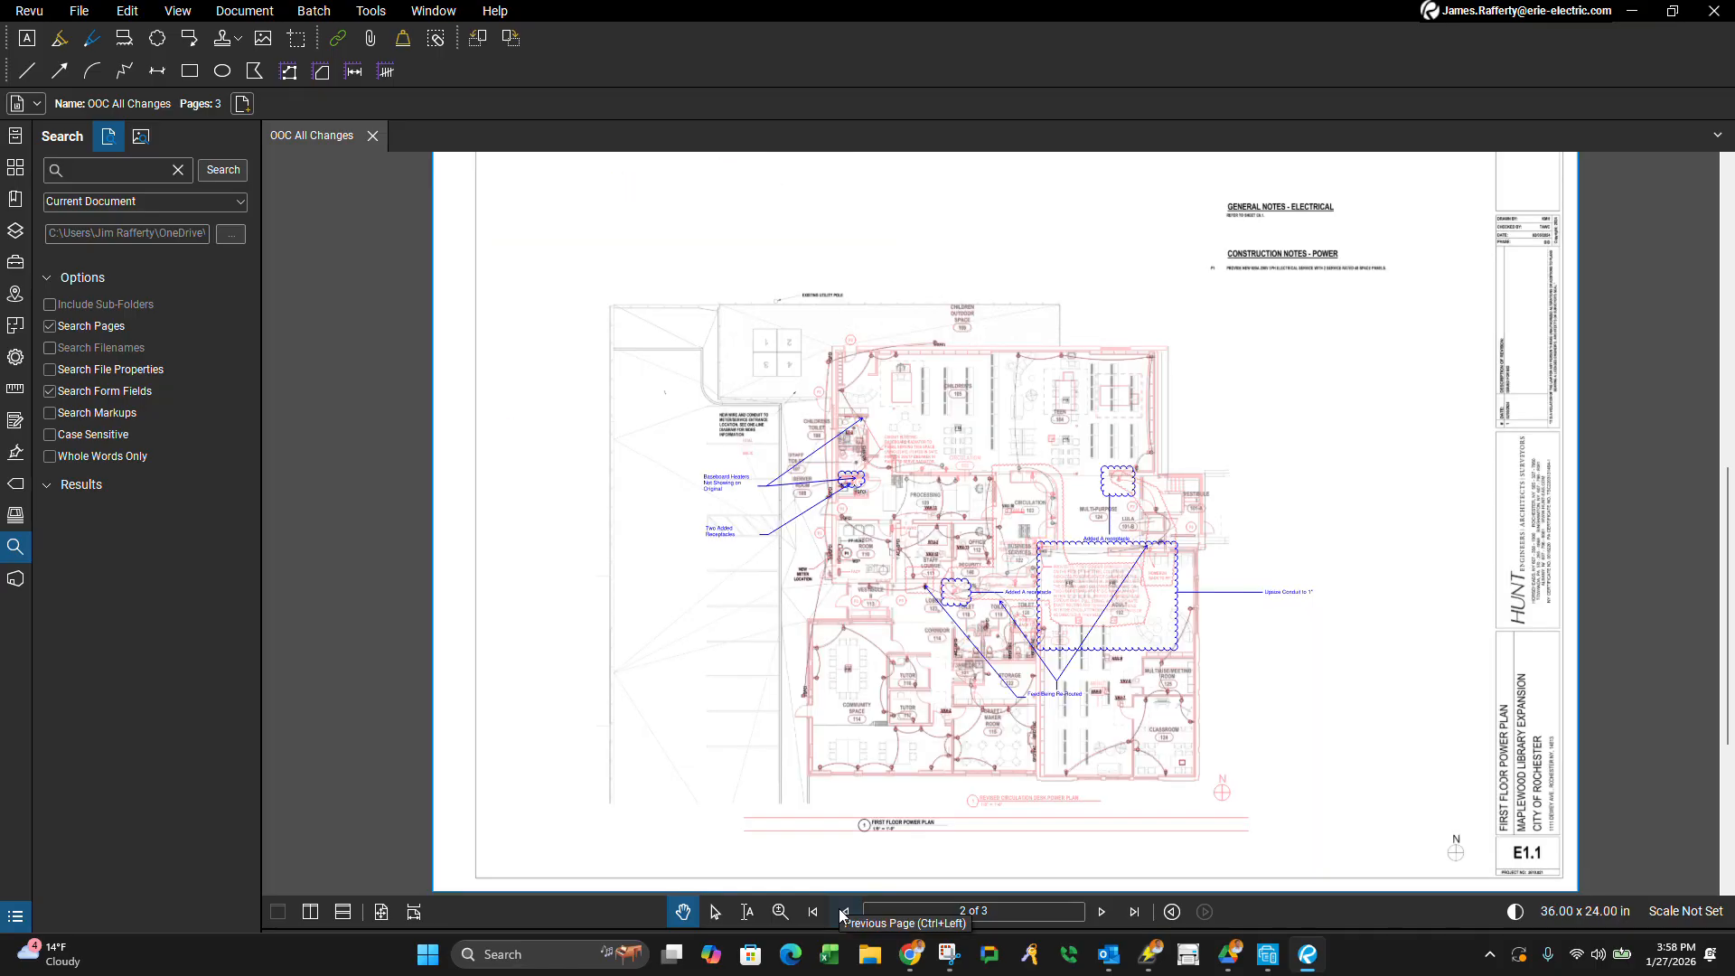
# Return to the first page of the OOC All Changes drawings and launch ChangeOrder Pro 16.
pyautogui.click(844, 912)
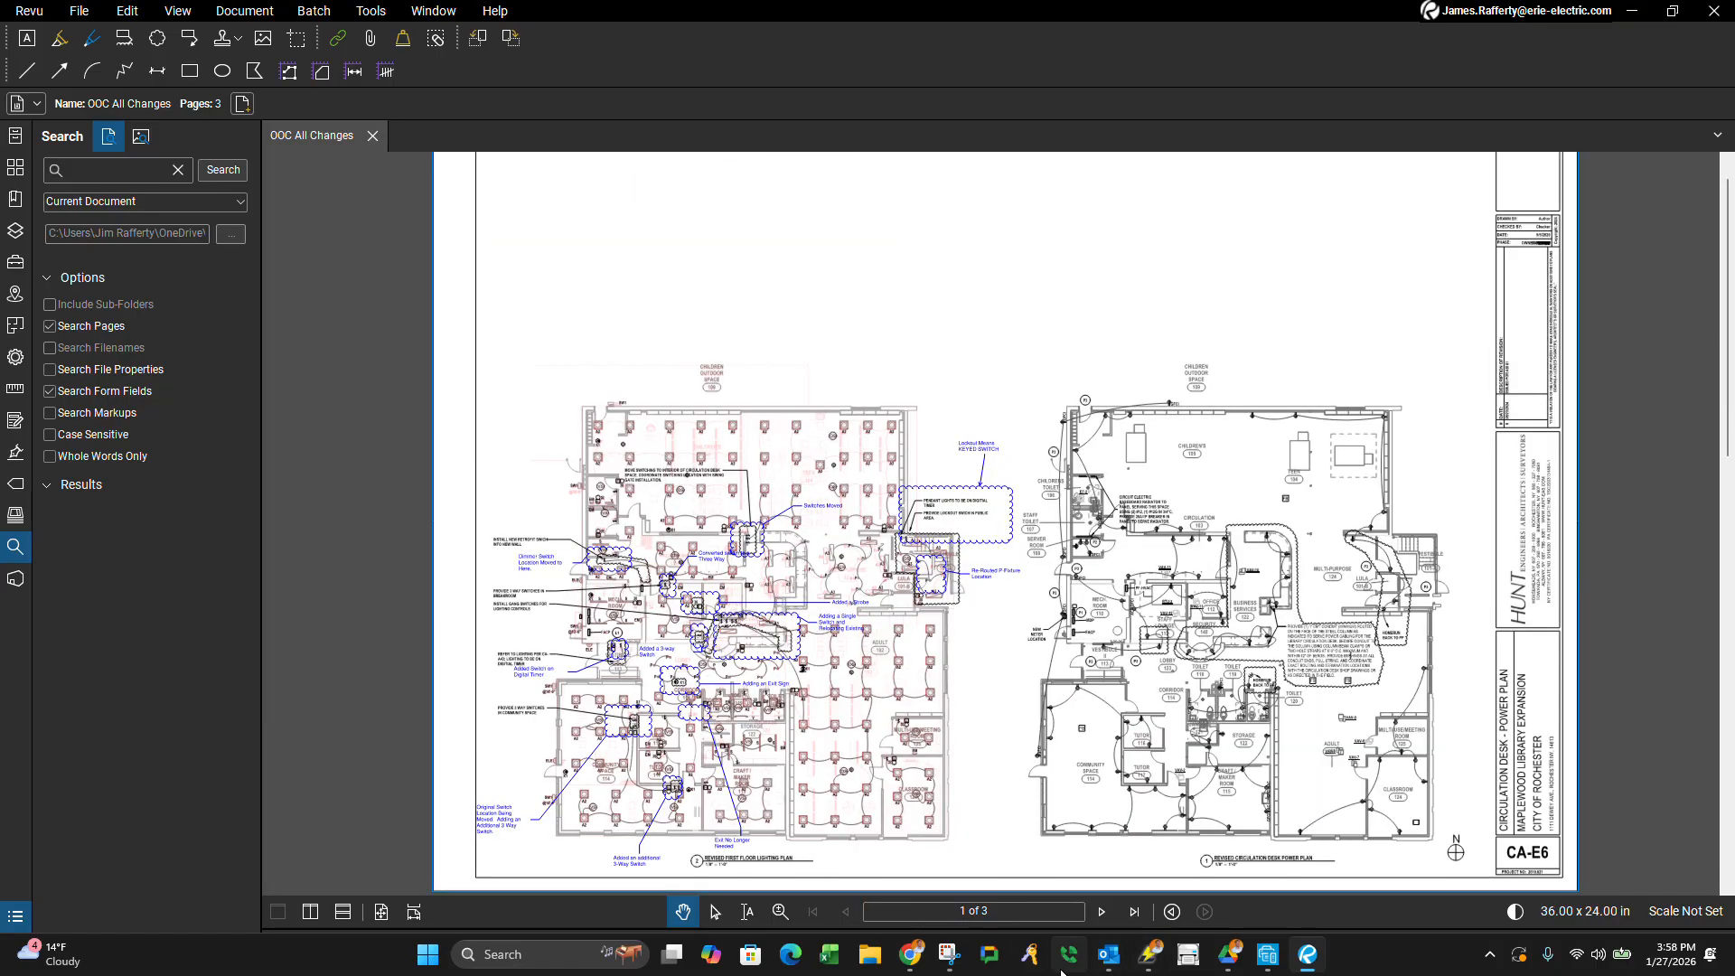
pyautogui.click(519, 953)
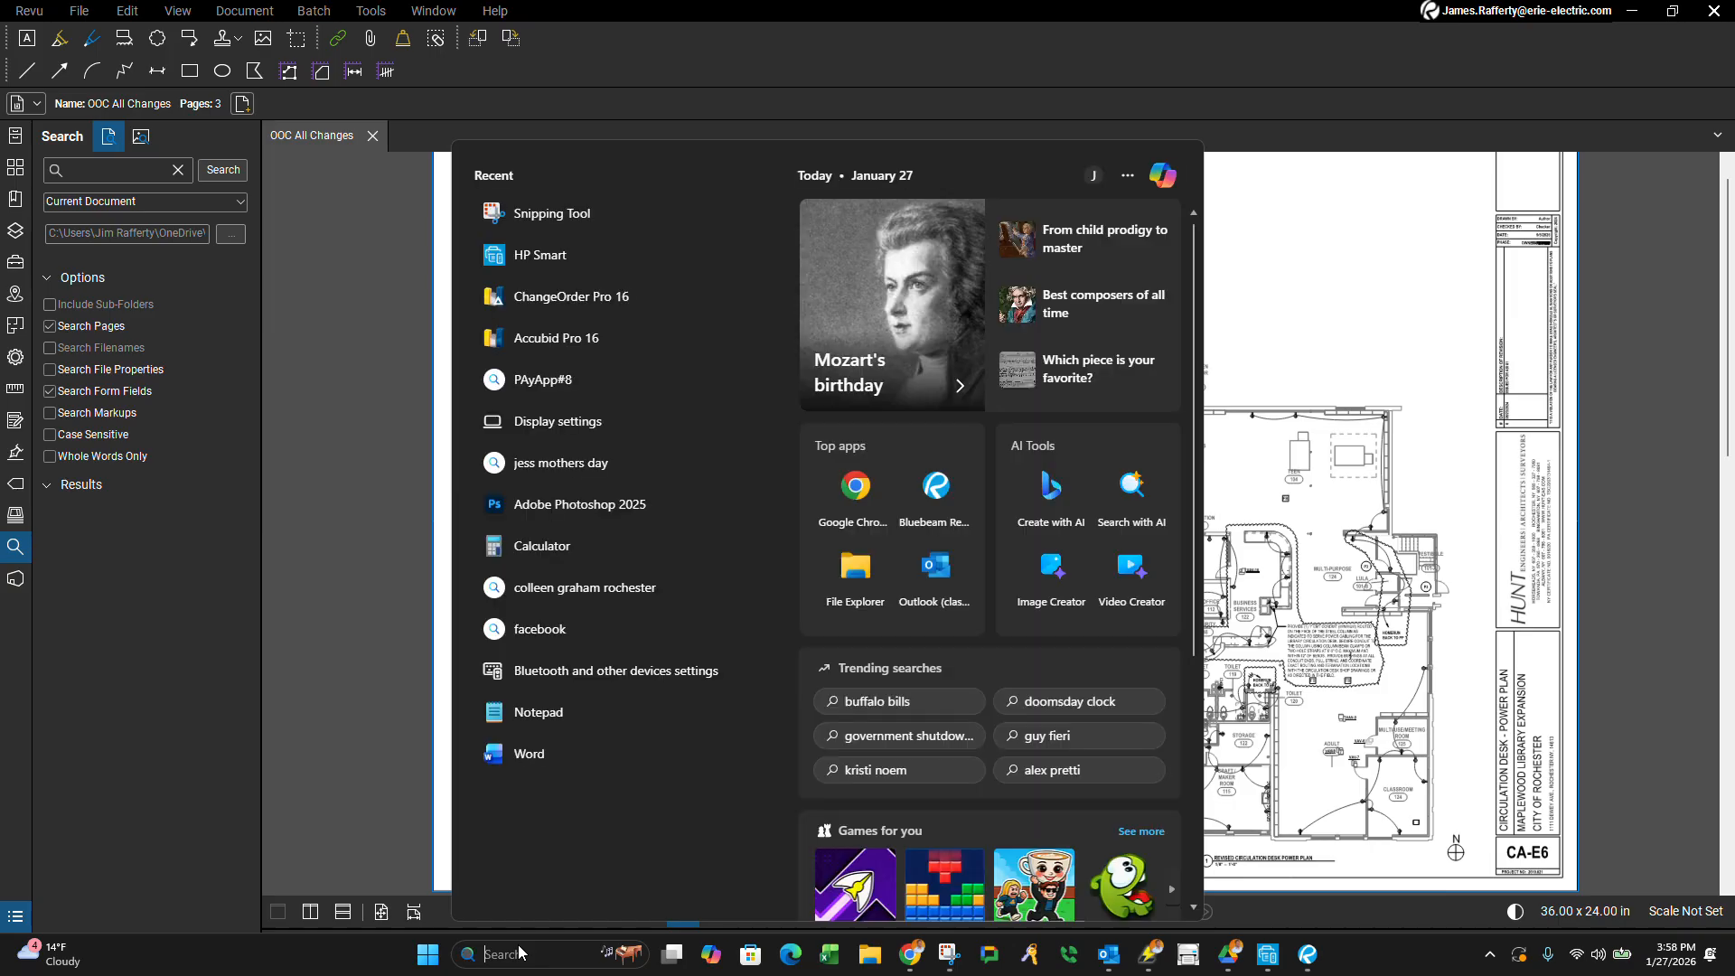
pyautogui.write('accu')
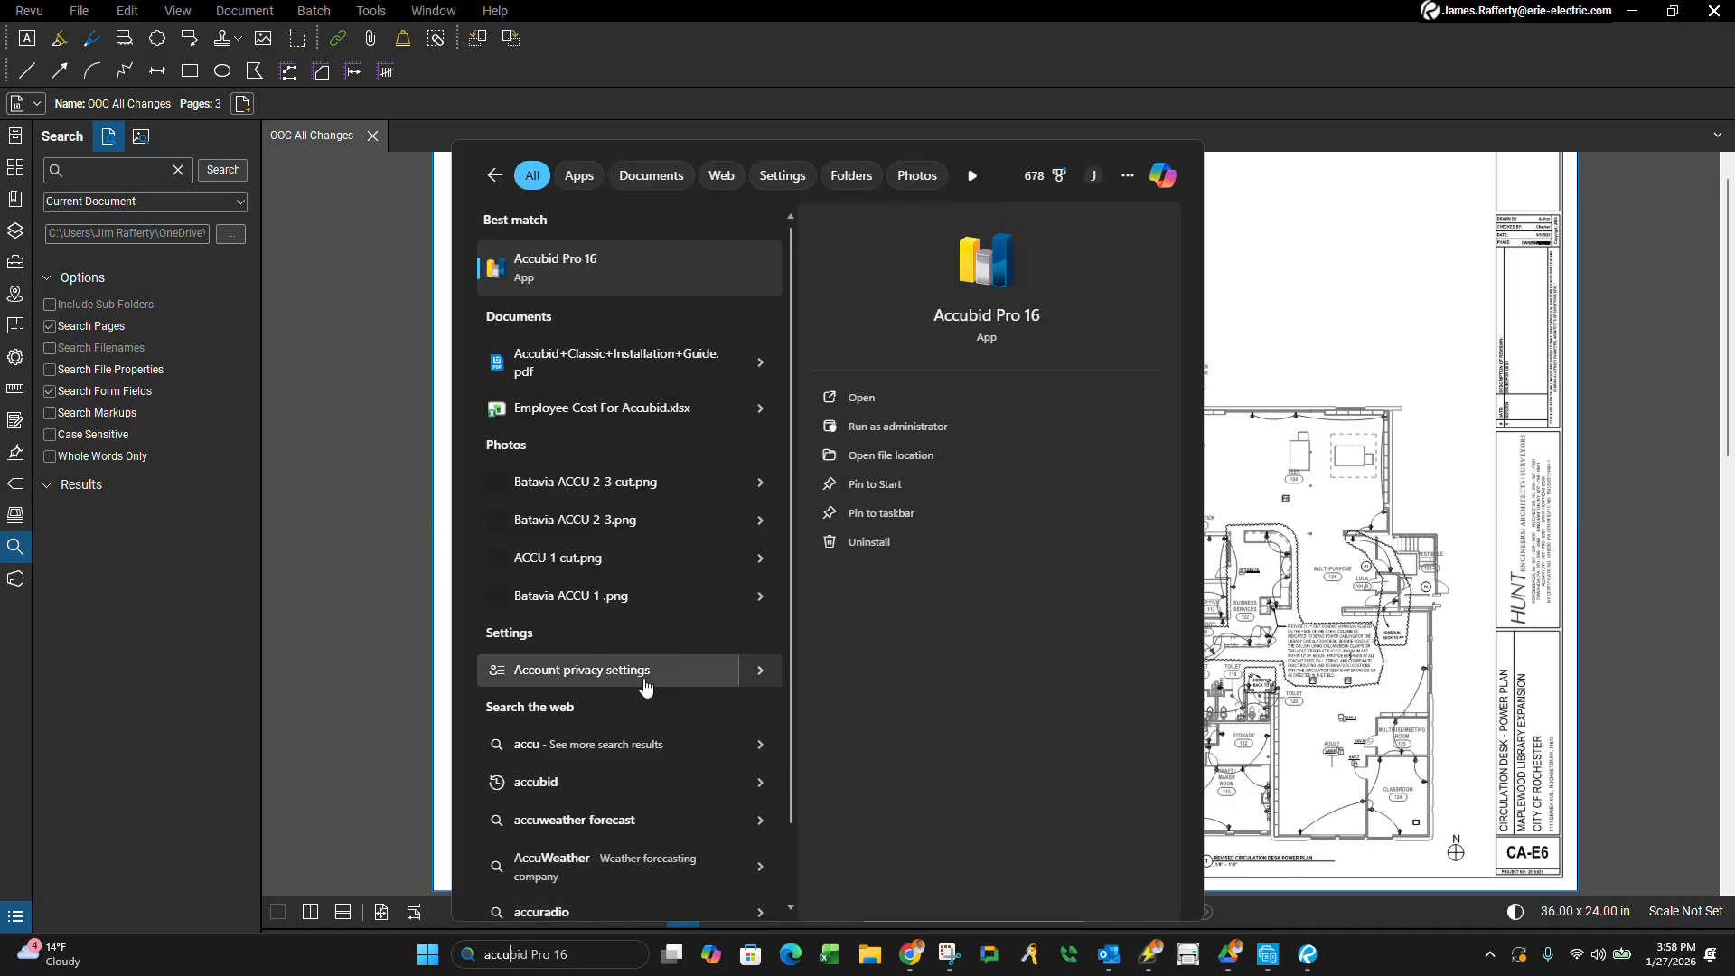
pyautogui.press('BackSpace')
pyautogui.press('BackSpace')
pyautogui.press('BackSpace')
pyautogui.write('vh')
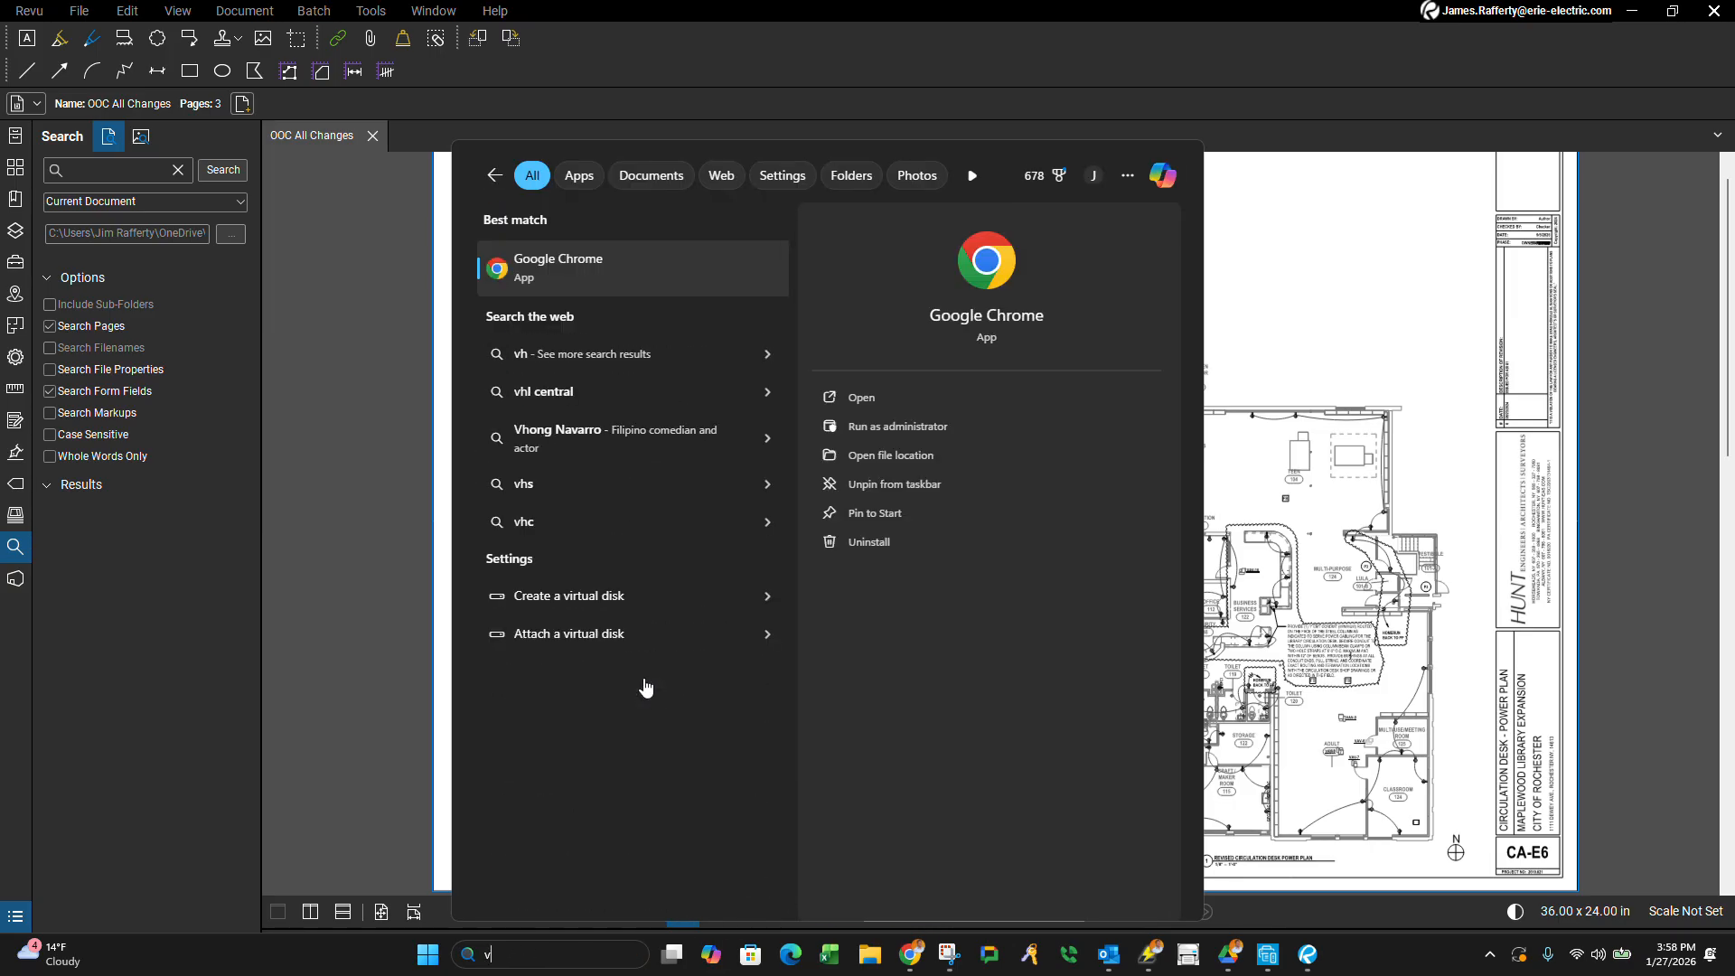
pyautogui.press('BackSpace')
pyautogui.press('BackSpace')
pyautogui.write('changeOrder Pro 16')
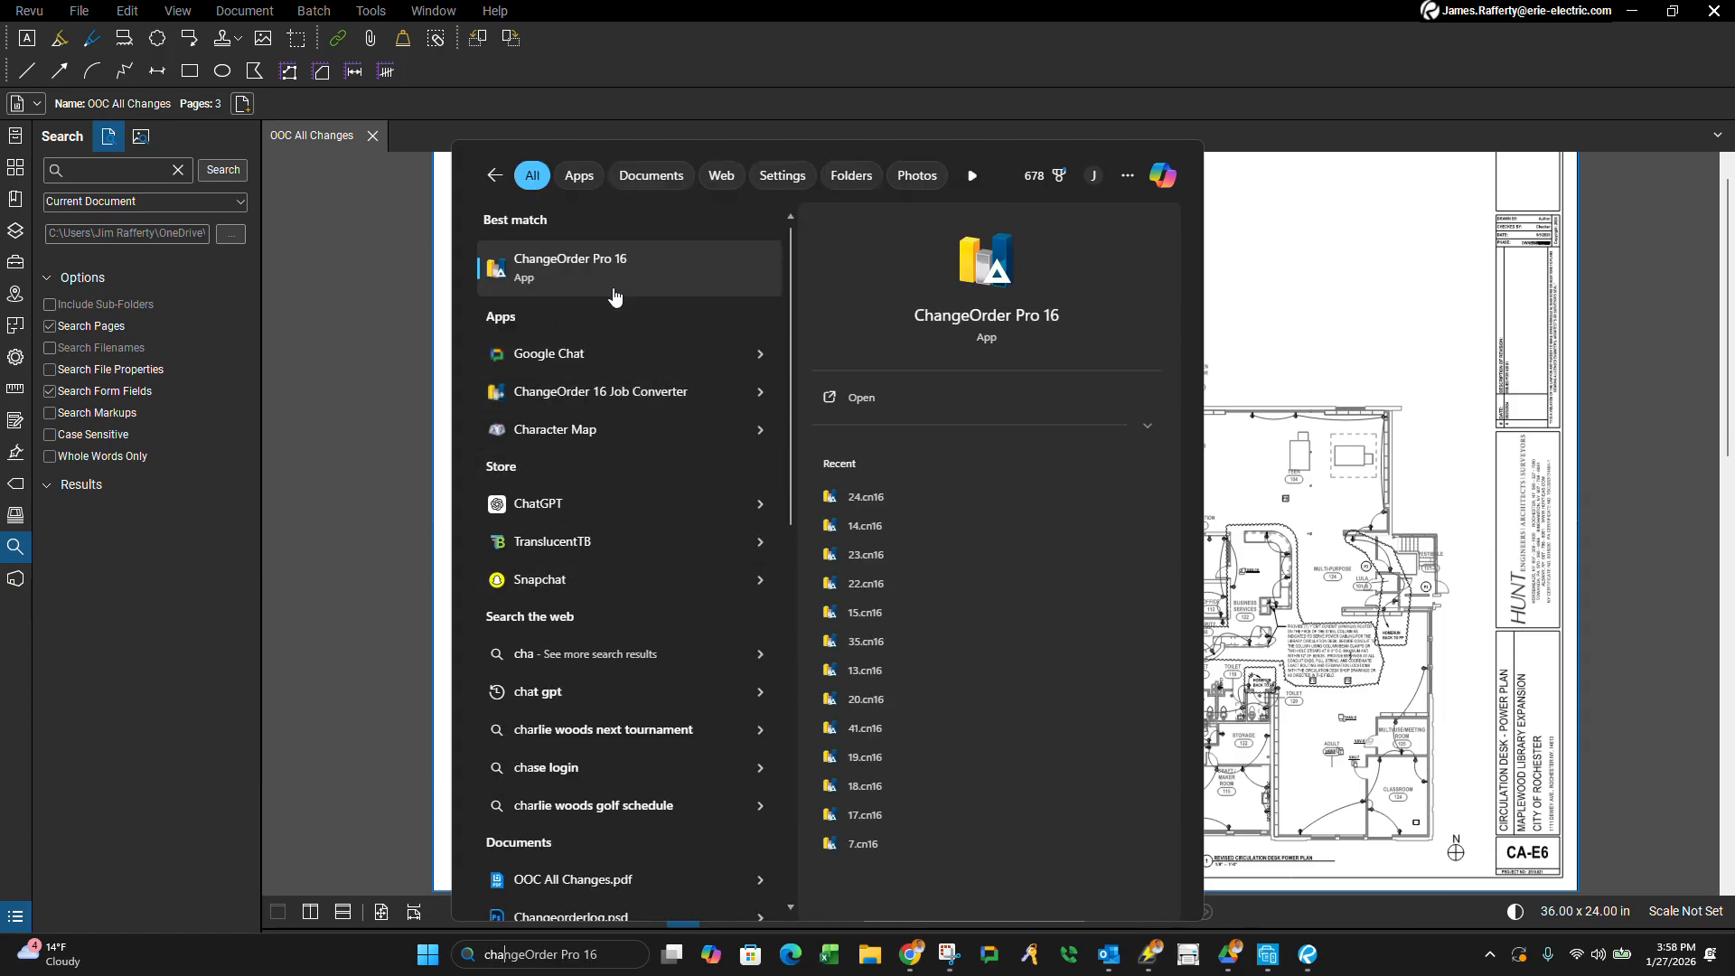
pyautogui.click(569, 260)
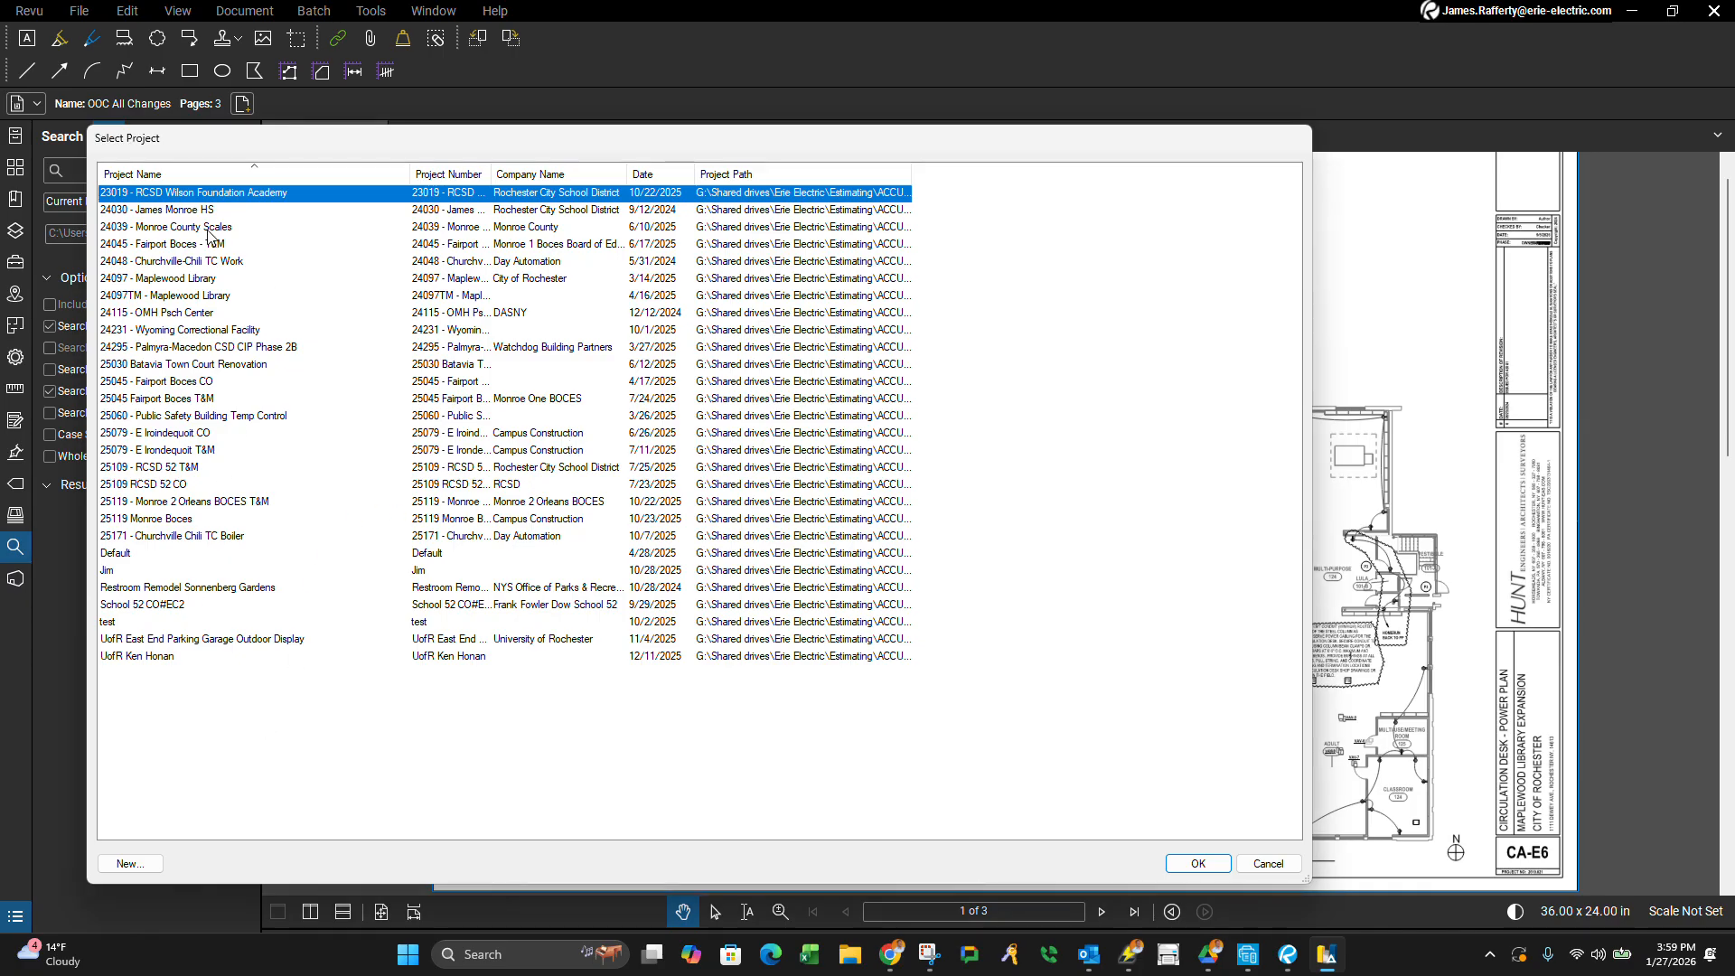
# Open the 24097 - Maplewood Library project from the project list.
pyautogui.click(171, 313)
pyautogui.click(182, 404)
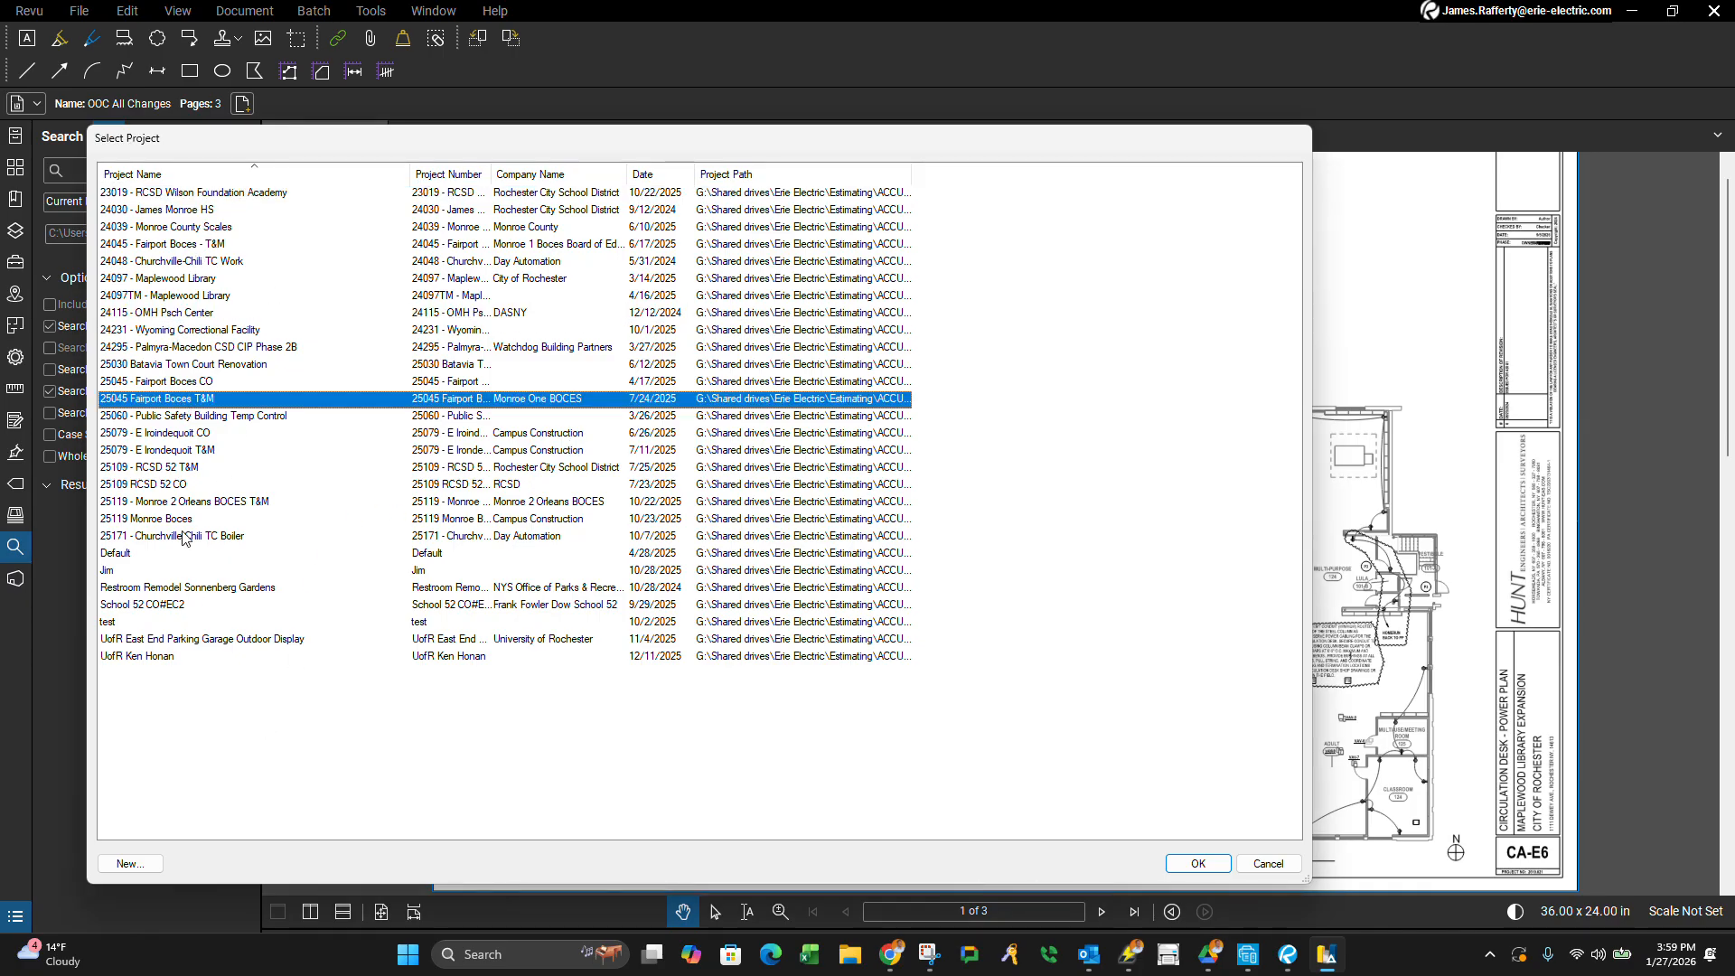
pyautogui.click(176, 538)
pyautogui.click(170, 502)
pyautogui.click(201, 415)
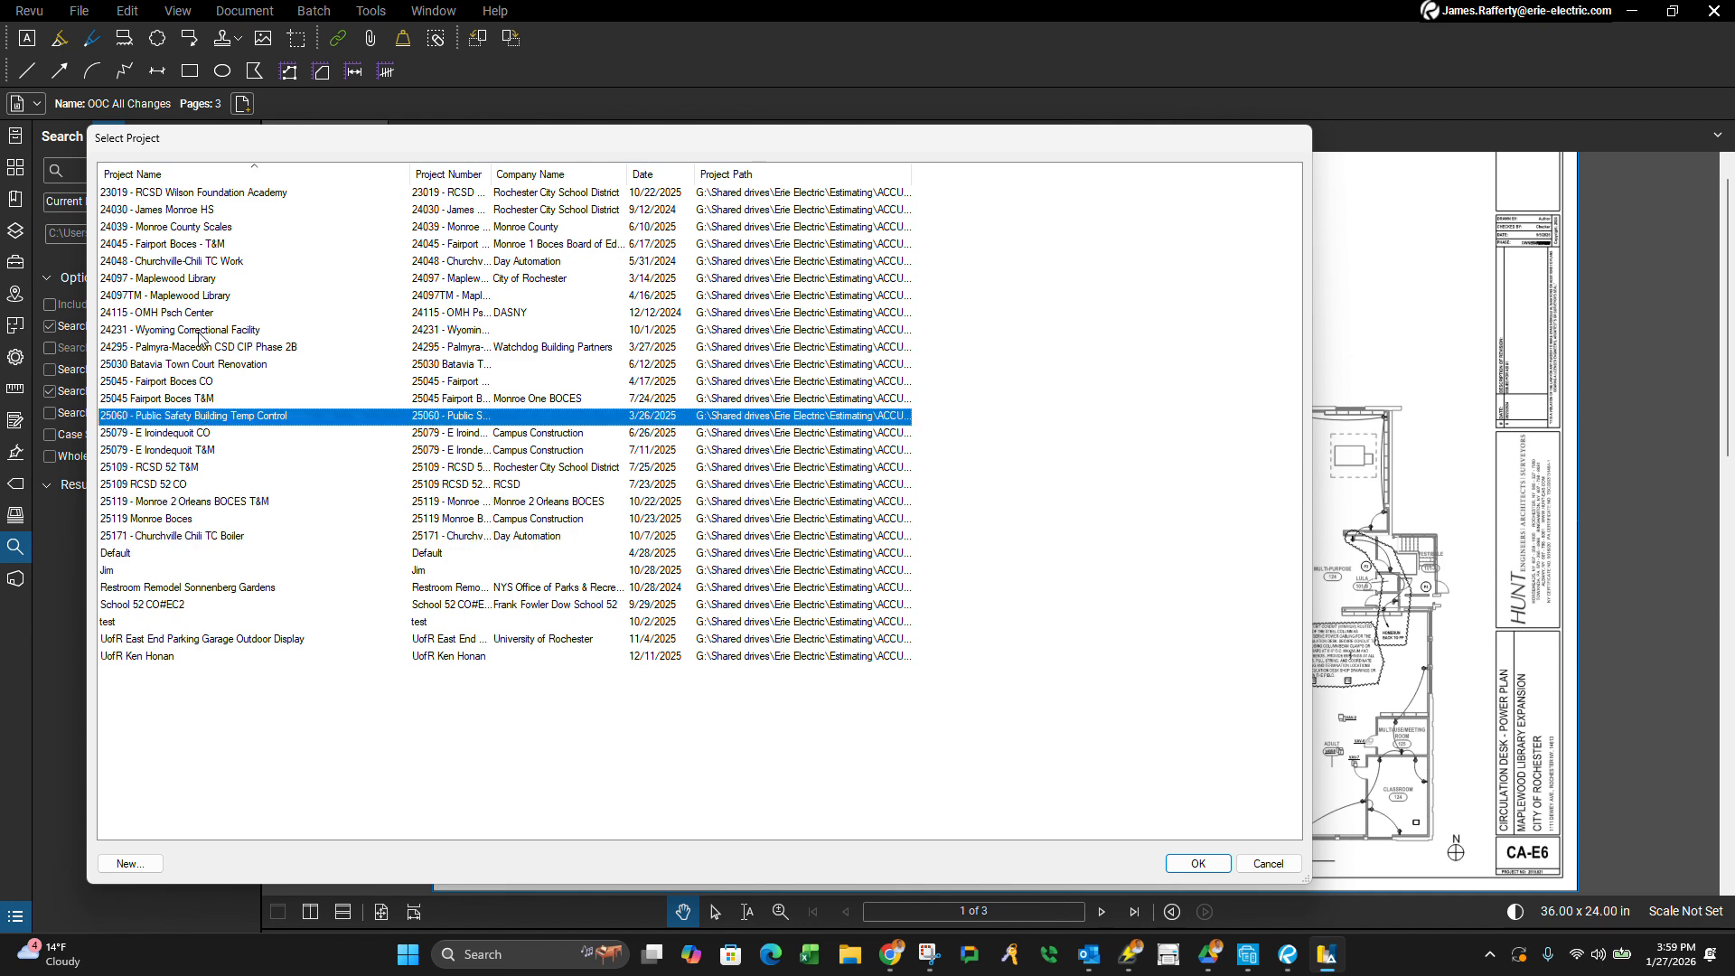
pyautogui.click(189, 297)
pyautogui.doubleClick(175, 282)
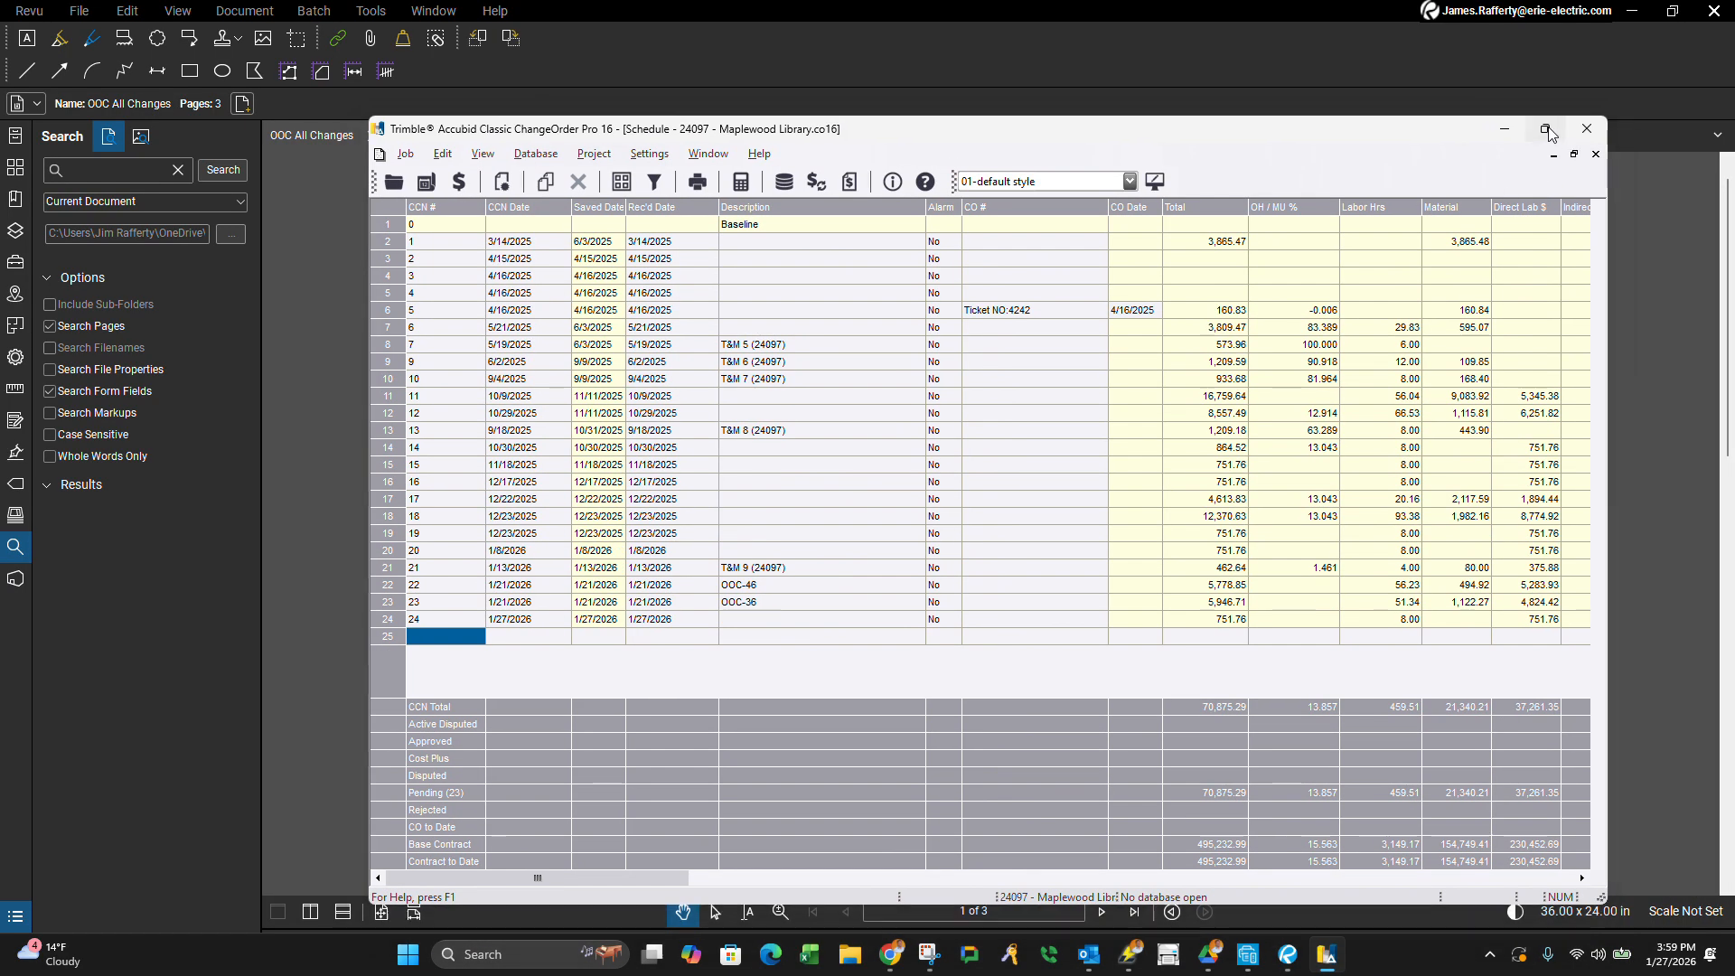
# Maximize the schedule window and create change order job 25, linked to LiveCount.
pyautogui.click(1545, 129)
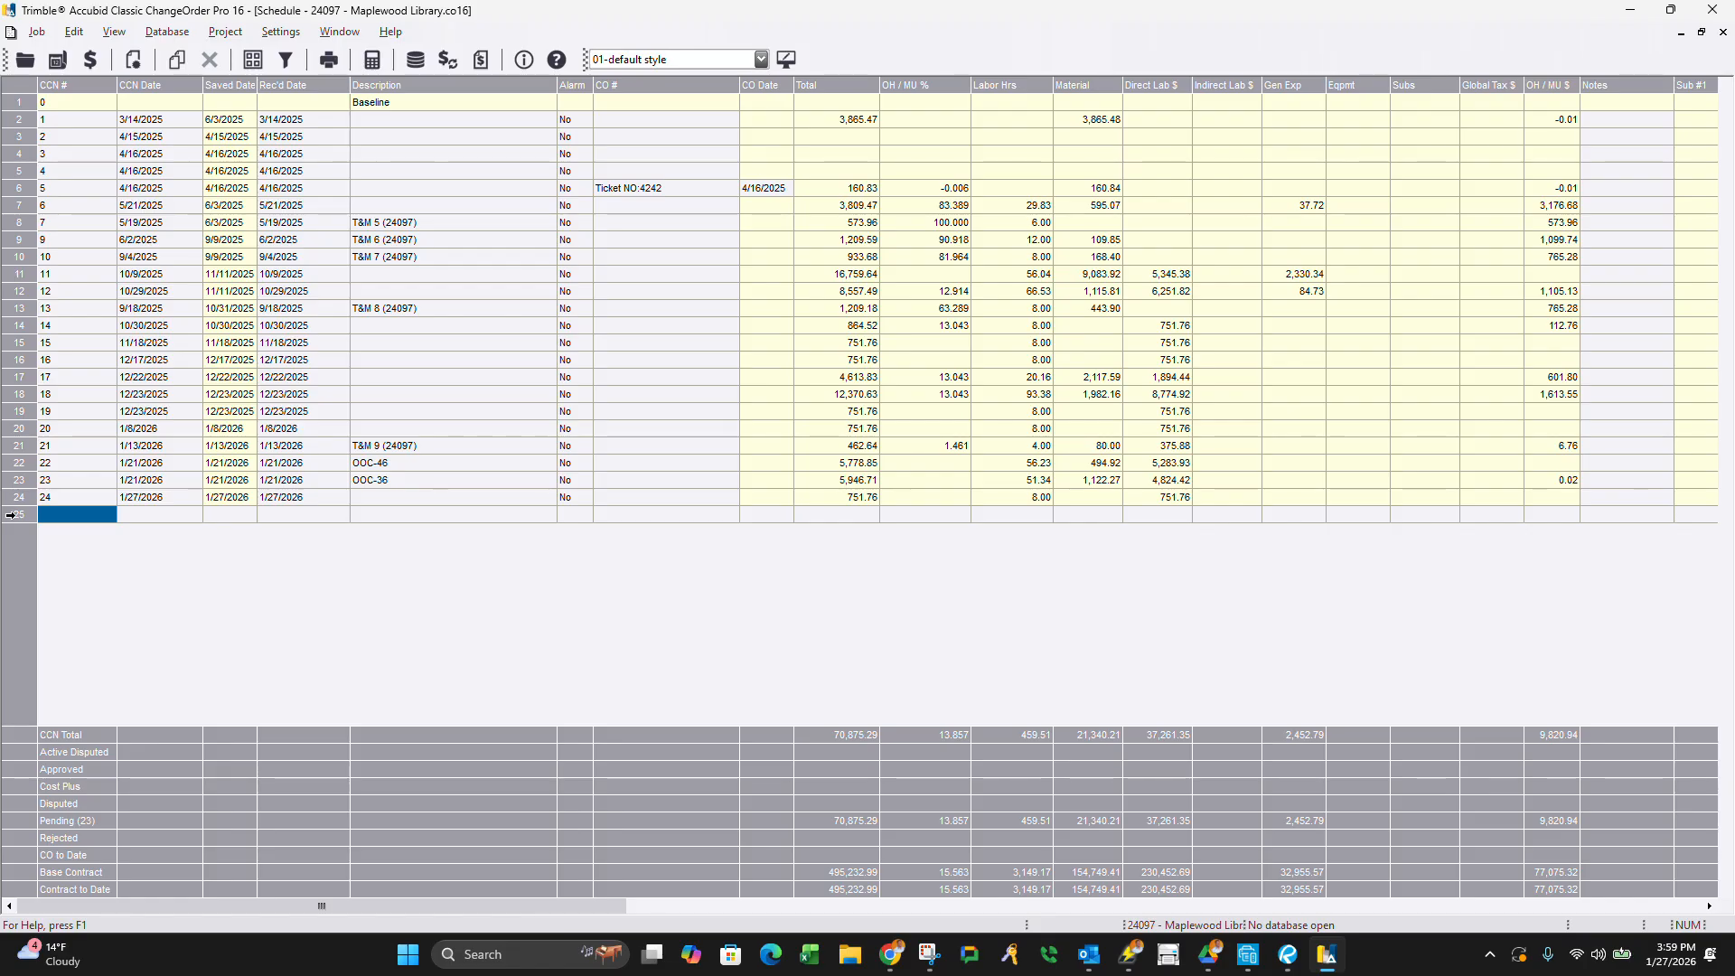
pyautogui.doubleClick(415, 513)
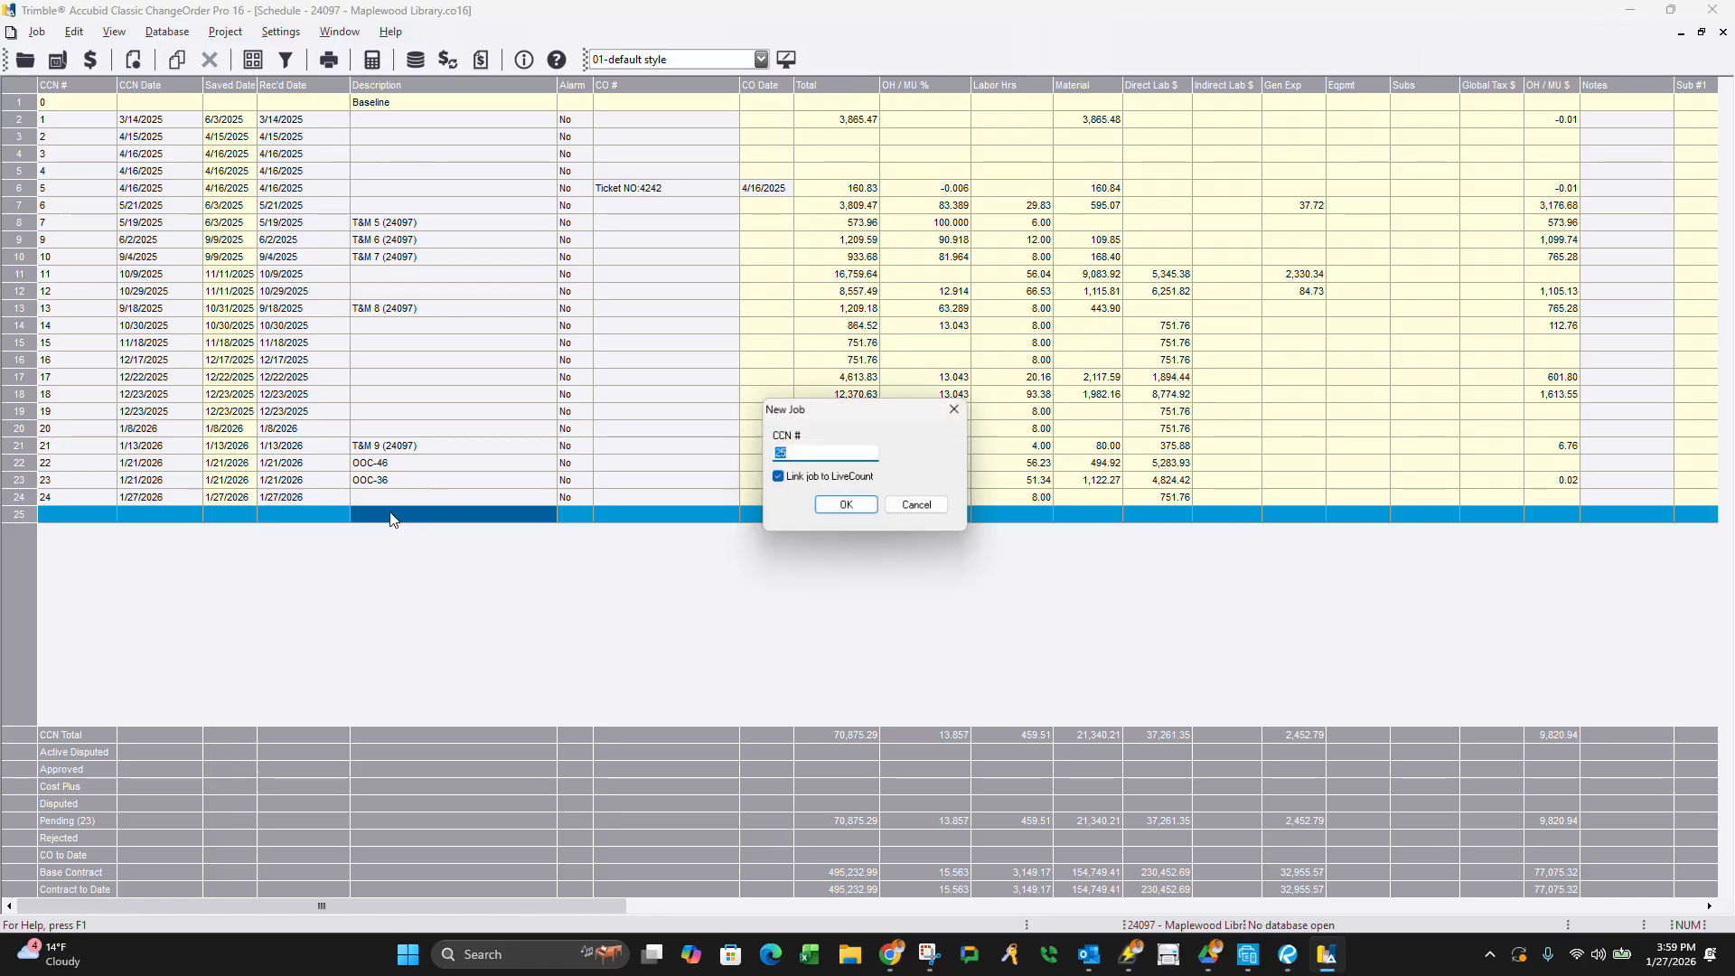
pyautogui.click(846, 508)
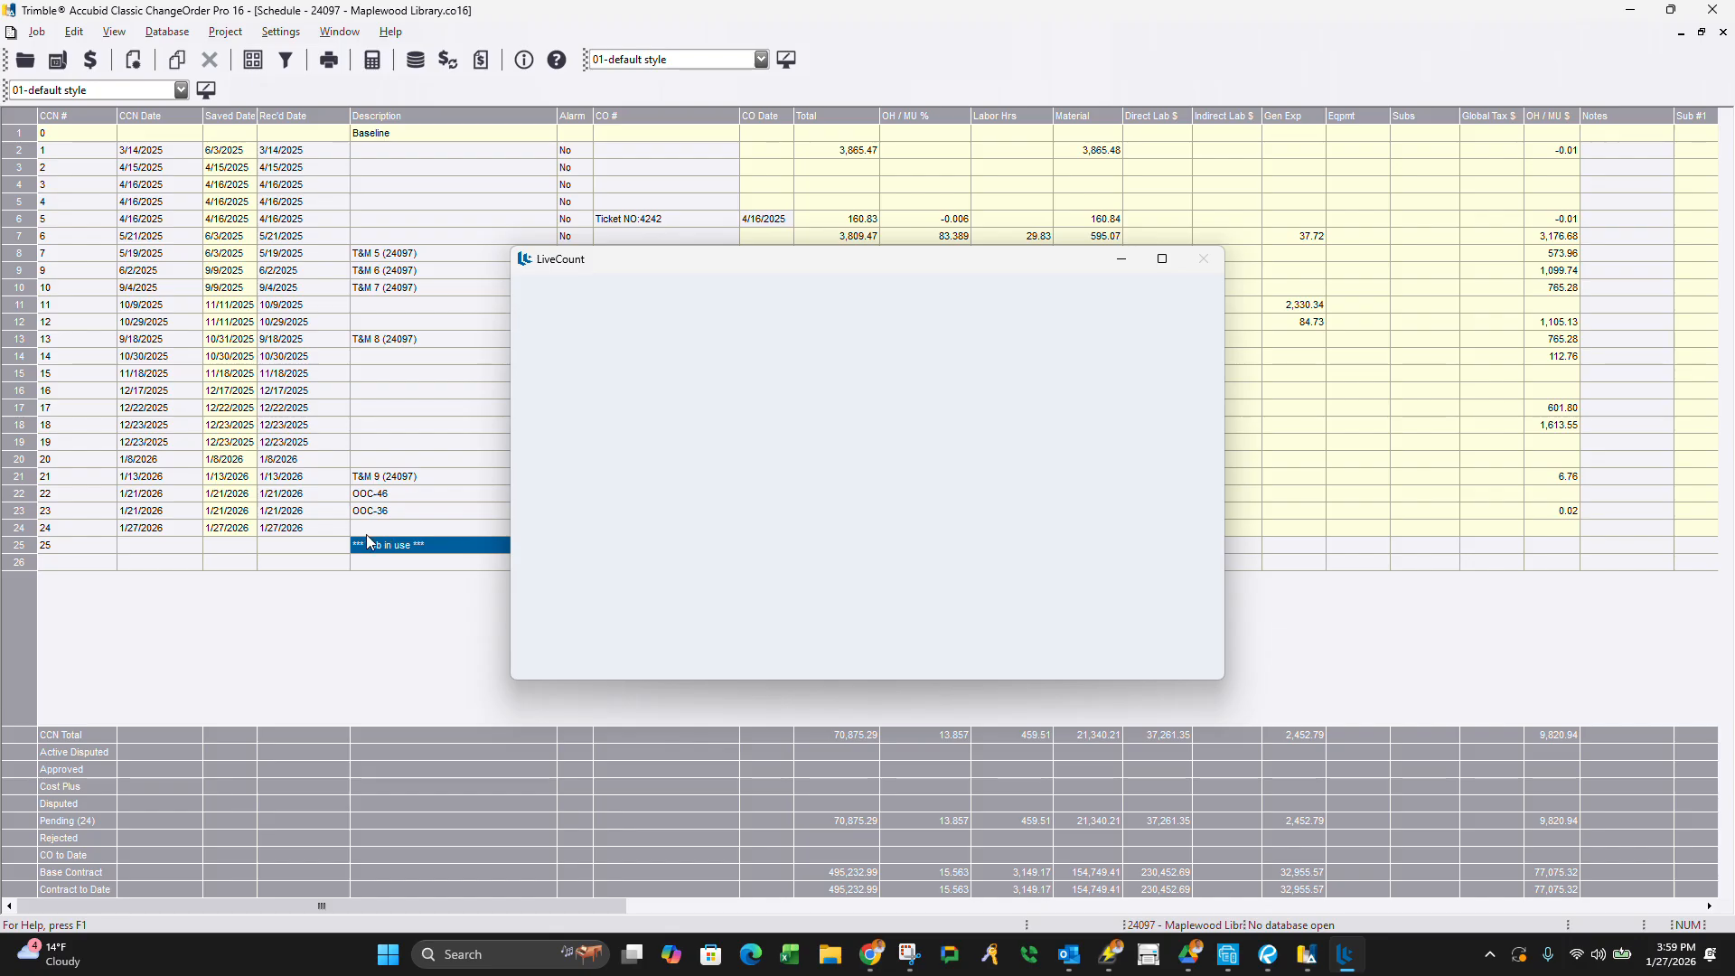
# Upload OOC All Changes.pdf from the Desktop as a drawing for job 25 in the maximized LiveCount window.
pyautogui.click(1162, 259)
pyautogui.click(1665, 106)
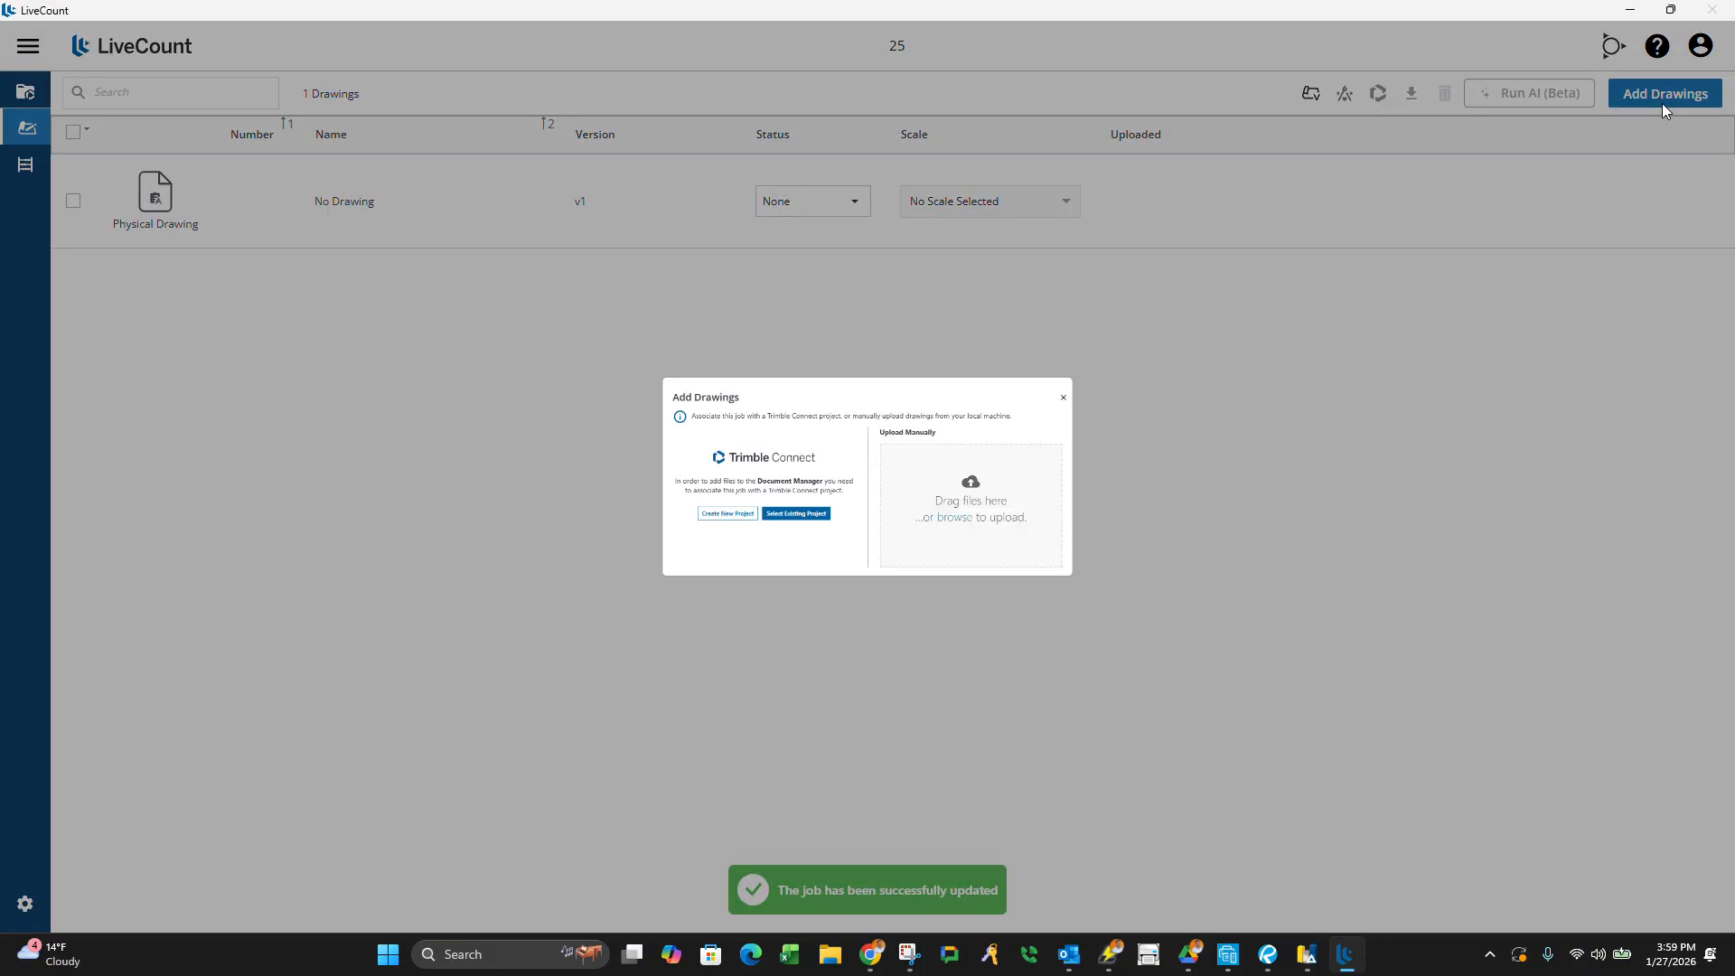
pyautogui.click(1018, 546)
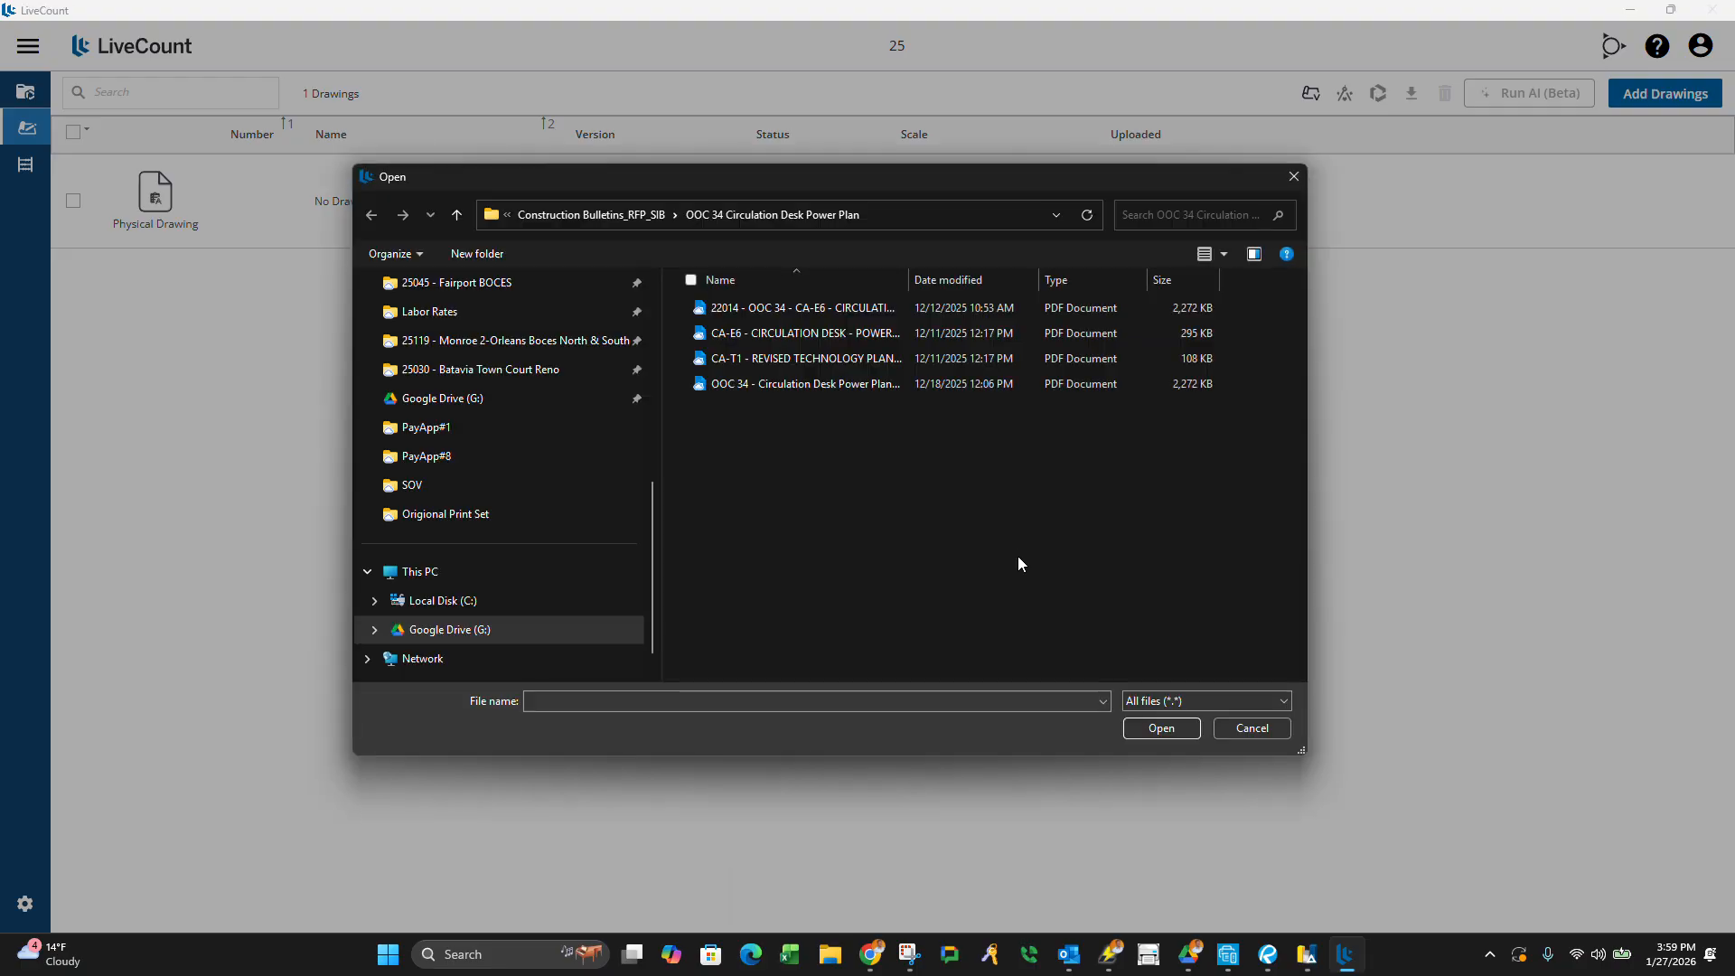
pyautogui.scroll(10, 433, 470)
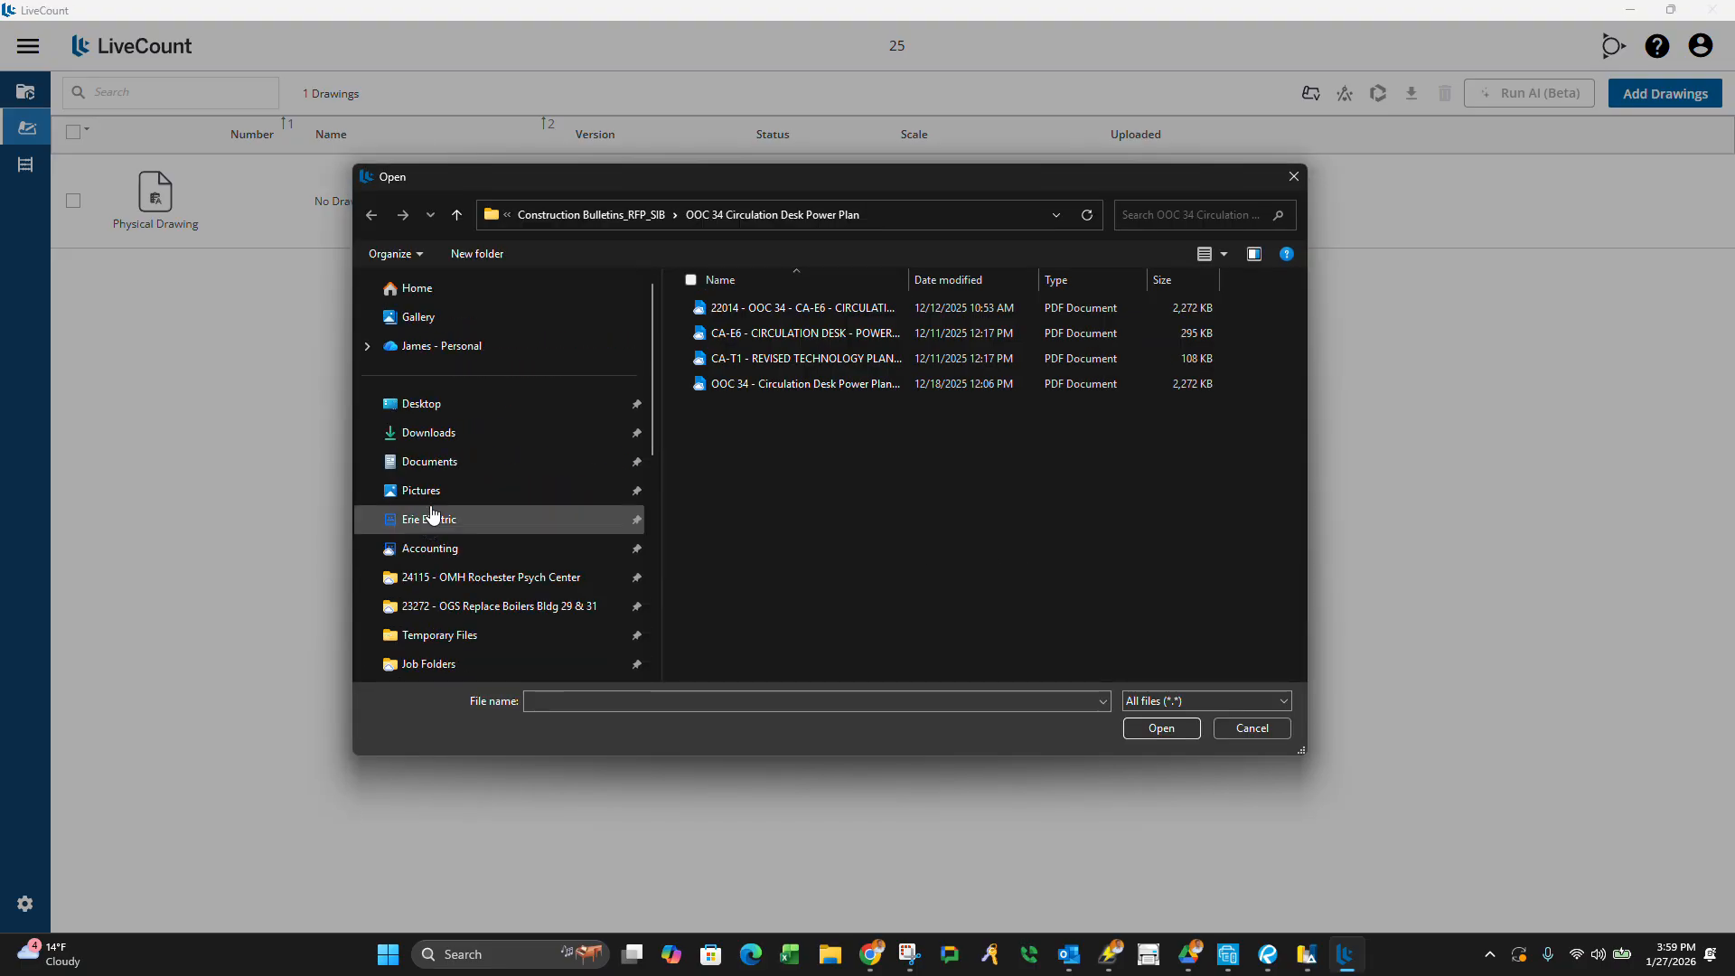
pyautogui.click(413, 403)
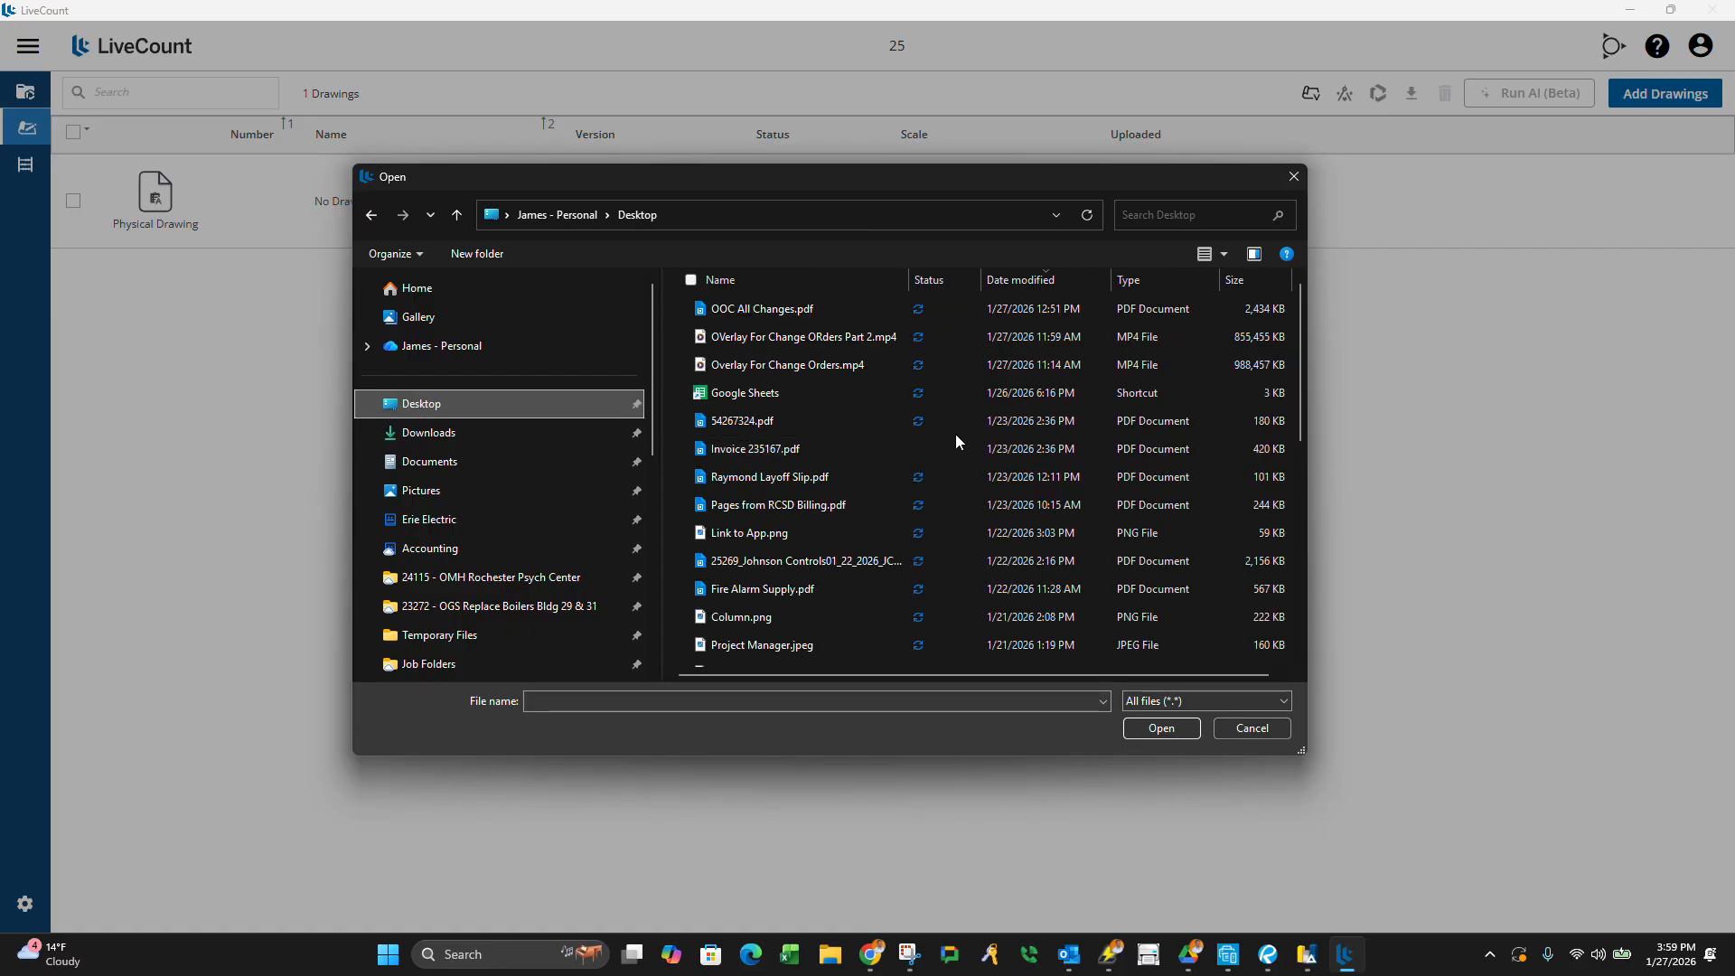
pyautogui.doubleClick(821, 308)
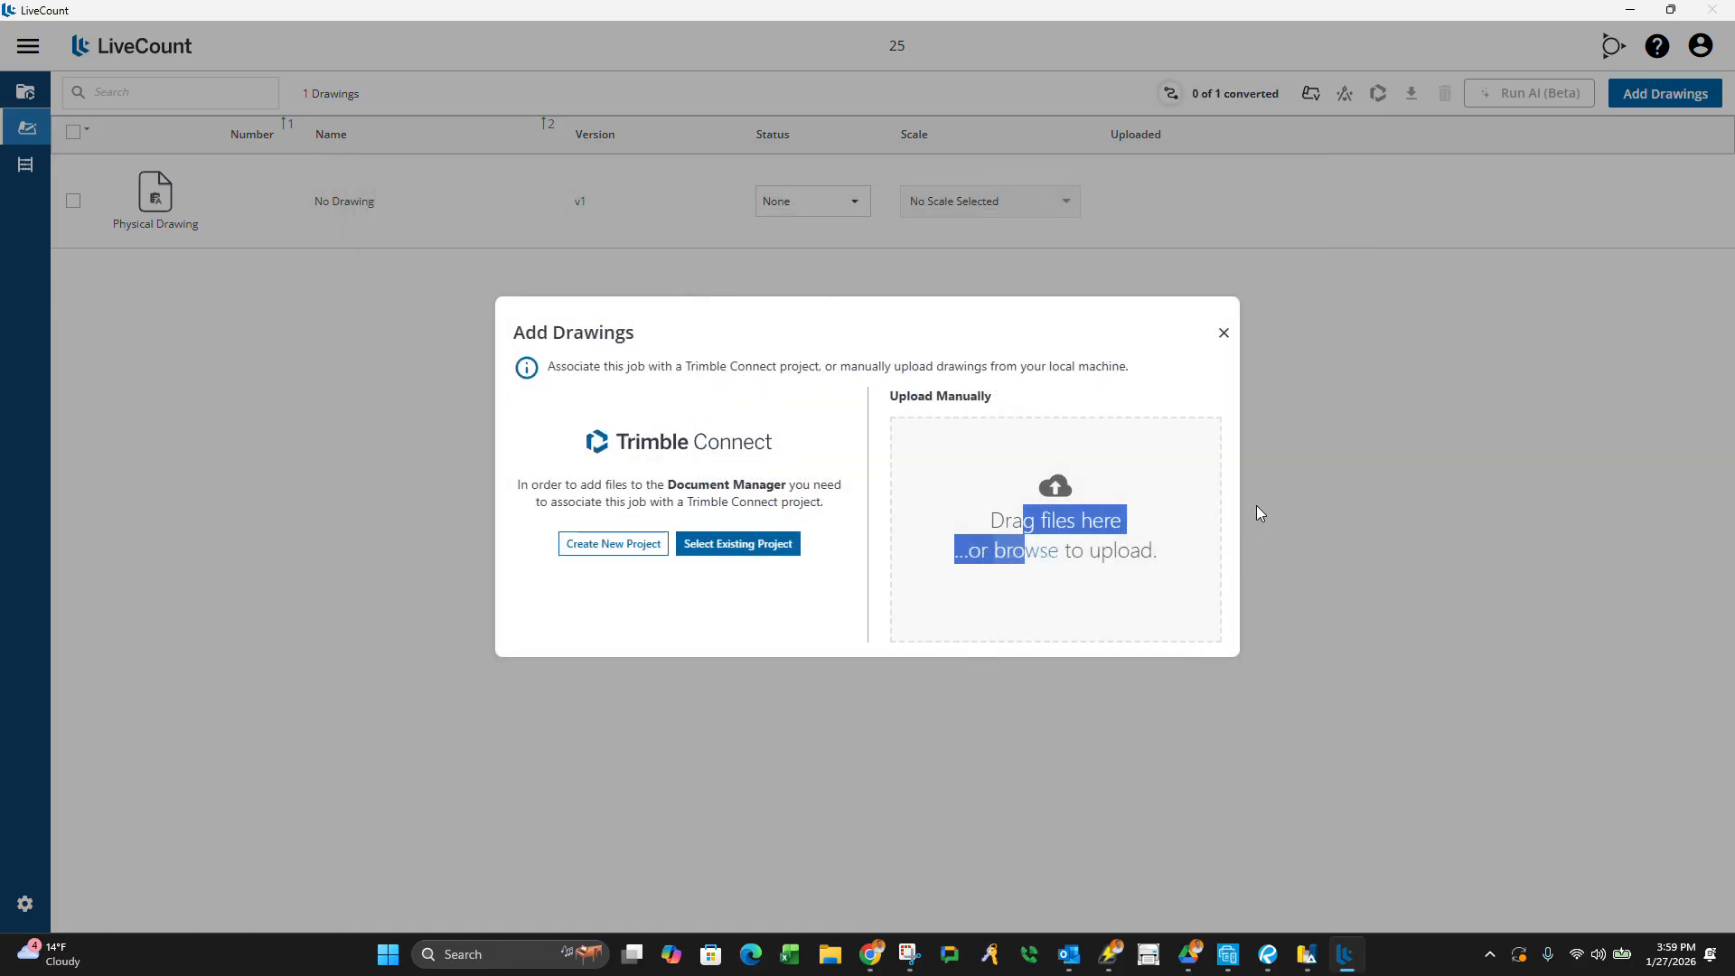
pyautogui.click(1225, 334)
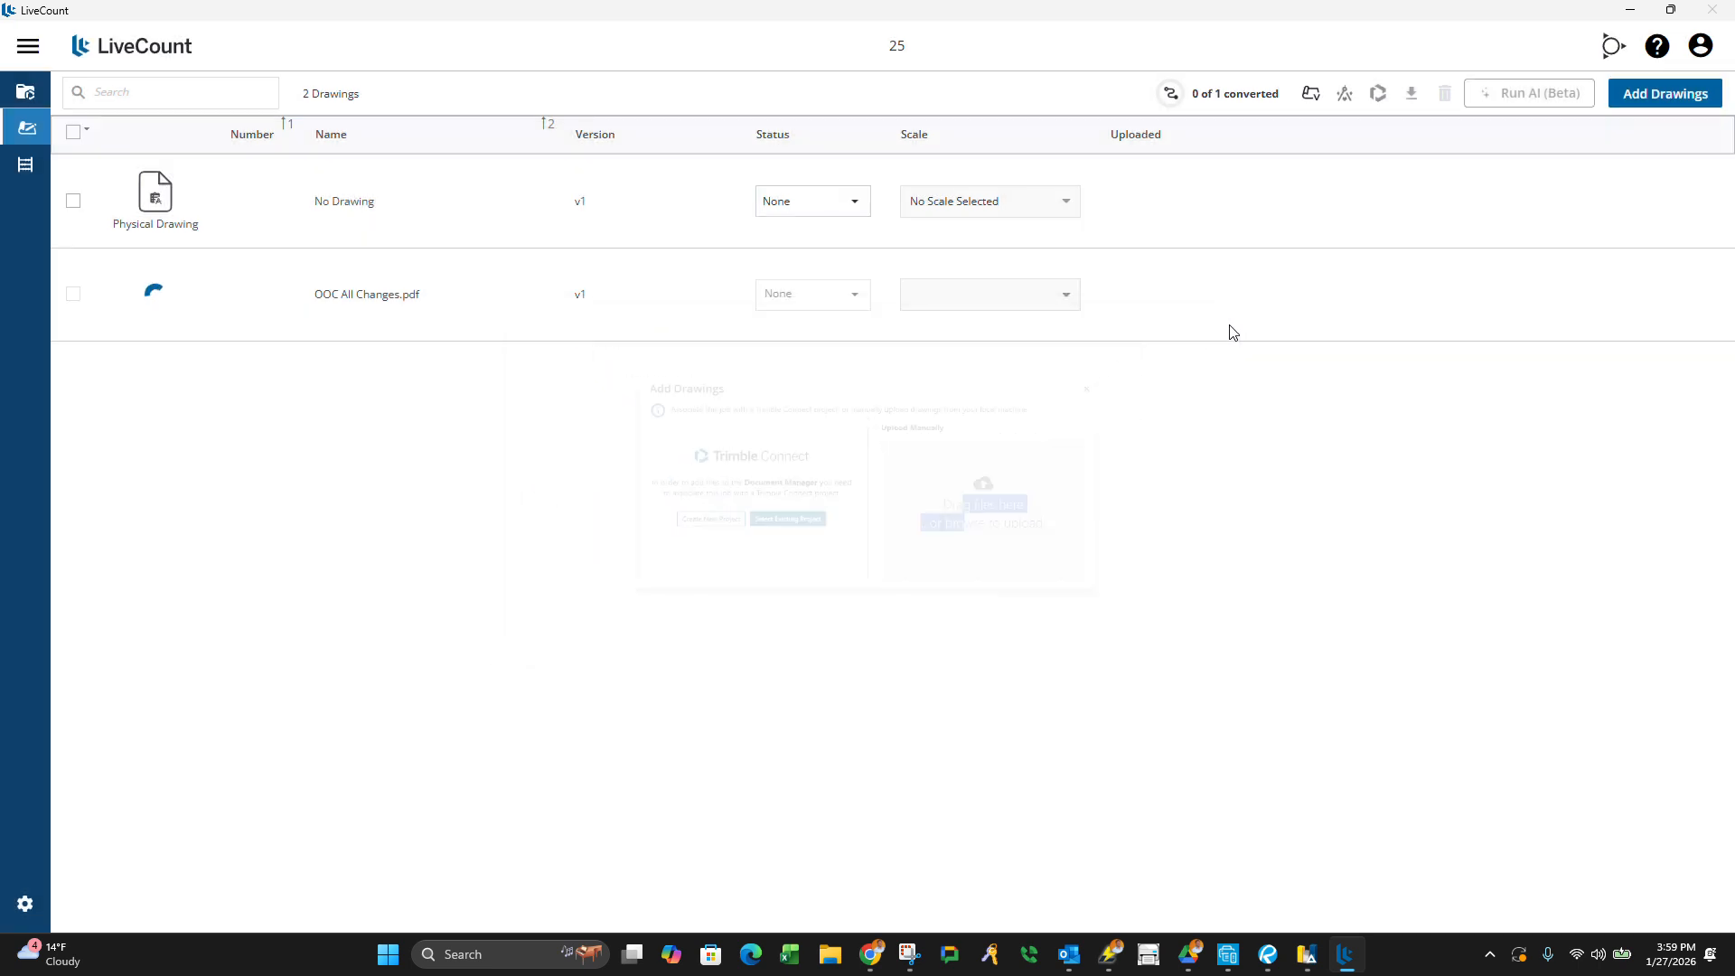
# Return to ChangeOrder Pro and set the job's description to "OOC-24 Circulation Desk Changes".
pyautogui.click(1630, 10)
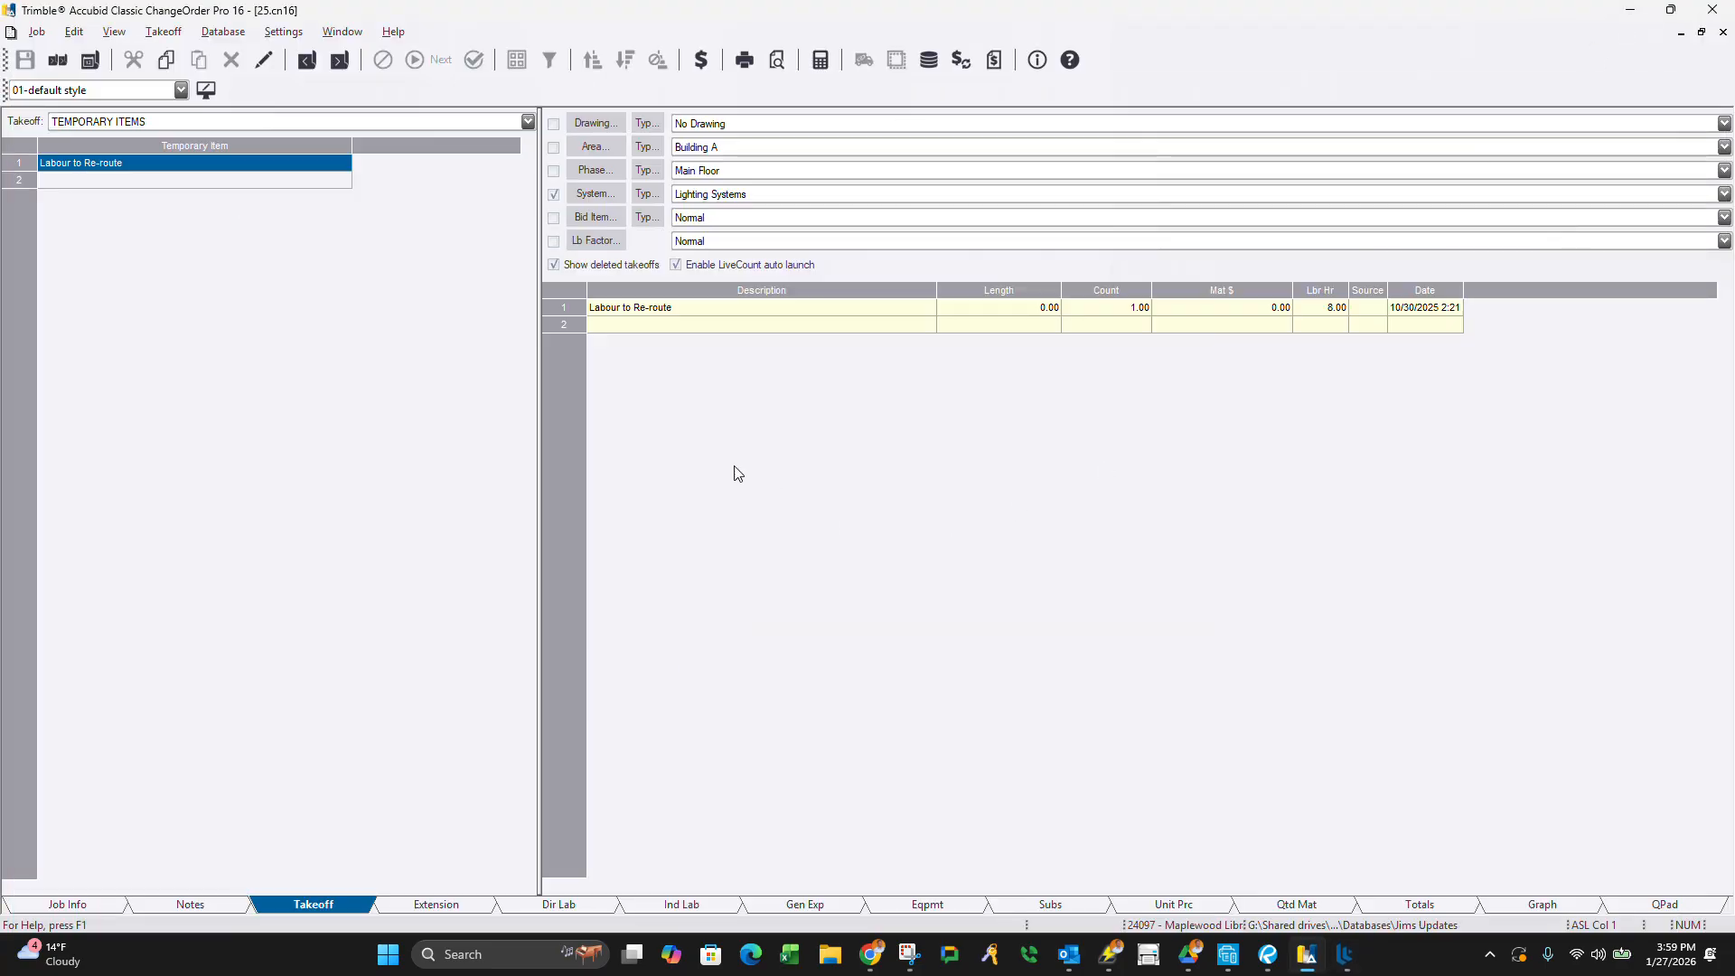
pyautogui.click(190, 905)
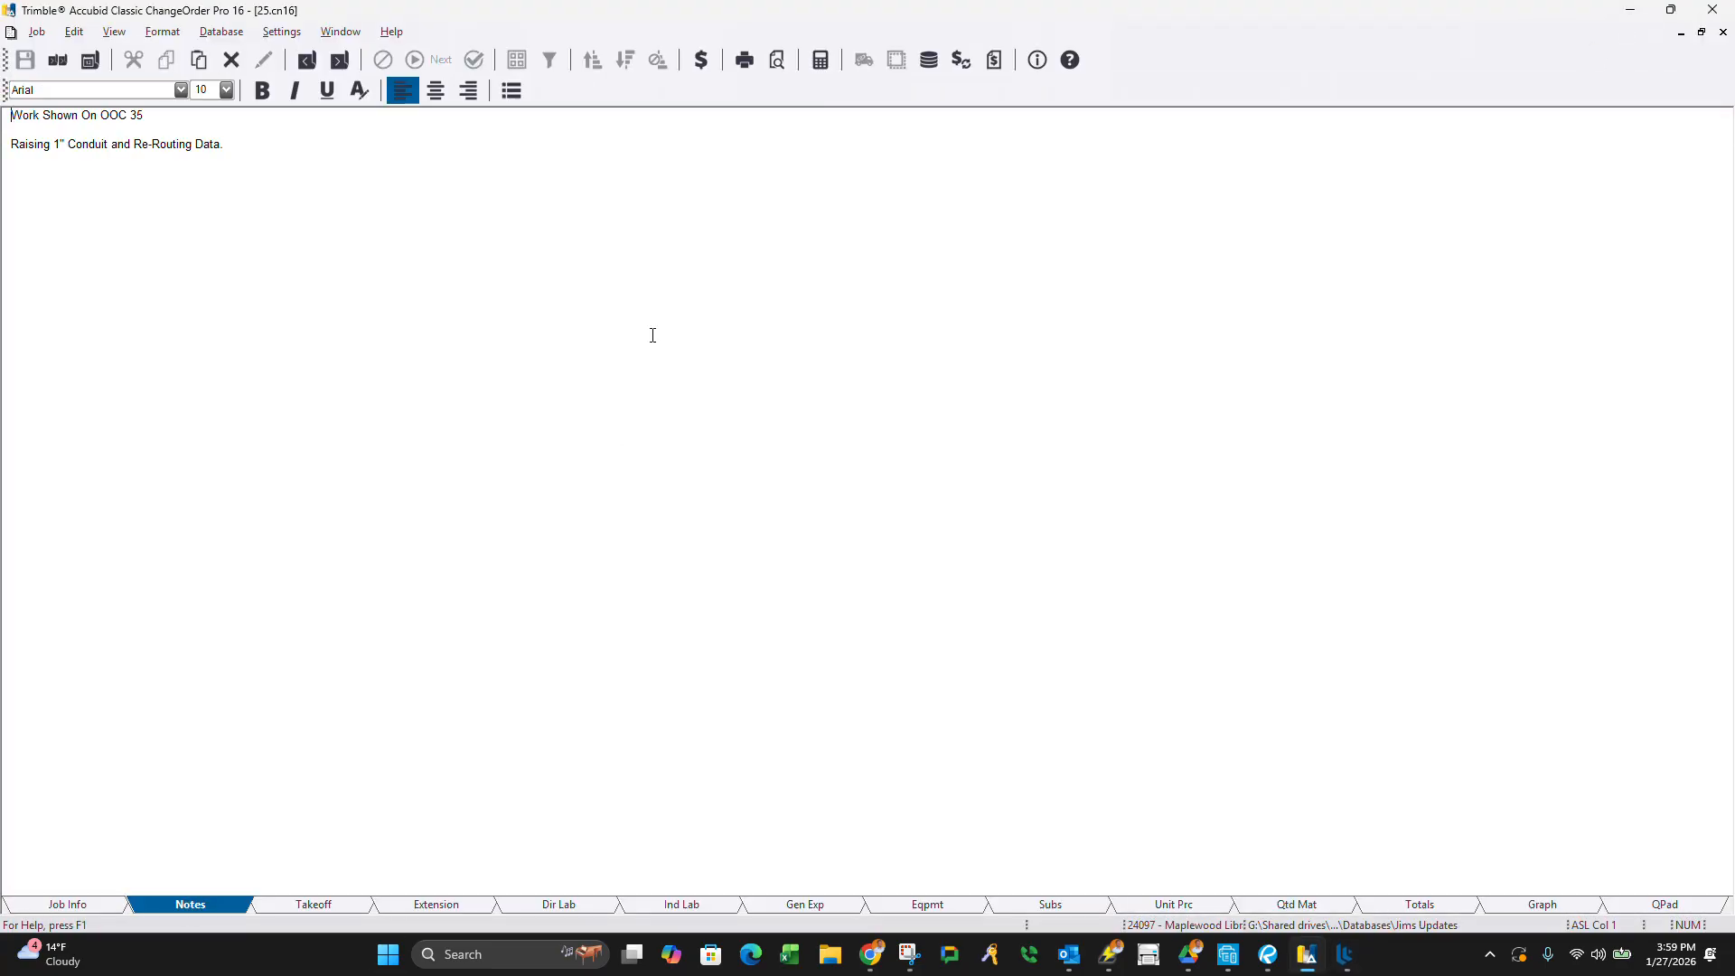
pyautogui.click(97, 904)
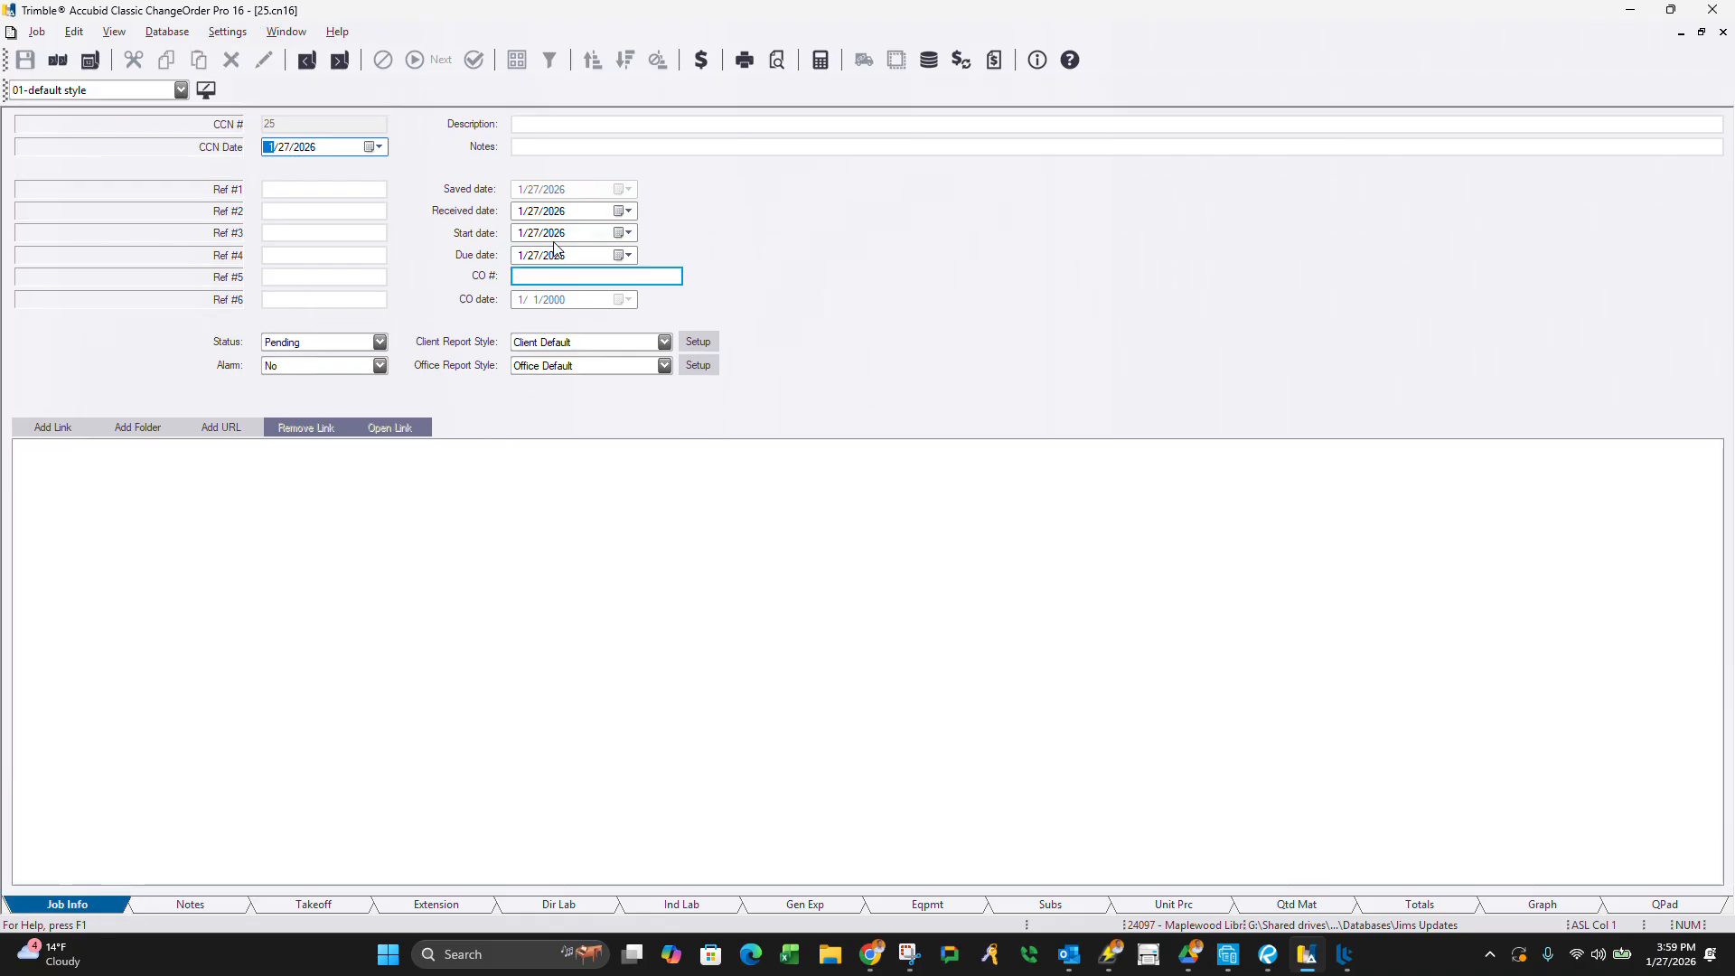
pyautogui.click(577, 118)
pyautogui.write('00')
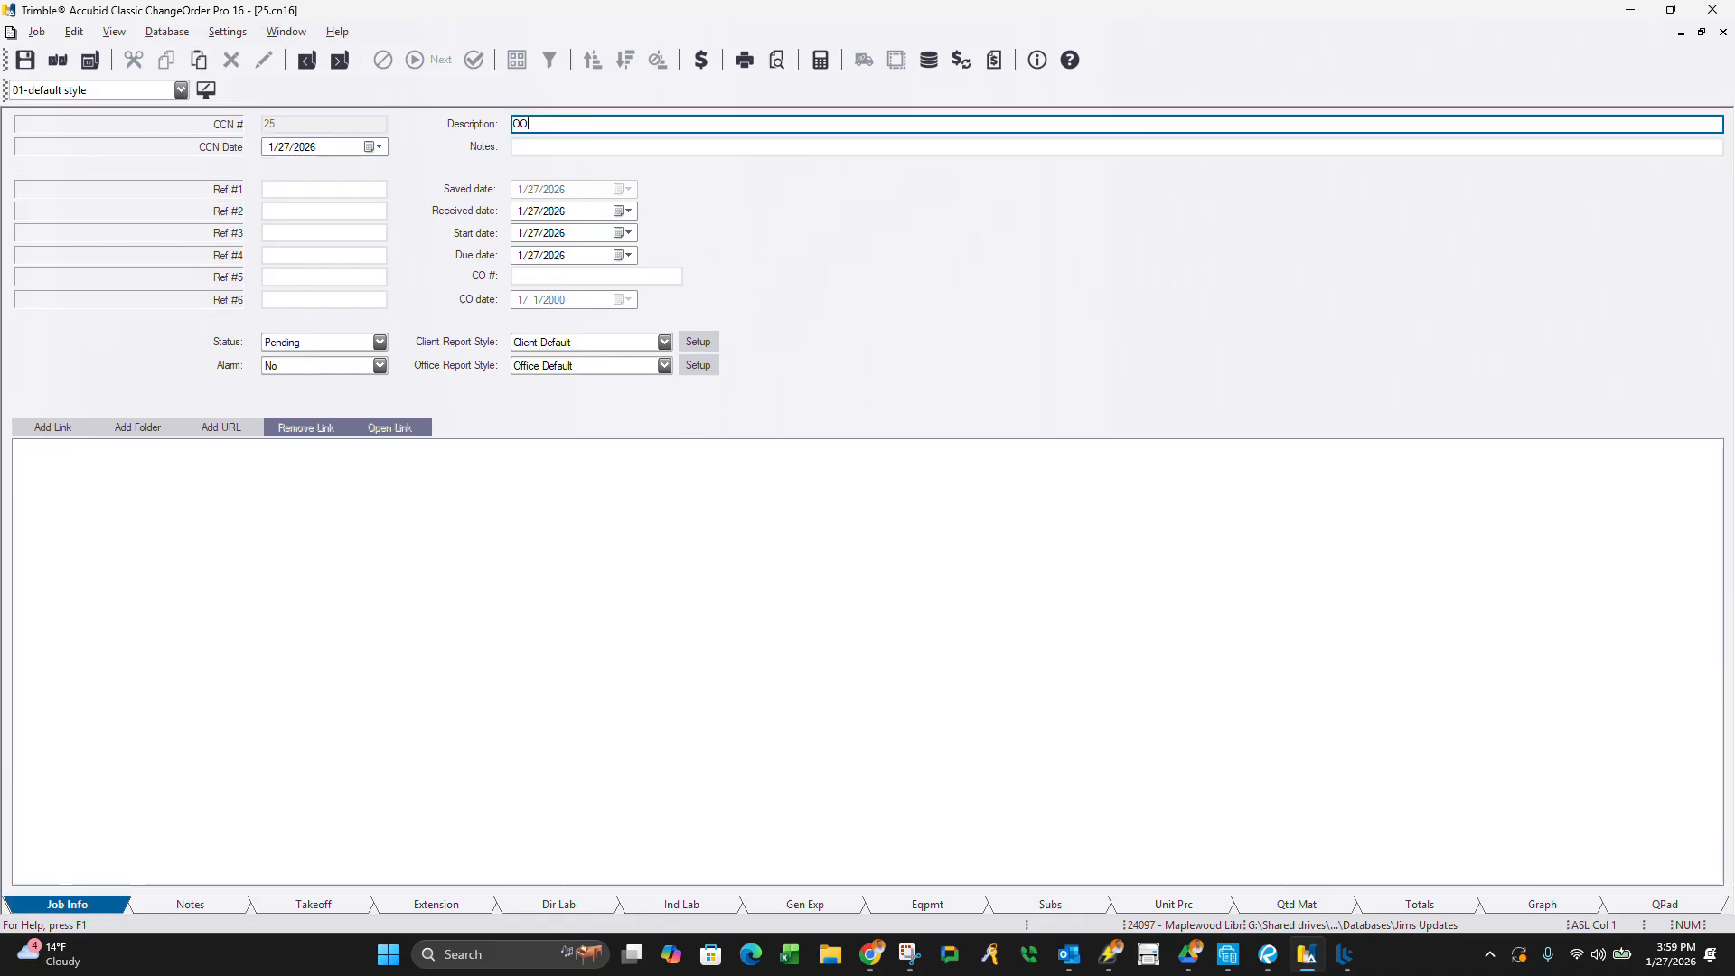
pyautogui.write('C-24 Circulation Desk Changes')
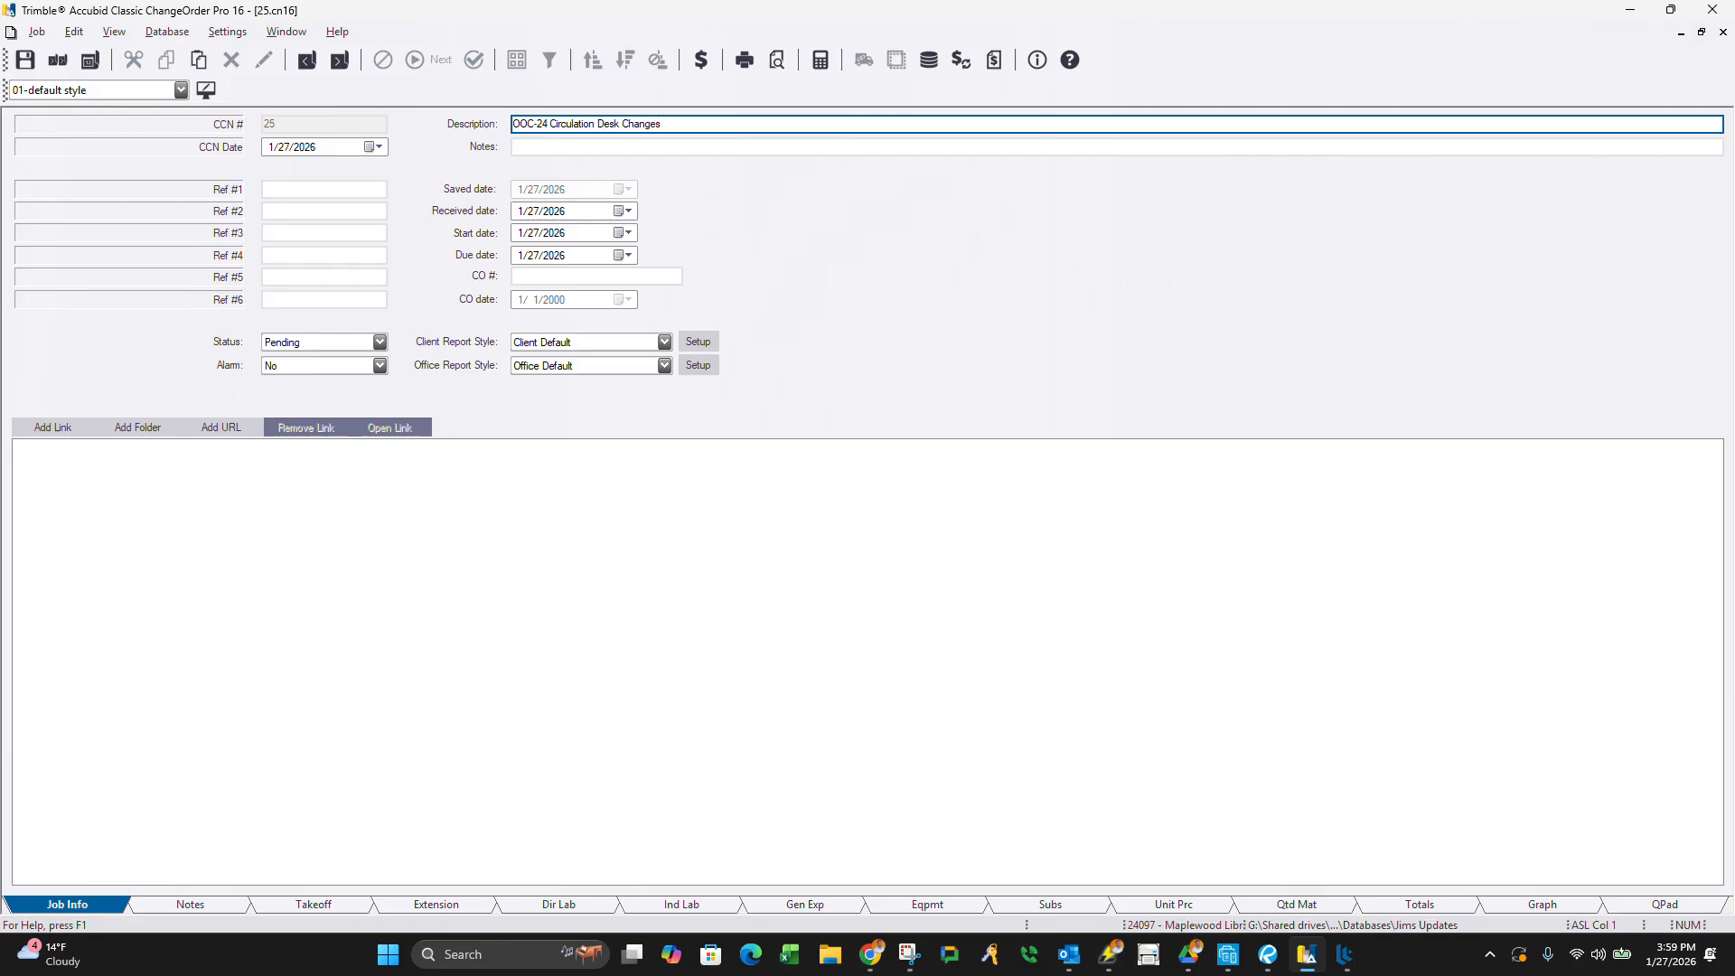
# Delete all the carried-over text from the job's notes.
pyautogui.click(226, 906)
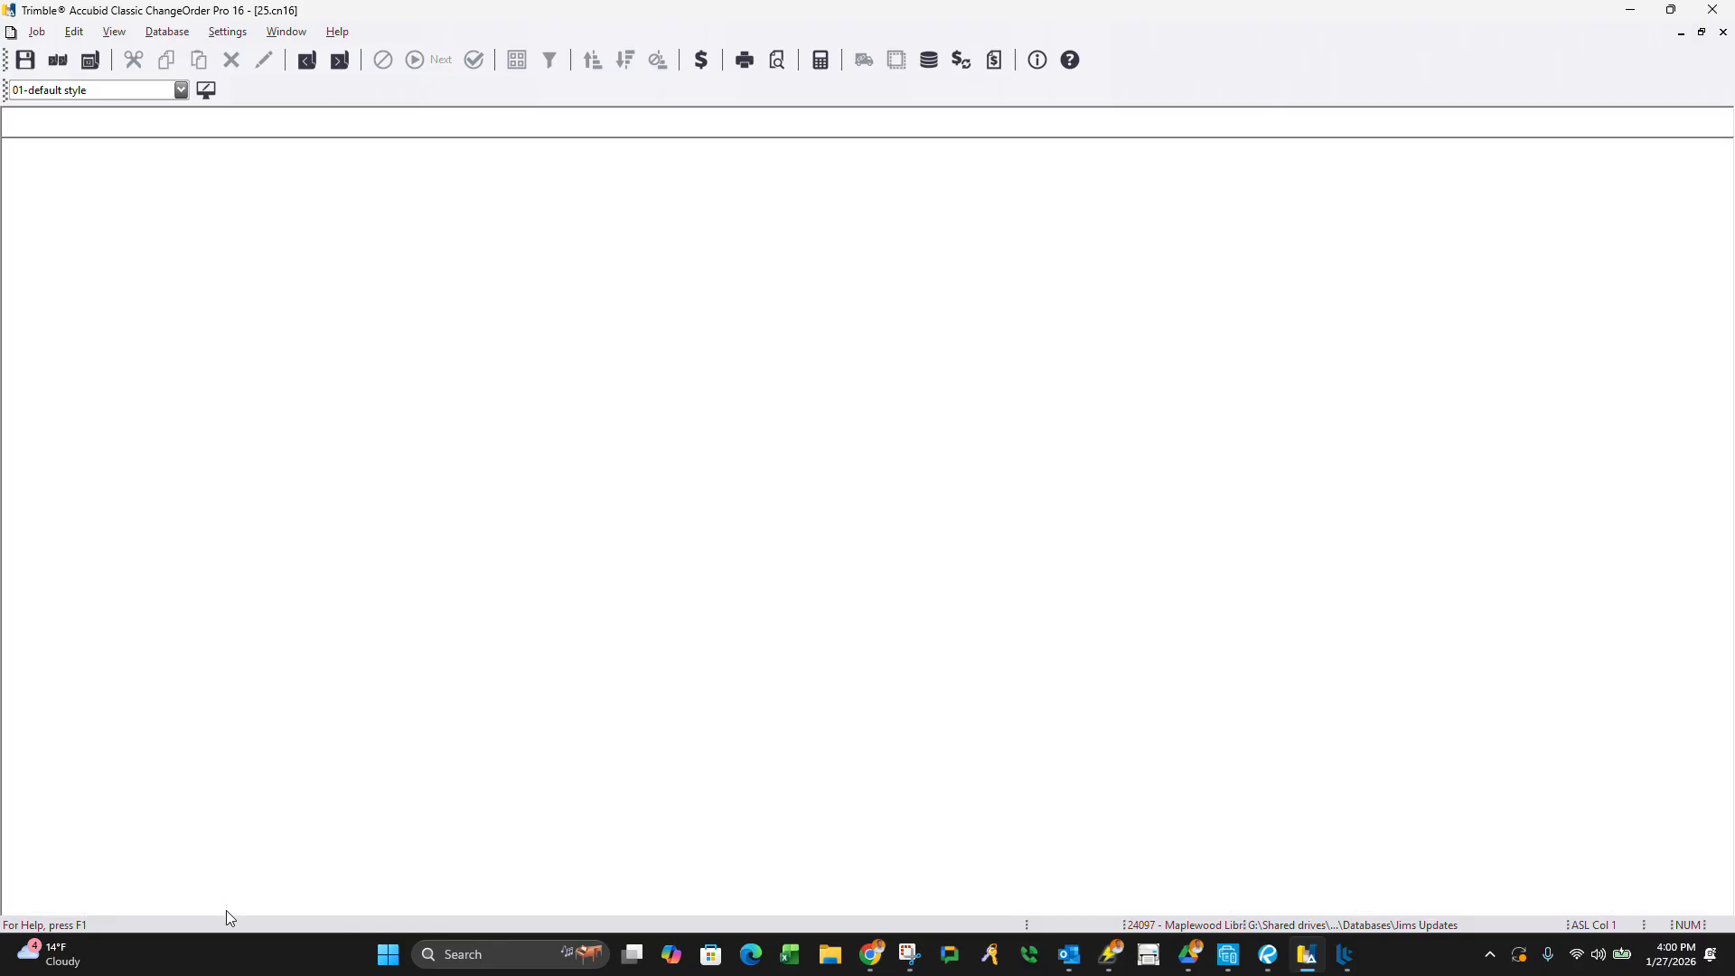
pyautogui.click(267, 905)
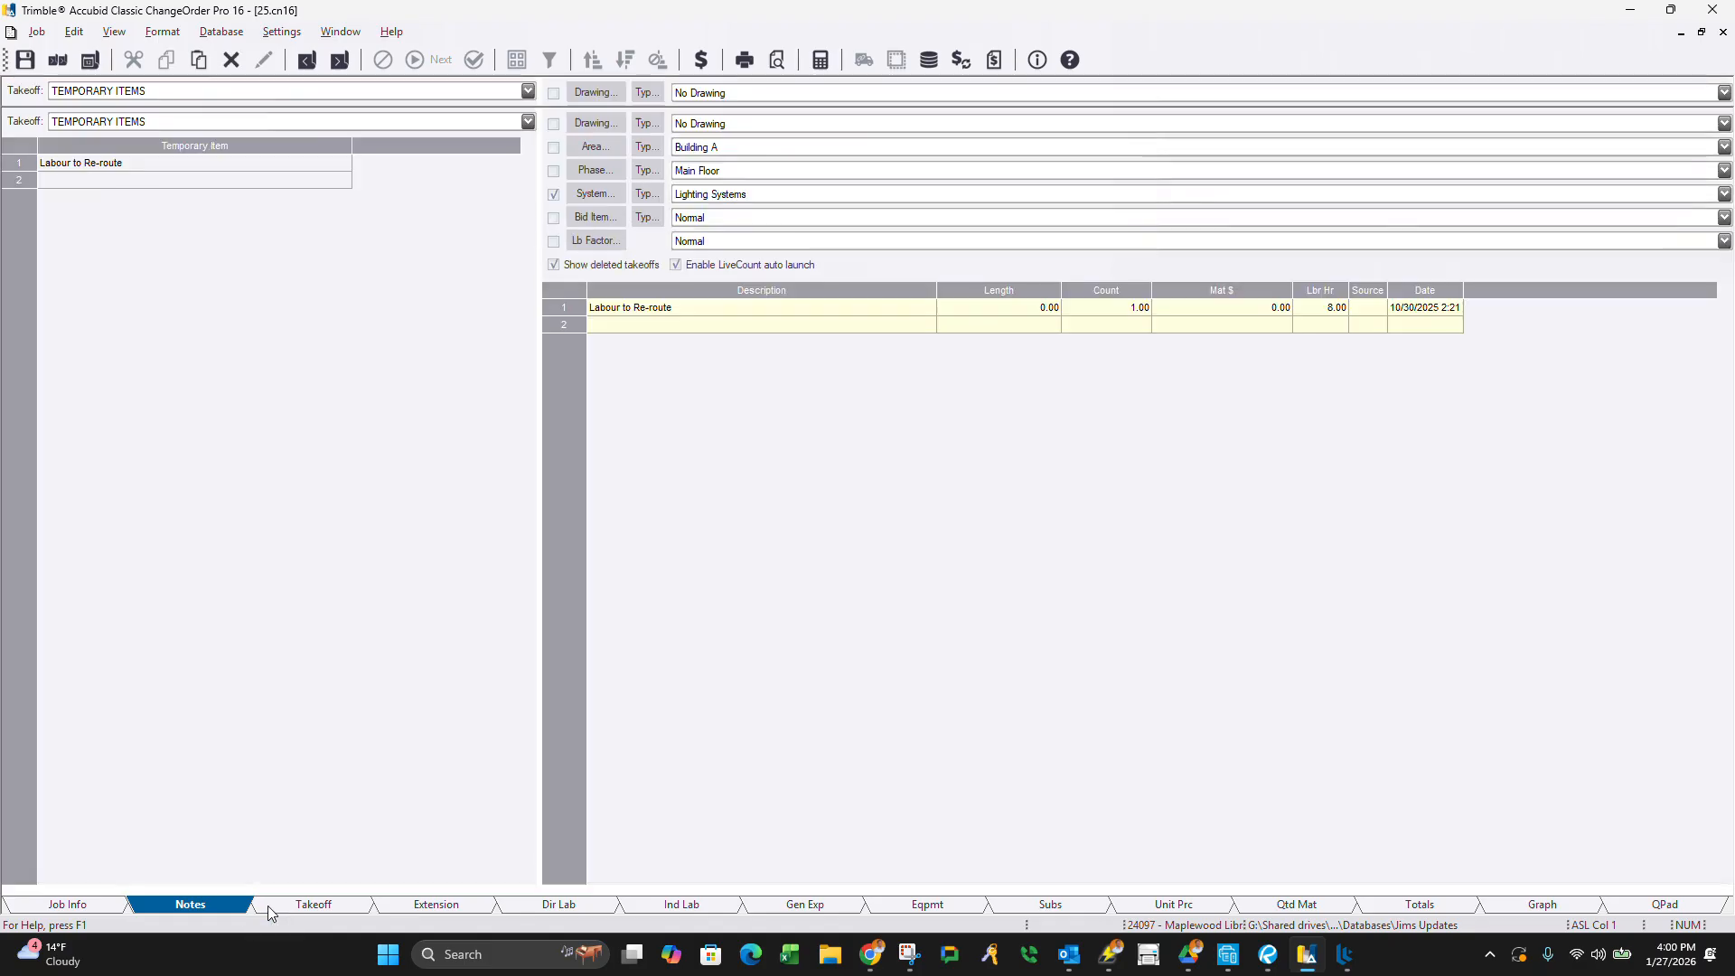
pyautogui.click(215, 905)
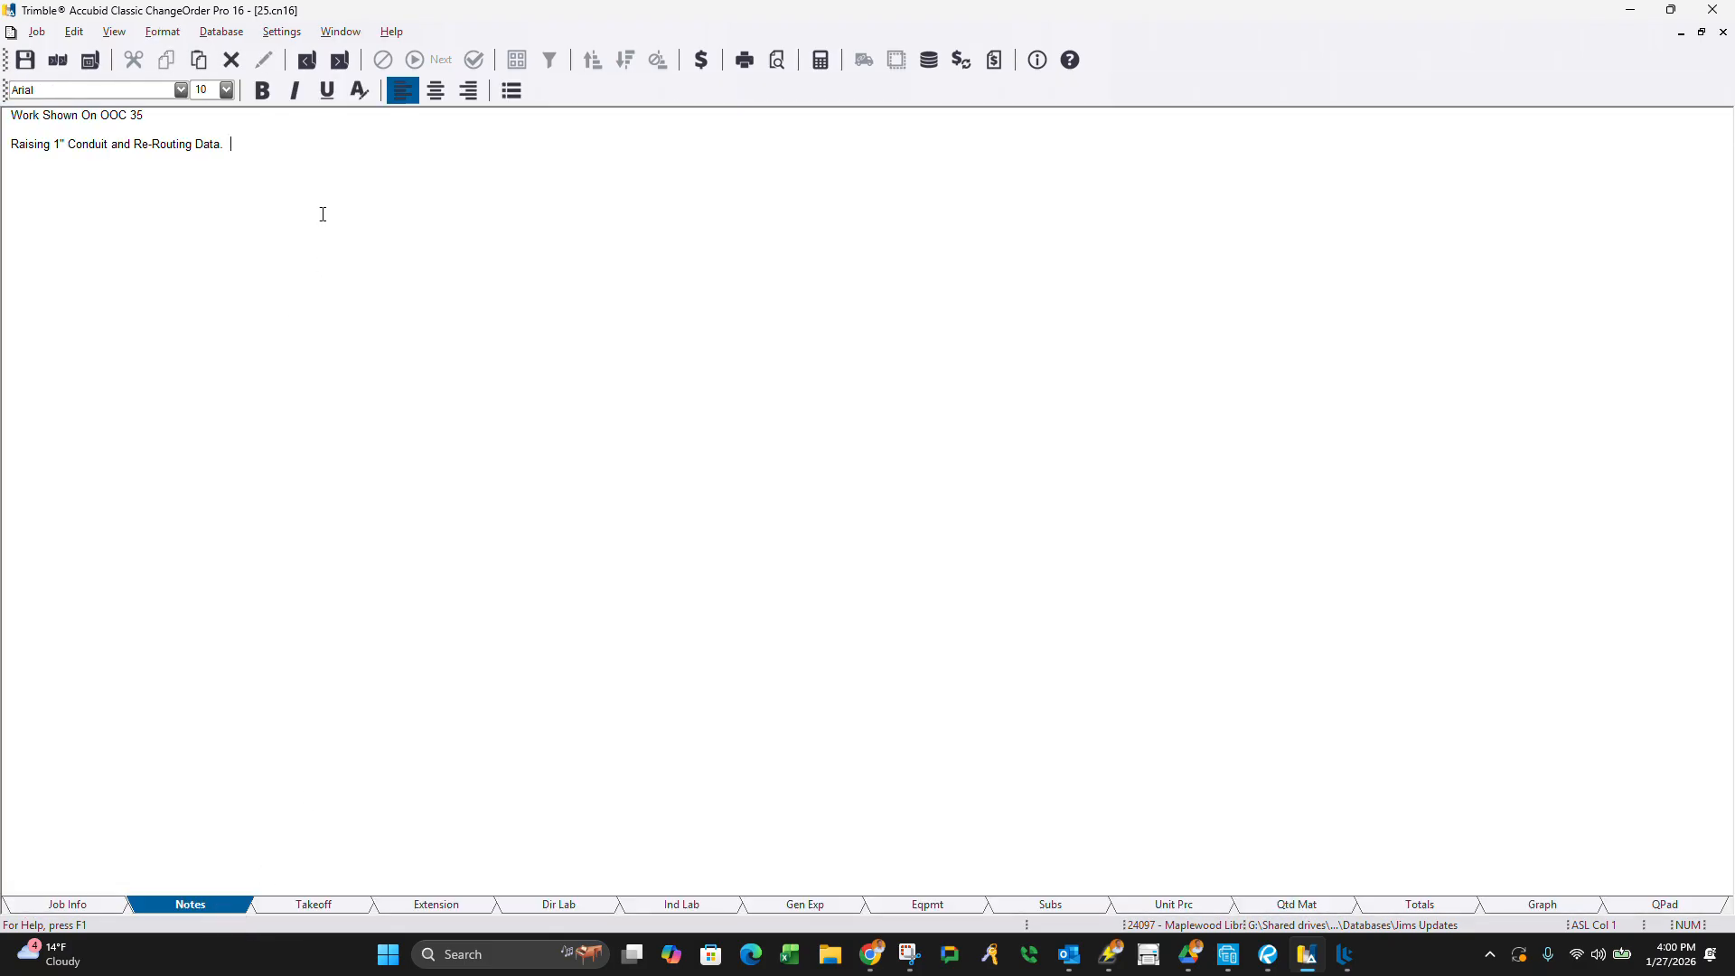
pyautogui.moveTo(323, 214); pyautogui.dragTo(5, 119)
pyautogui.press('Delete')
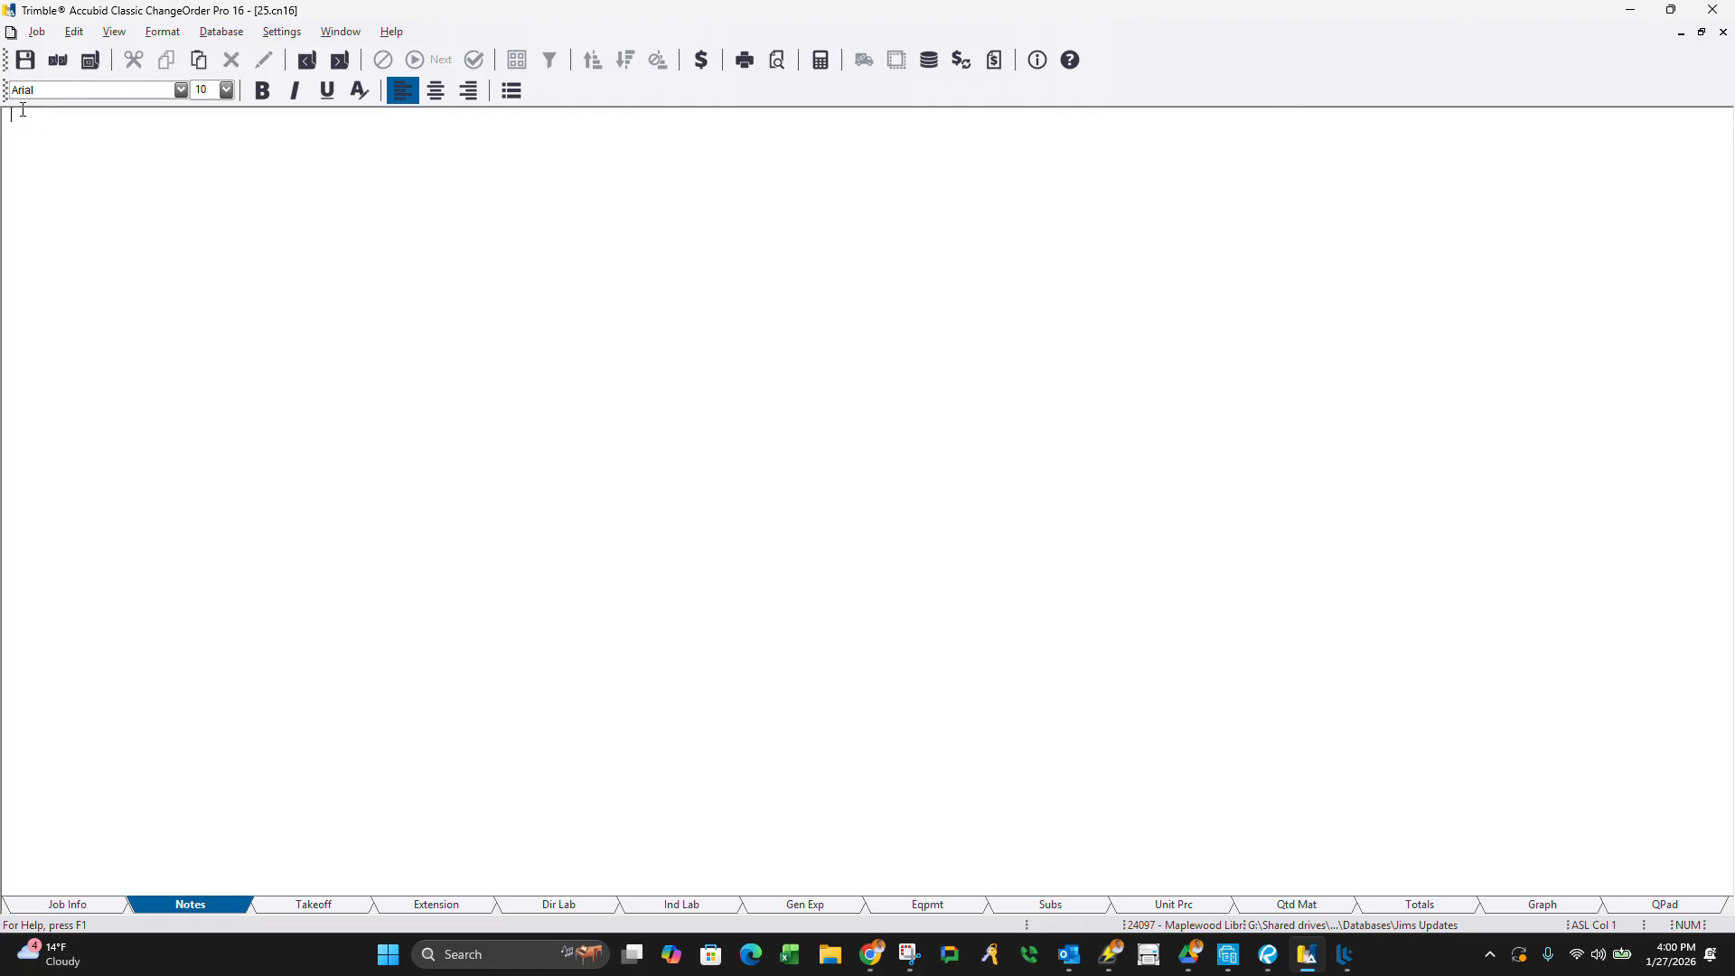
# Show the job's takeoff and examine the project defaults commands, including setting the job as project default.
pyautogui.click(286, 904)
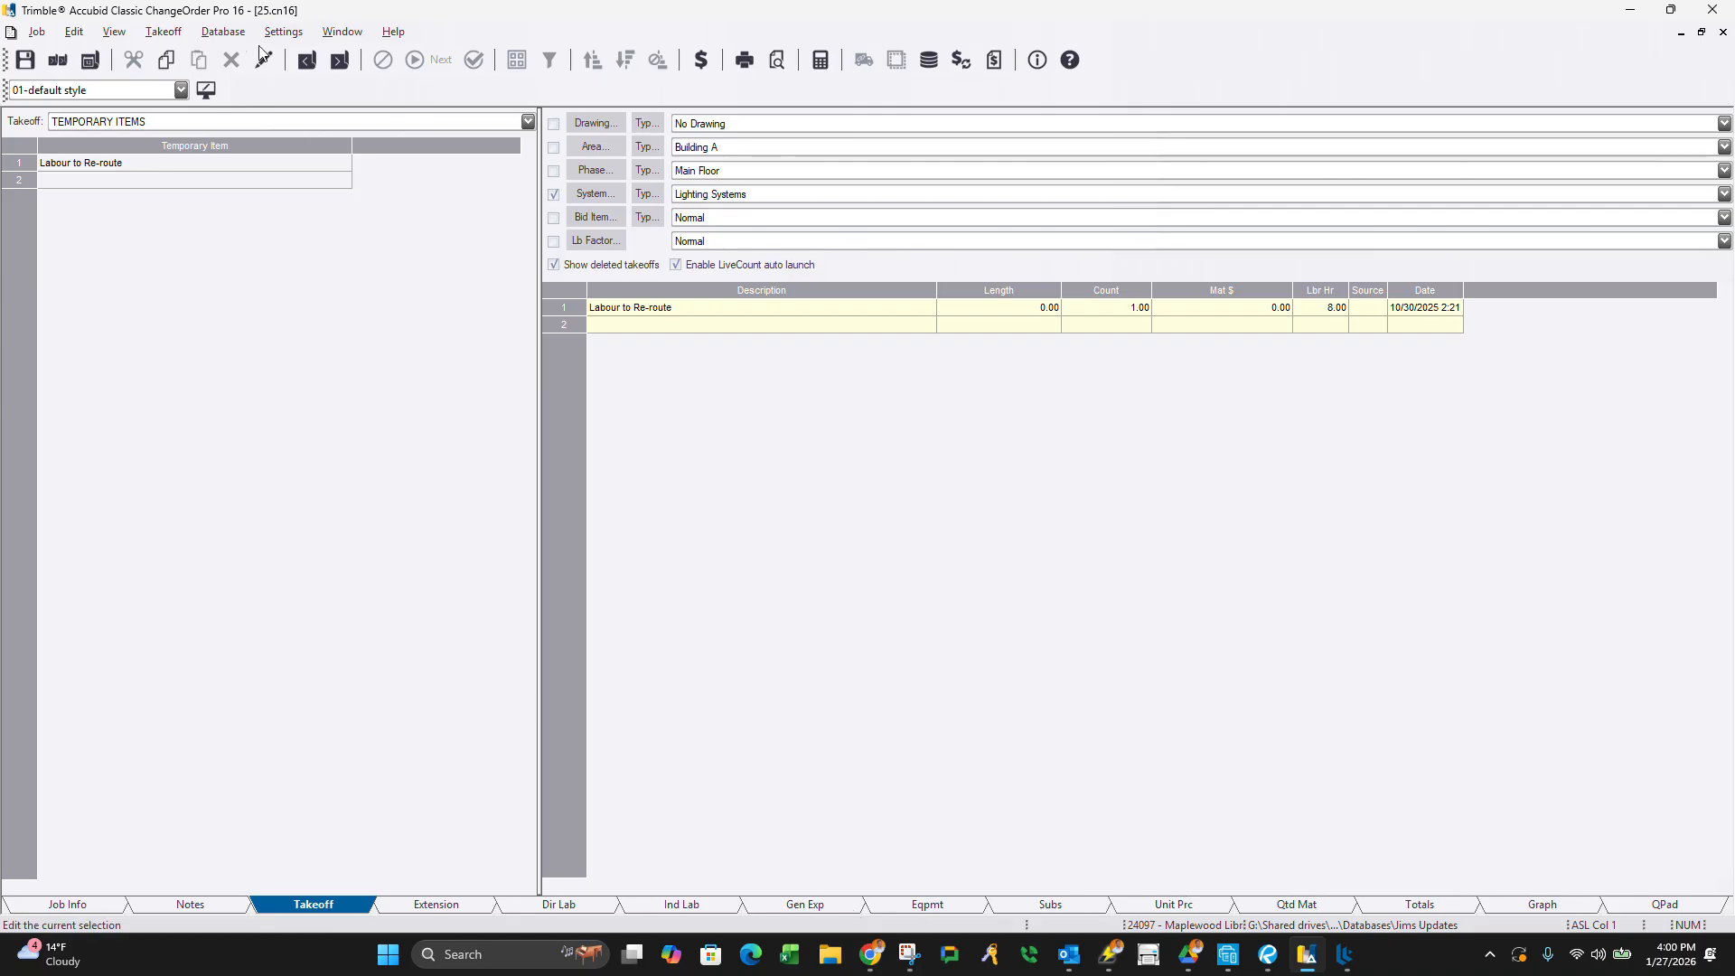
pyautogui.click(283, 32)
pyautogui.moveTo(342, 85)
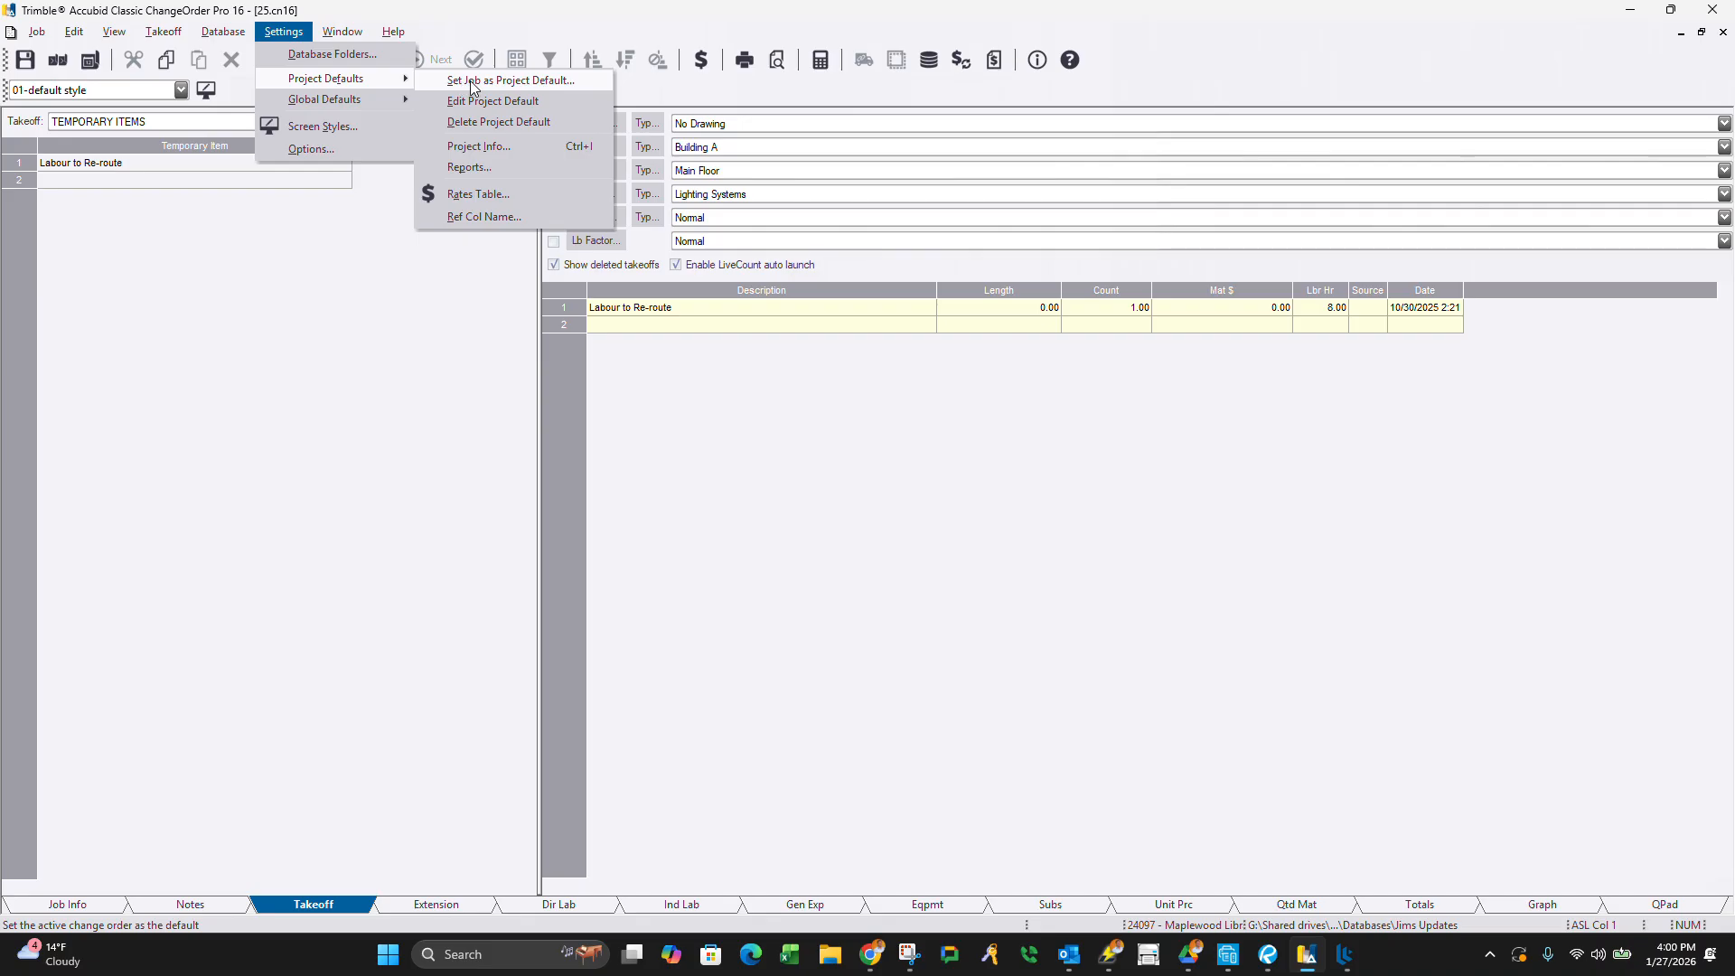
pyautogui.click(869, 533)
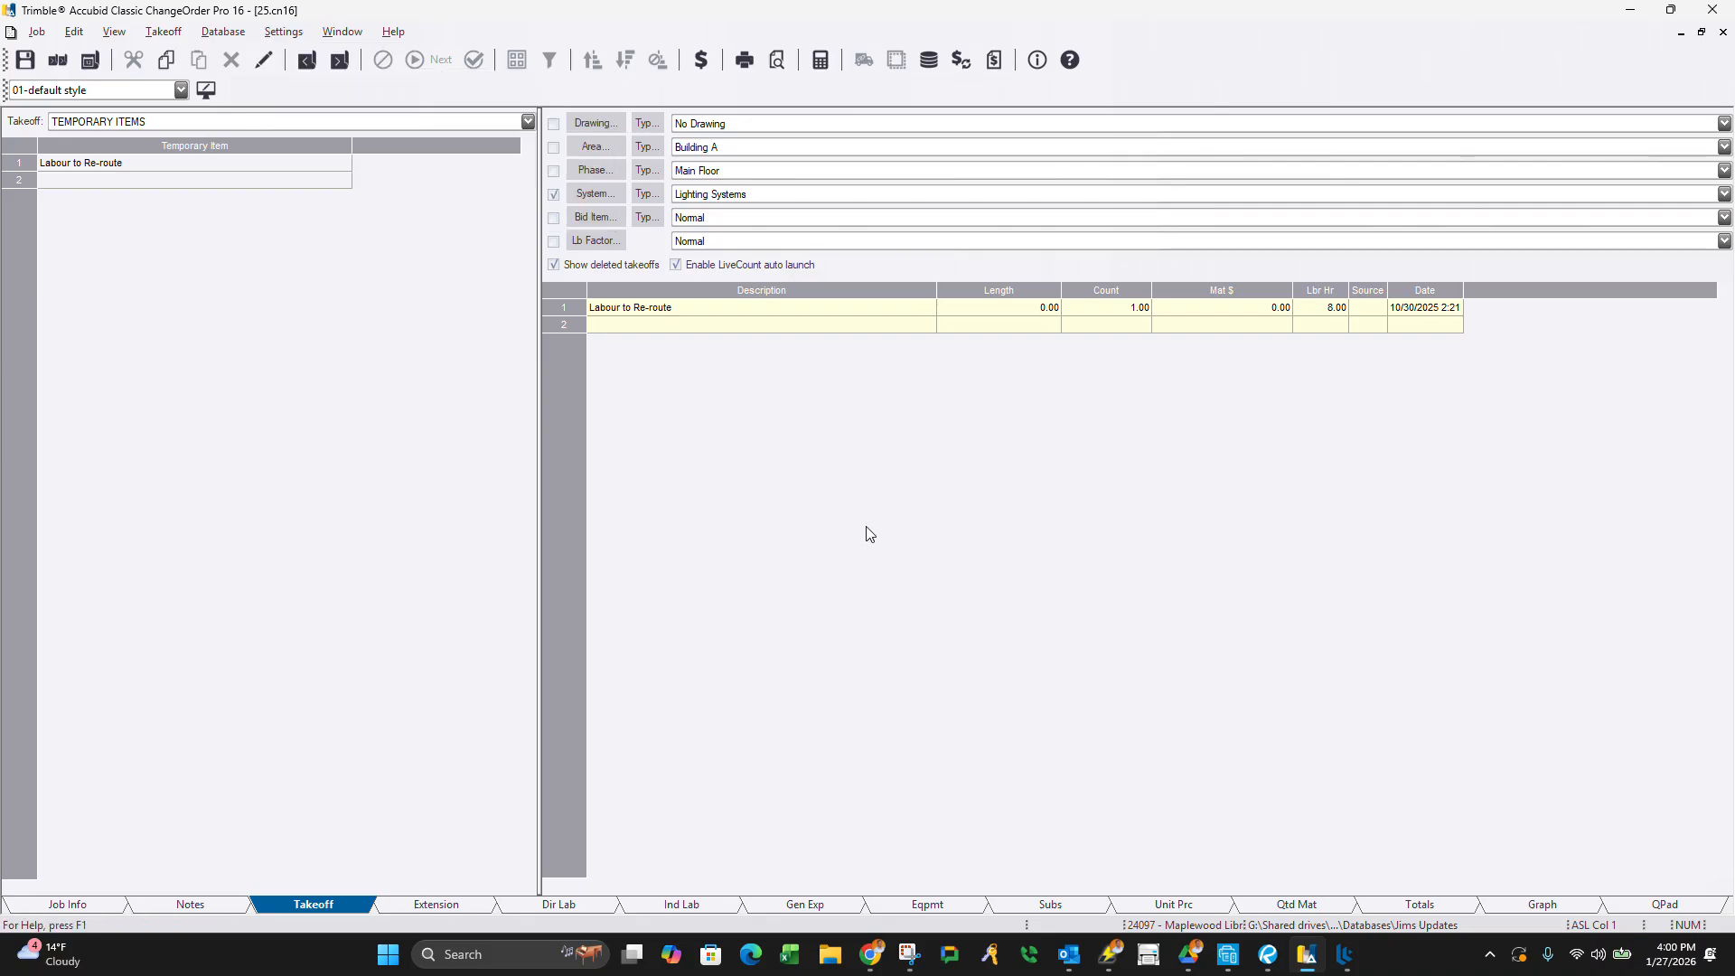
pyautogui.click(283, 32)
pyautogui.moveTo(348, 79)
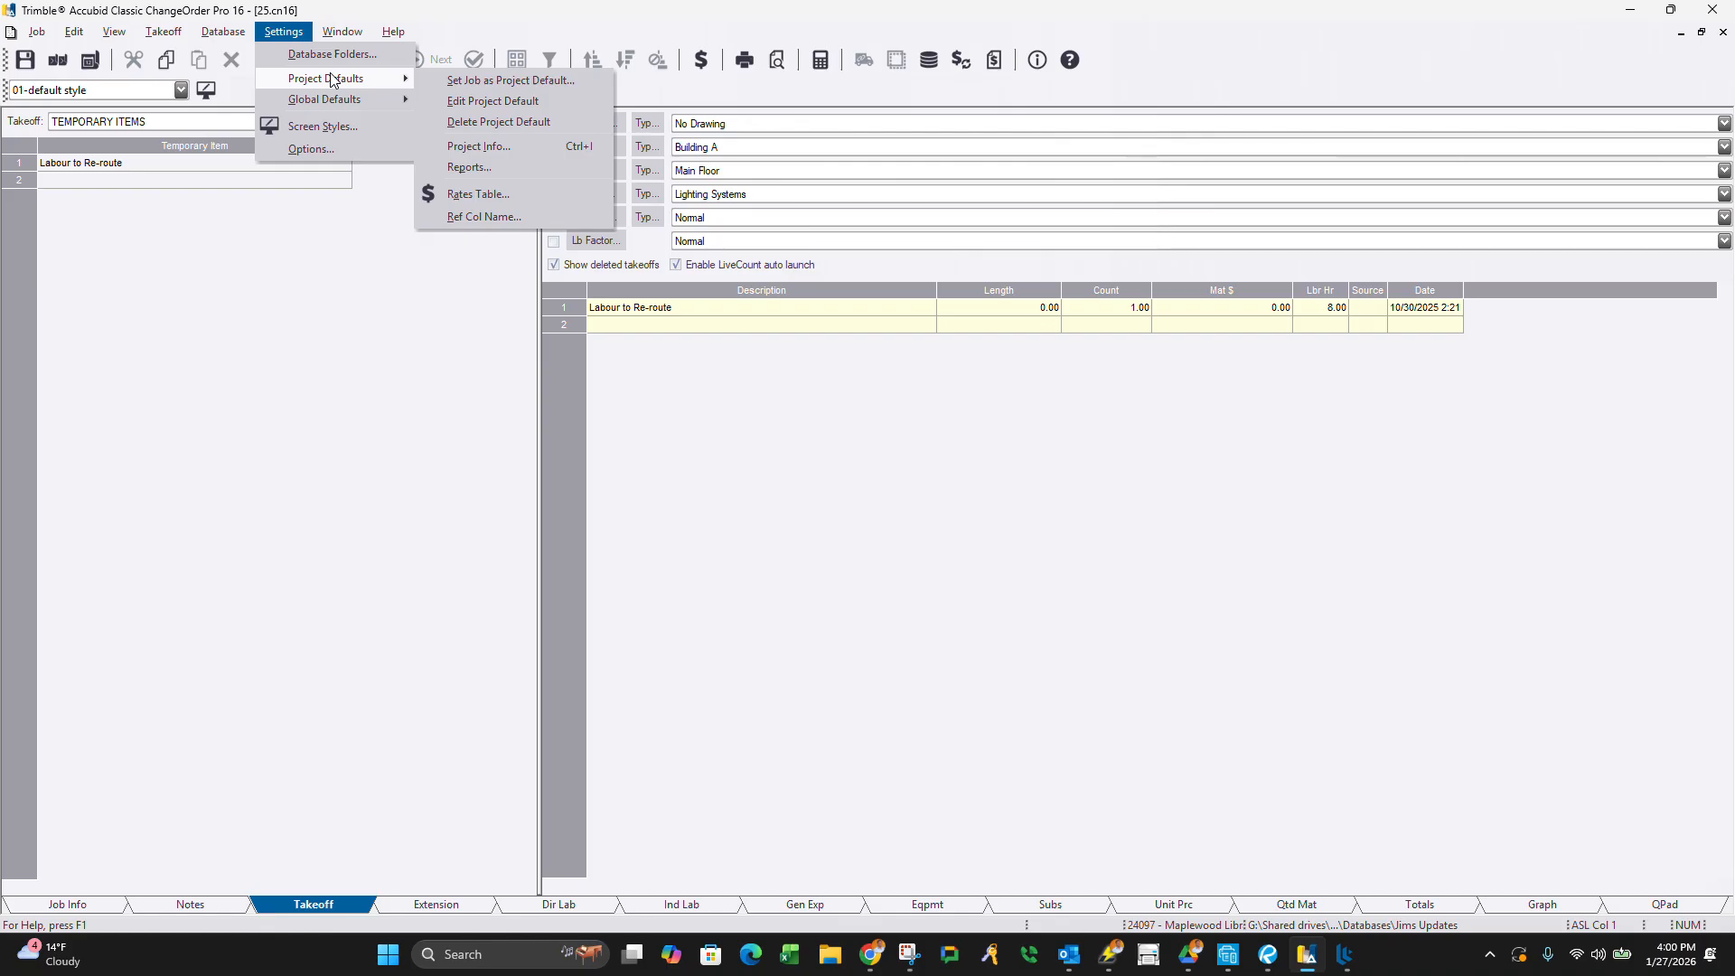
pyautogui.click(1072, 825)
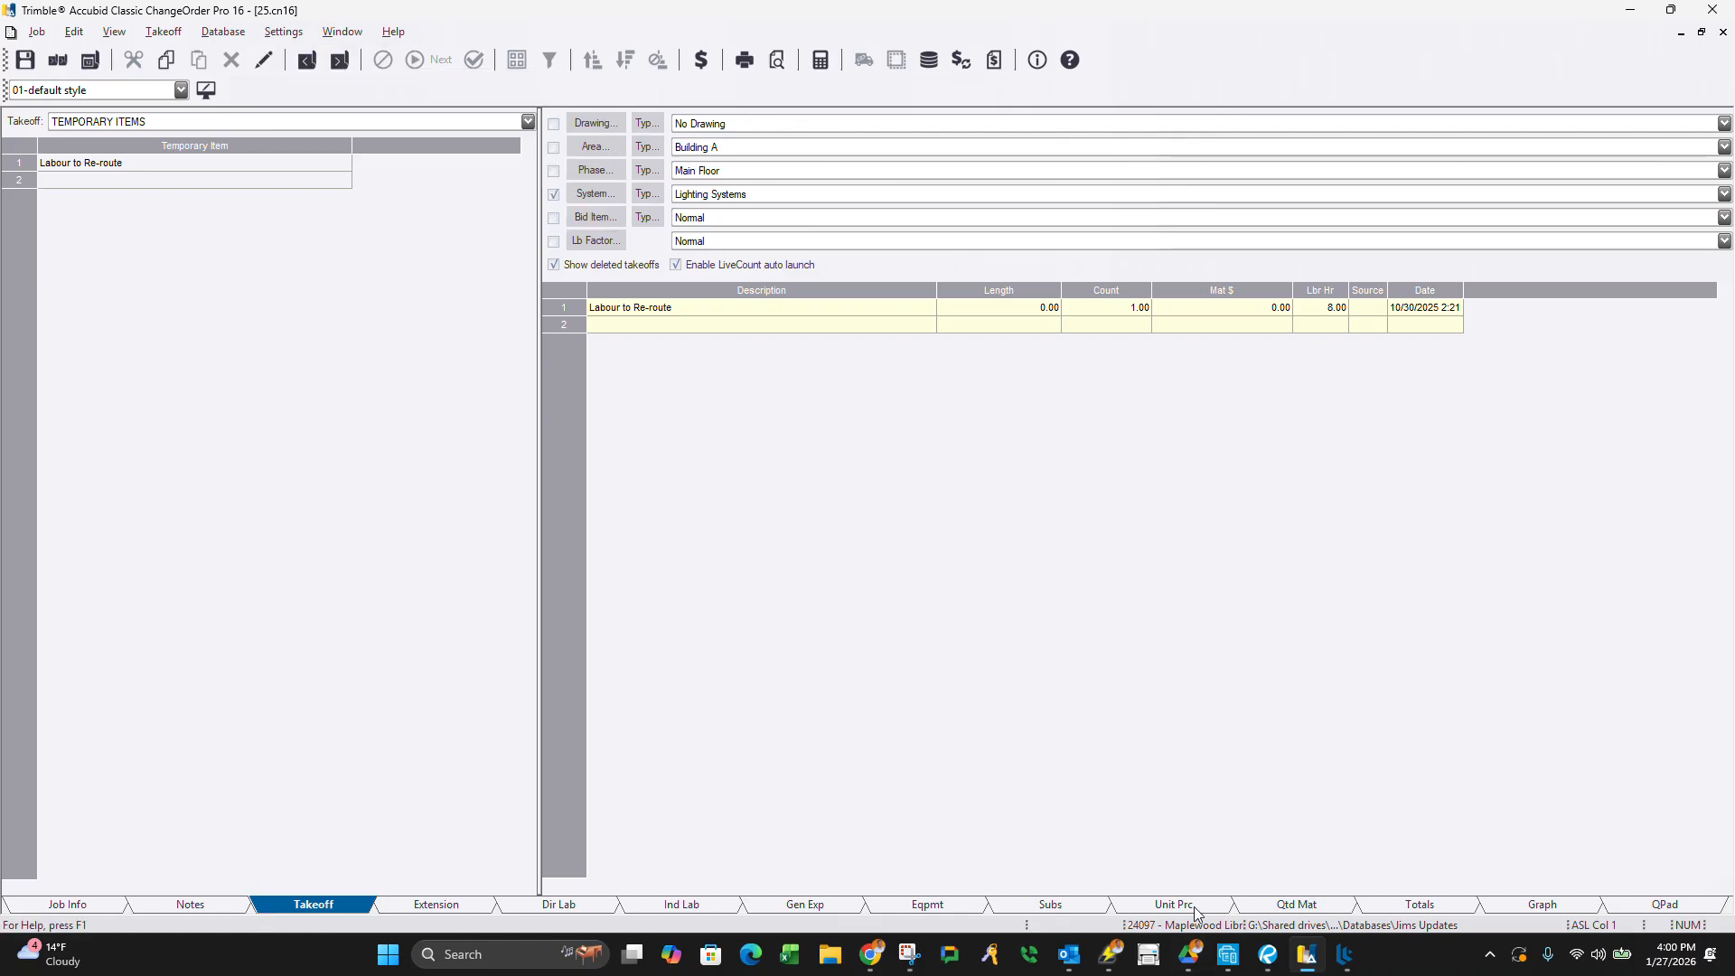
# Review the direct labor rates listed for the union locals and labor classes.
pyautogui.click(603, 912)
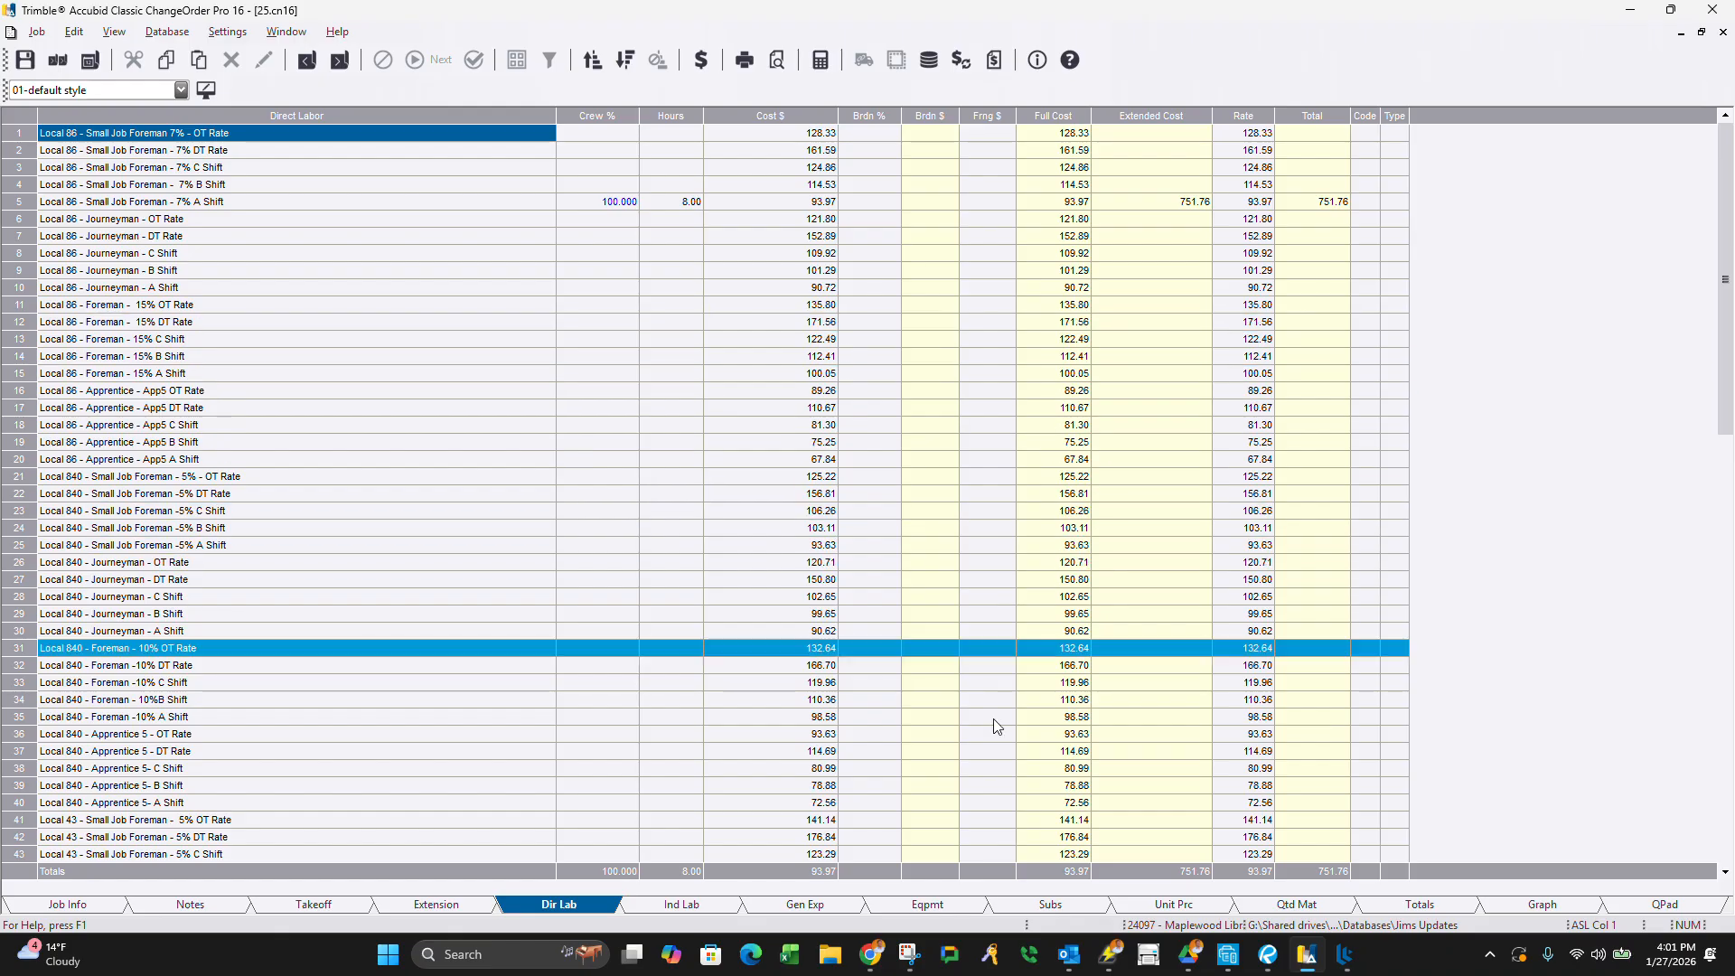
pyautogui.scroll(-20, 454, 806)
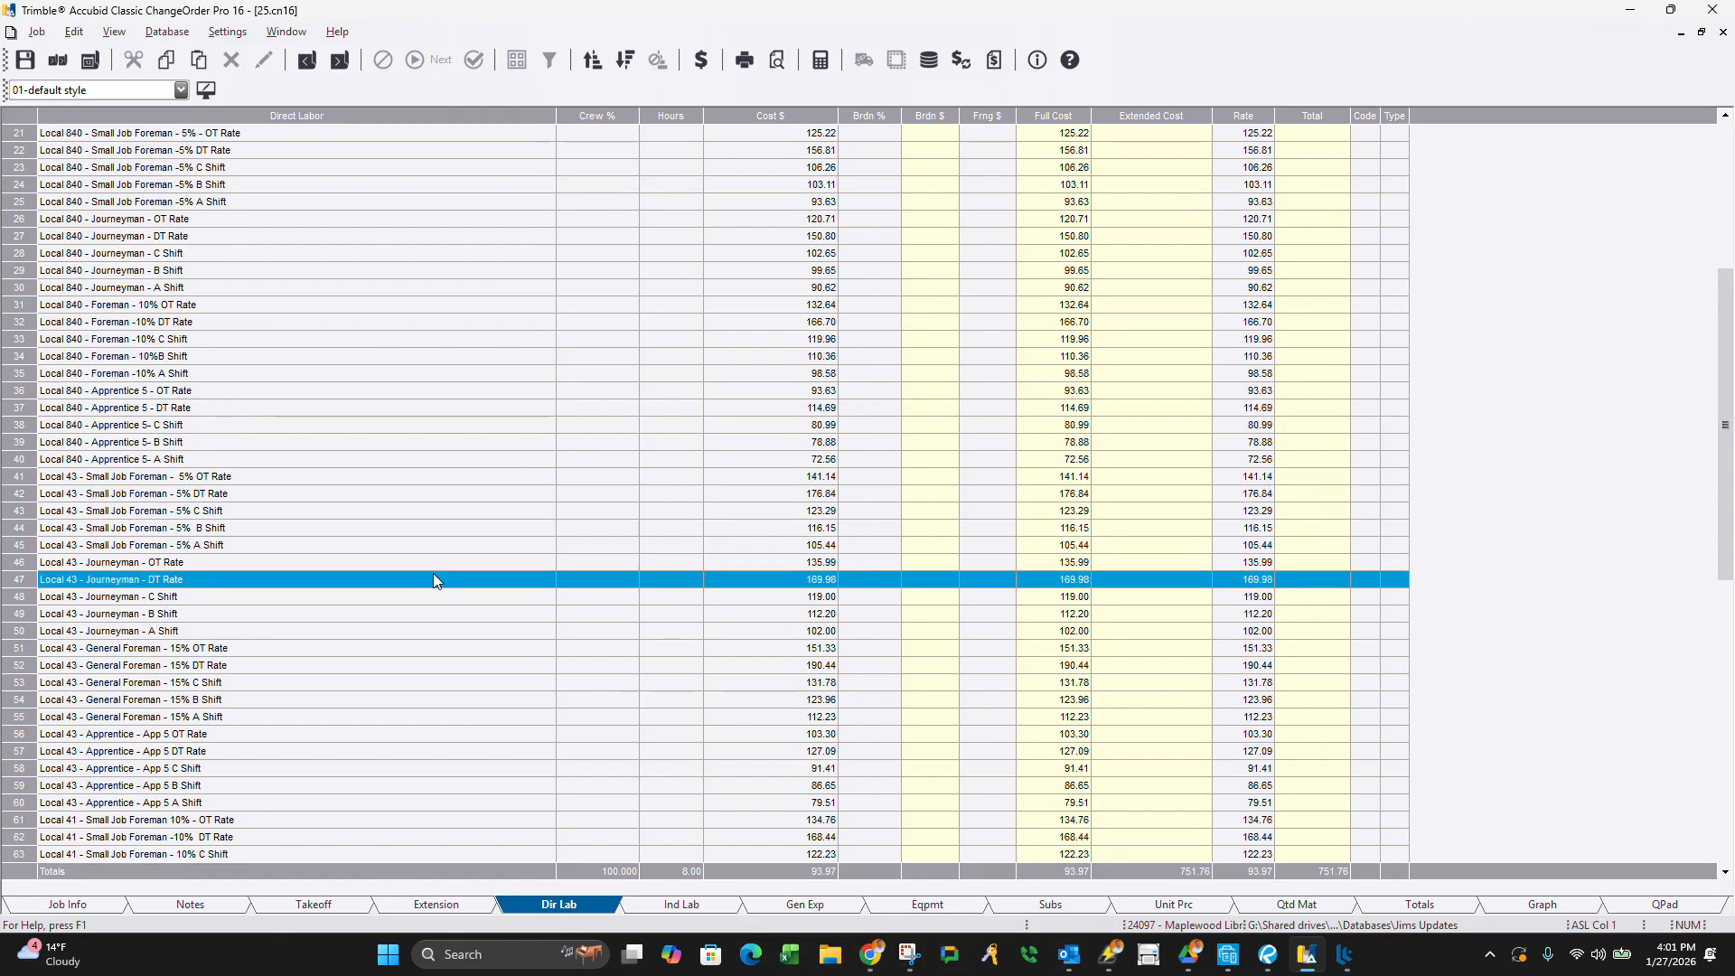
pyautogui.scroll(20, 434, 686)
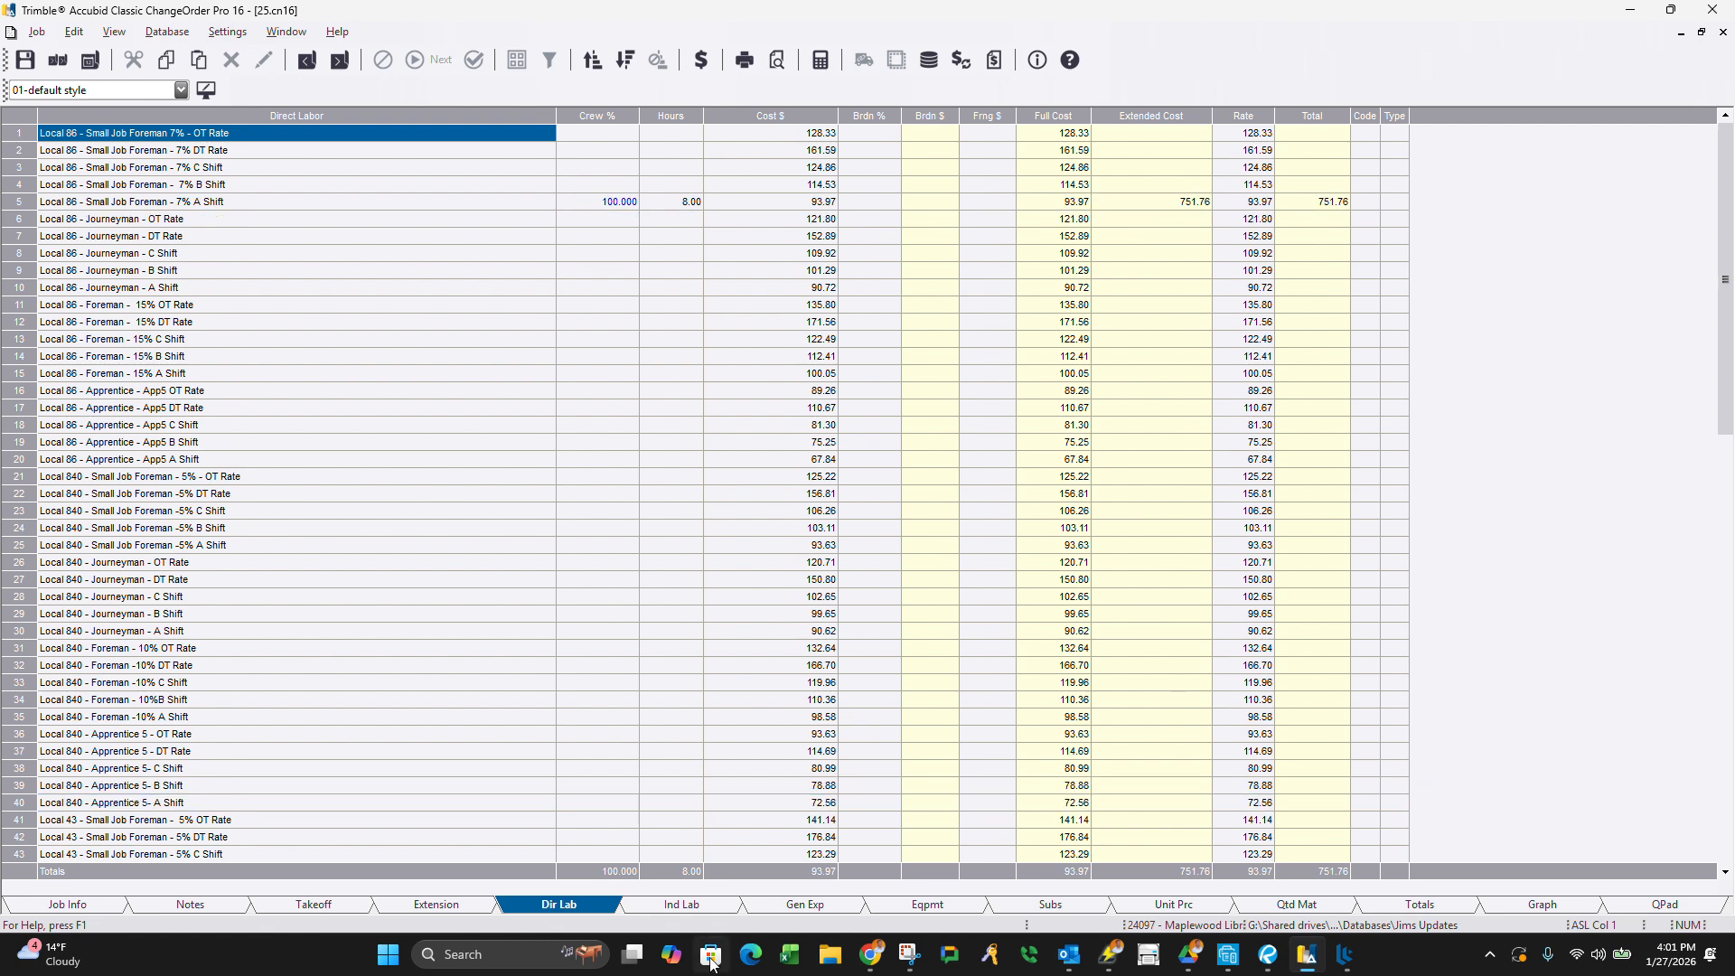
# Set the crew percentage to 50 for both the Local 86 Small Job Foreman 7% B Shift and A Shift.
pyautogui.click(617, 191)
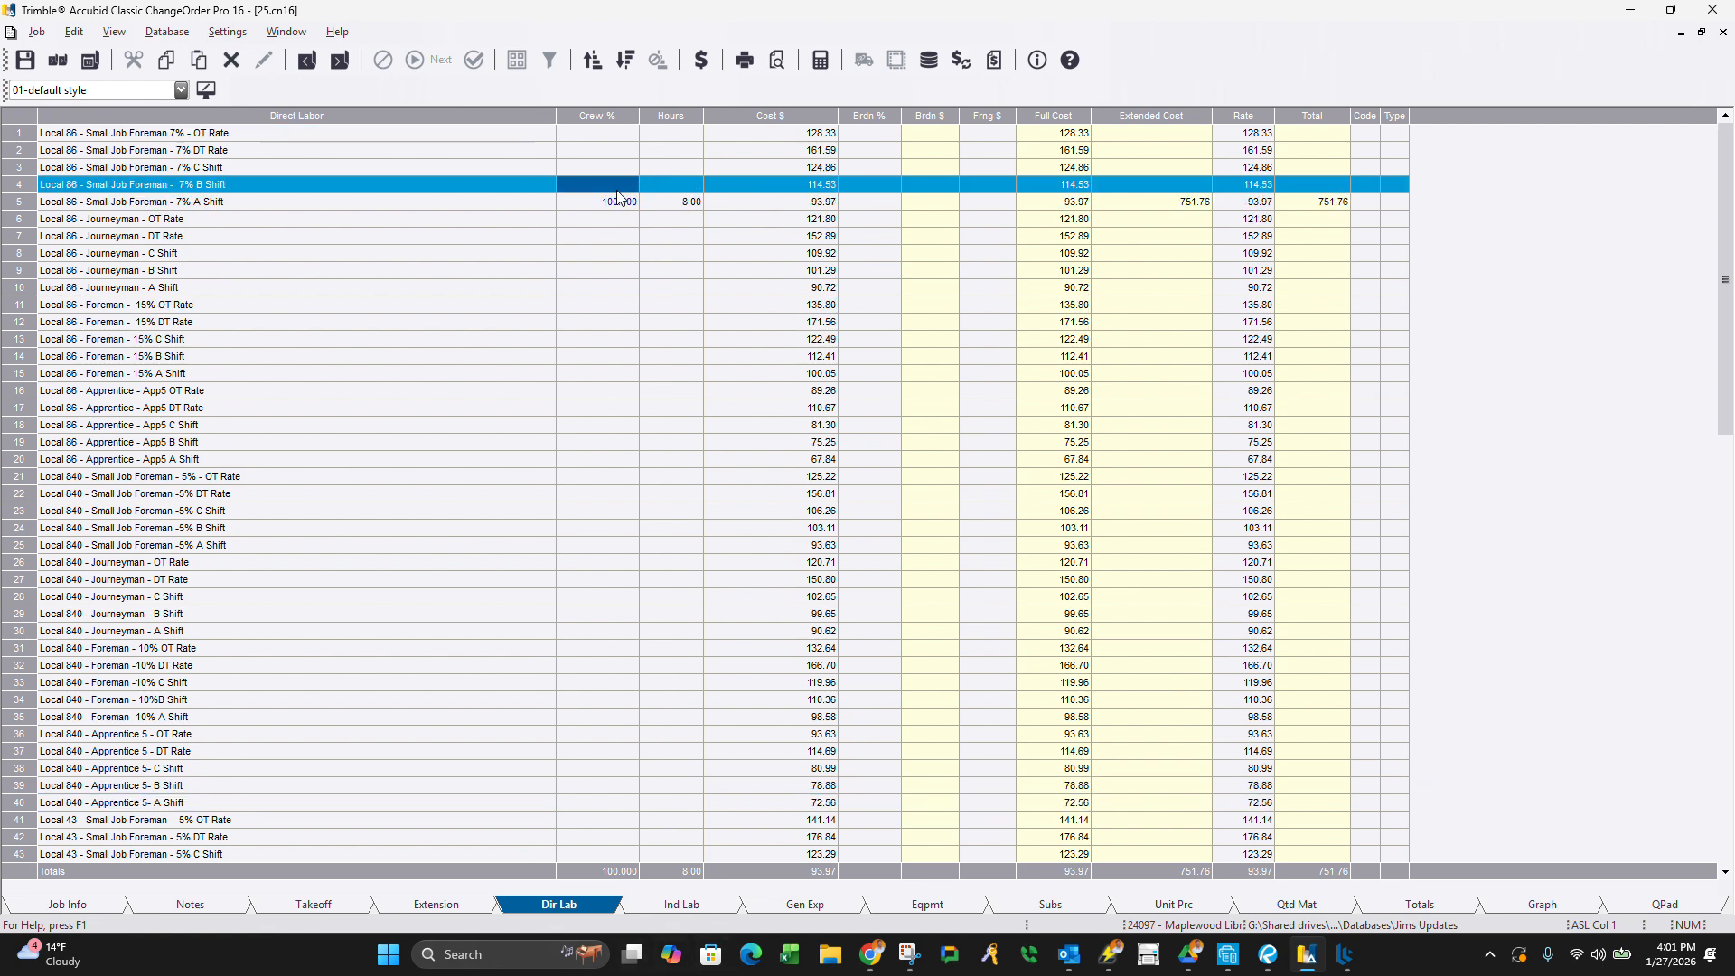
pyautogui.write('50')
pyautogui.press('Return')
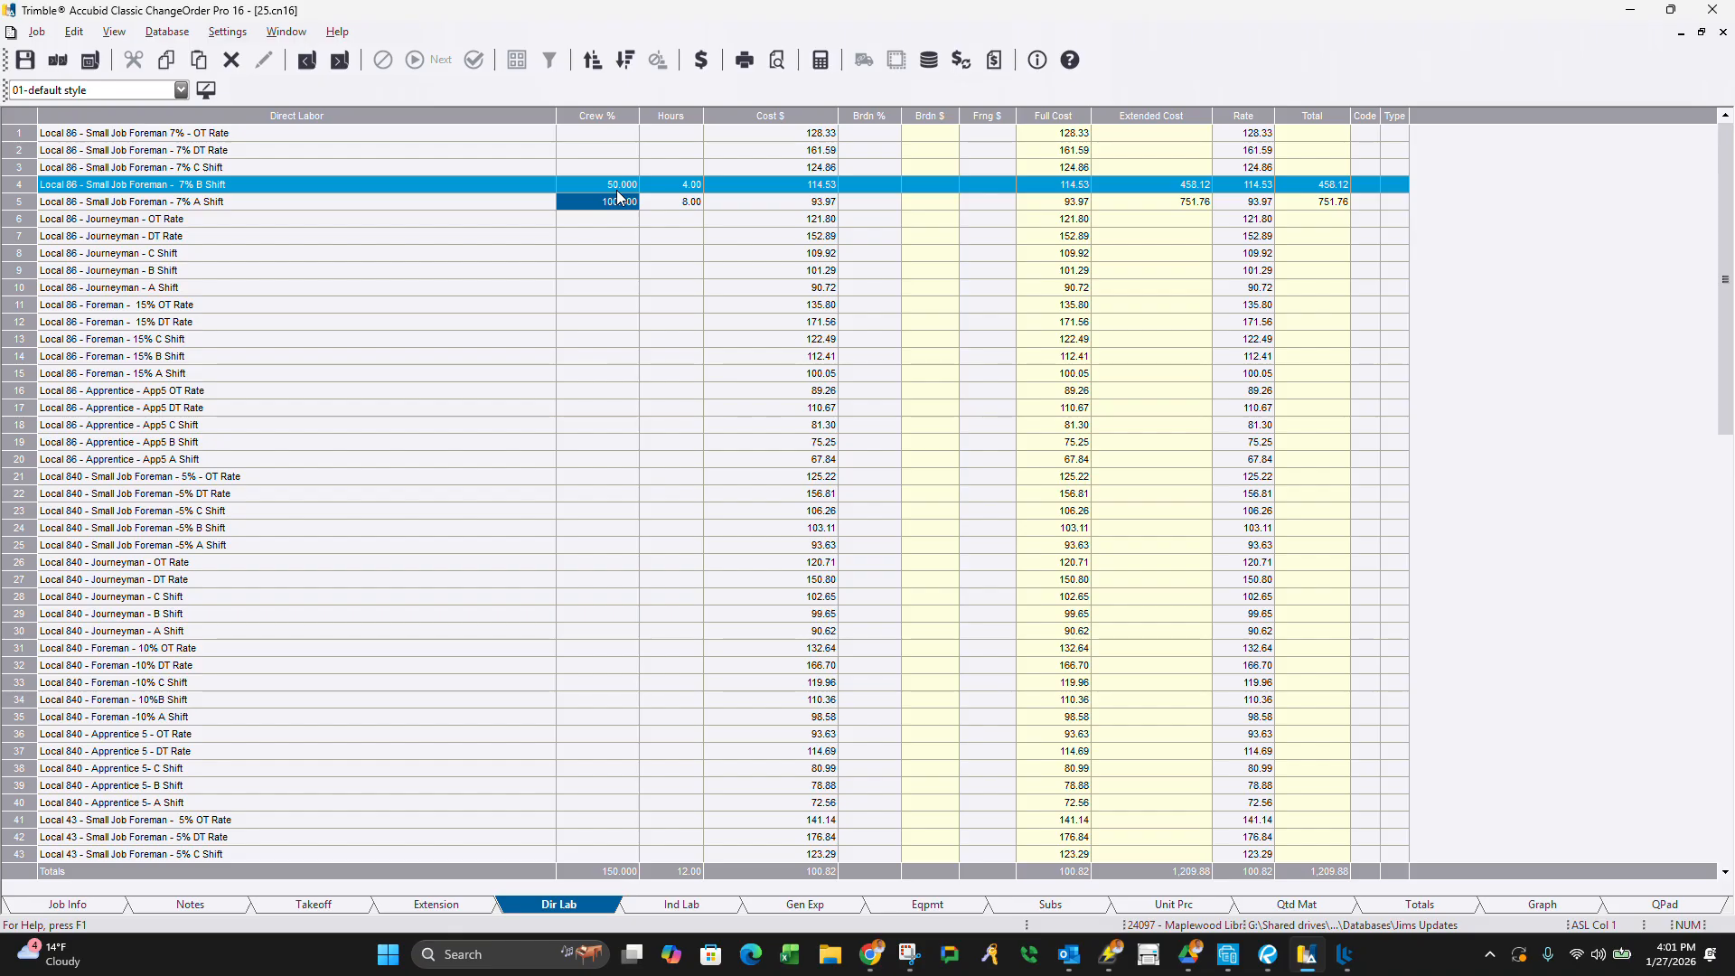
pyautogui.write('50')
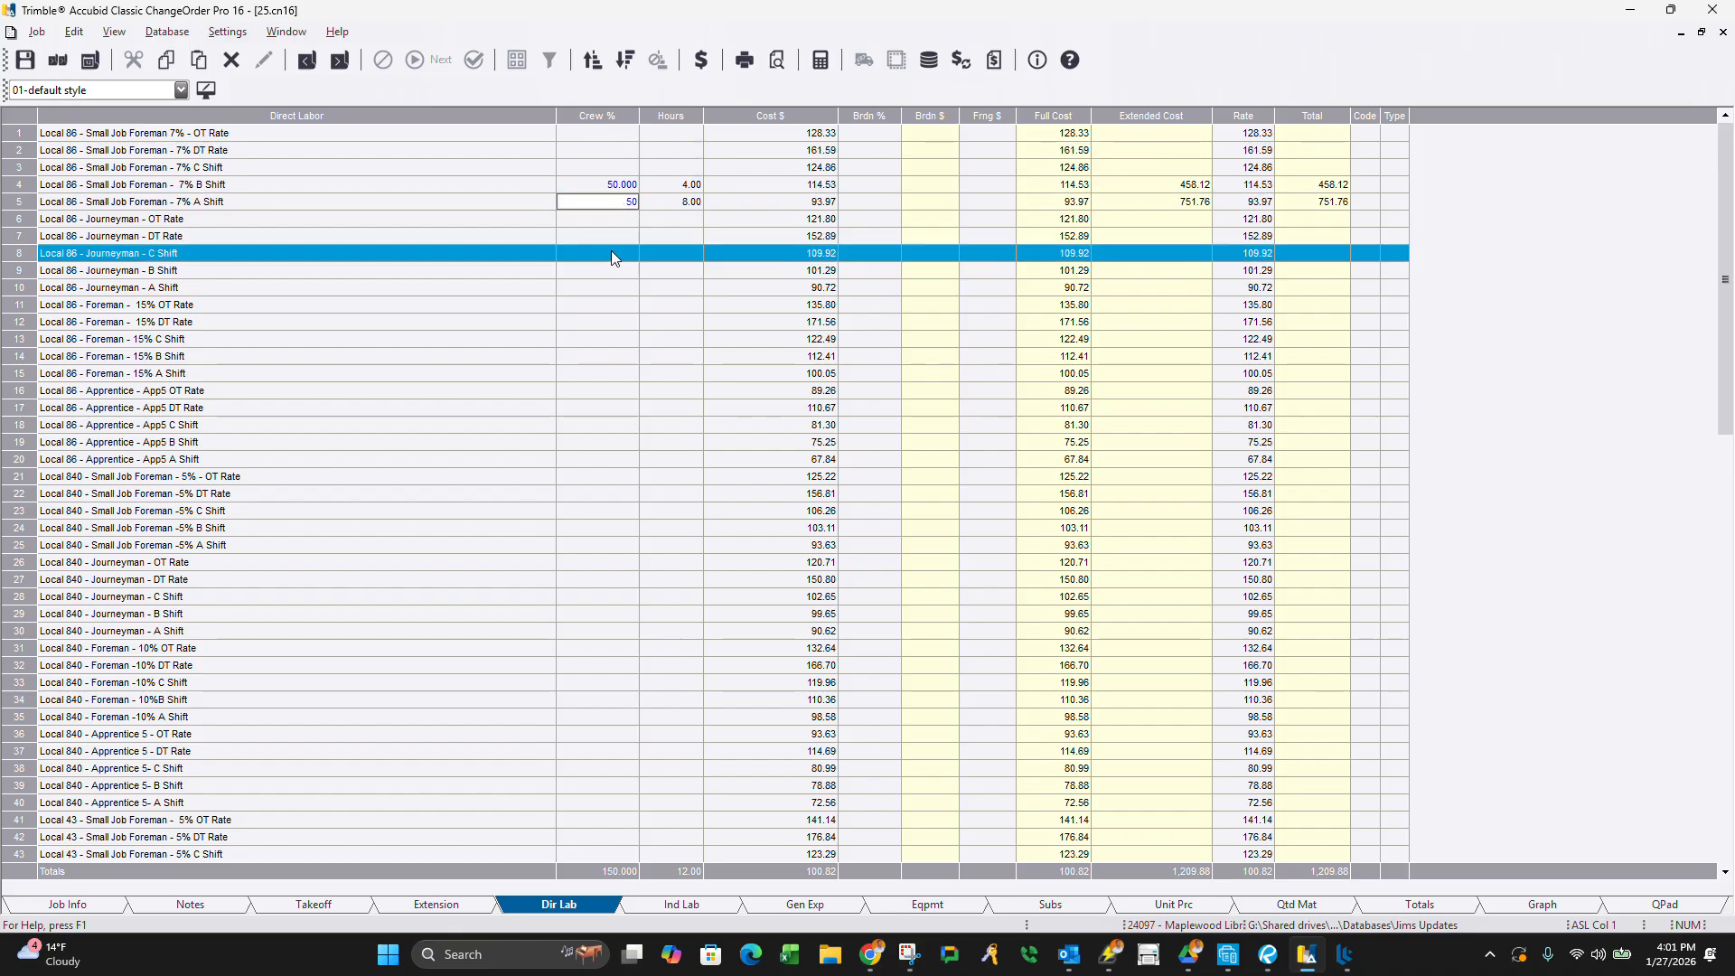
pyautogui.click(607, 252)
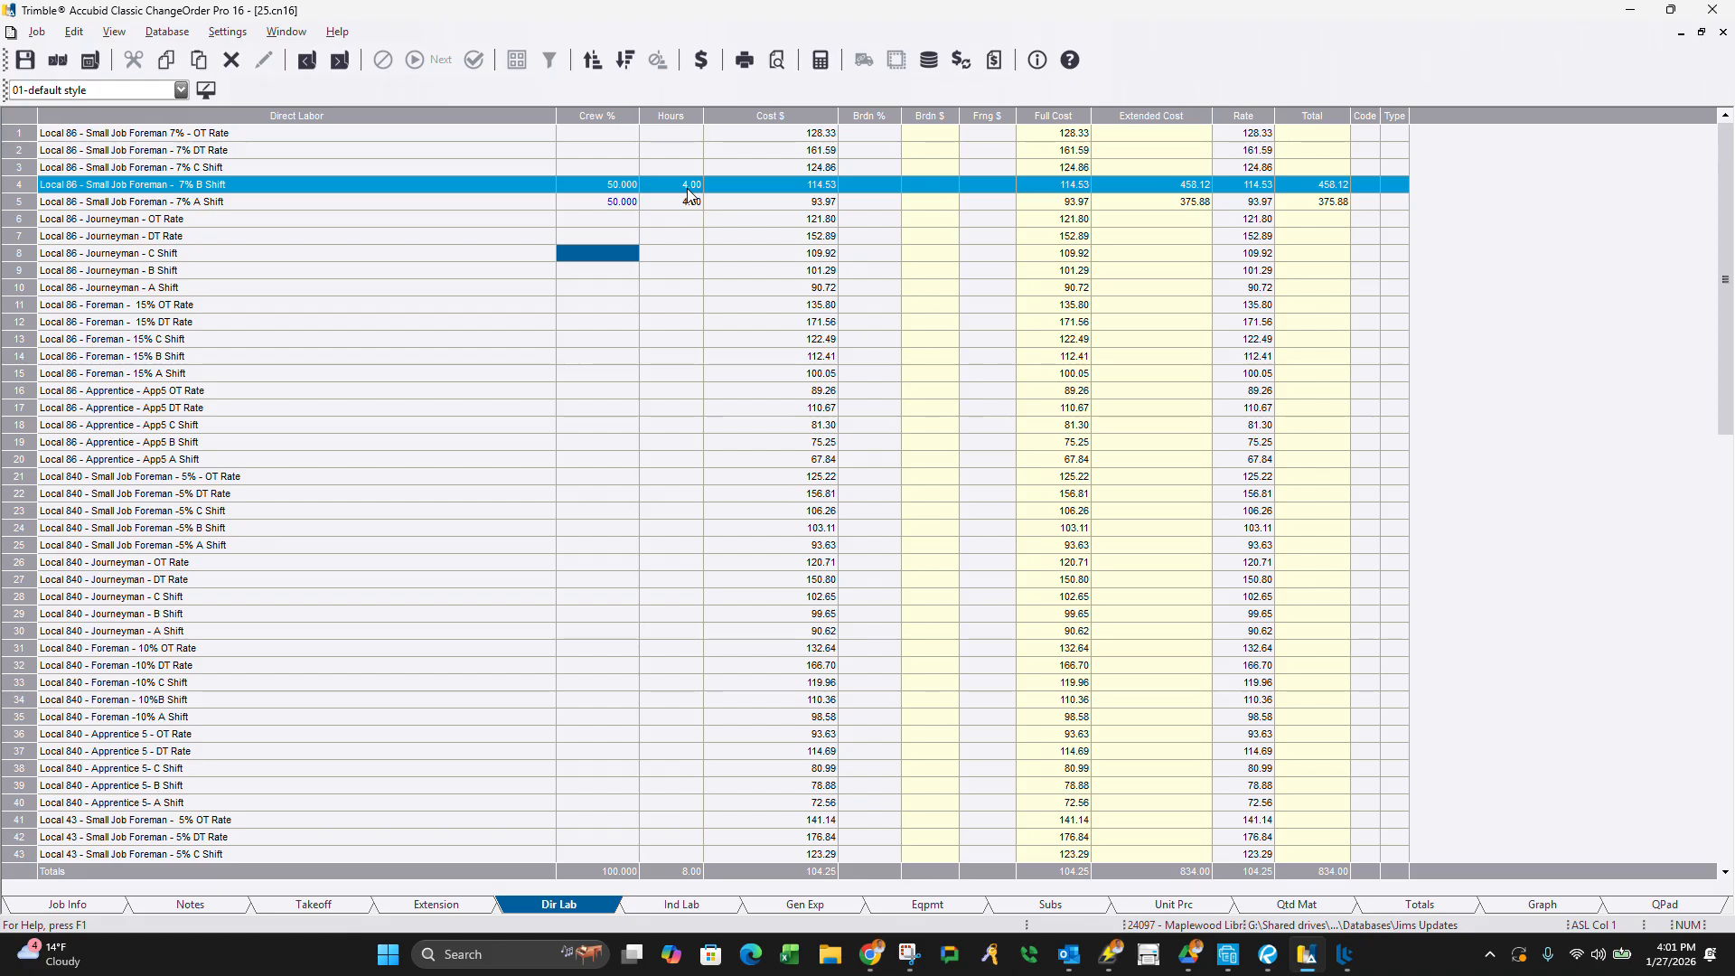
# Set the crew percentage of the Local 86 Small Job Foreman 7% A Shift to 100.
pyautogui.doubleClick(595, 197)
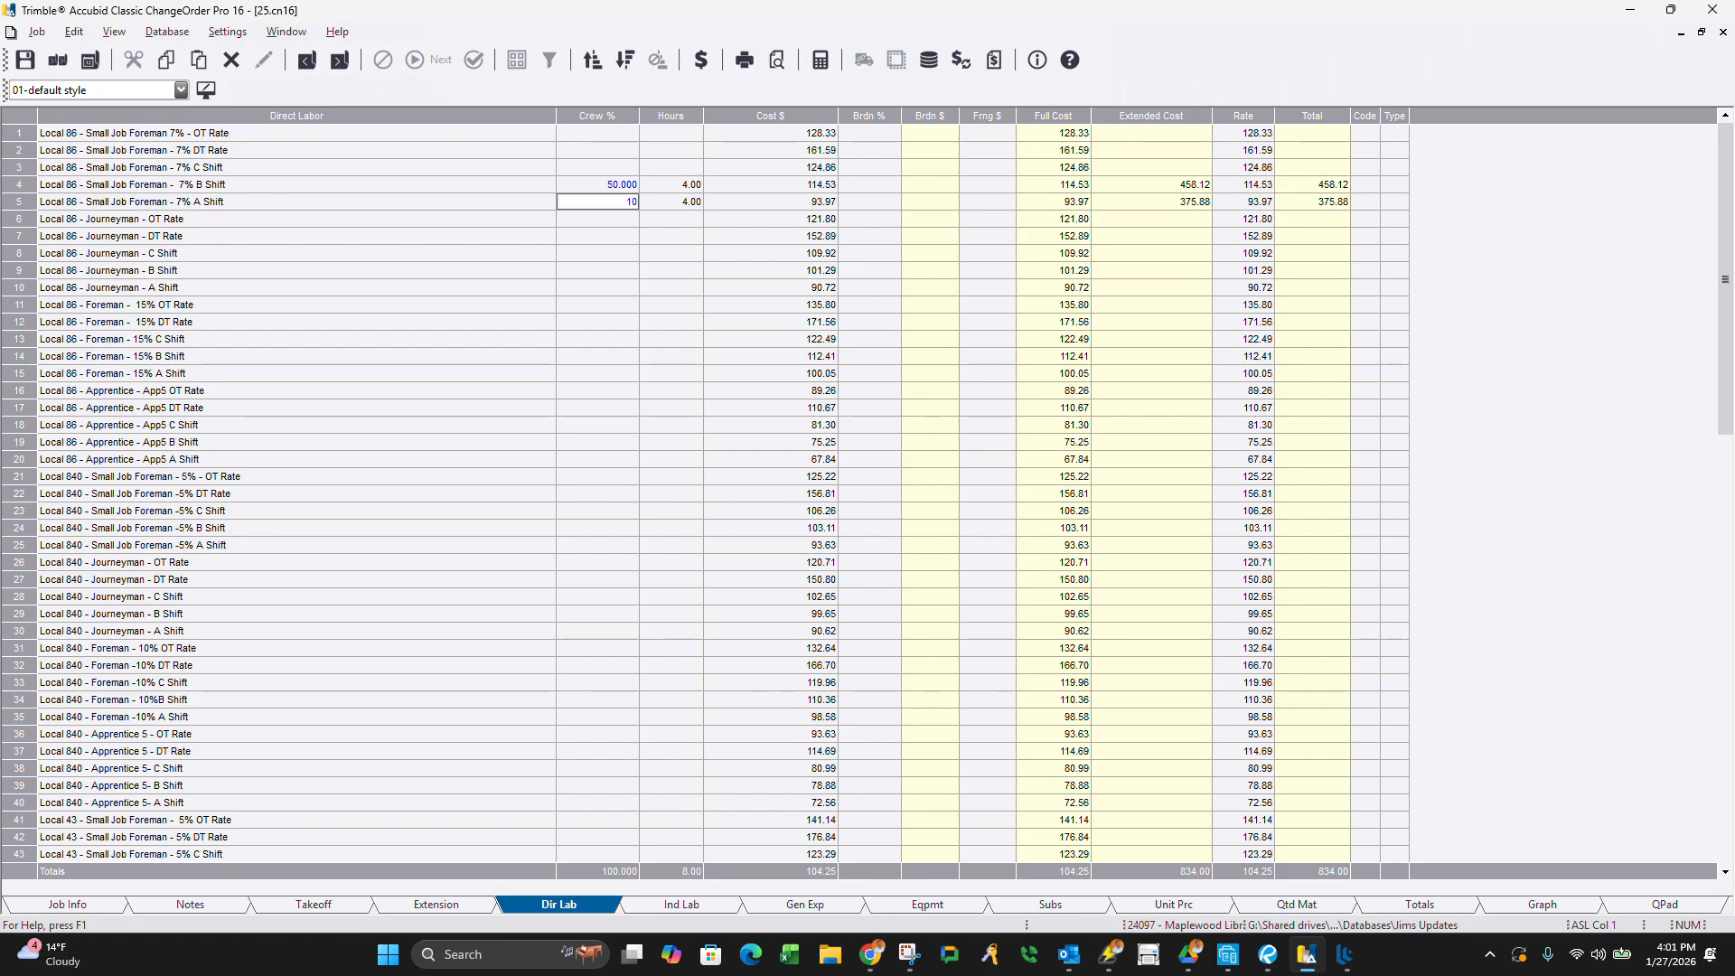
pyautogui.write('100')
pyautogui.click(609, 252)
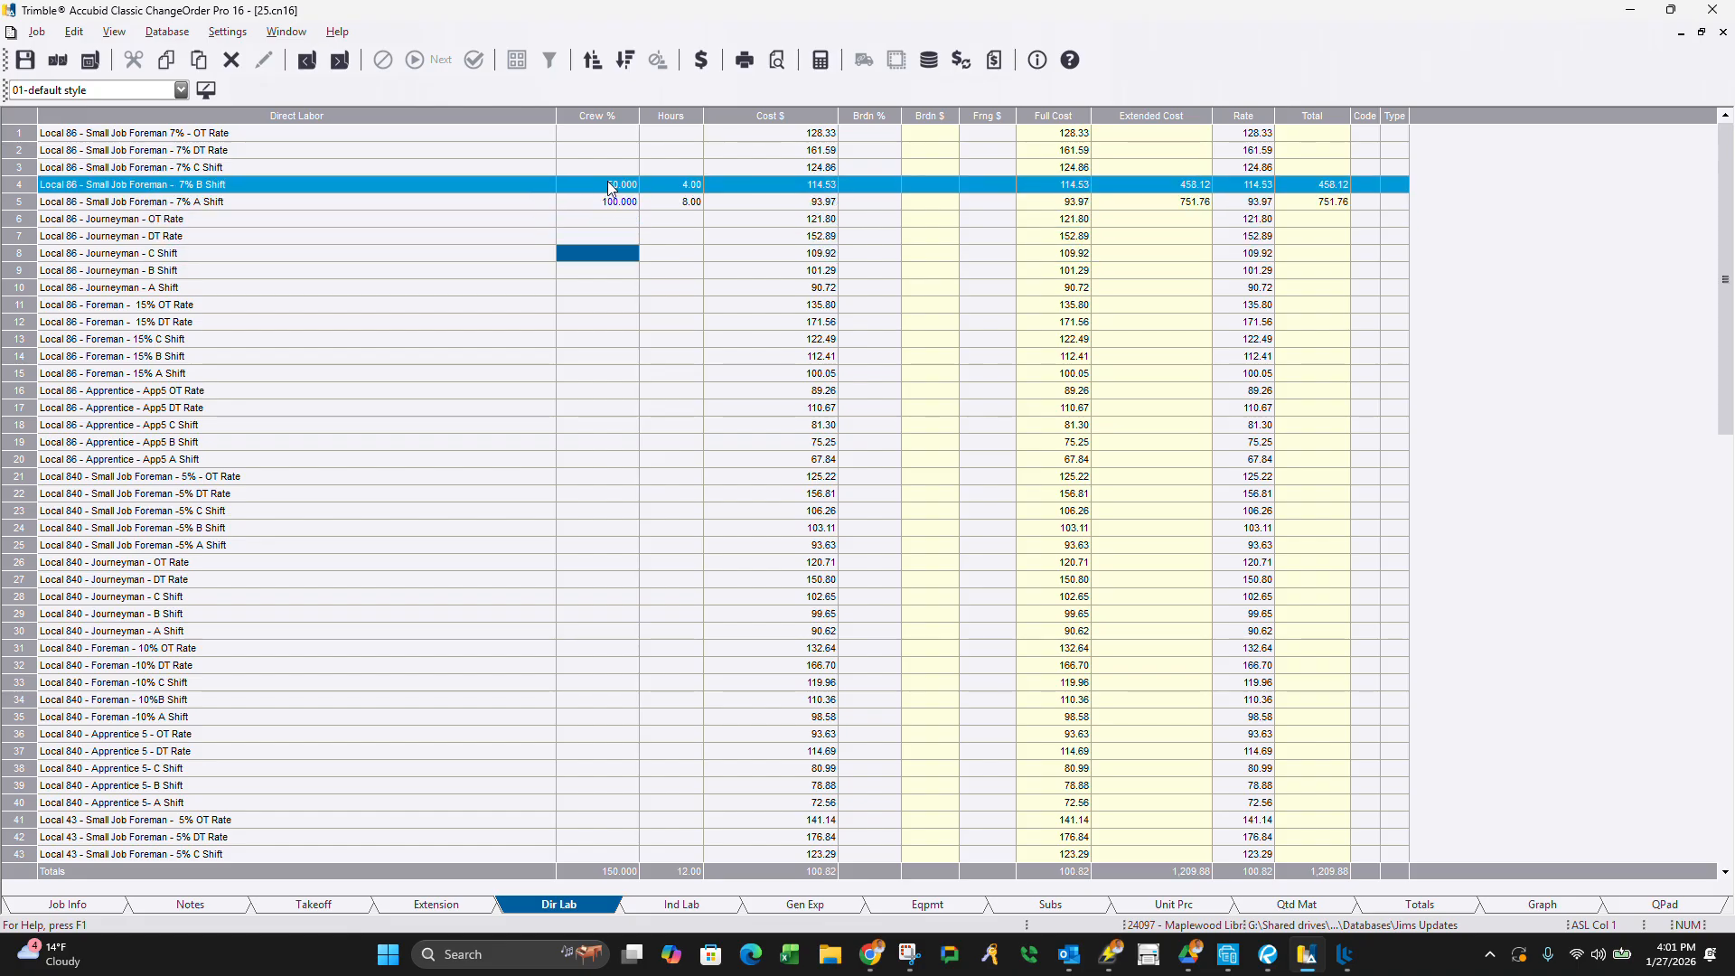
pyautogui.click(612, 187)
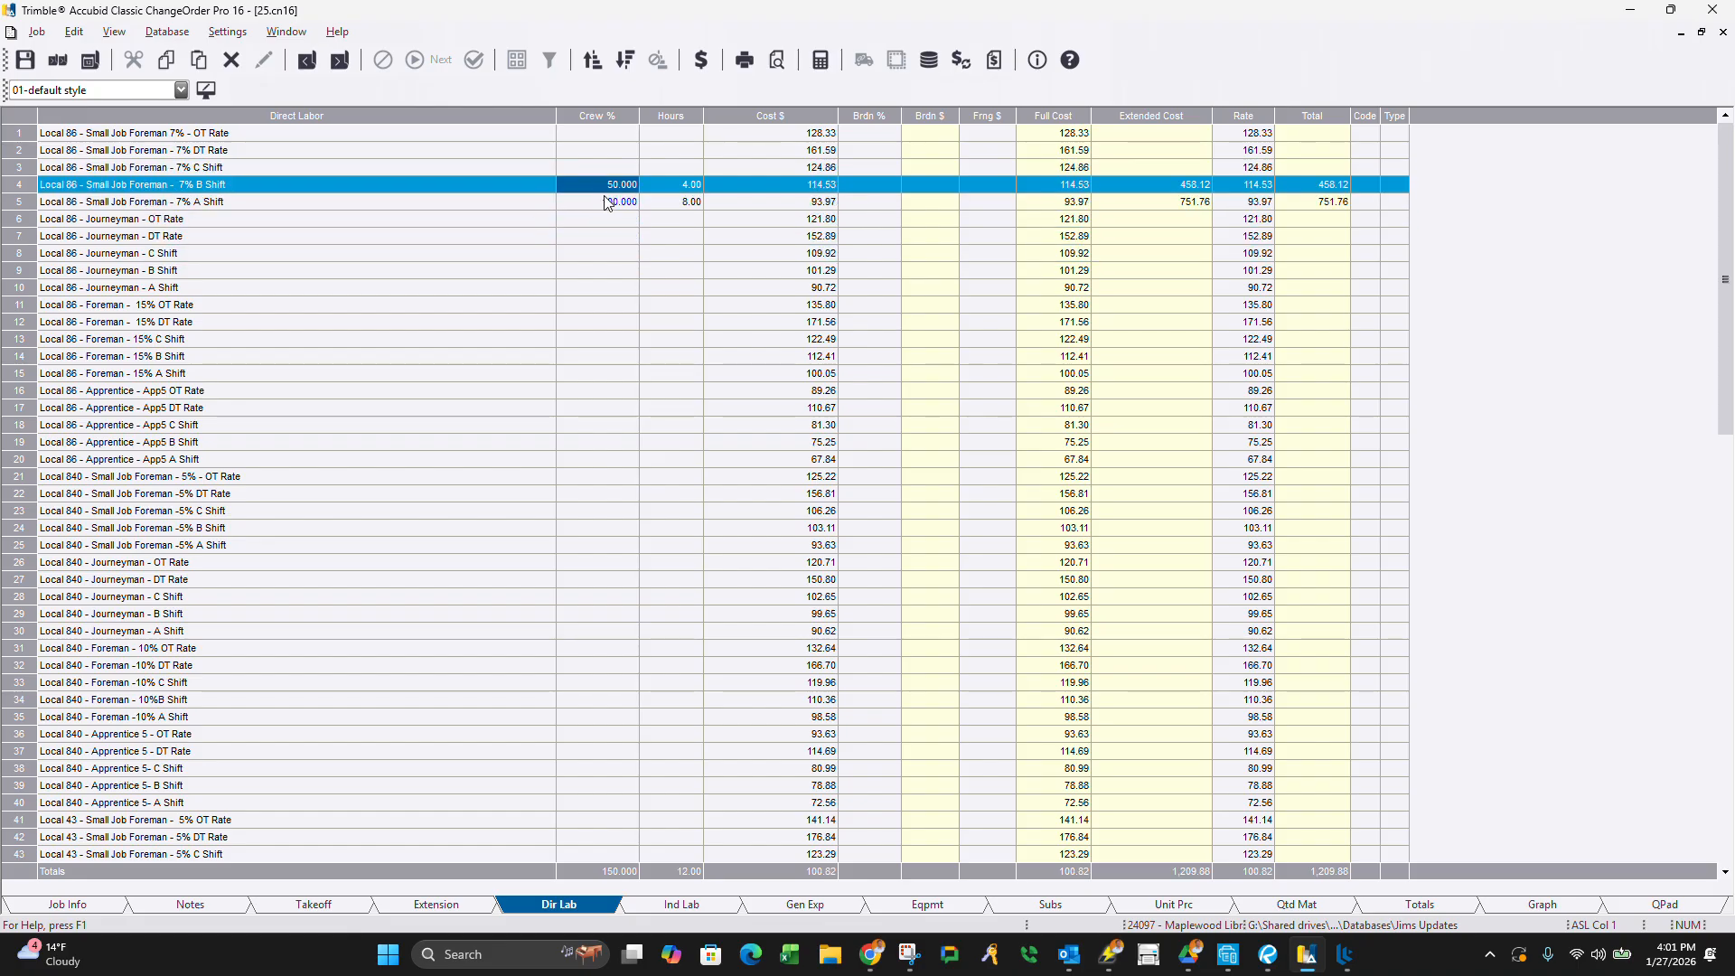
# Preview the client change notice with its labor summary, and close the preview.
pyautogui.click(774, 61)
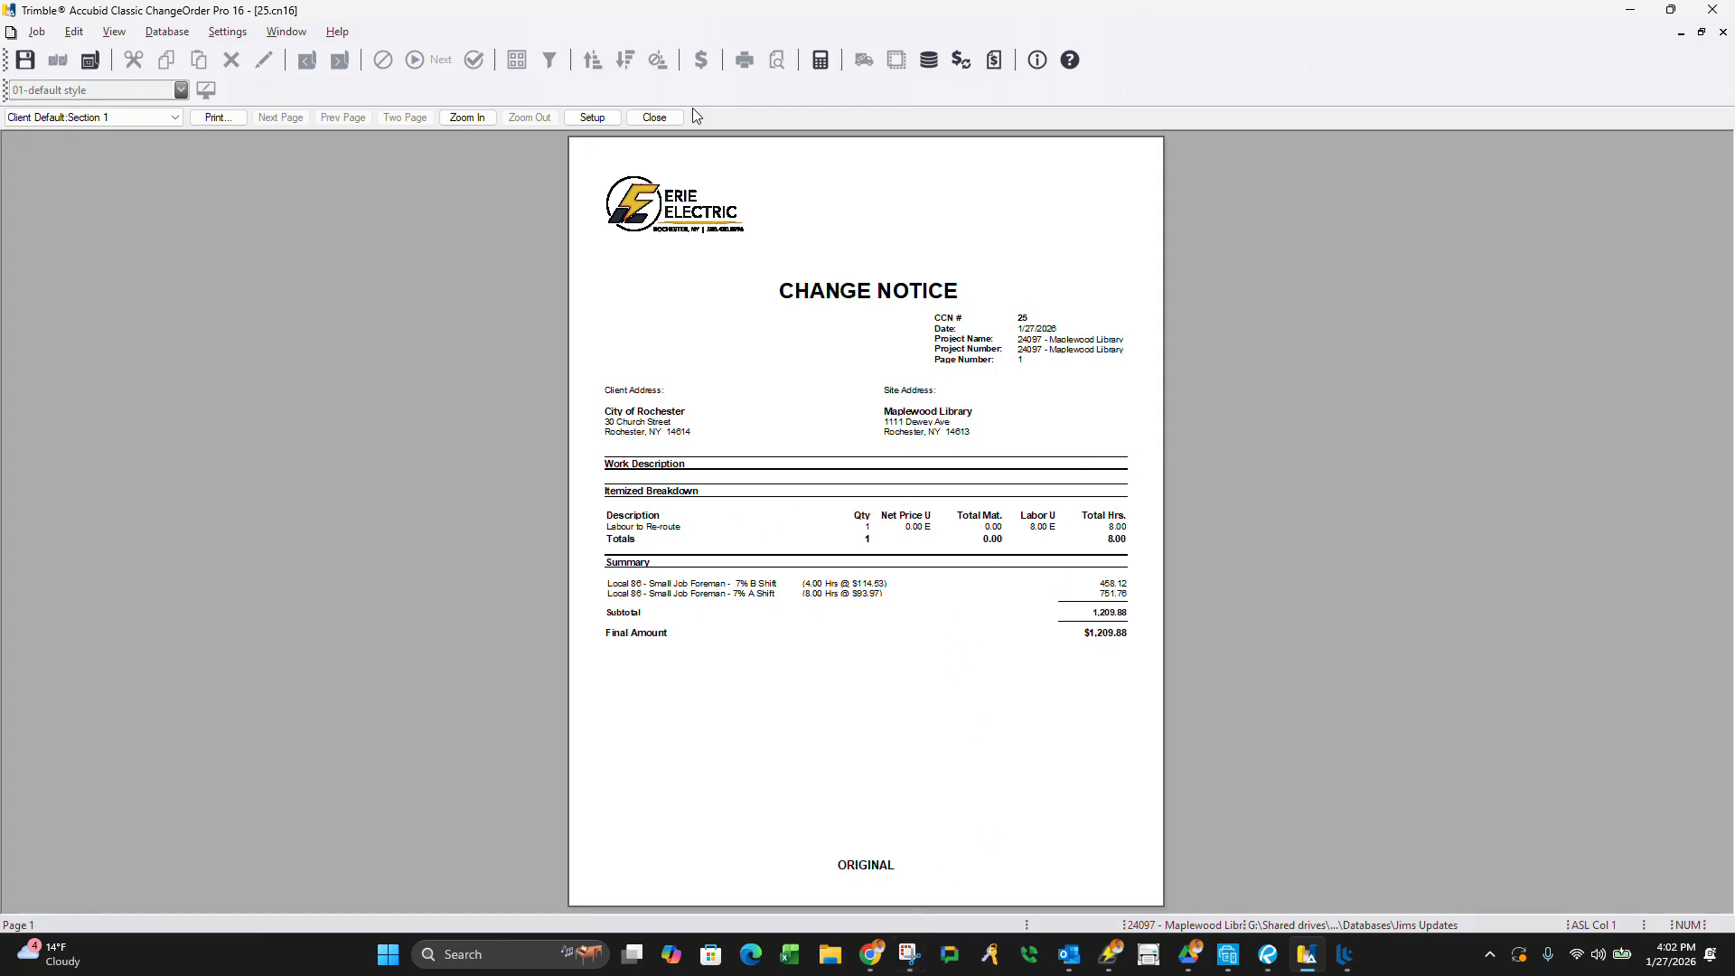
pyautogui.click(654, 119)
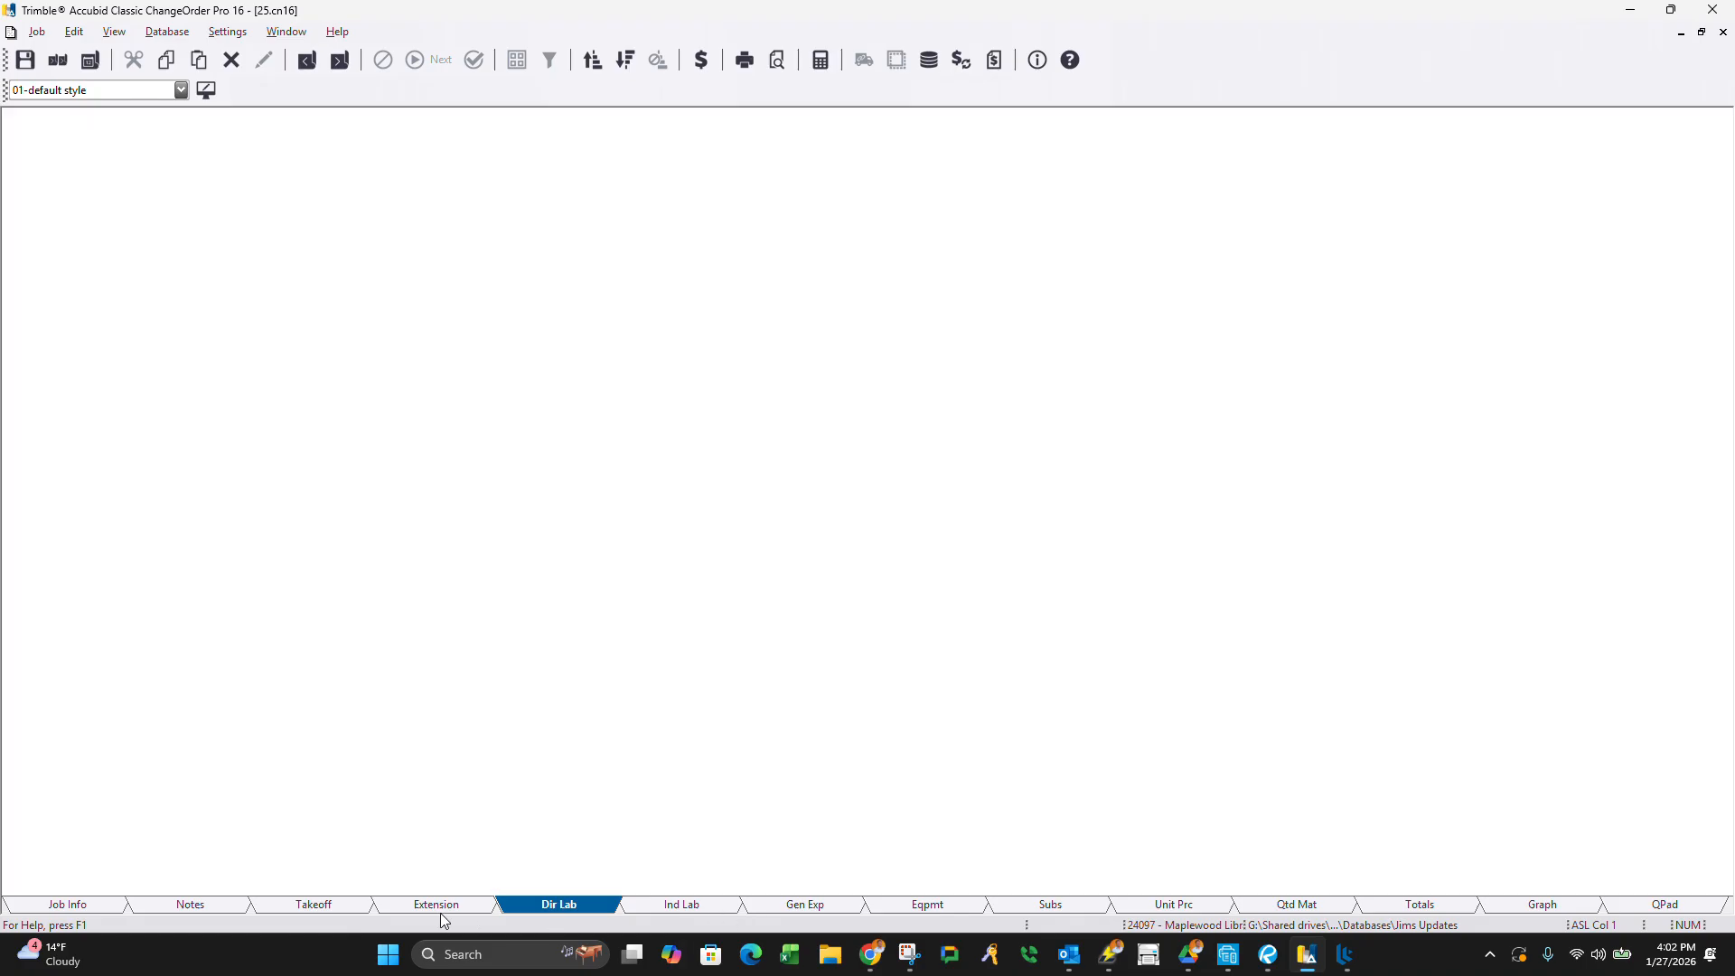
# Write "Labor and Material for all work shown on OOC-24 Marked up drawings." in the job's notes.
pyautogui.click(441, 910)
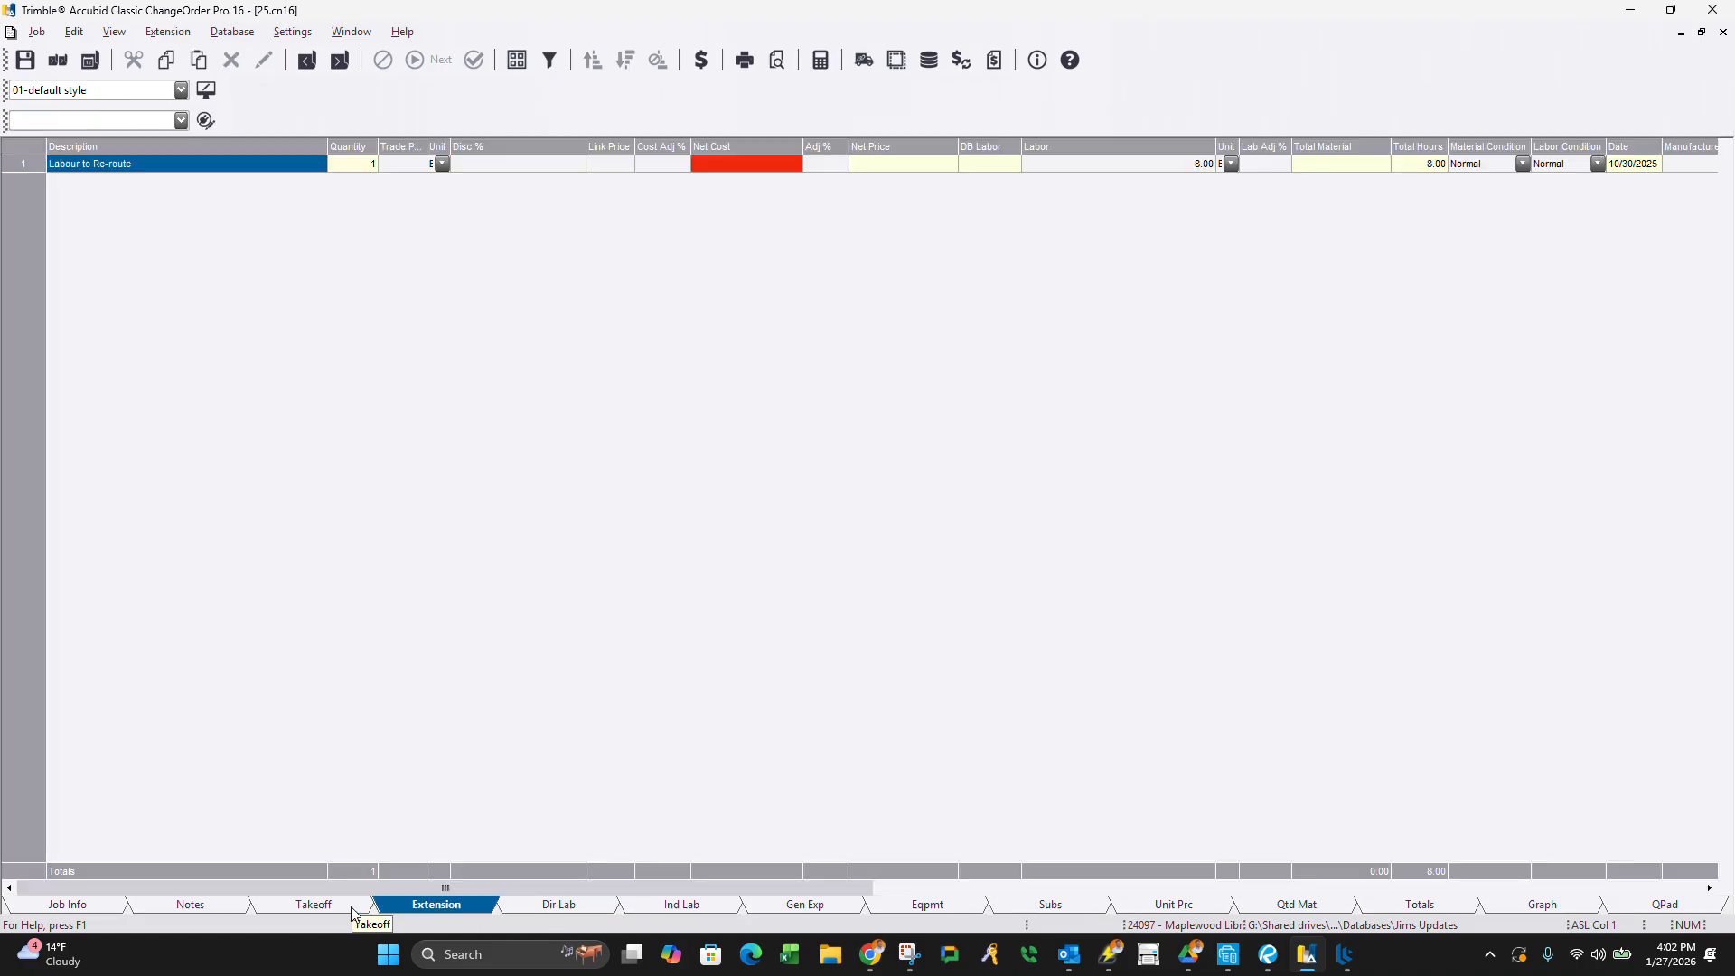
pyautogui.click(316, 905)
pyautogui.click(174, 902)
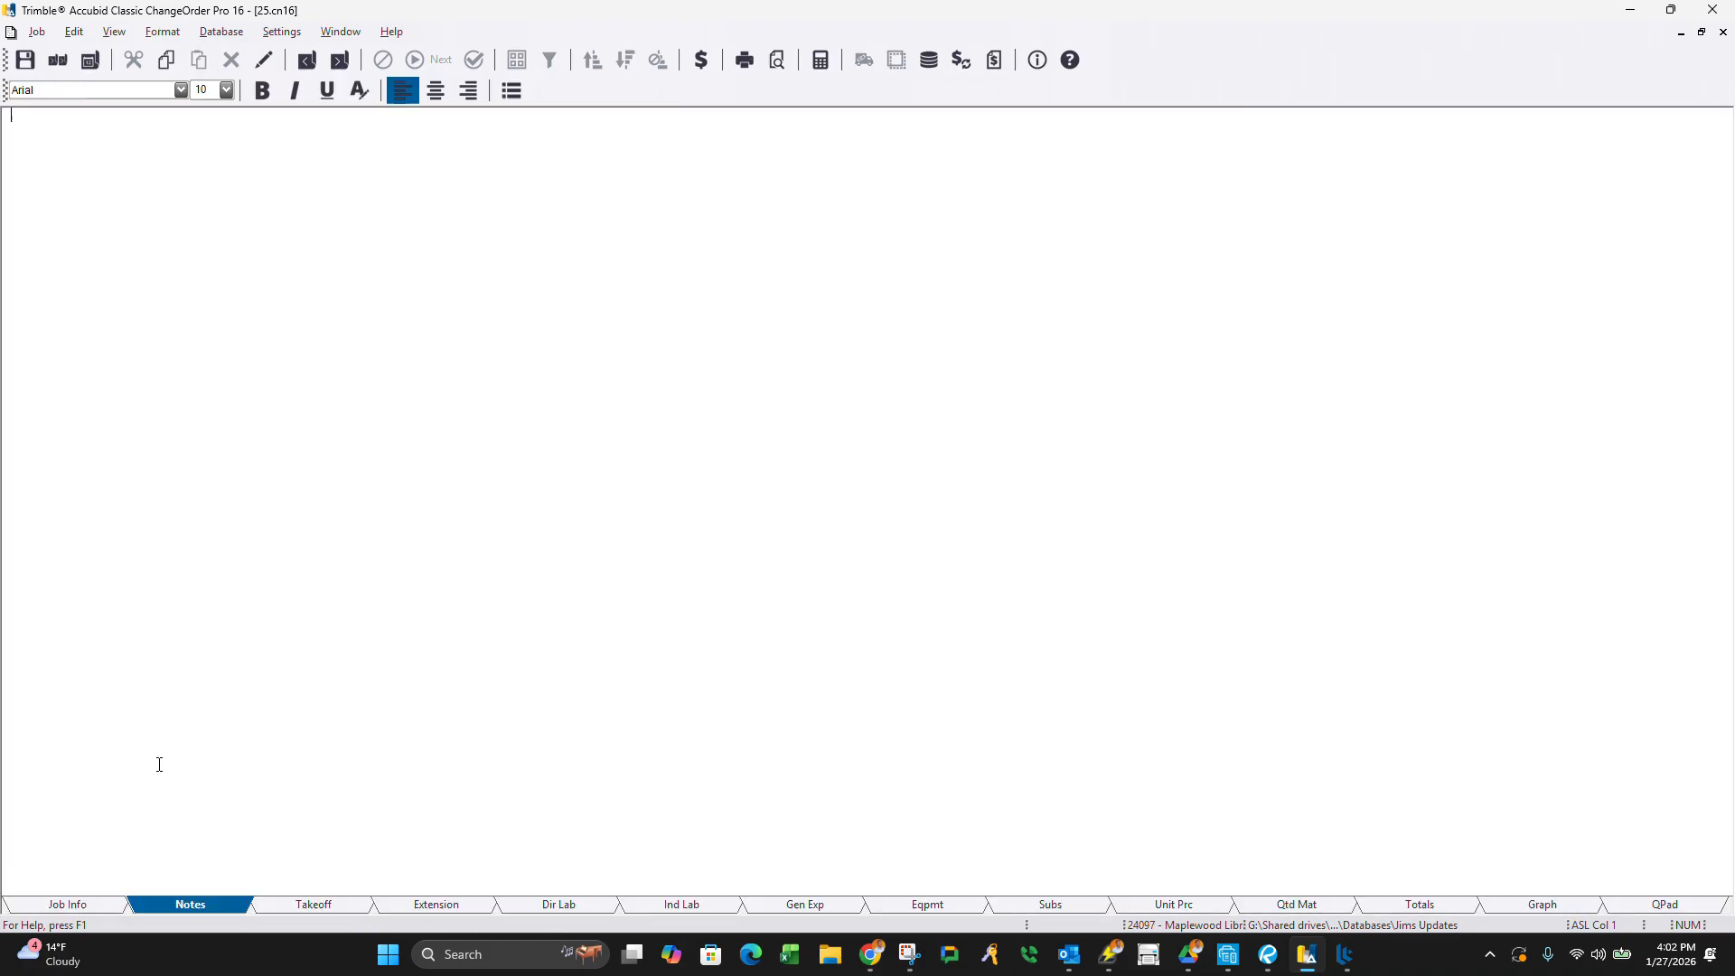
pyautogui.click(74, 910)
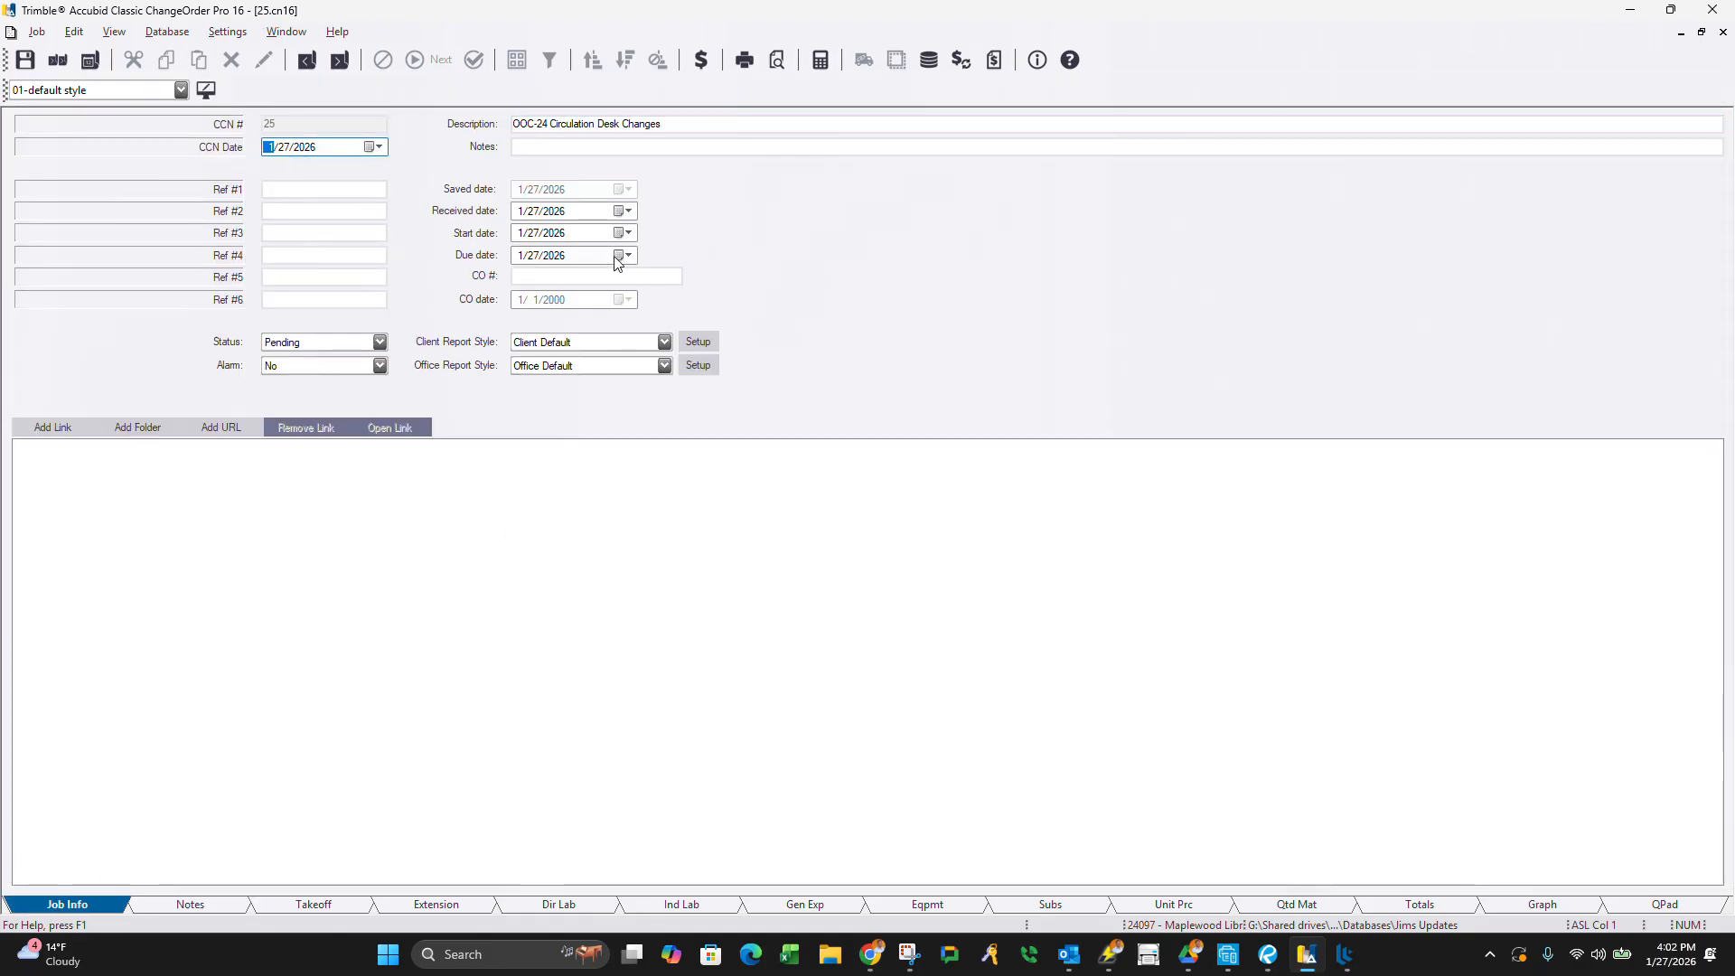
pyautogui.click(202, 911)
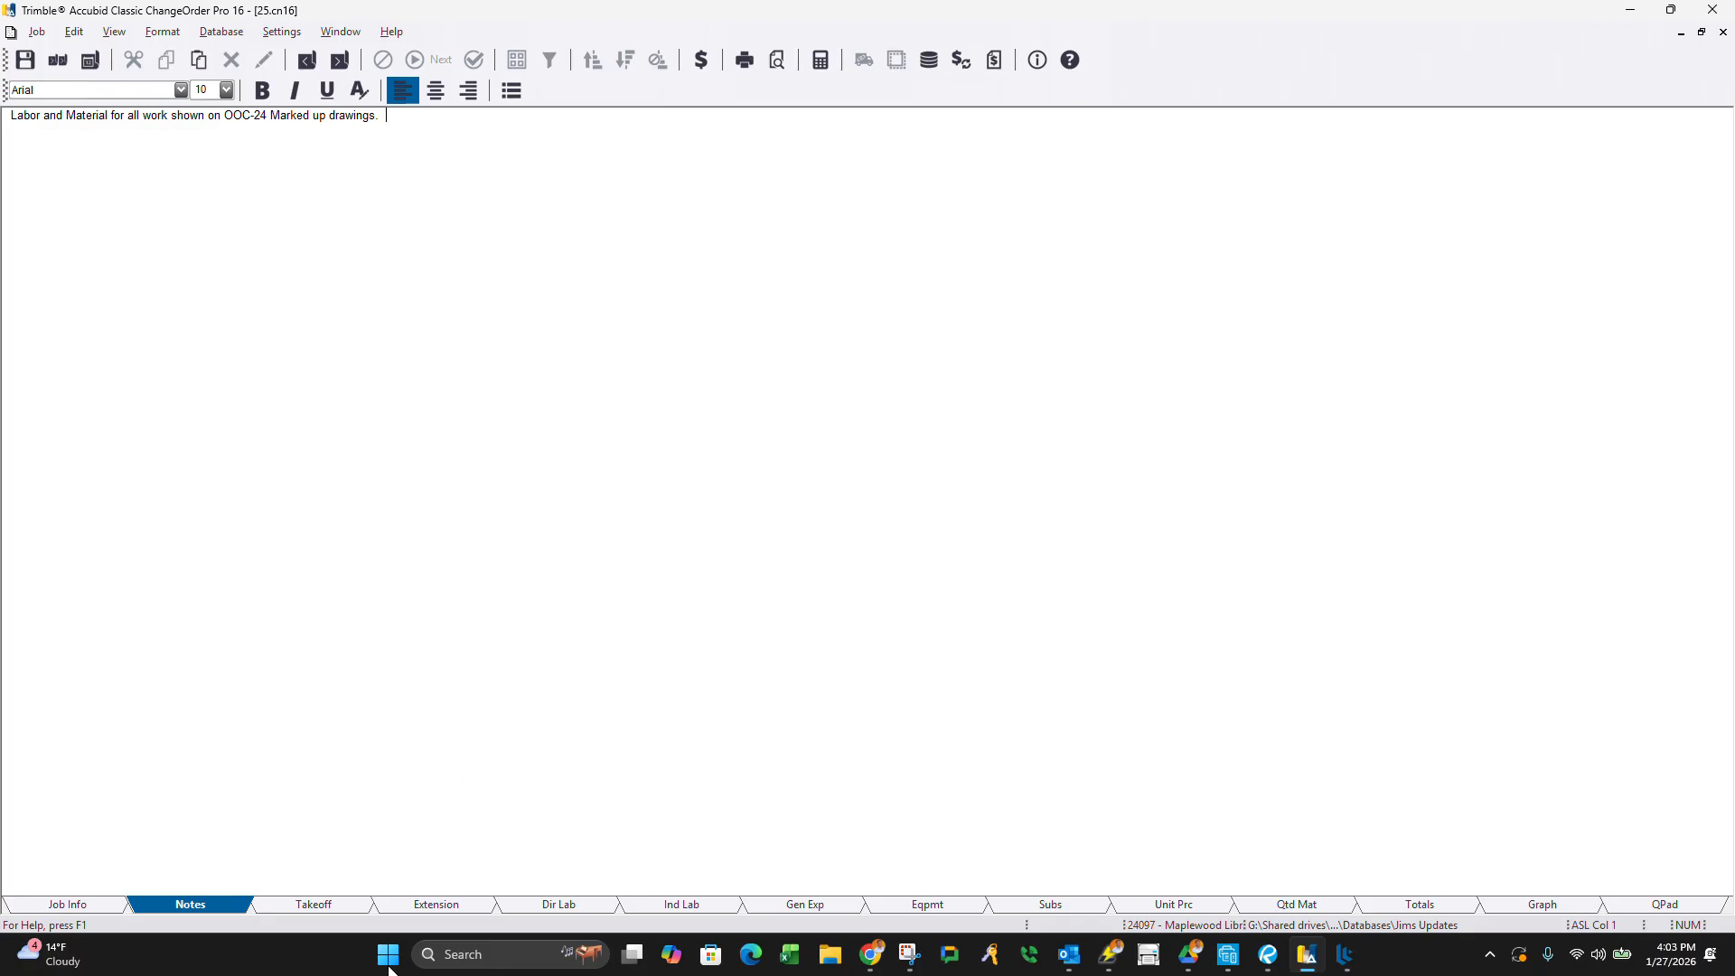
# Look through the job's takeoff, extension and direct labor, and return to the takeoff.
pyautogui.click(333, 907)
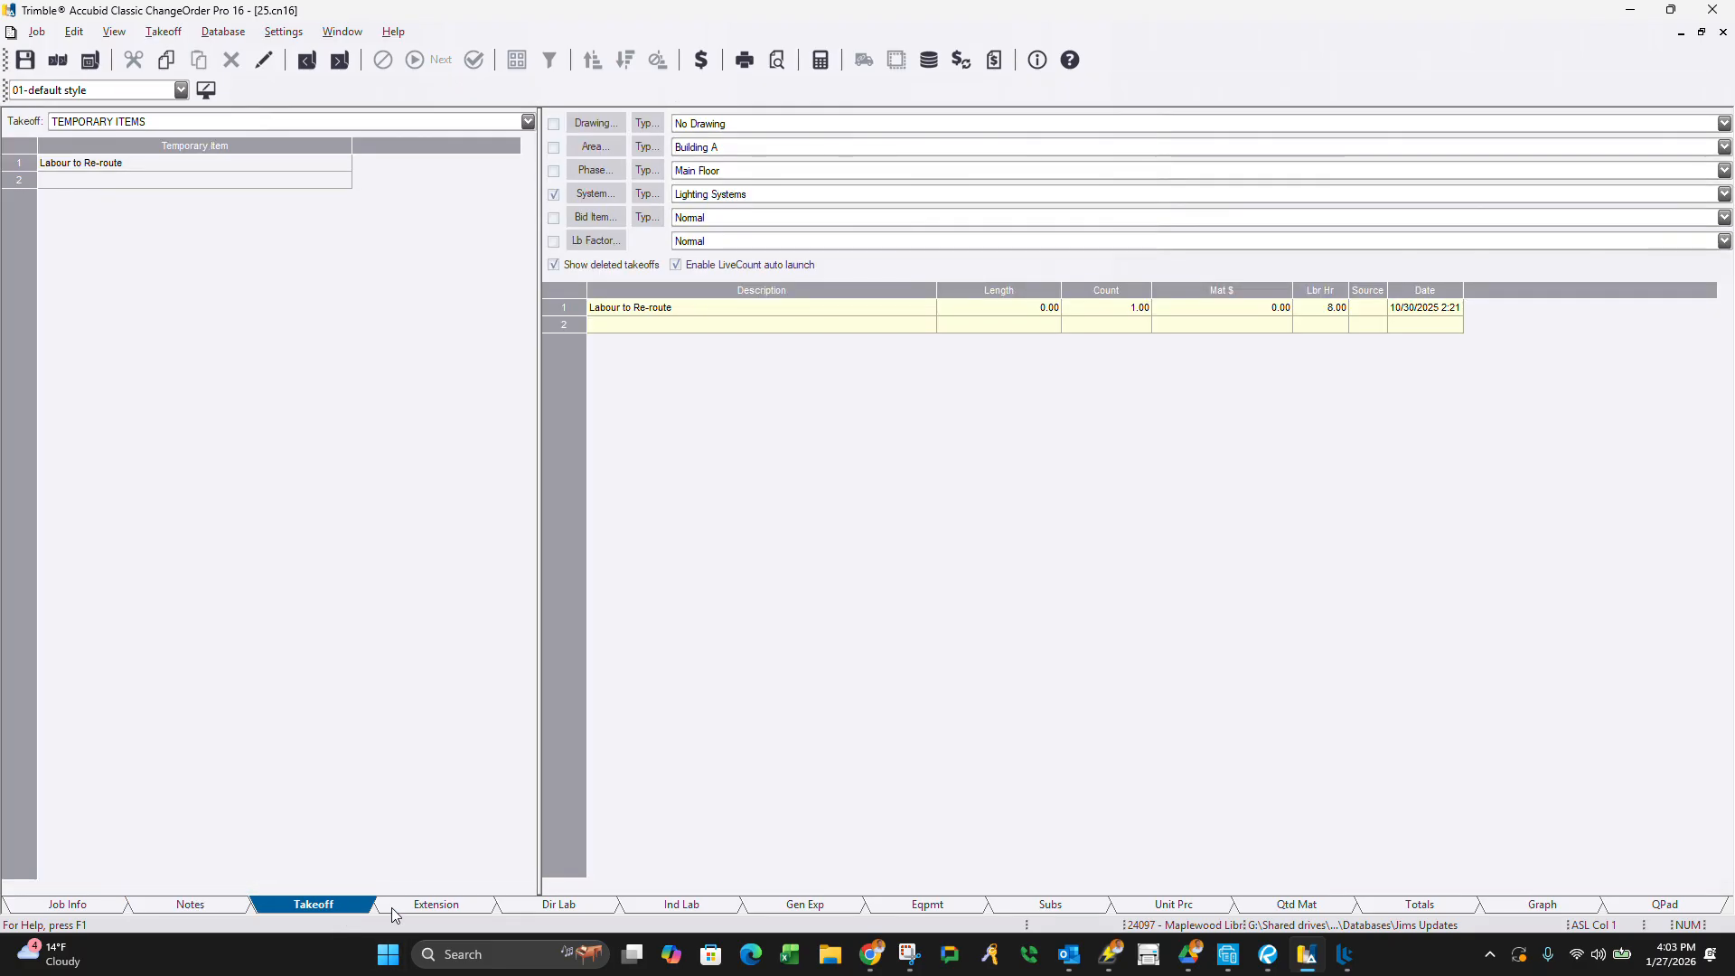
pyautogui.click(458, 912)
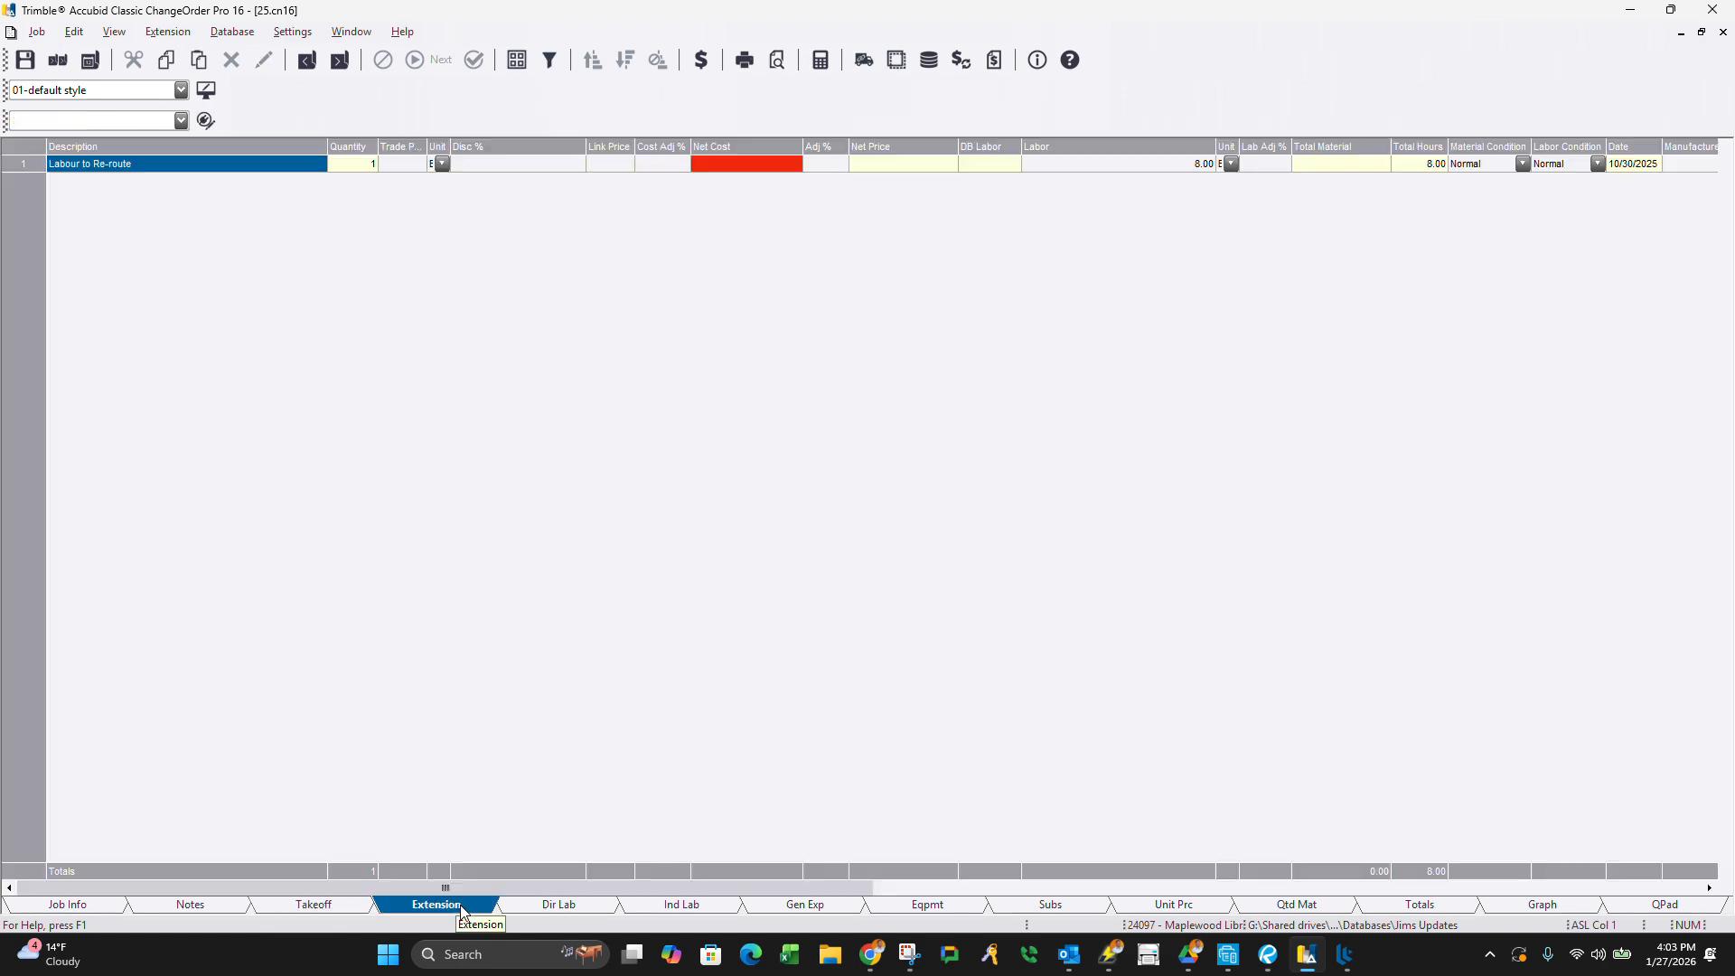
pyautogui.click(561, 908)
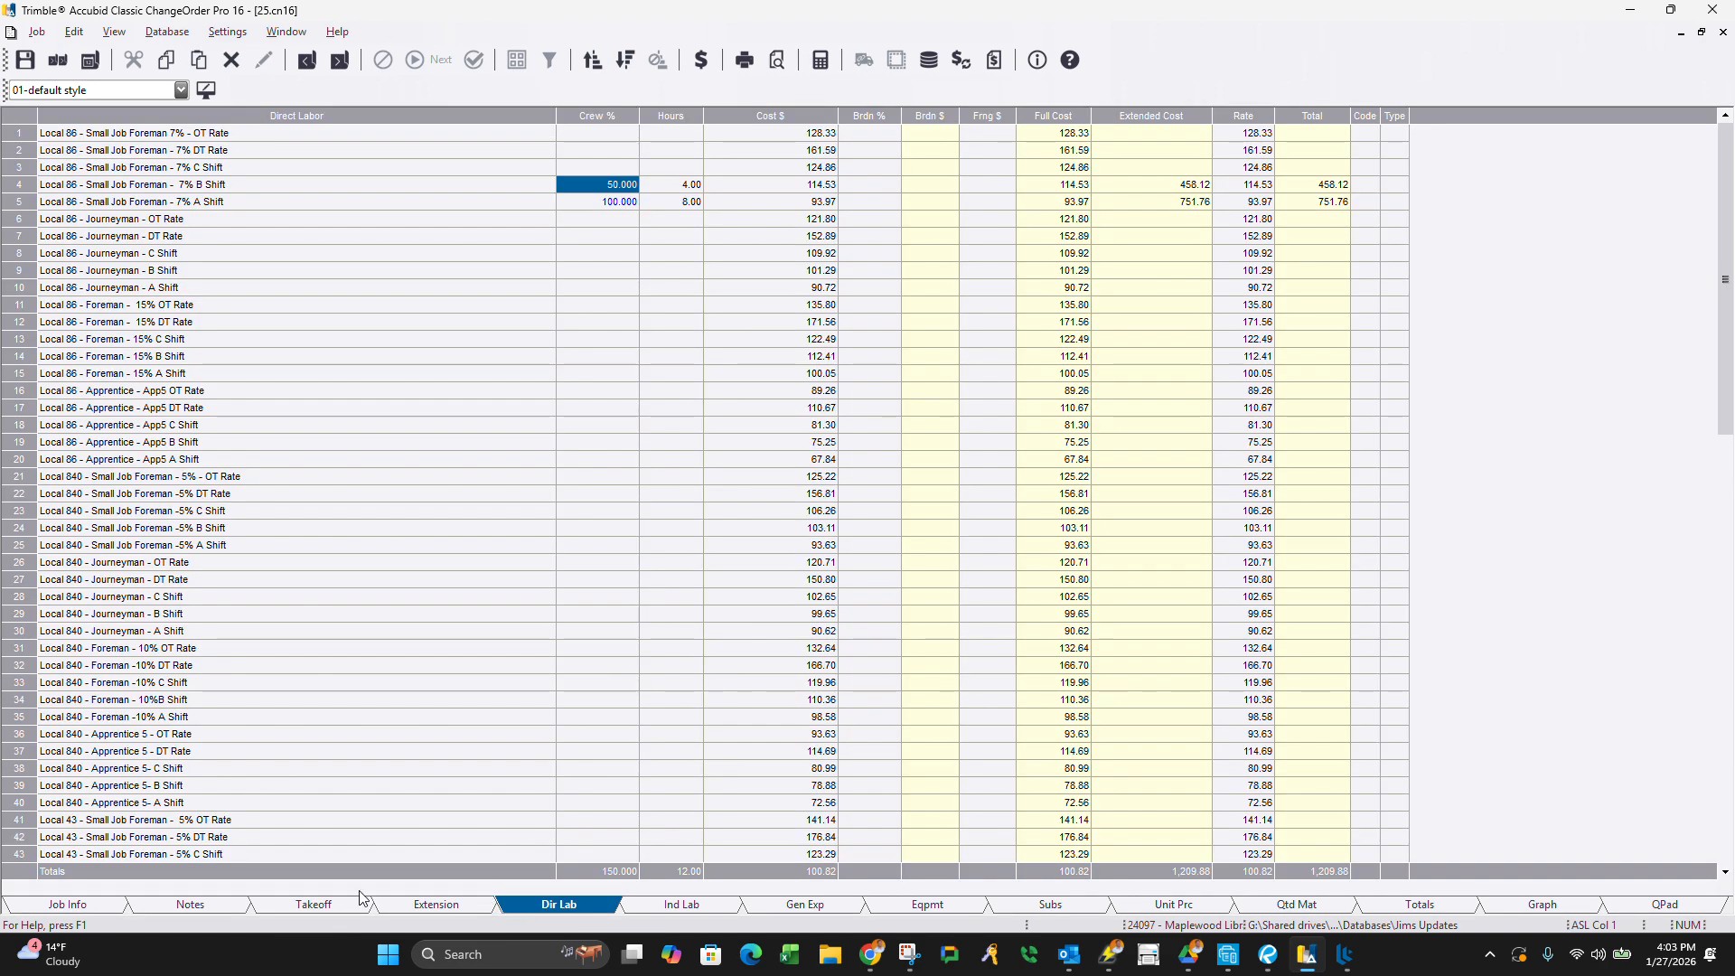
pyautogui.click(321, 904)
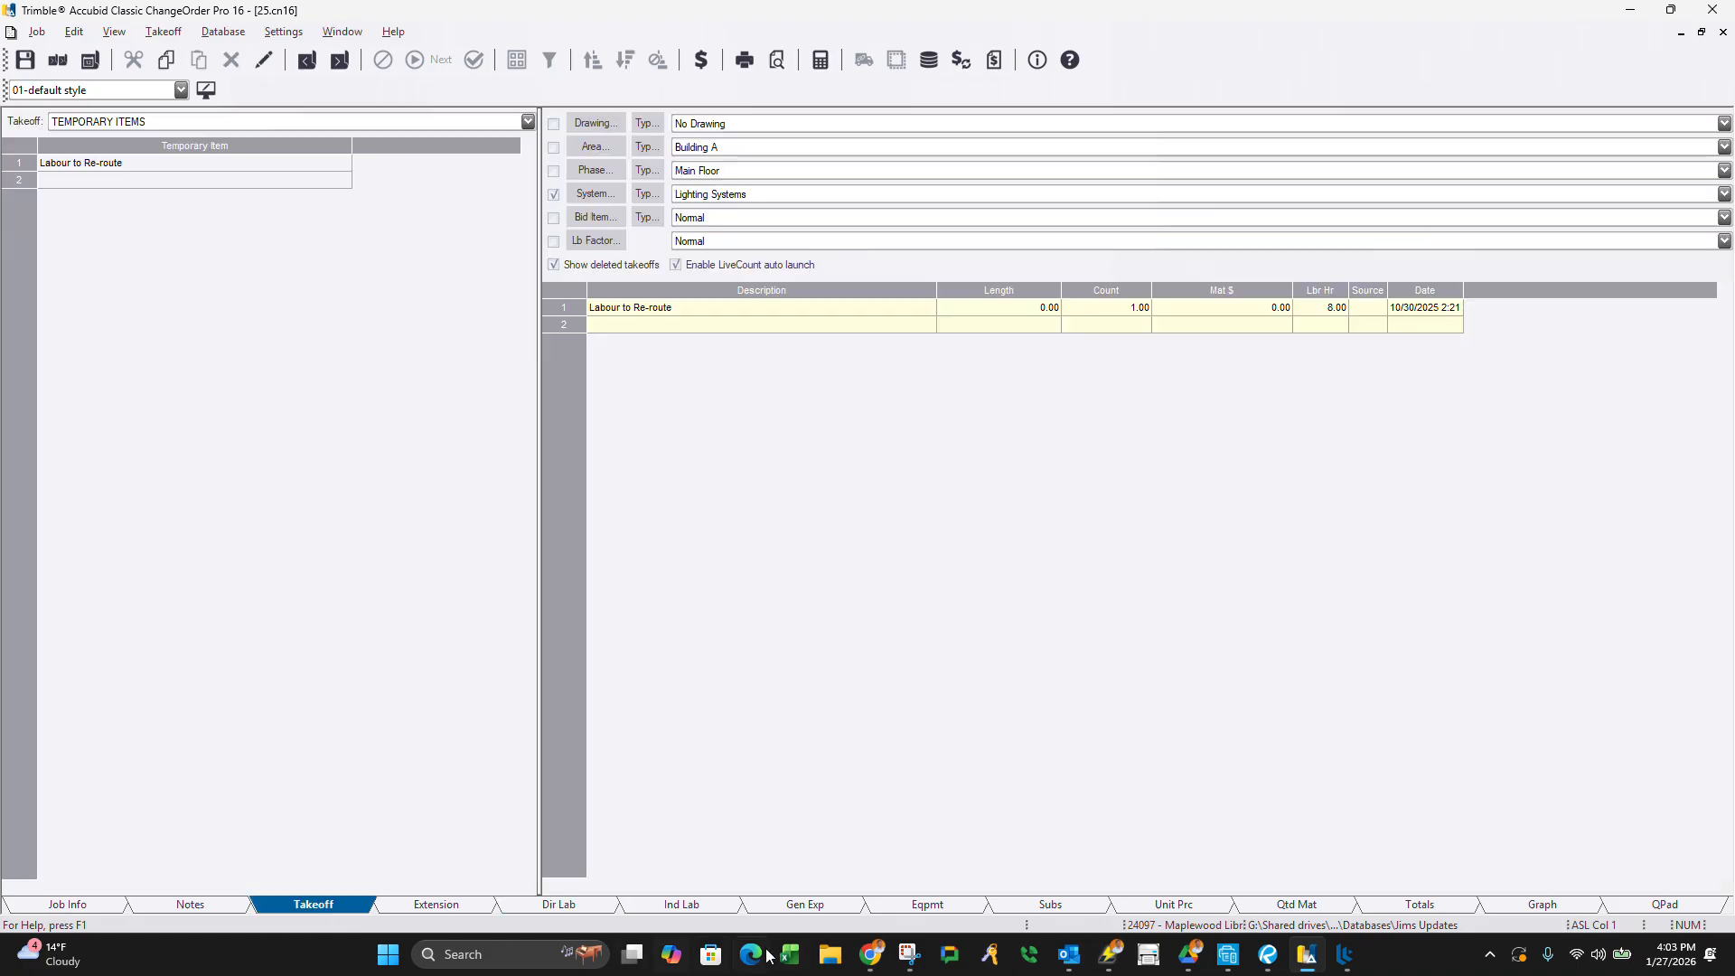
# Switch to LiveCount and examine the revised first floor lighting plan for its stated scale and a usable reference distance.
pyautogui.click(1346, 954)
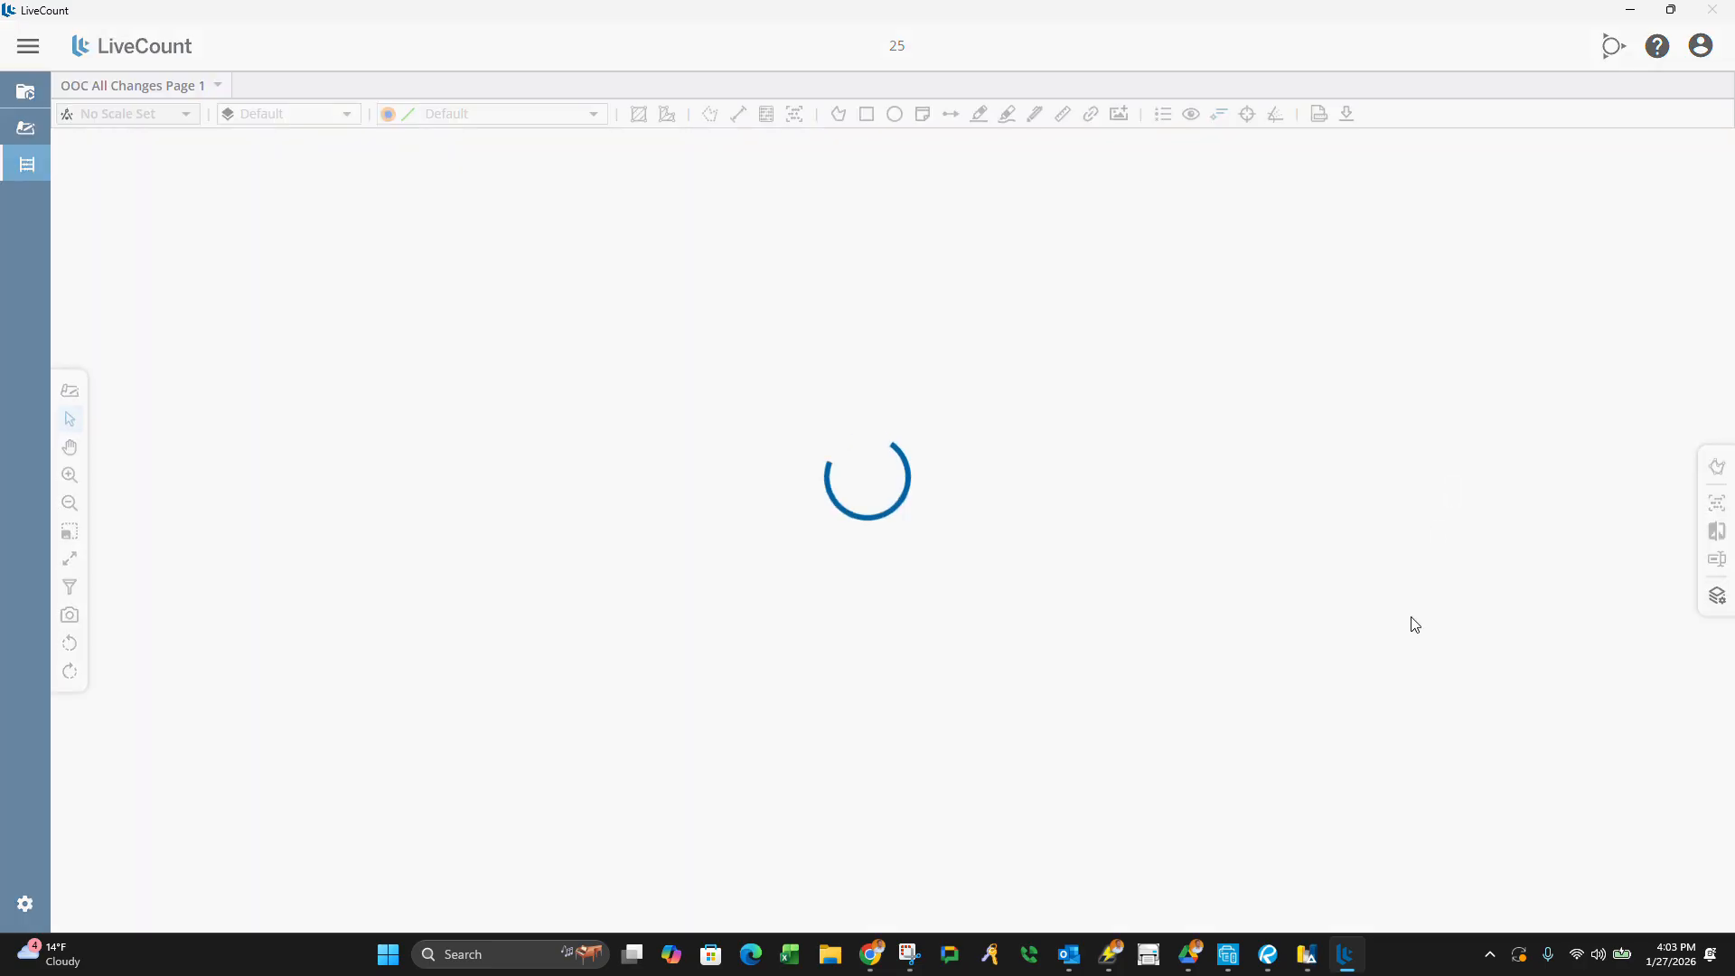
pyautogui.scroll(3, 456, 579)
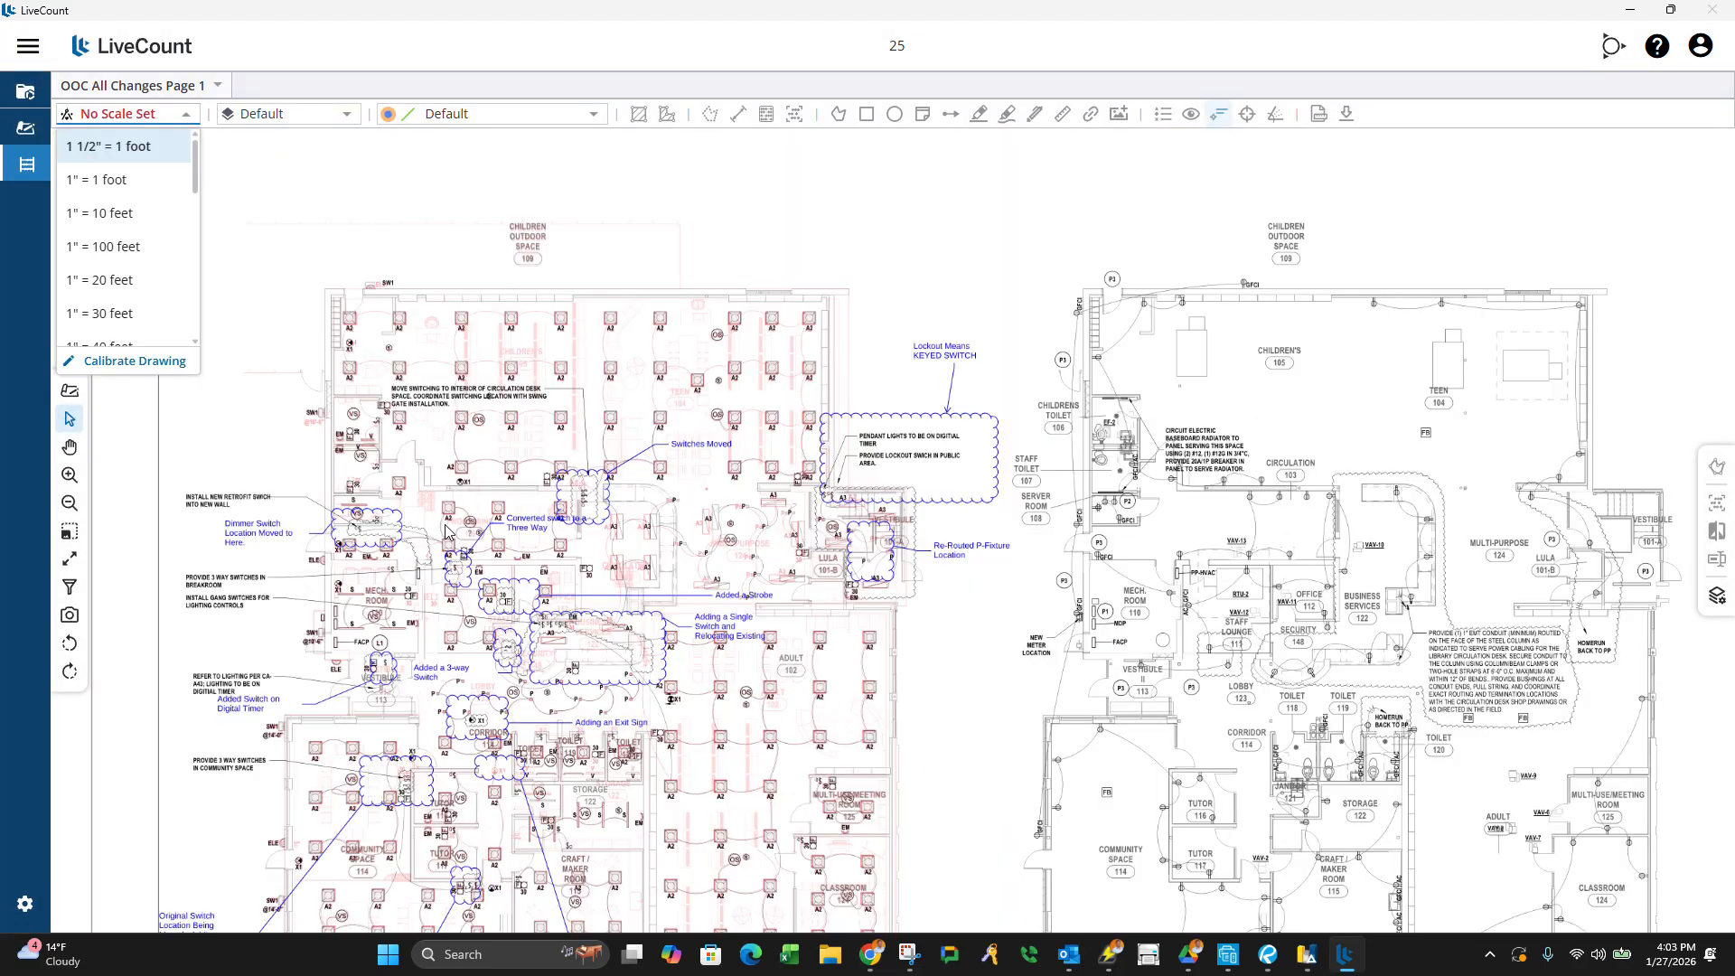
pyautogui.scroll(-7, 389, 506)
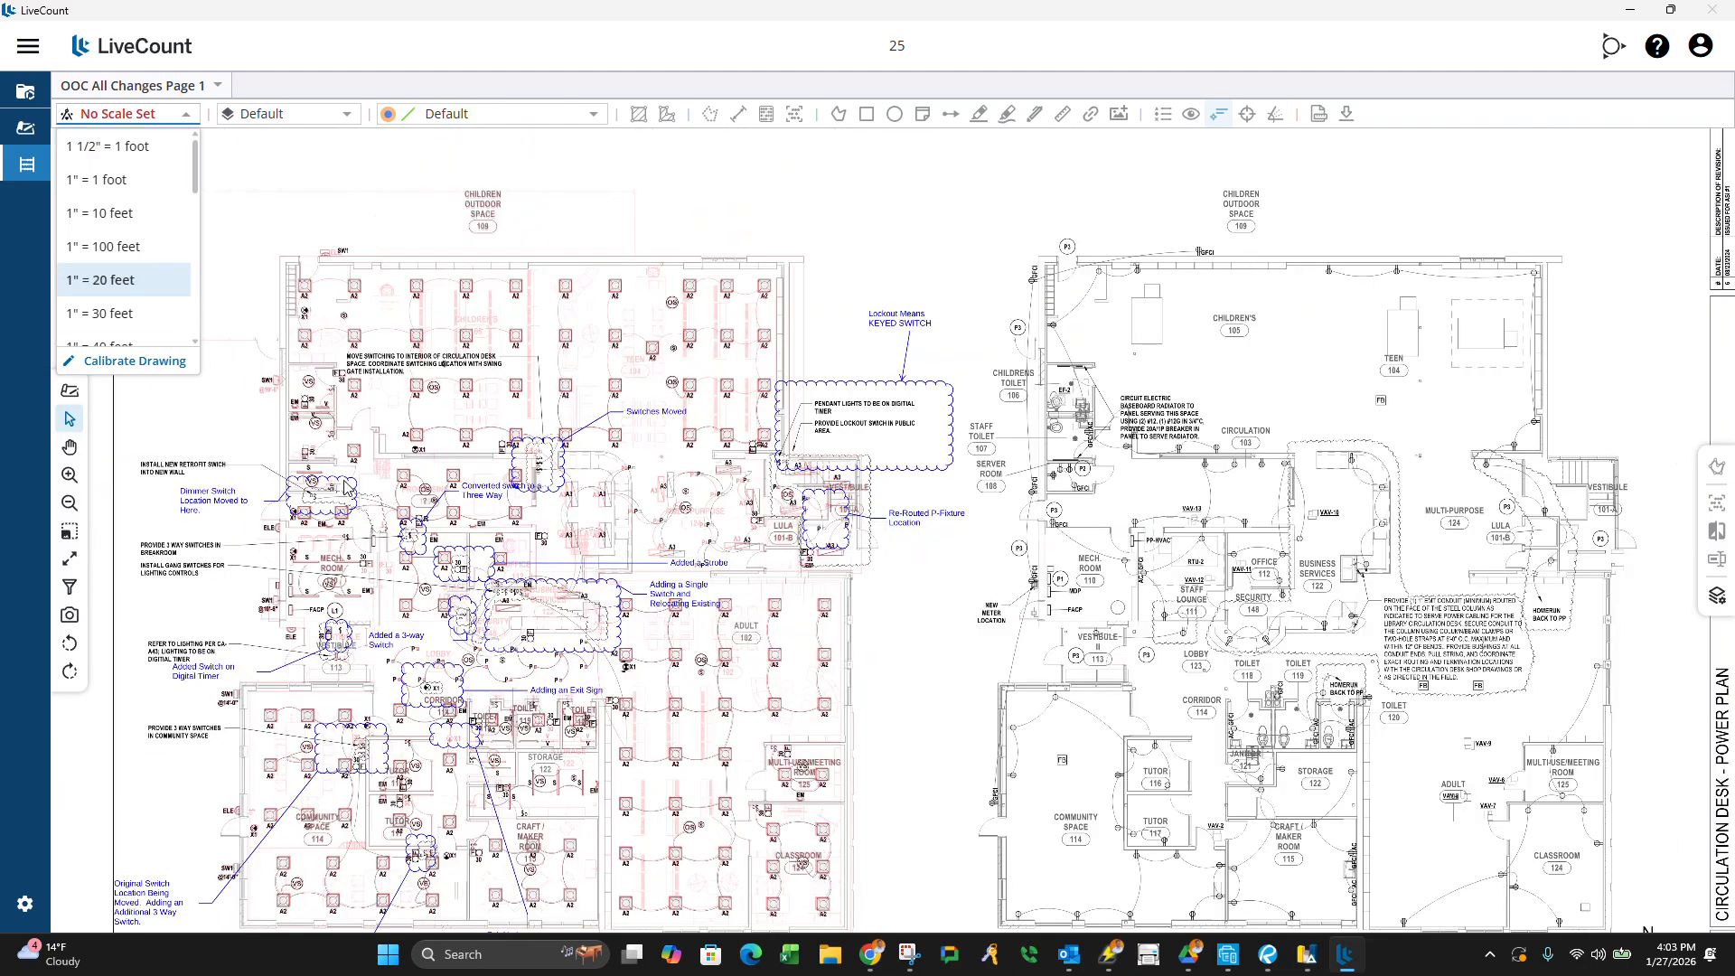
pyautogui.scroll(6, 316, 700)
pyautogui.scroll(-2, 519, 334)
pyautogui.scroll(2, 721, 273)
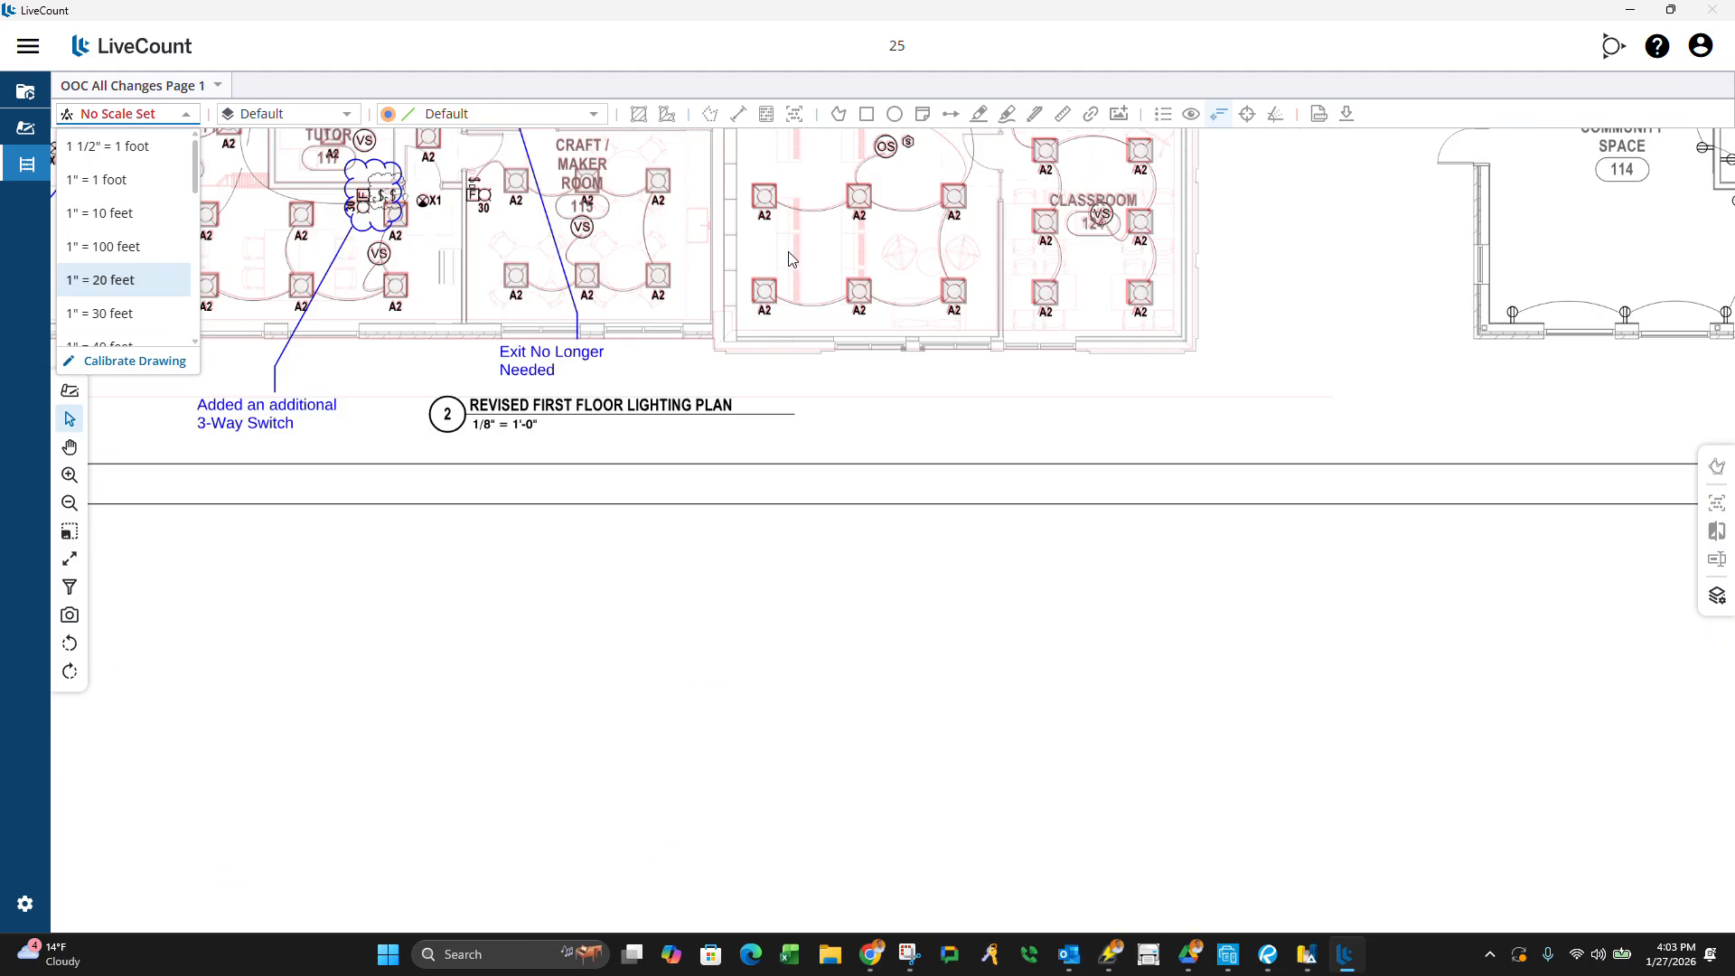
pyautogui.scroll(-3, 721, 273)
pyautogui.scroll(6, 567, 465)
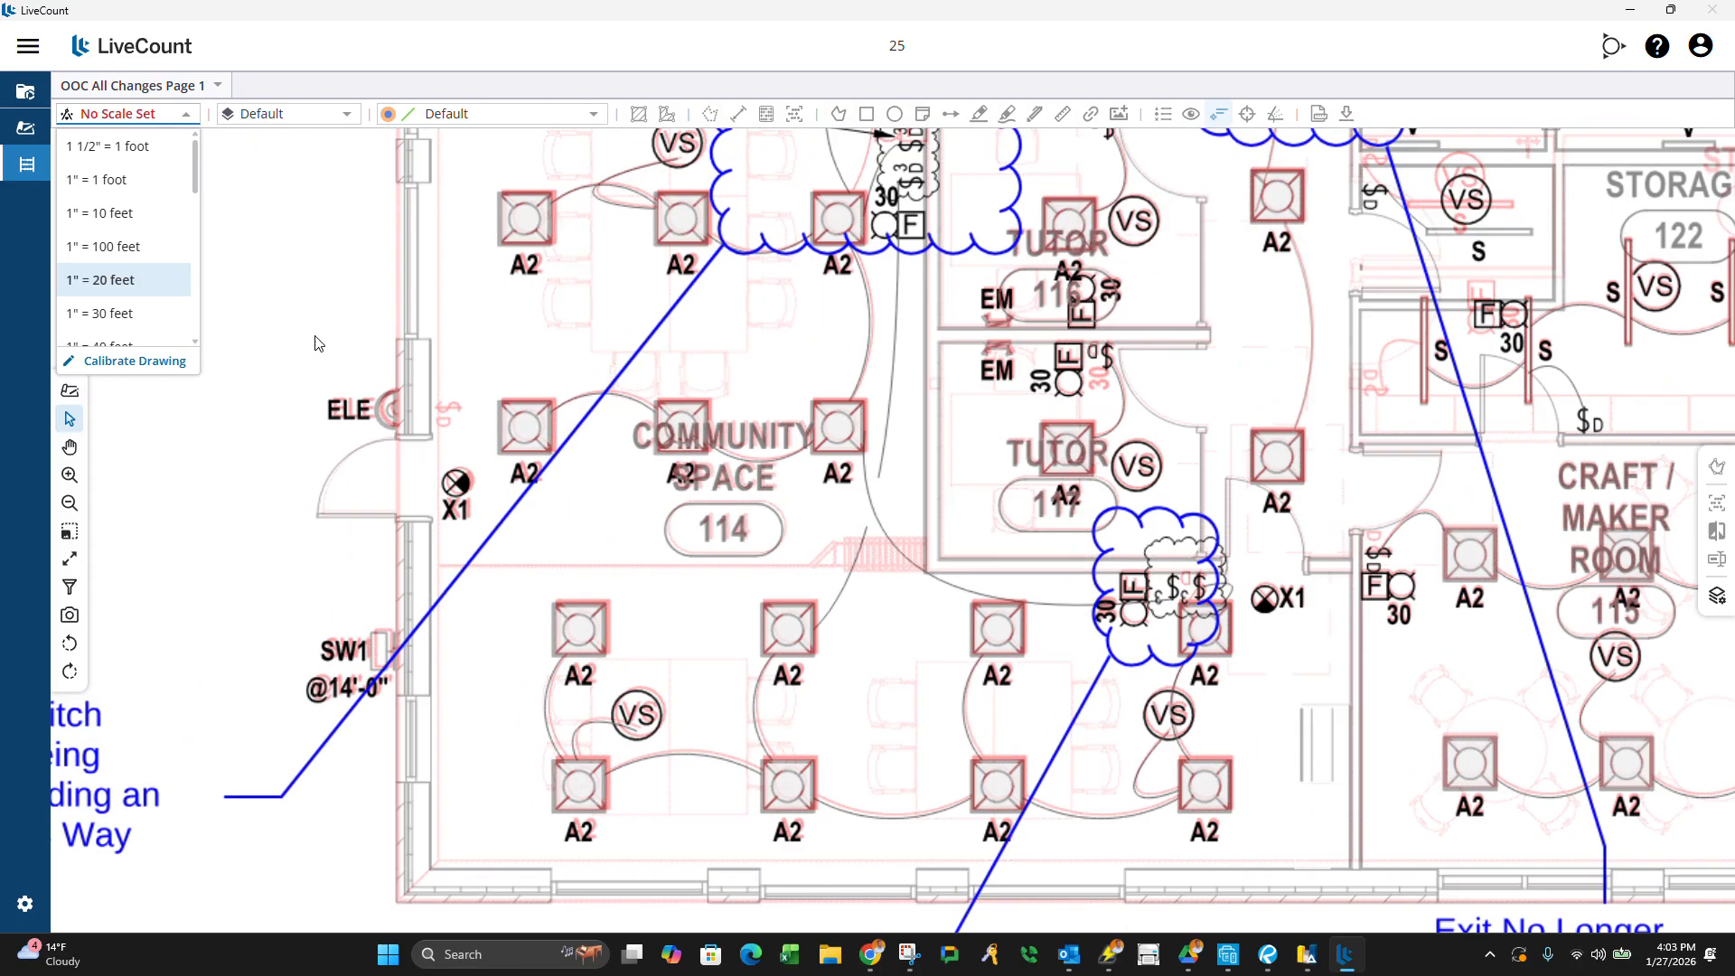
# Calibrate the drawing by measuring across the community space's exterior door opening and setting that distance to 3 feet.
pyautogui.click(167, 360)
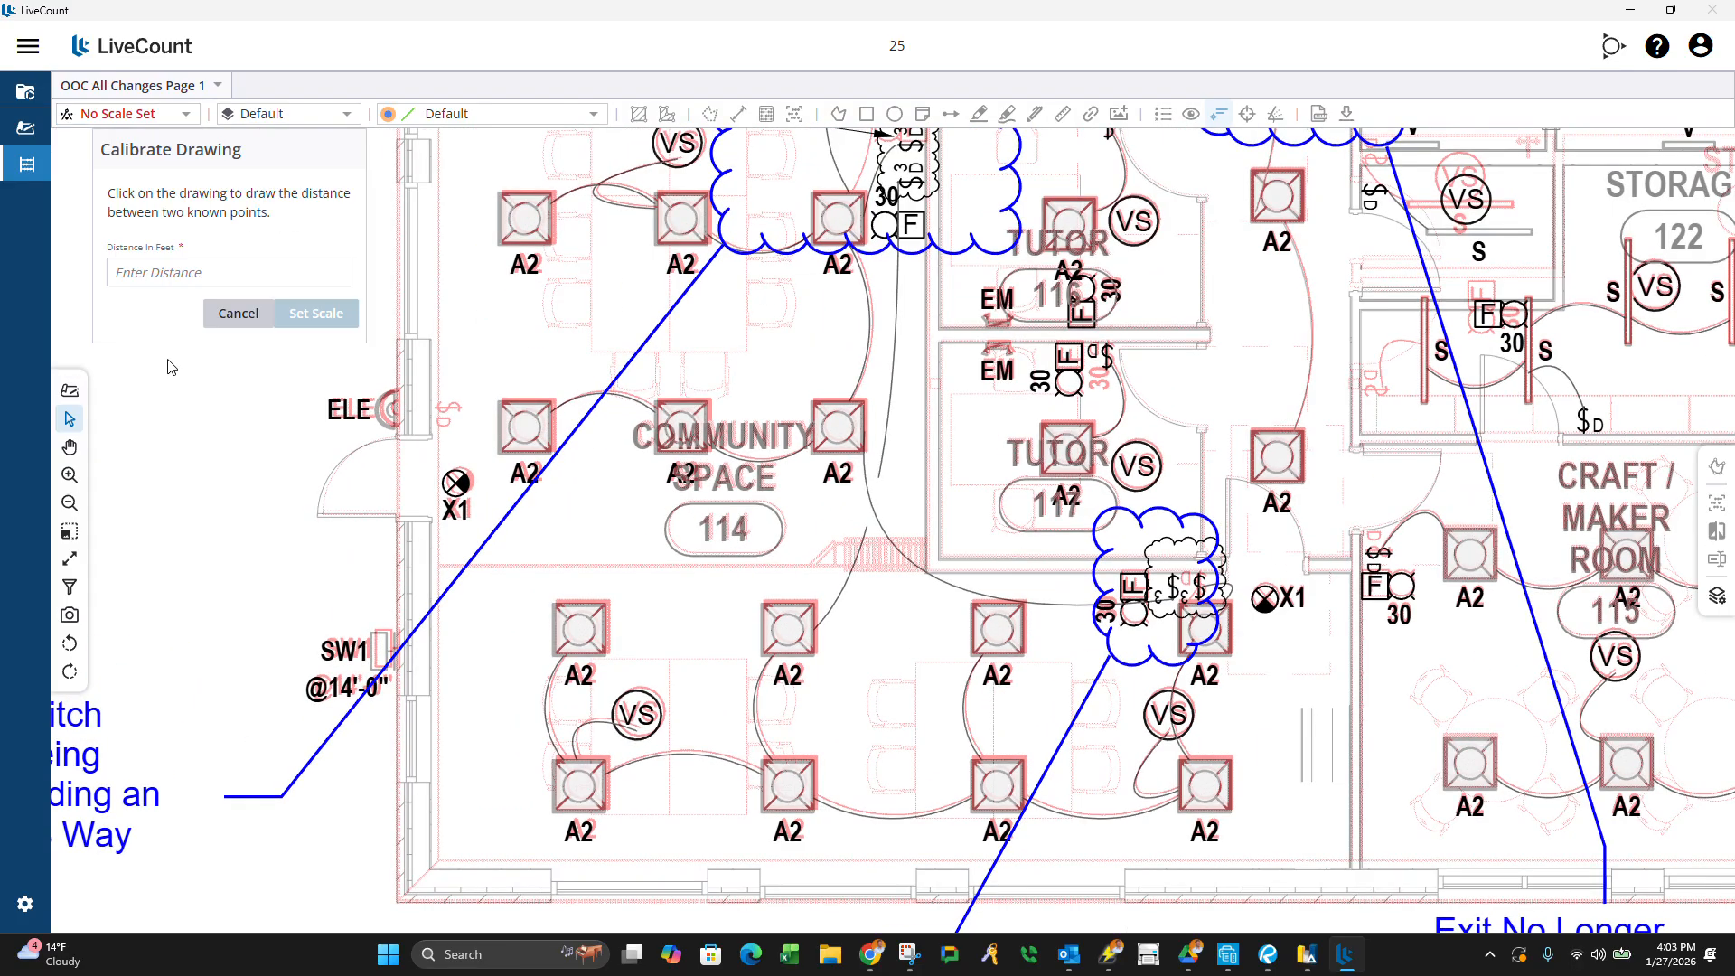
pyautogui.scroll(2, 377, 456)
pyautogui.scroll(1, 377, 456)
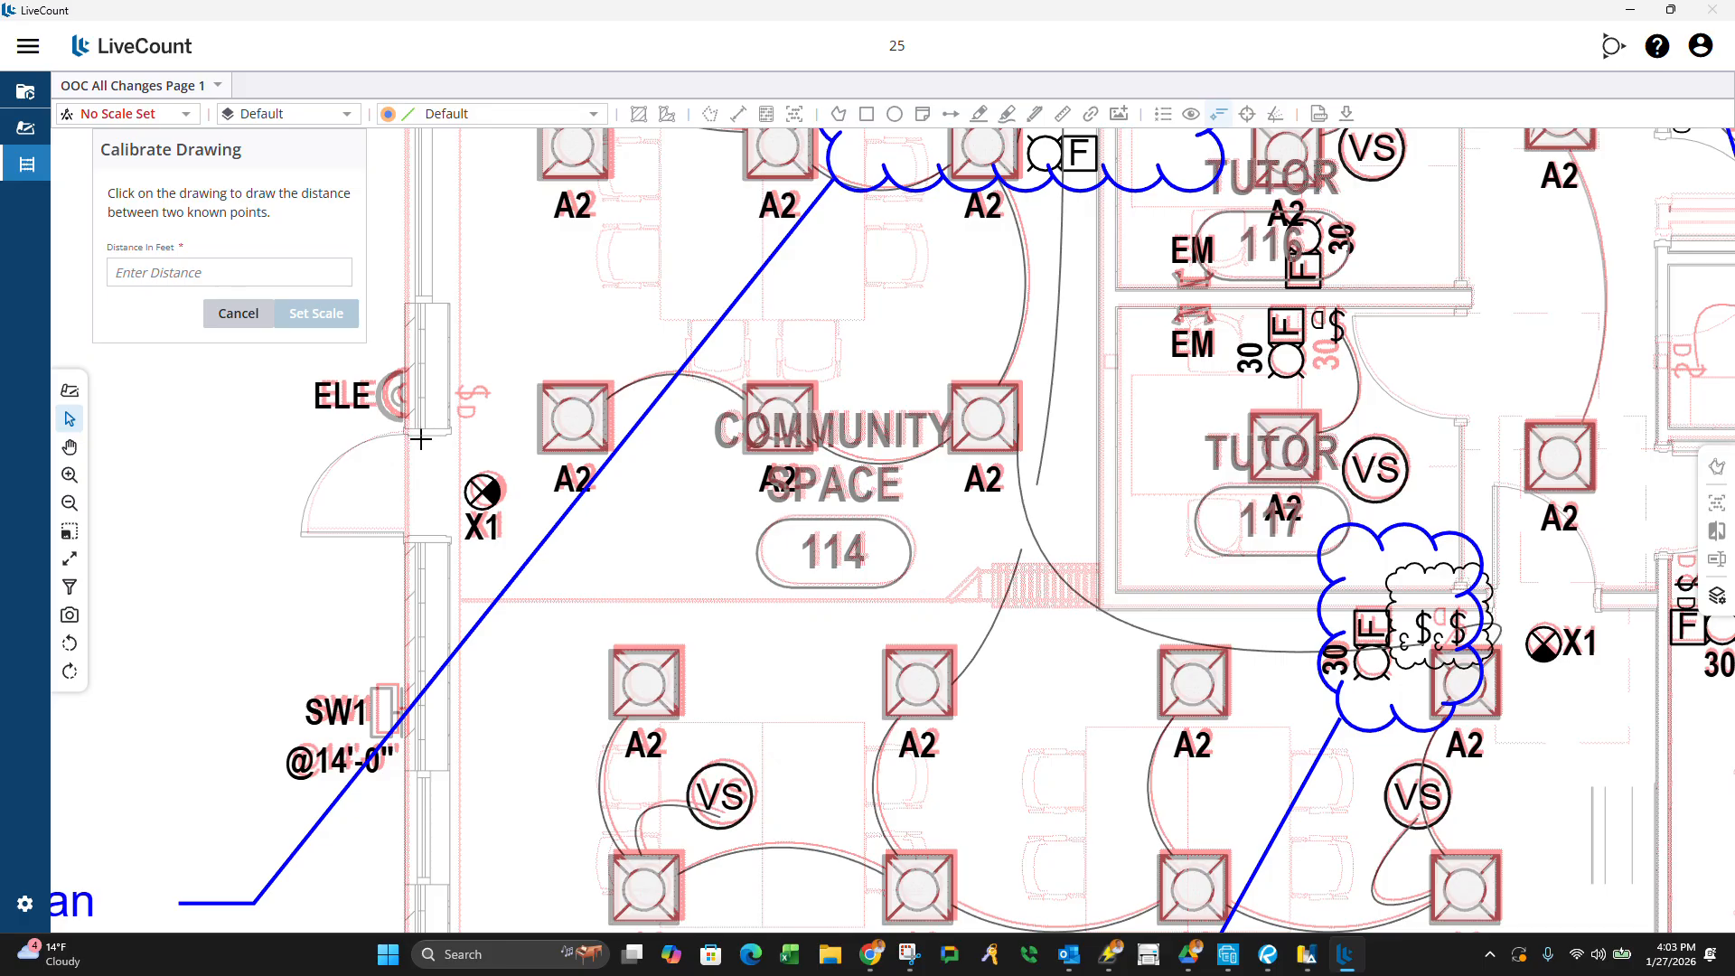
pyautogui.click(421, 439)
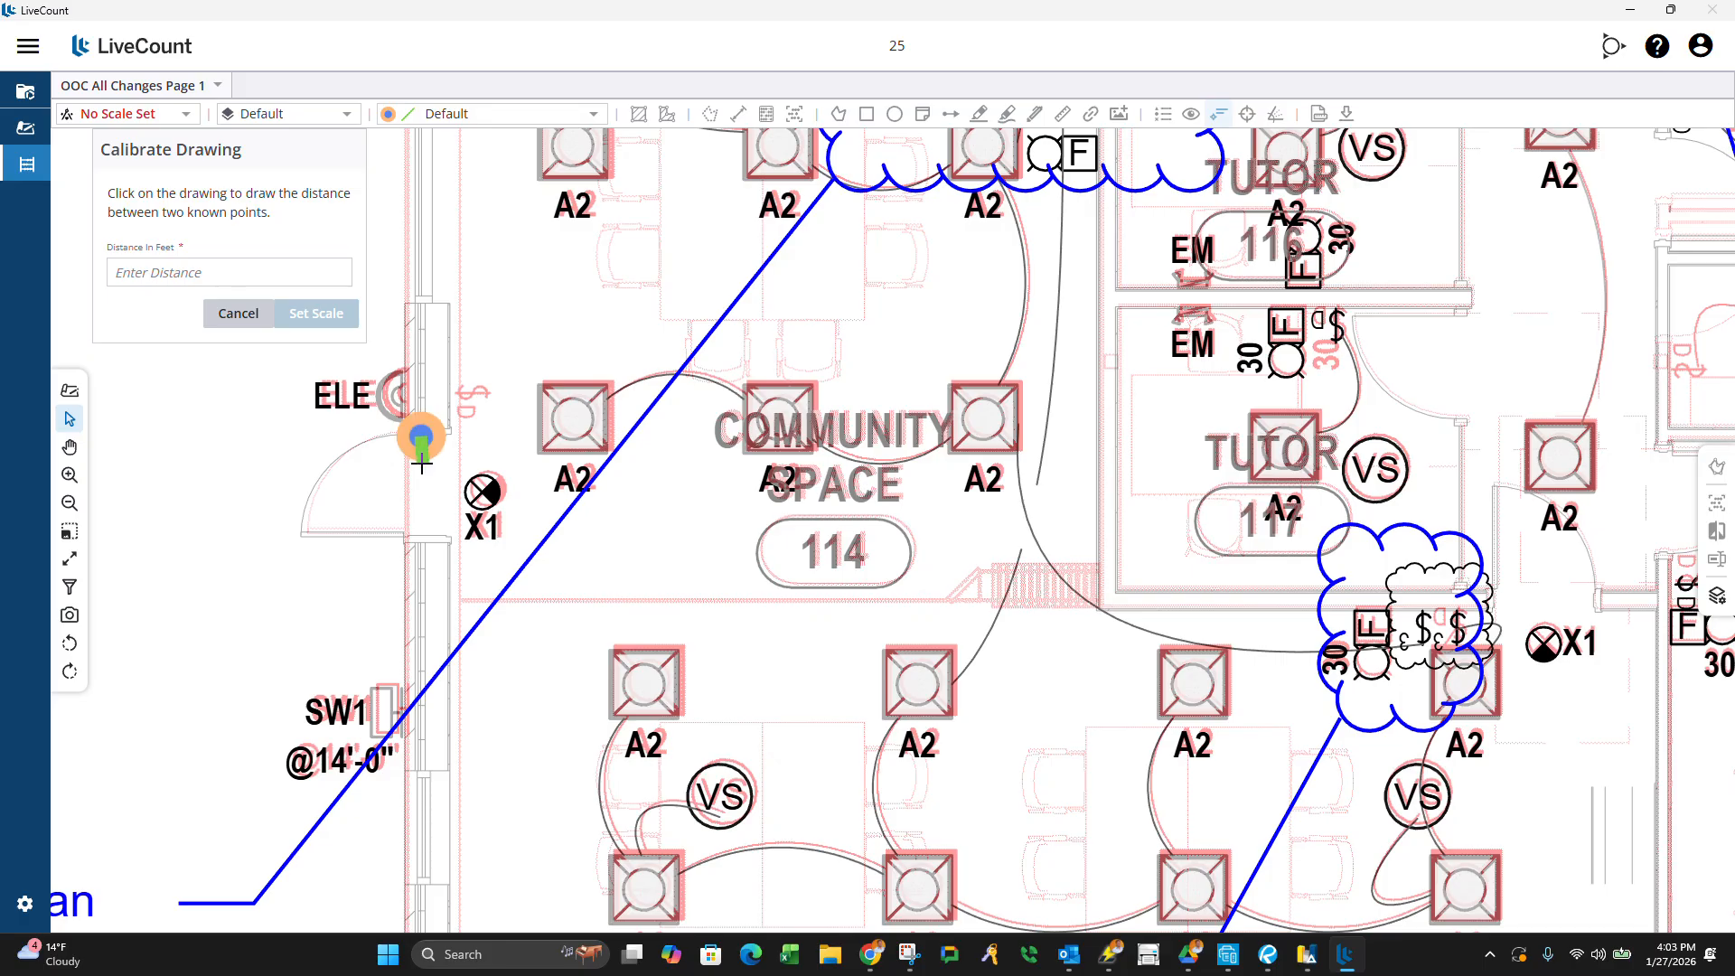
pyautogui.click(420, 535)
pyautogui.click(260, 275)
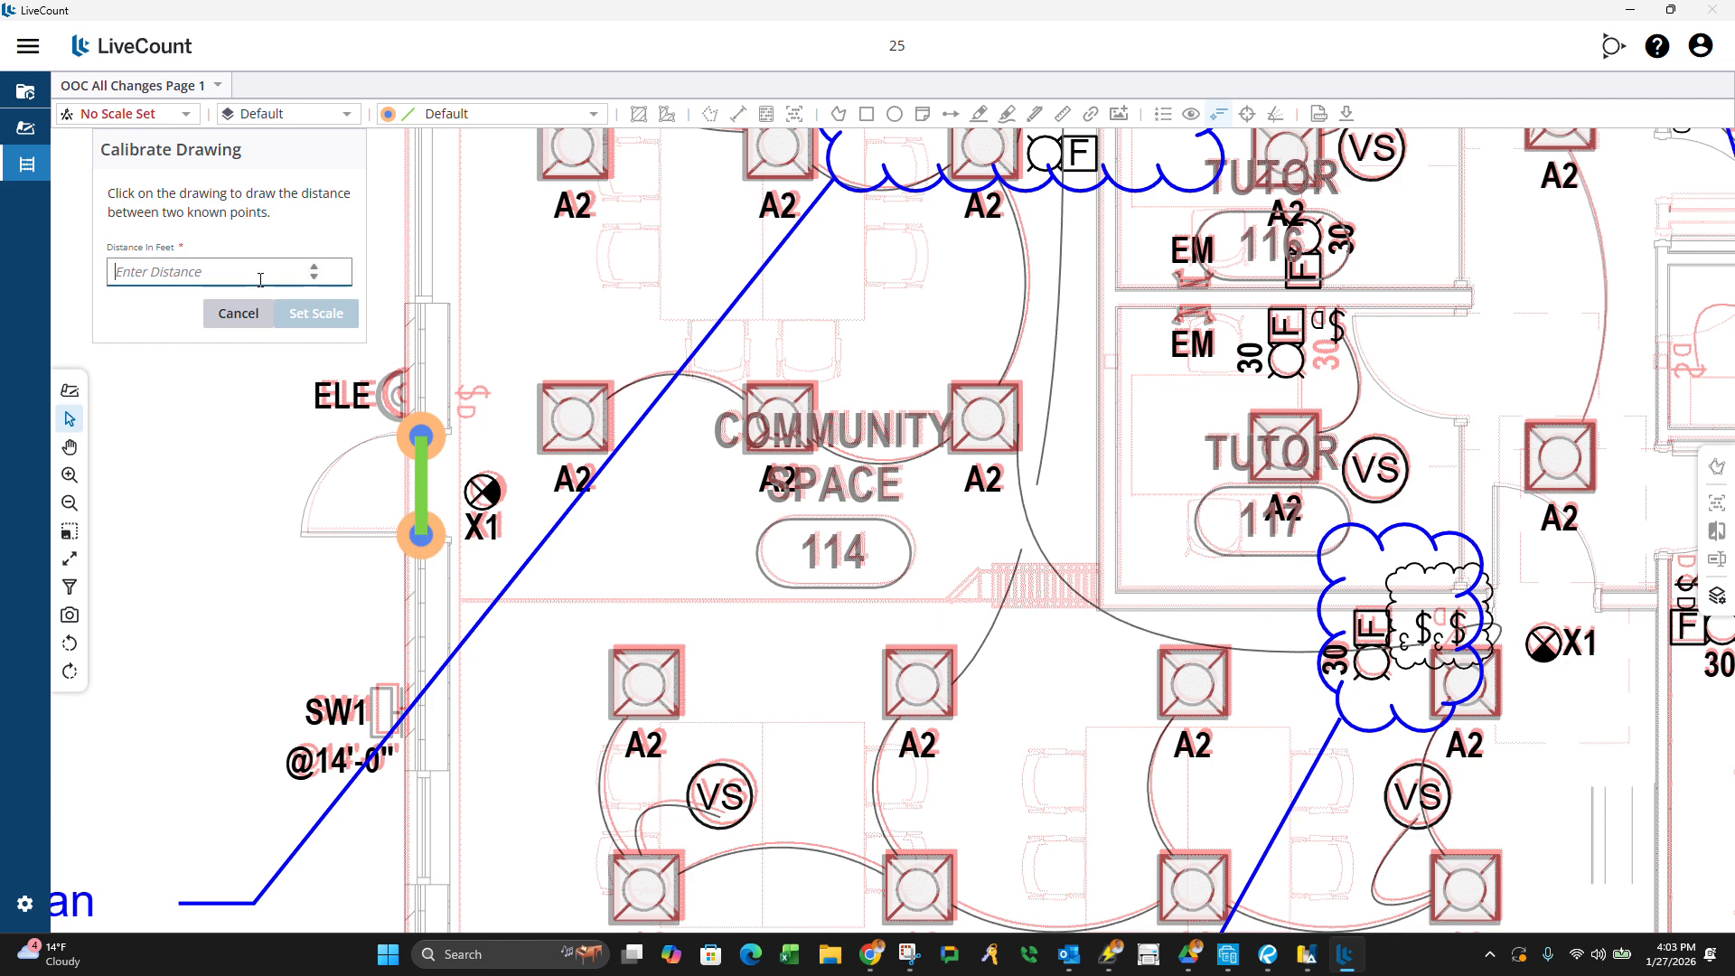
pyautogui.write('3')
pyautogui.click(316, 313)
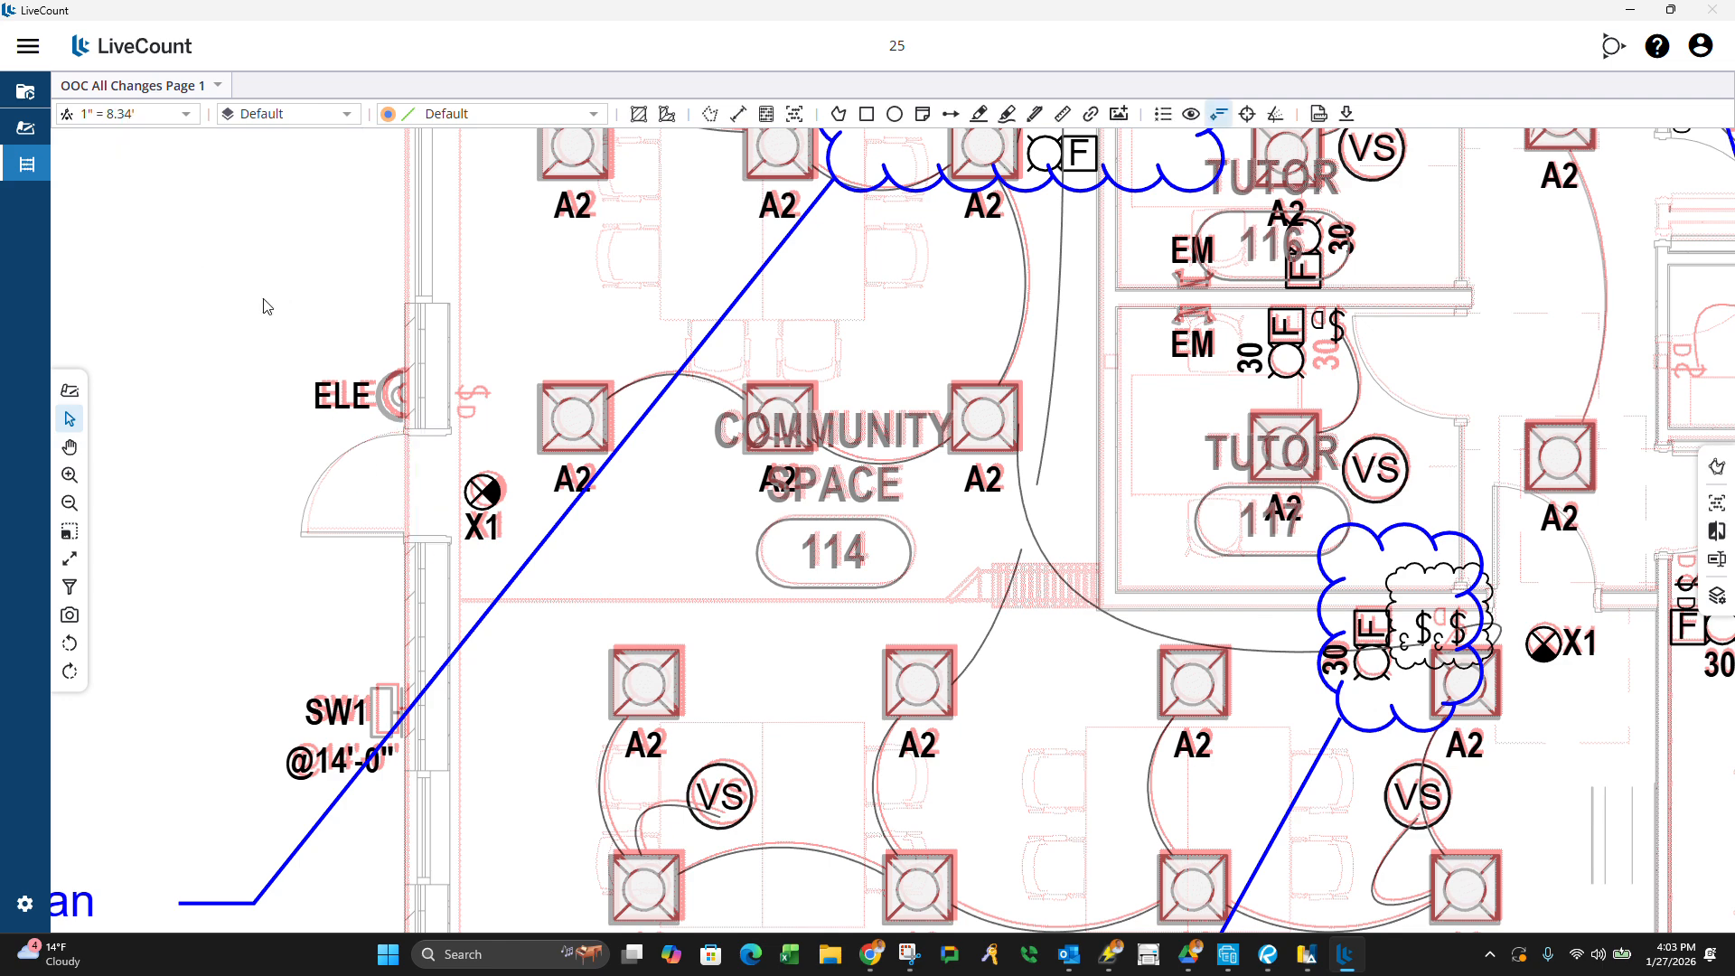
# Check the scale noted under the lighting plan and set the drawing scale to 1/8" = 1 foot.
pyautogui.scroll(-1, 347, 379)
pyautogui.scroll(-1, 347, 379)
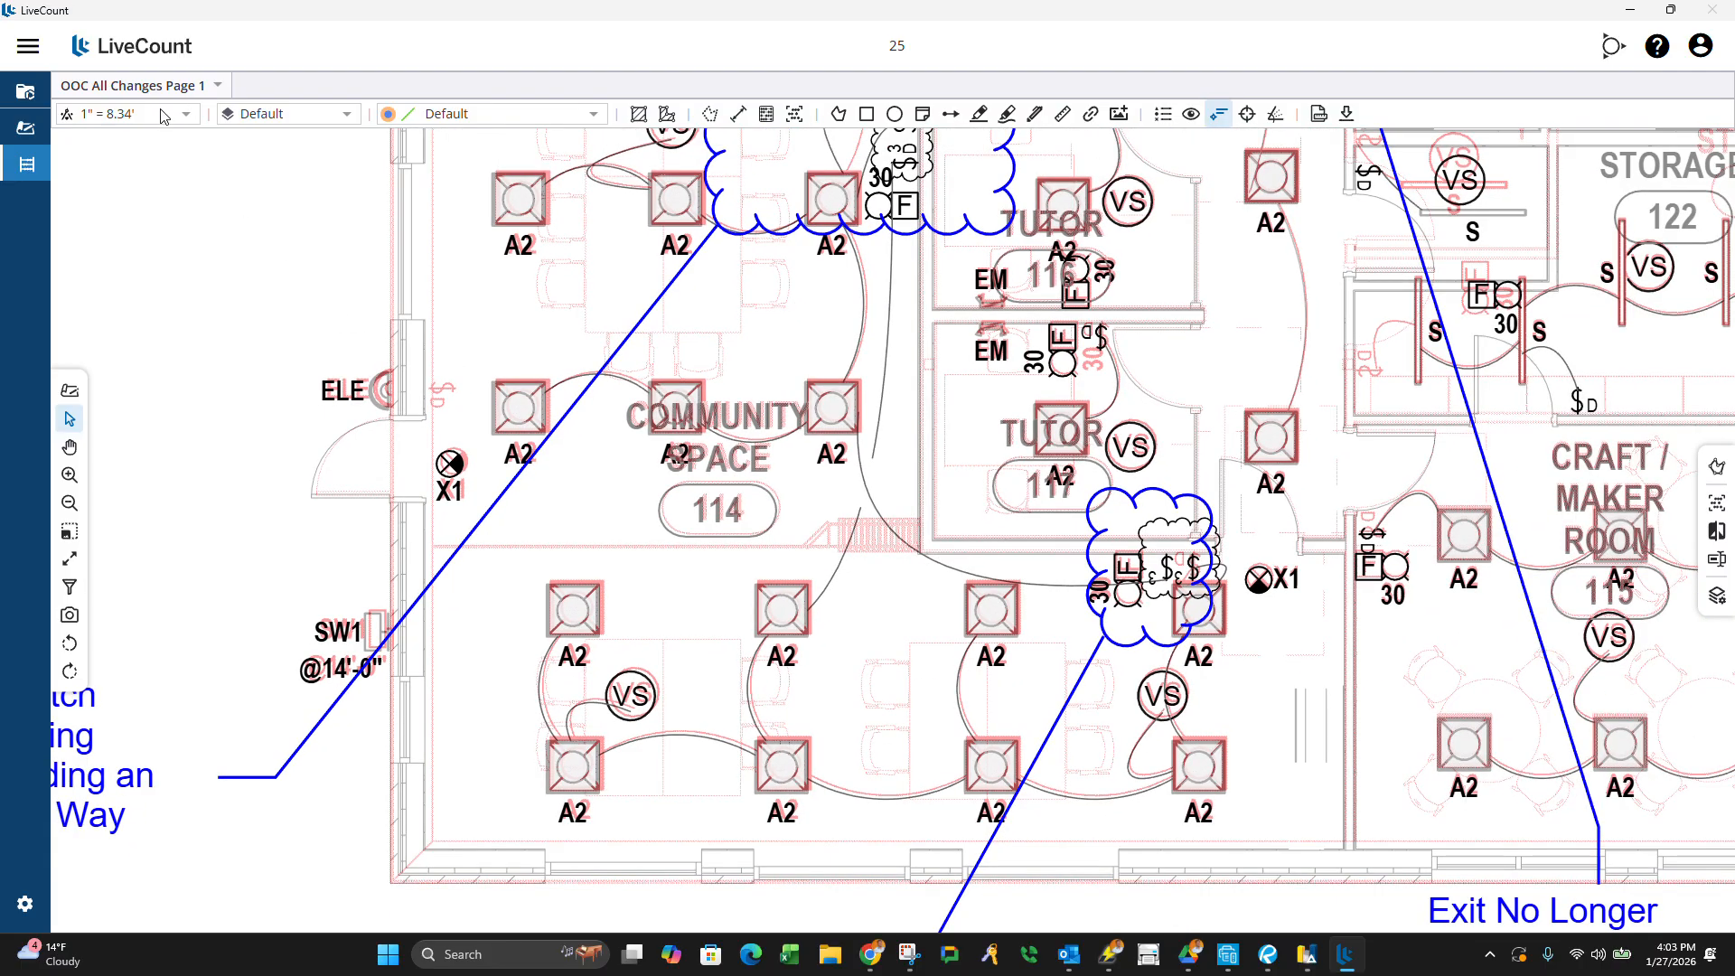
pyautogui.scroll(-2, 323, 395)
pyautogui.scroll(2, 629, 672)
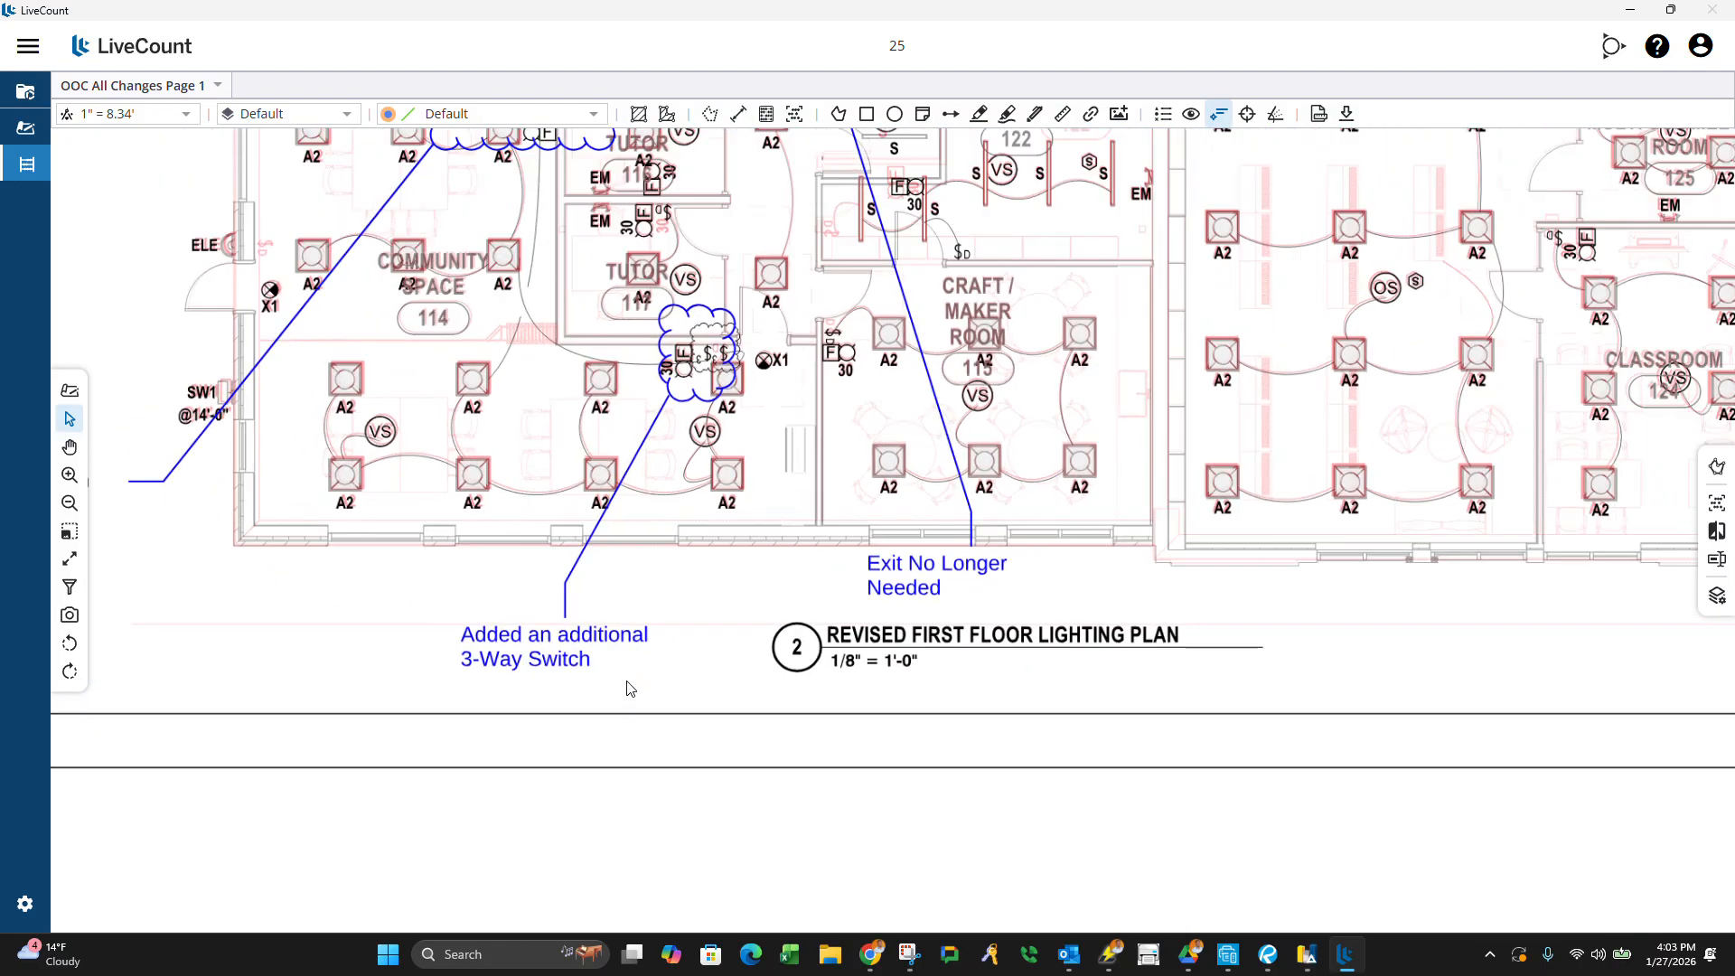
pyautogui.scroll(-7, 630, 670)
pyautogui.scroll(3, 646, 533)
pyautogui.scroll(3, 646, 533)
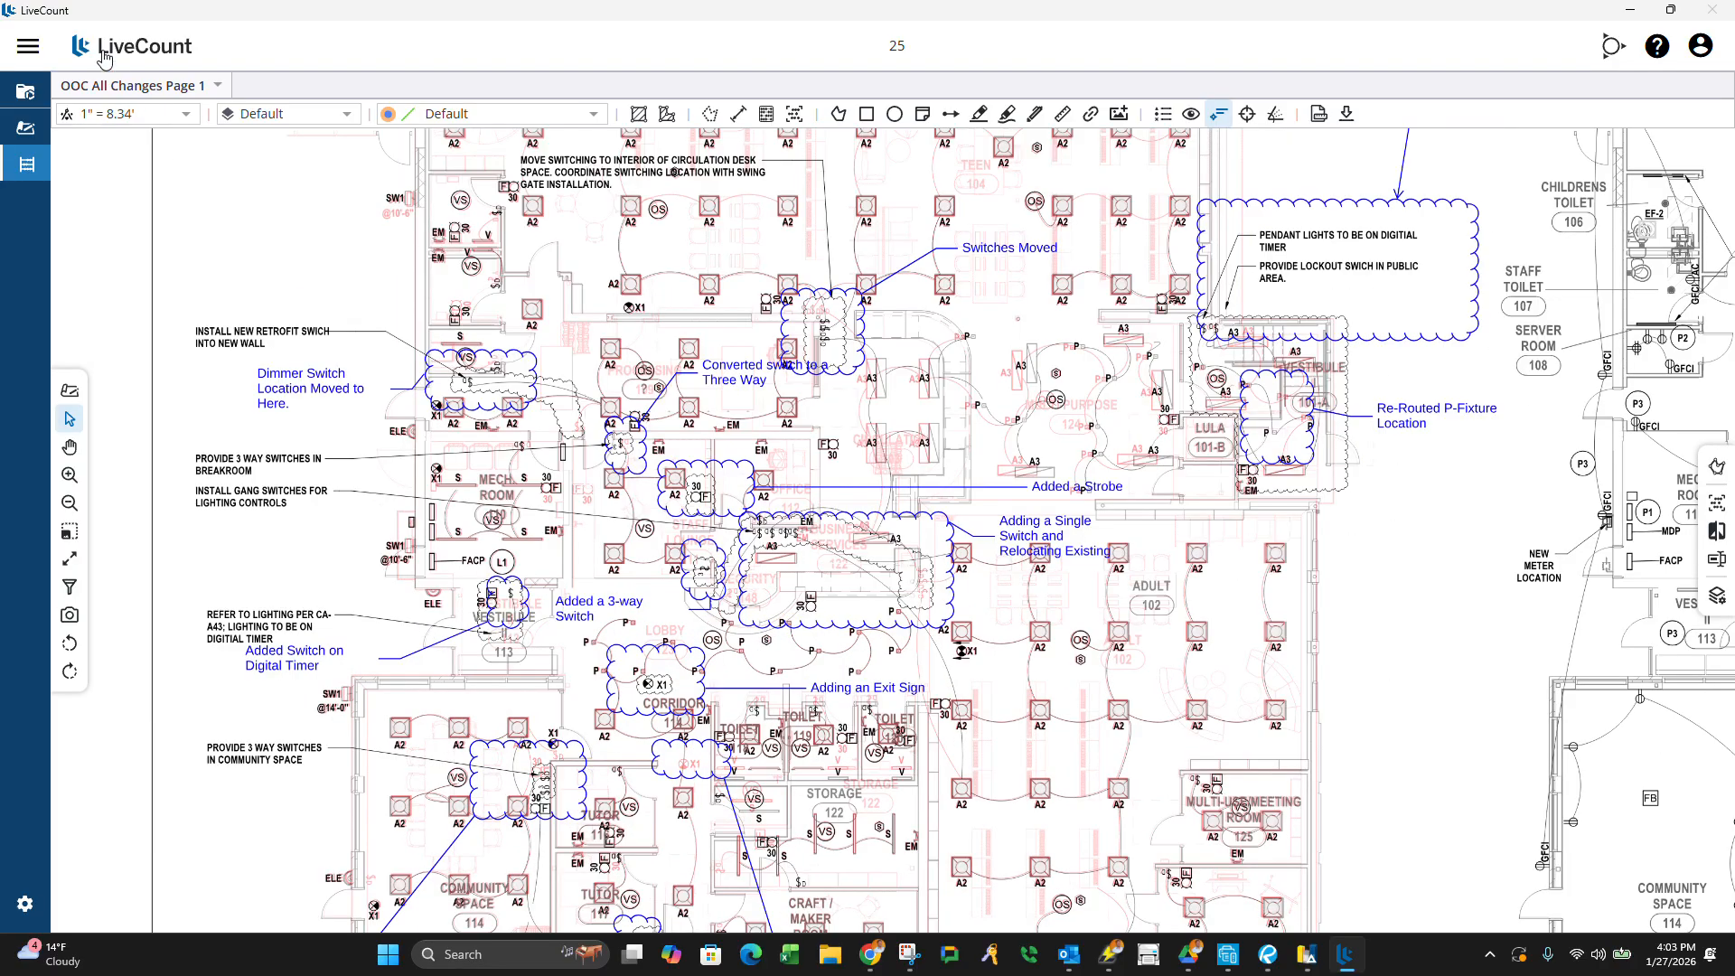
pyautogui.click(176, 115)
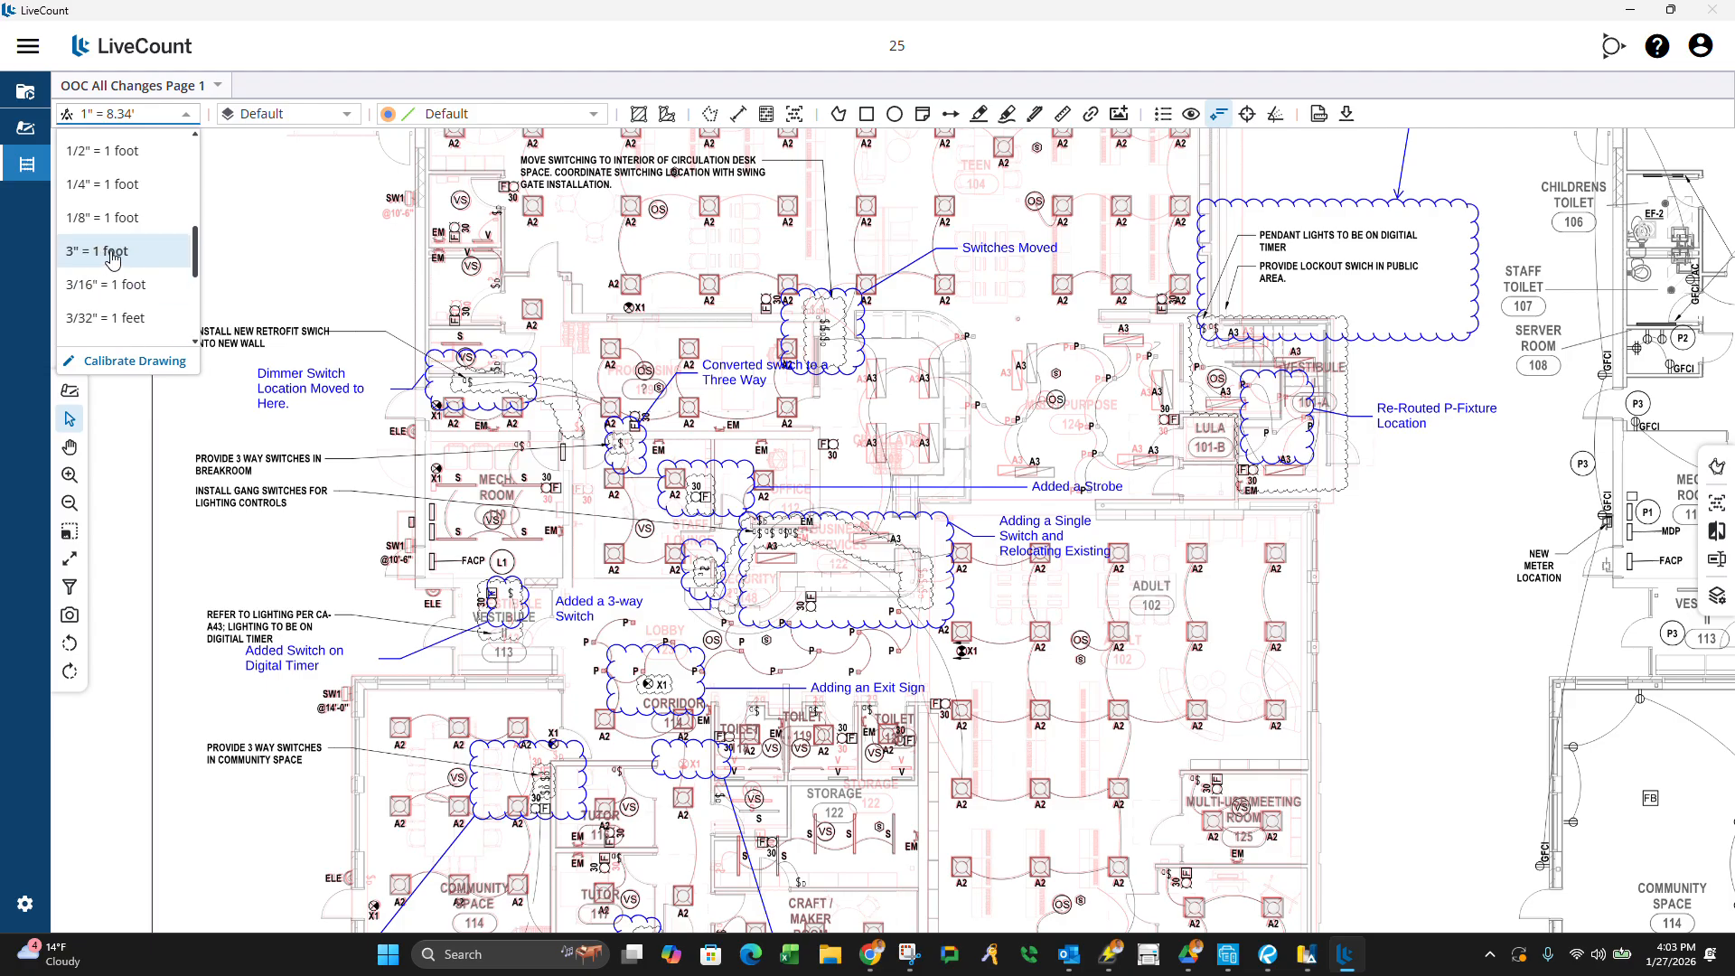
pyautogui.click(86, 217)
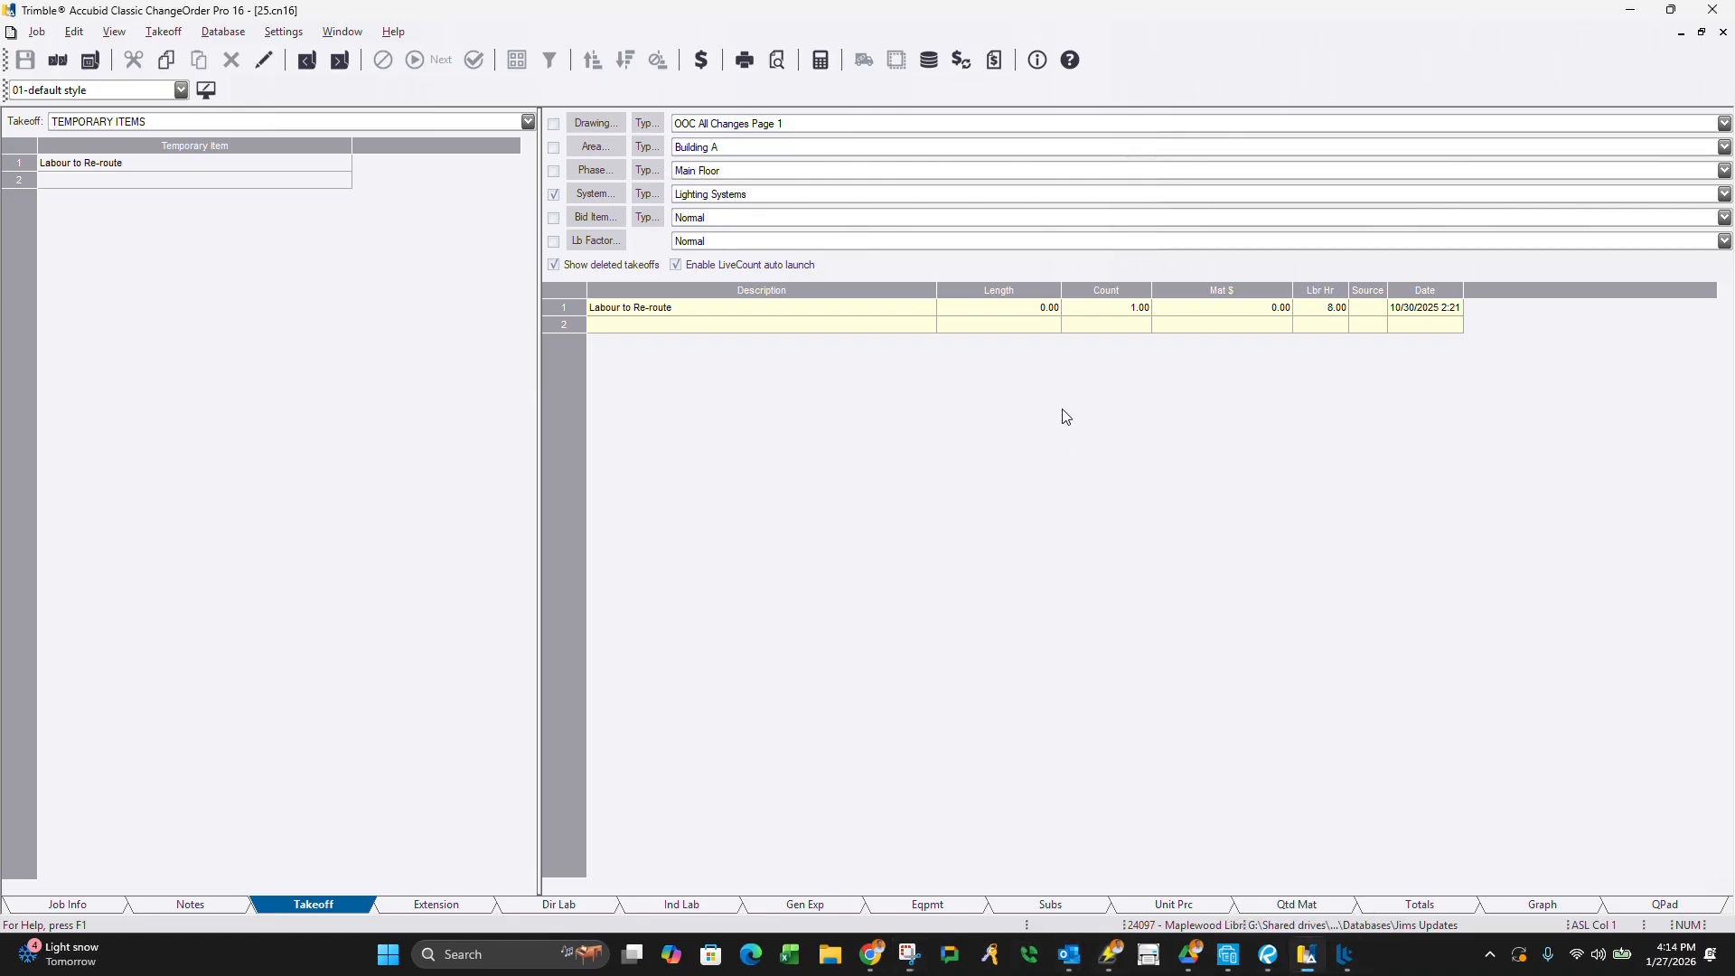
# Fit the ChangeOrder Pro takeoff window to half of the screen and switch to LiveCount.
pyautogui.press('super+Left')
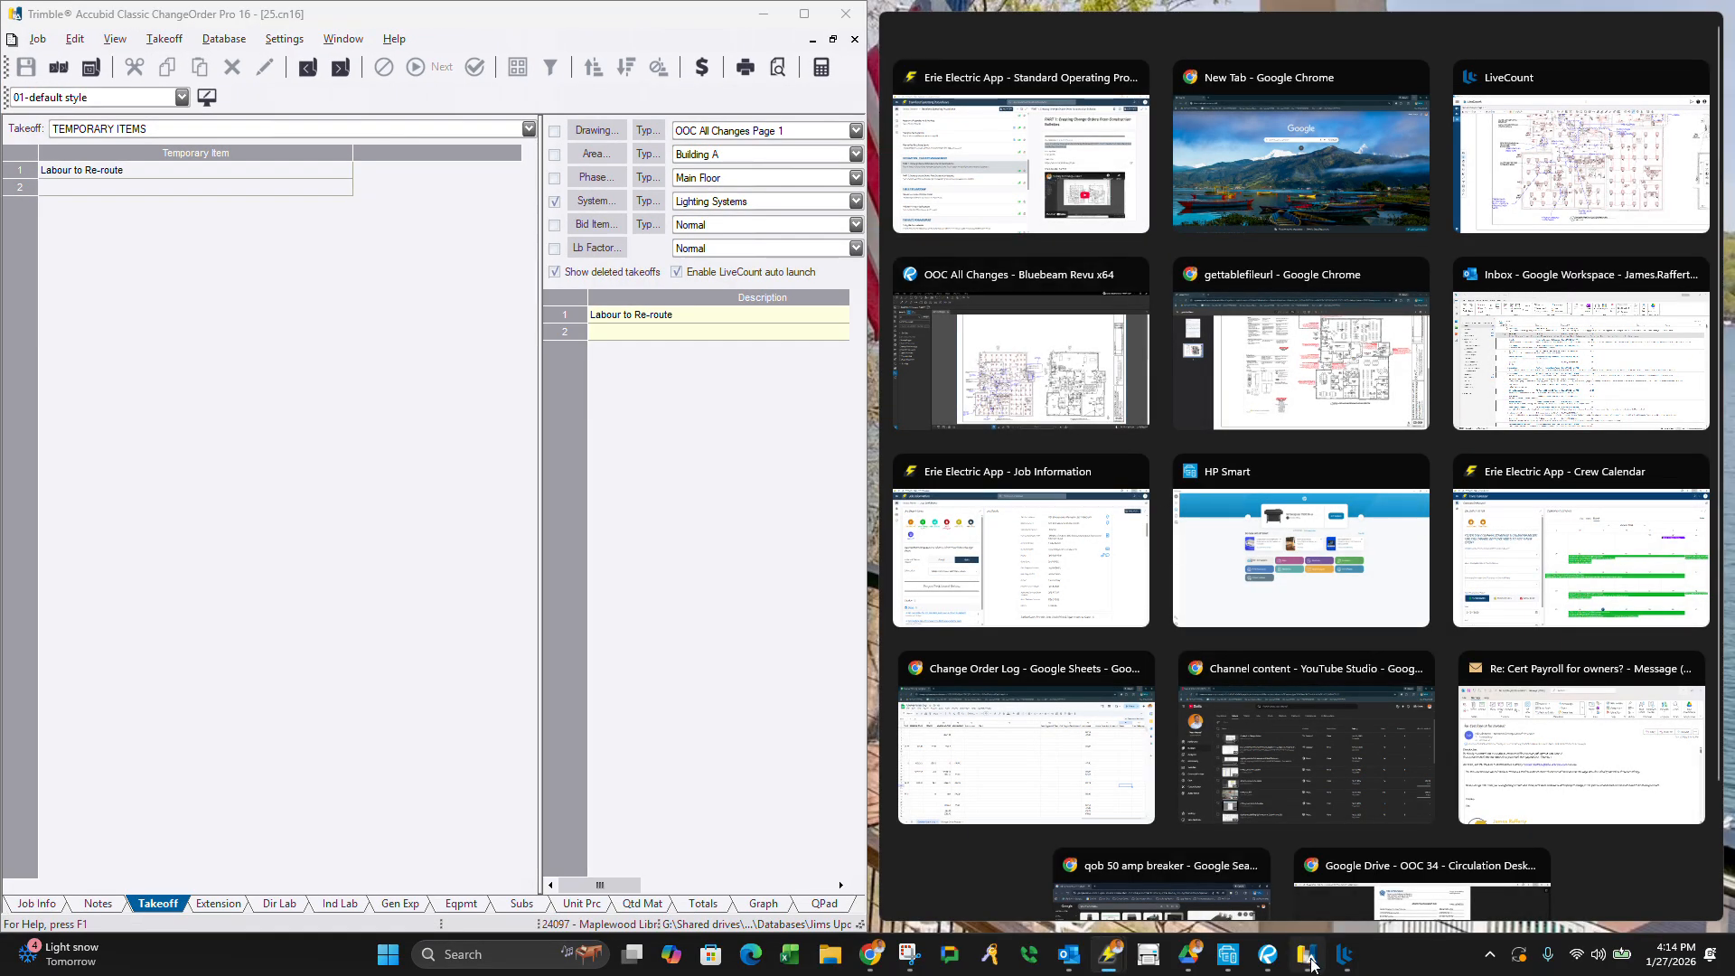
pyautogui.moveTo(1232, 963)
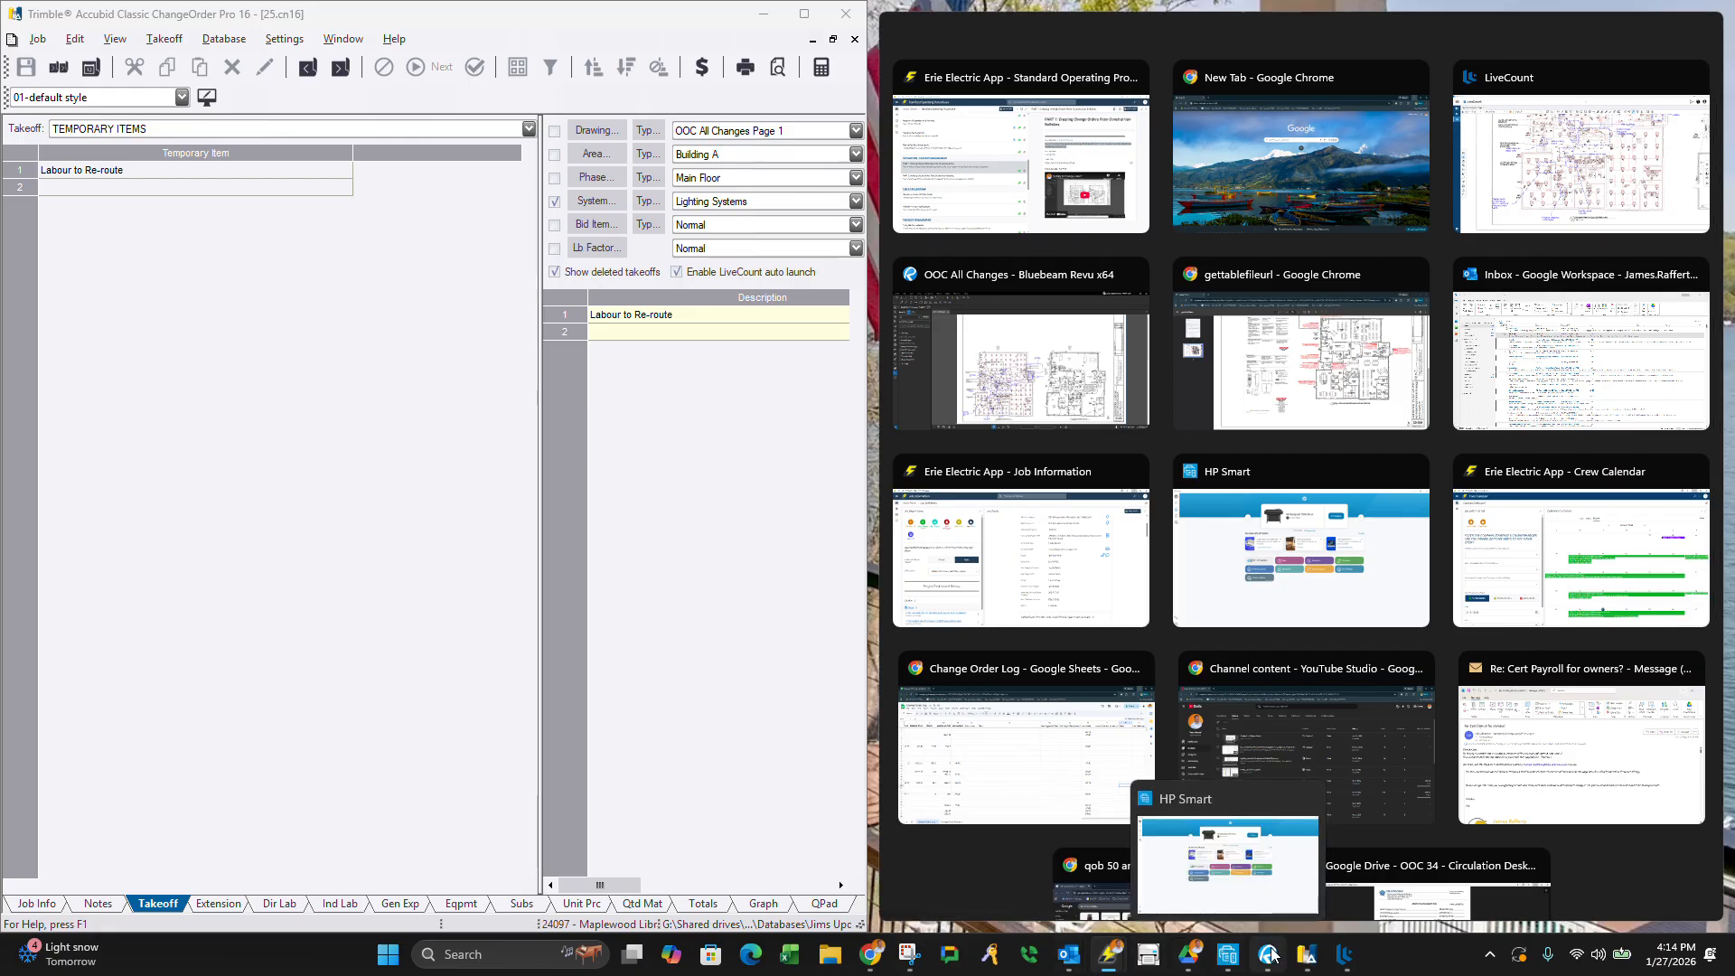
pyautogui.click(1354, 963)
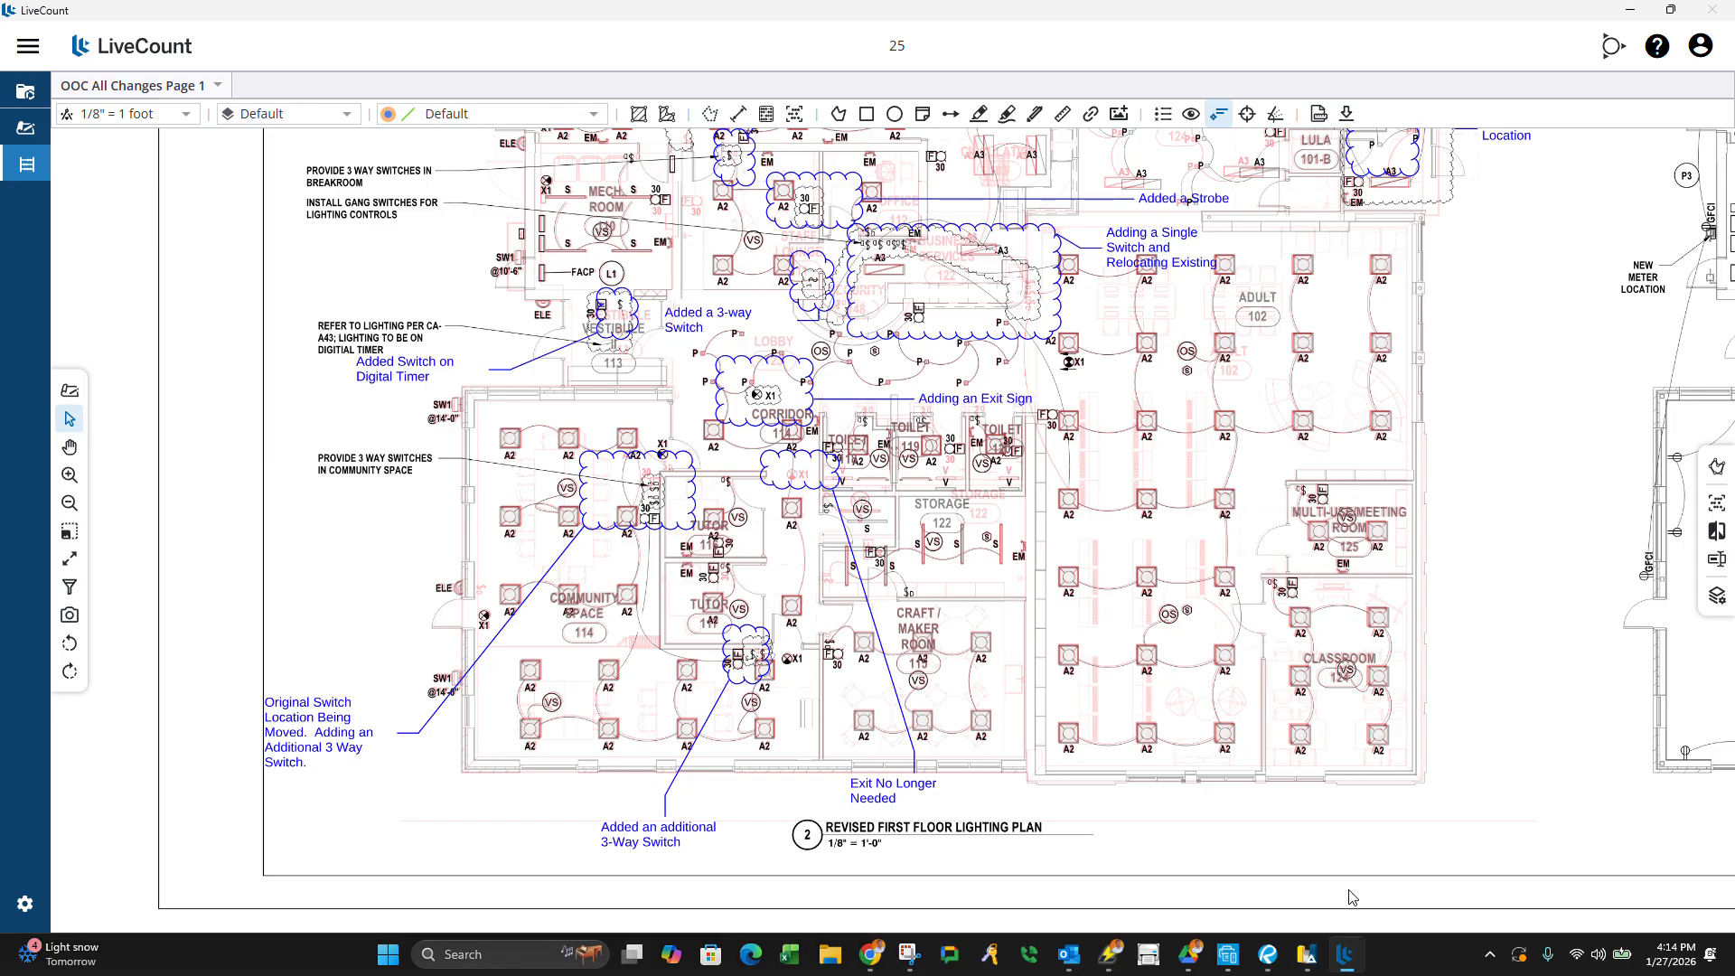
# Fit the LiveCount window to the free half of the screen, beside the ChangeOrder Pro takeoff.
pyautogui.scroll(-1, 867, 488)
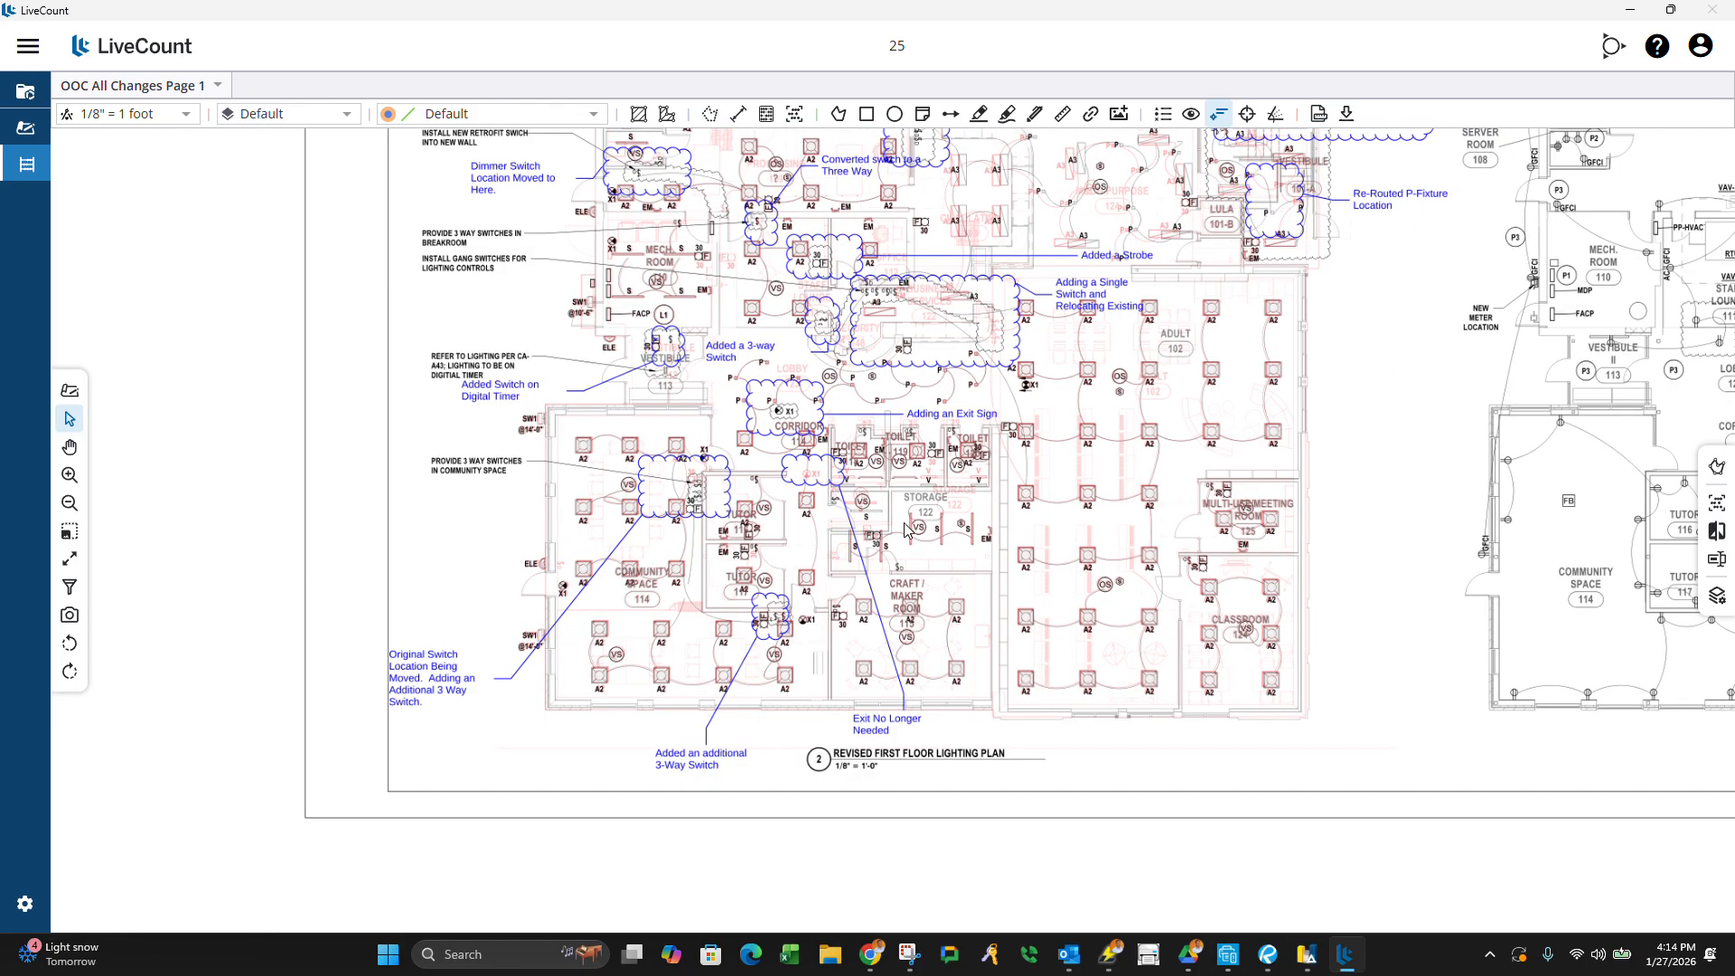
pyautogui.press('super+Down')
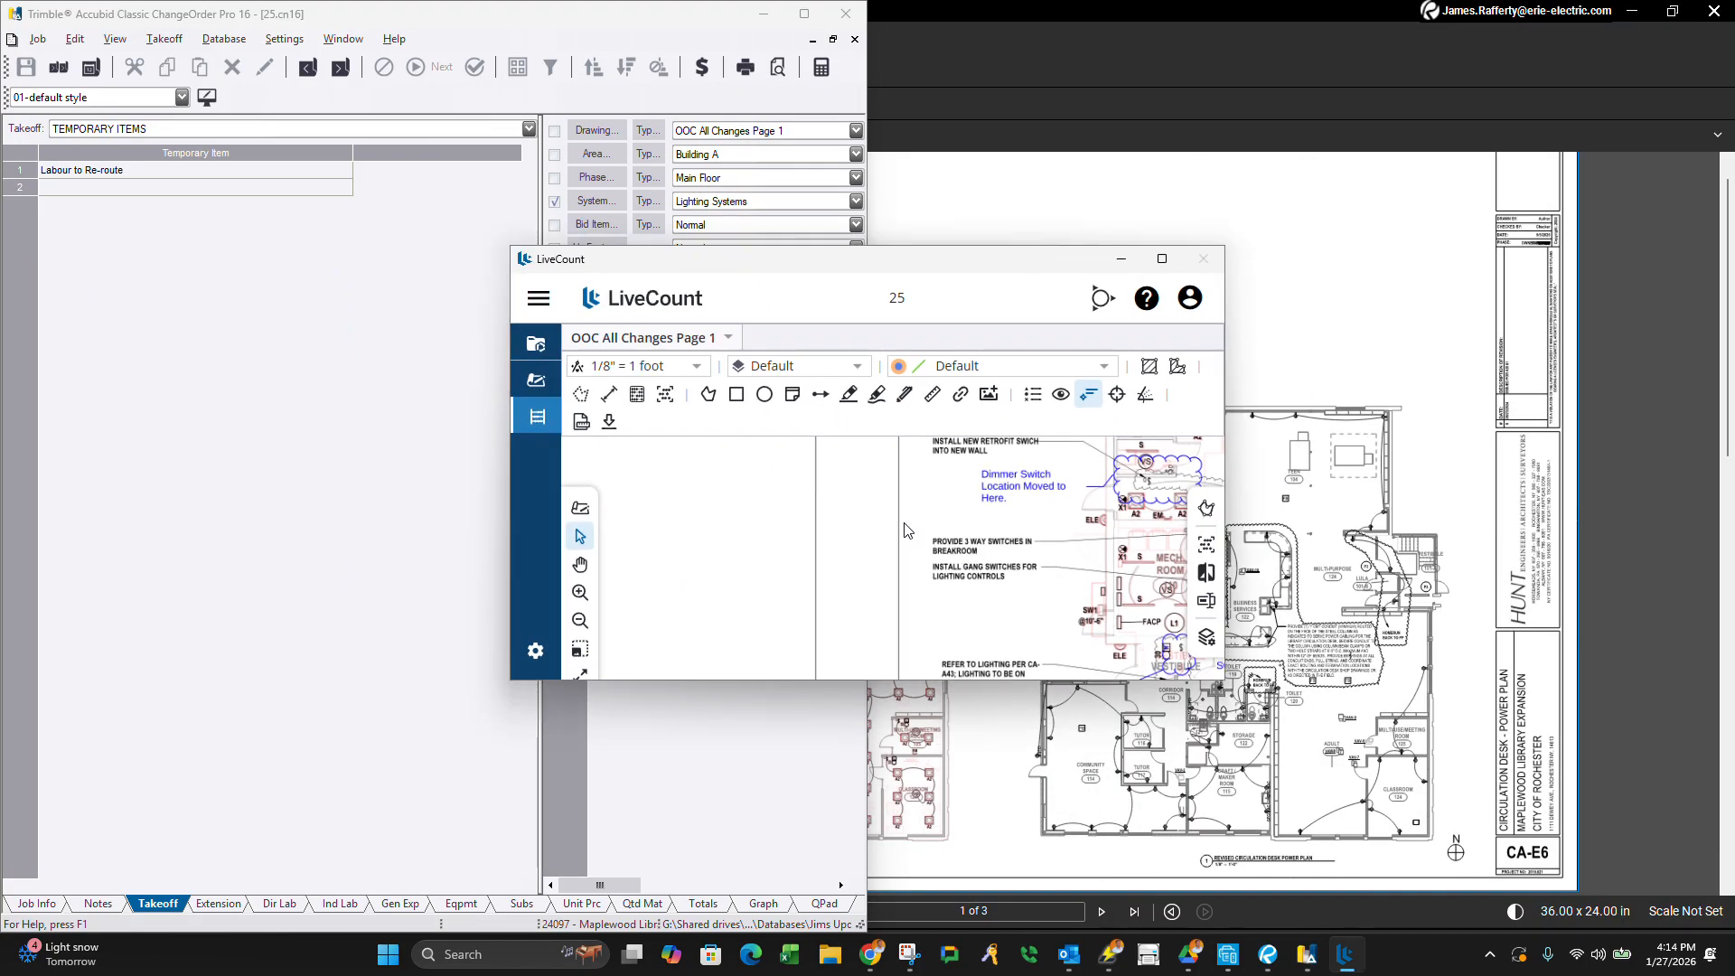
pyautogui.press('super+Right')
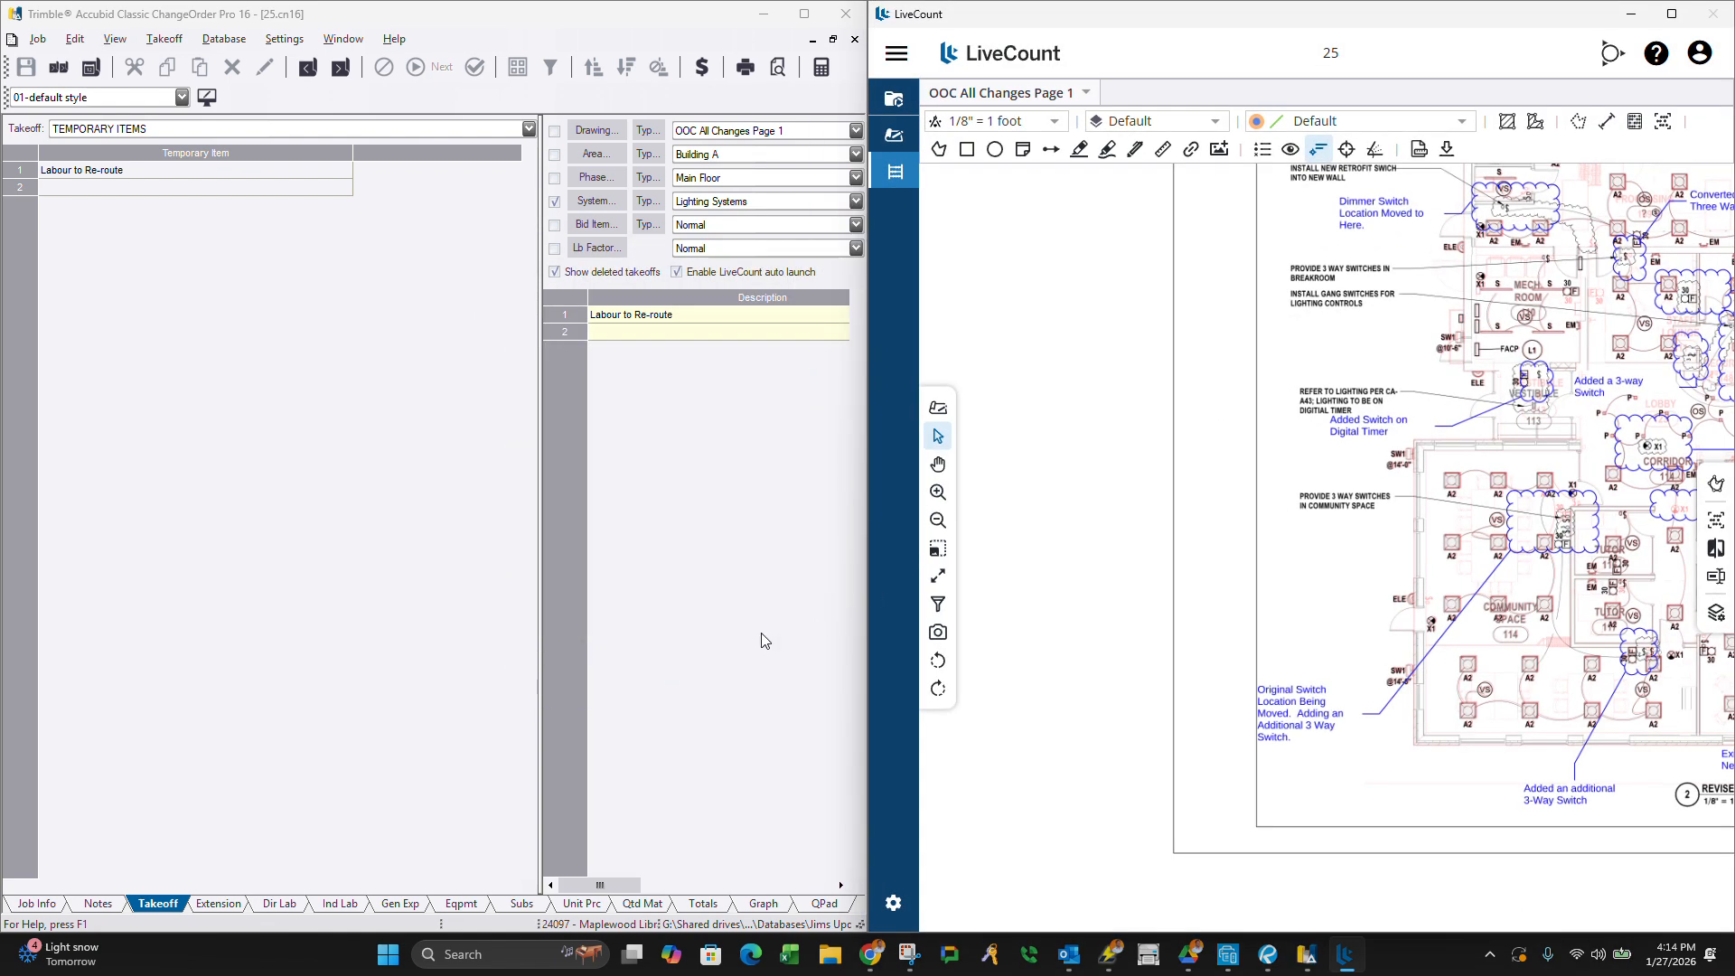
# Examine the clouded lighting changes around the lobby, corridor and community space on the revised first floor lighting plan.
pyautogui.scroll(-2, 1579, 468)
pyautogui.scroll(3, 1578, 467)
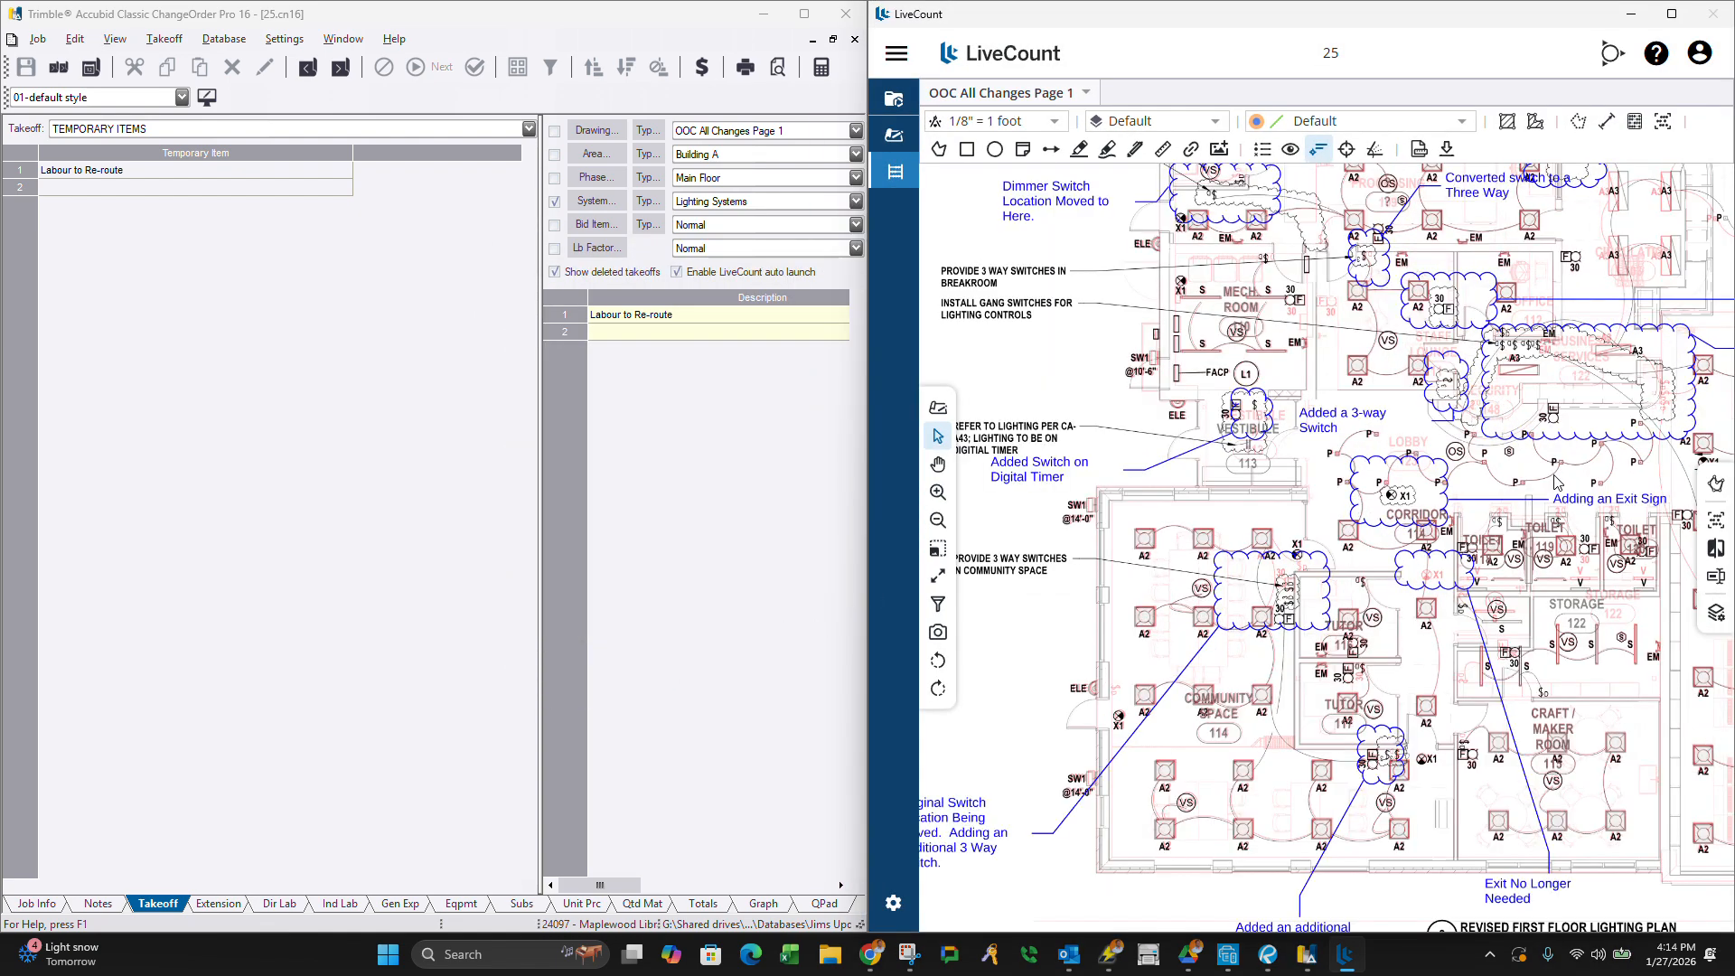
pyautogui.scroll(-3, 1533, 514)
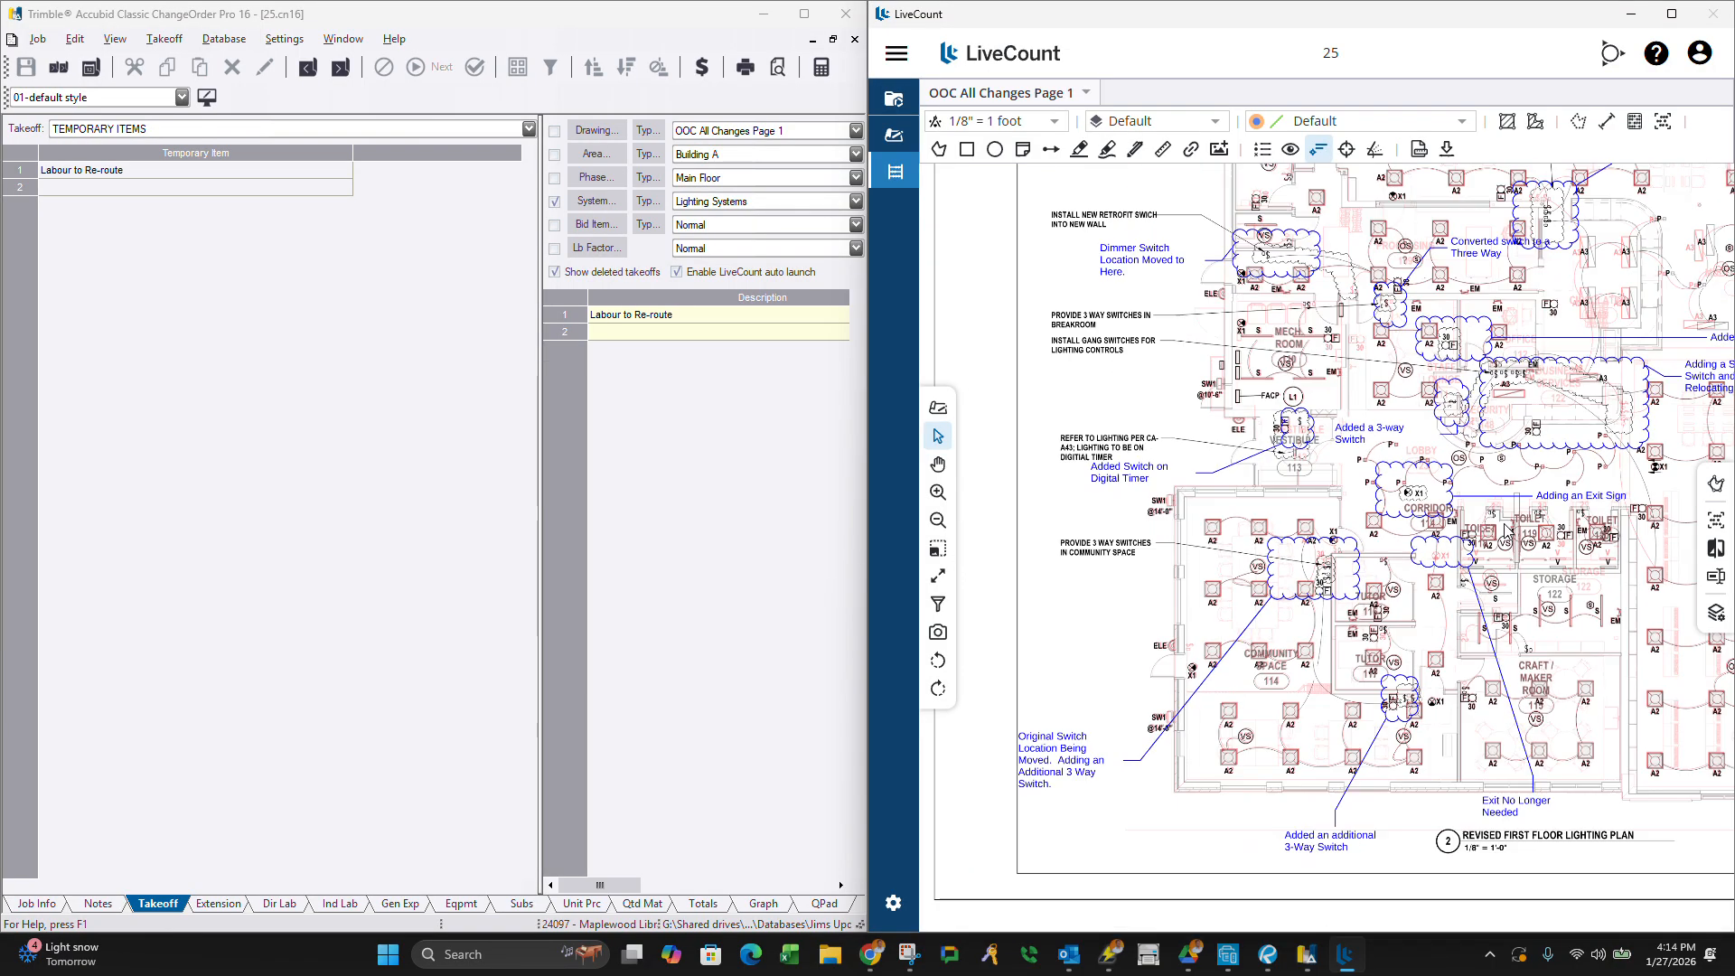
pyautogui.scroll(4, 1590, 583)
pyautogui.scroll(-3, 1251, 622)
pyautogui.scroll(2, 1265, 587)
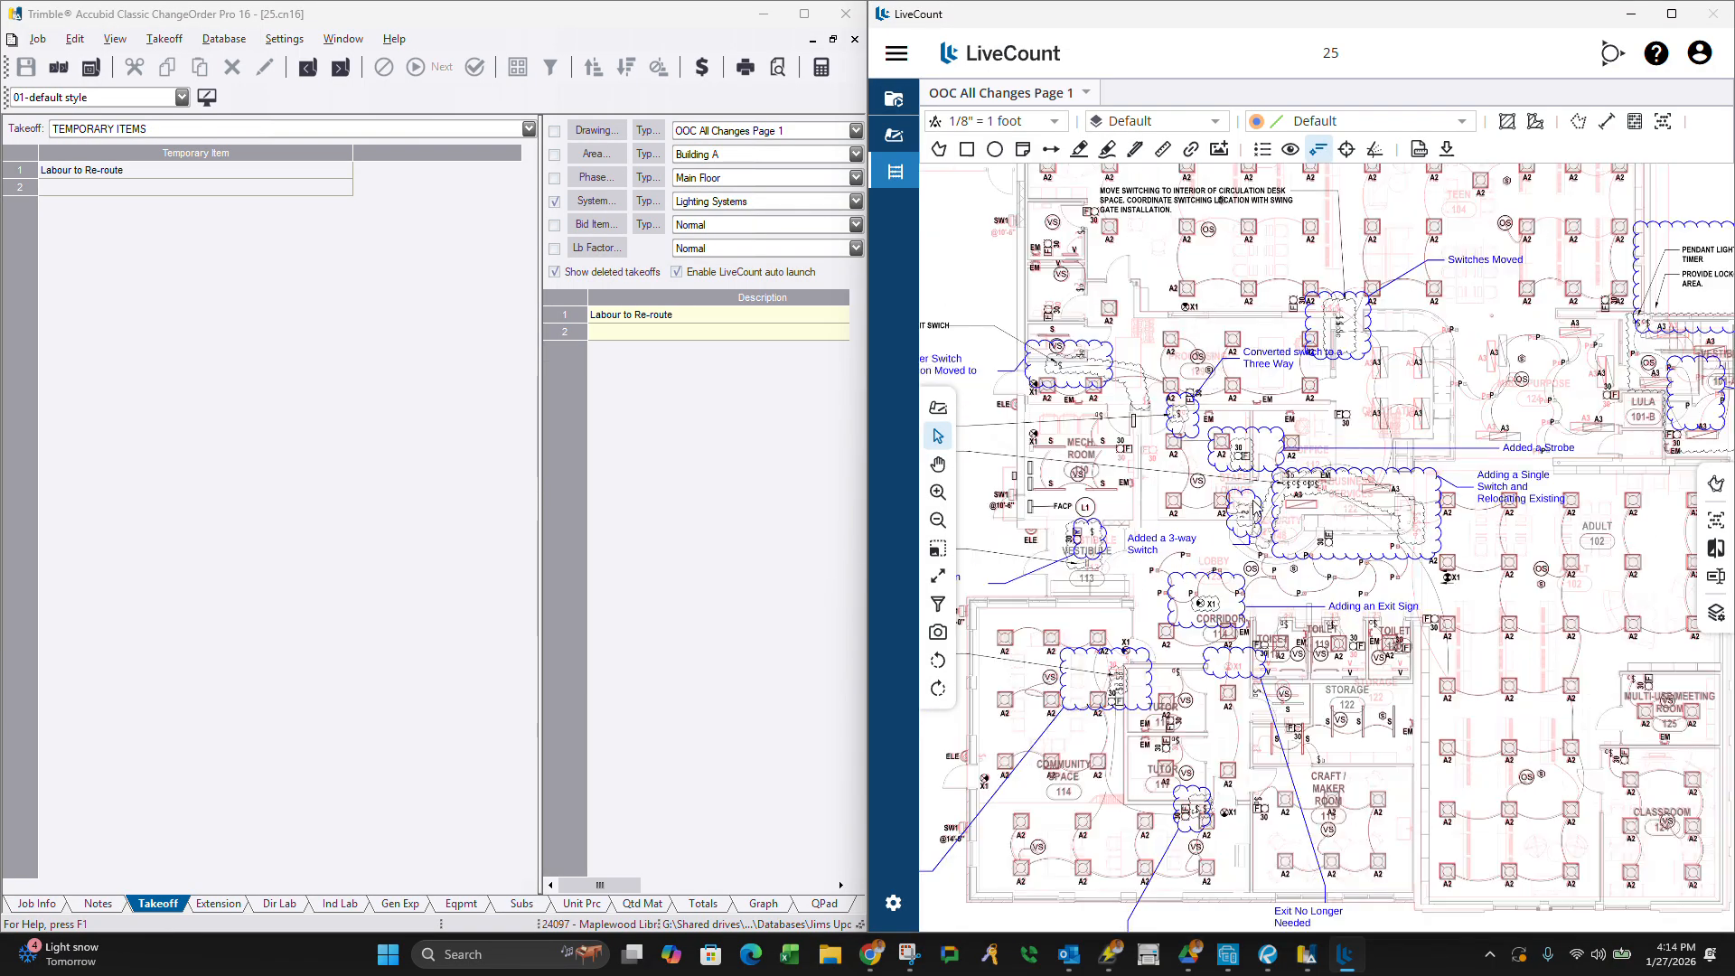
pyautogui.scroll(2, 1287, 768)
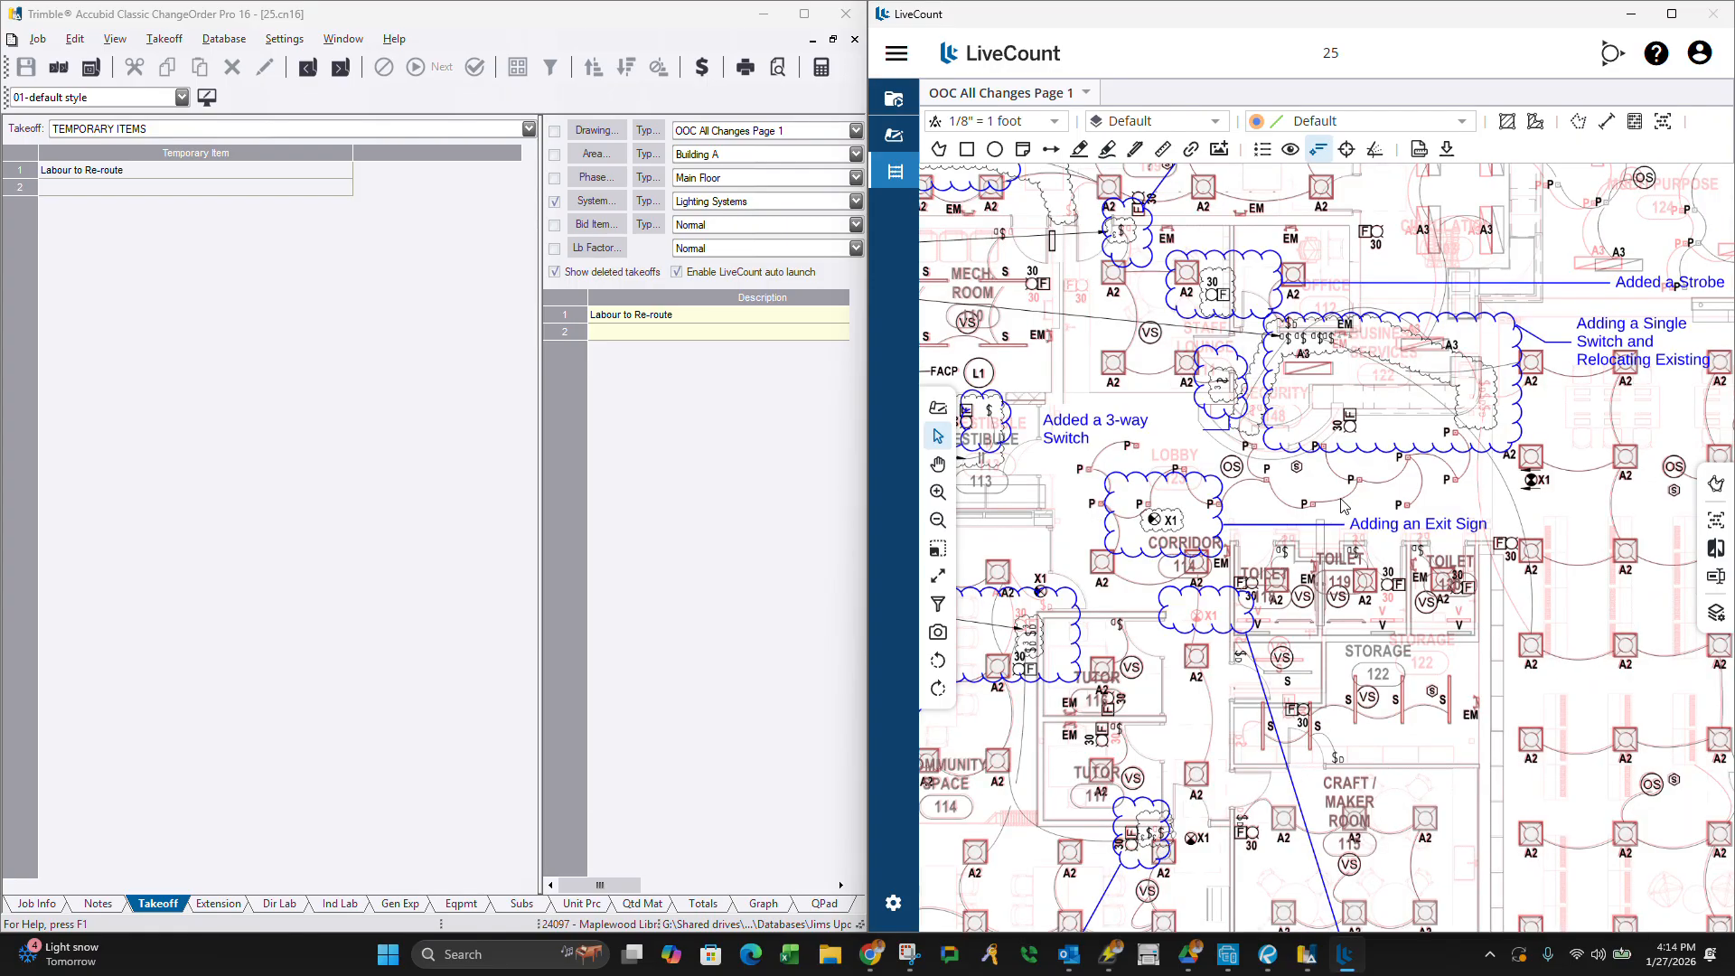
pyautogui.scroll(-3, 994, 632)
pyautogui.scroll(2, 1185, 748)
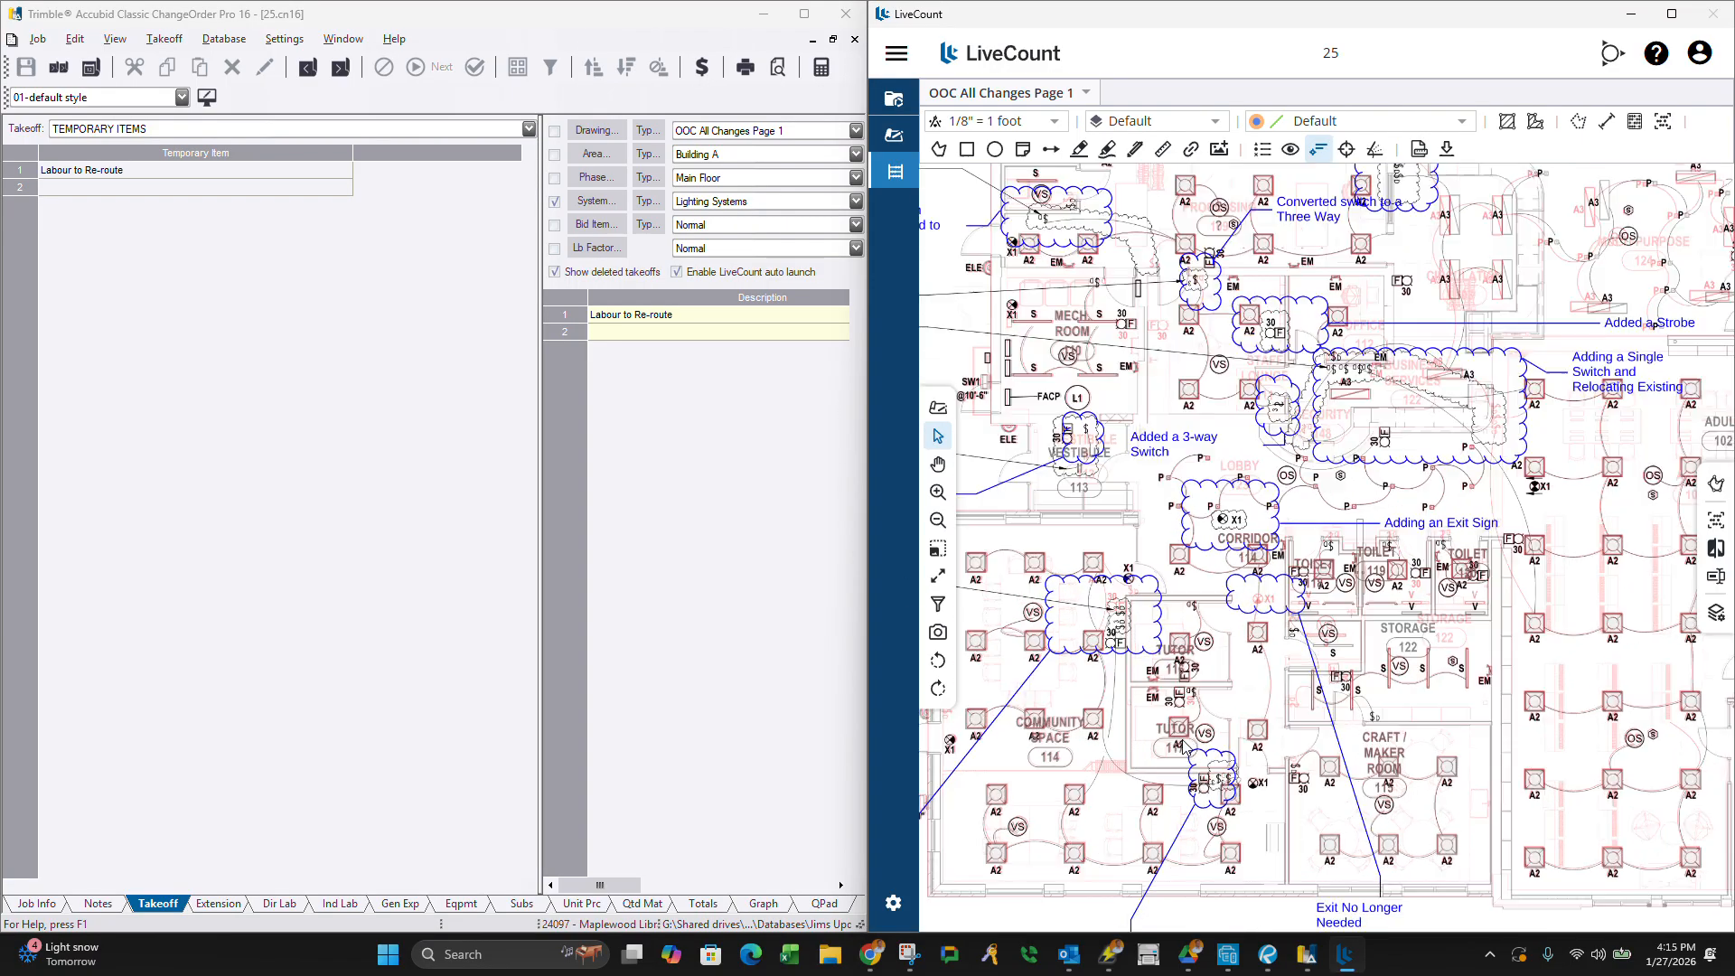
pyautogui.scroll(1, 1185, 748)
pyautogui.scroll(-1, 1236, 490)
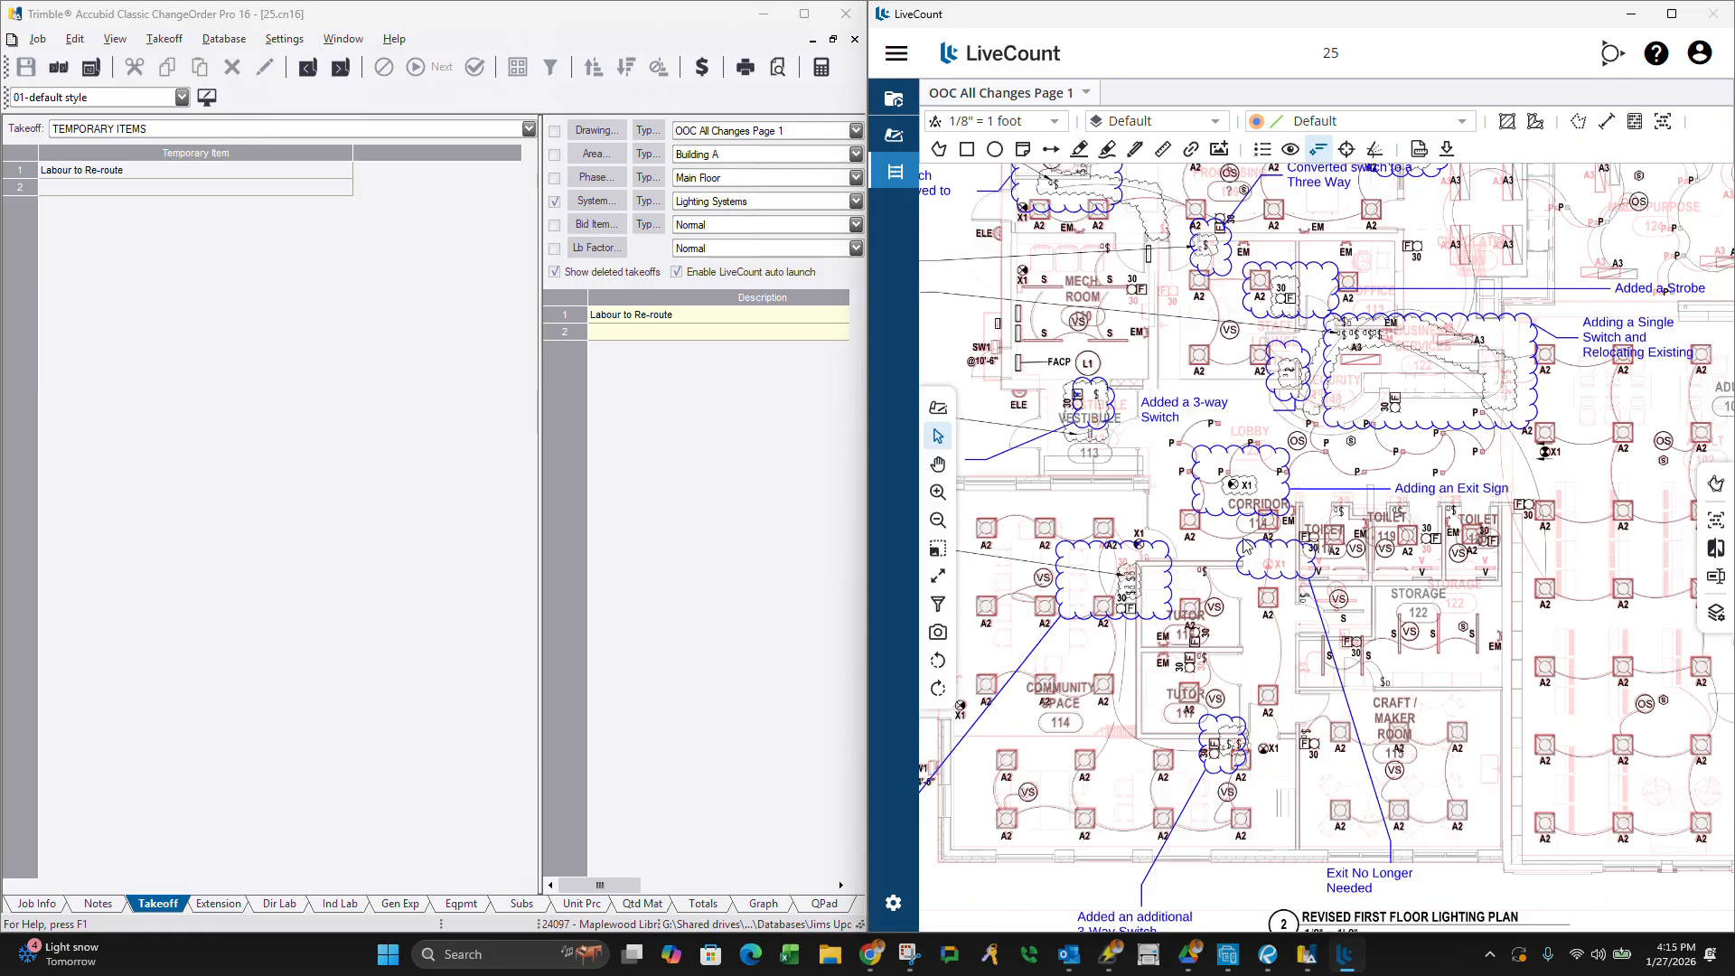
pyautogui.scroll(-1, 1245, 579)
pyautogui.scroll(1, 1179, 746)
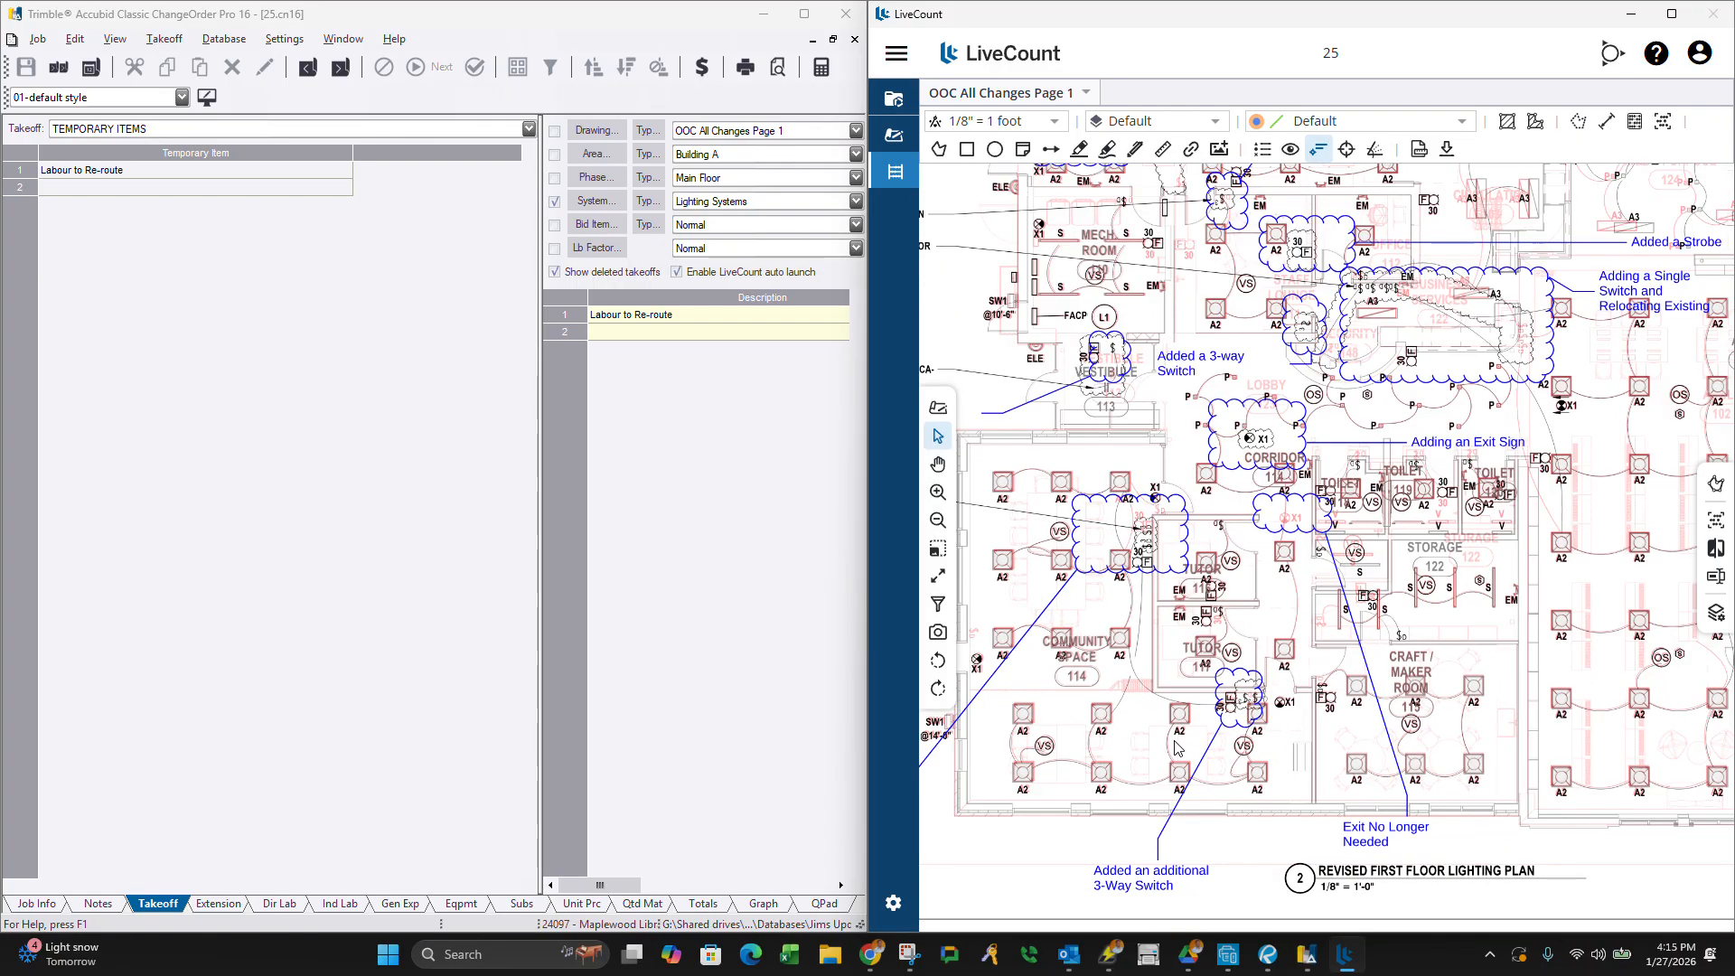
# Examine the whole lighting plan and the clouded switch changes around the circulation desk.
pyautogui.scroll(-3, 1123, 806)
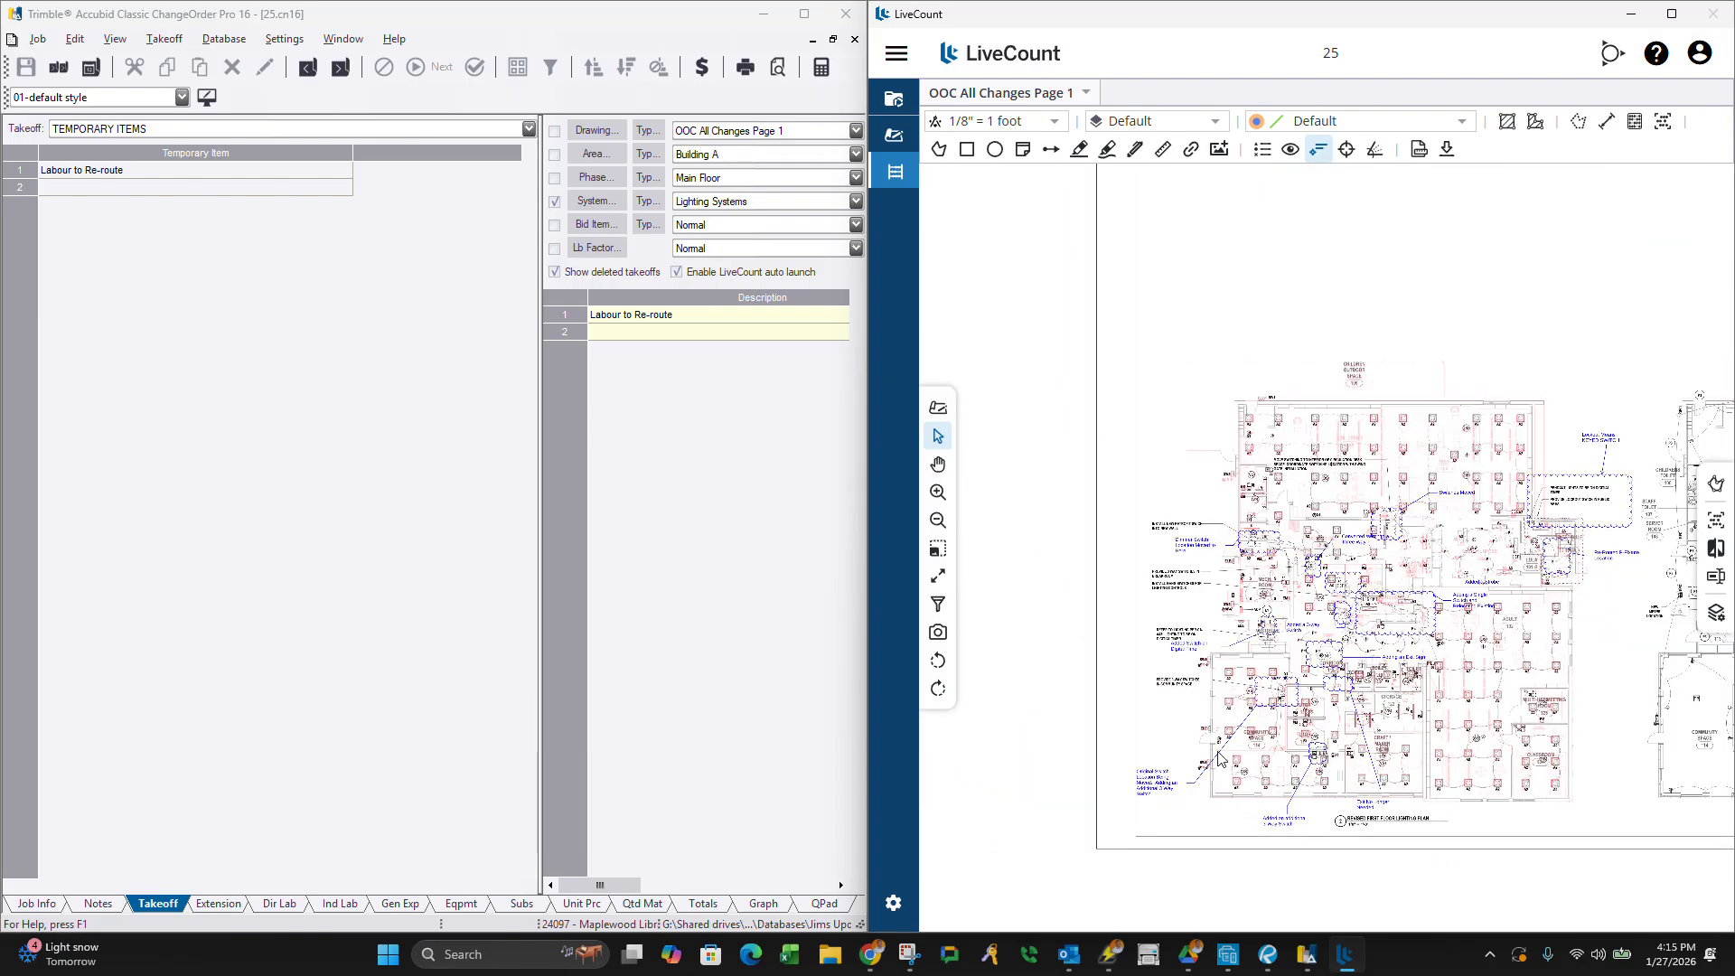
pyautogui.scroll(2, 1238, 774)
pyautogui.scroll(-2, 1238, 775)
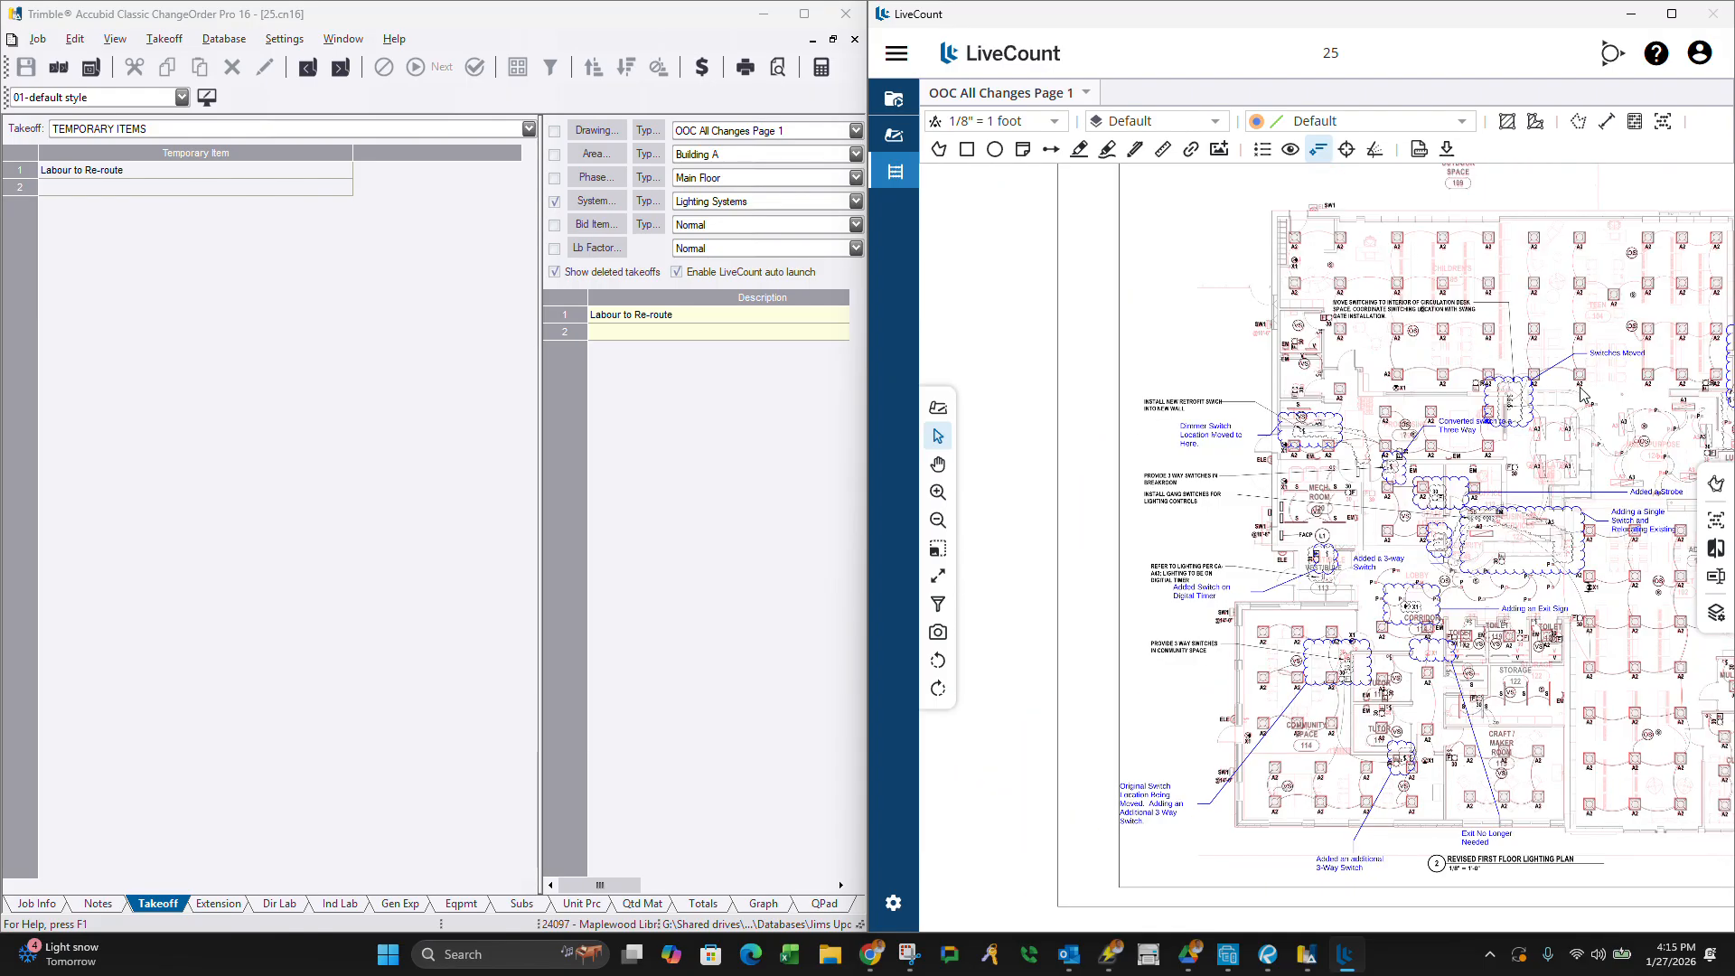
pyautogui.scroll(2, 1615, 314)
pyautogui.scroll(2, 1474, 579)
pyautogui.scroll(-2, 1451, 572)
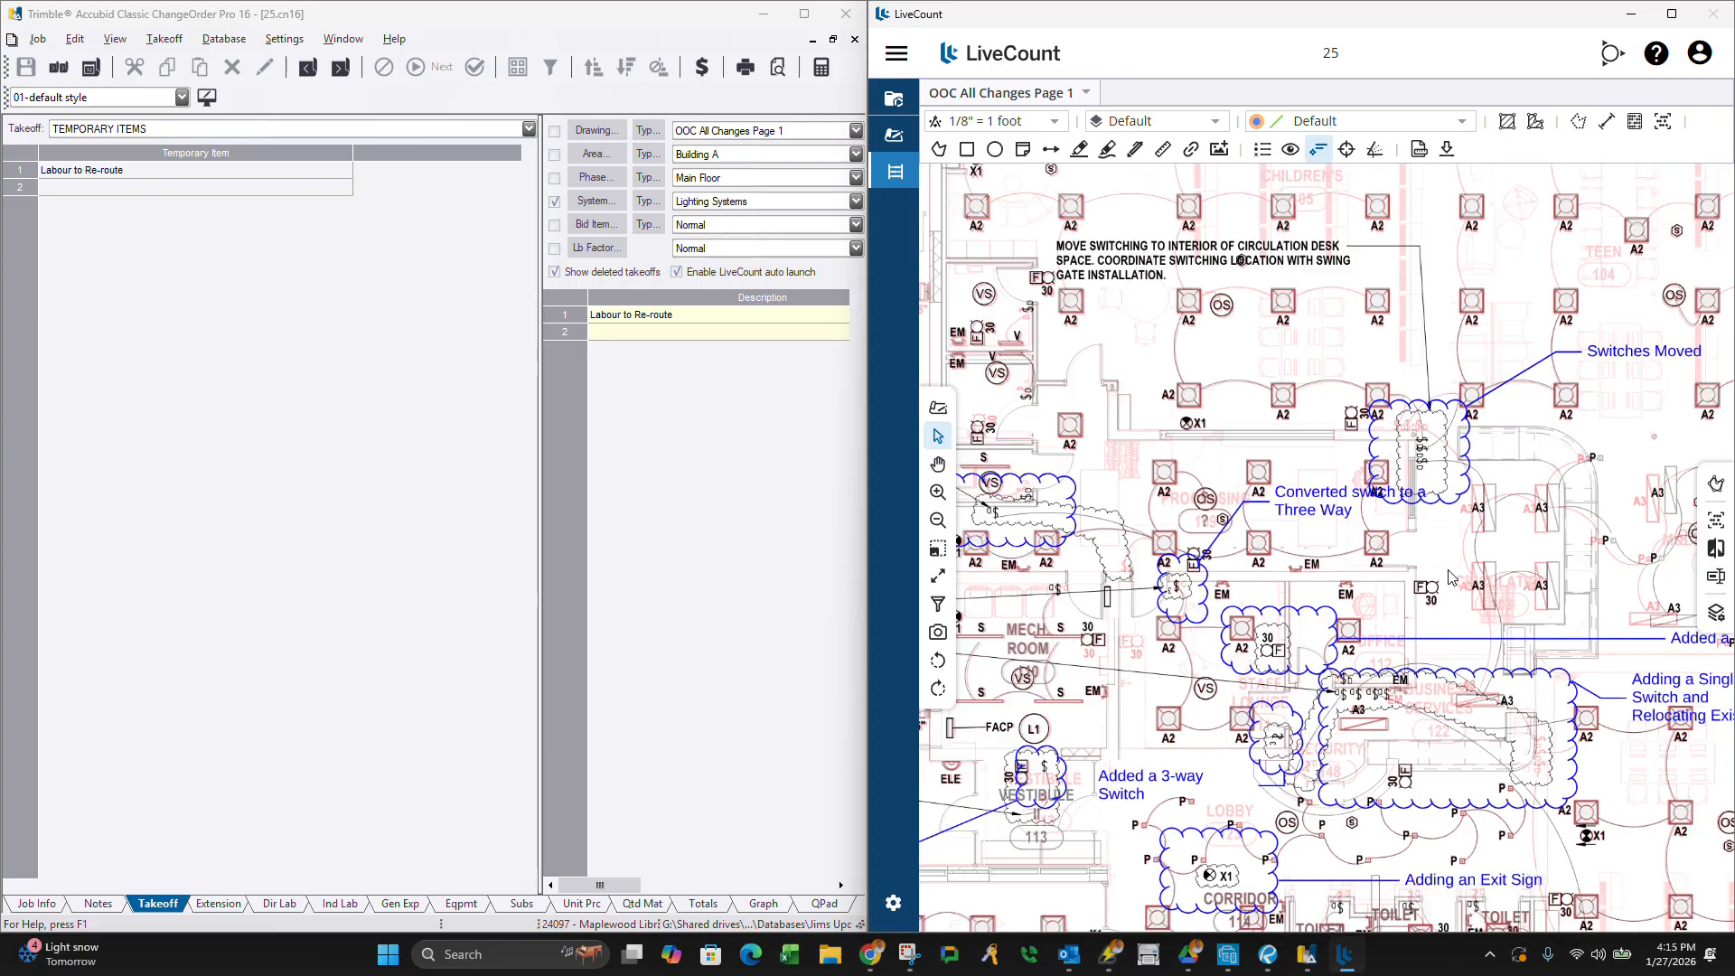
pyautogui.scroll(-3, 1378, 492)
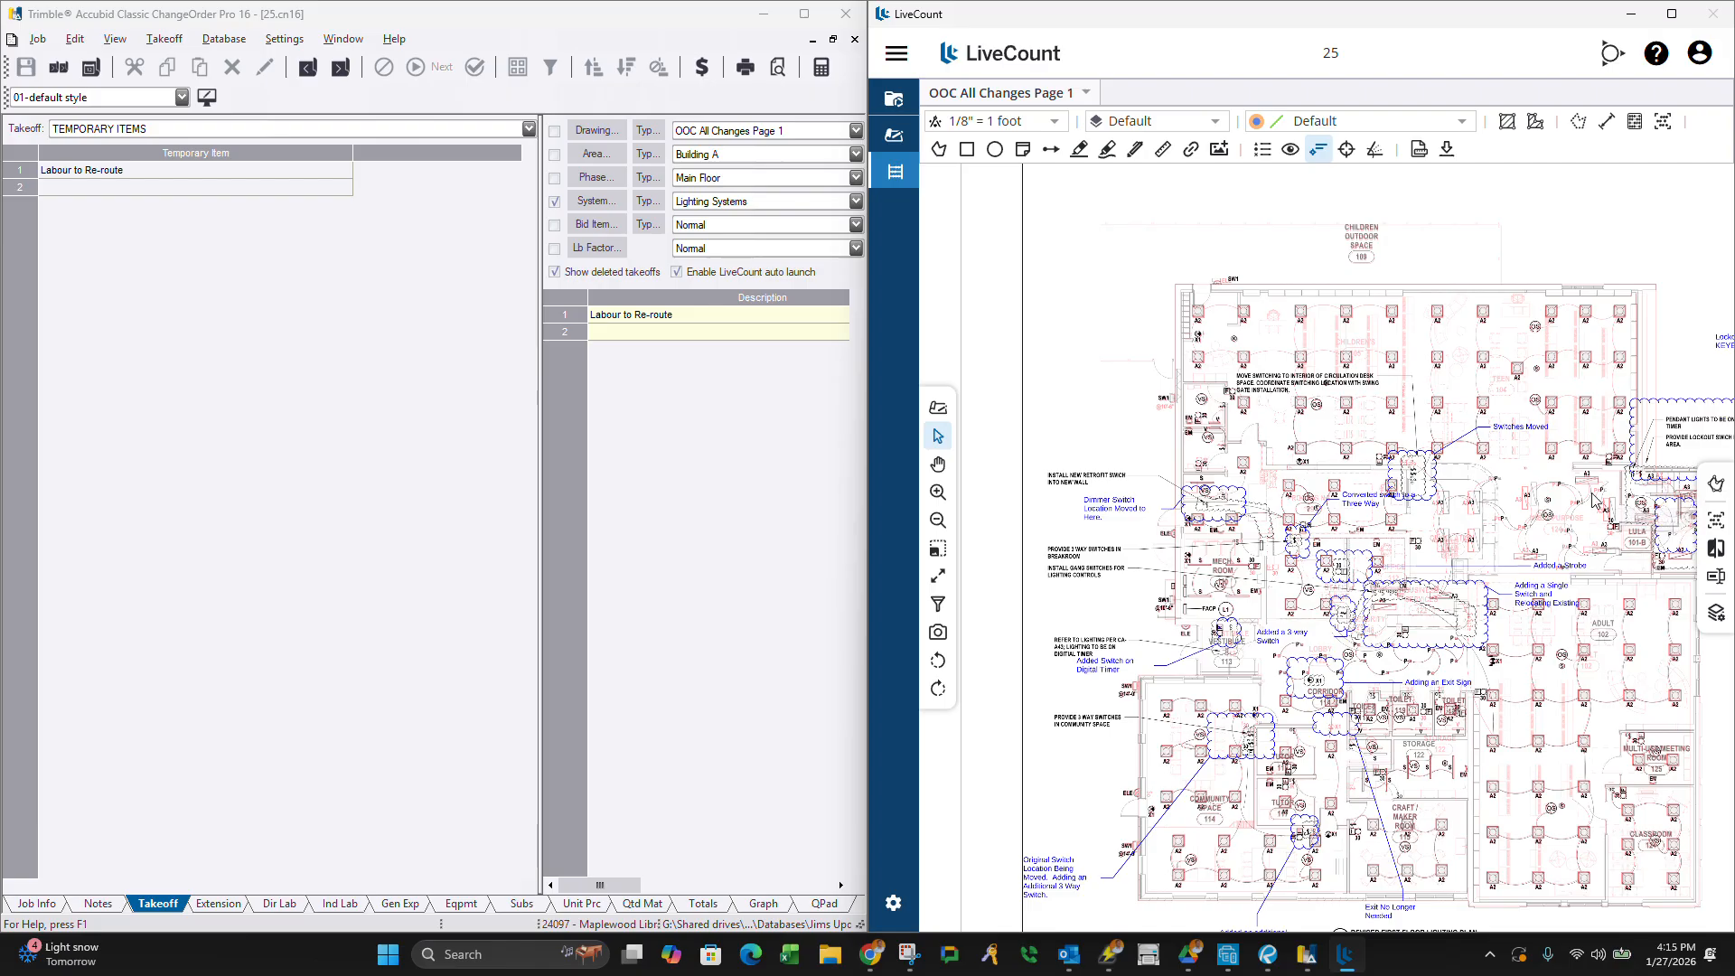
pyautogui.scroll(4, 1507, 660)
pyautogui.scroll(-9, 1185, 637)
pyautogui.scroll(5, 1245, 619)
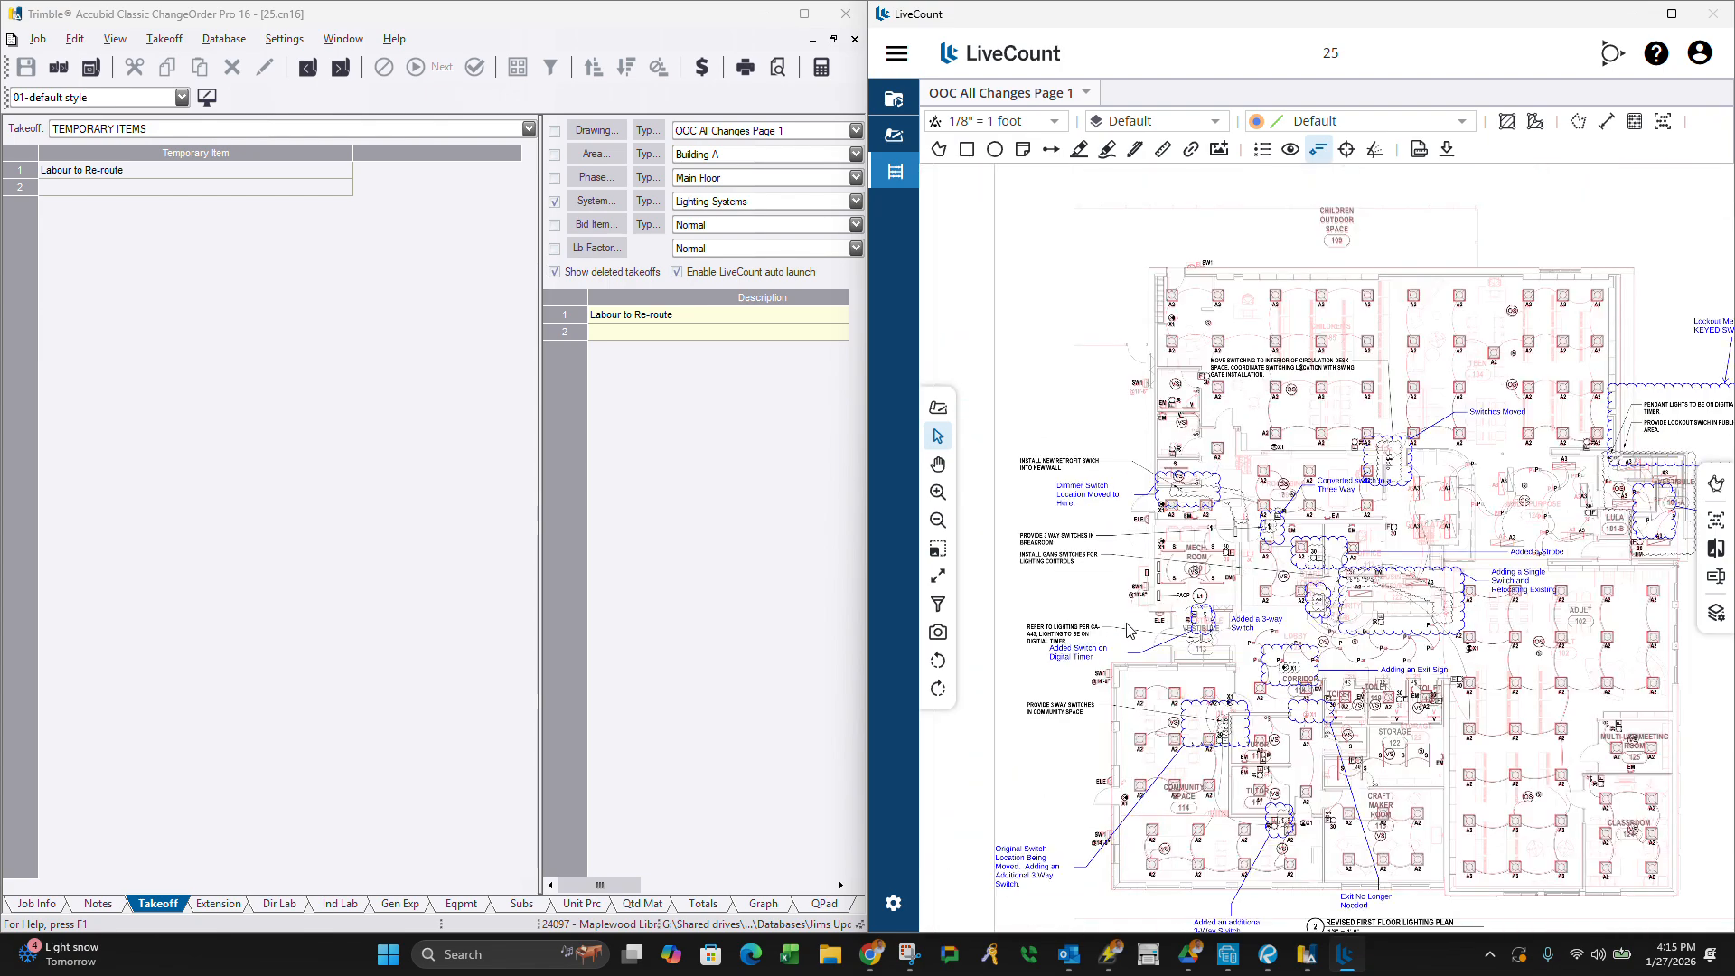
# Compare the clouded changes between the lobby and the LULA area, including the keyed lockout switch and pendant timer notes.
pyautogui.scroll(2, 1358, 874)
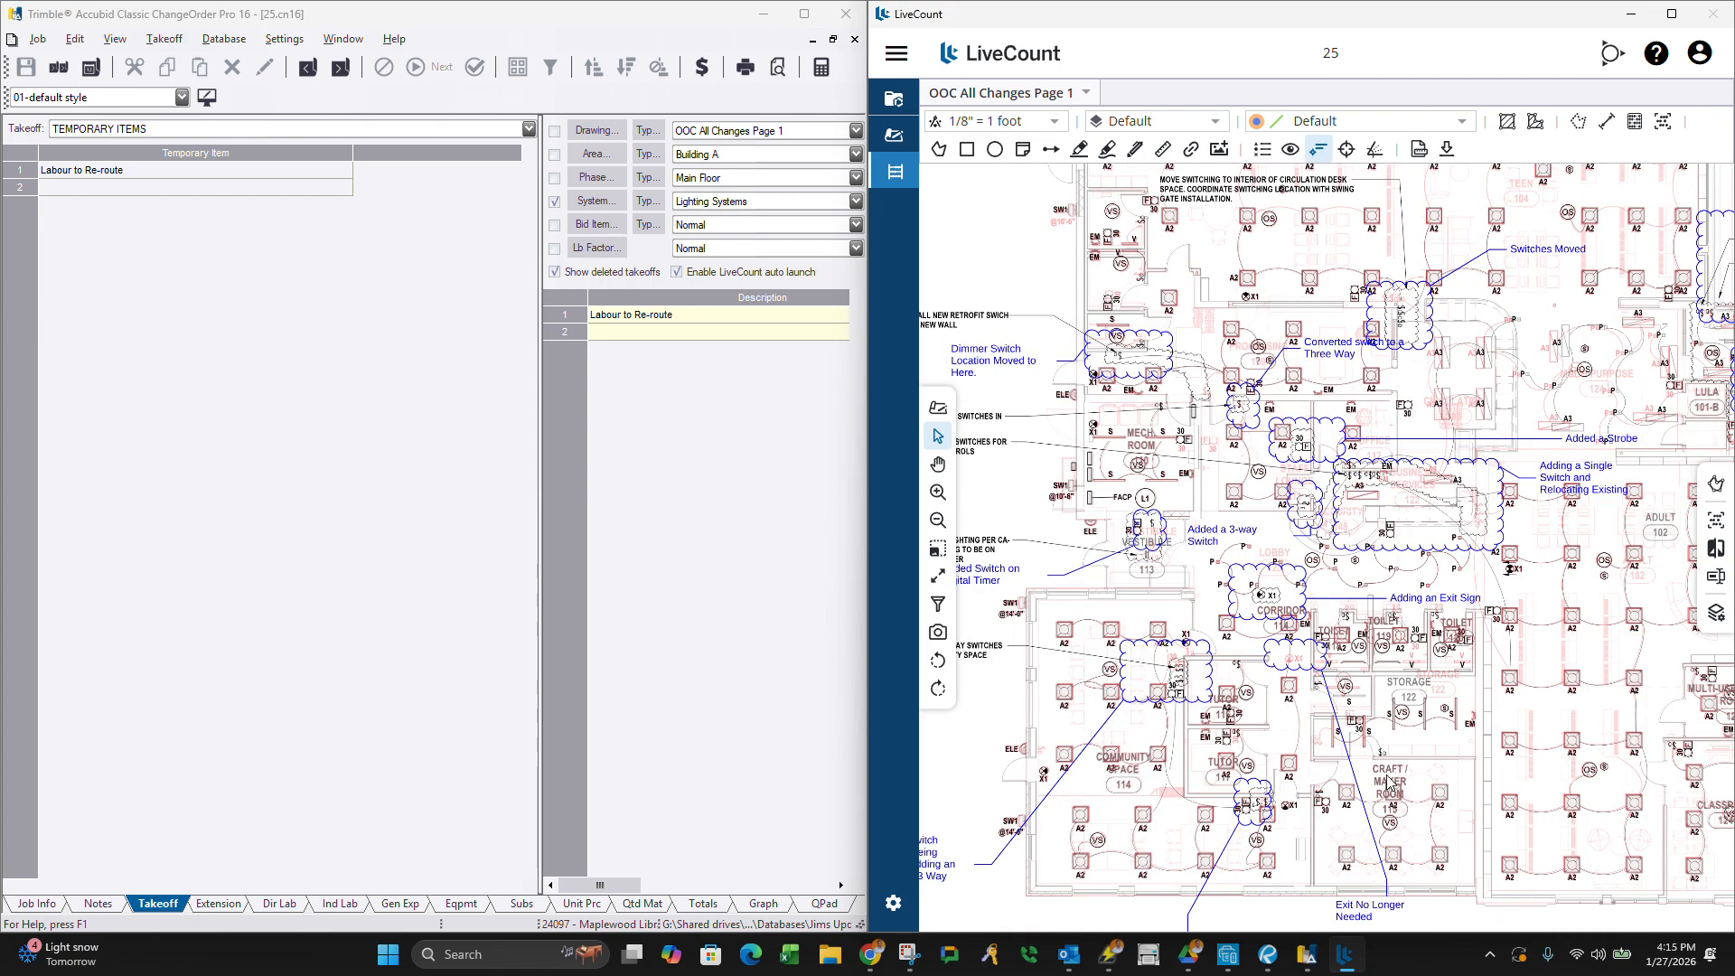
pyautogui.scroll(-6, 1392, 781)
pyautogui.scroll(8, 1679, 494)
pyautogui.scroll(-6, 1678, 494)
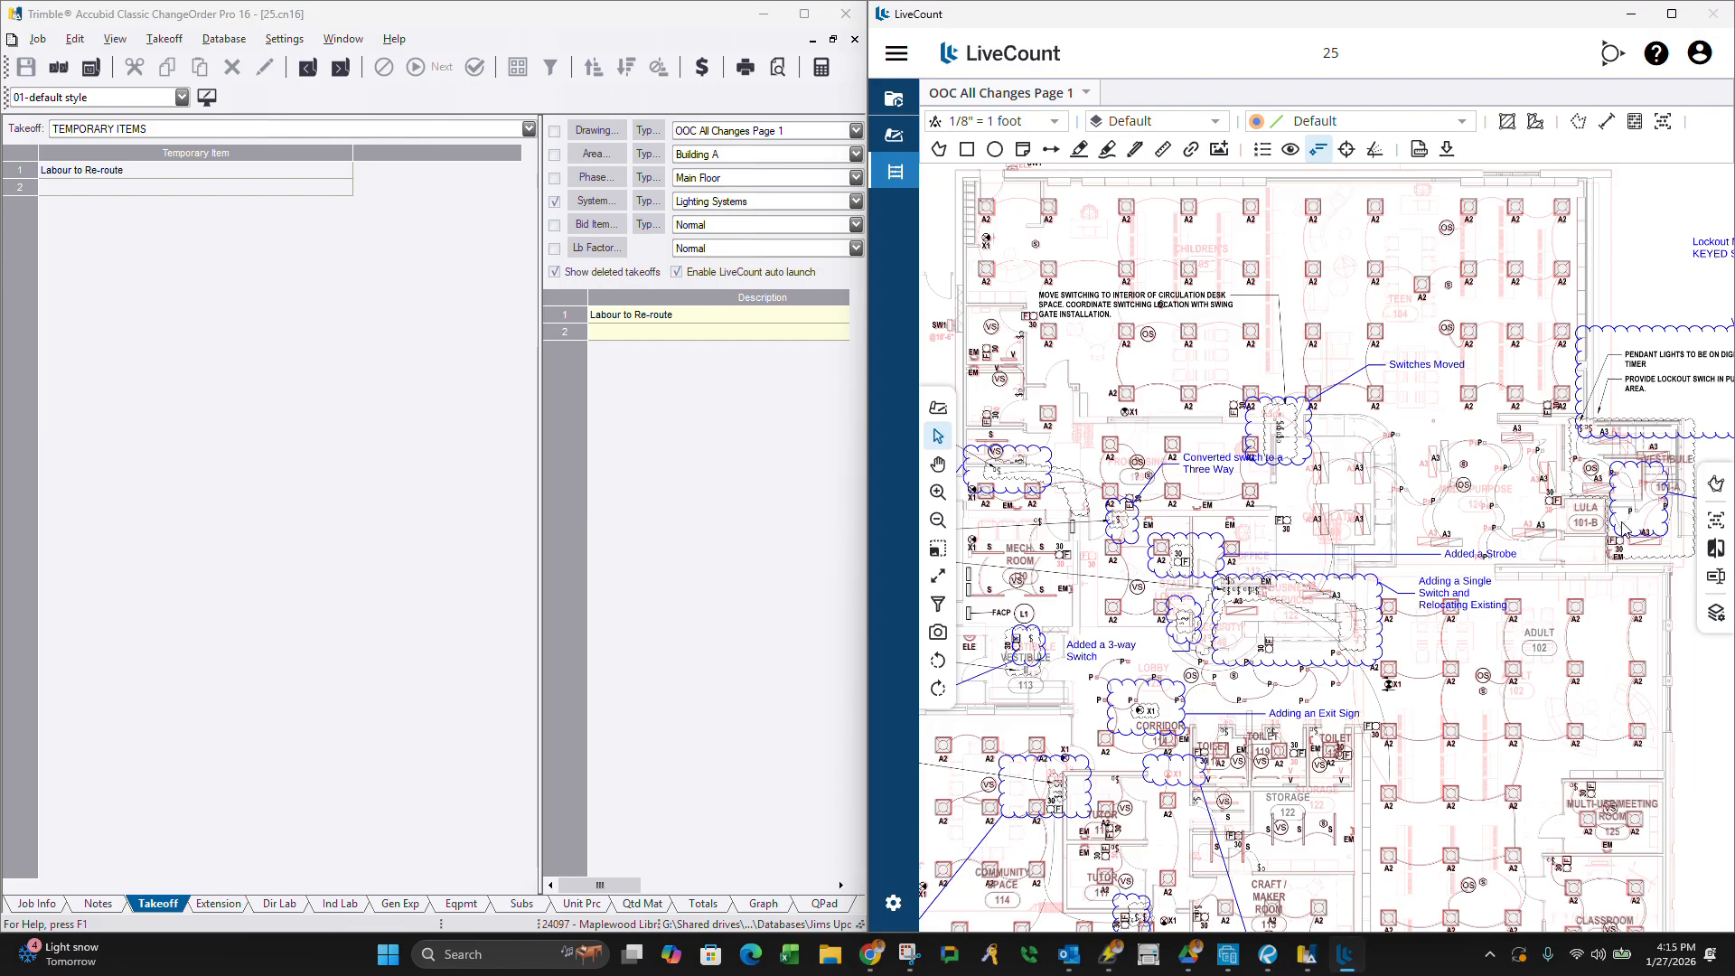
pyautogui.scroll(4, 1644, 508)
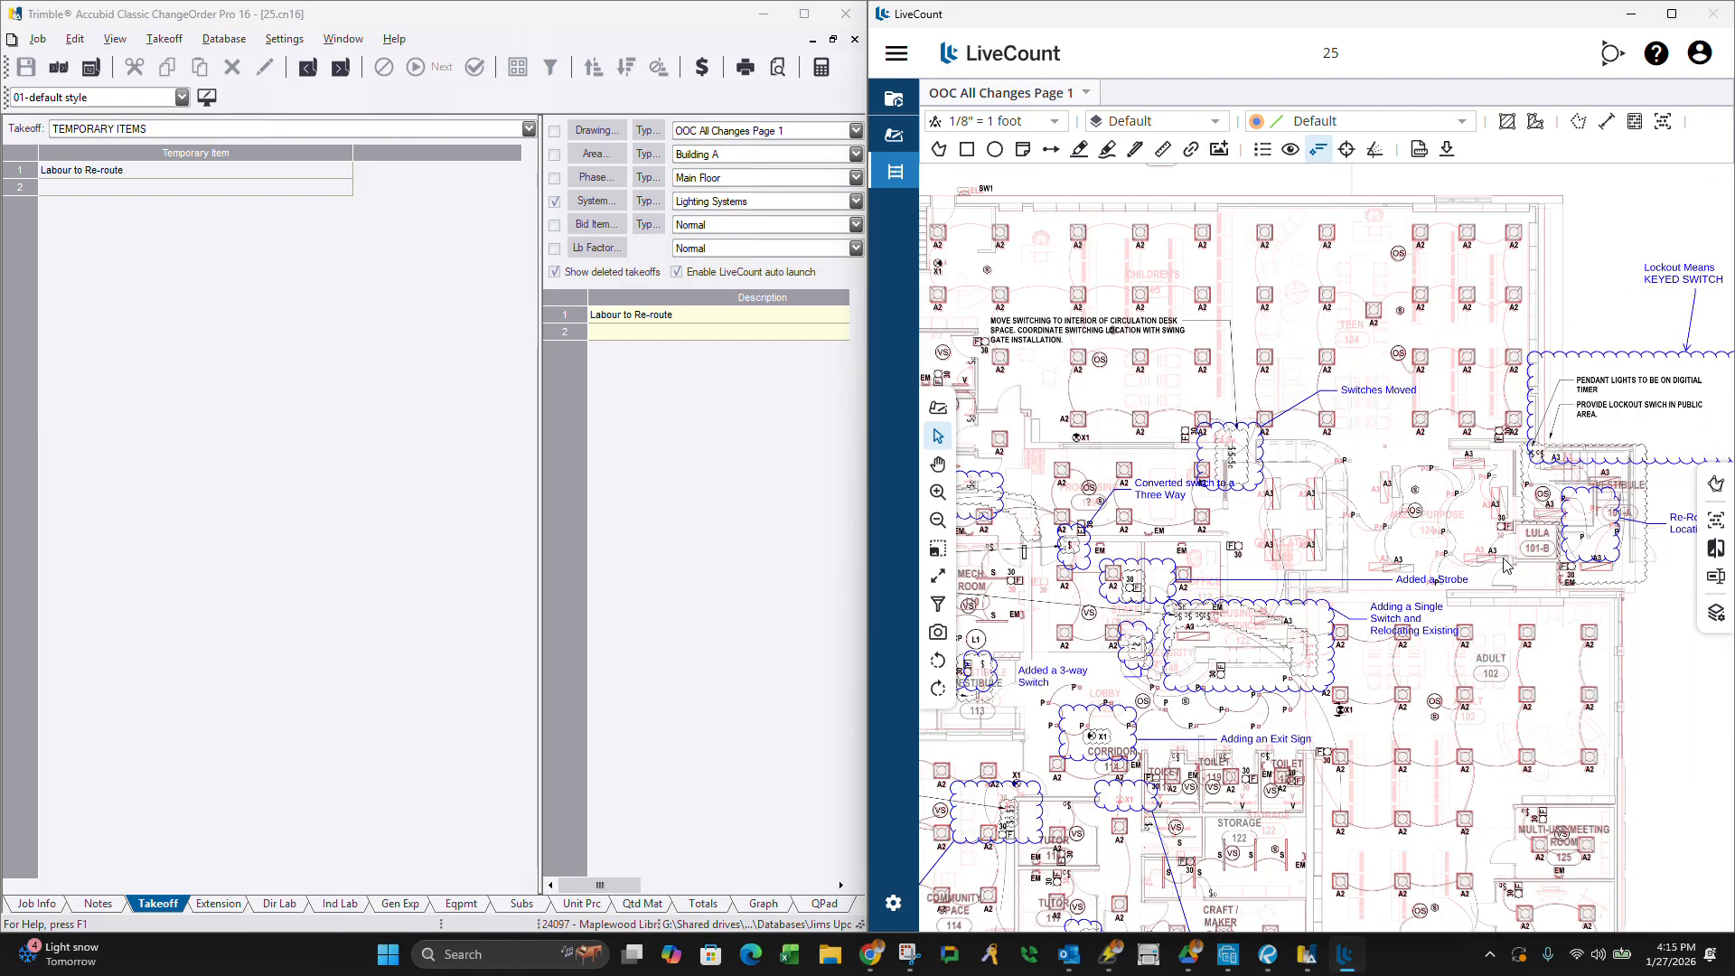
pyautogui.scroll(-2, 1492, 534)
pyautogui.scroll(-3, 1265, 770)
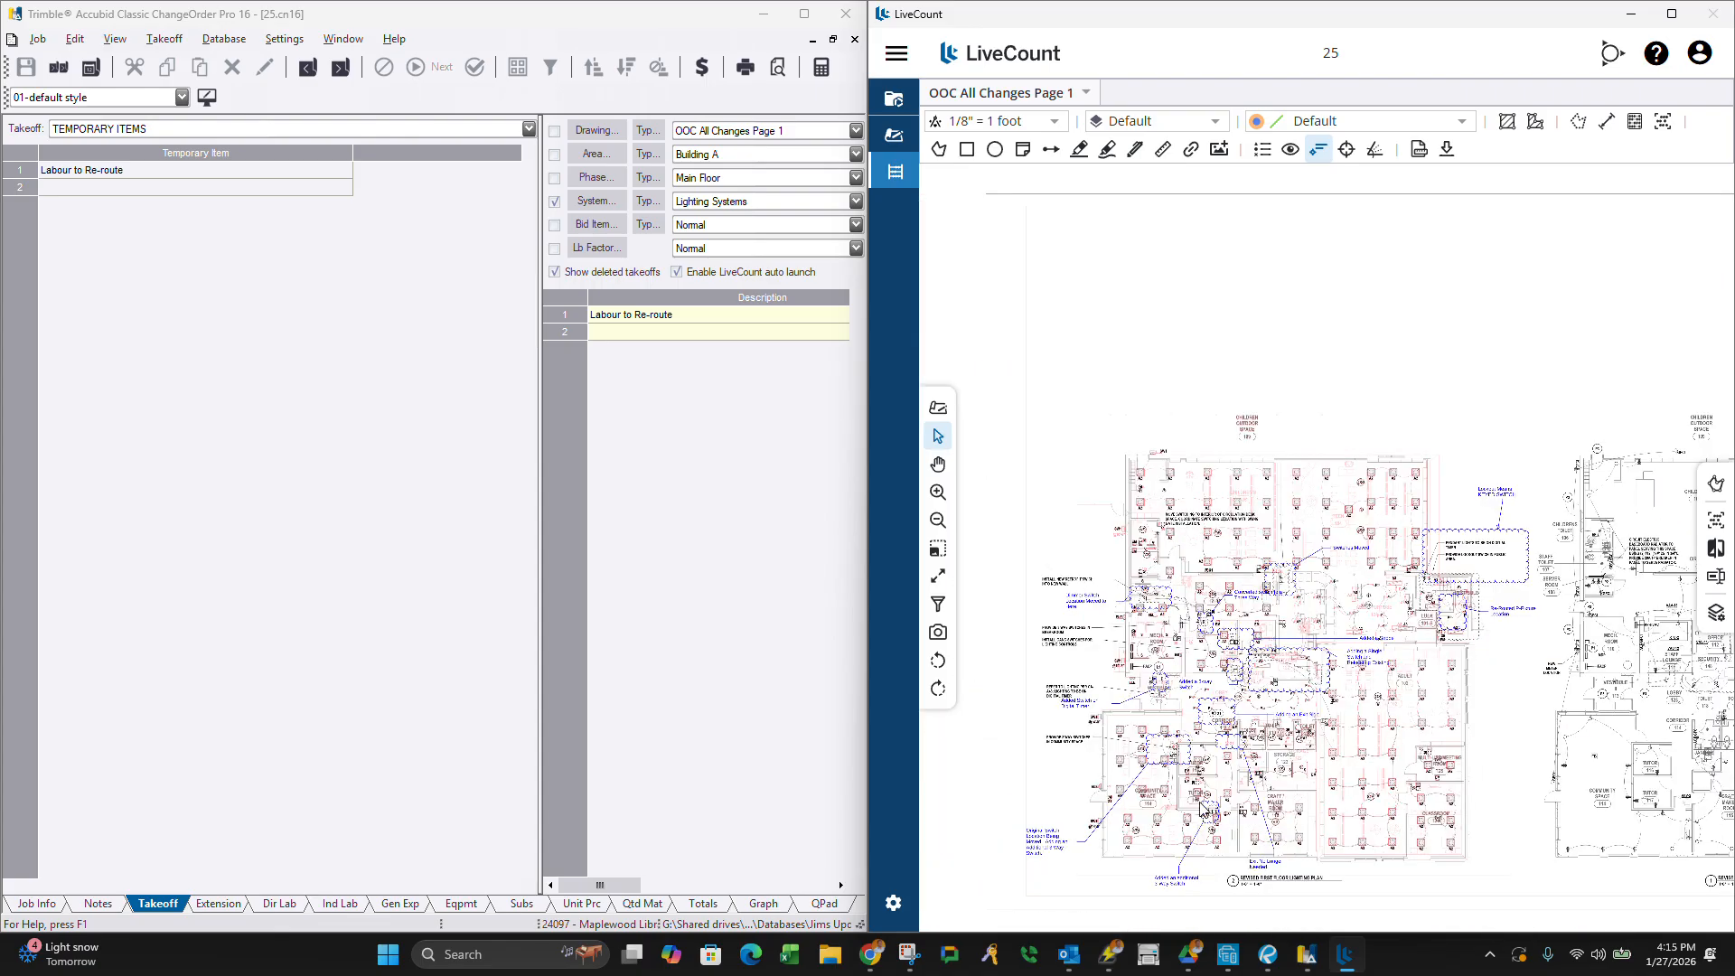
pyautogui.scroll(5, 1139, 861)
pyautogui.scroll(-2, 1158, 812)
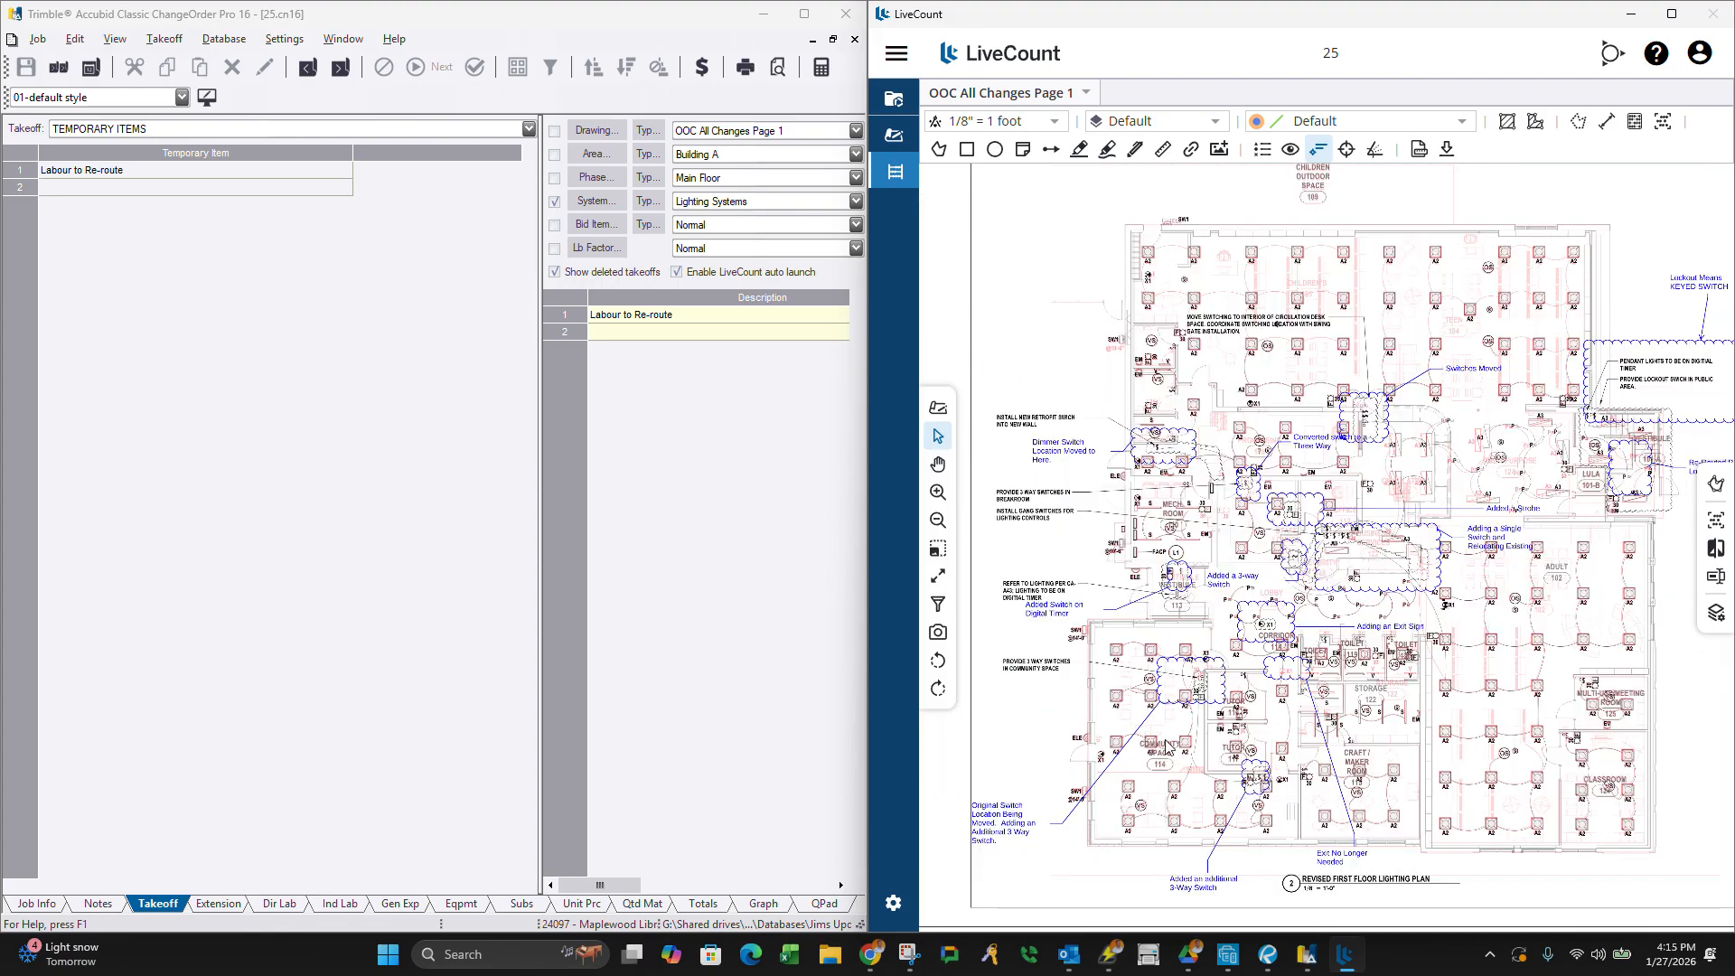
# Examine the exit sign changes in the corridor and the additional three-way switches in the community space.
pyautogui.scroll(3, 1375, 694)
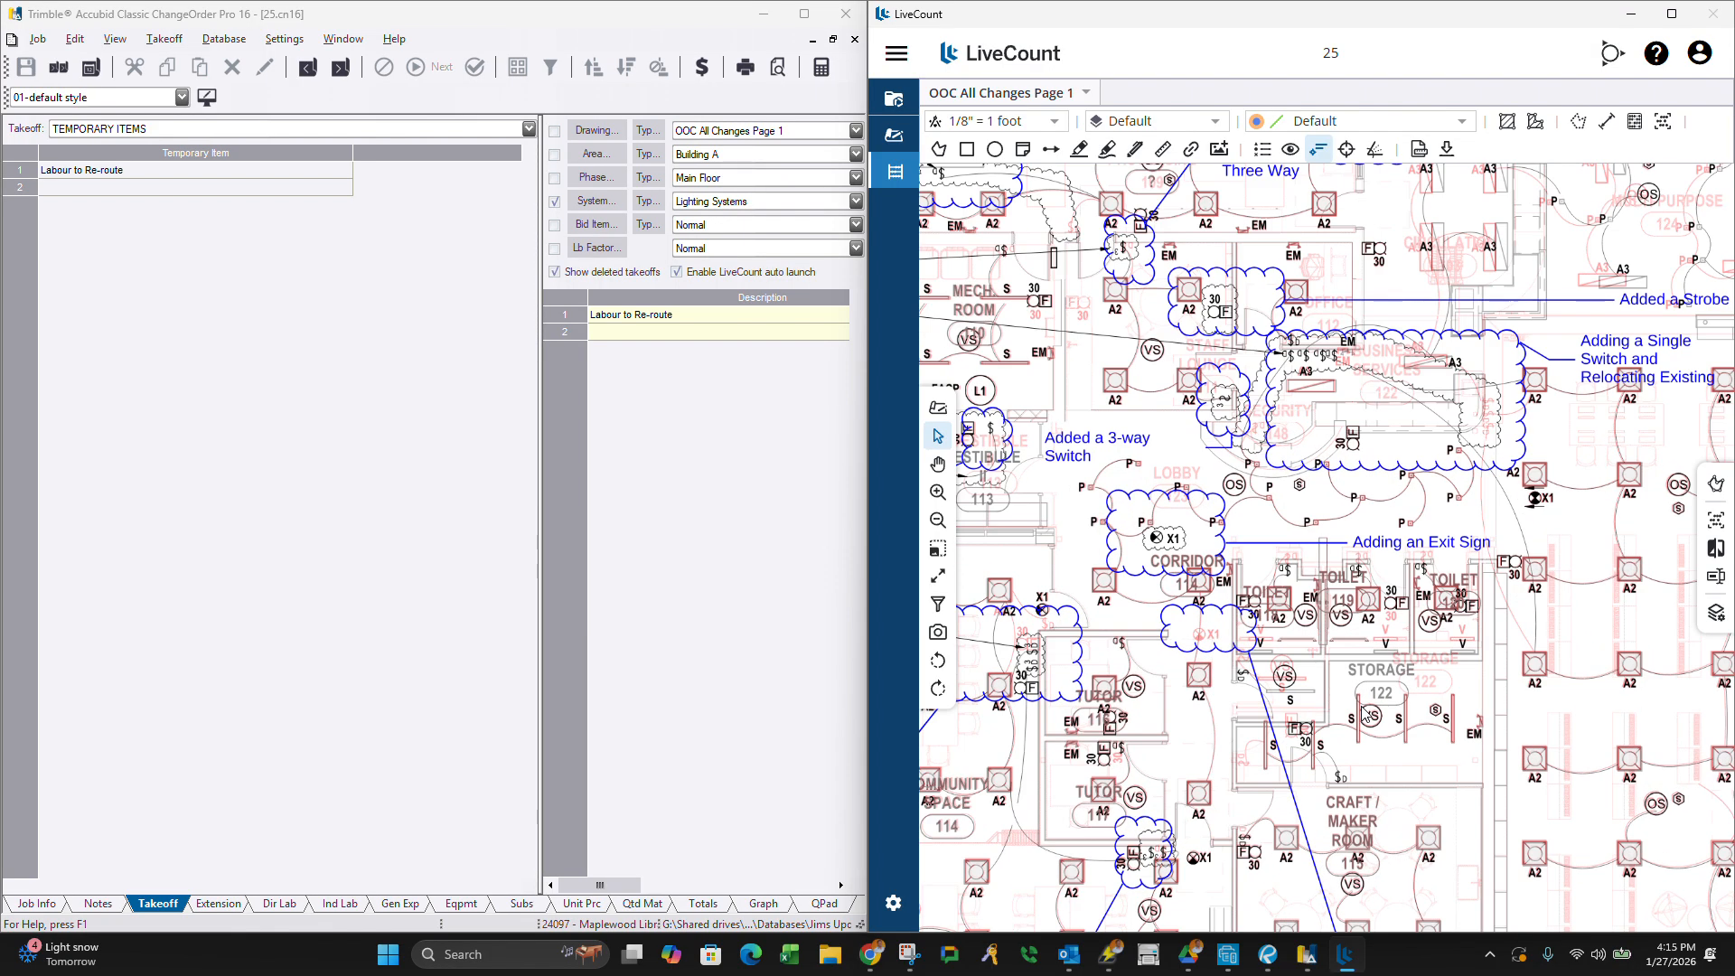
pyautogui.scroll(-3, 1368, 722)
pyautogui.scroll(3, 1250, 929)
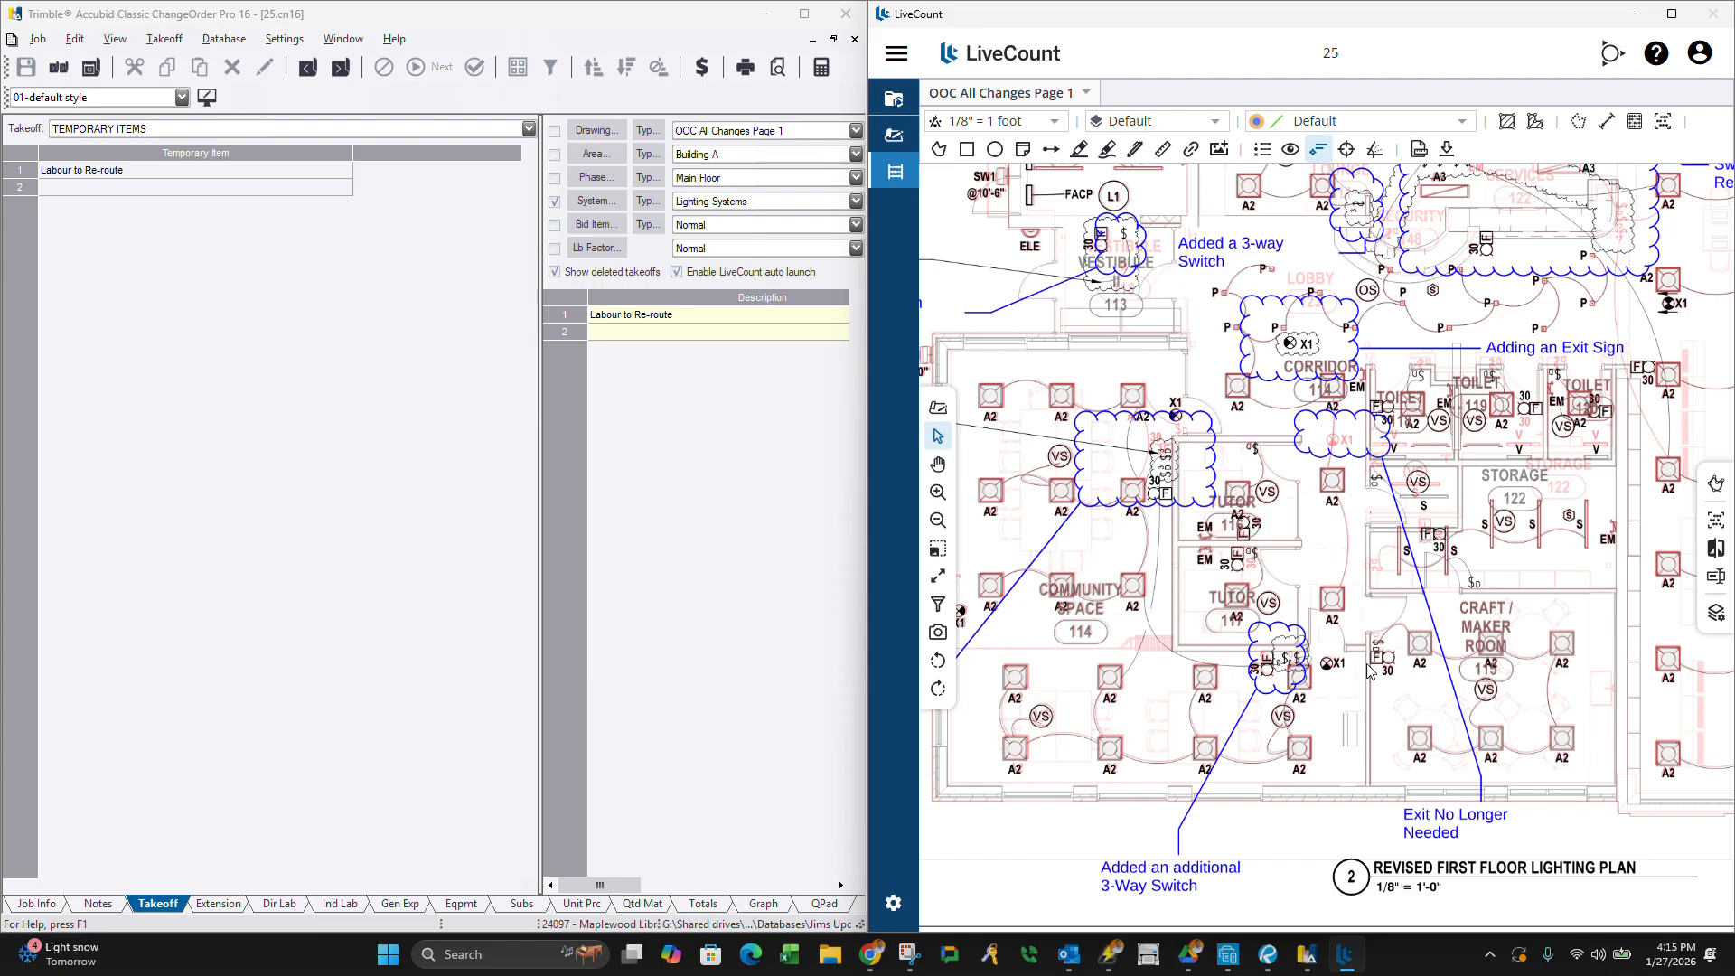
pyautogui.scroll(-3, 1244, 691)
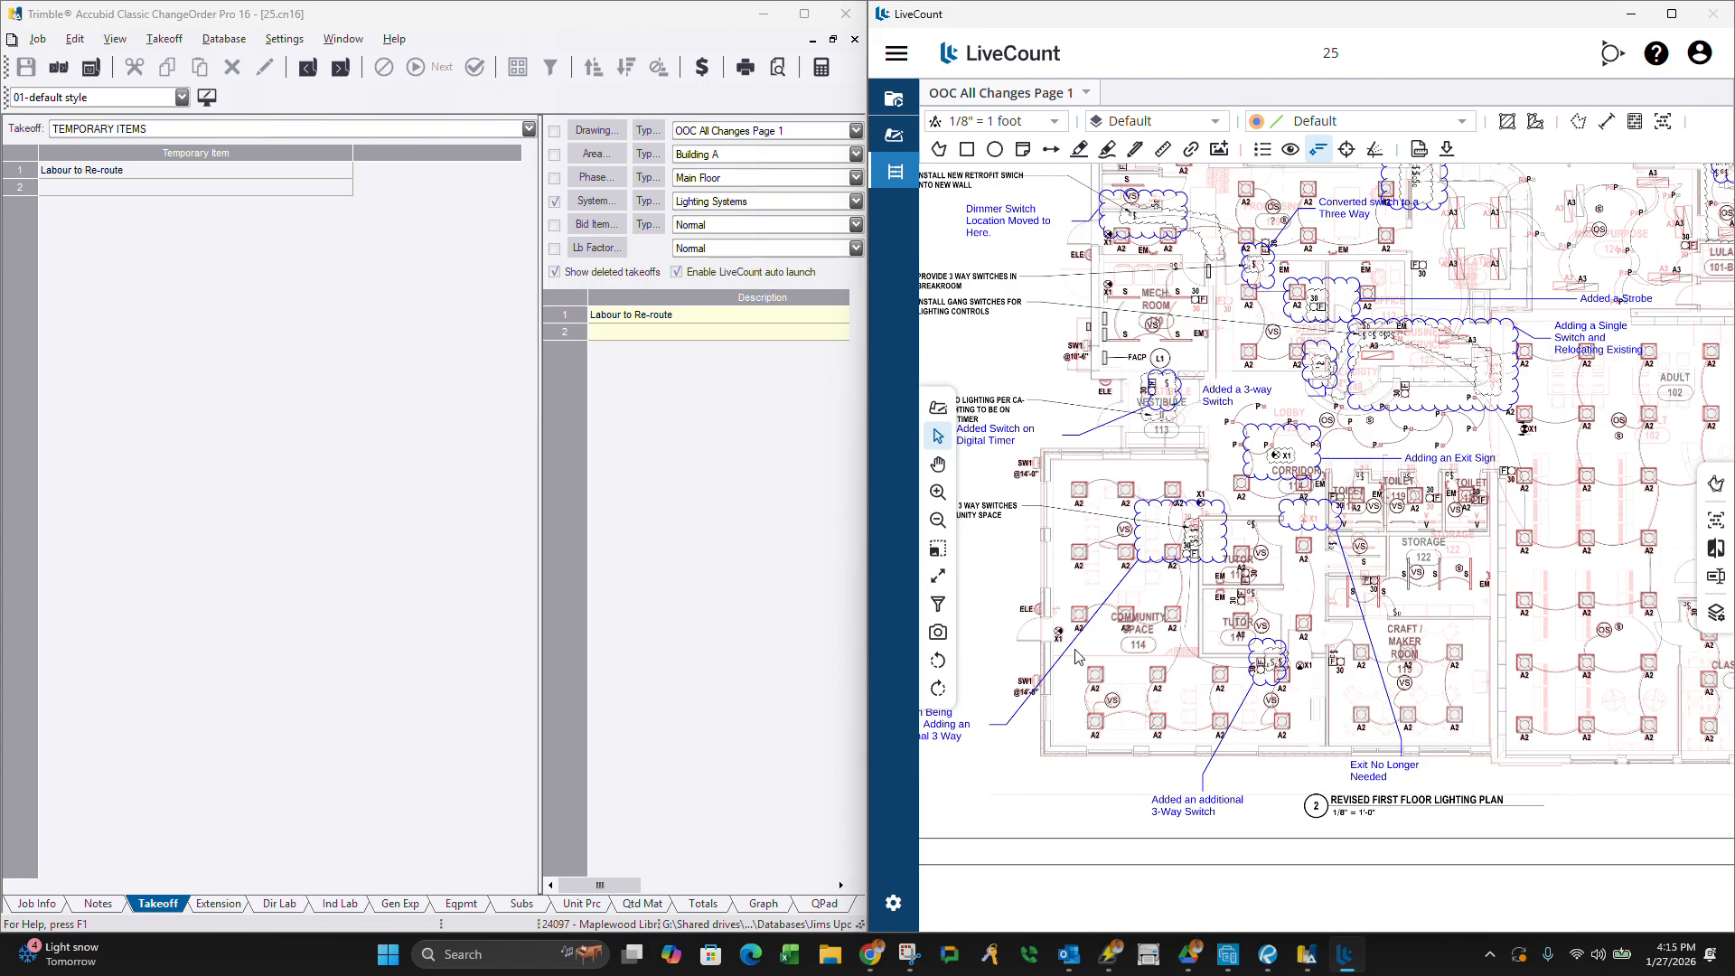
pyautogui.scroll(-2, 1079, 669)
pyautogui.scroll(1, 1077, 698)
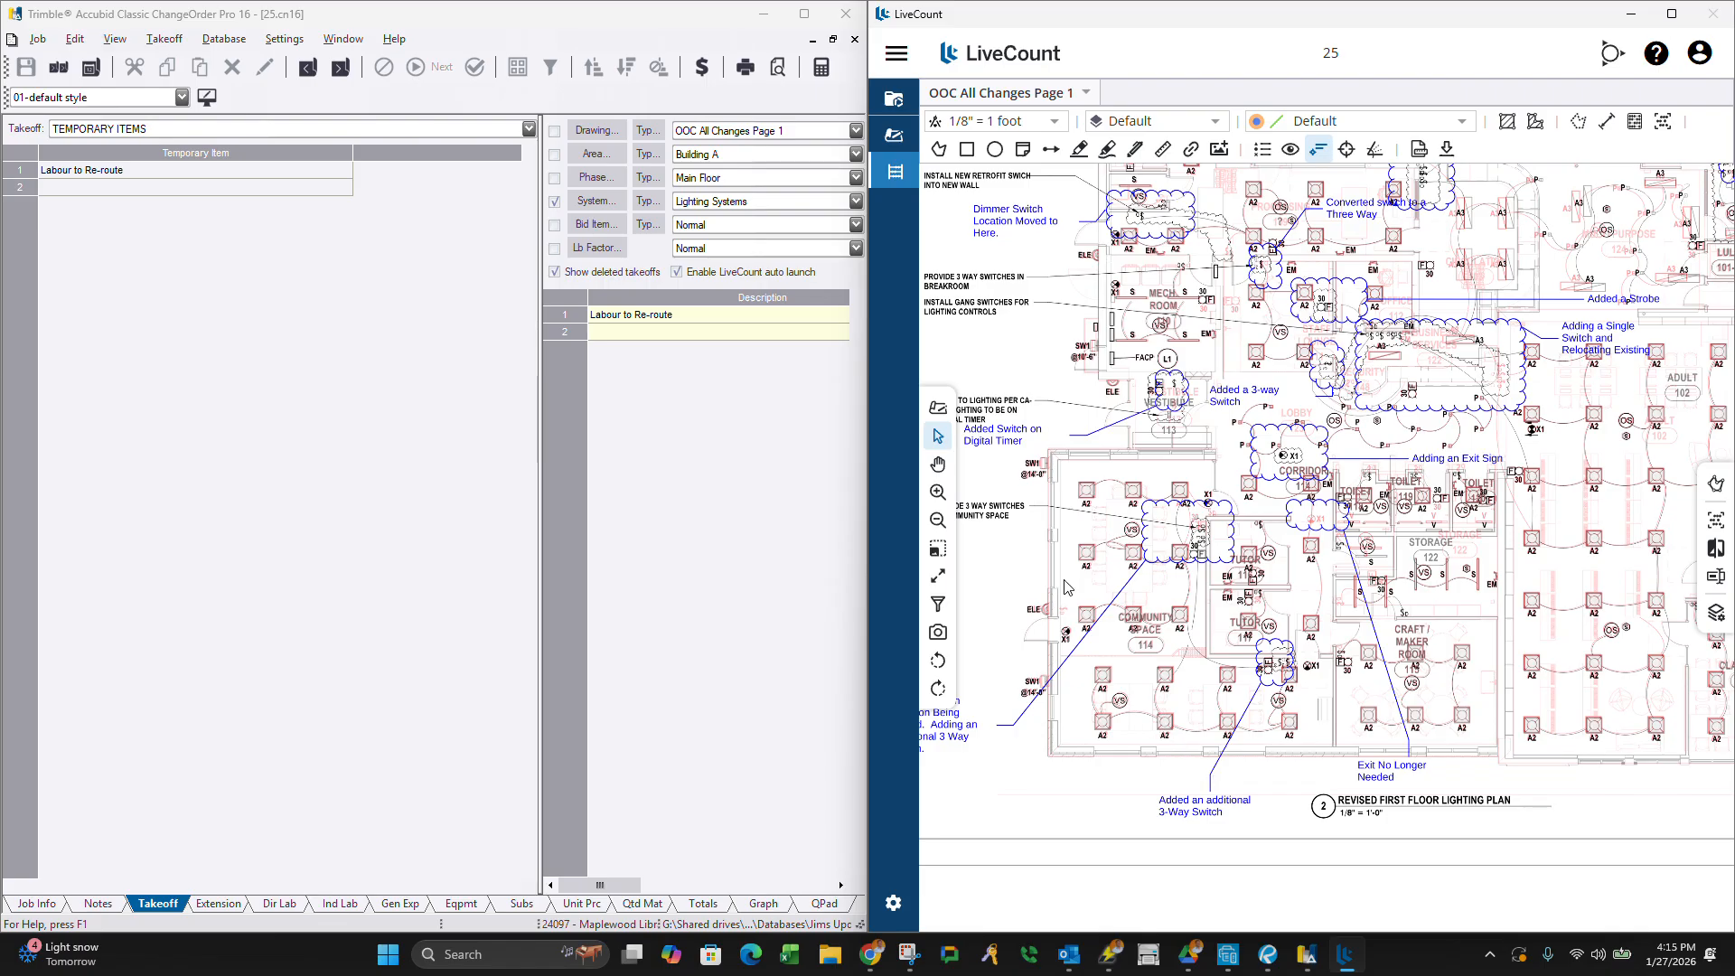
# Examine the relocated dimmer switch and its clouded wiring route above the mechanical room.
pyautogui.scroll(-1, 1063, 609)
pyautogui.scroll(2, 1047, 342)
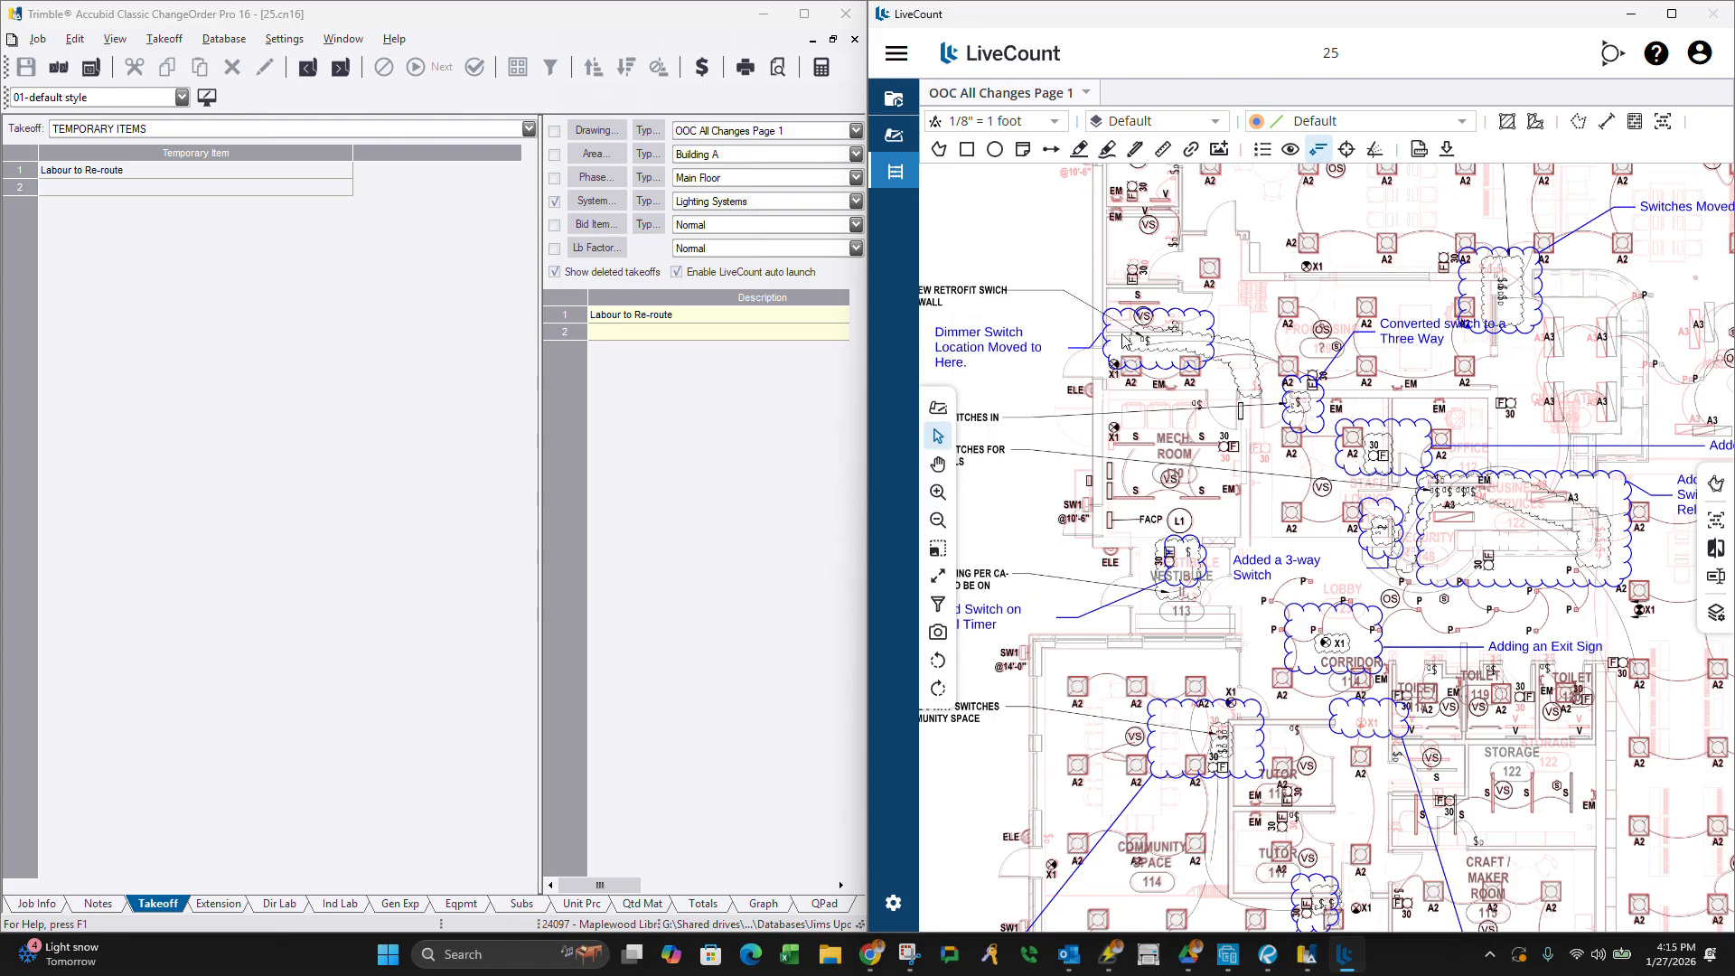
pyautogui.scroll(-2, 1334, 421)
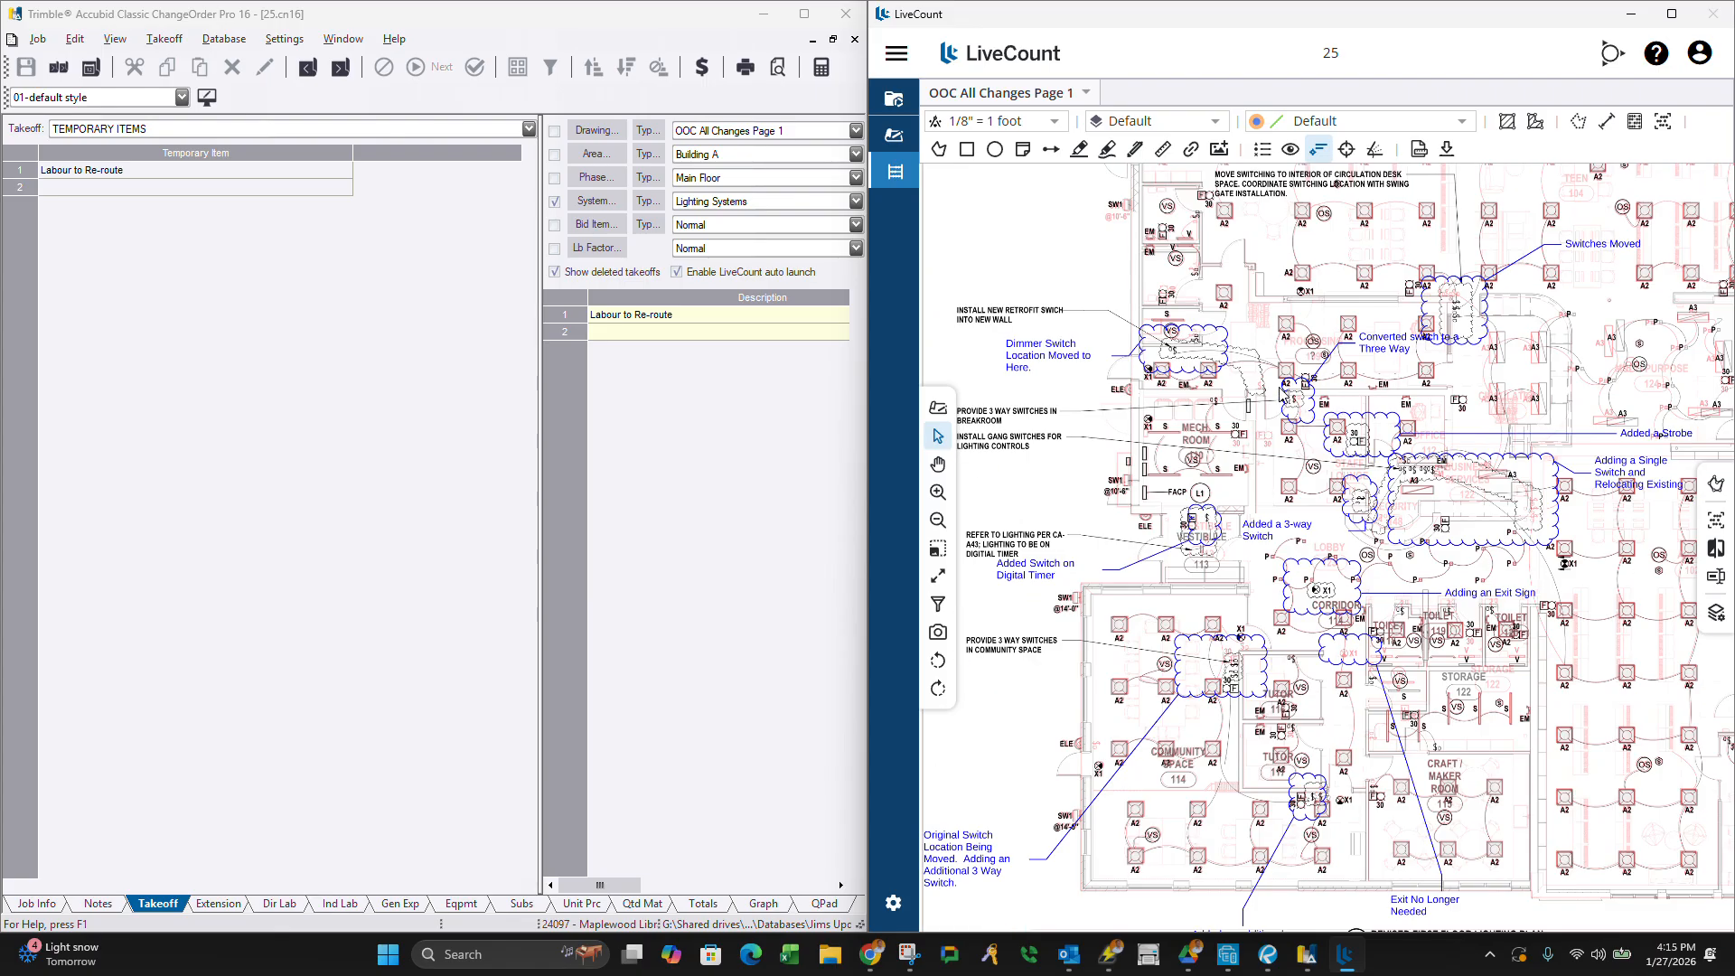
pyautogui.scroll(2, 1237, 392)
pyautogui.scroll(2, 1236, 392)
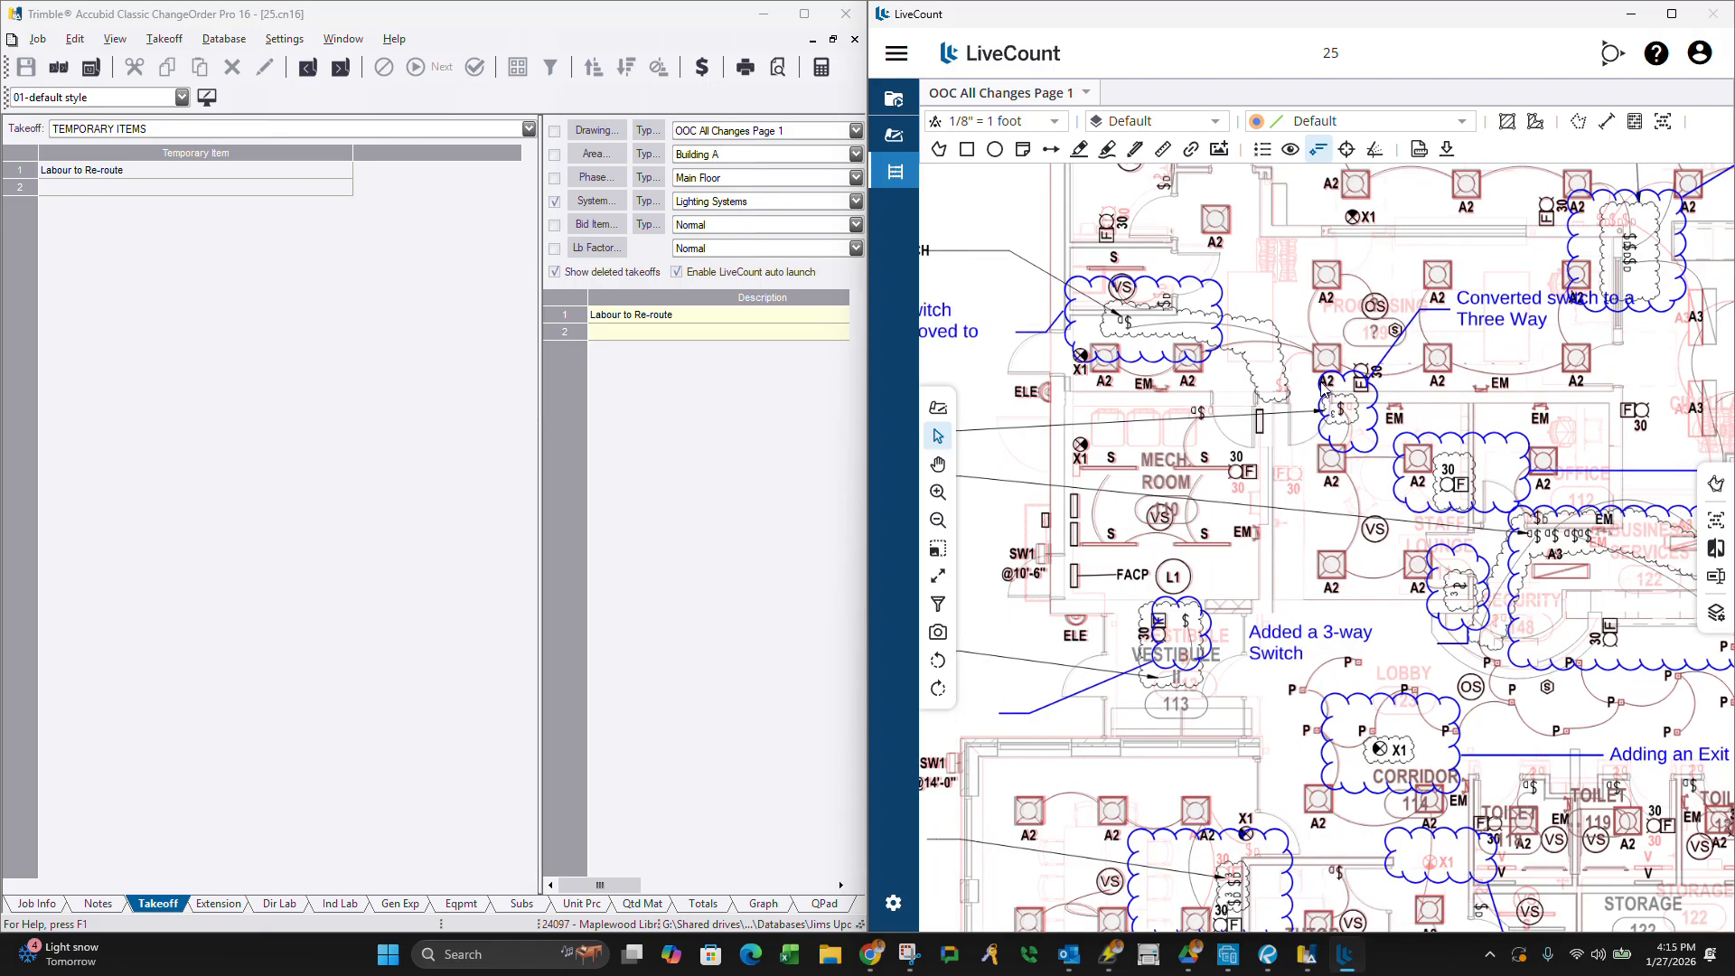
pyautogui.scroll(2, 1141, 335)
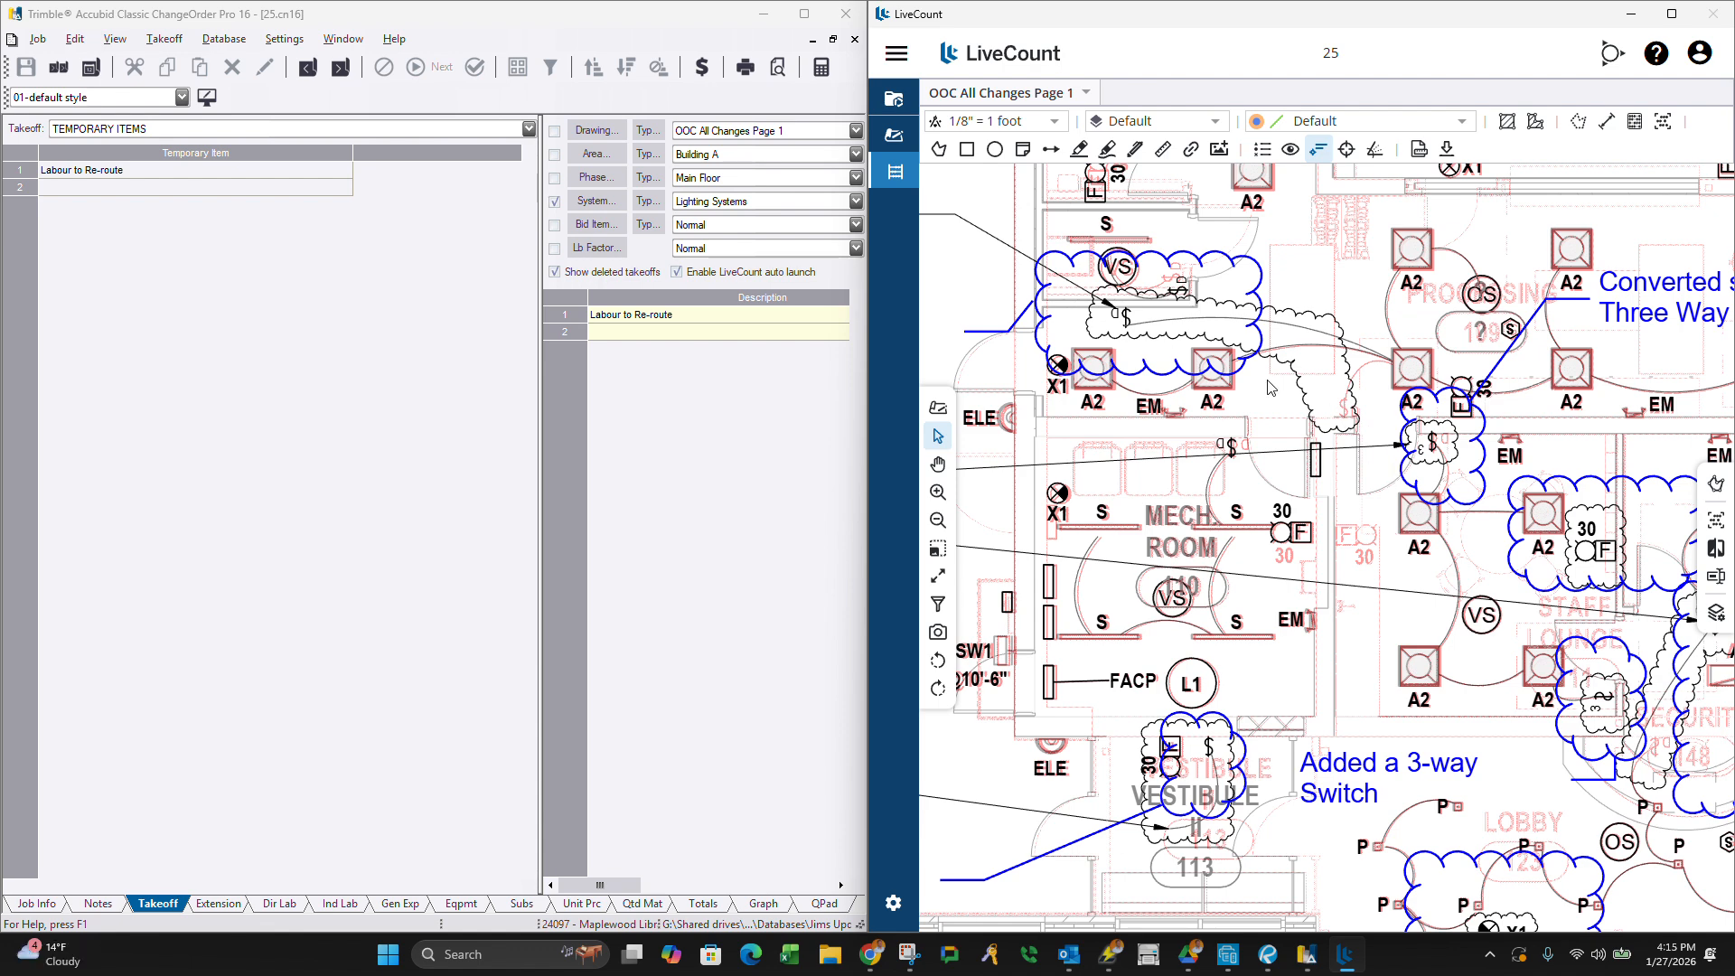
# Switch the takeoff in ChangeOrder Pro to common assemblies and open the 15A & 20A flush switches for EMT in metal stud.
pyautogui.click(671, 469)
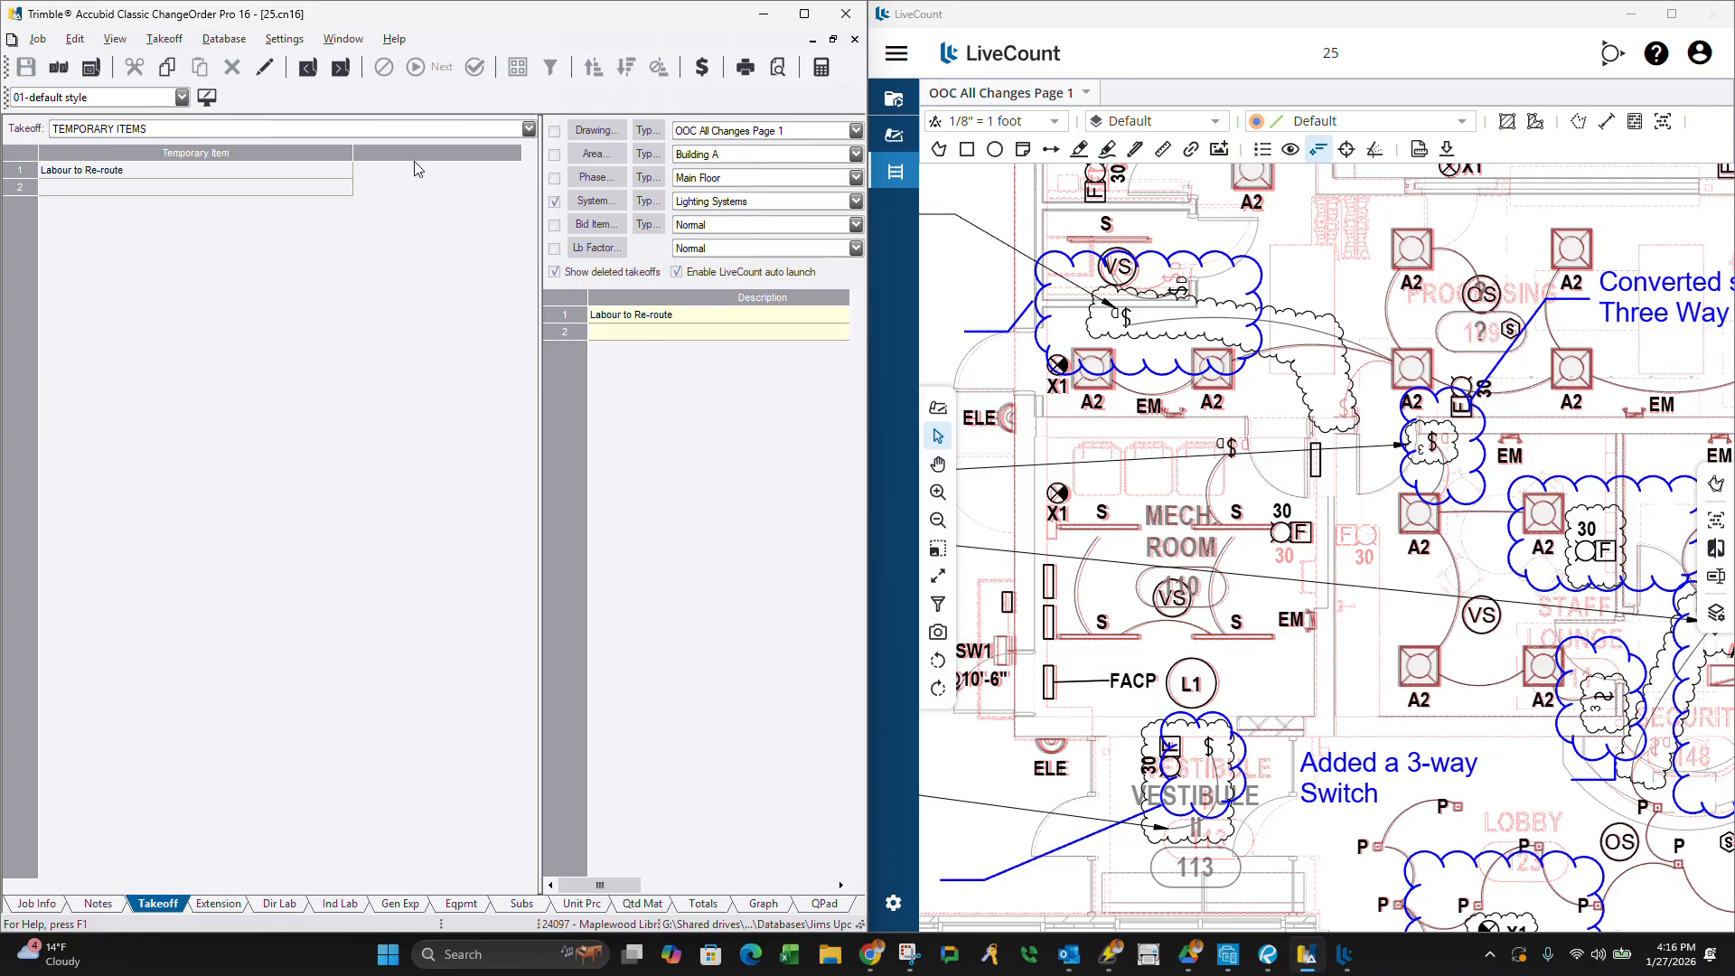
pyautogui.click(486, 129)
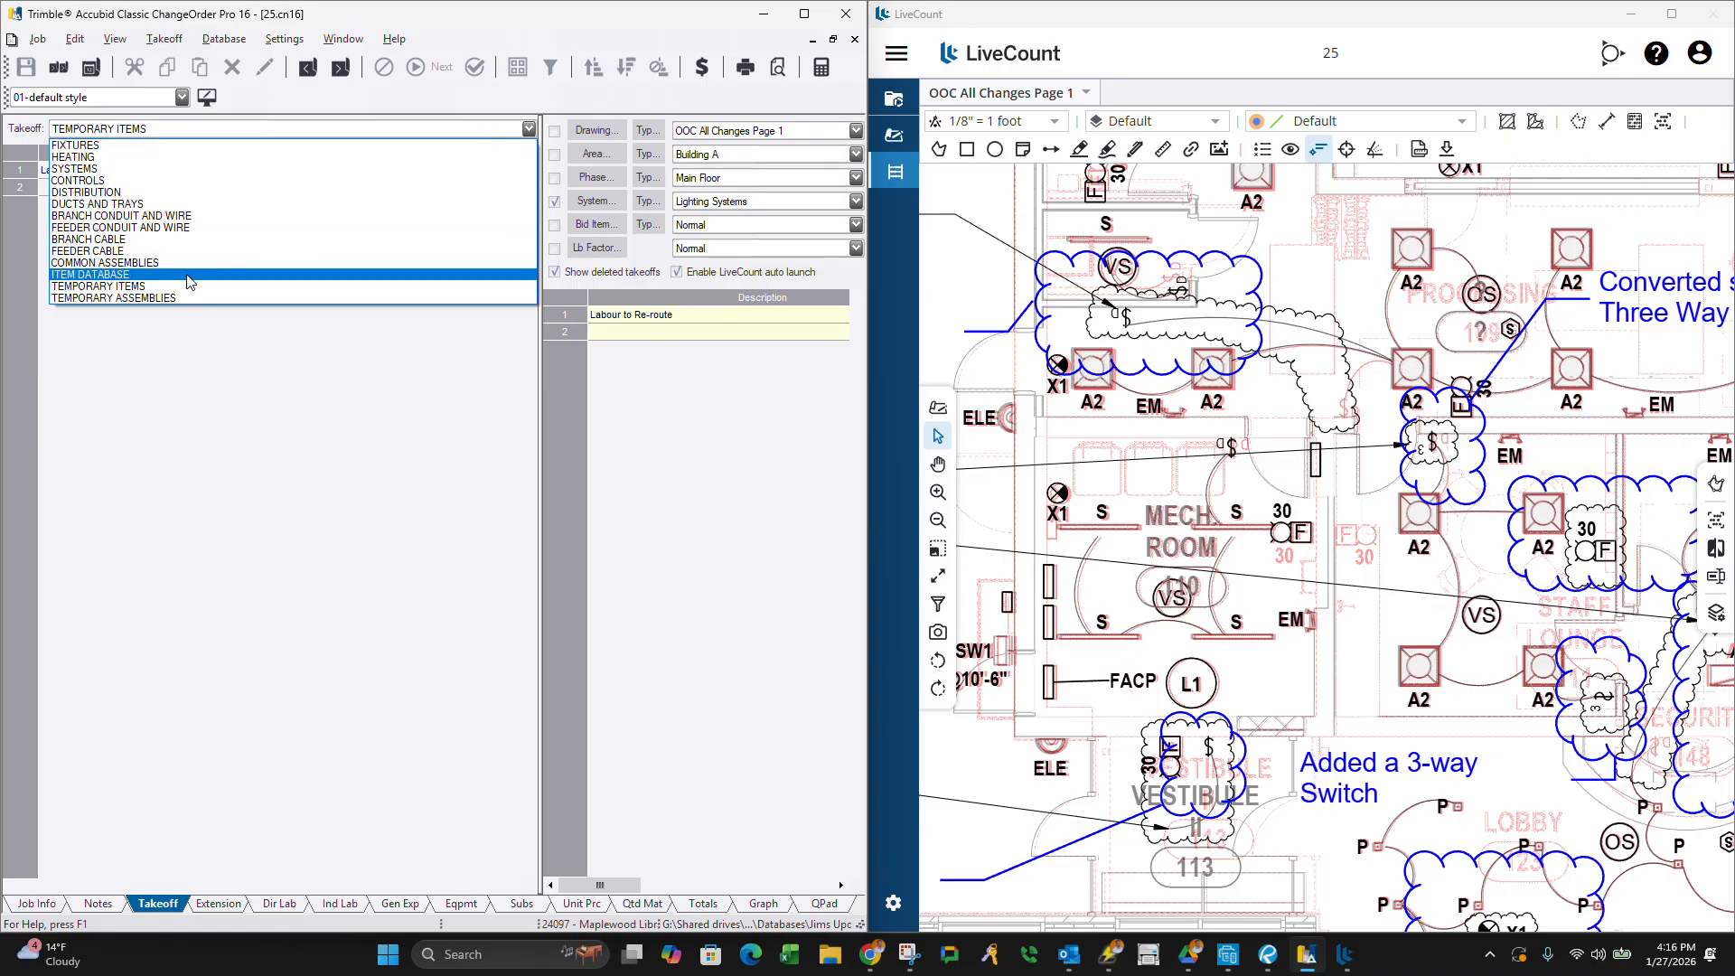
pyautogui.click(81, 268)
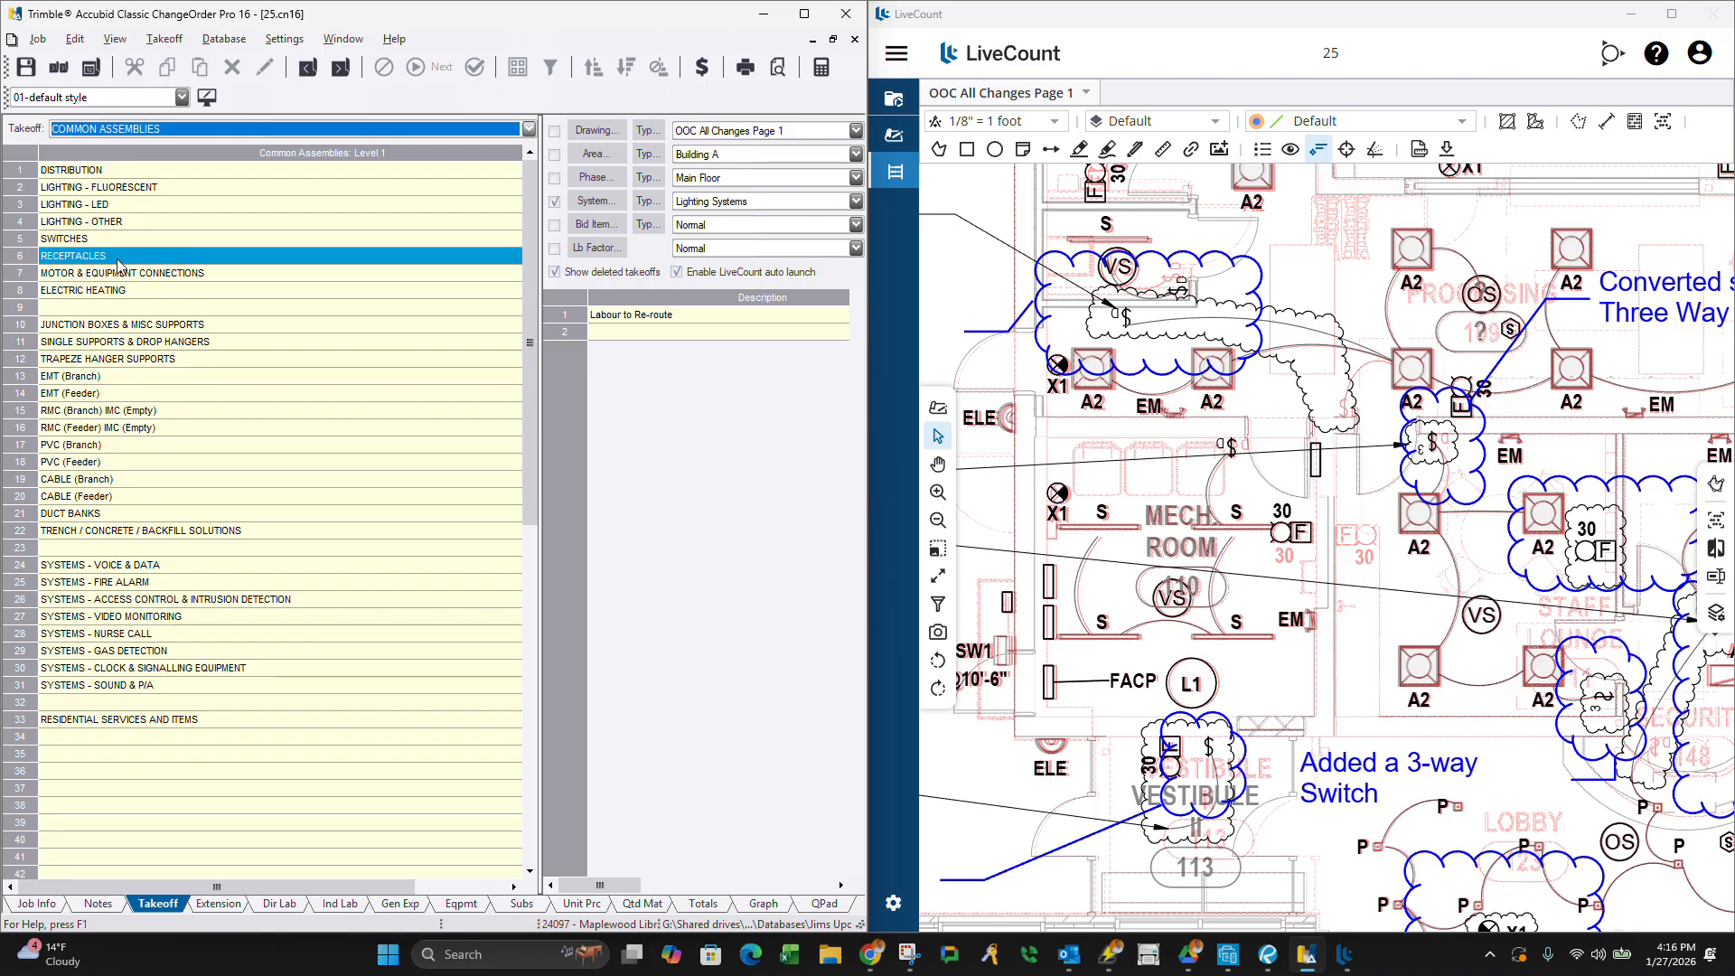
pyautogui.click(100, 221)
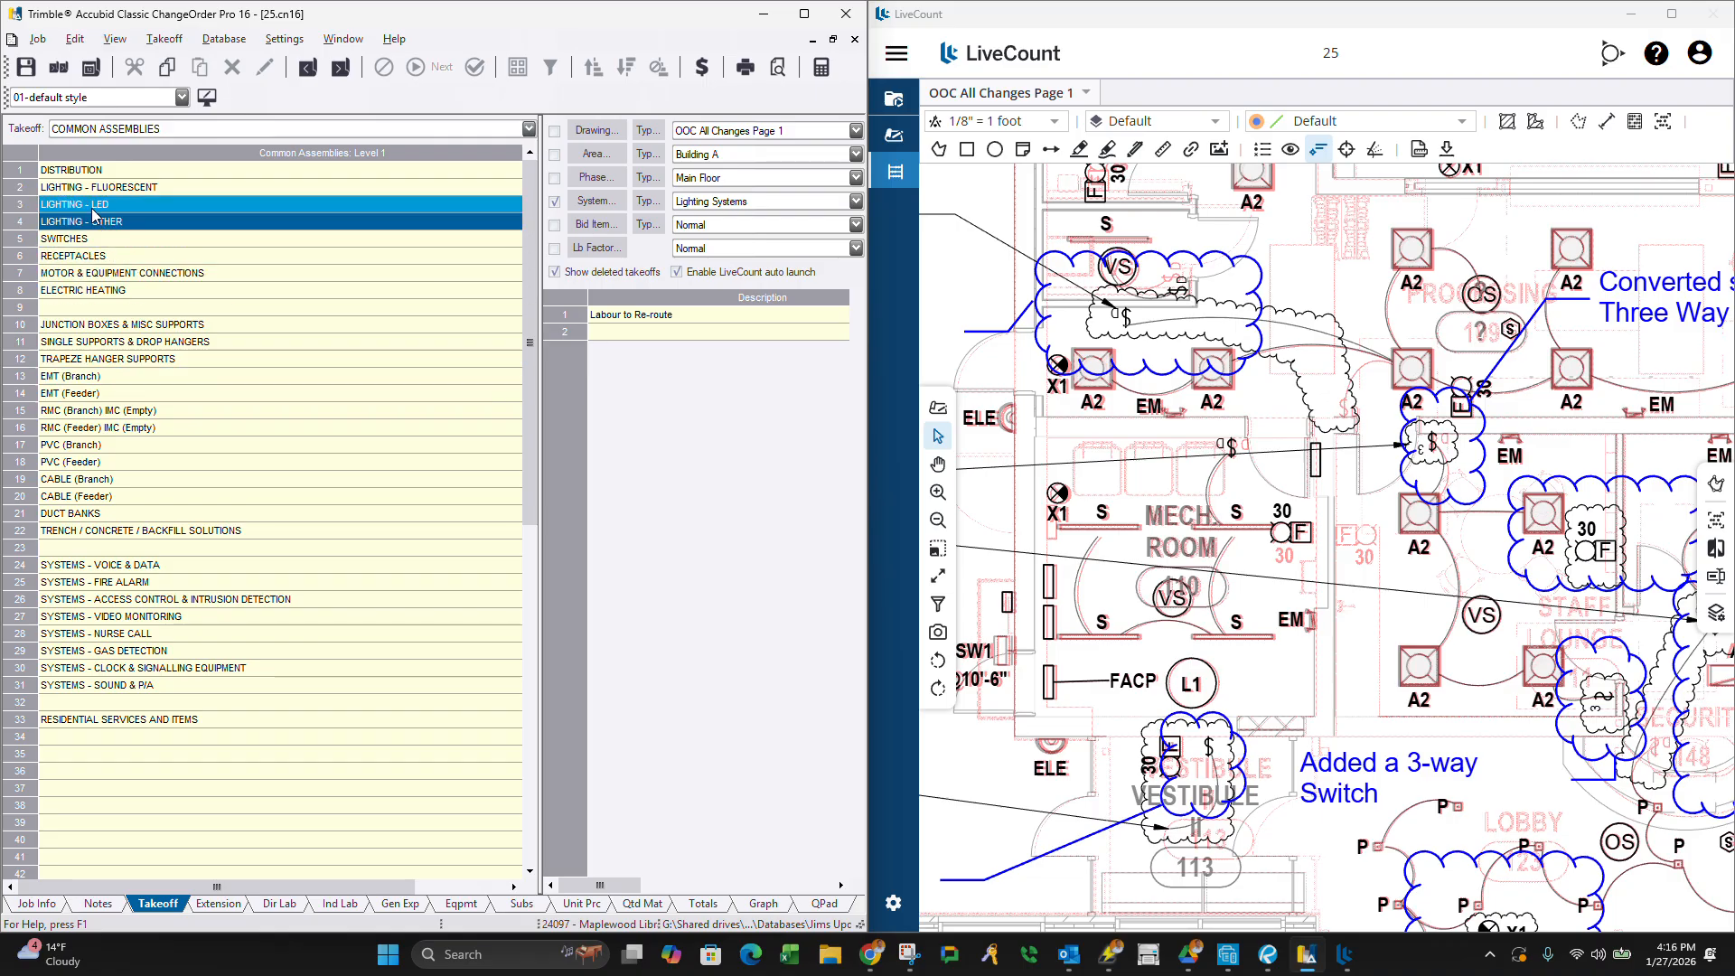
pyautogui.doubleClick(74, 238)
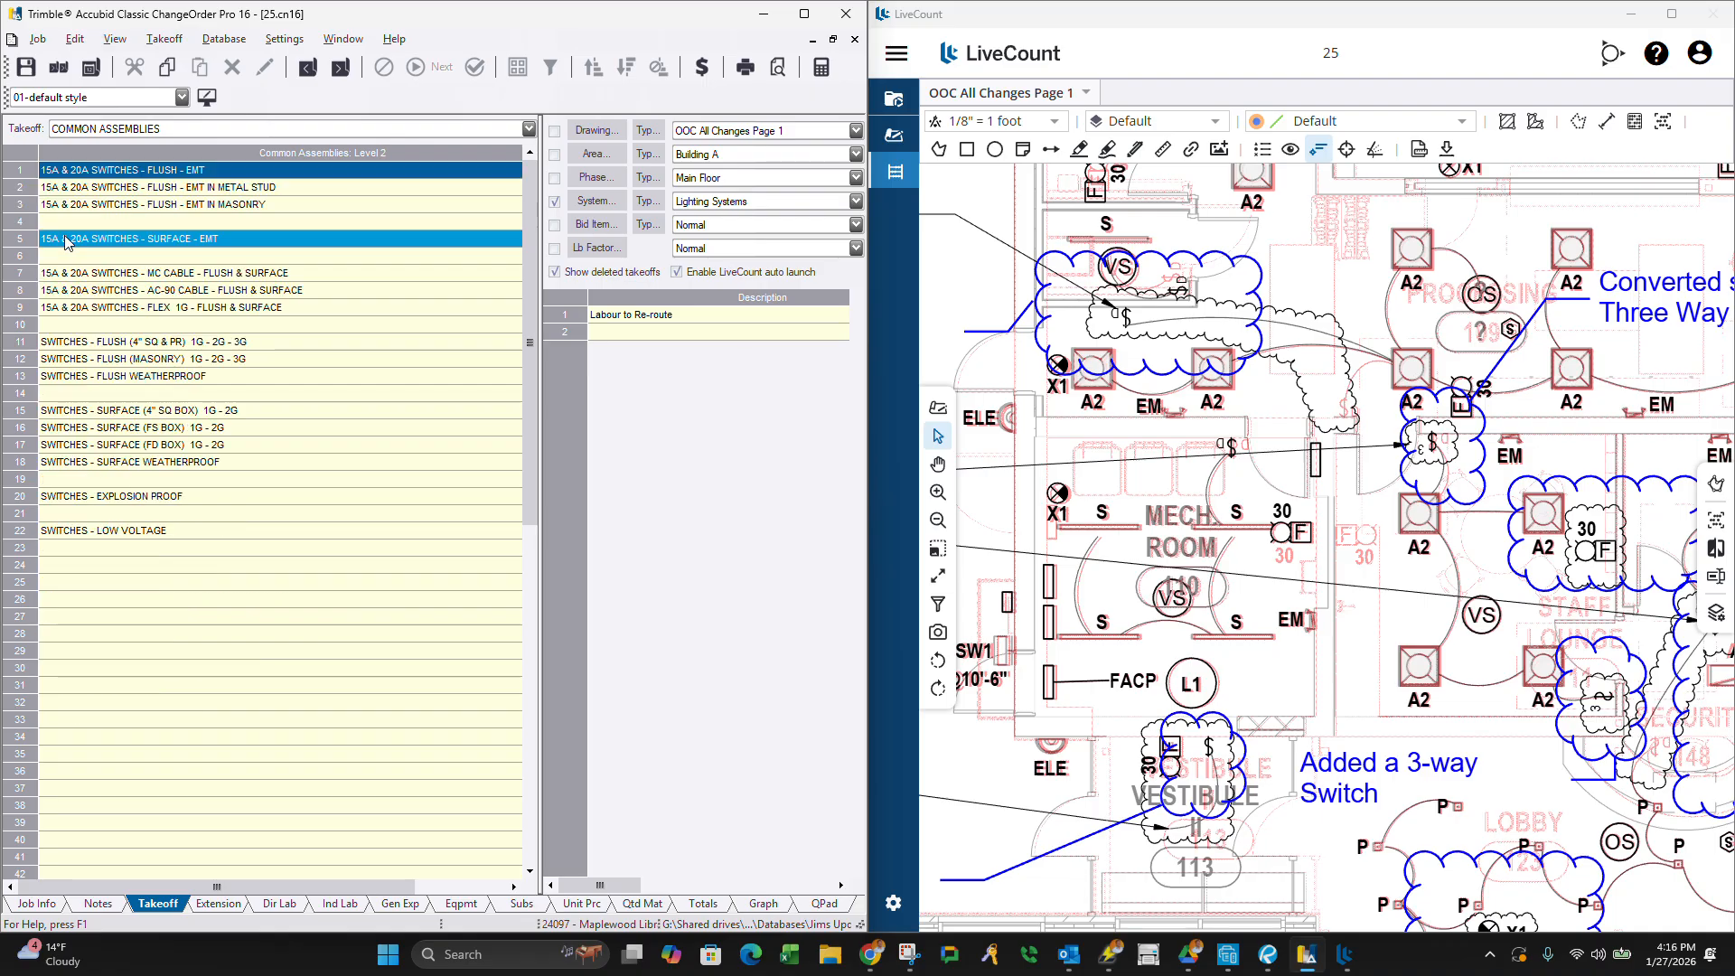
pyautogui.click(195, 187)
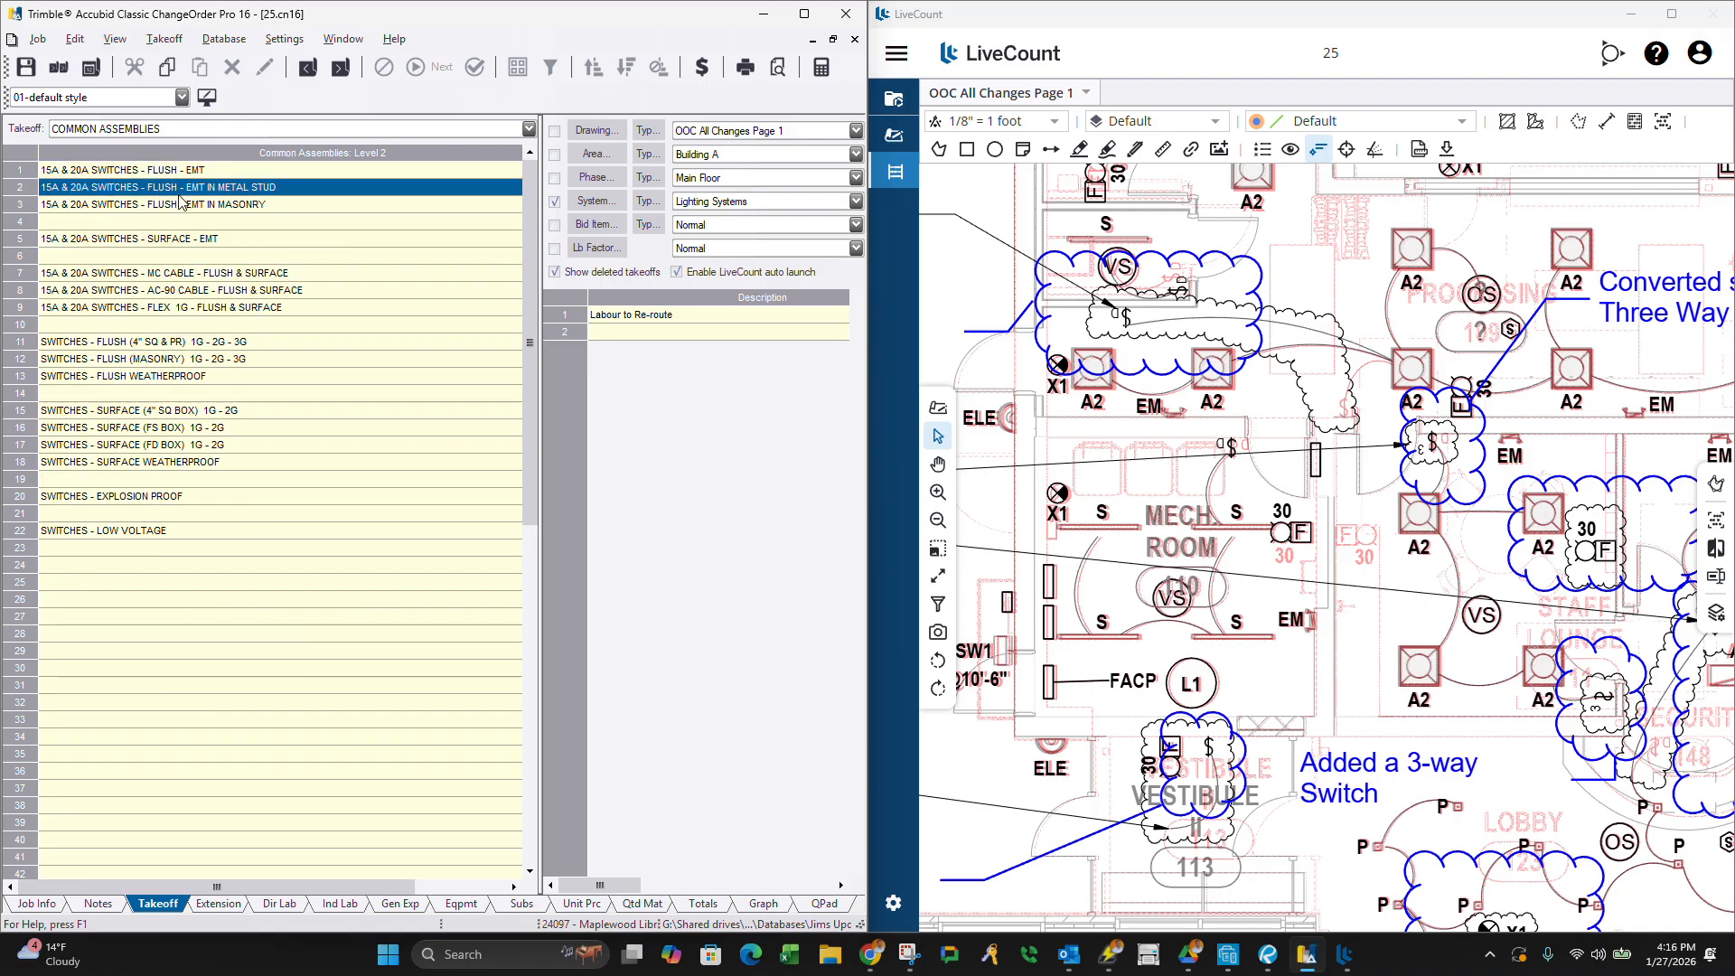
pyautogui.click(192, 204)
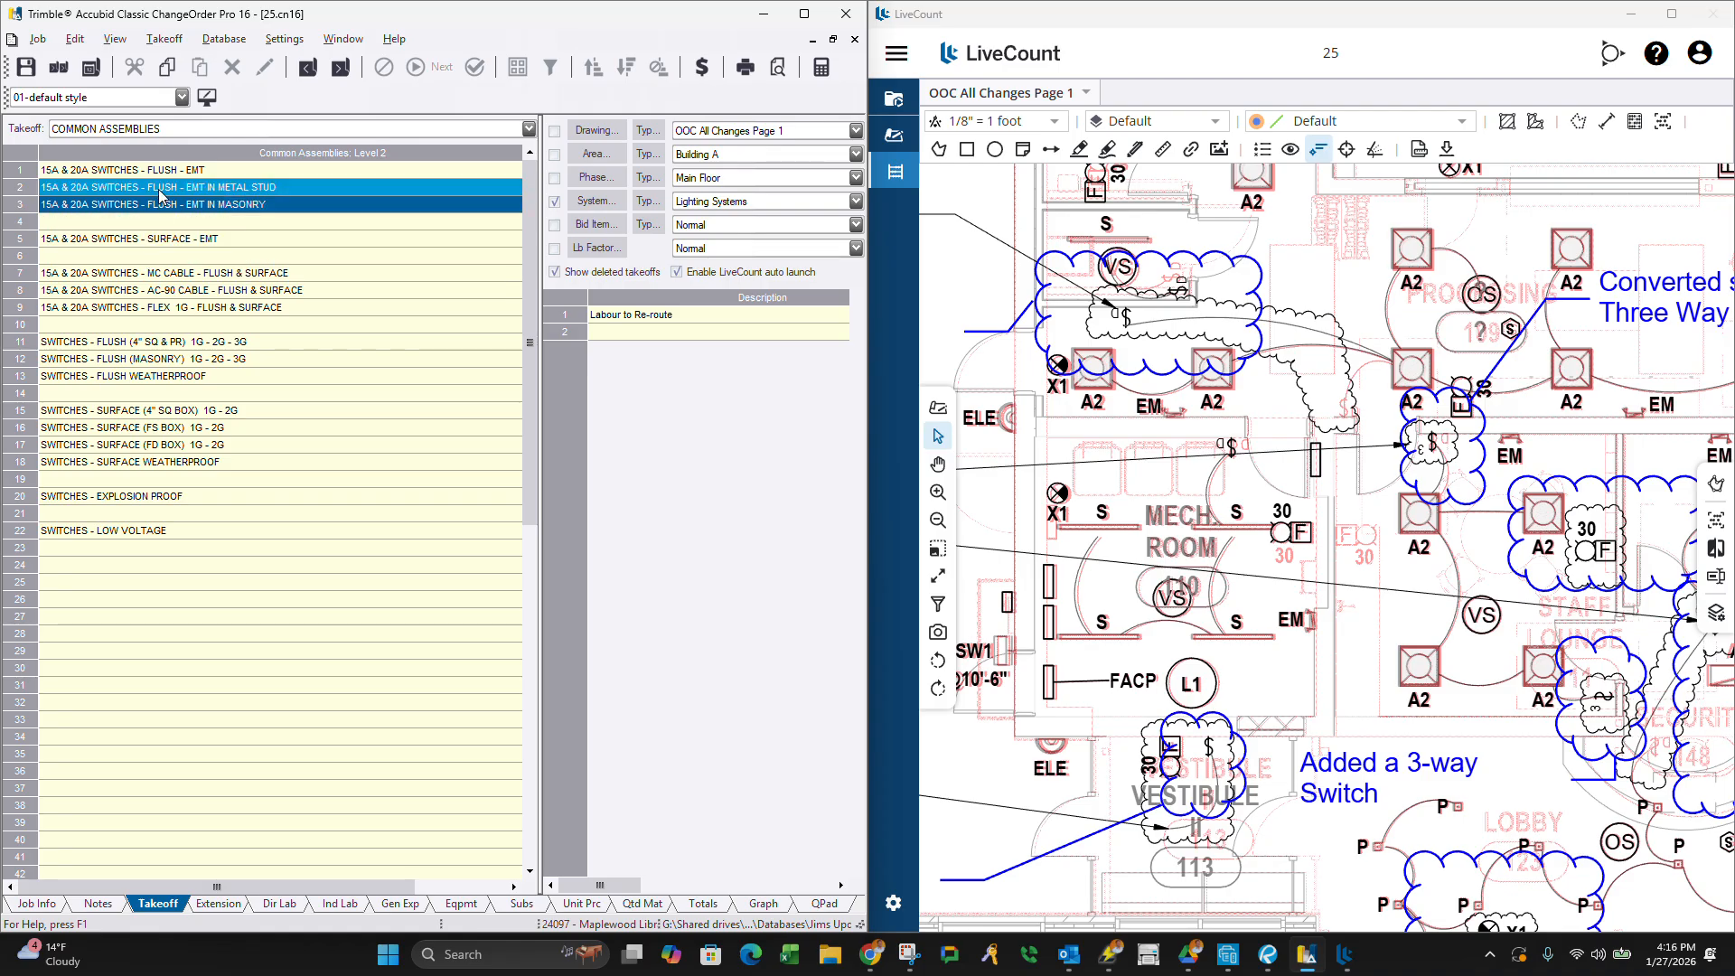
pyautogui.doubleClick(159, 188)
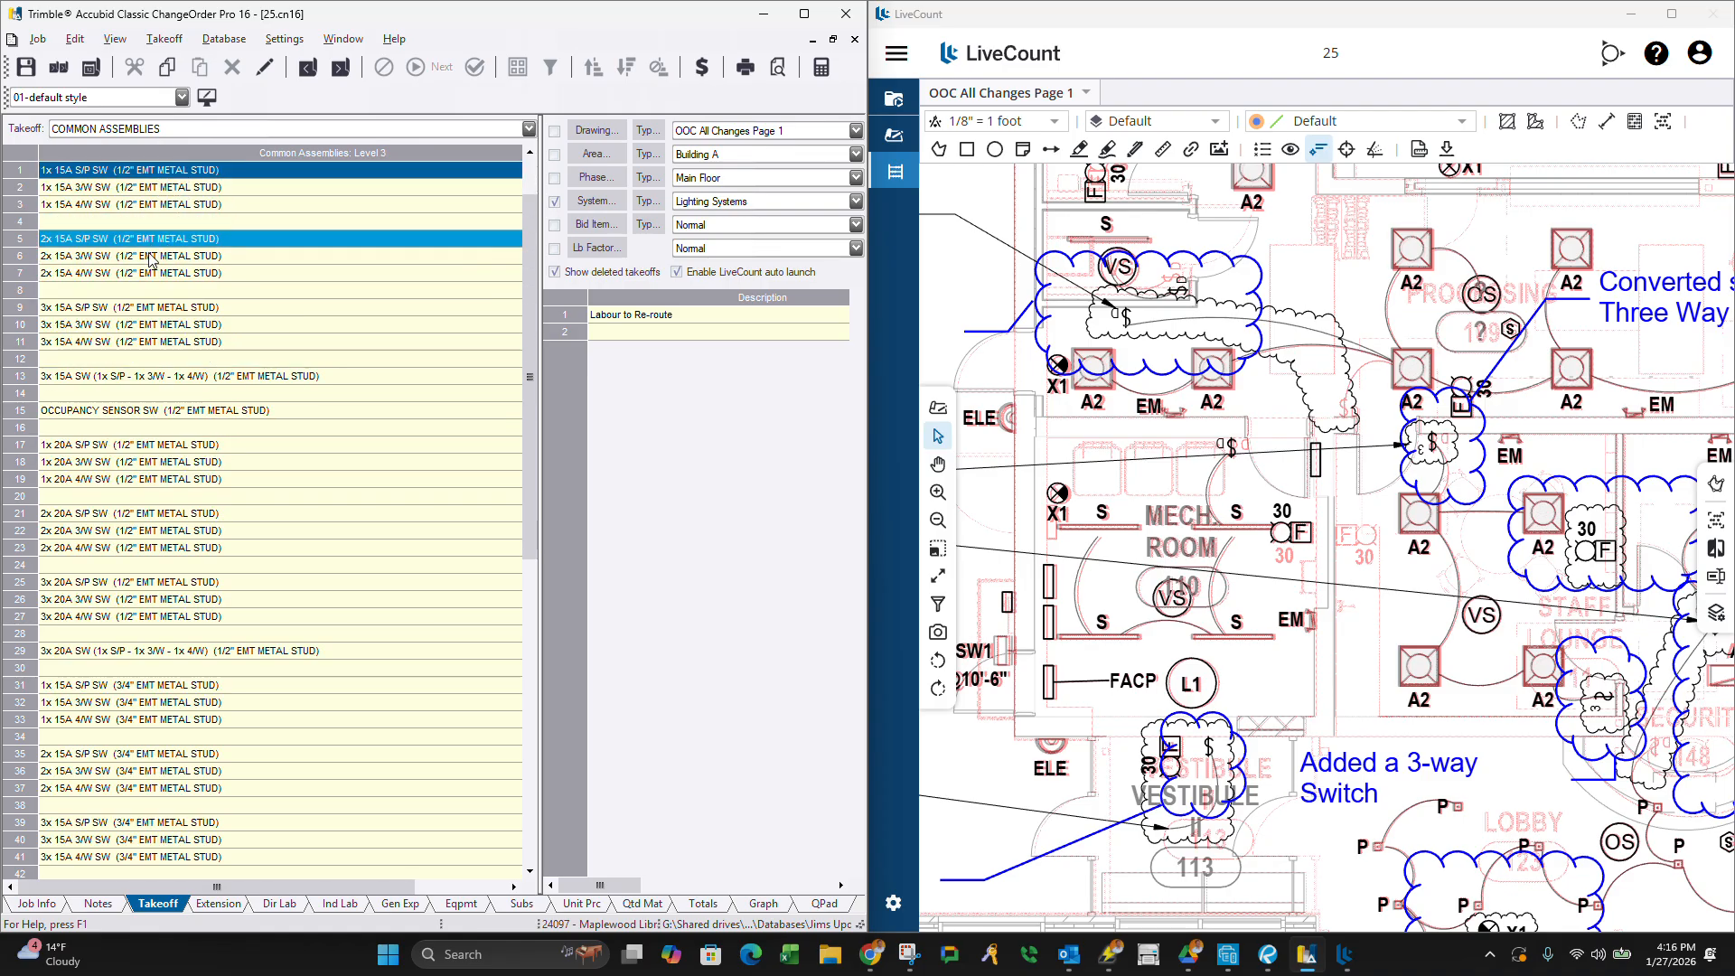
# Start a count takeoff of the 1x 20A S/P SW (3/4" EMT METAL STUD) assembly and move its measurement window off the drawing.
pyautogui.scroll(-3, 150, 259)
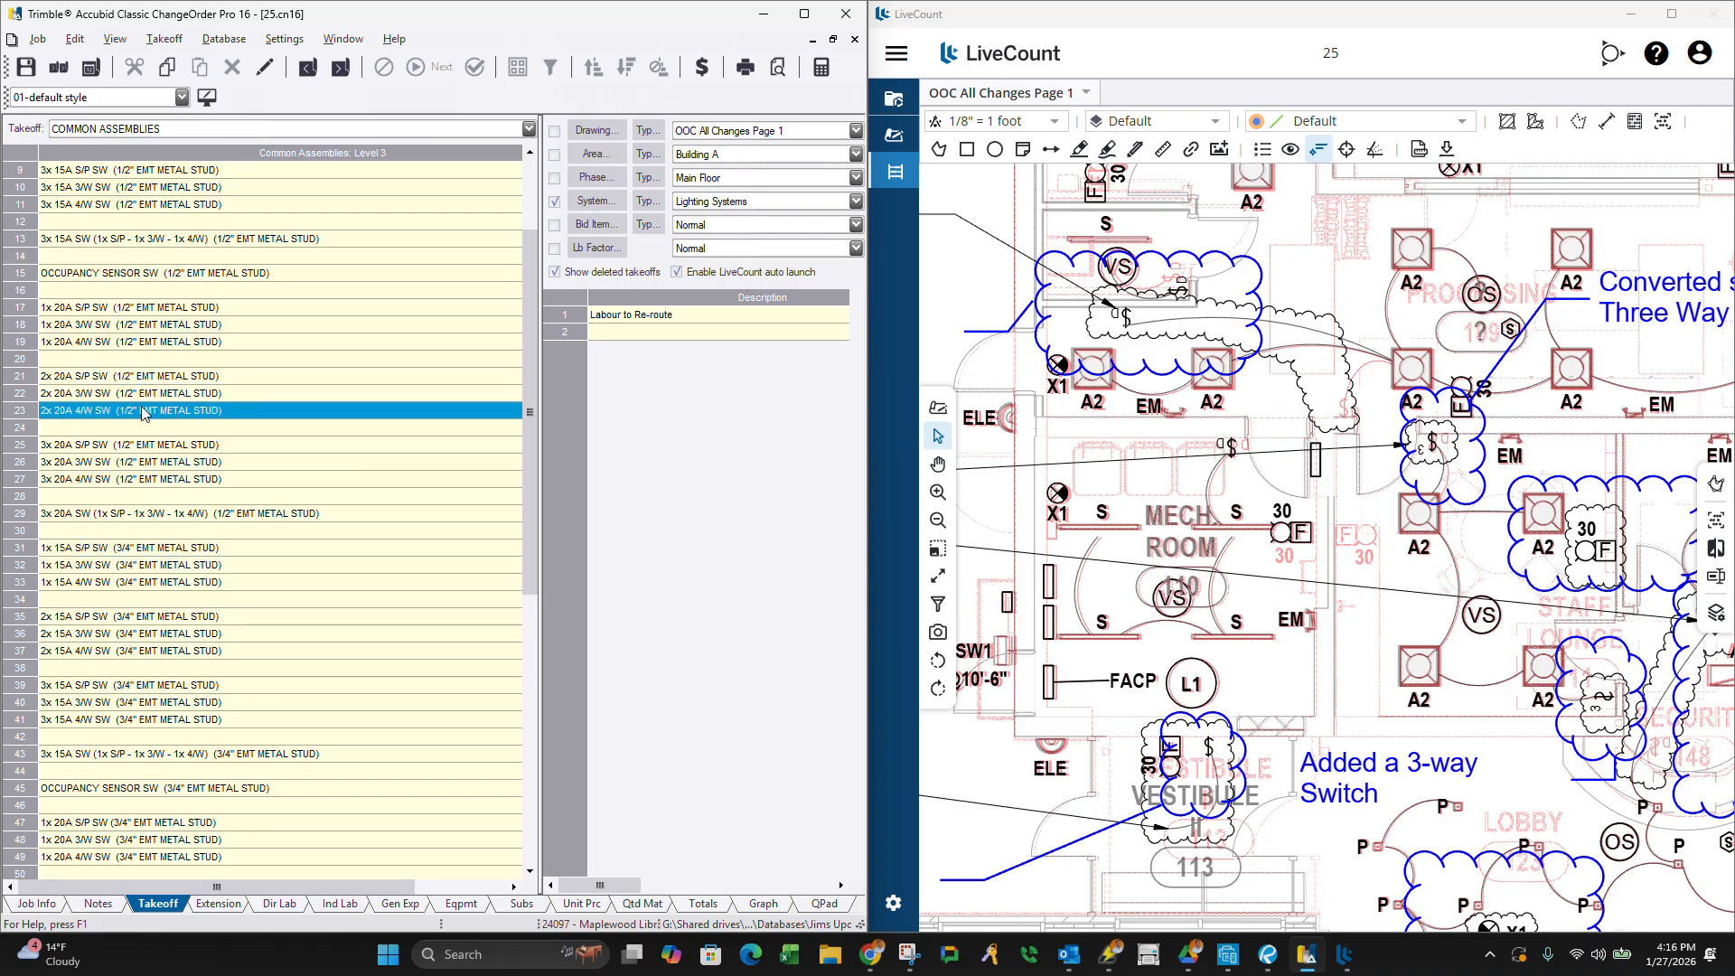
pyautogui.scroll(-3, 142, 417)
pyautogui.scroll(2, 135, 560)
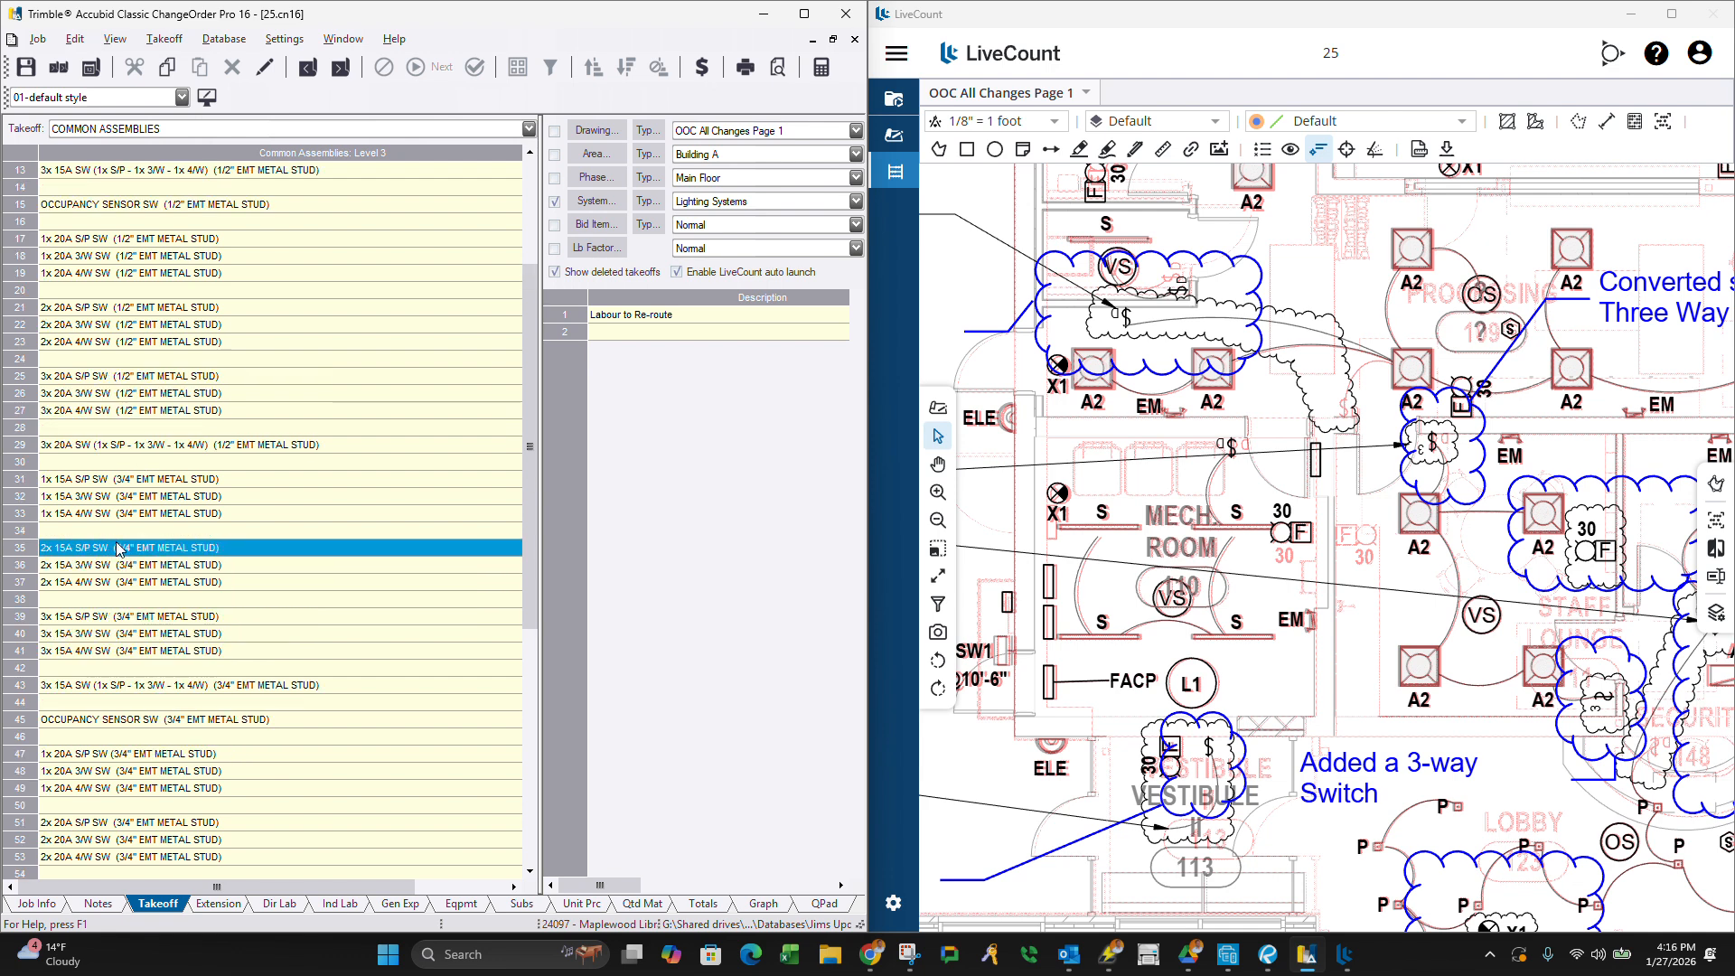
pyautogui.scroll(3, 159, 508)
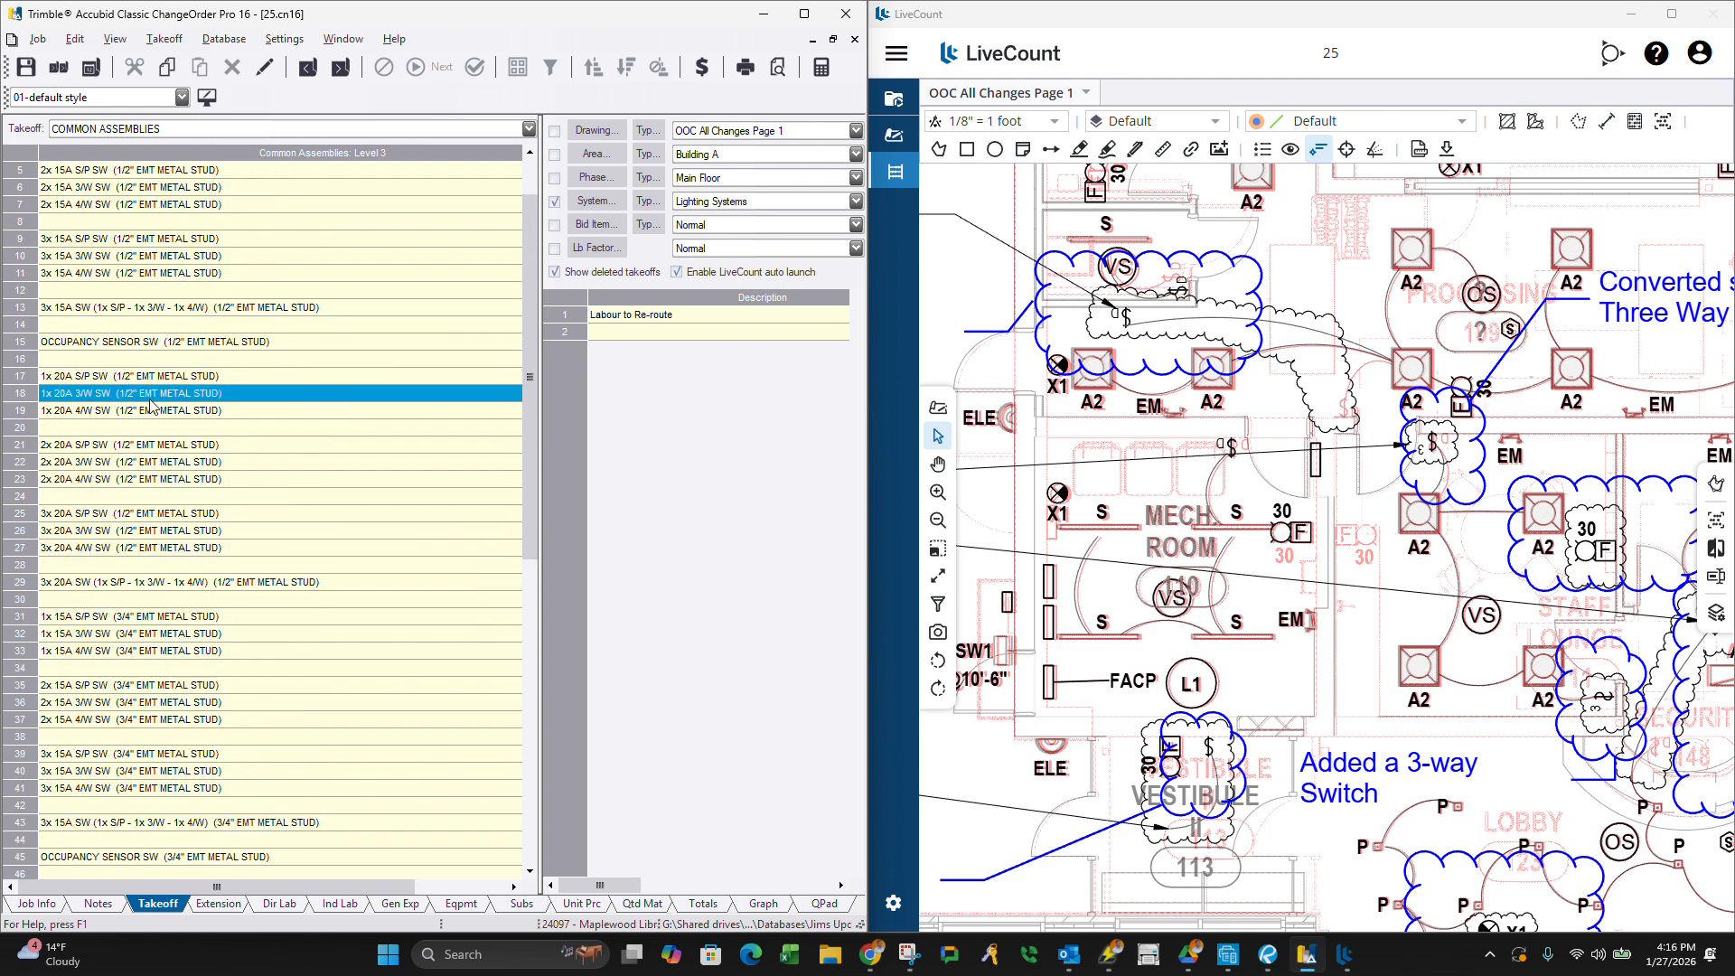
pyautogui.scroll(2, 167, 371)
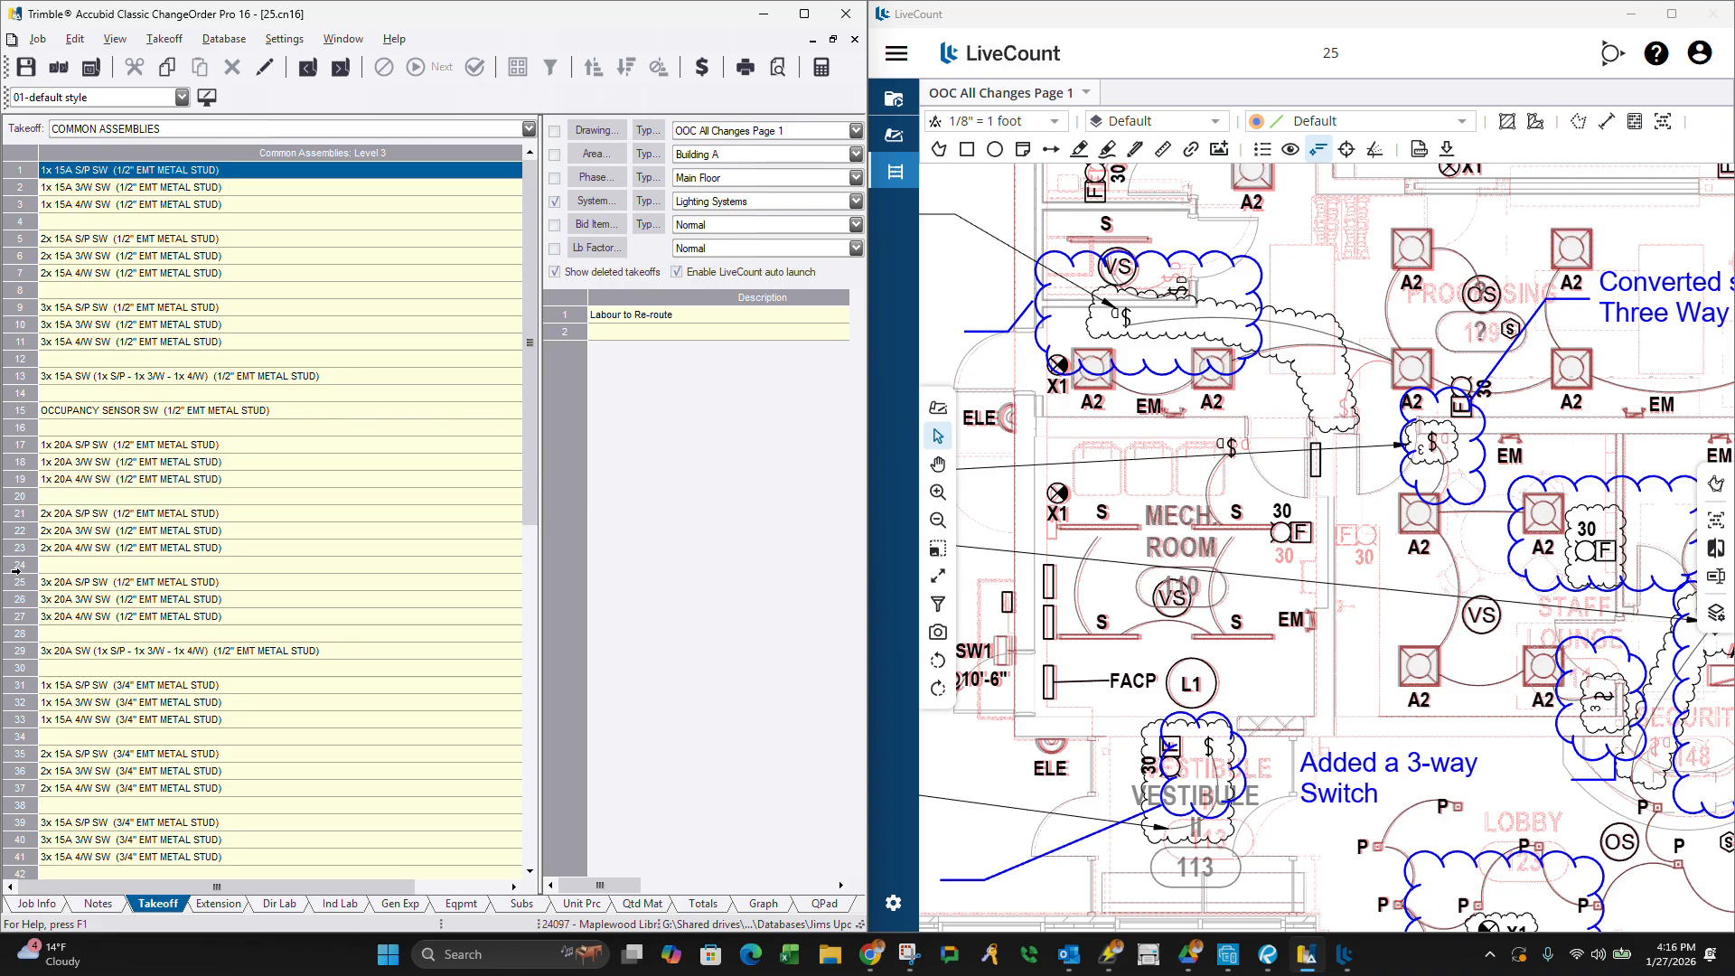
pyautogui.scroll(-4, 185, 711)
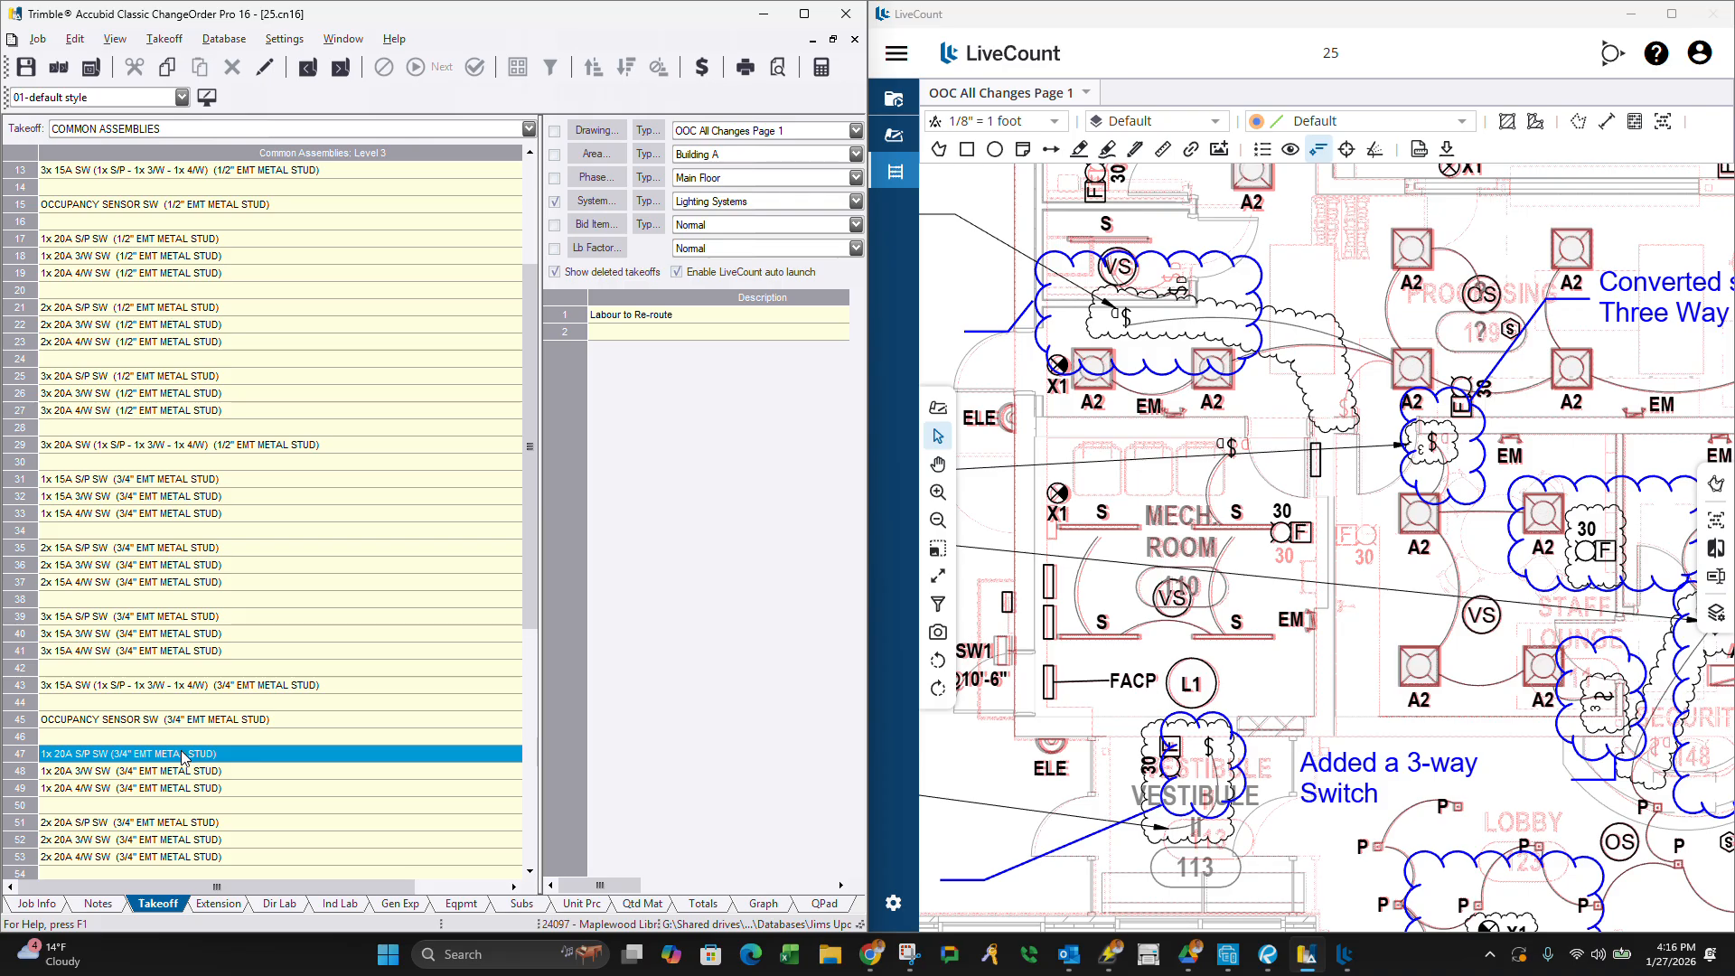
pyautogui.click(178, 758)
pyautogui.doubleClick(178, 758)
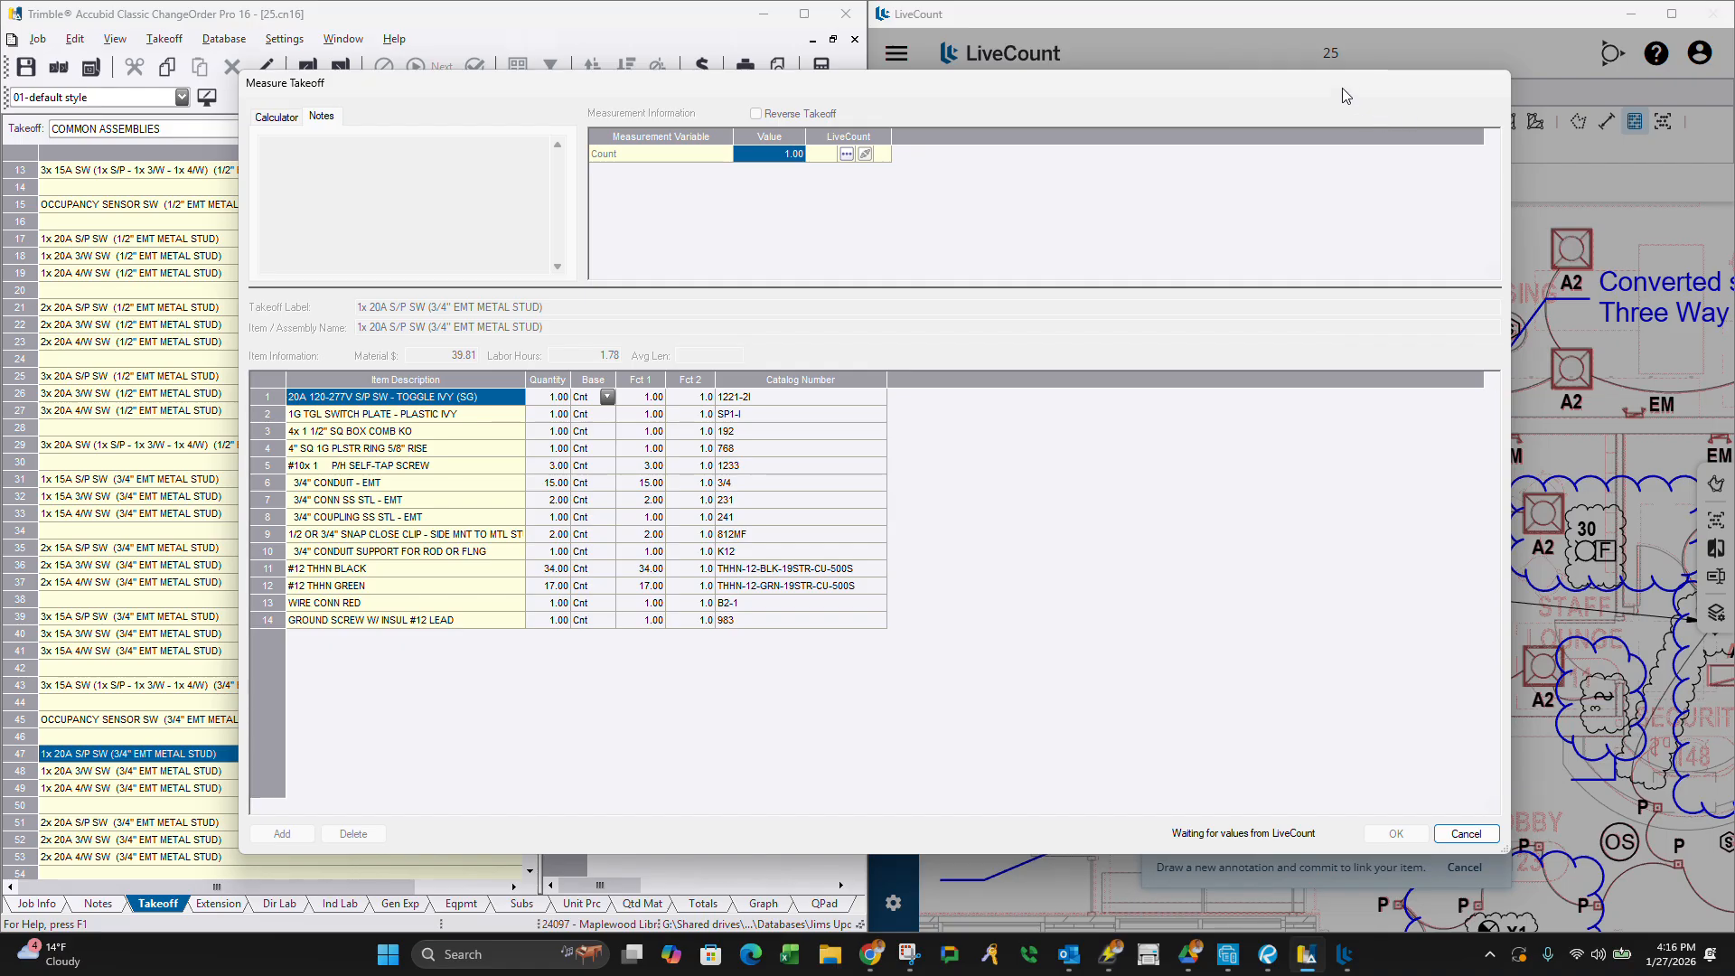
pyautogui.moveTo(1342, 88); pyautogui.dragTo(1032, 295)
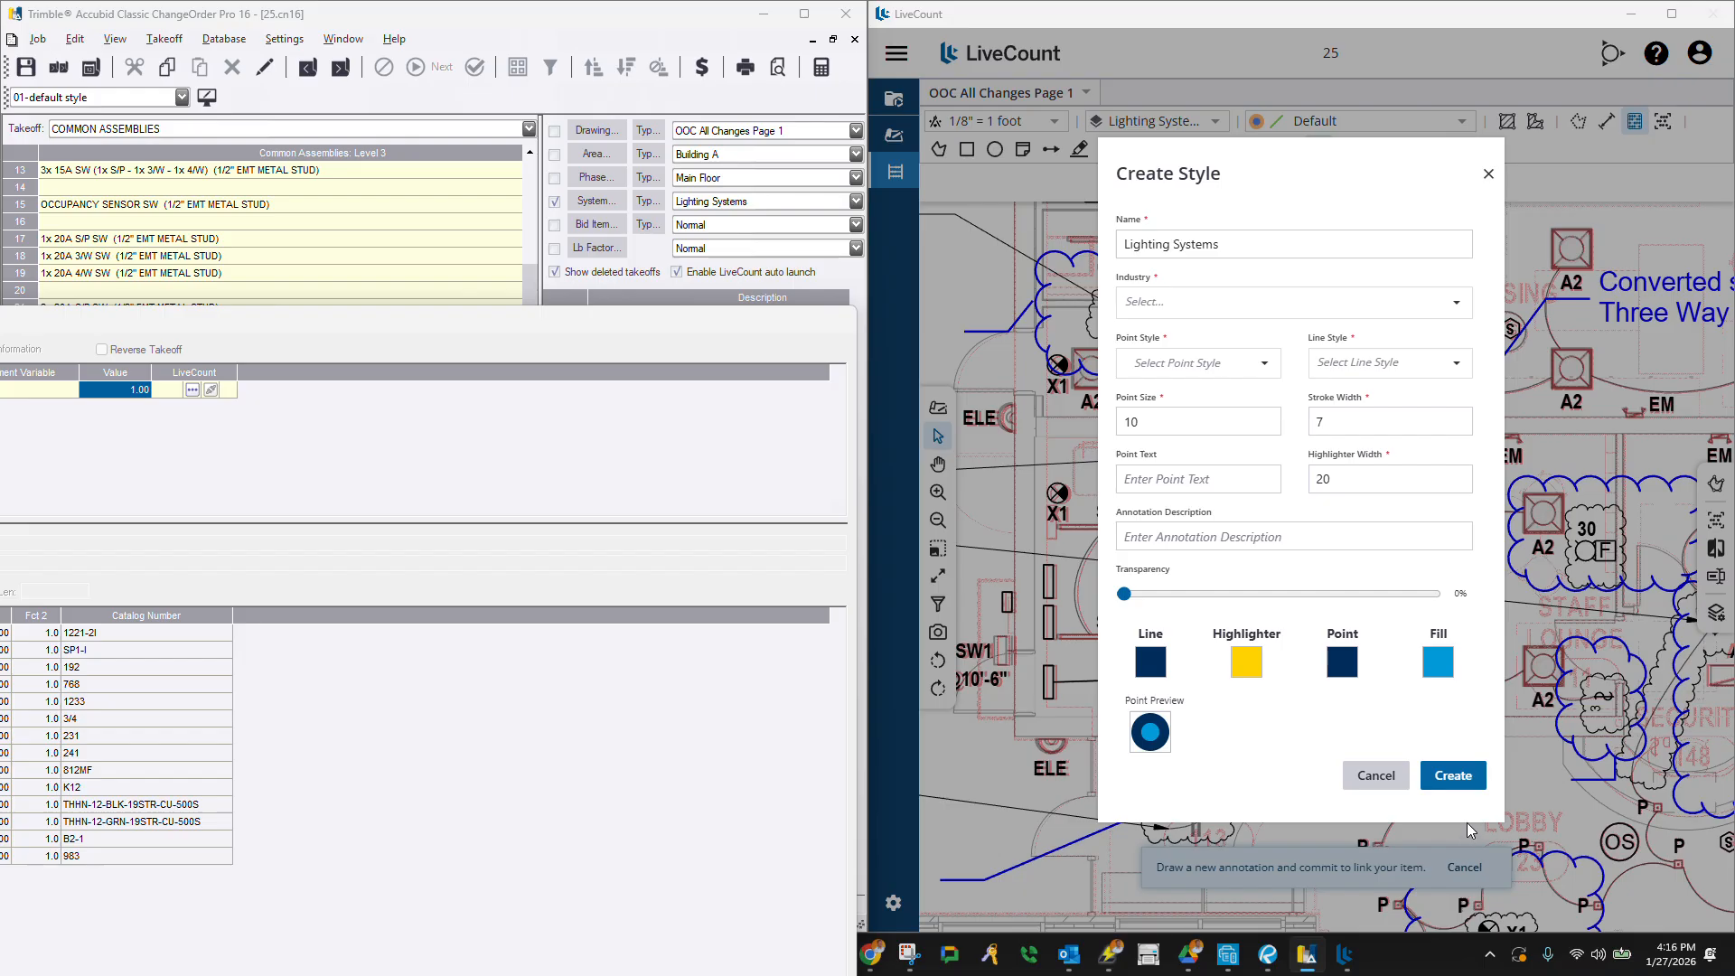
# Create the Lighting Systems annotation style with Electrical industry, Circle points and Solid lines.
pyautogui.click(1454, 776)
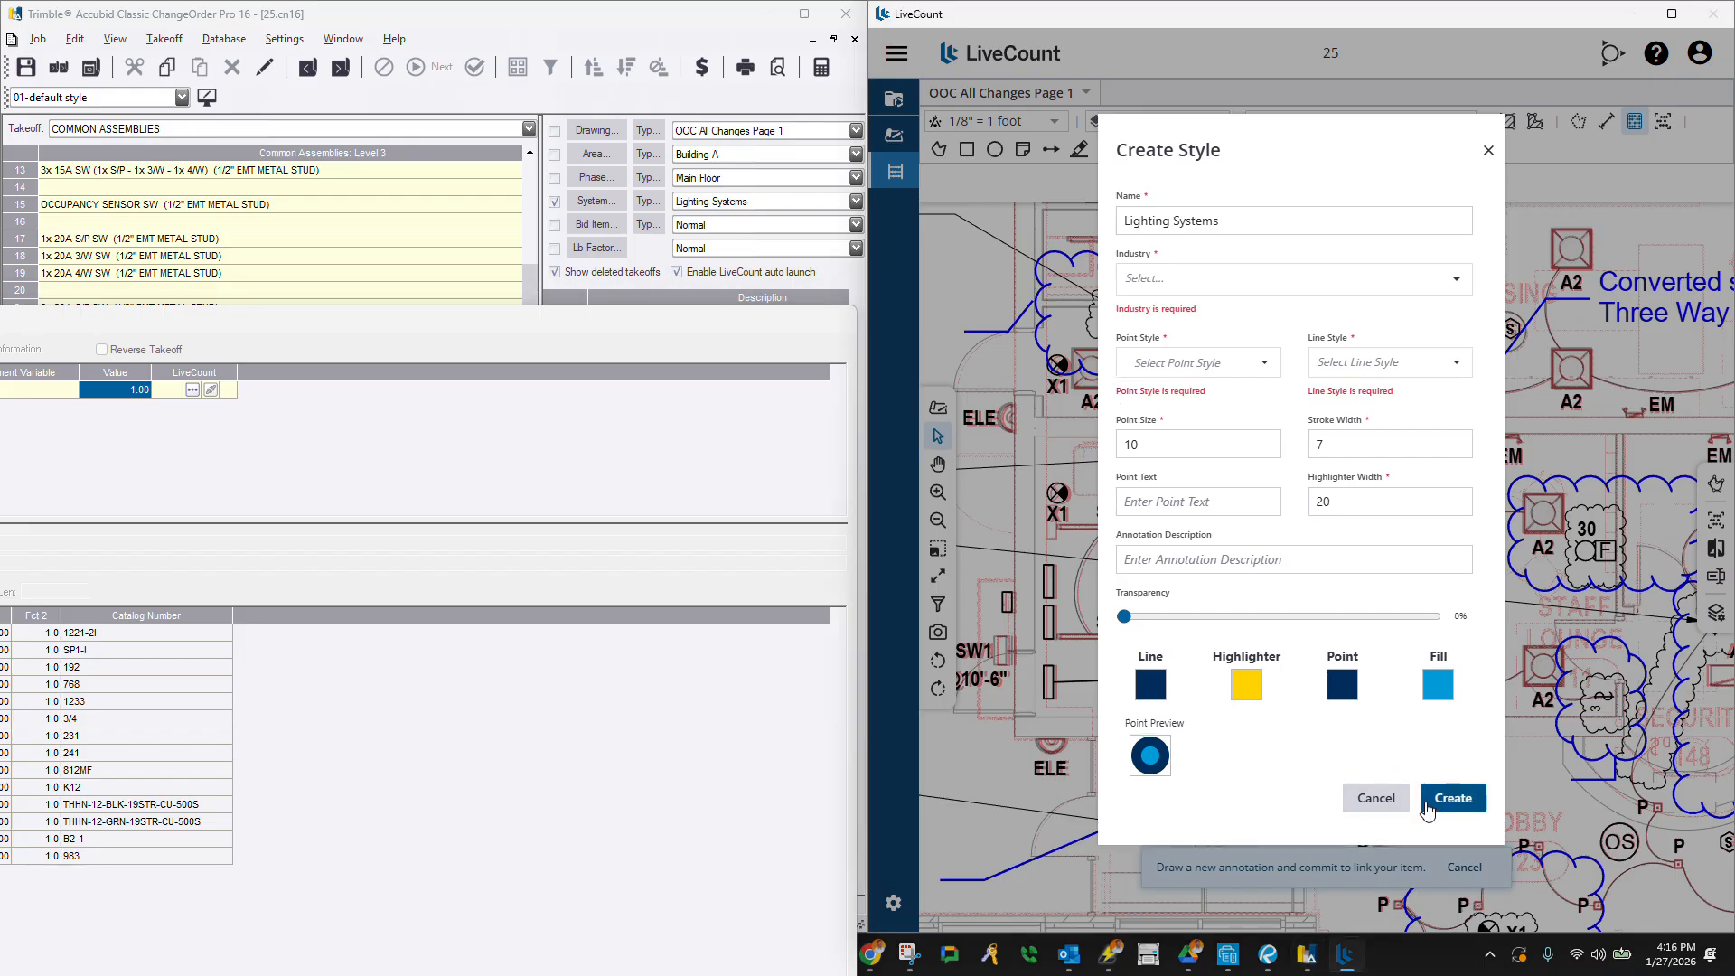
pyautogui.click(1190, 288)
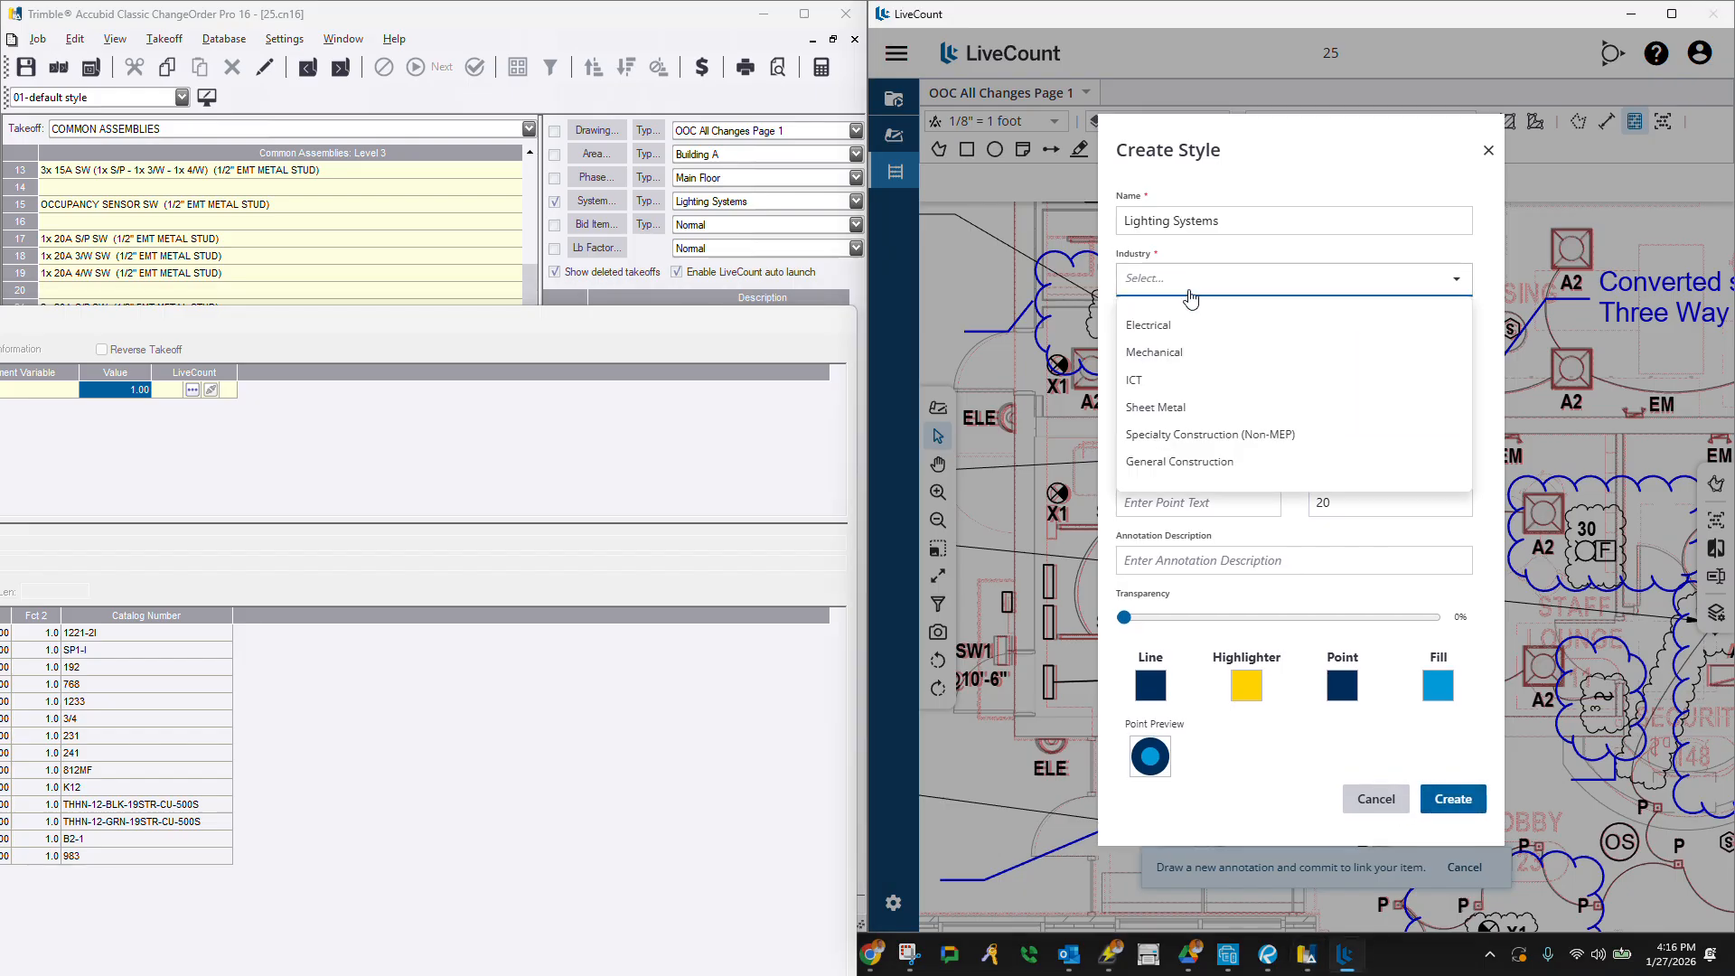
pyautogui.click(1148, 325)
pyautogui.click(1184, 348)
pyautogui.click(1161, 397)
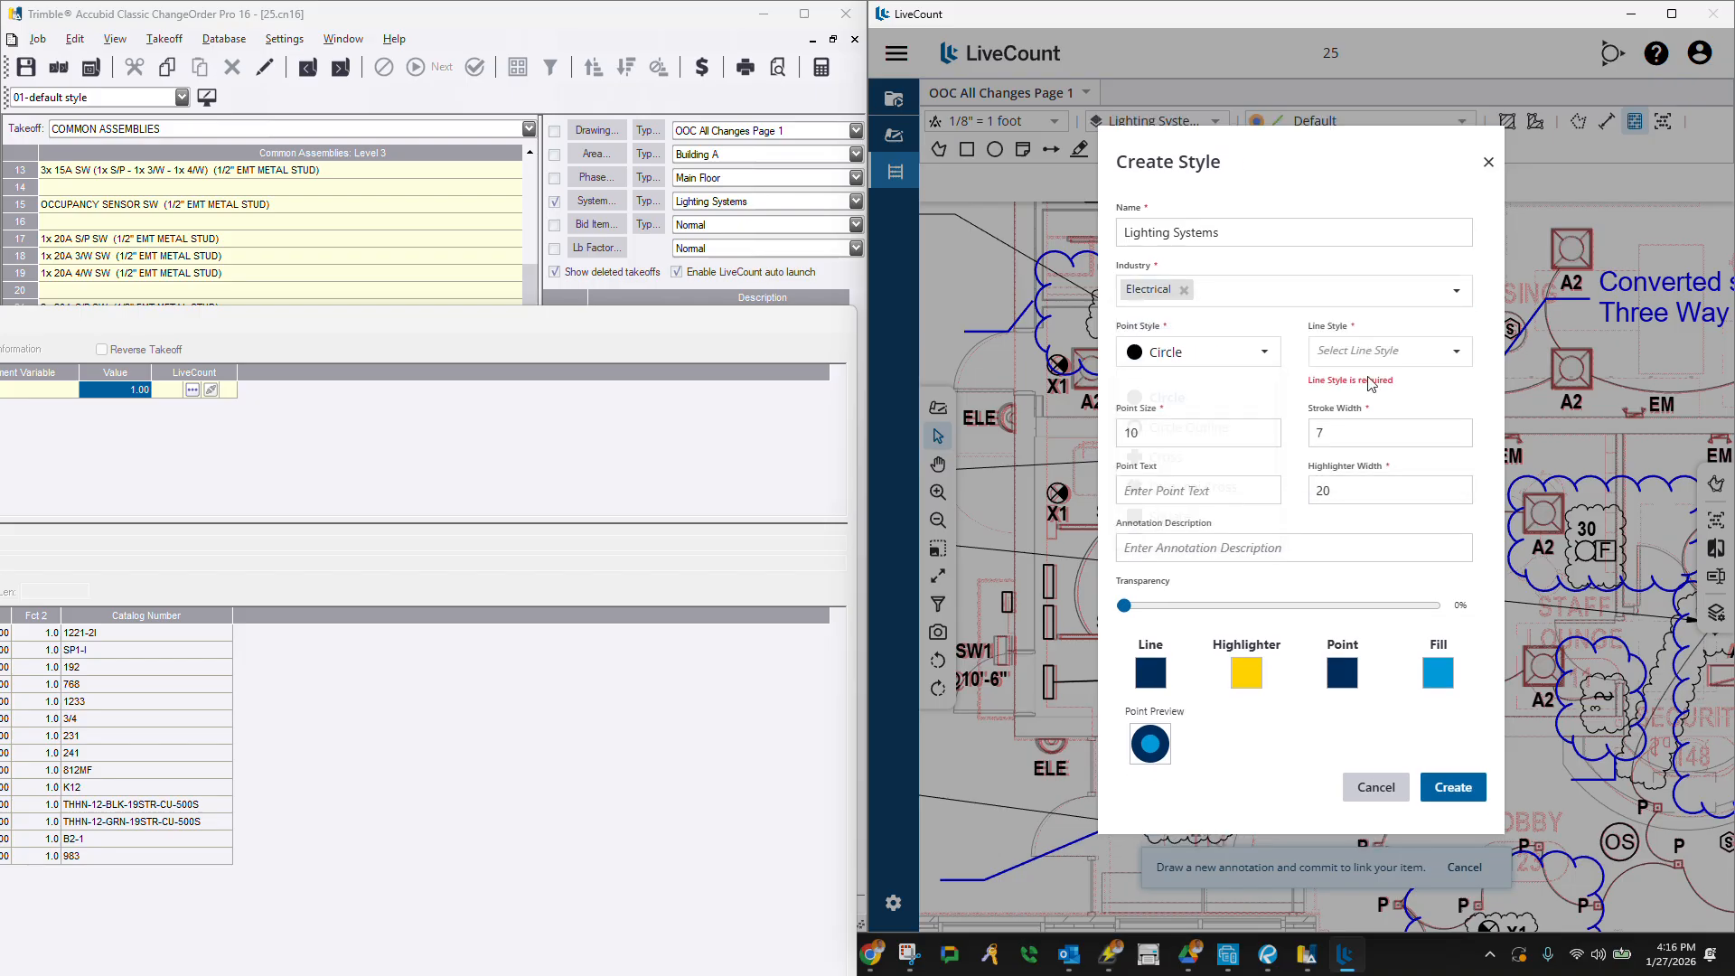
pyautogui.click(1371, 360)
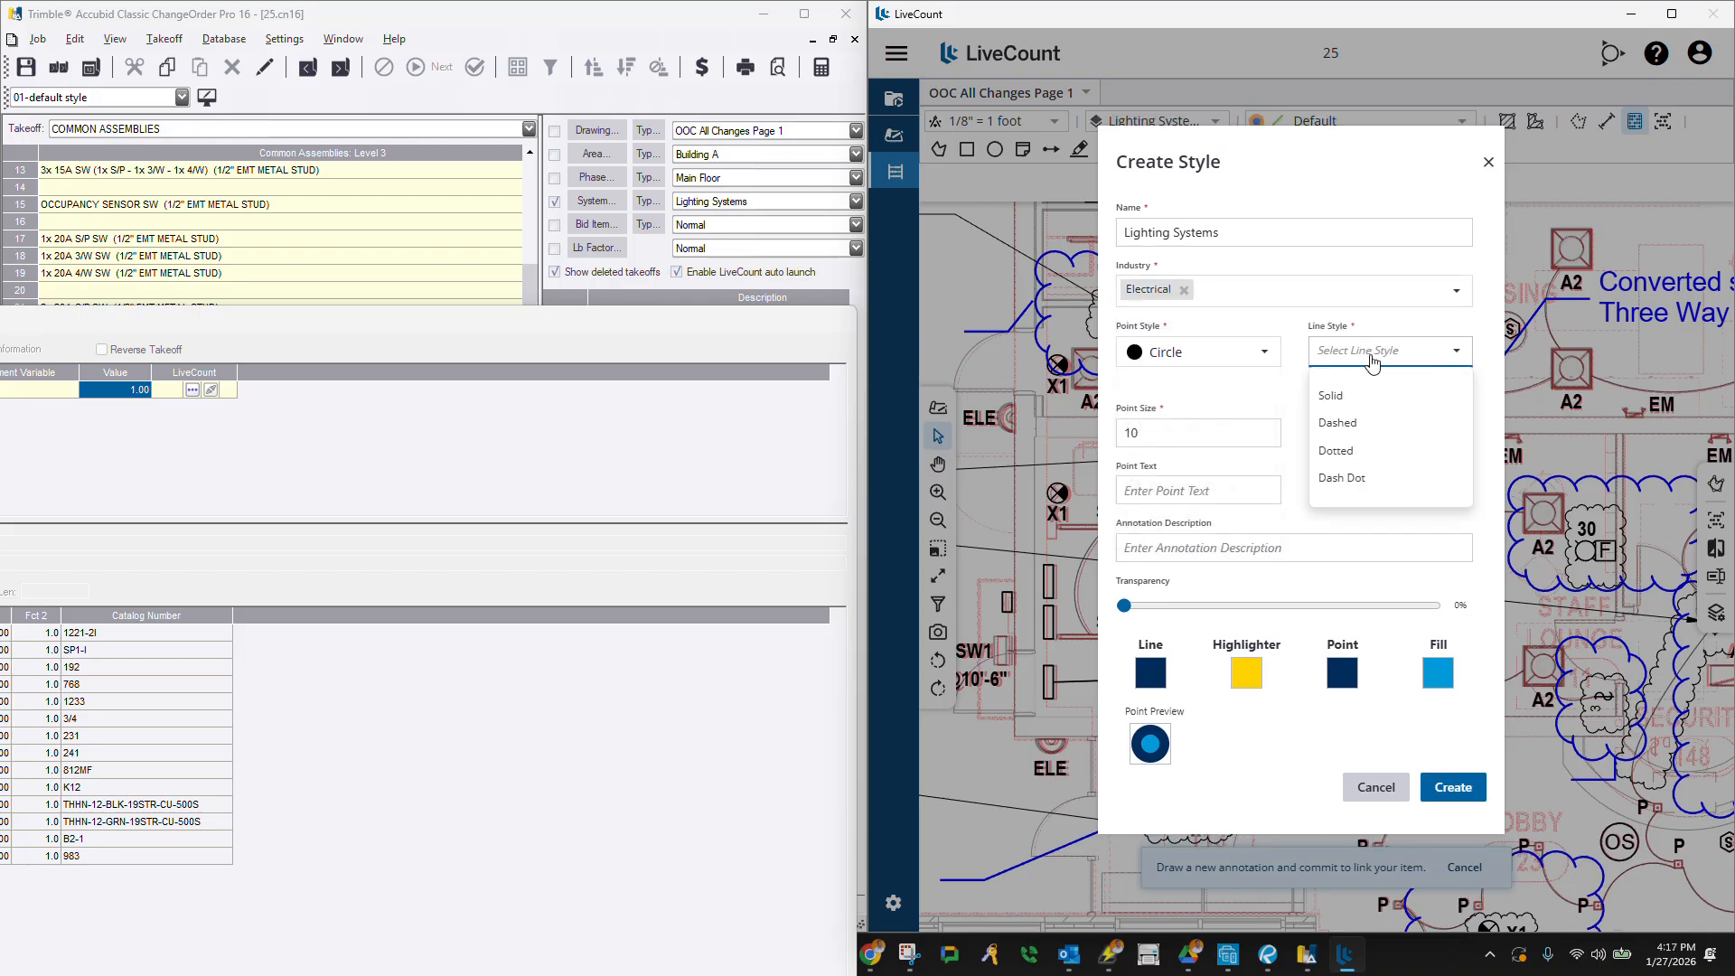
pyautogui.click(1330, 395)
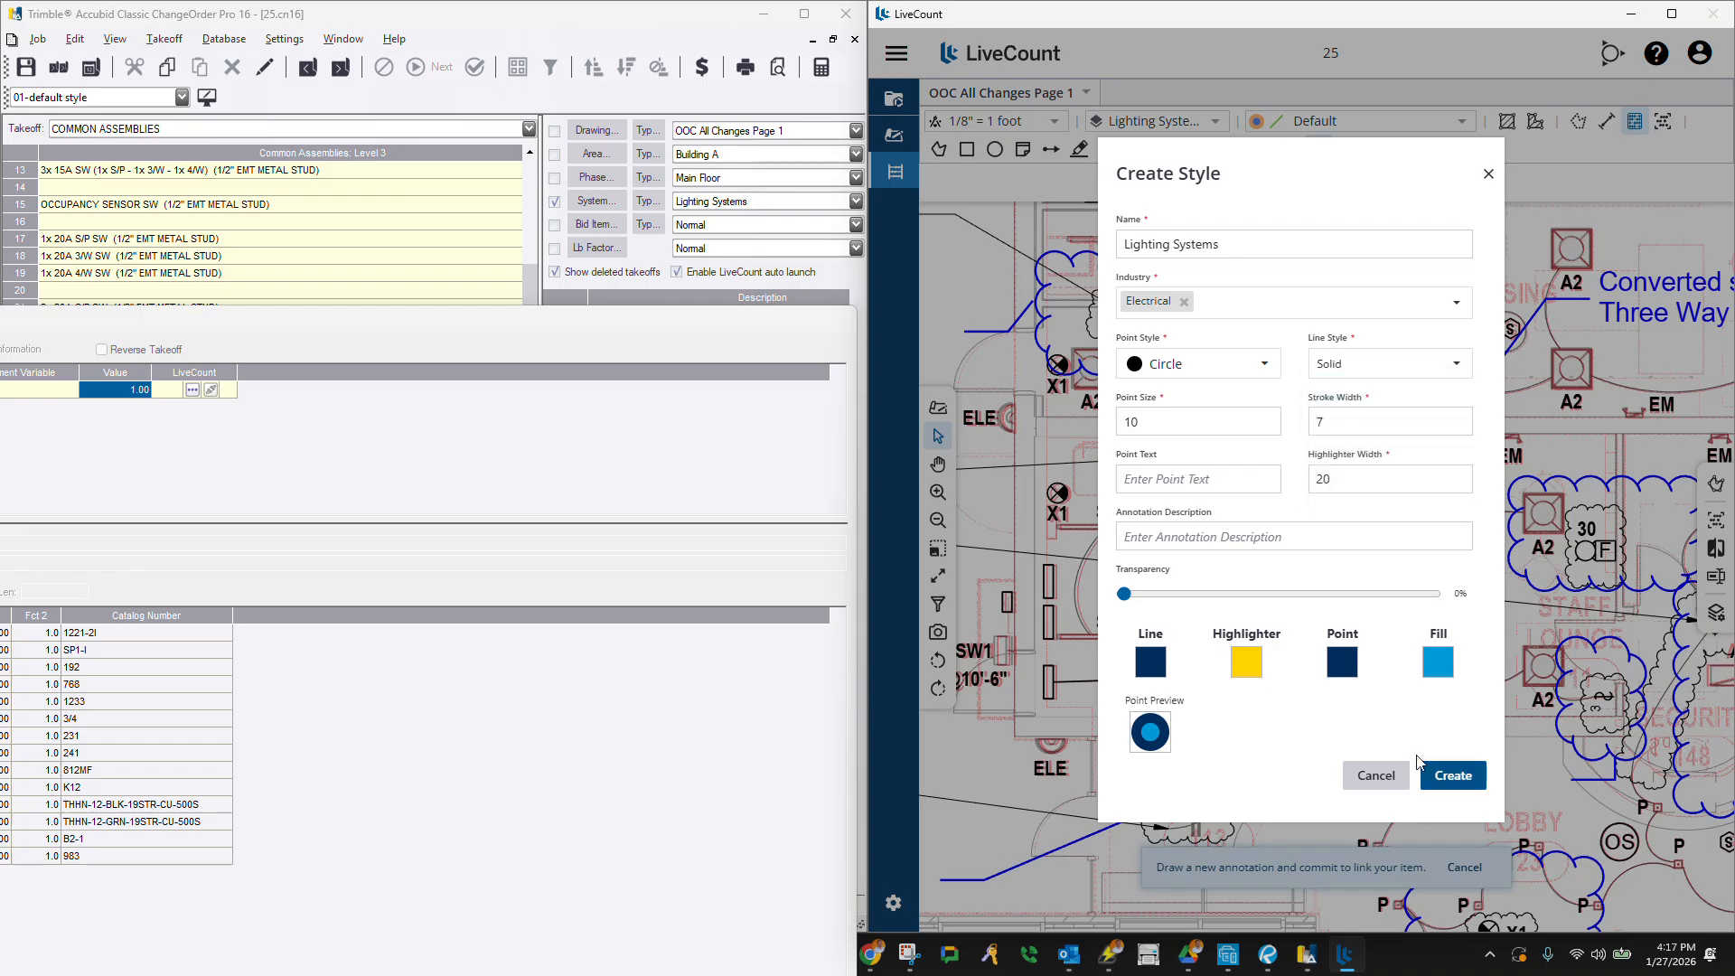
pyautogui.click(1436, 776)
# Count one single-pole switch at the relocated dimmer switch above the mechanical room and commit it to the takeoff.
pyautogui.click(1127, 311)
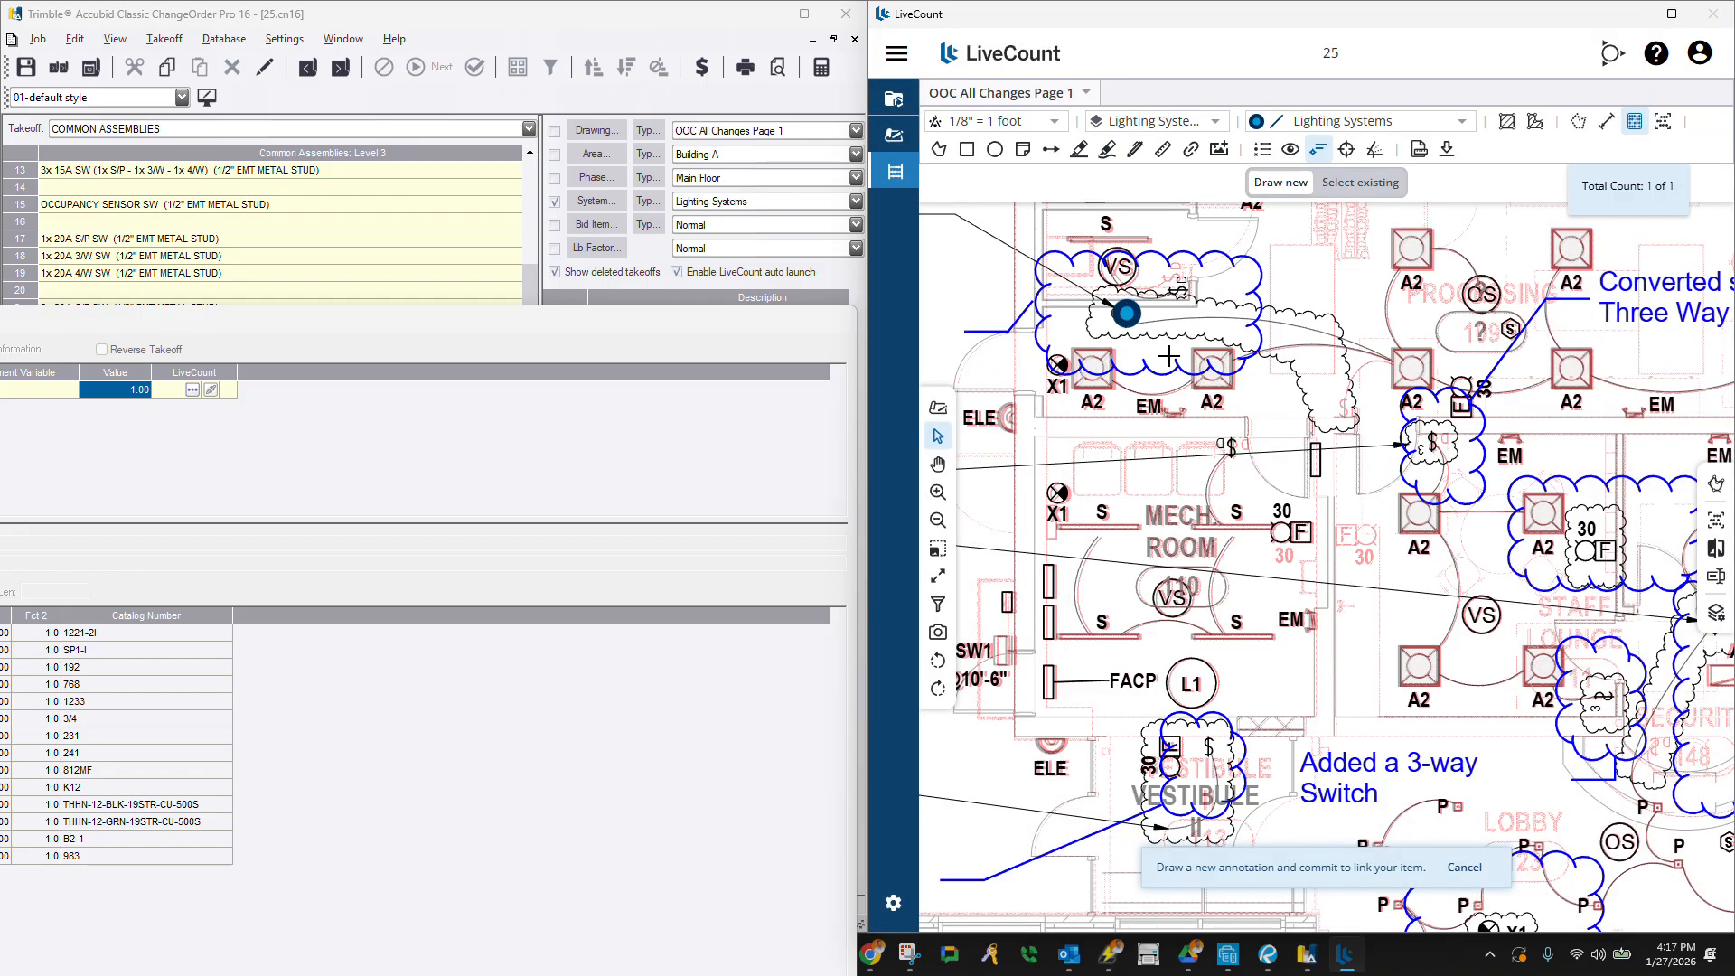
pyautogui.scroll(-1, 1190, 422)
pyautogui.scroll(1, 1400, 451)
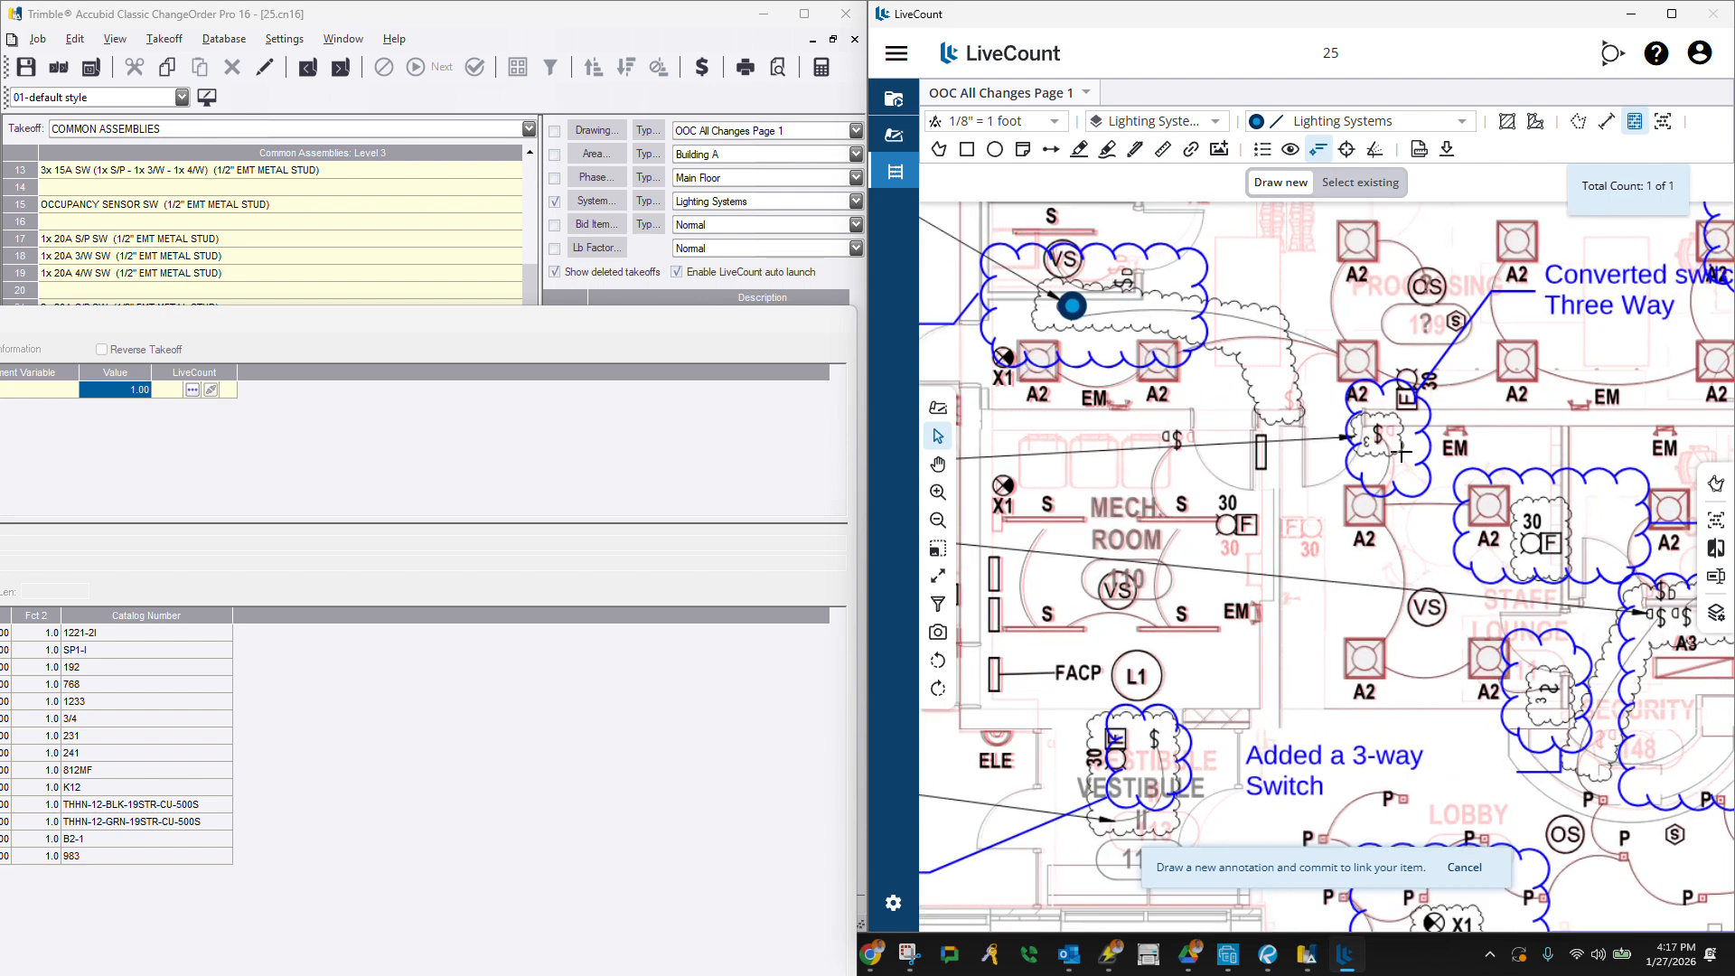
pyautogui.rightClick(1380, 435)
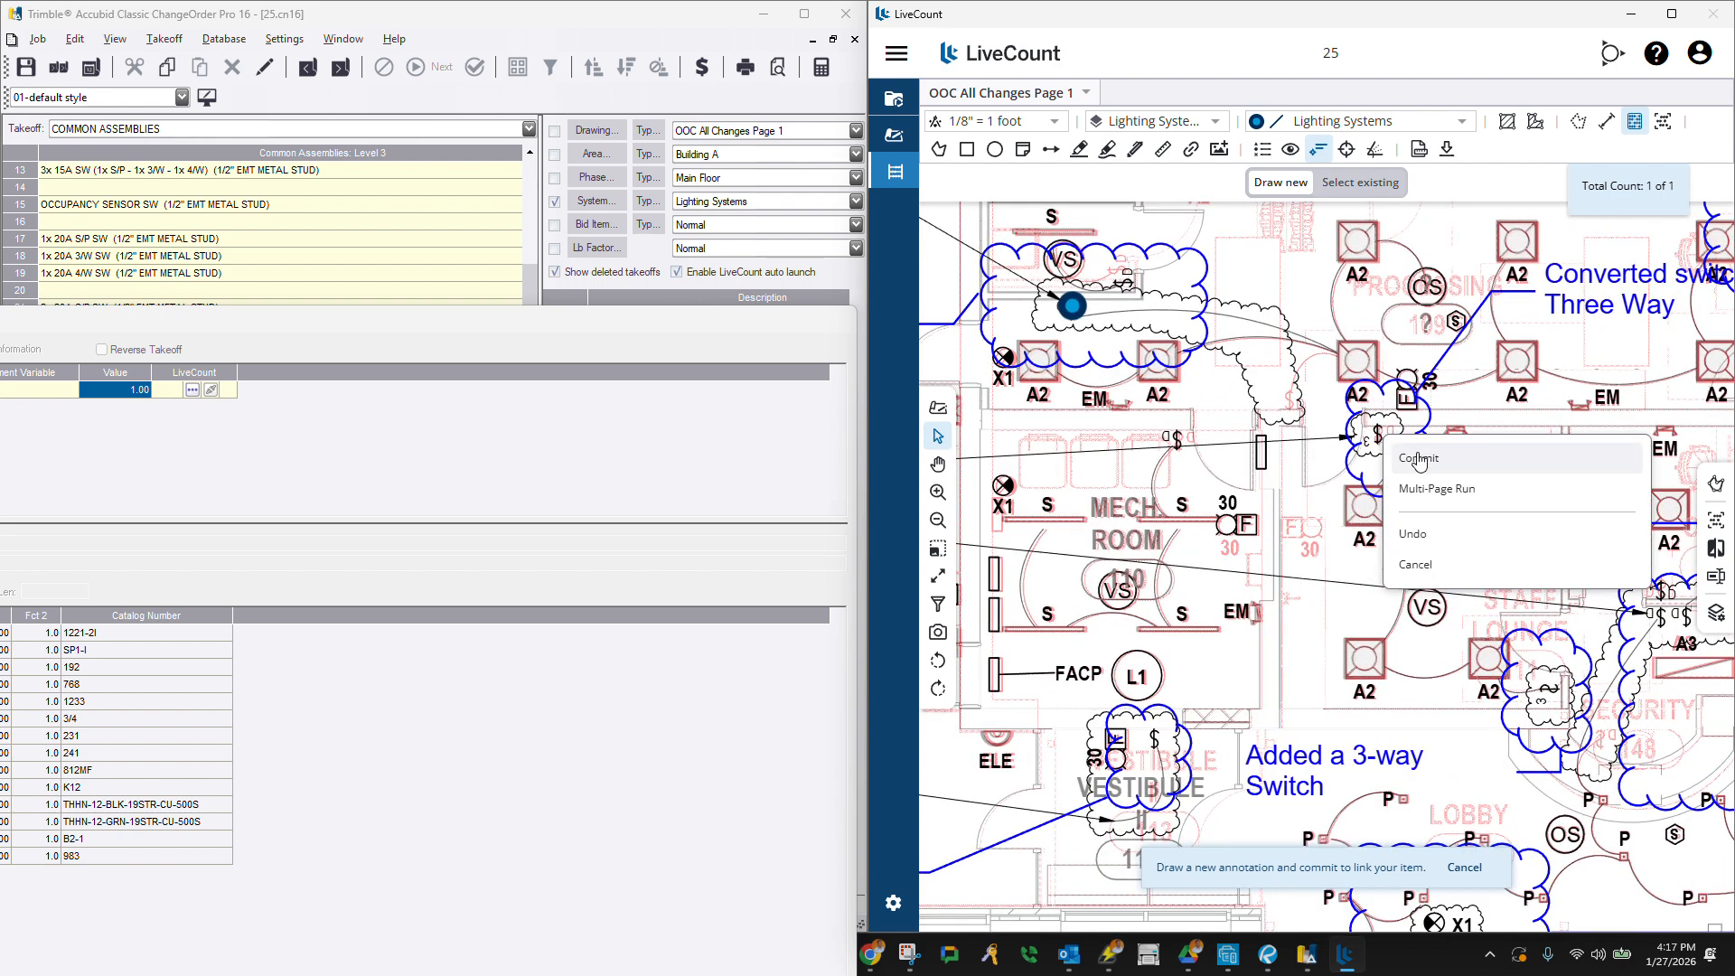
pyautogui.click(1401, 461)
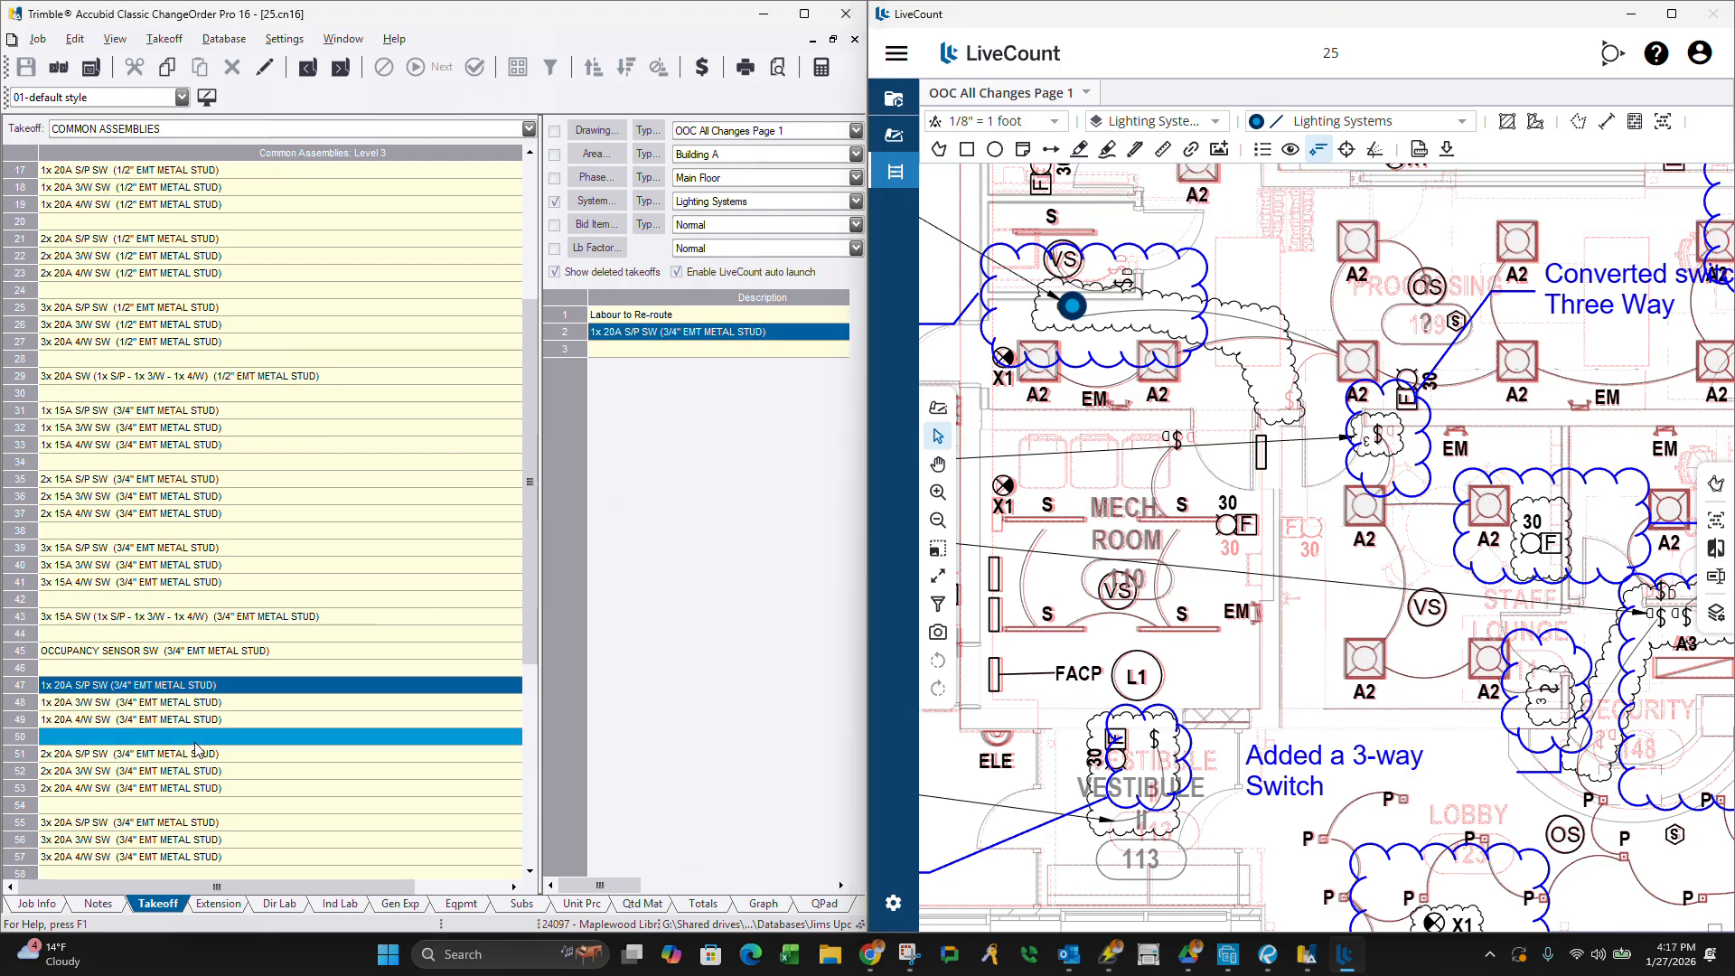
# Take off one 1x 20A 3/W SW (3/4" EMT METAL STUD) at the added three-way switch between the staff lounge and security, and commit it.
pyautogui.scroll(-4, 144, 588)
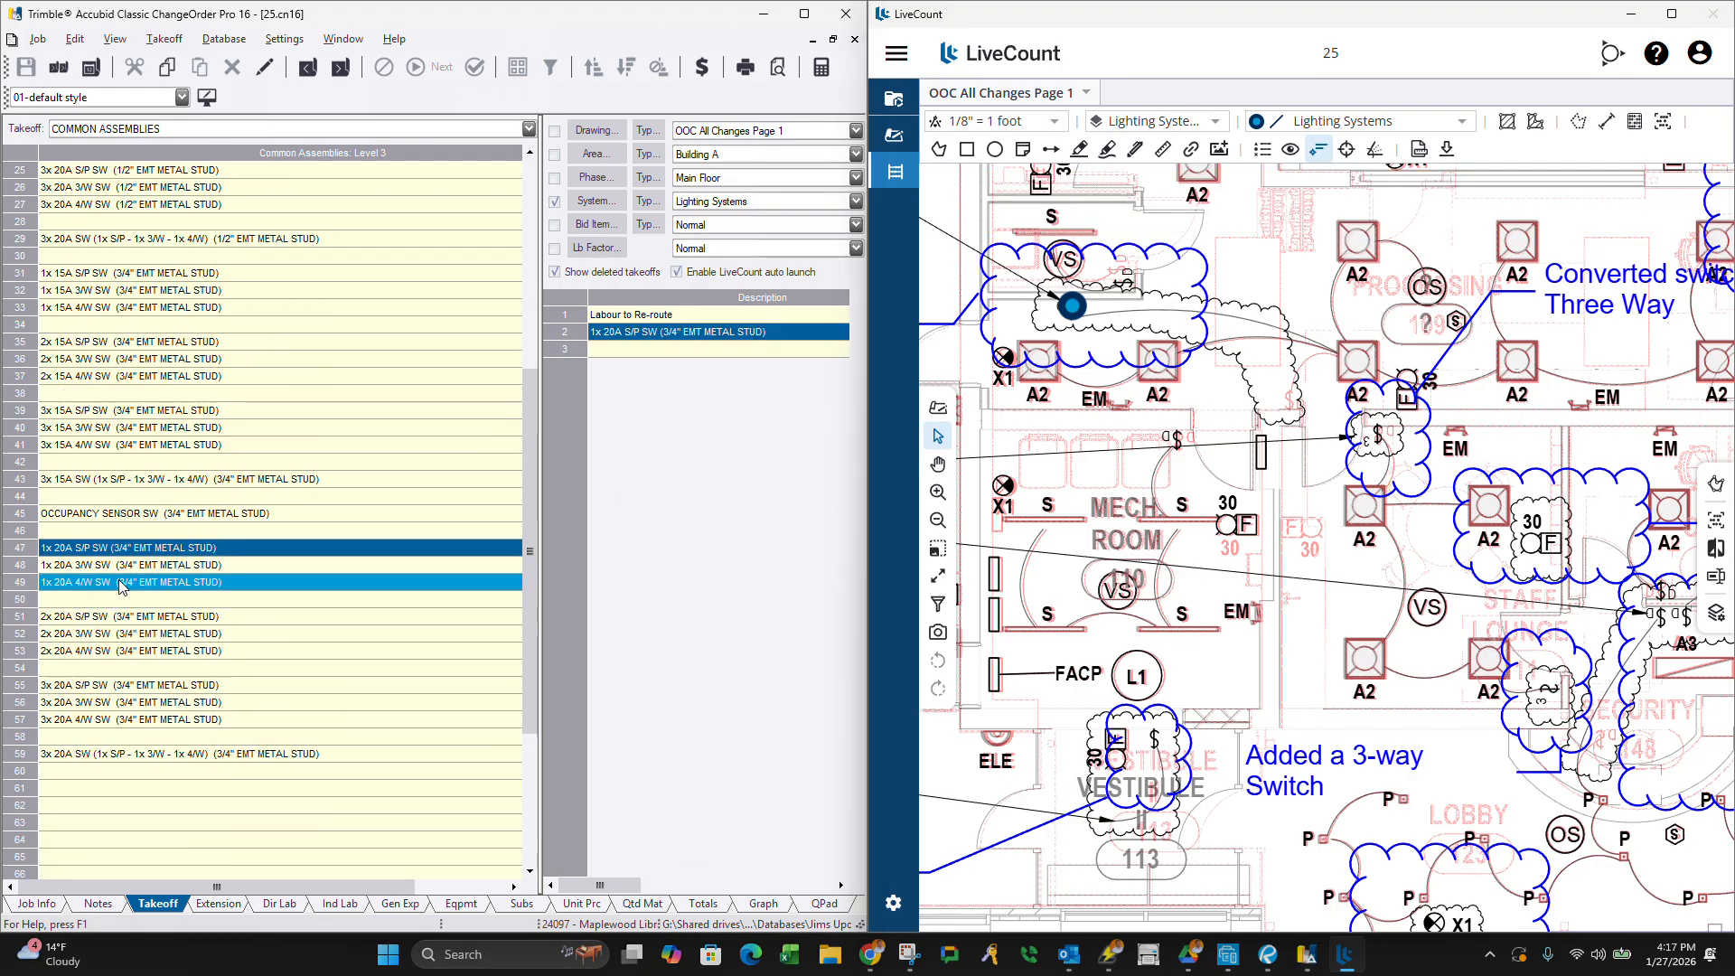
pyautogui.scroll(2, 99, 650)
pyautogui.doubleClick(94, 633)
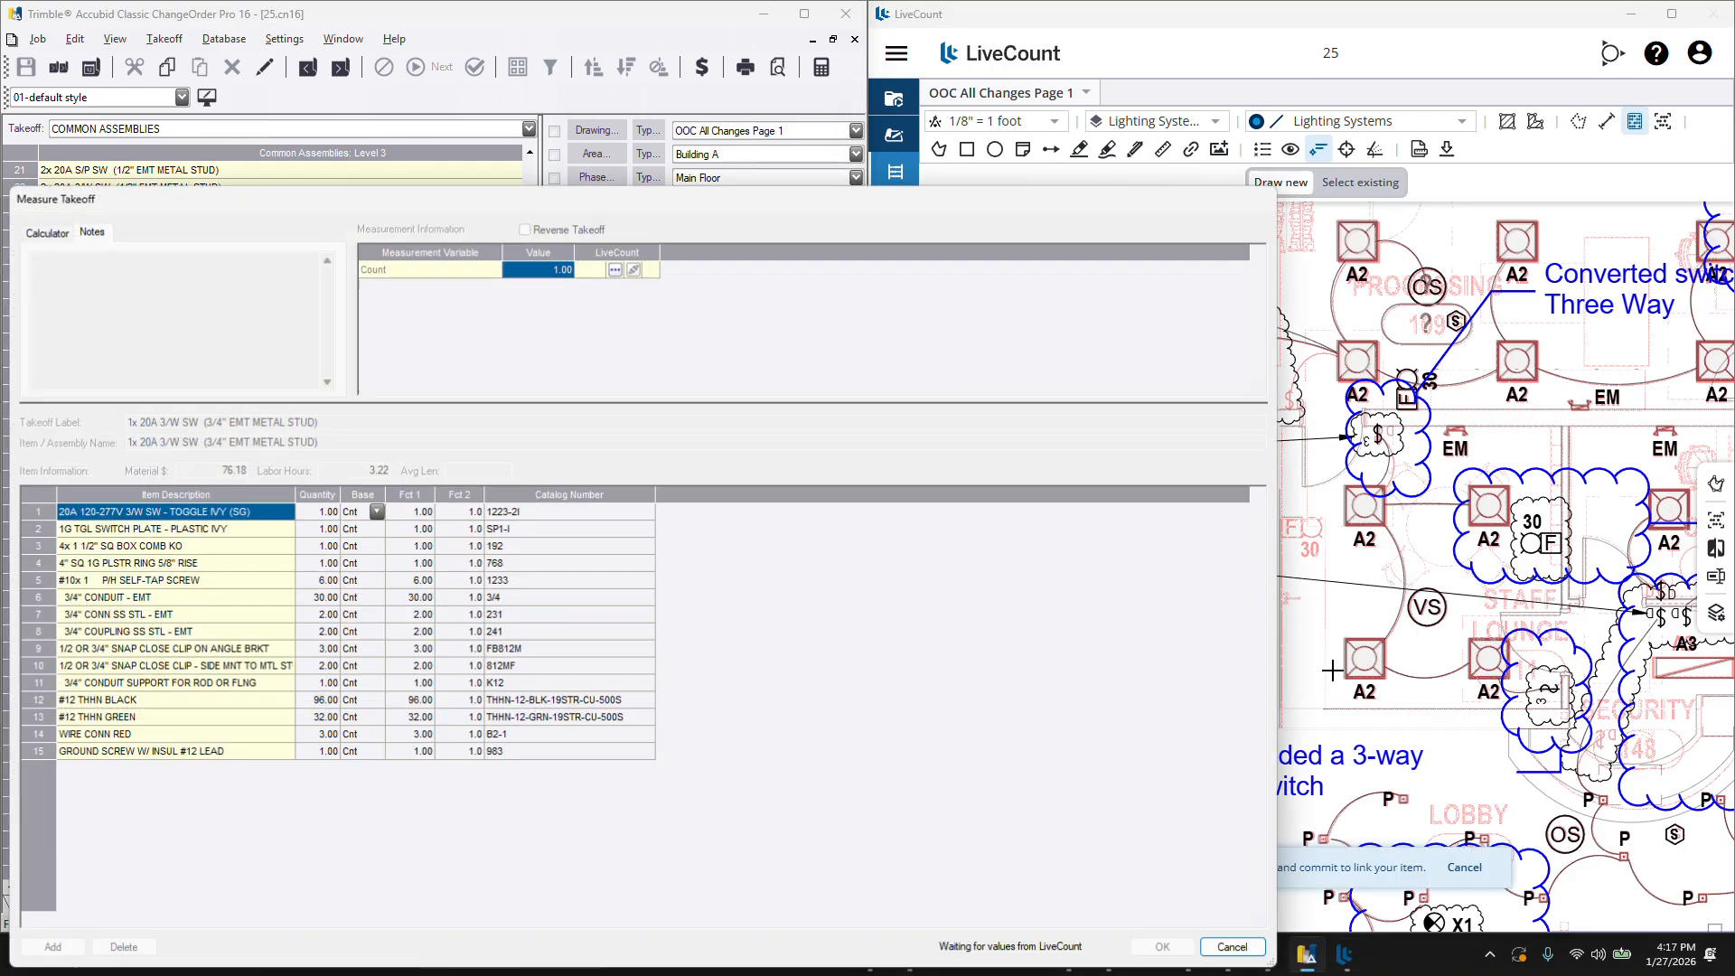
pyautogui.click(1371, 438)
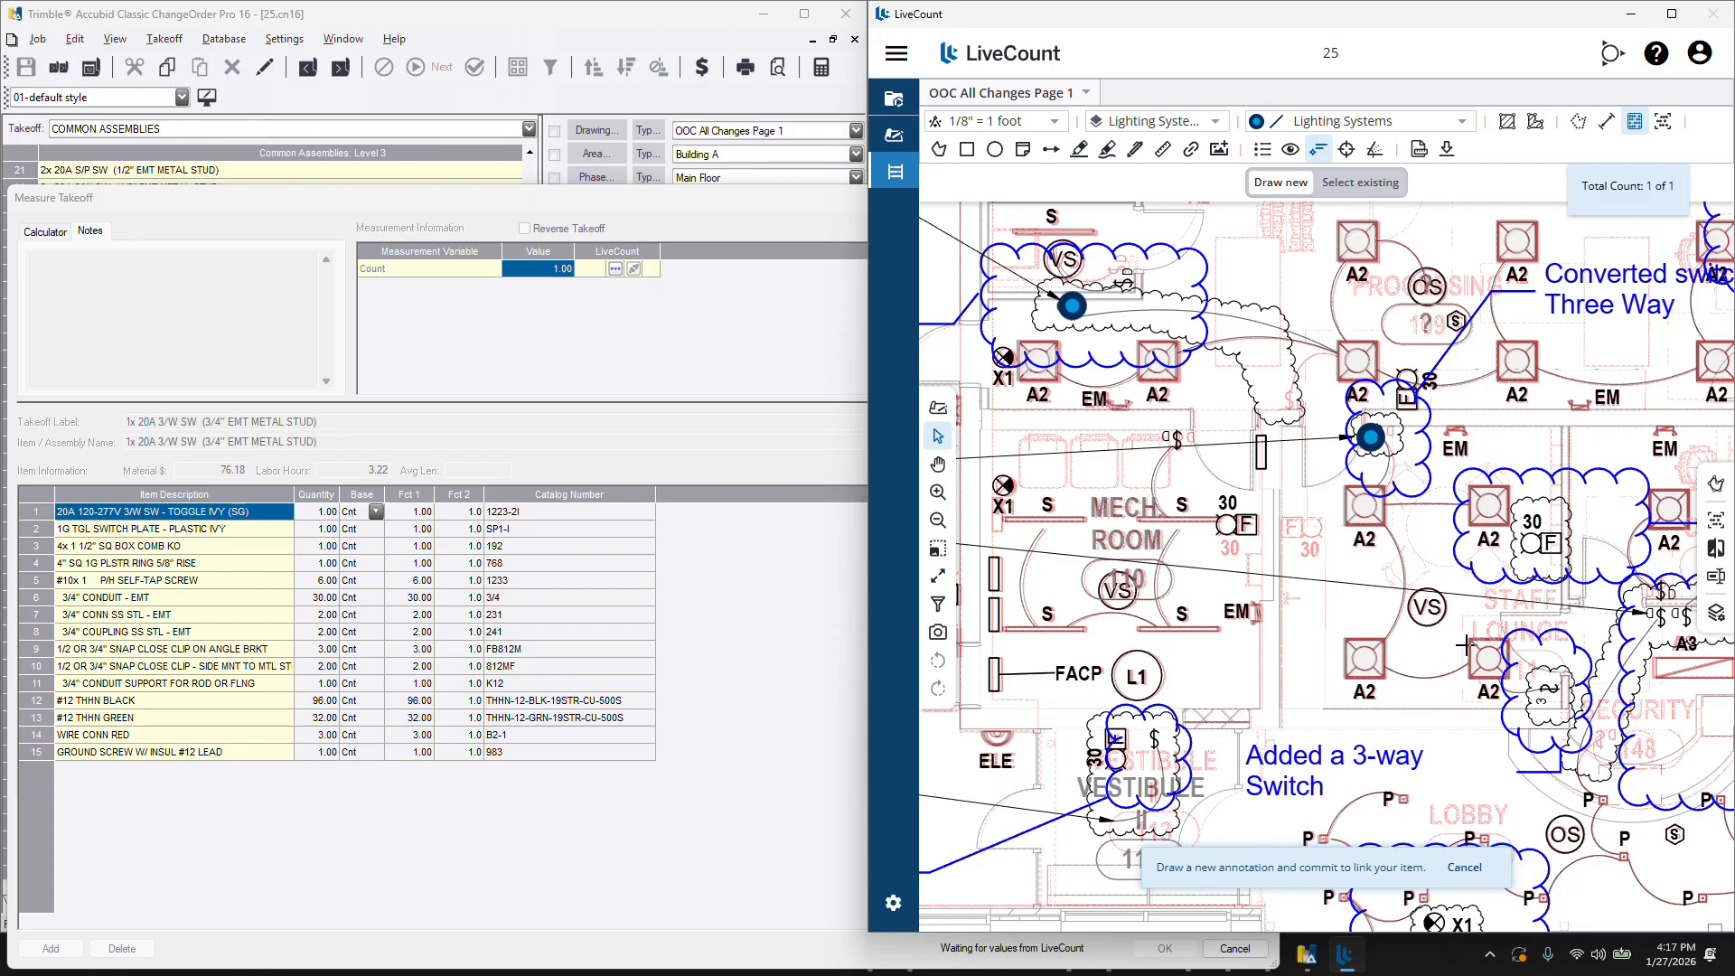
pyautogui.press('Return')
pyautogui.click(1554, 691)
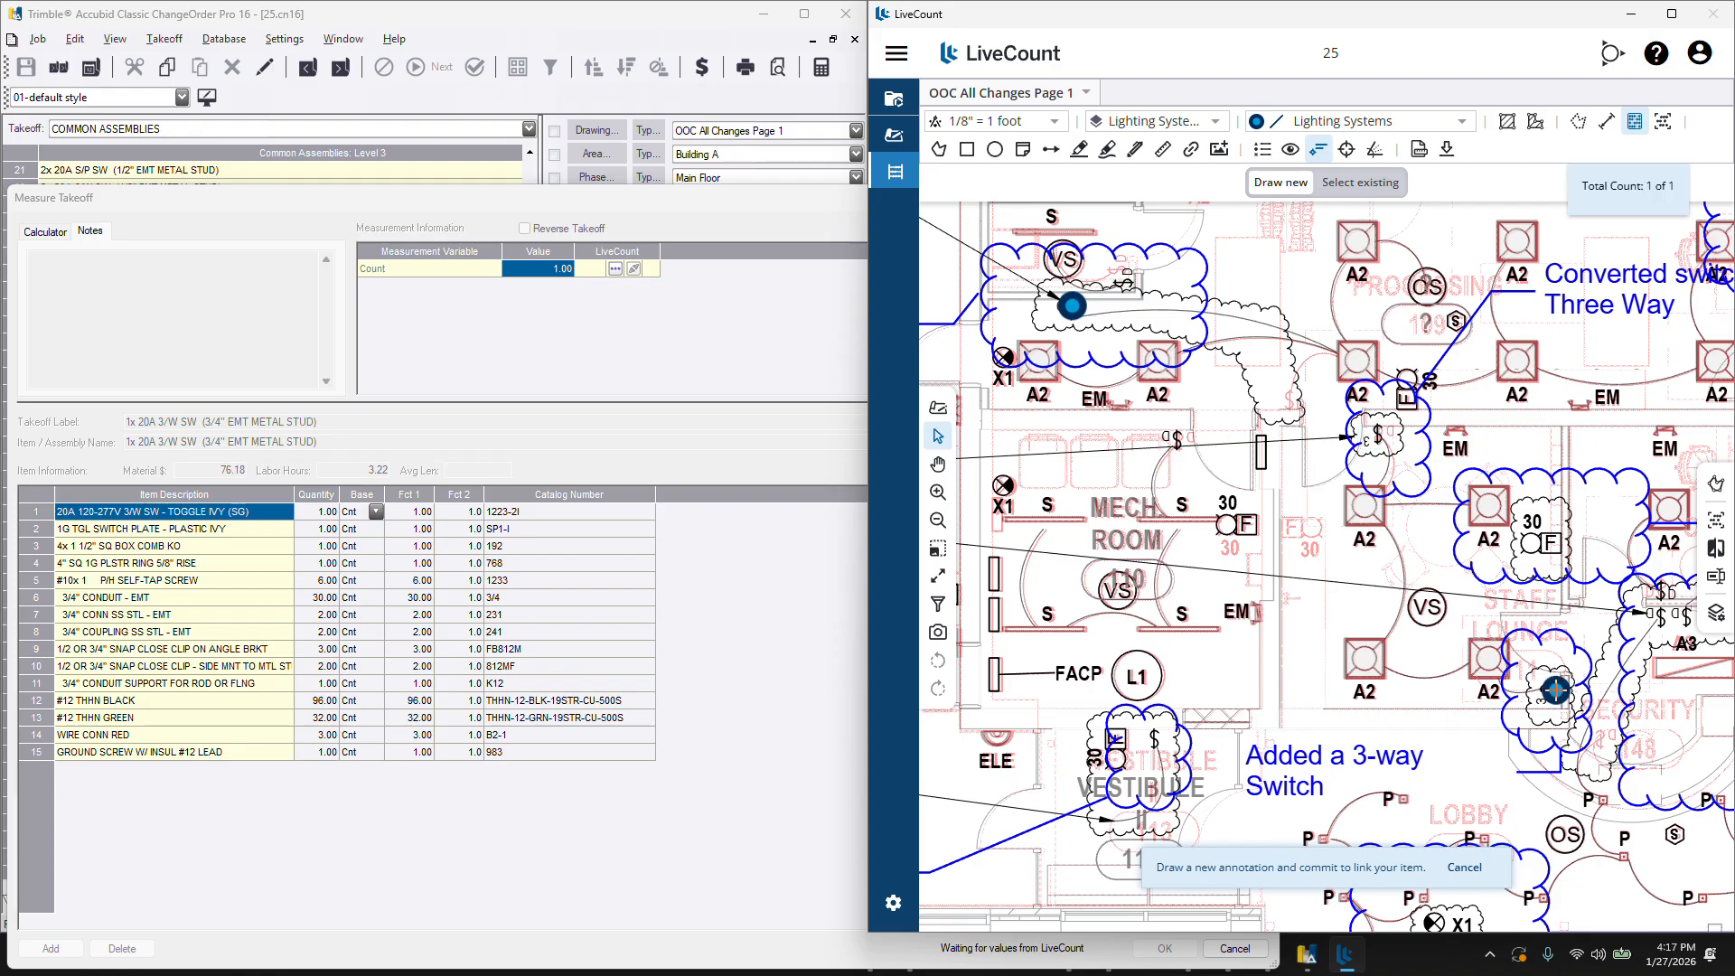
pyautogui.scroll(-3, 1265, 691)
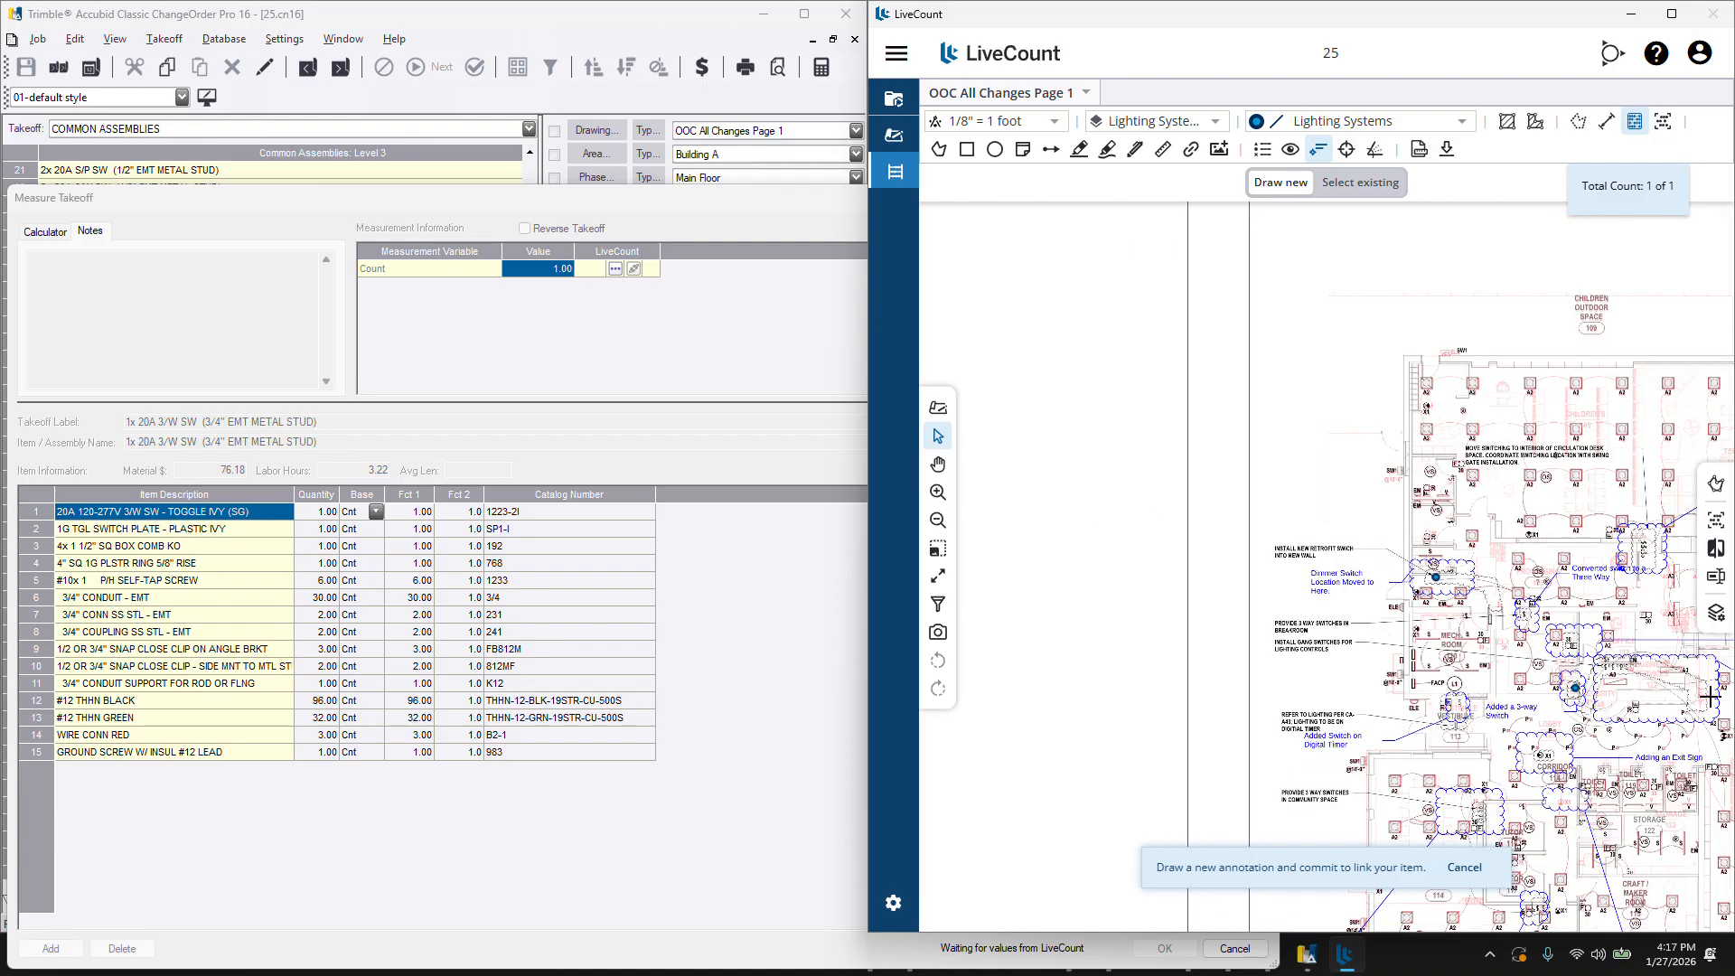
pyautogui.scroll(2, 1668, 673)
pyautogui.scroll(2, 1373, 723)
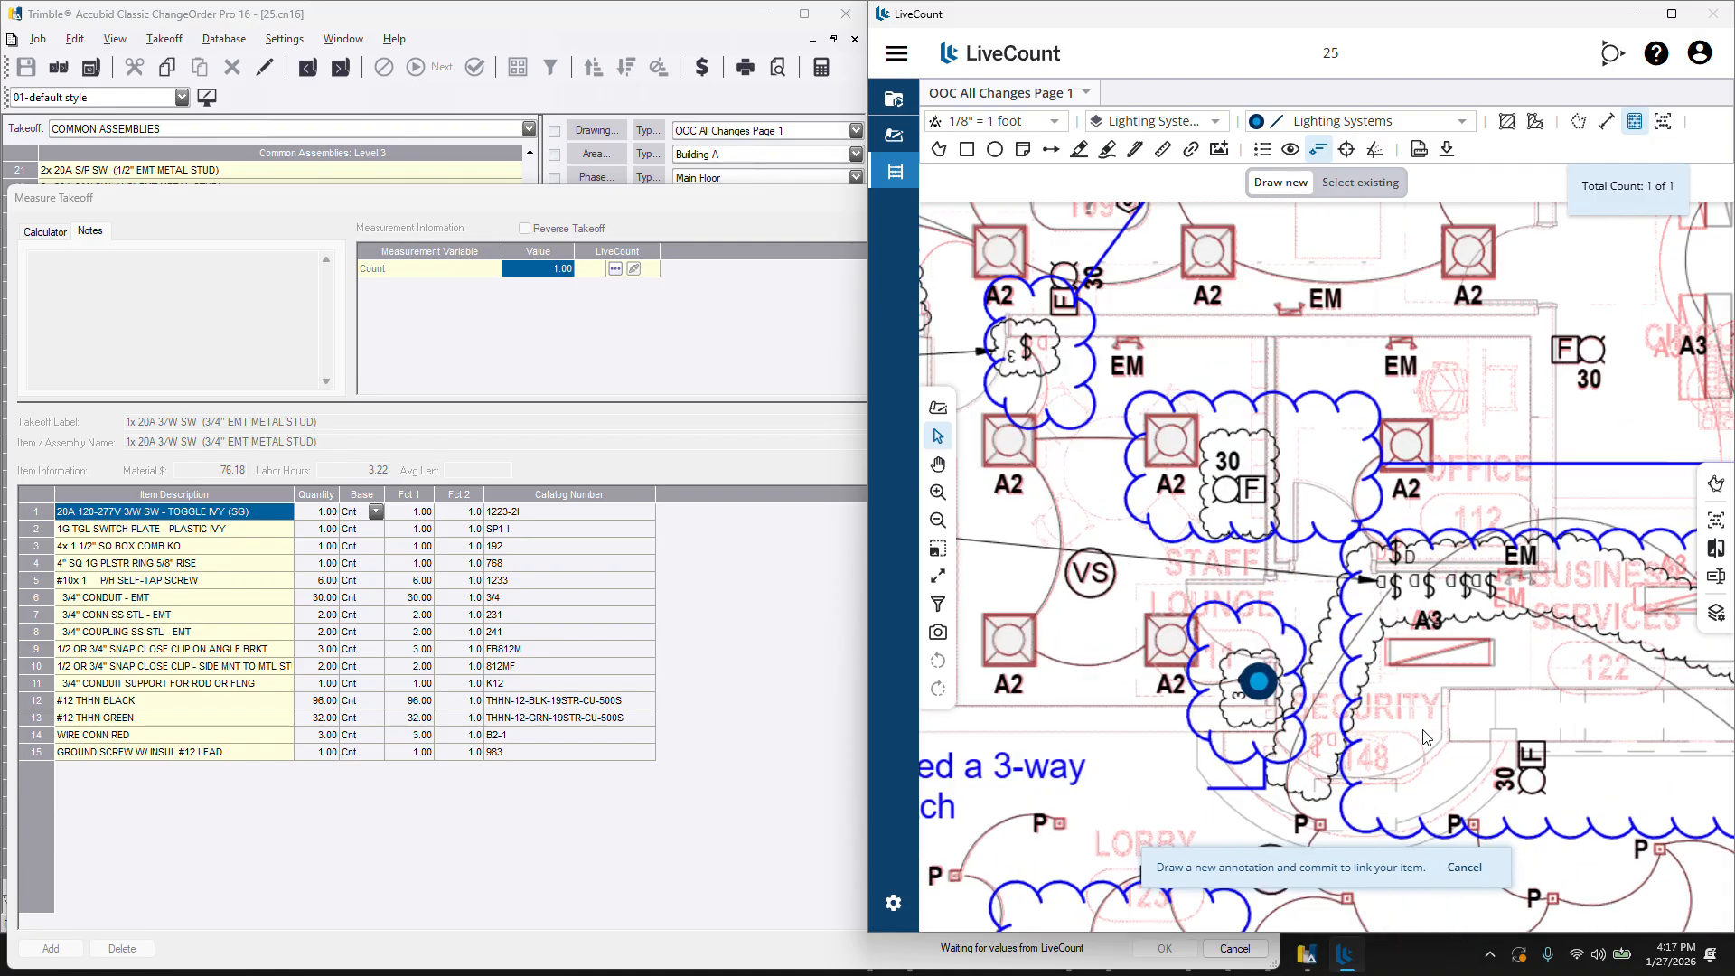
pyautogui.rightClick(1429, 733)
pyautogui.click(1445, 750)
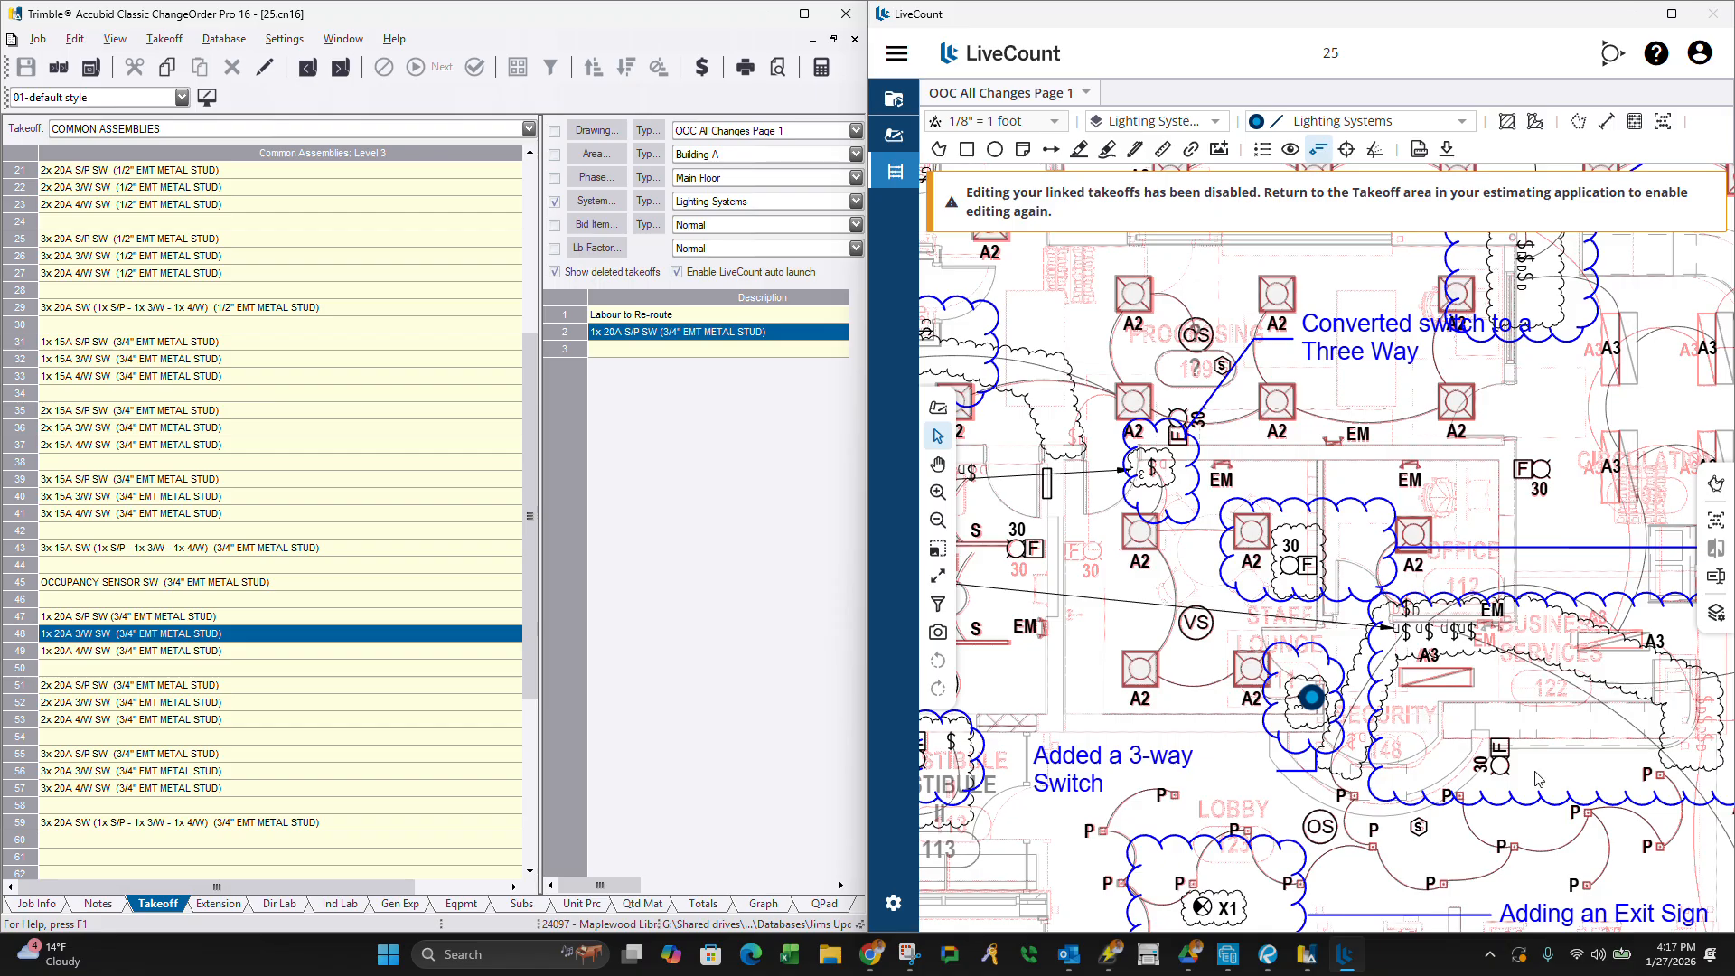
pyautogui.scroll(-3, 1541, 753)
pyautogui.scroll(3, 1579, 836)
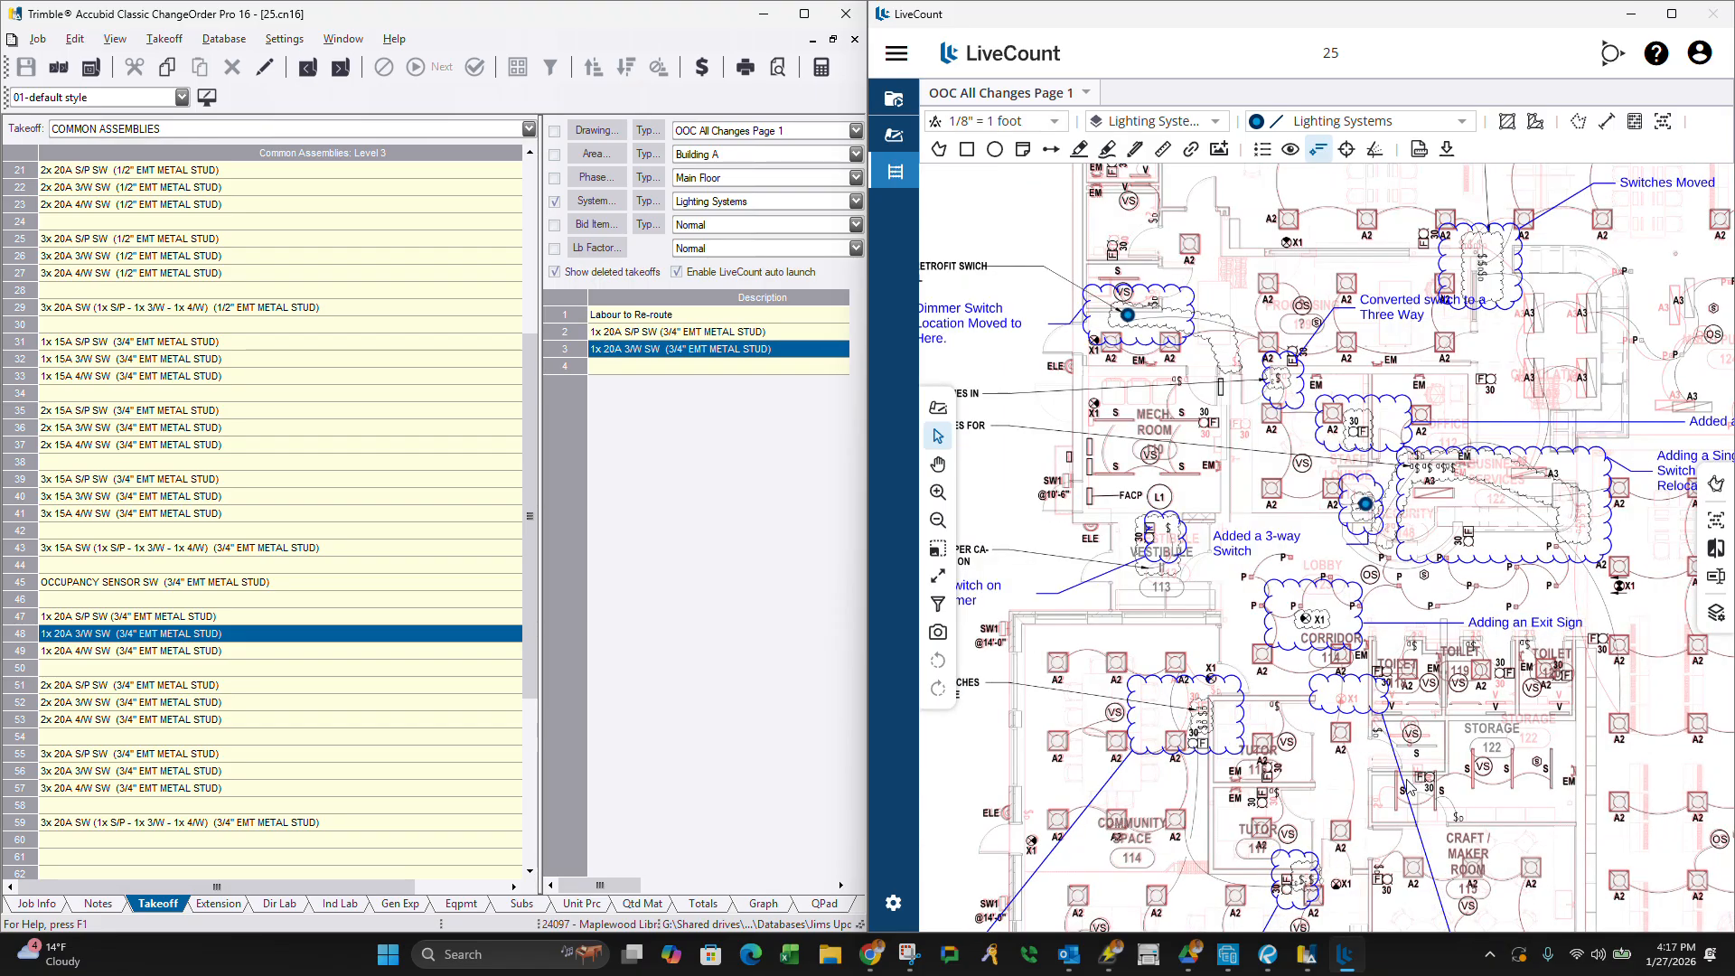
pyautogui.scroll(2, 193, 396)
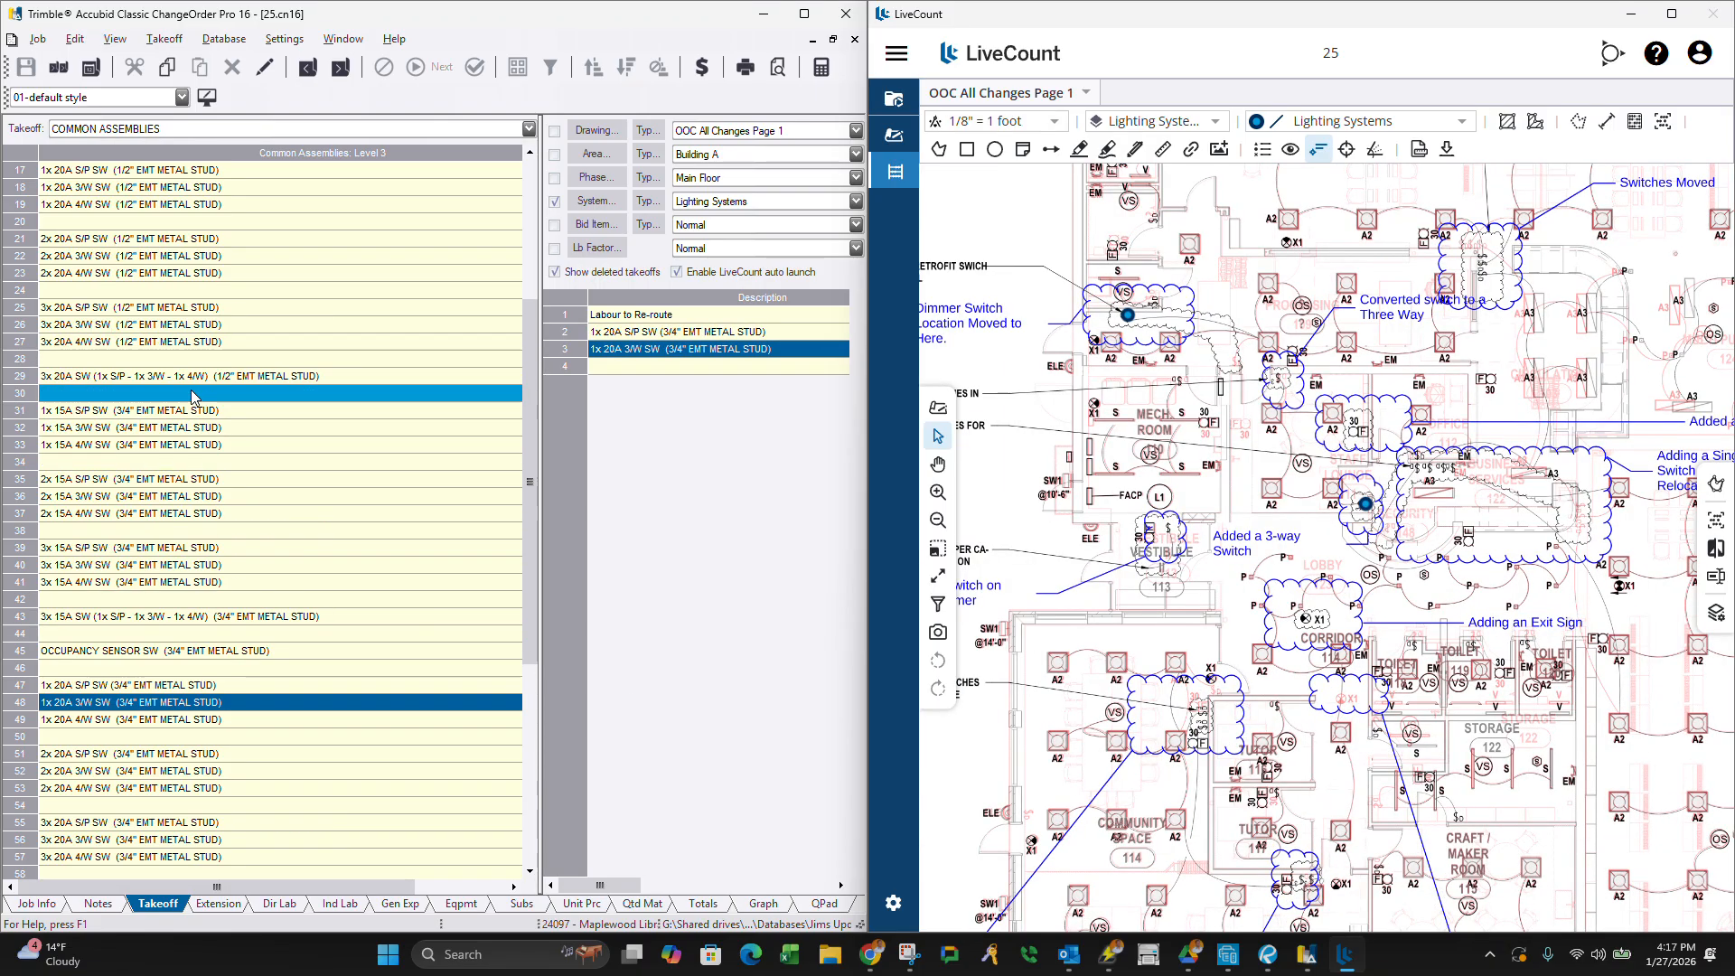
pyautogui.click(100, 685)
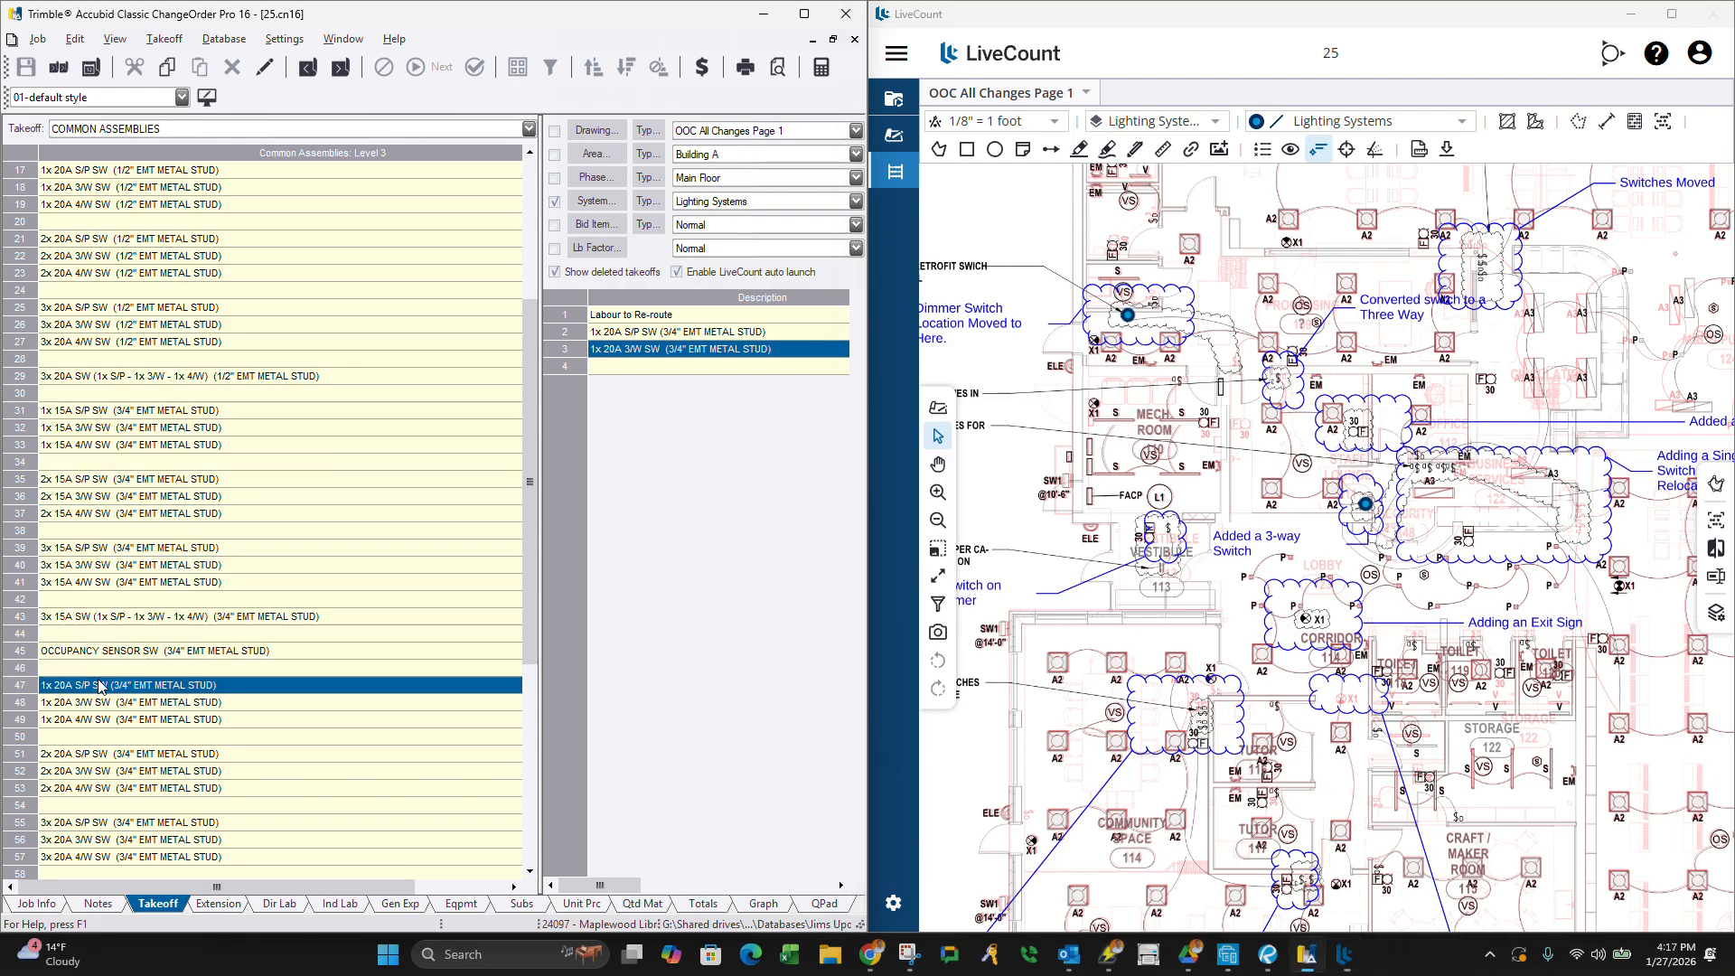
pyautogui.doubleClick(100, 684)
pyautogui.scroll(-3, 1519, 788)
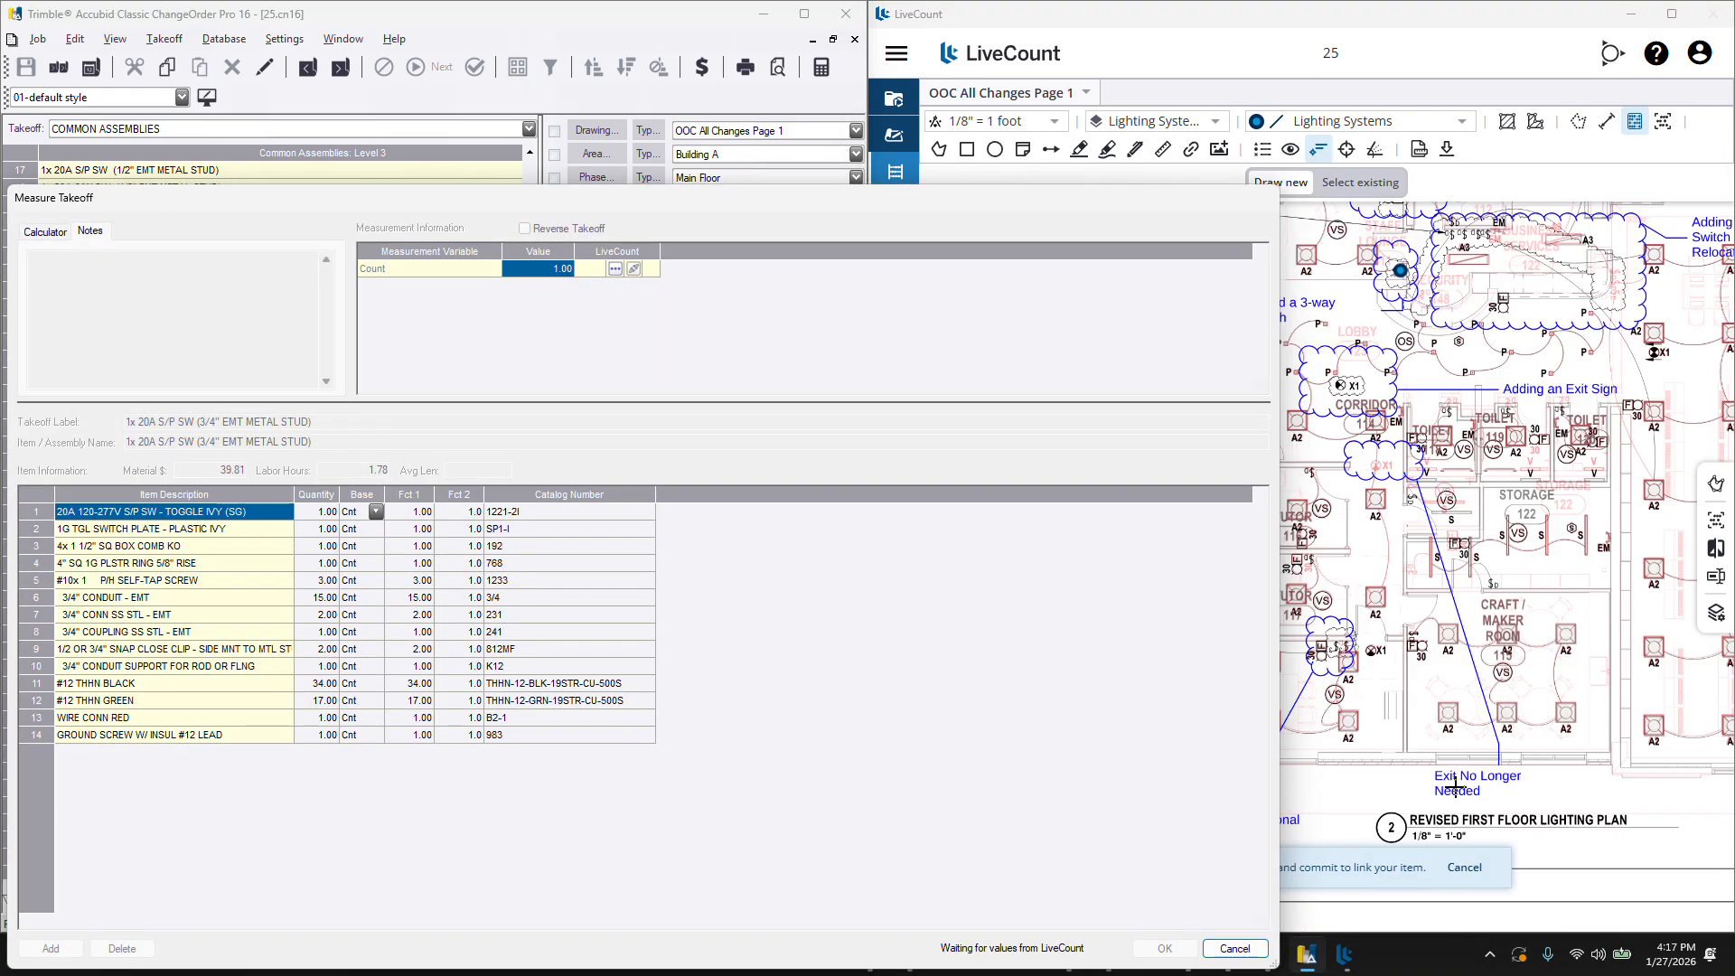
pyautogui.scroll(4, 1370, 773)
pyautogui.scroll(-1, 1381, 804)
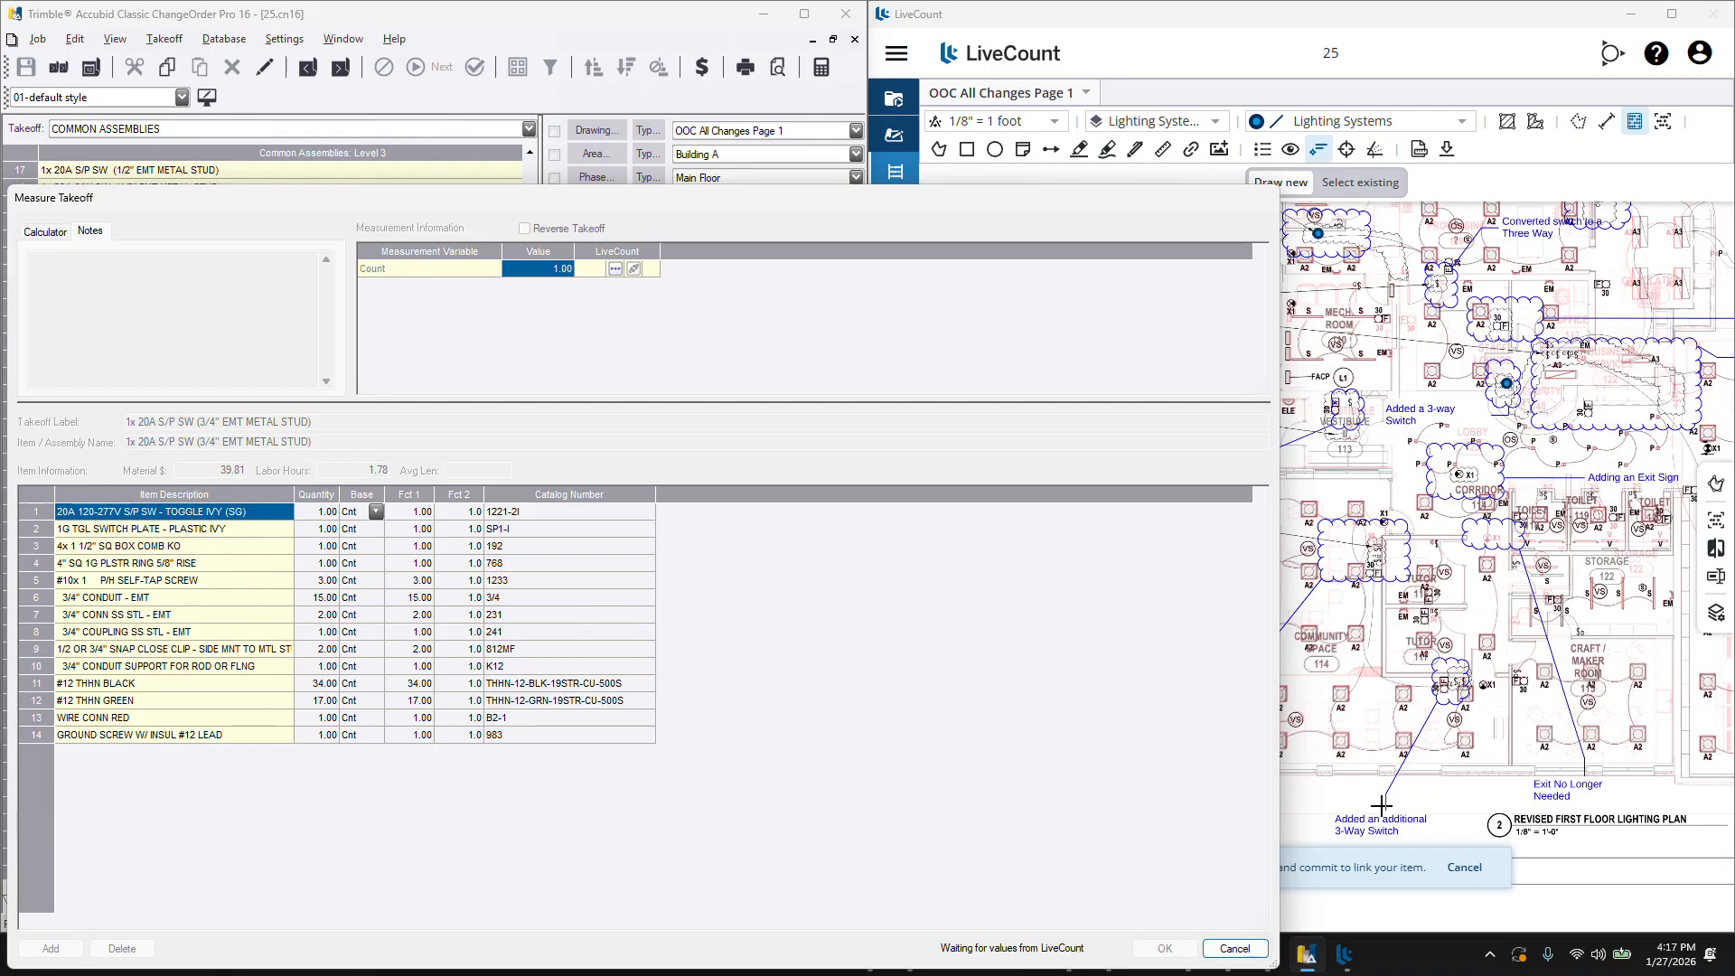
pyautogui.scroll(-2, 1391, 777)
pyautogui.scroll(-1, 1331, 647)
pyautogui.scroll(4, 1324, 661)
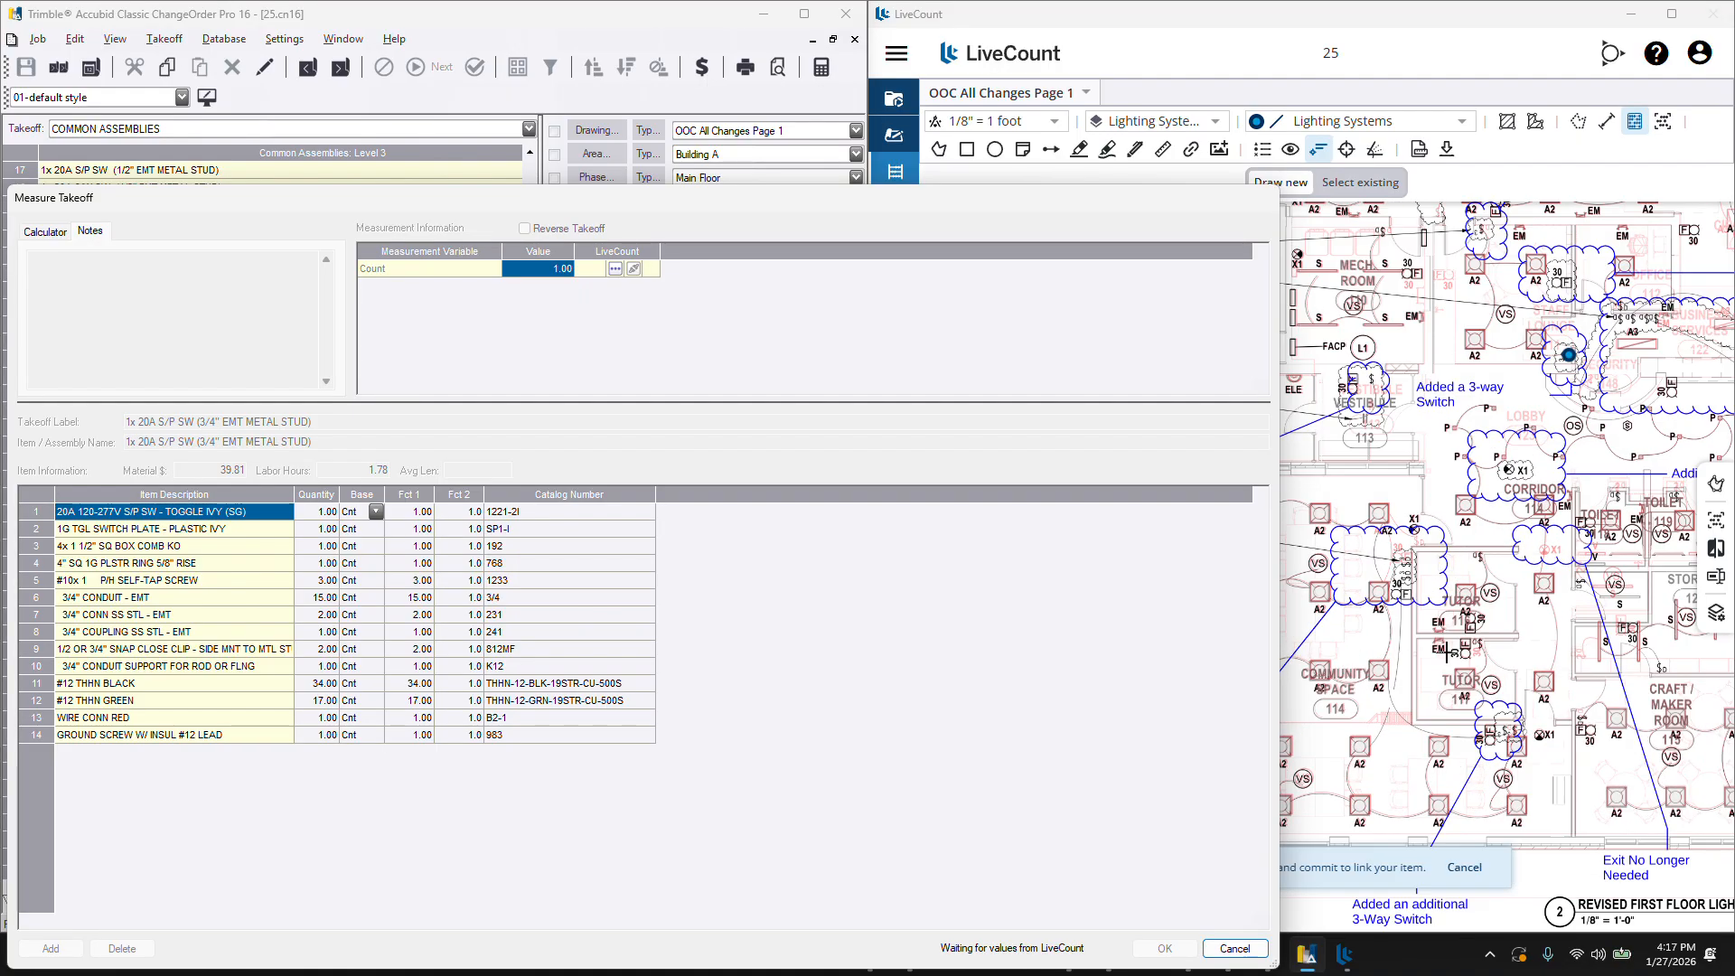
pyautogui.scroll(-5, 1454, 660)
pyautogui.scroll(4, 1463, 666)
pyautogui.scroll(-3, 1383, 664)
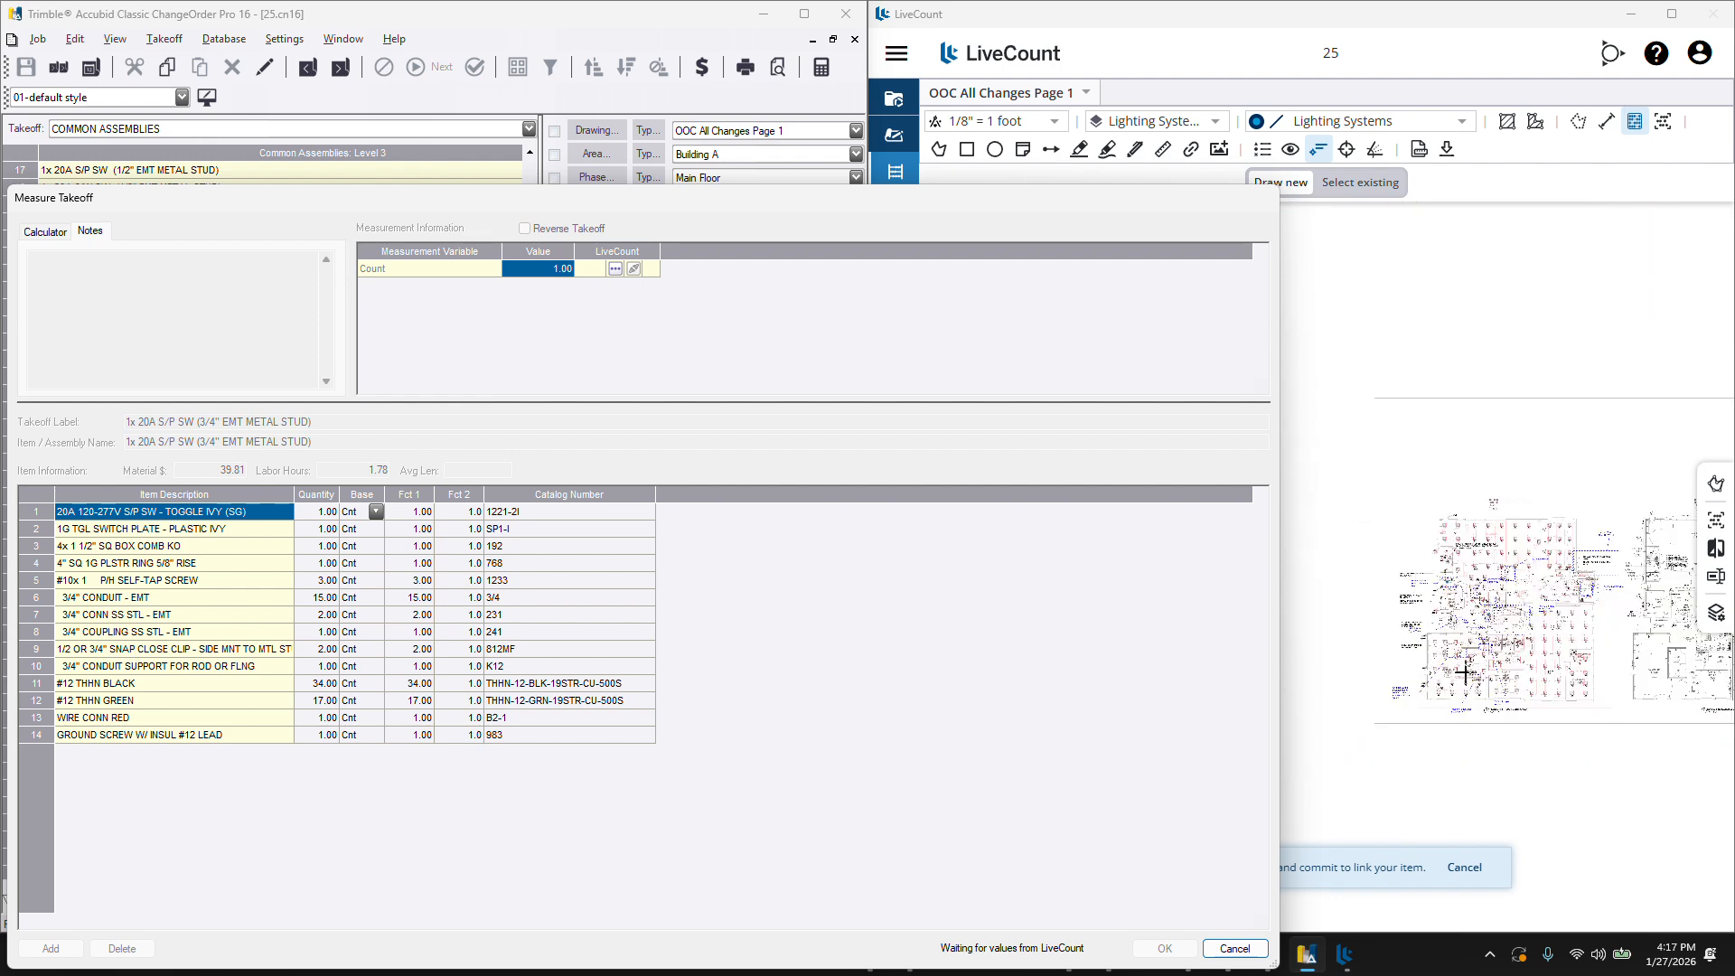
pyautogui.scroll(4, 1420, 669)
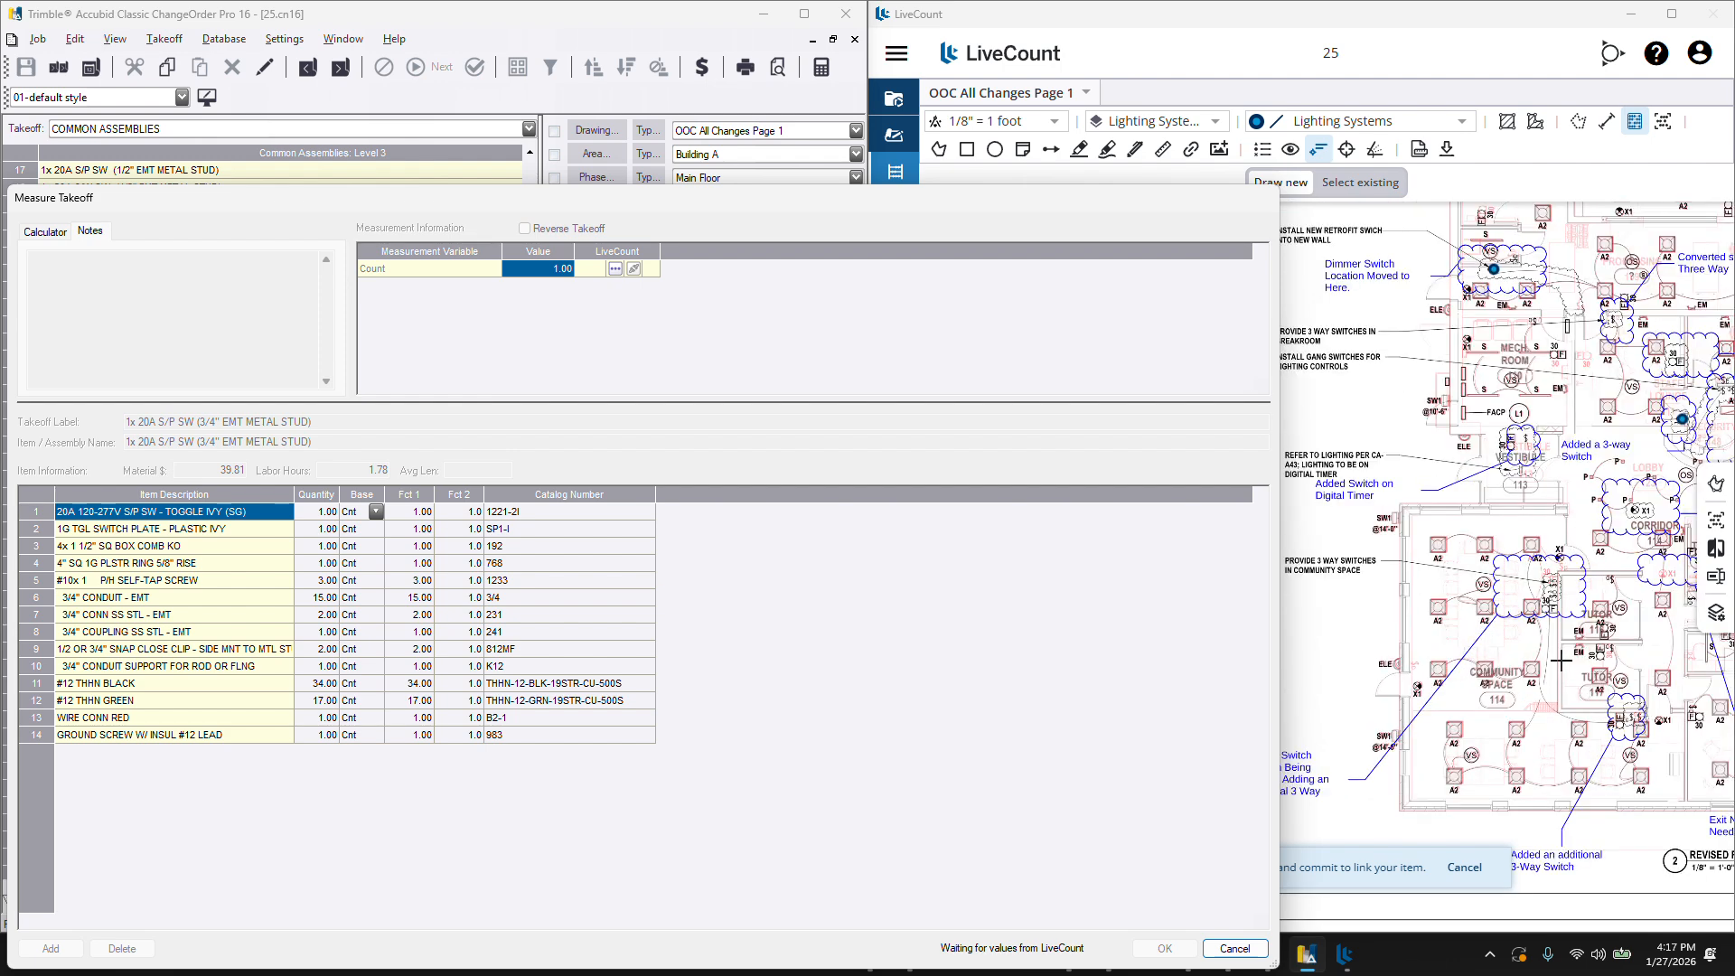
pyautogui.scroll(2, 1561, 661)
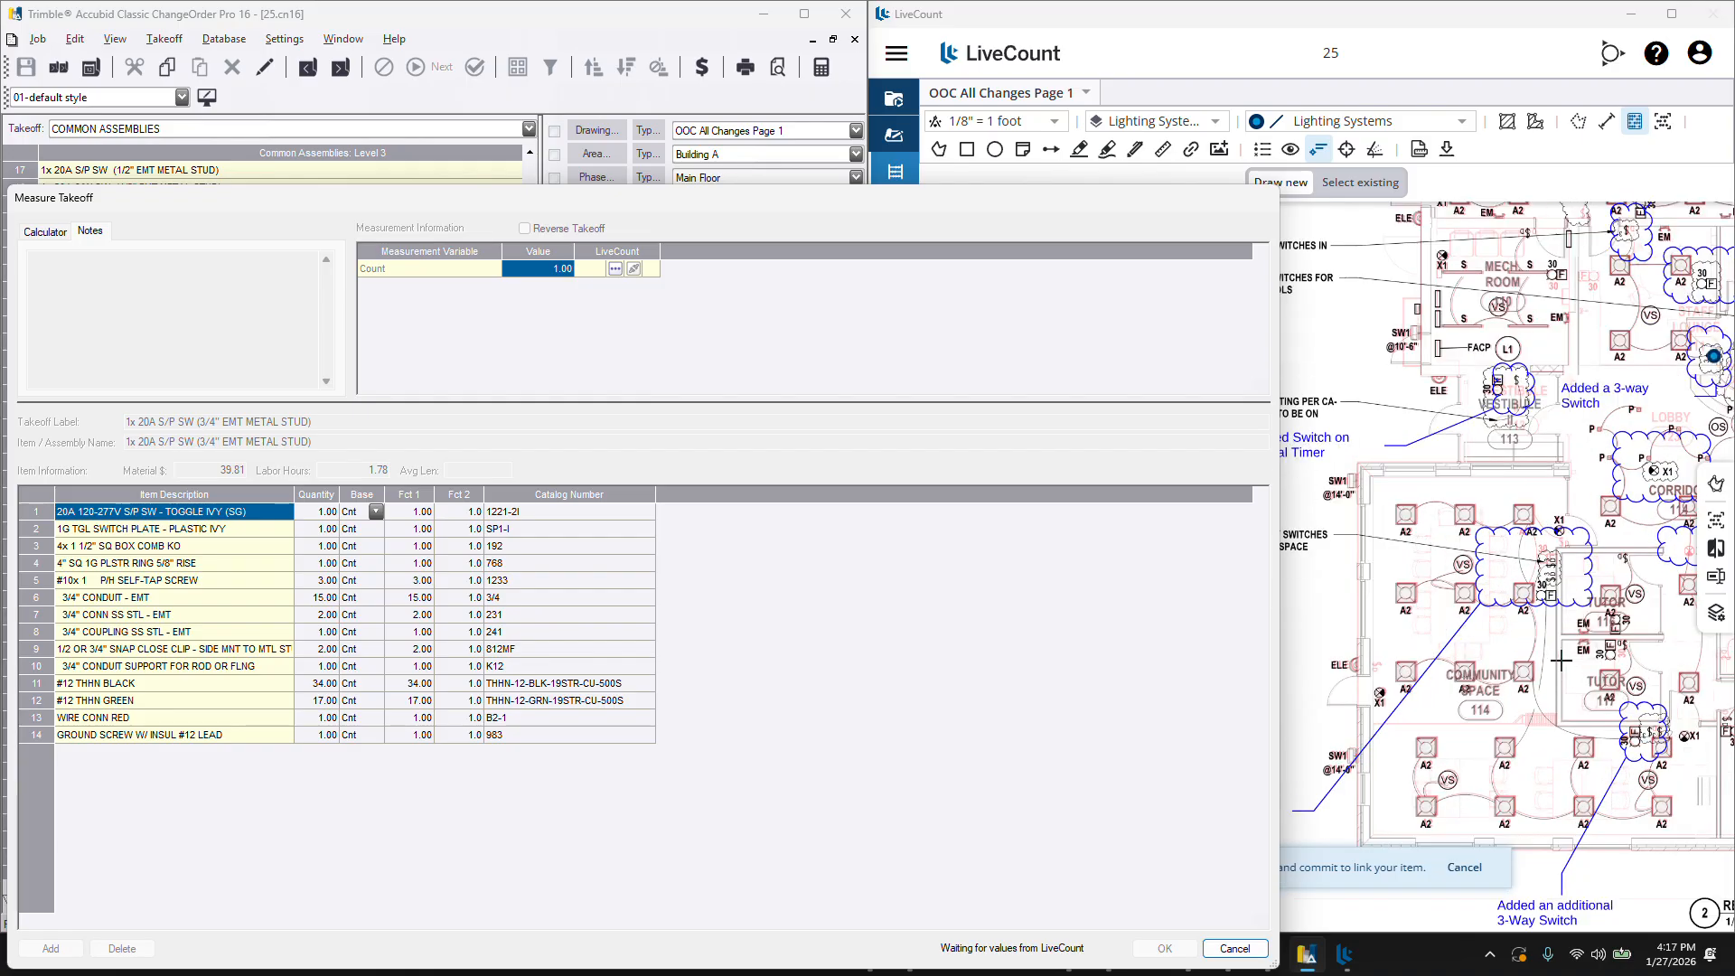
pyautogui.scroll(2, 1550, 544)
pyautogui.rightClick(1294, 569)
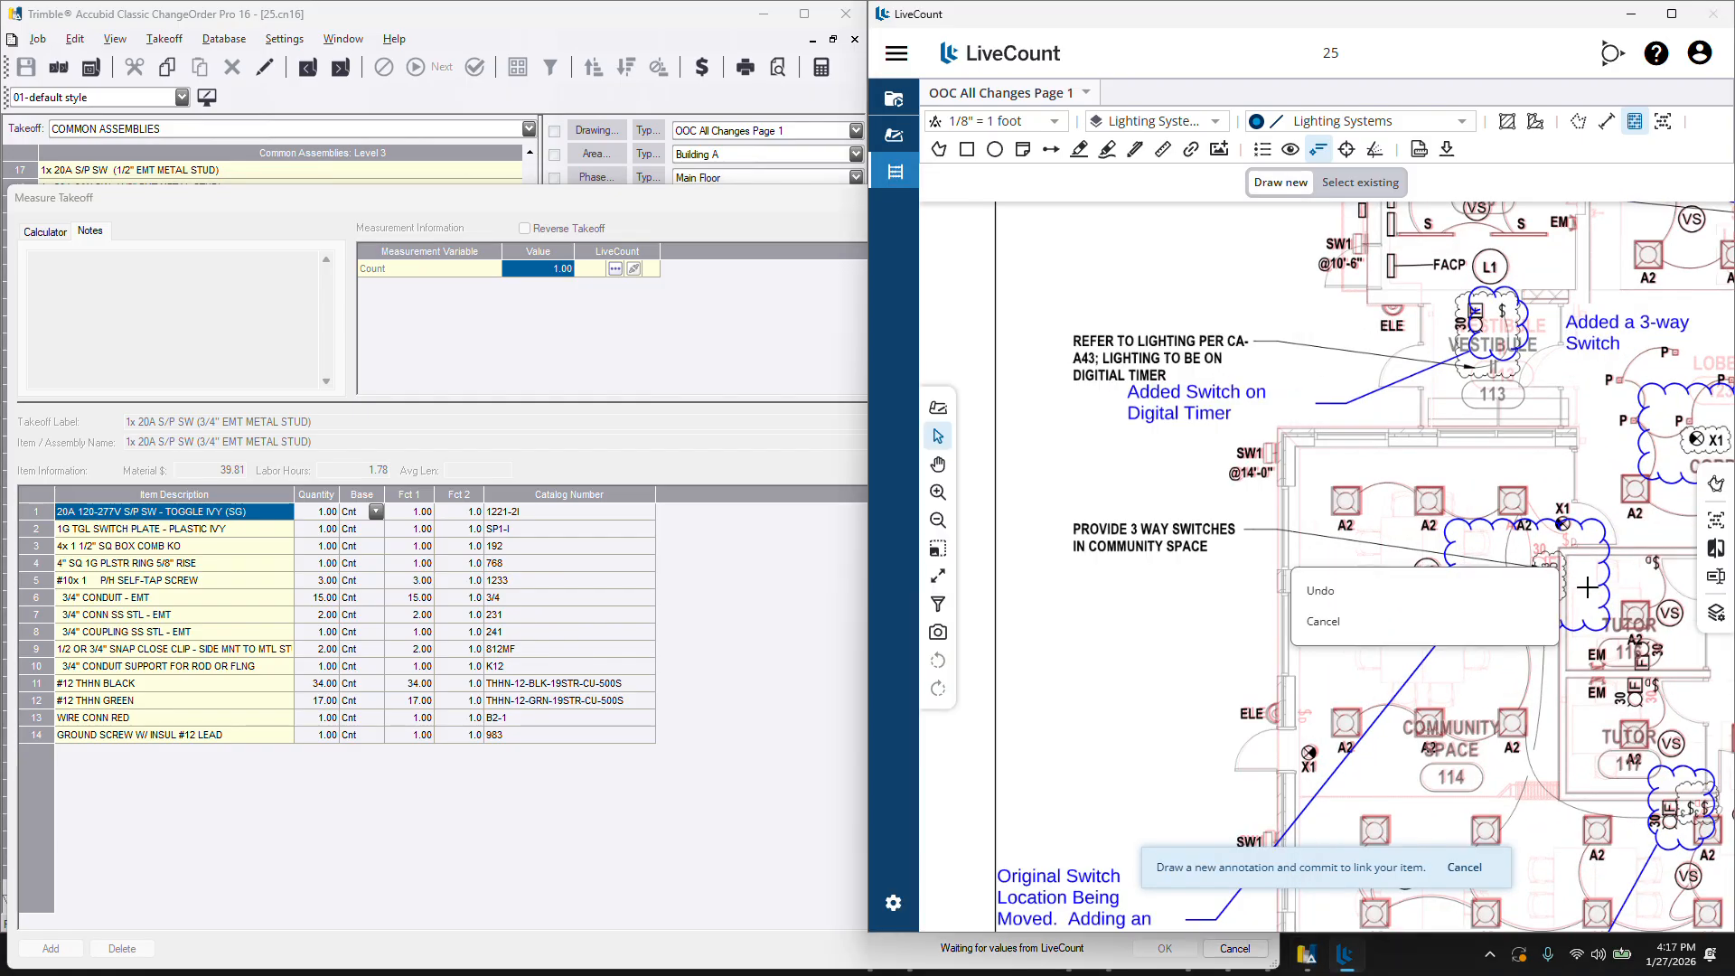
pyautogui.click(1390, 623)
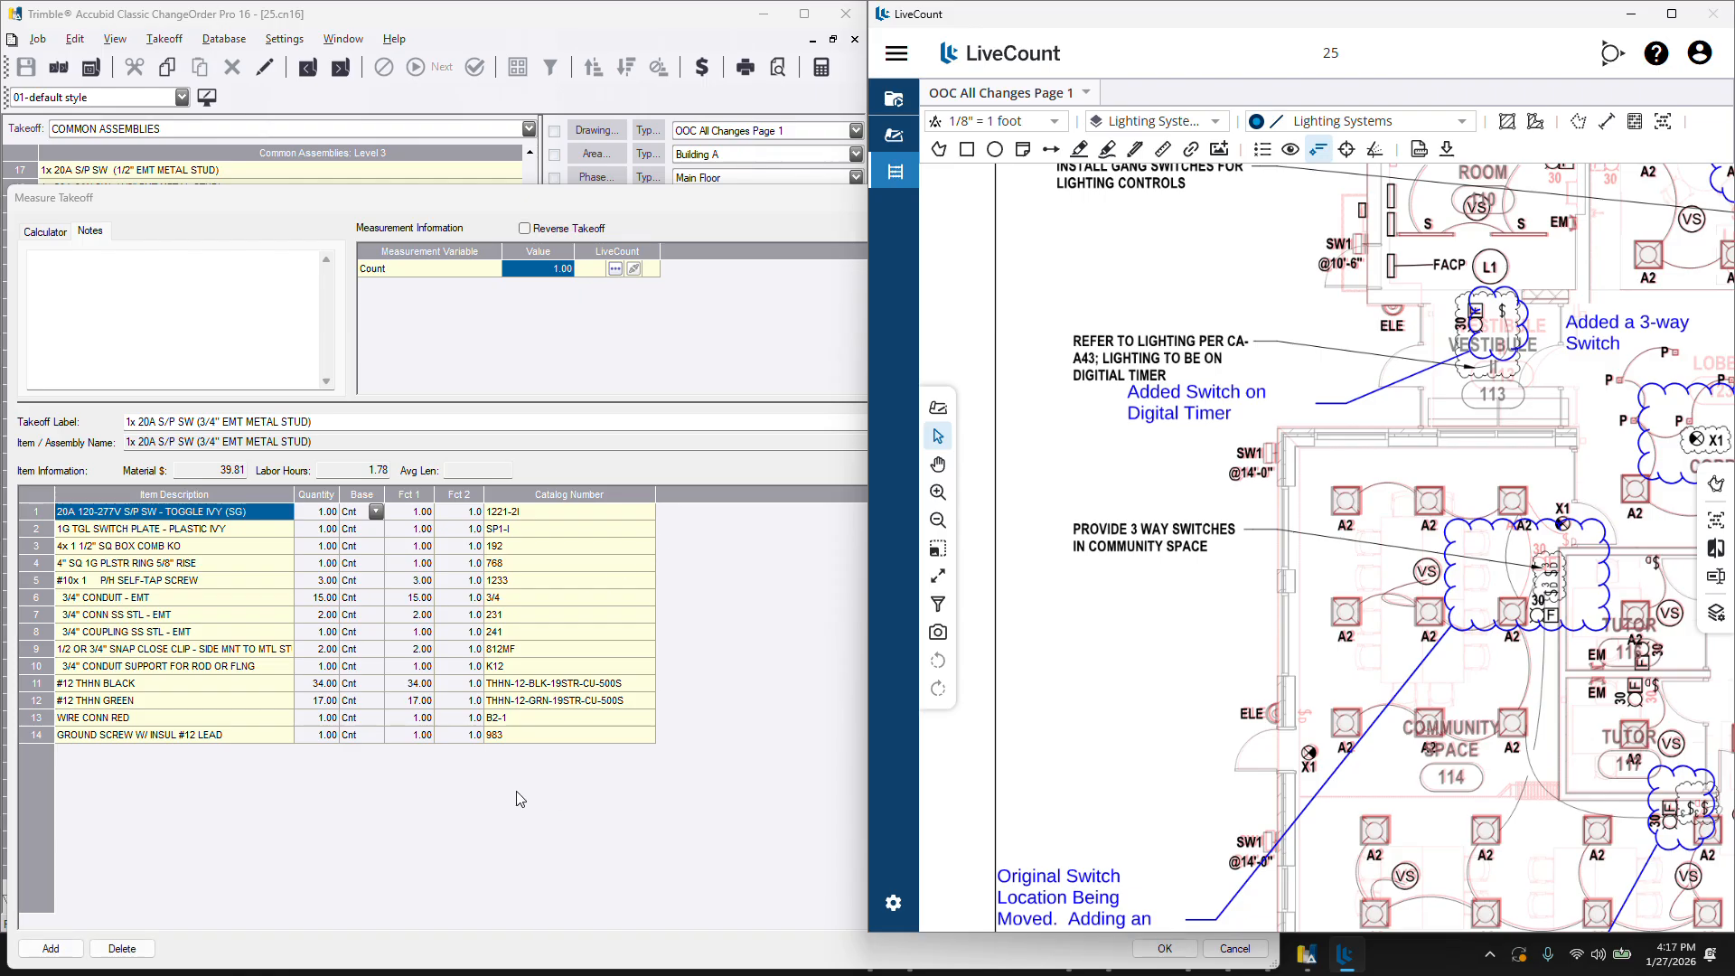
pyautogui.moveTo(659, 213); pyautogui.dragTo(408, 194)
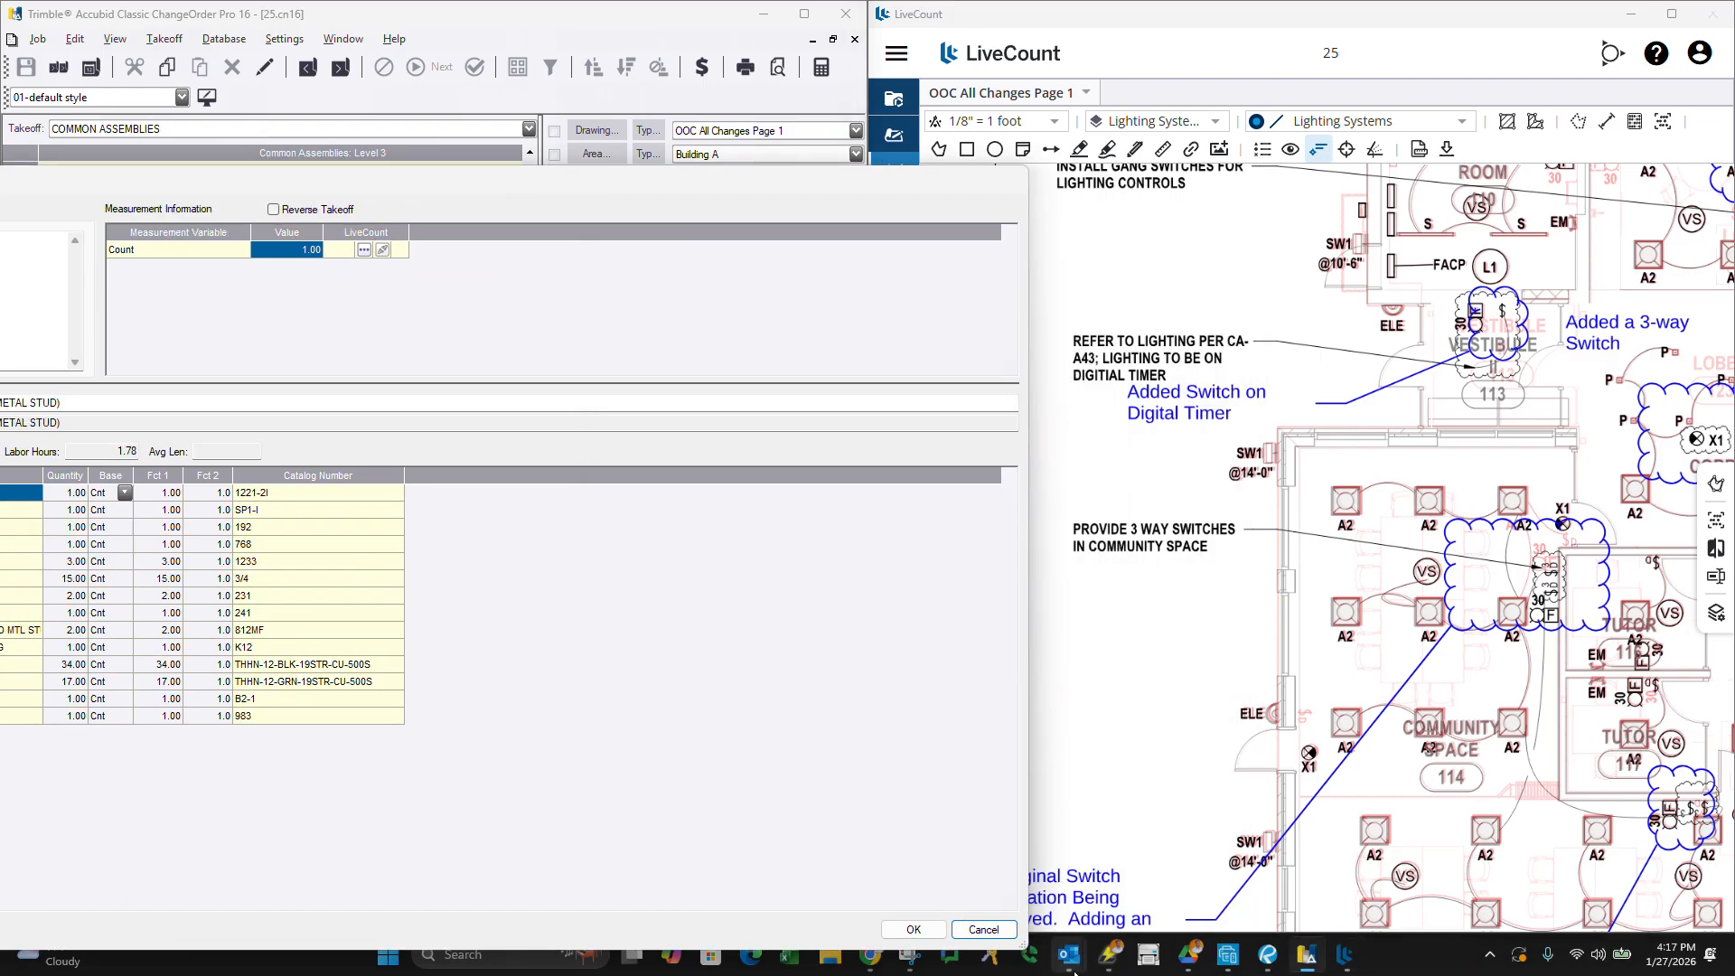
pyautogui.click(983, 930)
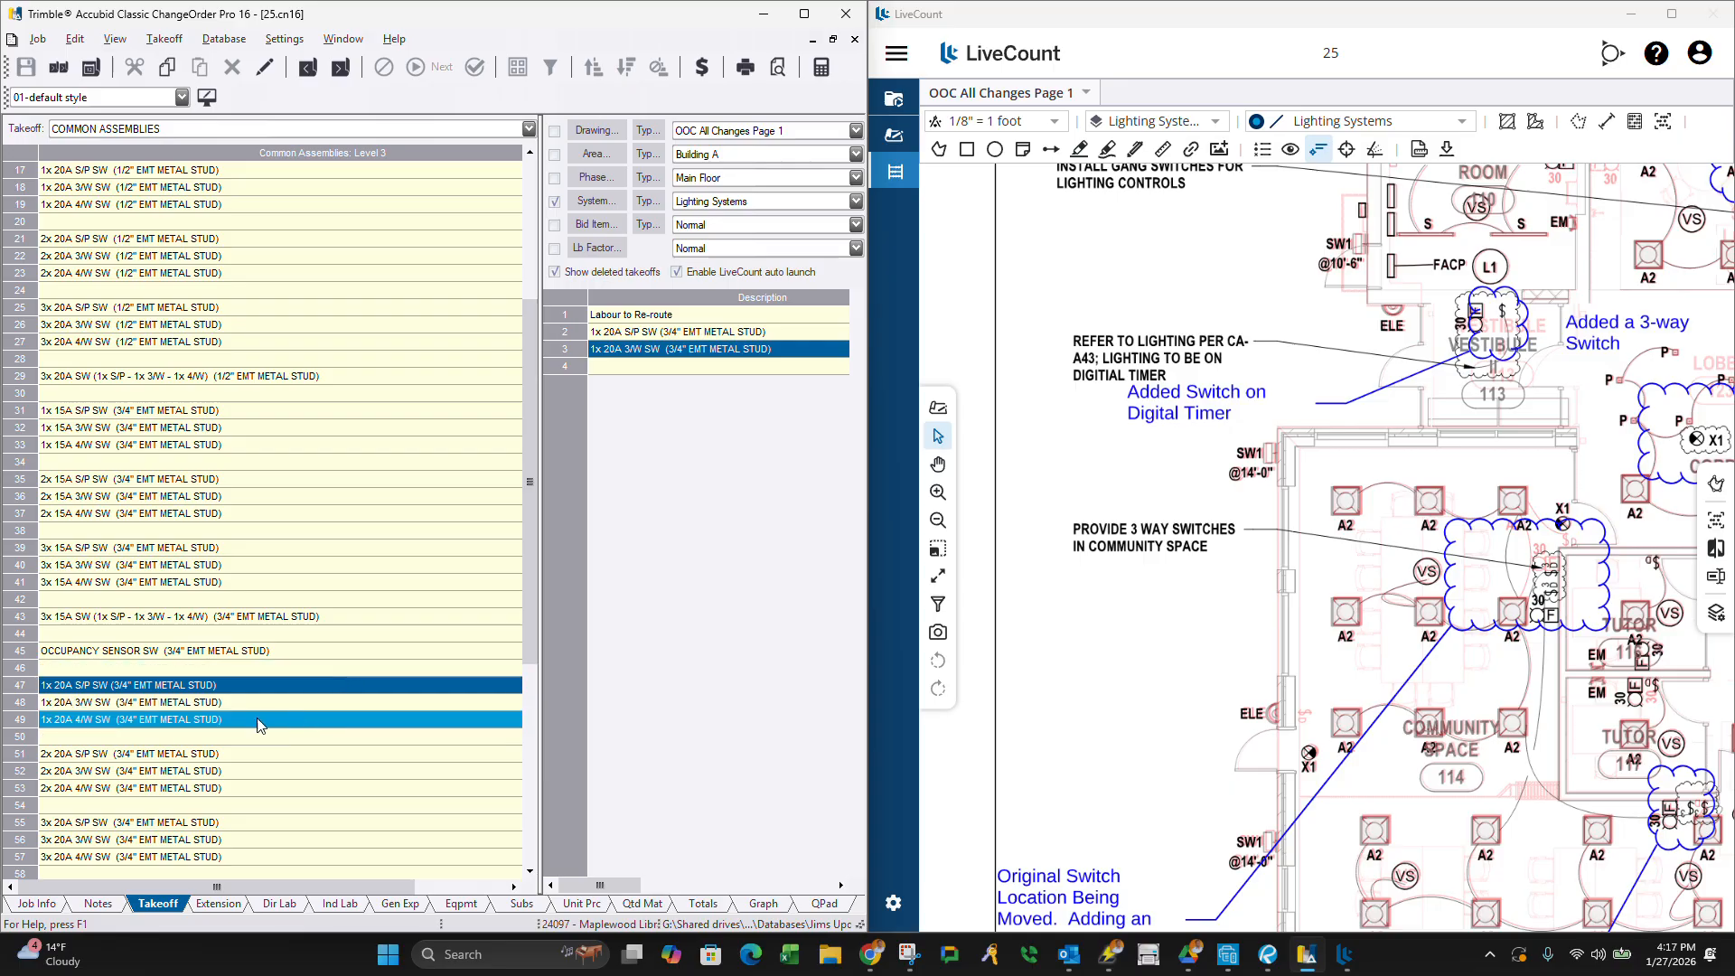
# Start a count takeoff of 1x 20A 3/W SW (3/4" EMT METAL STUD) and mark two three-way switches in the Community Space 114 cloud.
pyautogui.click(185, 686)
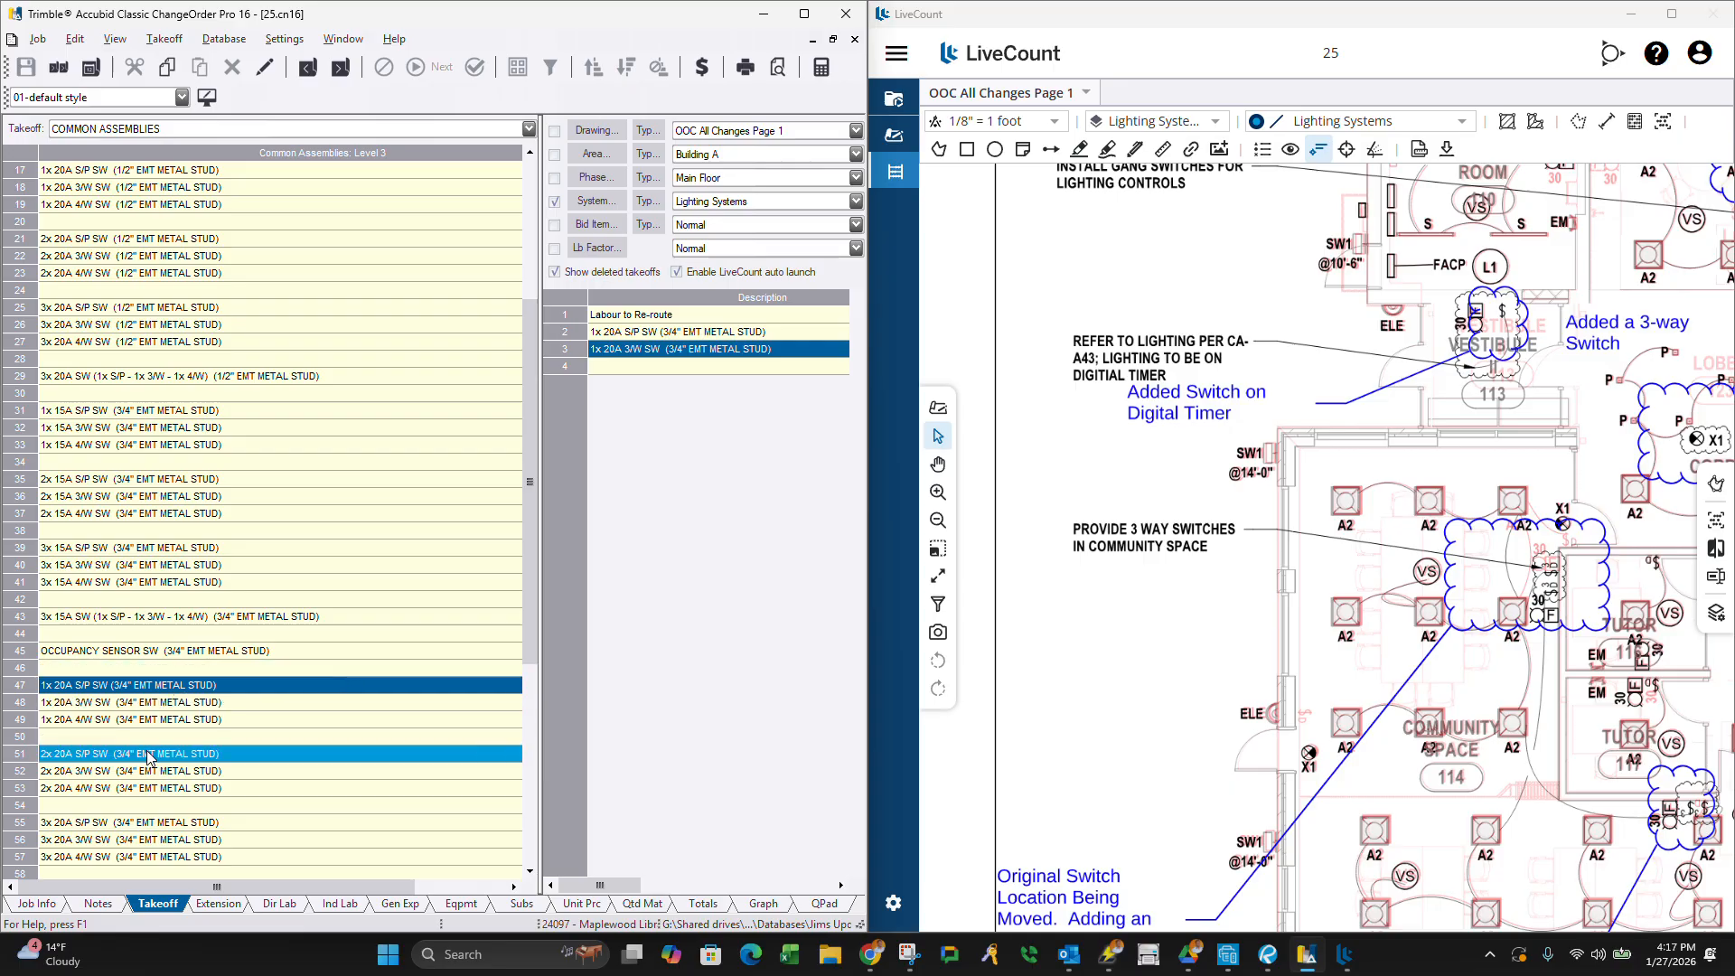
pyautogui.doubleClick(167, 703)
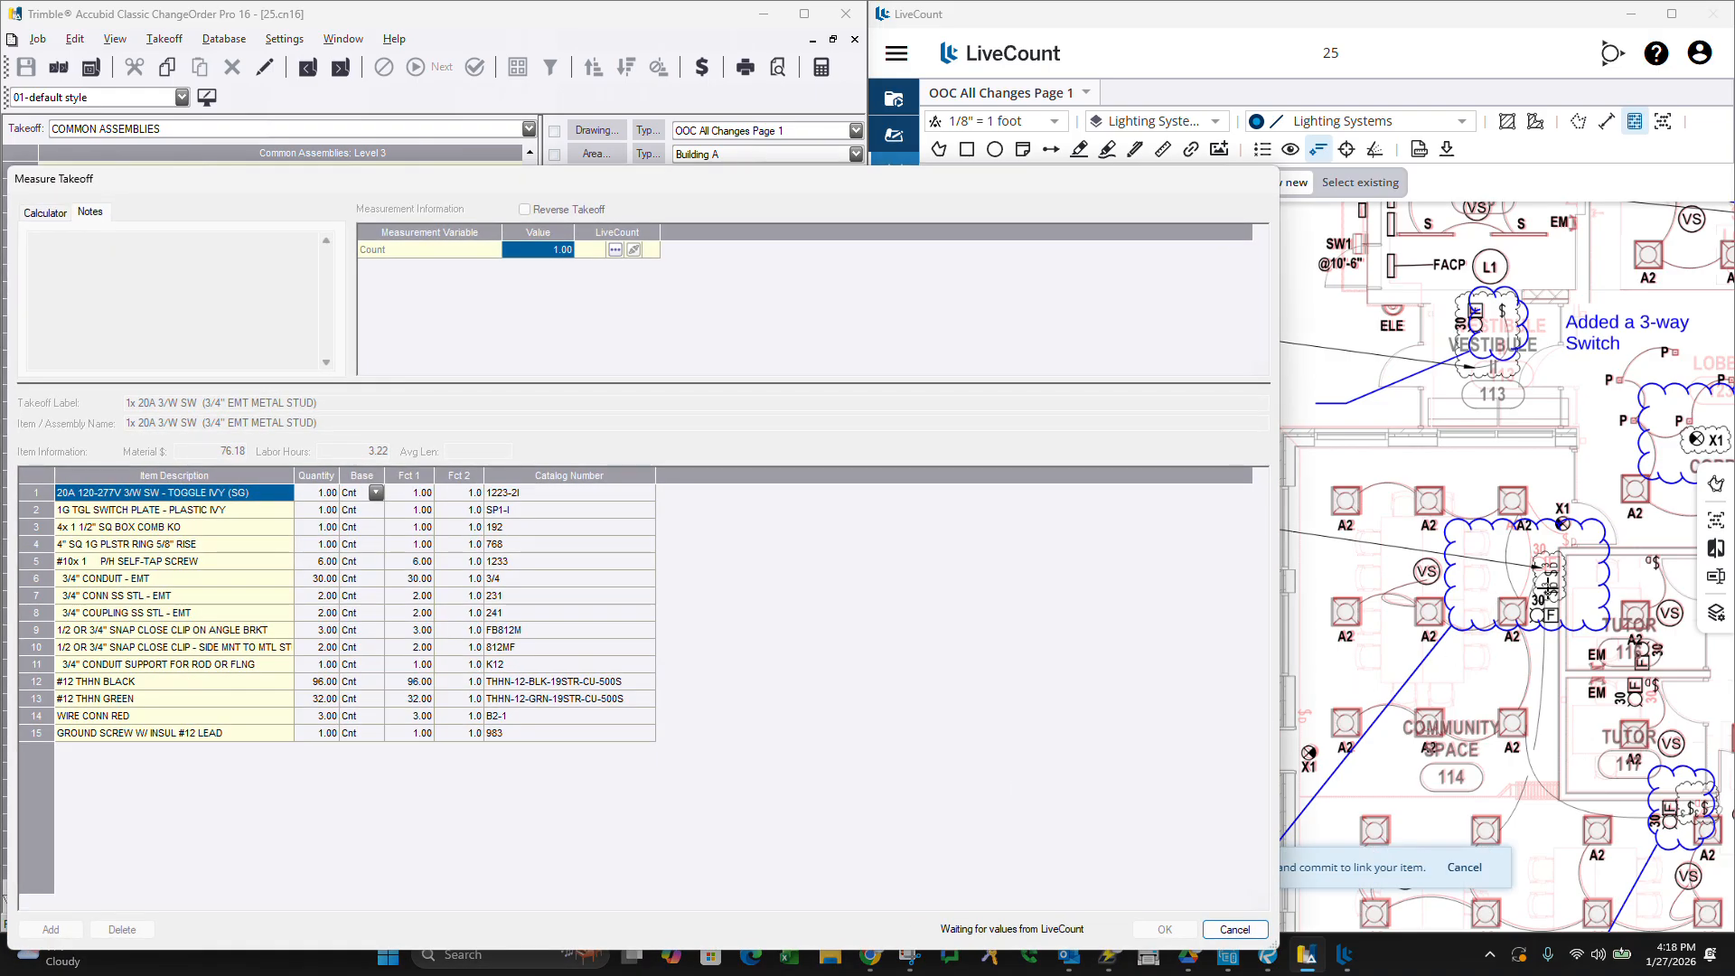
pyautogui.scroll(-2, 1548, 585)
pyautogui.scroll(-2, 1530, 664)
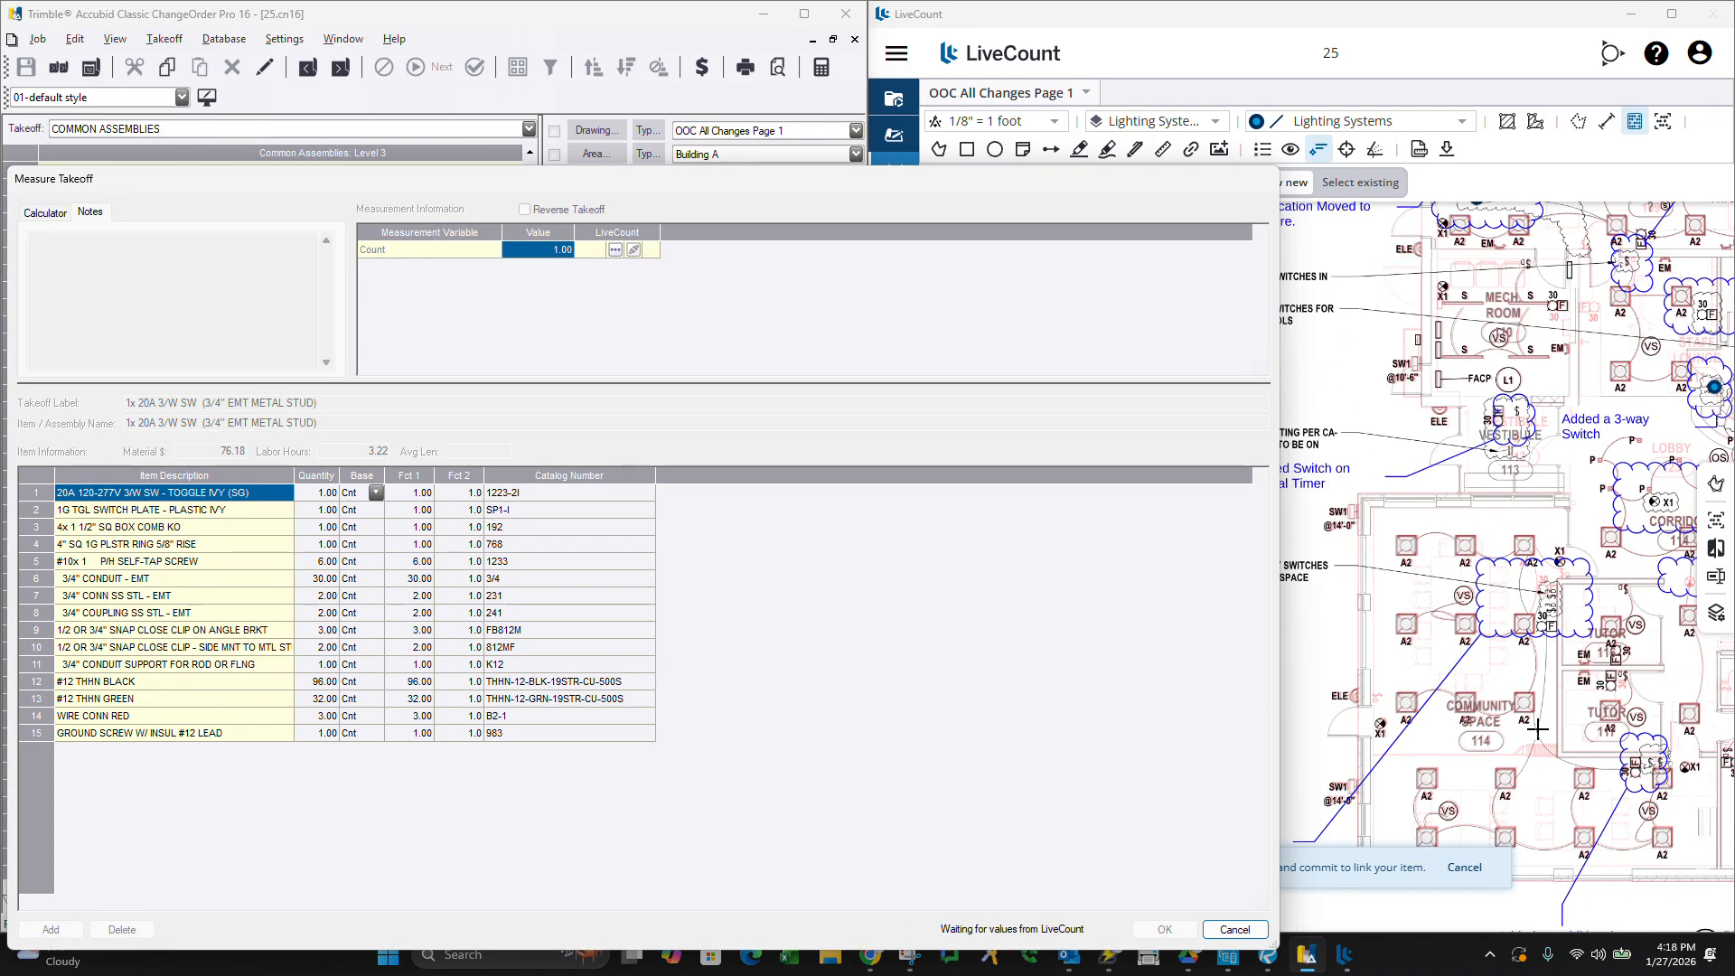
pyautogui.scroll(2, 1537, 729)
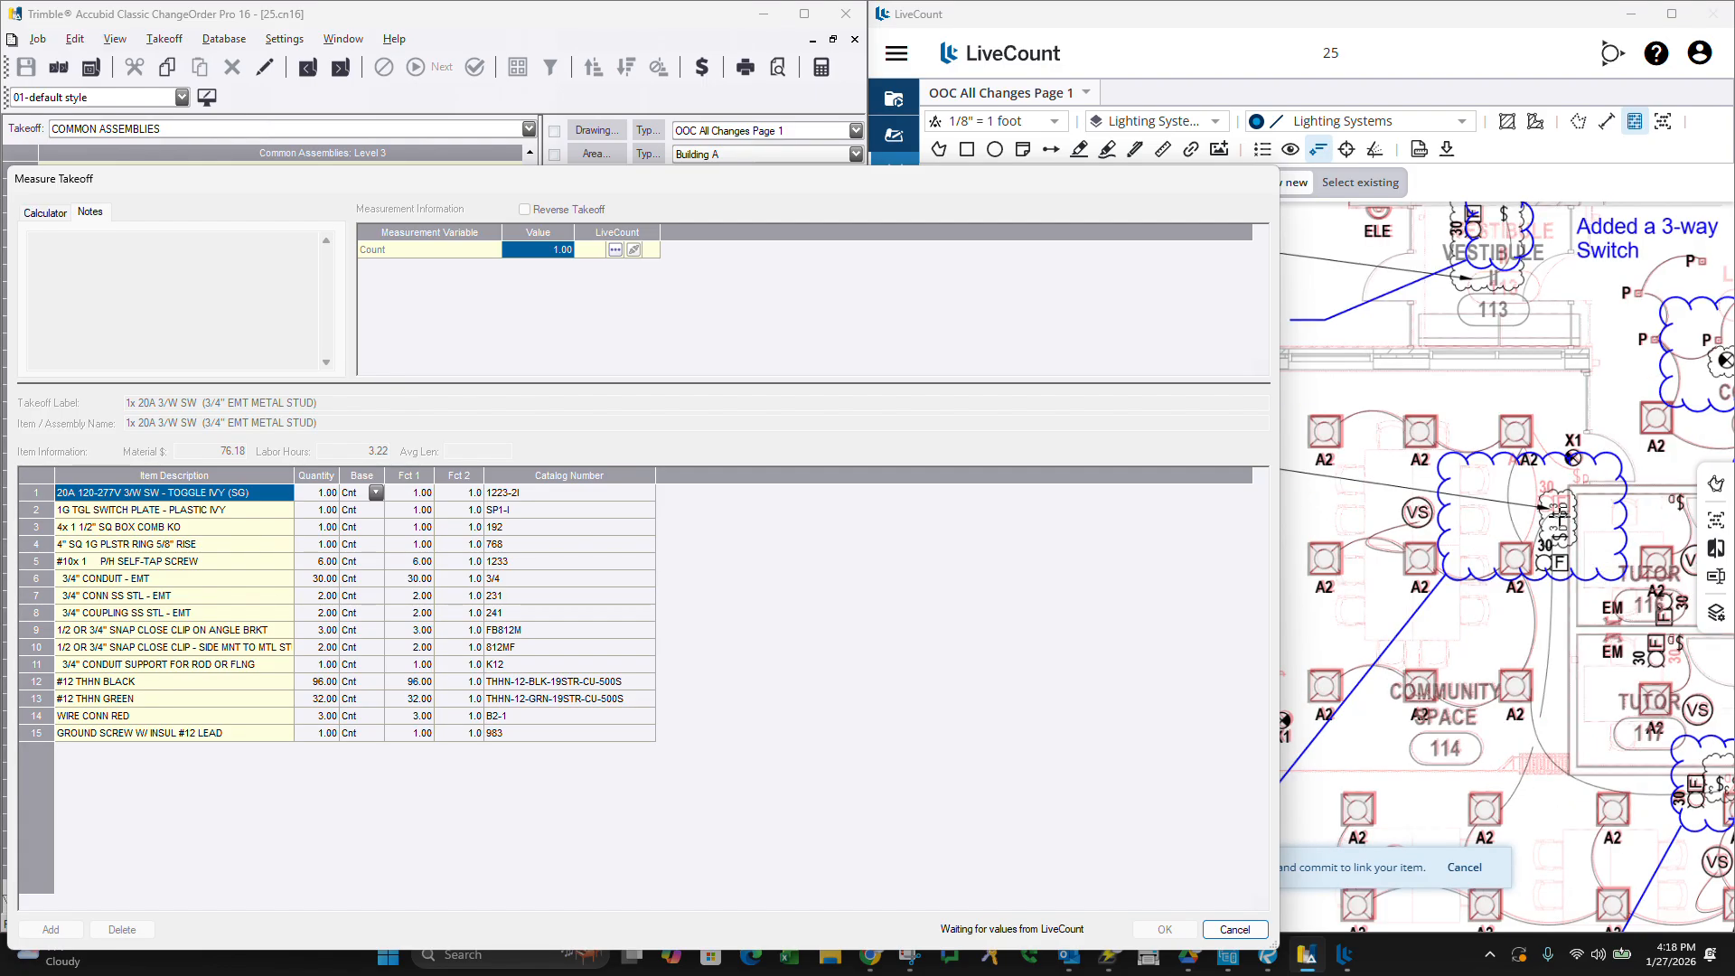
pyautogui.click(1558, 515)
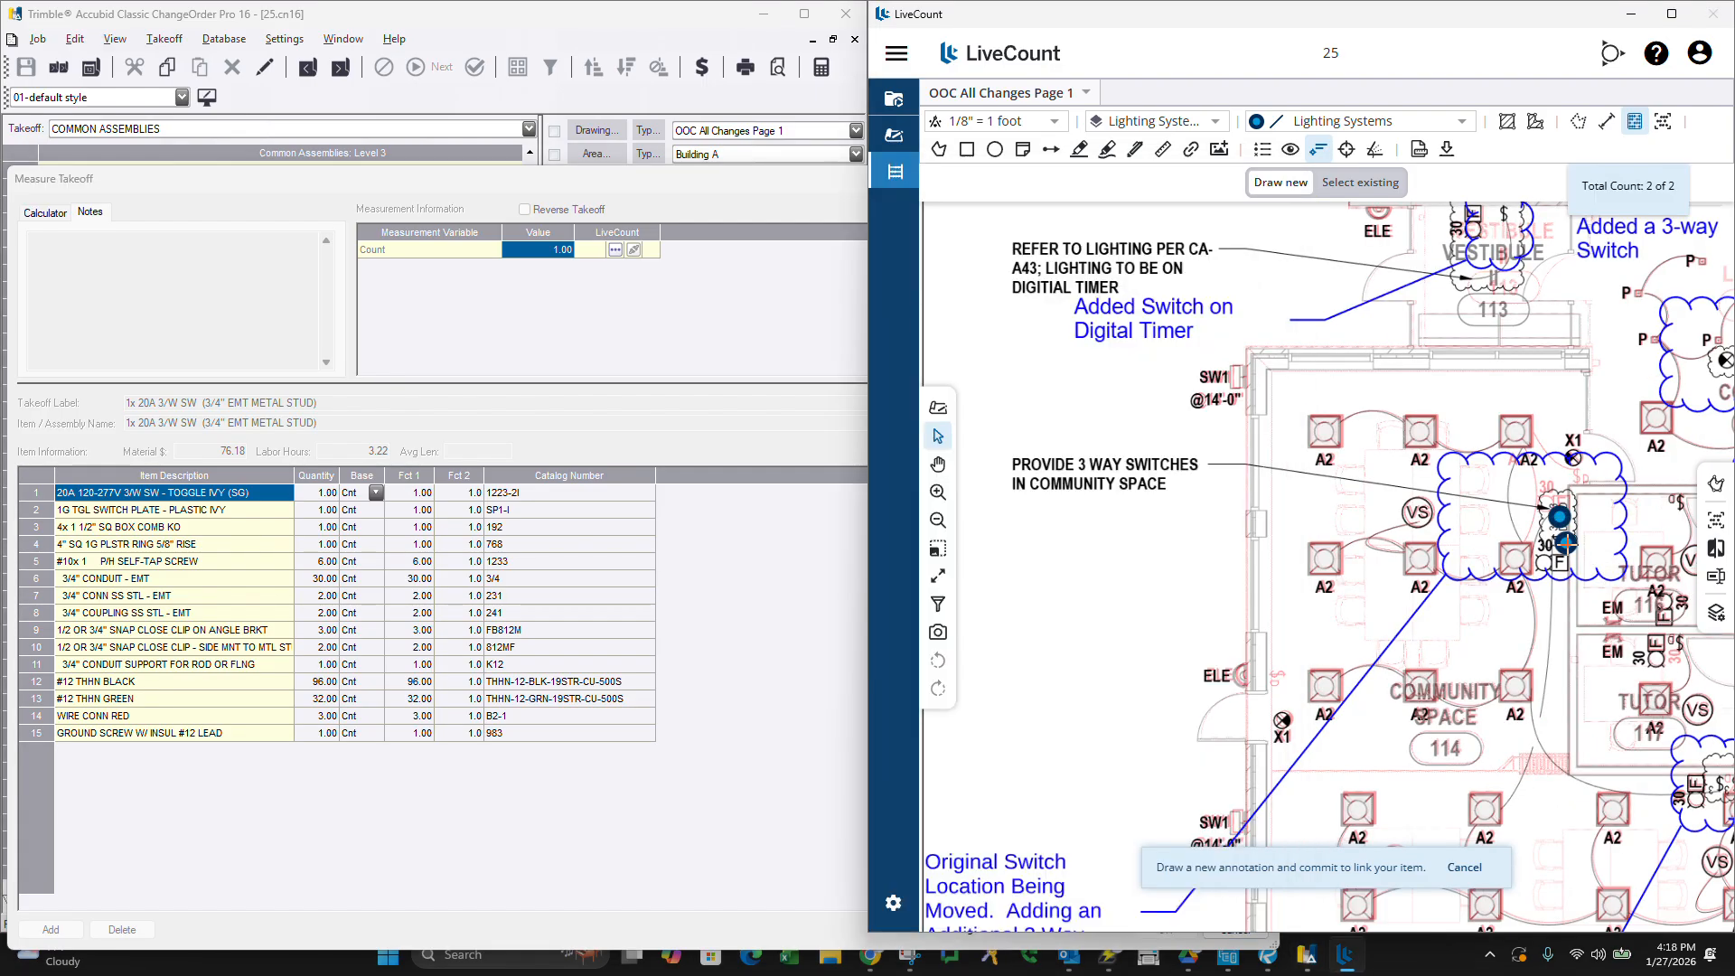
# Count two more three-way switches in the cloud below Tutor 117 and commit the takeoff.
pyautogui.scroll(-3, 1566, 543)
pyautogui.scroll(4, 1637, 687)
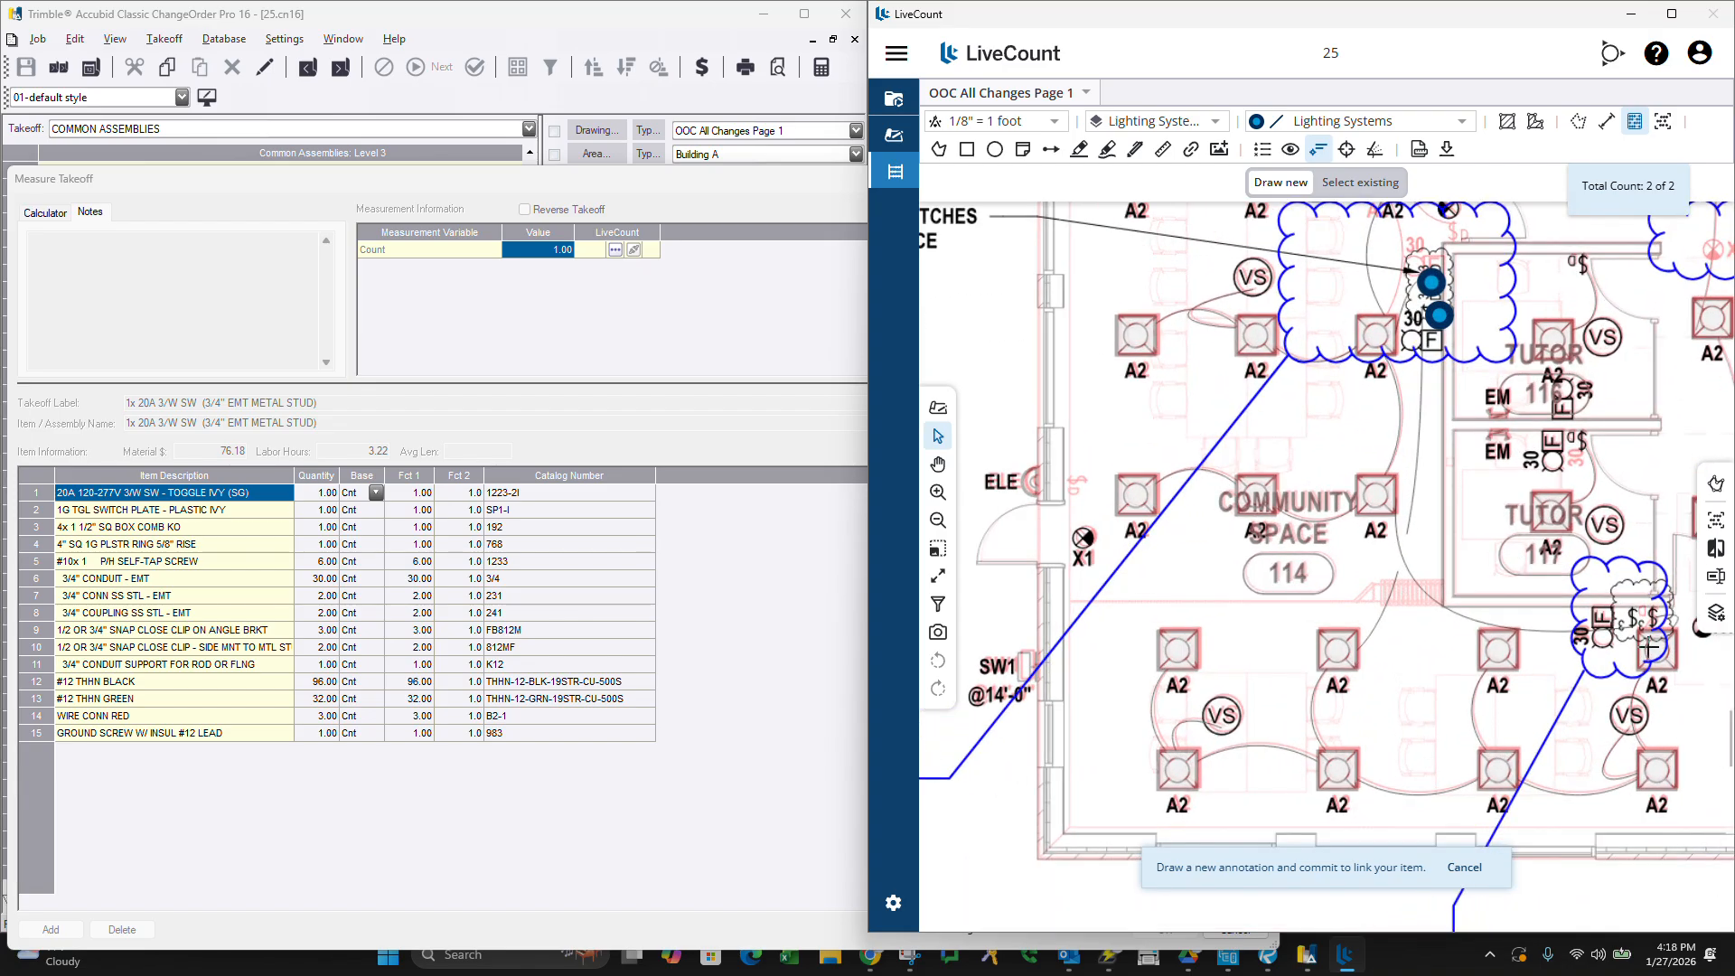
pyautogui.scroll(-3, 1658, 614)
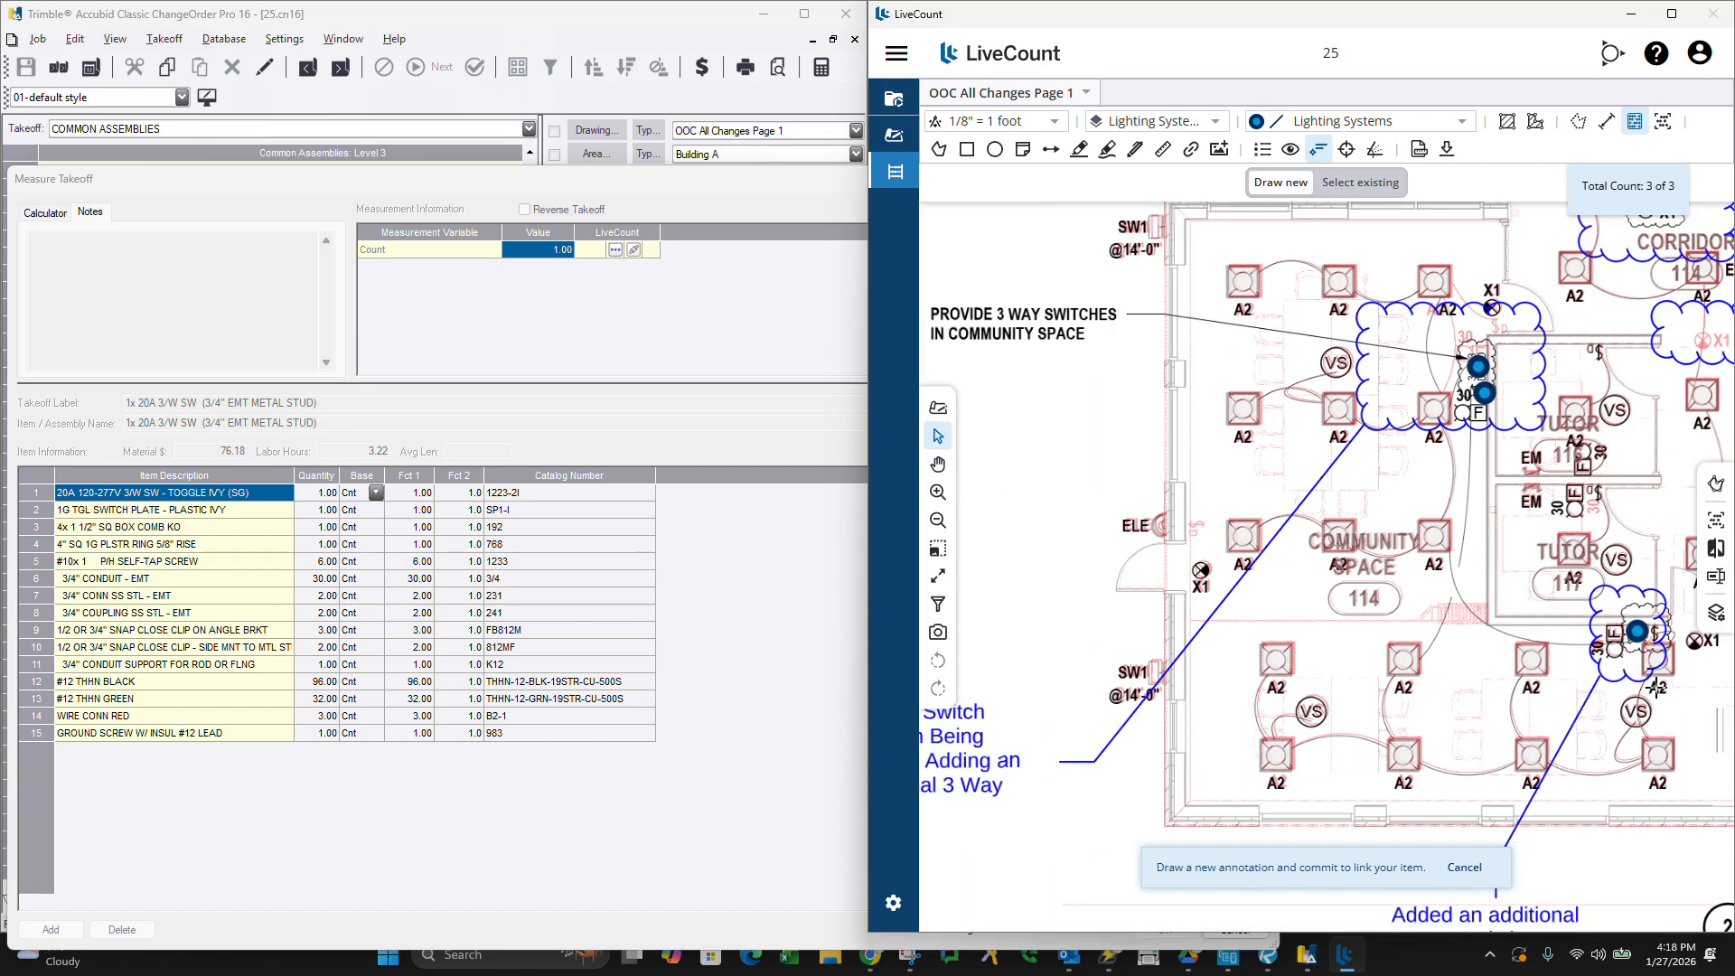
pyautogui.scroll(4, 1658, 614)
pyautogui.scroll(1, 1658, 633)
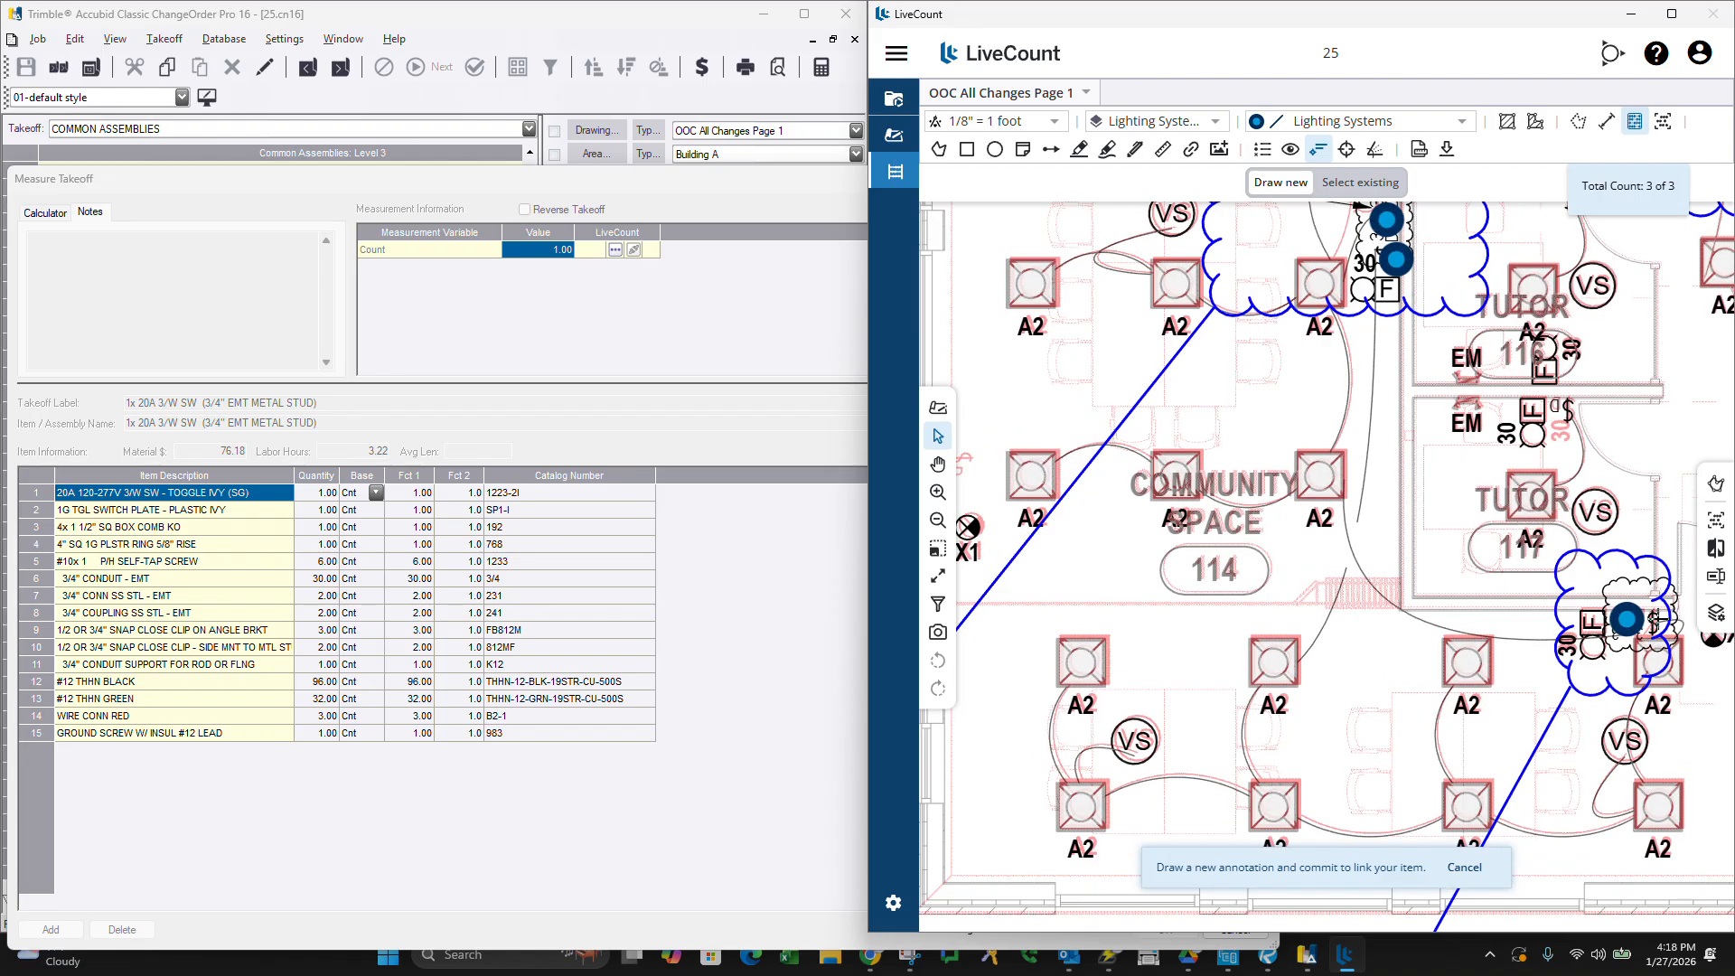
pyautogui.rightClick(1653, 625)
pyautogui.click(1586, 650)
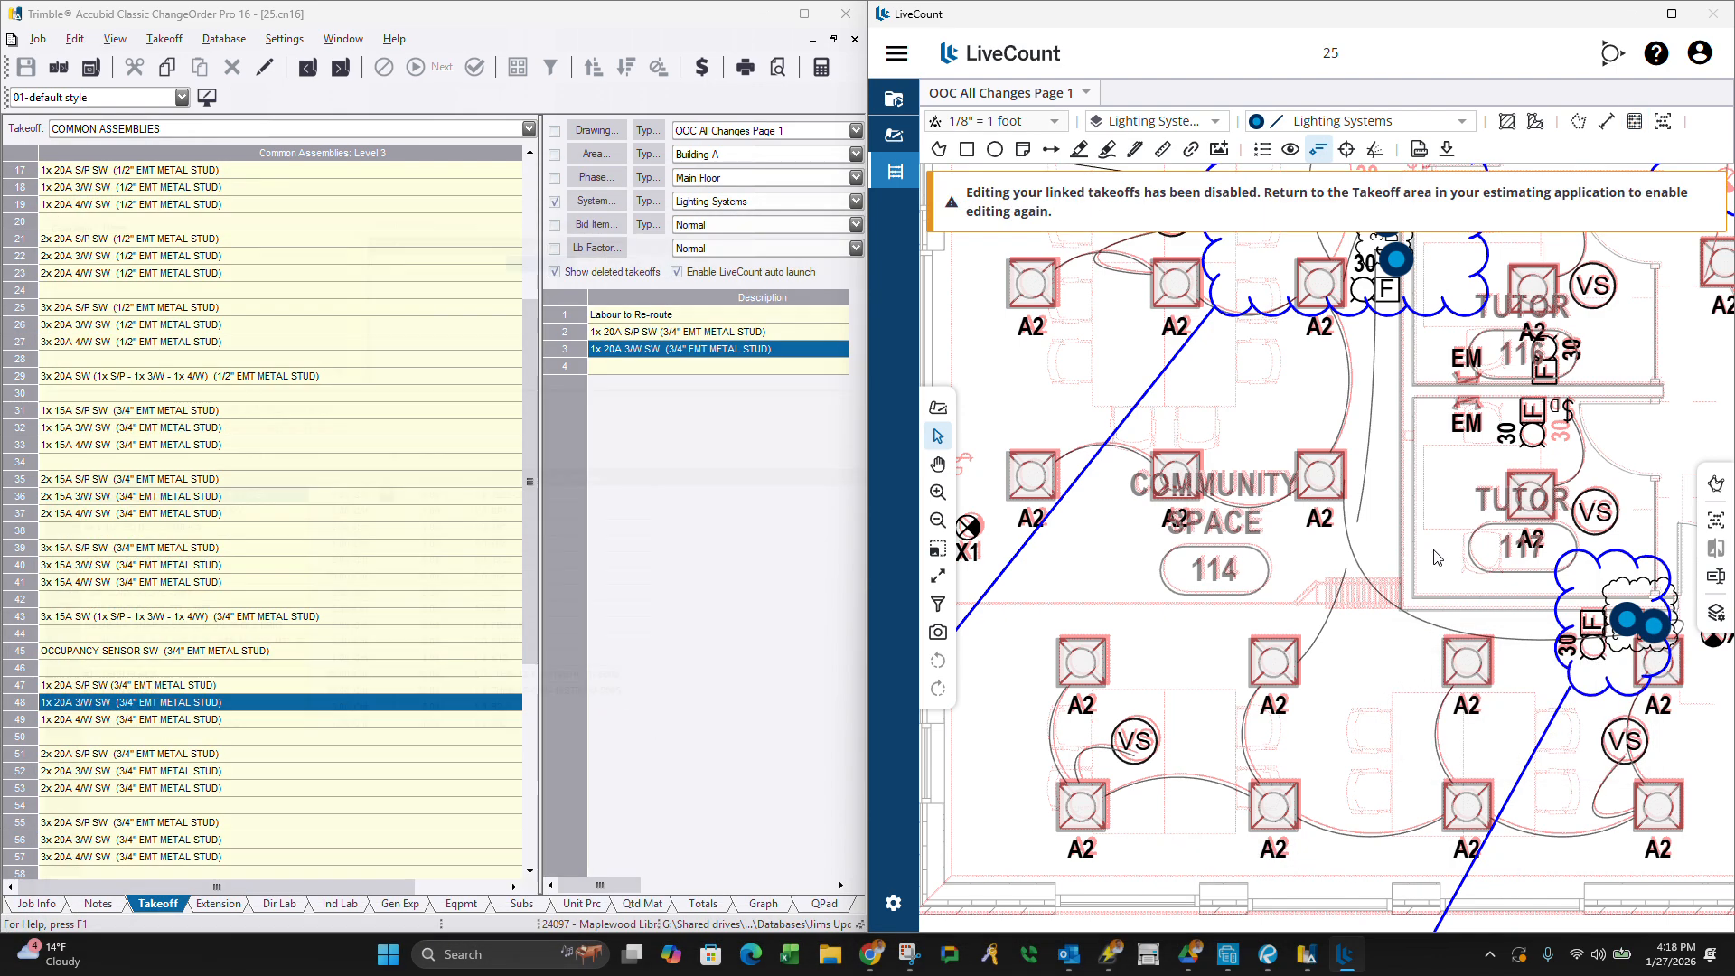
# Take off two 1x 20A S/P SW (3/4" EMT METAL STUD), one each in the Tutor 117 and Community Space clouds, and commit them.
pyautogui.click(203, 688)
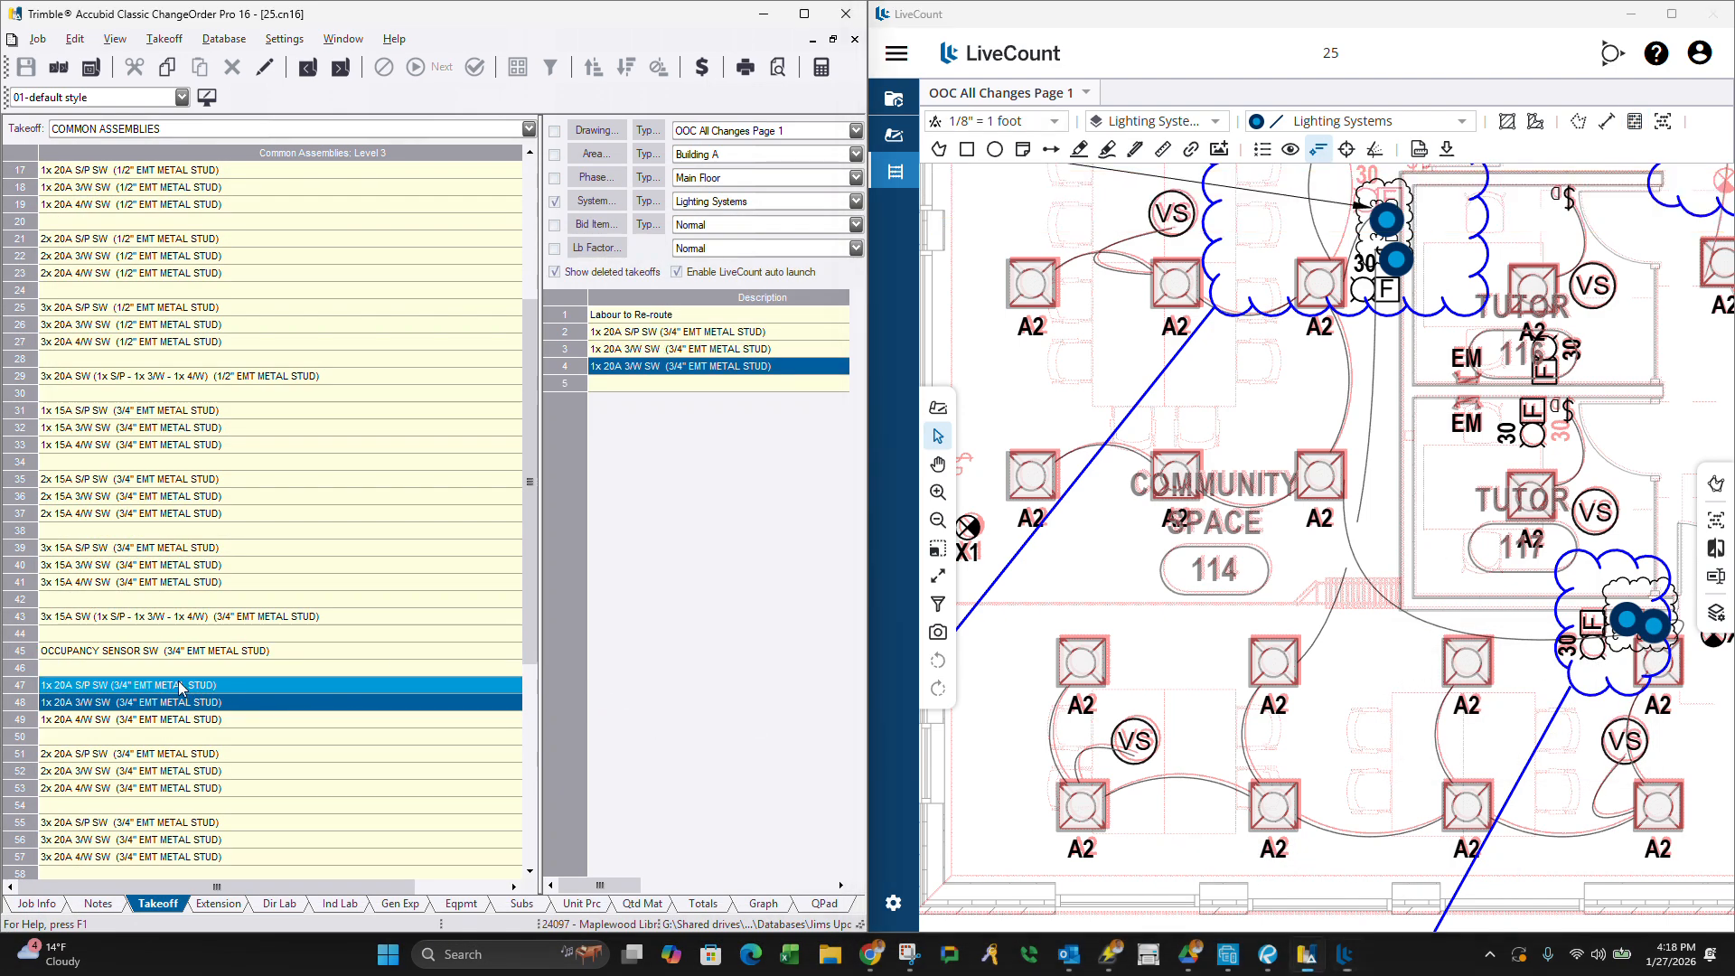
pyautogui.doubleClick(203, 689)
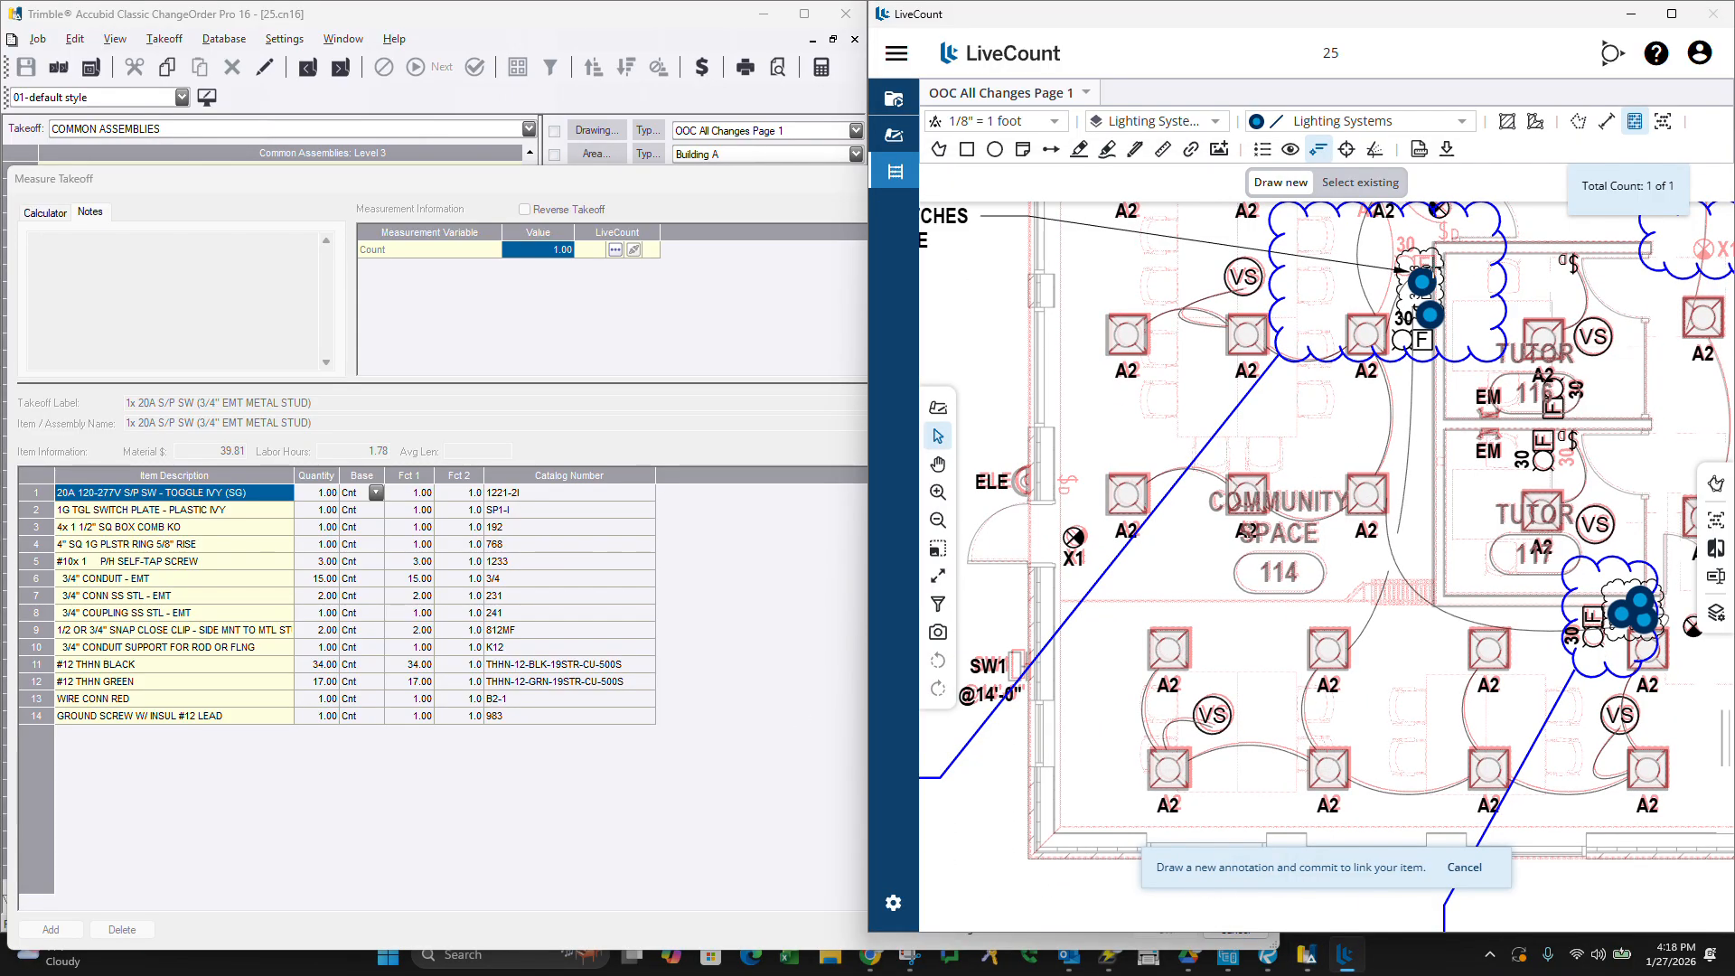
pyautogui.rightClick(1437, 276)
pyautogui.click(1482, 297)
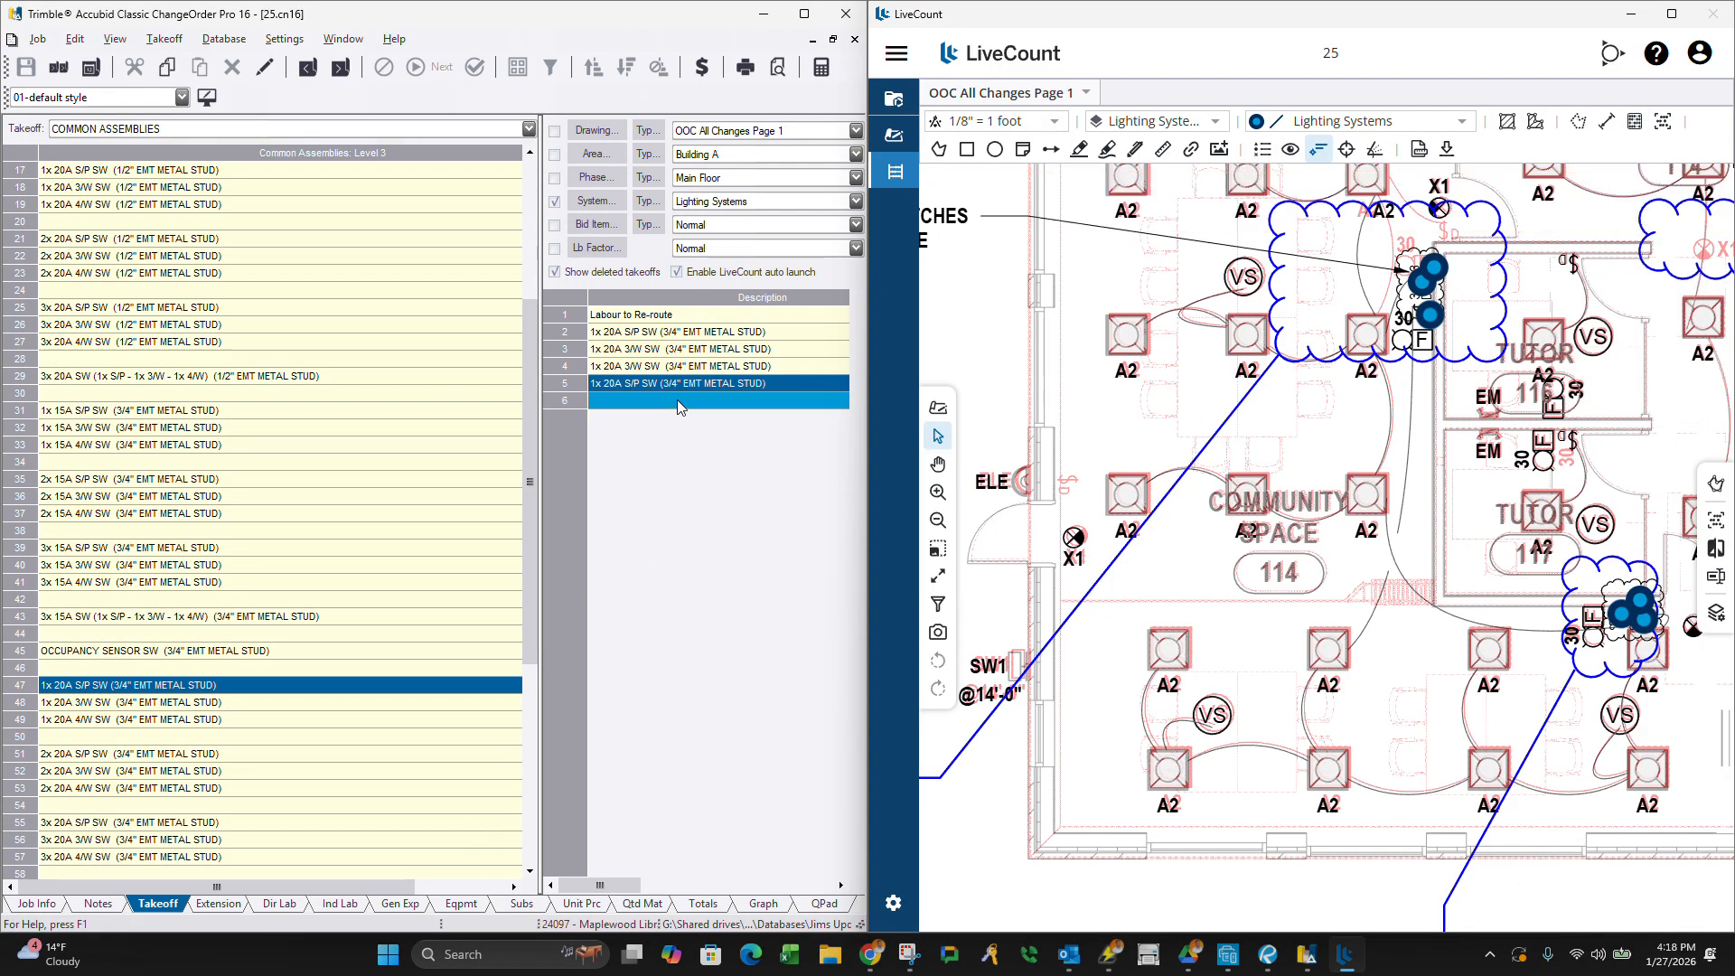
# Reverse the last 1x 20A S/P SW (3/4" EMT METAL STUD) takeoff in the takeoff list.
pyautogui.rightClick(681, 386)
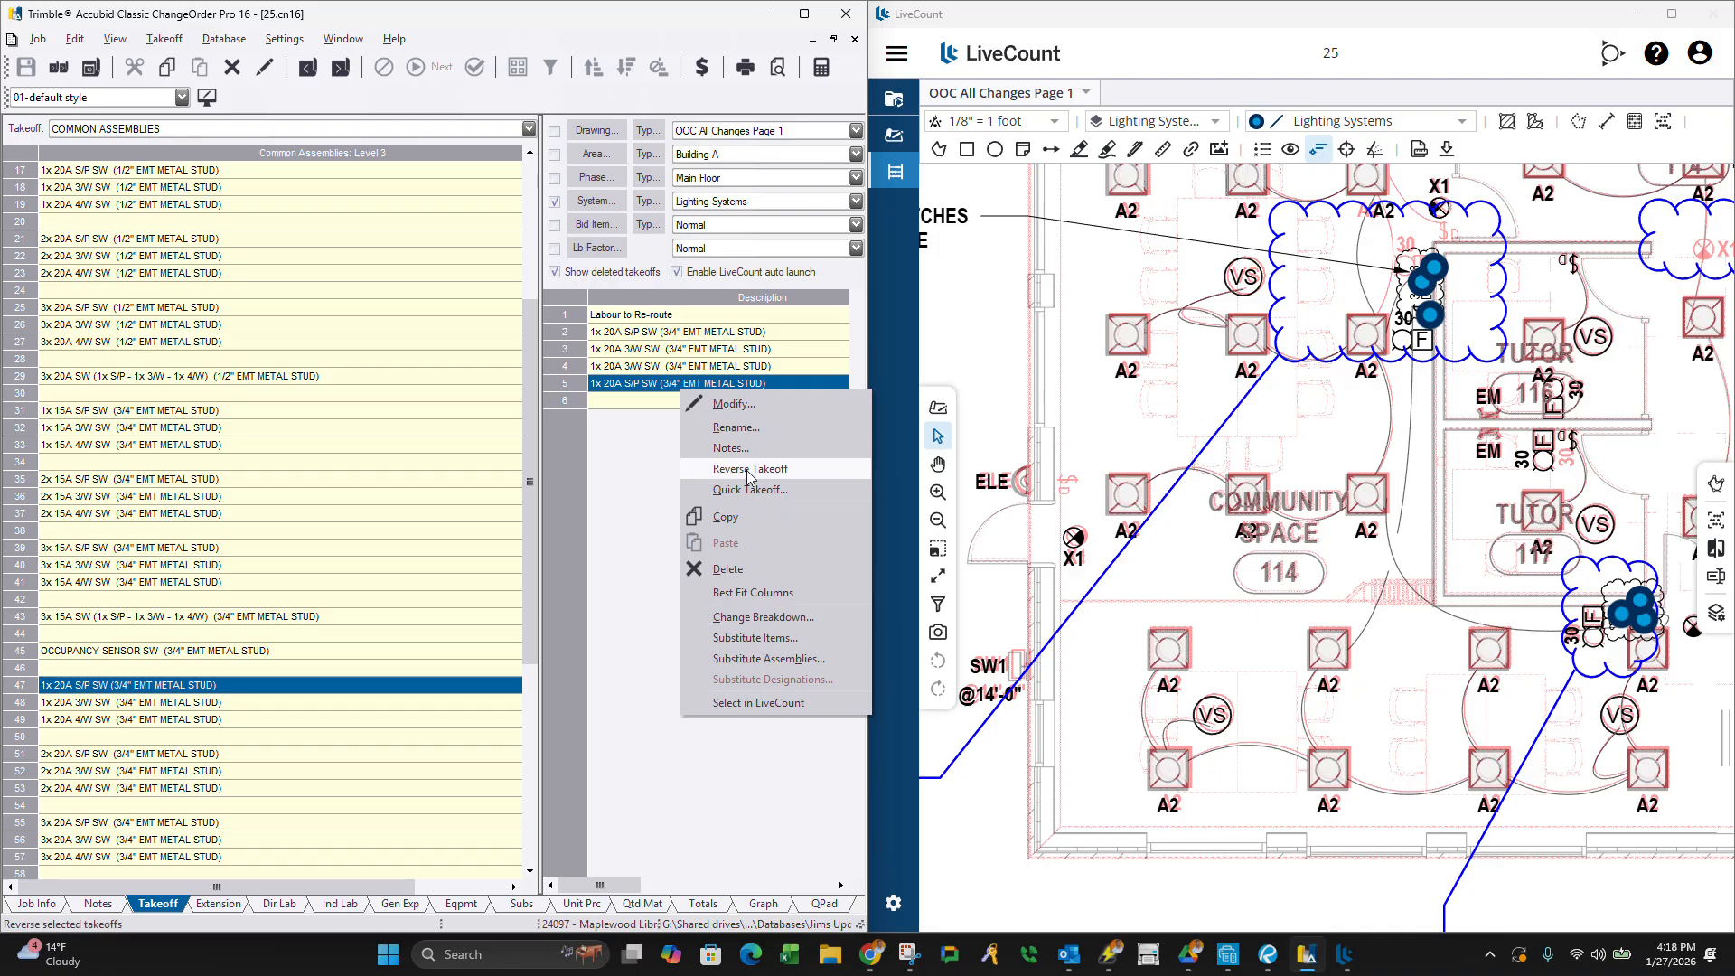
pyautogui.click(736, 468)
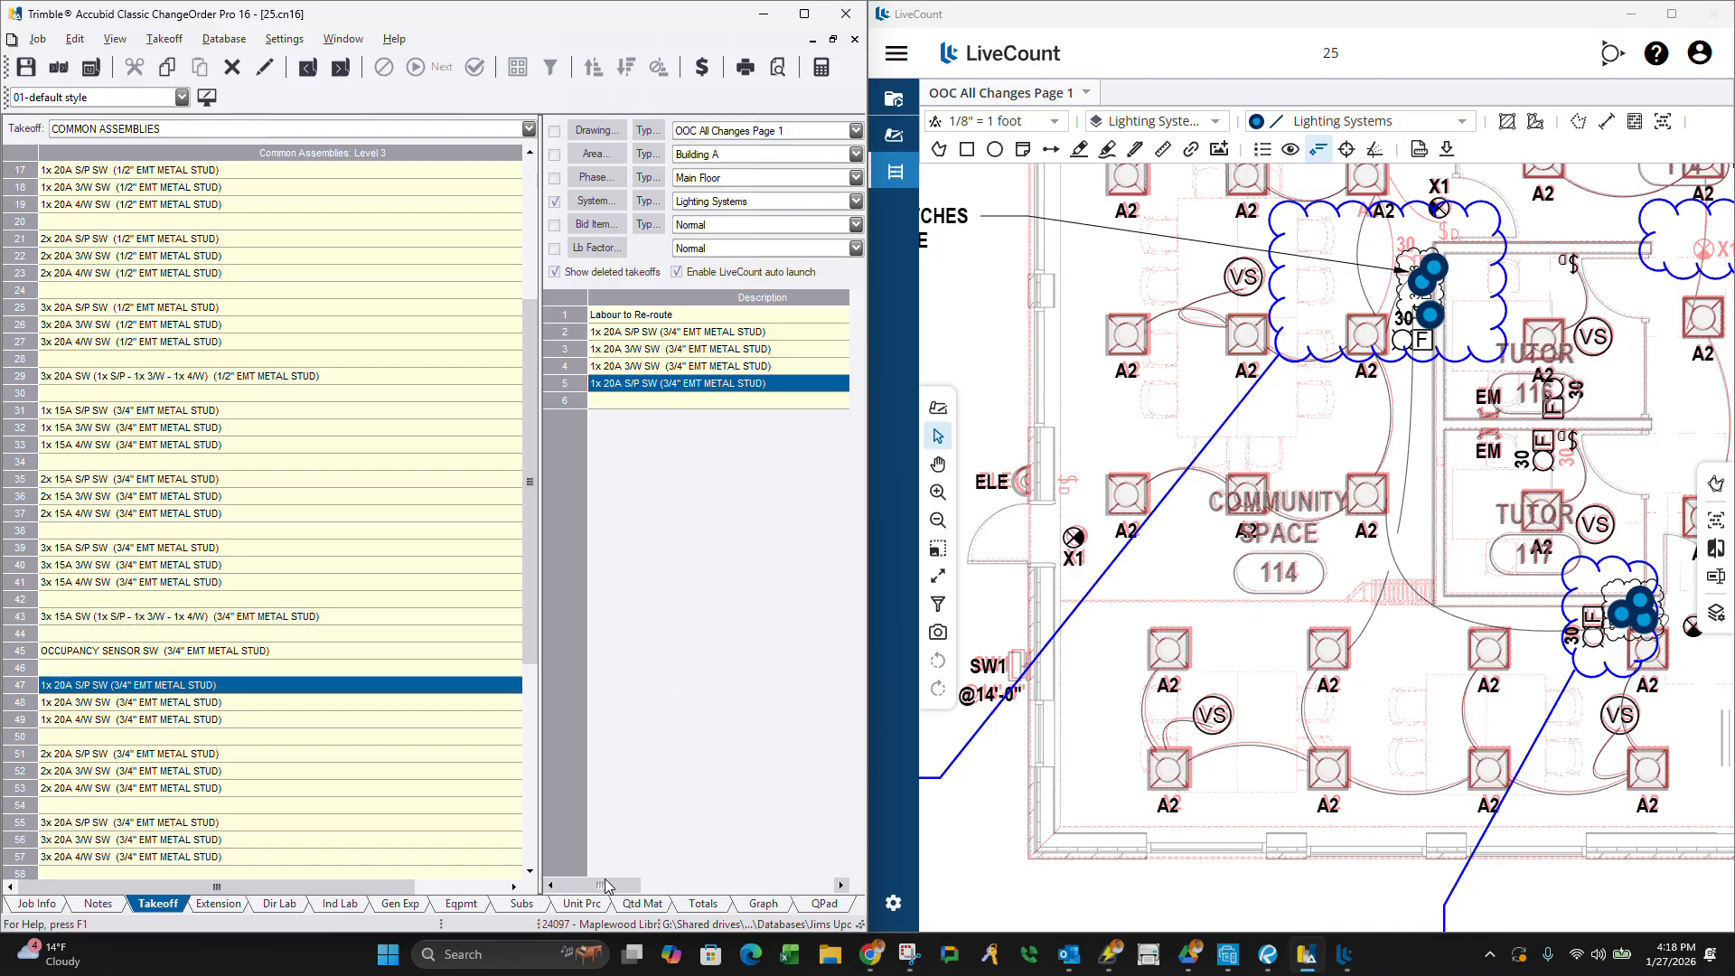
pyautogui.moveTo(605, 885)
pyautogui.mouseDown()
pyautogui.moveTo(777, 885)
pyautogui.moveTo(629, 878)
pyautogui.mouseUp()
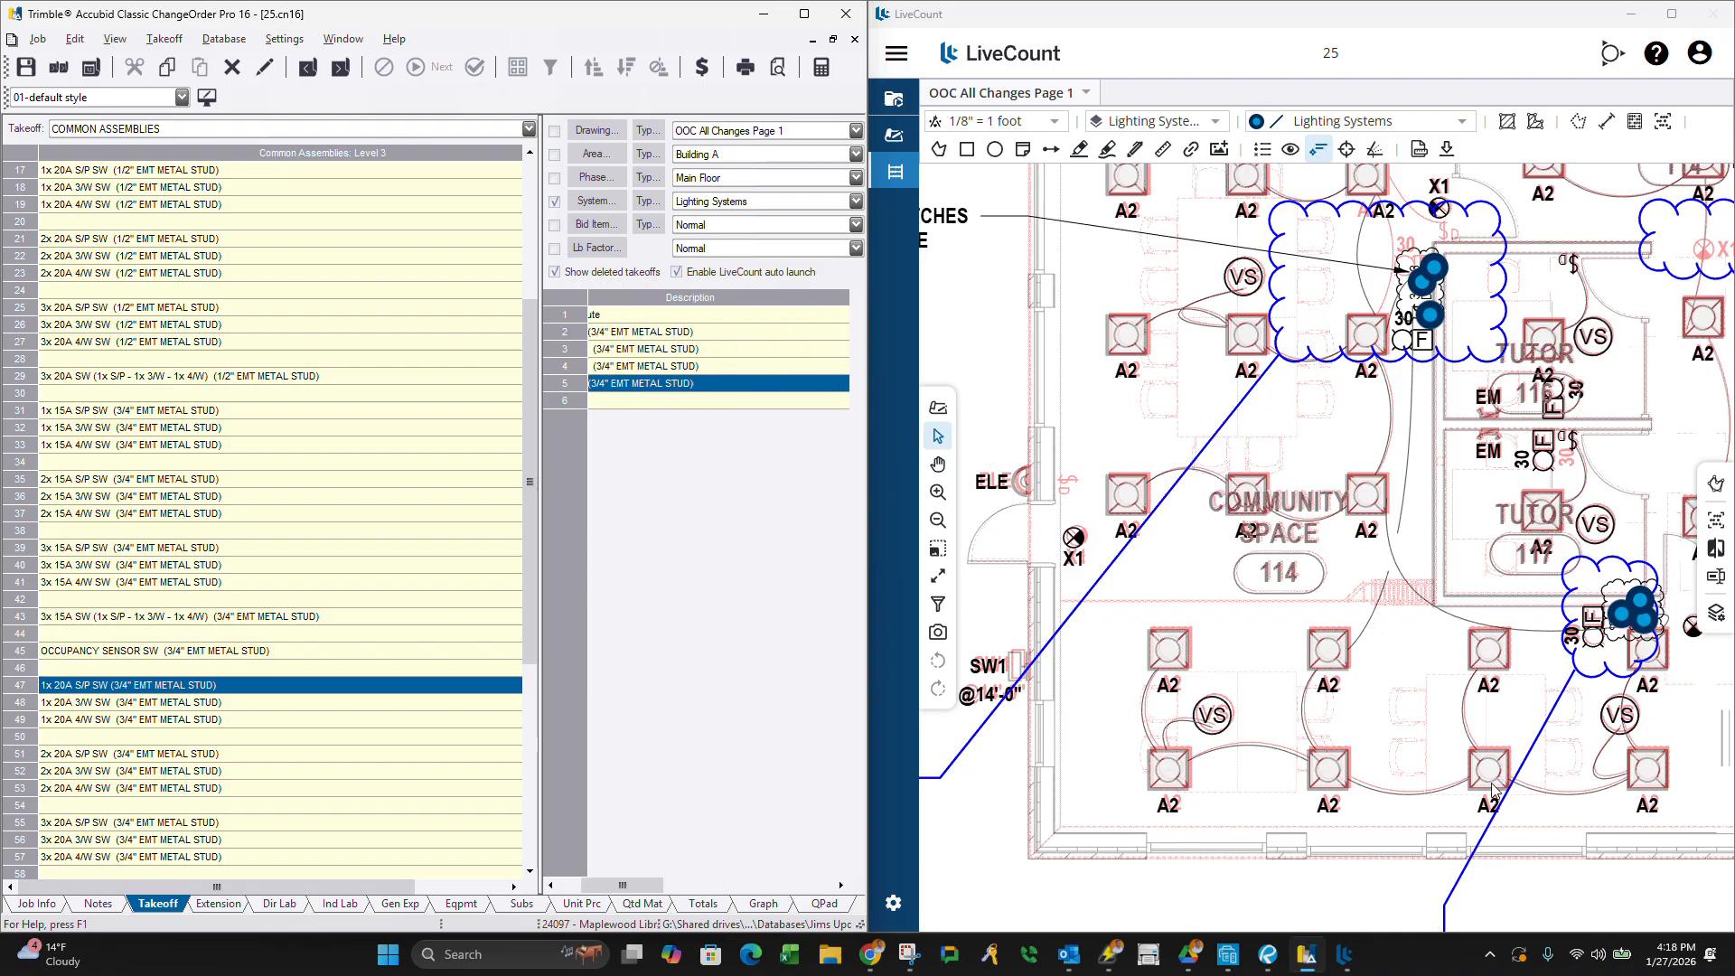
# Examine the revised first floor lighting plan for remaining clouded changes, especially the exit signs around the lobby and corridor.
pyautogui.scroll(-5, 1486, 745)
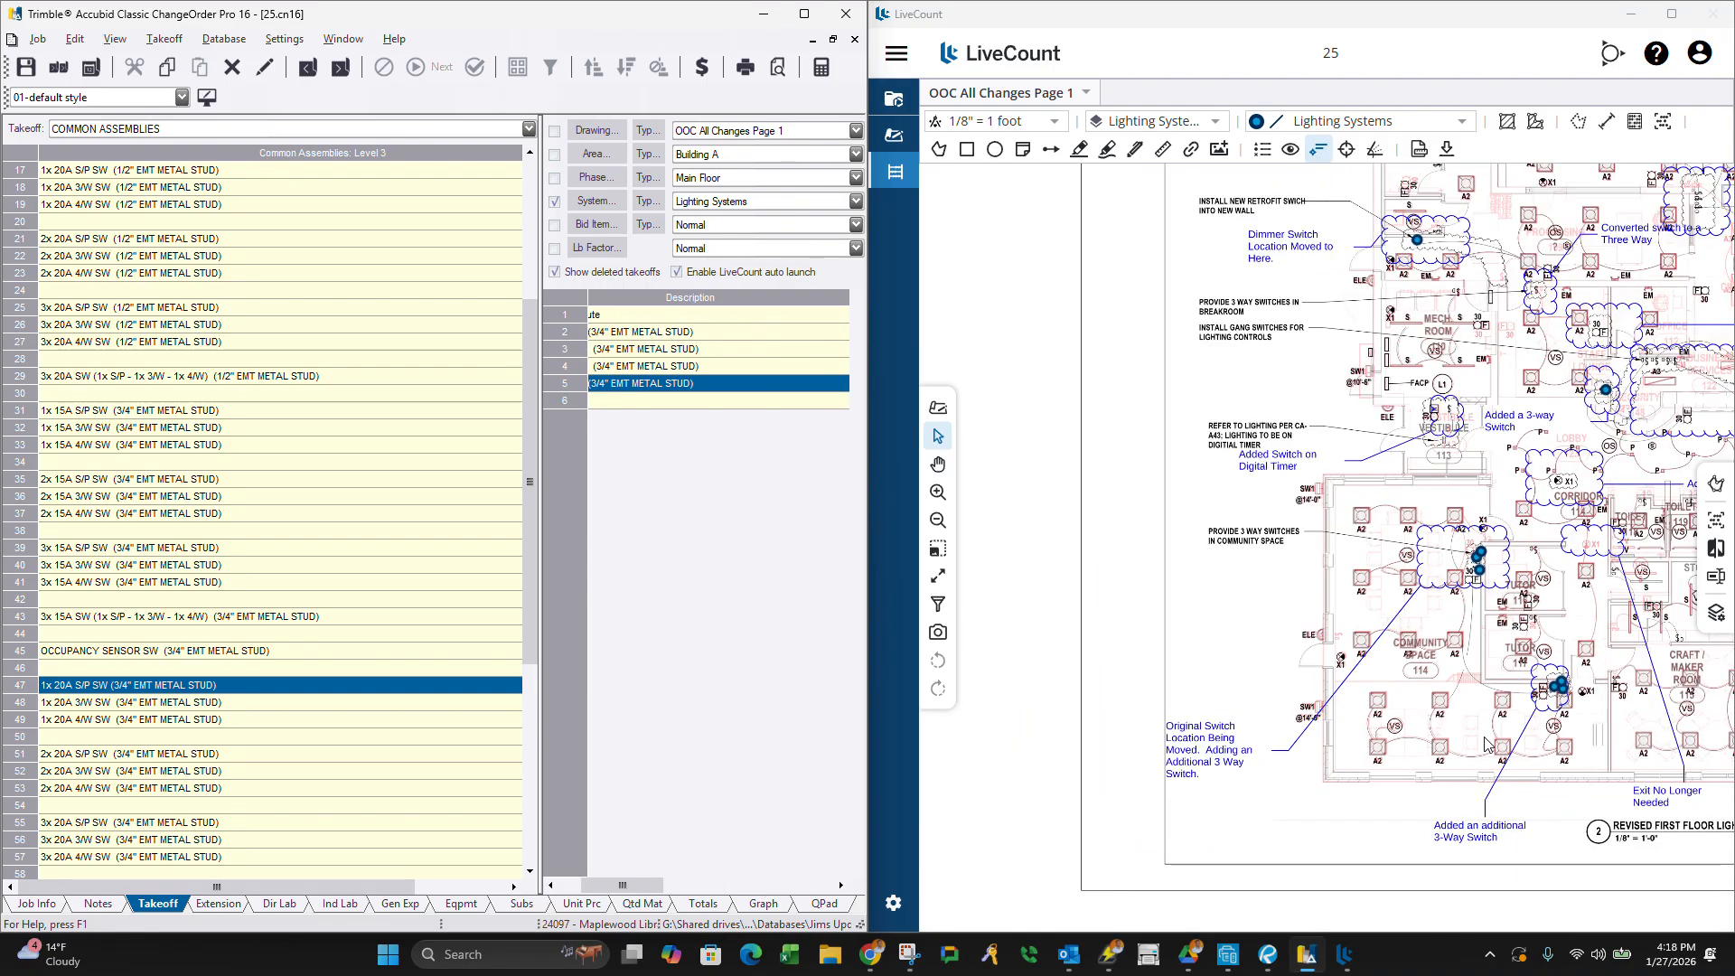
pyautogui.scroll(-2, 1486, 745)
pyautogui.scroll(1, 1463, 686)
pyautogui.scroll(2, 1452, 651)
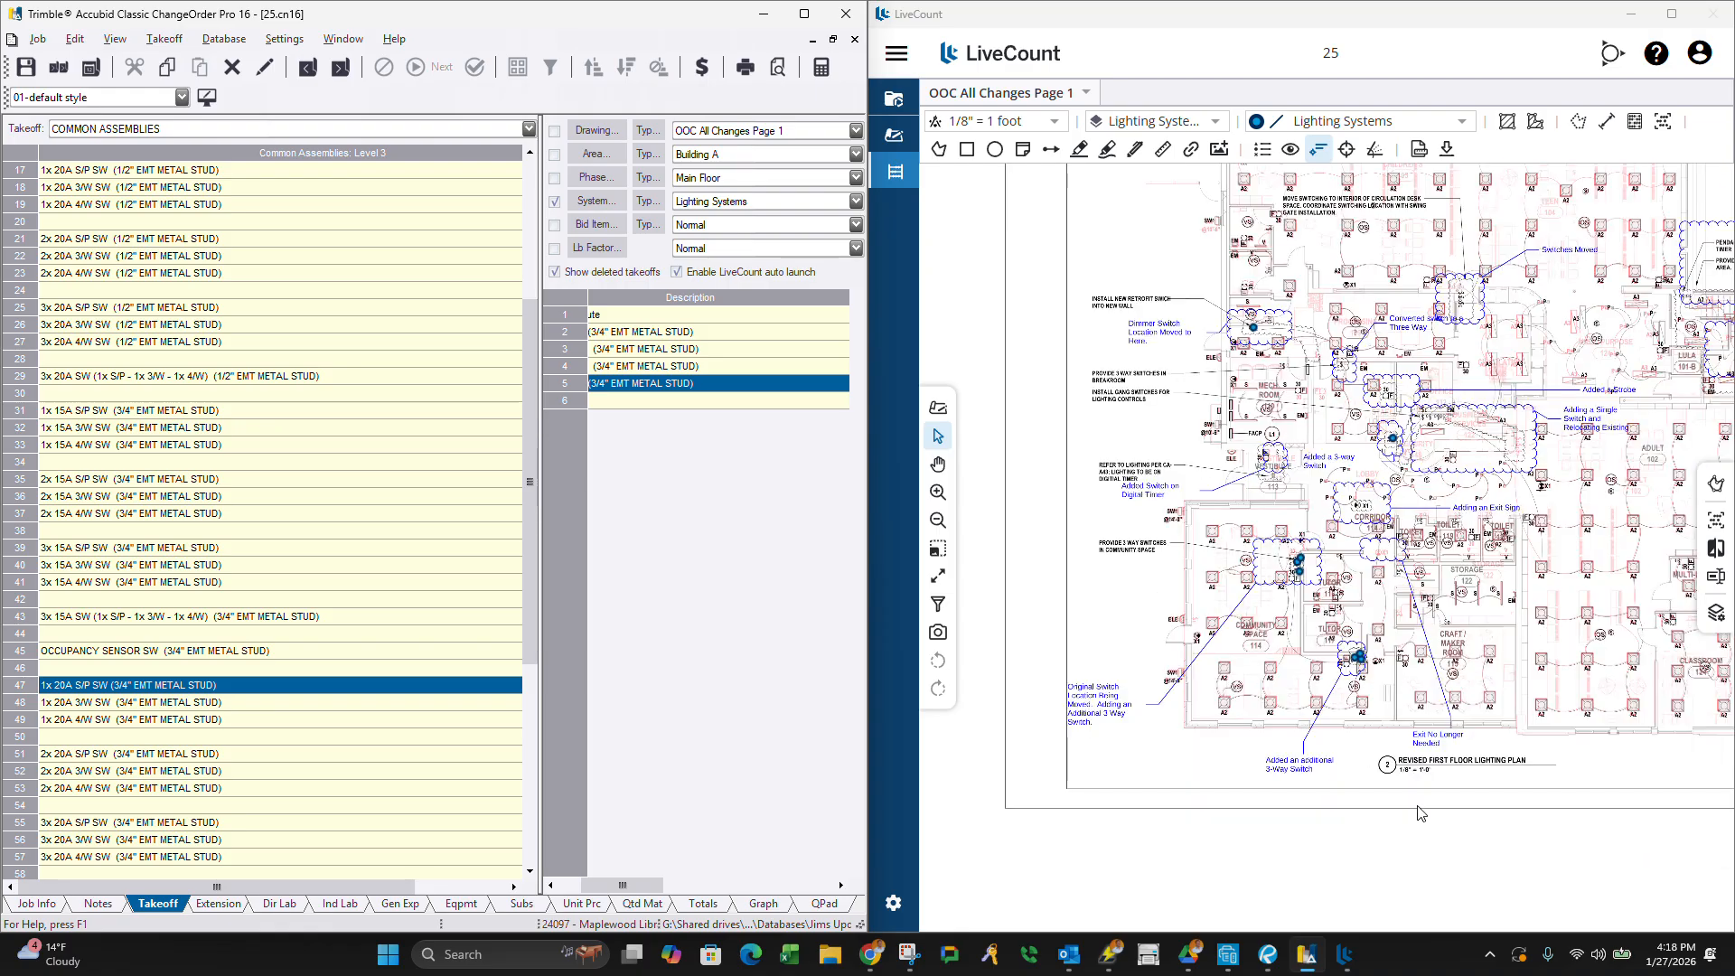
pyautogui.scroll(2, 1411, 502)
pyautogui.scroll(-1, 1396, 572)
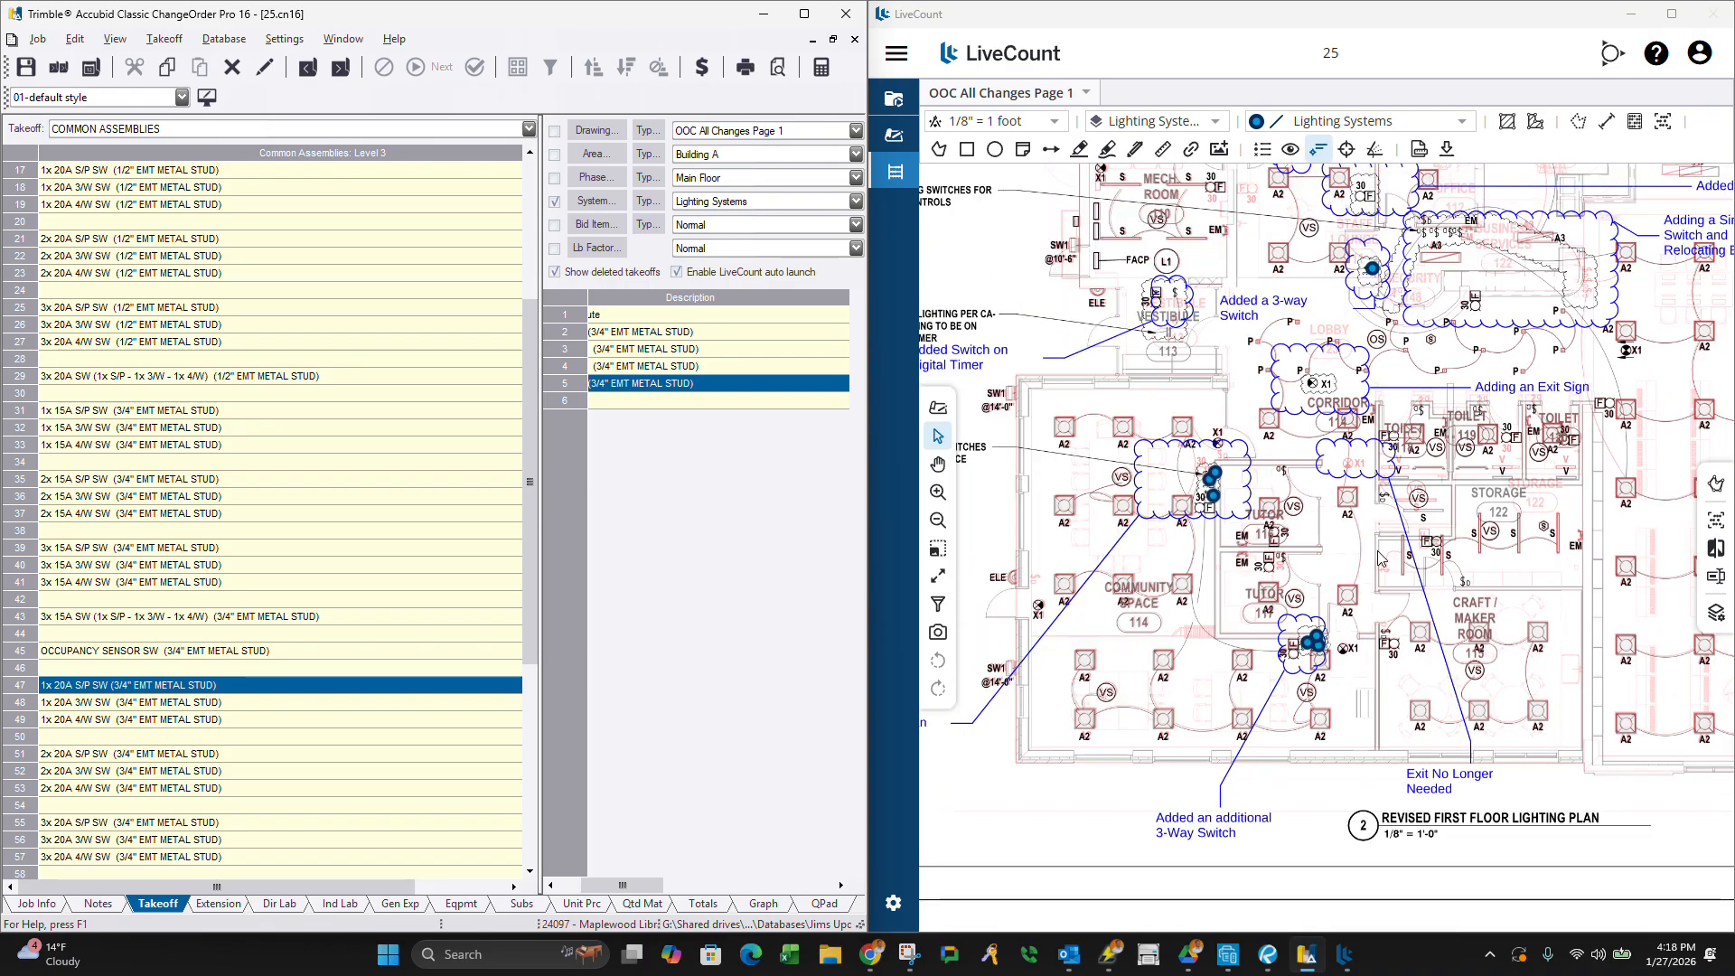
pyautogui.scroll(2, 1353, 384)
pyautogui.scroll(-2, 1353, 383)
pyautogui.scroll(-1, 1346, 388)
pyautogui.scroll(1, 1326, 372)
pyautogui.scroll(1, 1326, 372)
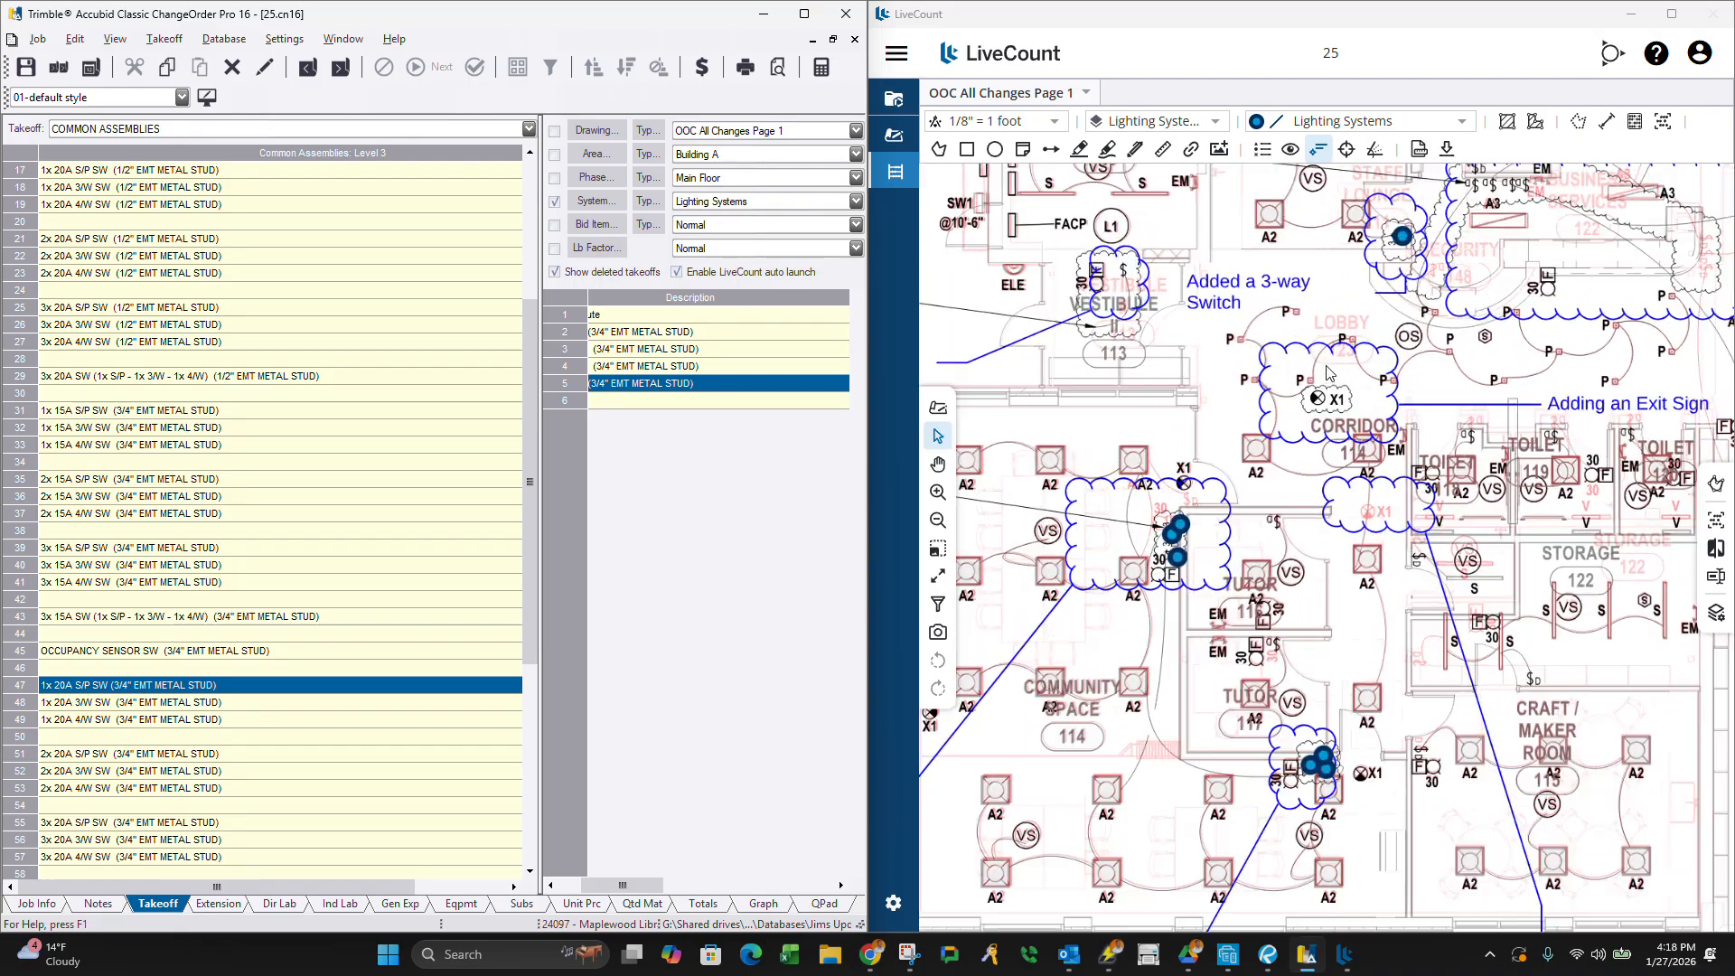
pyautogui.scroll(-3, 1403, 519)
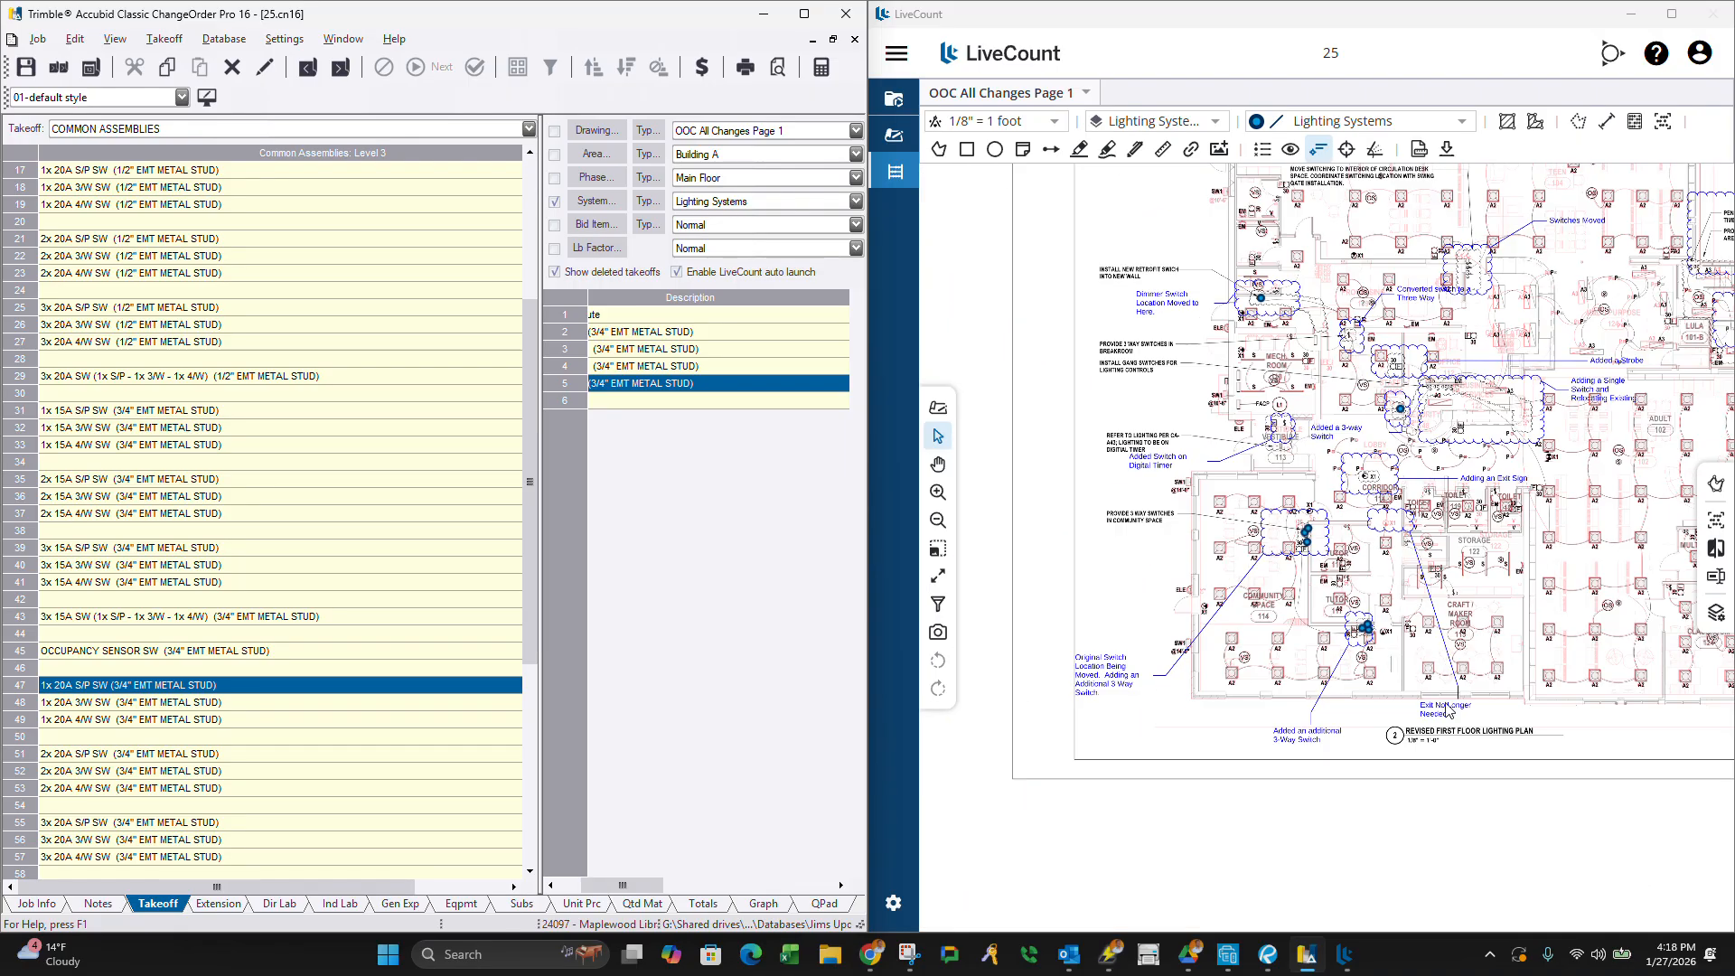
pyautogui.scroll(2, 1445, 707)
pyautogui.scroll(-1, 1313, 337)
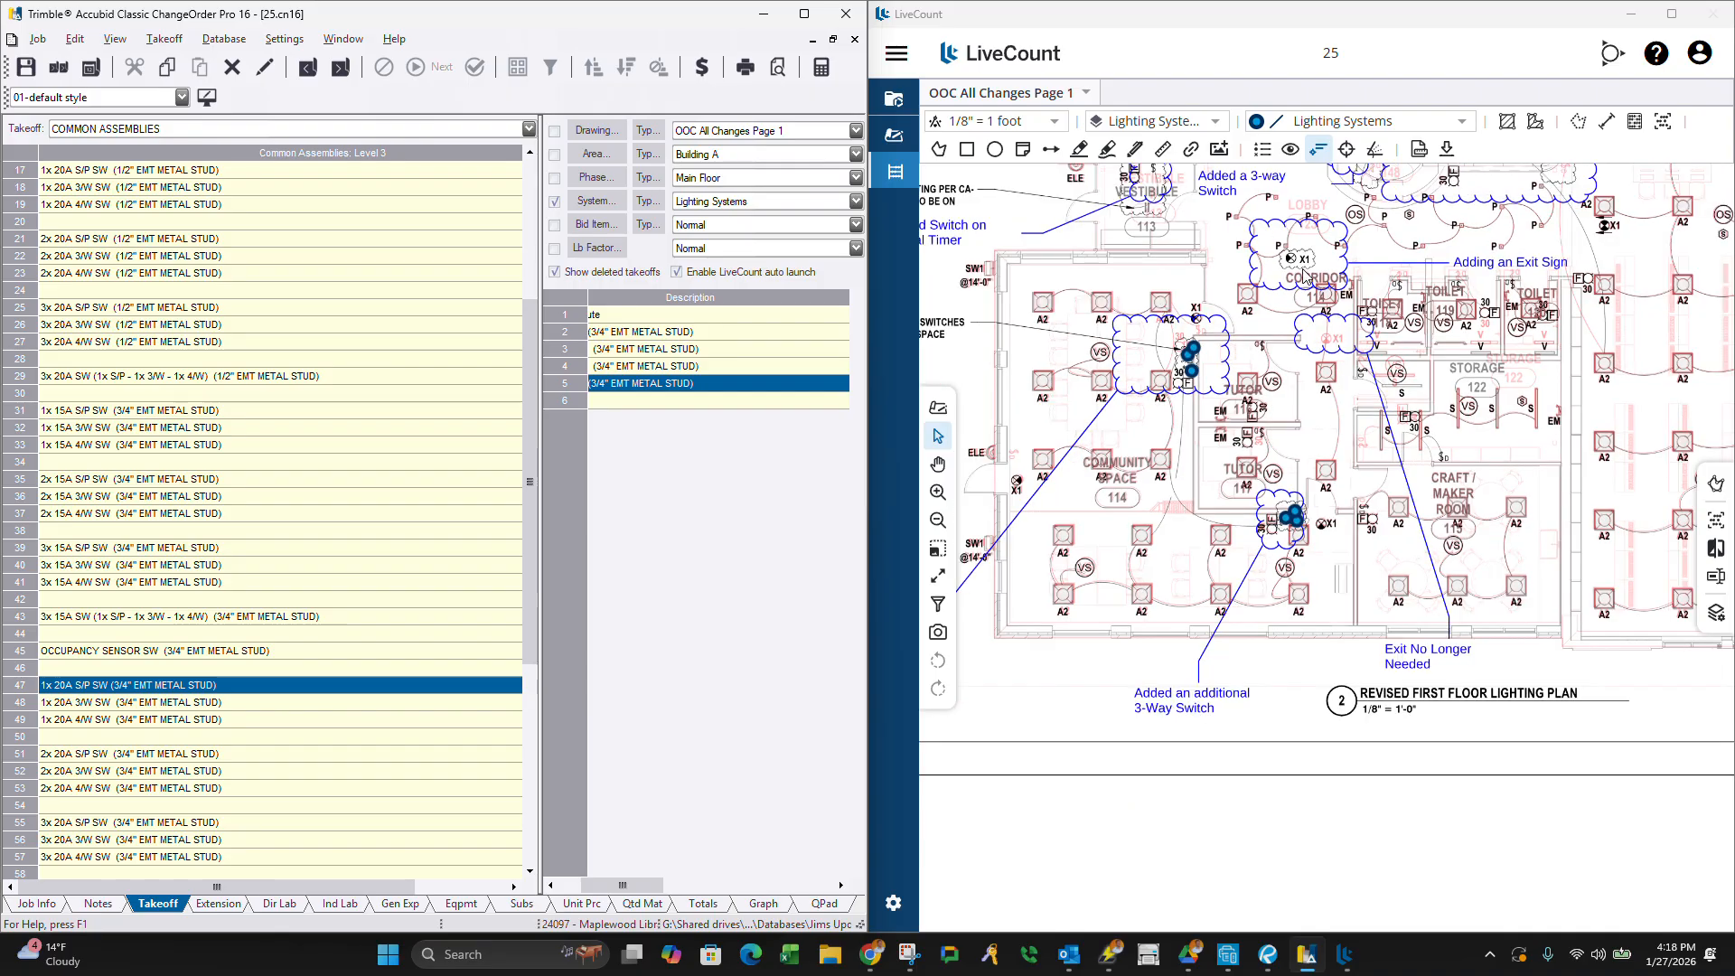
pyautogui.scroll(-1, 1283, 301)
pyautogui.scroll(2, 1276, 267)
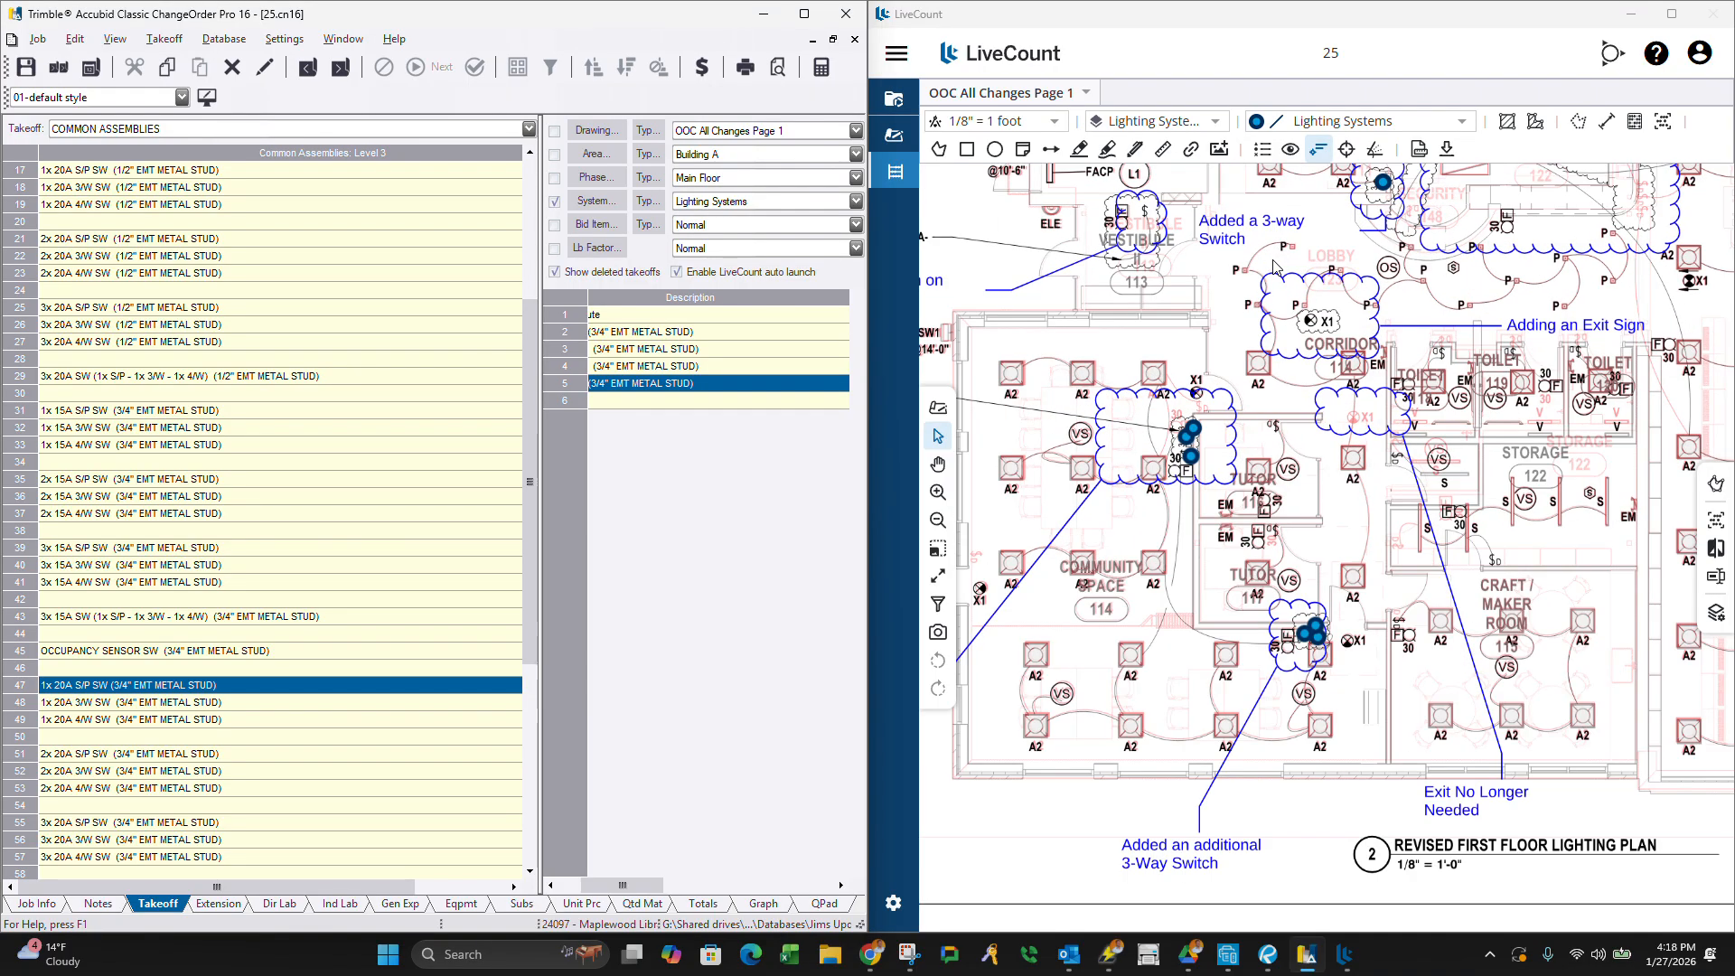
# Open the EXIT & EMERGENCY FIXTURES assemblies under LIGHTING - OTHER in the common assemblies.
pyautogui.rightClick(280, 698)
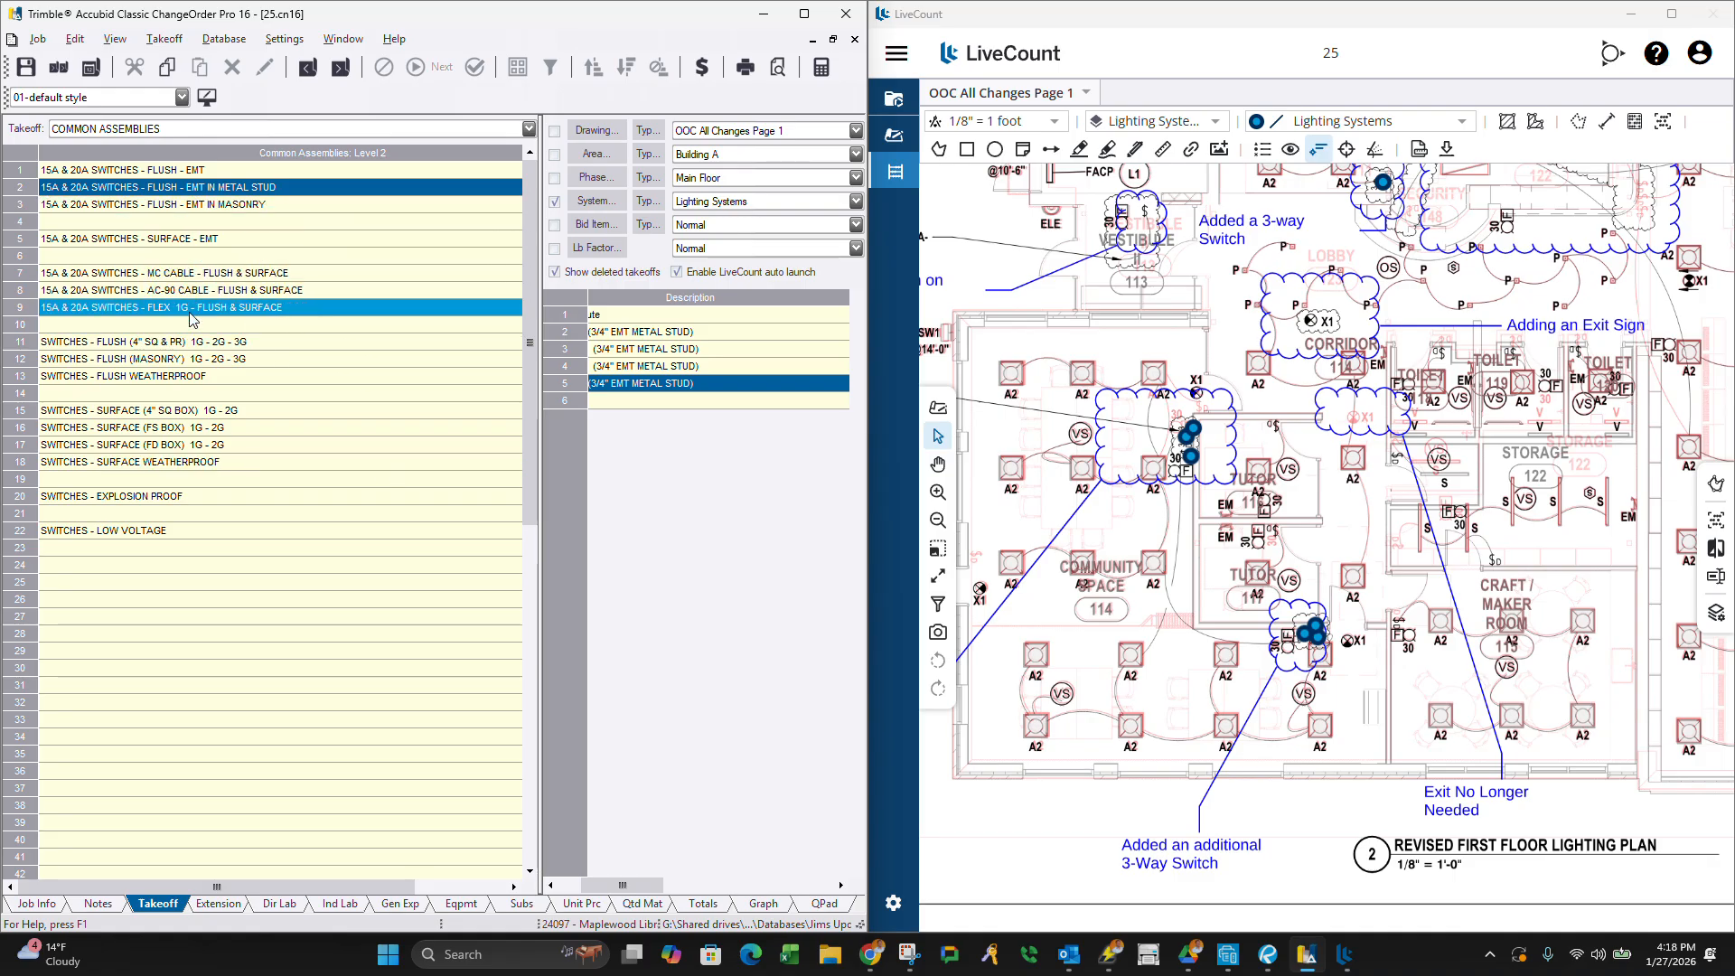
pyautogui.rightClick(176, 222)
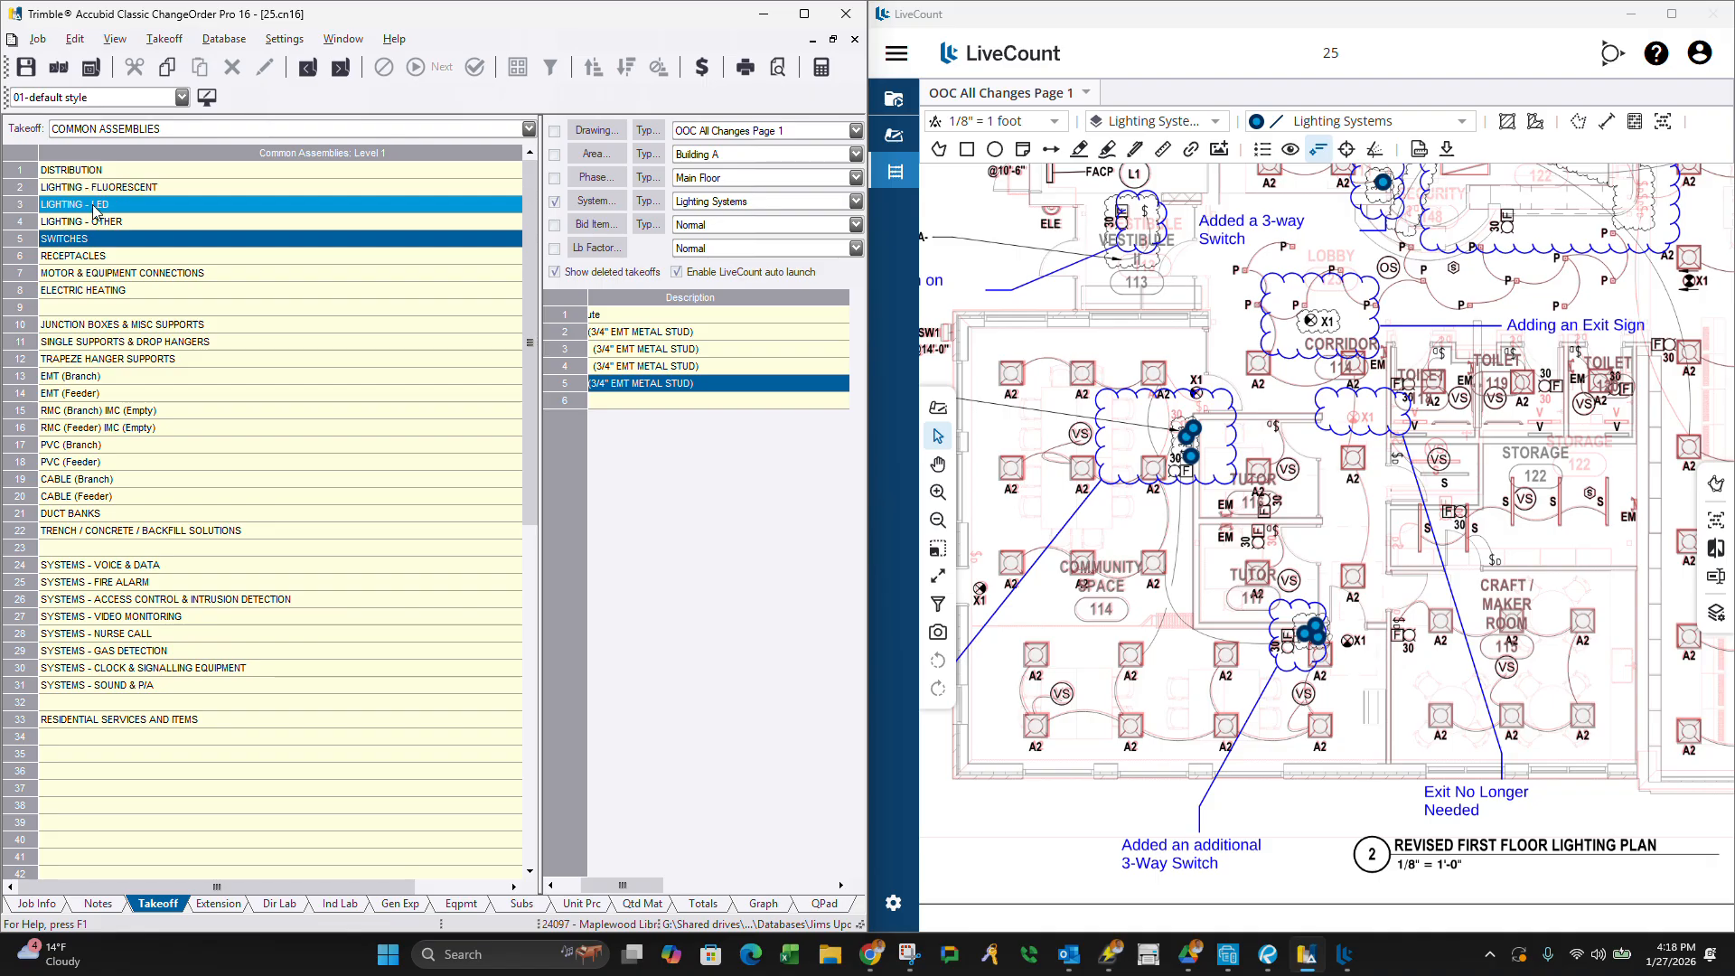
pyautogui.doubleClick(161, 206)
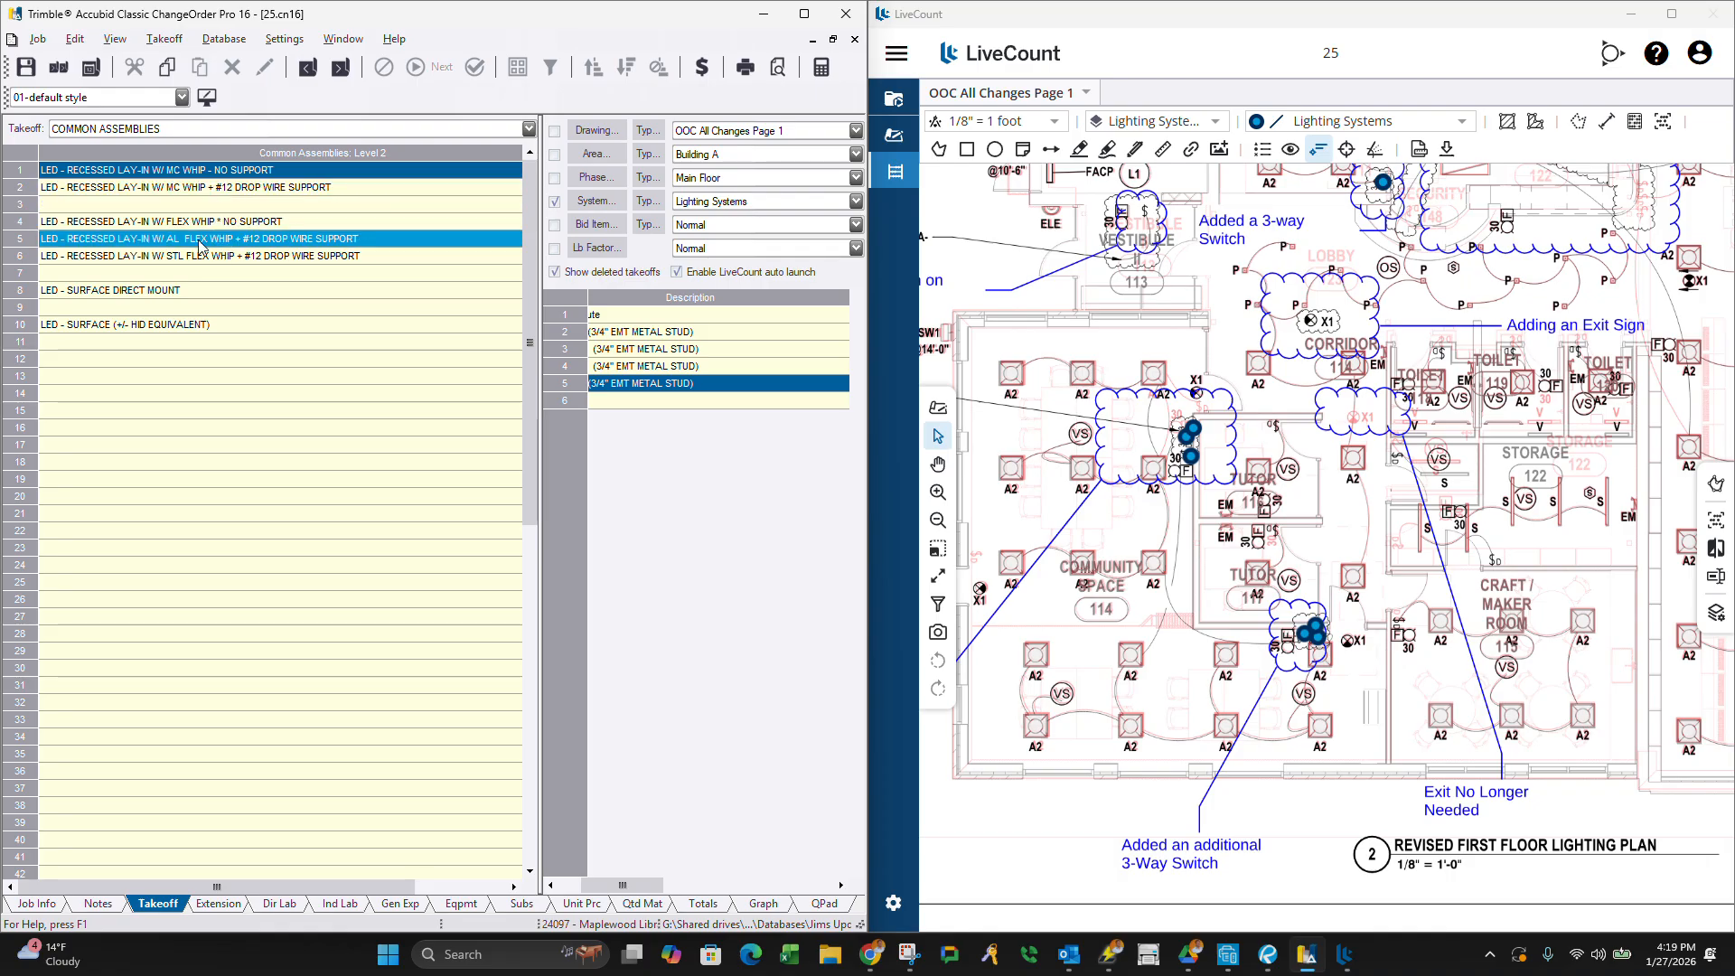
pyautogui.doubleClick(177, 291)
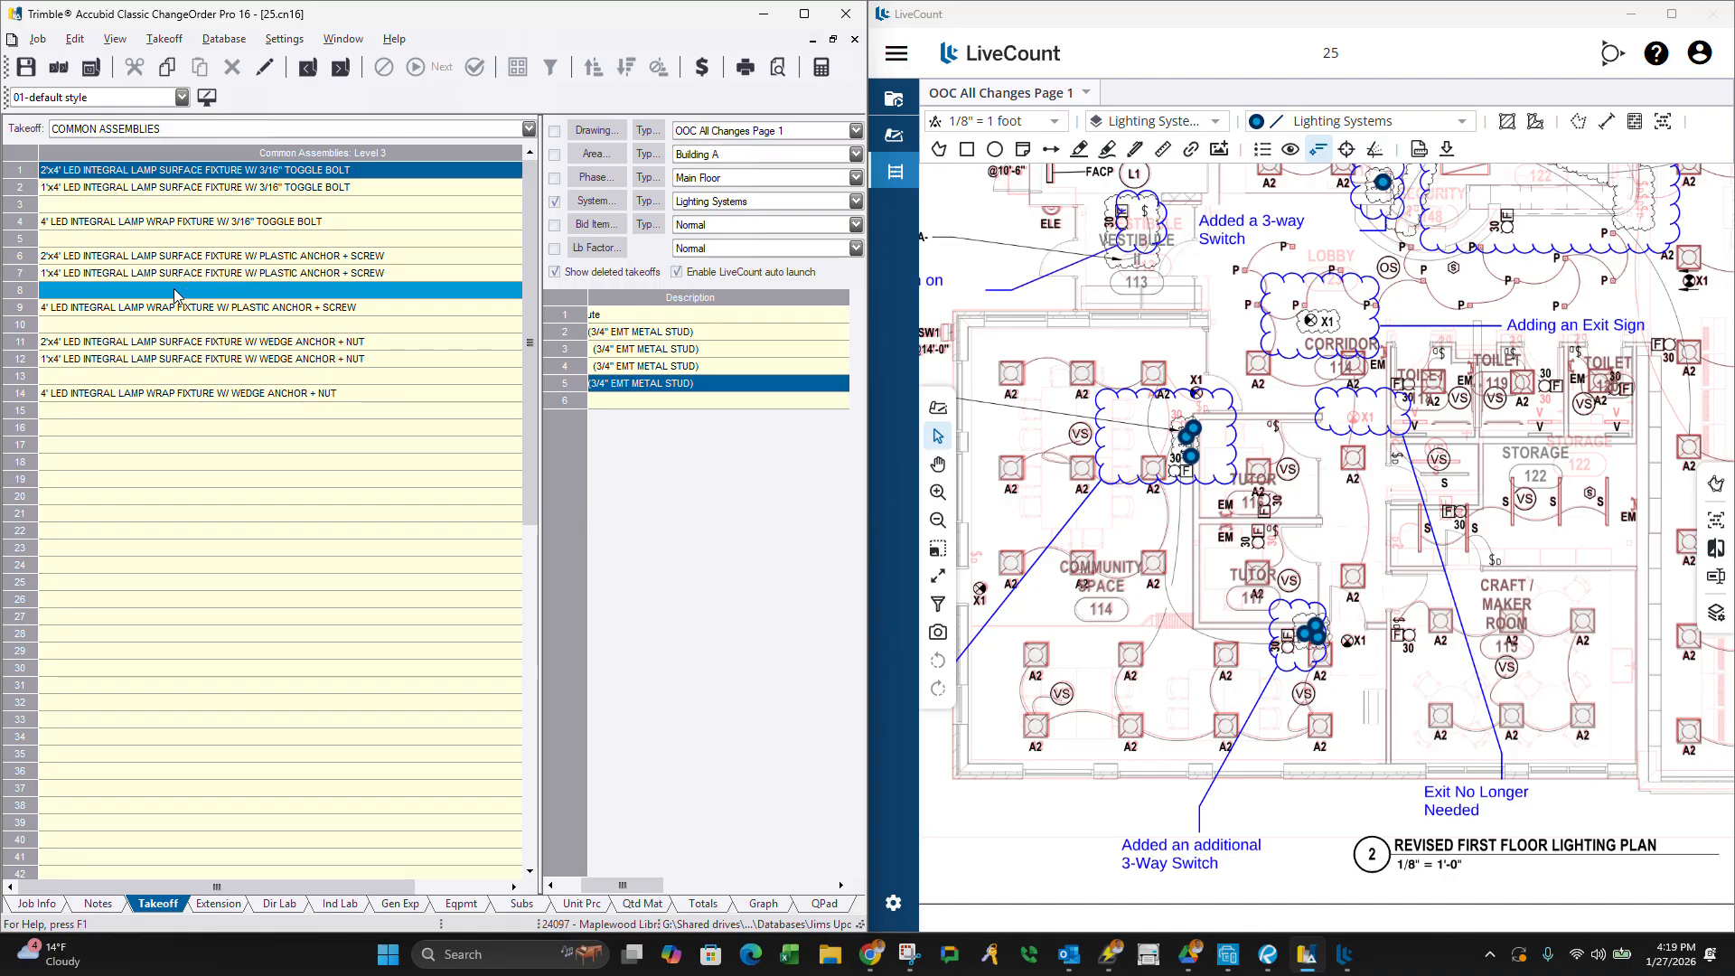
pyautogui.rightClick(166, 409)
pyautogui.rightClick(166, 408)
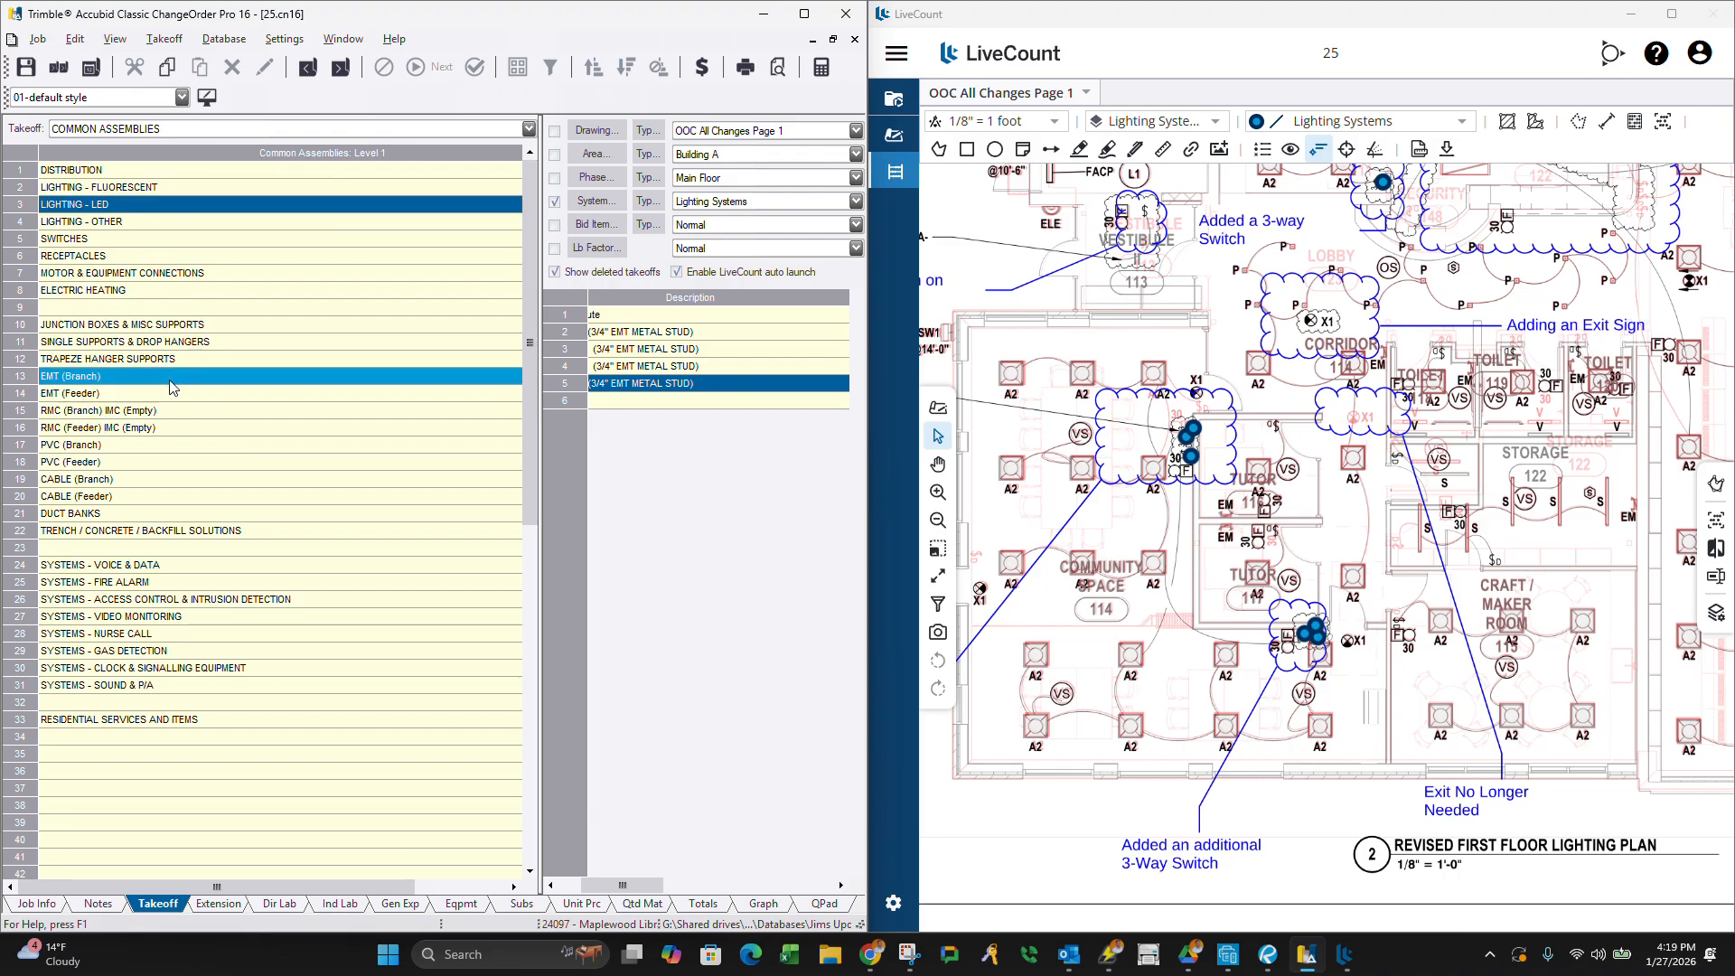
pyautogui.doubleClick(97, 221)
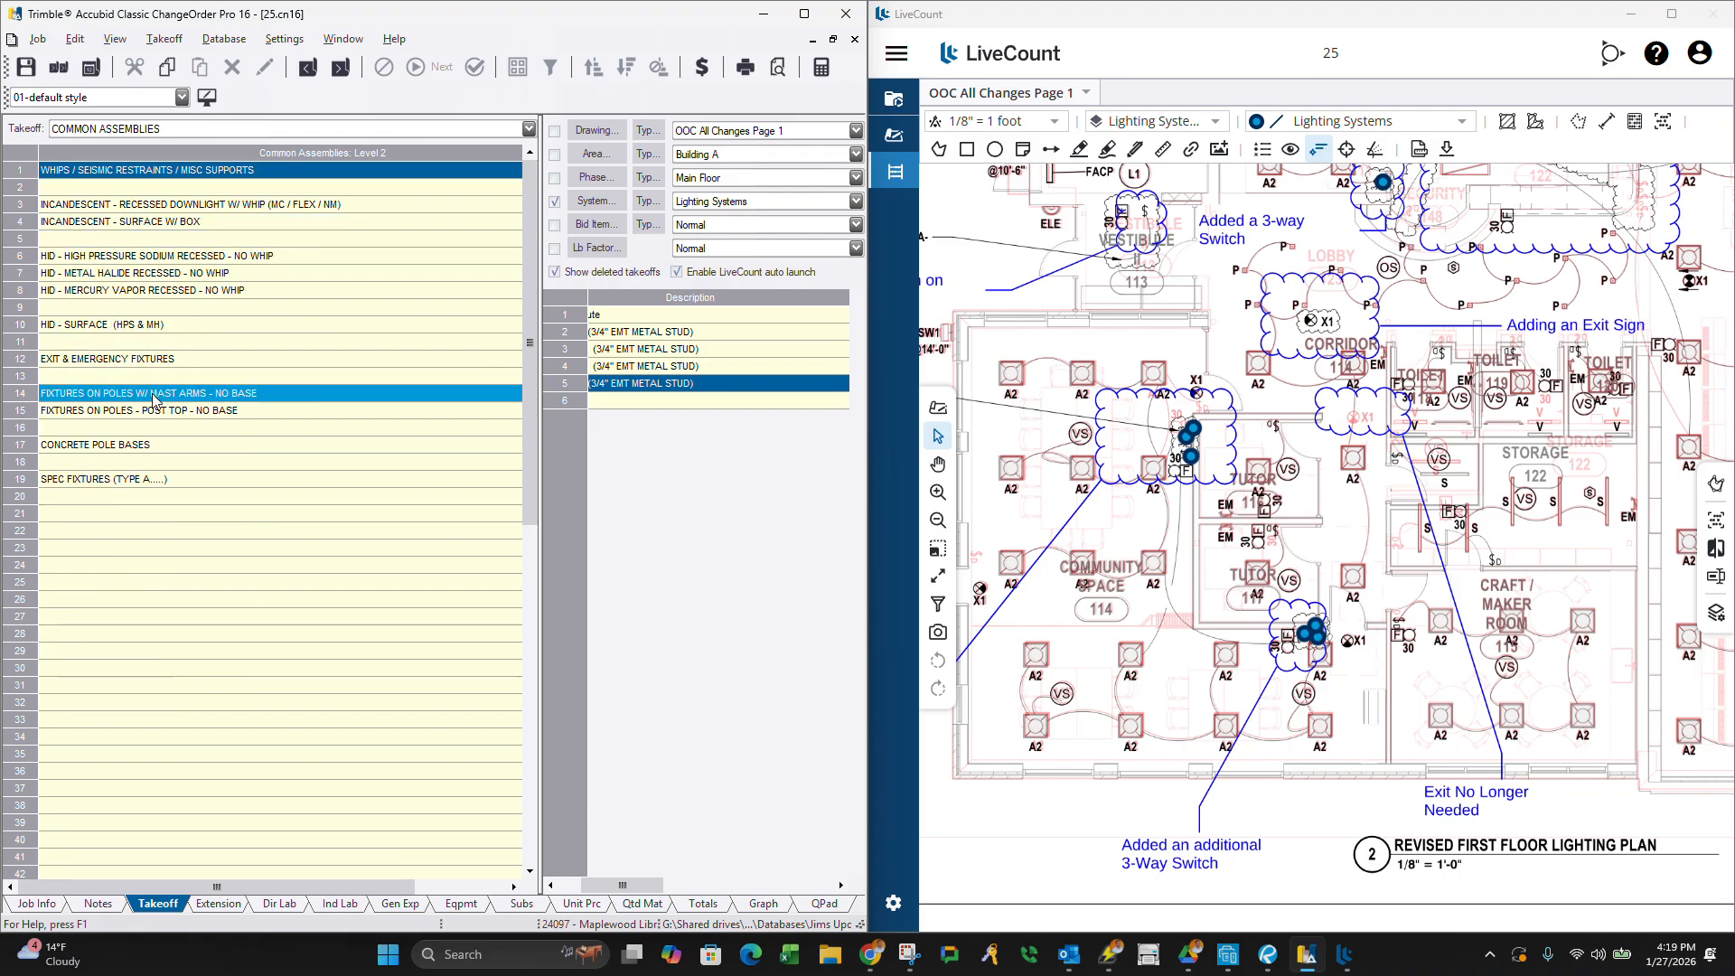
pyautogui.doubleClick(135, 359)
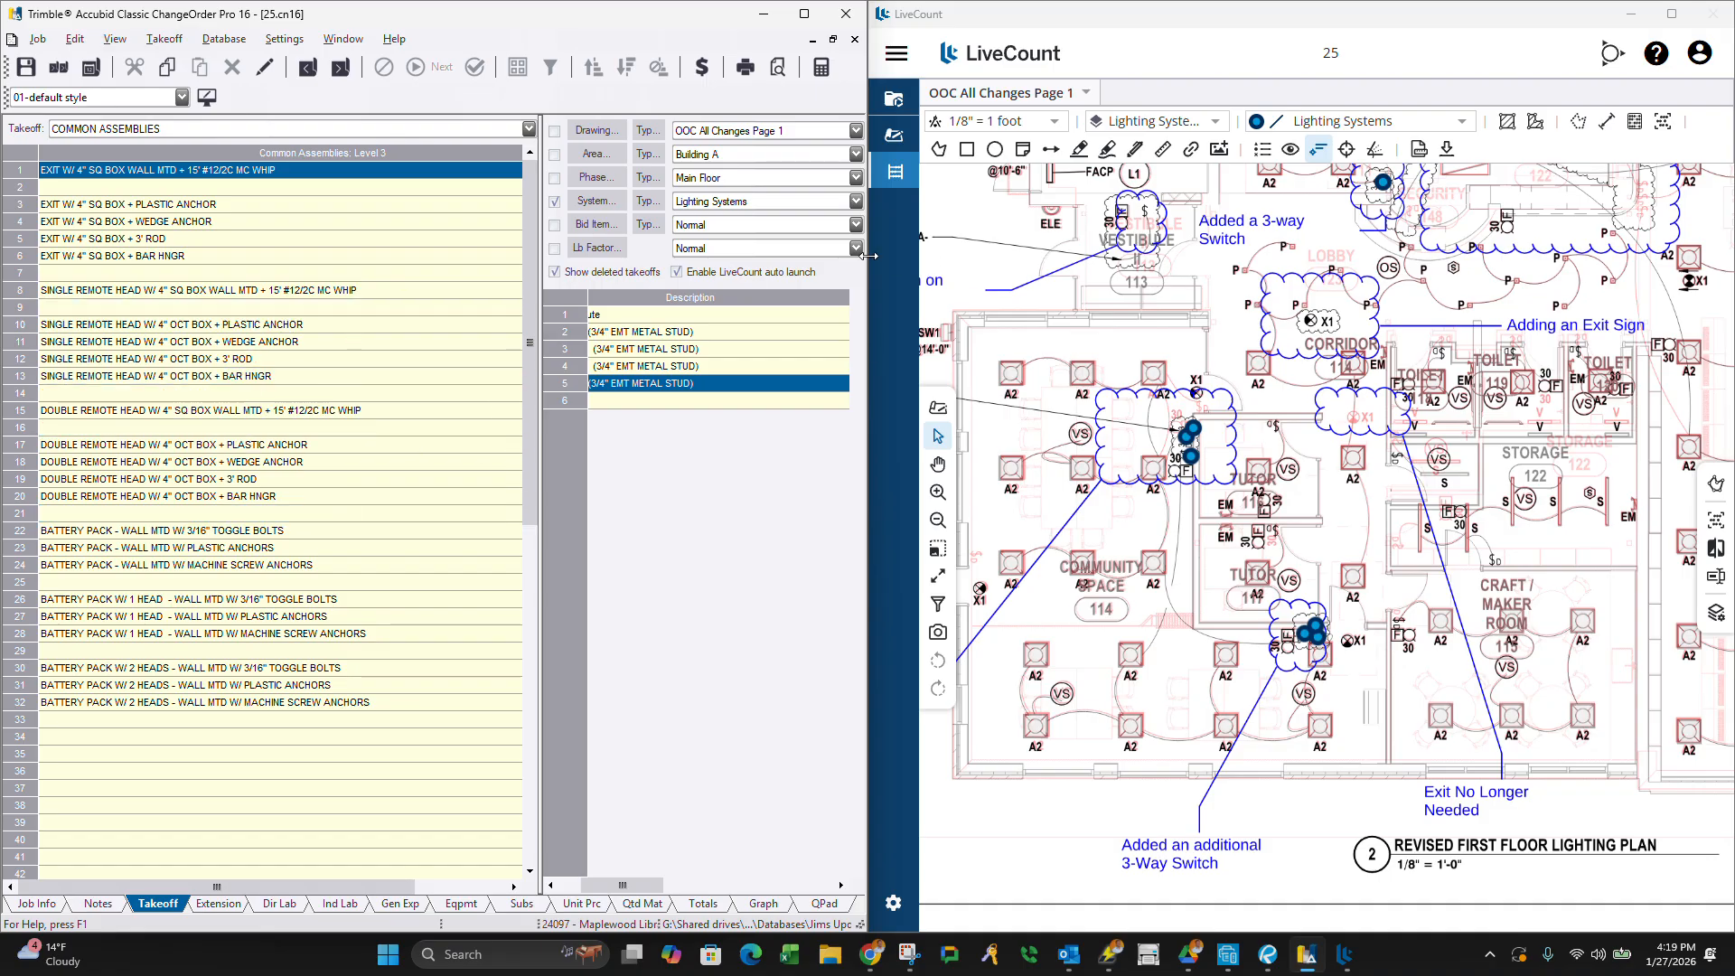
# Take off one SINGLE REMOTE HEAD W/ 4" OCT BOX + PLASTIC ANCHOR in the Corridor 114 cloud, commit it and move its marker onto the exit sign.
pyautogui.doubleClick(132, 325)
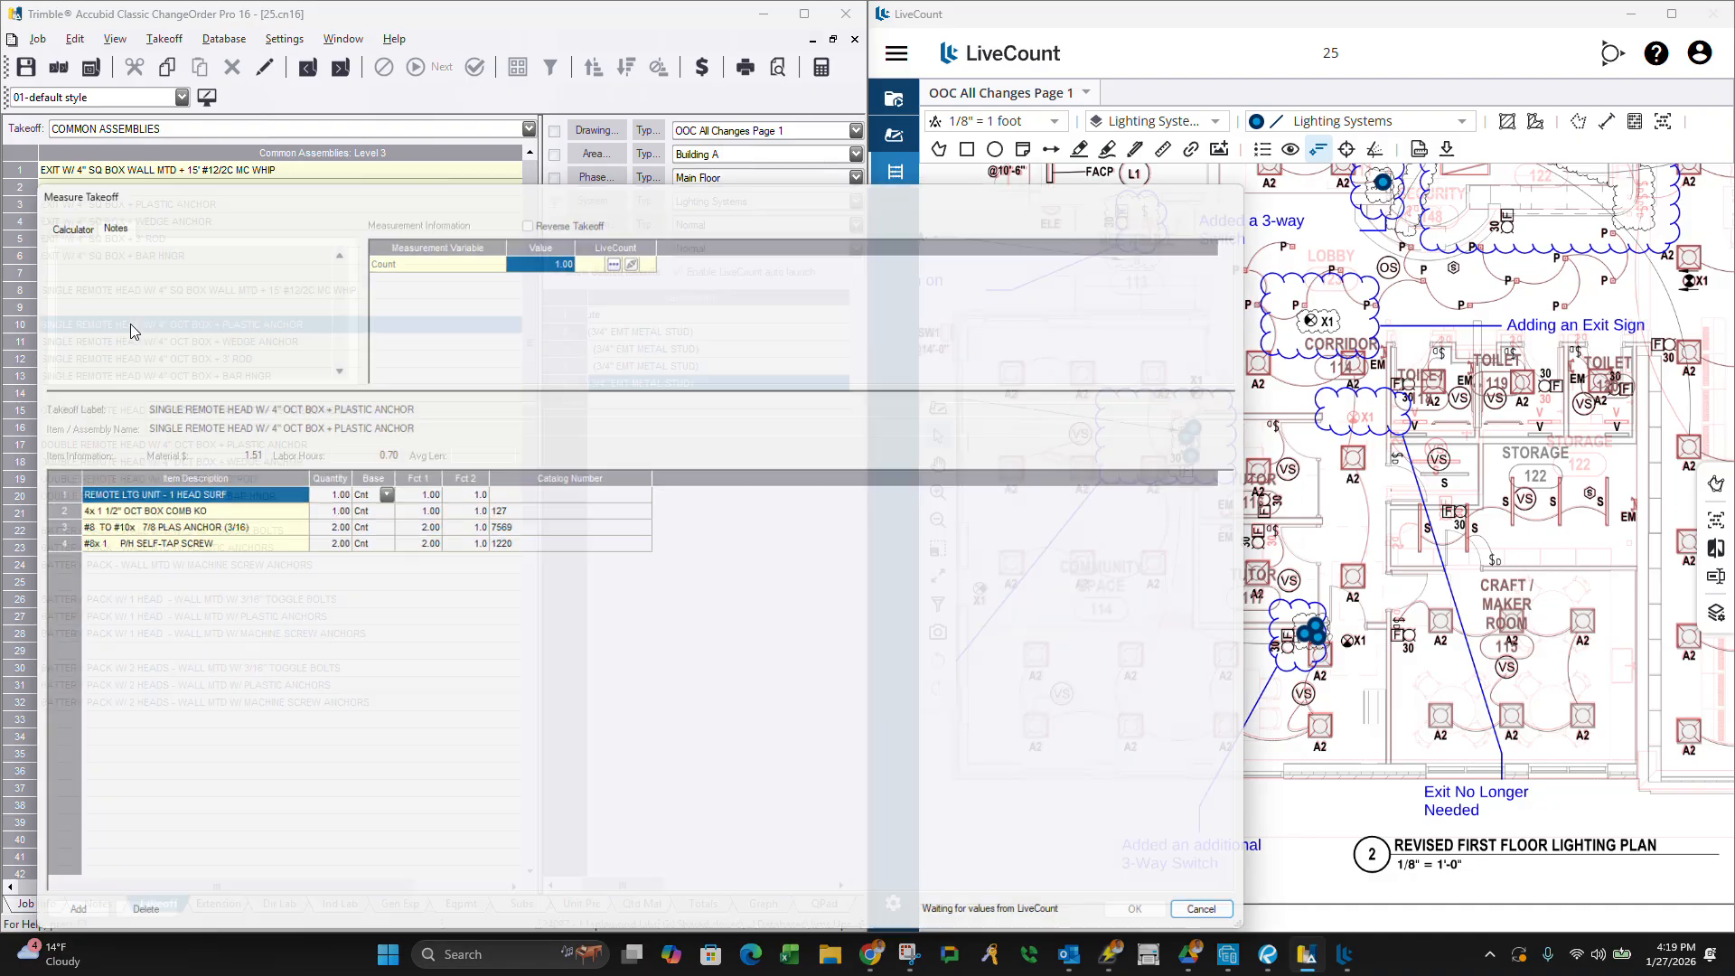
pyautogui.click(1337, 326)
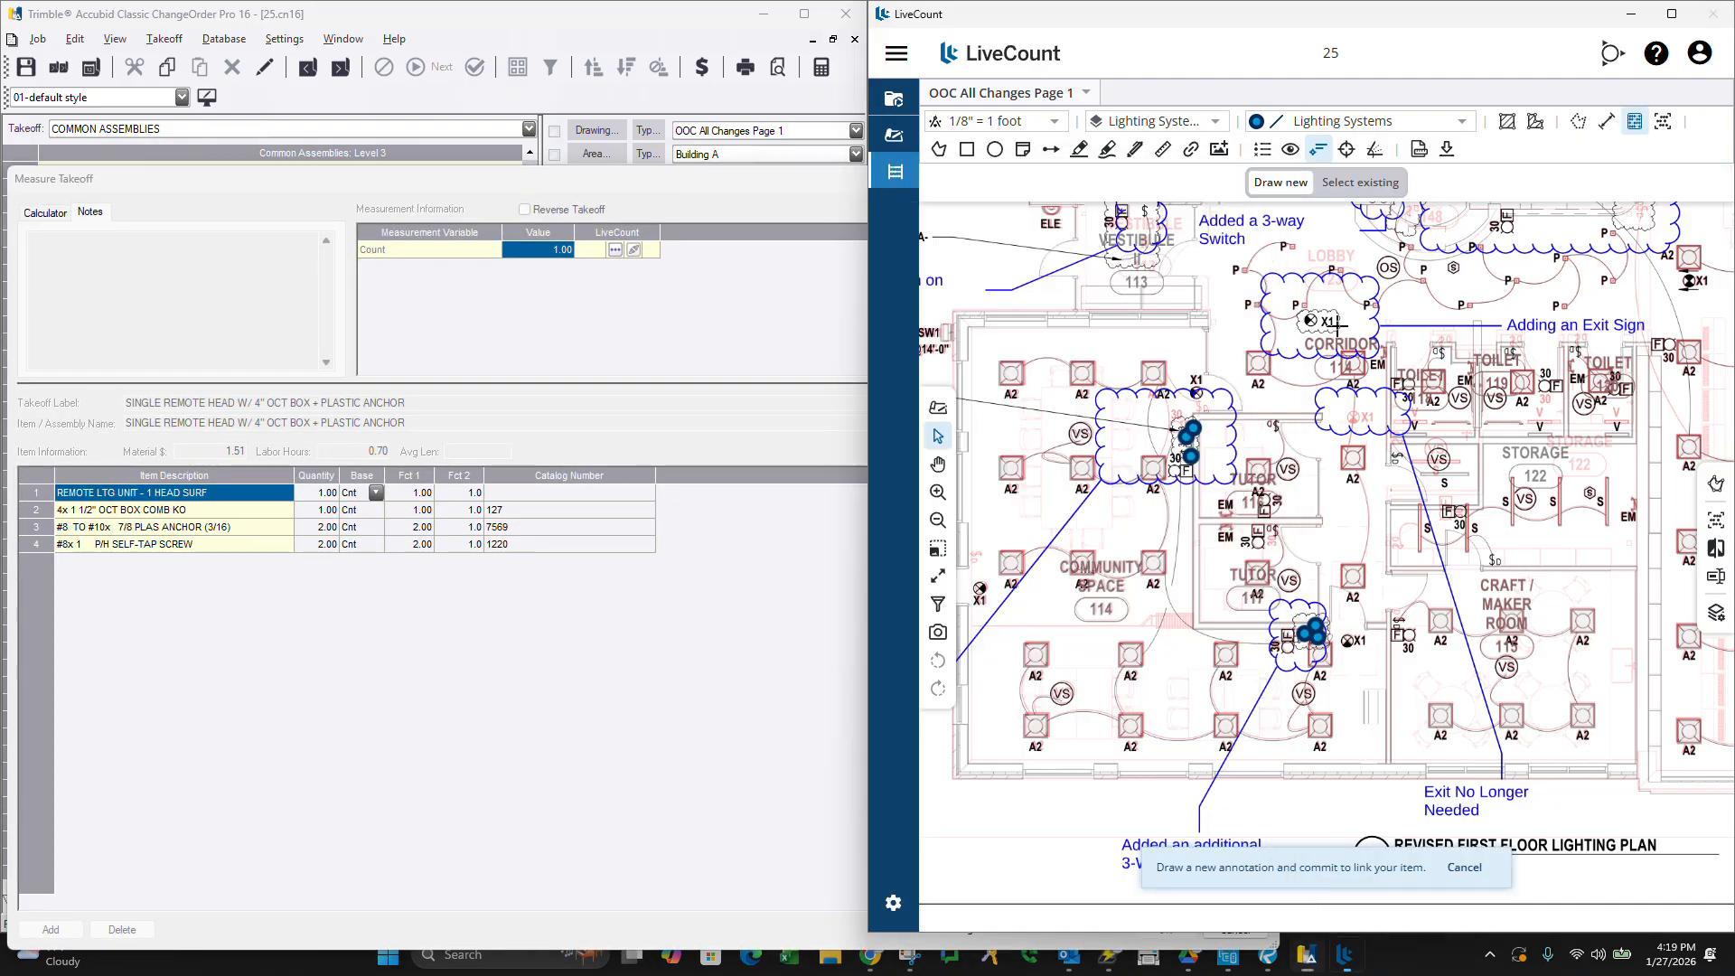
pyautogui.rightClick(1335, 328)
pyautogui.click(1346, 350)
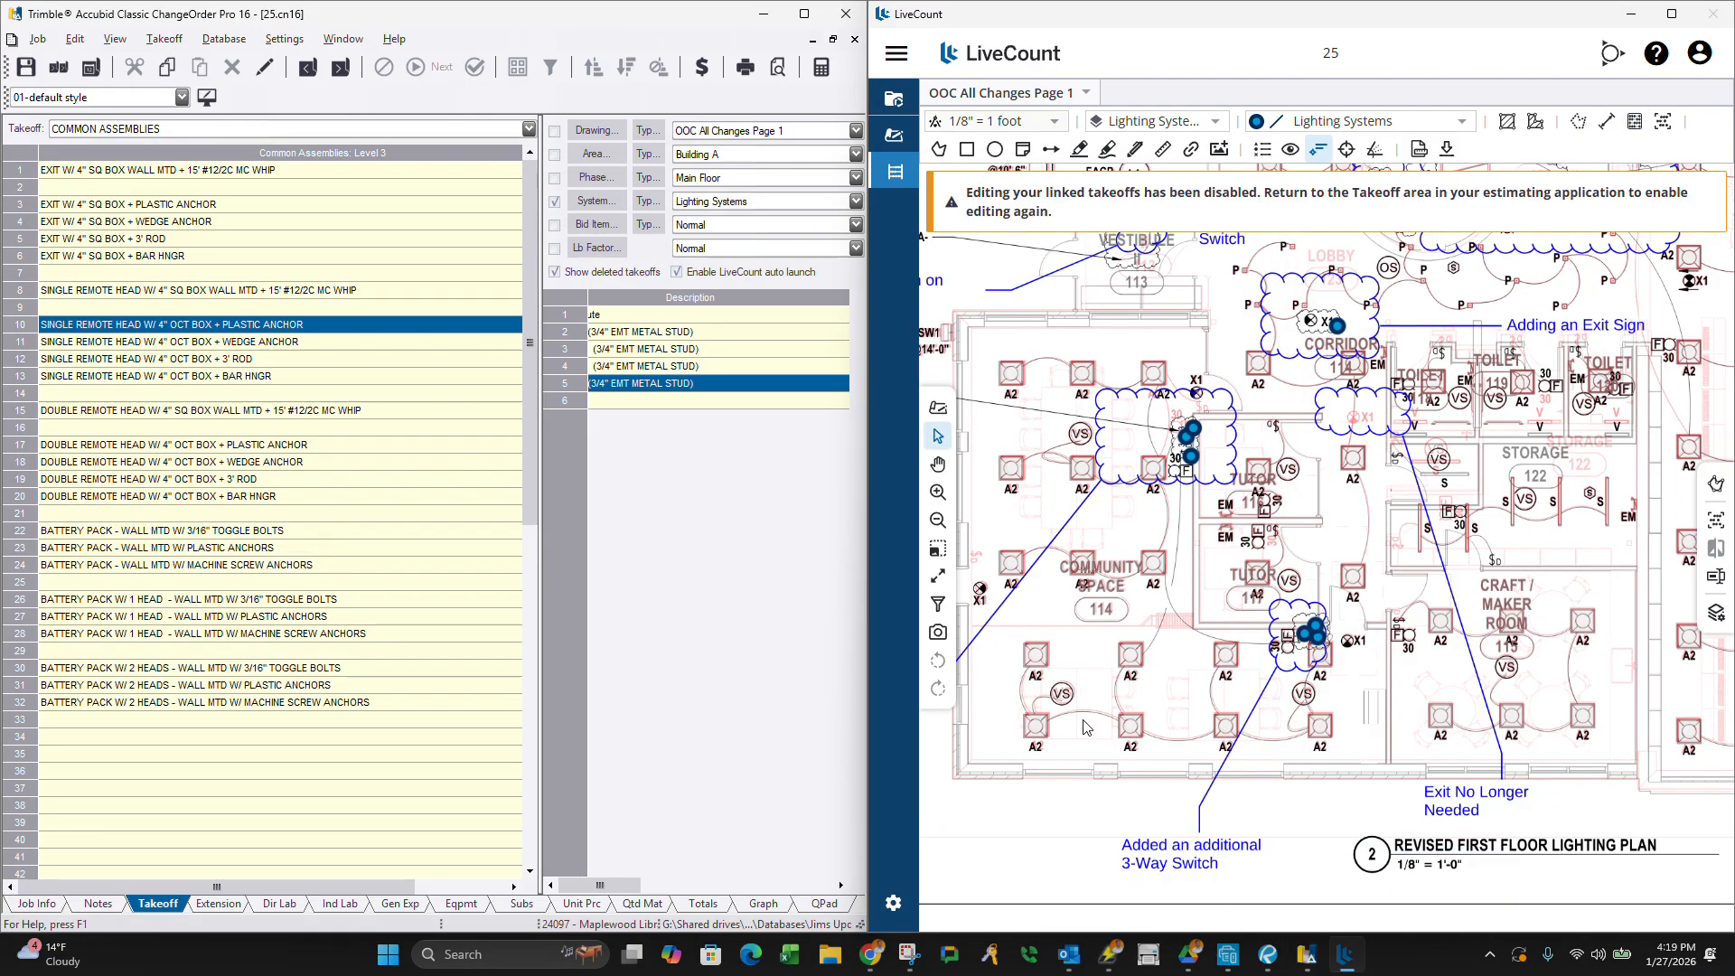
pyautogui.scroll(5, 1450, 569)
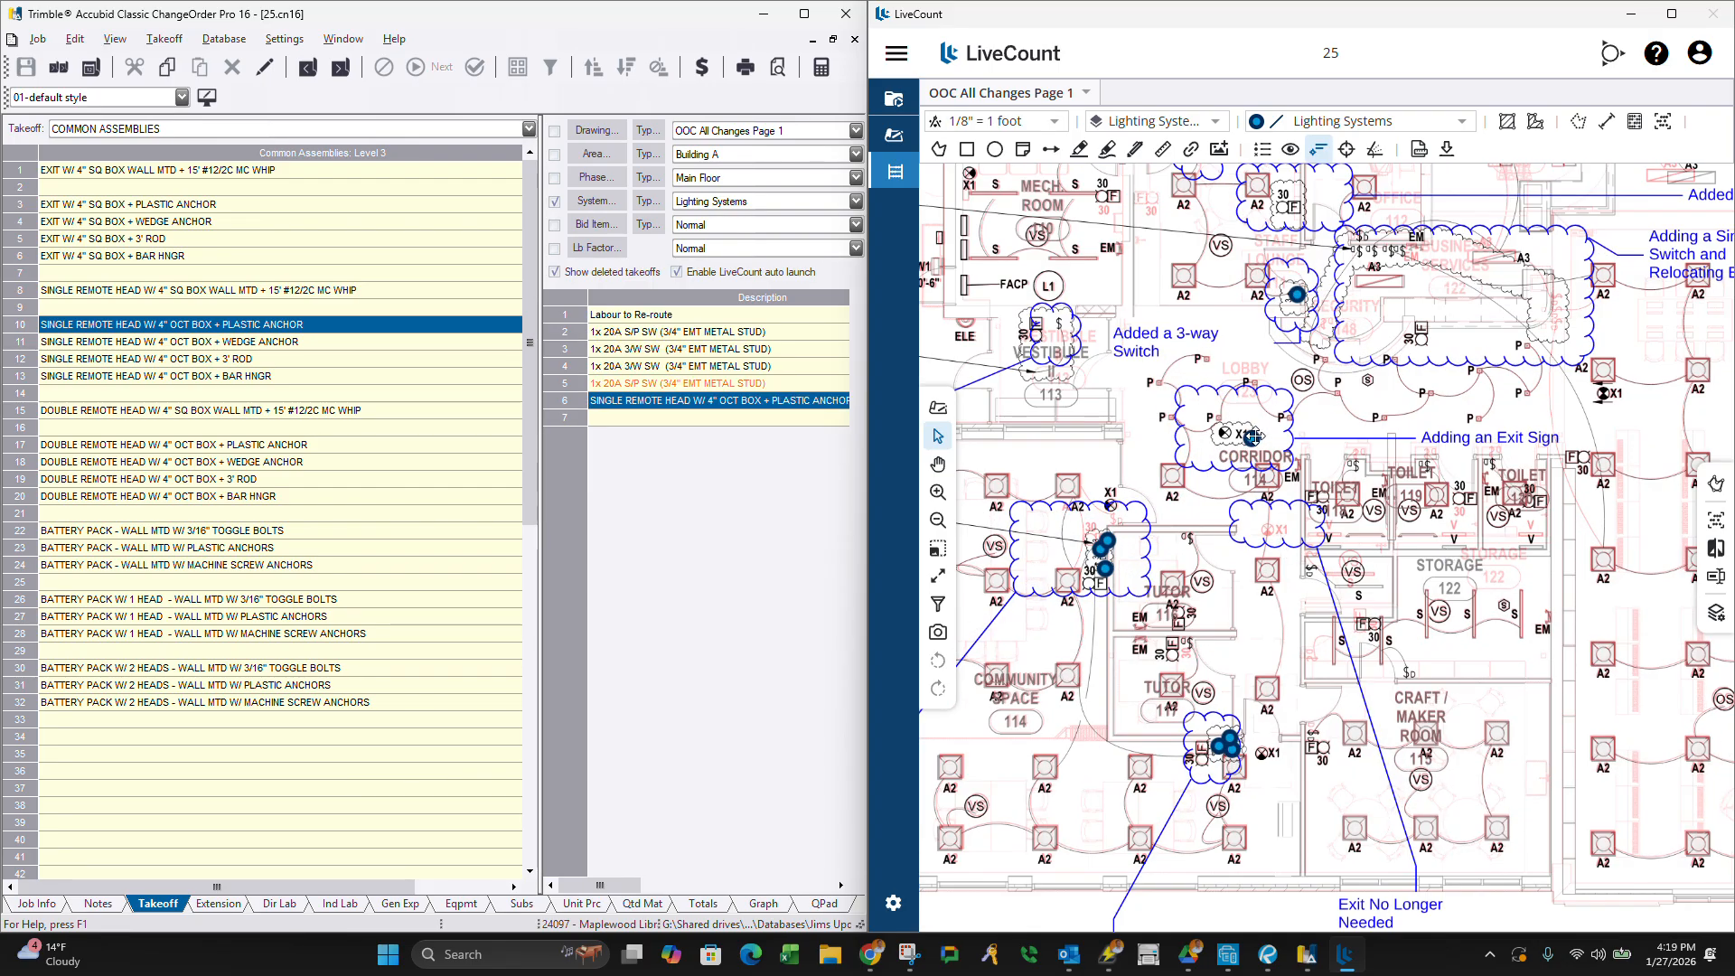
pyautogui.moveTo(1253, 436); pyautogui.dragTo(1234, 435)
pyautogui.click(1182, 522)
# Examine the revised lighting plan's clouded changes around the lobby and Business Services, including the added single switch and relocated existing switches.
pyautogui.scroll(-2, 1049, 361)
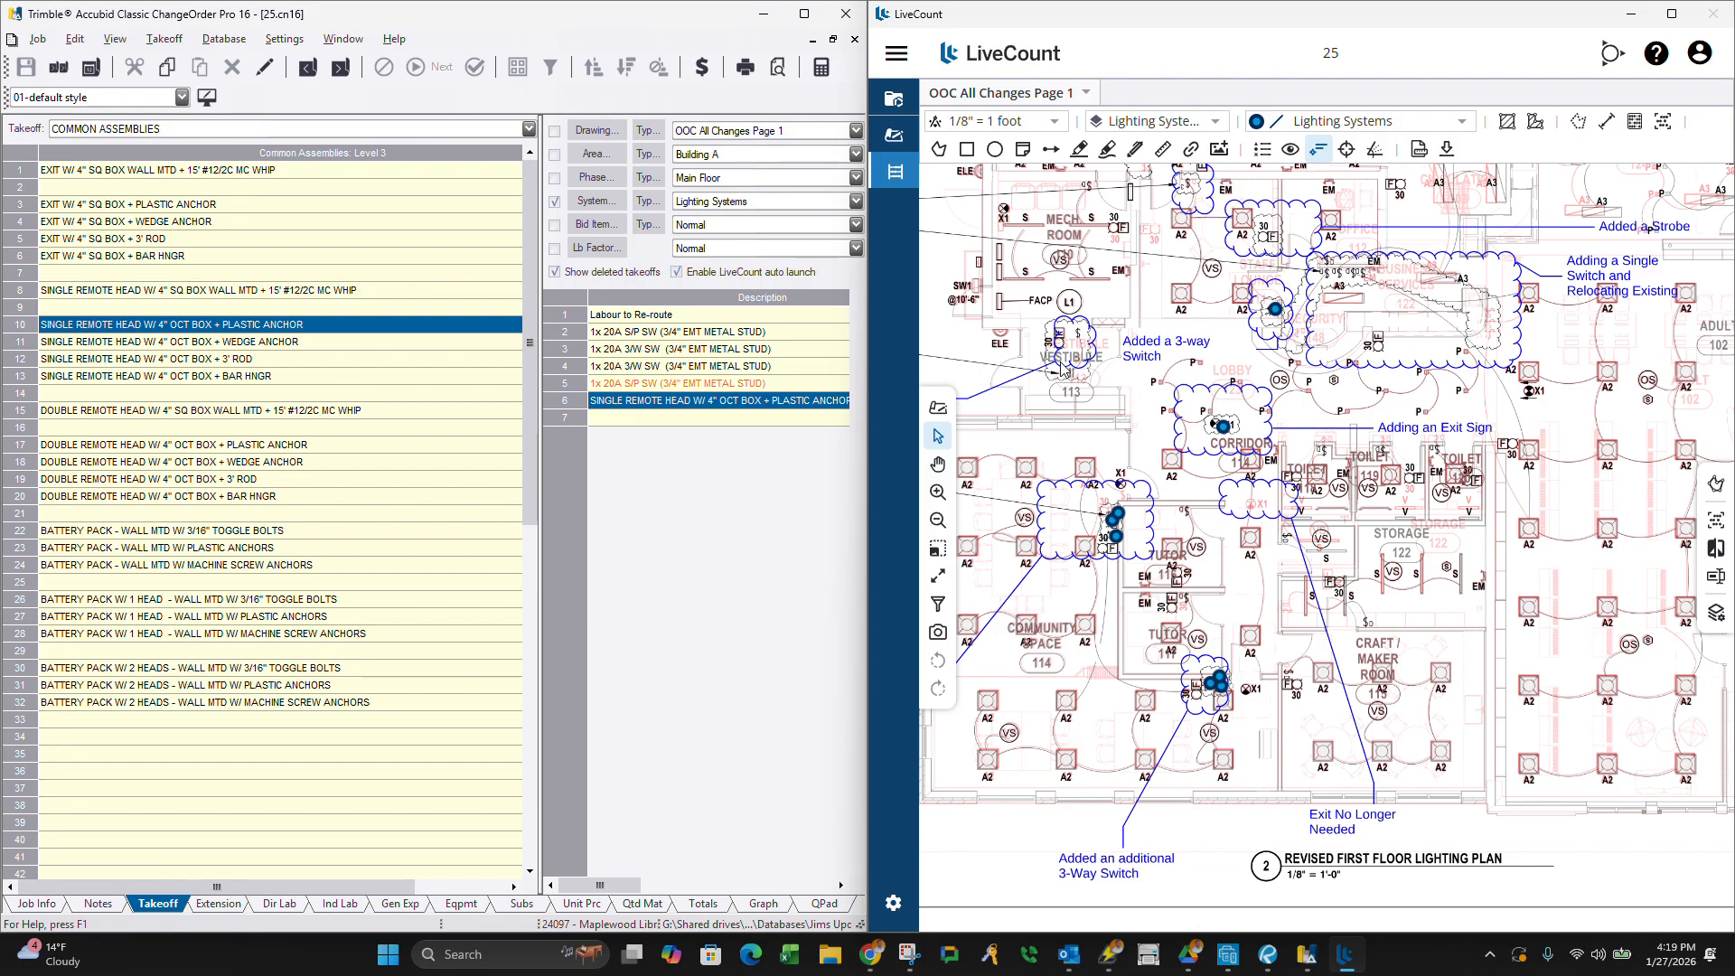
pyautogui.scroll(-2, 1063, 366)
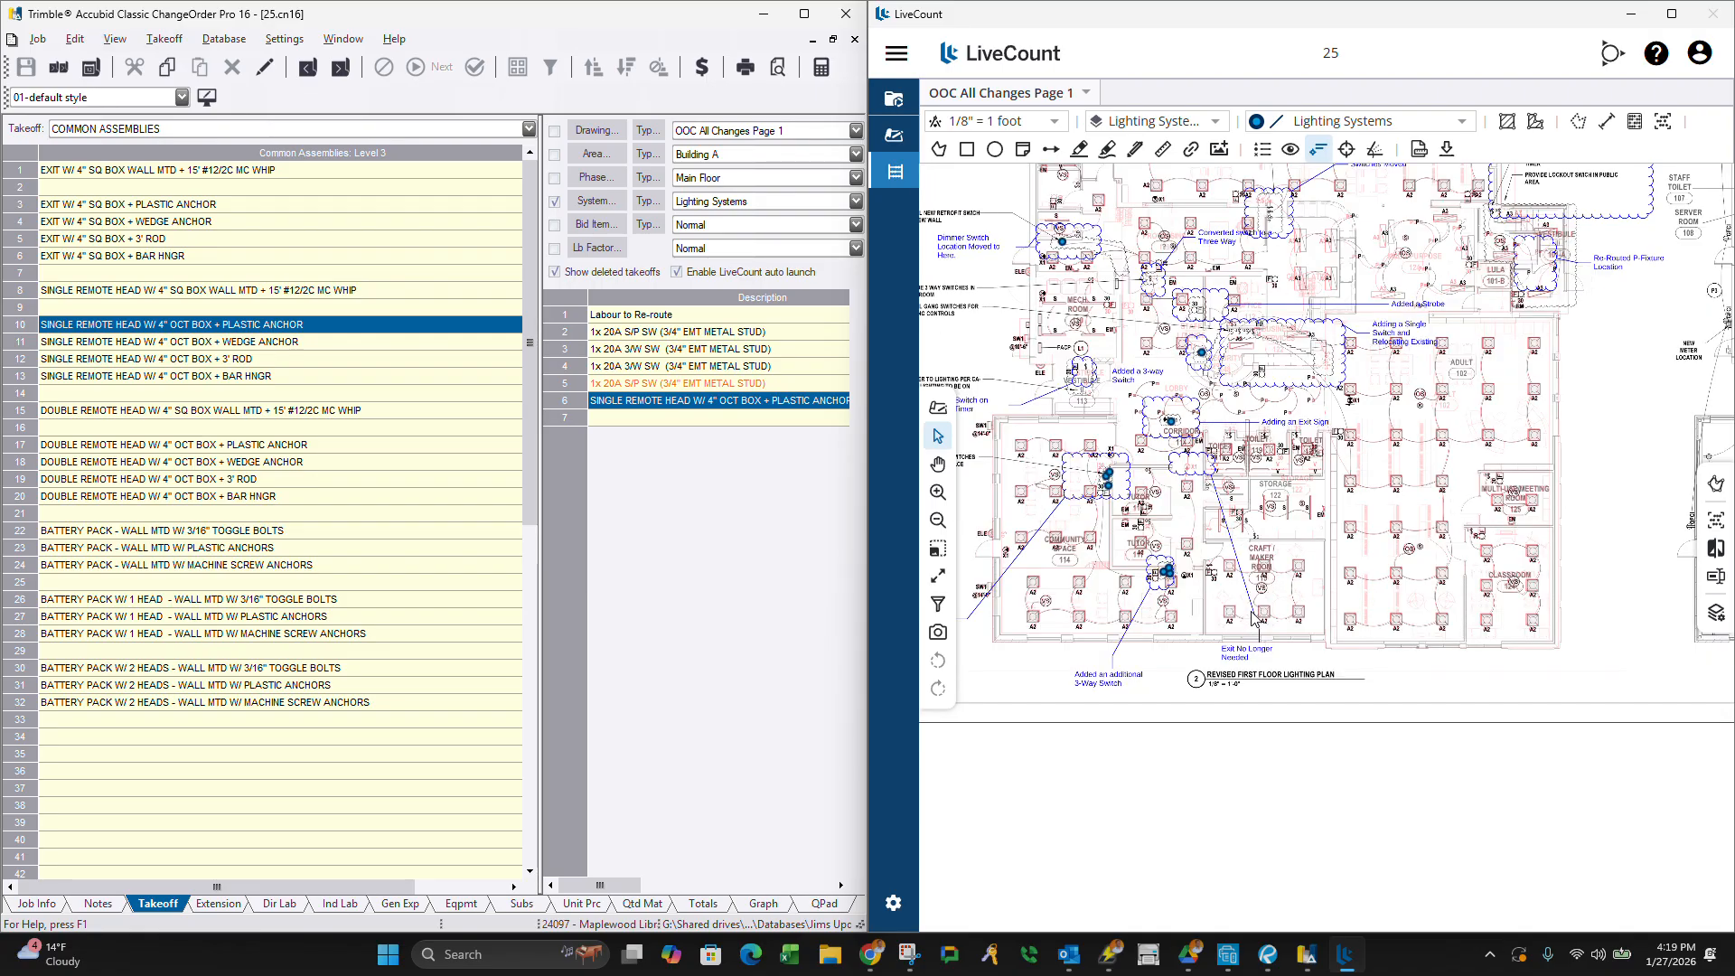
pyautogui.scroll(4, 1256, 615)
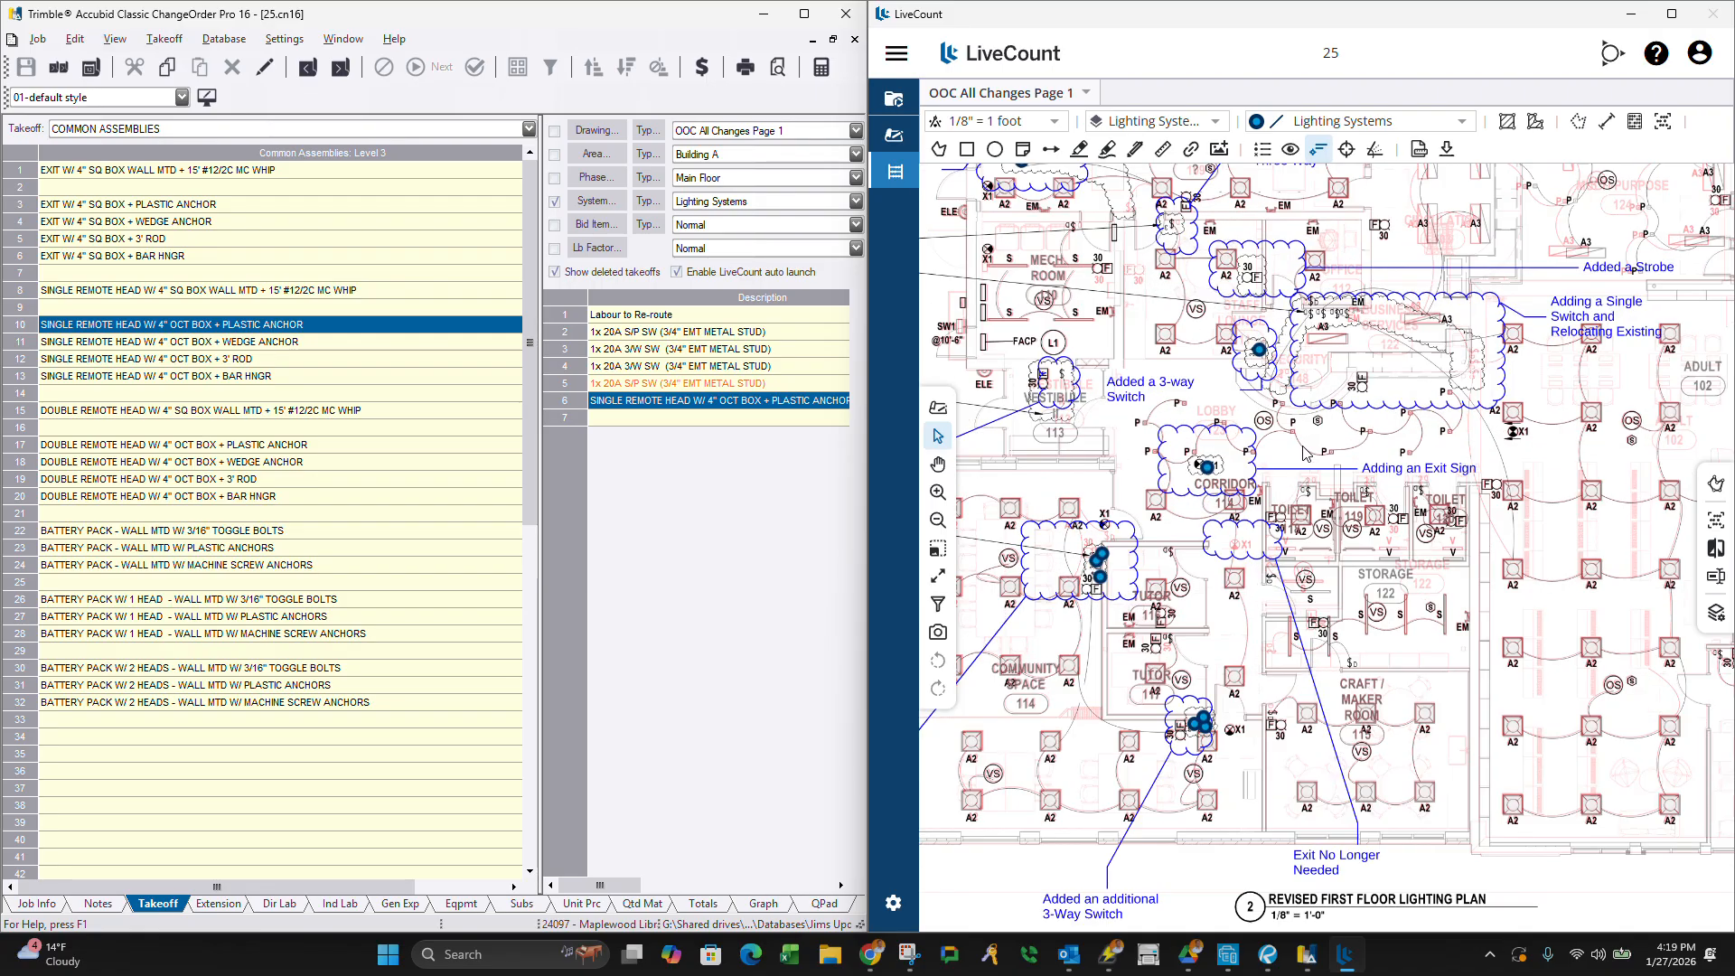
pyautogui.scroll(4, 1457, 443)
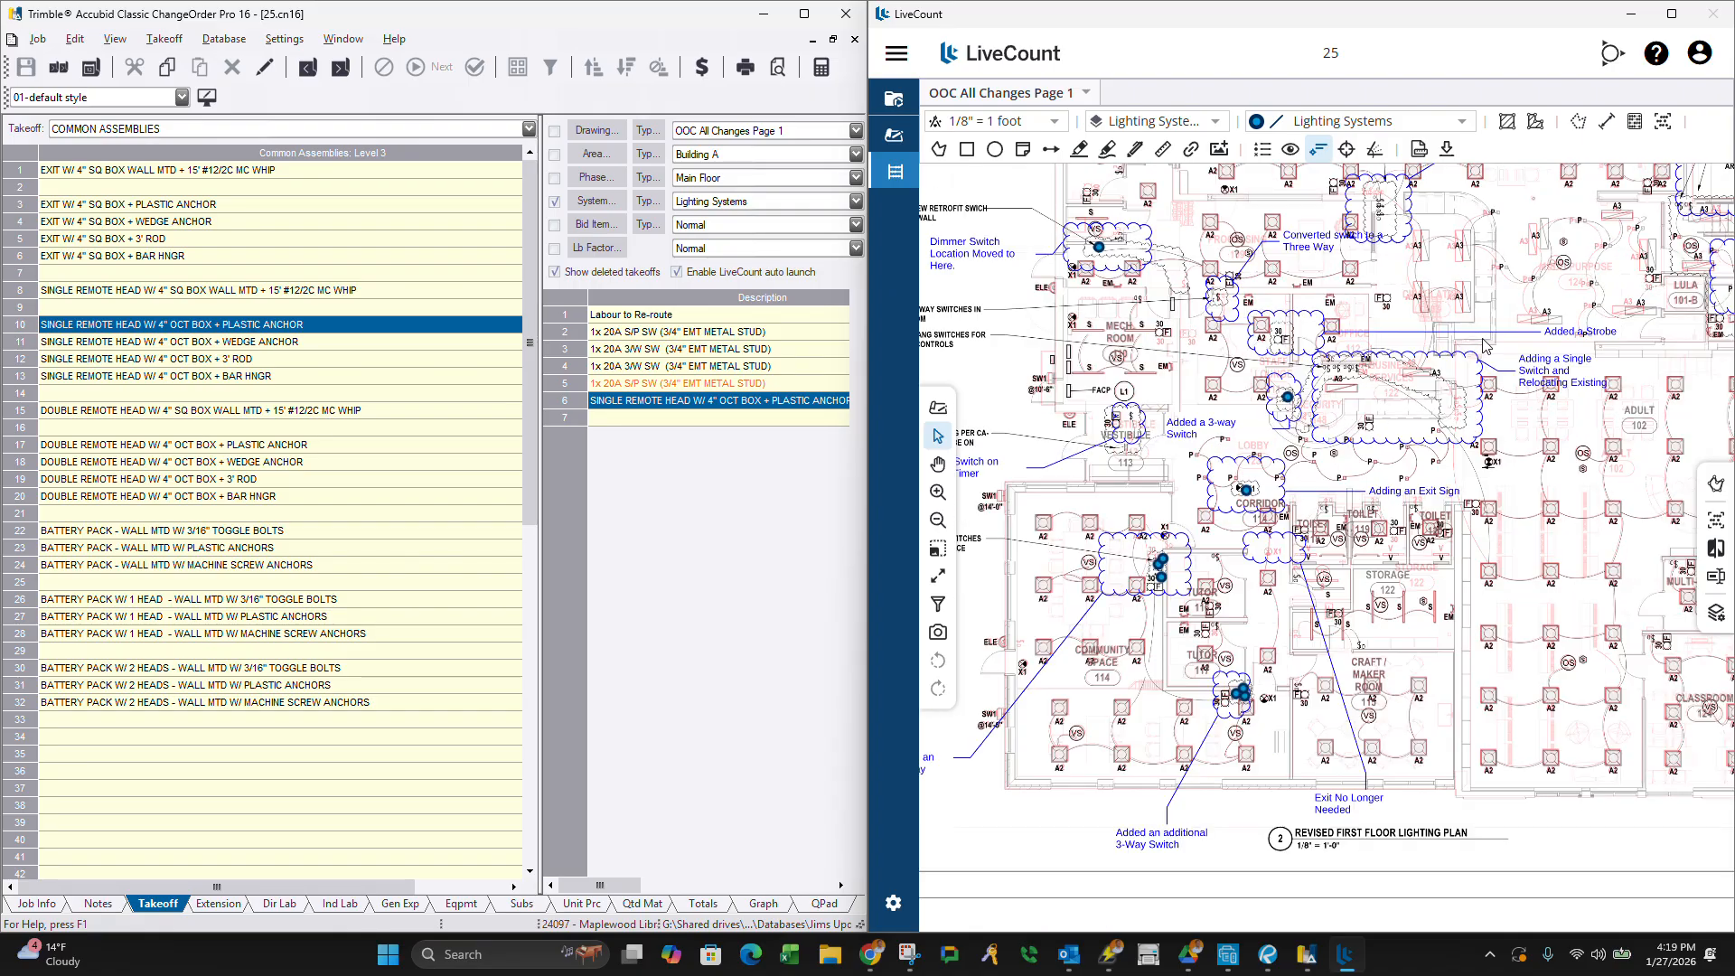
pyautogui.scroll(1, 1265, 403)
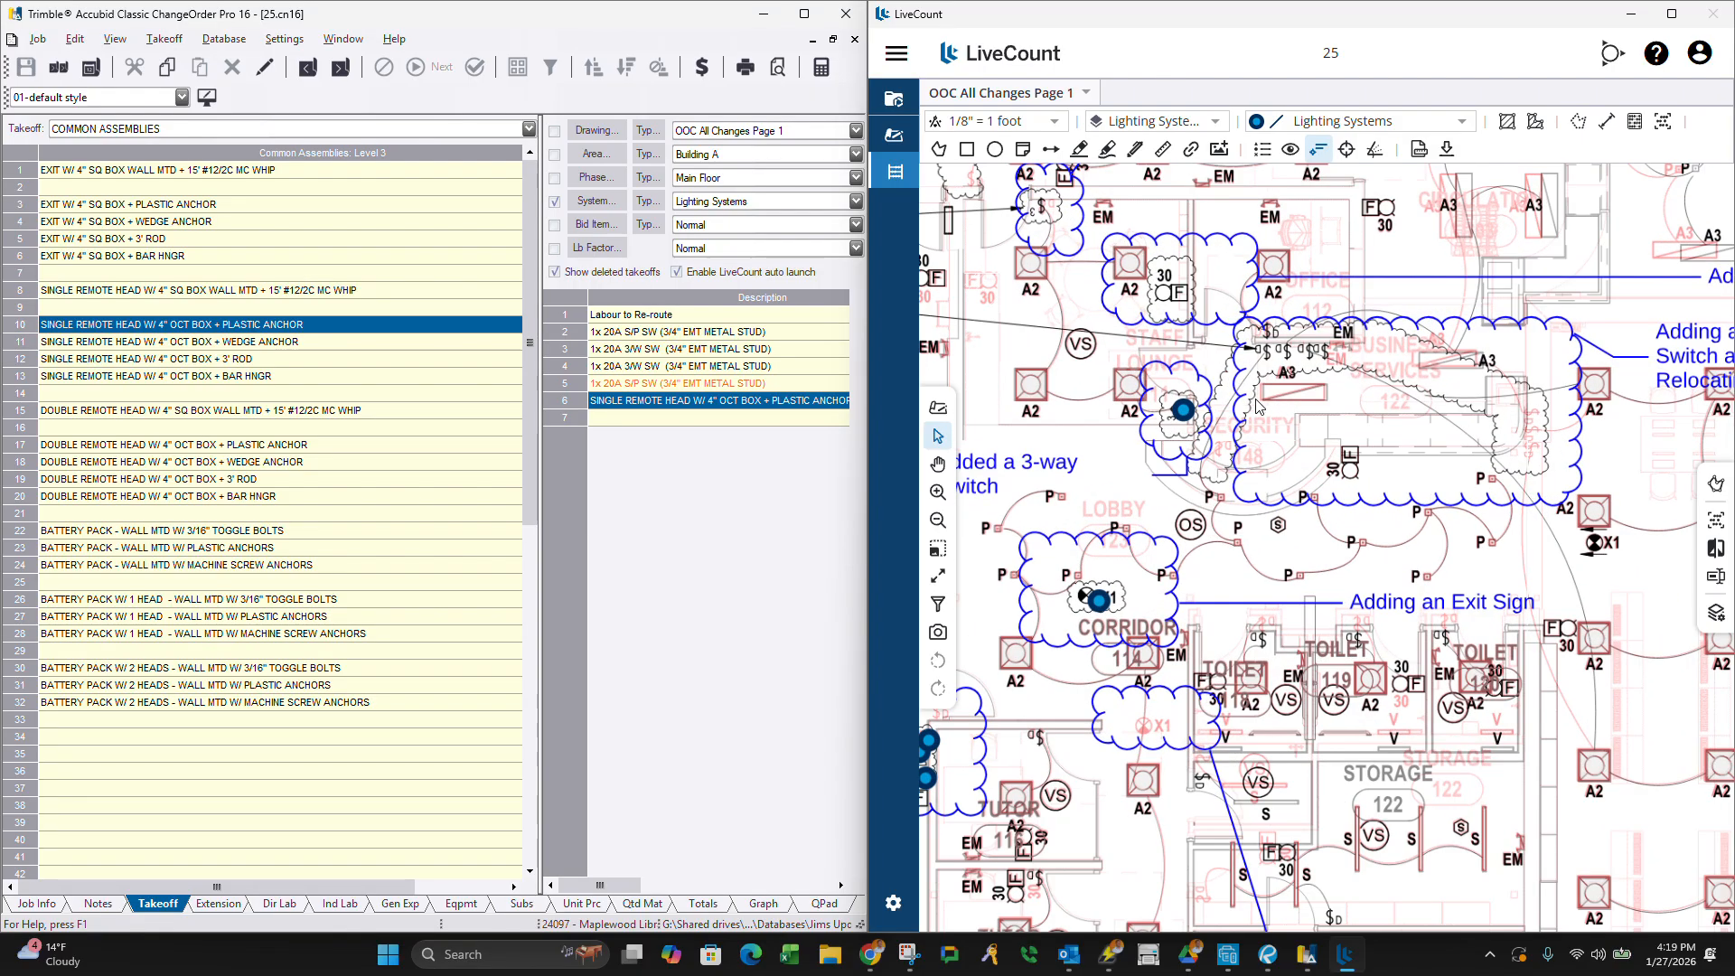
pyautogui.scroll(1, 1312, 426)
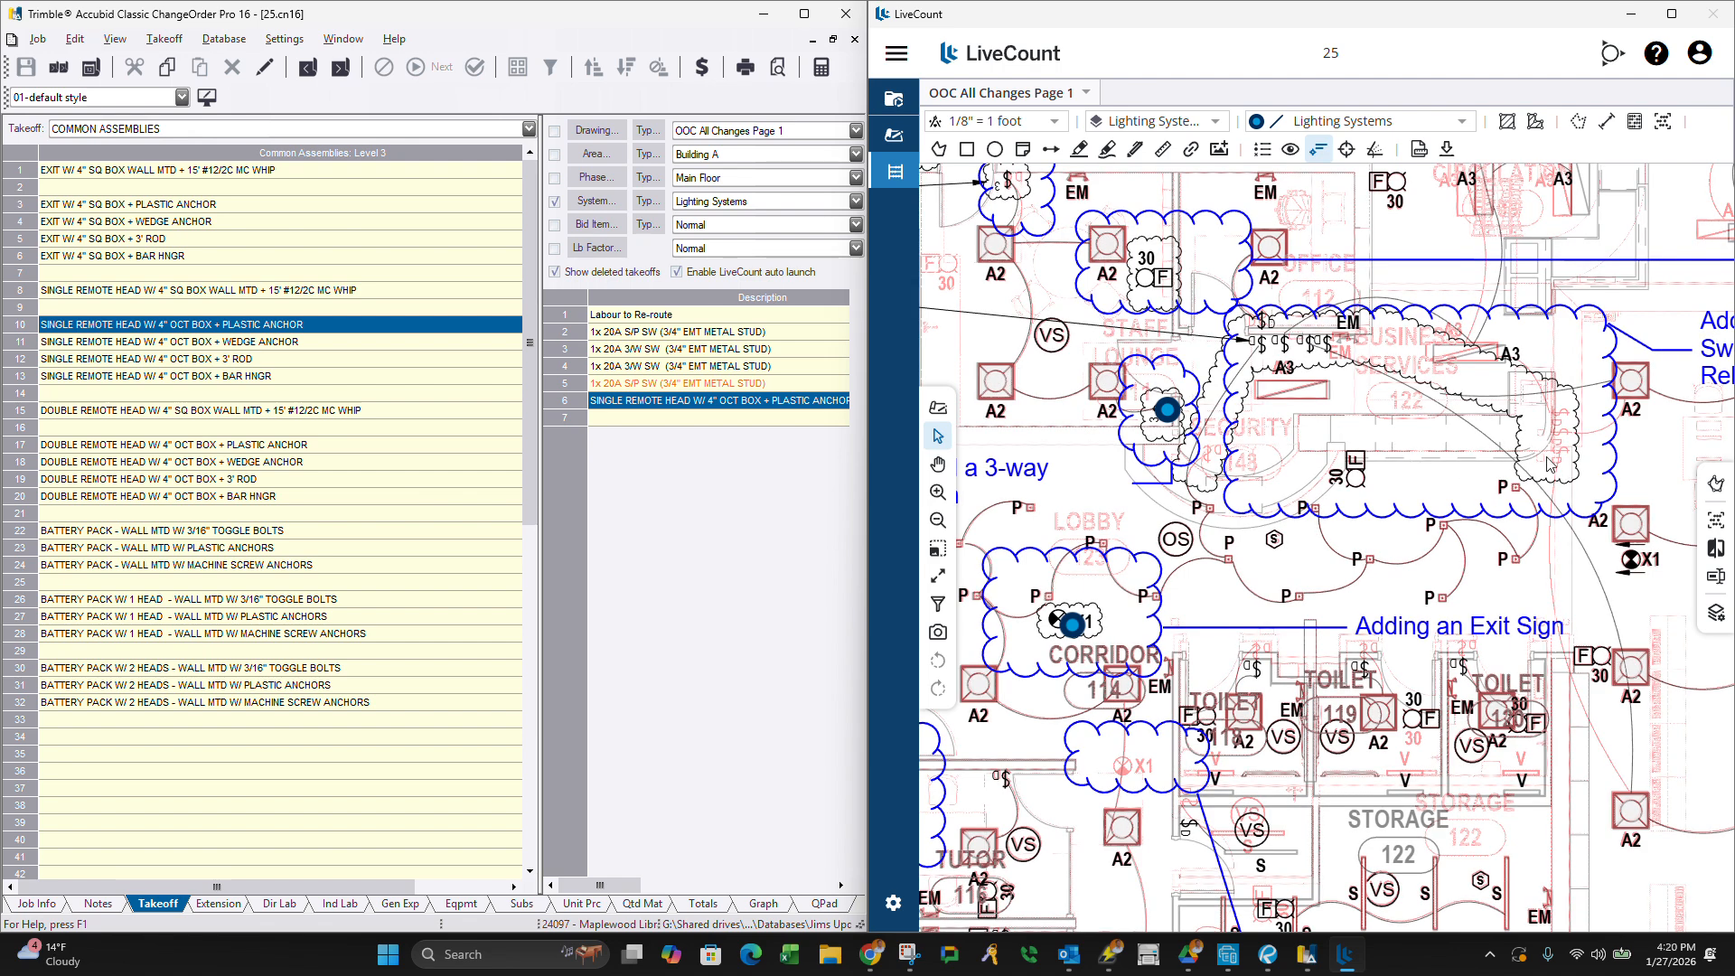
pyautogui.scroll(1, 1550, 464)
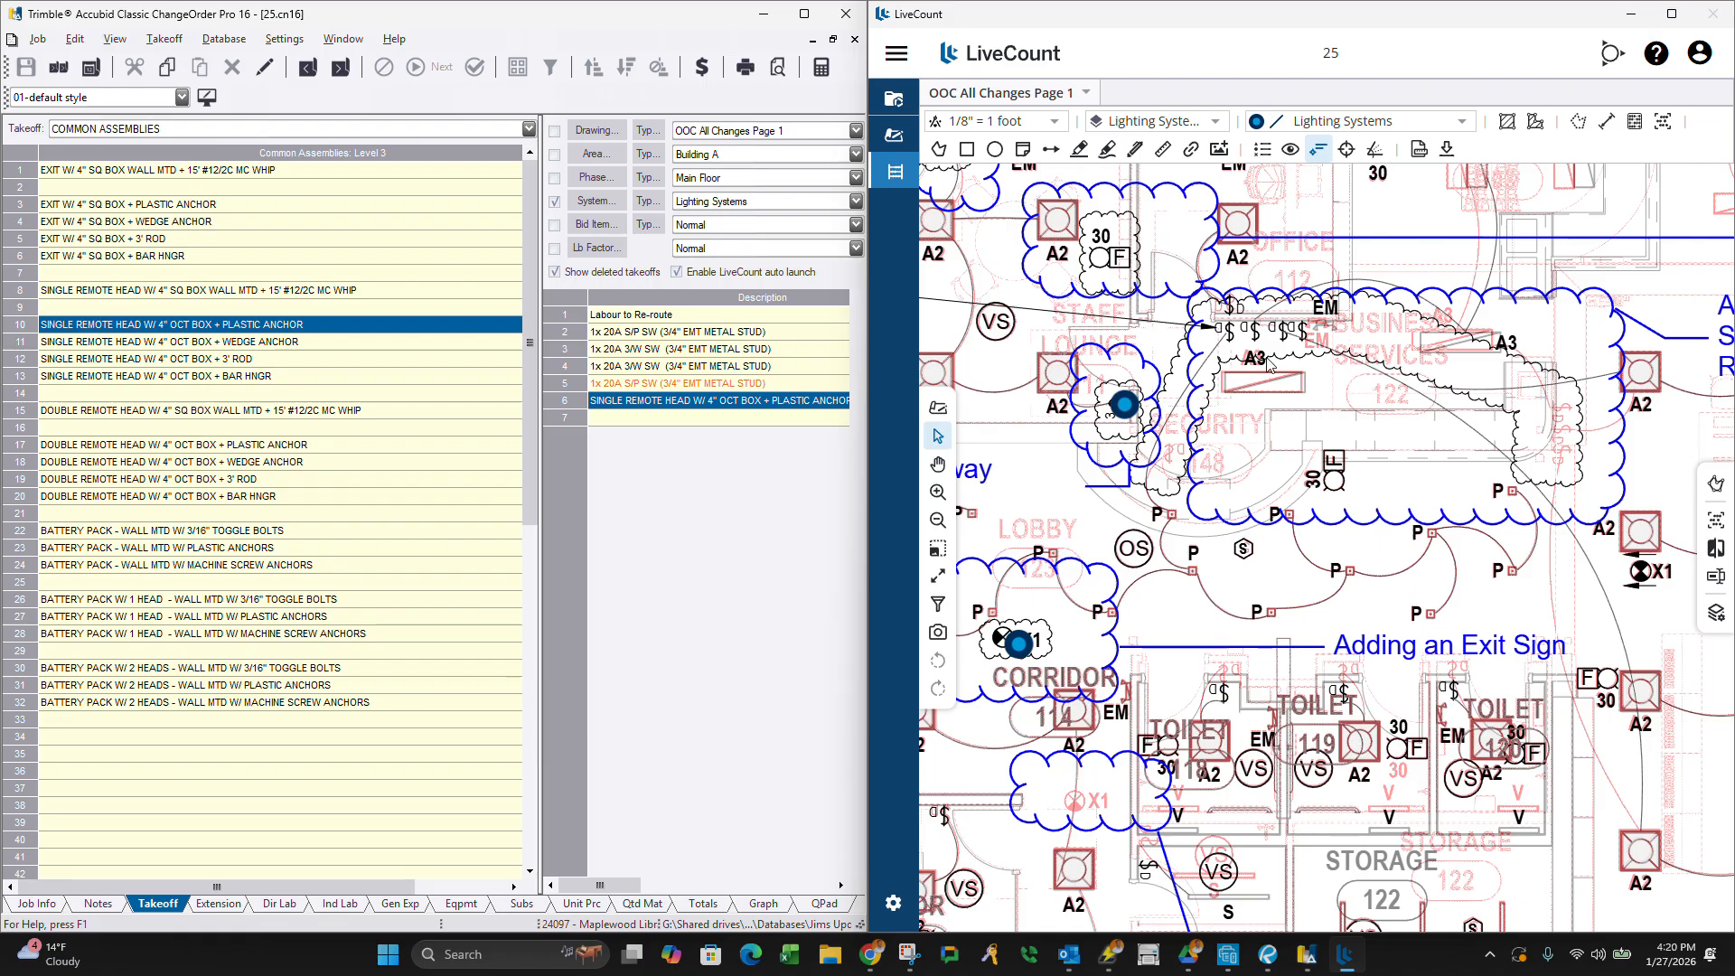
pyautogui.scroll(-1, 1260, 362)
pyautogui.scroll(-4, 1261, 395)
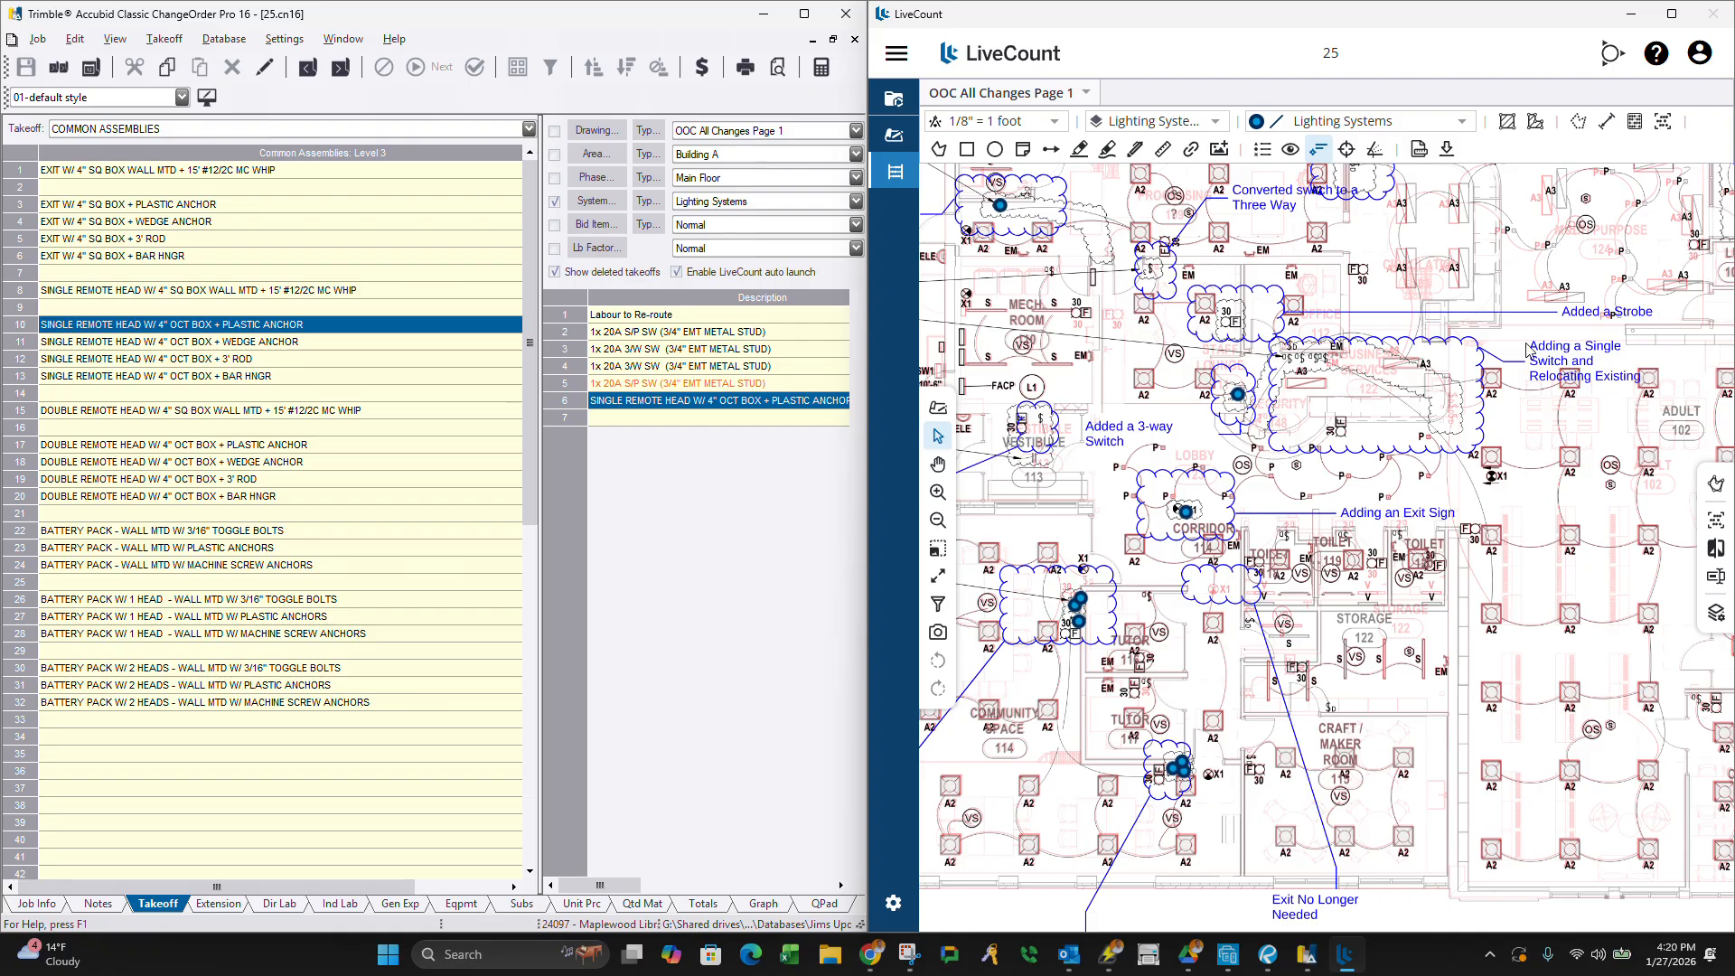
# Take off one 1x 20A S/P SW (3/4" EMT METAL STUD) for the added single switch in the Business Services cloud and commit it.
pyautogui.rightClick(357, 539)
pyautogui.rightClick(357, 539)
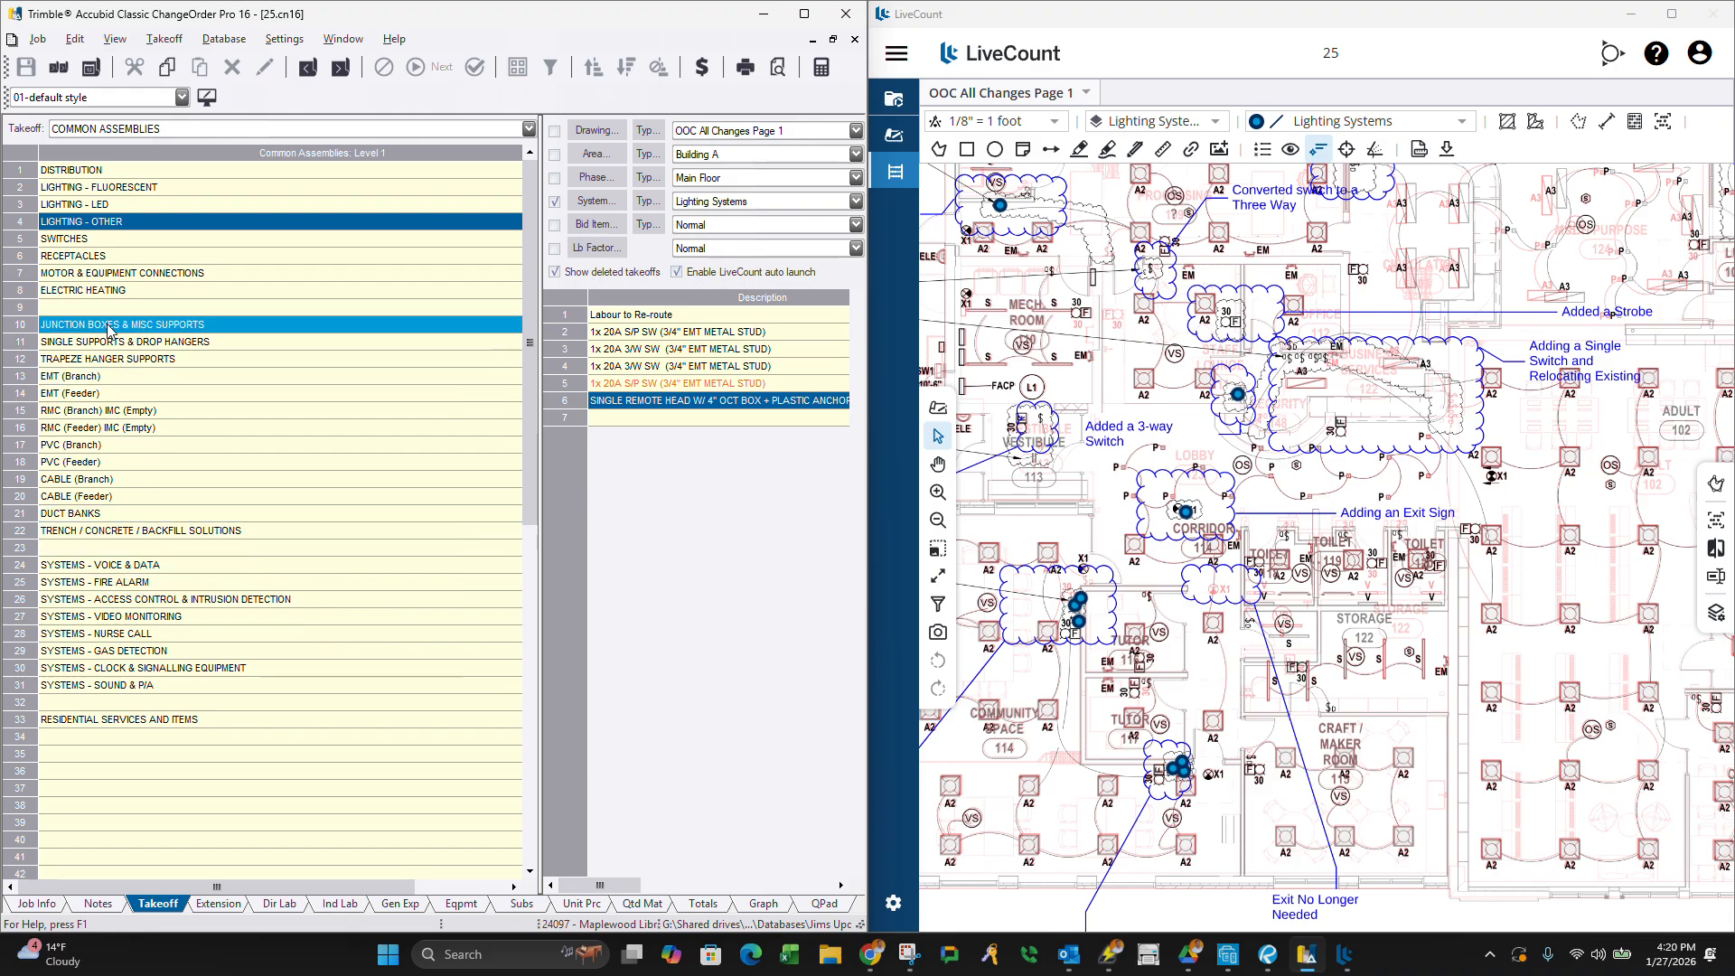
pyautogui.doubleClick(109, 239)
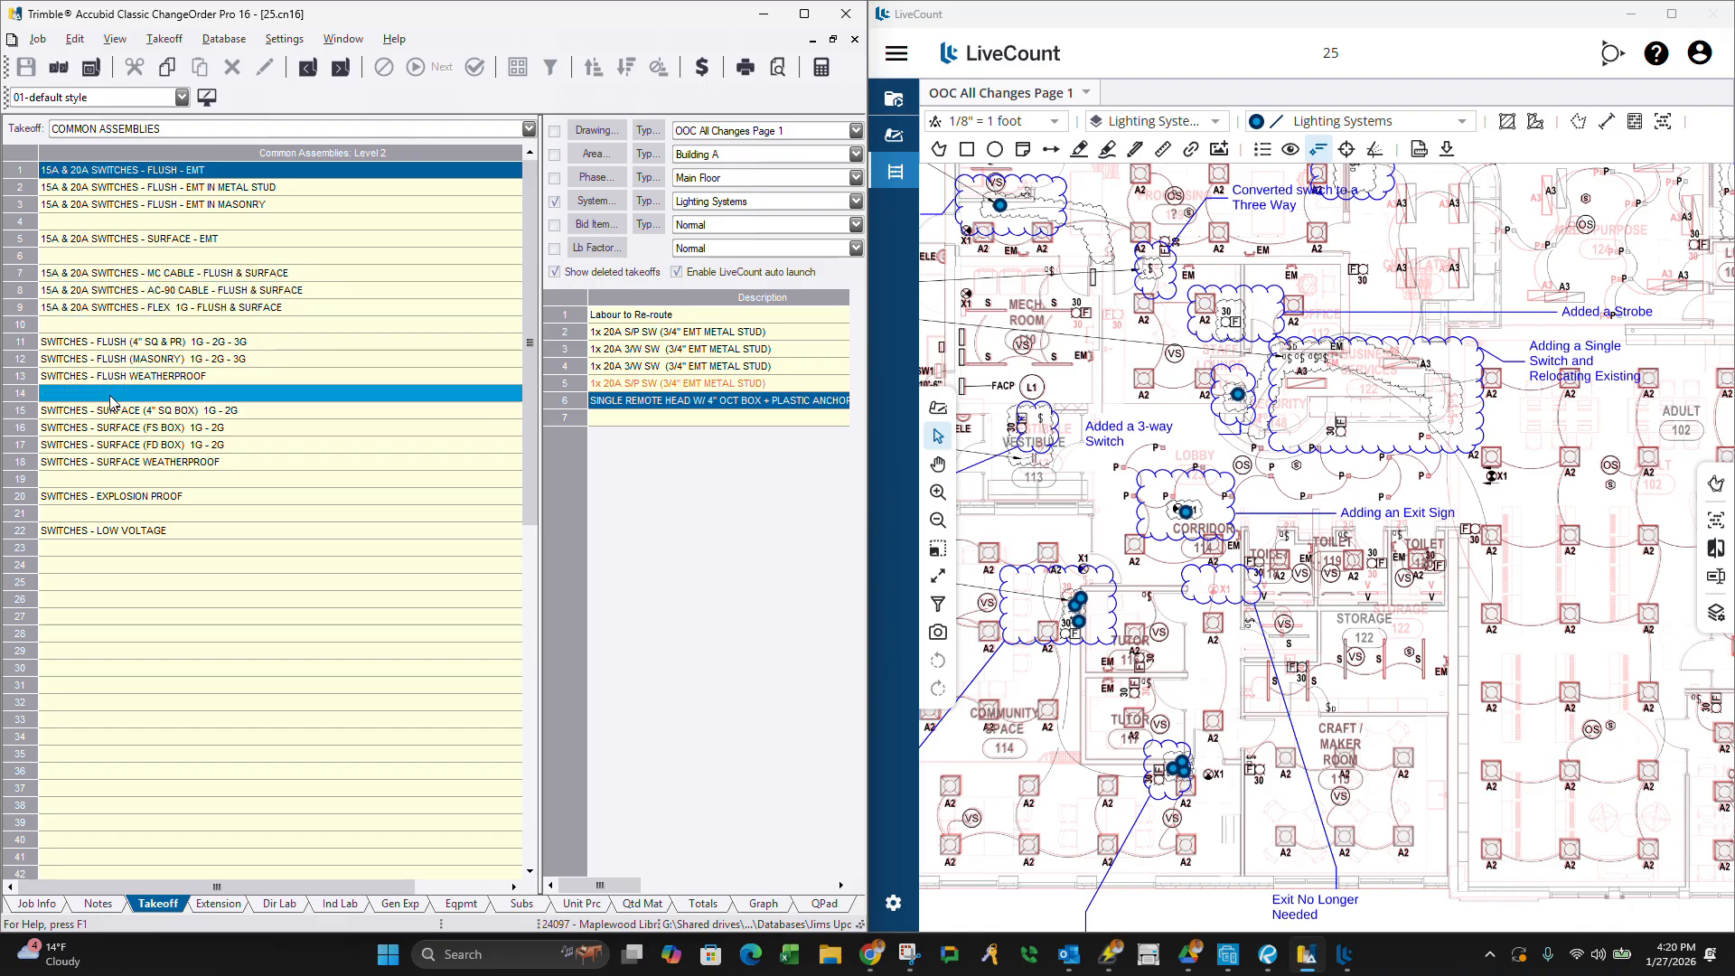
pyautogui.click(131, 240)
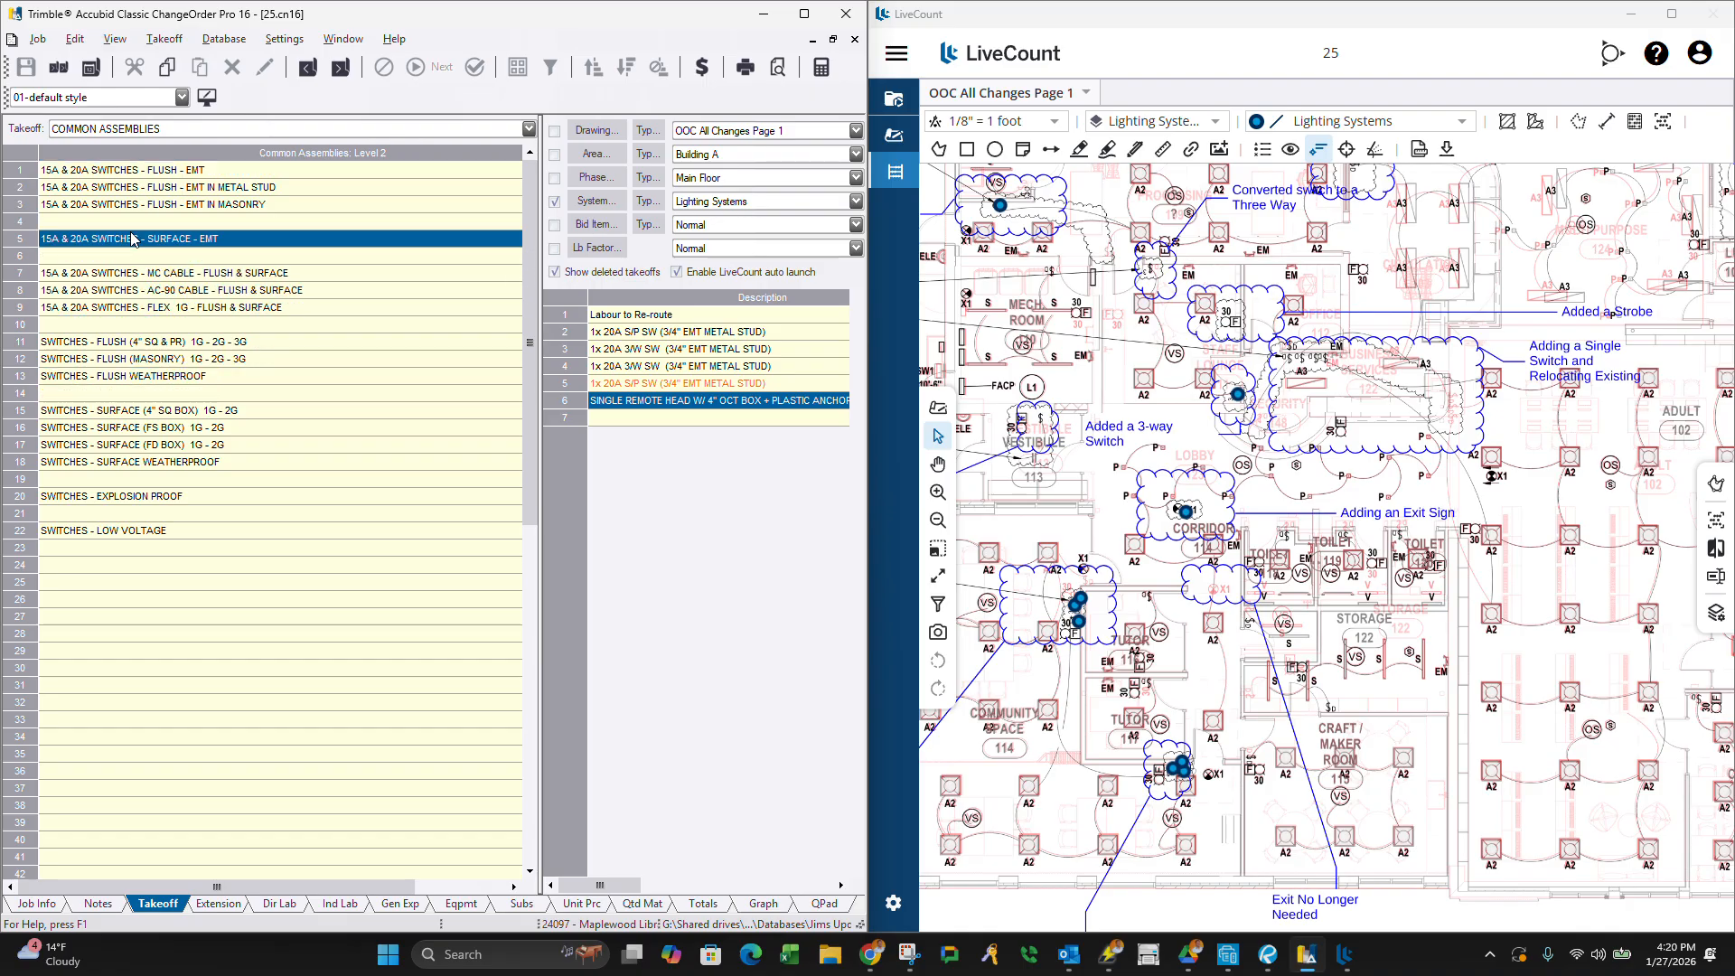
pyautogui.doubleClick(131, 238)
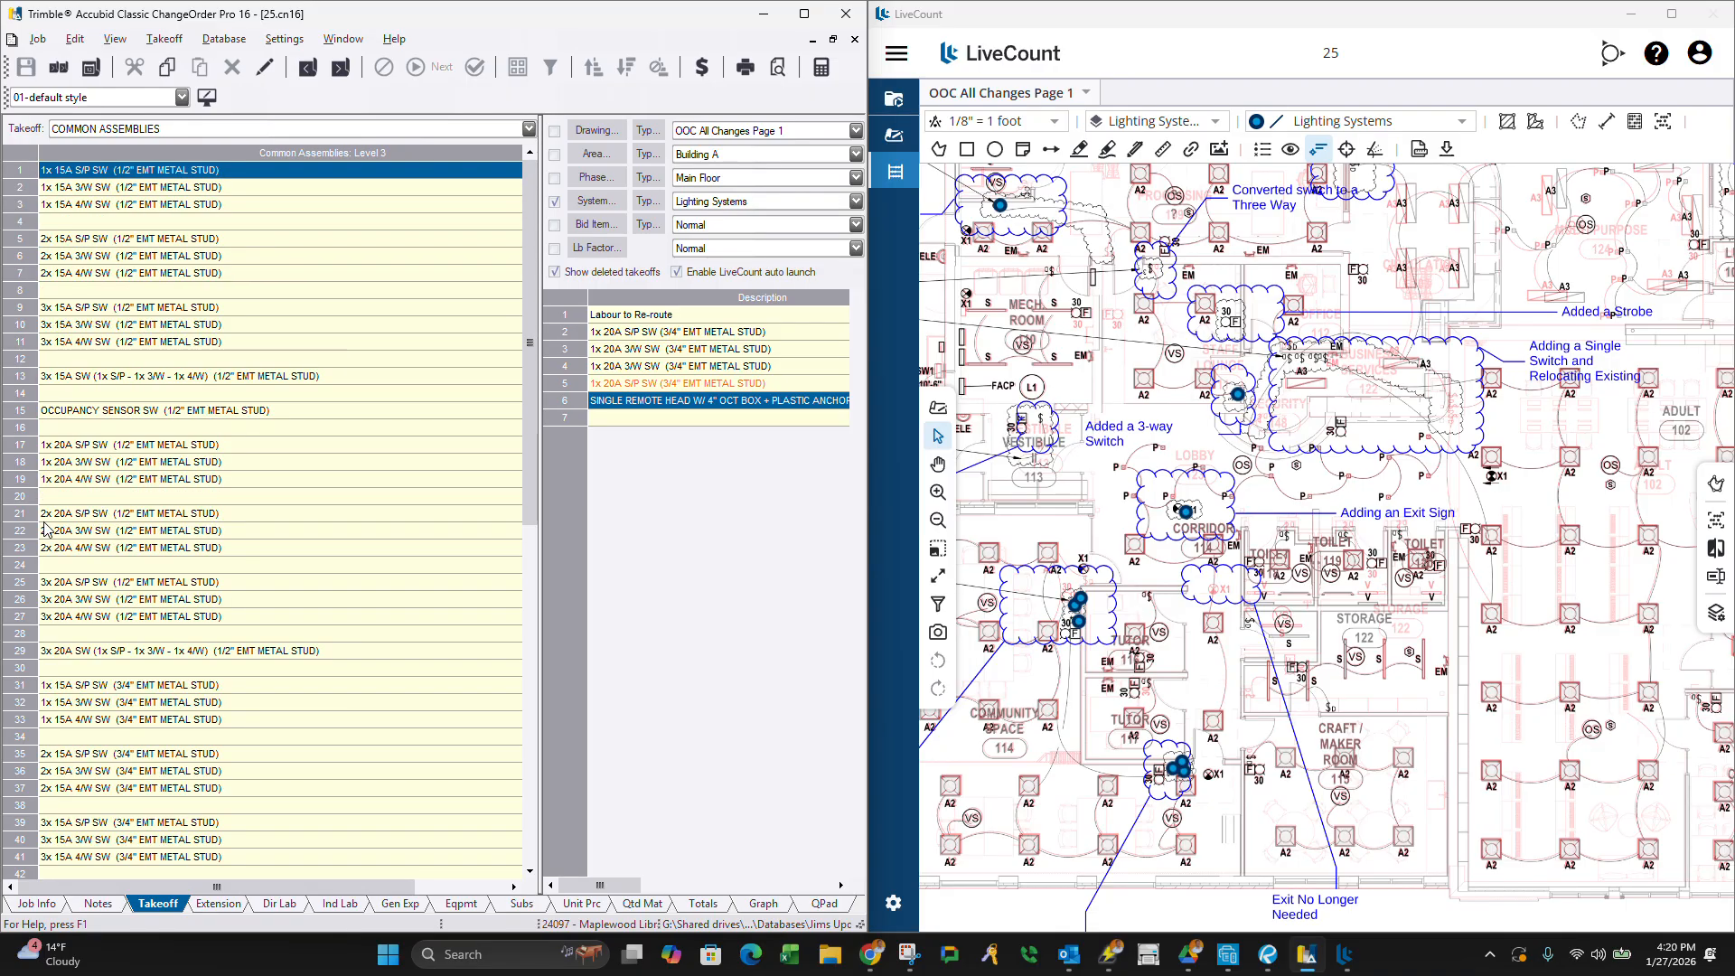
pyautogui.scroll(-5, 54, 542)
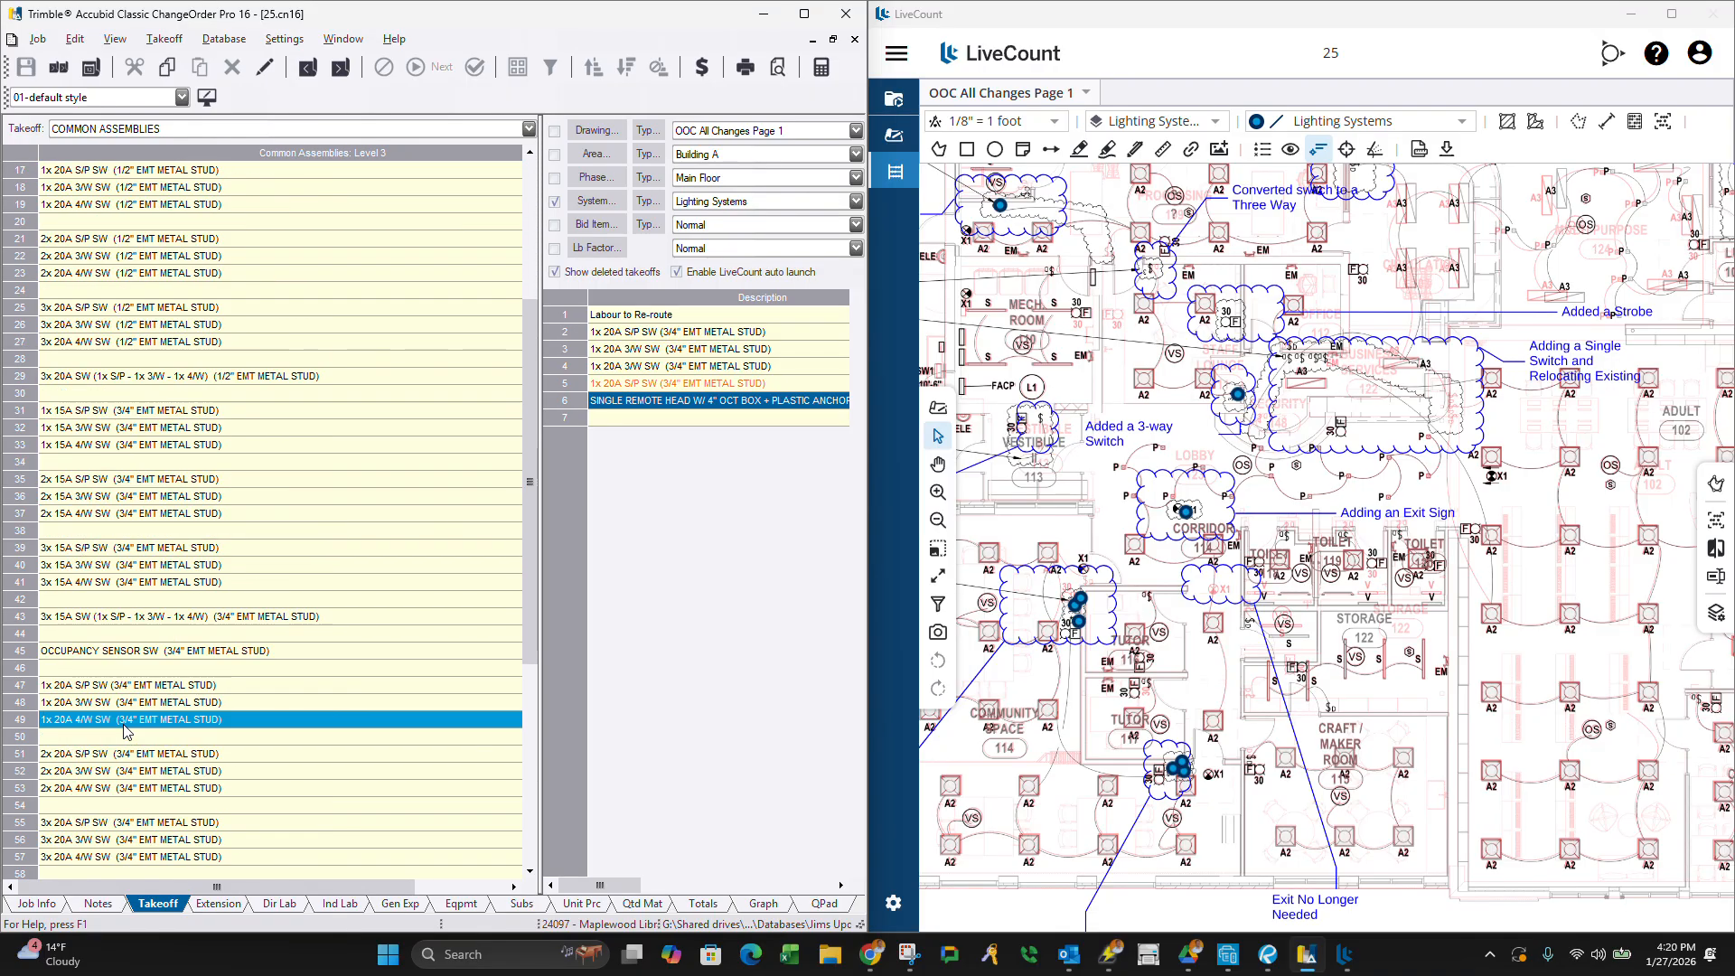
pyautogui.doubleClick(126, 685)
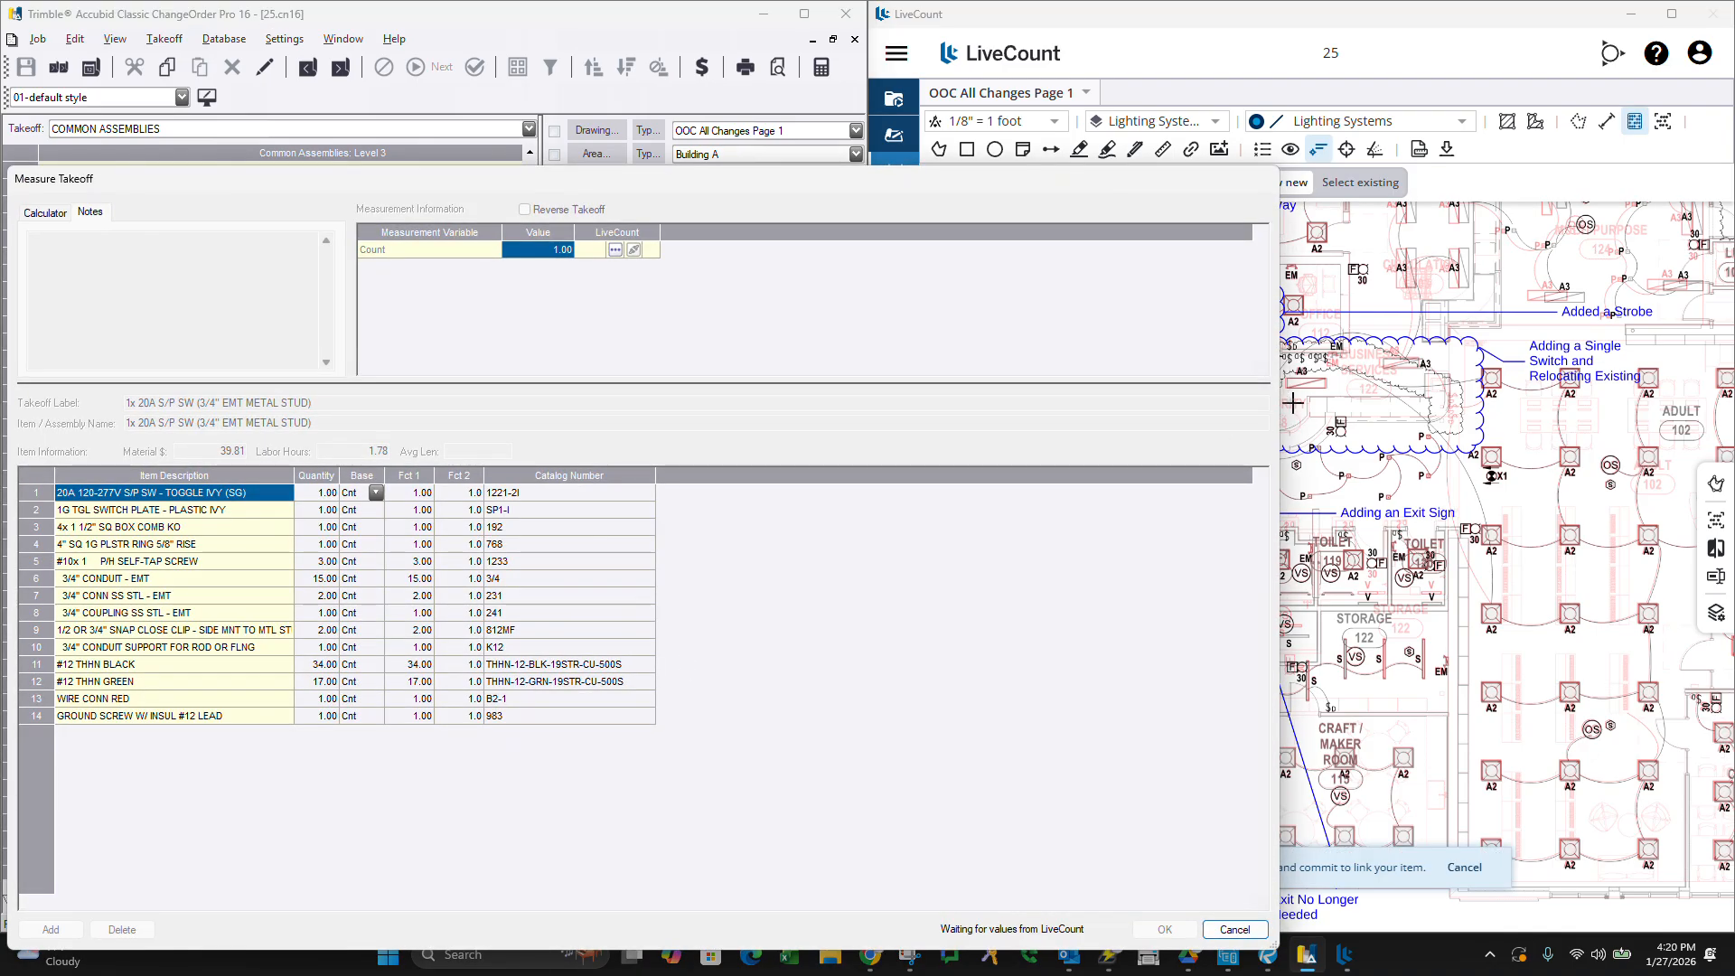
pyautogui.click(1290, 357)
pyautogui.rightClick(1296, 361)
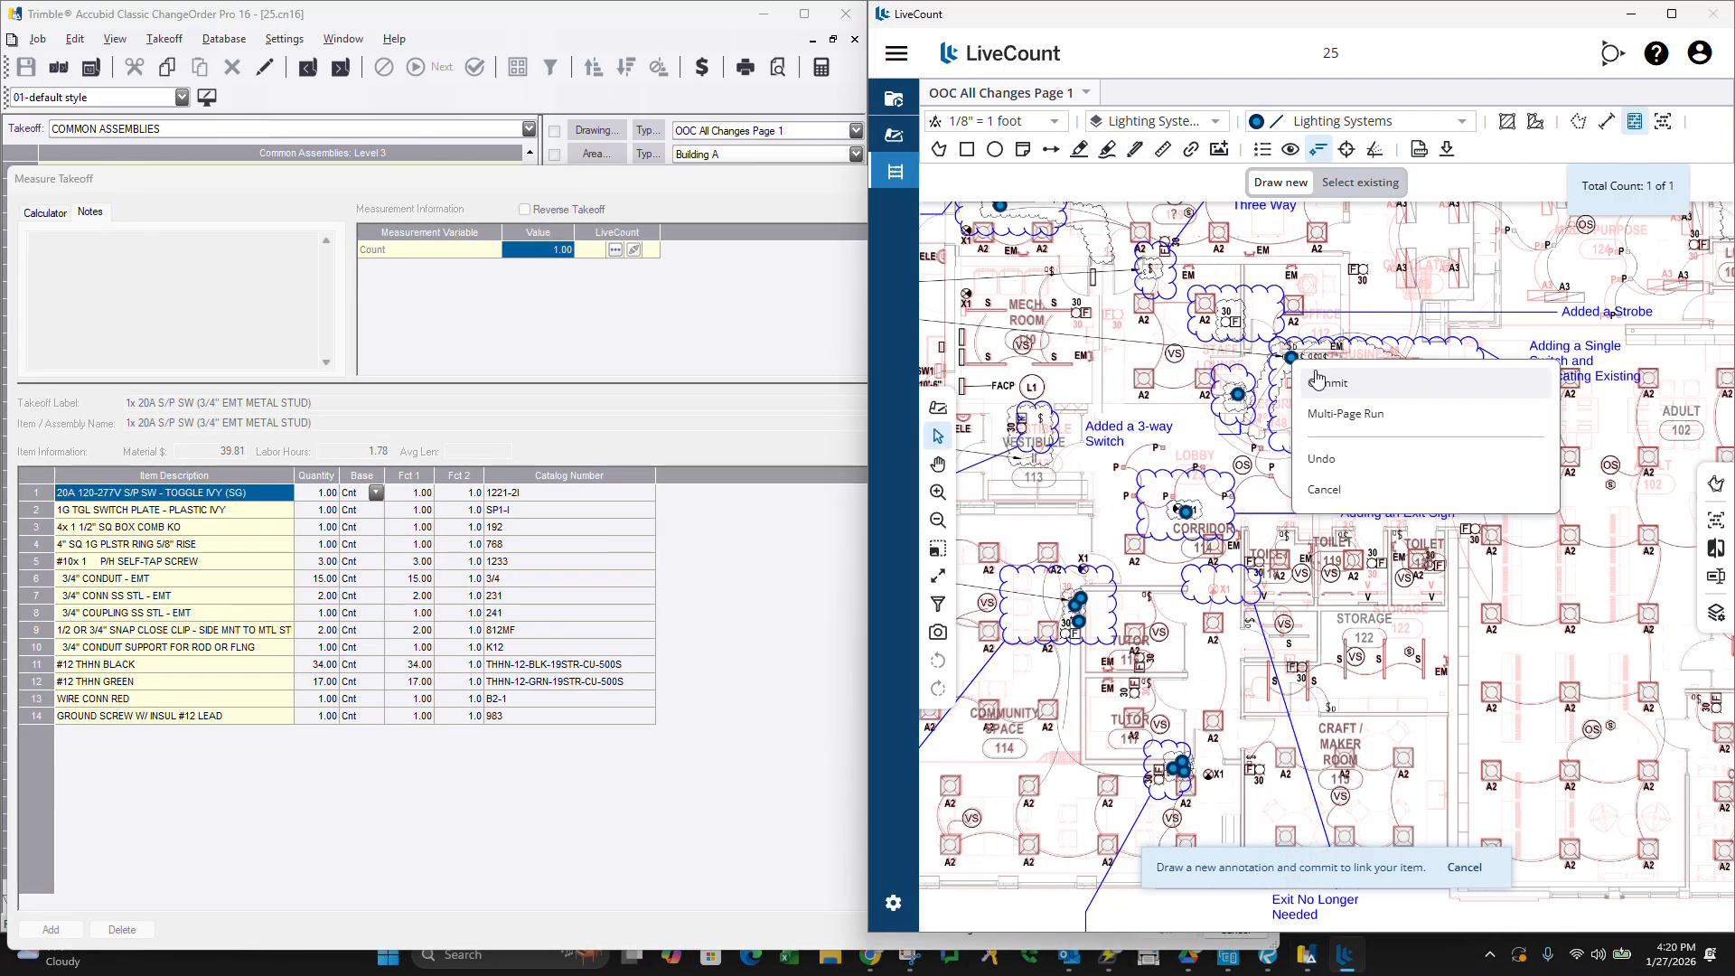
pyautogui.click(1324, 383)
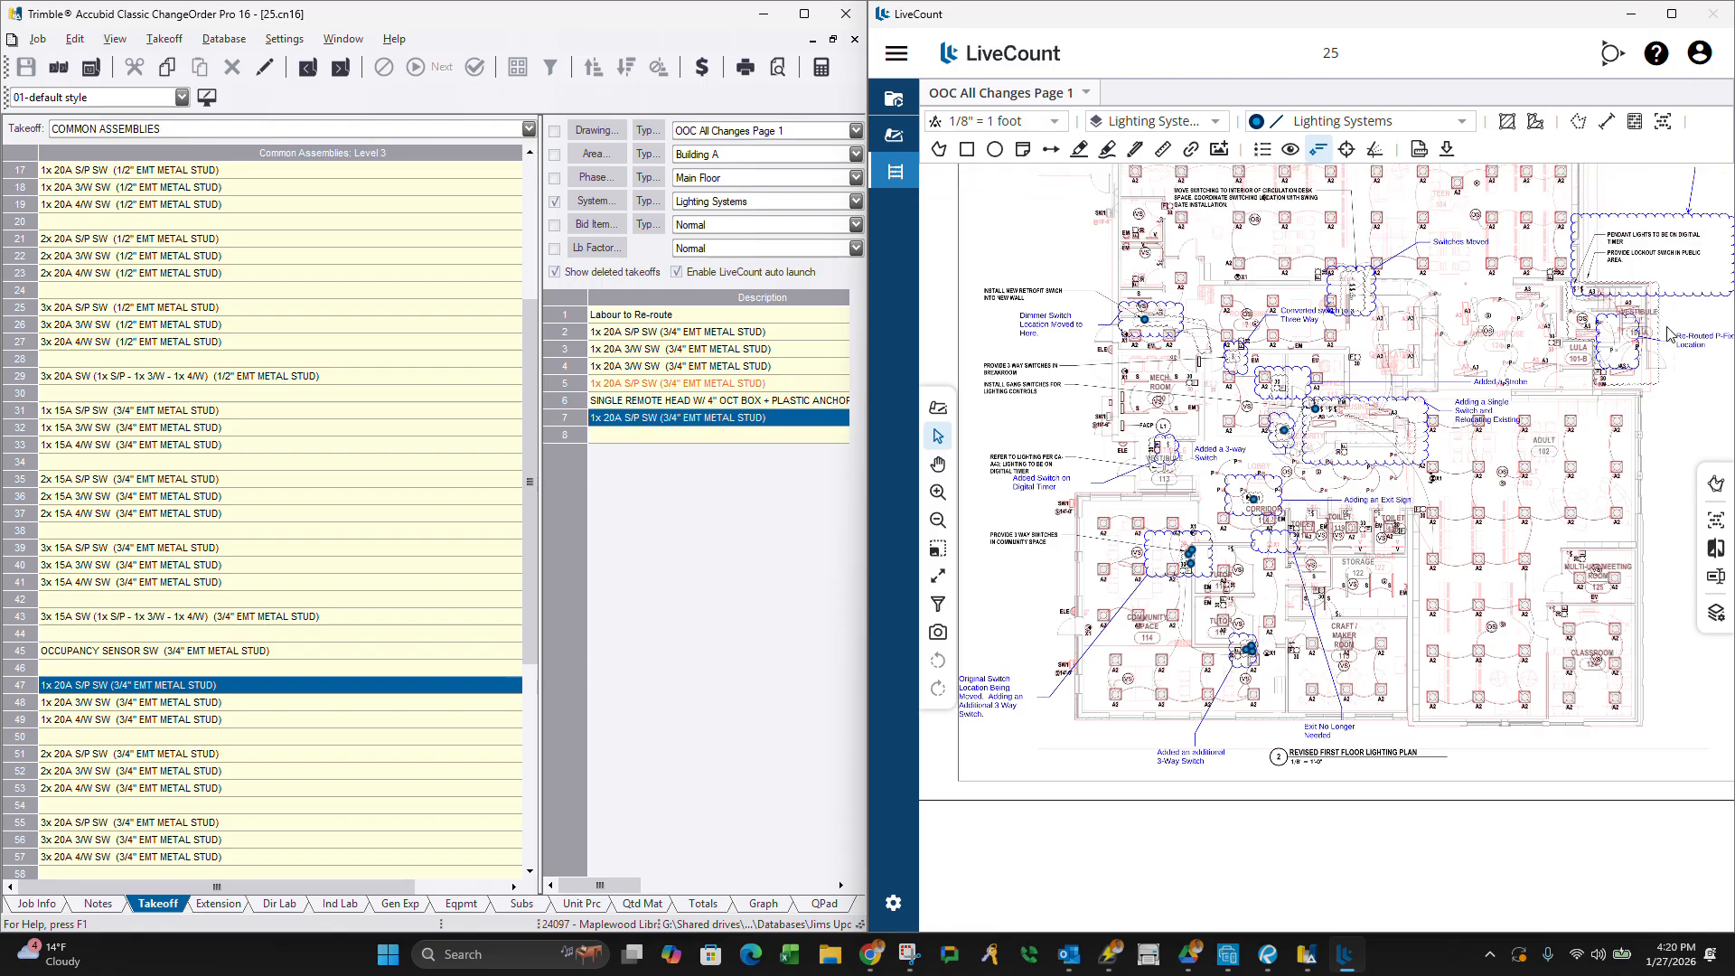
# Examine the remaining clouded changes, including the re-routed P-fixture, the pendant light timer notes and the moved switches.
pyautogui.scroll(3, 1668, 335)
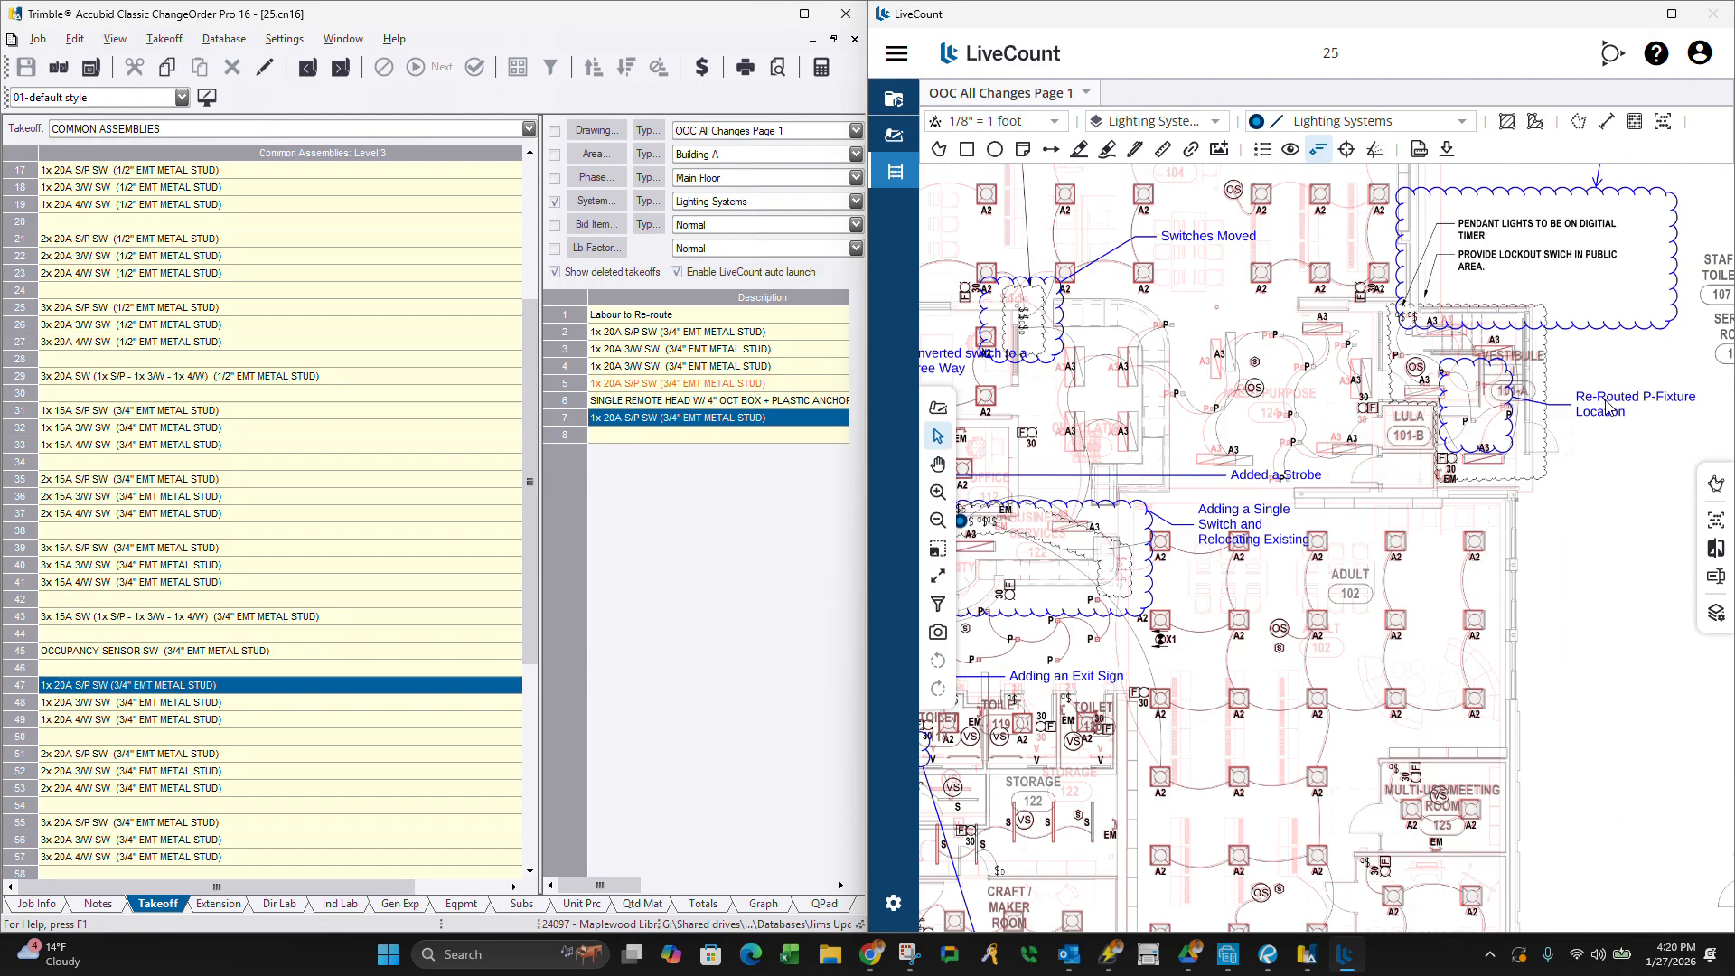
pyautogui.scroll(2, 1590, 446)
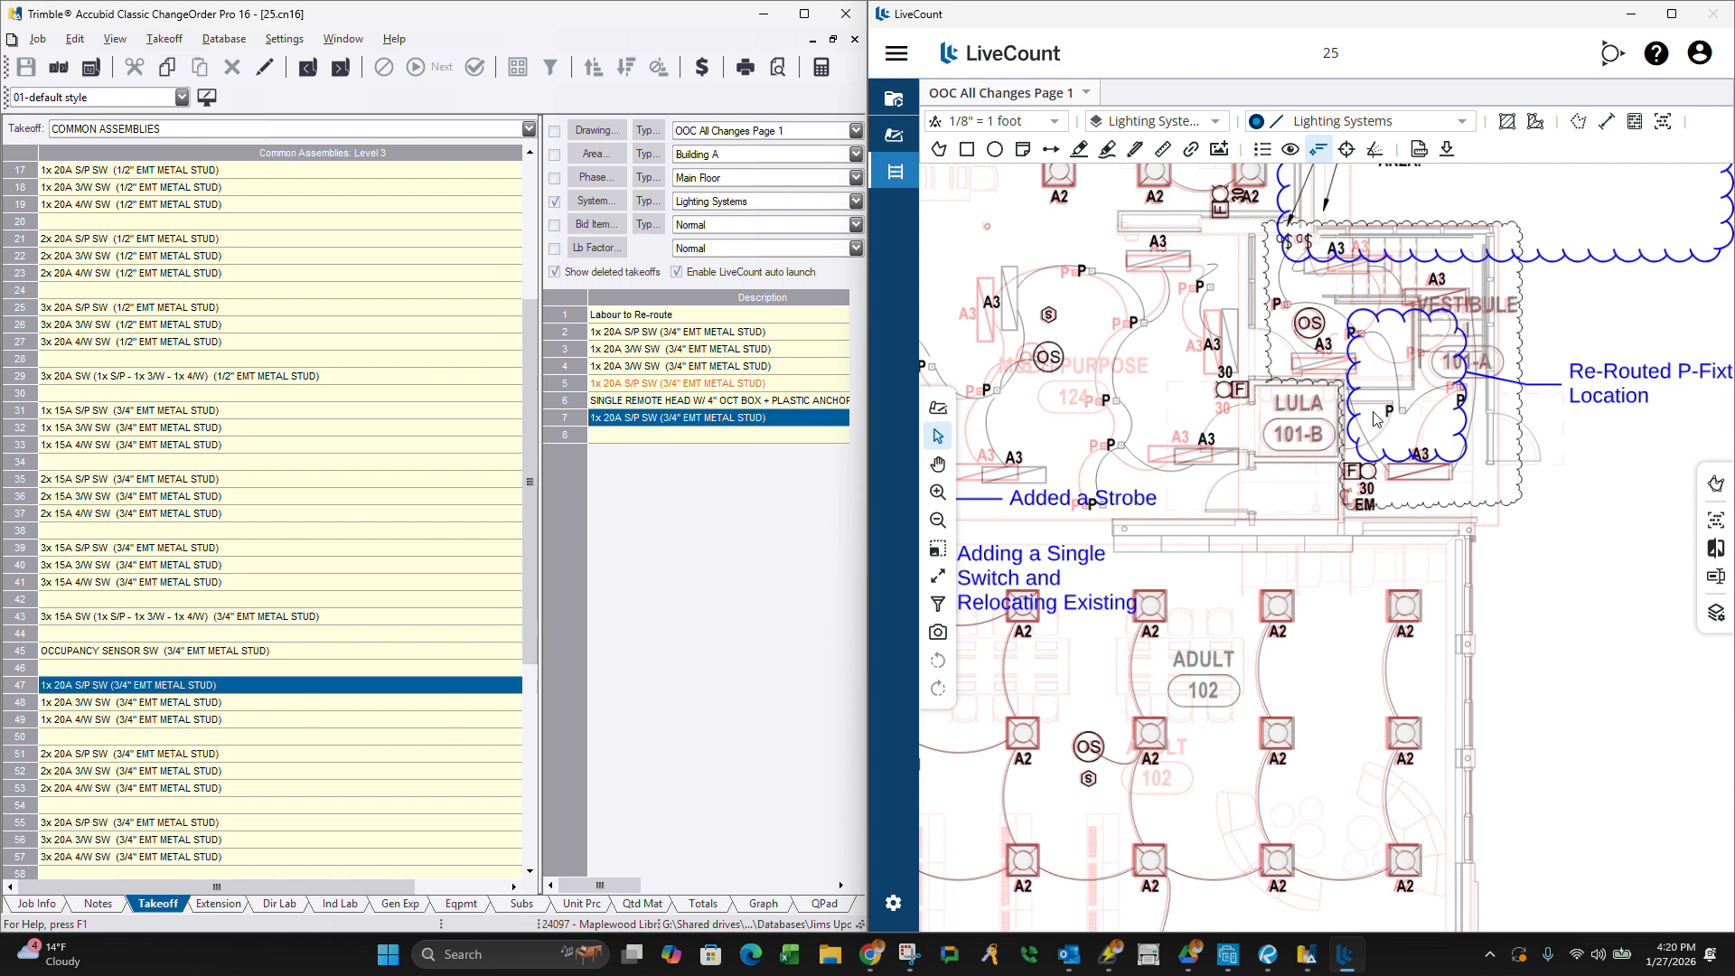
pyautogui.scroll(-1, 1403, 411)
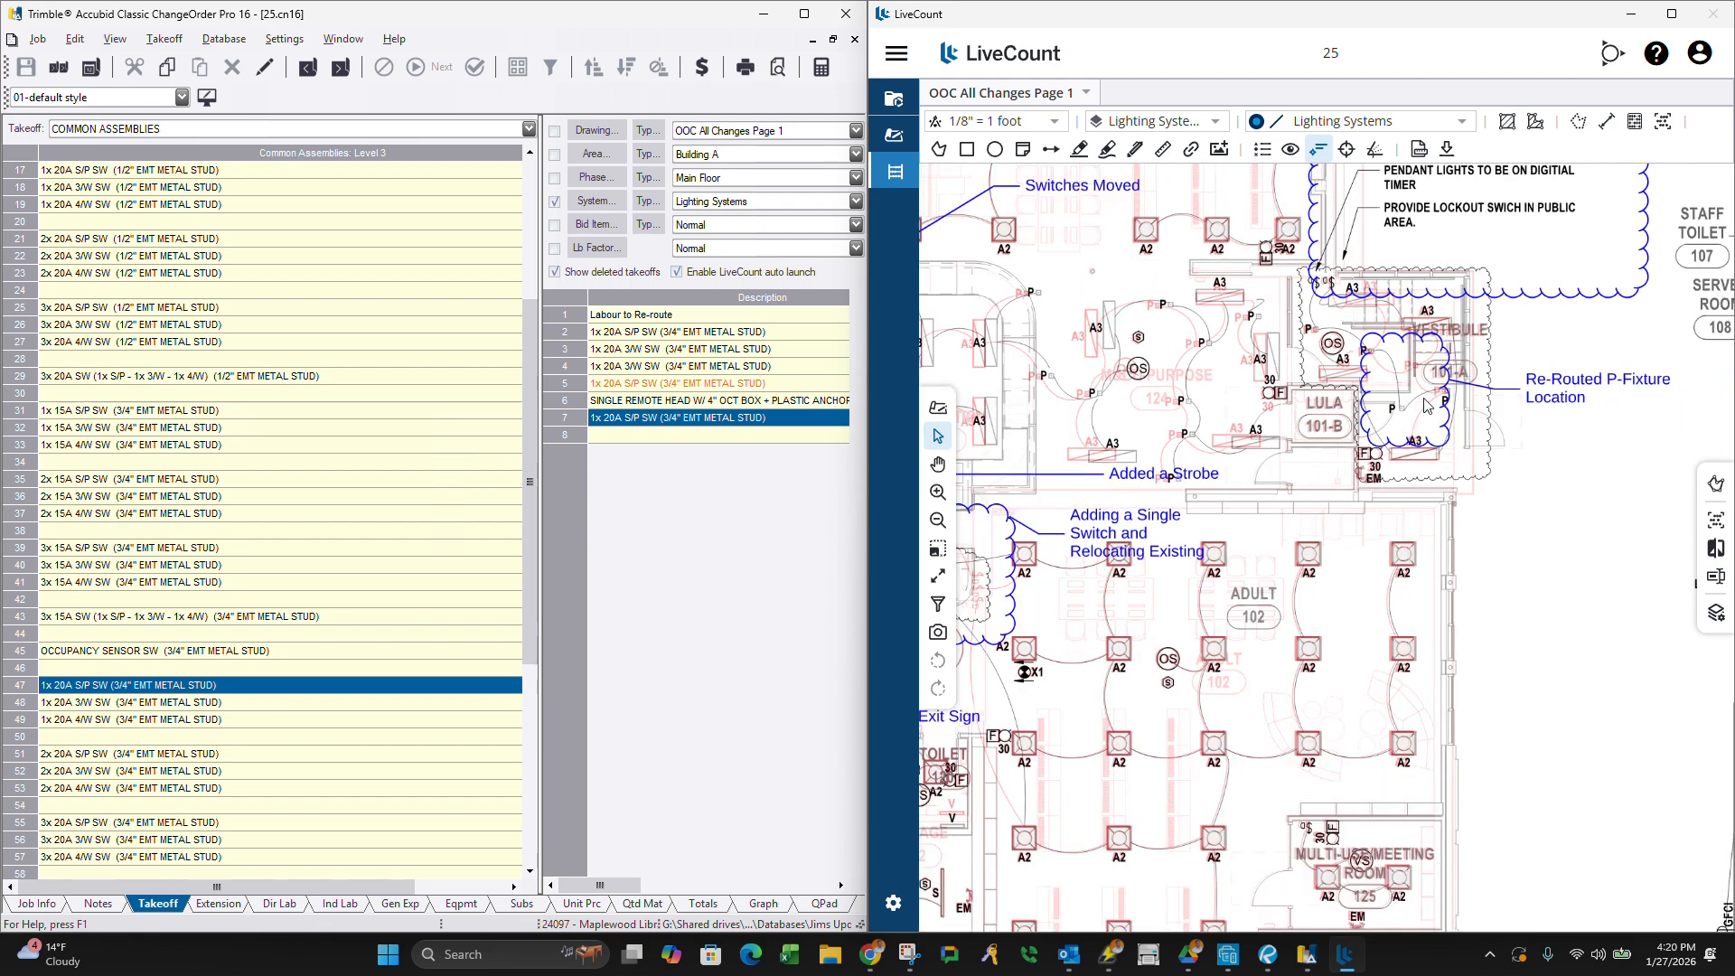
pyautogui.scroll(-2, 1425, 402)
pyautogui.scroll(1, 1392, 324)
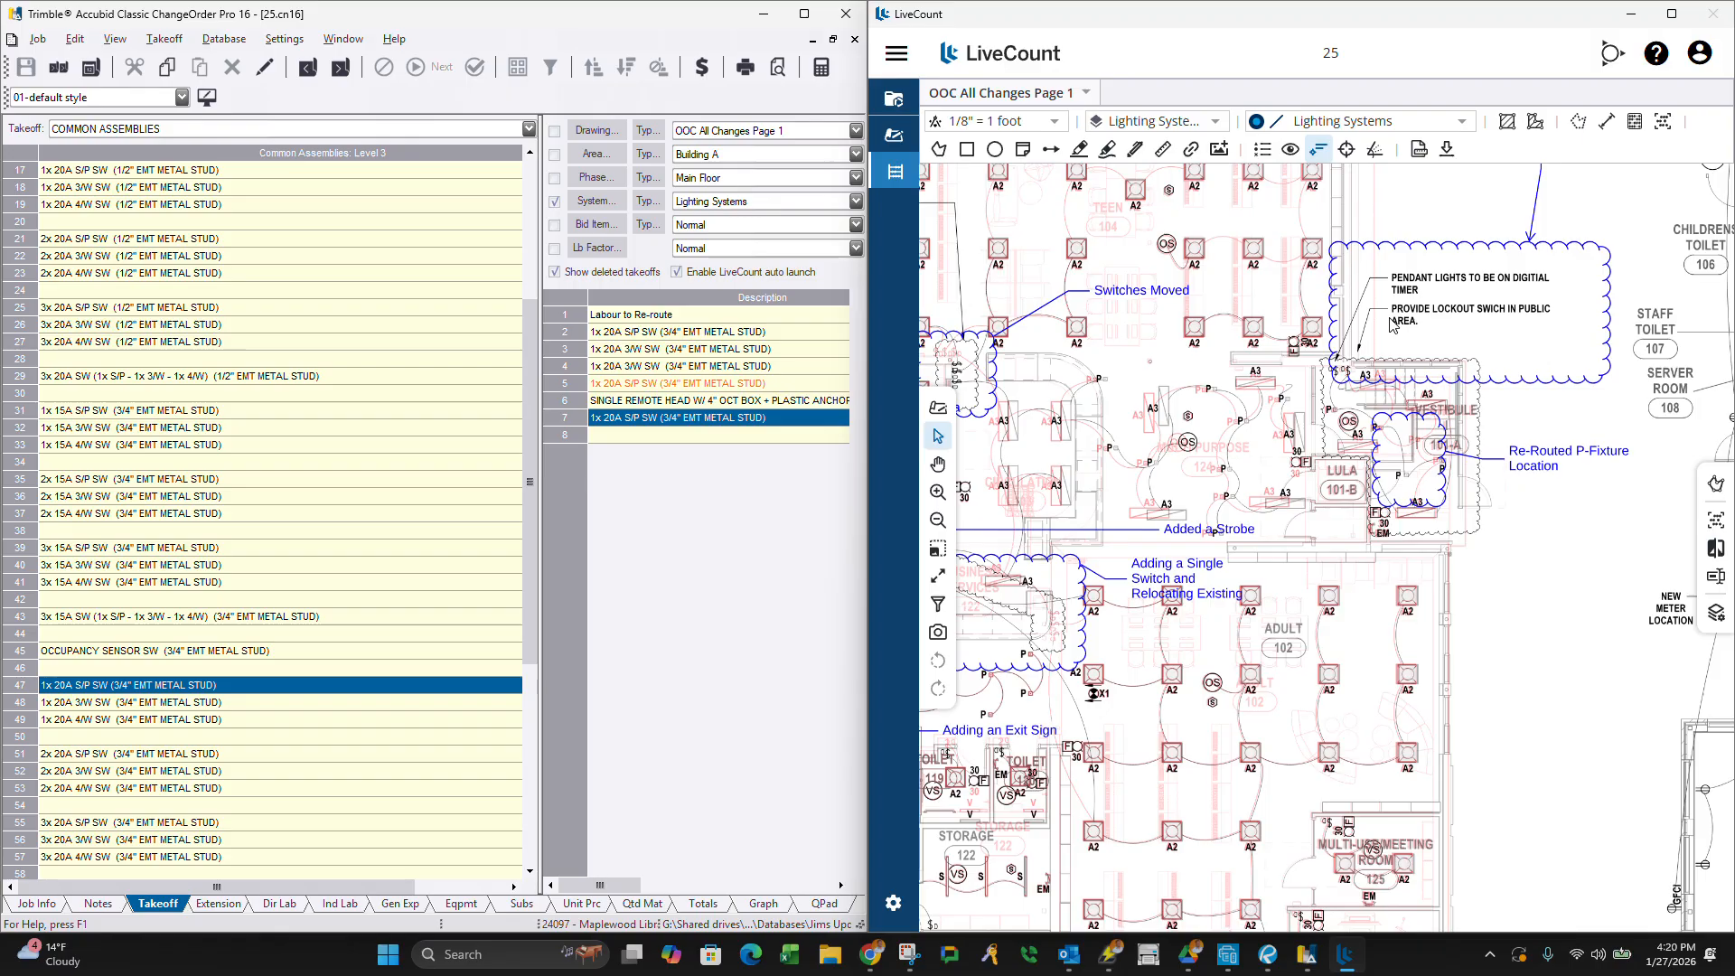
pyautogui.scroll(-3, 1418, 325)
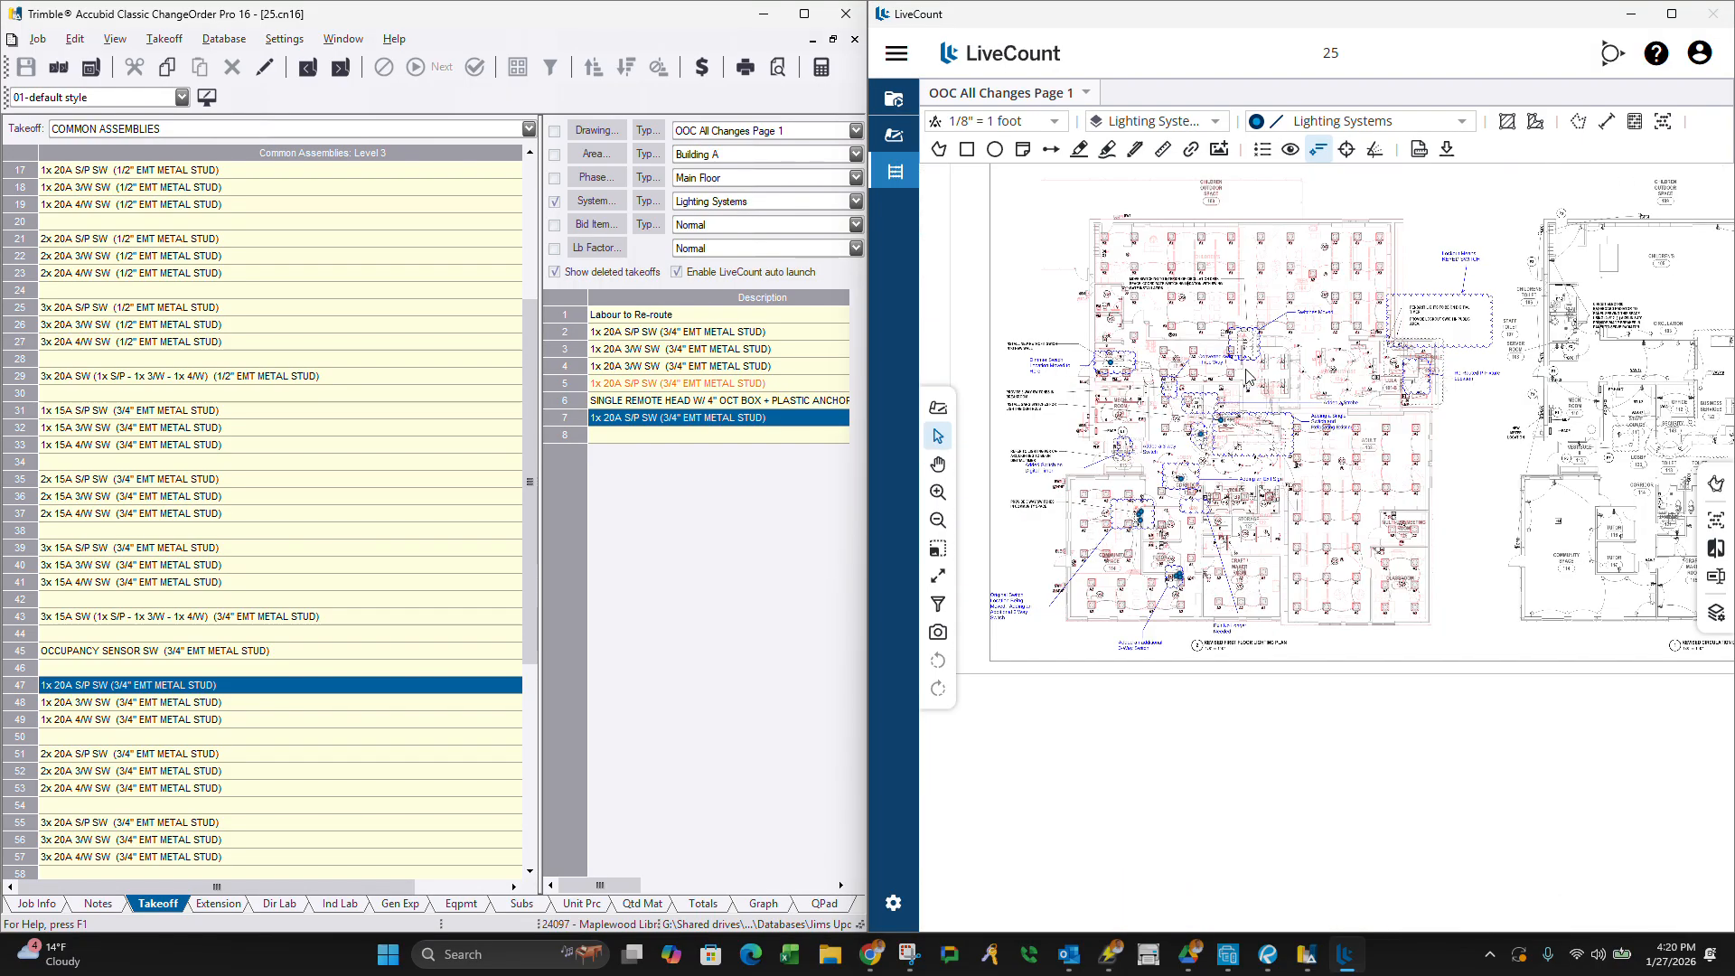
pyautogui.scroll(3, 1245, 375)
pyautogui.scroll(2, 1251, 503)
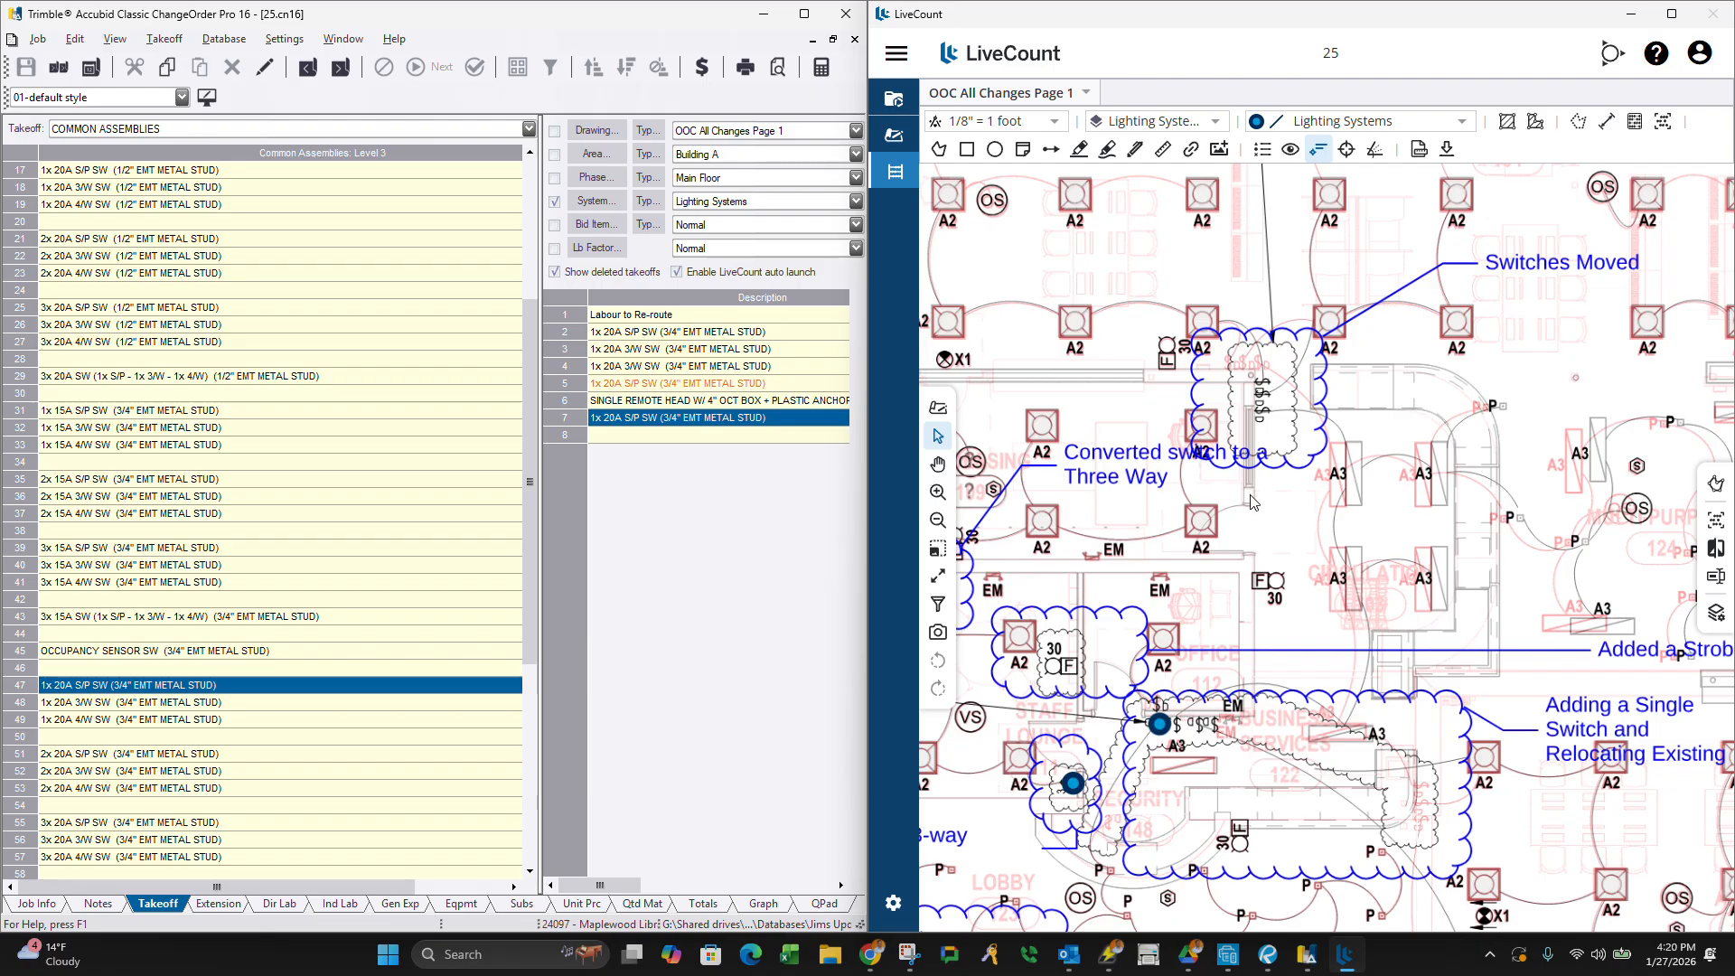
pyautogui.scroll(-3, 1263, 415)
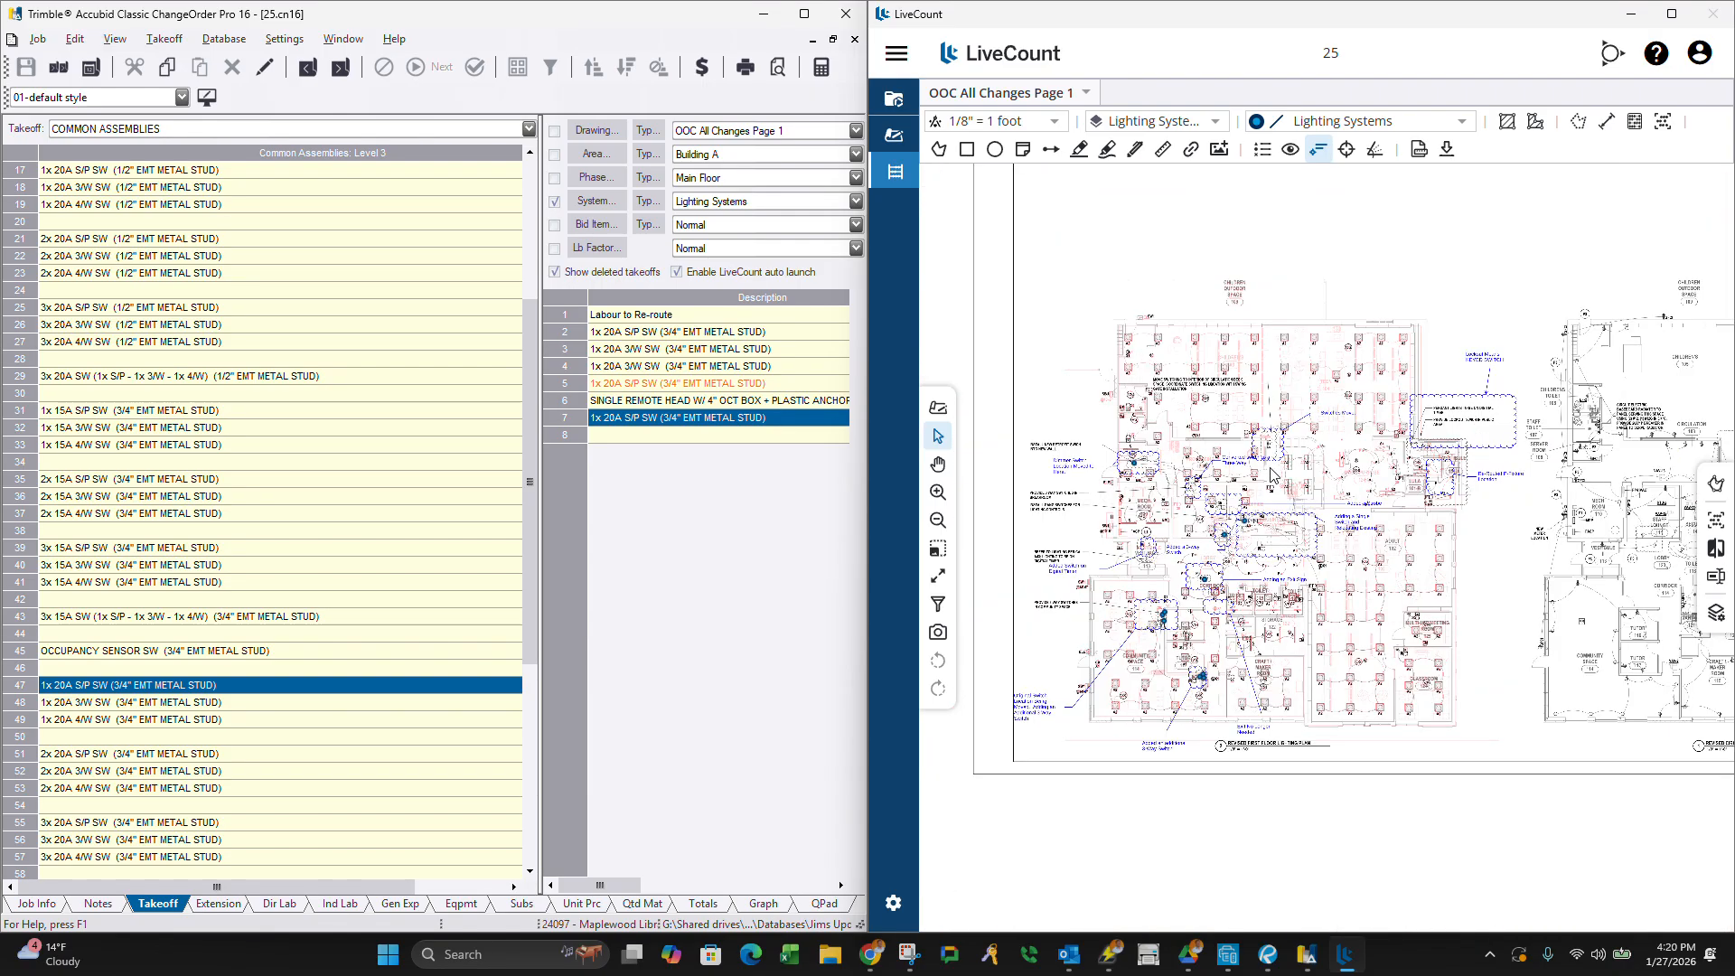
pyautogui.scroll(2, 1191, 531)
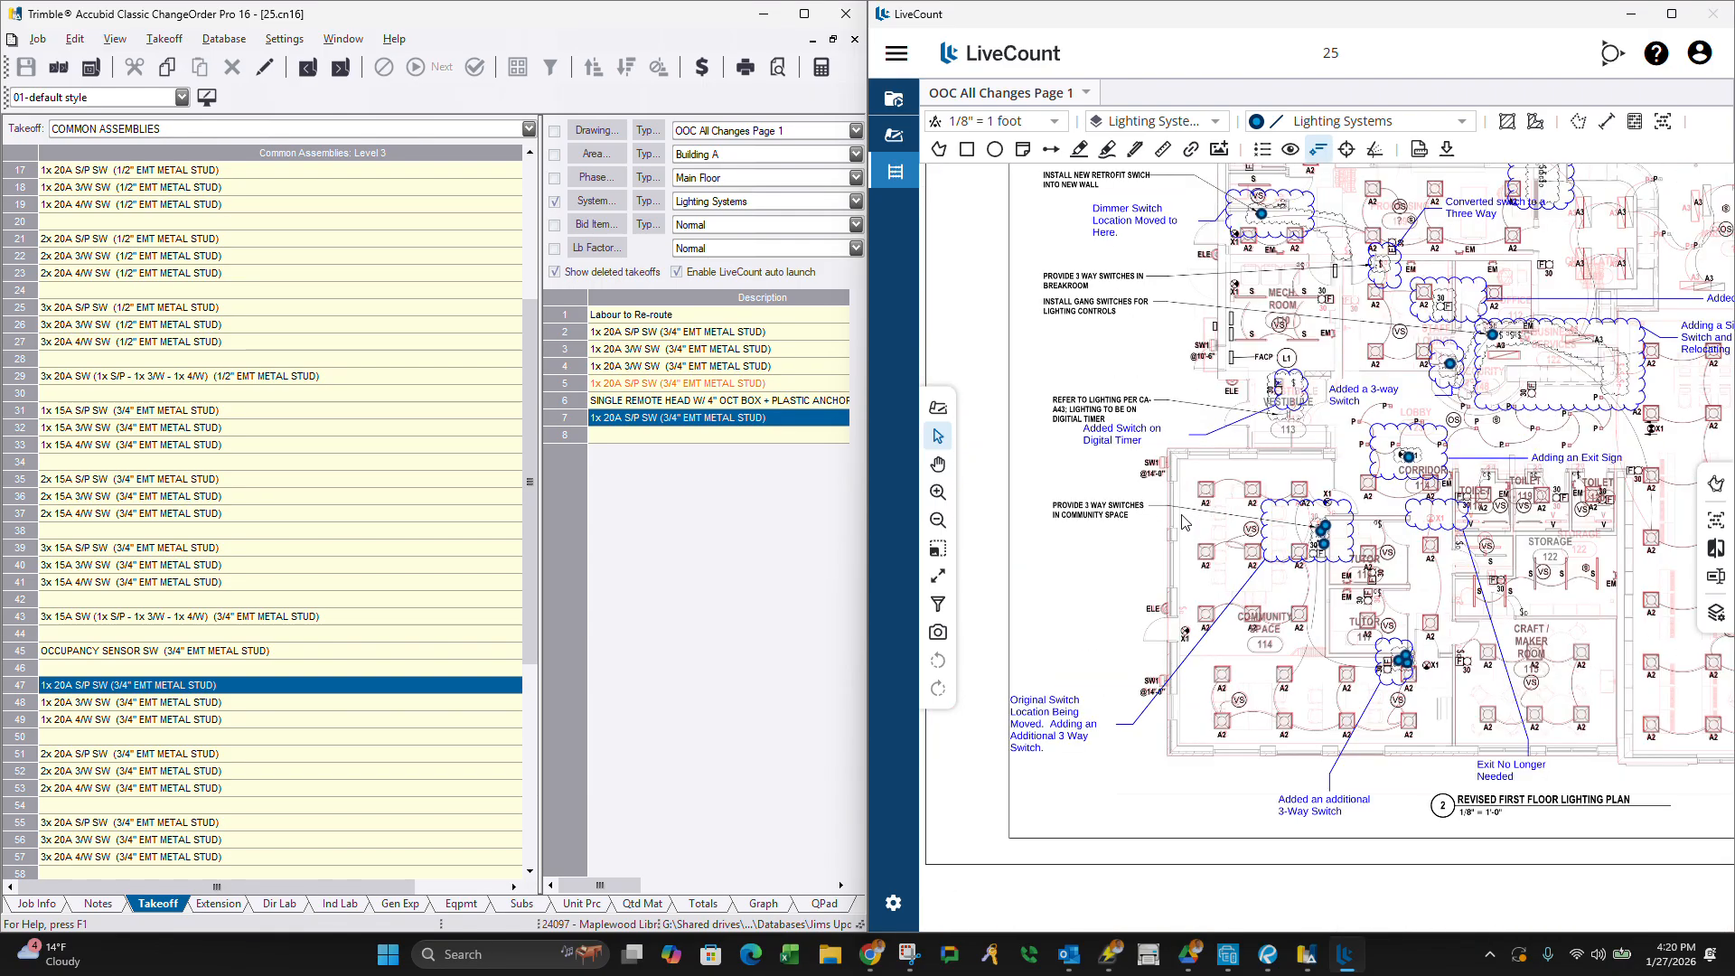
# Take off one 1x 20A S/P SW (3/4" EMT METAL STUD) in the converted-switch cloud, commit it and reverse that takeoff.
pyautogui.scroll(2, 1366, 271)
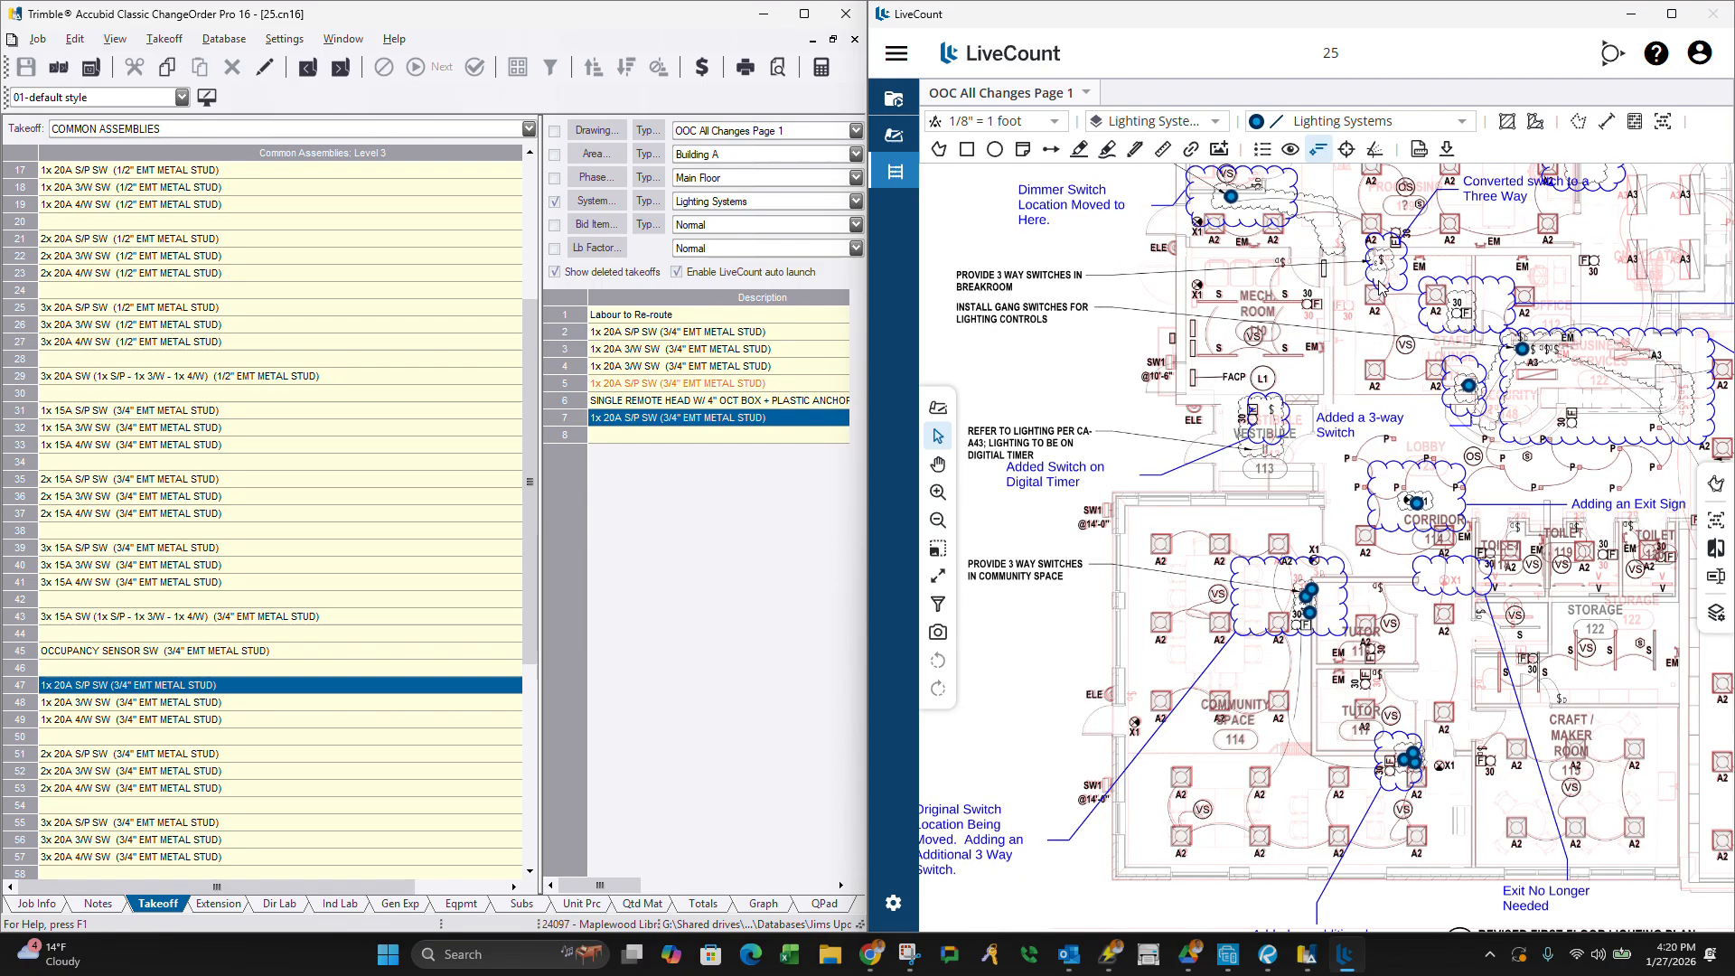
pyautogui.scroll(1, 1382, 289)
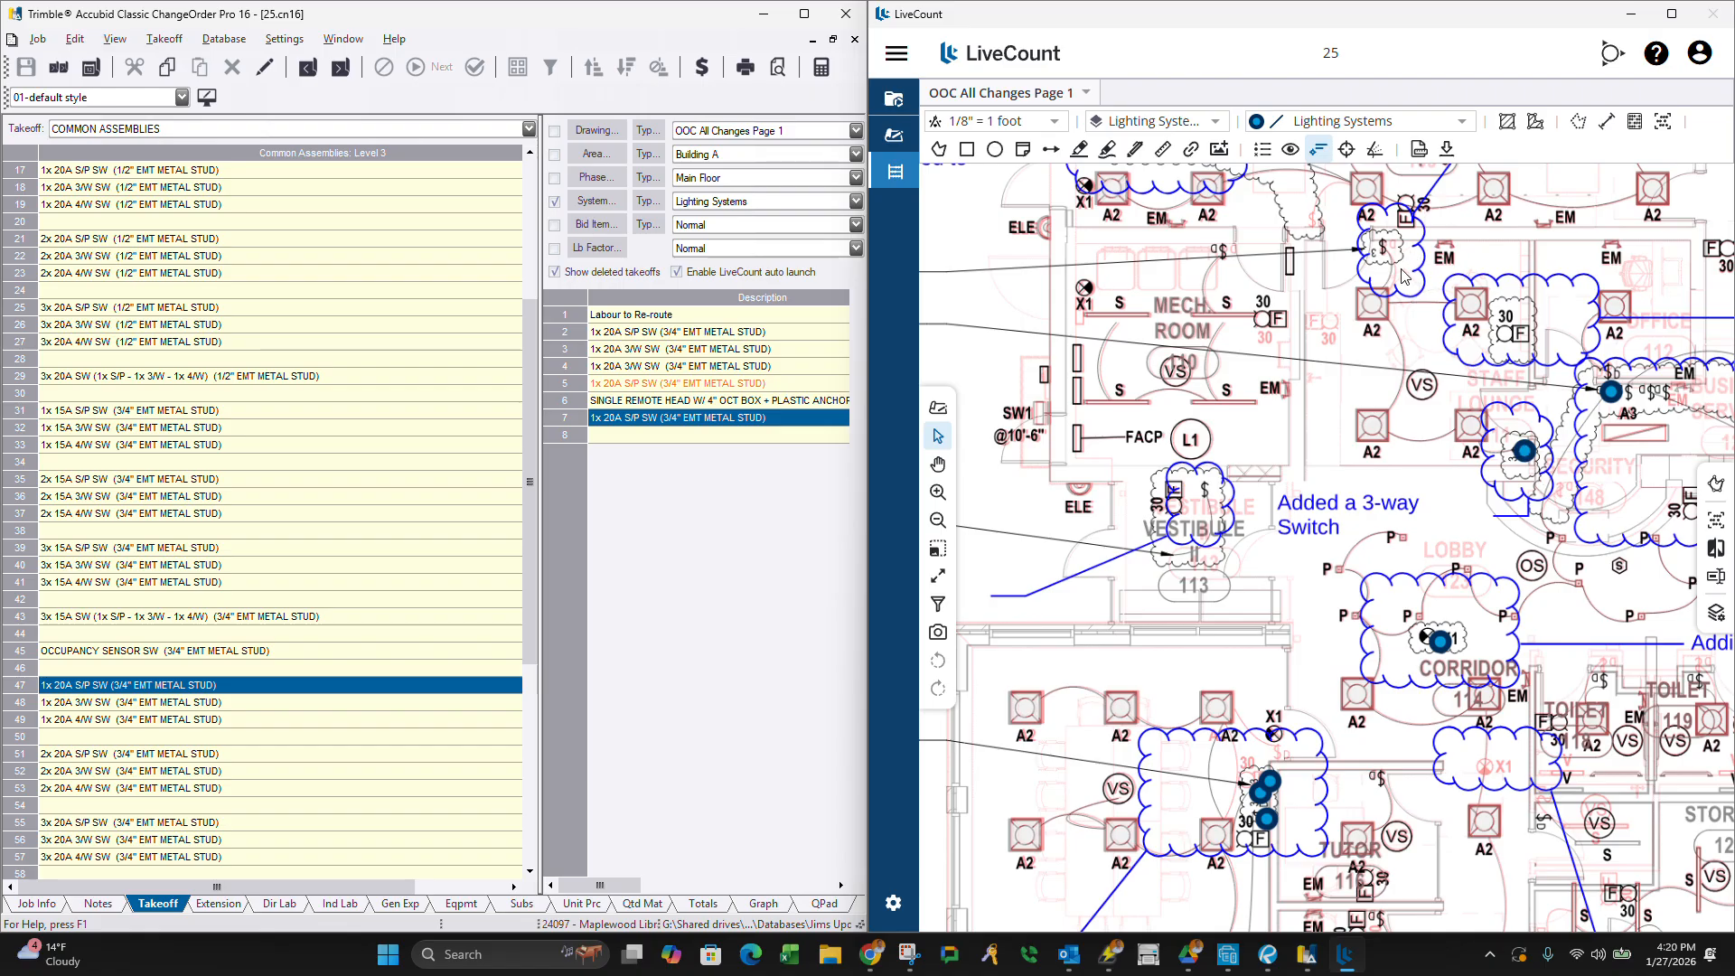
pyautogui.scroll(-2, 1403, 276)
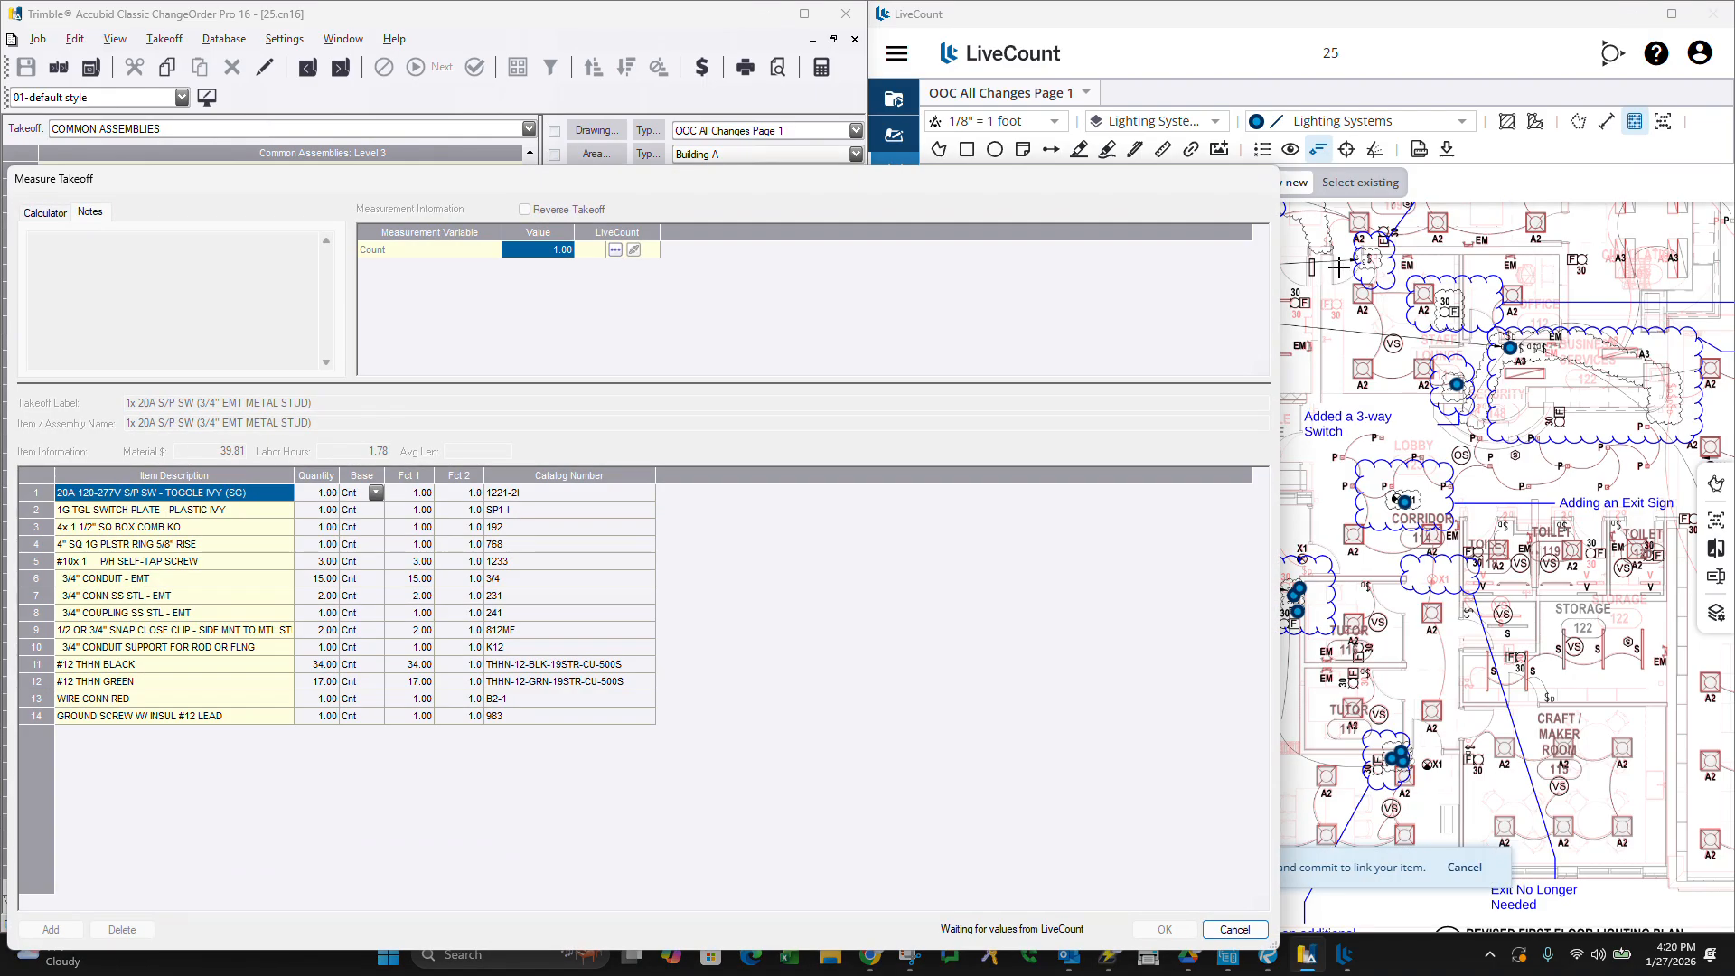
pyautogui.click(1369, 264)
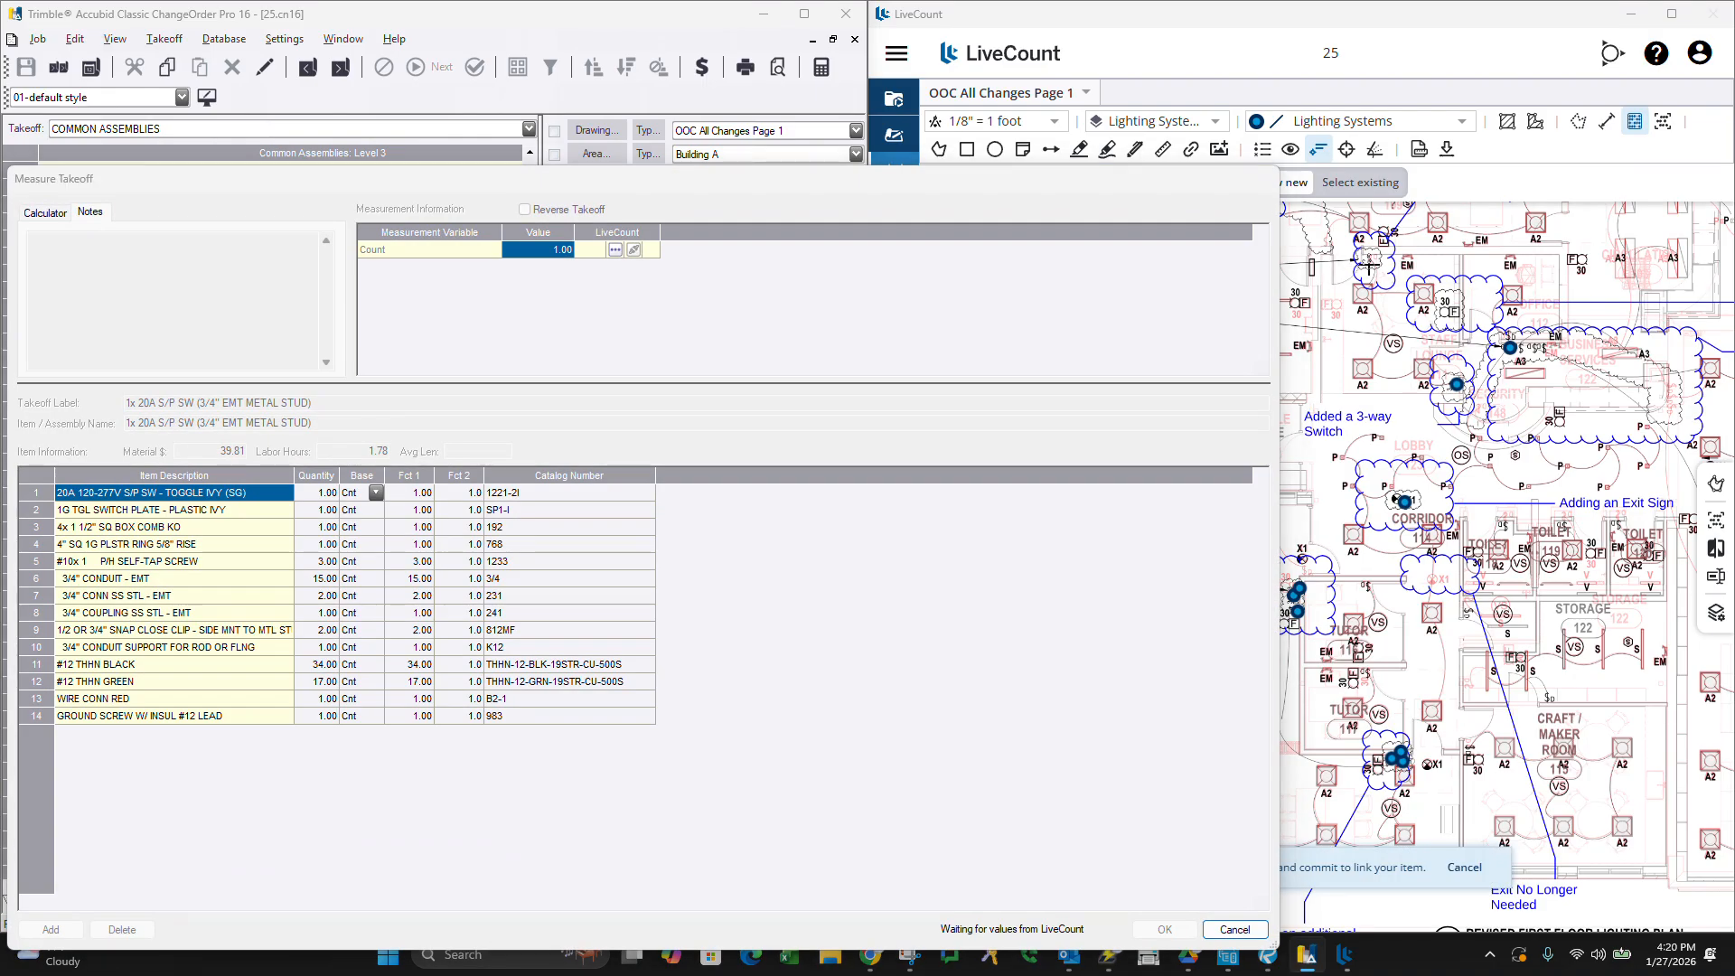
pyautogui.rightClick(1369, 266)
pyautogui.click(1405, 290)
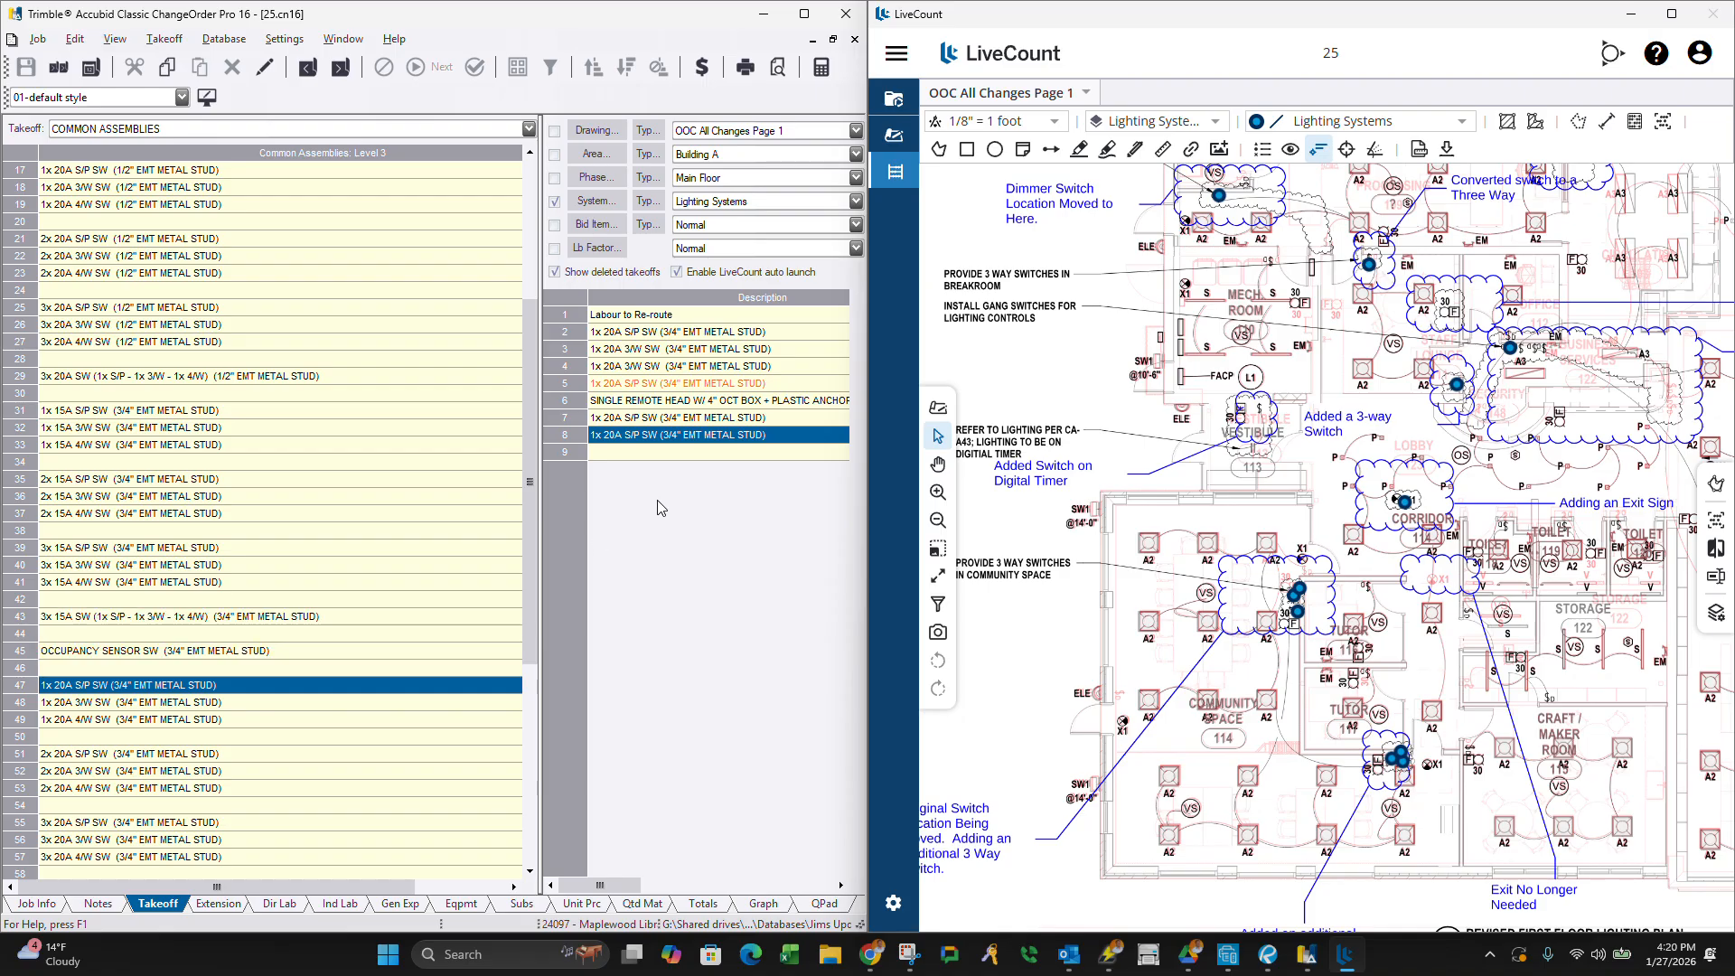
pyautogui.rightClick(669, 435)
pyautogui.click(753, 521)
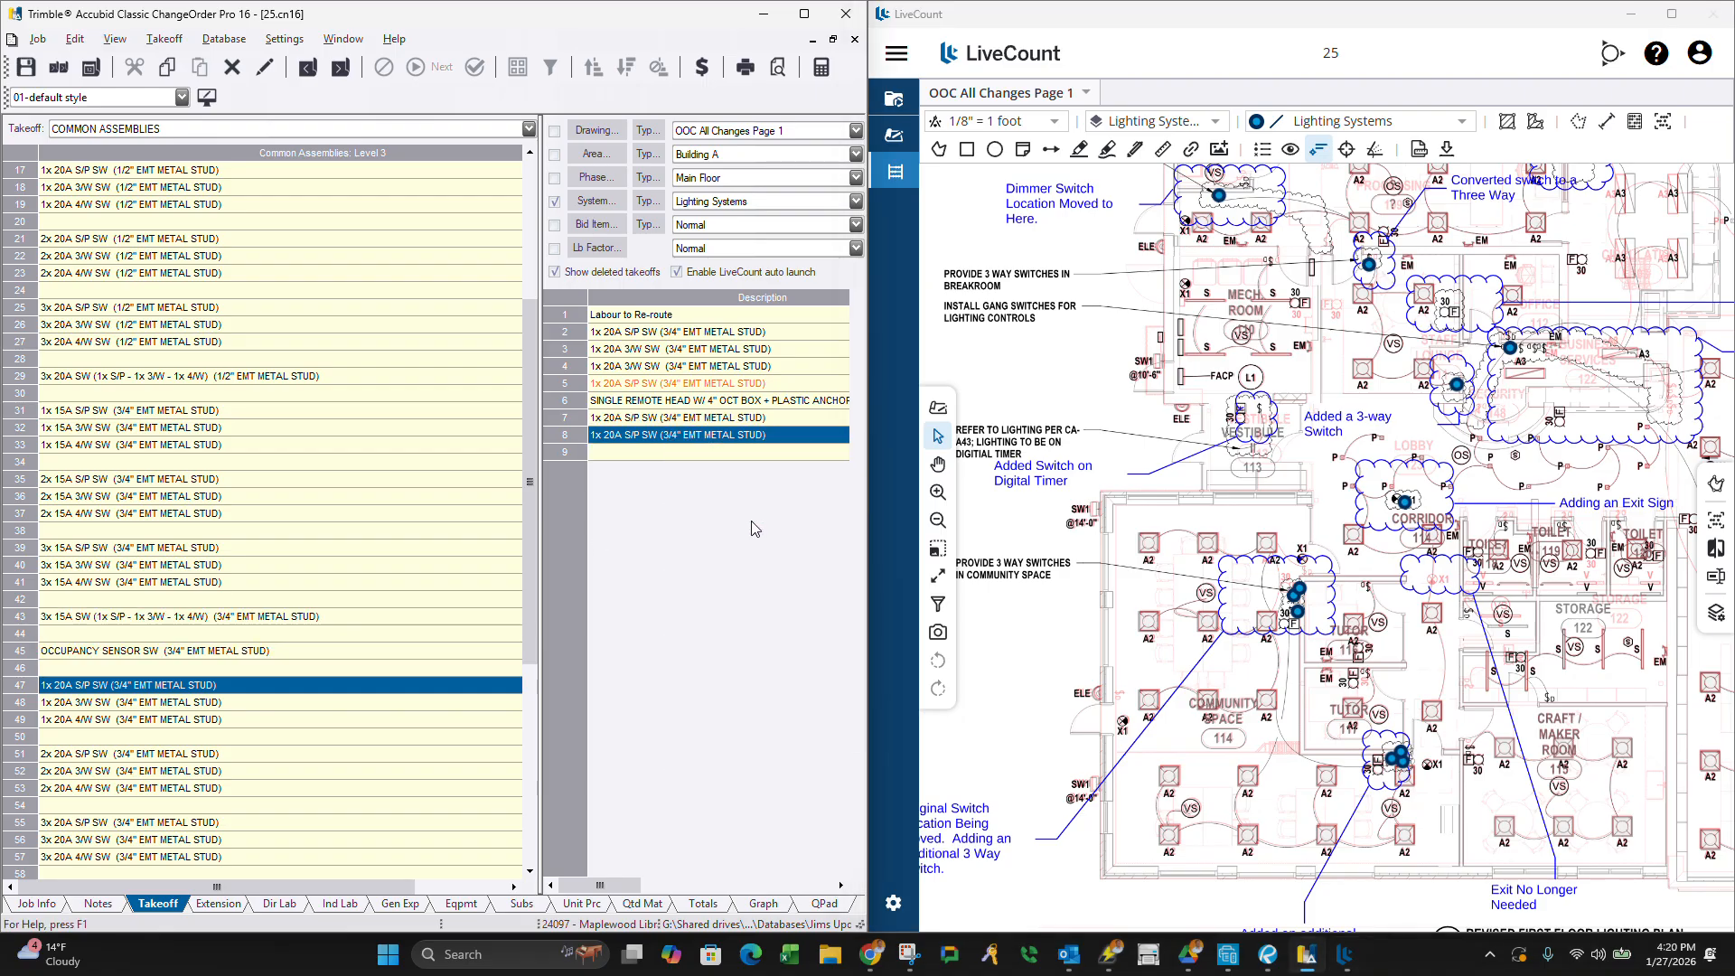
# Take off one 1x 20A 3/W SW (3/4" EMT METAL STUD) in the converted-switch cloud beside the existing marker and commit it.
pyautogui.doubleClick(120, 711)
pyautogui.click(1380, 262)
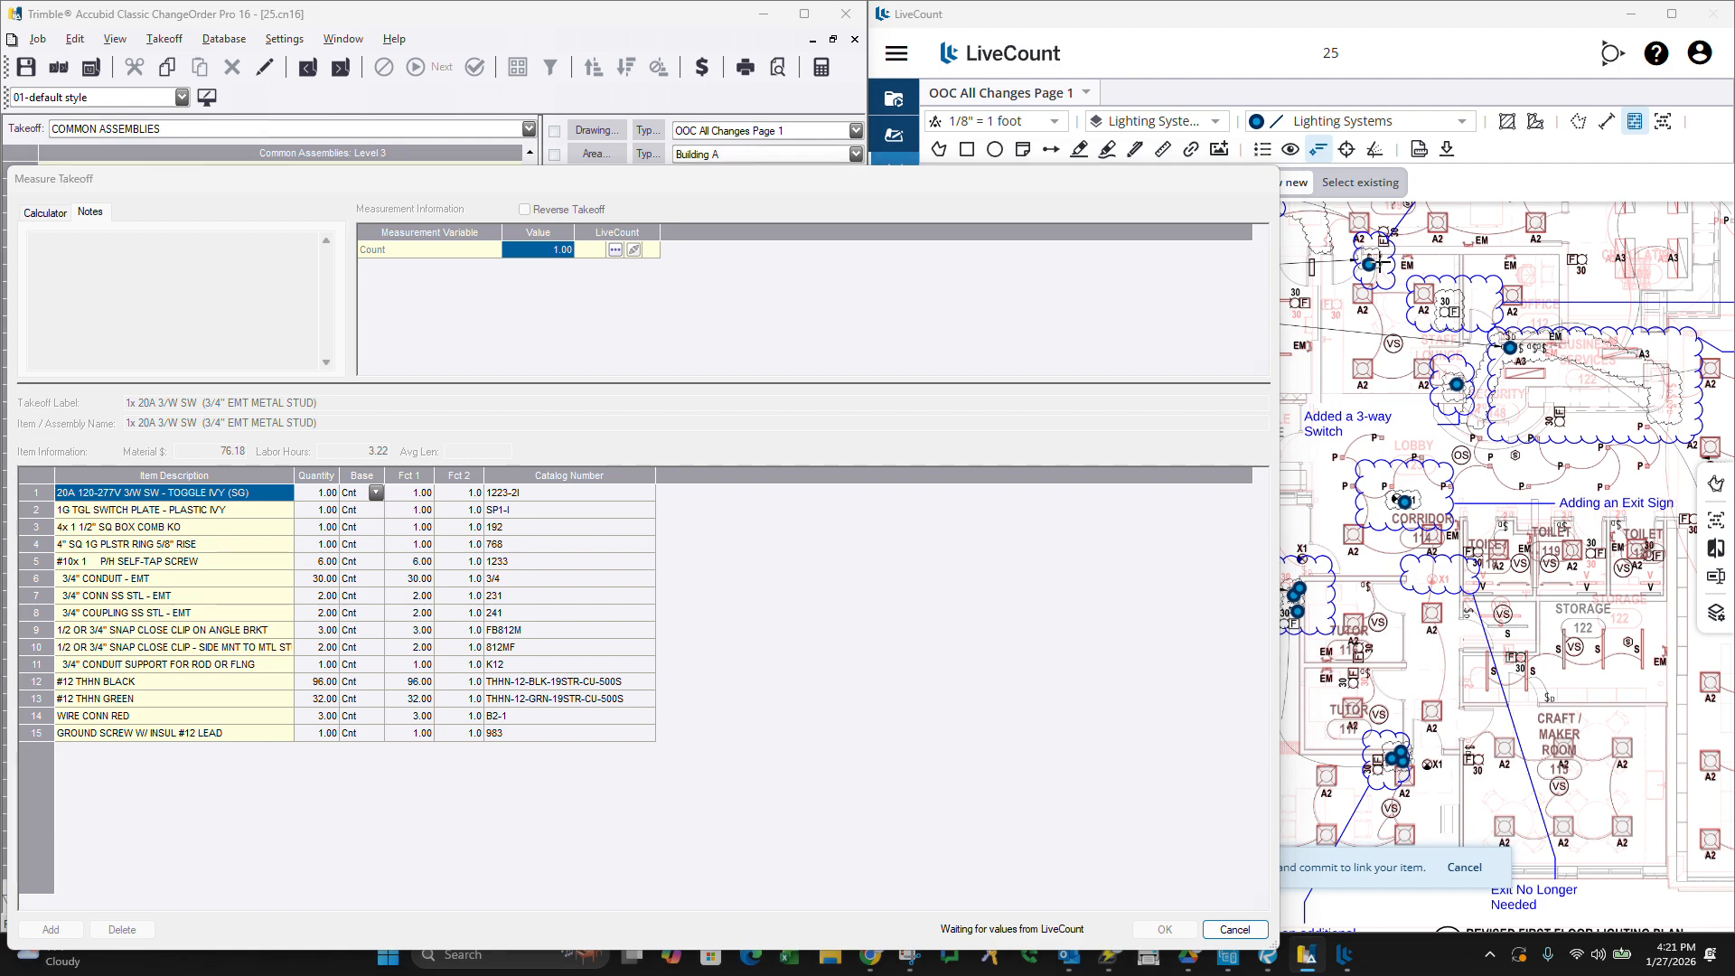
pyautogui.rightClick(1379, 263)
pyautogui.click(1414, 286)
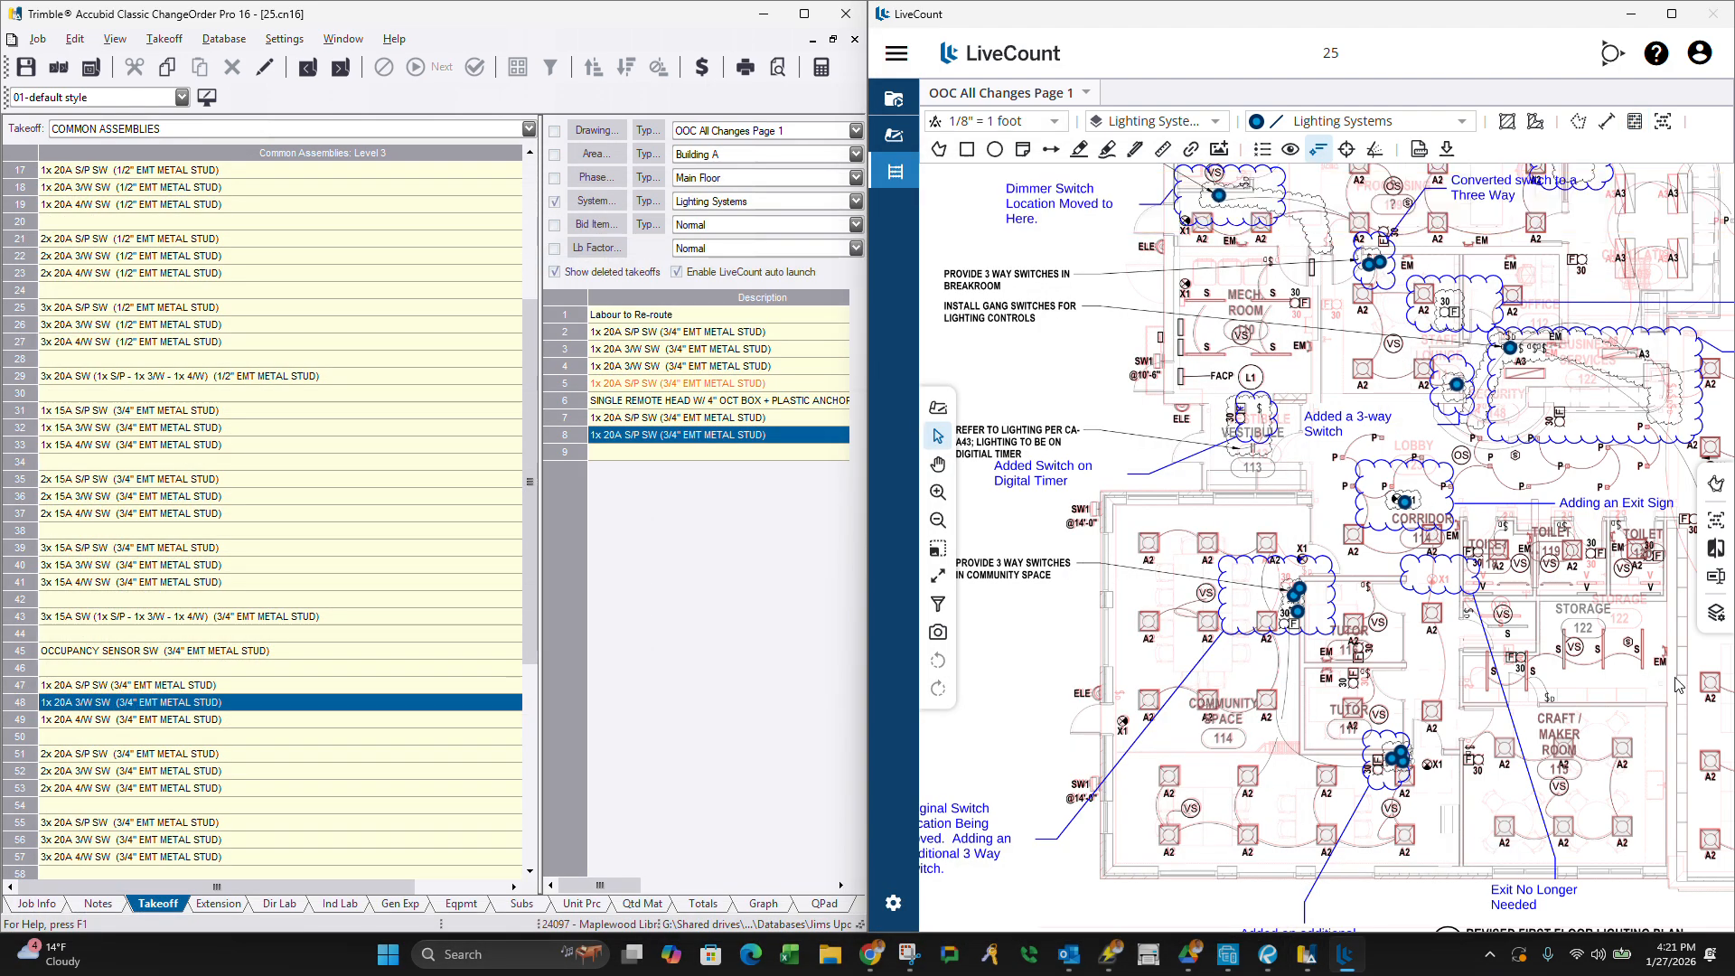
# Take off one F/A STROBE WALL MOUNT W/ ROUGH-IN (METAL STUD) from the fire alarm assemblies for the added strobe and commit it.
pyautogui.scroll(2, 1448, 323)
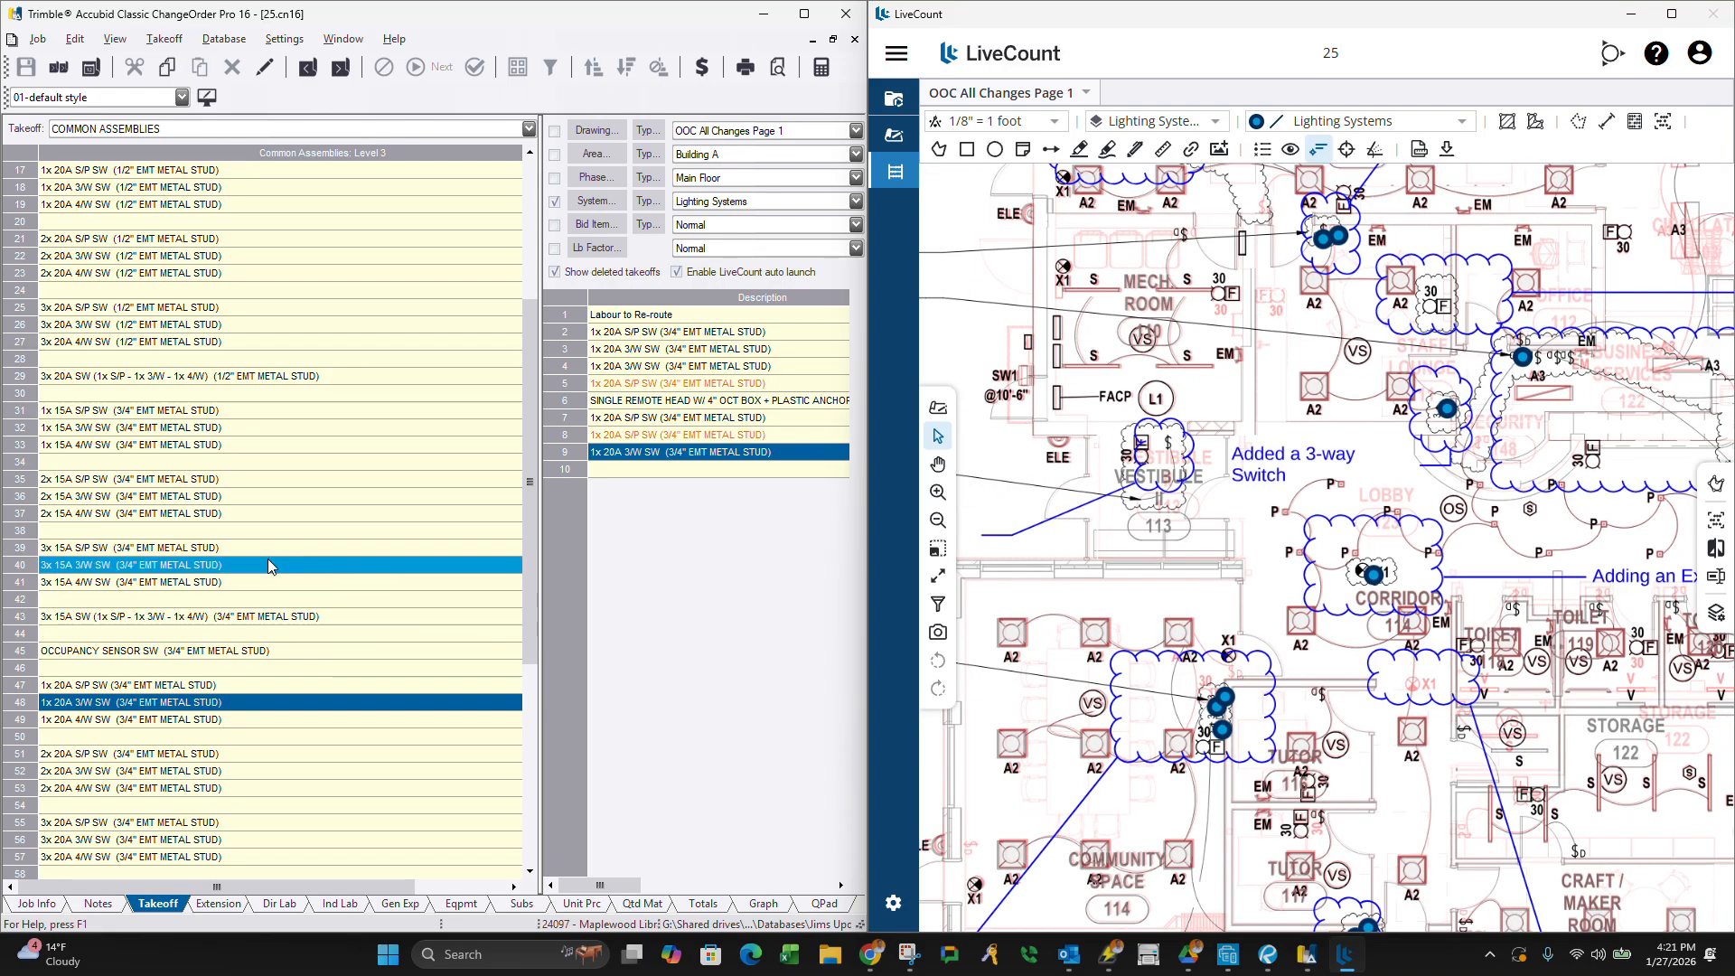
pyautogui.scroll(4, 246, 481)
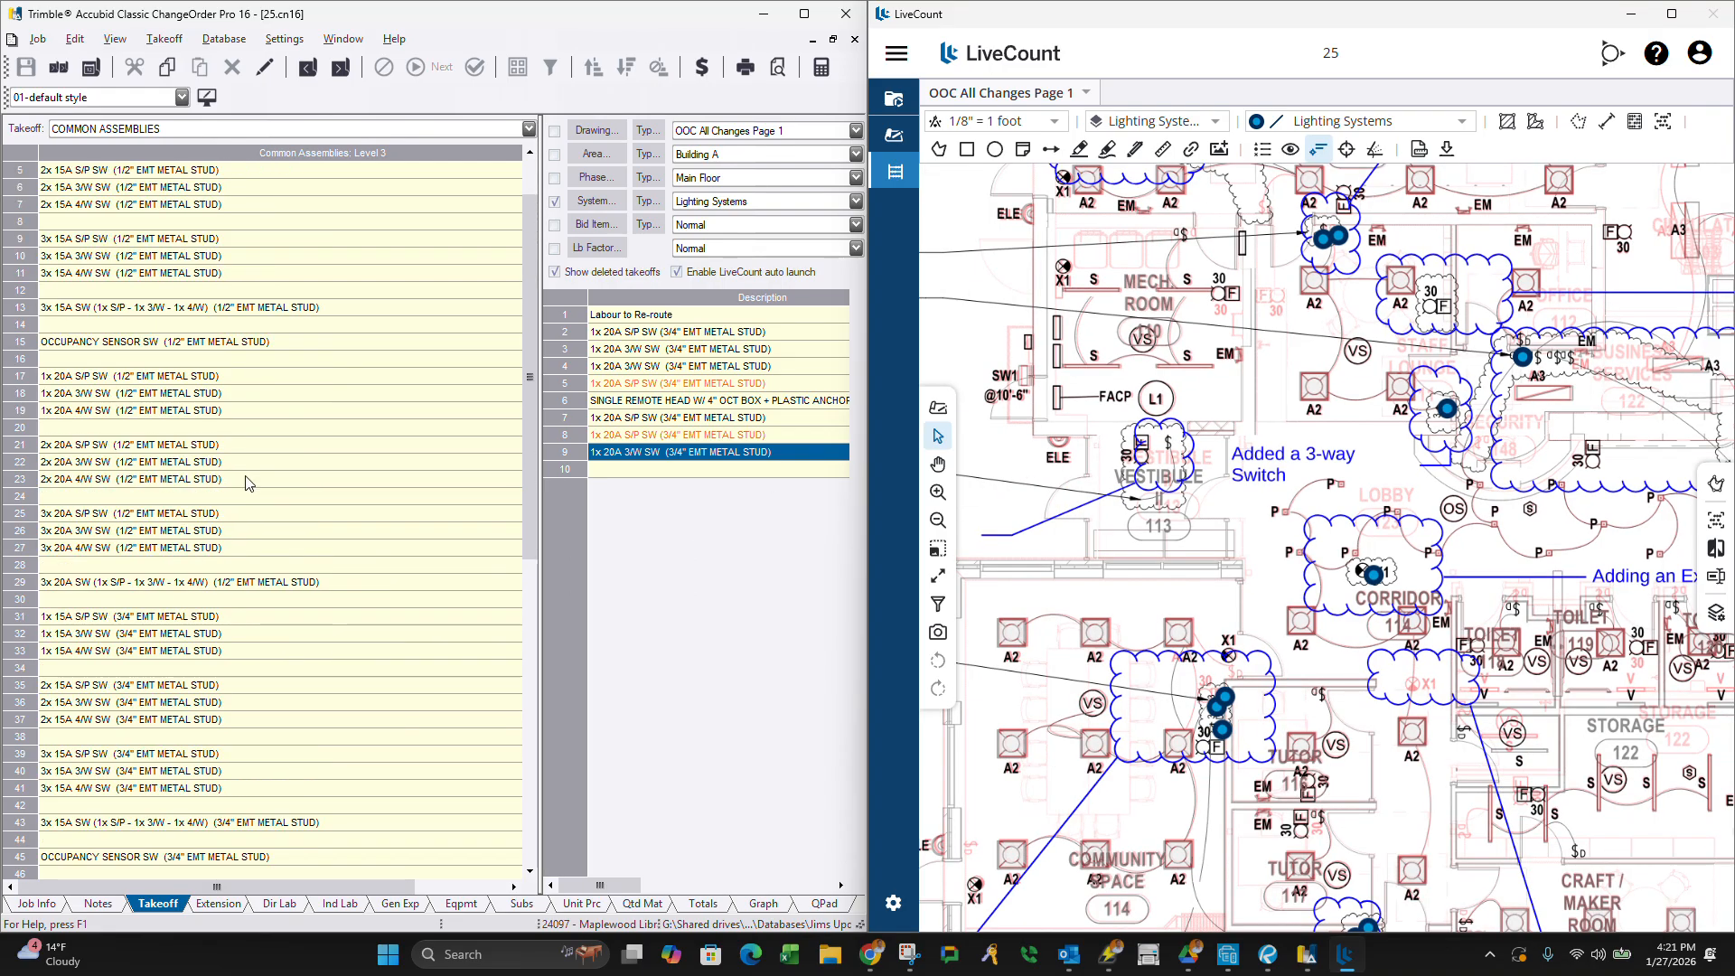
pyautogui.rightClick(238, 468)
pyautogui.rightClick(218, 325)
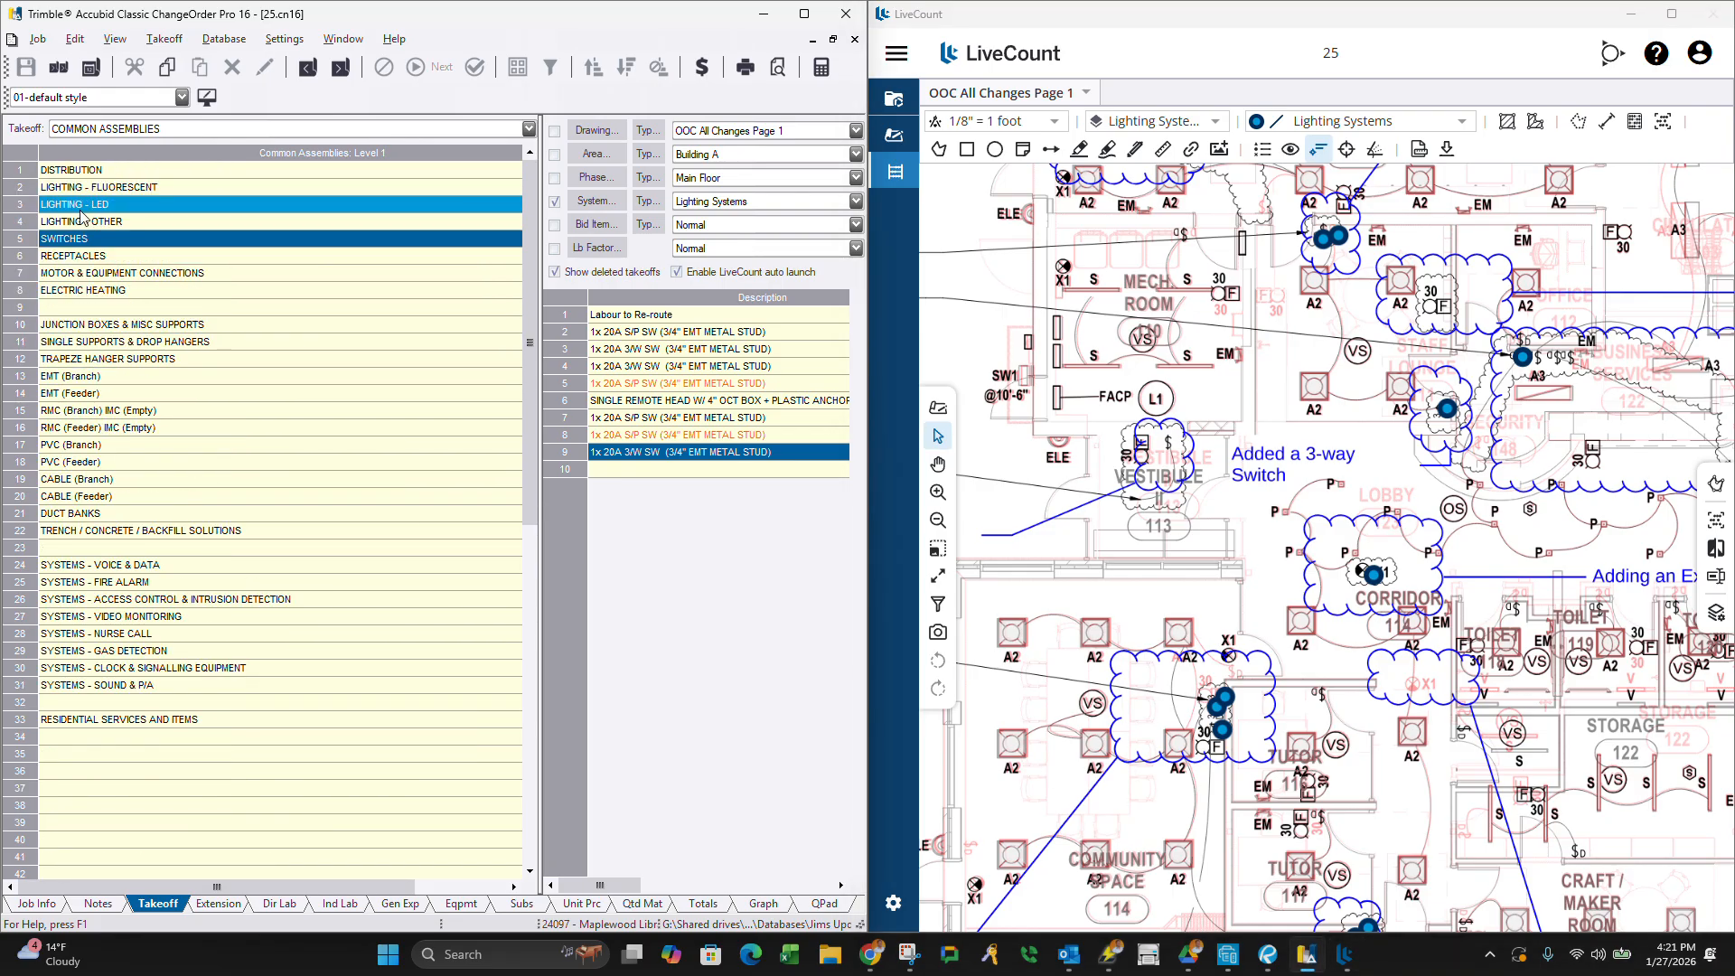
pyautogui.doubleClick(135, 583)
pyautogui.click(172, 273)
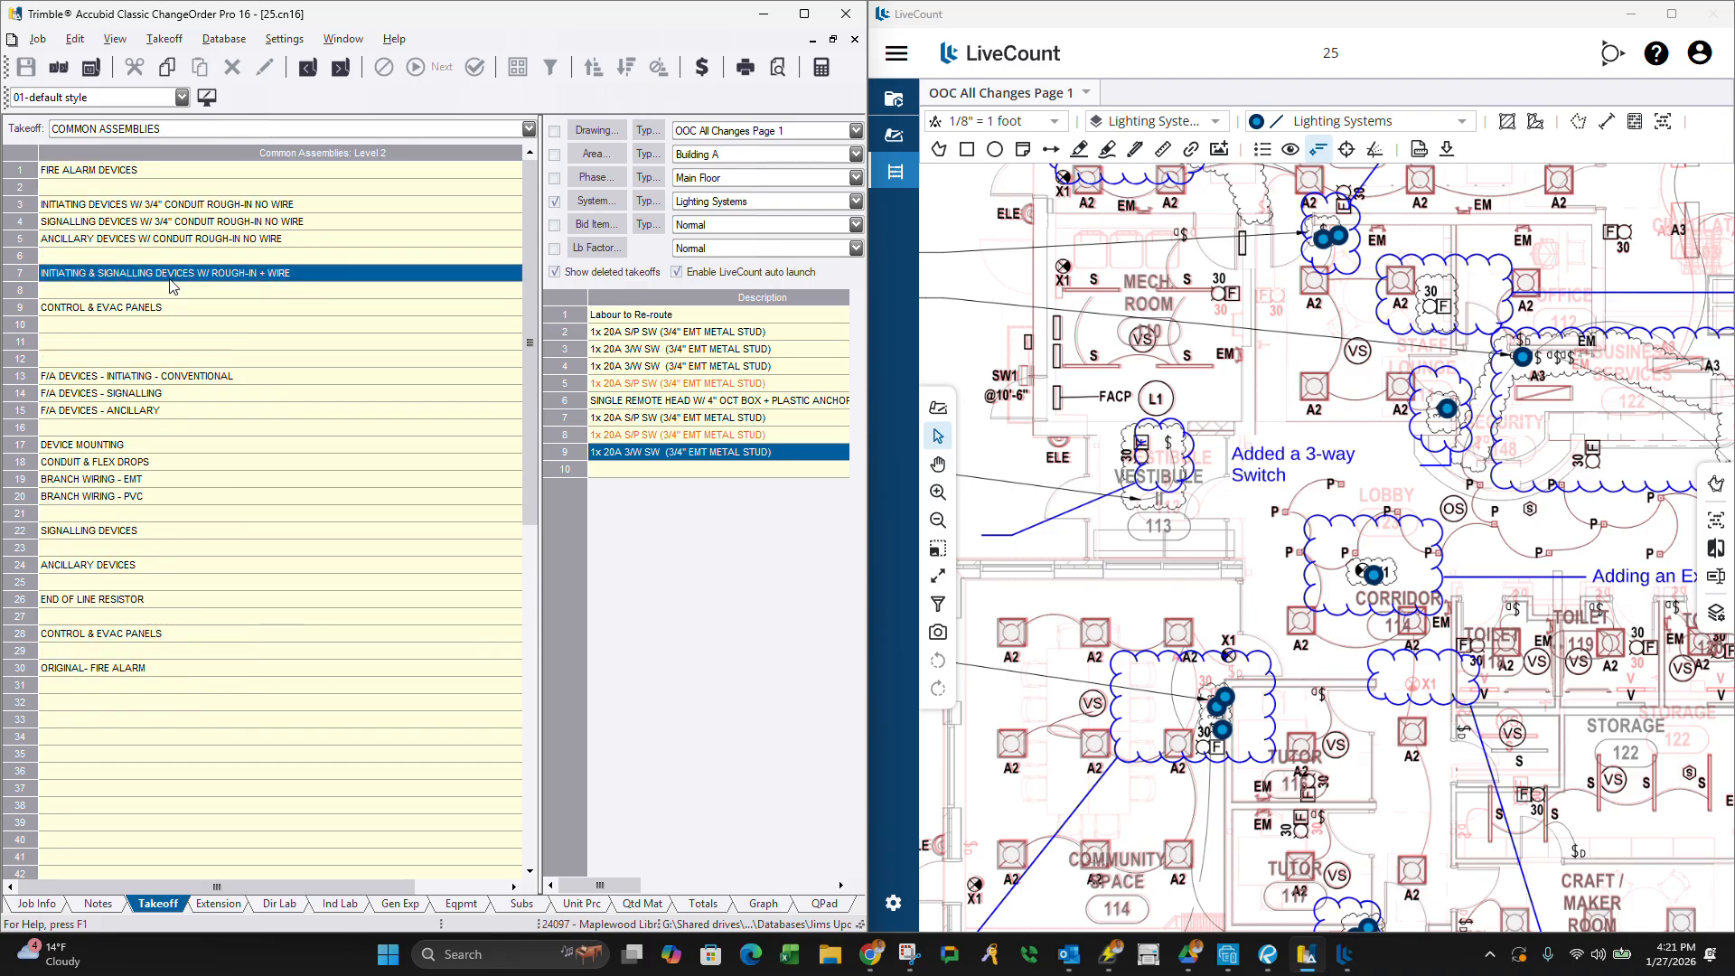
pyautogui.doubleClick(169, 280)
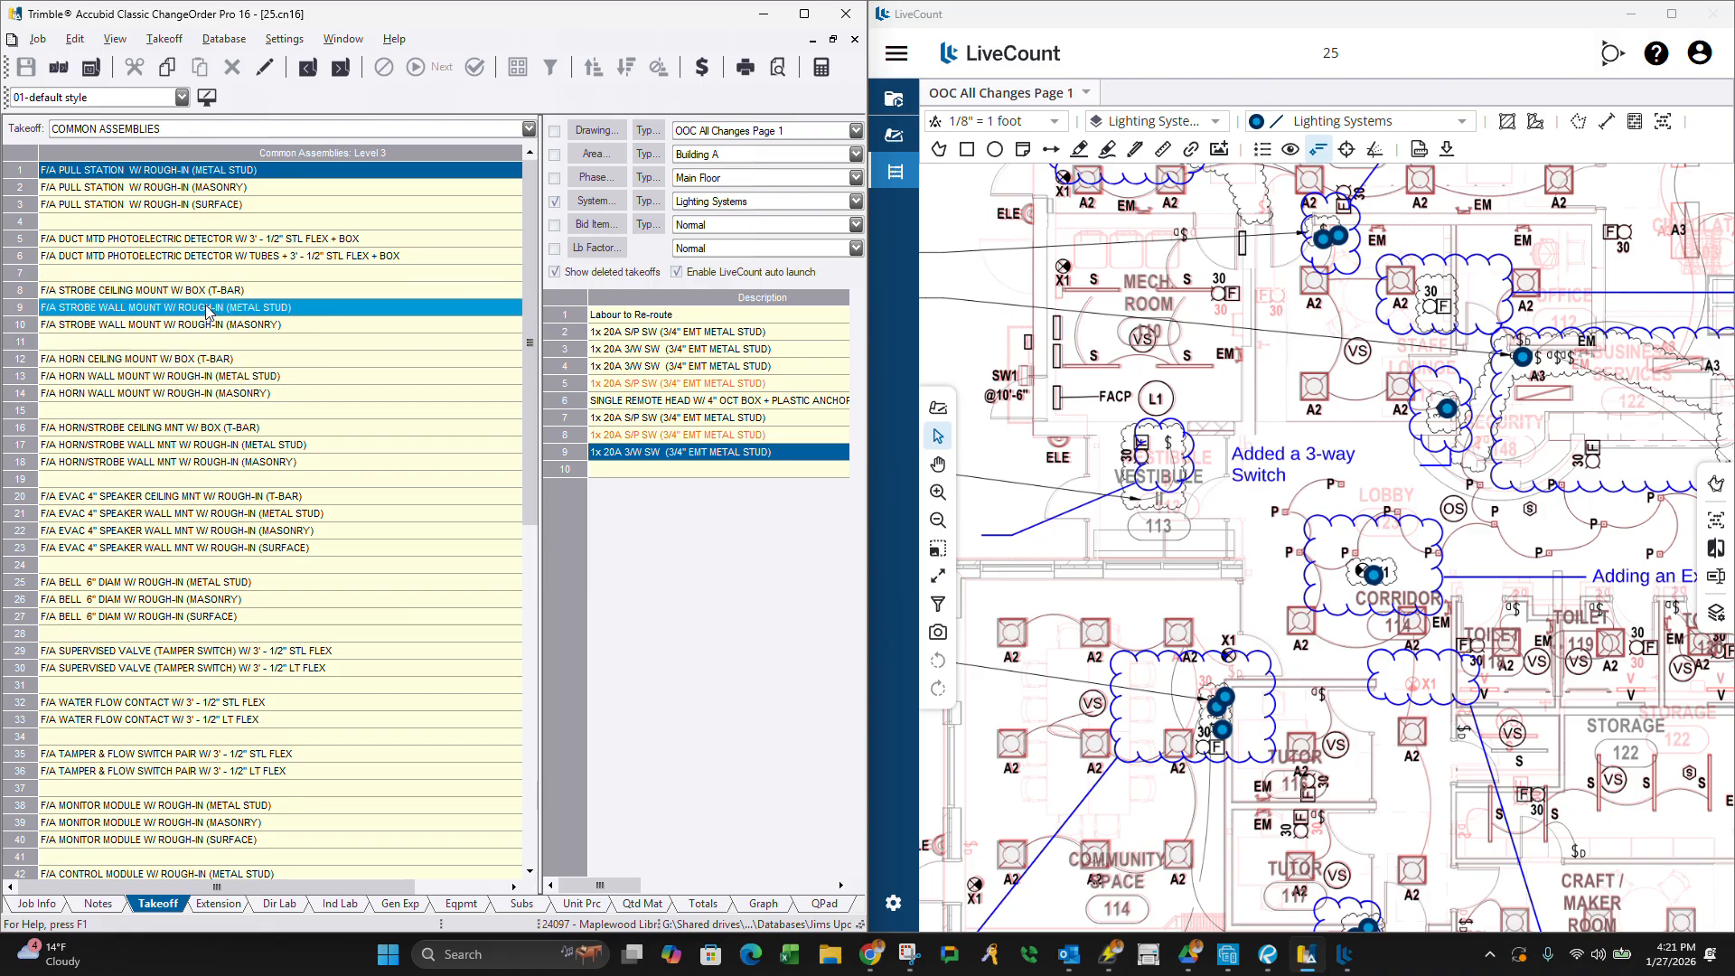
pyautogui.doubleClick(207, 308)
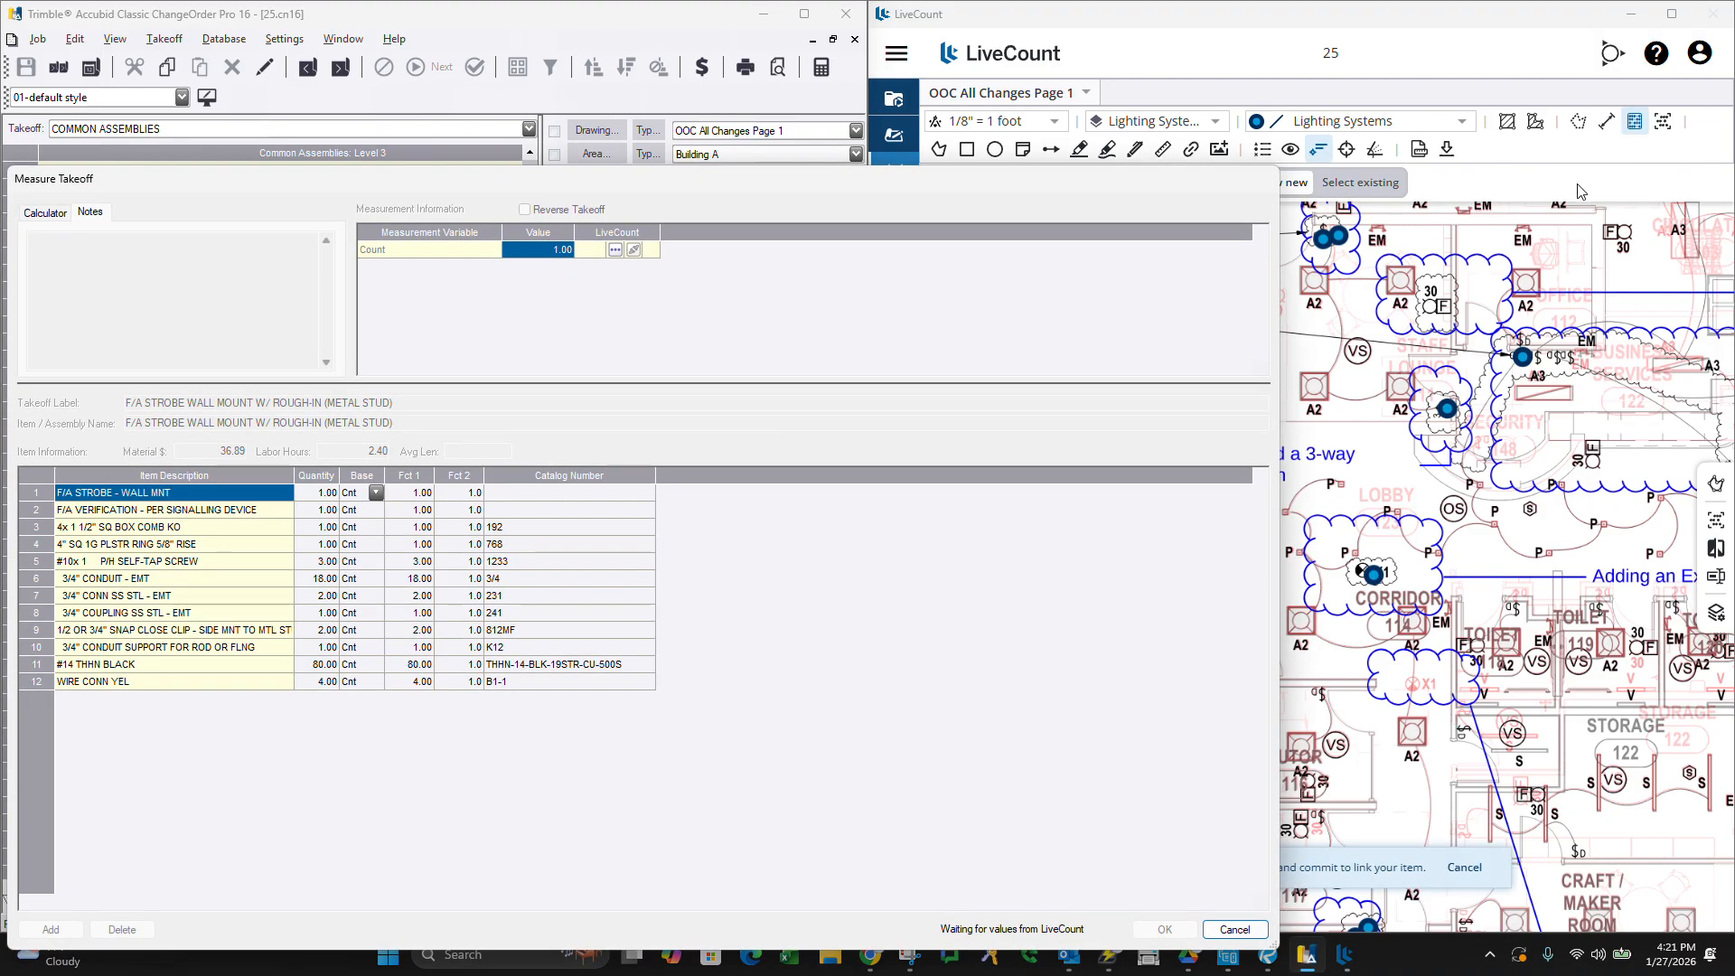
pyautogui.click(1442, 298)
pyautogui.rightClick(1442, 305)
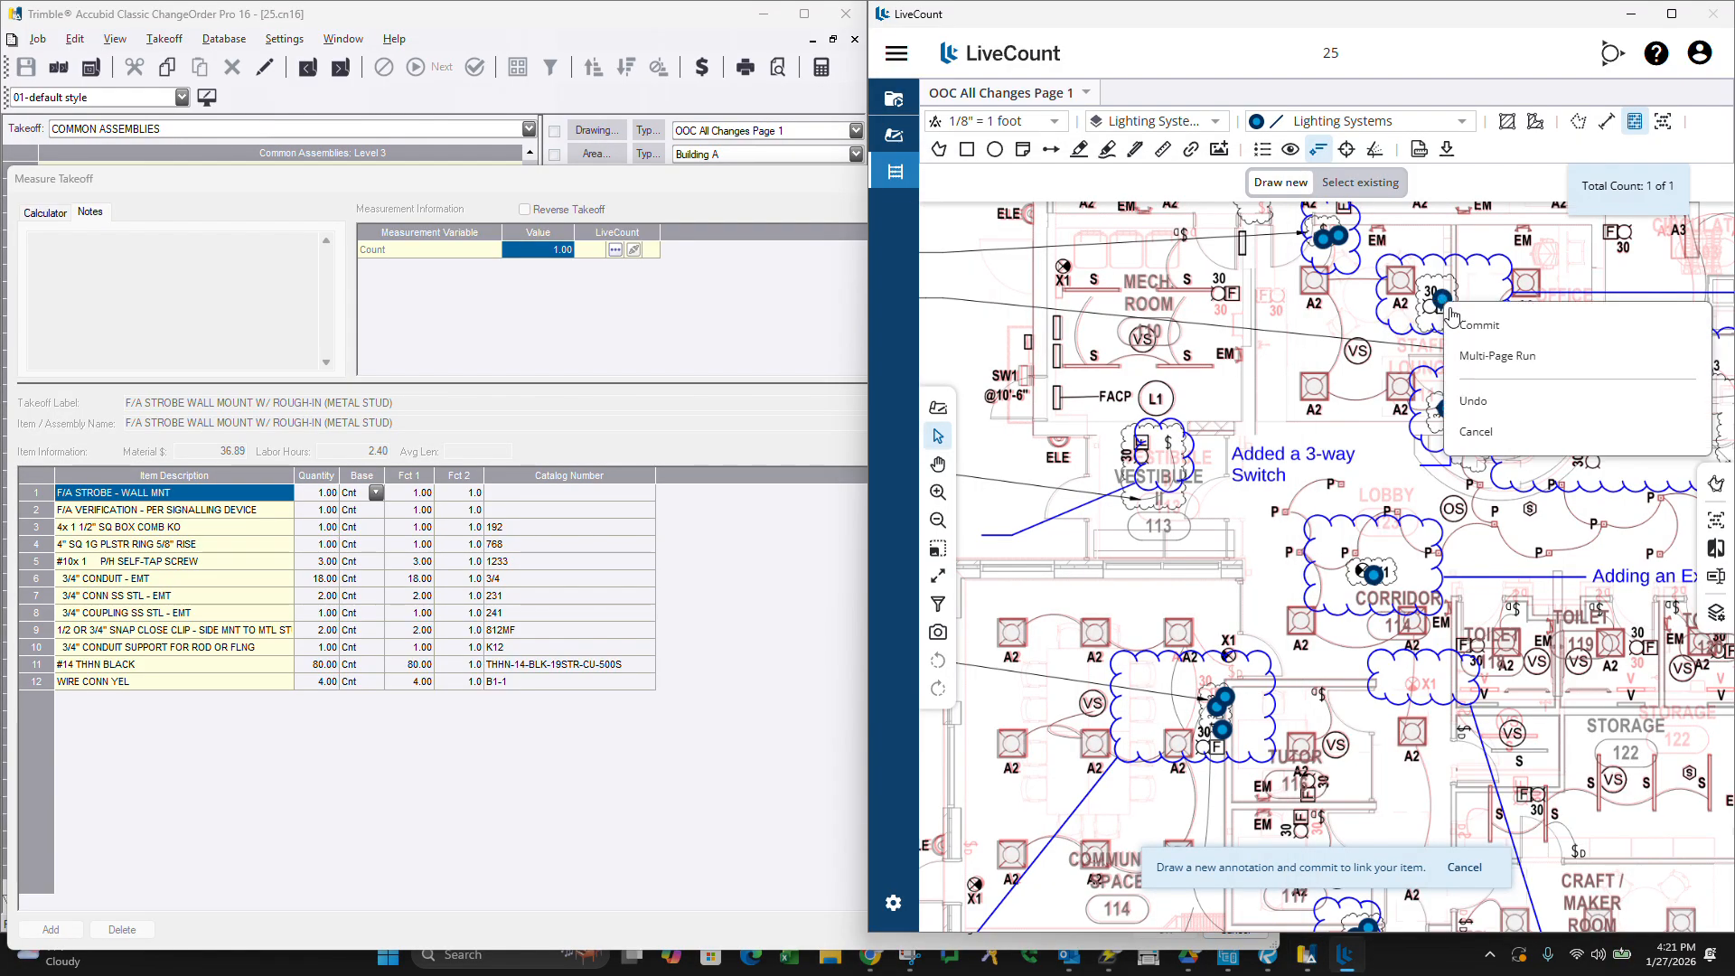
pyautogui.click(1468, 326)
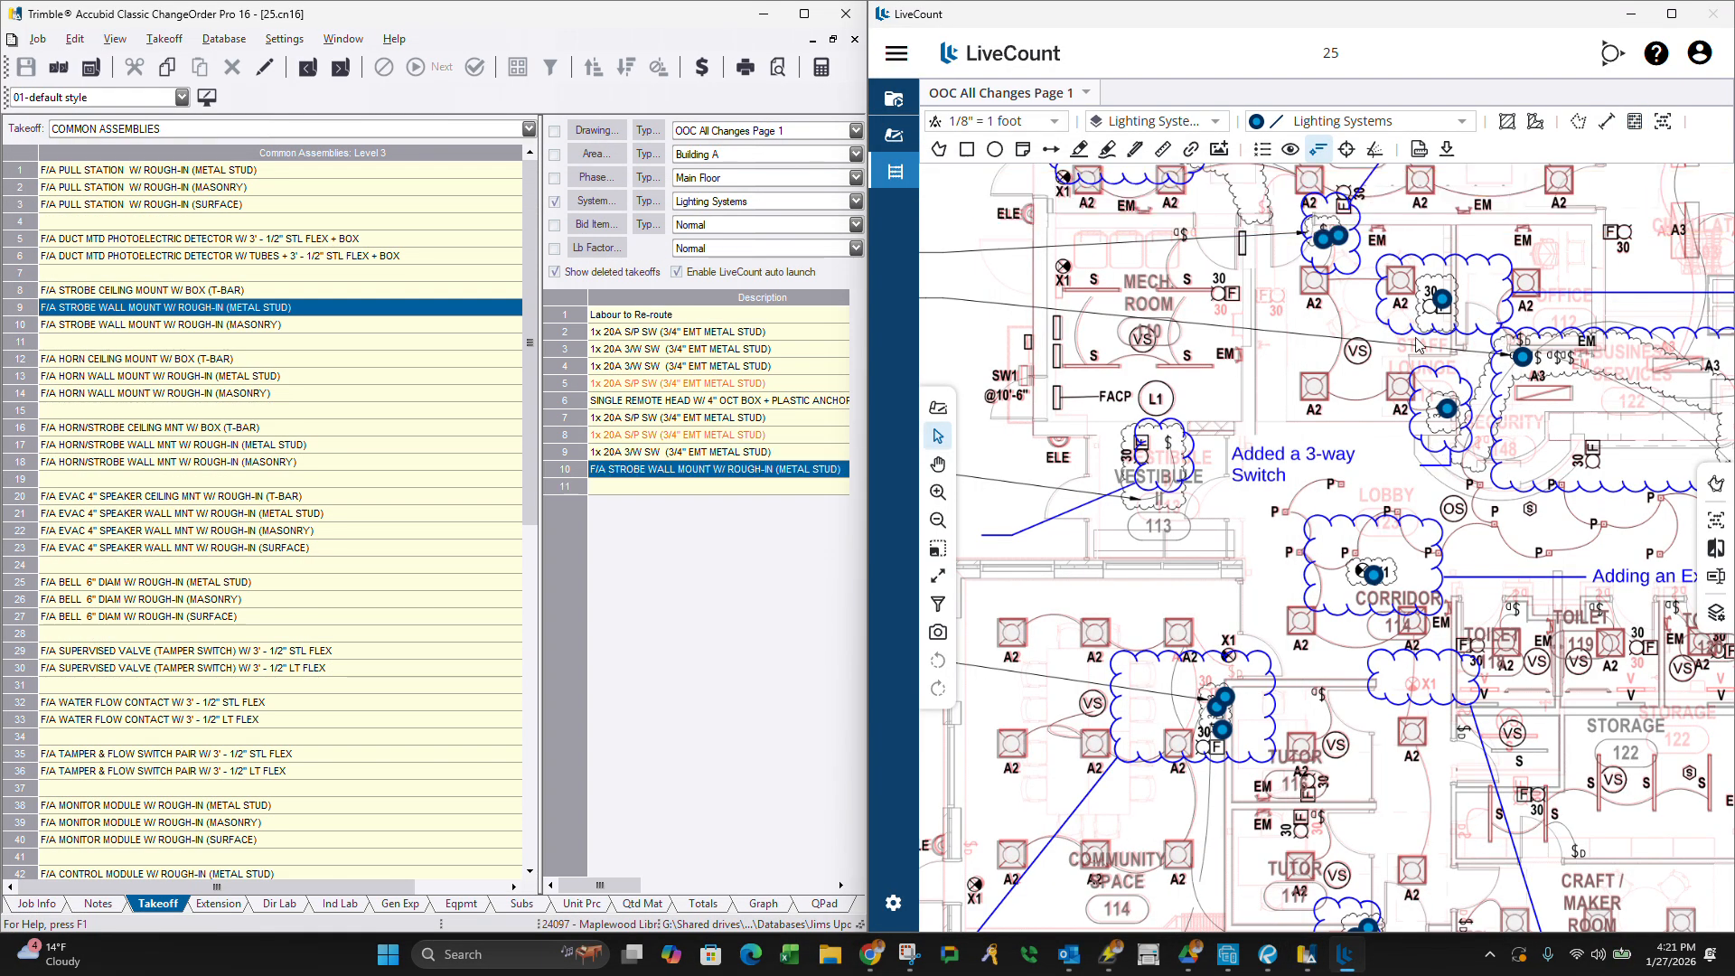
# Examine the revised lighting plan for remaining clouded changes around the lobby, Business Services, tutor rooms and vestibule.
pyautogui.scroll(-5, 1416, 343)
pyautogui.scroll(4, 1455, 411)
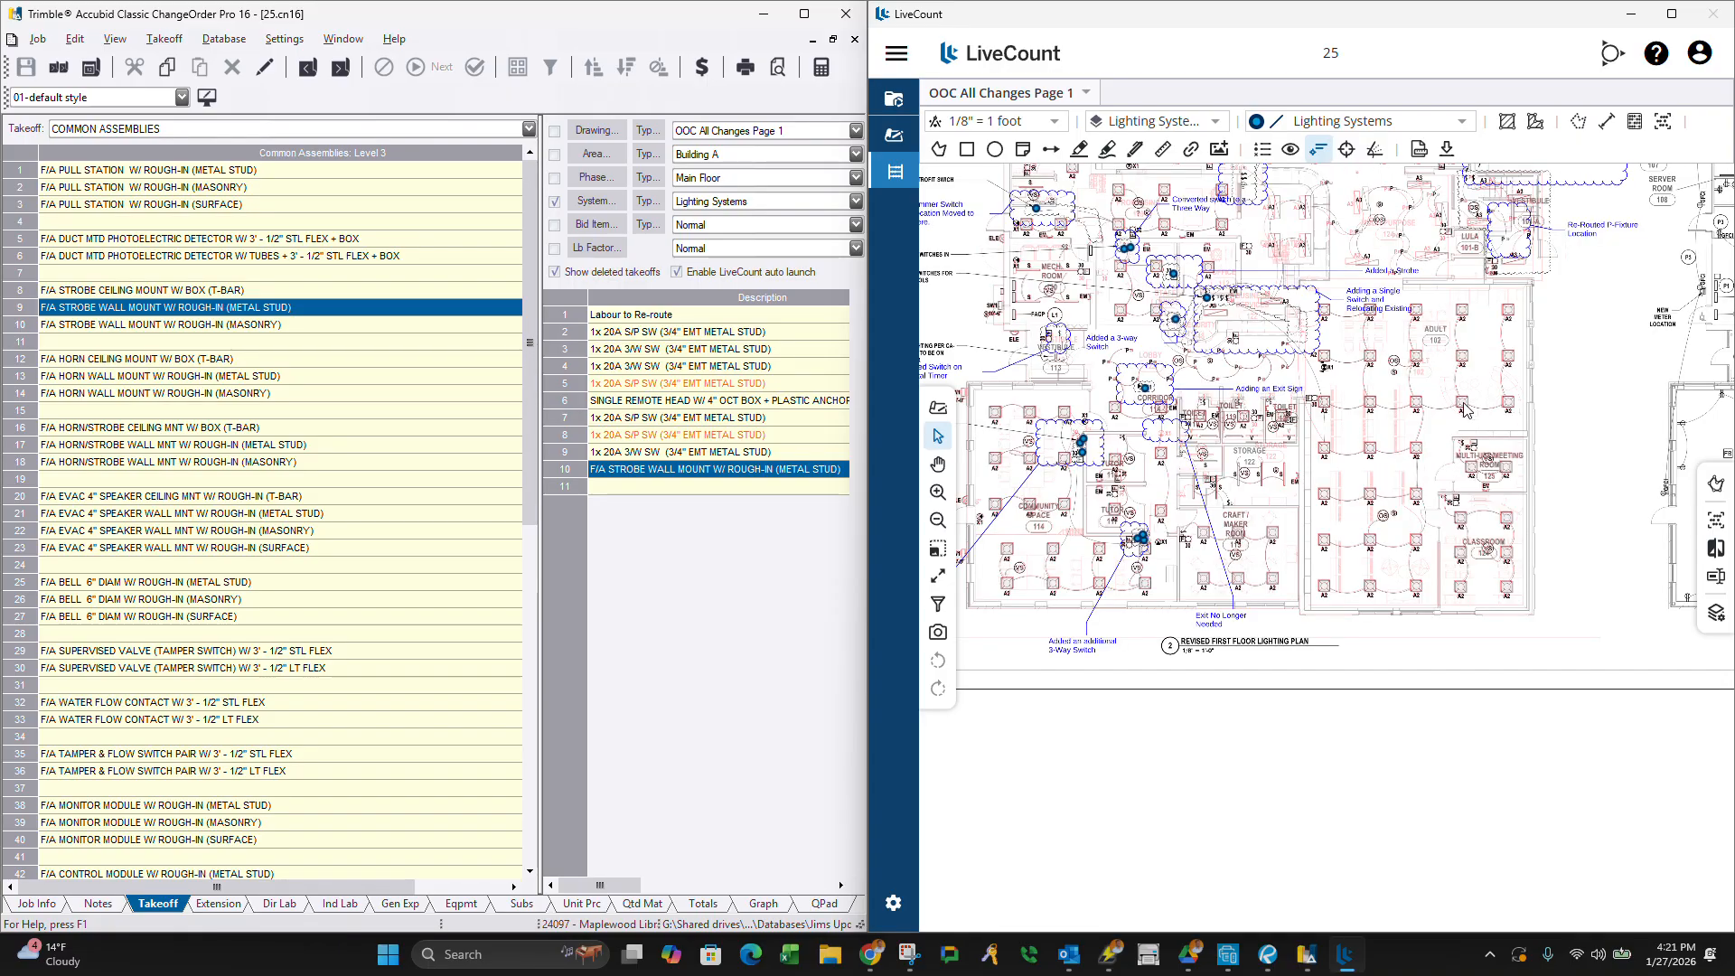
pyautogui.scroll(4, 1279, 290)
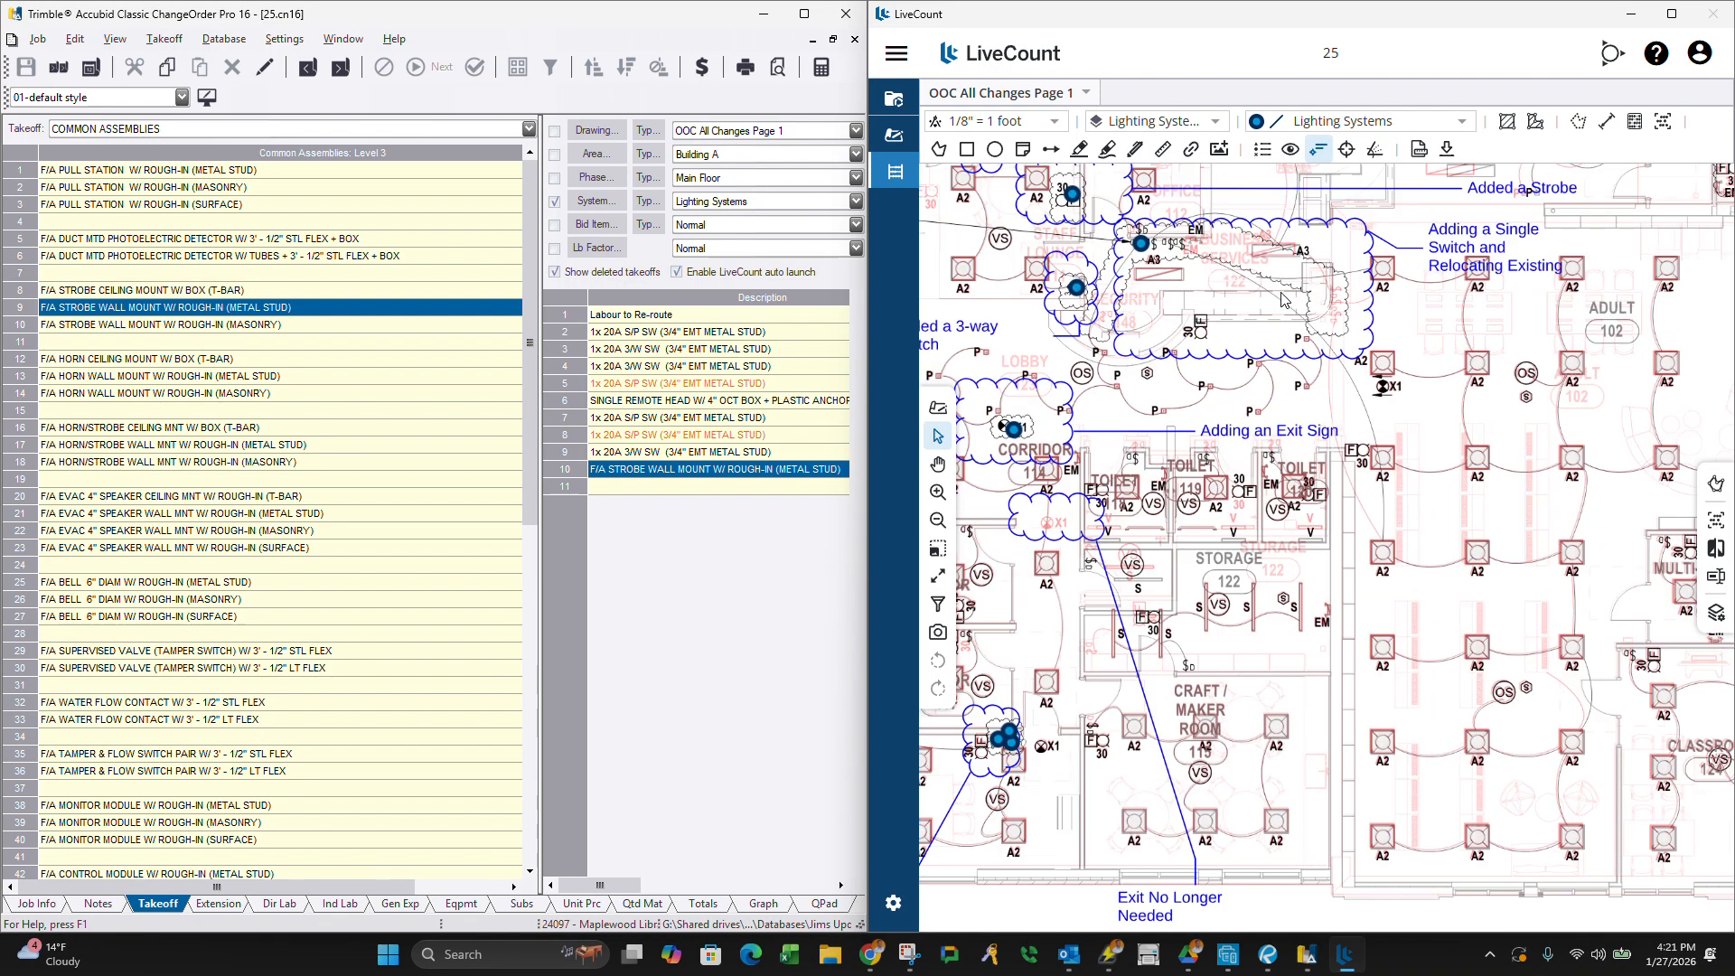
pyautogui.scroll(3, 1156, 366)
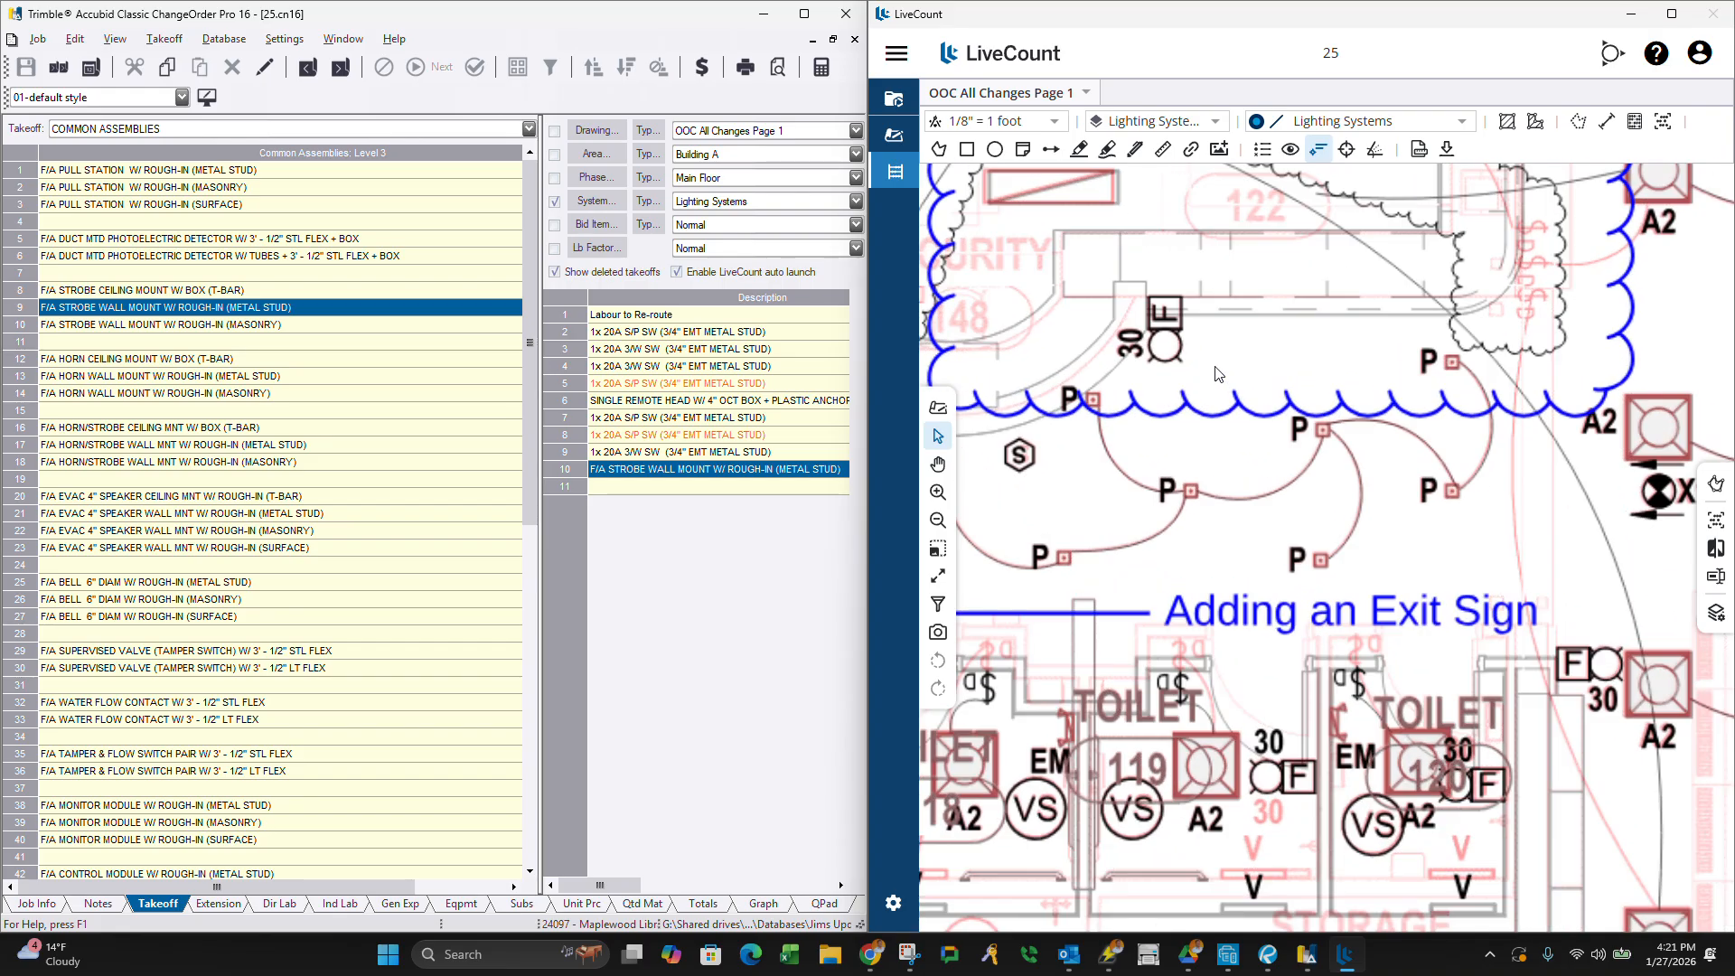
pyautogui.scroll(-4, 1165, 340)
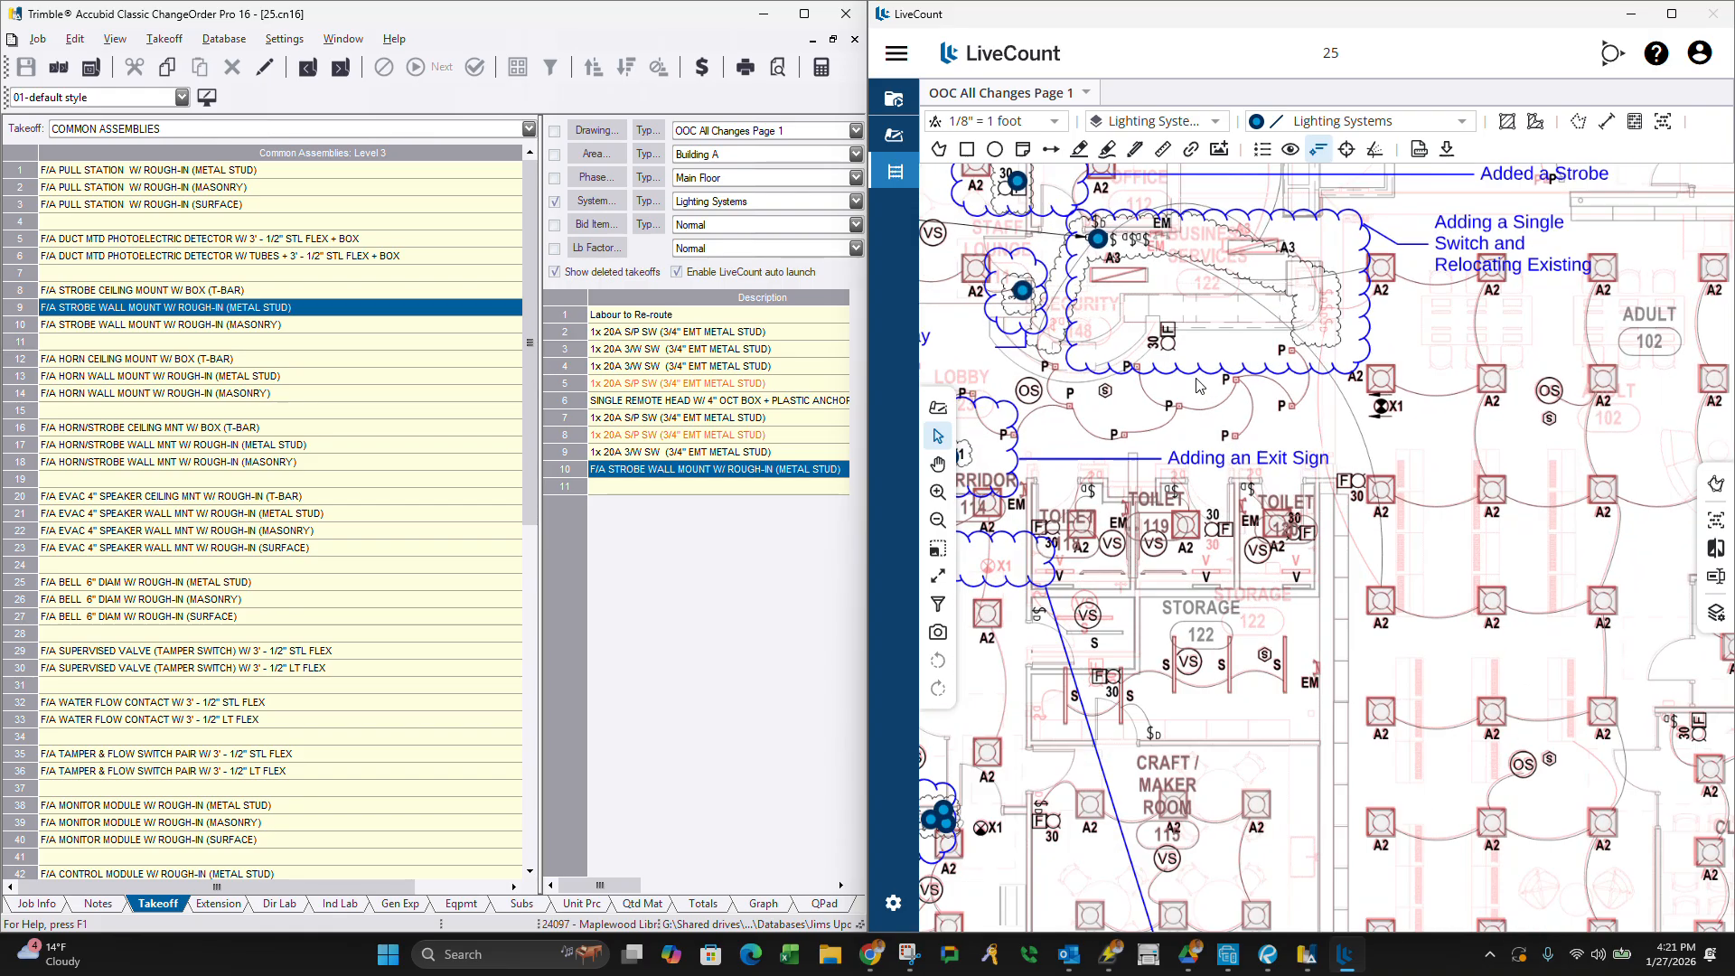
pyautogui.scroll(-2, 1046, 418)
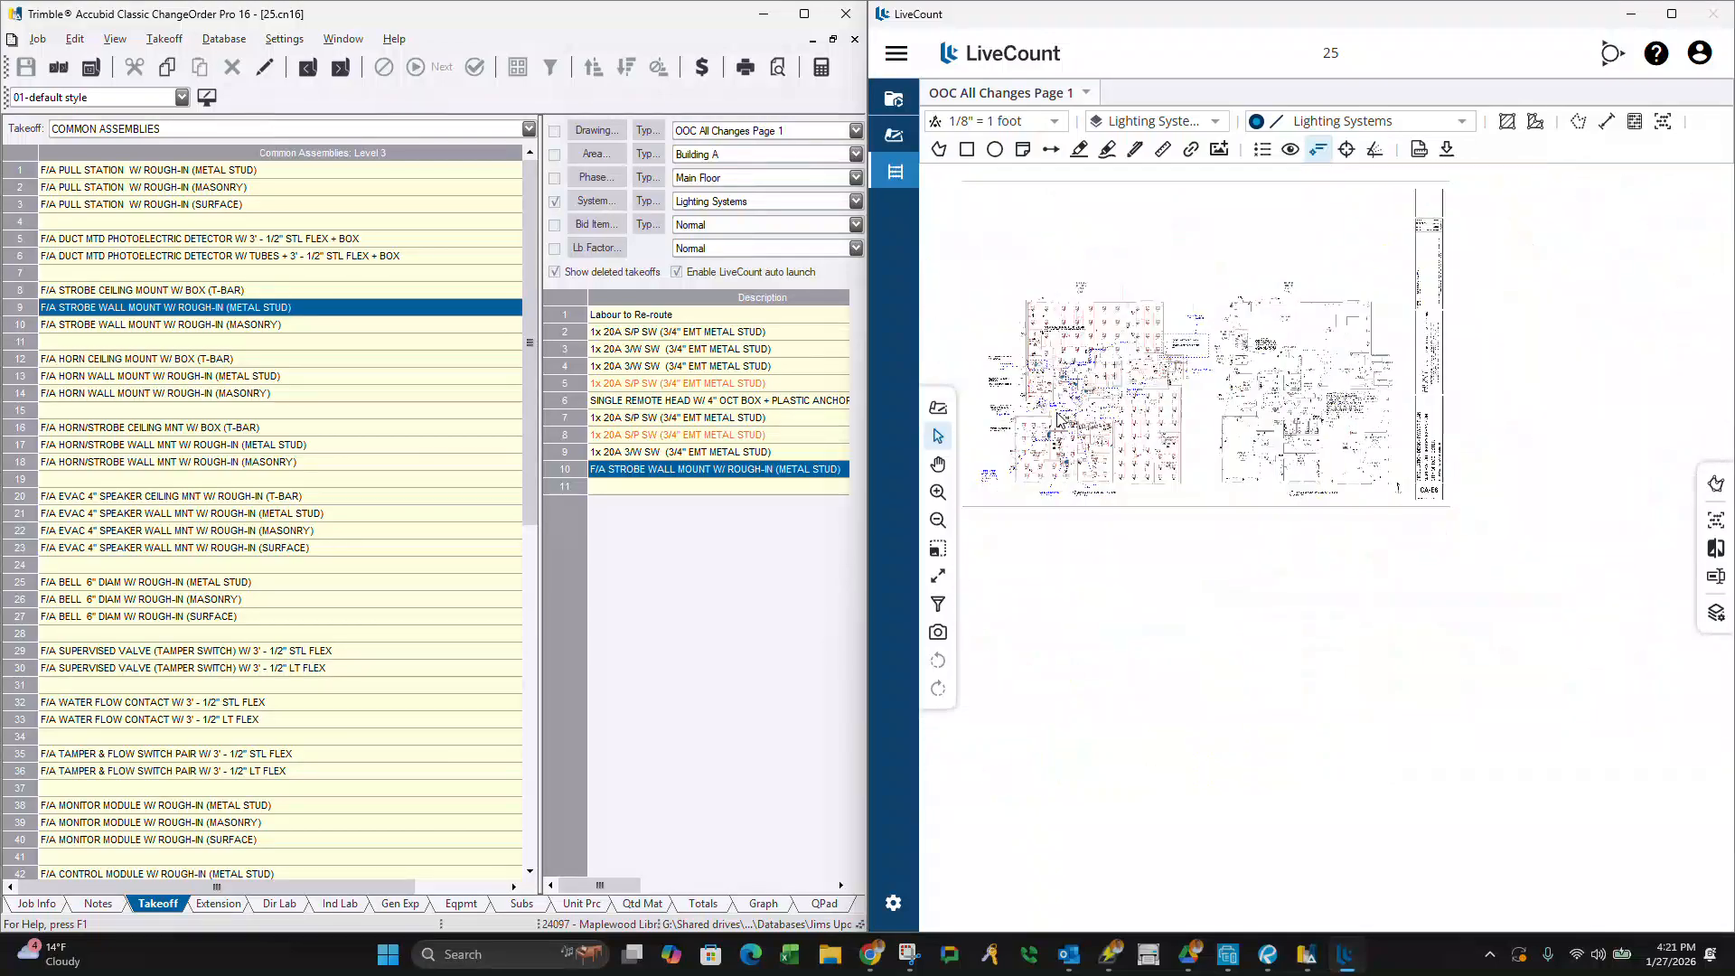
pyautogui.scroll(2, 1107, 497)
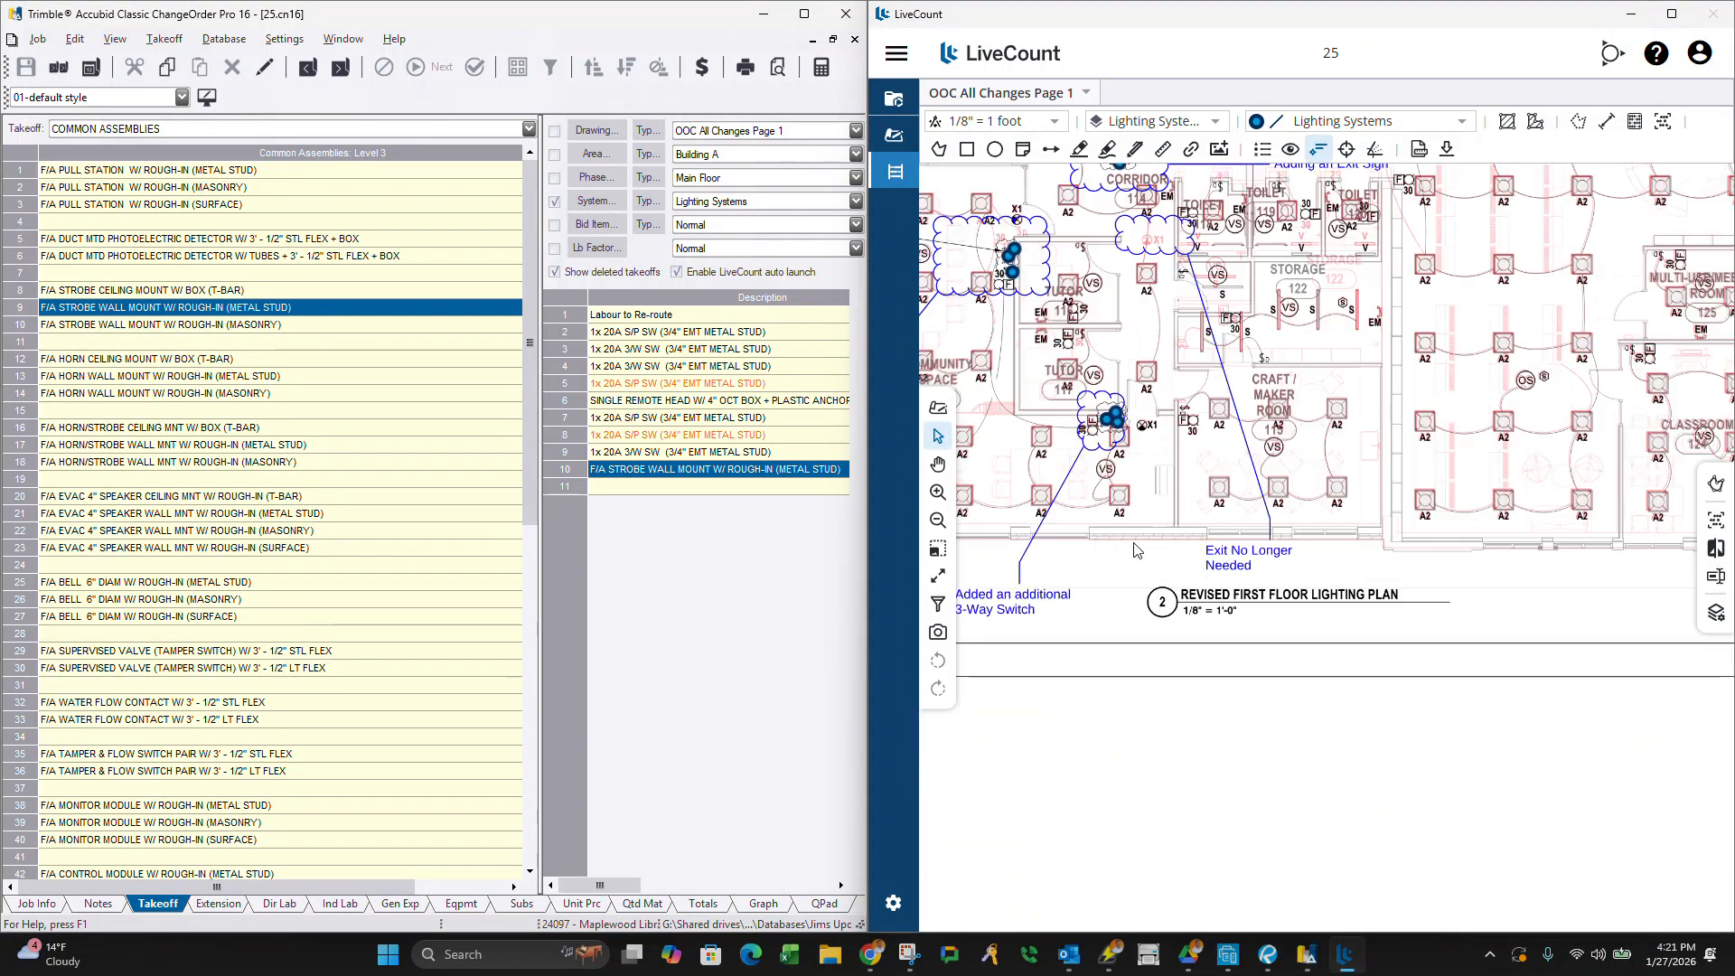
pyautogui.scroll(-5, 1095, 424)
pyautogui.scroll(5, 1147, 298)
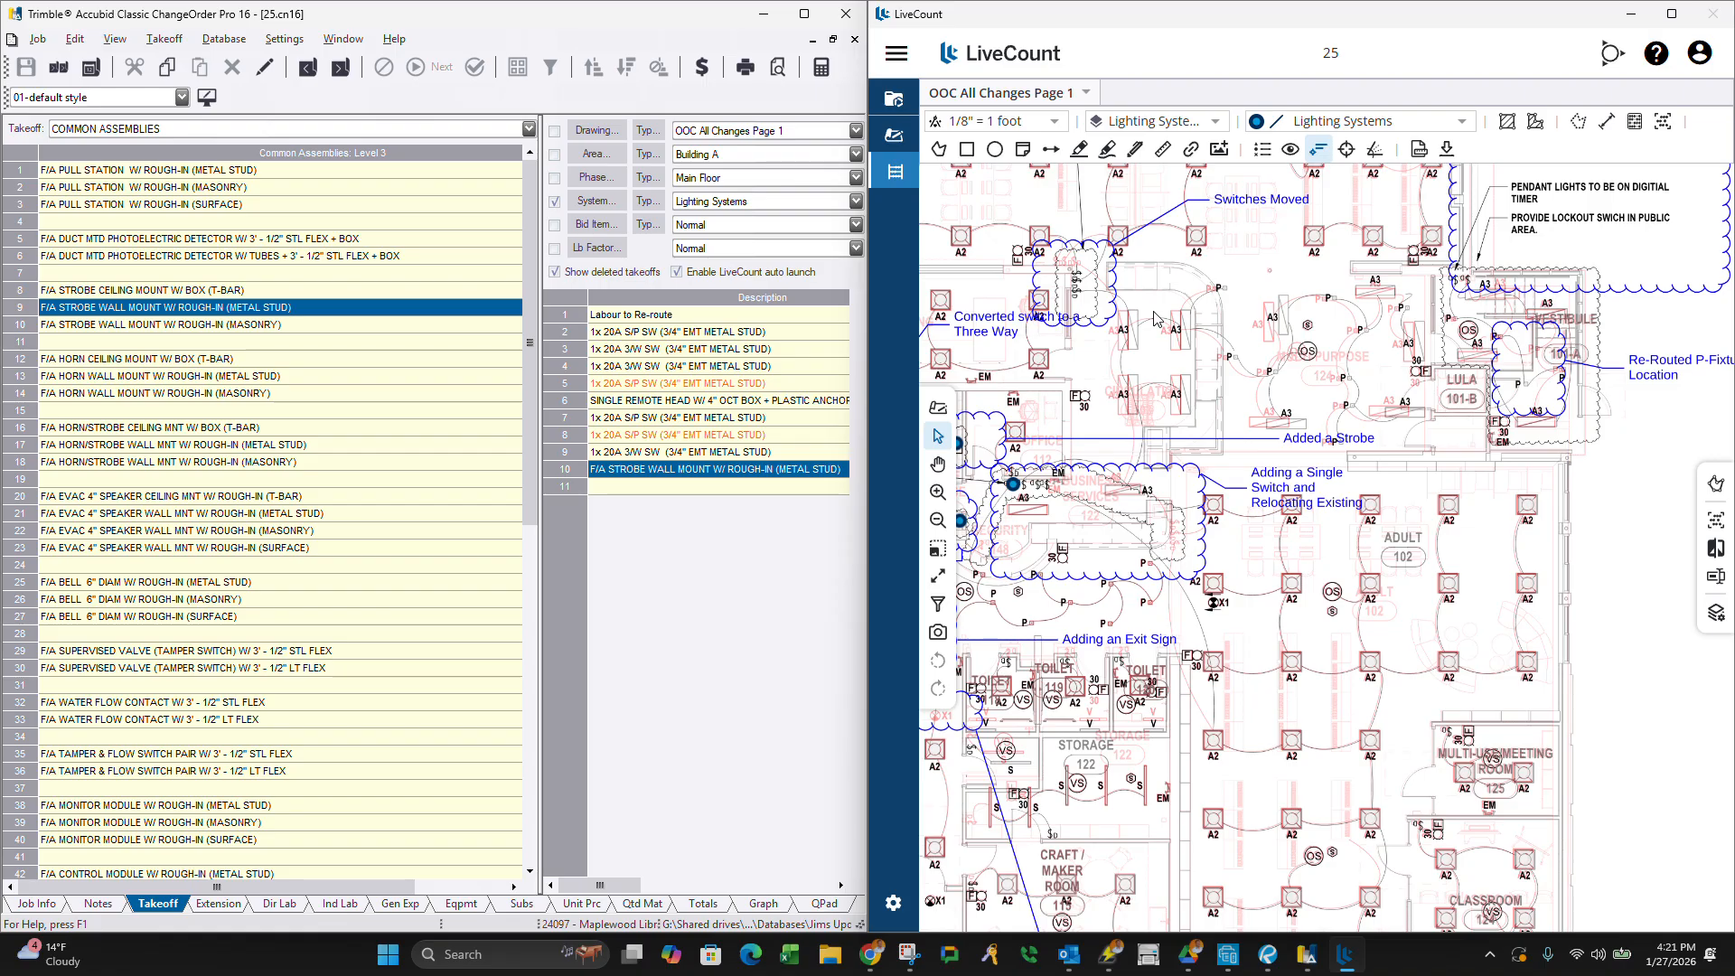
pyautogui.scroll(-5, 1429, 391)
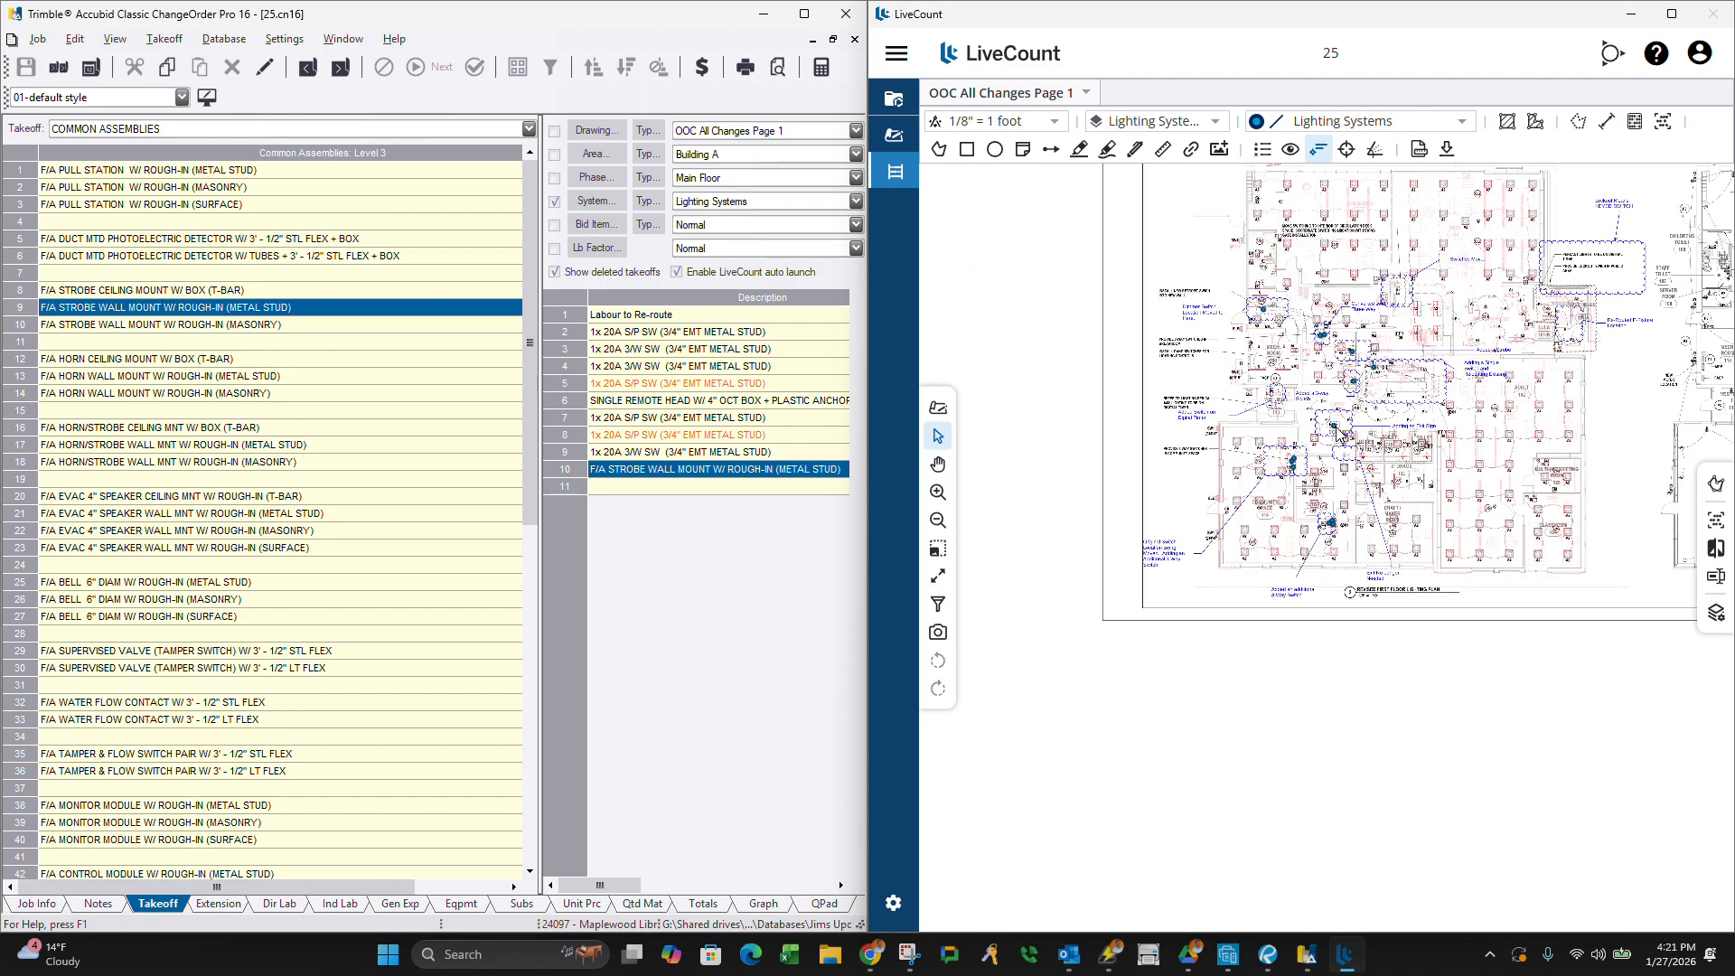
# Start a takeoff of 3/4" EMT ON CONC 3 #12 from the EMT (Branch) group's EMT STL SS ON CONCRETE - THHN assemblies.
pyautogui.rightClick(376, 226)
pyautogui.rightClick(342, 311)
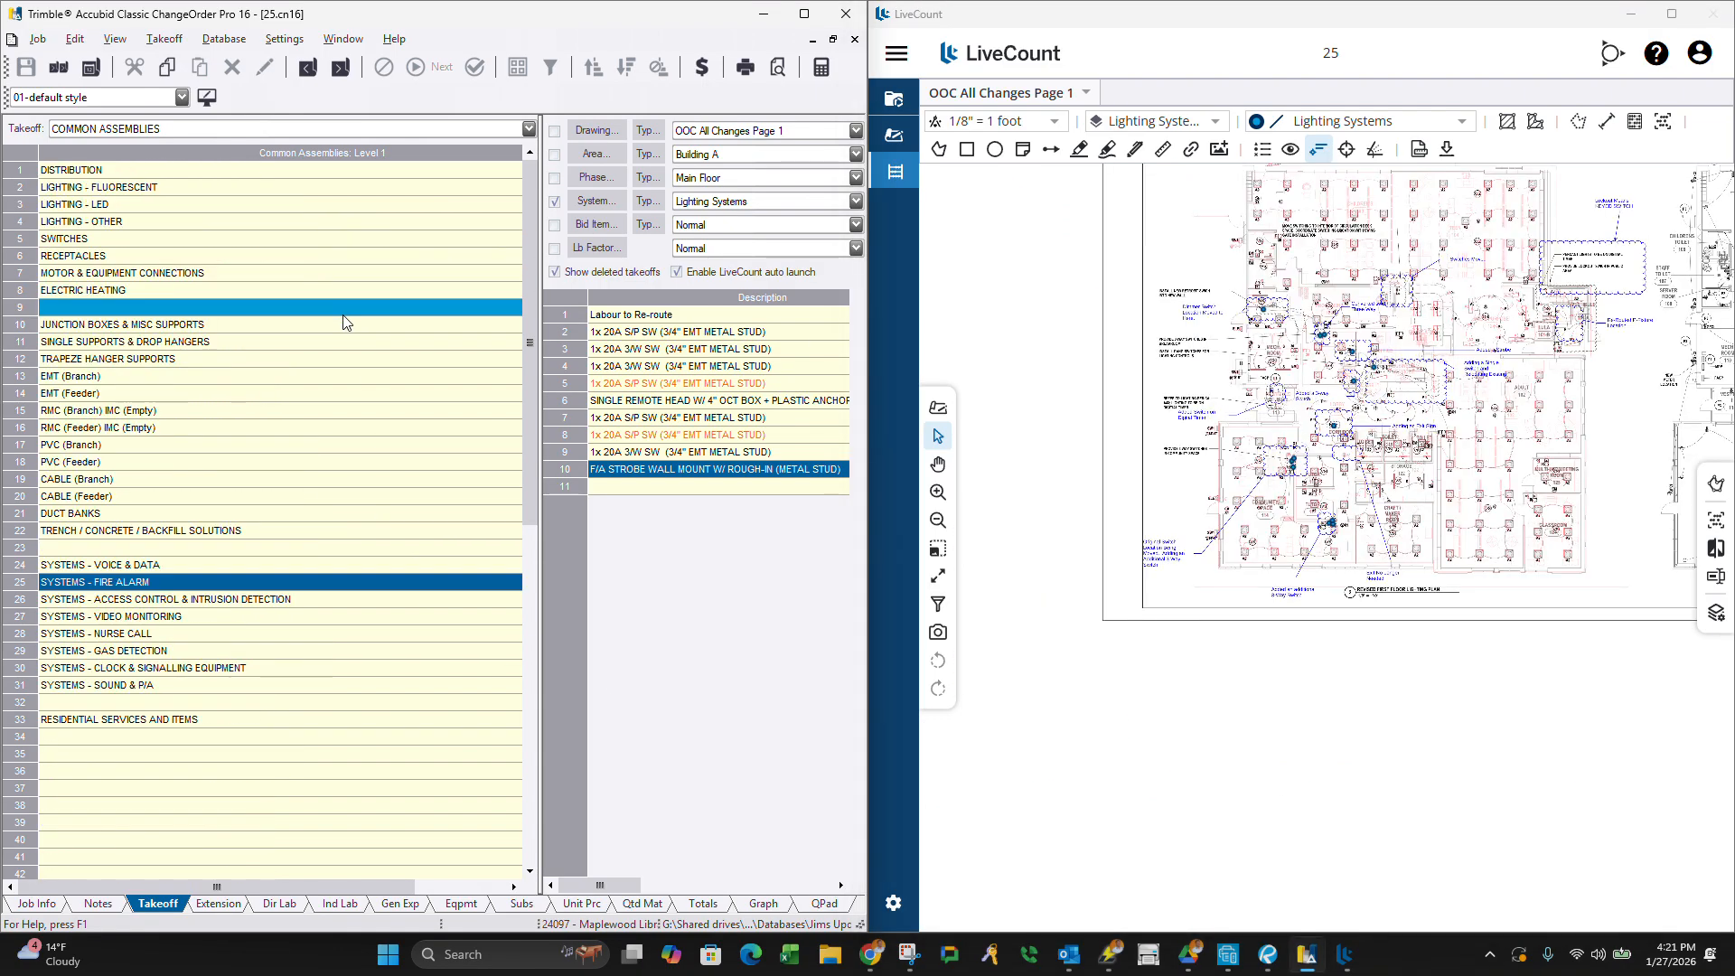
pyautogui.click(166, 378)
pyautogui.doubleClick(166, 377)
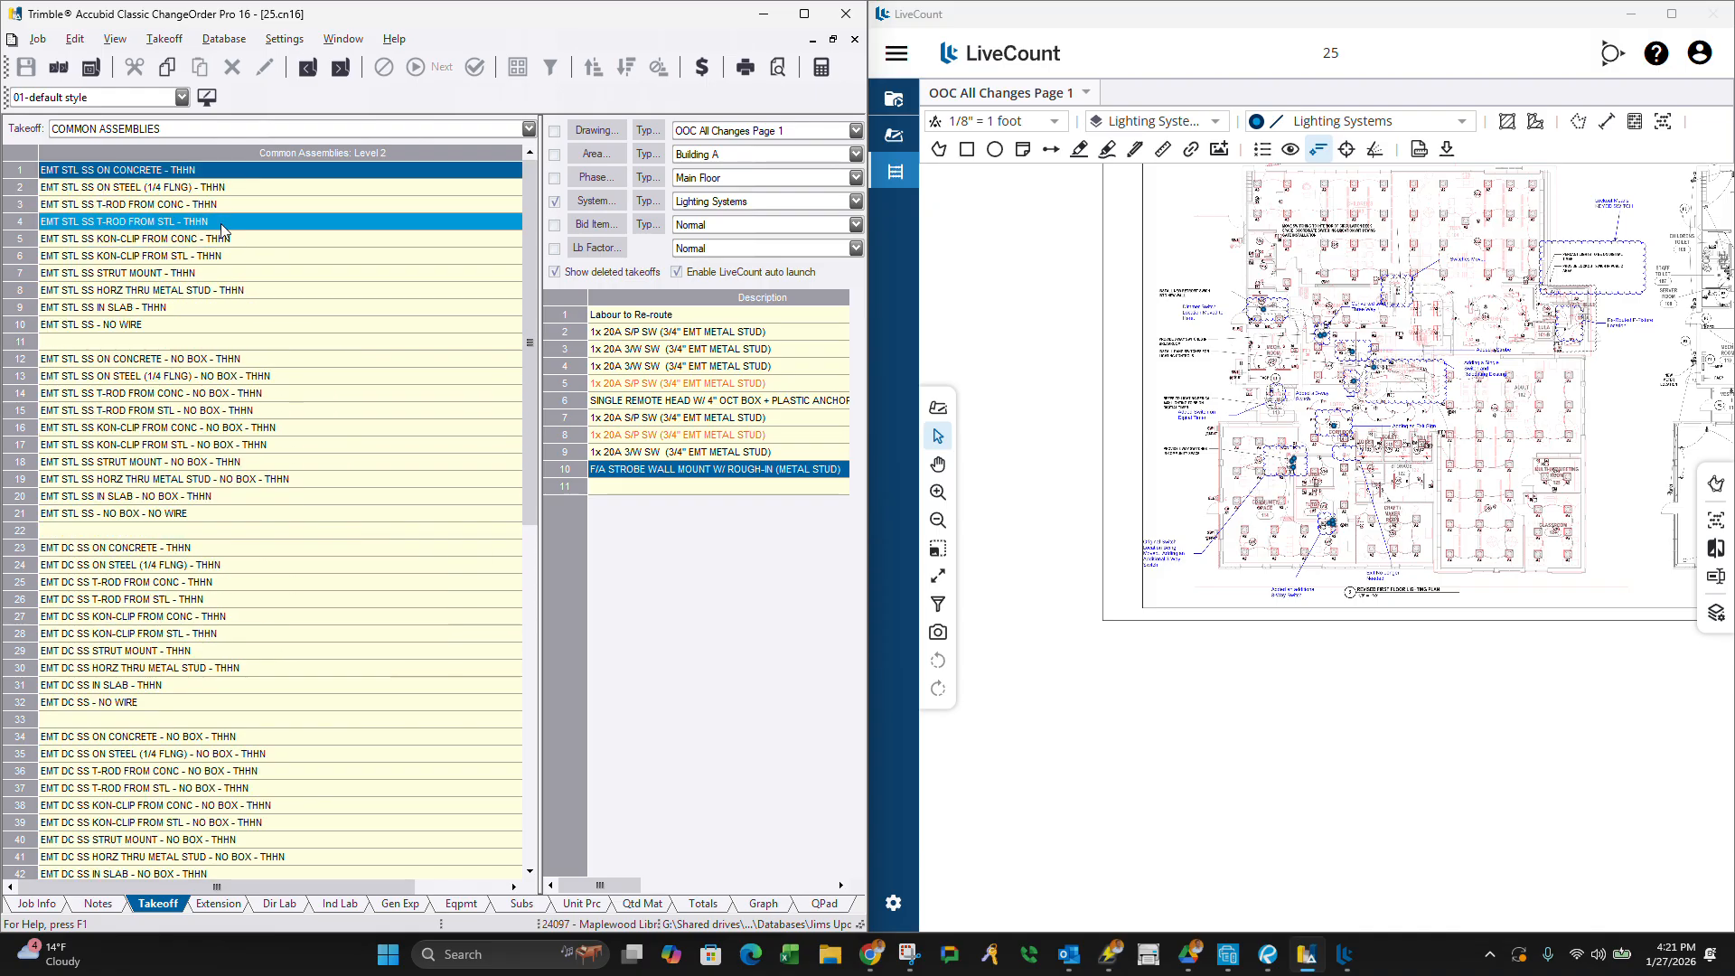
pyautogui.doubleClick(126, 171)
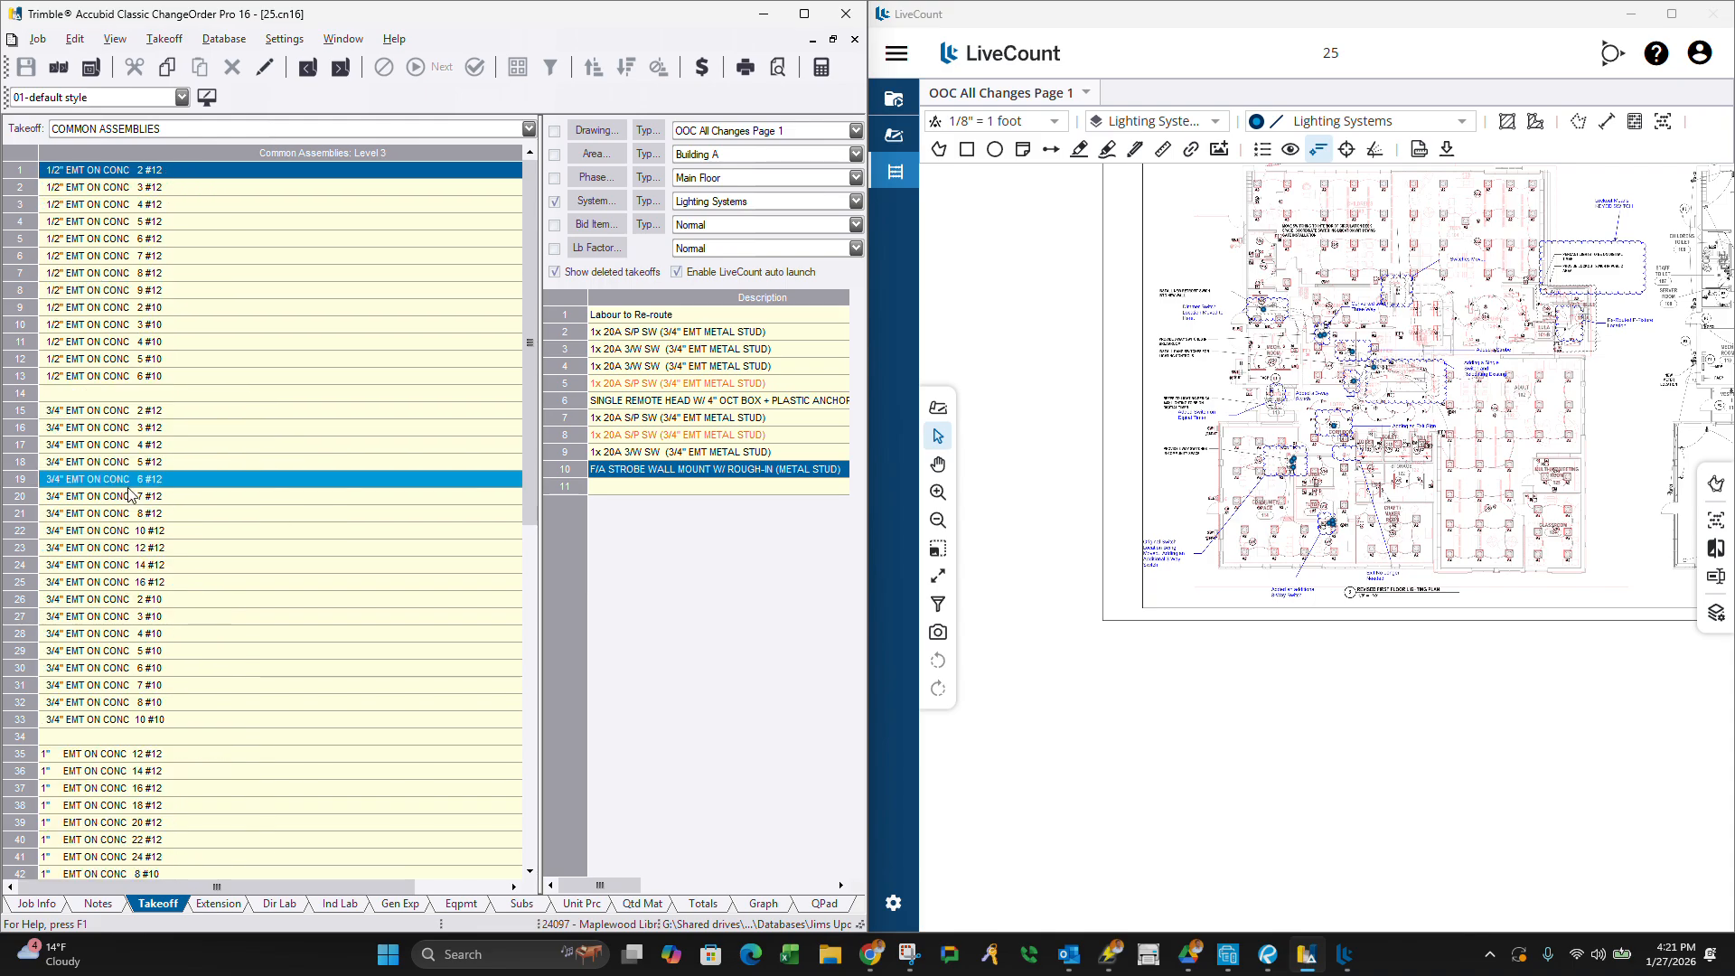
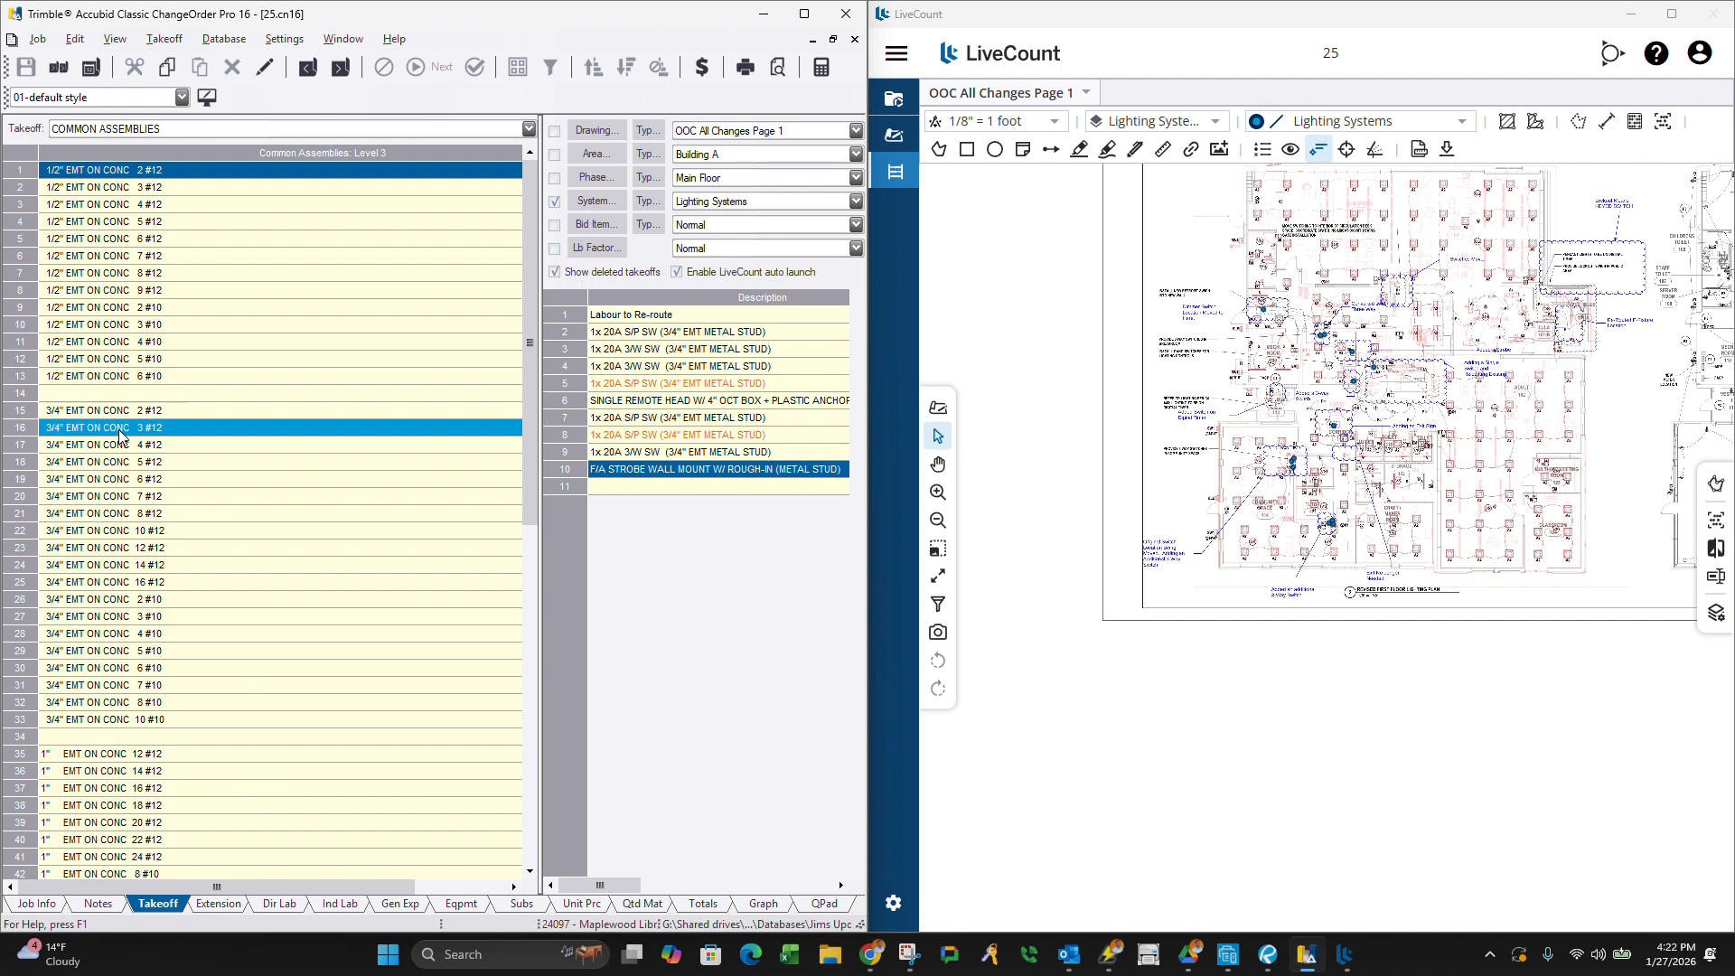
pyautogui.doubleClick(122, 427)
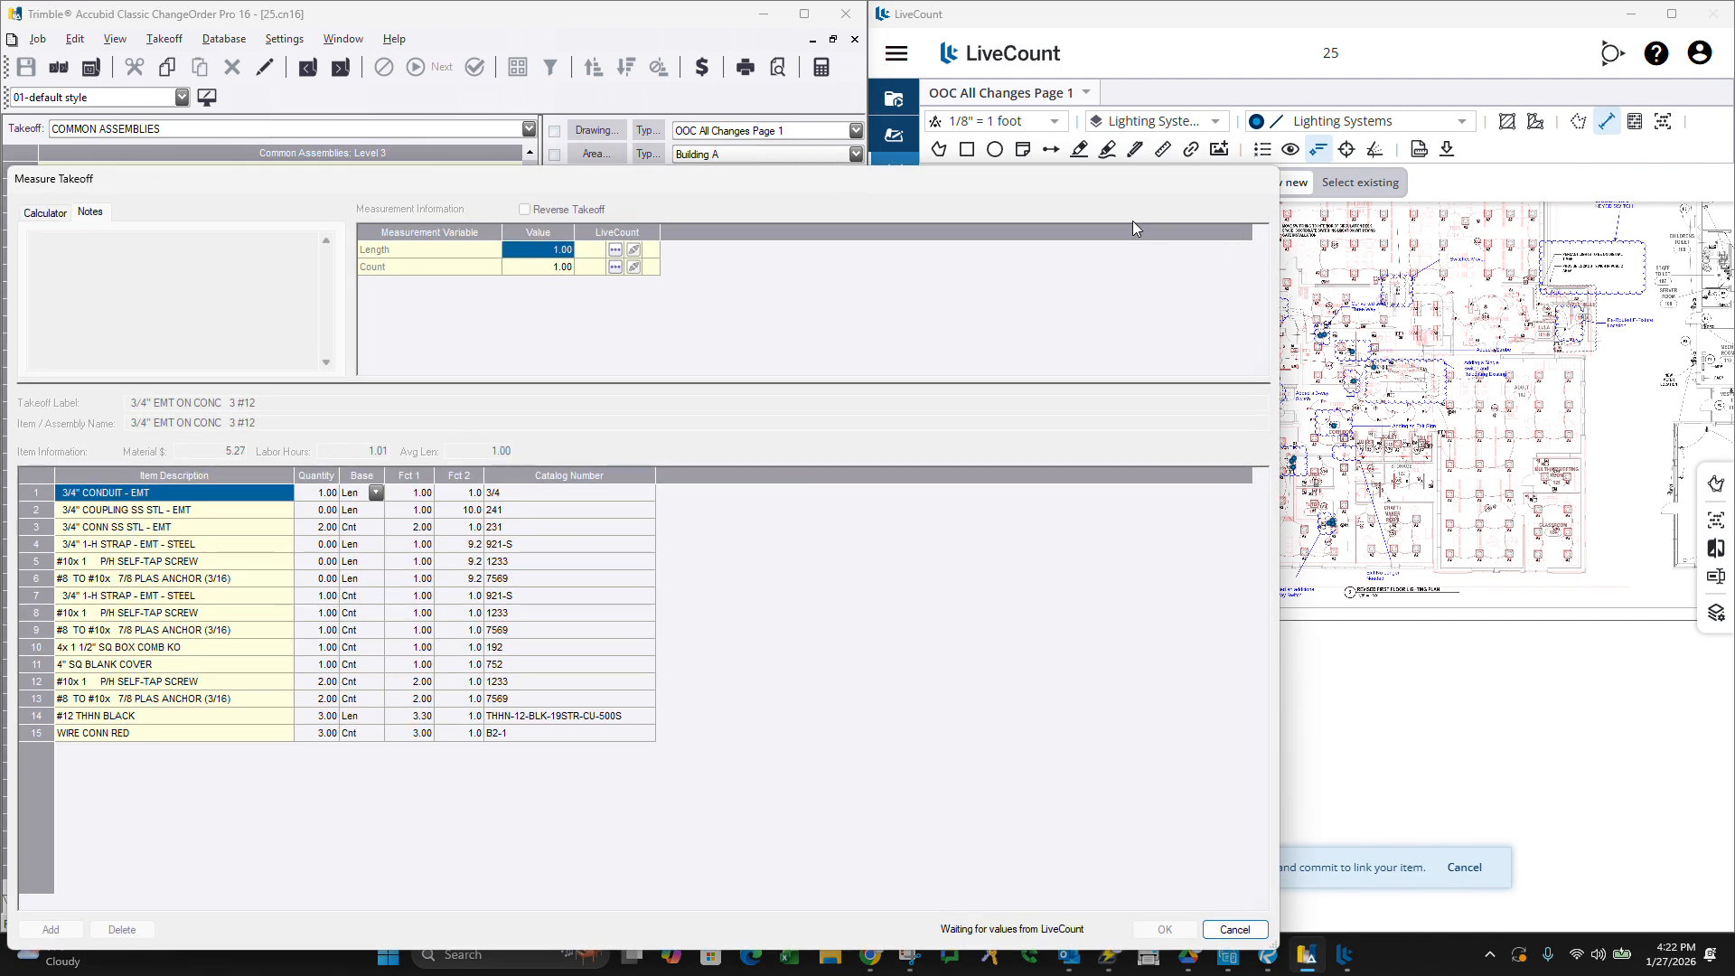
# Trace a conduit run of about 45 ft from the Community Space switch cloud to the additional 3-way switch cloud and the light fixture below it.
pyautogui.moveTo(1104, 184); pyautogui.dragTo(884, 158)
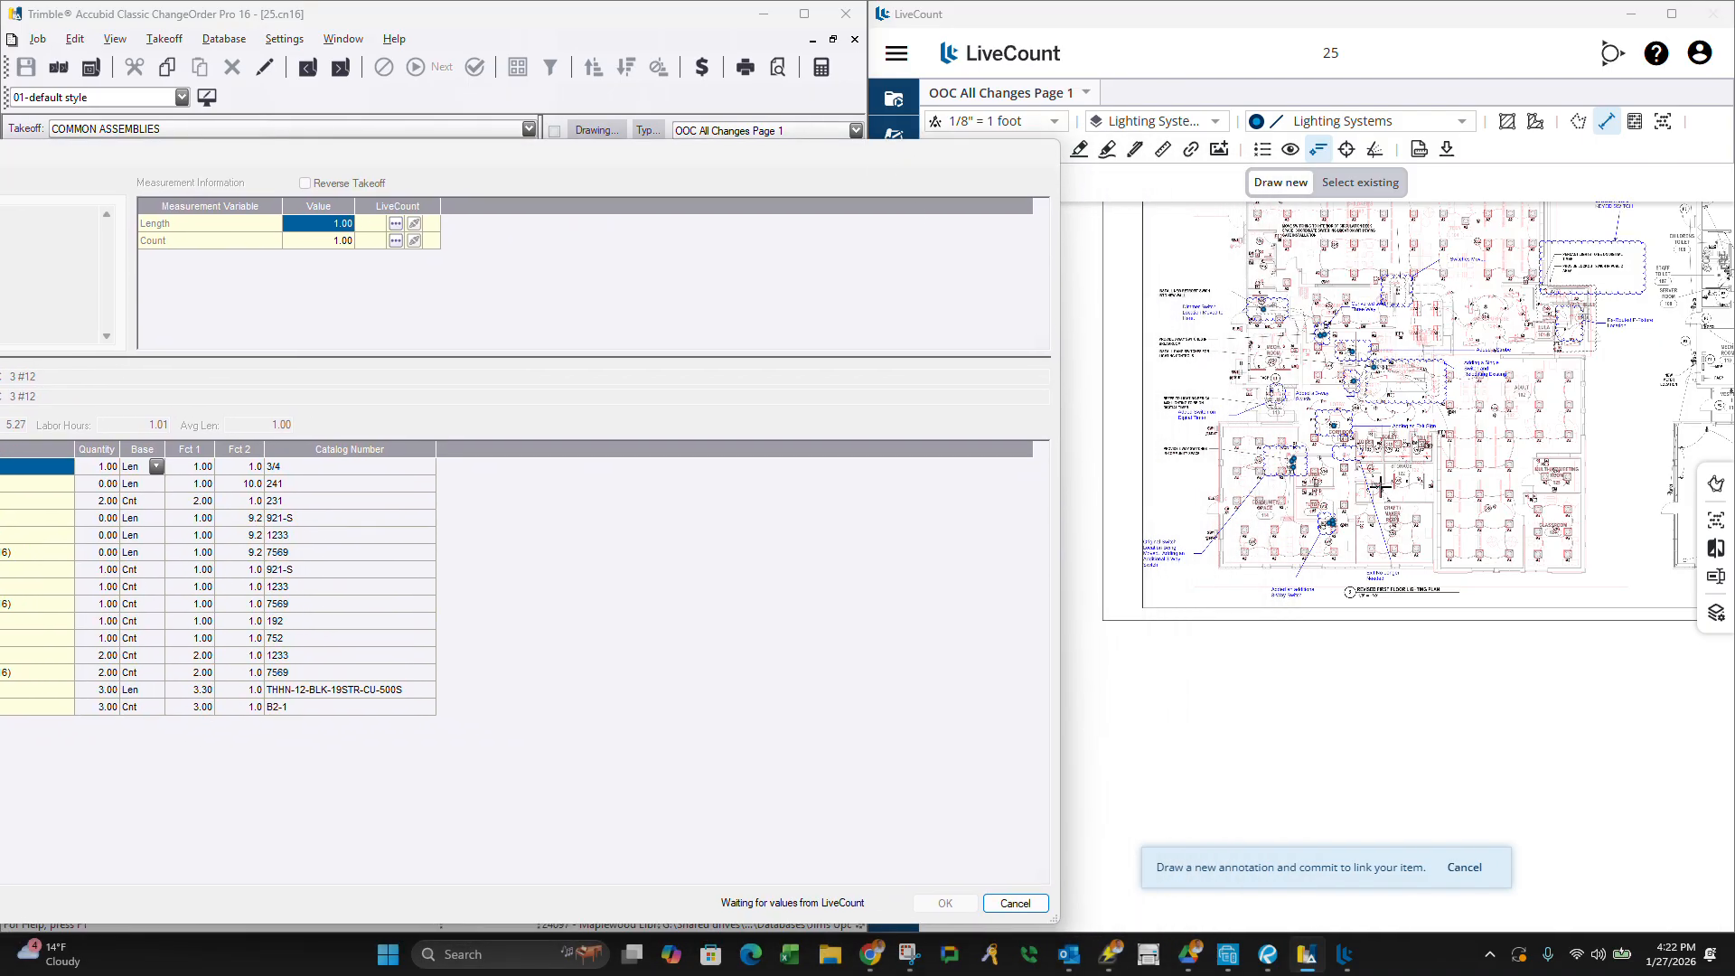
pyautogui.scroll(3, 1284, 462)
pyautogui.click(1231, 450)
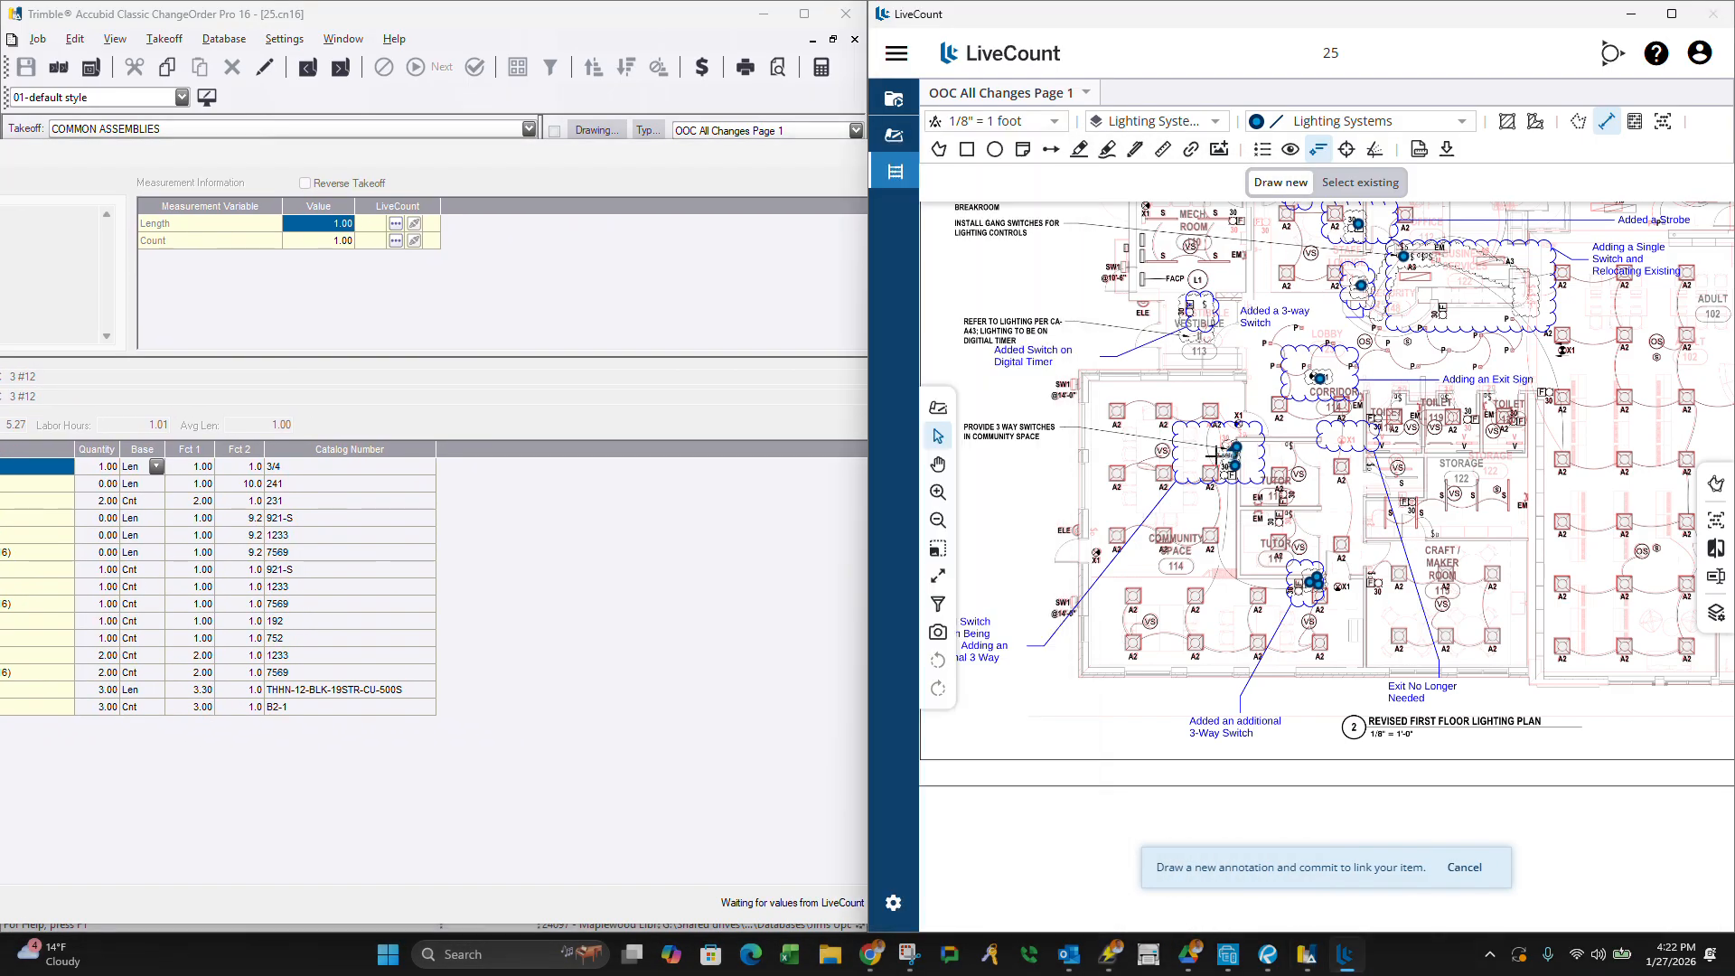
pyautogui.click(1190, 452)
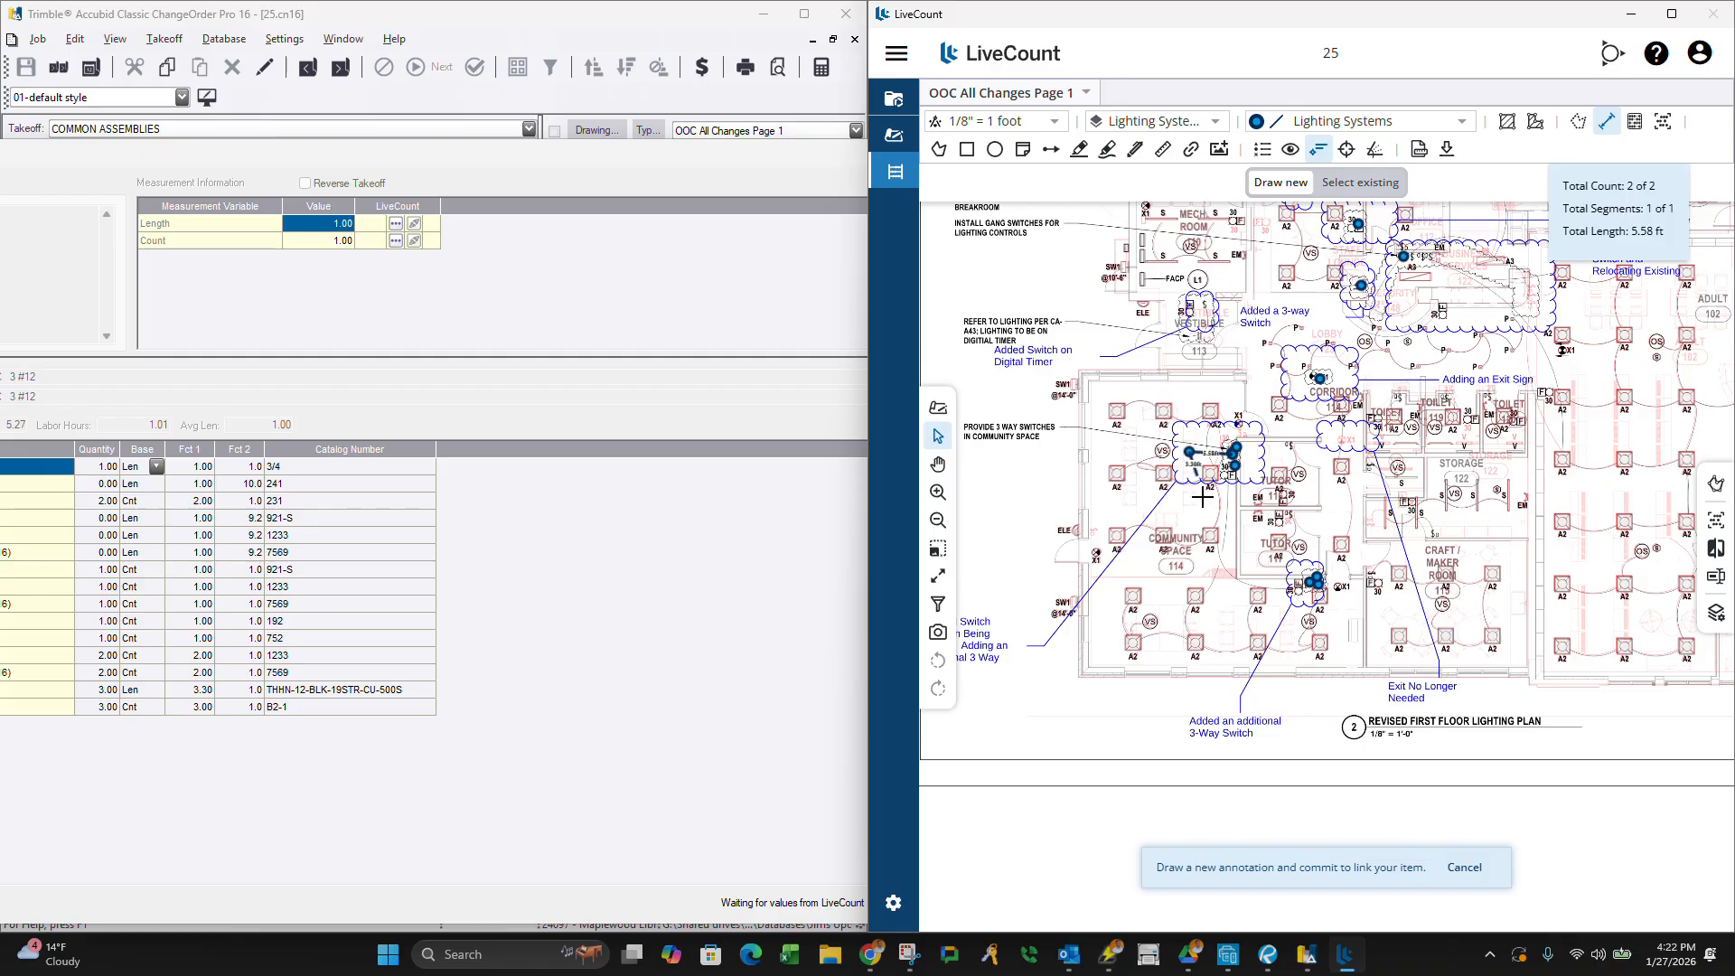
pyautogui.click(1193, 584)
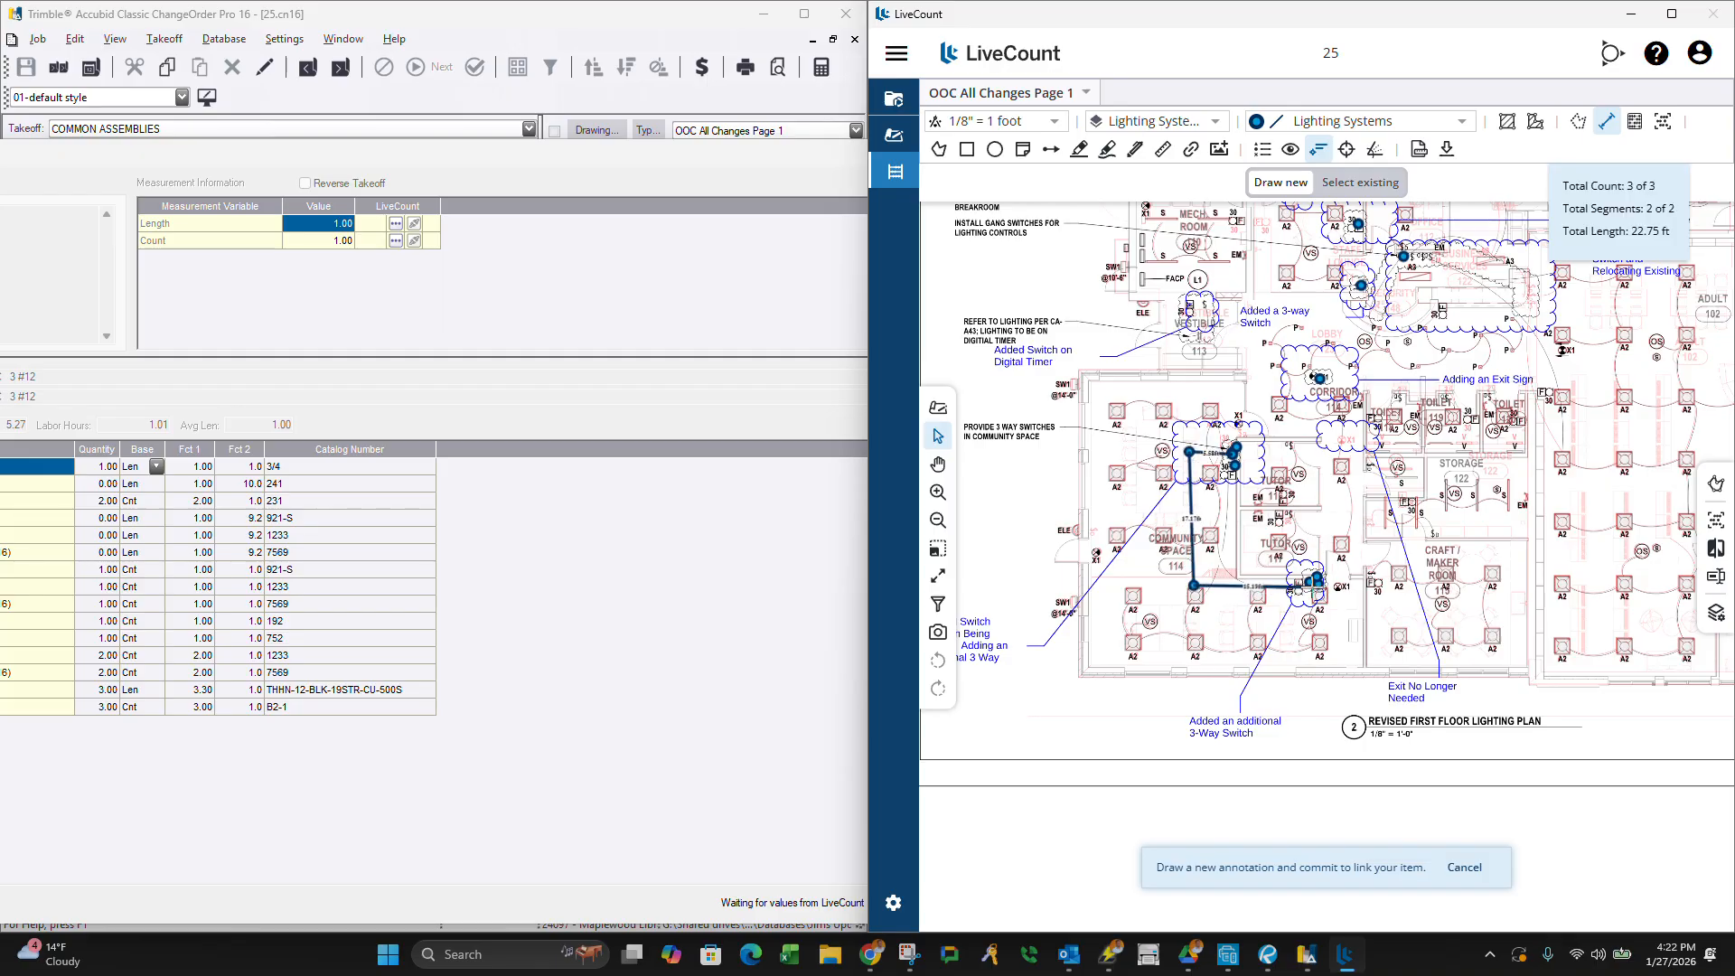
pyautogui.click(1314, 639)
pyautogui.rightClick(1314, 644)
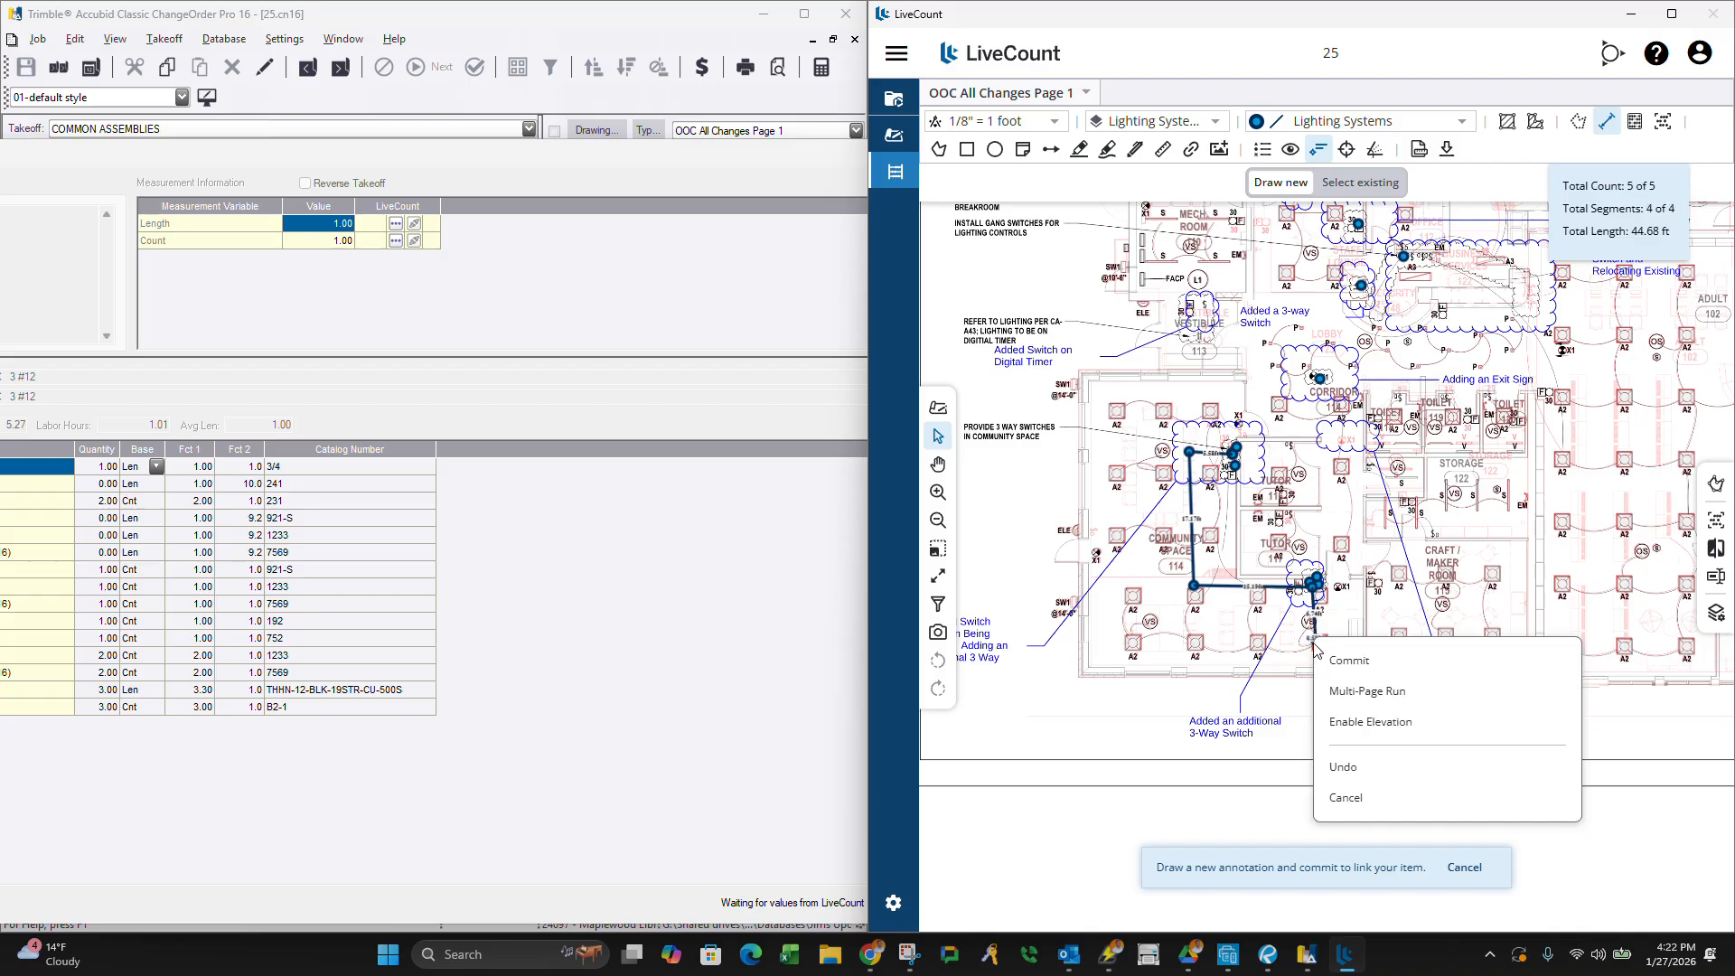
# Add a 20 ft elevation at the end of the Community Space conduit run and commit the measurement.
pyautogui.click(1346, 713)
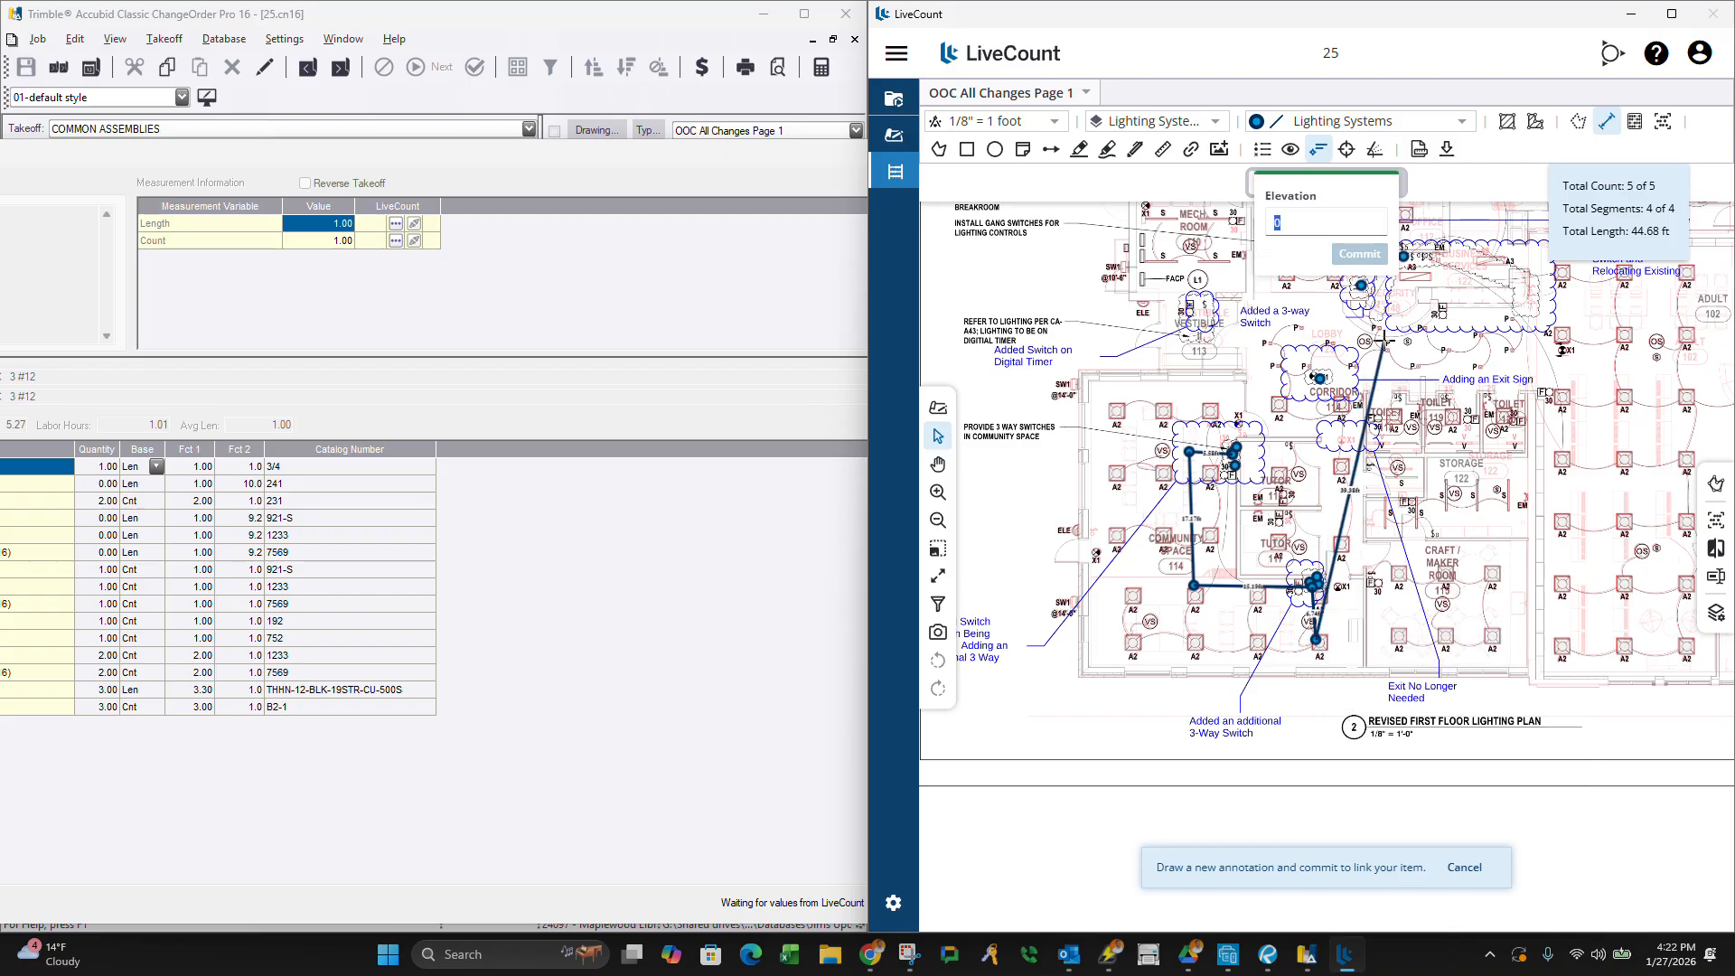
pyautogui.write('20')
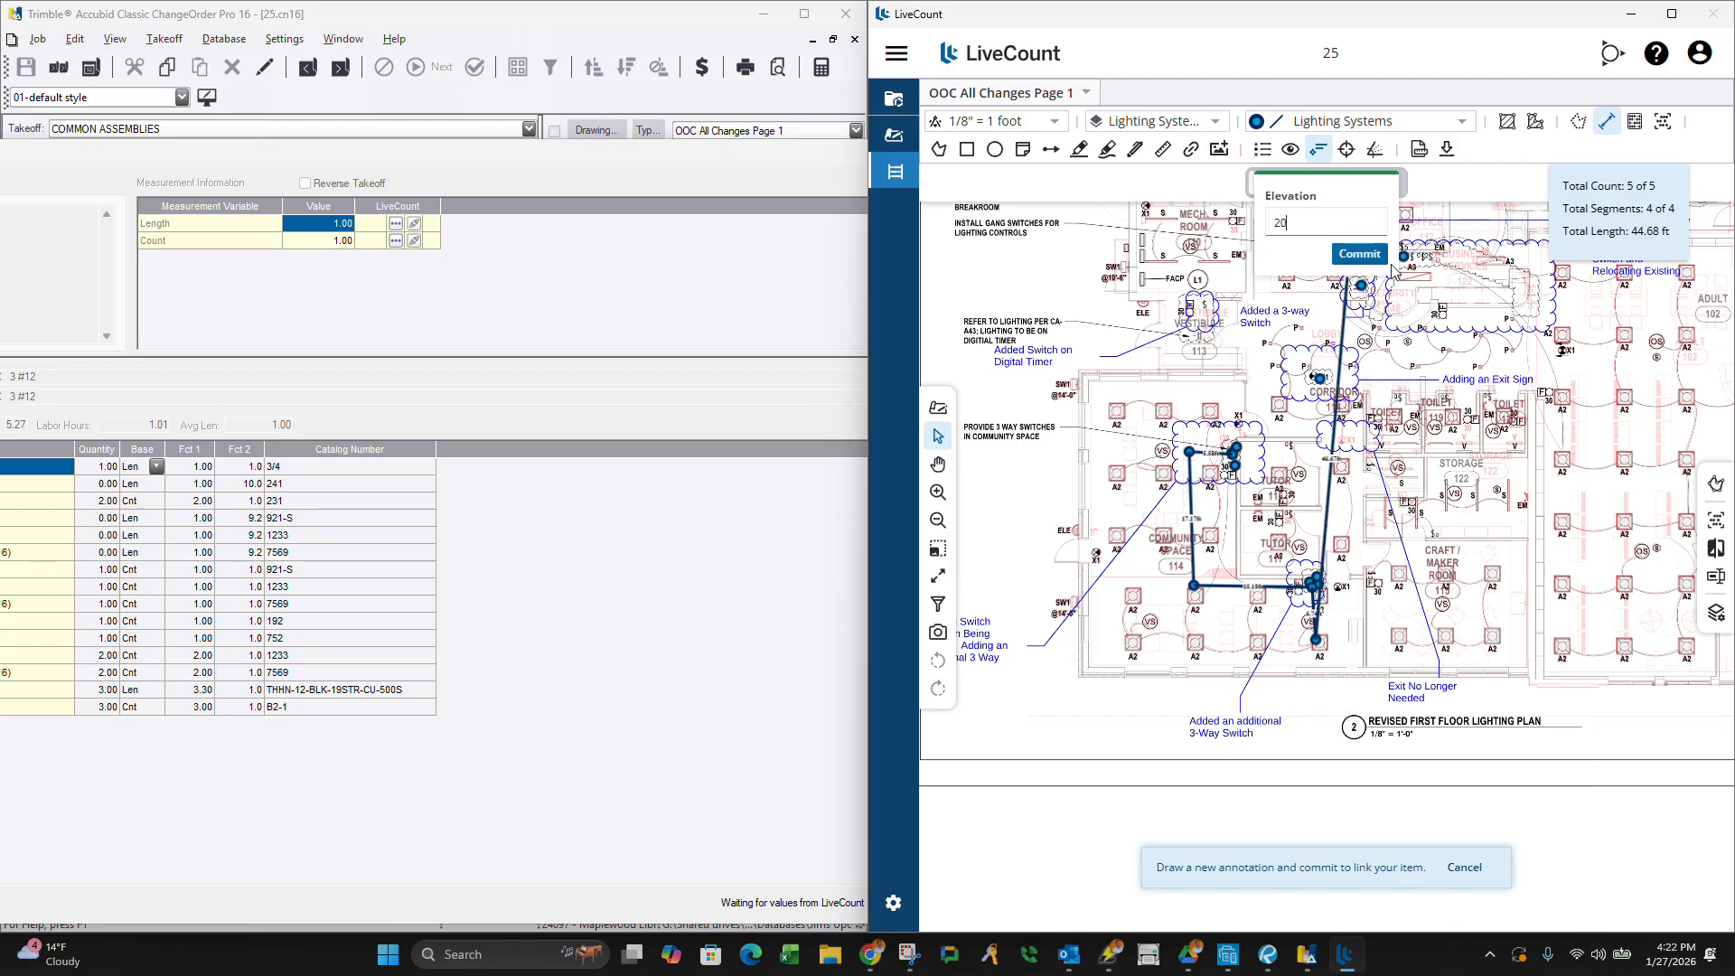
pyautogui.click(1359, 254)
pyautogui.rightClick(1324, 669)
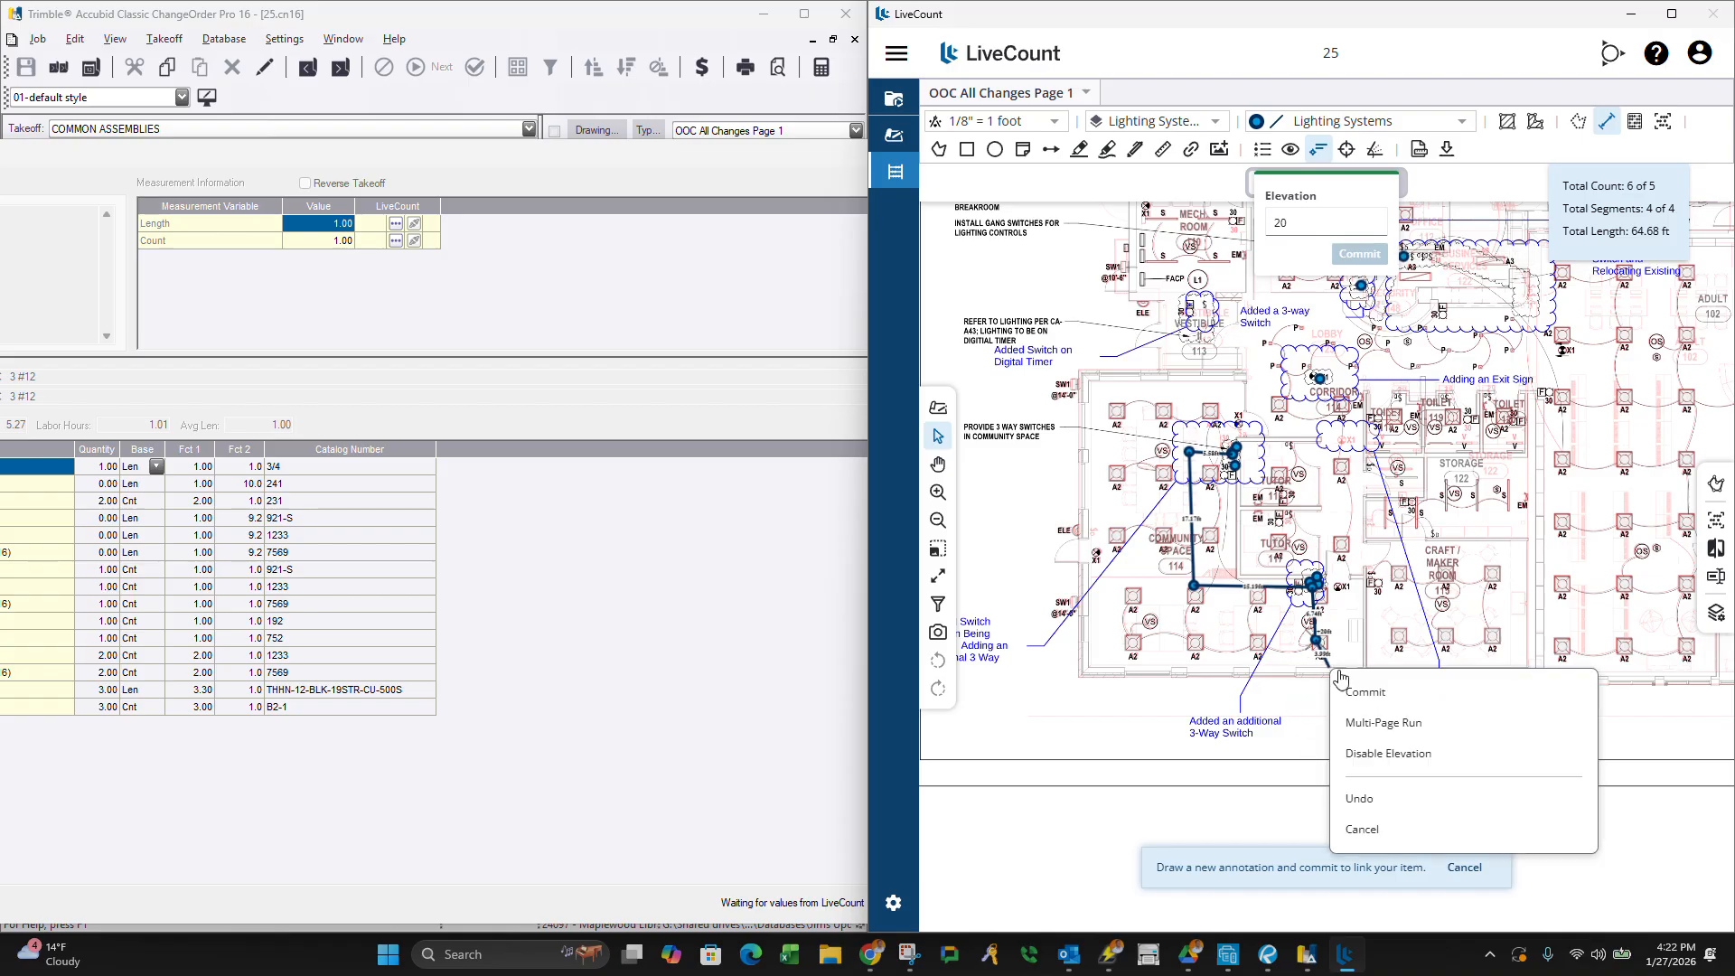
pyautogui.click(1346, 689)
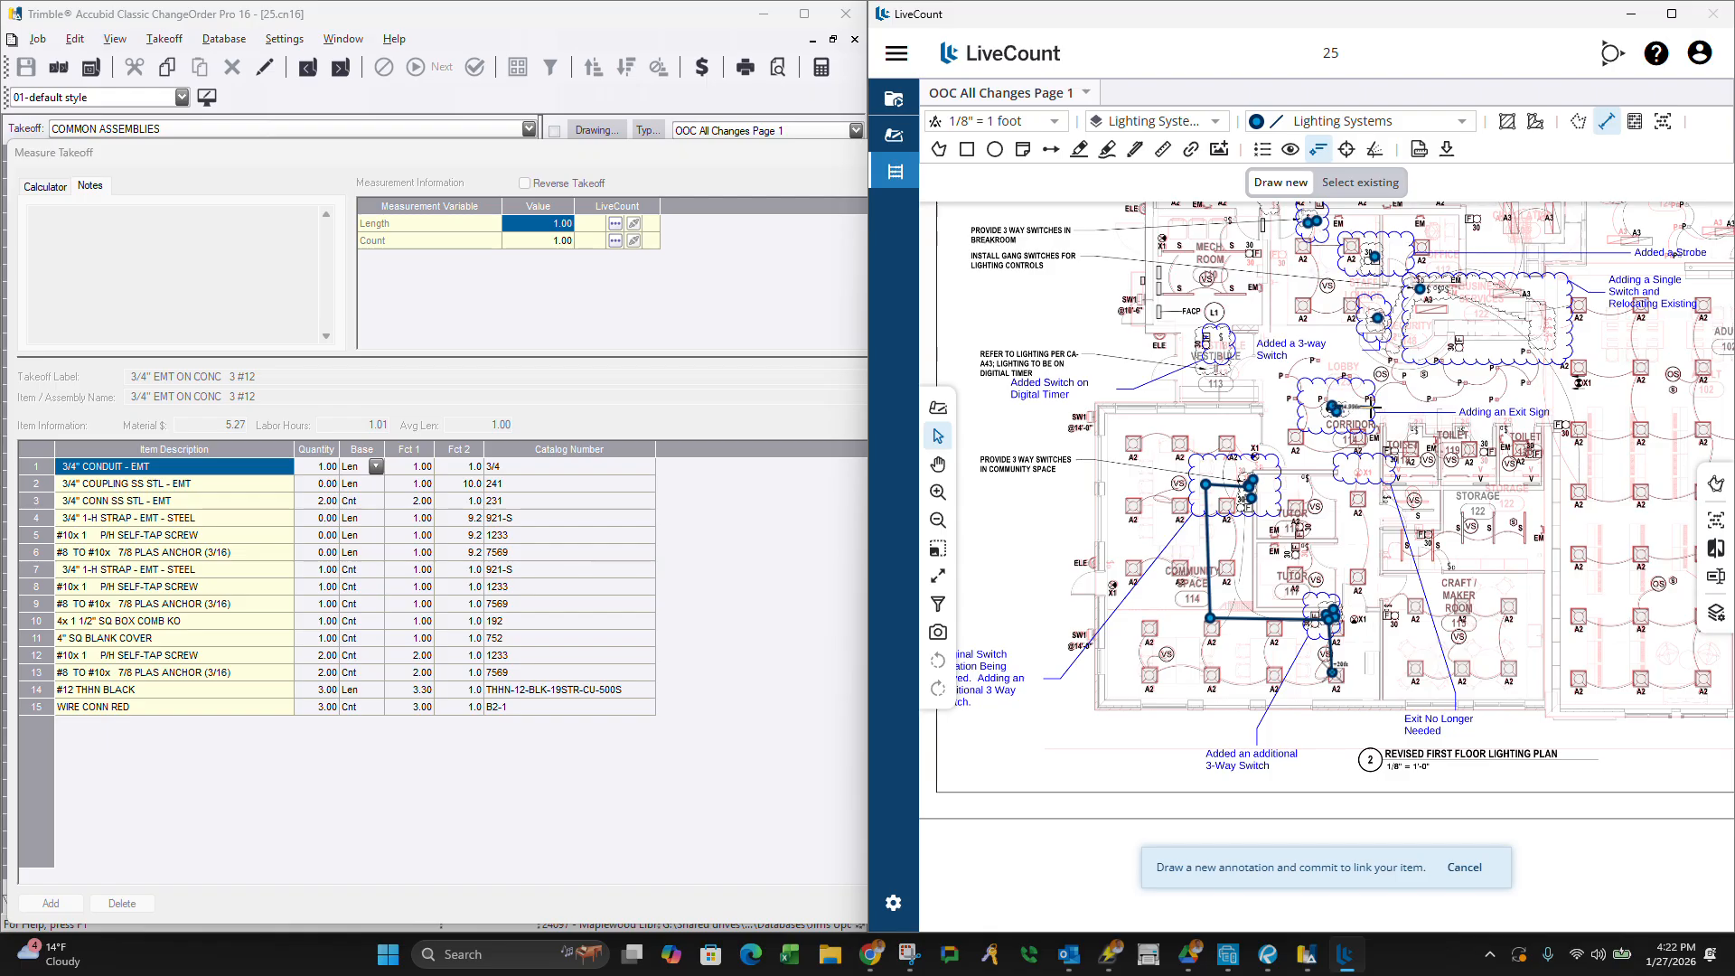
# Trace a conduit run from the added exit sign cloud in the corridor to the removed exit sign cloud and commit it.
pyautogui.click(1370, 408)
pyautogui.rightClick(1358, 473)
pyautogui.click(1391, 495)
# Measure another 3/4" EMT ON CONC 3 #12 run of about 22 ft between the added and converted 3-way switches, adding 15 ft elevation, and commit it.
pyautogui.click(118, 428)
pyautogui.click(1302, 318)
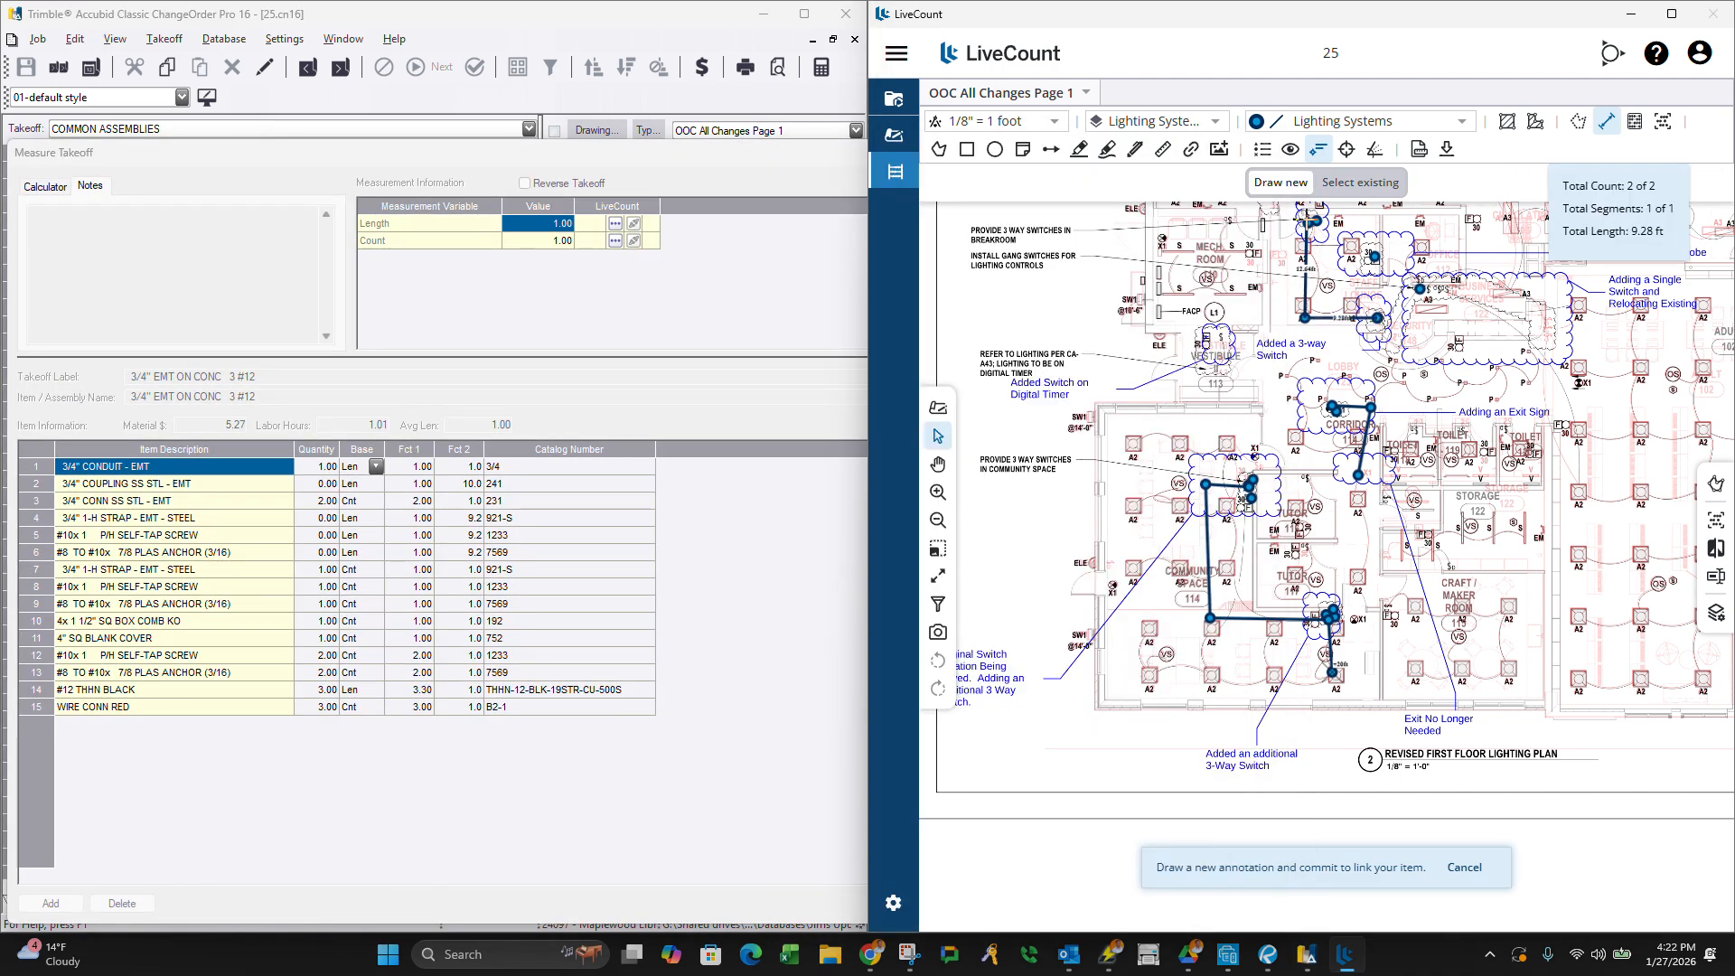
pyautogui.click(1299, 217)
pyautogui.rightClick(1298, 218)
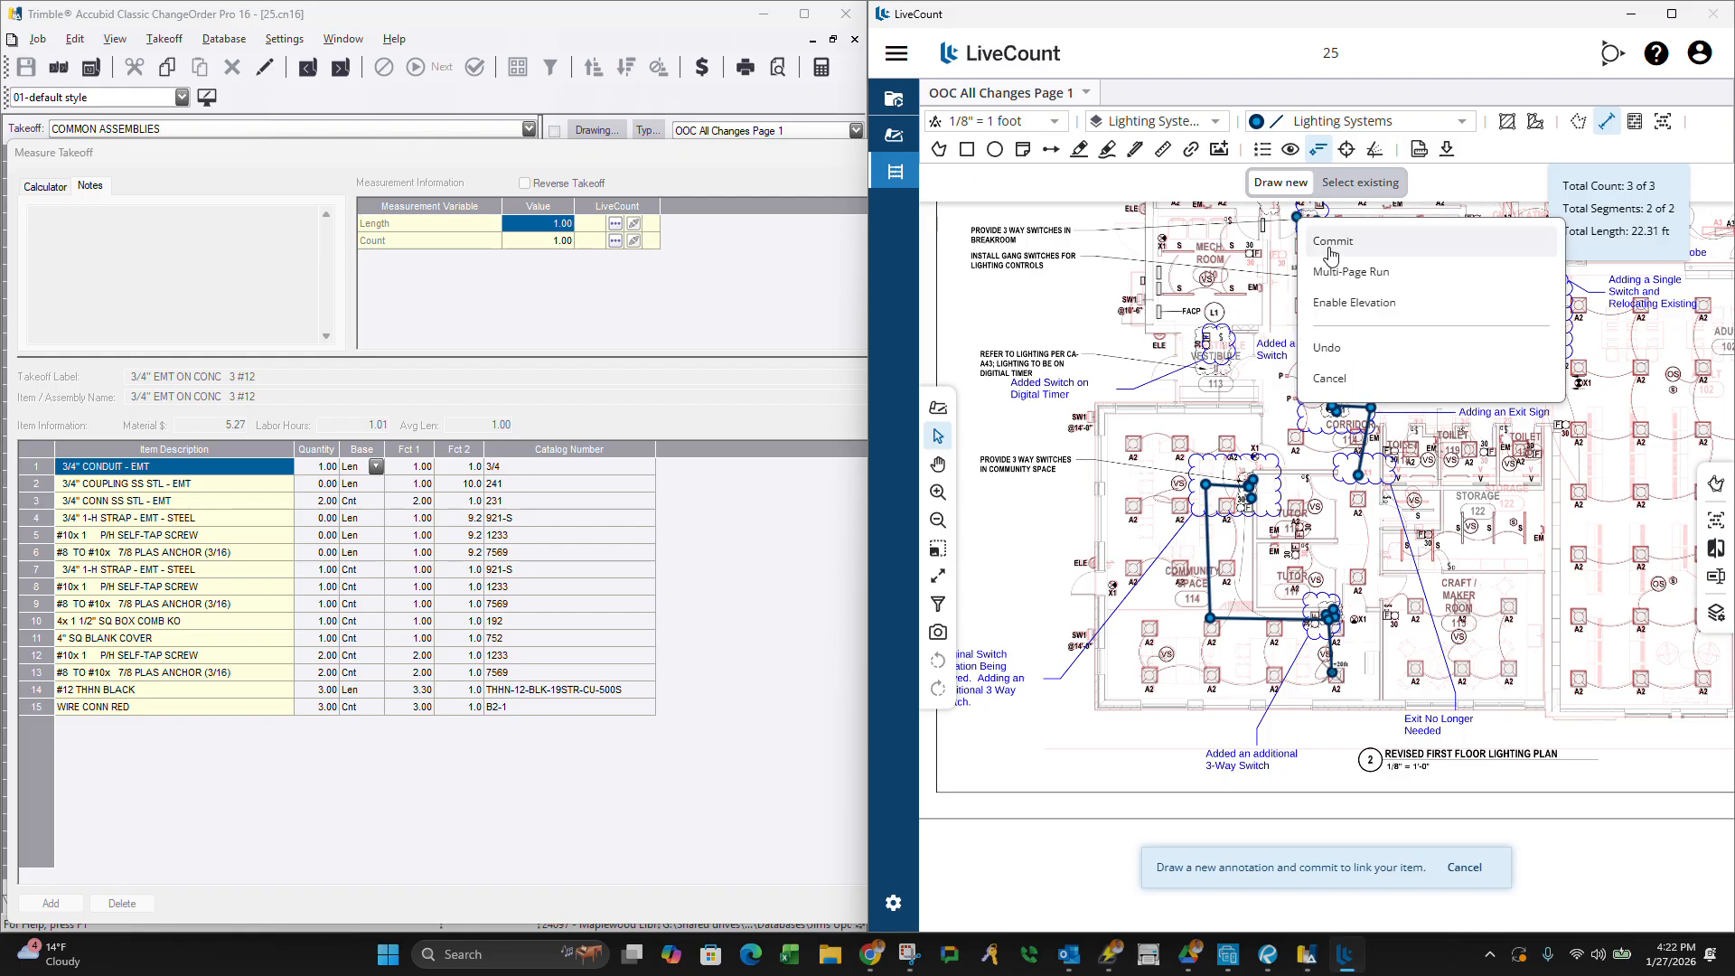
pyautogui.click(1335, 304)
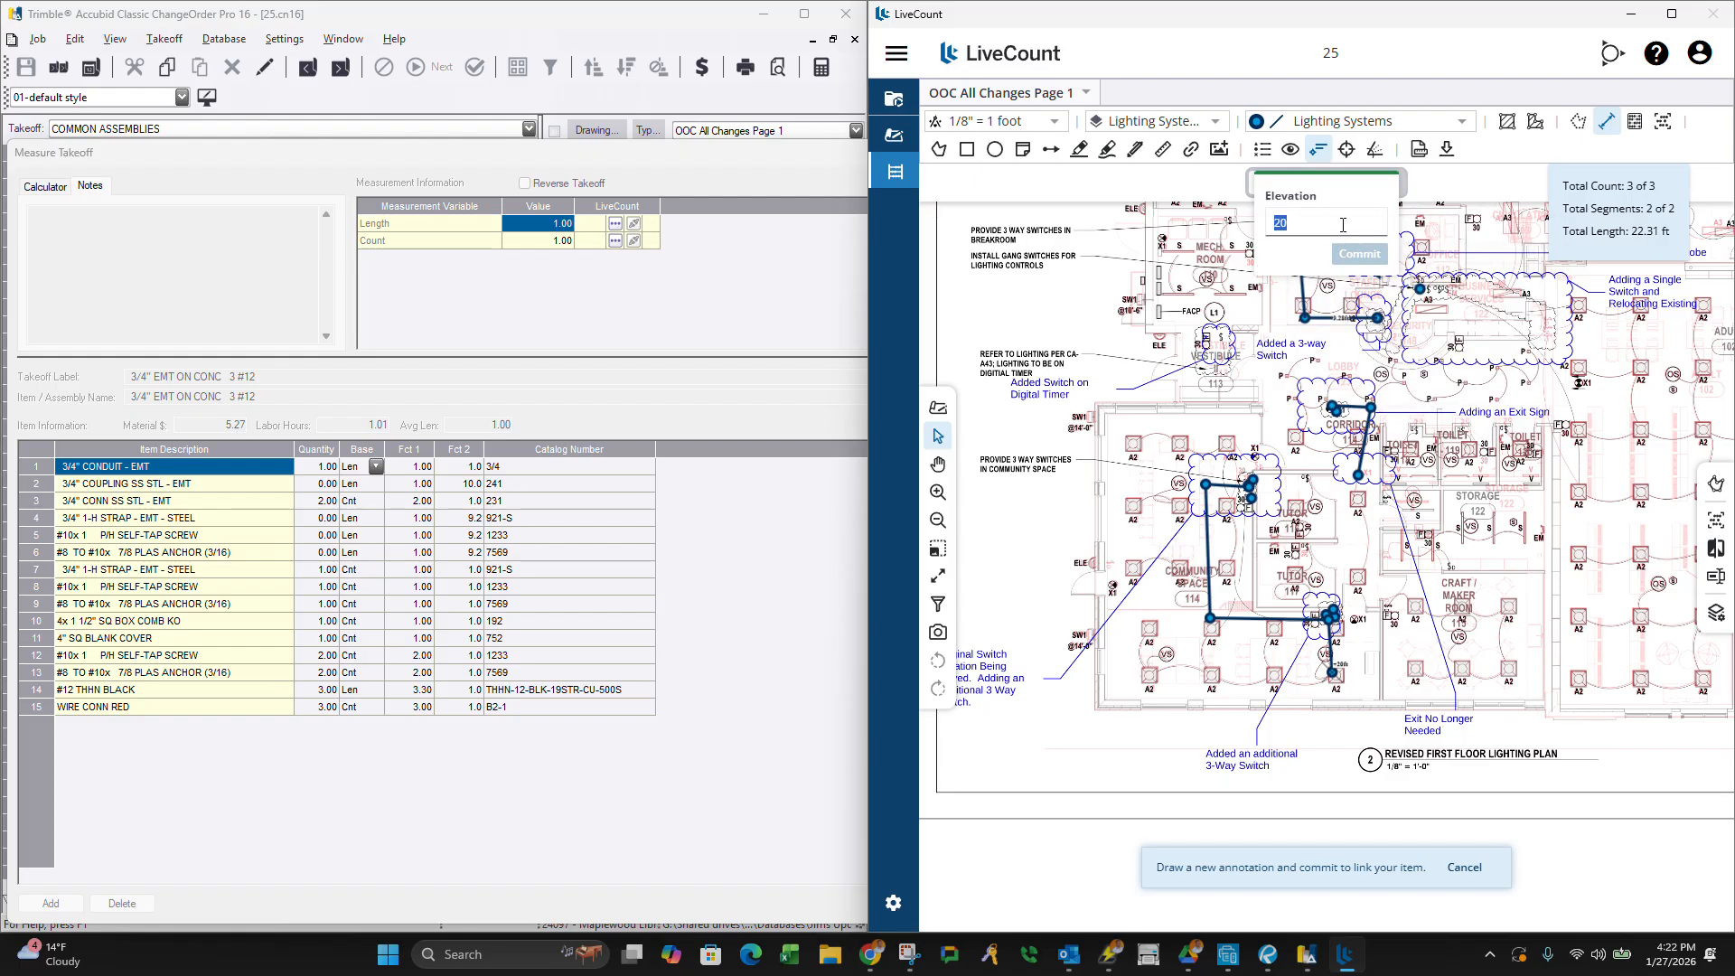
pyautogui.write('0')
pyautogui.click(1360, 254)
pyautogui.rightClick(1337, 319)
pyautogui.click(1372, 336)
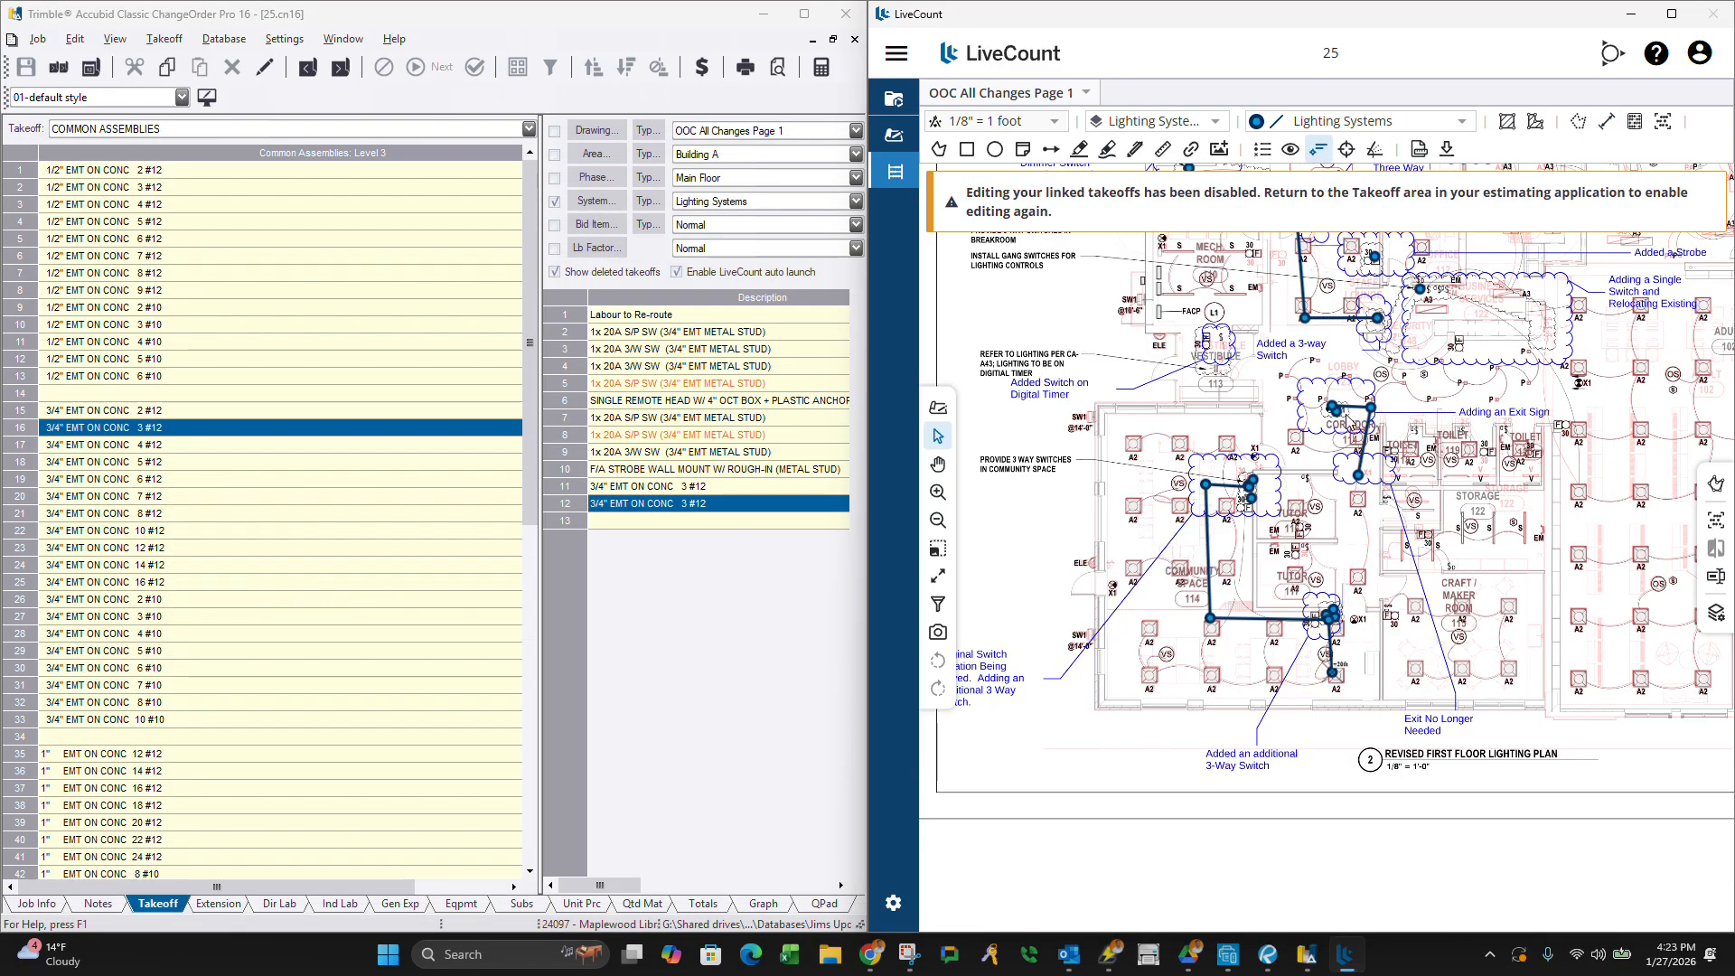
# Start another 3/4" EMT ON CONC 3 #12 takeoff and trace about 20 ft from the keyed lockout switch to the re-routed P-fixture in the vestibule.
pyautogui.scroll(5, 1527, 406)
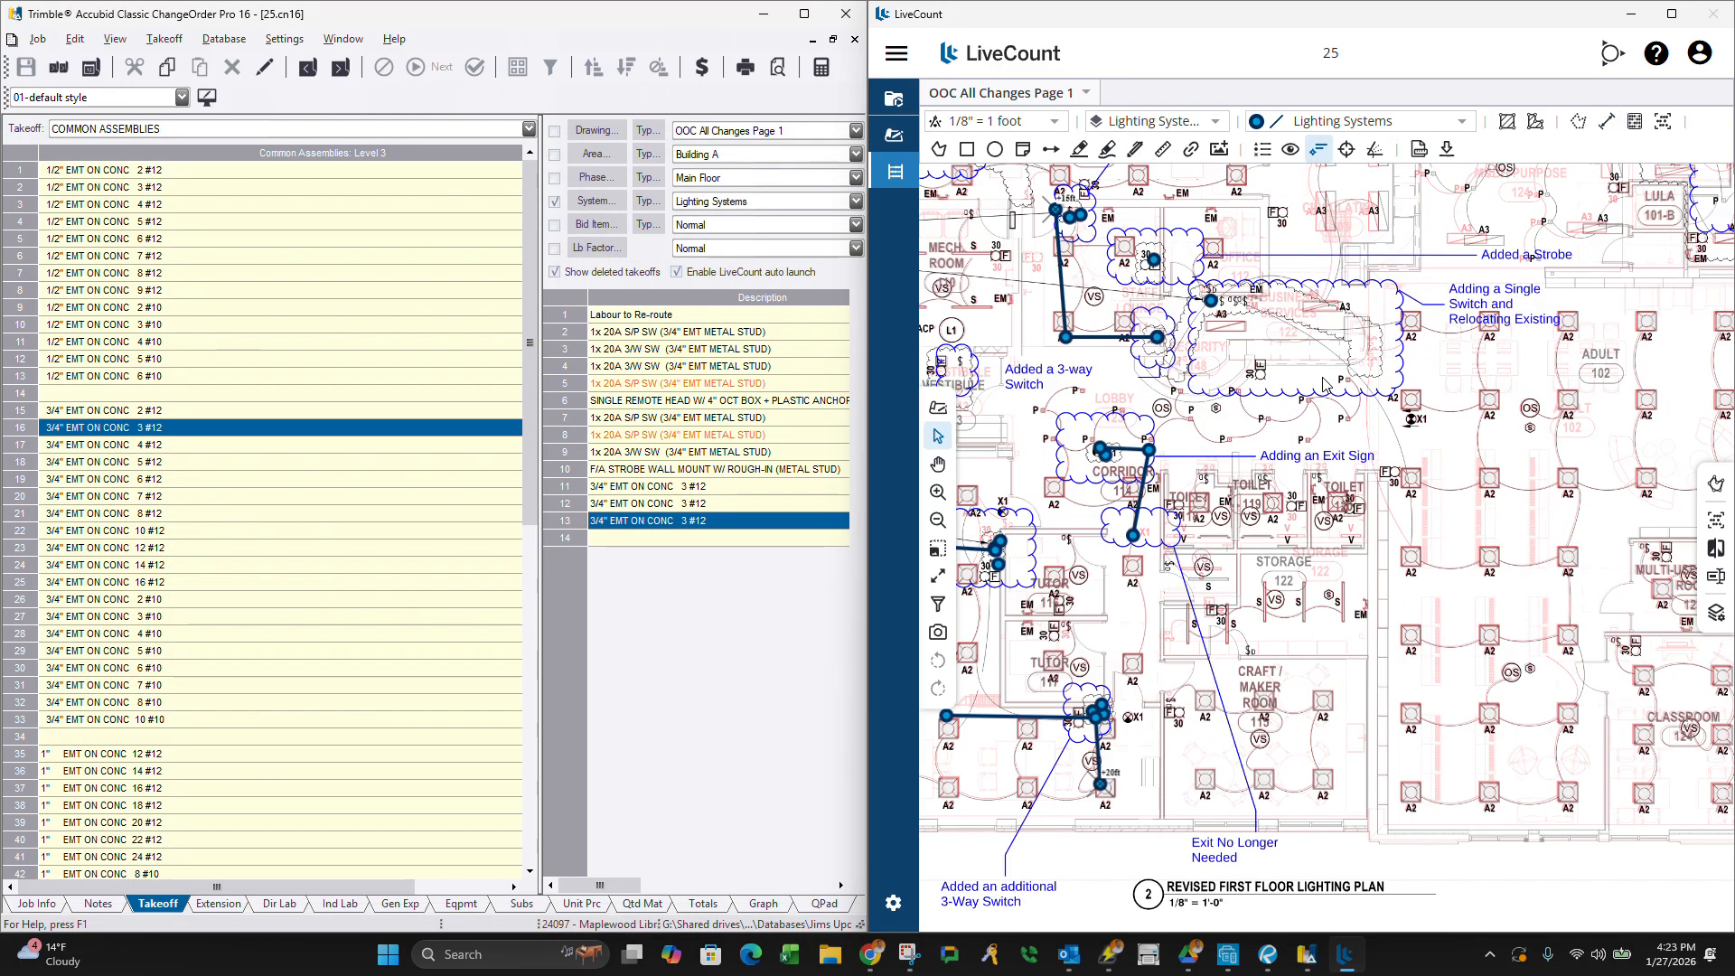
pyautogui.scroll(-3, 1234, 374)
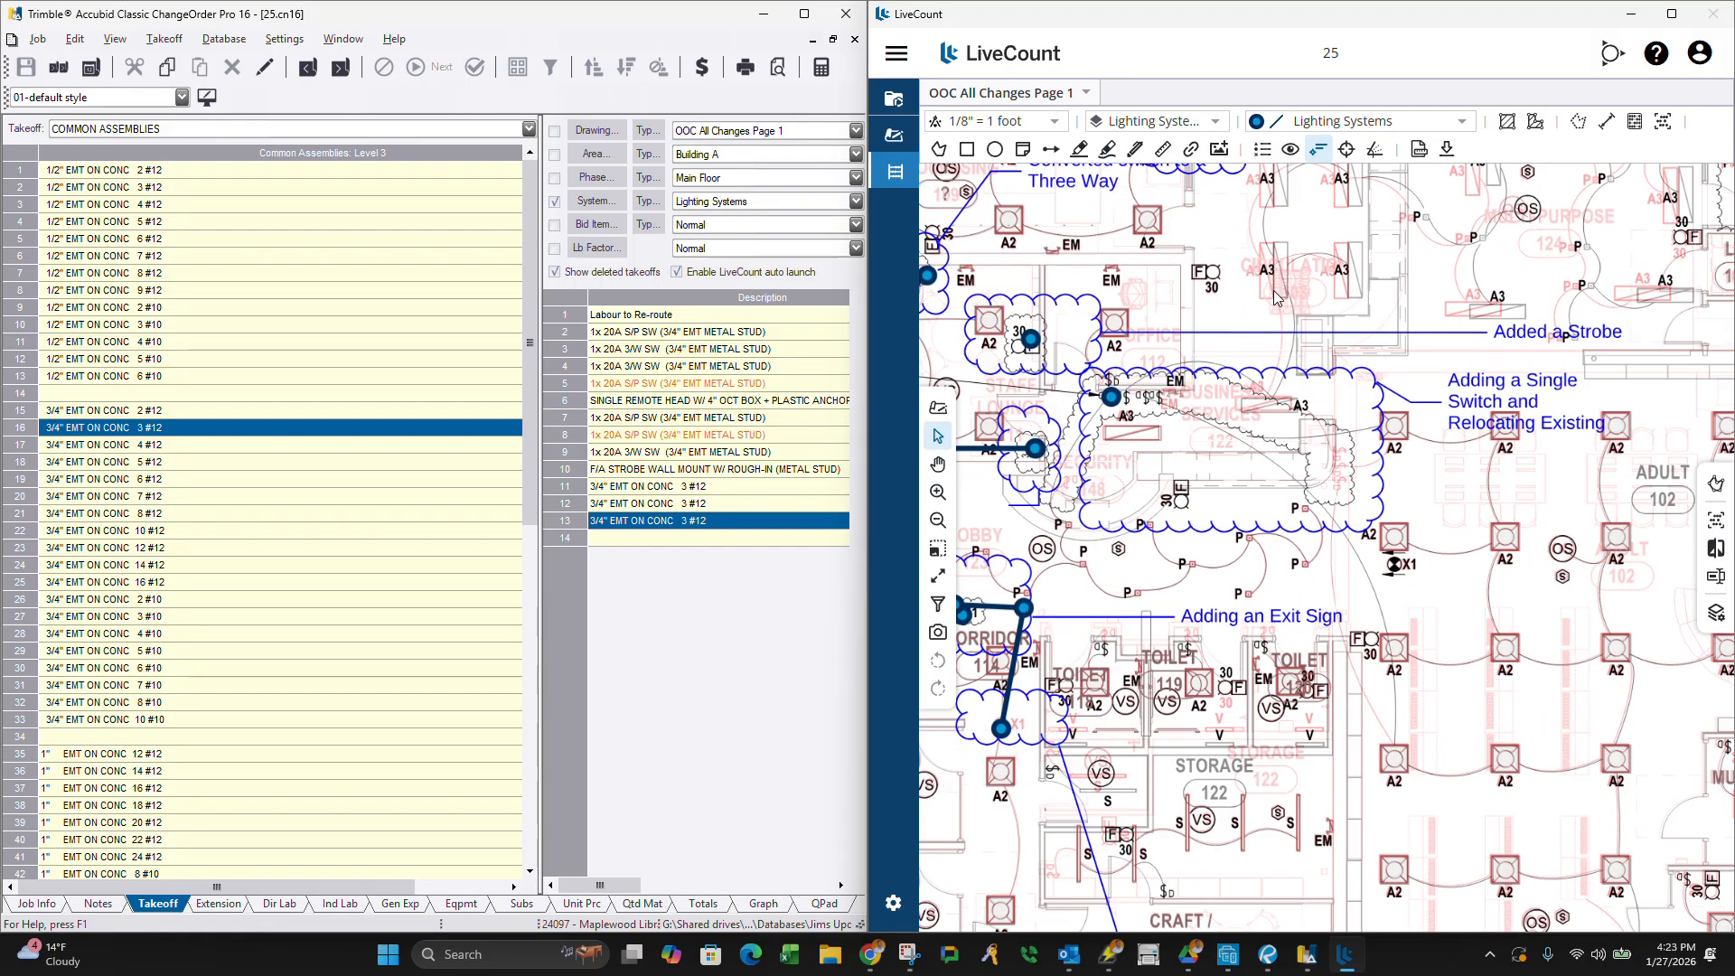
pyautogui.scroll(-3, 1343, 271)
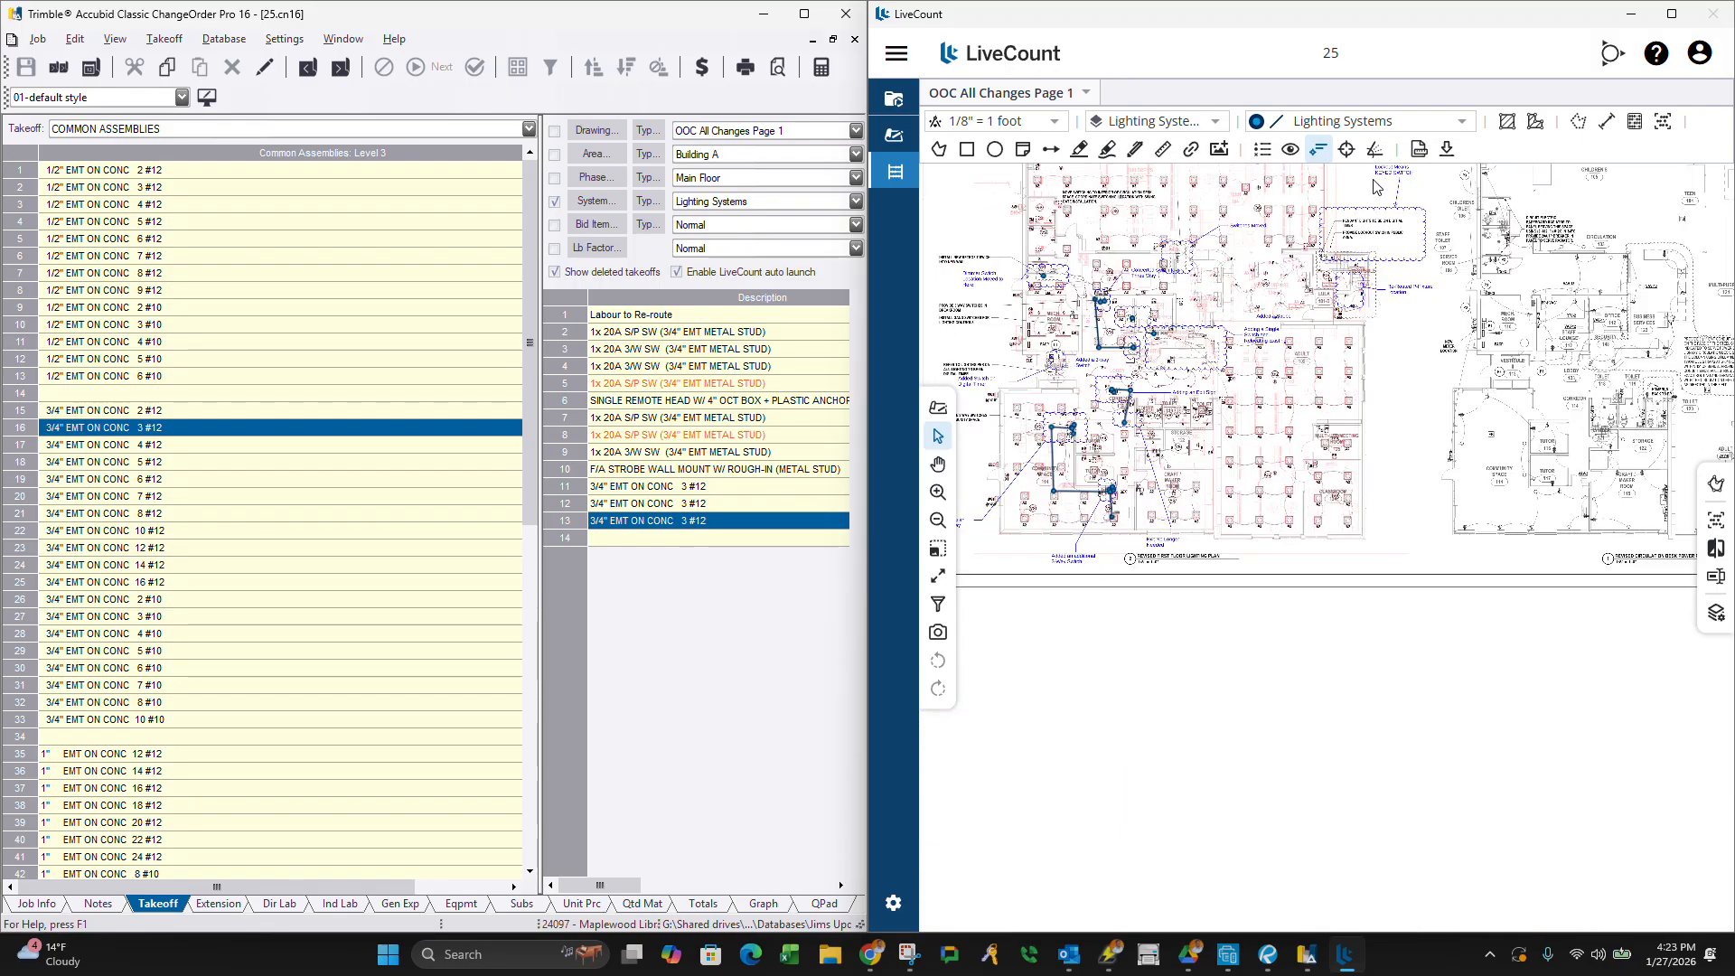
pyautogui.scroll(5, 1369, 235)
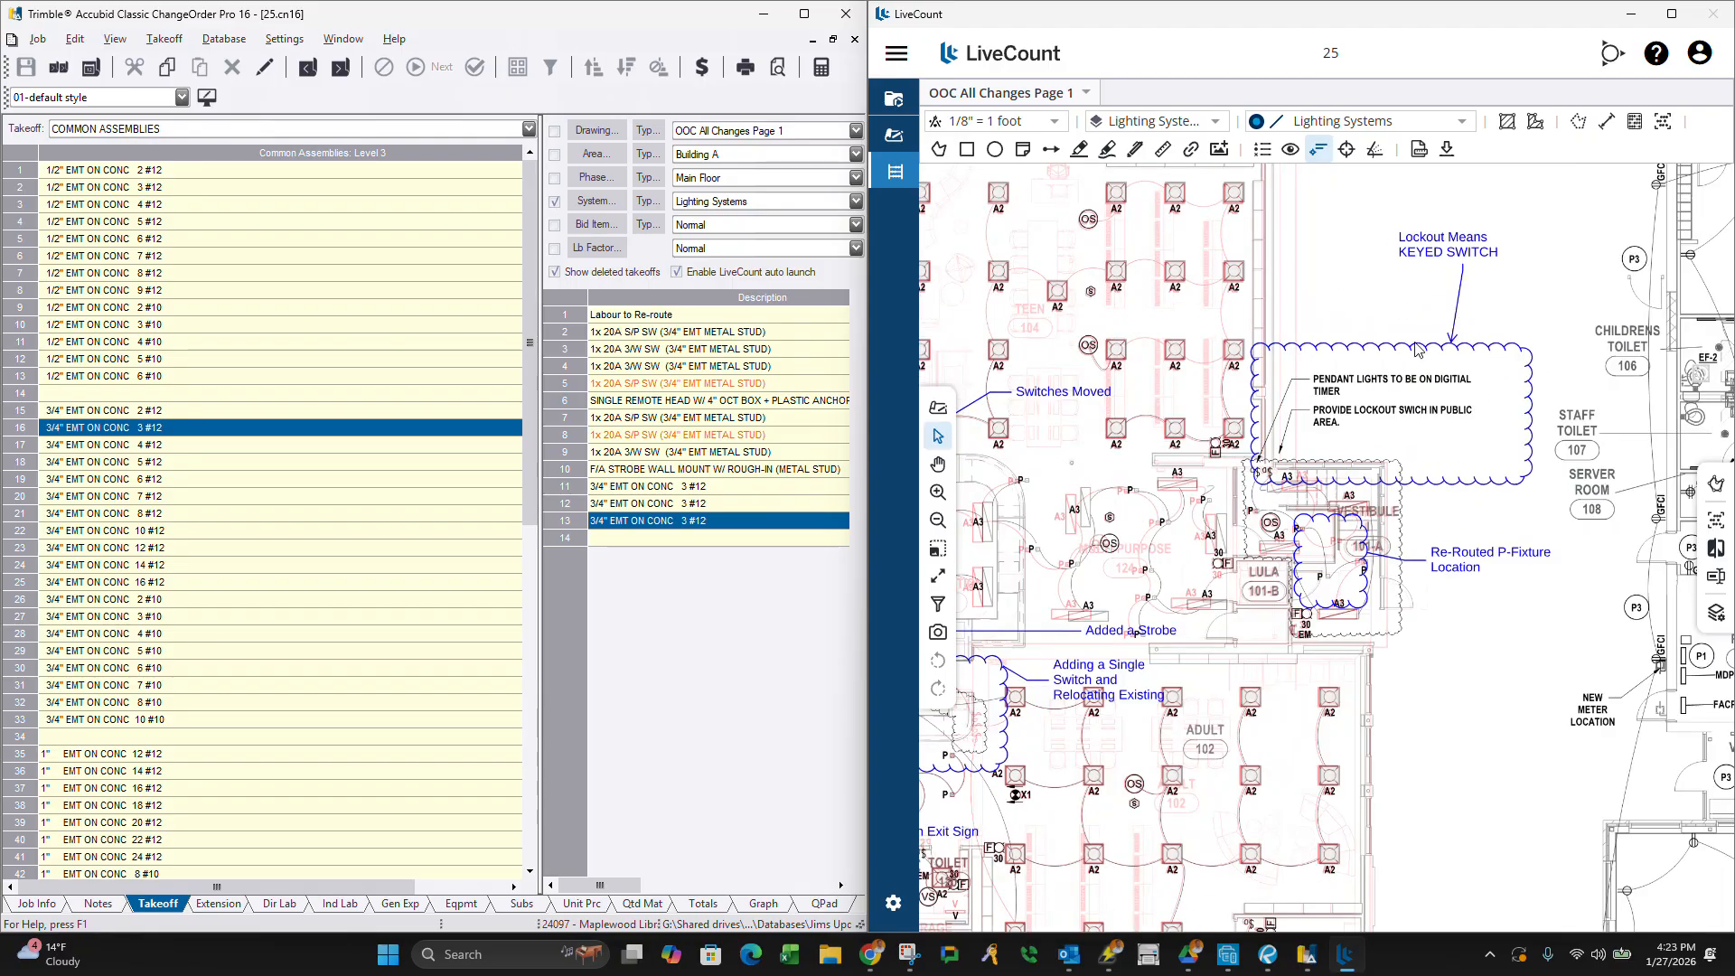
pyautogui.click(132, 427)
pyautogui.doubleClick(131, 426)
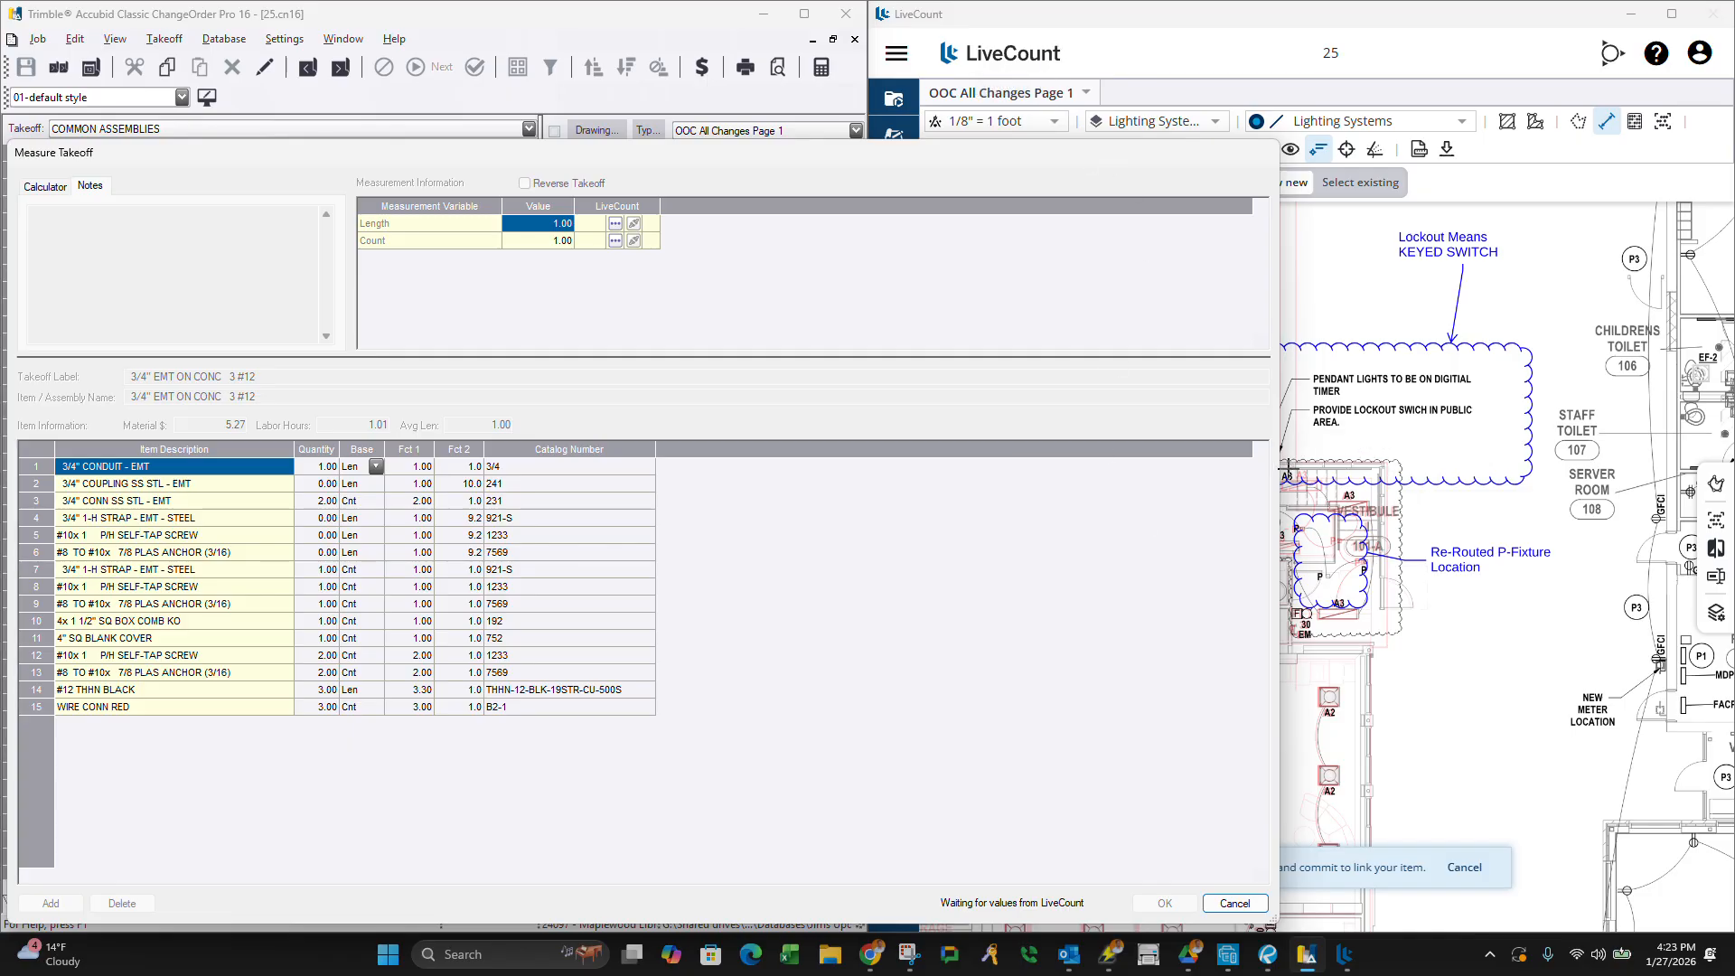
pyautogui.moveTo(1278, 450); pyautogui.dragTo(949, 453)
pyautogui.click(1269, 460)
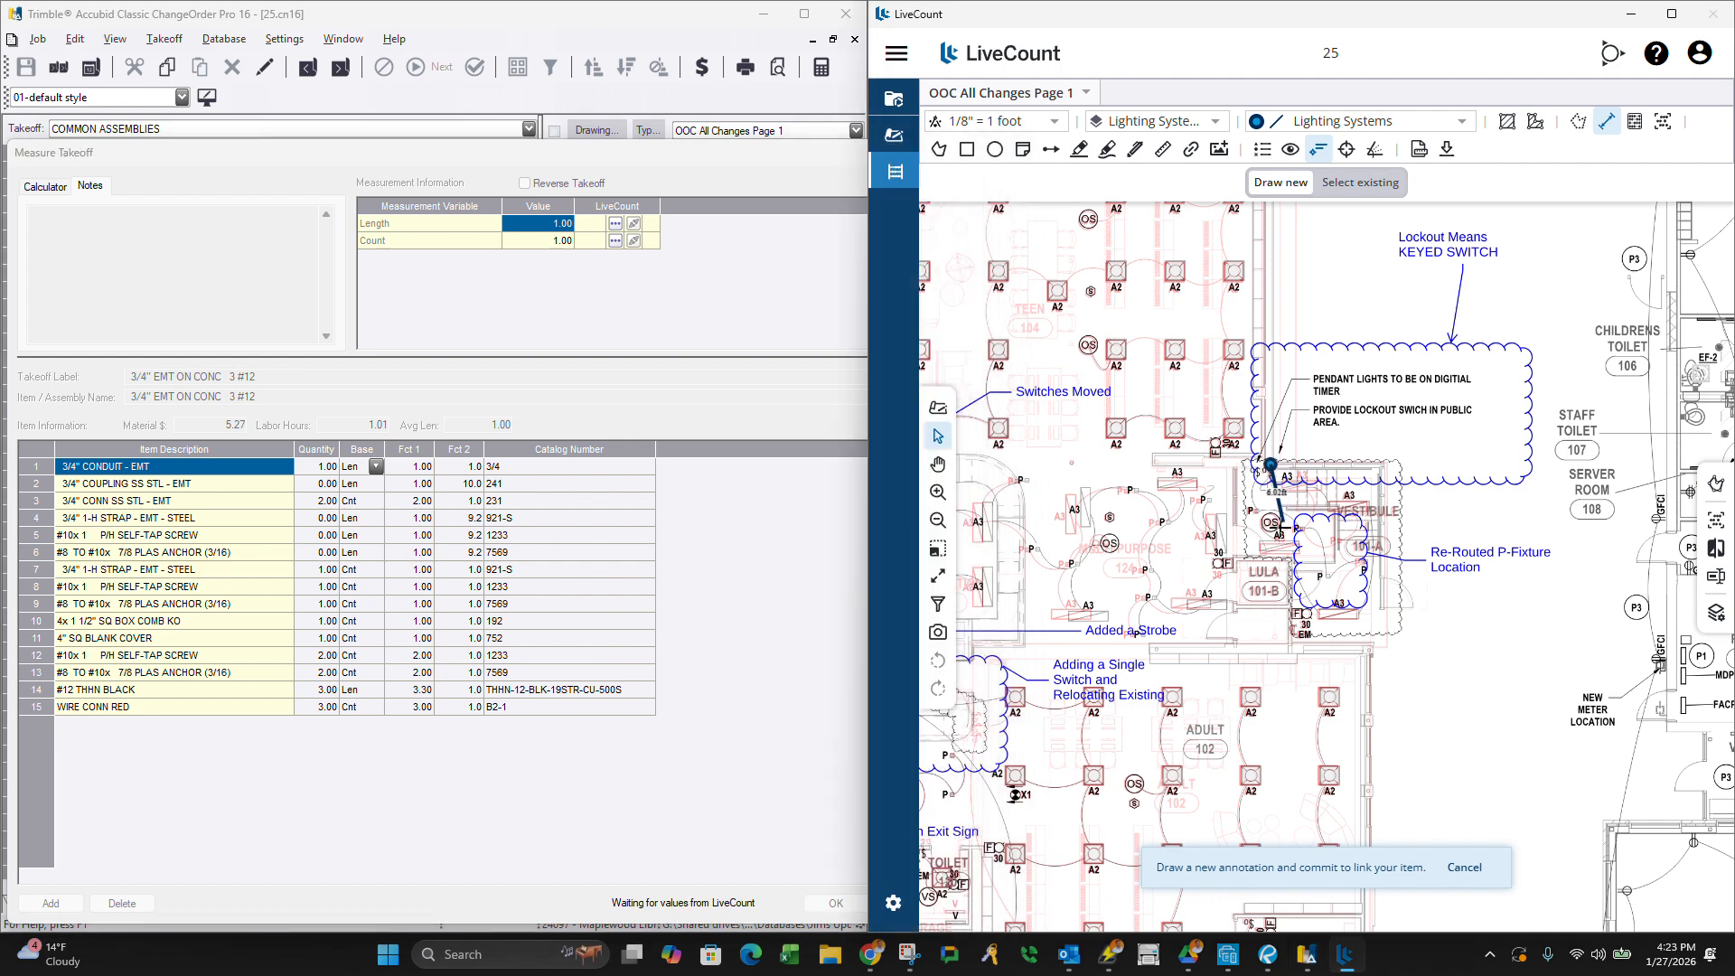
pyautogui.click(1270, 555)
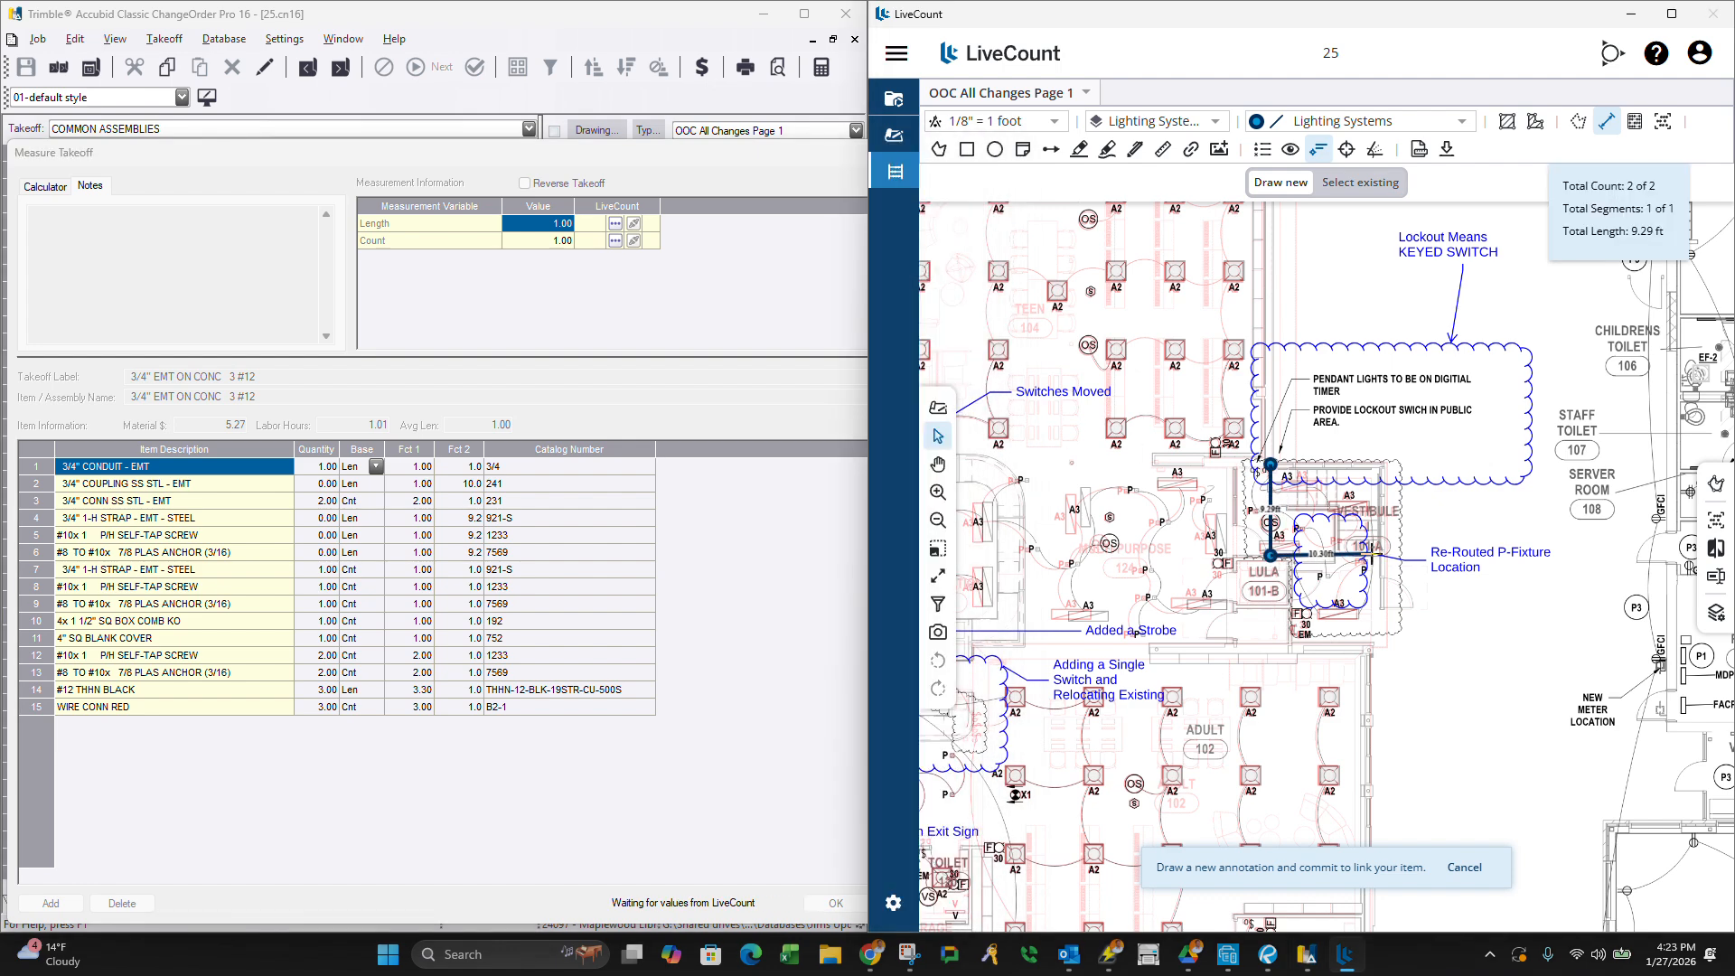
# Add a 20 ft elevation at the re-routed P-fixture end of the vestibule run and commit the measurement.
pyautogui.rightClick(1370, 554)
pyautogui.click(1405, 639)
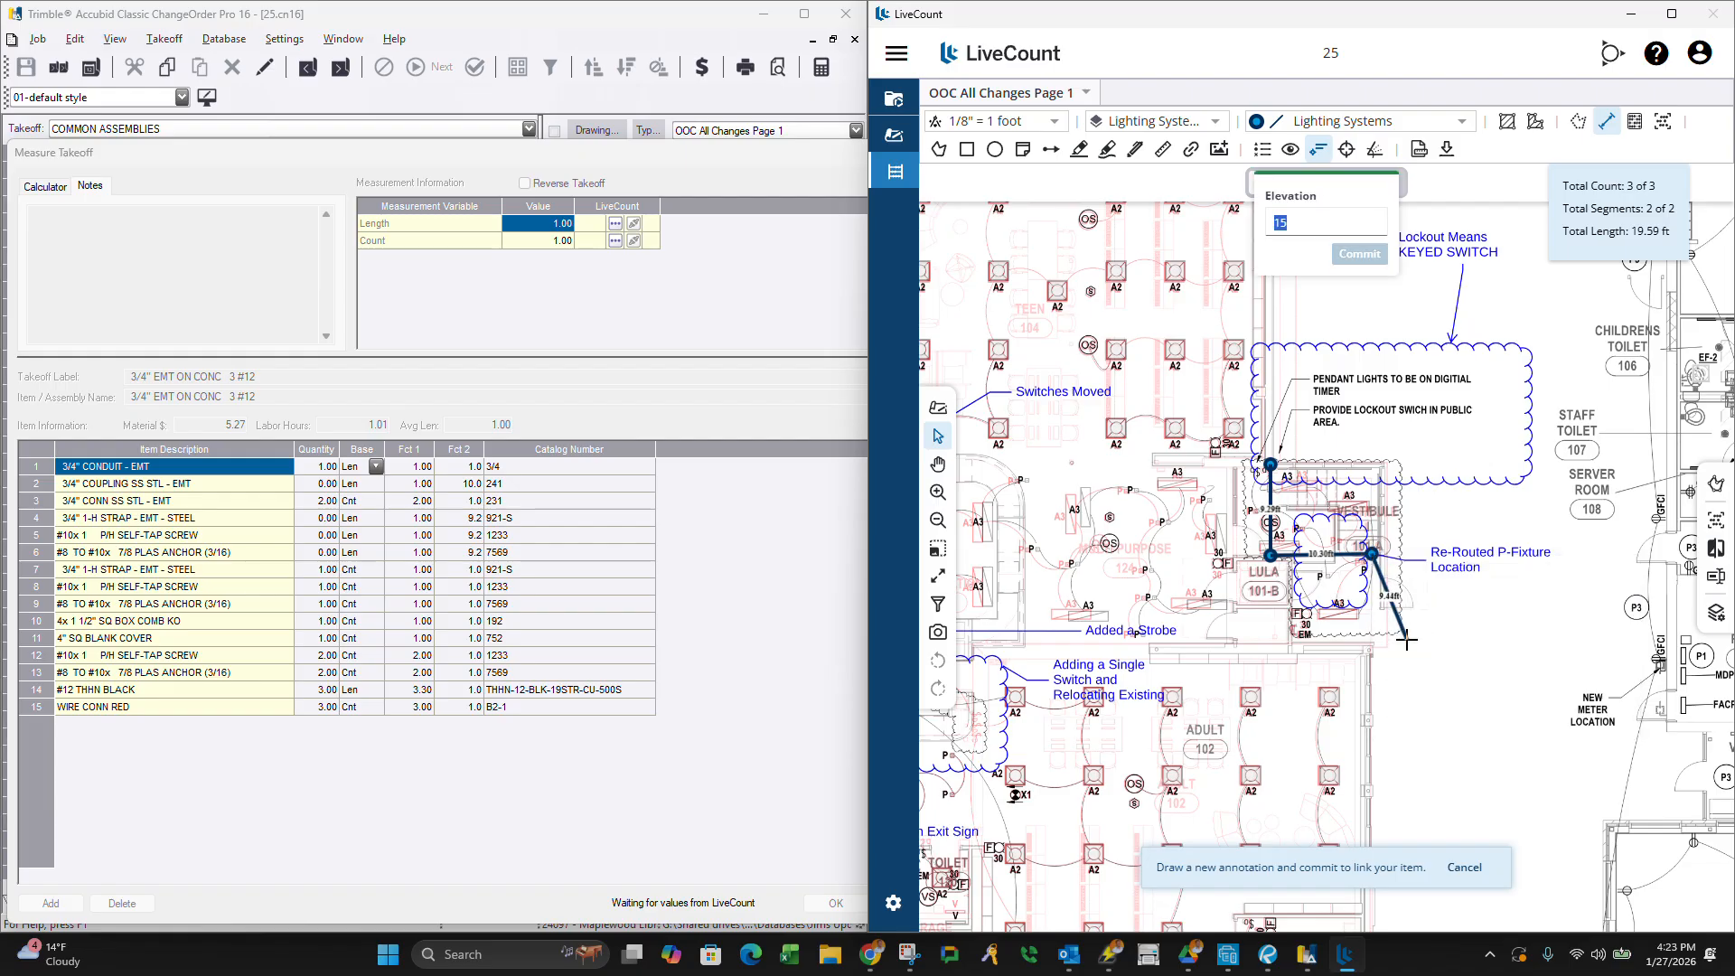
pyautogui.write('20')
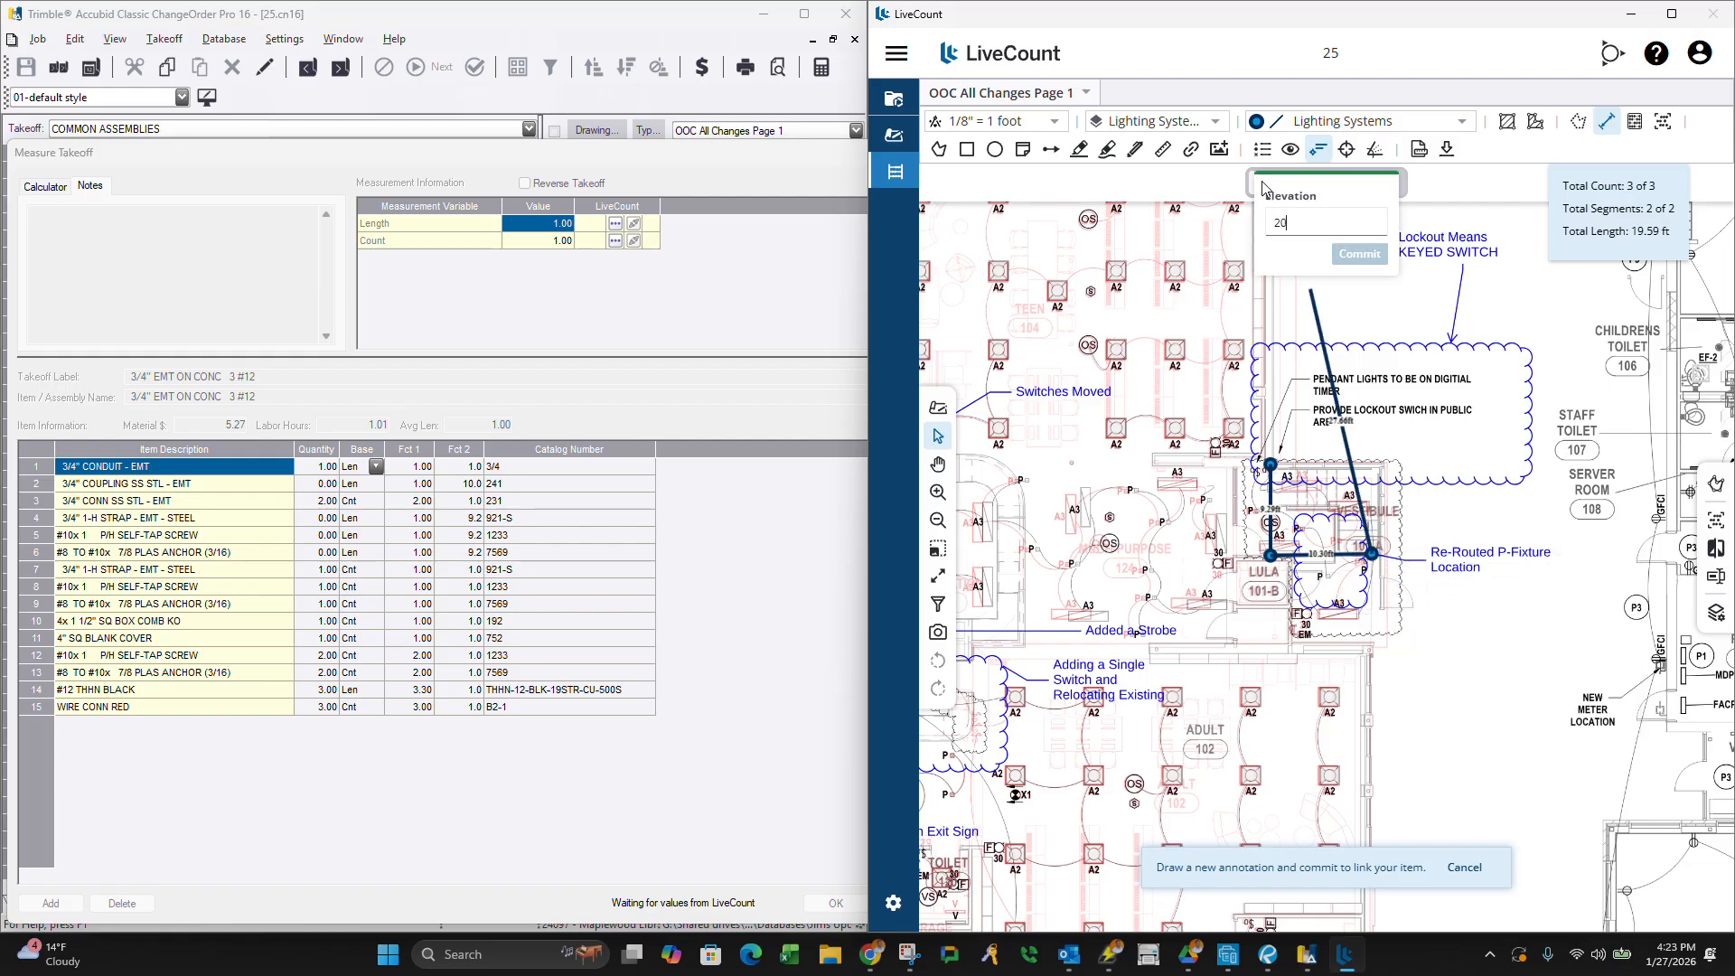
pyautogui.click(1359, 254)
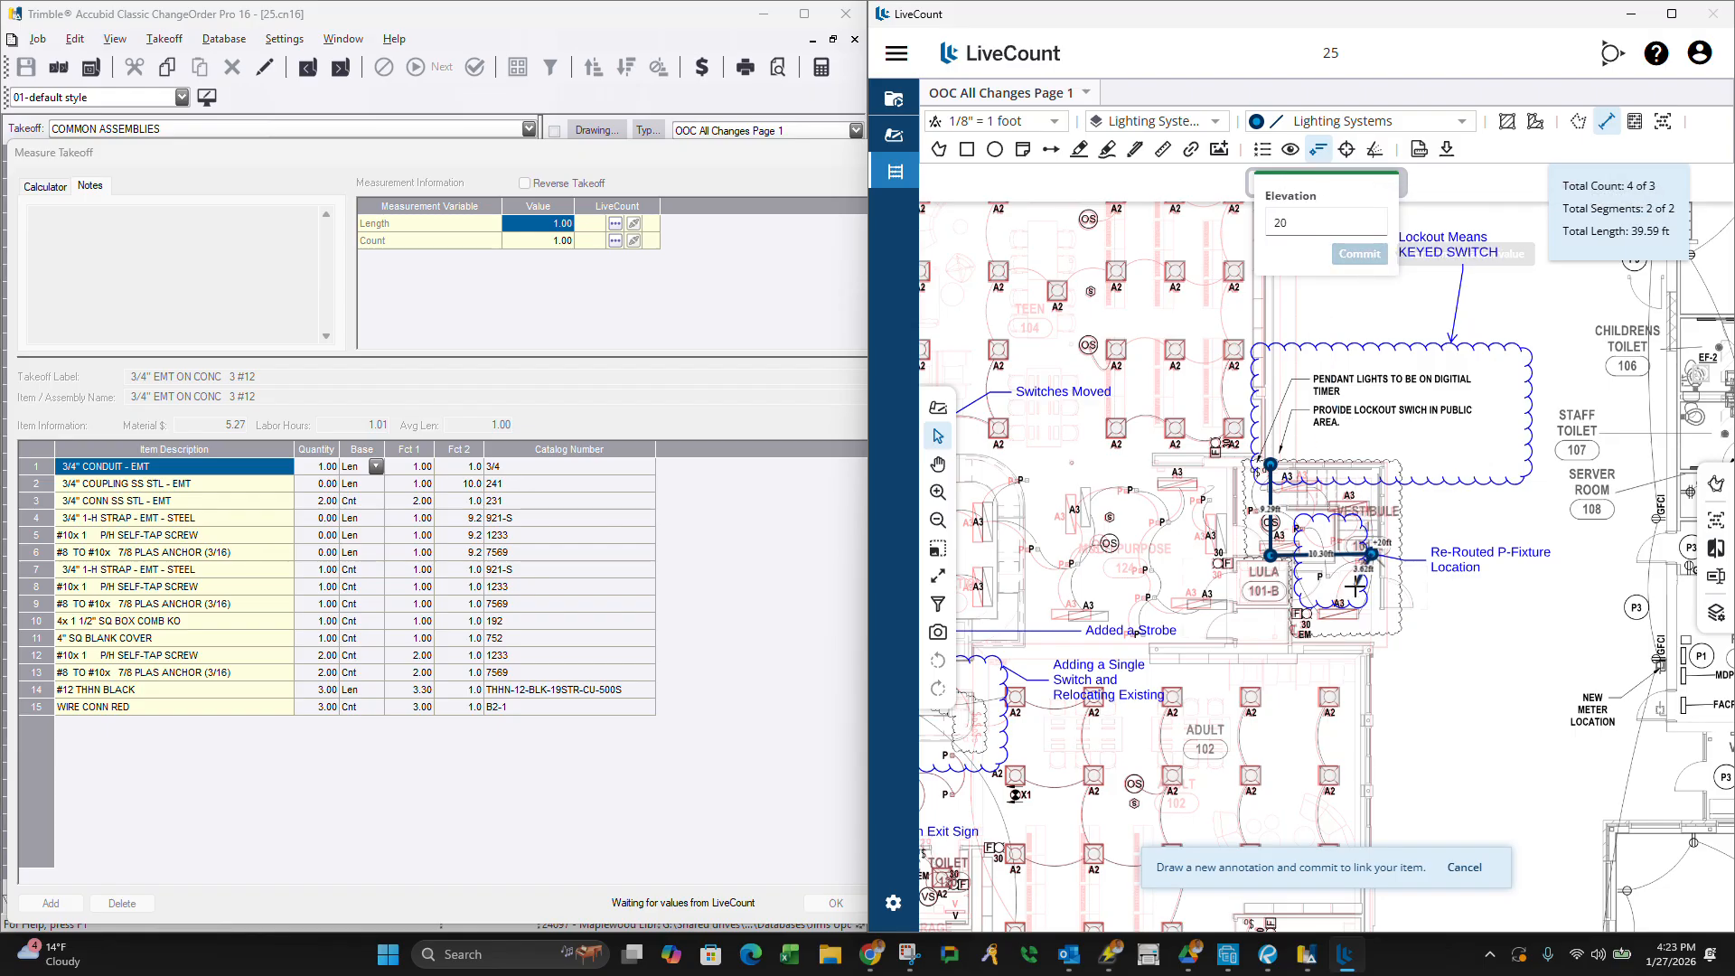
pyautogui.rightClick(1354, 588)
pyautogui.click(1375, 602)
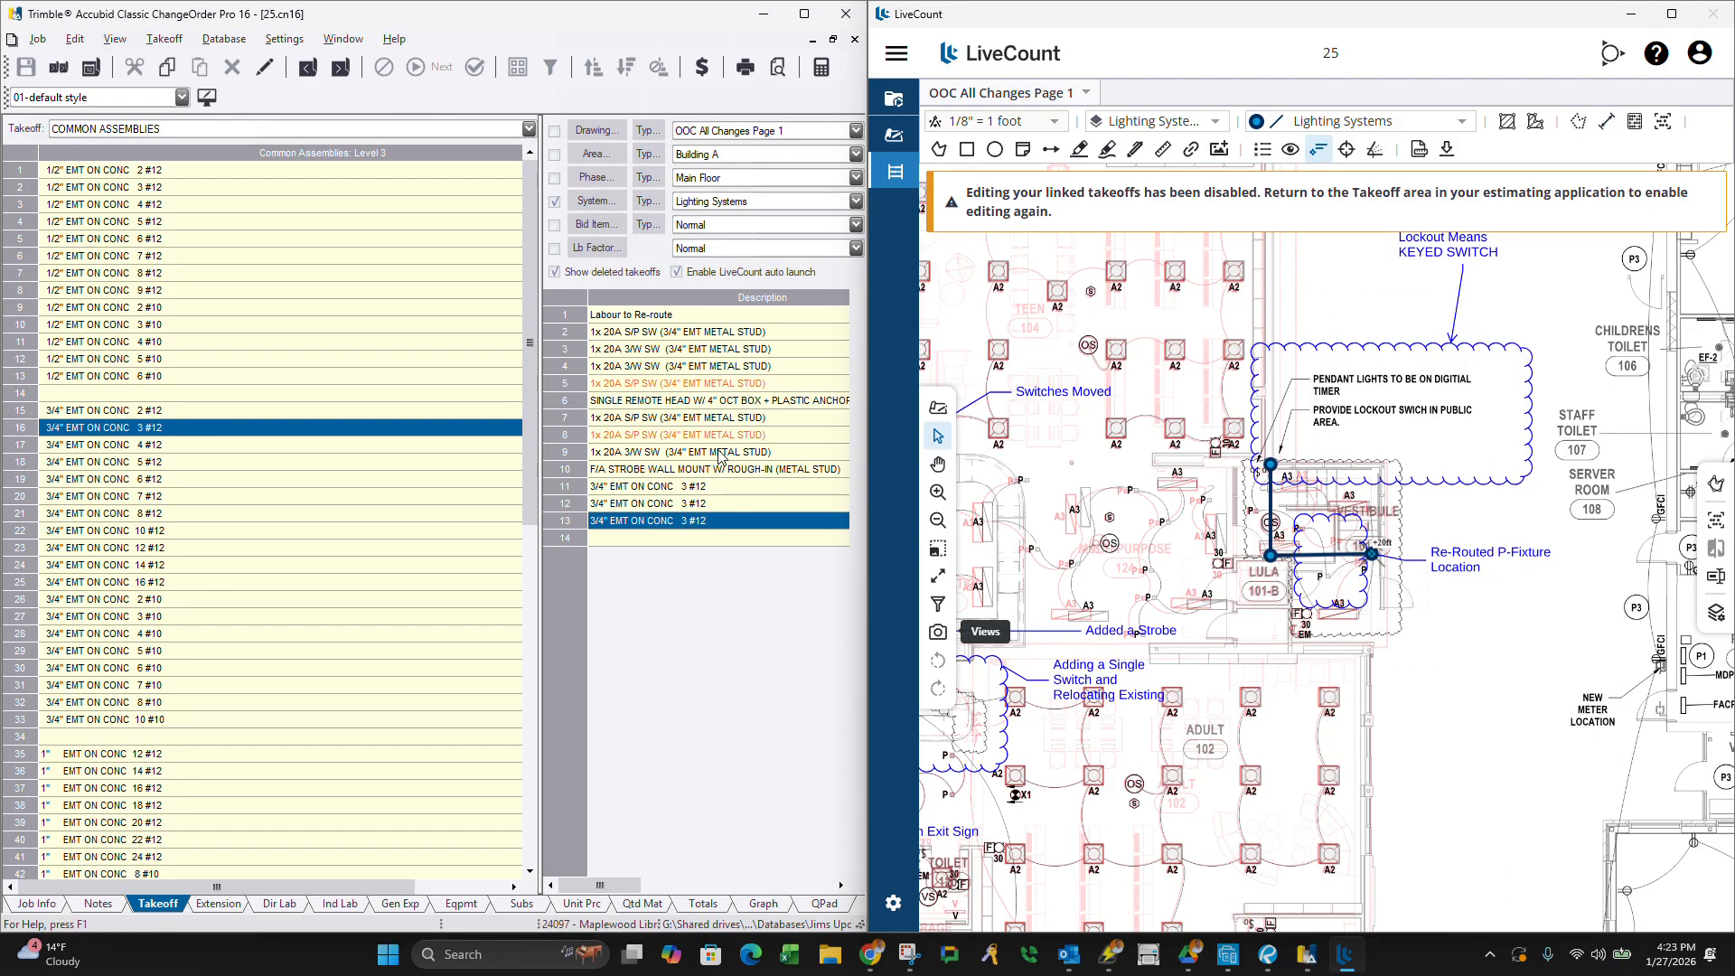
# Leave the branch EMT assemblies and switch the takeoff source to TEMPORARY ITEMS.
pyautogui.rightClick(202, 498)
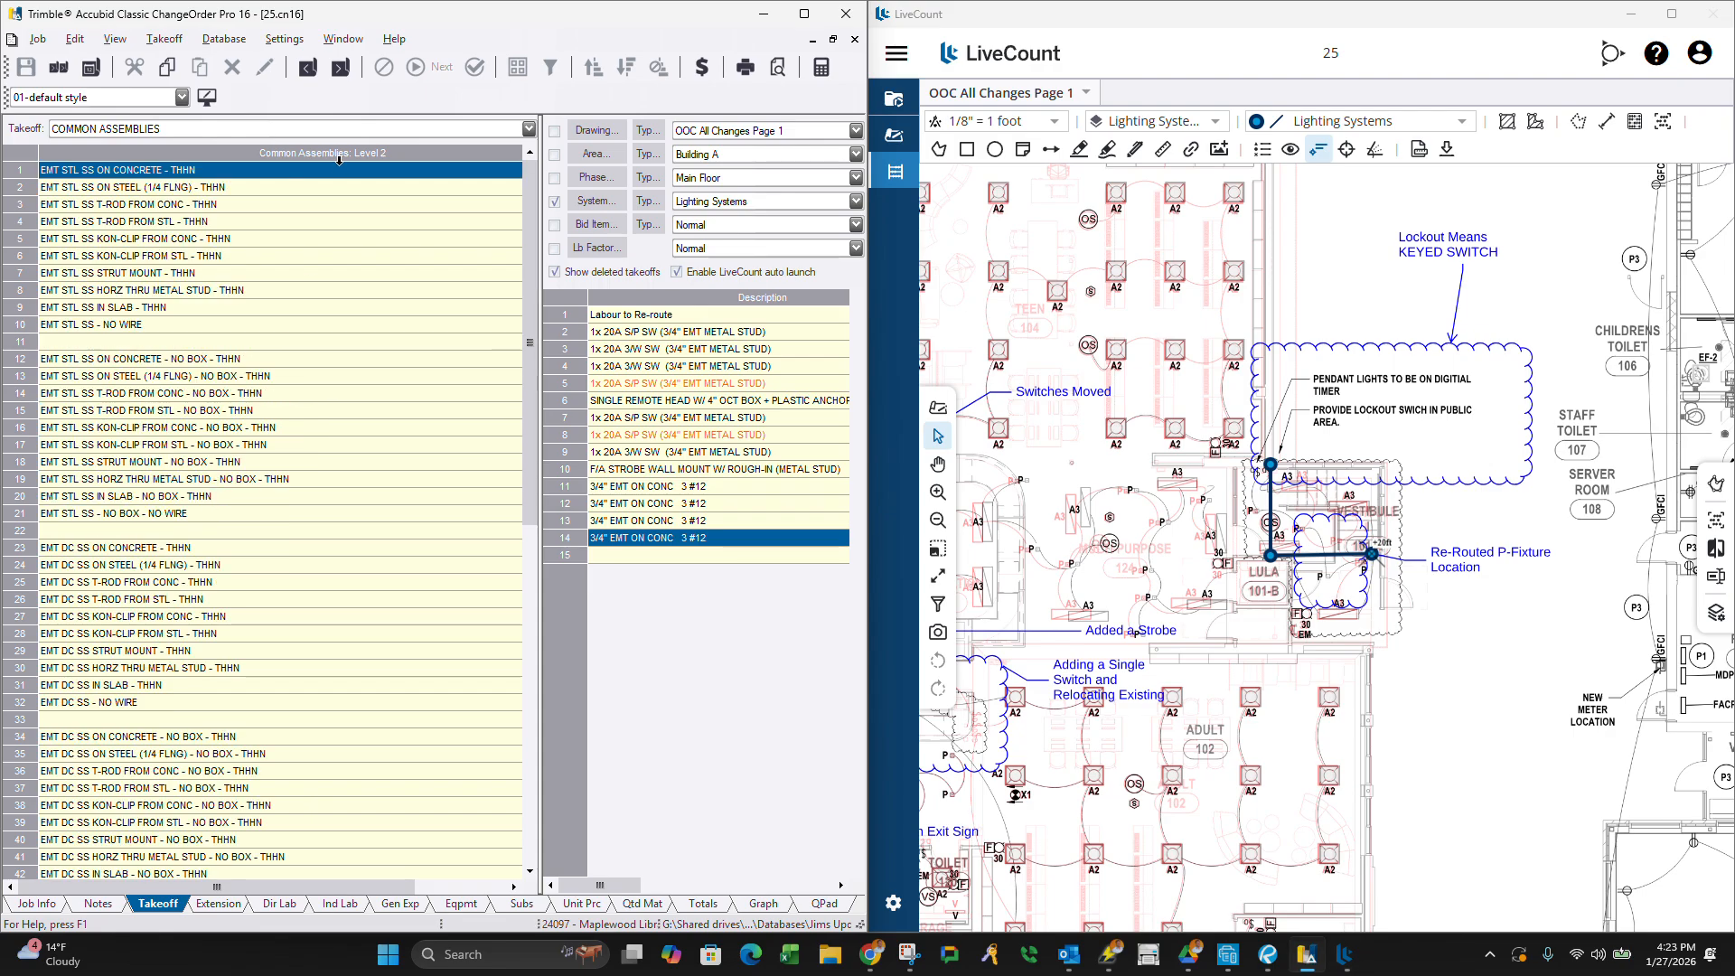
pyautogui.click(529, 132)
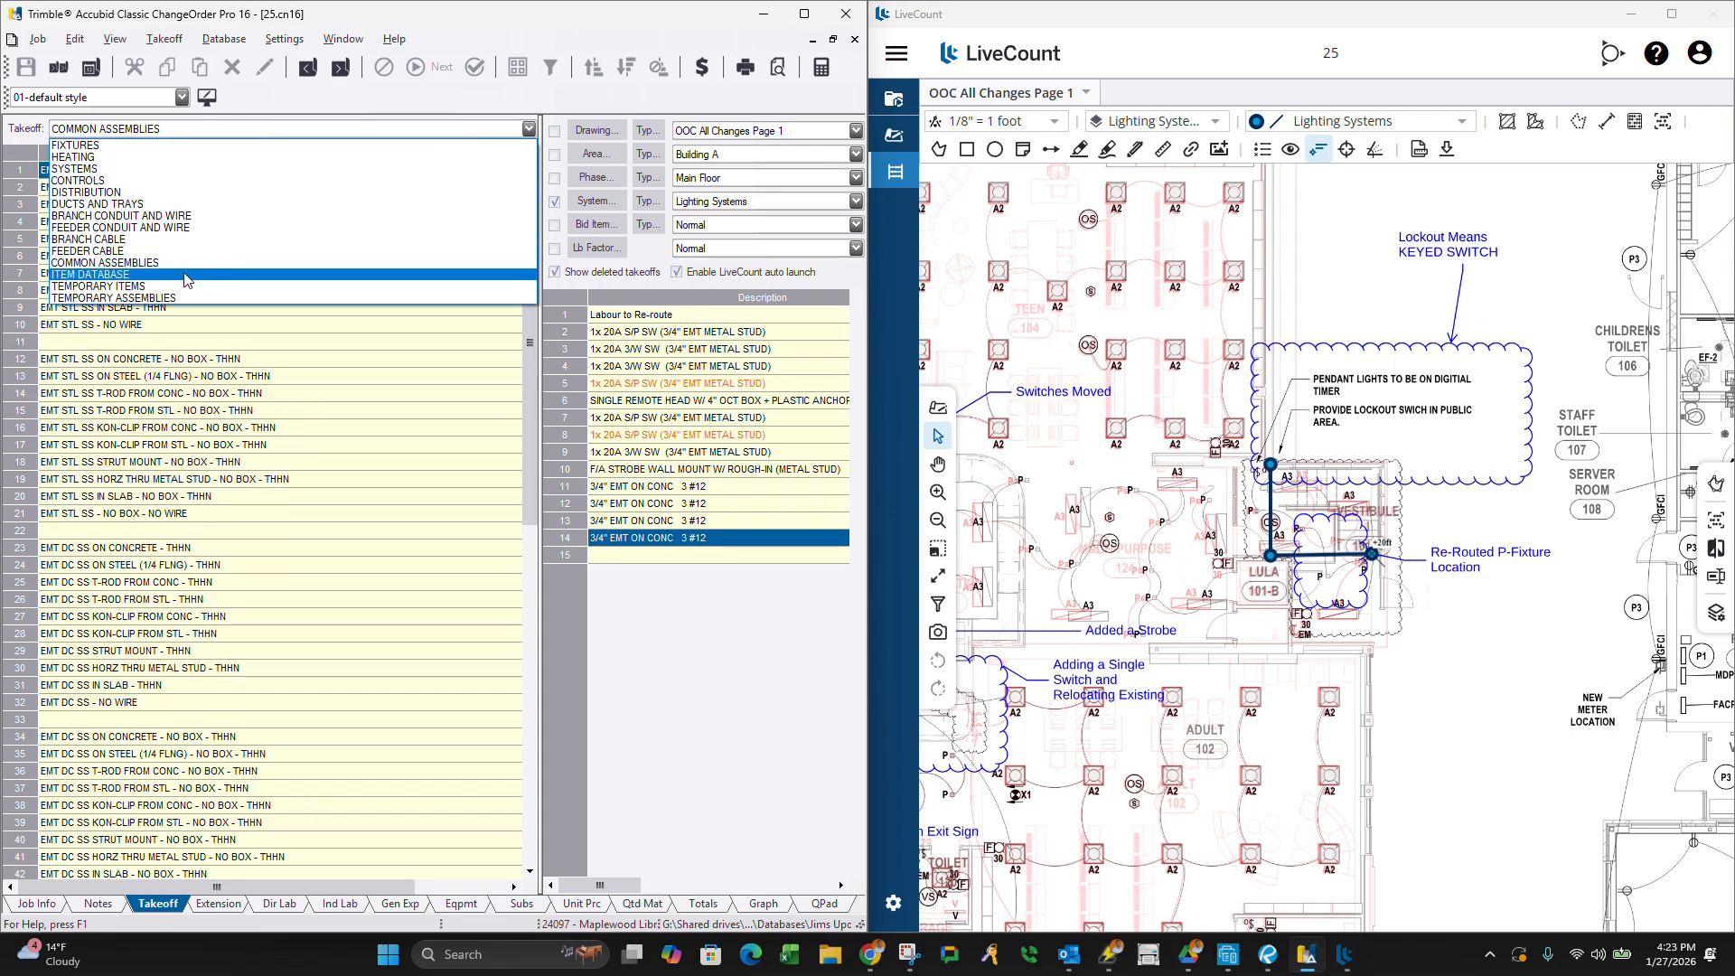
pyautogui.click(162, 287)
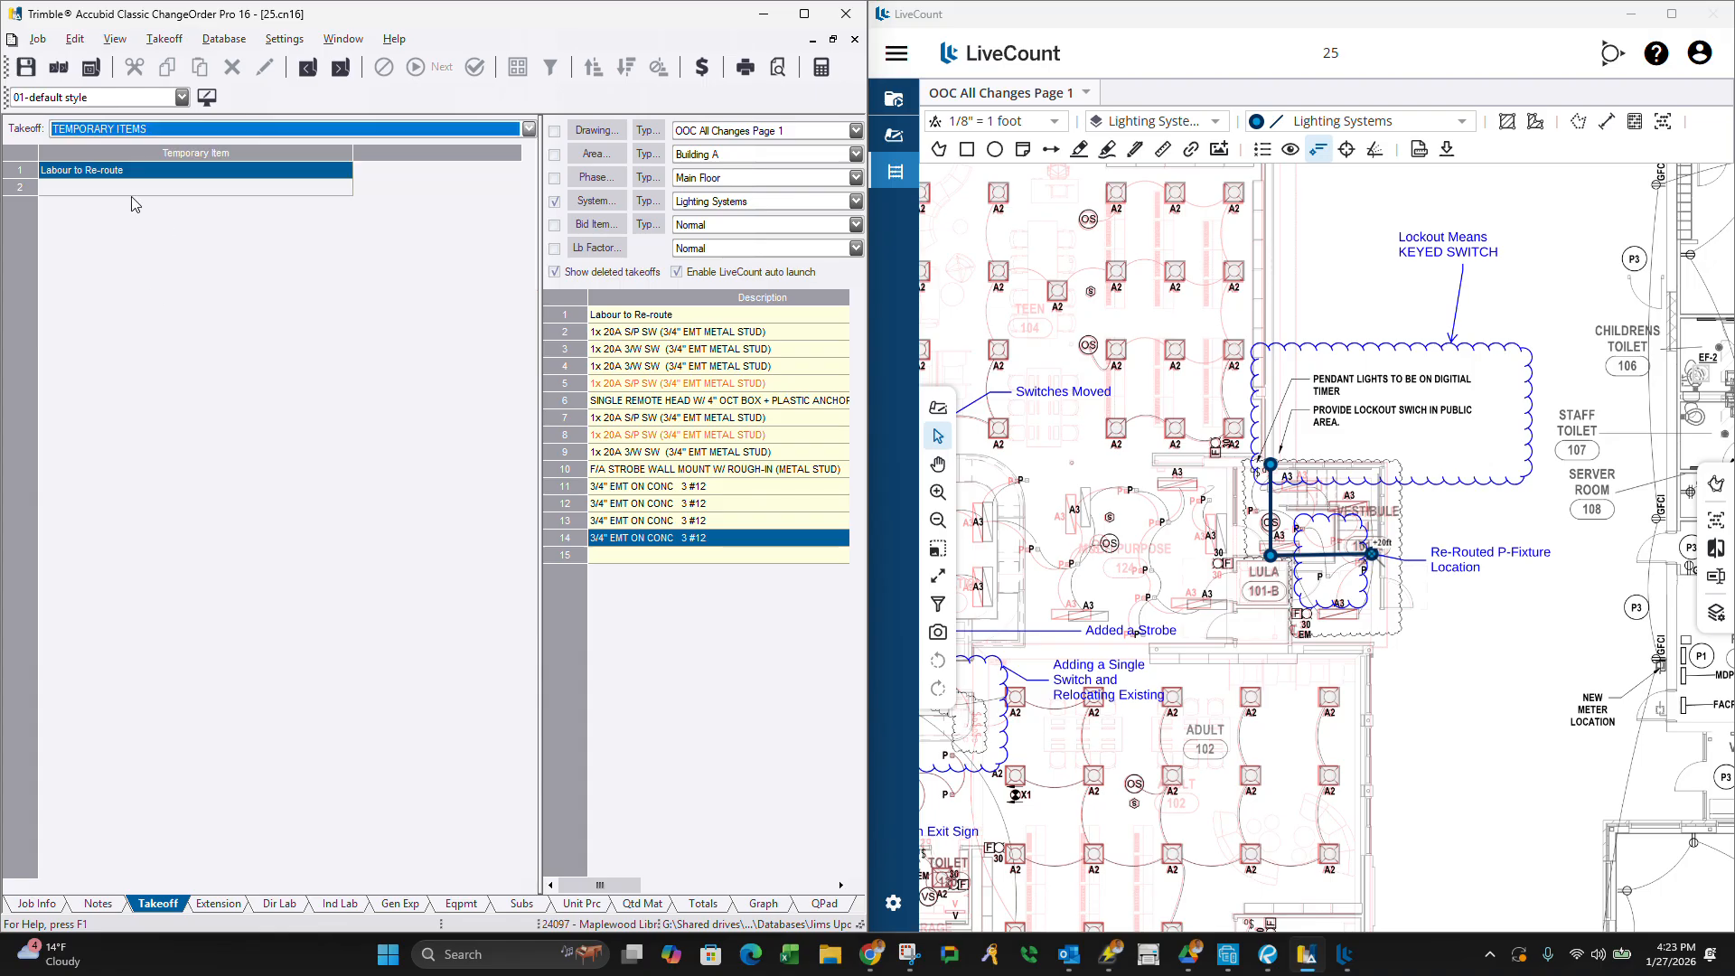
# Open a new Google Chrome window, search for "Digital Time Clock" and browse the sponsored products for timer pricing.
pyautogui.rightClick(870, 954)
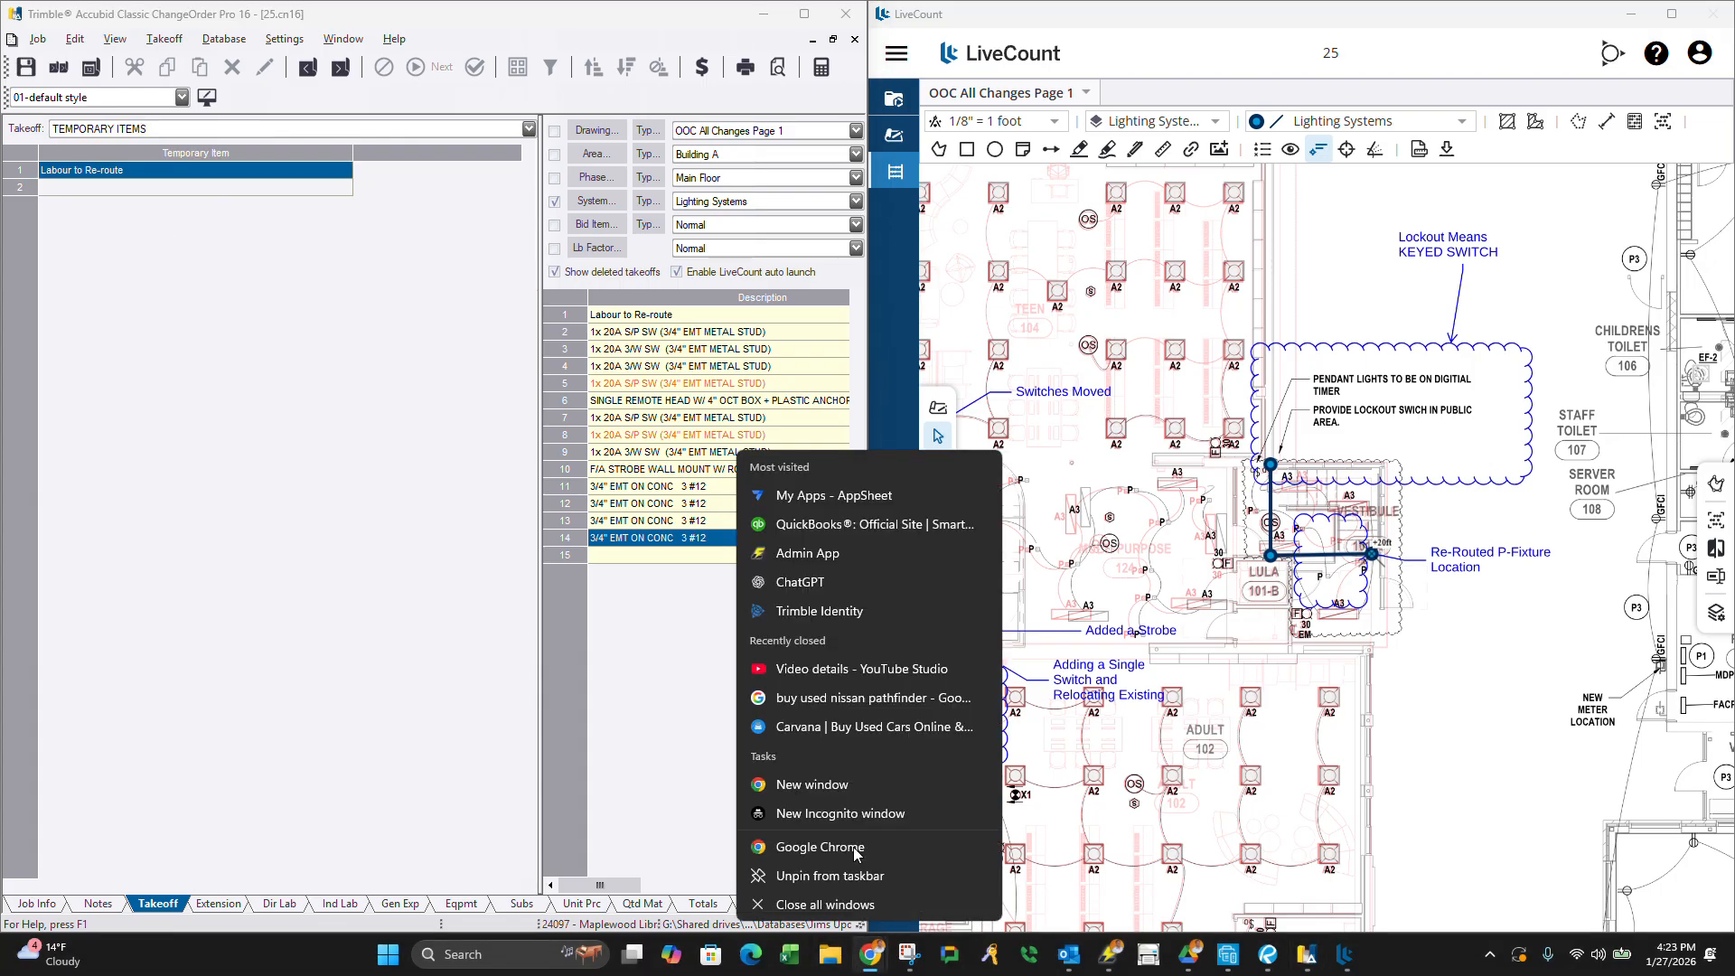
pyautogui.click(966, 784)
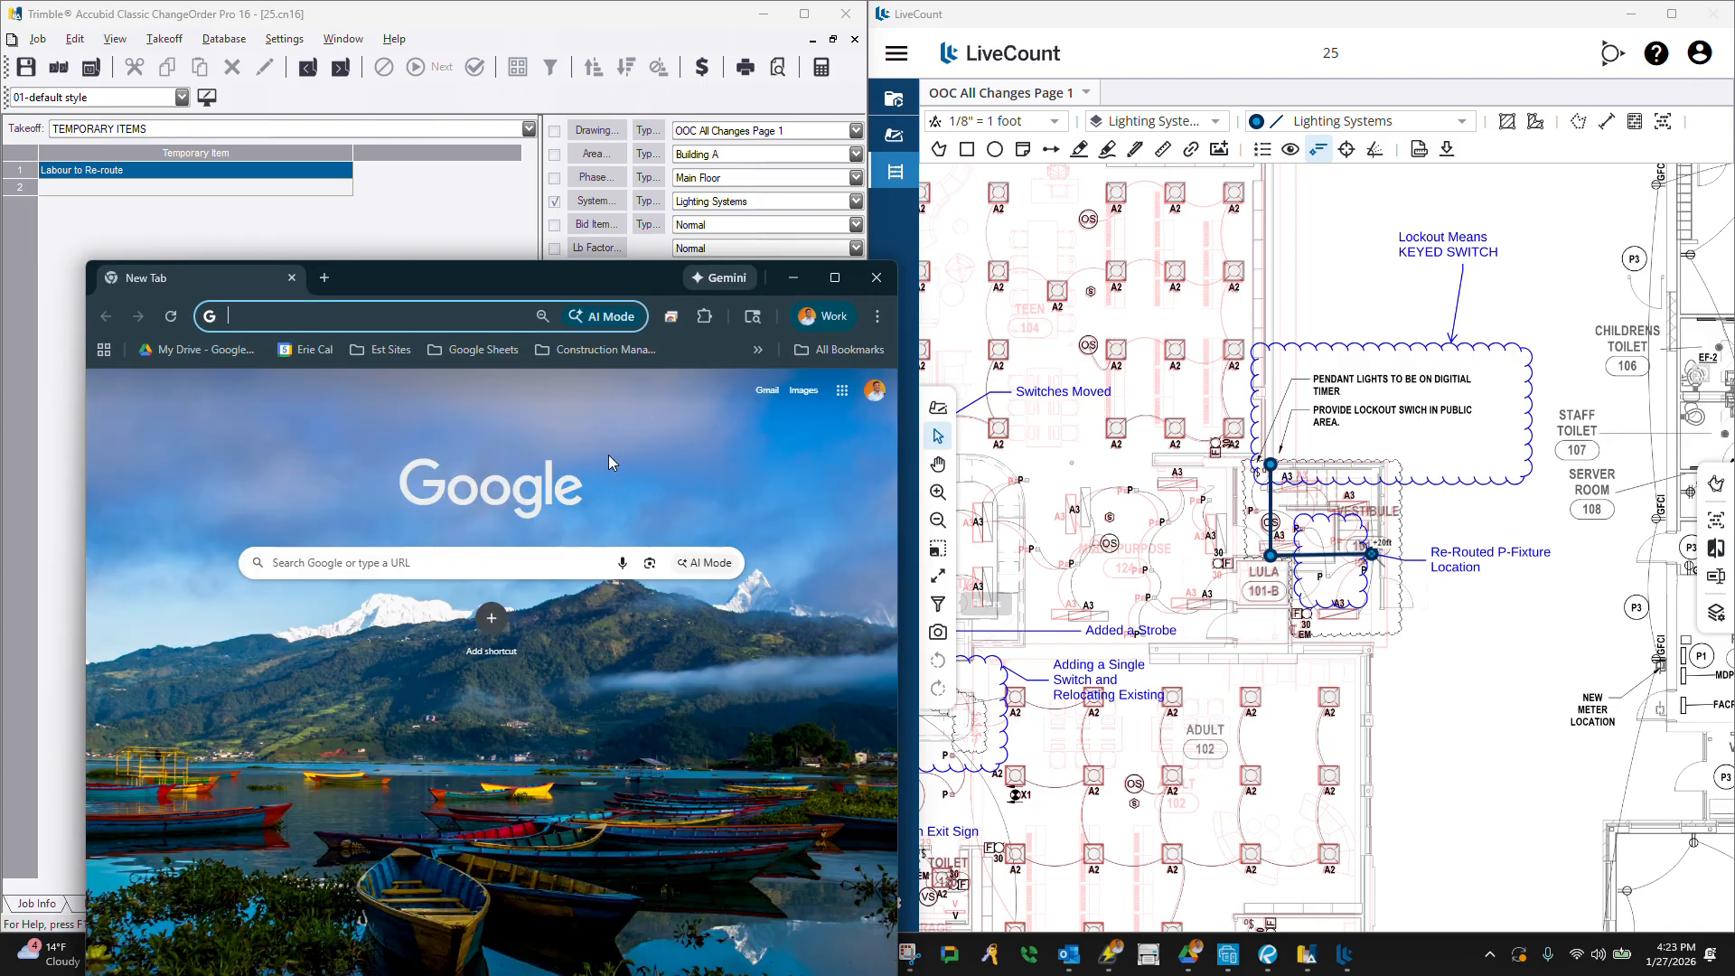
pyautogui.click(442, 566)
pyautogui.write('Digitasl')
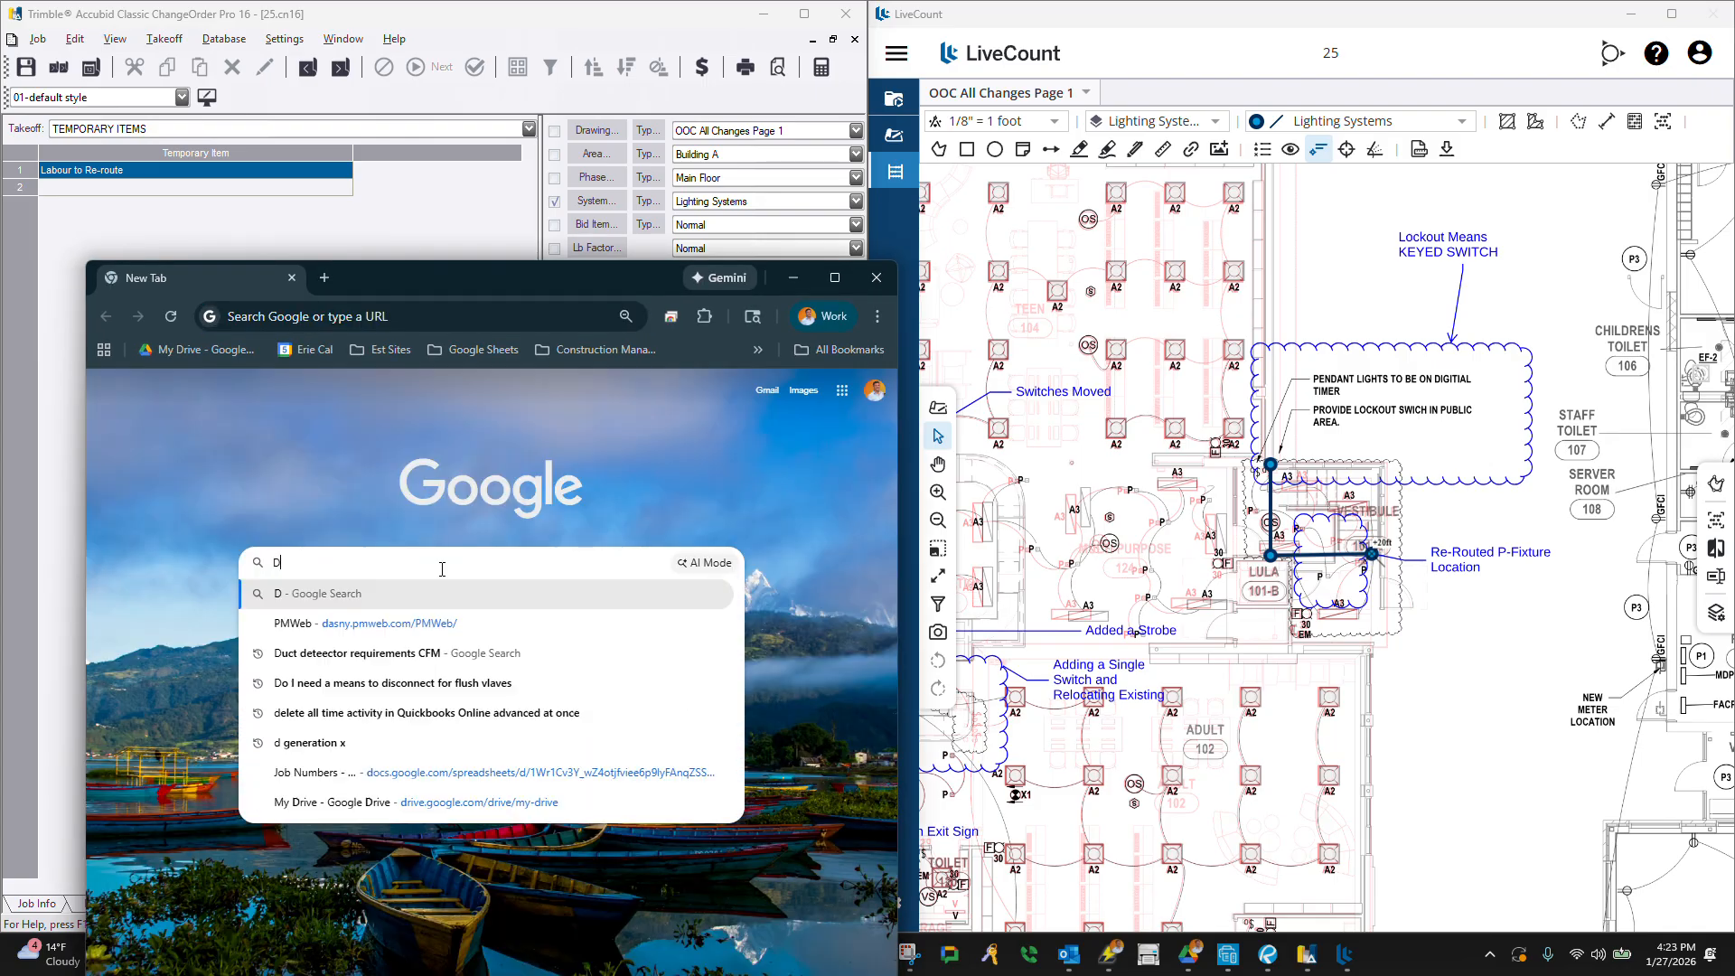
pyautogui.press('BackSpace')
pyautogui.press('BackSpace')
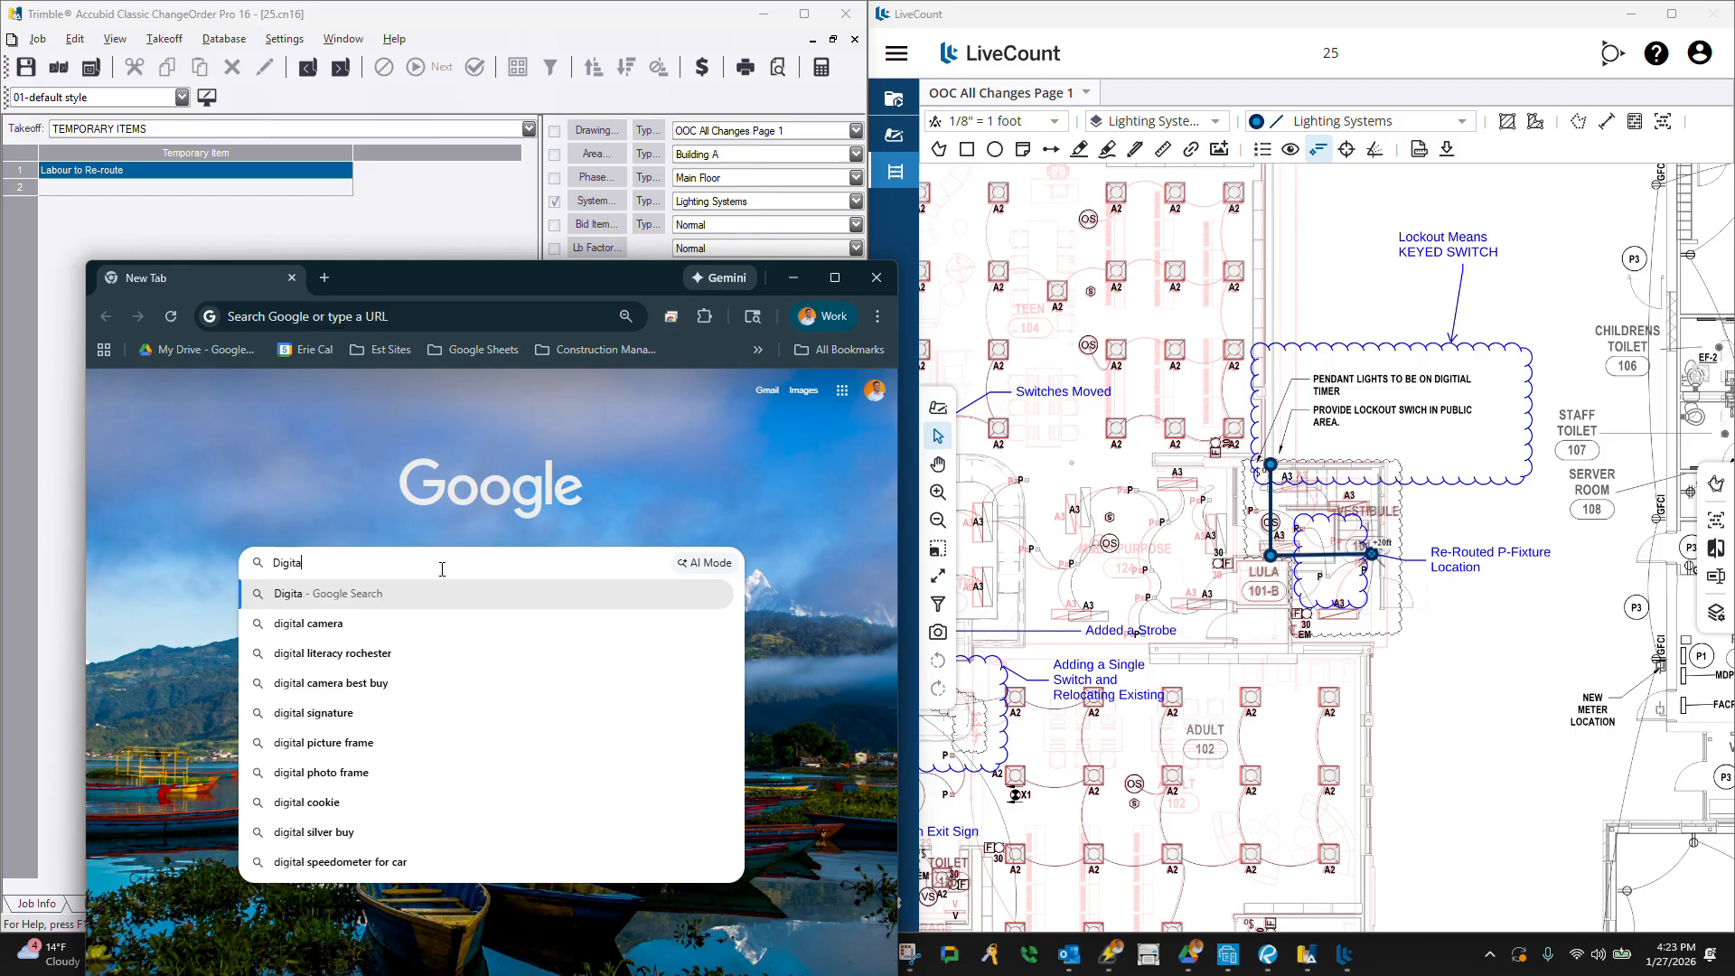
pyautogui.write('l Time Clock')
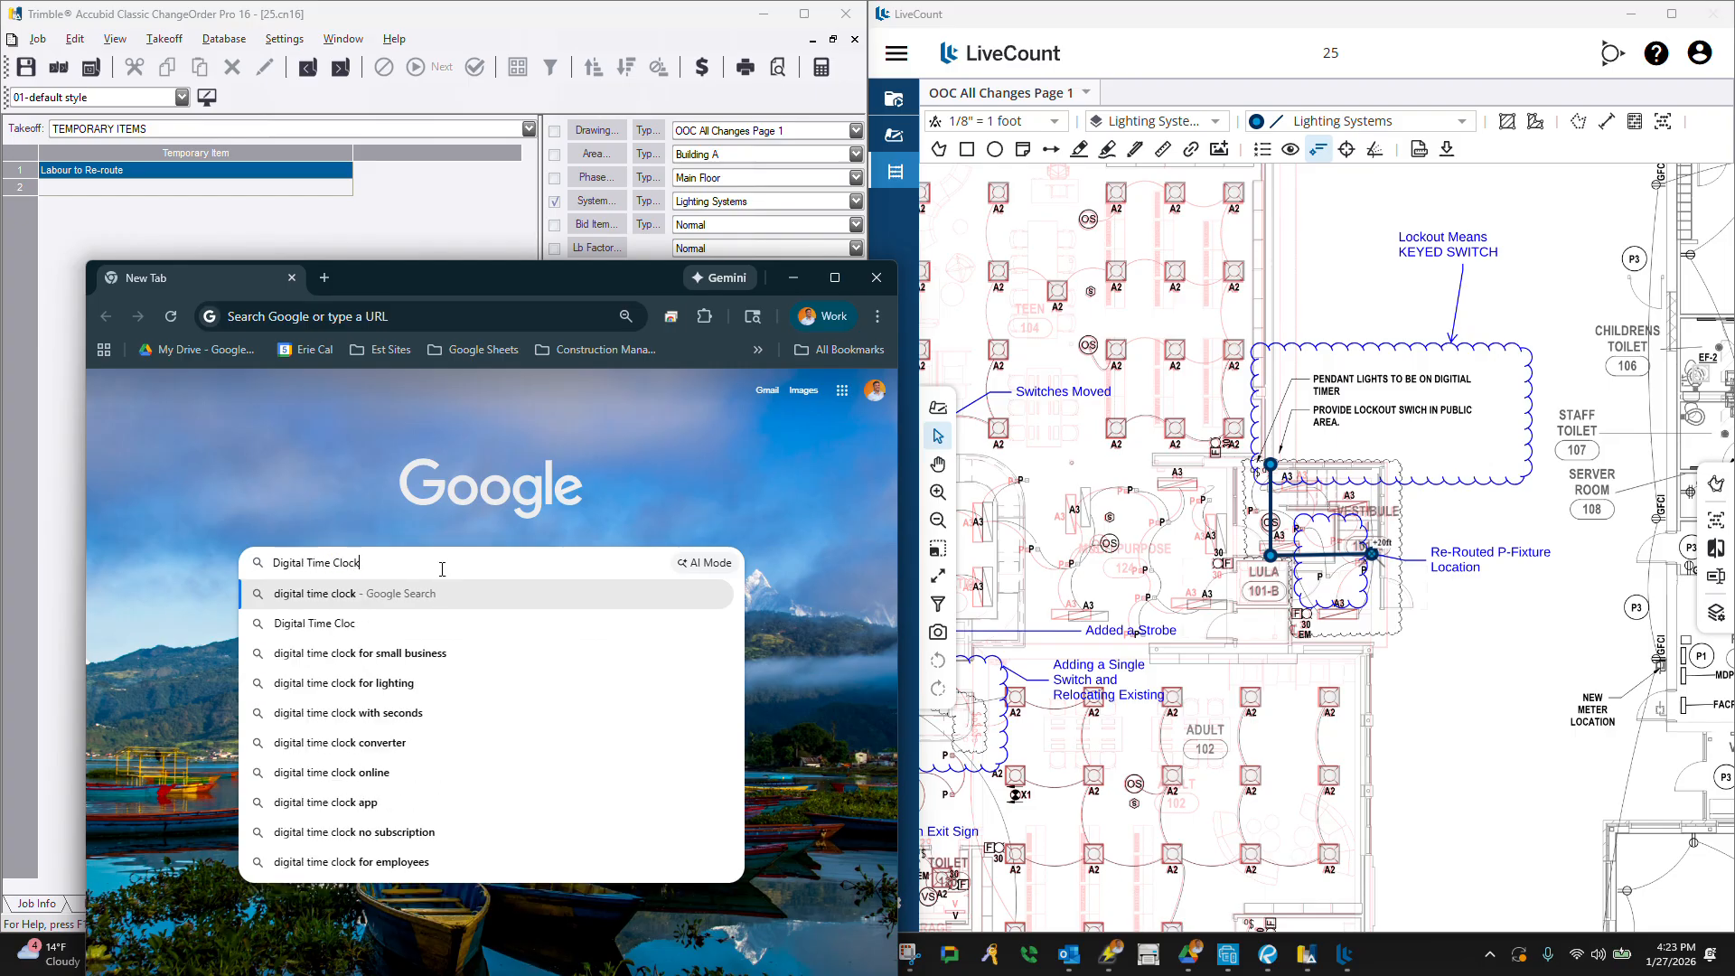
pyautogui.press('Return')
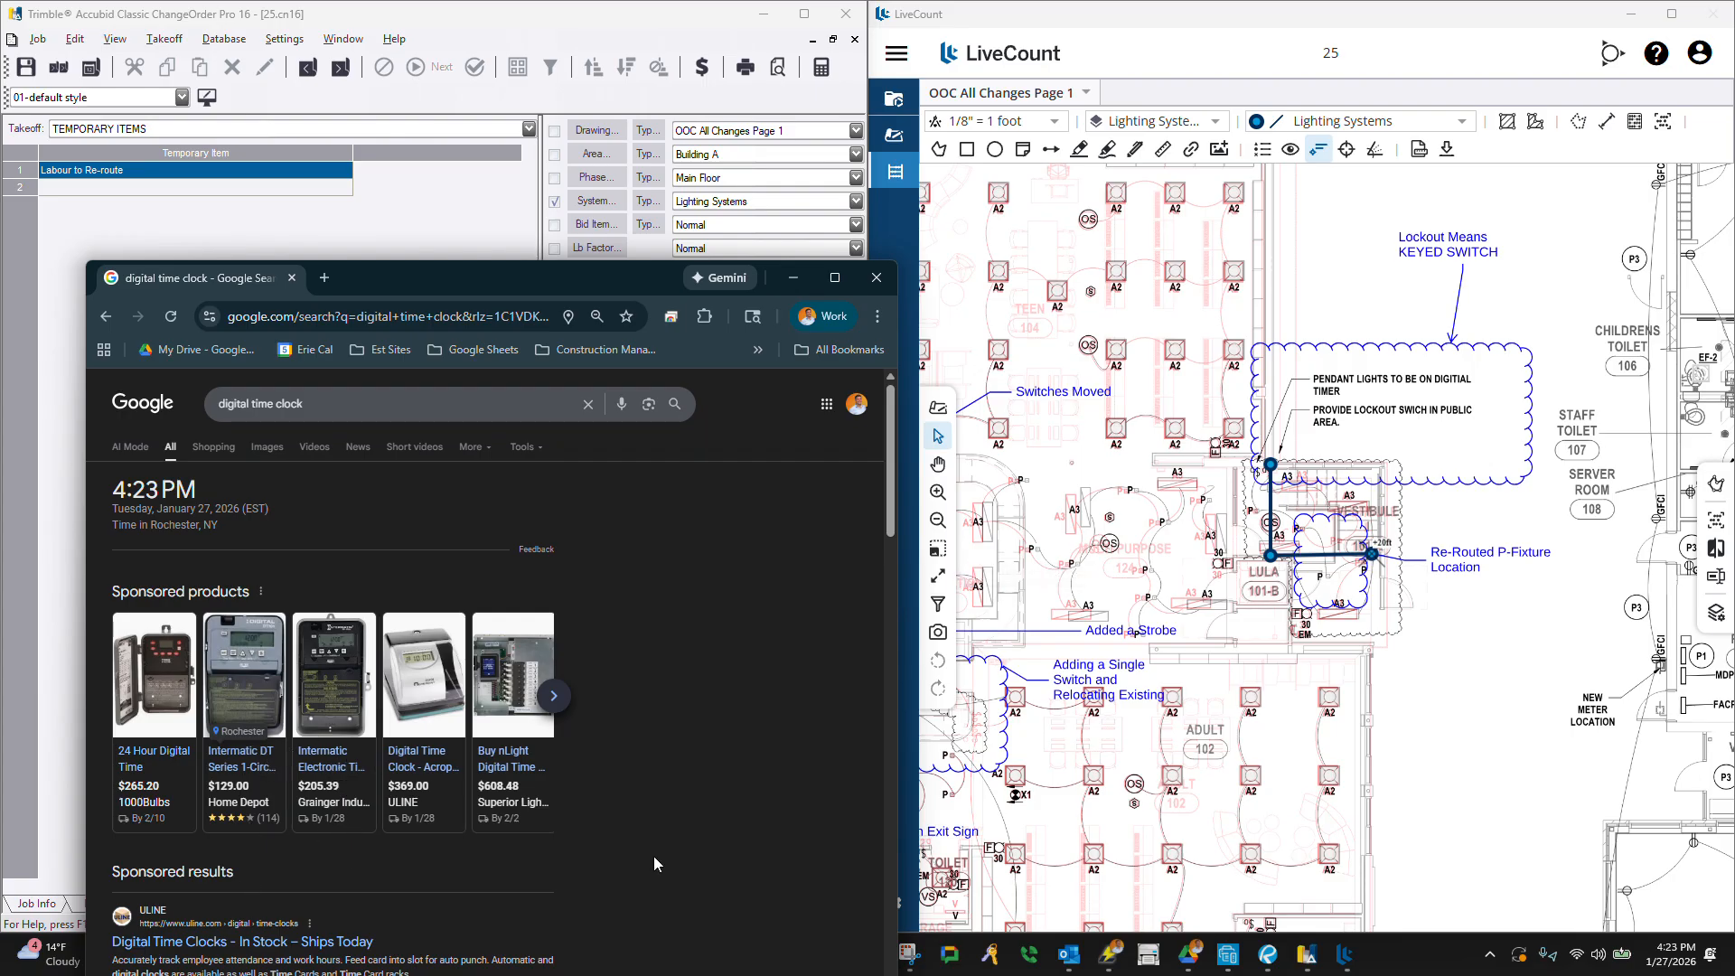
pyautogui.click(833, 277)
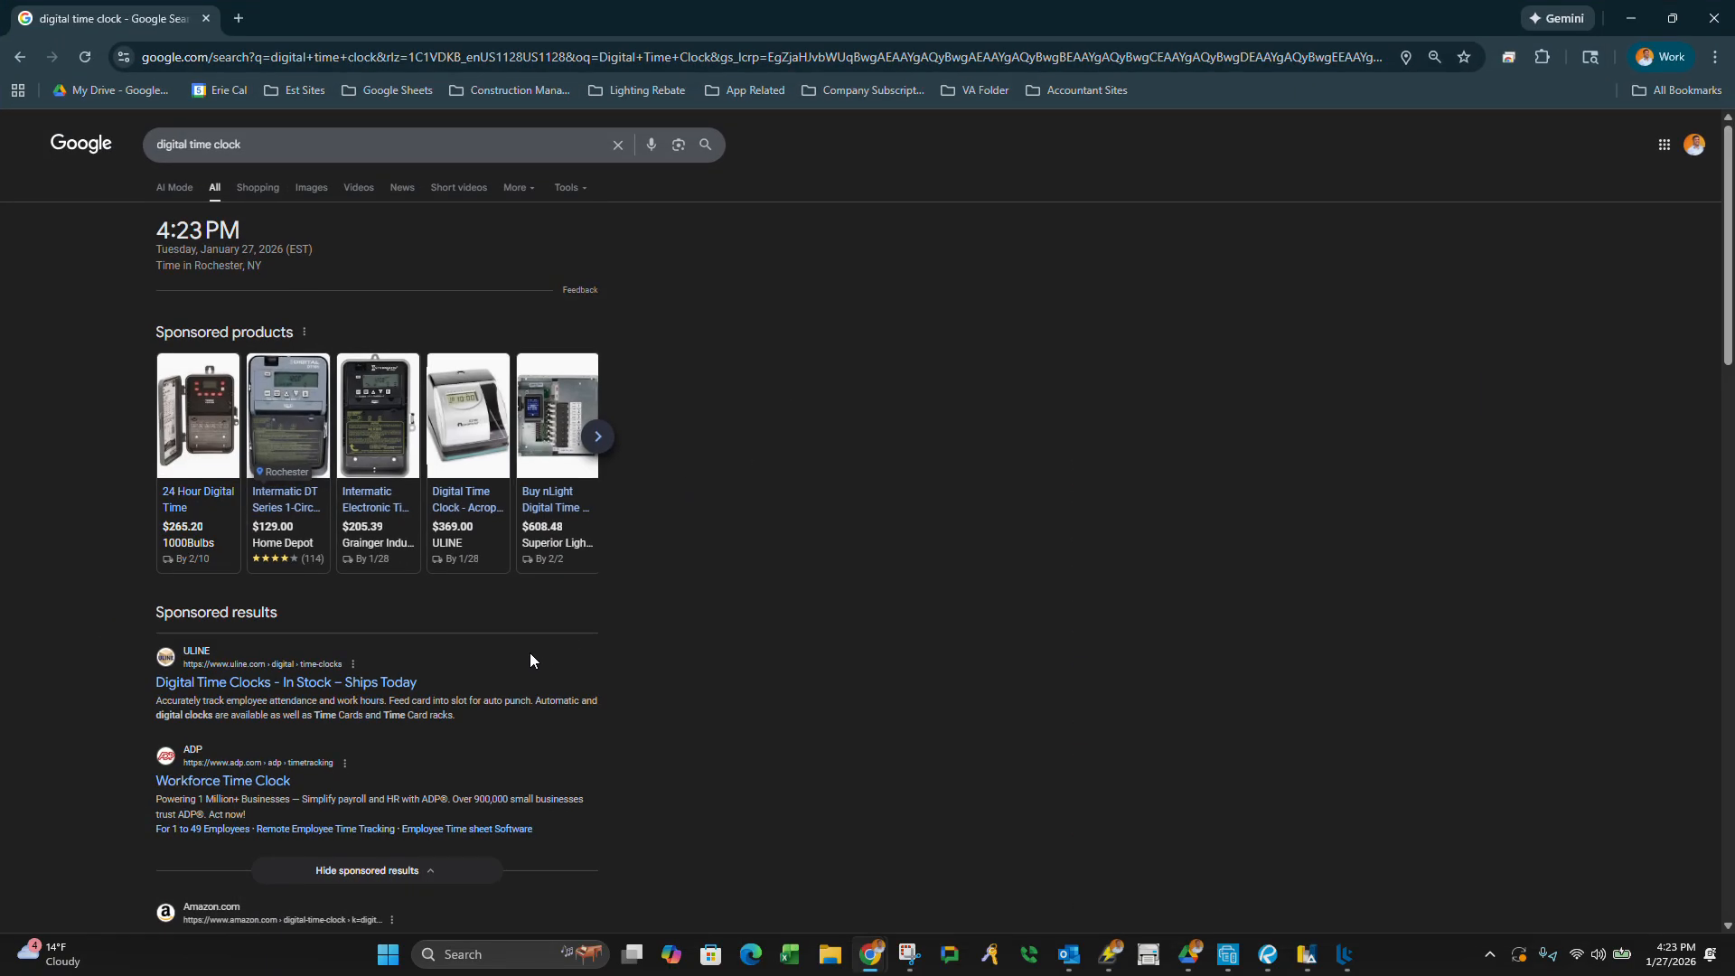
pyautogui.click(597, 436)
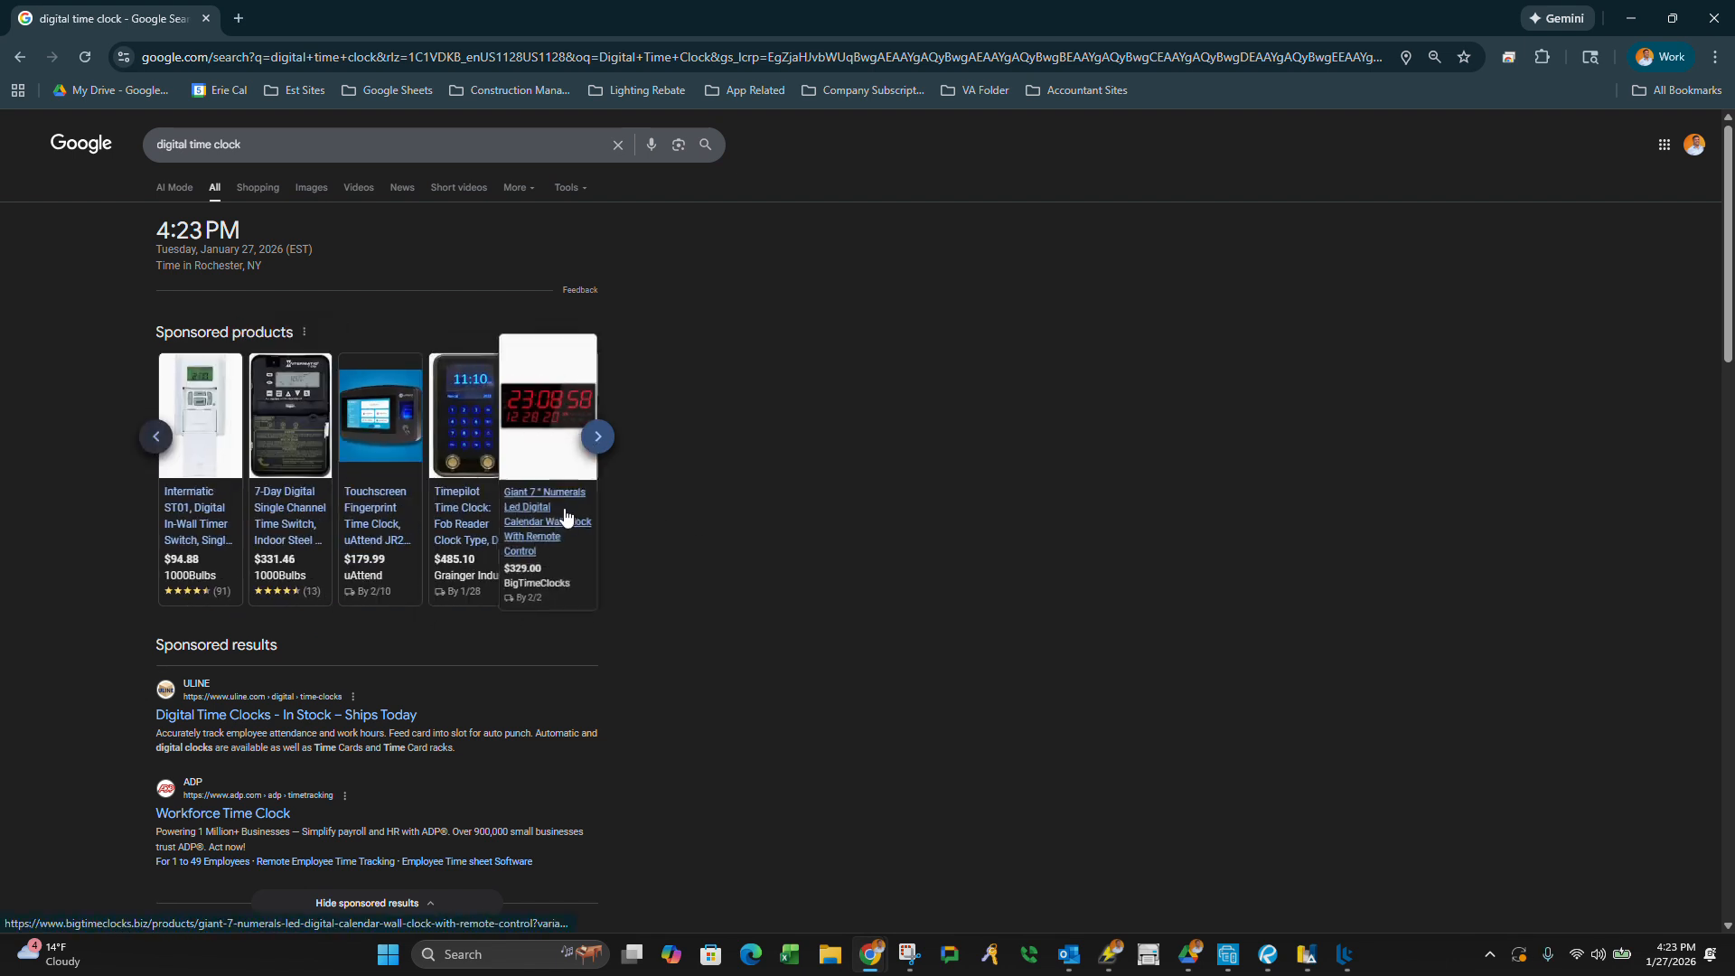
# Open the 1000Bulbs product page for the 7-Day Digital Single Channel Time Switch and dismiss the sign-up offer.
pyautogui.click(295, 513)
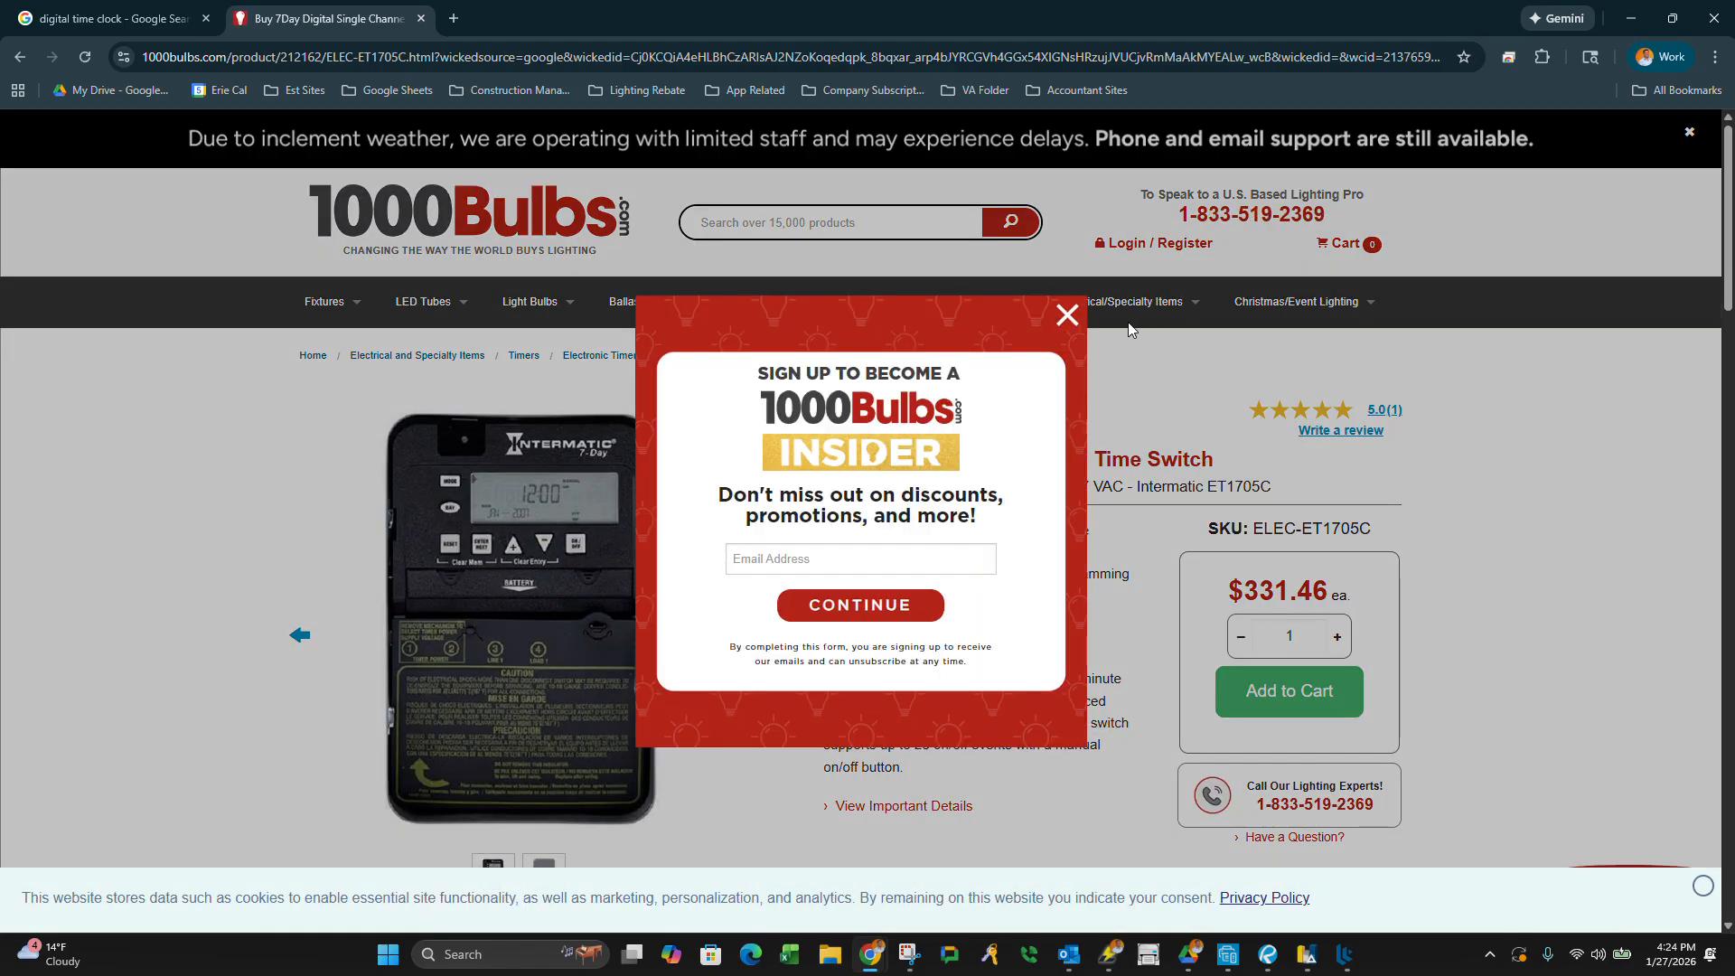
pyautogui.click(1068, 316)
pyautogui.click(905, 955)
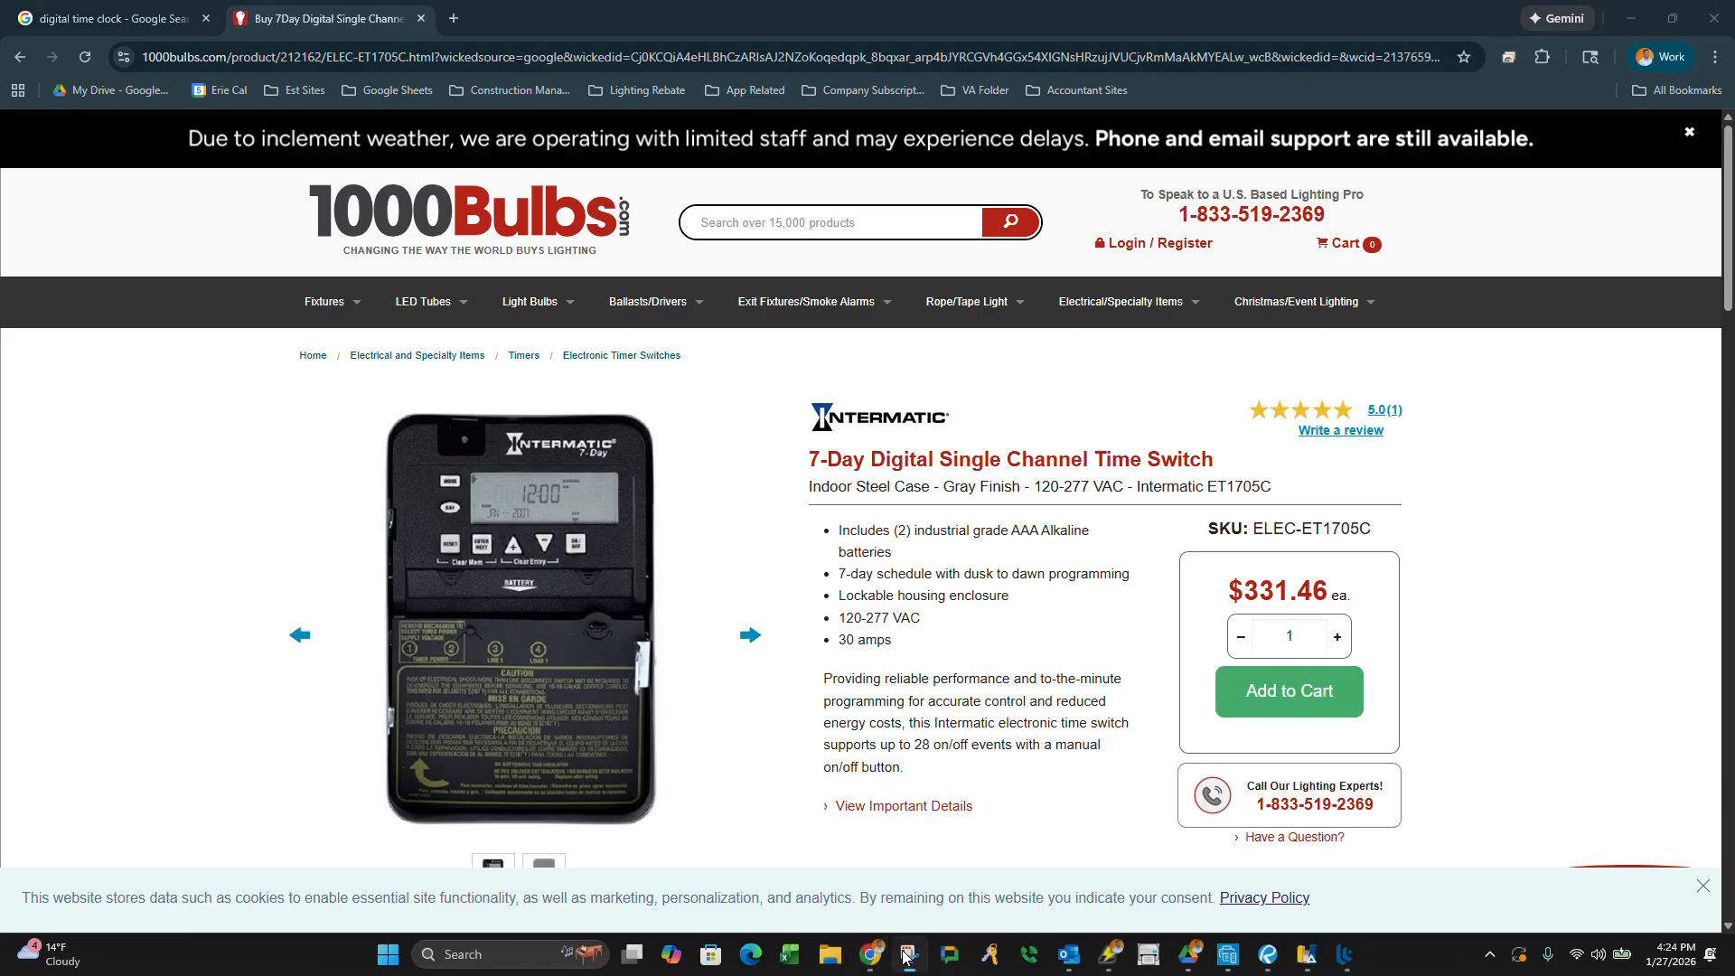
pyautogui.rightClick(906, 956)
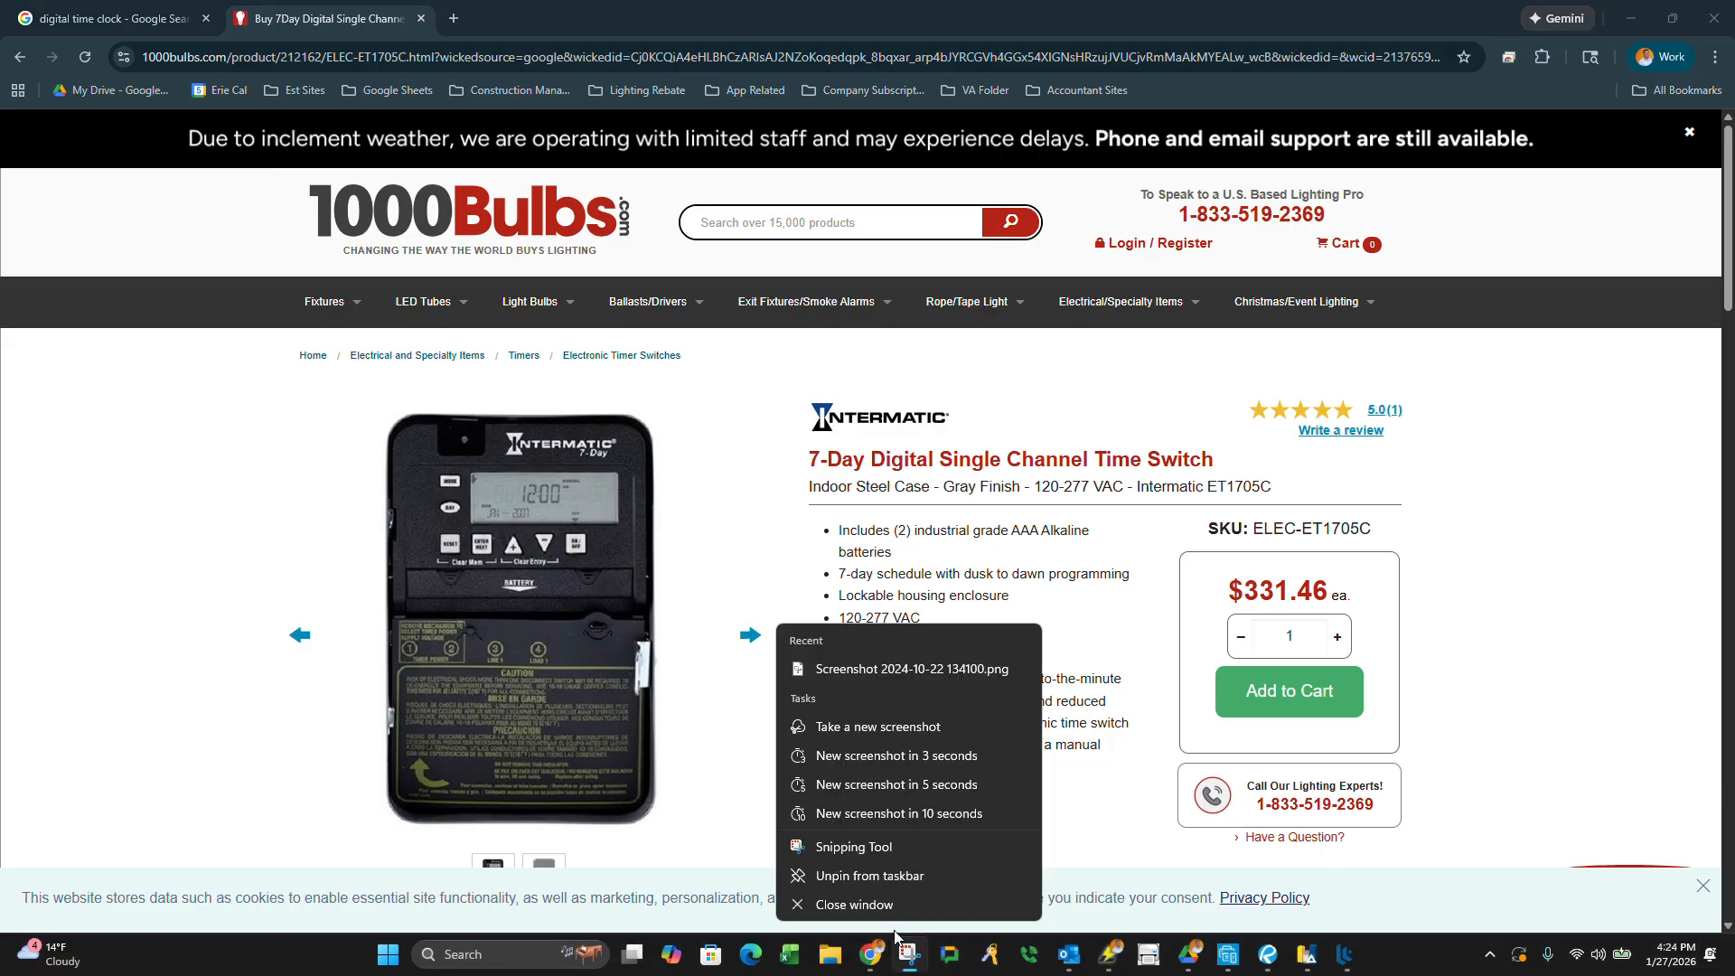
pyautogui.click(880, 843)
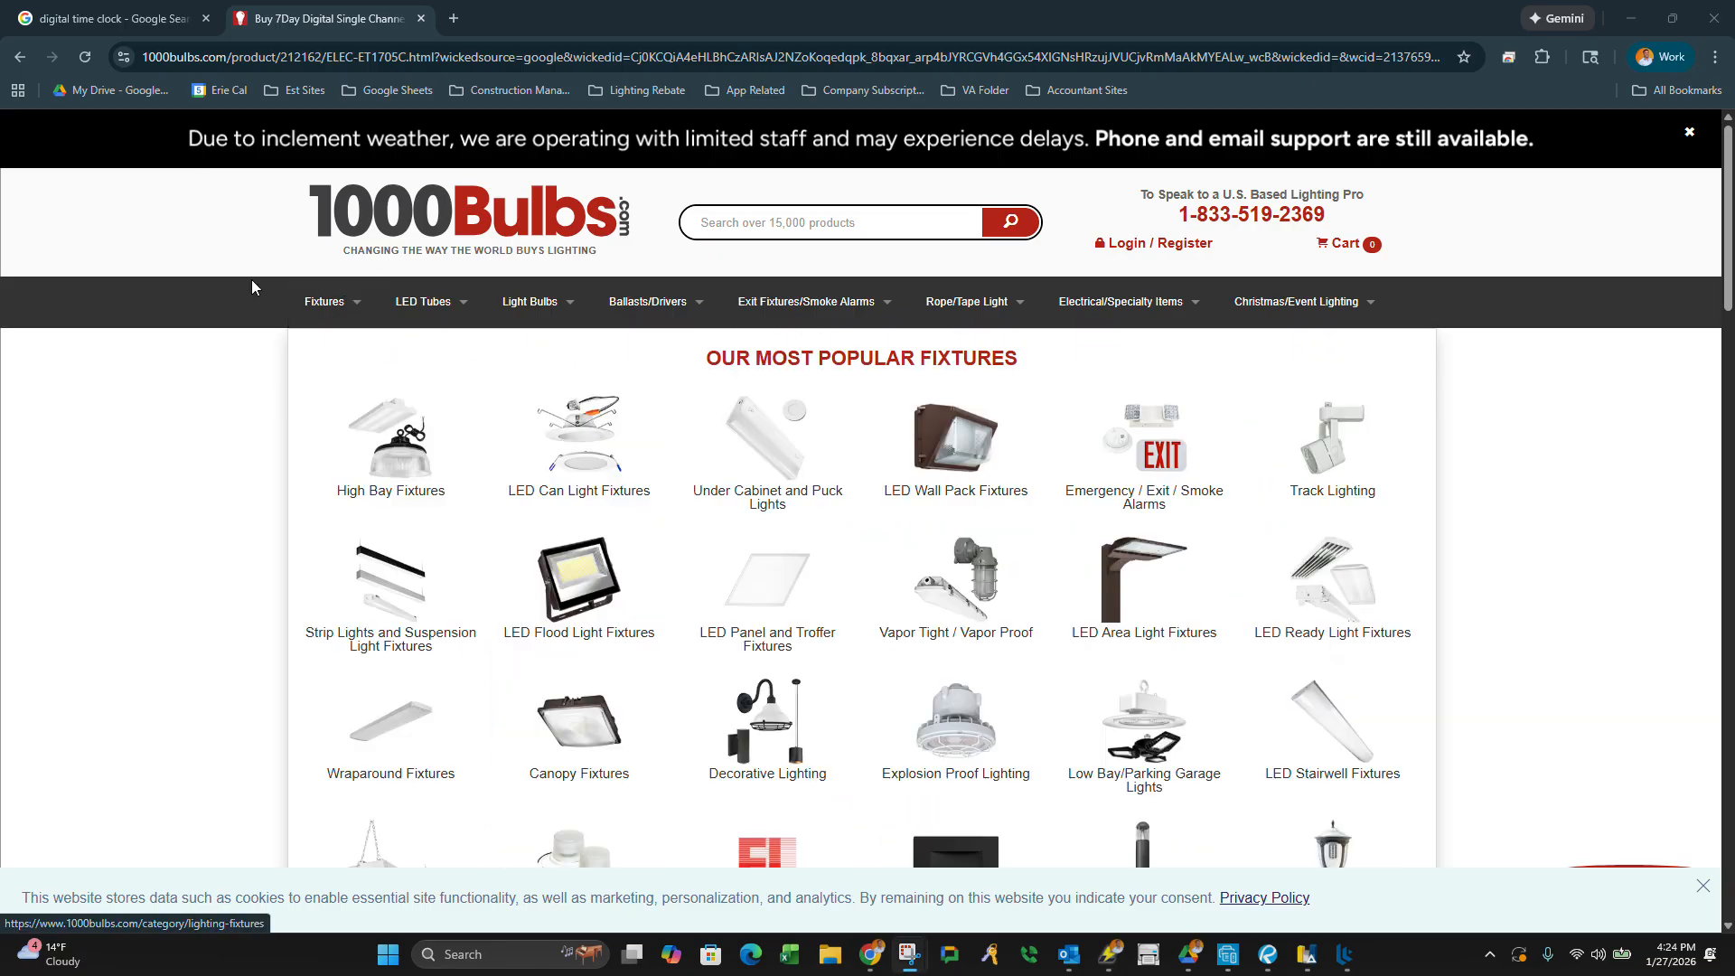
pyautogui.moveTo(182, 250); pyautogui.dragTo(263, 331)
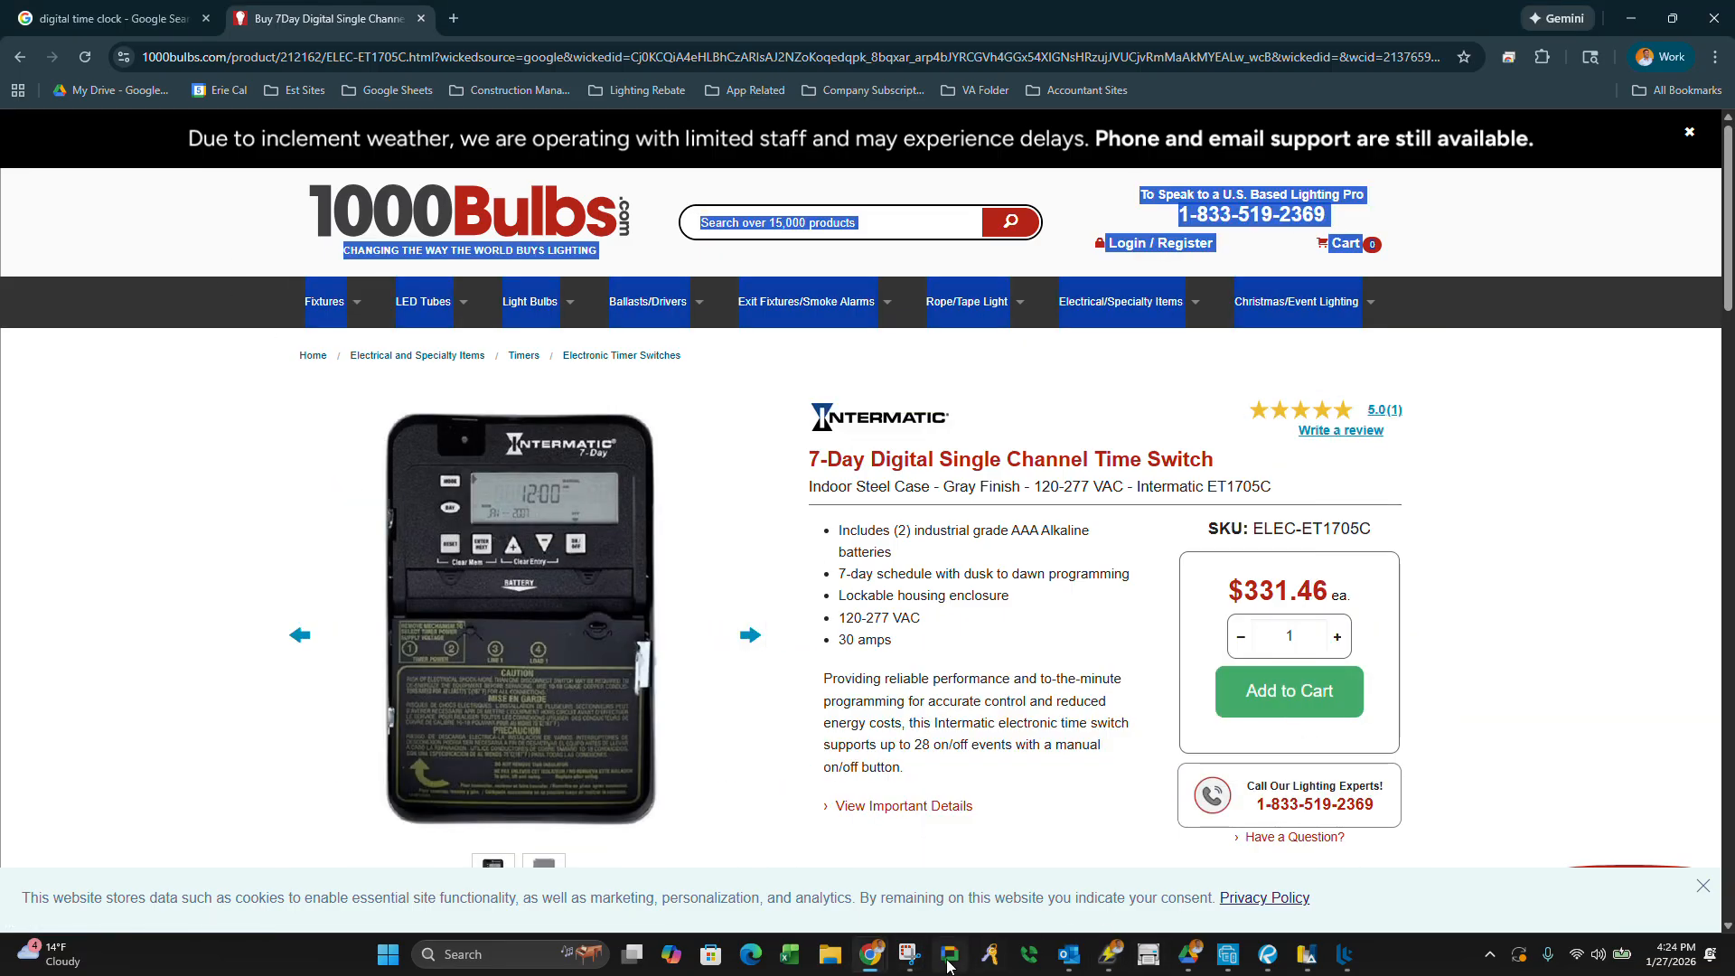
pyautogui.click(899, 951)
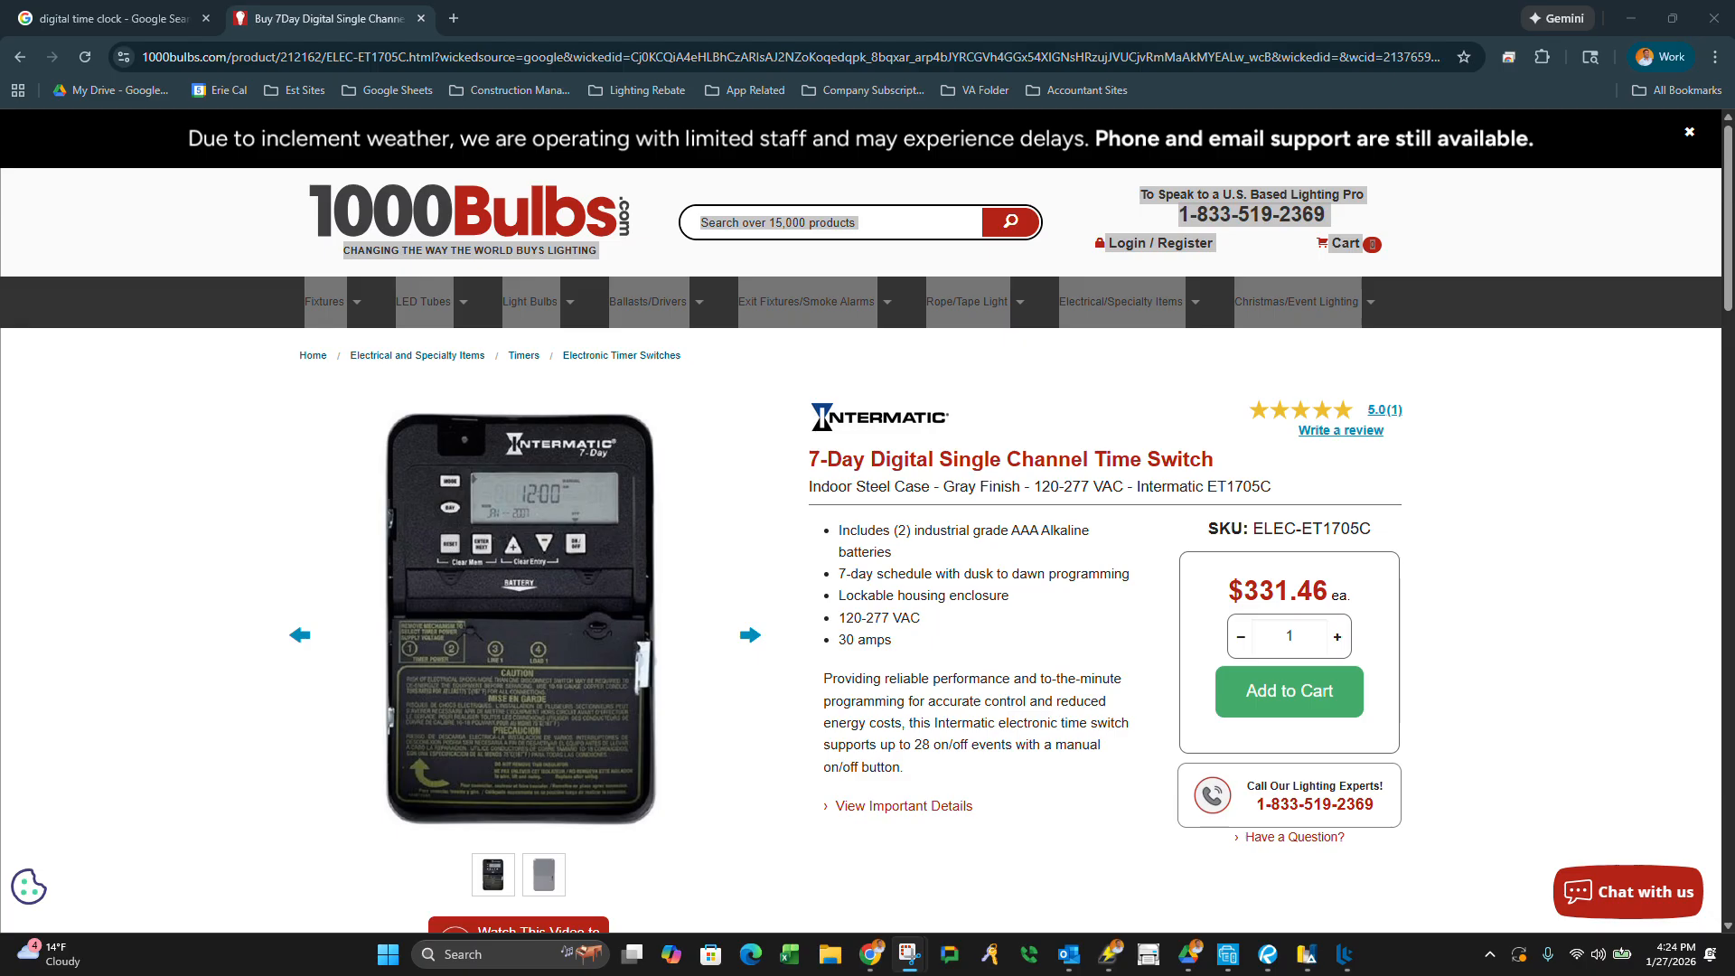
pyautogui.press('super+shift+r')
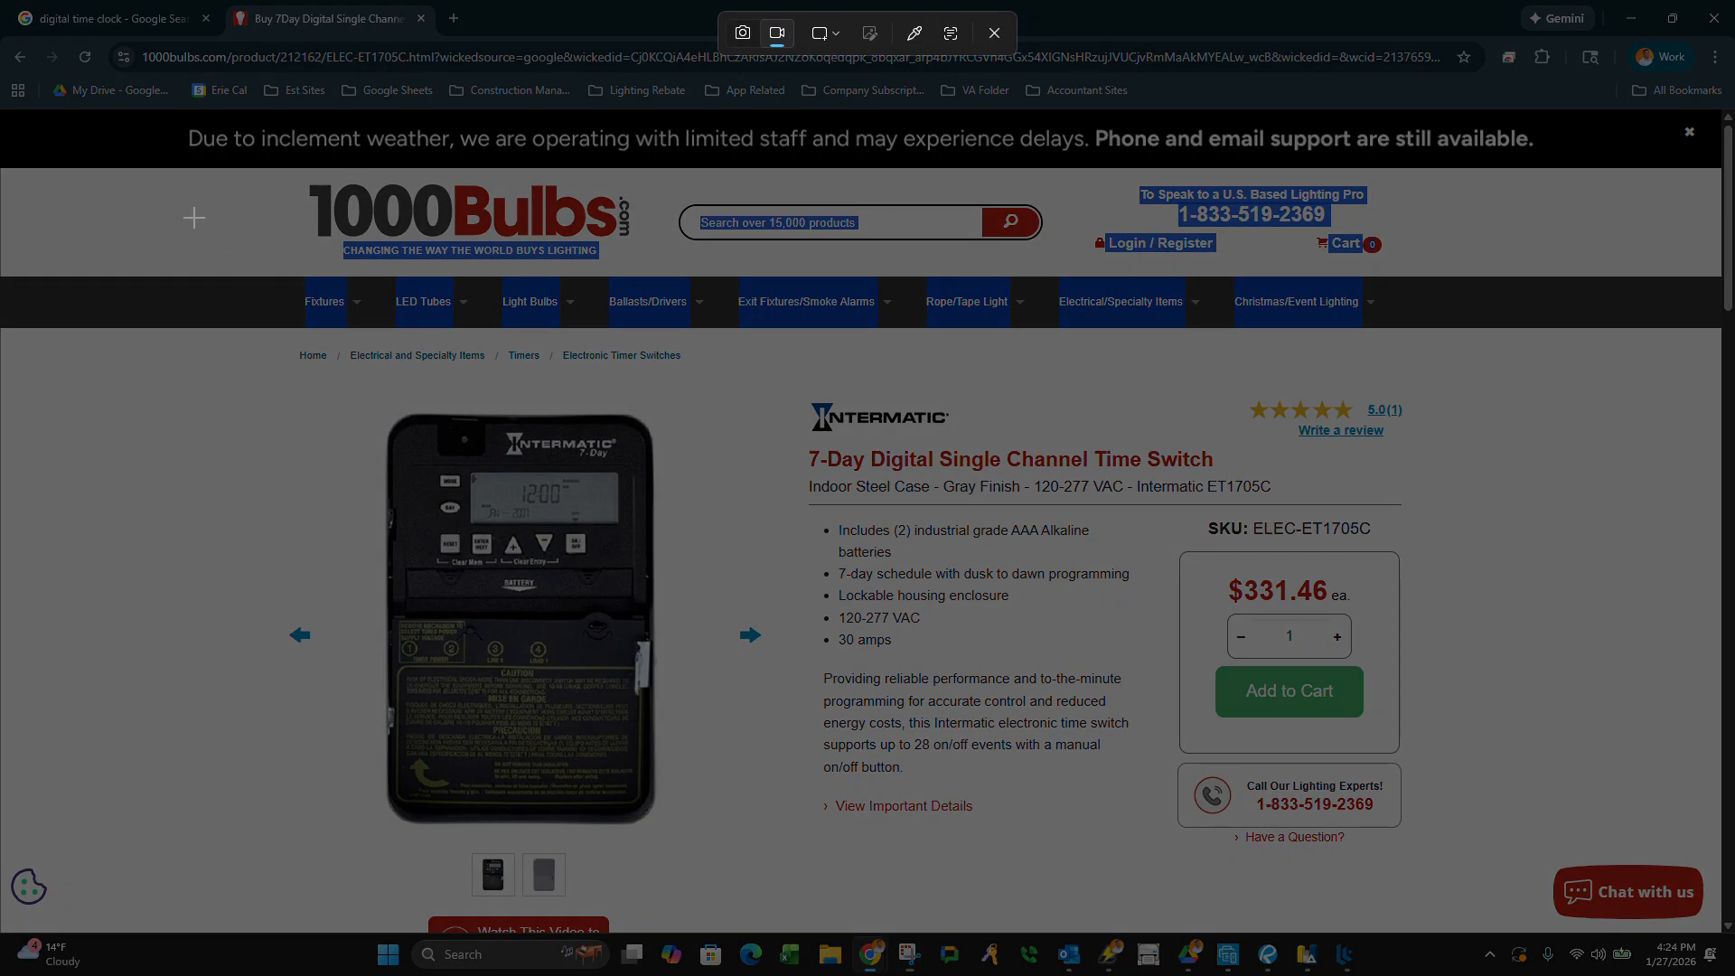
pyautogui.moveTo(189, 215); pyautogui.dragTo(1443, 903)
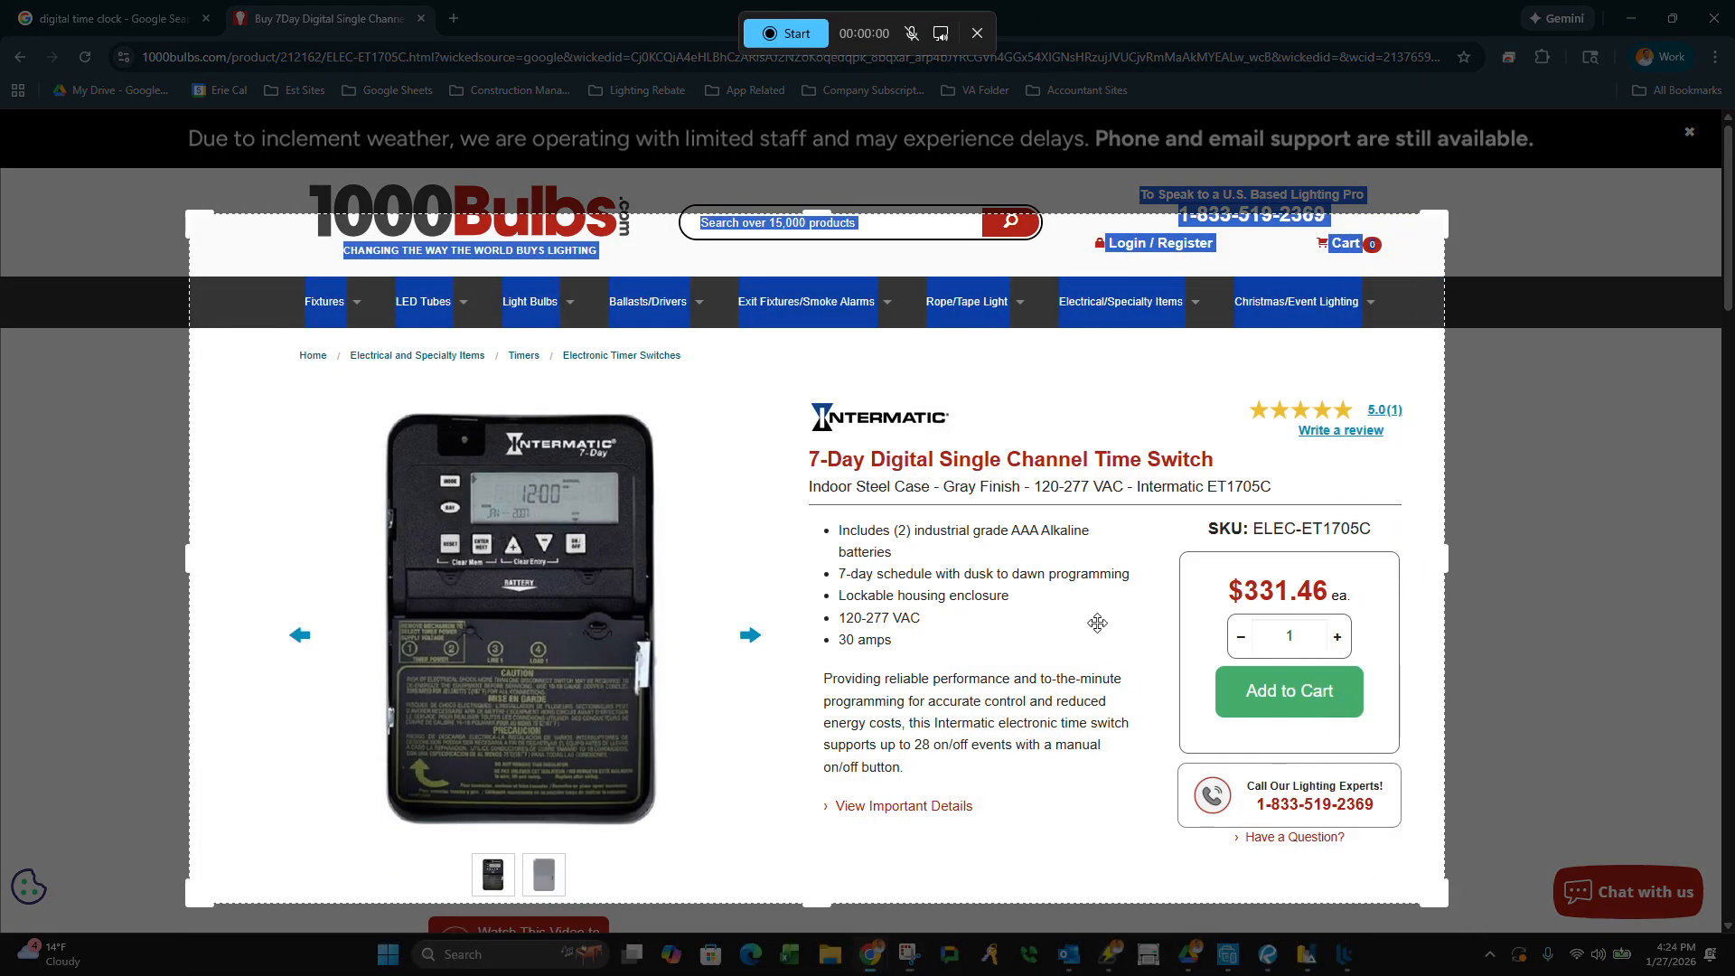
pyautogui.click(1292, 38)
pyautogui.click(1261, 716)
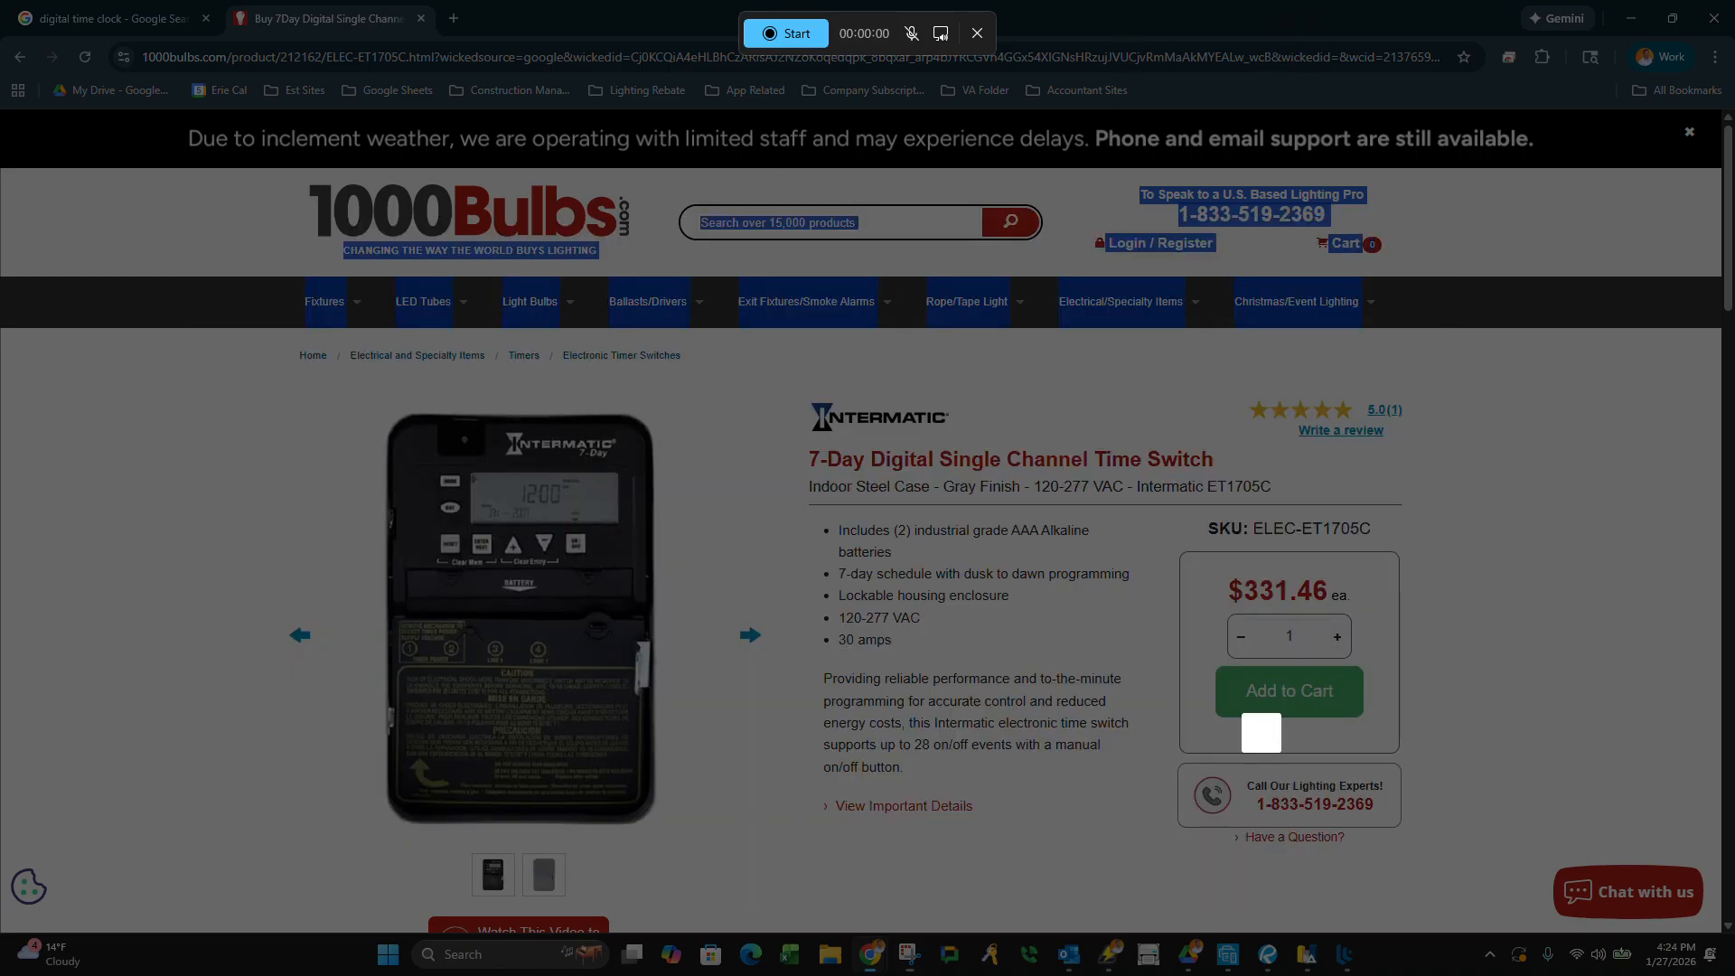
pyautogui.click(910, 946)
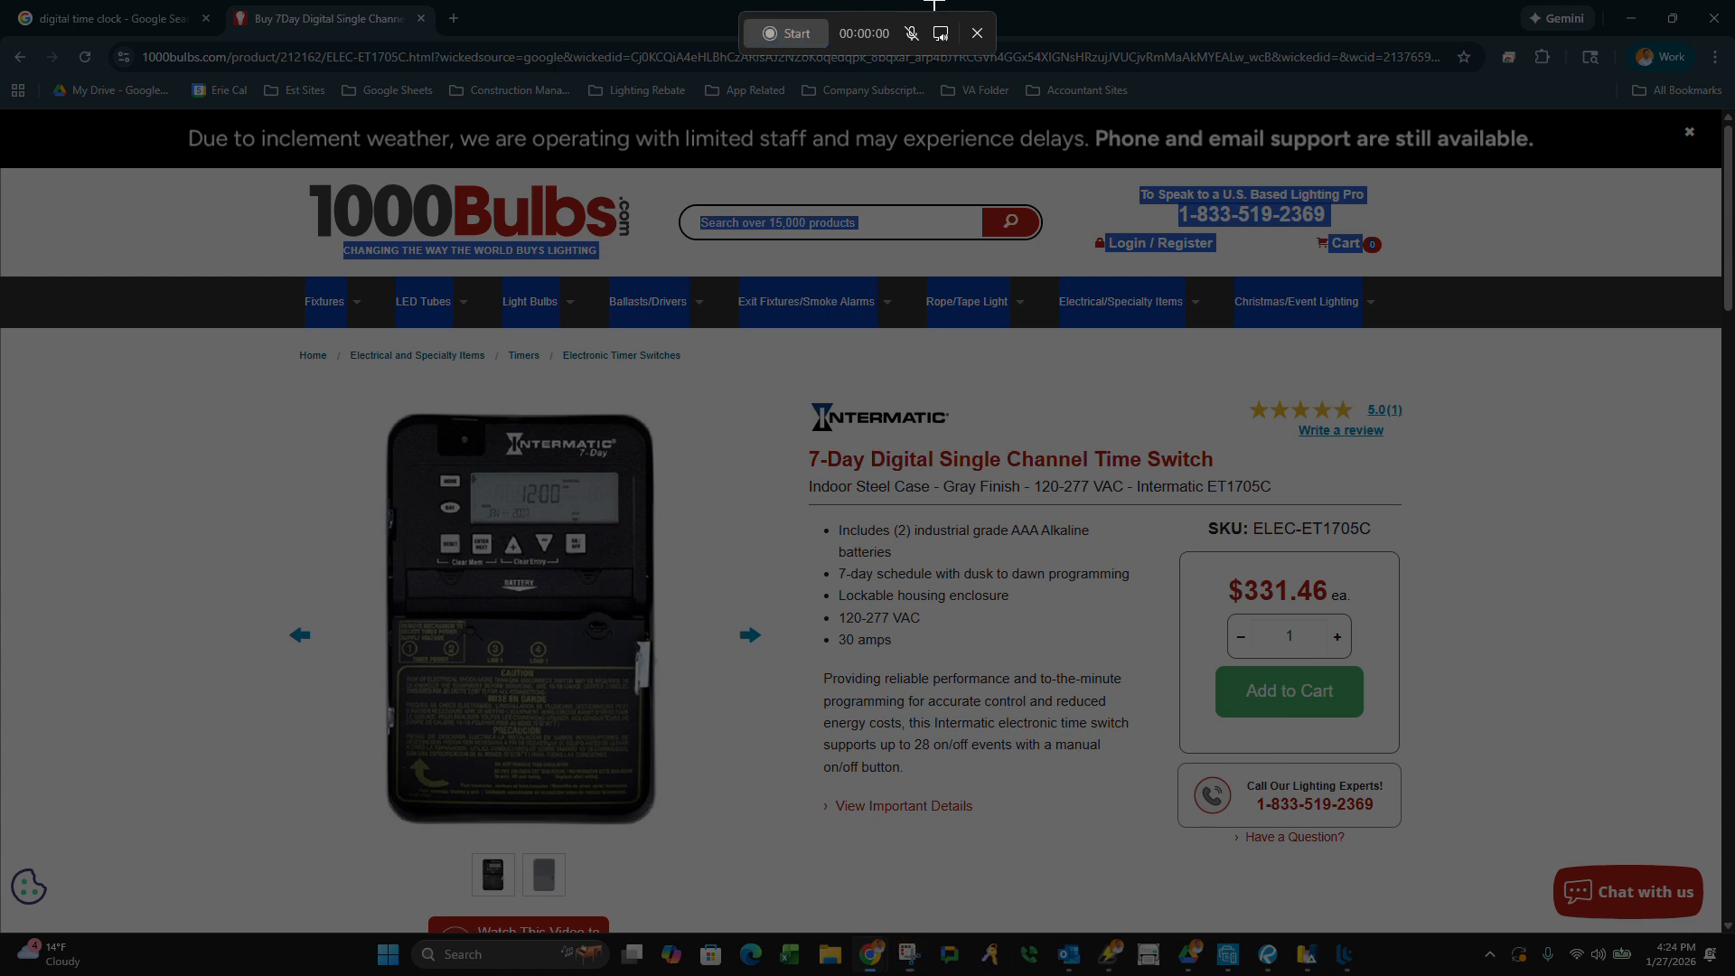
pyautogui.click(978, 35)
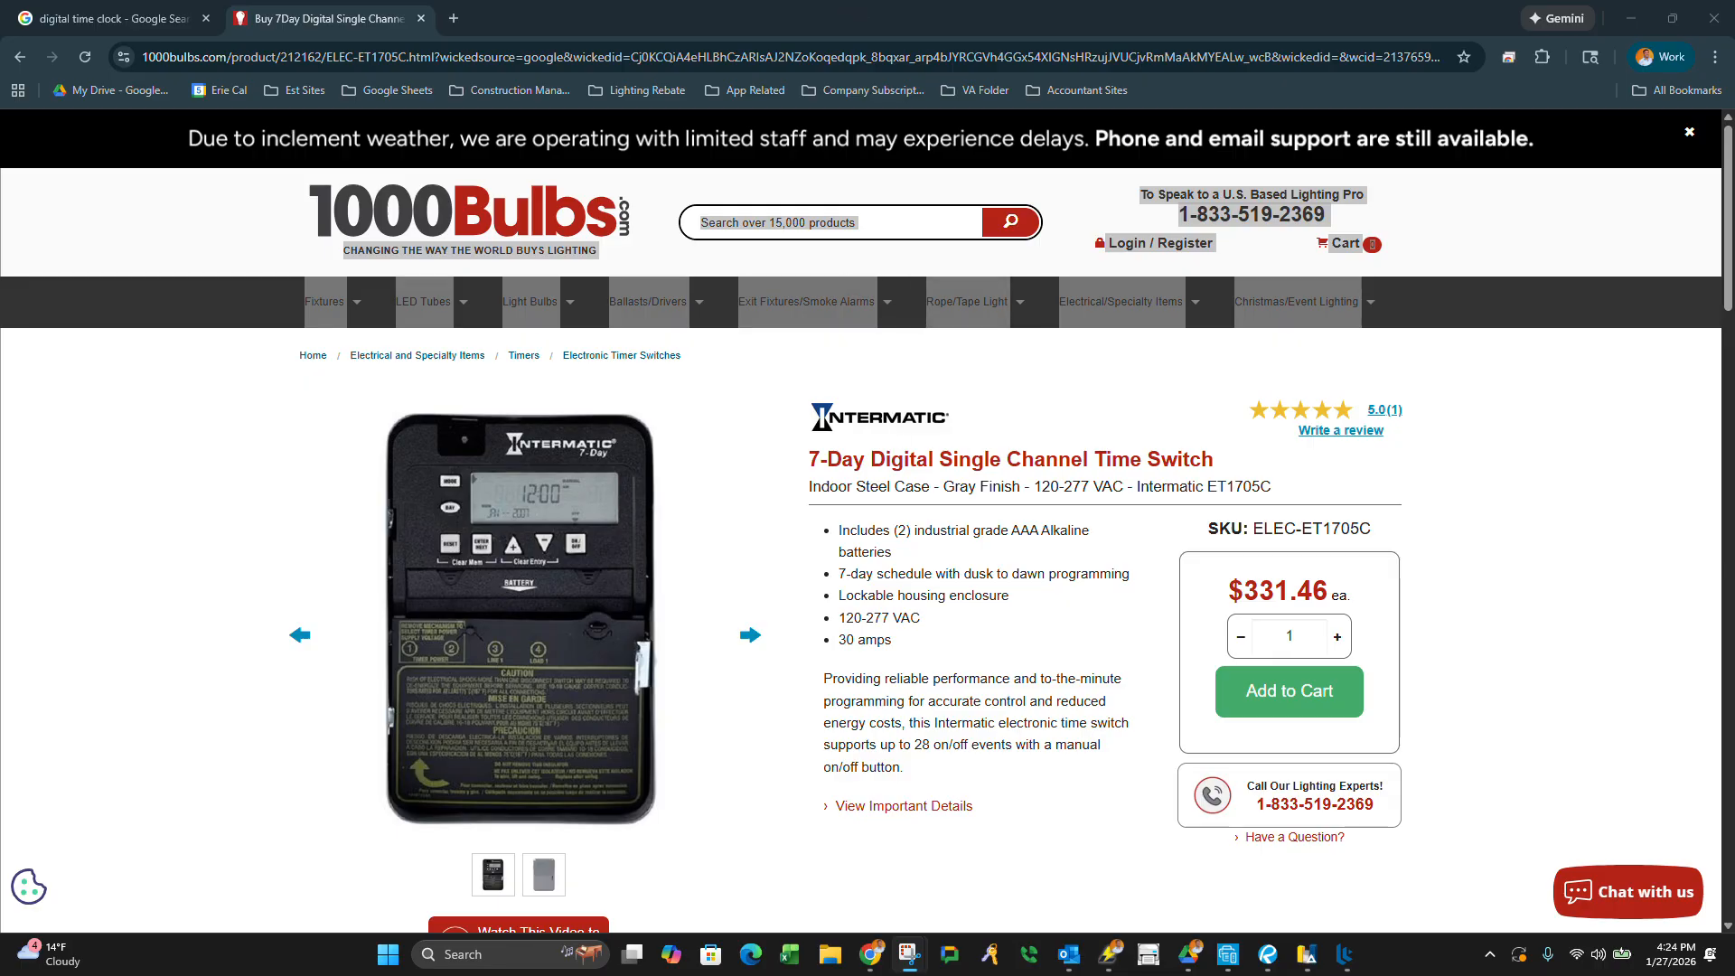
# Capture a screenshot of the time switch product page including its price and save it to the Desktop as Digital Time Clock.
pyautogui.press('super+shift+s')
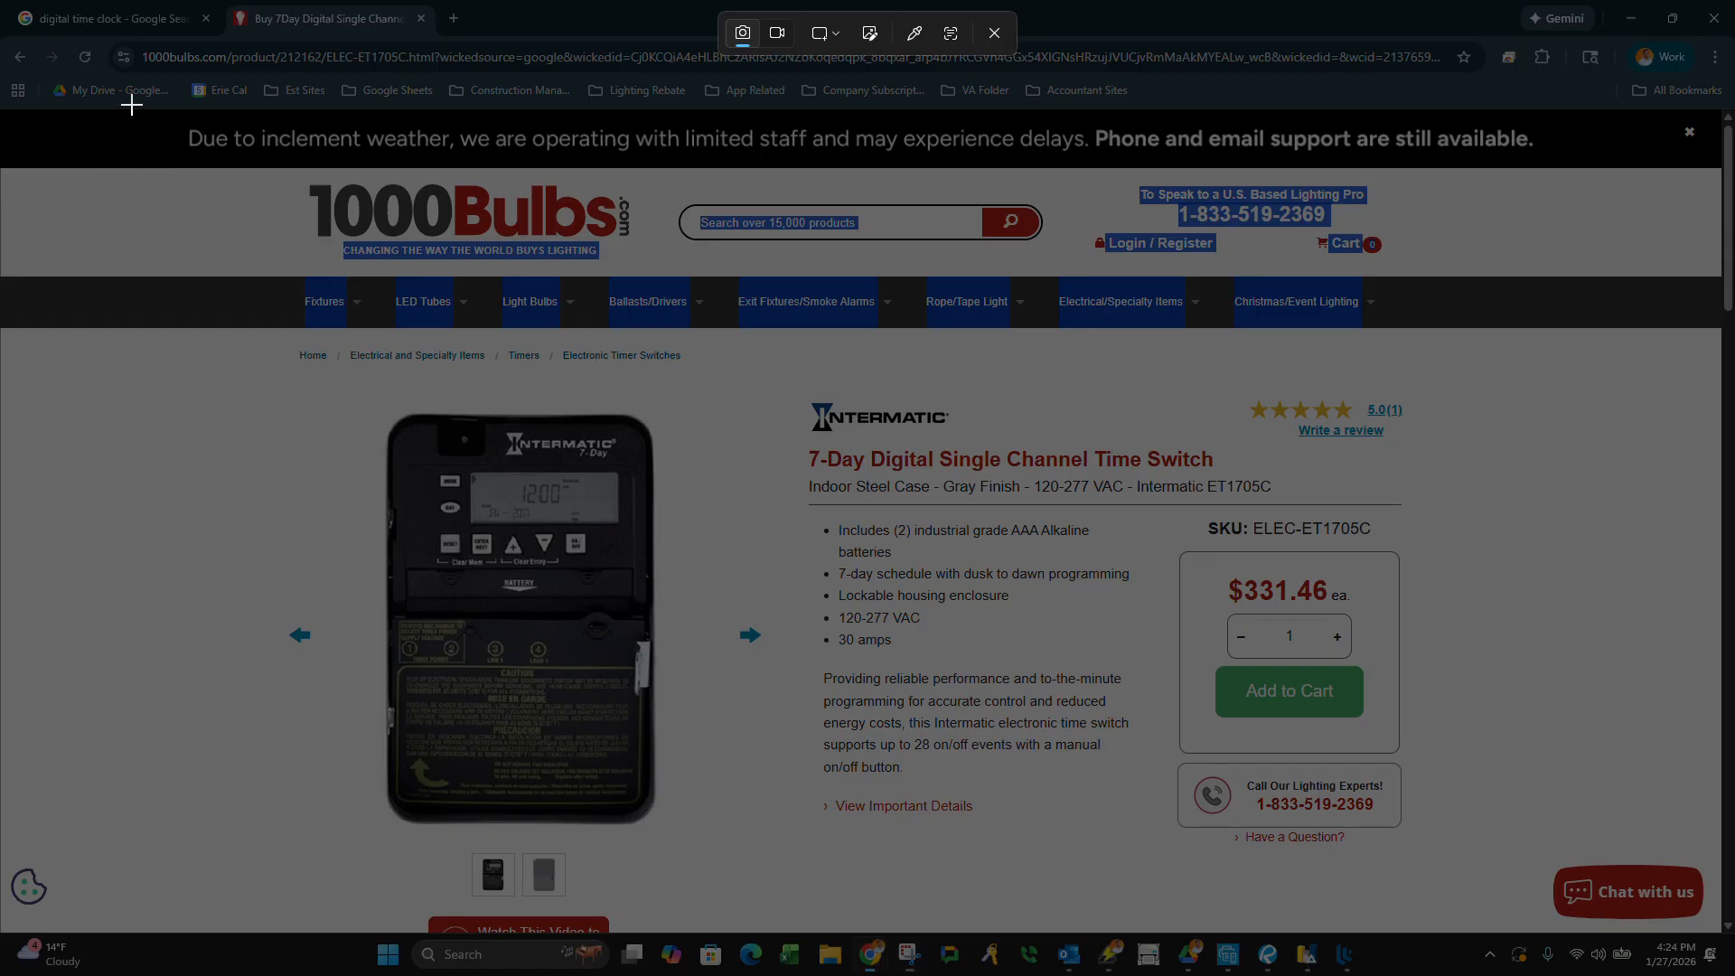
pyautogui.moveTo(129, 105); pyautogui.dragTo(1537, 956)
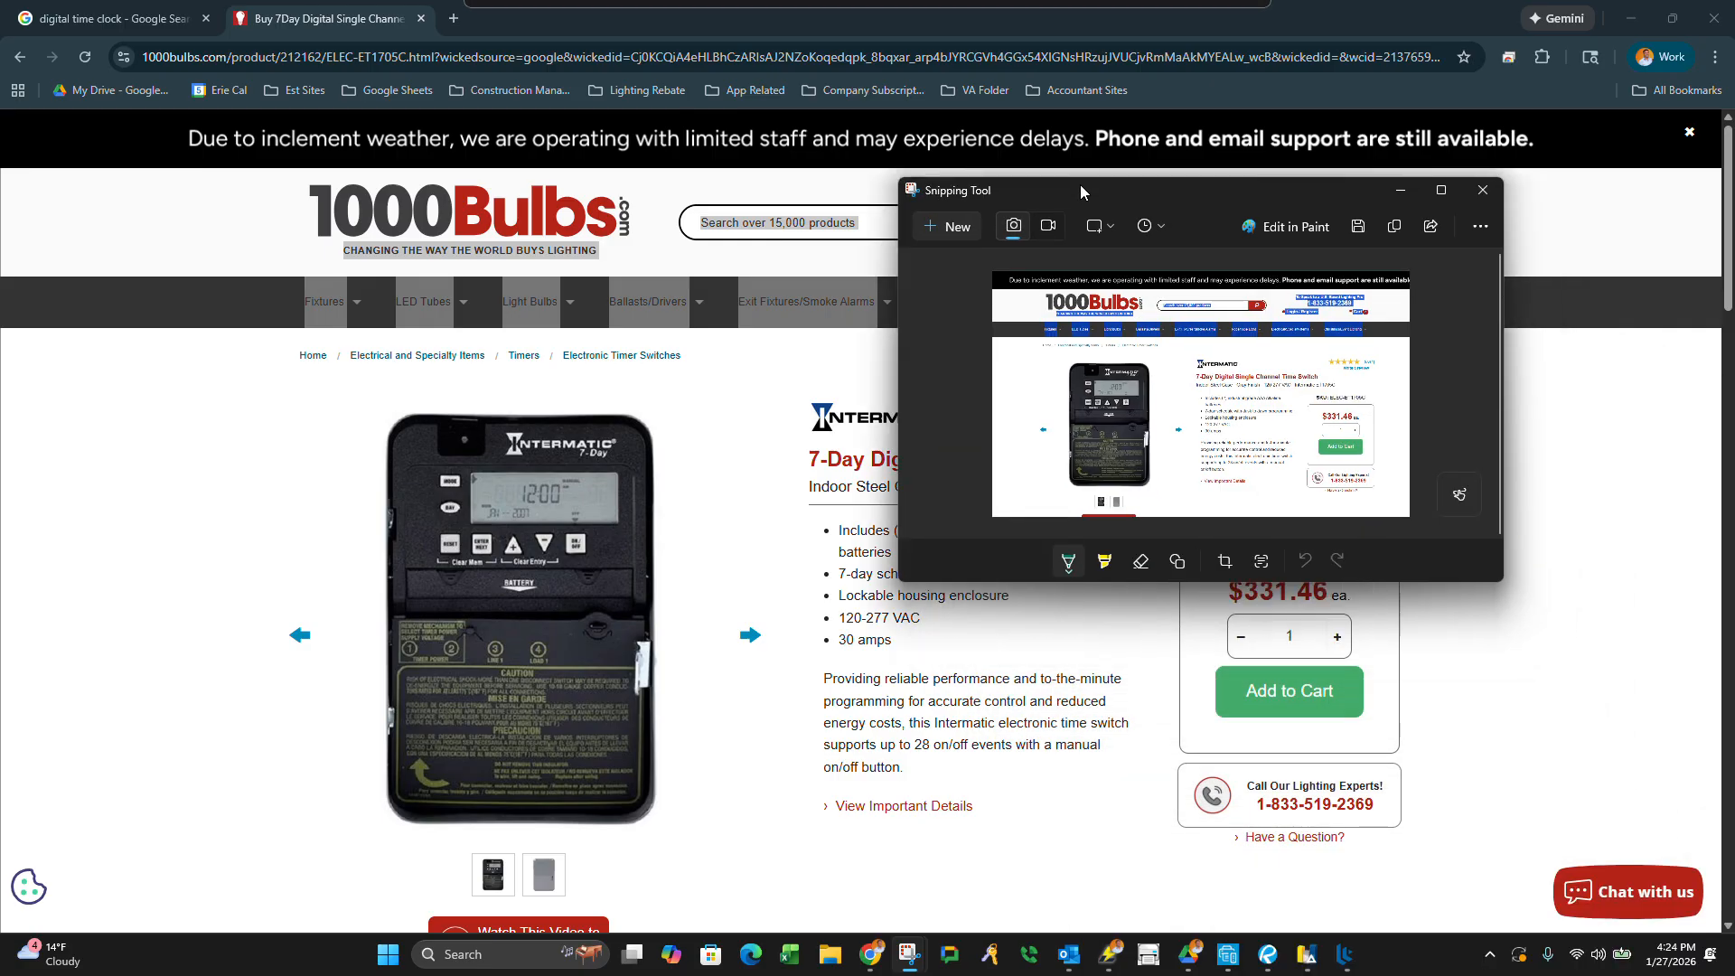
pyautogui.click(1355, 220)
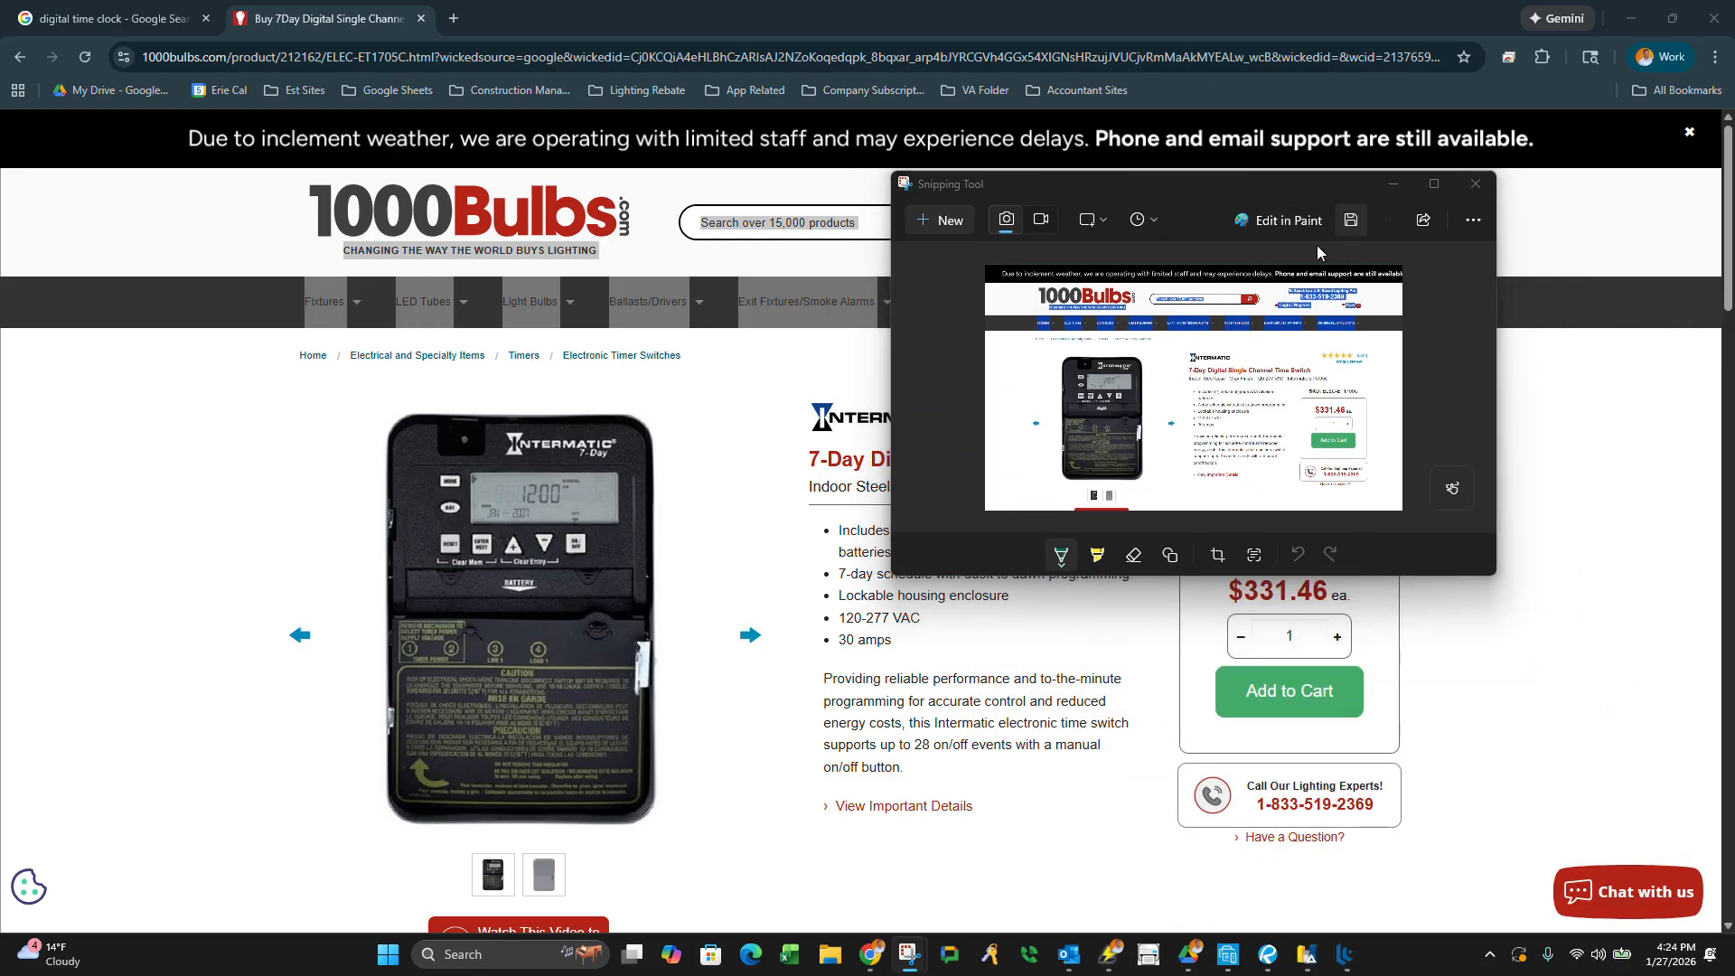
pyautogui.click(931, 379)
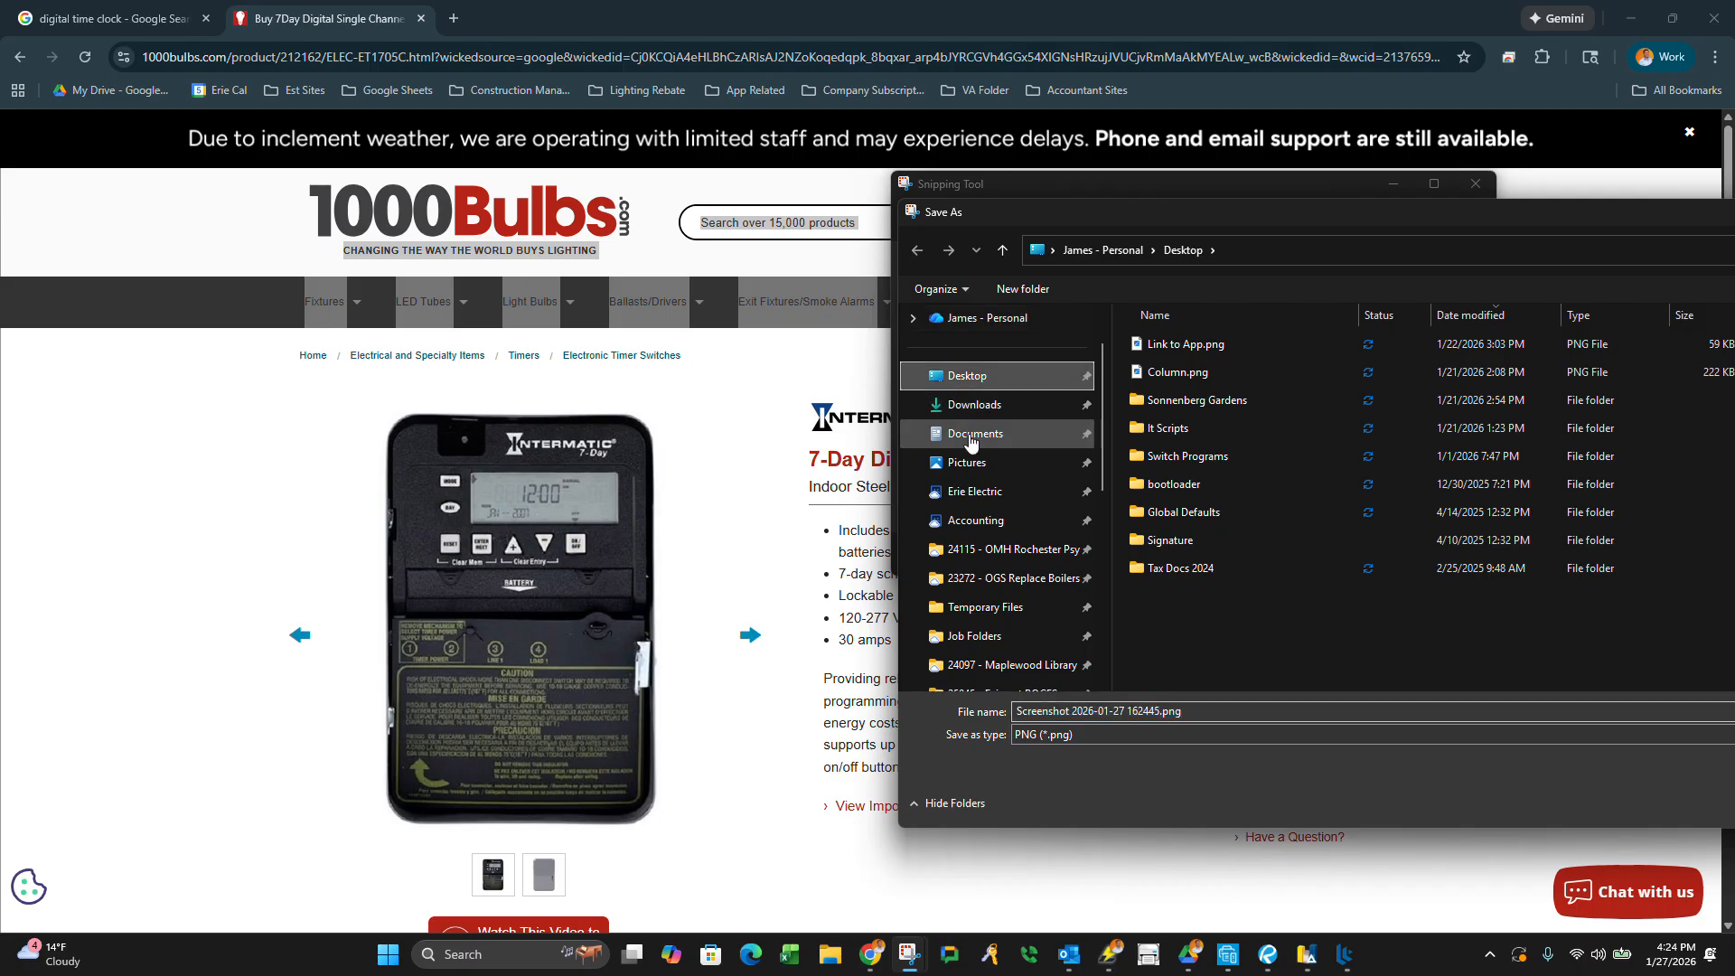
pyautogui.click(1060, 716)
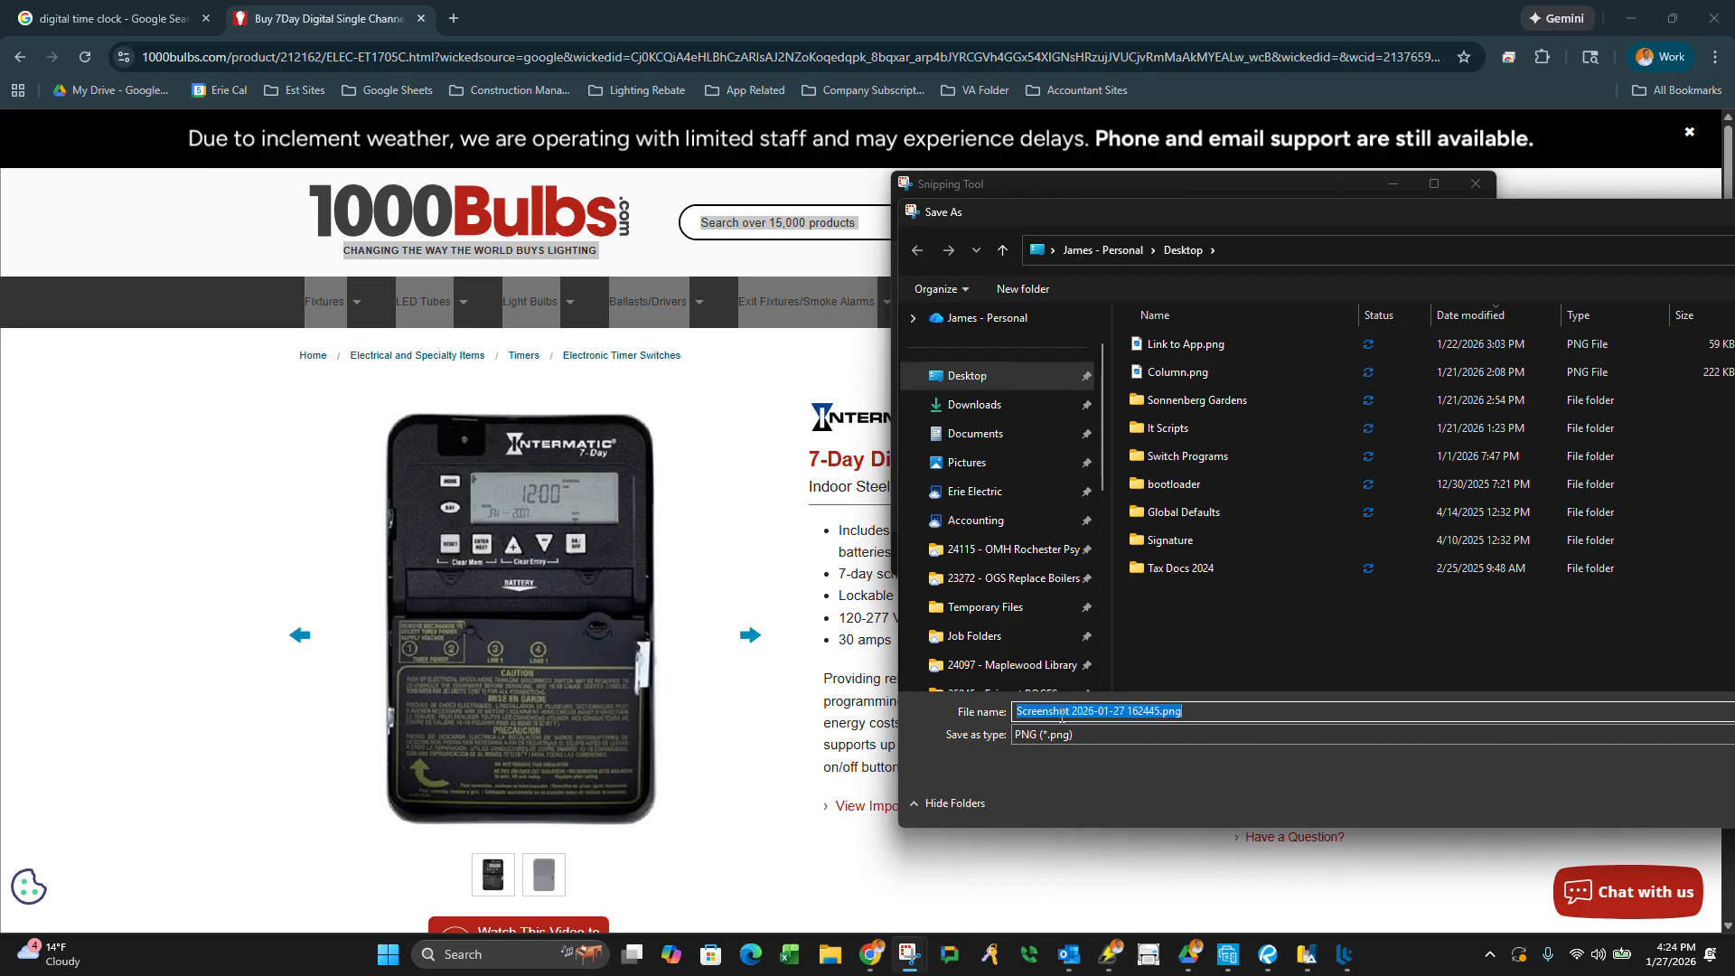
pyautogui.write('Digital Time Clock')
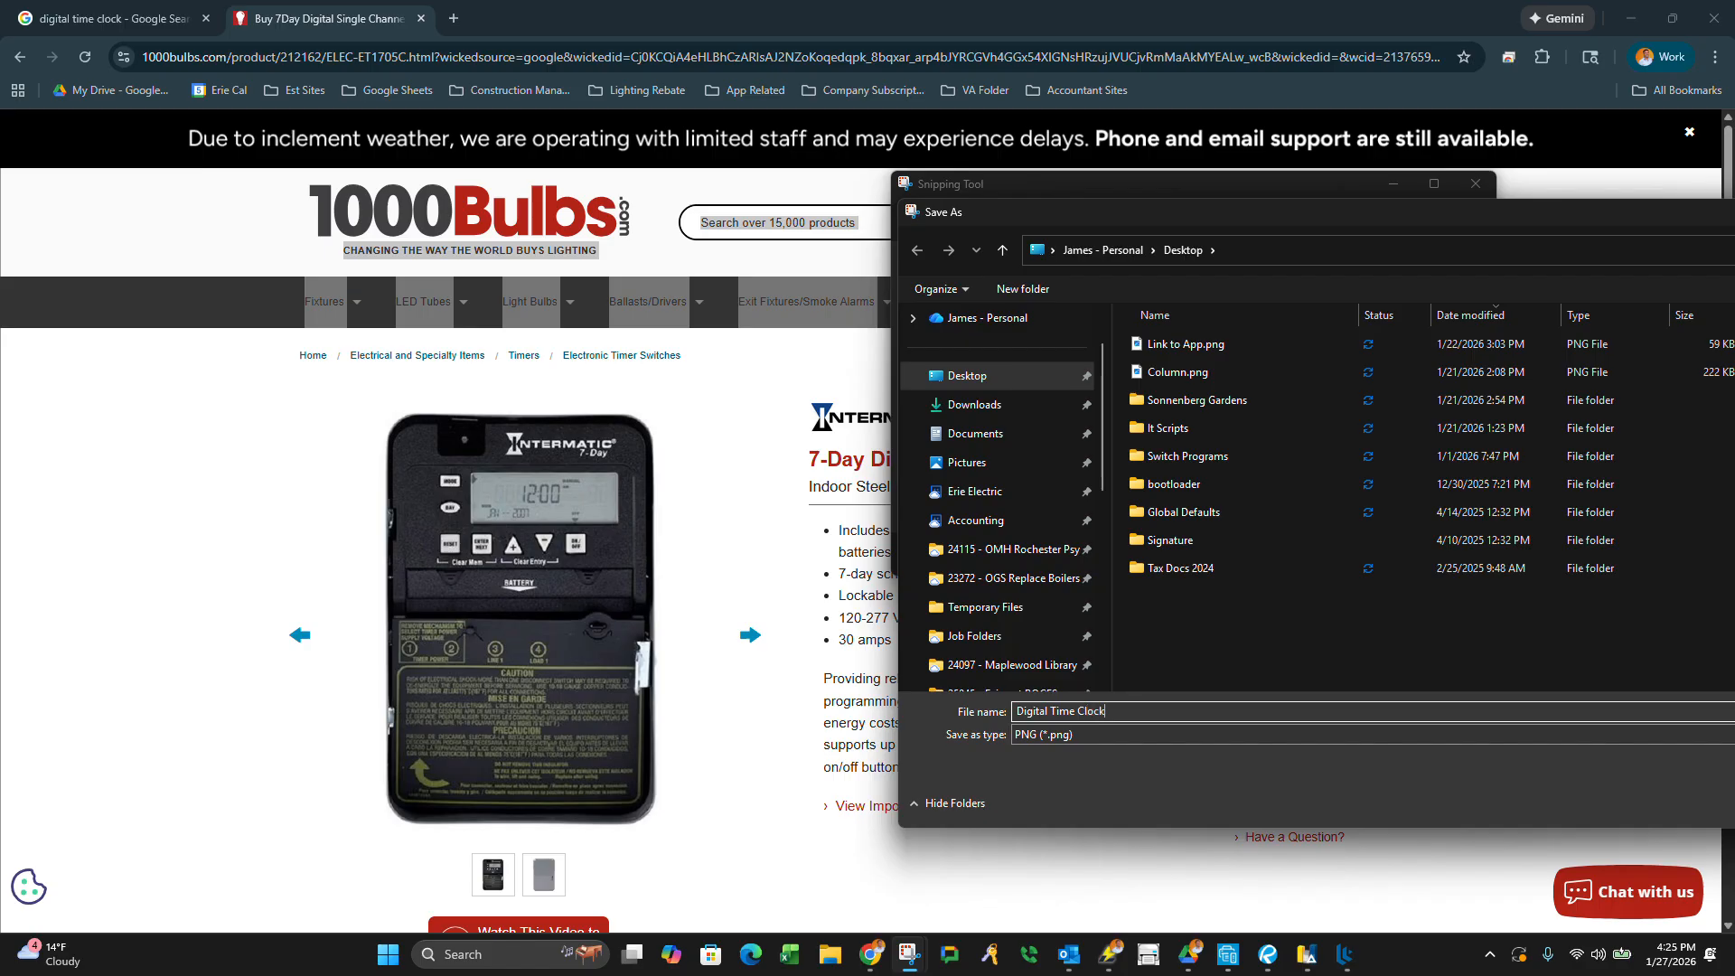
pyautogui.press('Return')
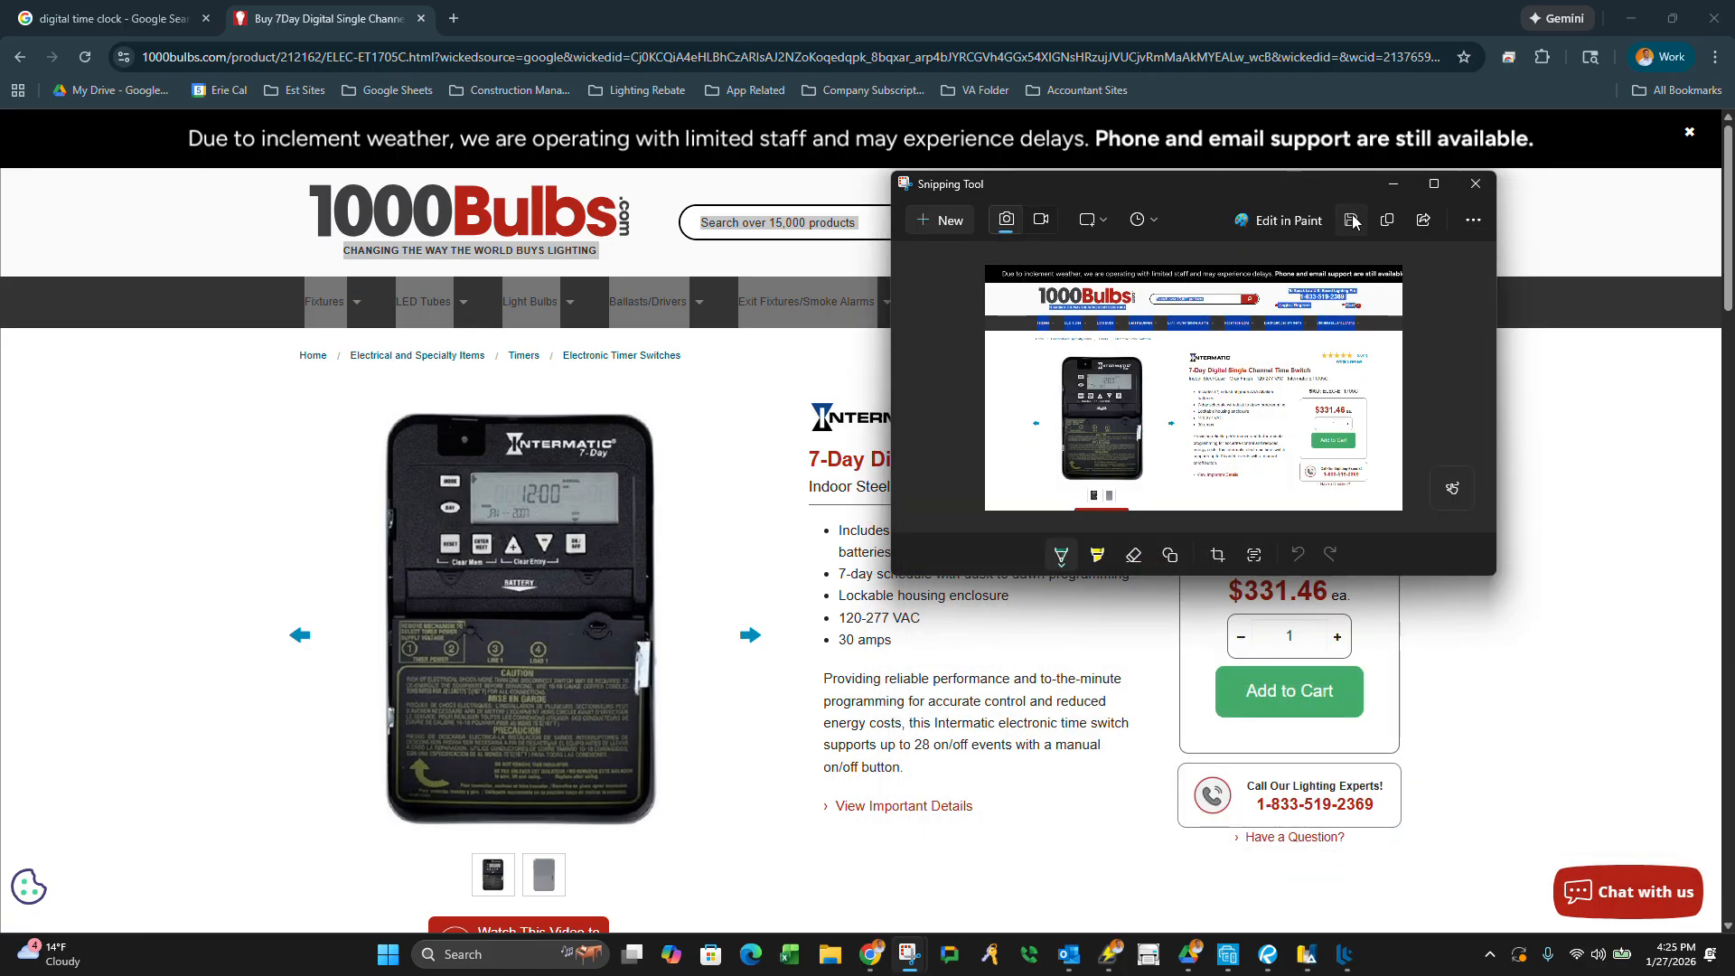
# Start saving another copy of the screenshot and browse to the Construction Bulletins_RFP_SIB folder of the 24097 - Maplewood Library job.
pyautogui.click(1352, 222)
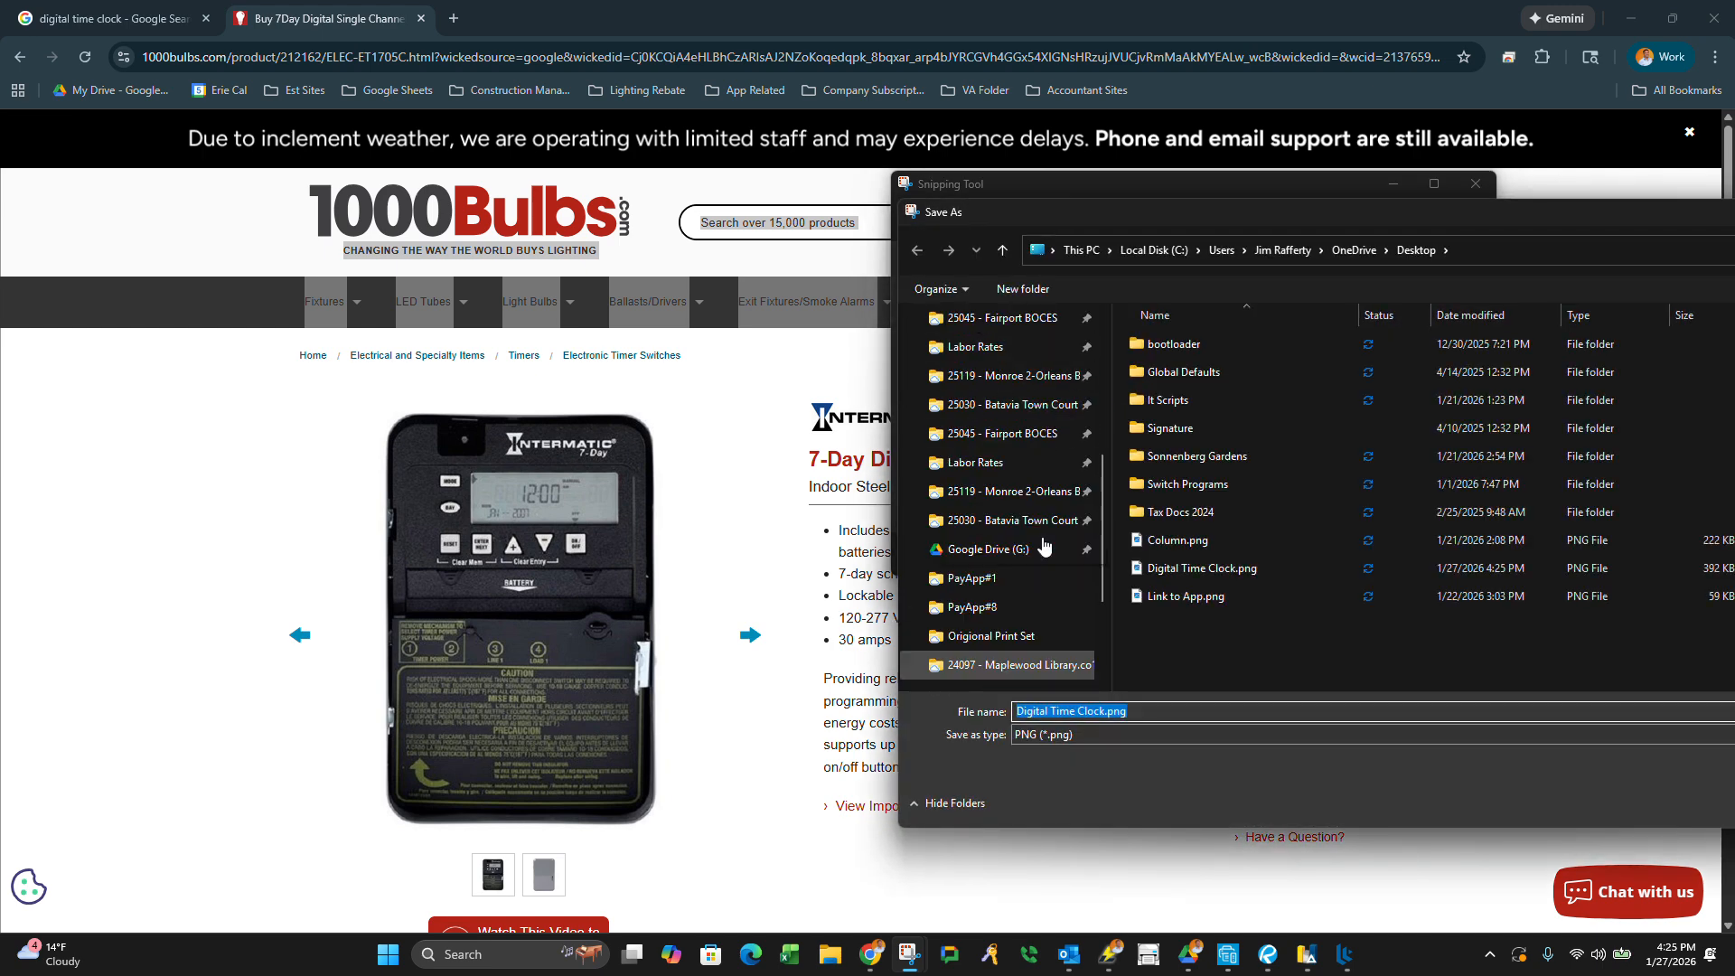
pyautogui.scroll(2, 1039, 533)
pyautogui.click(1009, 346)
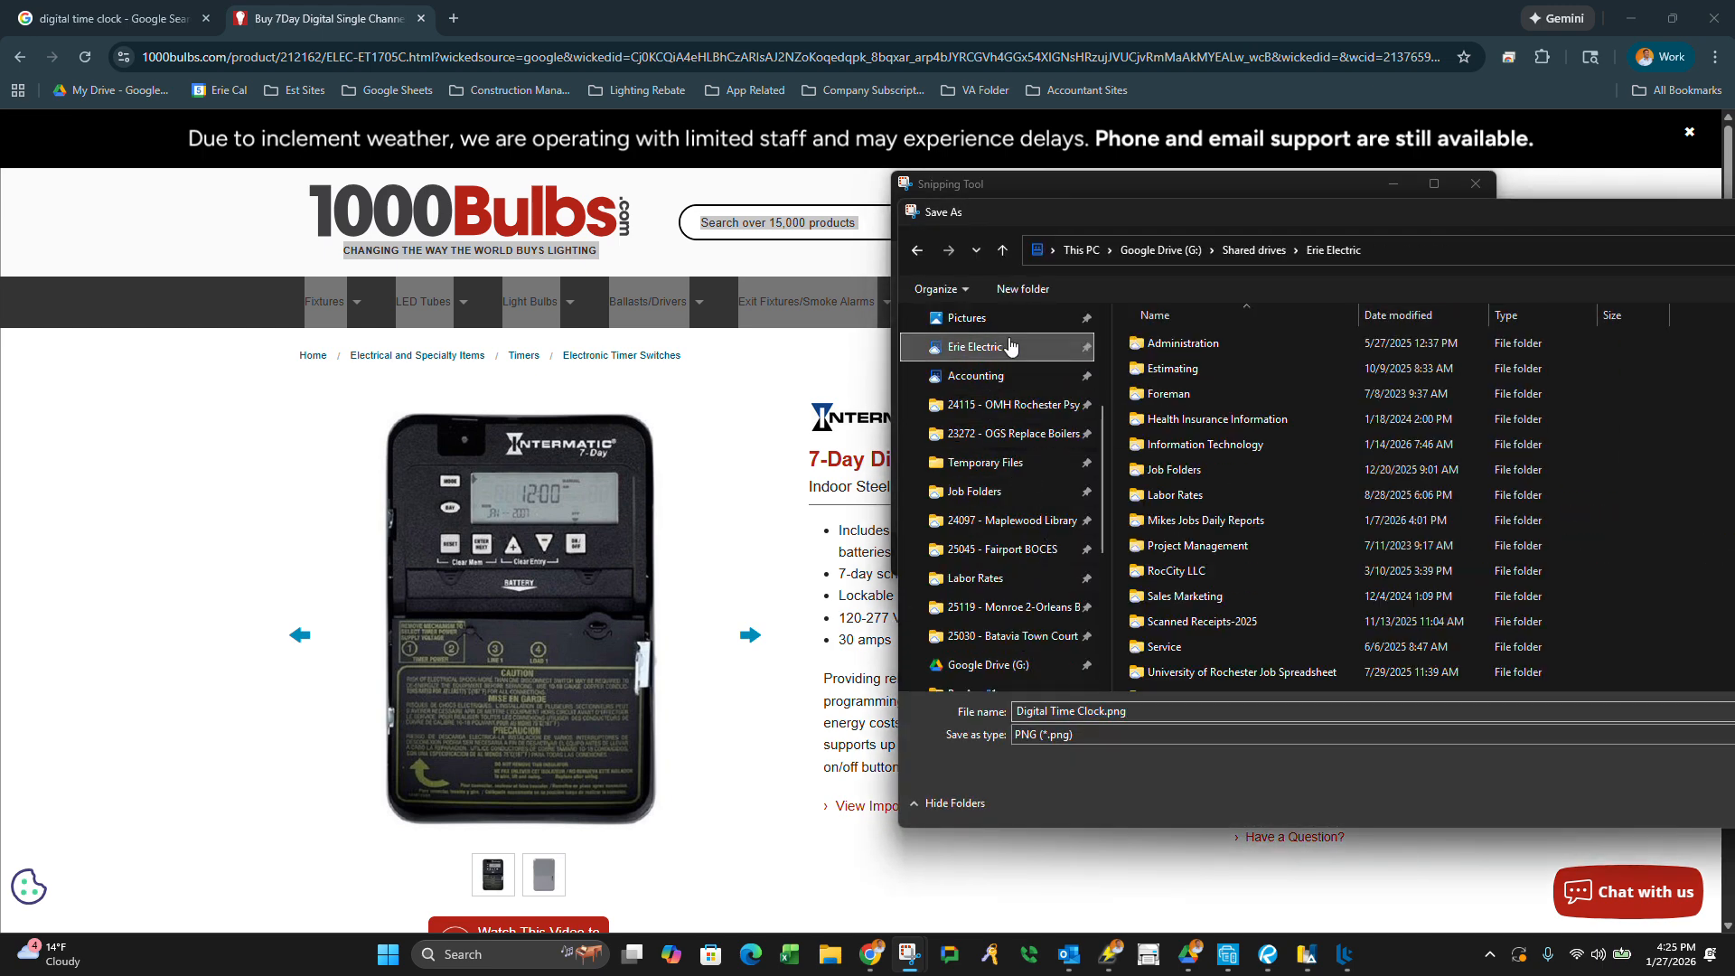
pyautogui.scroll(-3, 1156, 650)
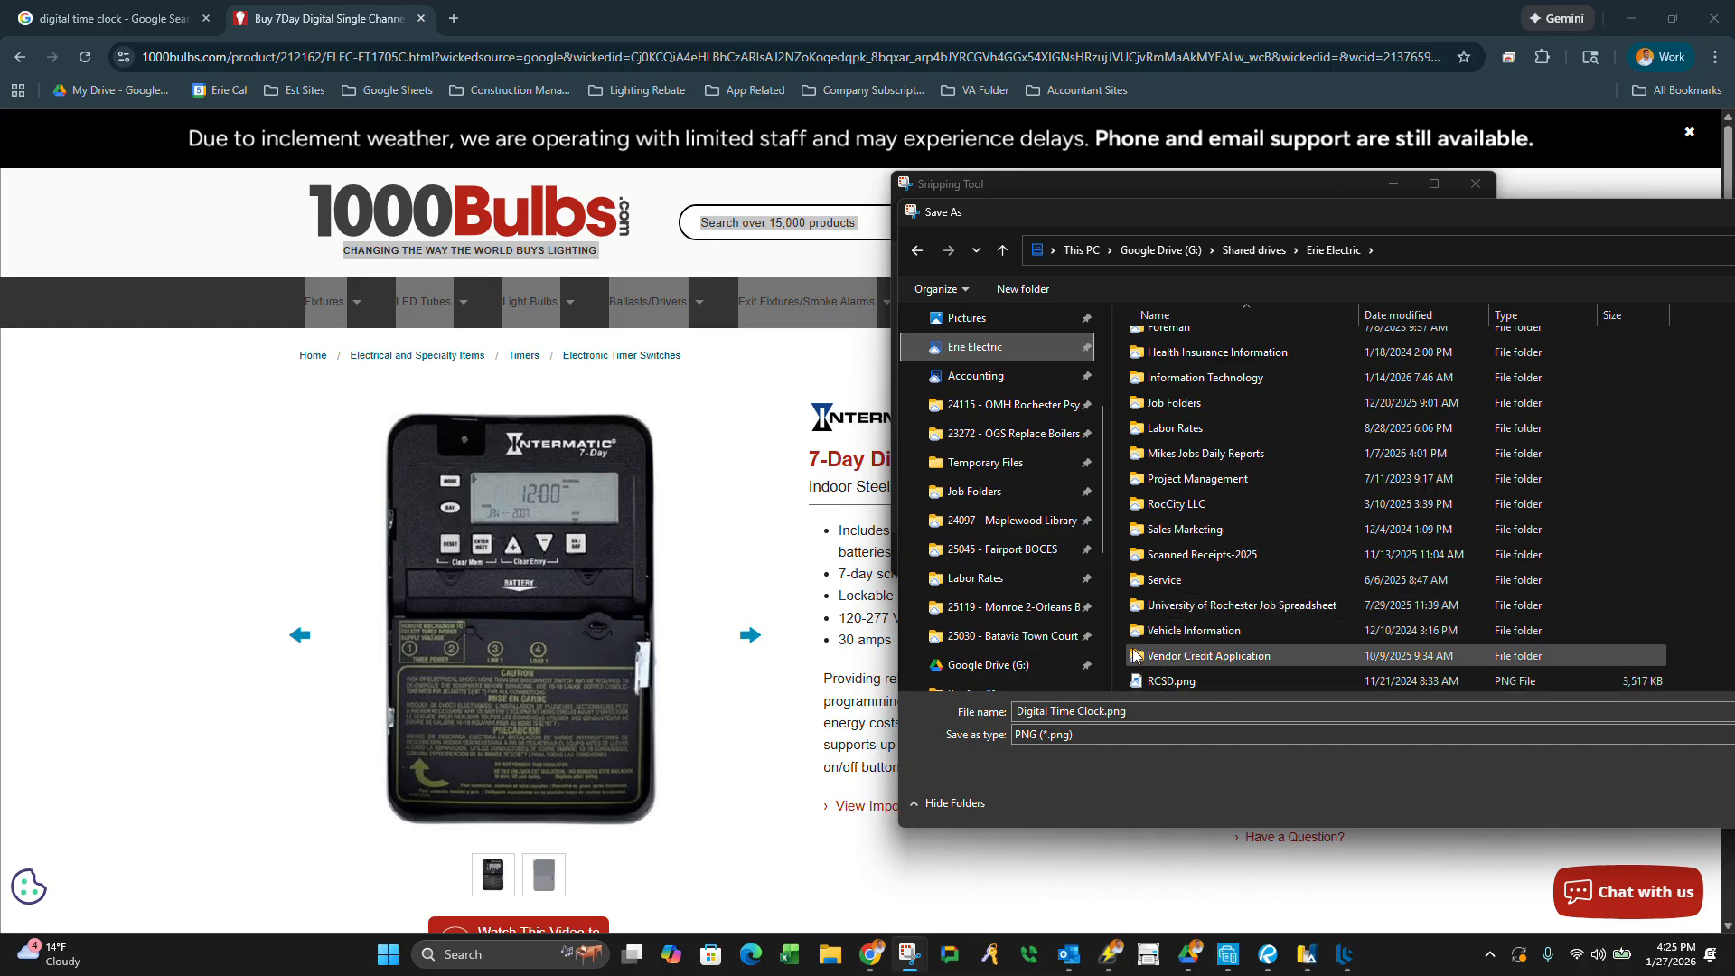
pyautogui.scroll(1, 1156, 615)
pyautogui.click(1152, 469)
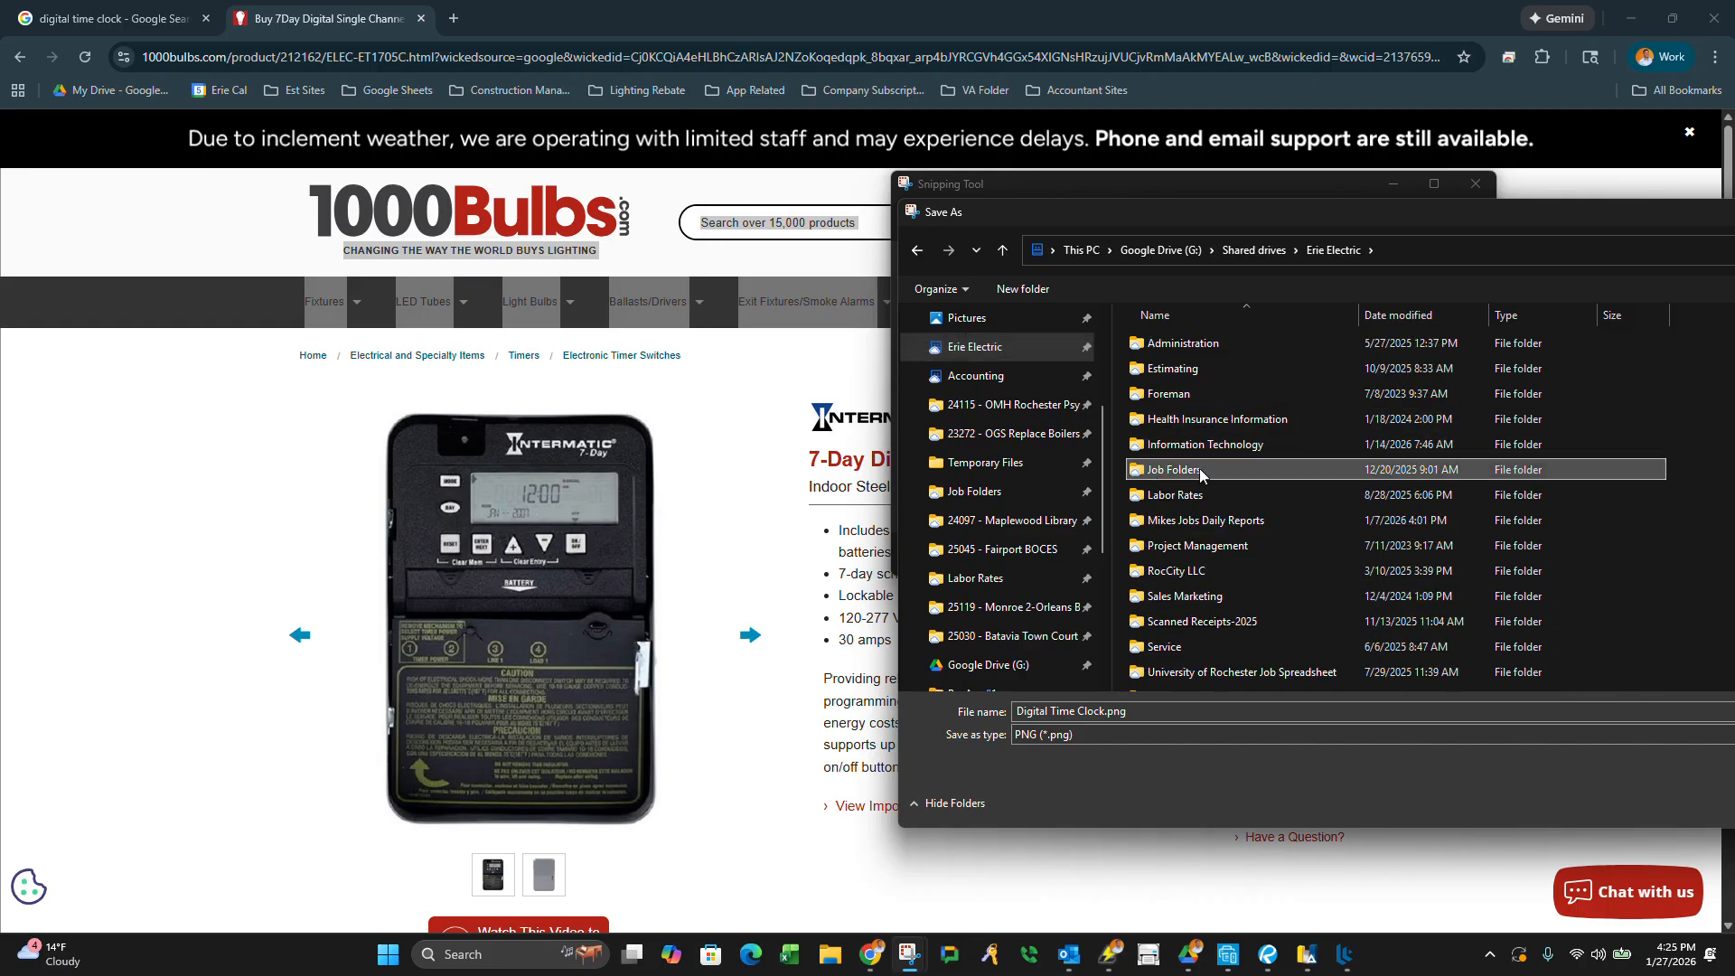
pyautogui.click(1007, 522)
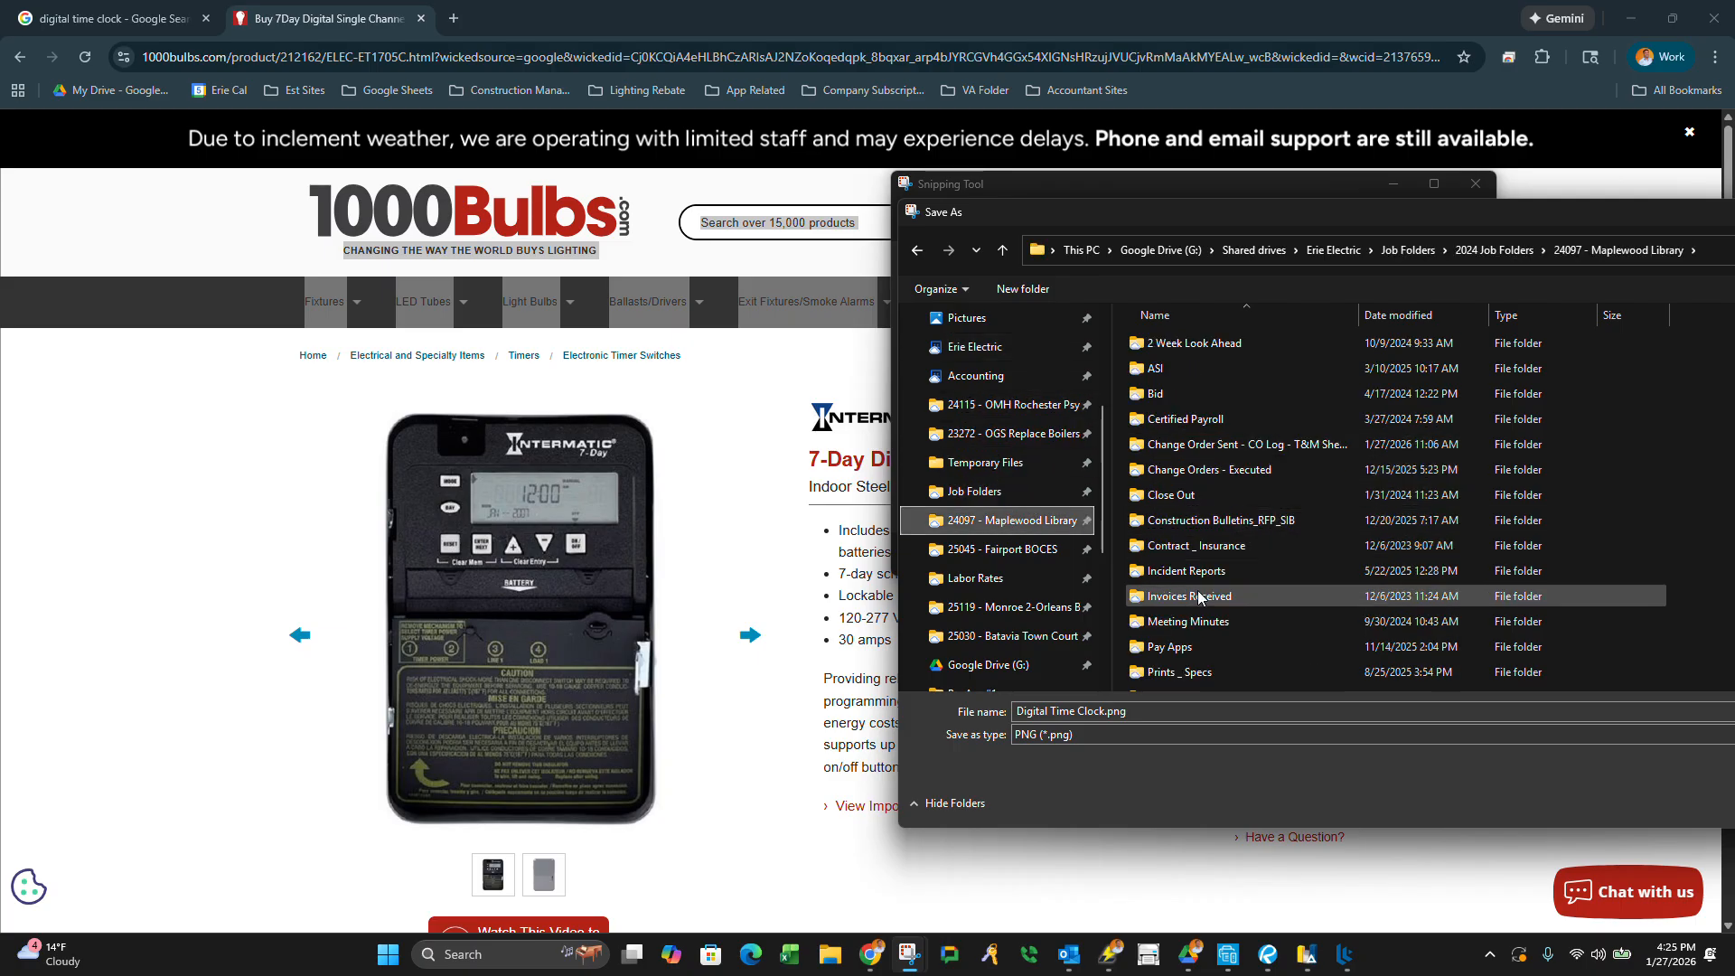
pyautogui.scroll(-2, 1175, 533)
pyautogui.scroll(2, 1191, 556)
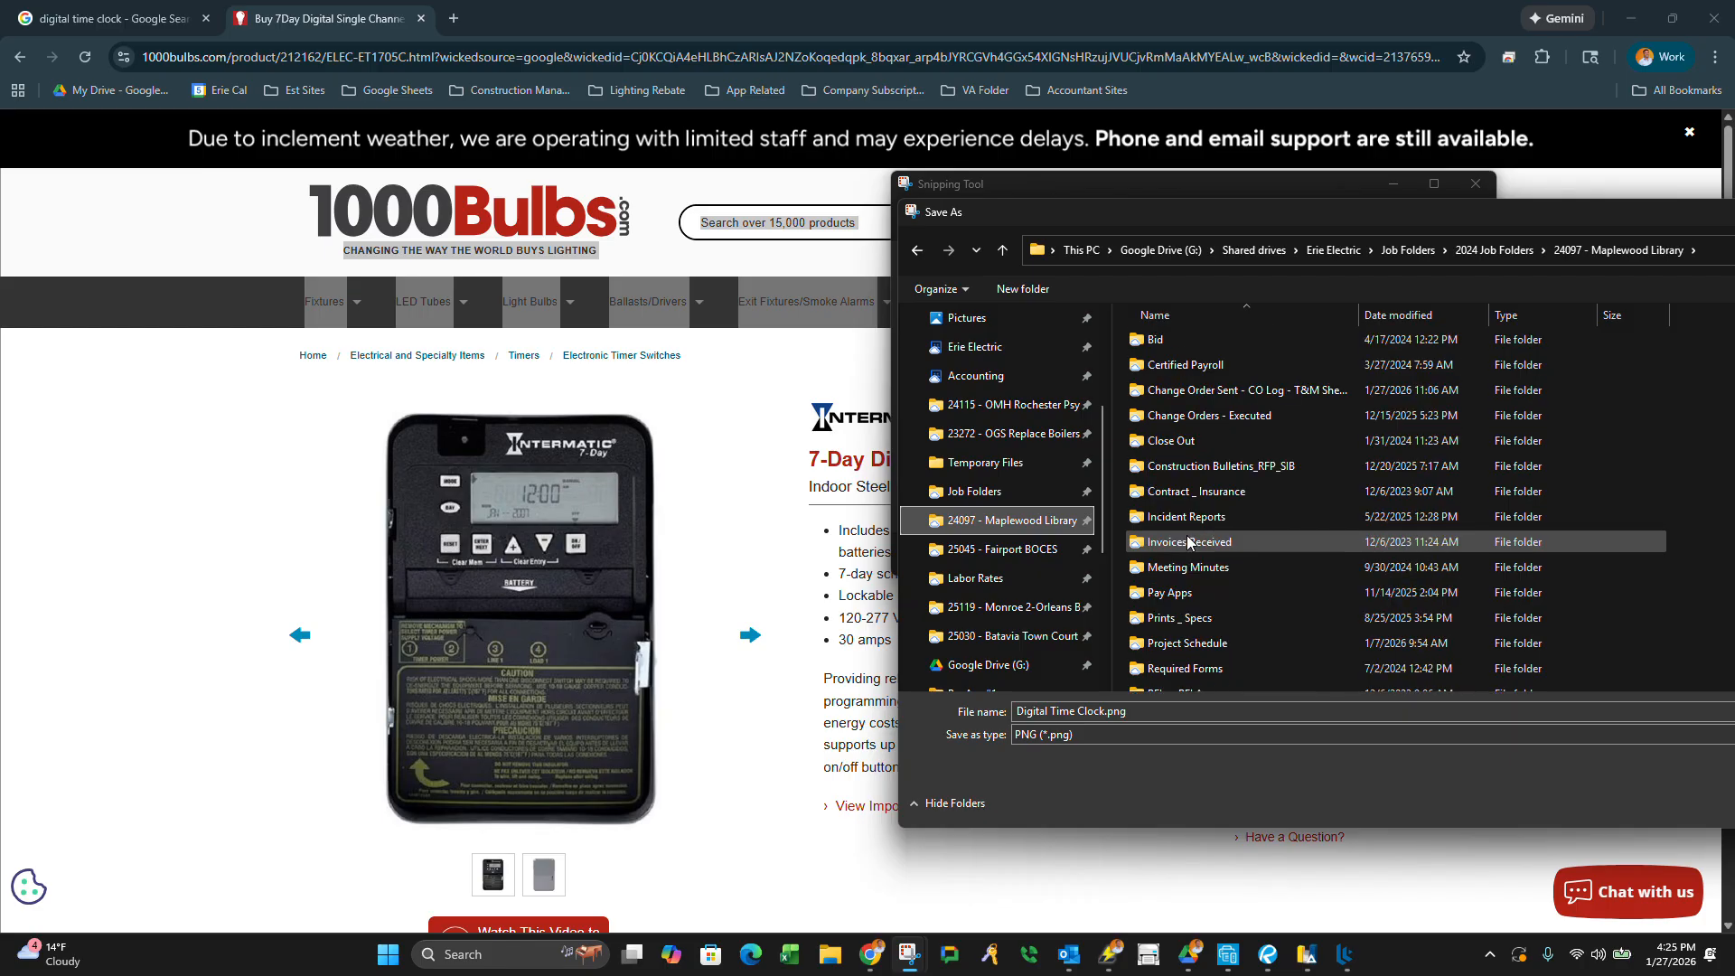
pyautogui.doubleClick(1190, 522)
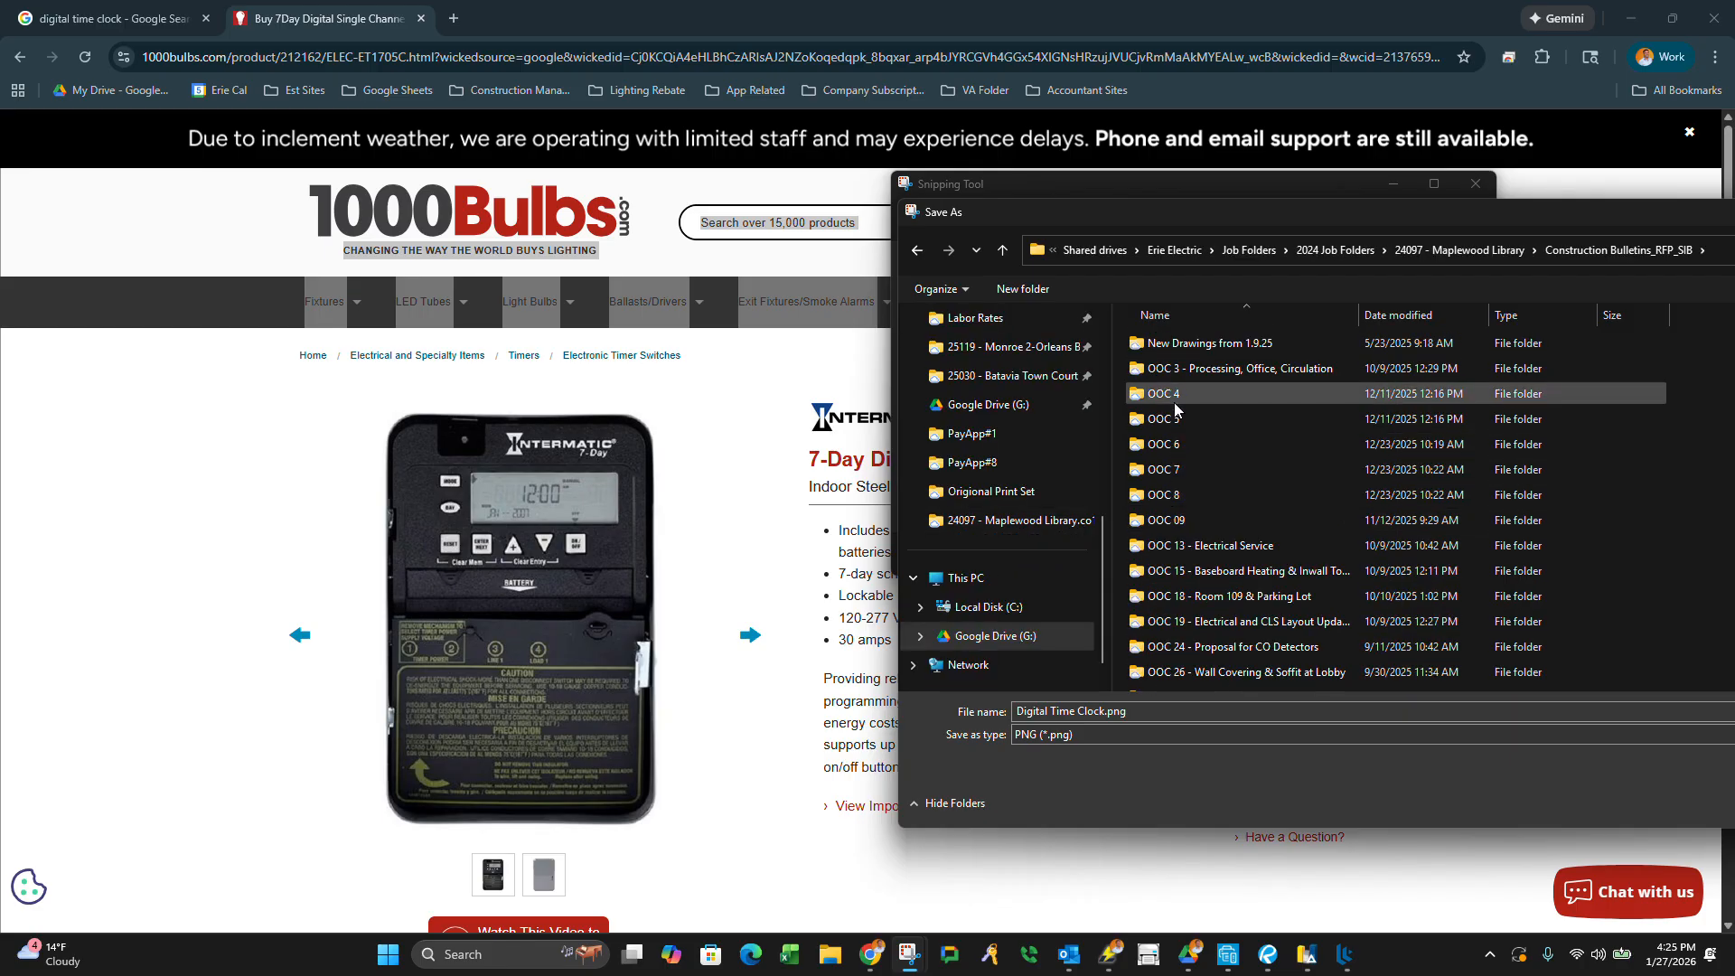
# Create a new folder named OOC-24 in Construction Bulletins_RFP_SIB.
pyautogui.scroll(-5, 1184, 614)
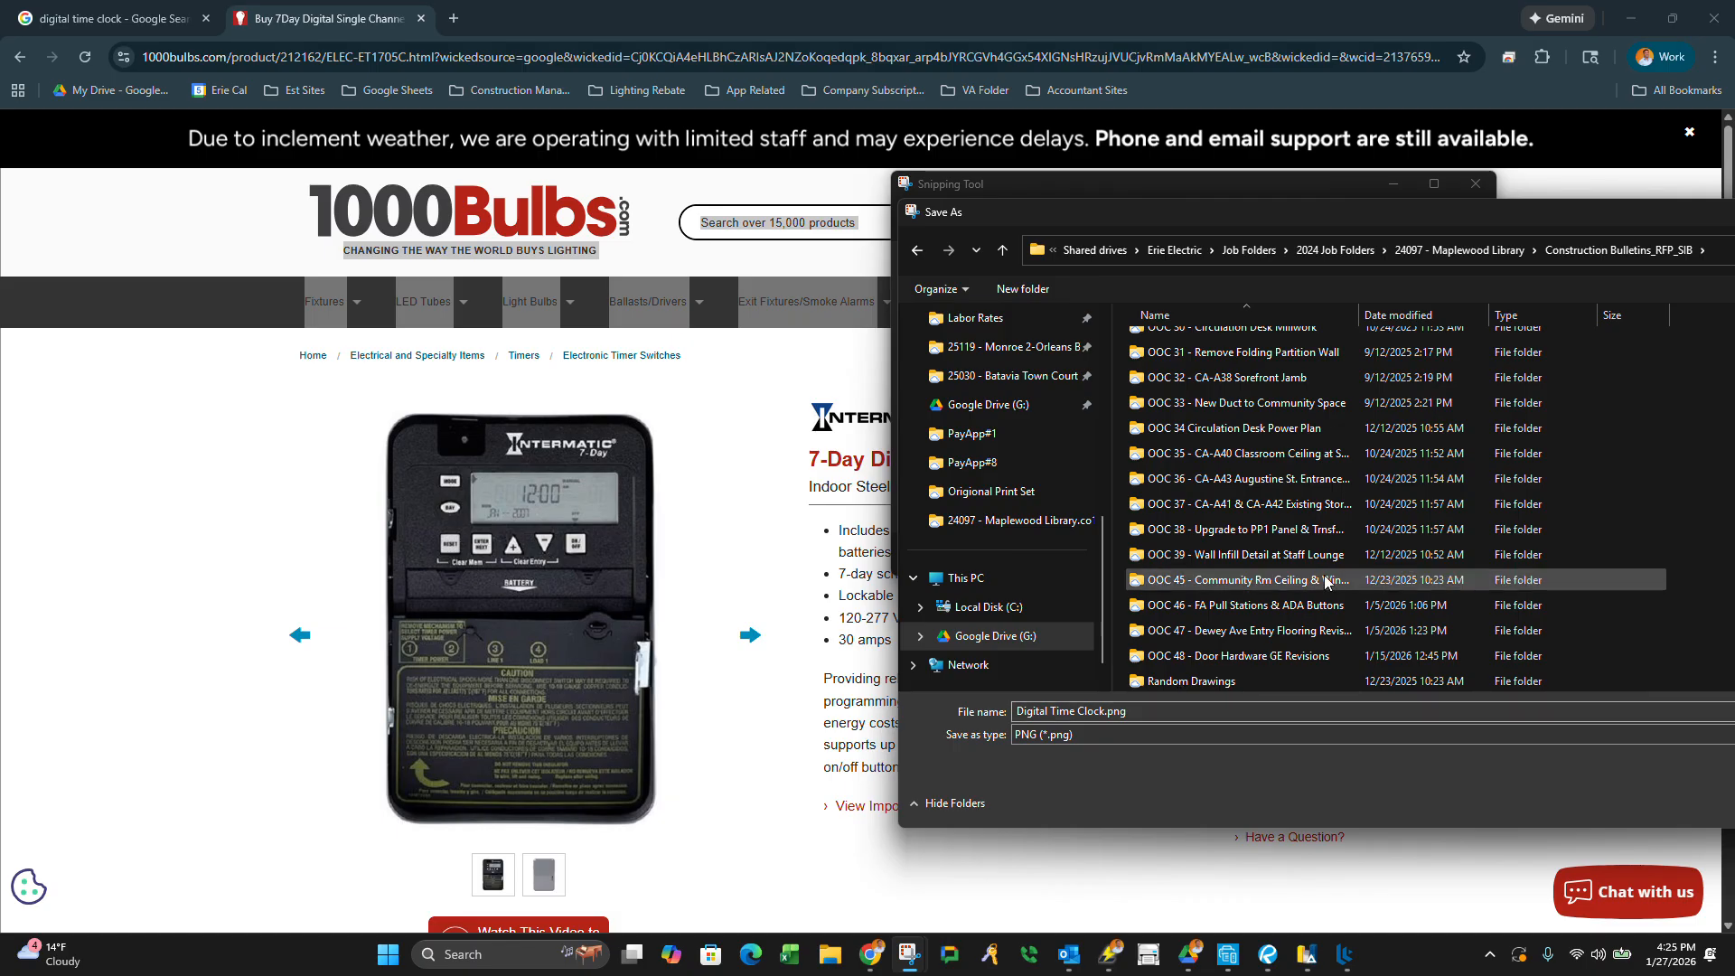
pyautogui.scroll(2, 1324, 575)
pyautogui.scroll(-2, 1342, 571)
pyautogui.rightClick(1679, 567)
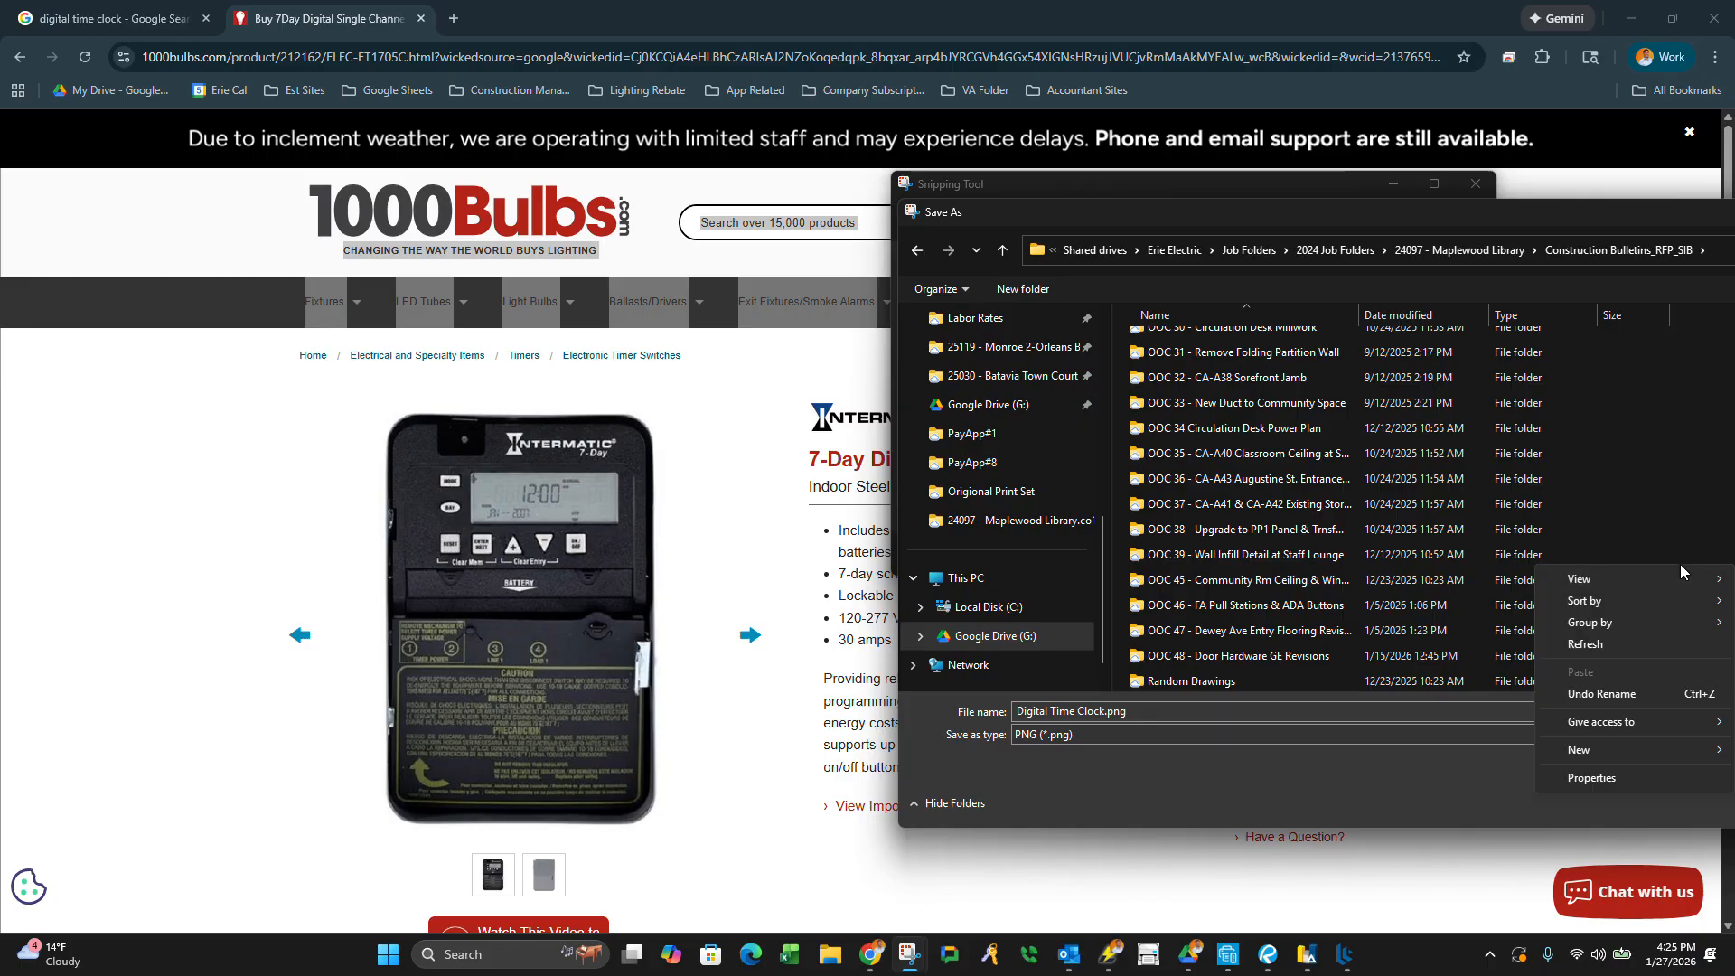
pyautogui.moveTo(1657, 582)
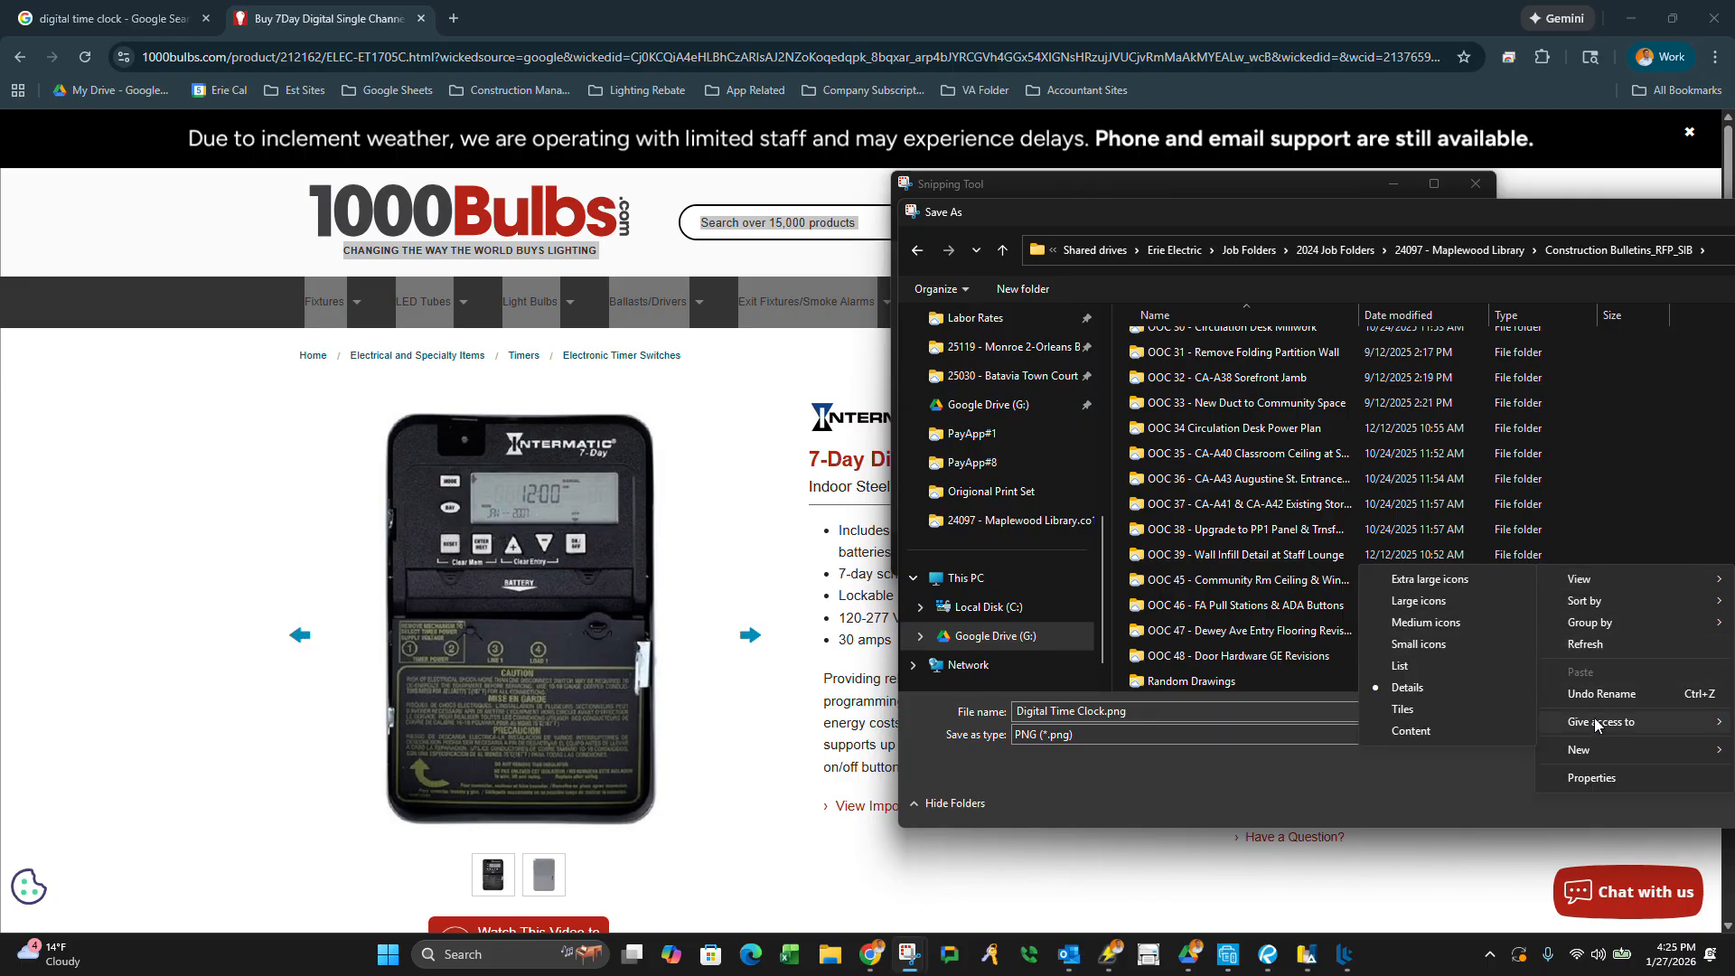
pyautogui.moveTo(1579, 746)
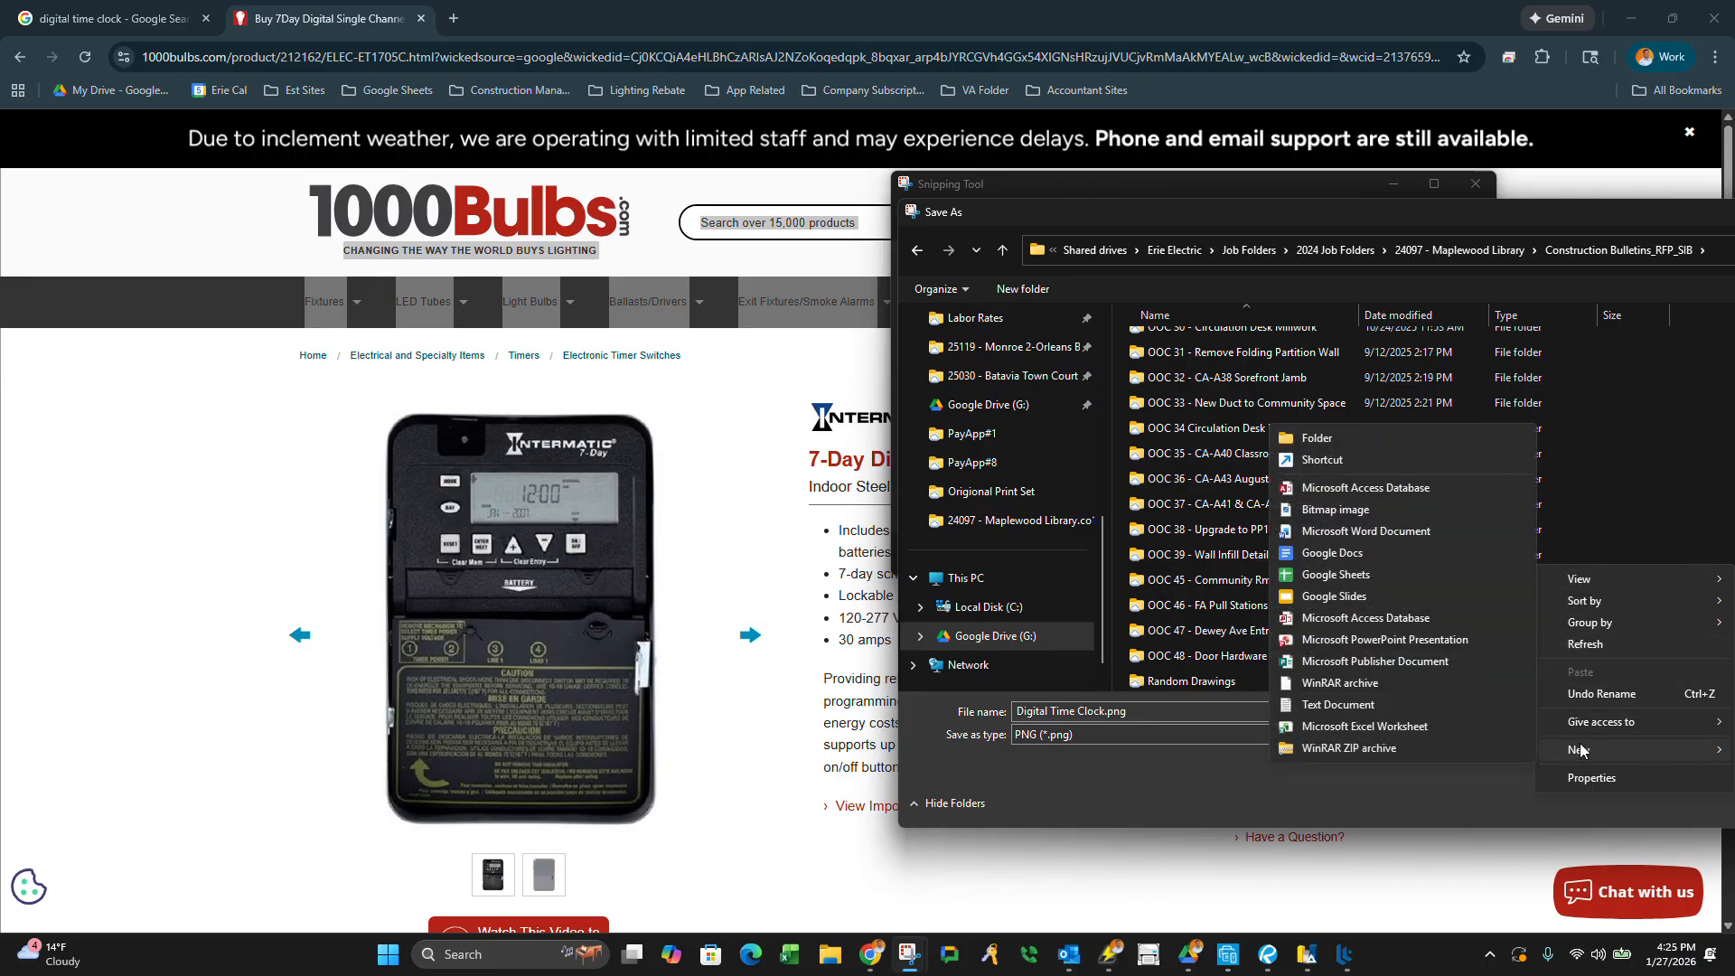
pyautogui.click(1345, 435)
pyautogui.write('OOC-24')
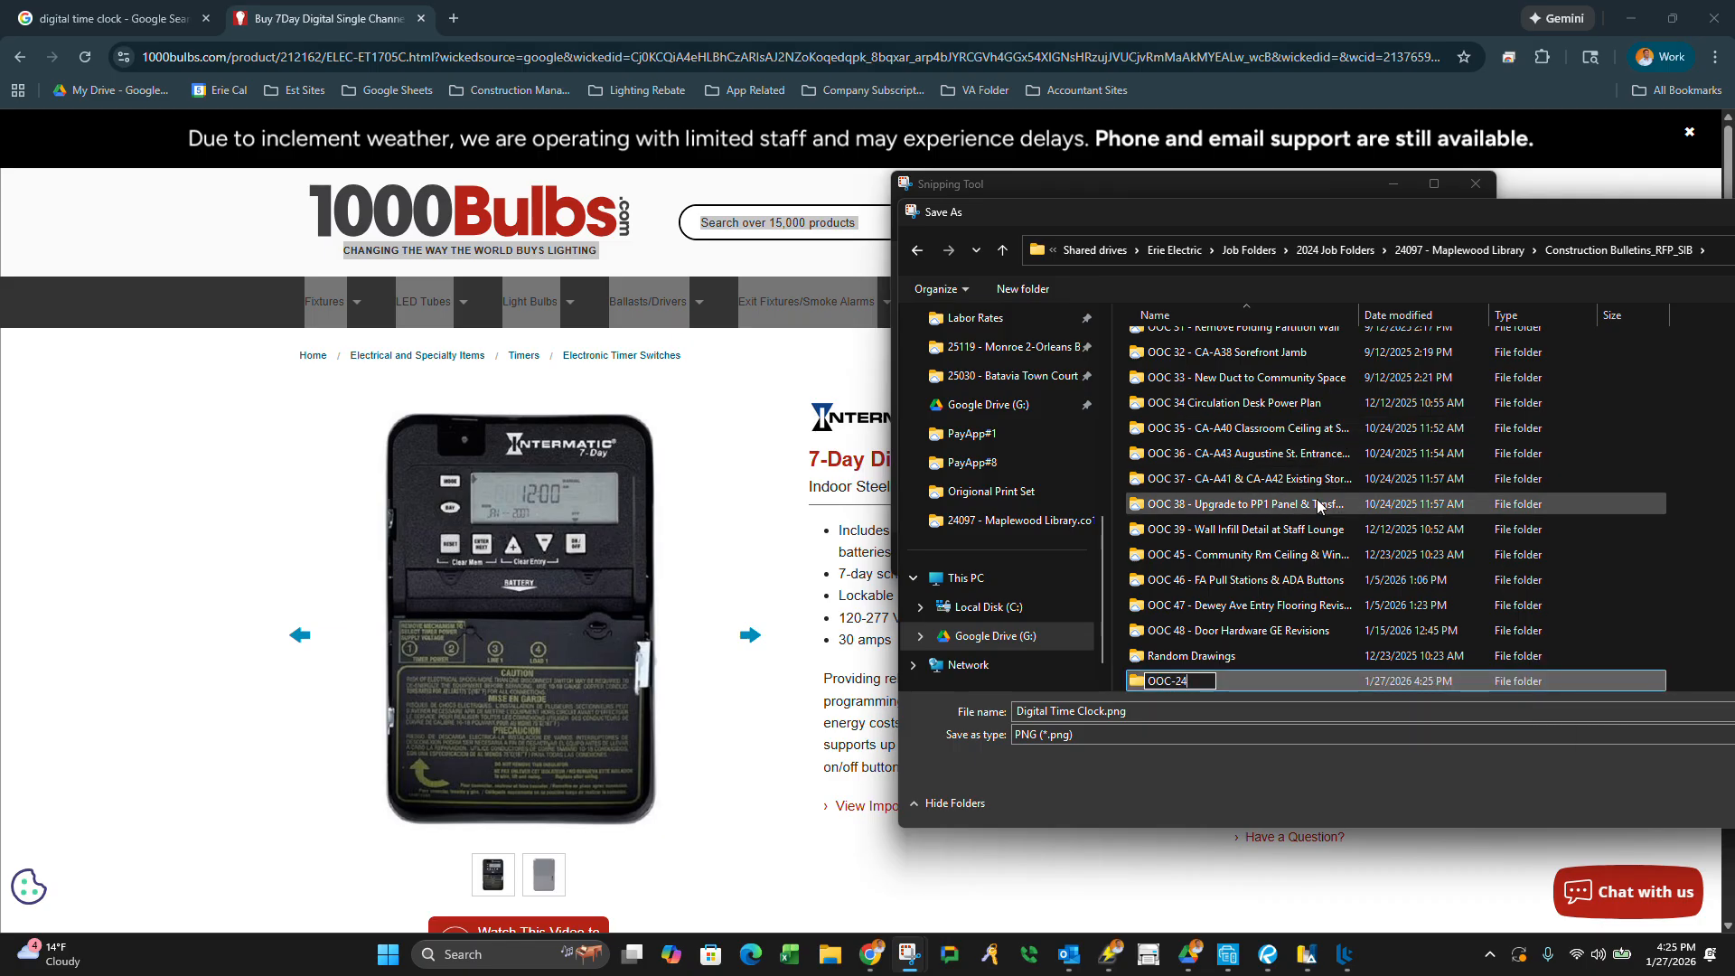
pyautogui.press('Return')
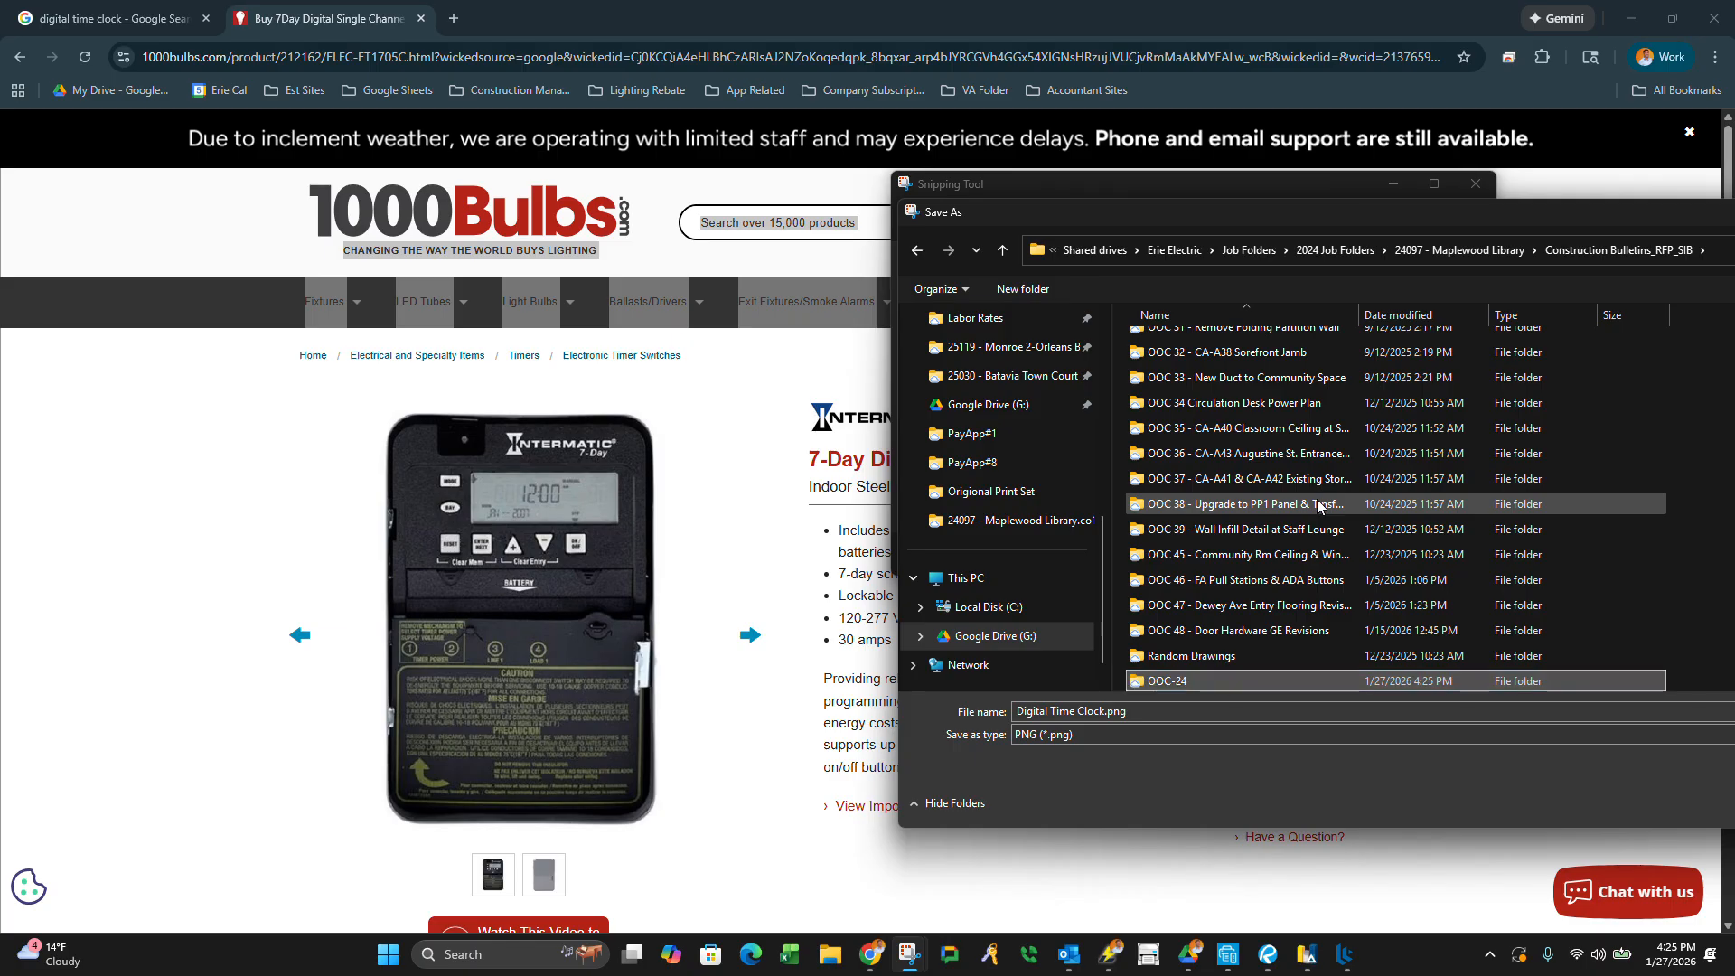
# Save Digital Time Clock.png in the existing OOC 34 Circulation Desk Power Plan folder.
pyautogui.doubleClick(1234, 399)
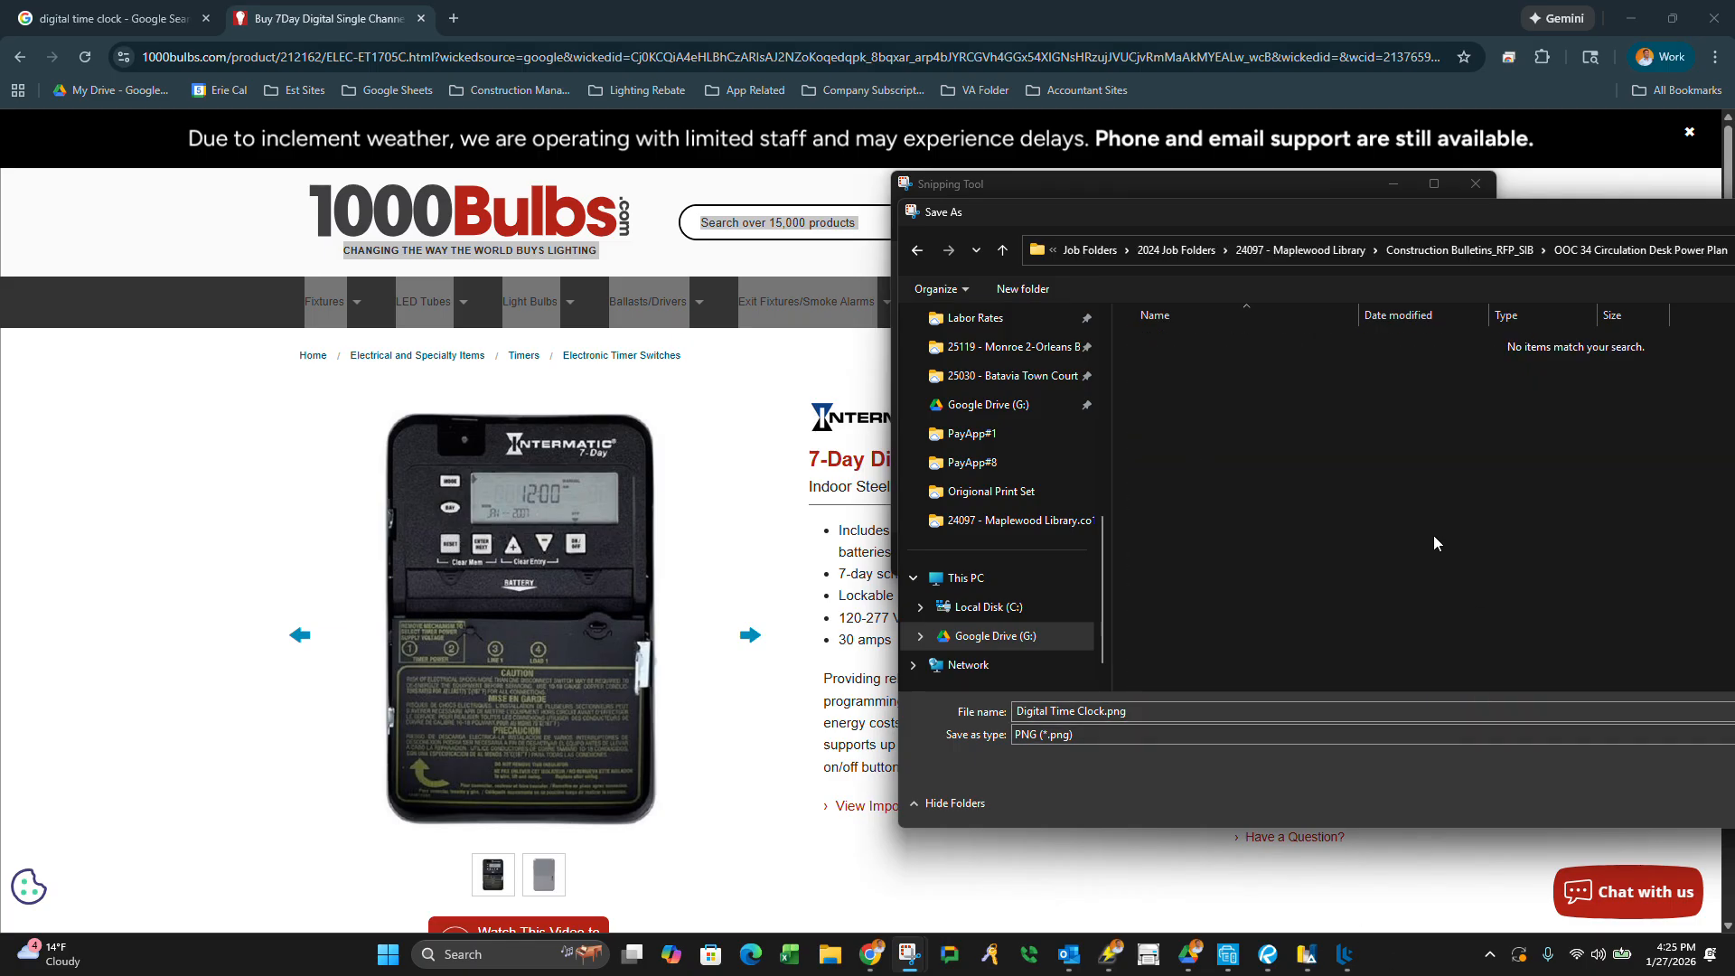
pyautogui.moveTo(1393, 219); pyautogui.dragTo(1152, 182)
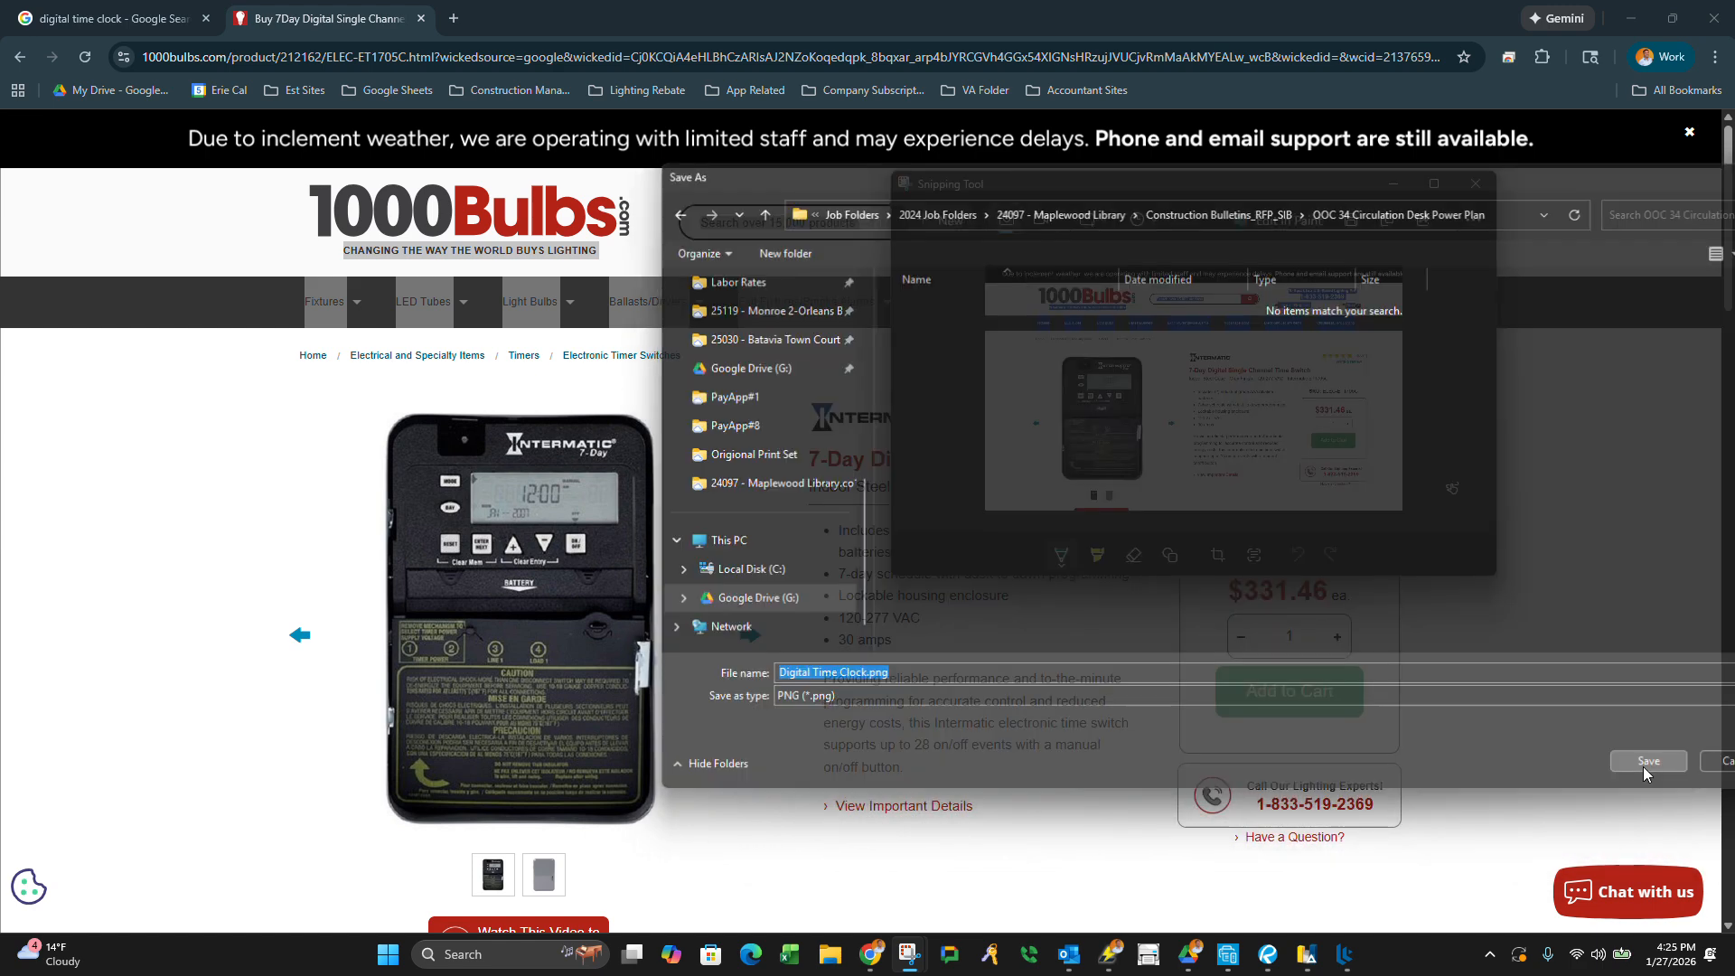
pyautogui.click(1643, 767)
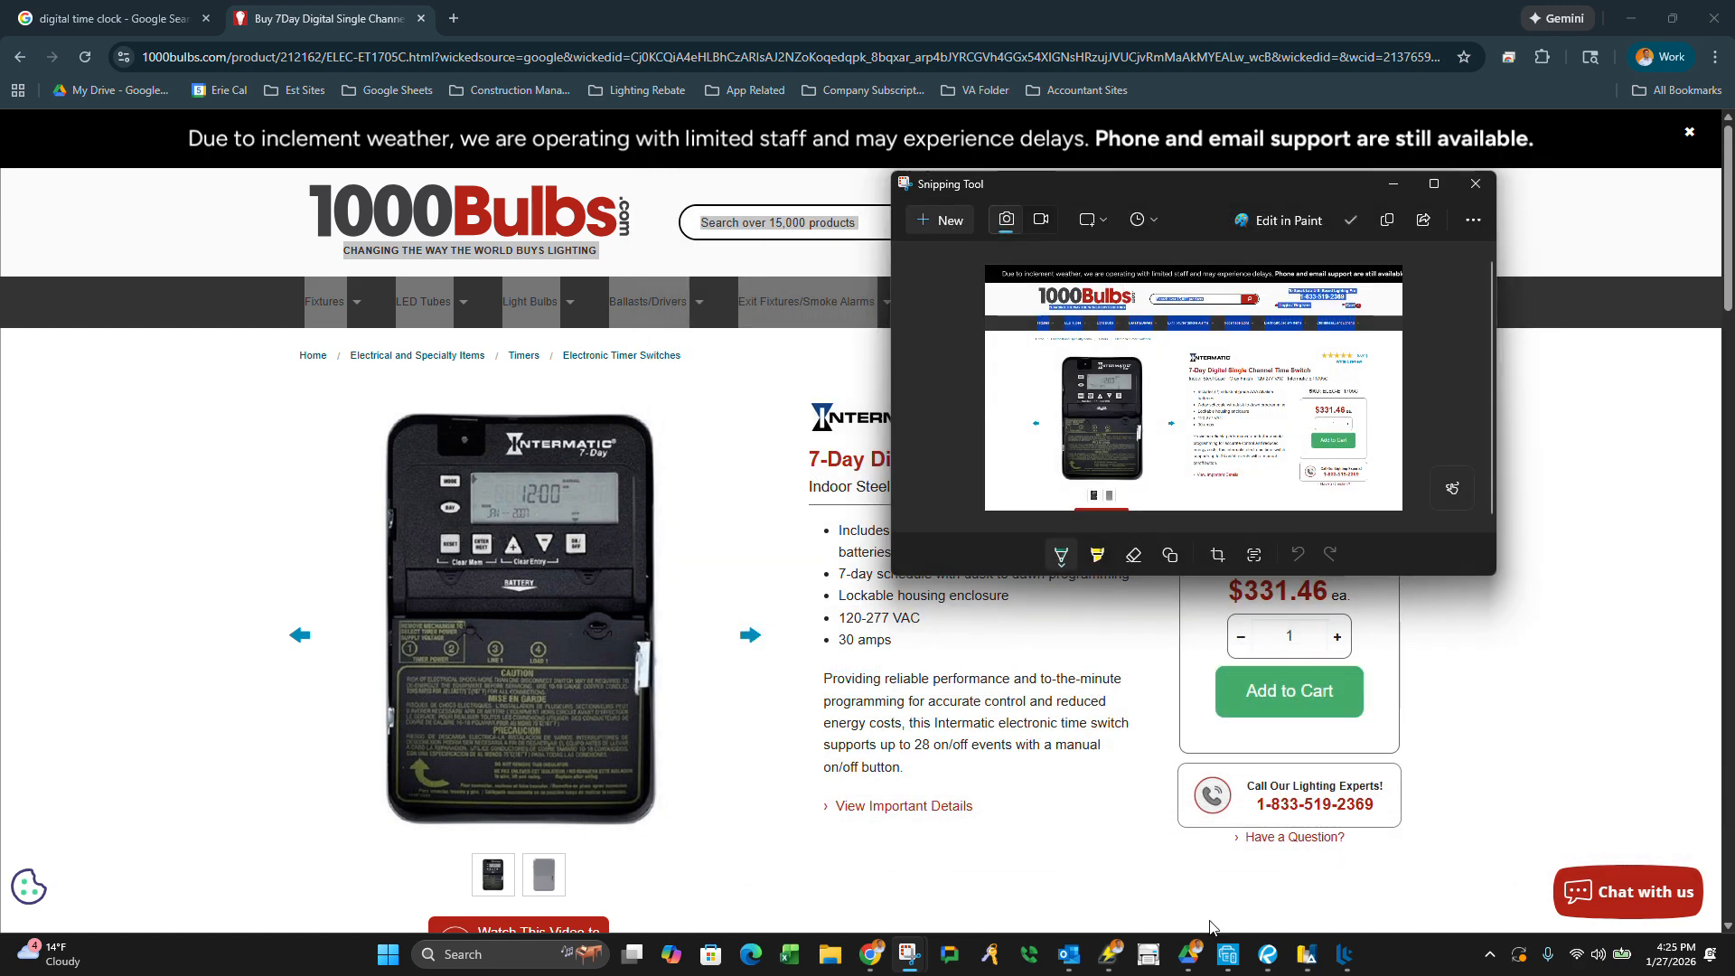
# Switch from the supplier's web page to Accubid ChangeOrder and create a temporary item described as Digital Time Clock.
pyautogui.click(1391, 184)
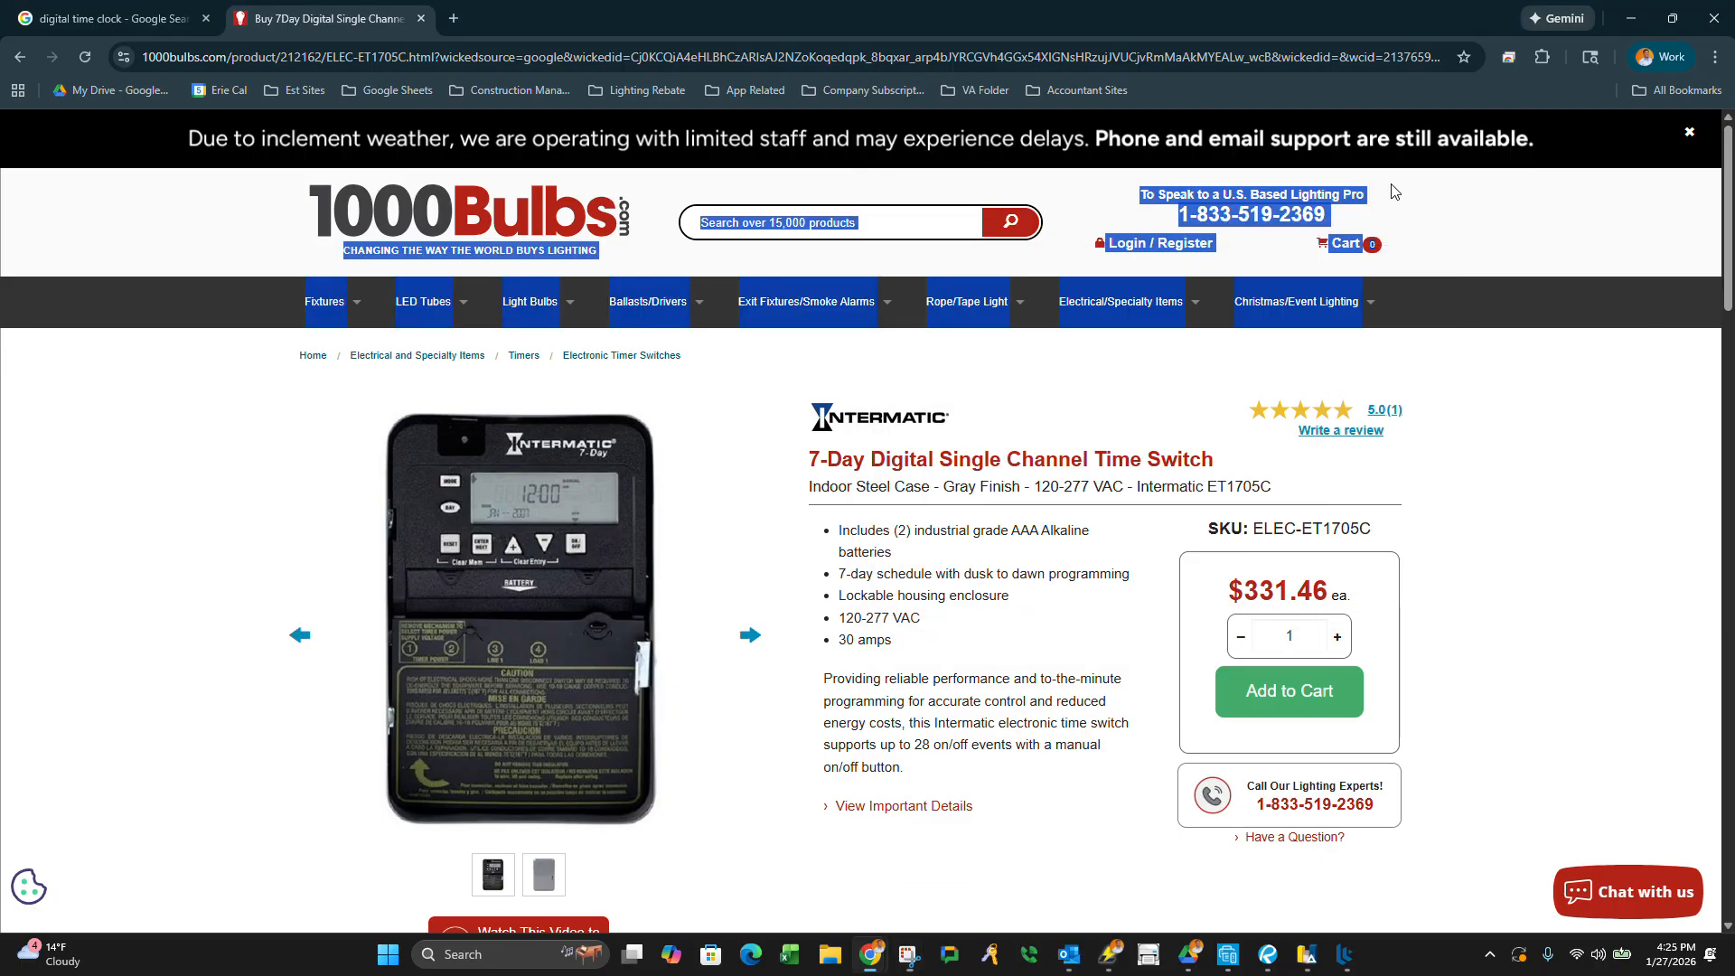
pyautogui.click(1626, 30)
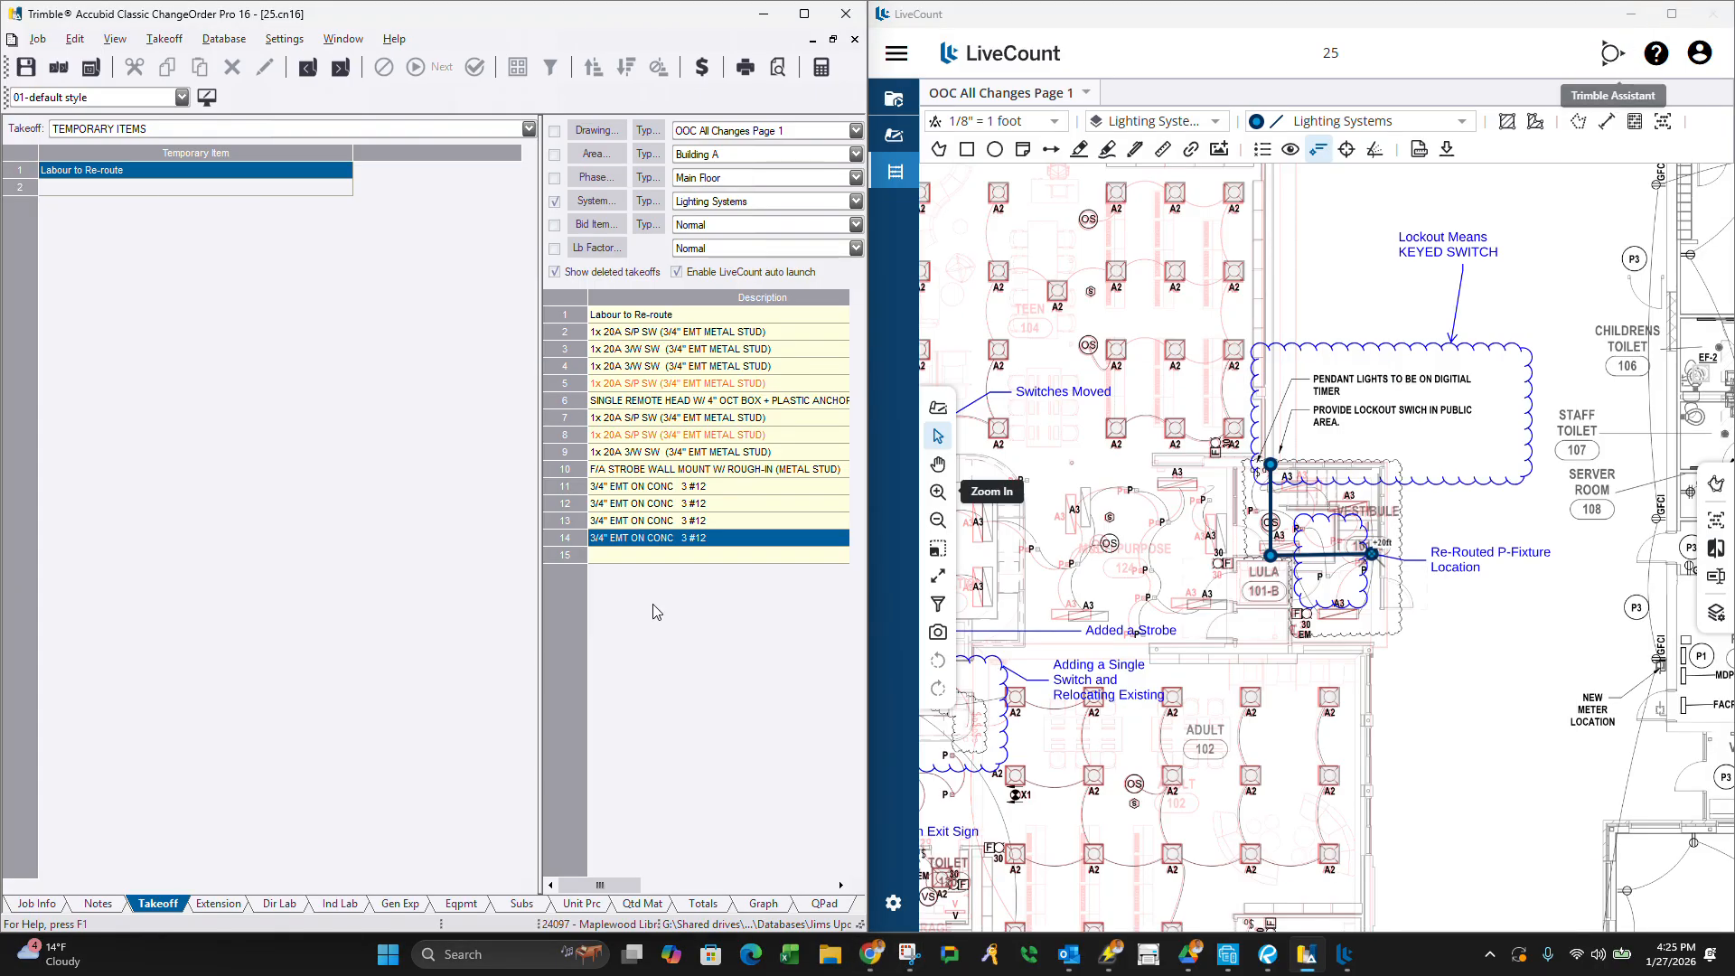
pyautogui.doubleClick(164, 187)
pyautogui.click(292, 171)
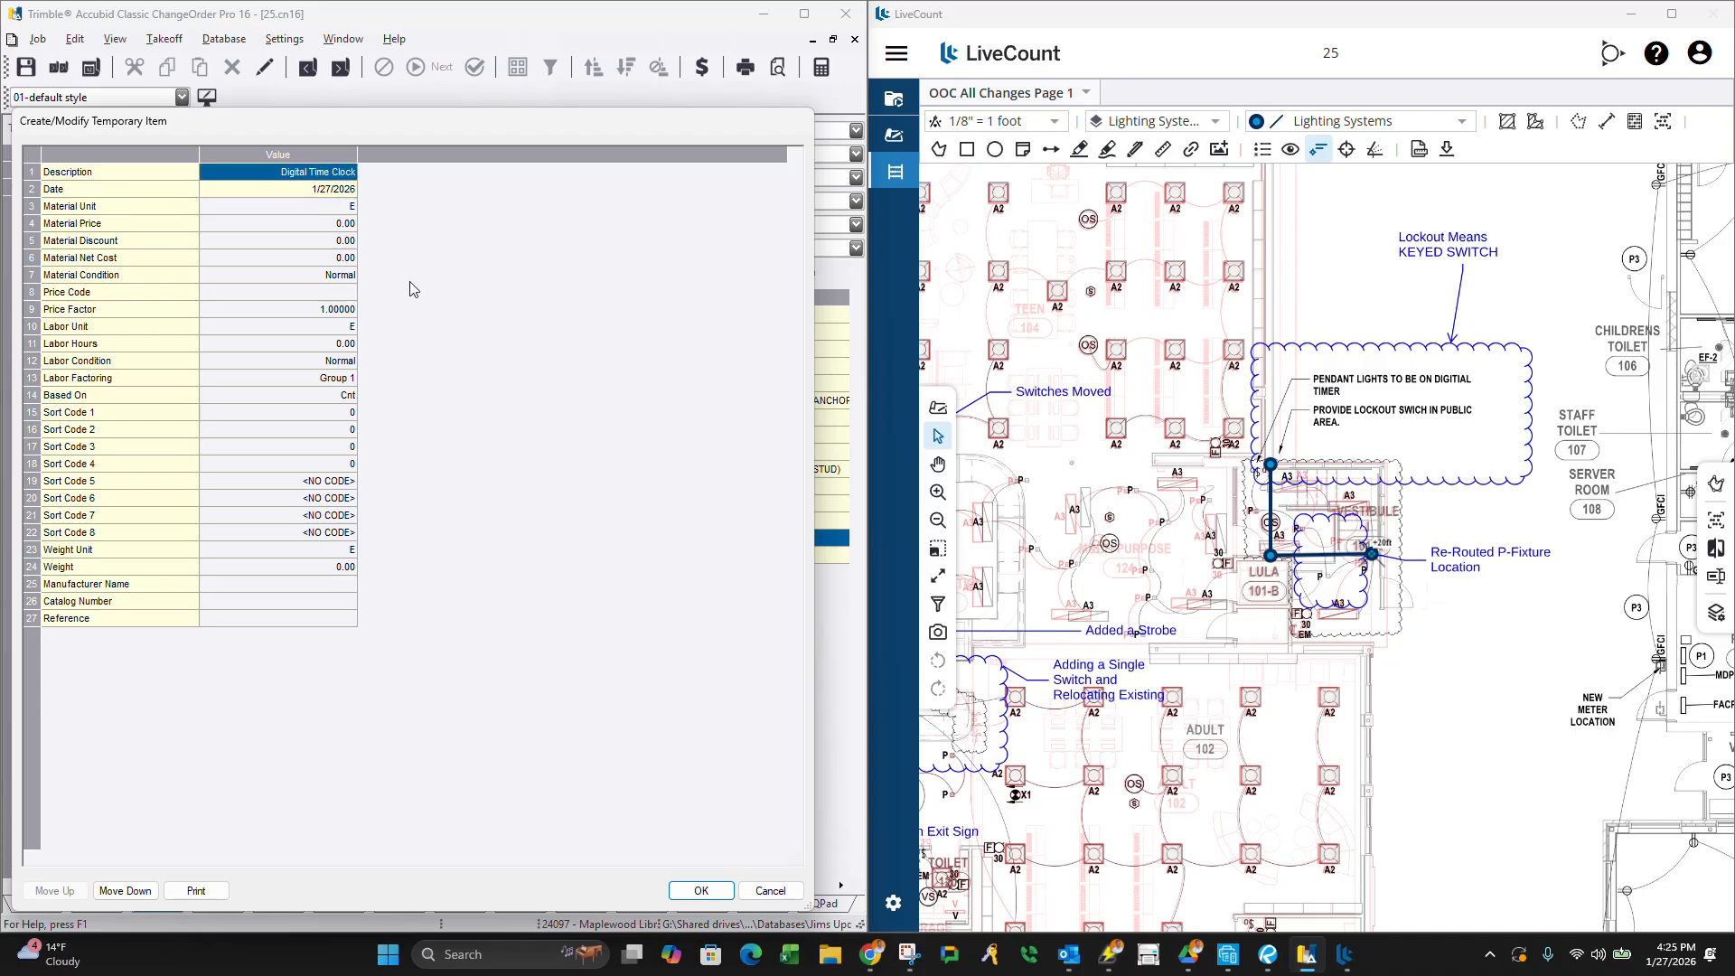
# Set the Digital Time Clock's material price to 331.46 and its labor hours to 4, and save the item.
pyautogui.click(316, 228)
pyautogui.click(315, 225)
pyautogui.write('331.46')
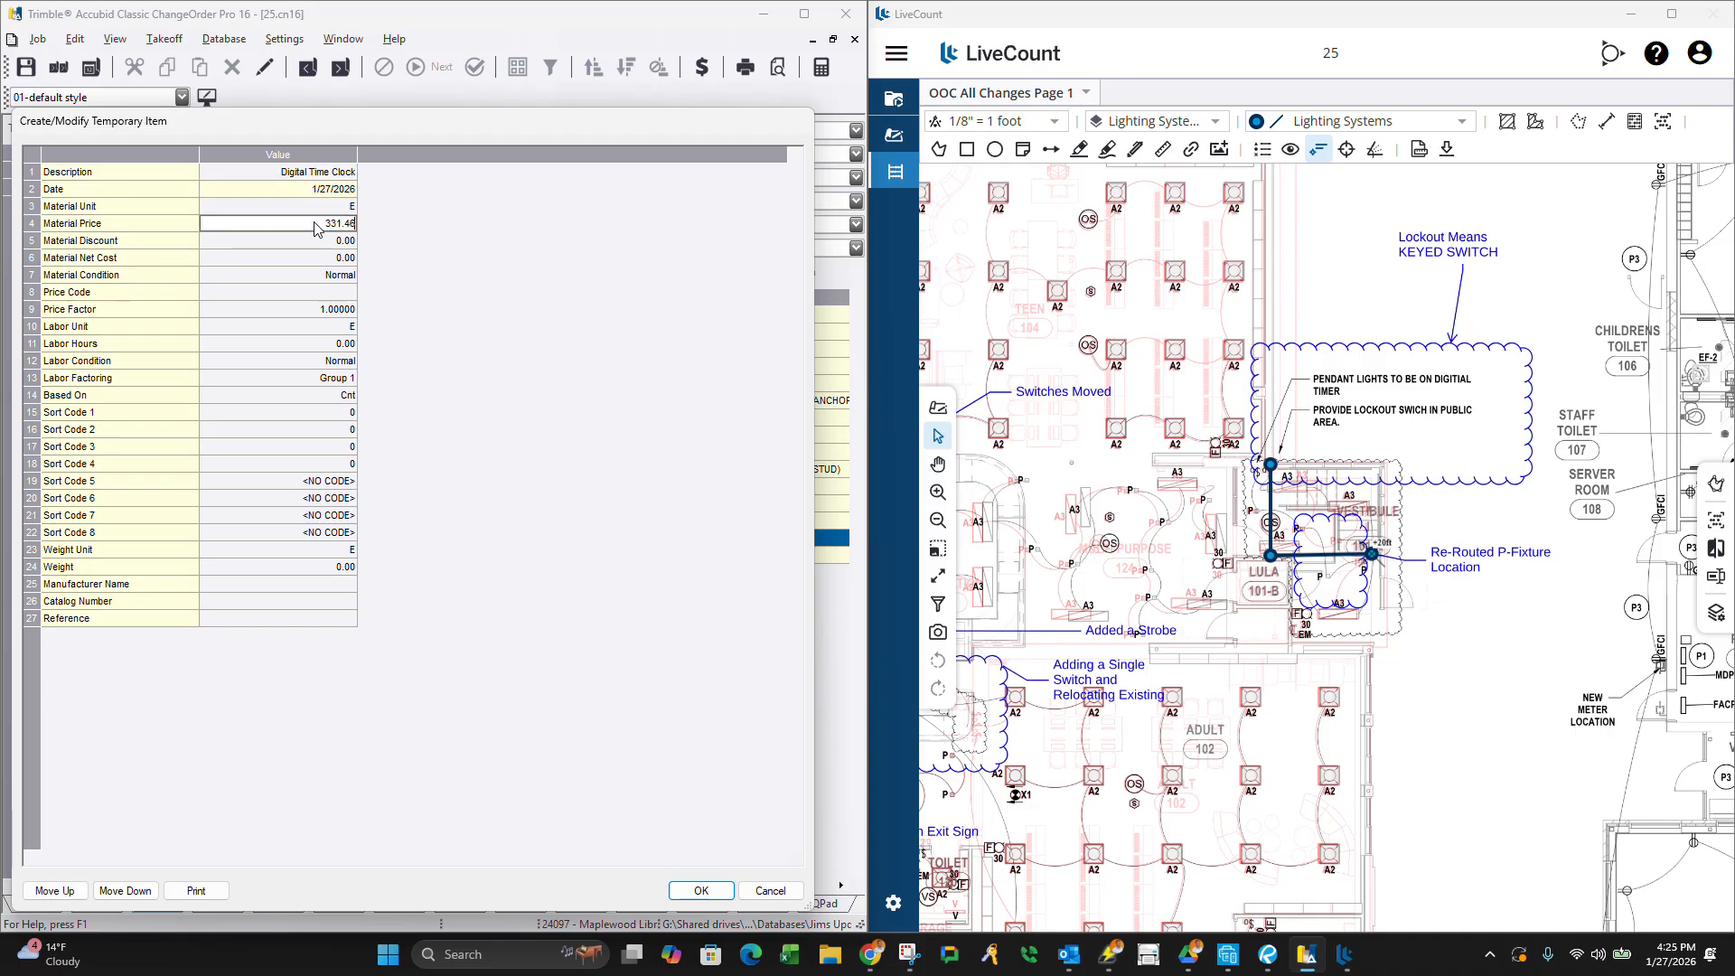
pyautogui.press('Return')
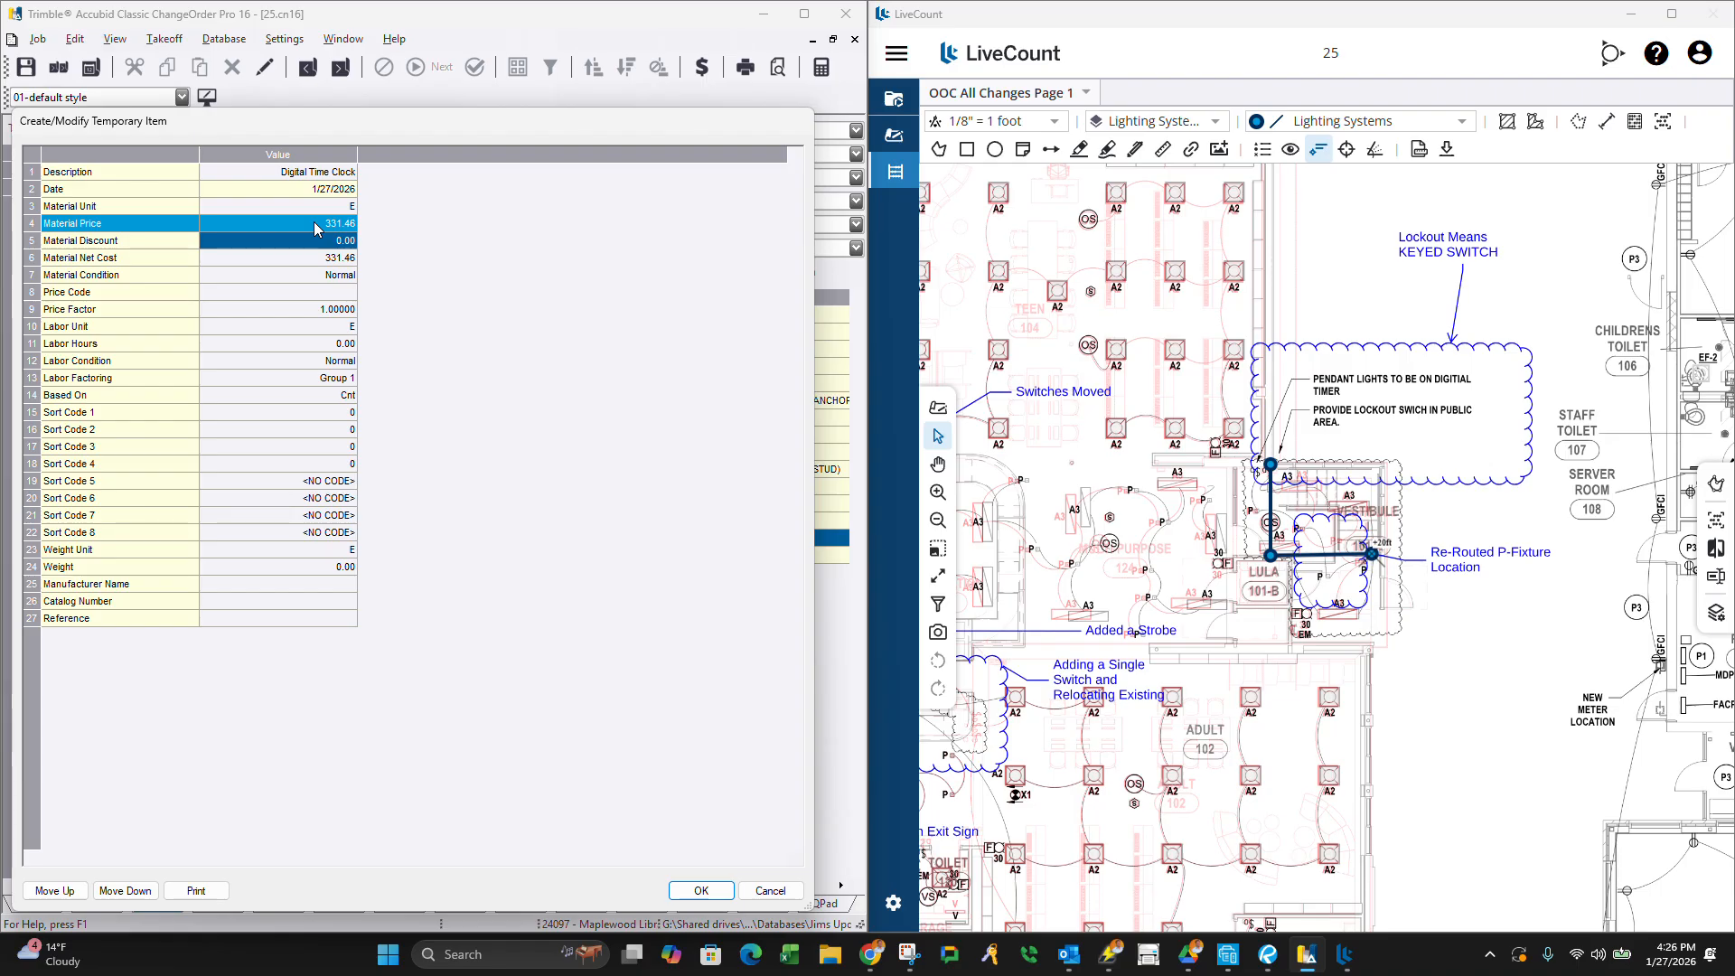
pyautogui.click(289, 345)
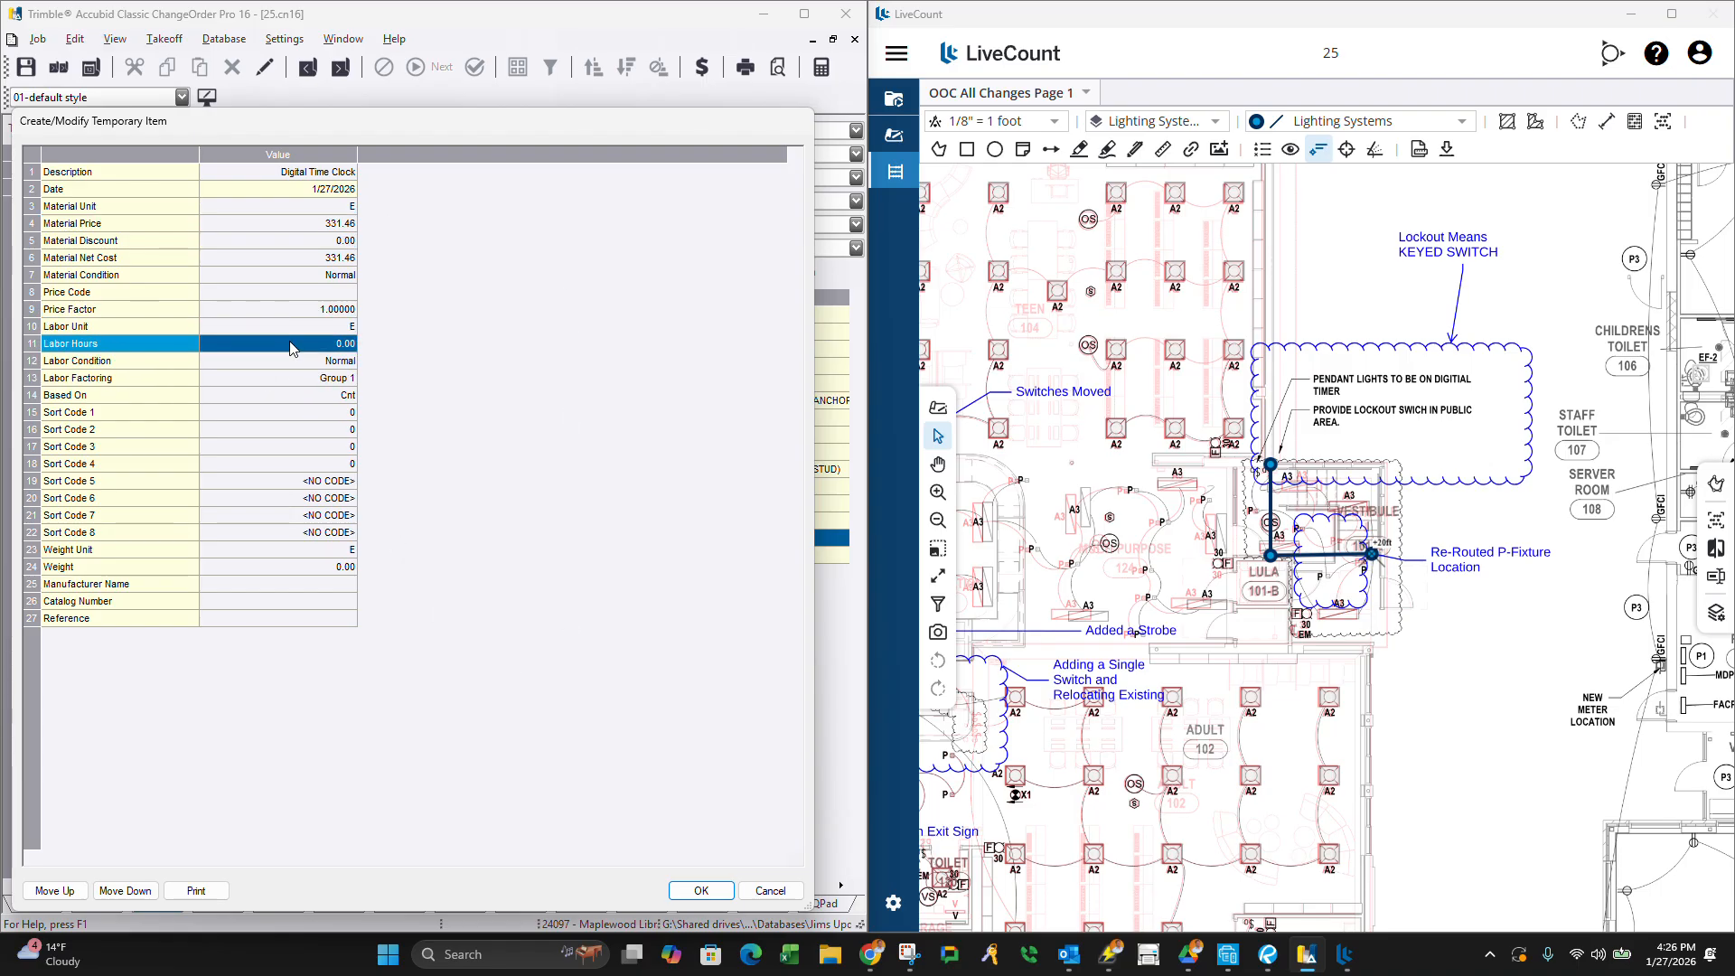
pyautogui.click(290, 344)
pyautogui.press('Return')
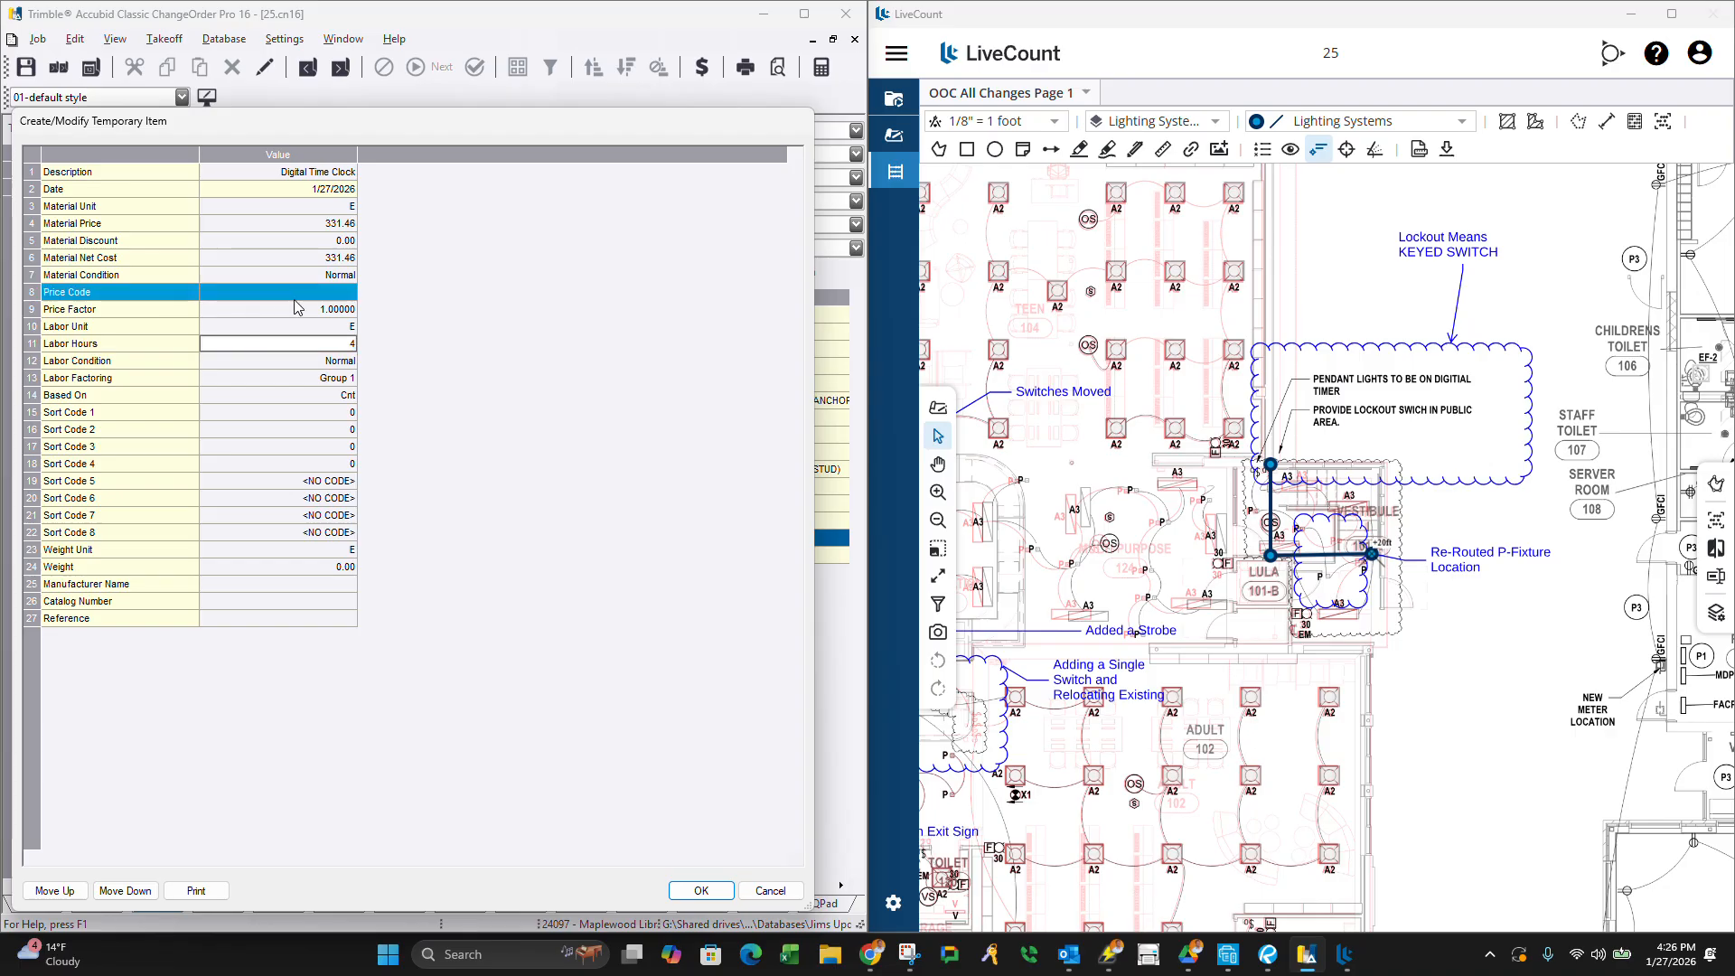
pyautogui.click(692, 892)
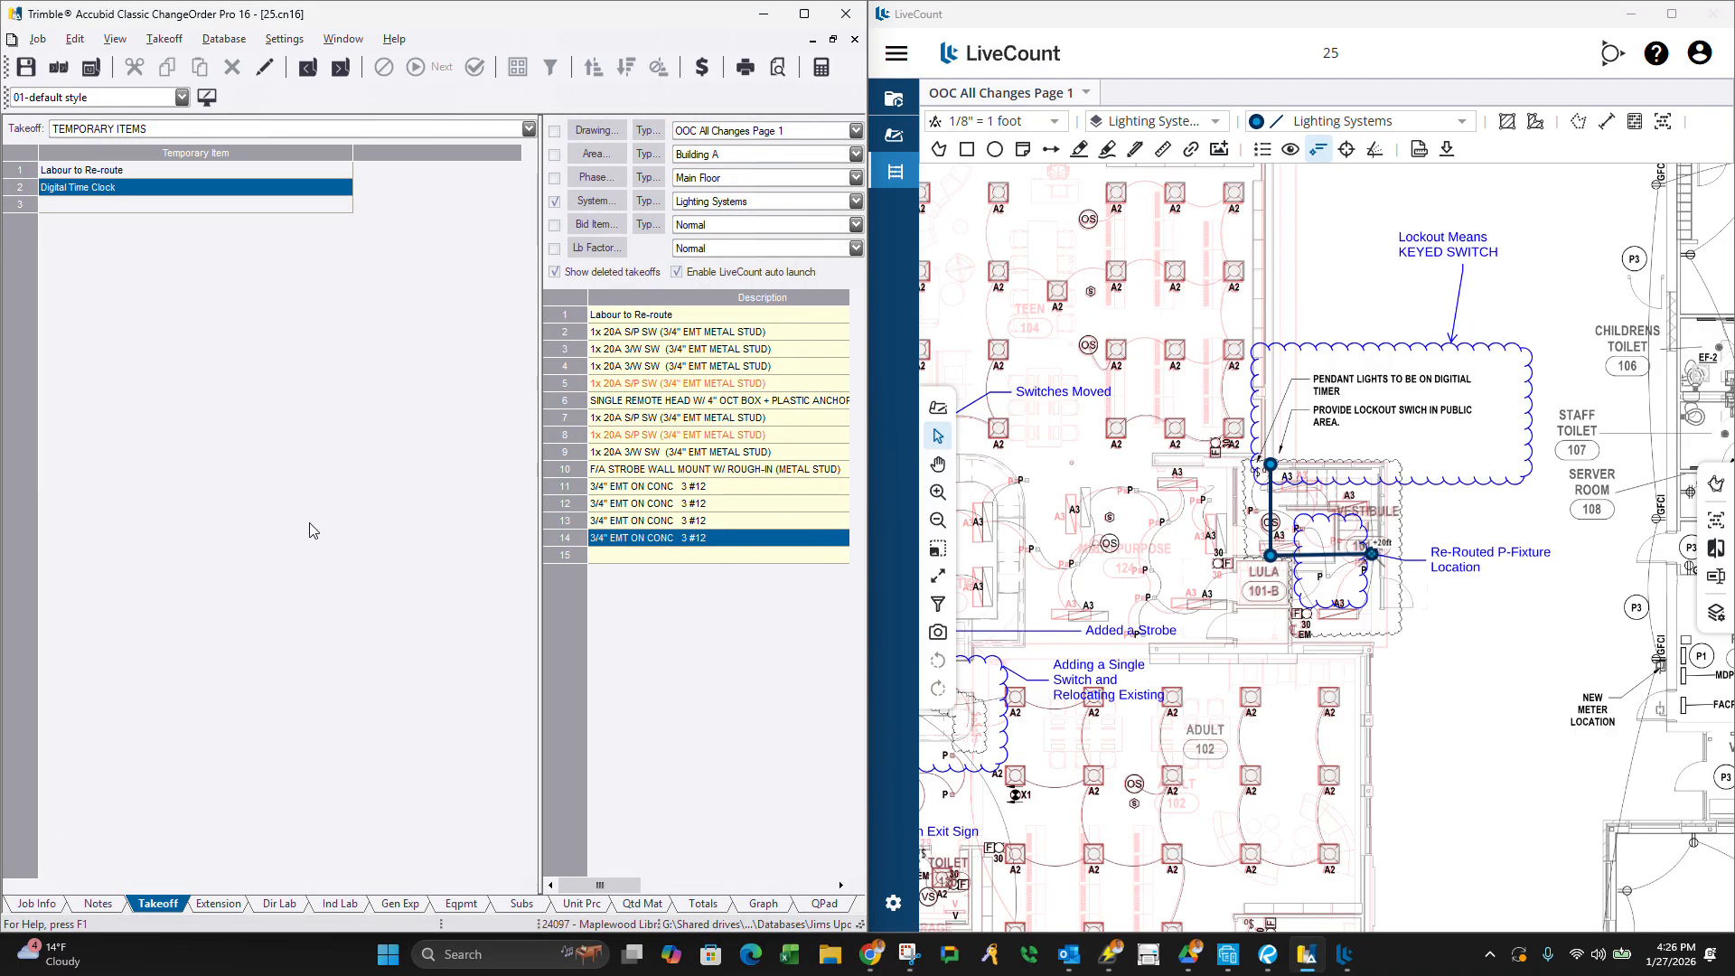
# Take off one Digital Time Clock, marking its count beside the pendant light switch above LULA 101-B and committing it.
pyautogui.doubleClick(80, 194)
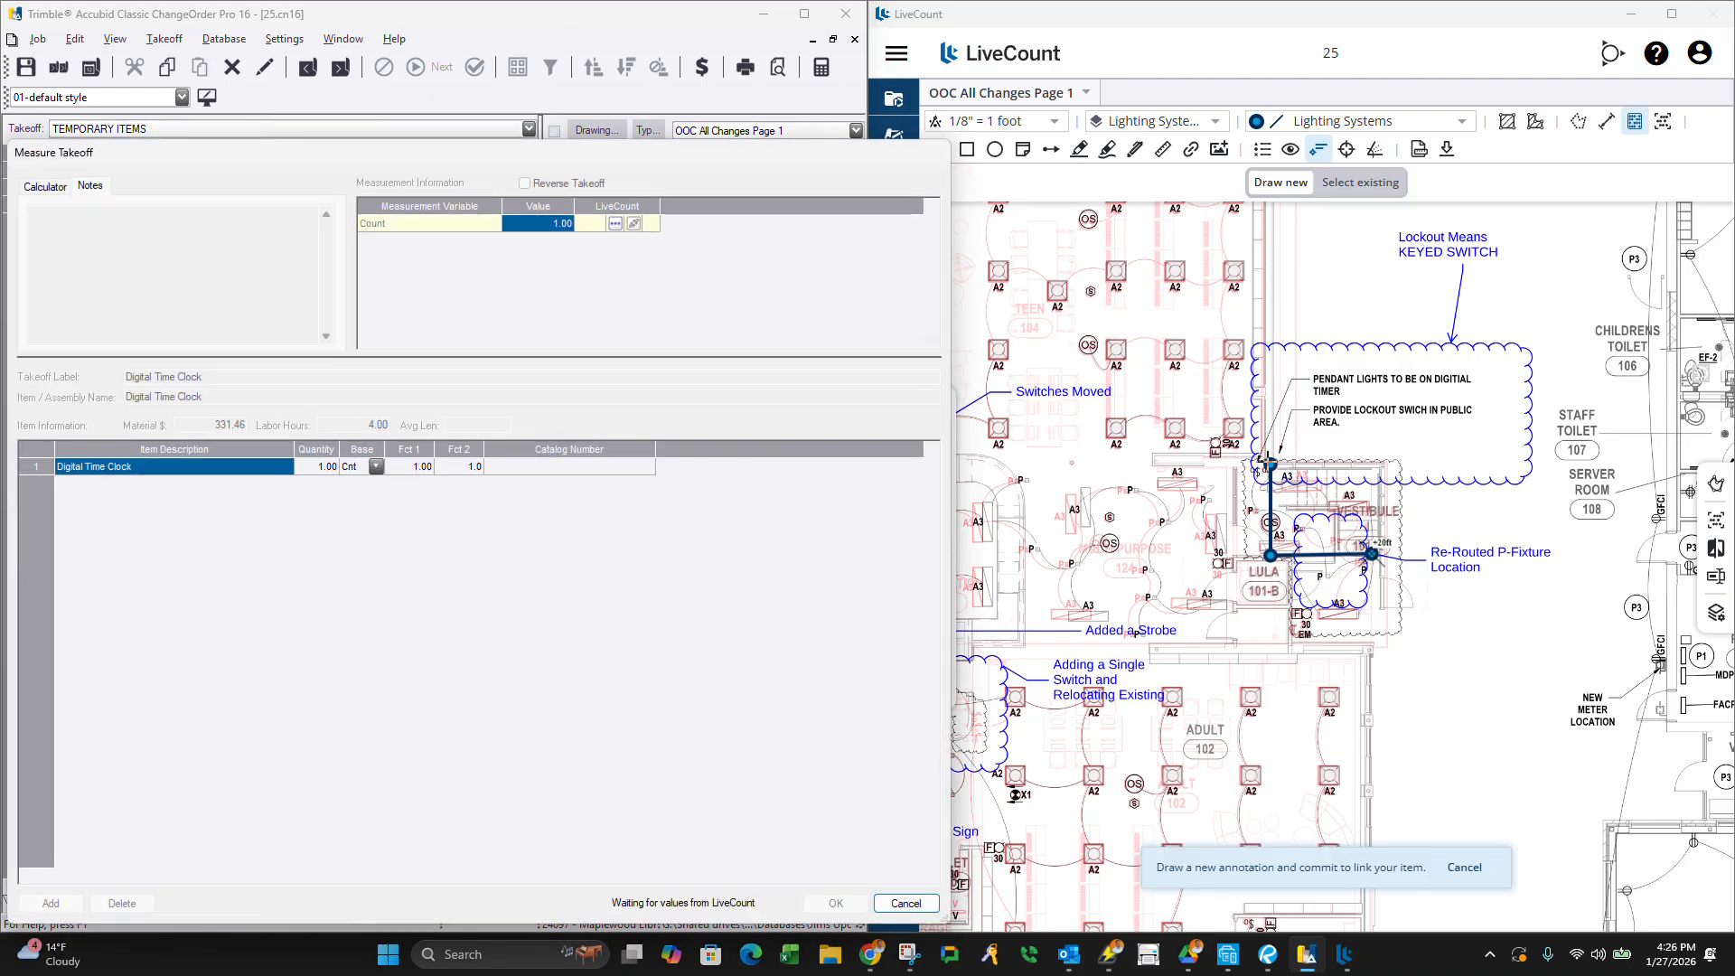
pyautogui.click(1253, 464)
pyautogui.rightClick(1253, 464)
pyautogui.click(1294, 488)
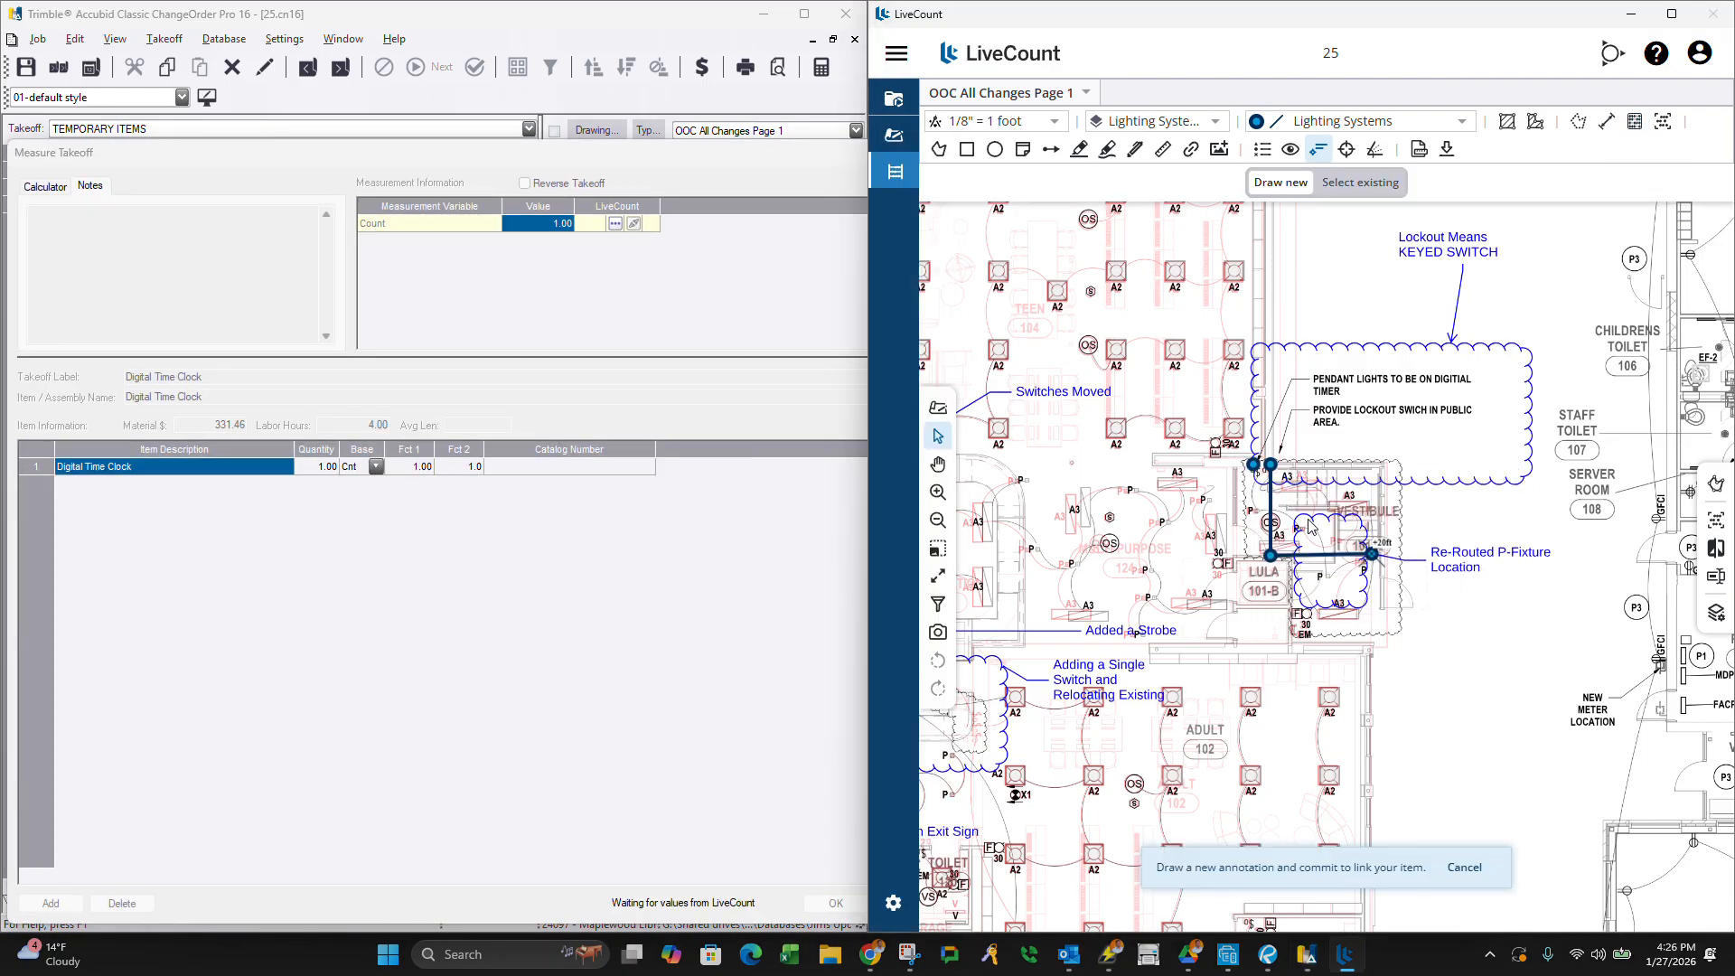
# Open the drawing OOC All Changes Page 2.
pyautogui.scroll(1, 1339, 626)
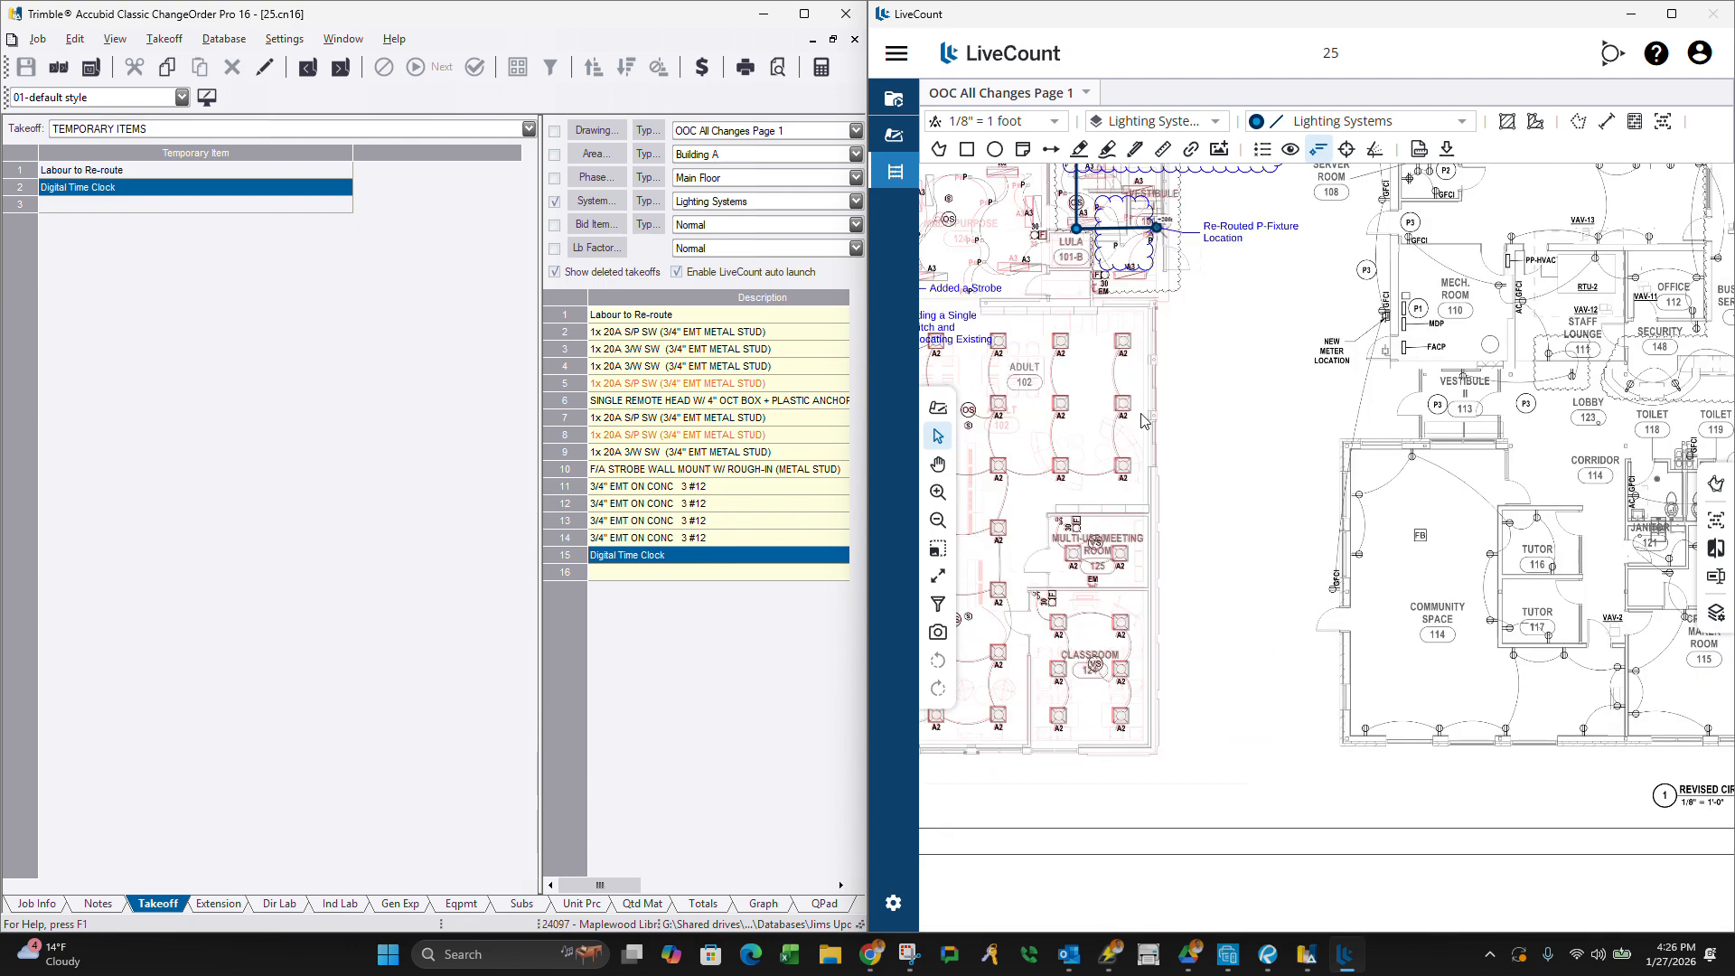
pyautogui.click(1059, 99)
pyautogui.click(998, 281)
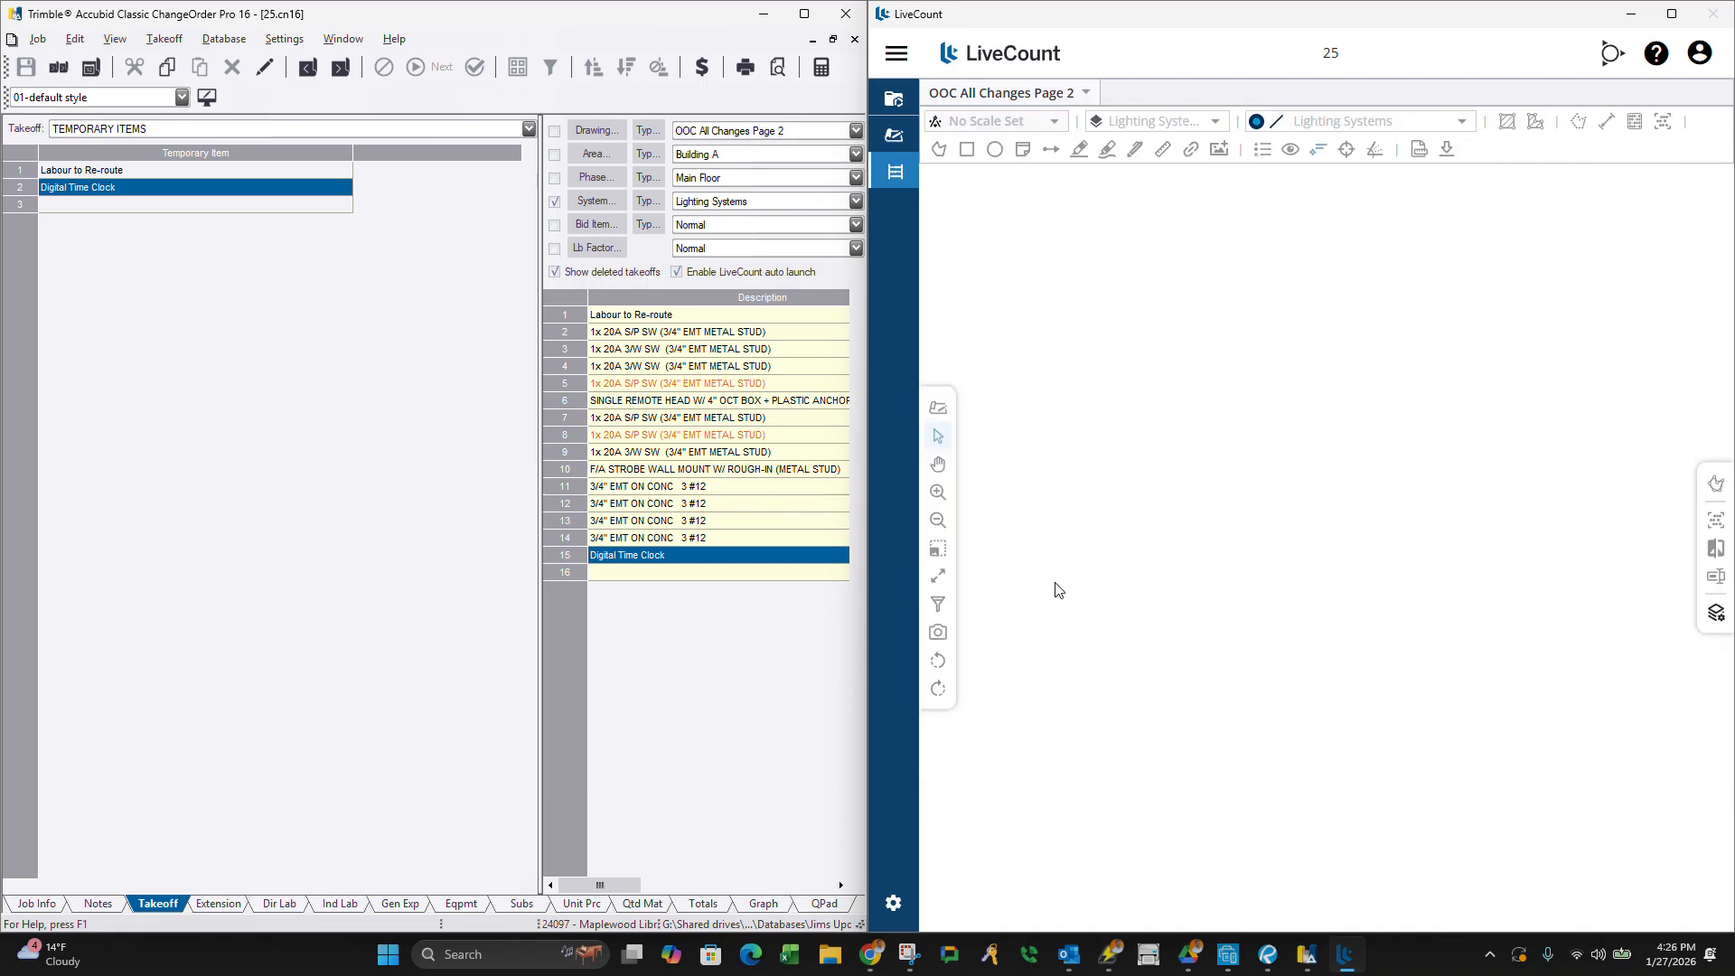
# Examine the clouded conduit change around Adult 102 and the added receptacle near Multi-Purpose 124 on the power plan.
pyautogui.scroll(-2, 1160, 484)
pyautogui.scroll(7, 1301, 517)
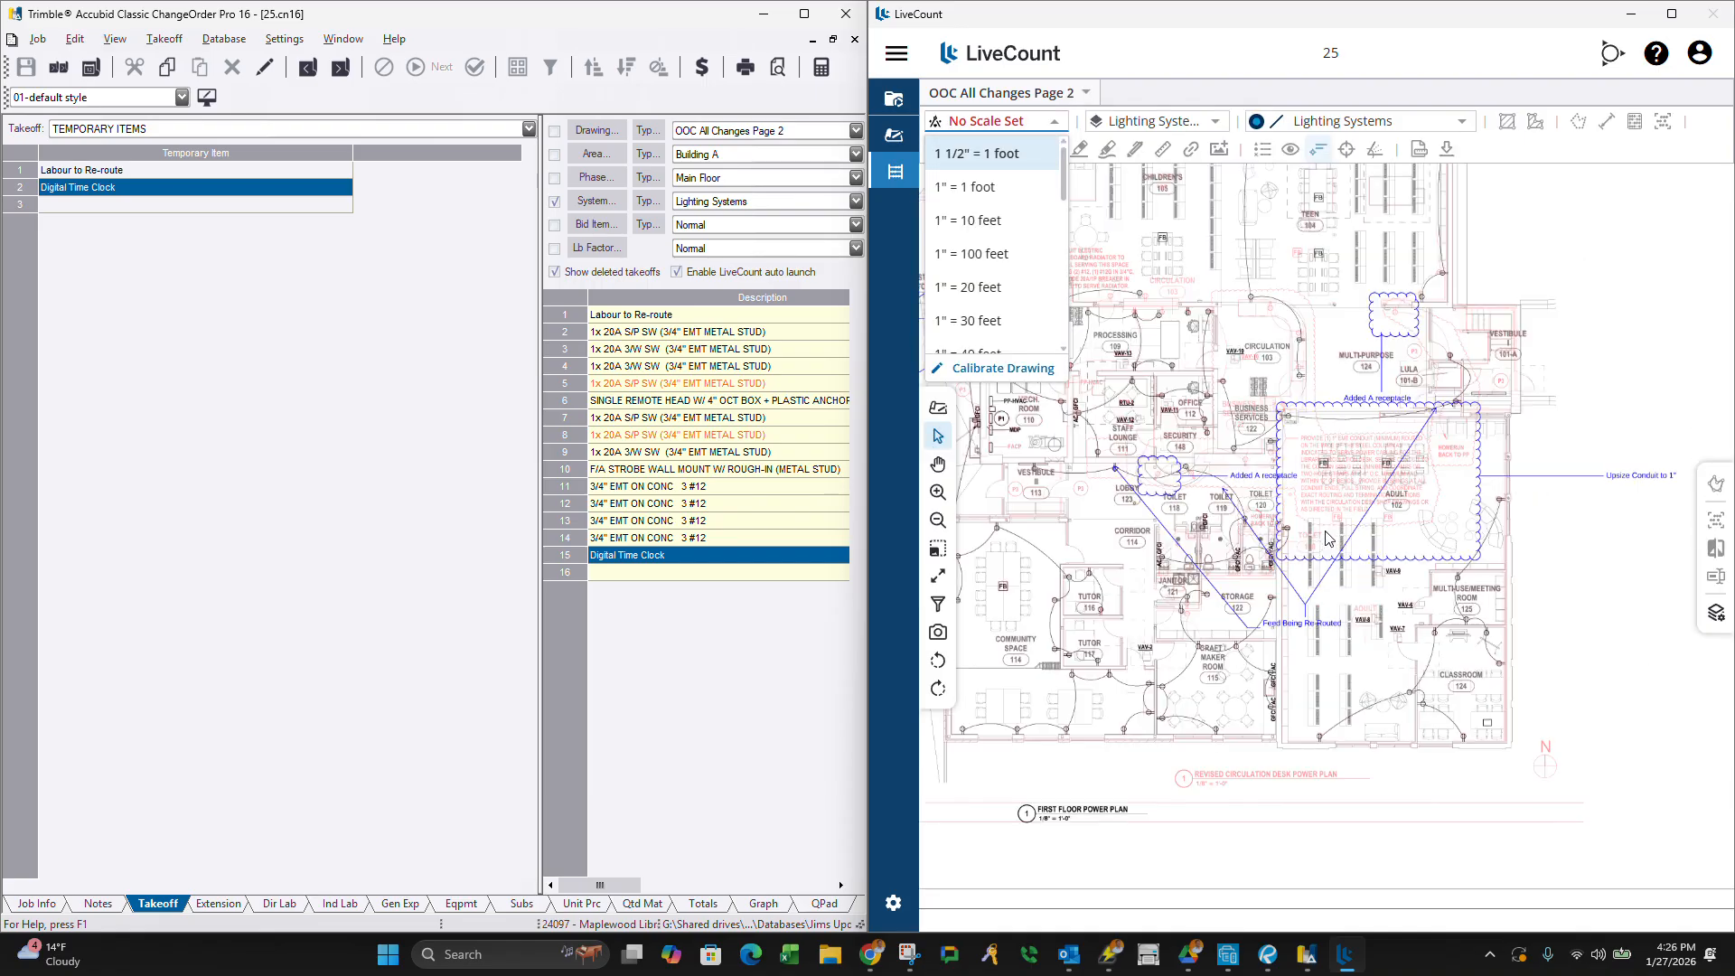
pyautogui.scroll(-2, 1317, 566)
pyautogui.scroll(2, 1319, 651)
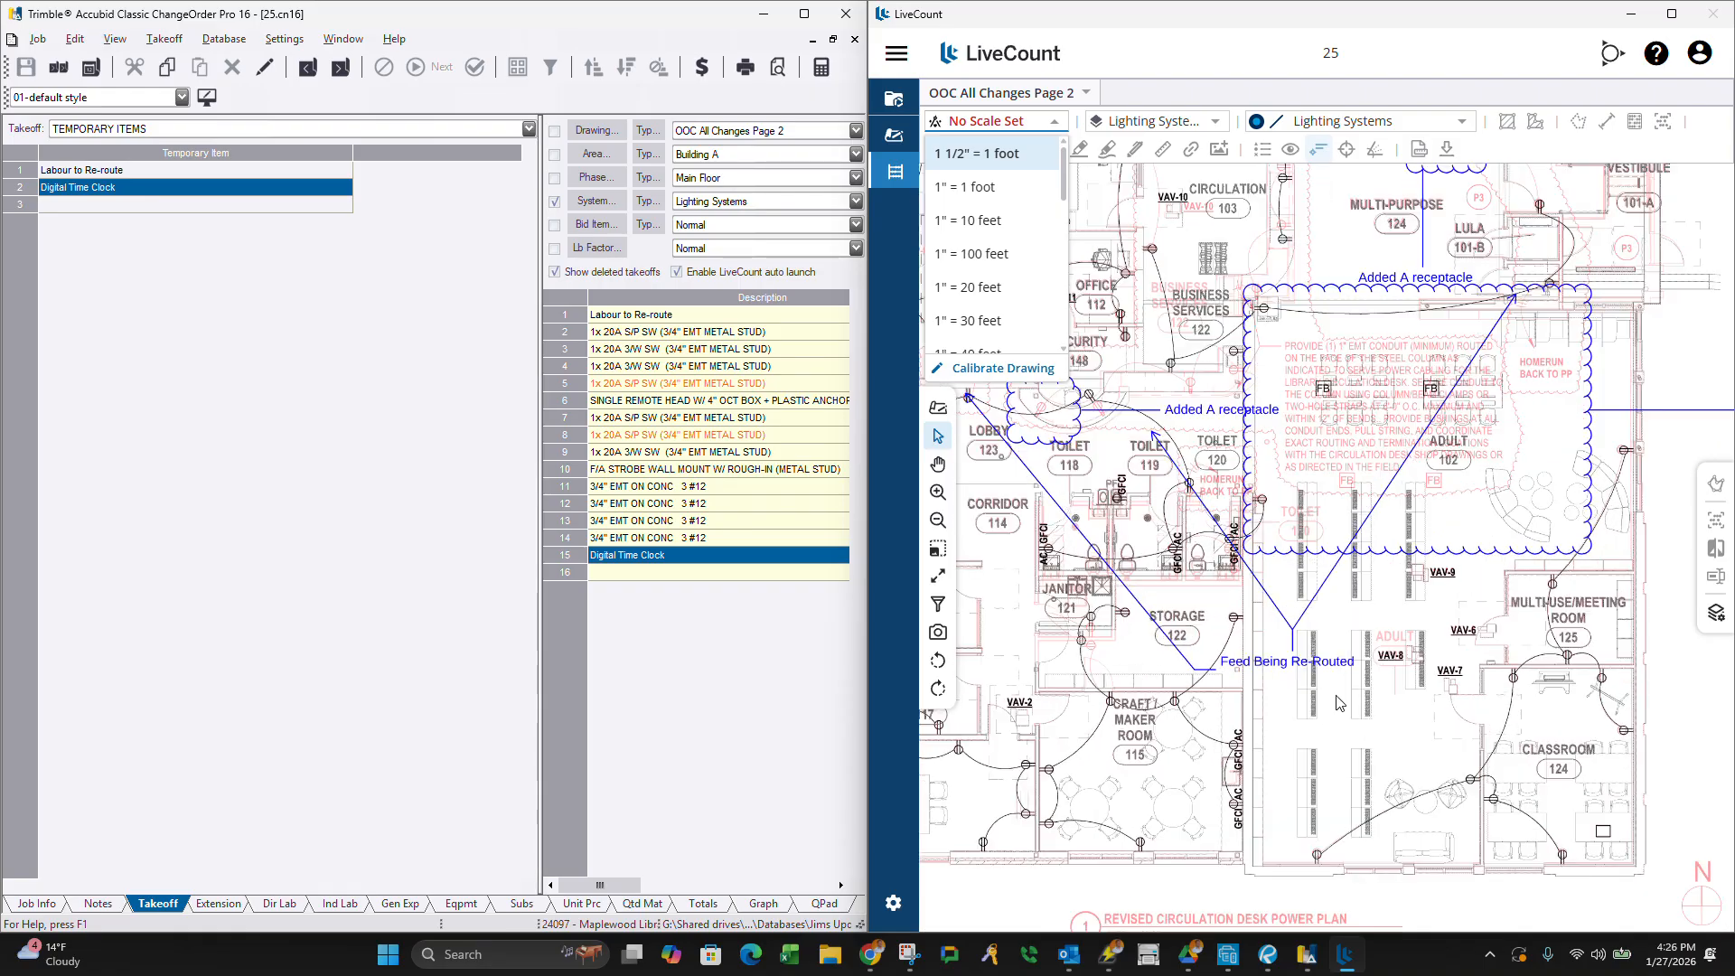
pyautogui.scroll(-2, 1337, 632)
pyautogui.scroll(2, 1492, 445)
pyautogui.scroll(2, 1489, 443)
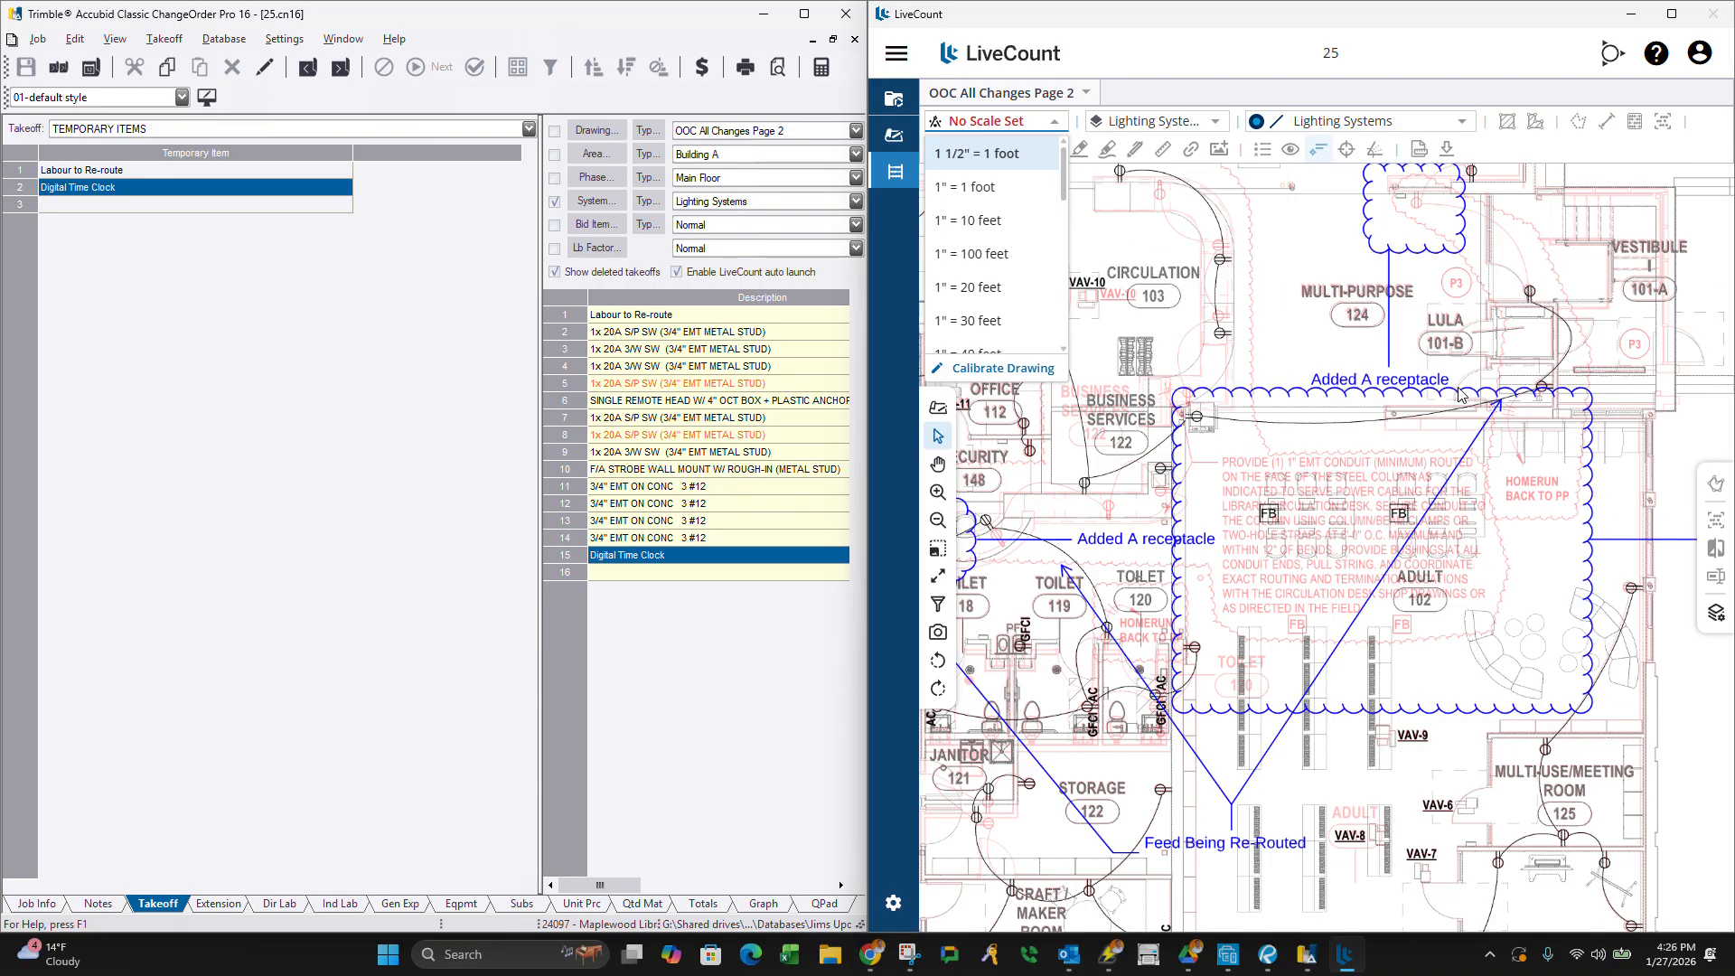
pyautogui.scroll(-3, 1449, 395)
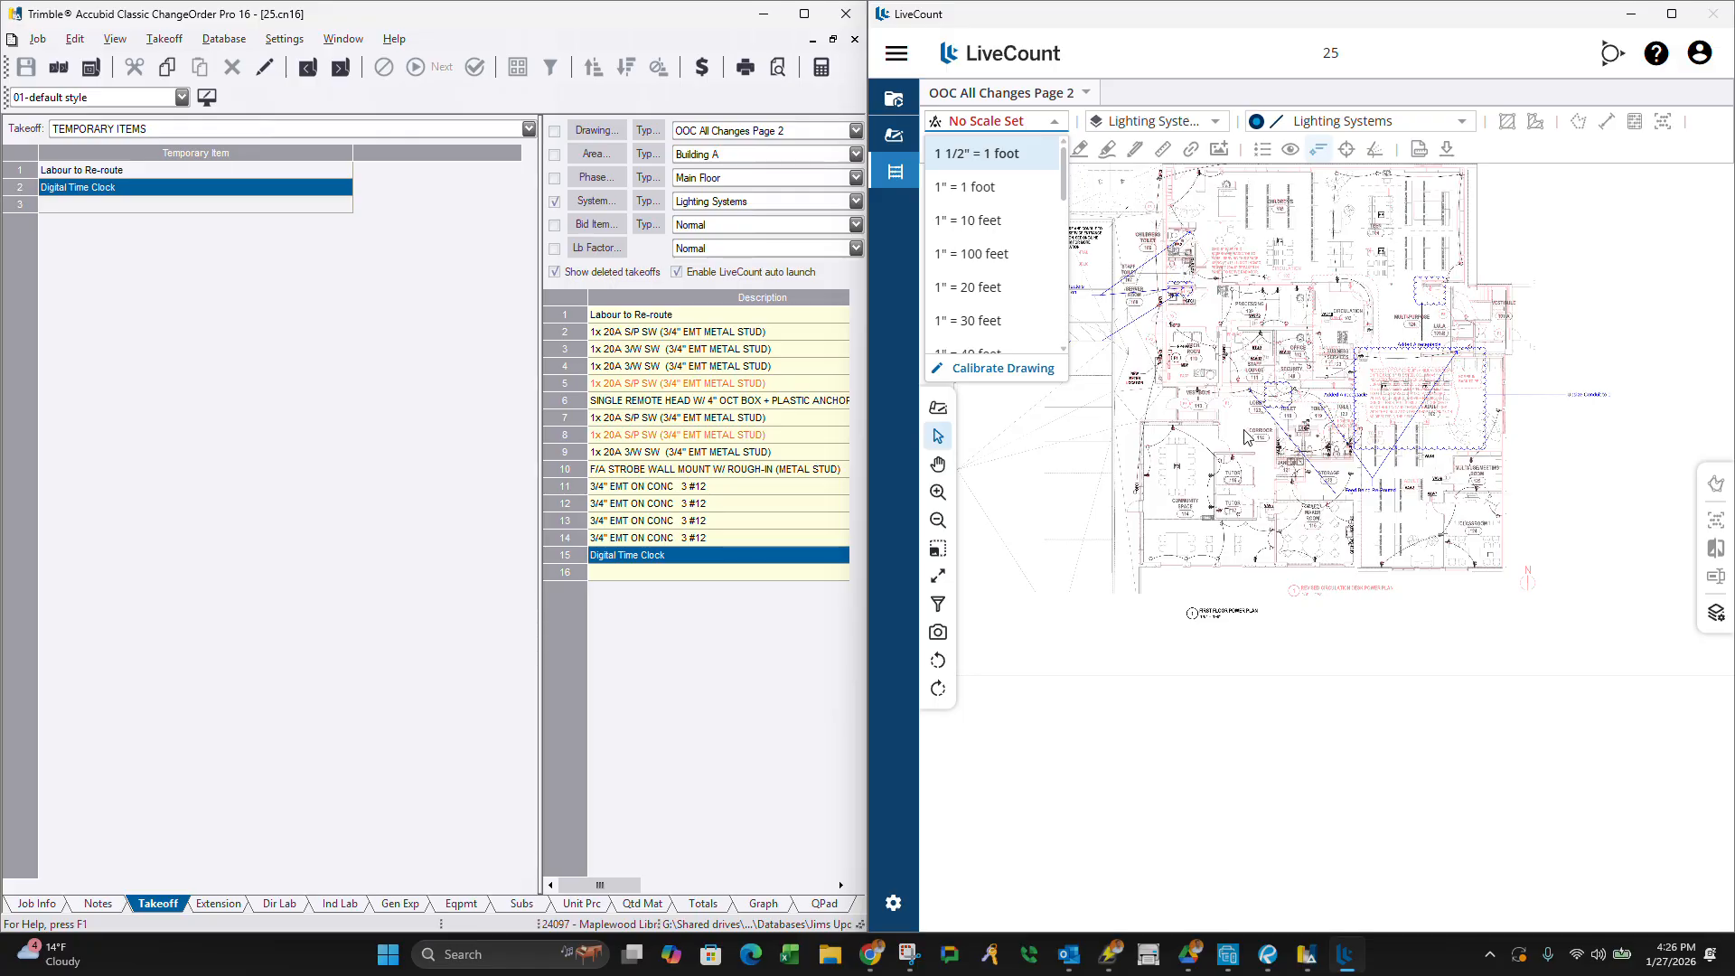
# Examine the added receptacle by Lobby 123, the re-routed feed and the surrounding circulation and processing rooms.
pyautogui.scroll(3, 1245, 437)
pyautogui.scroll(-3, 1247, 436)
pyautogui.scroll(4, 1362, 343)
pyautogui.scroll(-4, 1361, 343)
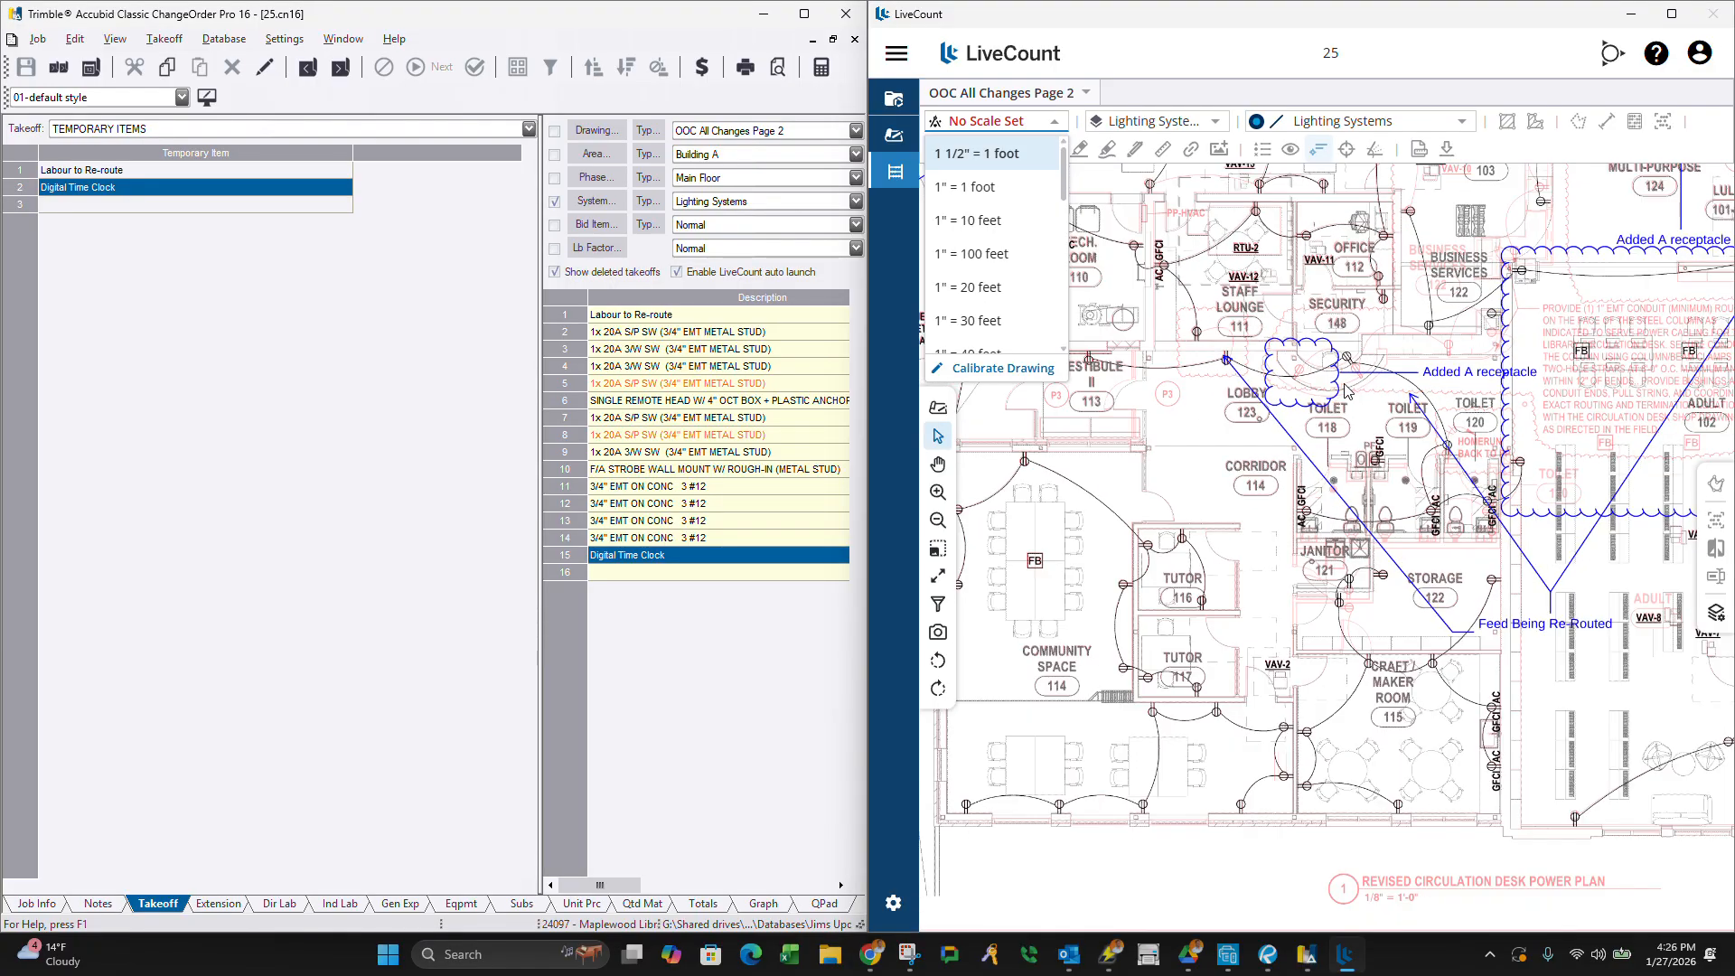
pyautogui.scroll(2, 1412, 226)
pyautogui.scroll(2, 1414, 231)
pyautogui.scroll(-3, 1428, 248)
pyautogui.scroll(3, 1441, 262)
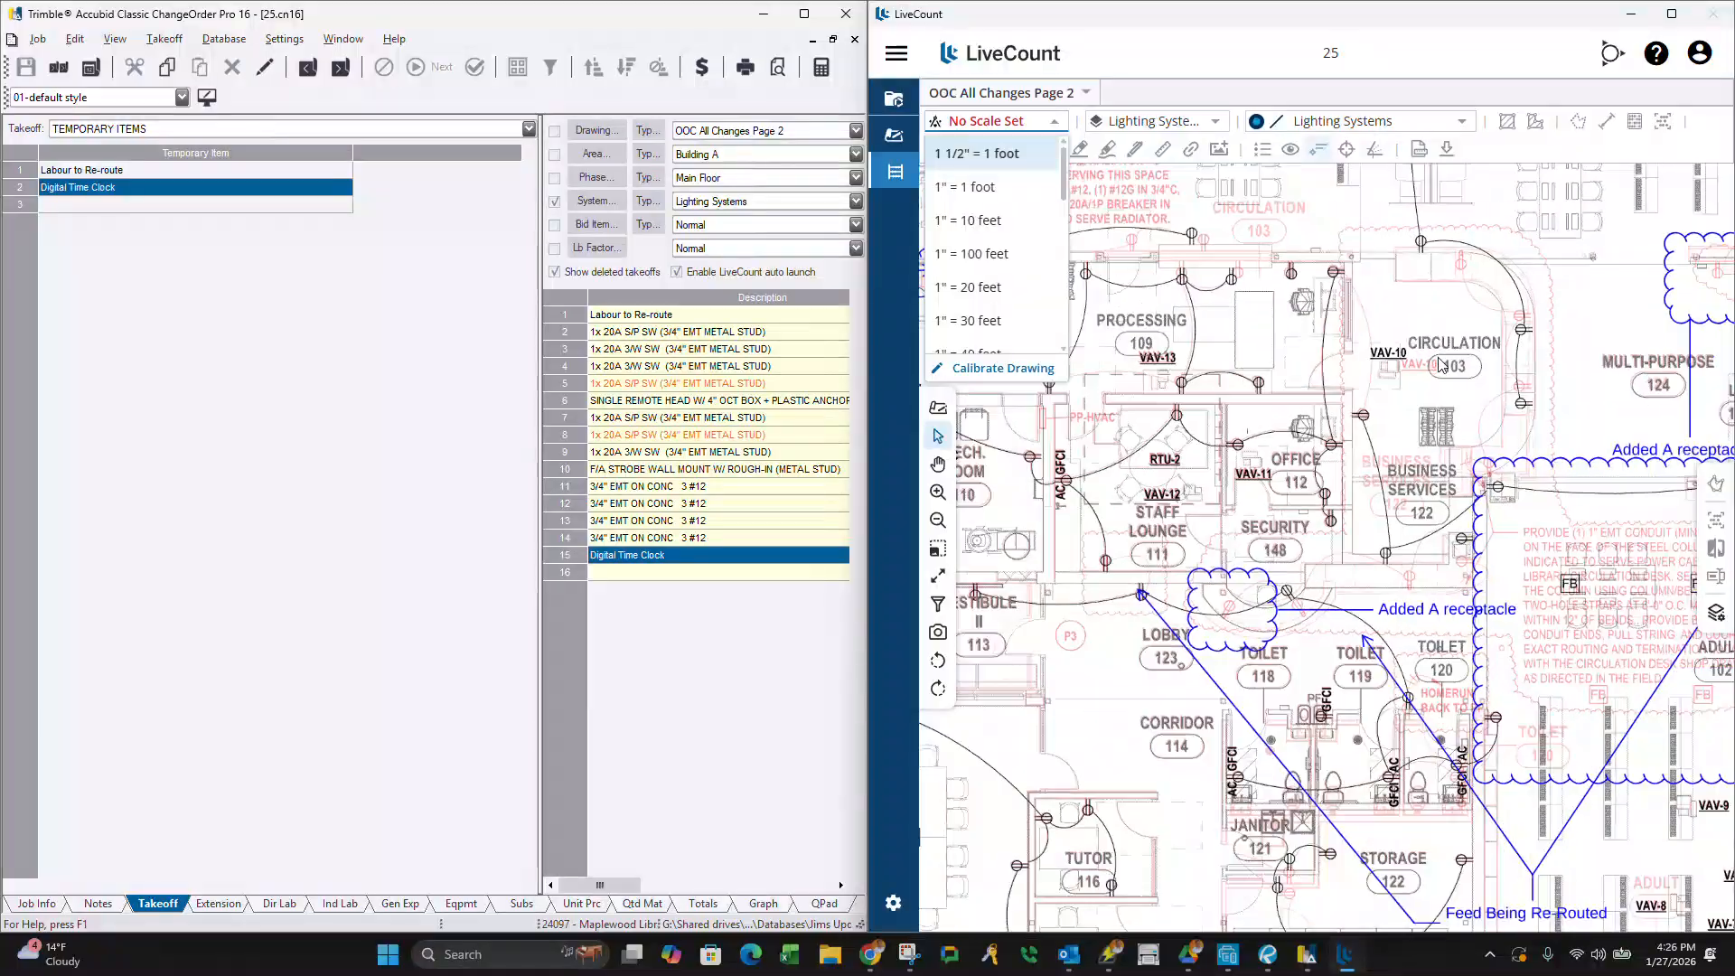
pyautogui.scroll(-3, 1454, 278)
pyautogui.scroll(-3, 1452, 249)
pyautogui.scroll(3, 1451, 239)
pyautogui.scroll(2, 1471, 271)
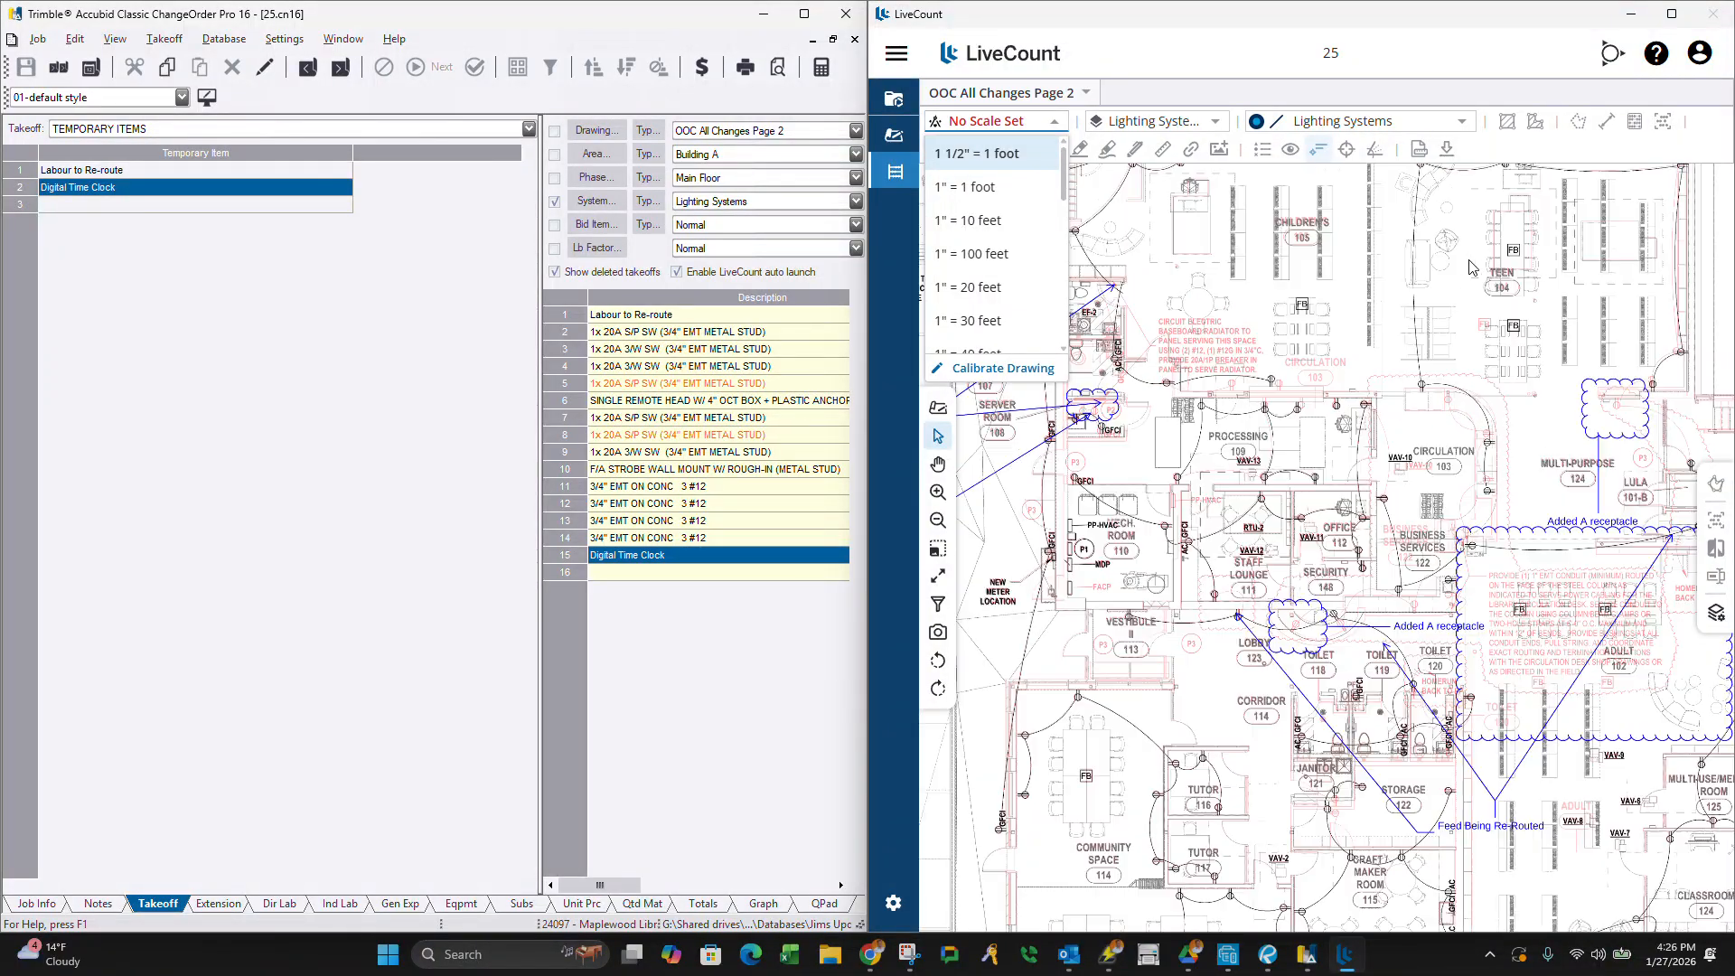
pyautogui.scroll(-3, 1287, 379)
pyautogui.scroll(3, 993, 447)
pyautogui.scroll(-3, 1005, 443)
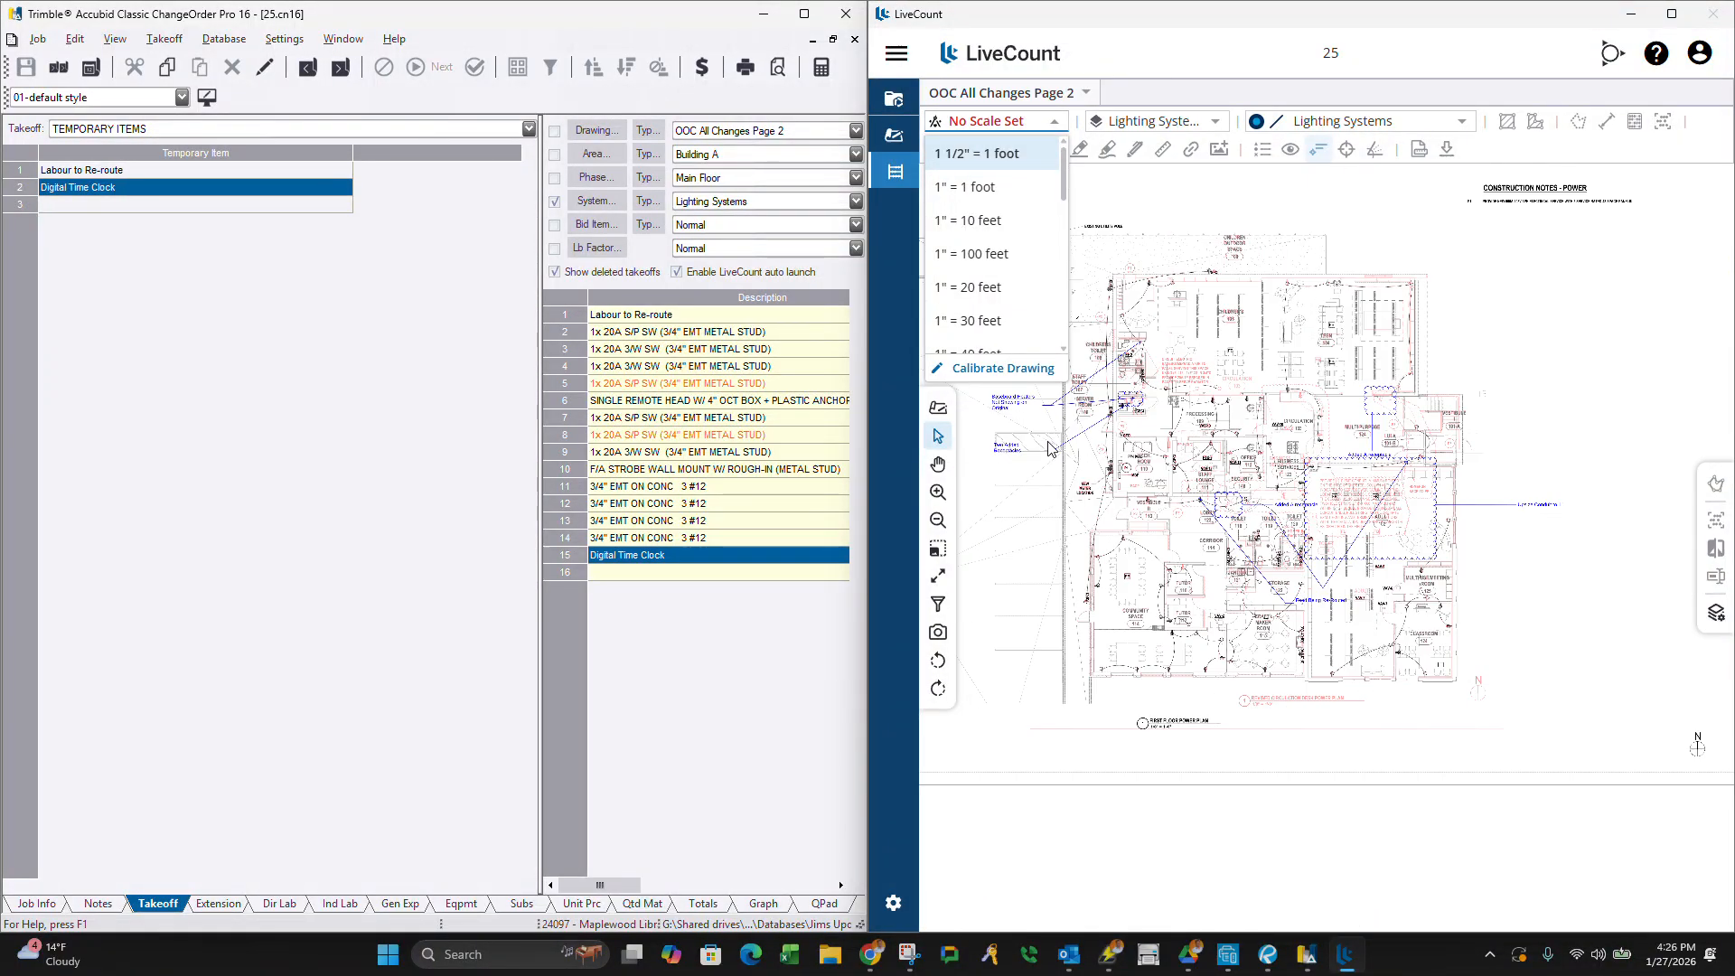
# Examine the notes about baseboard heaters and two added receptacles near Server Room 108 and Childrens Toilet 106.
pyautogui.scroll(5, 1063, 421)
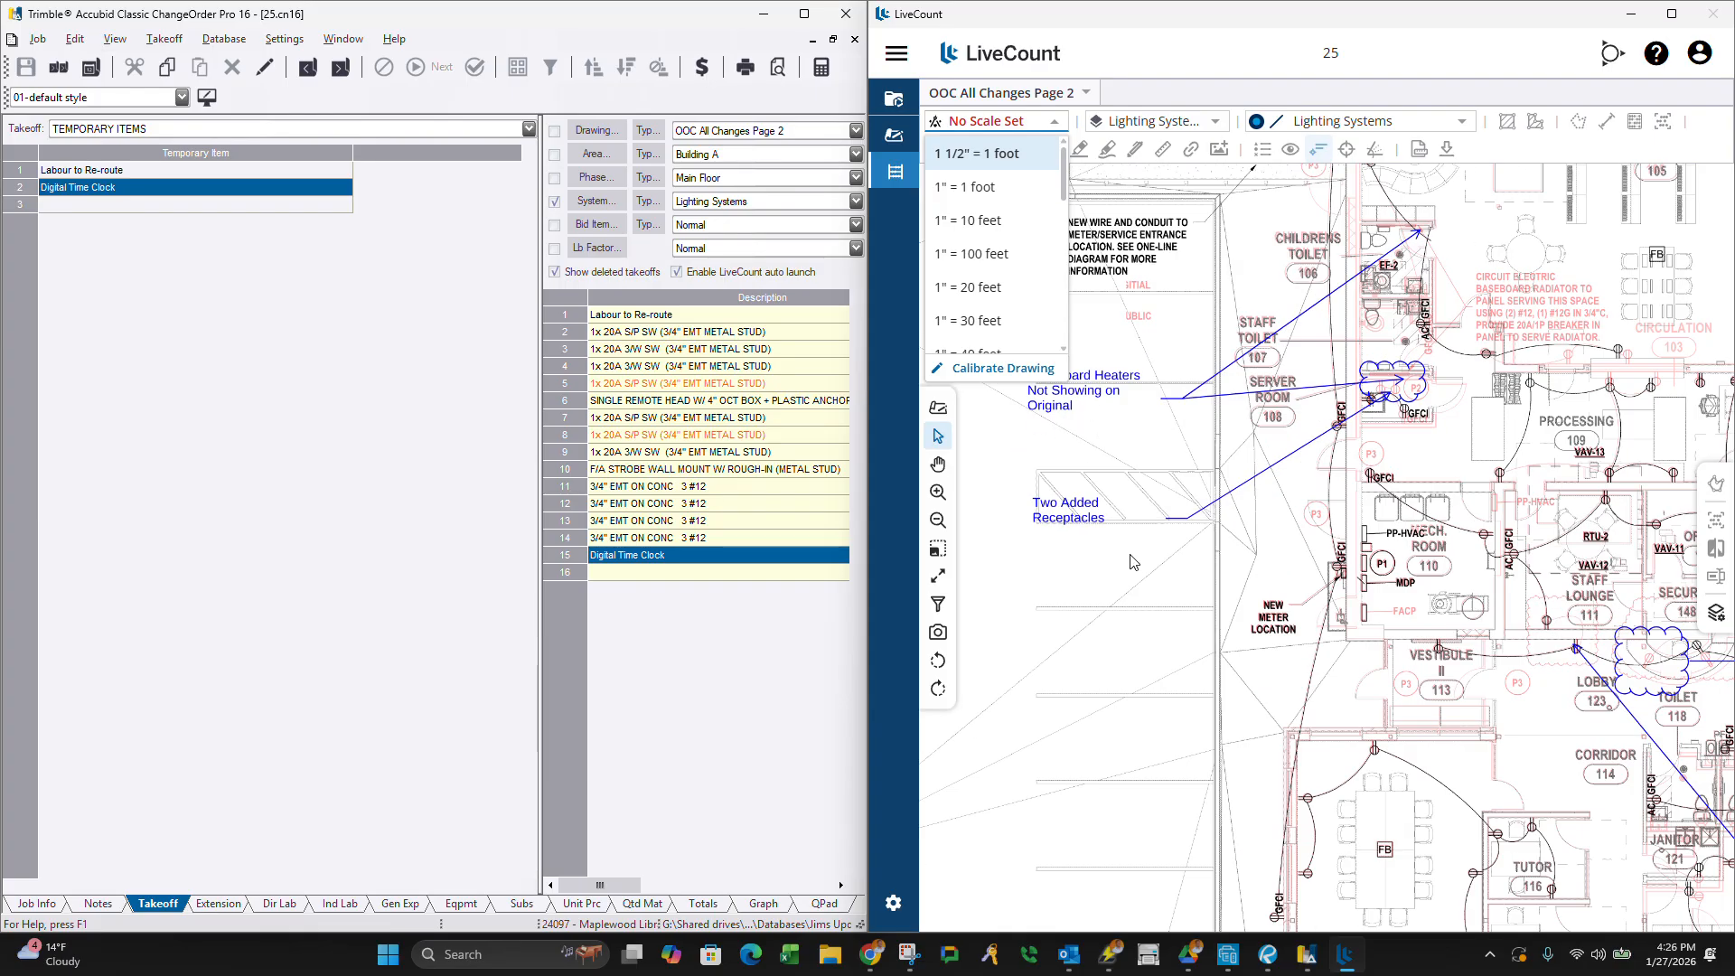
pyautogui.scroll(-2, 1124, 515)
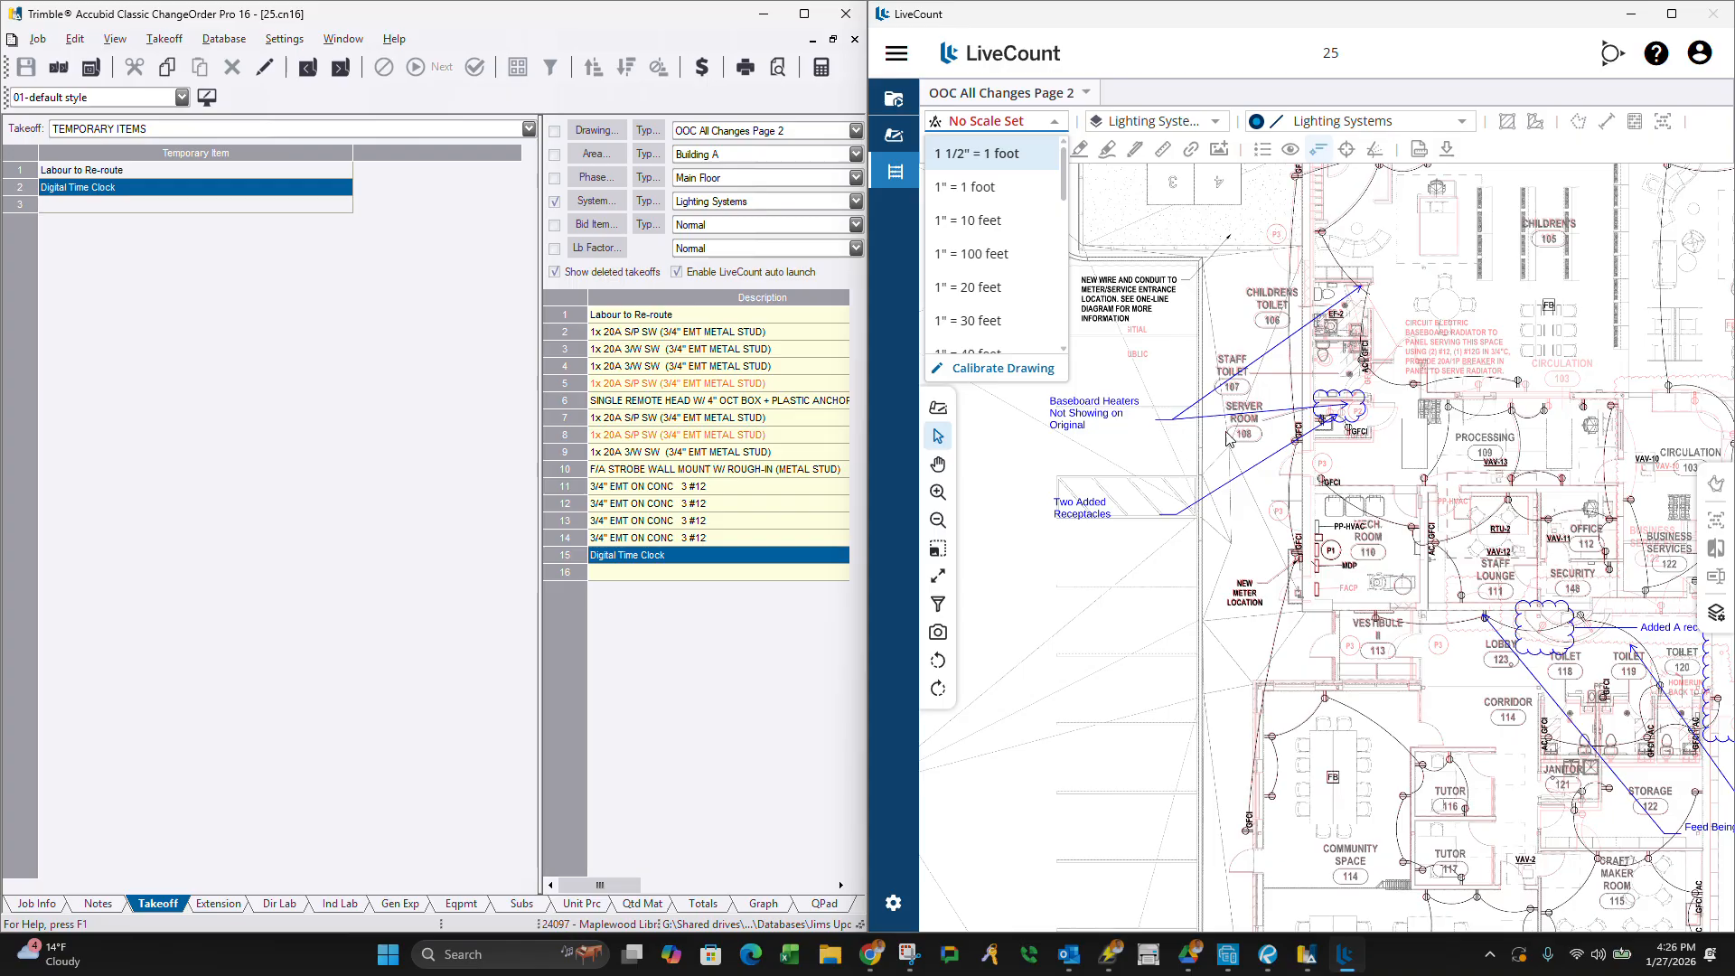
pyautogui.scroll(1, 1261, 503)
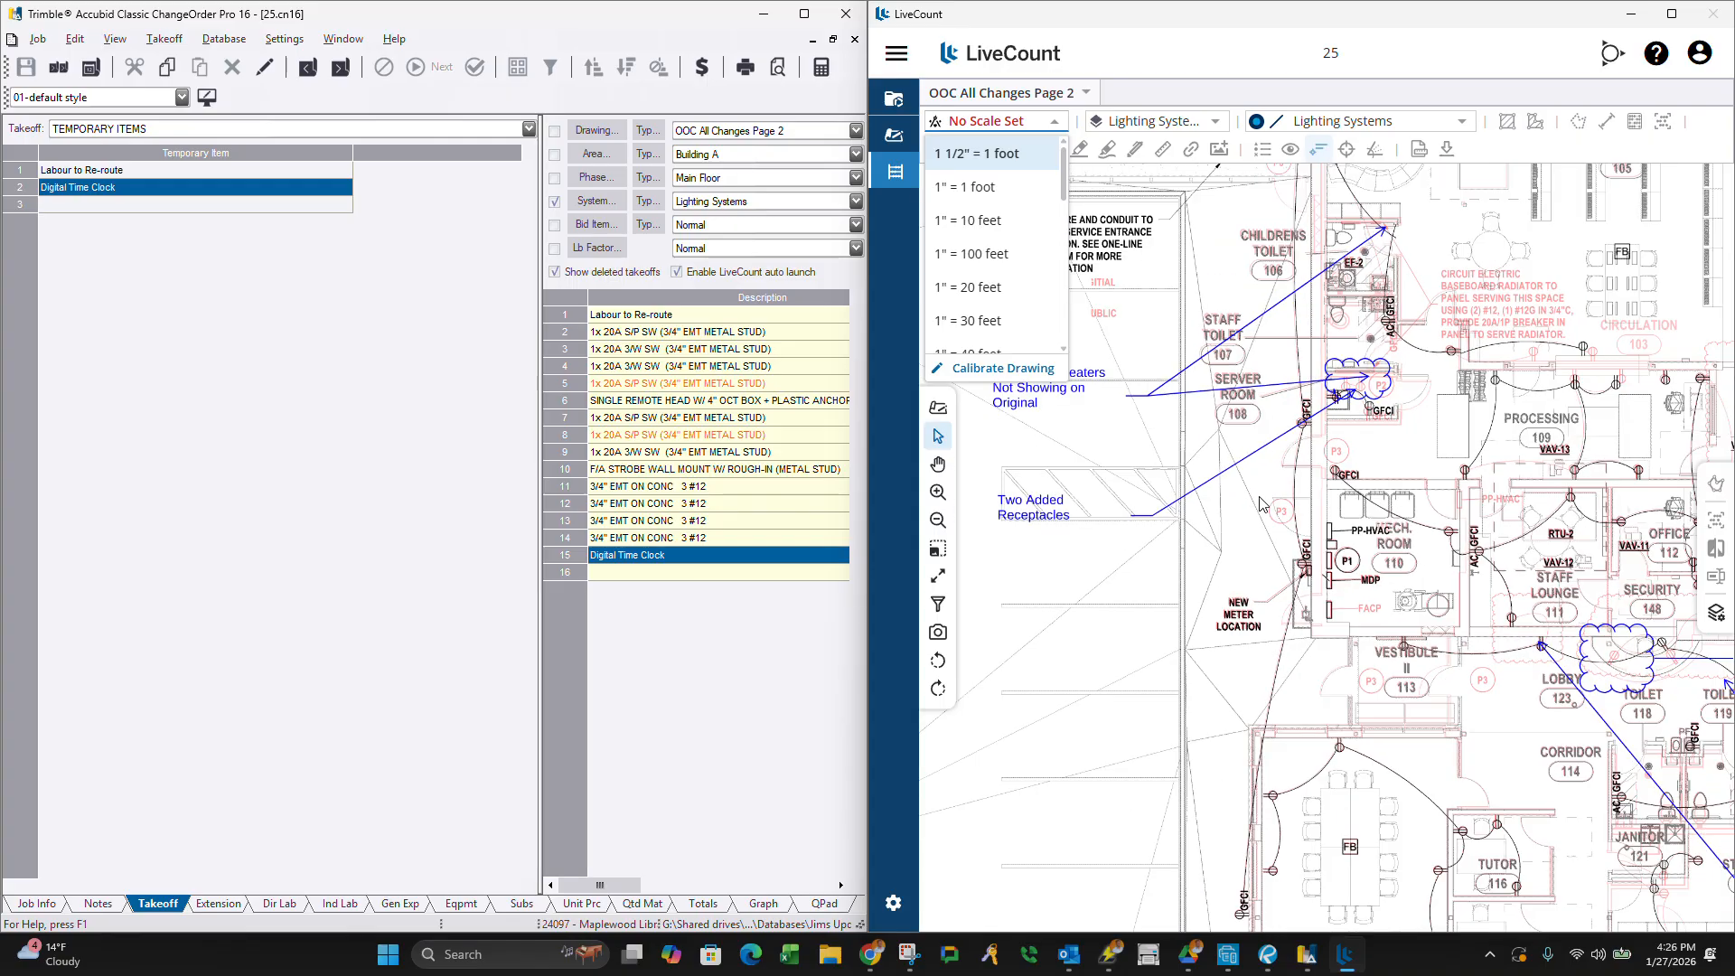
pyautogui.scroll(-1, 1261, 503)
pyautogui.scroll(3, 1146, 481)
pyautogui.scroll(-3, 1146, 481)
pyautogui.scroll(1, 1145, 481)
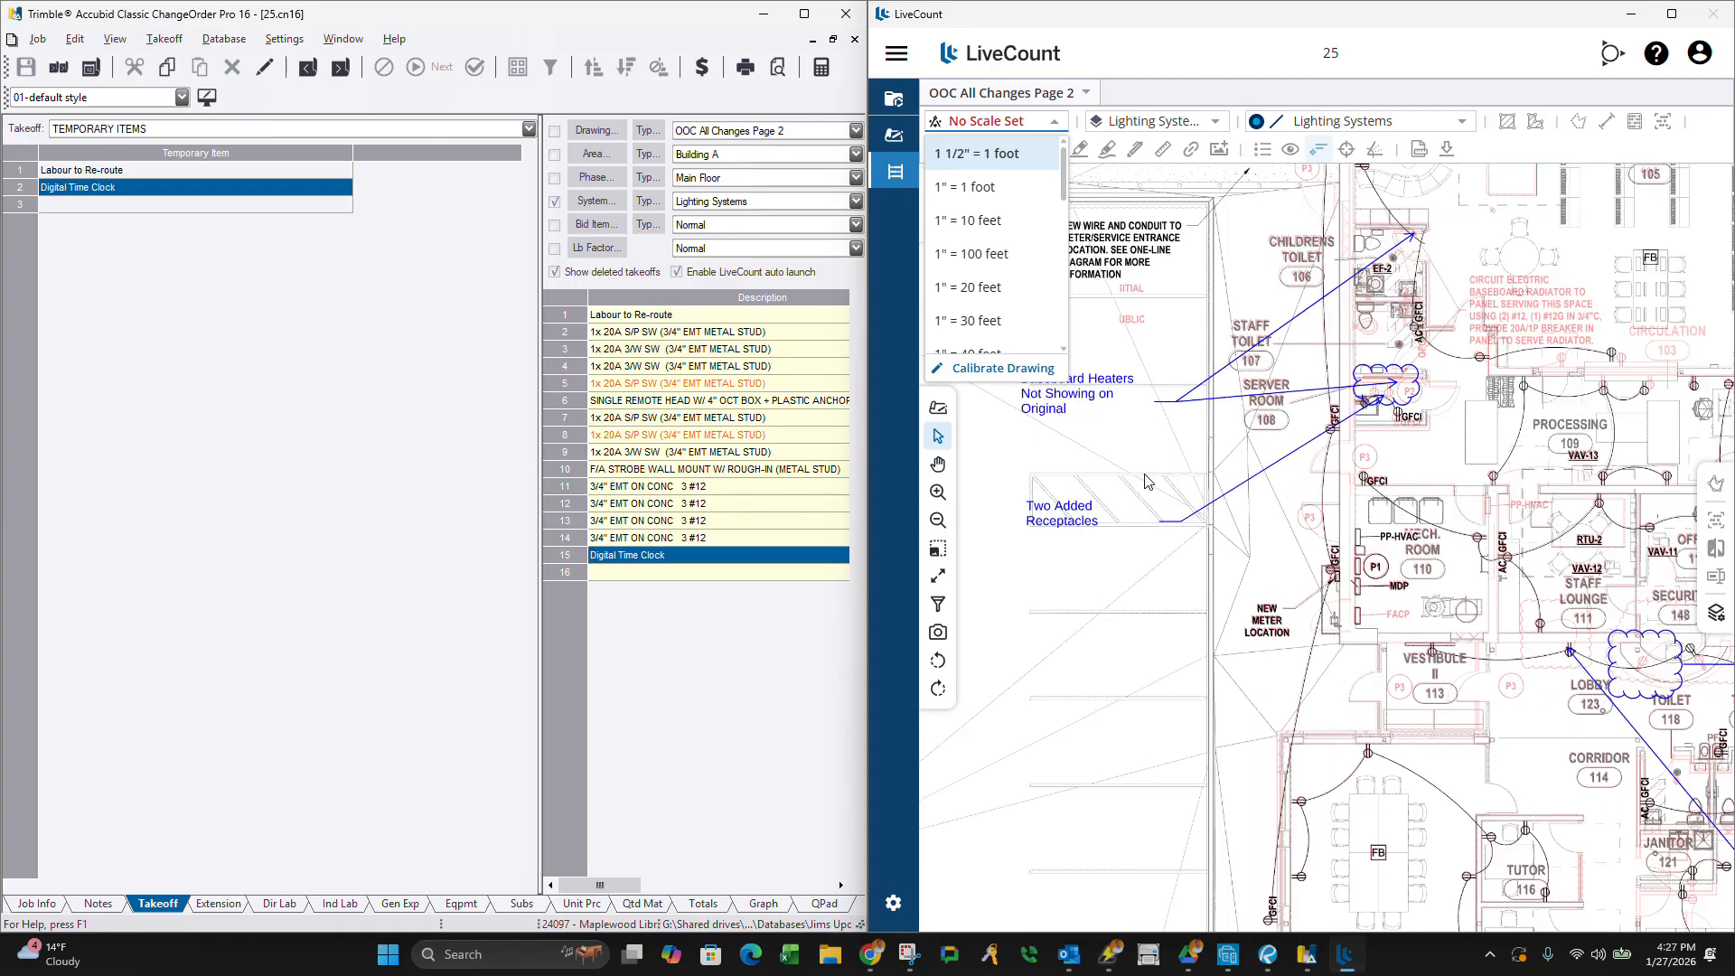
pyautogui.scroll(-2, 1146, 481)
pyautogui.scroll(2, 1153, 486)
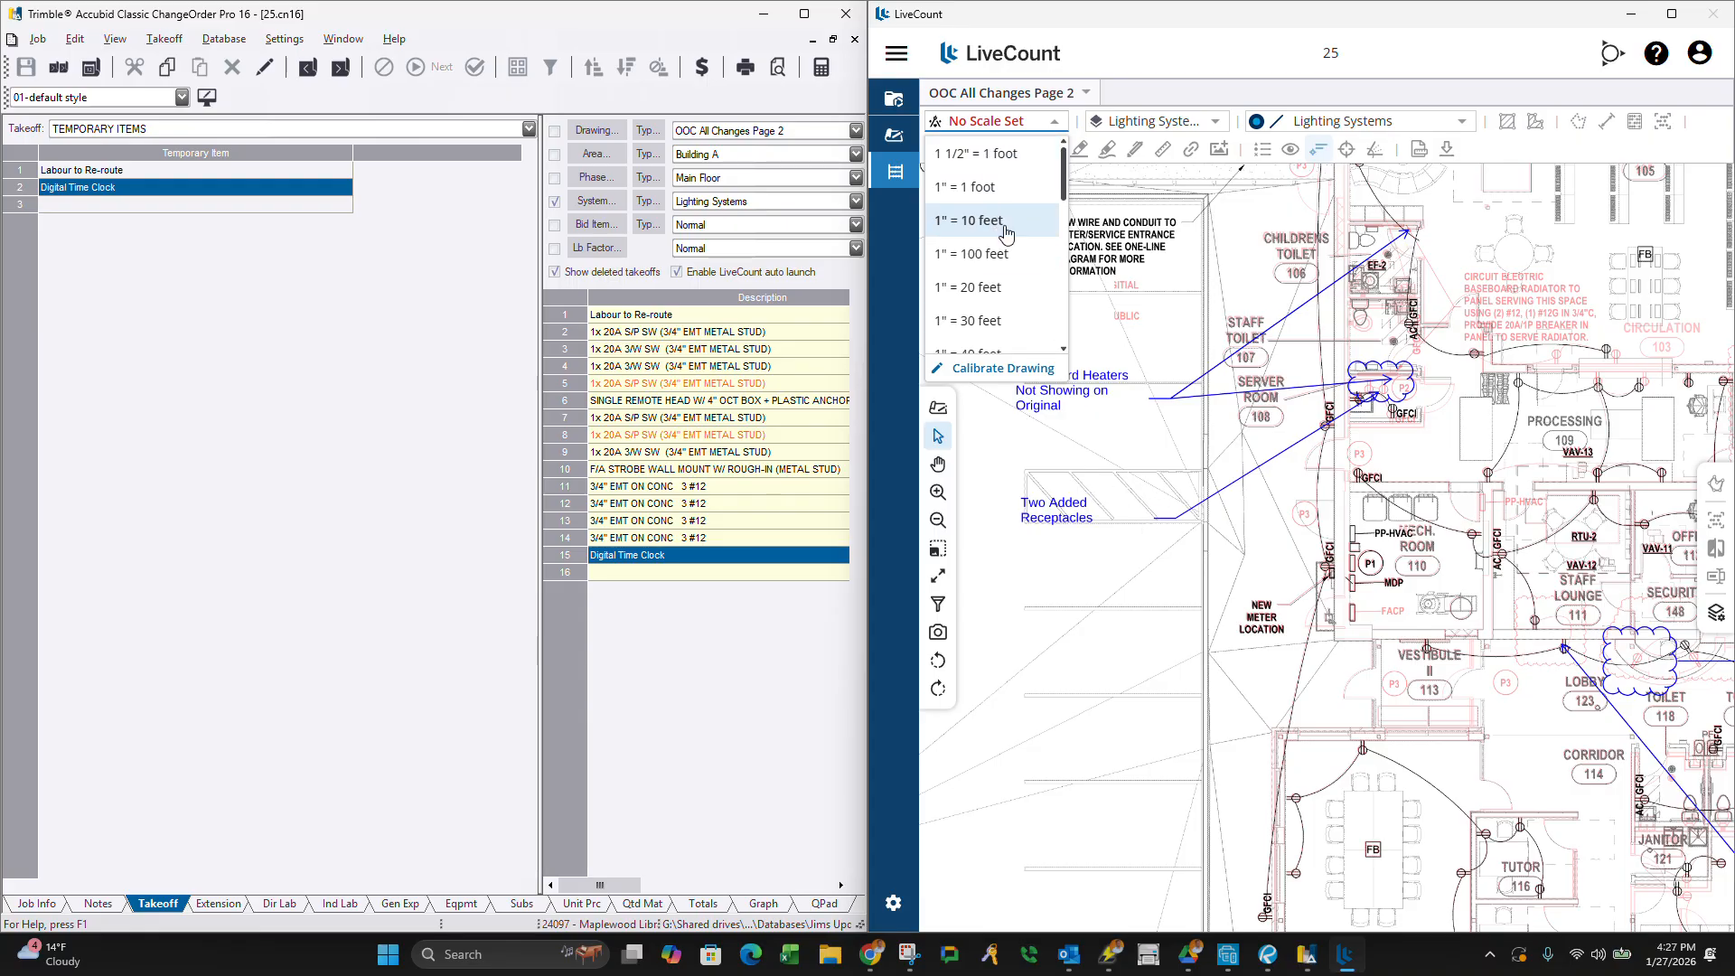
# Set the scale of the Page 2 drawing to 1/8" = 1 foot.
pyautogui.scroll(-5, 976, 287)
pyautogui.scroll(5, 976, 280)
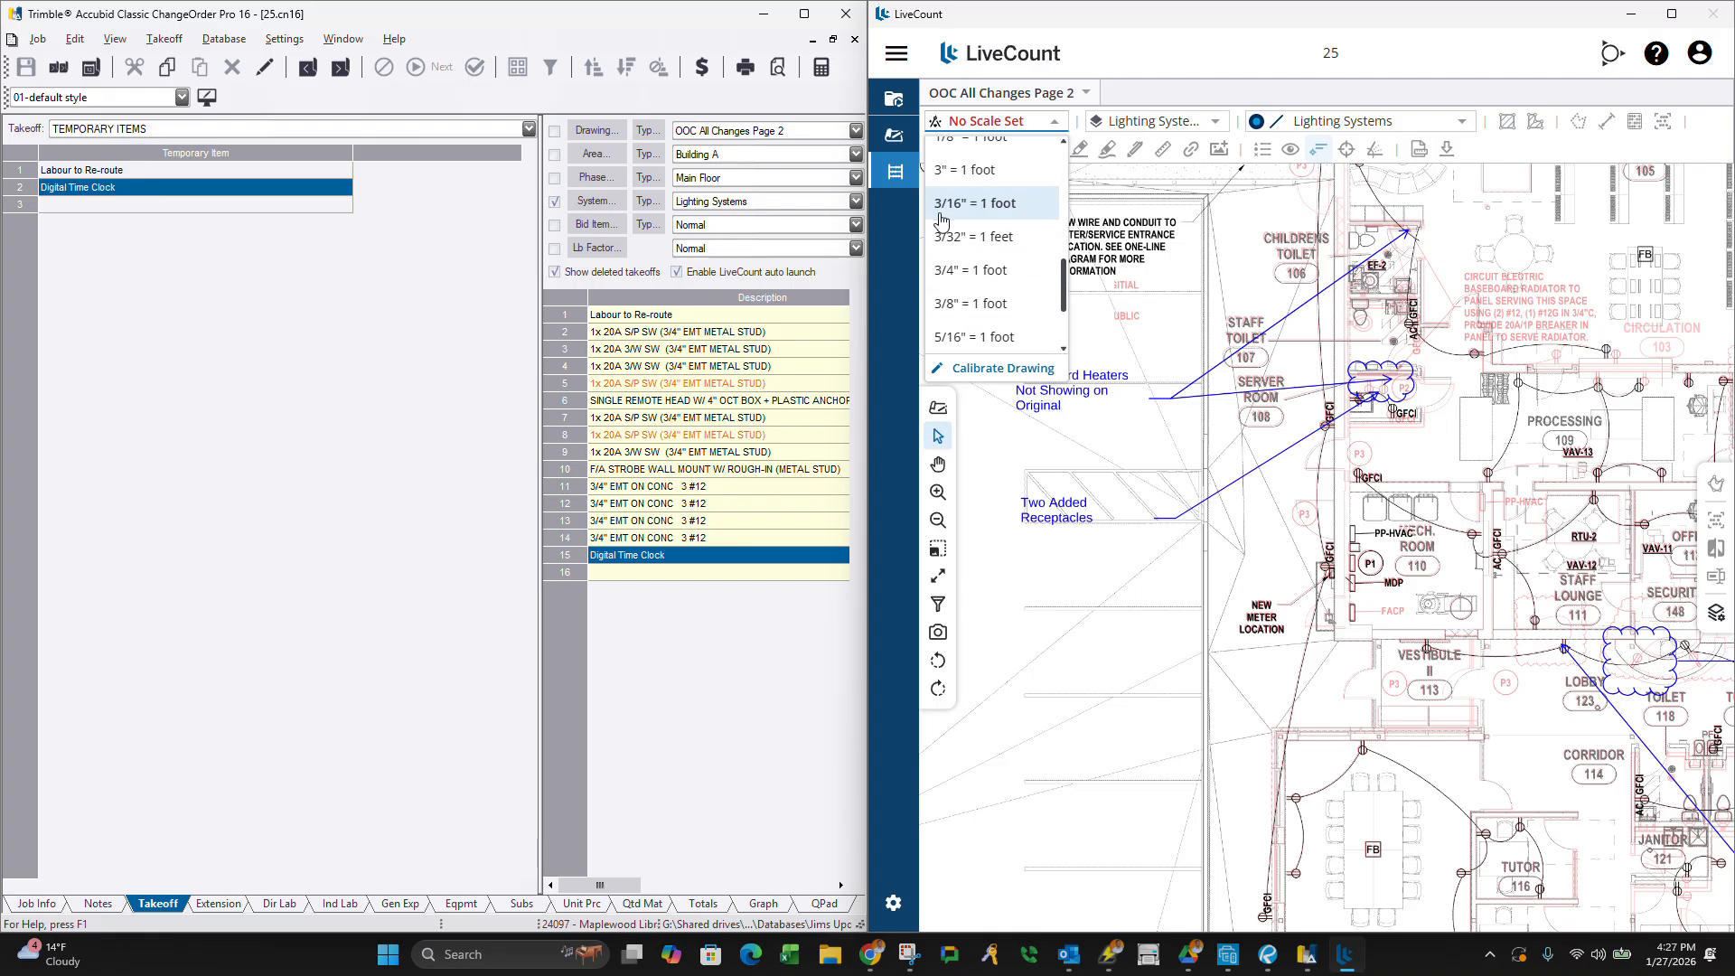
pyautogui.click(985, 262)
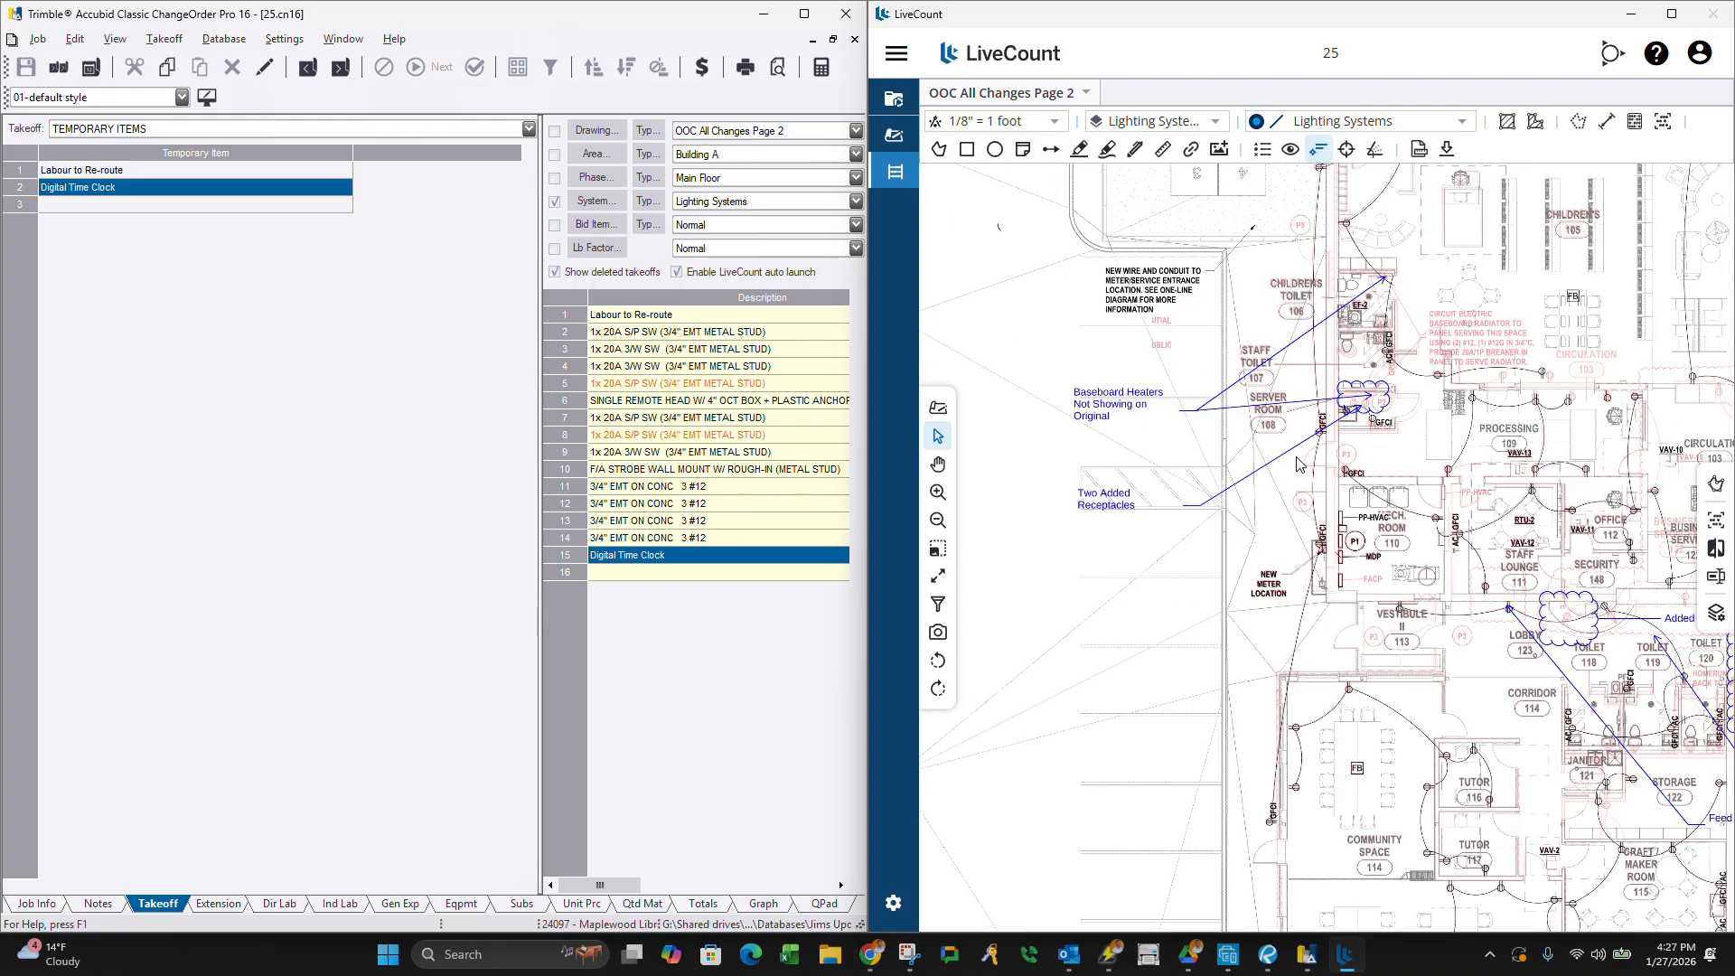
# Calibrate the drawing by marking the exterior door opening of Community Space 114 as a 3-foot distance.
pyautogui.scroll(5, 1337, 622)
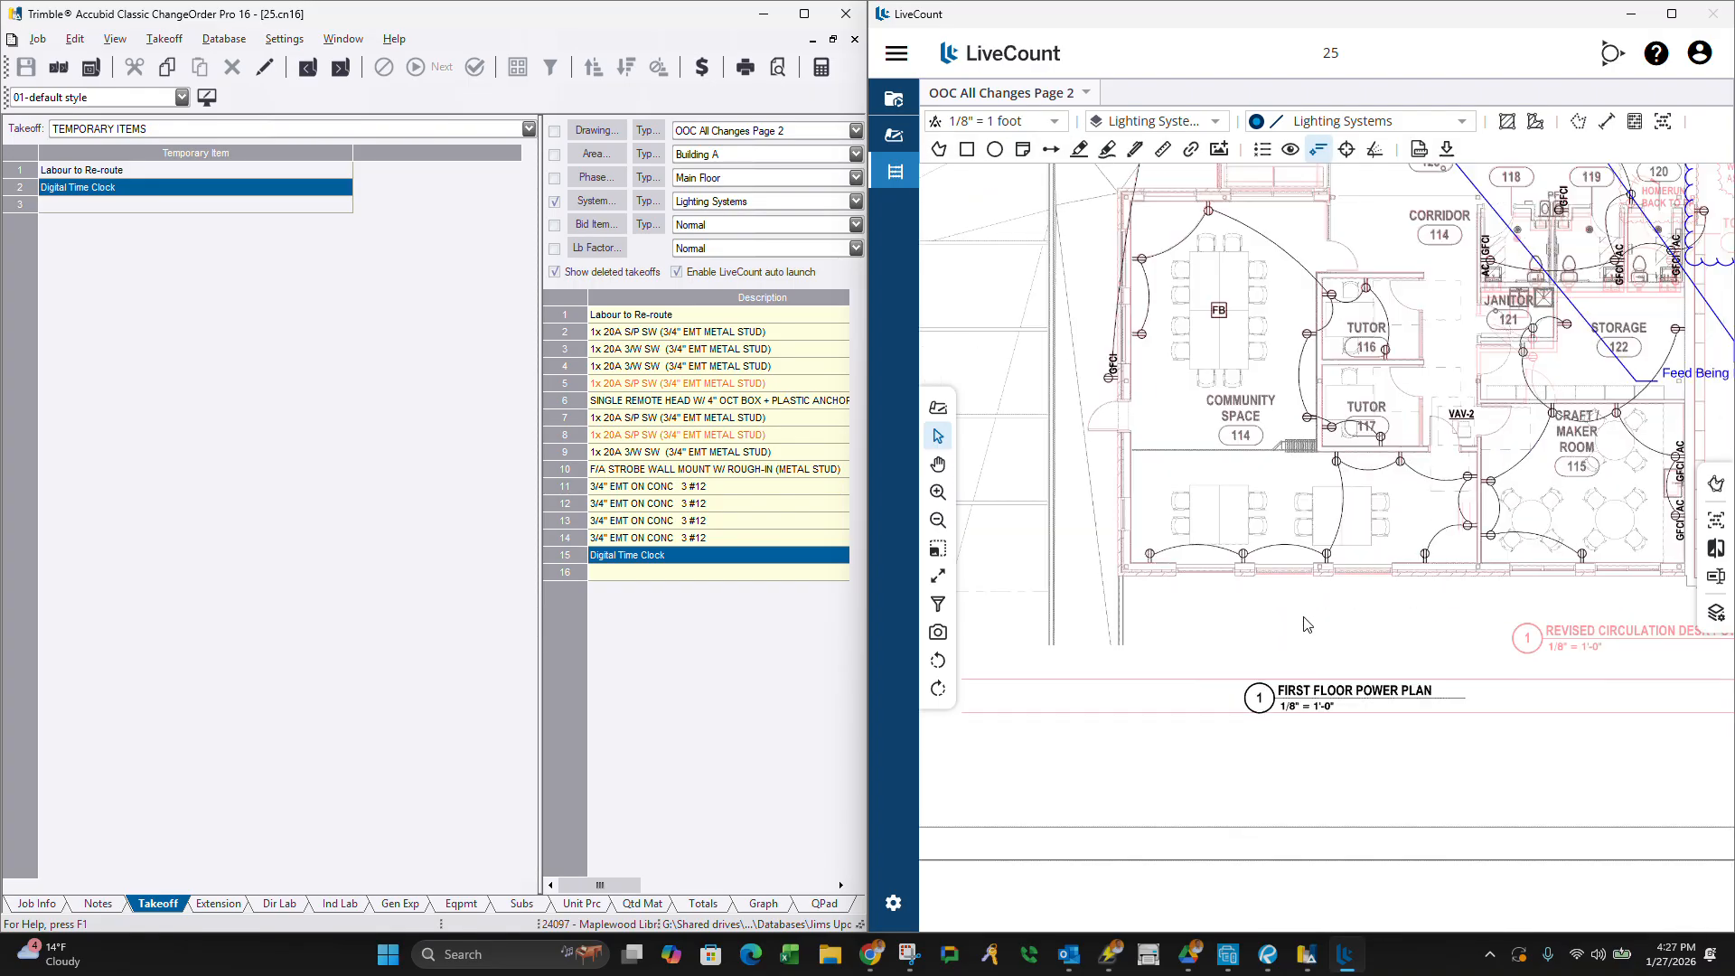
pyautogui.click(1009, 120)
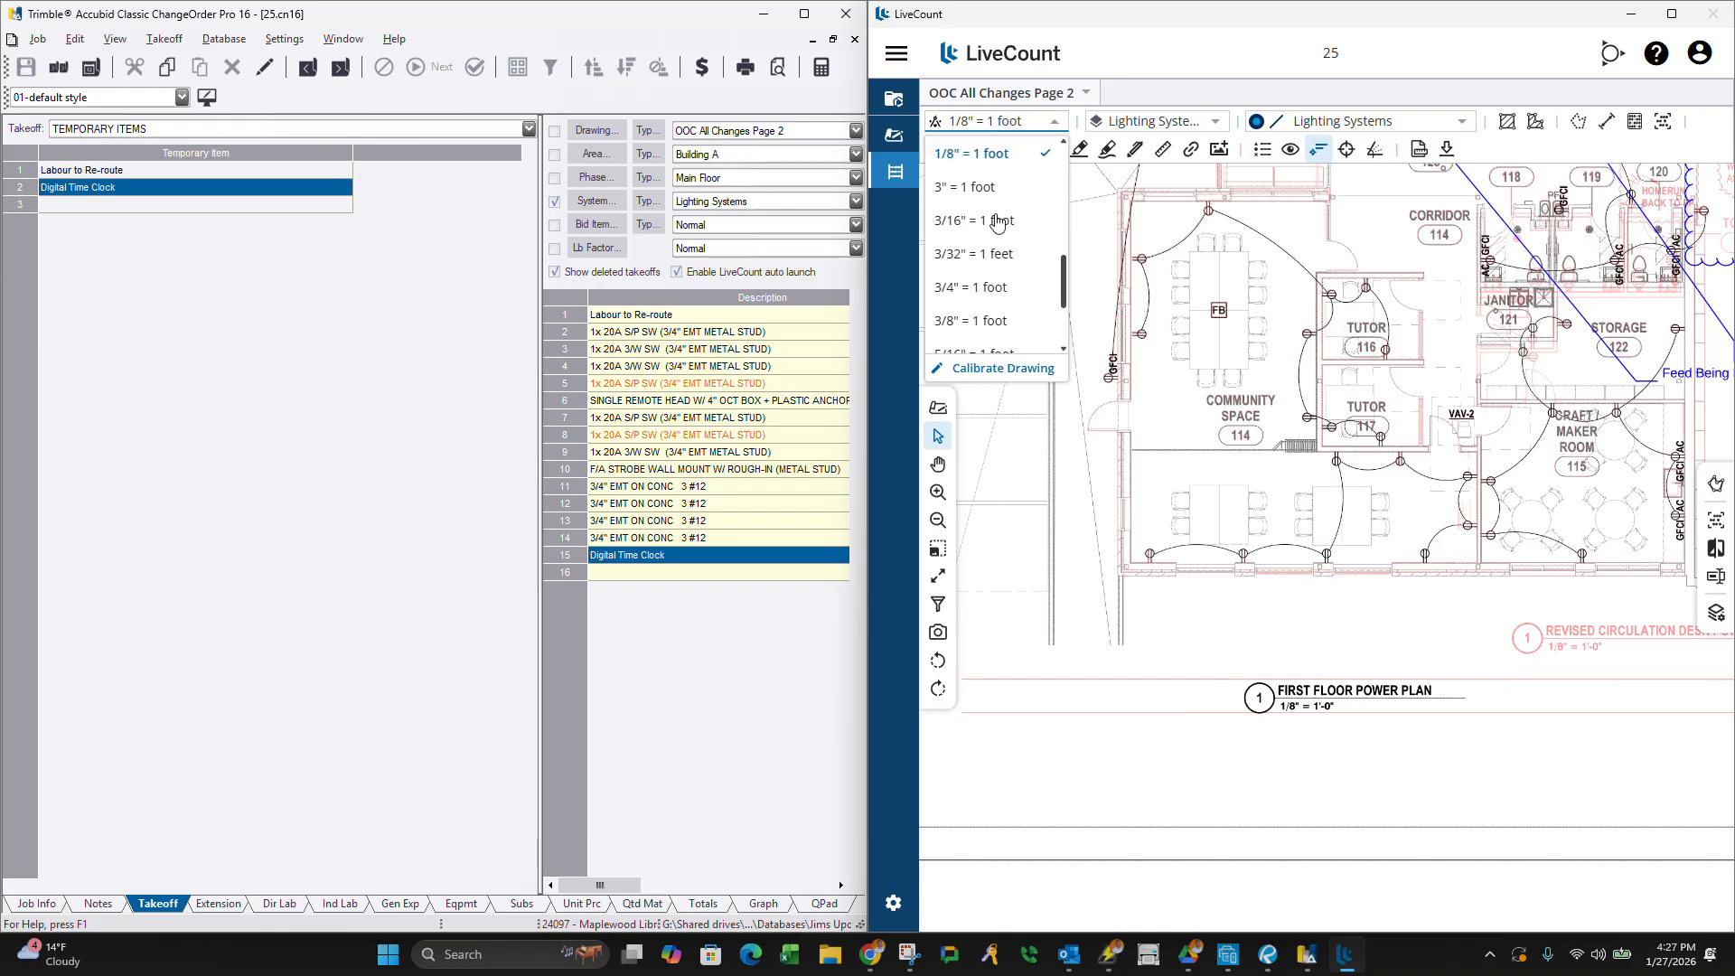
pyautogui.click(999, 366)
pyautogui.scroll(3, 1124, 411)
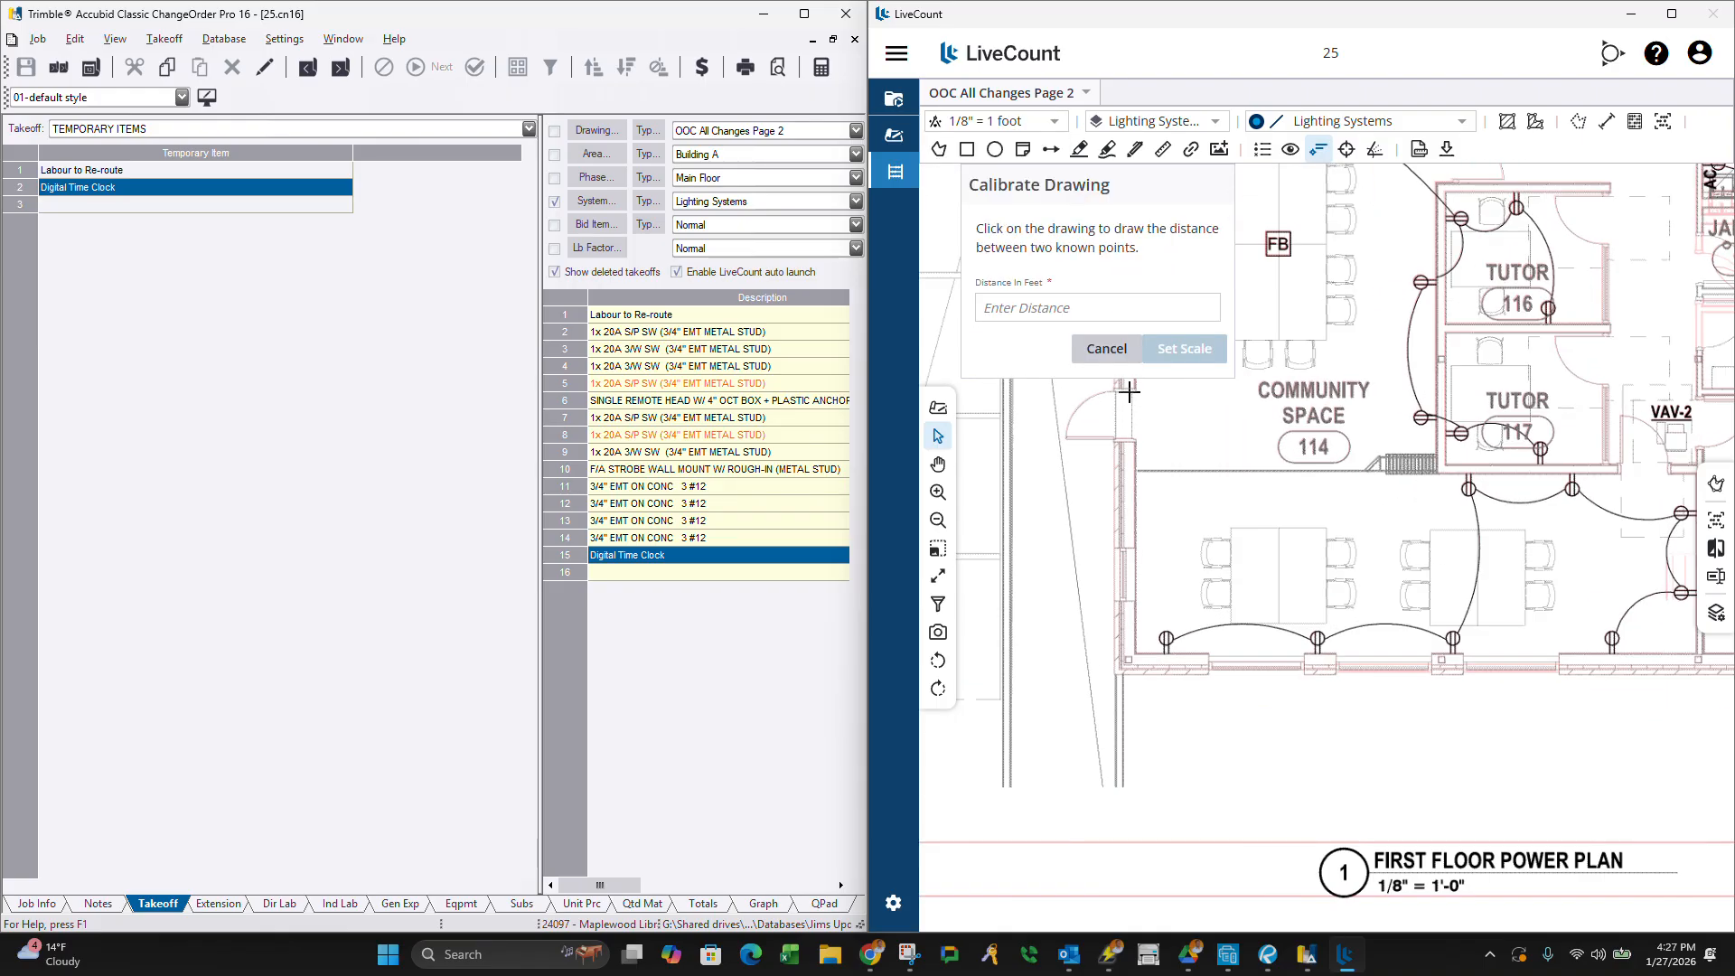
pyautogui.scroll(2, 1130, 391)
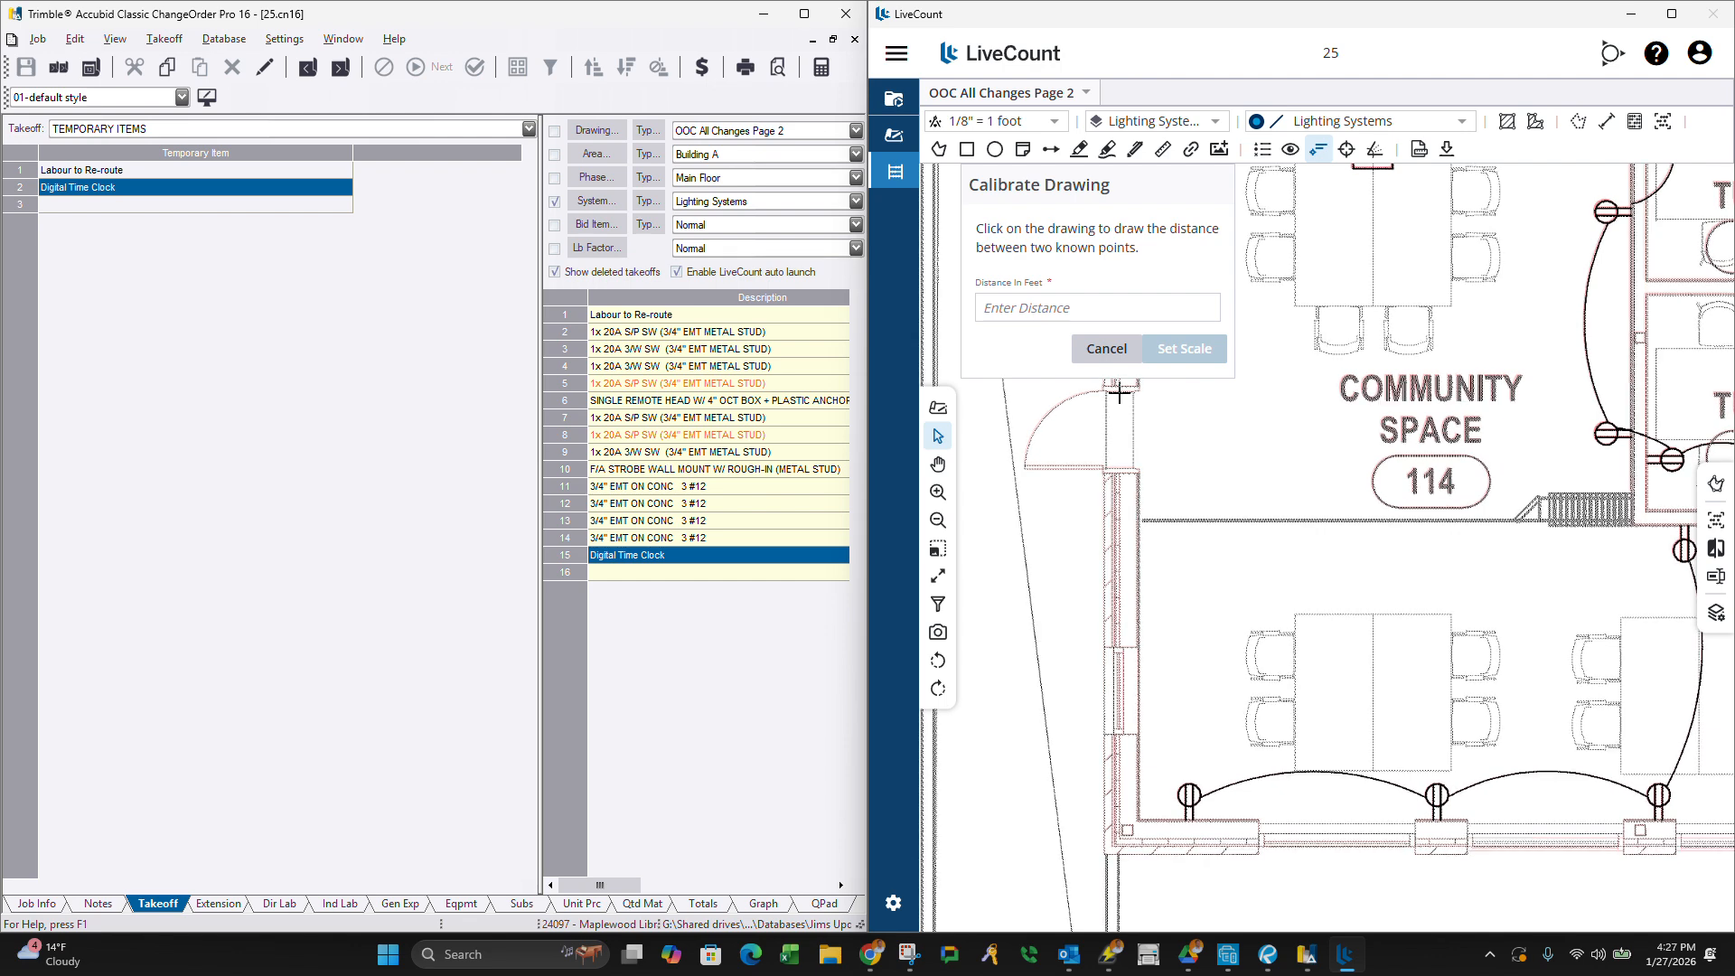
pyautogui.click(1119, 401)
pyautogui.click(1118, 468)
pyautogui.click(1043, 305)
pyautogui.write('3')
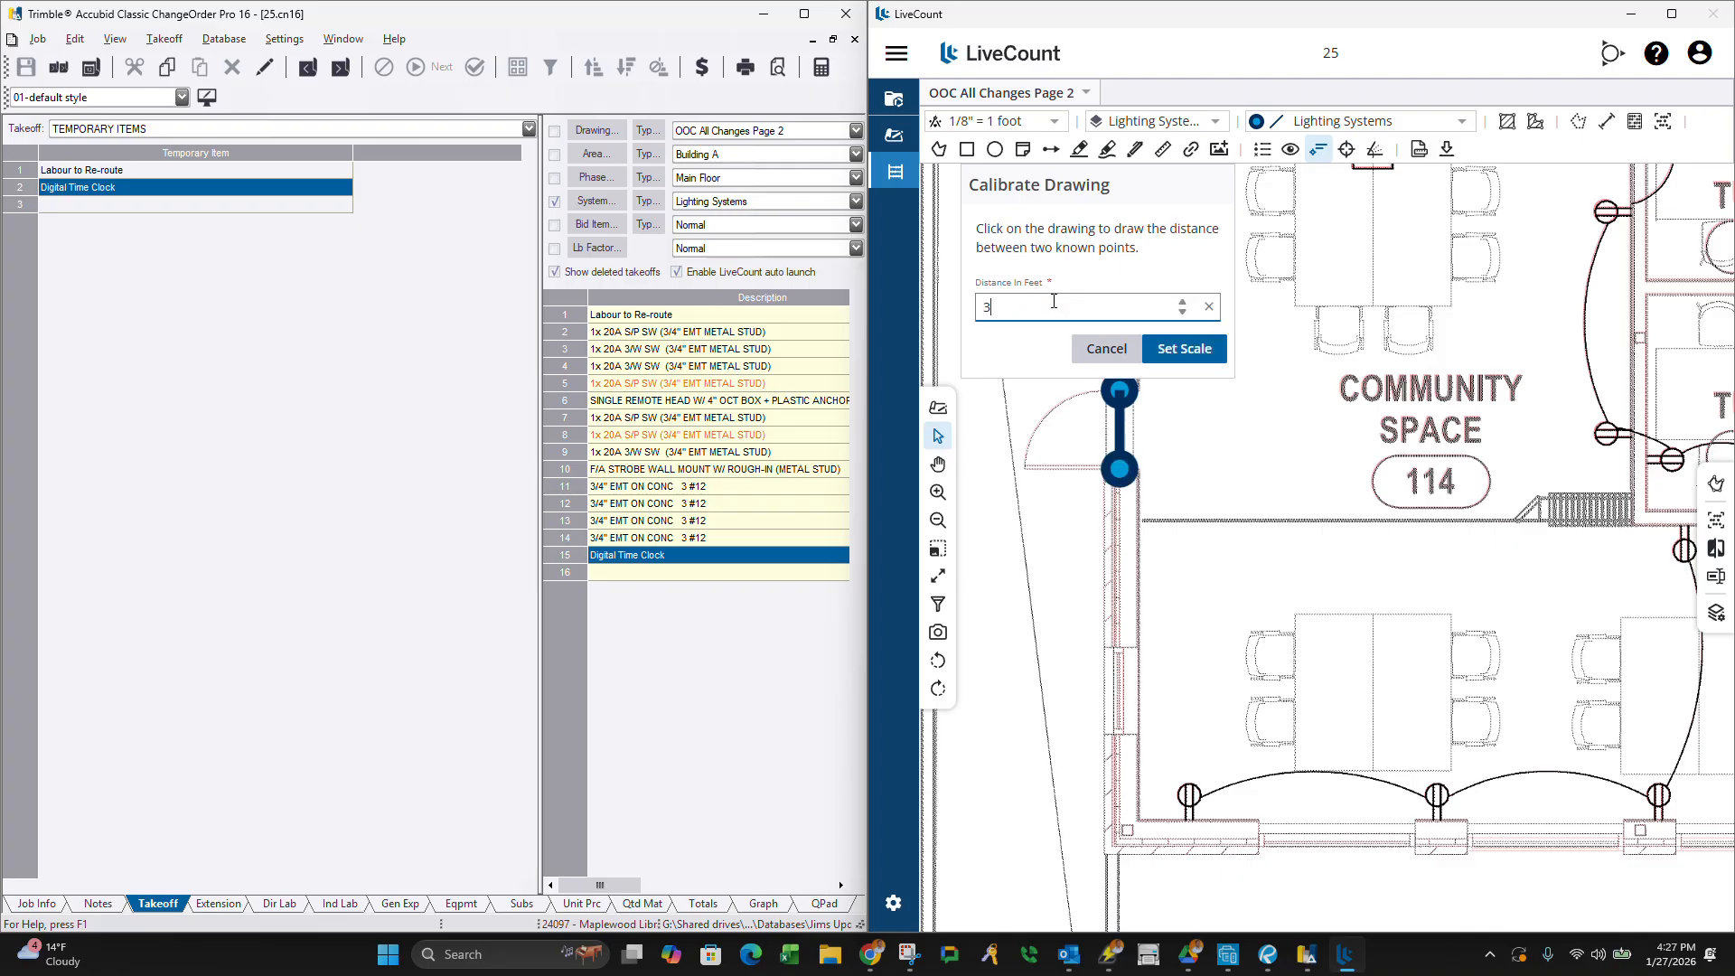
pyautogui.click(1184, 349)
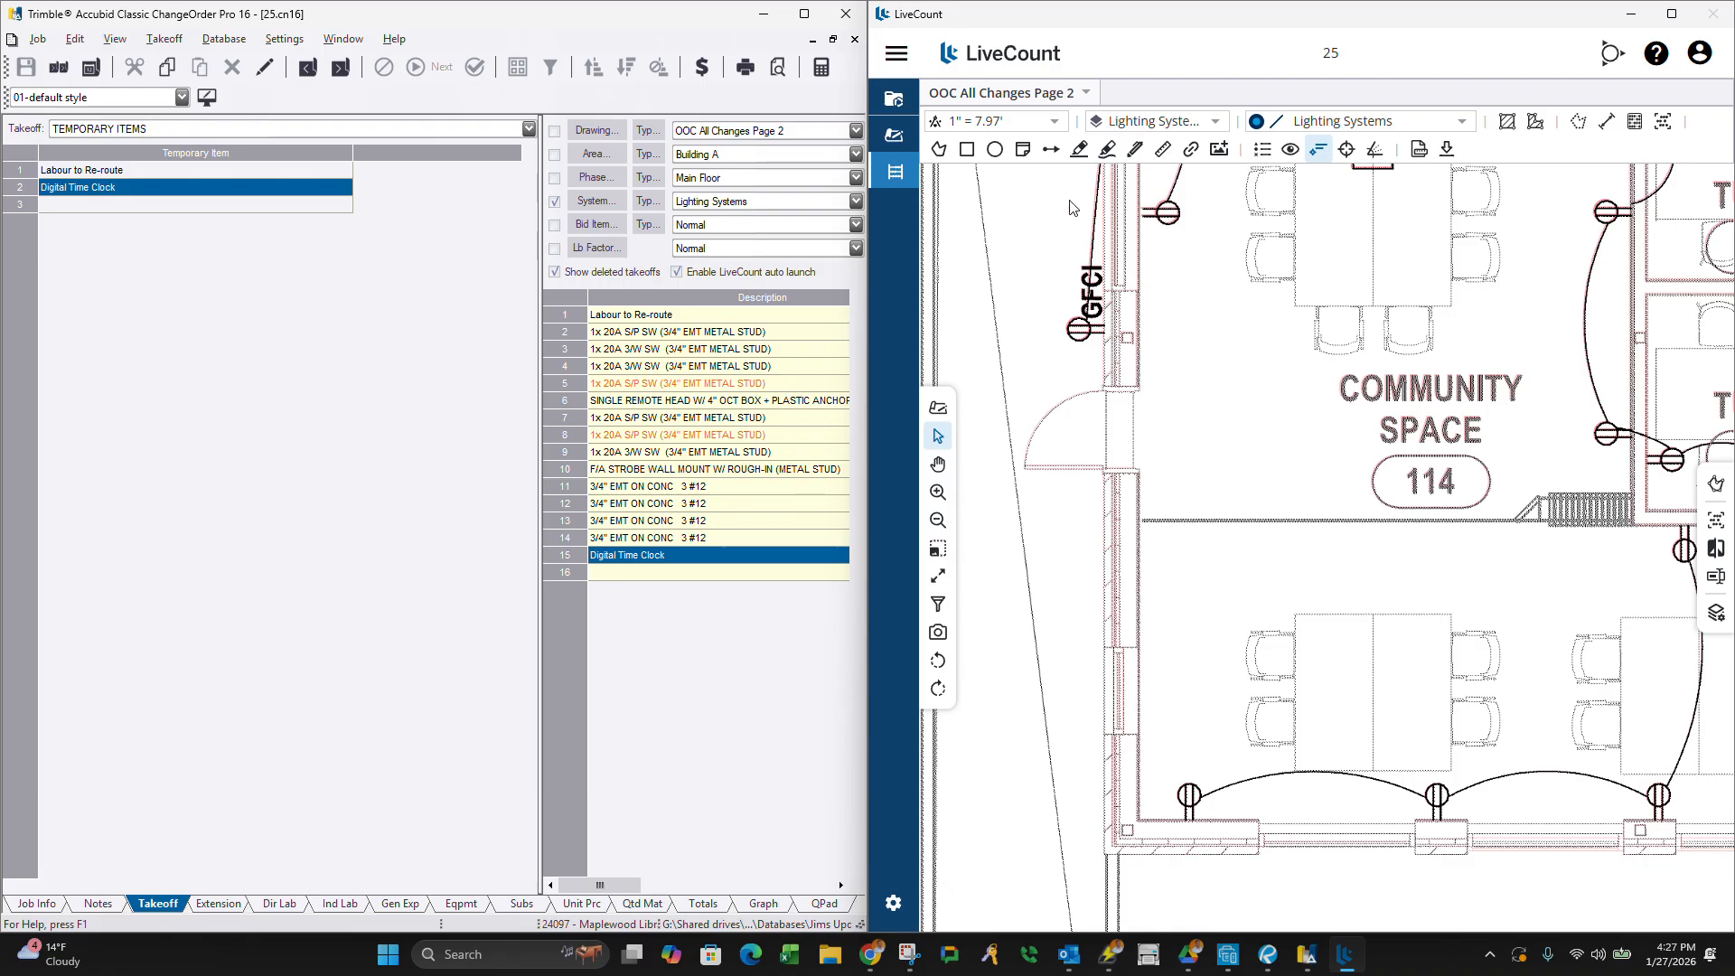
# Switch the OOC All Changes Page 2 drawing from the calibrated scale back to the preset 1/8" = 1 foot.
pyautogui.click(1054, 121)
pyautogui.scroll(3, 991, 289)
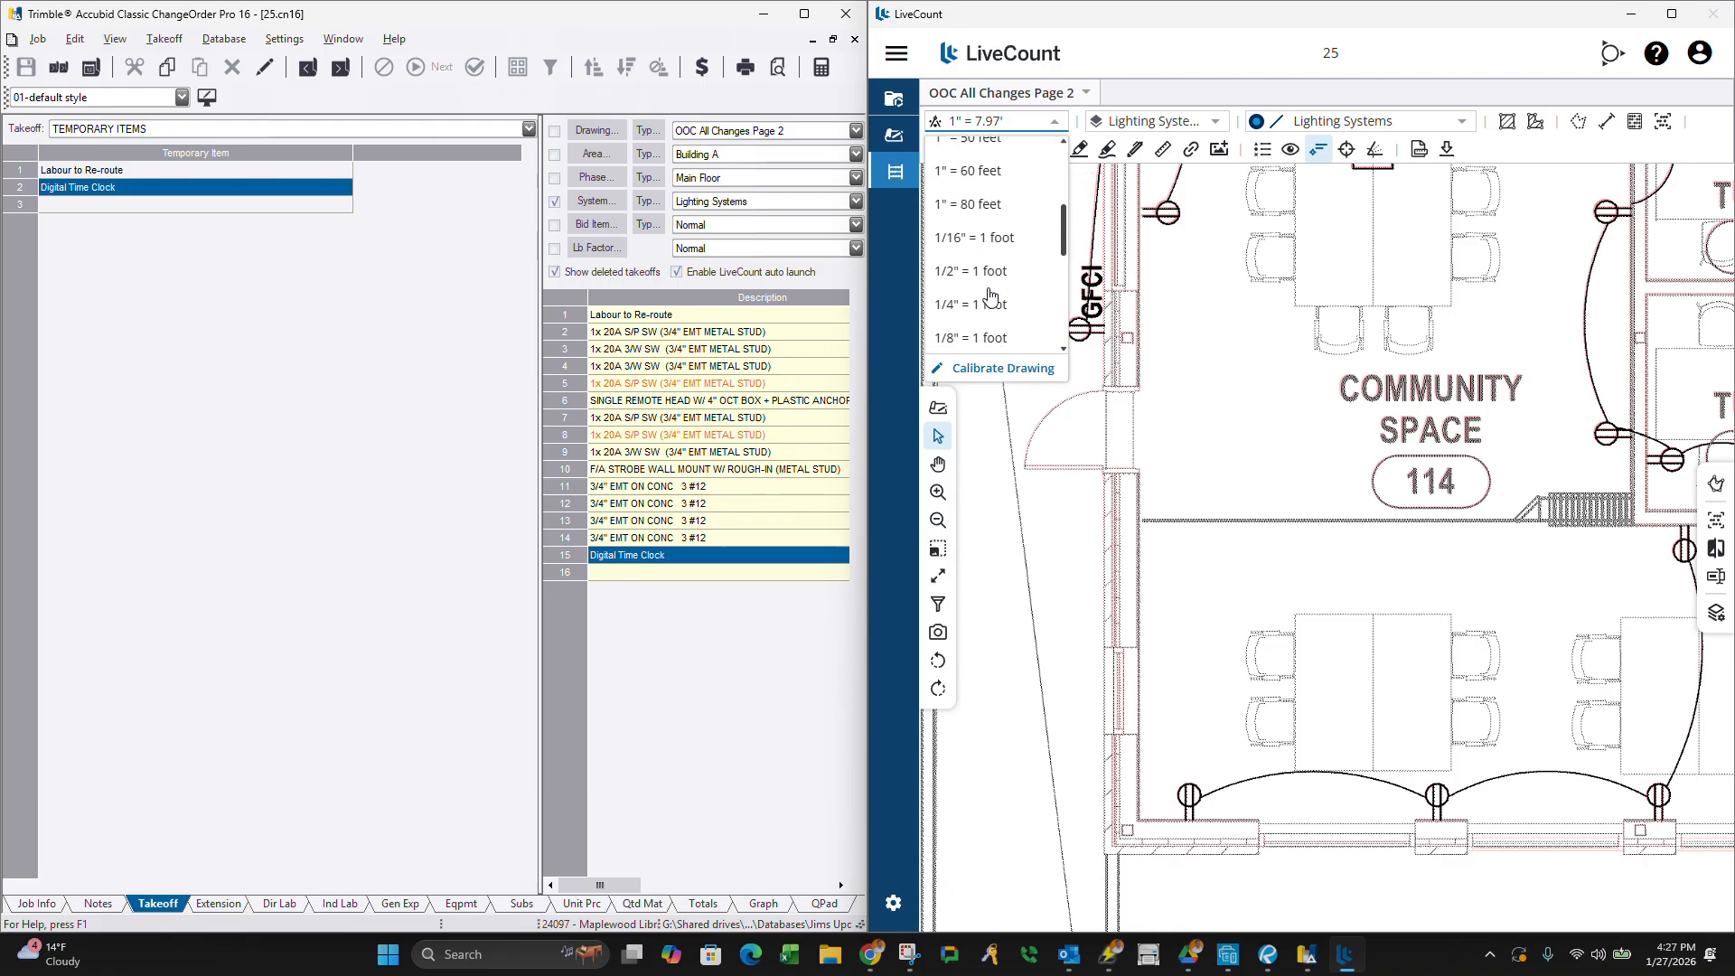
pyautogui.scroll(-2, 975, 237)
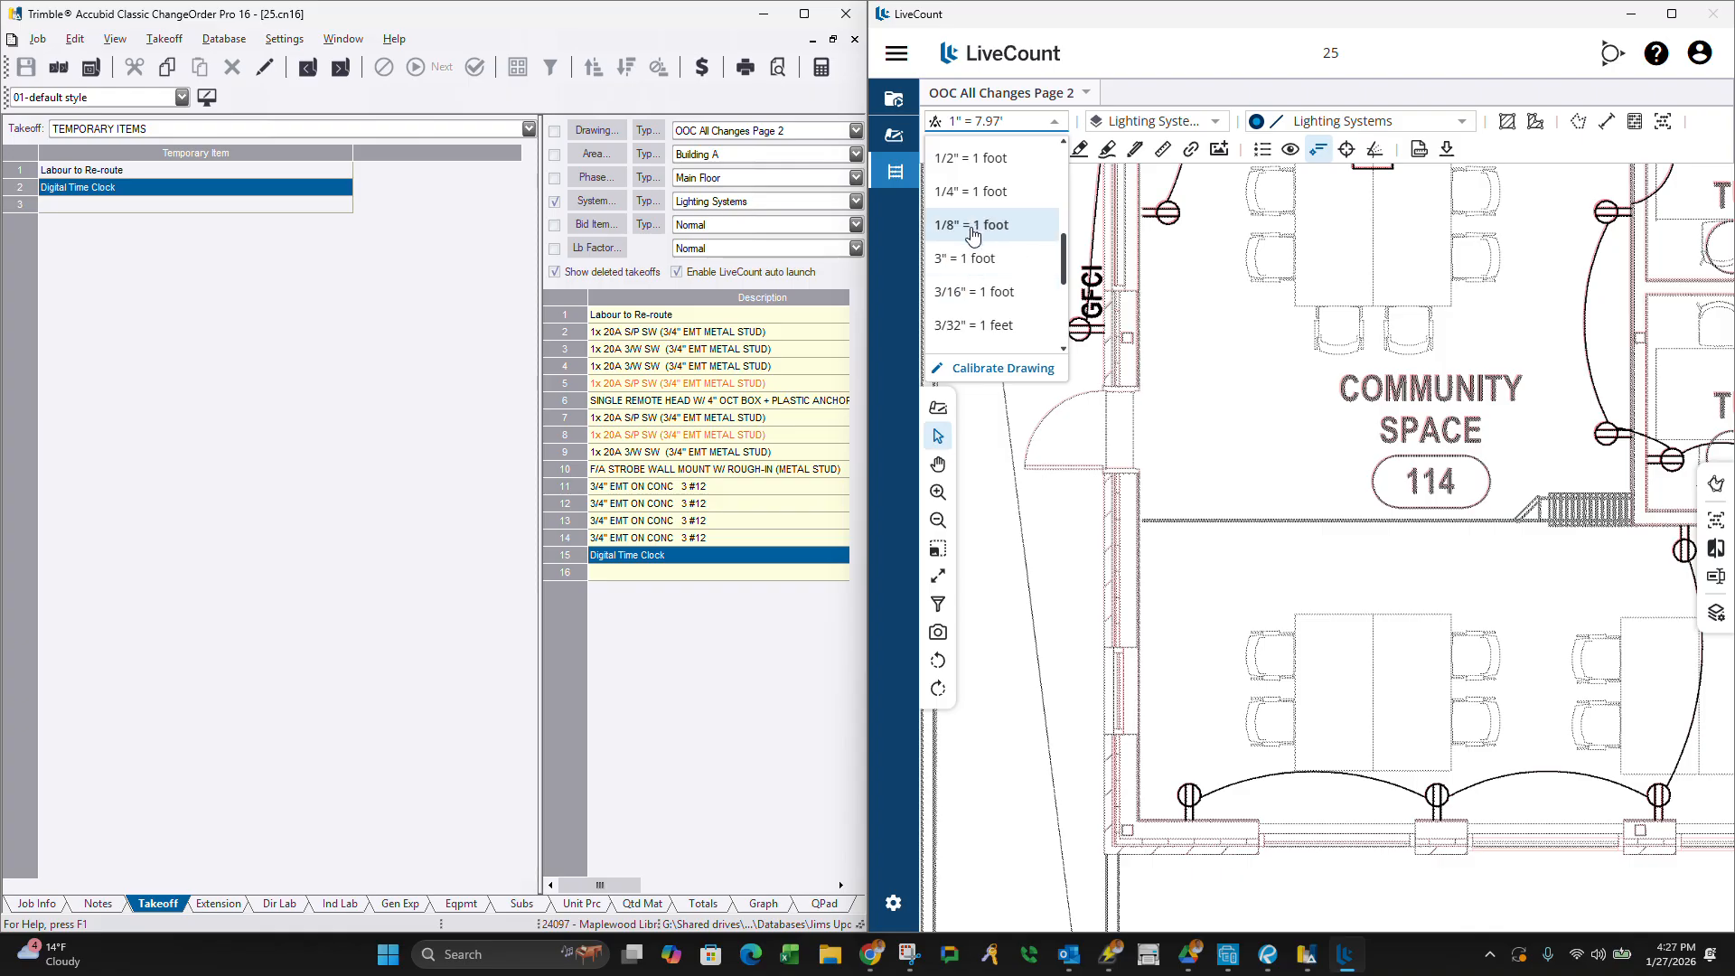
pyautogui.click(973, 235)
# Review the first floor power plan for the added receptacle, re-routed feed and baseboard heater notes.
pyautogui.scroll(-4, 1202, 408)
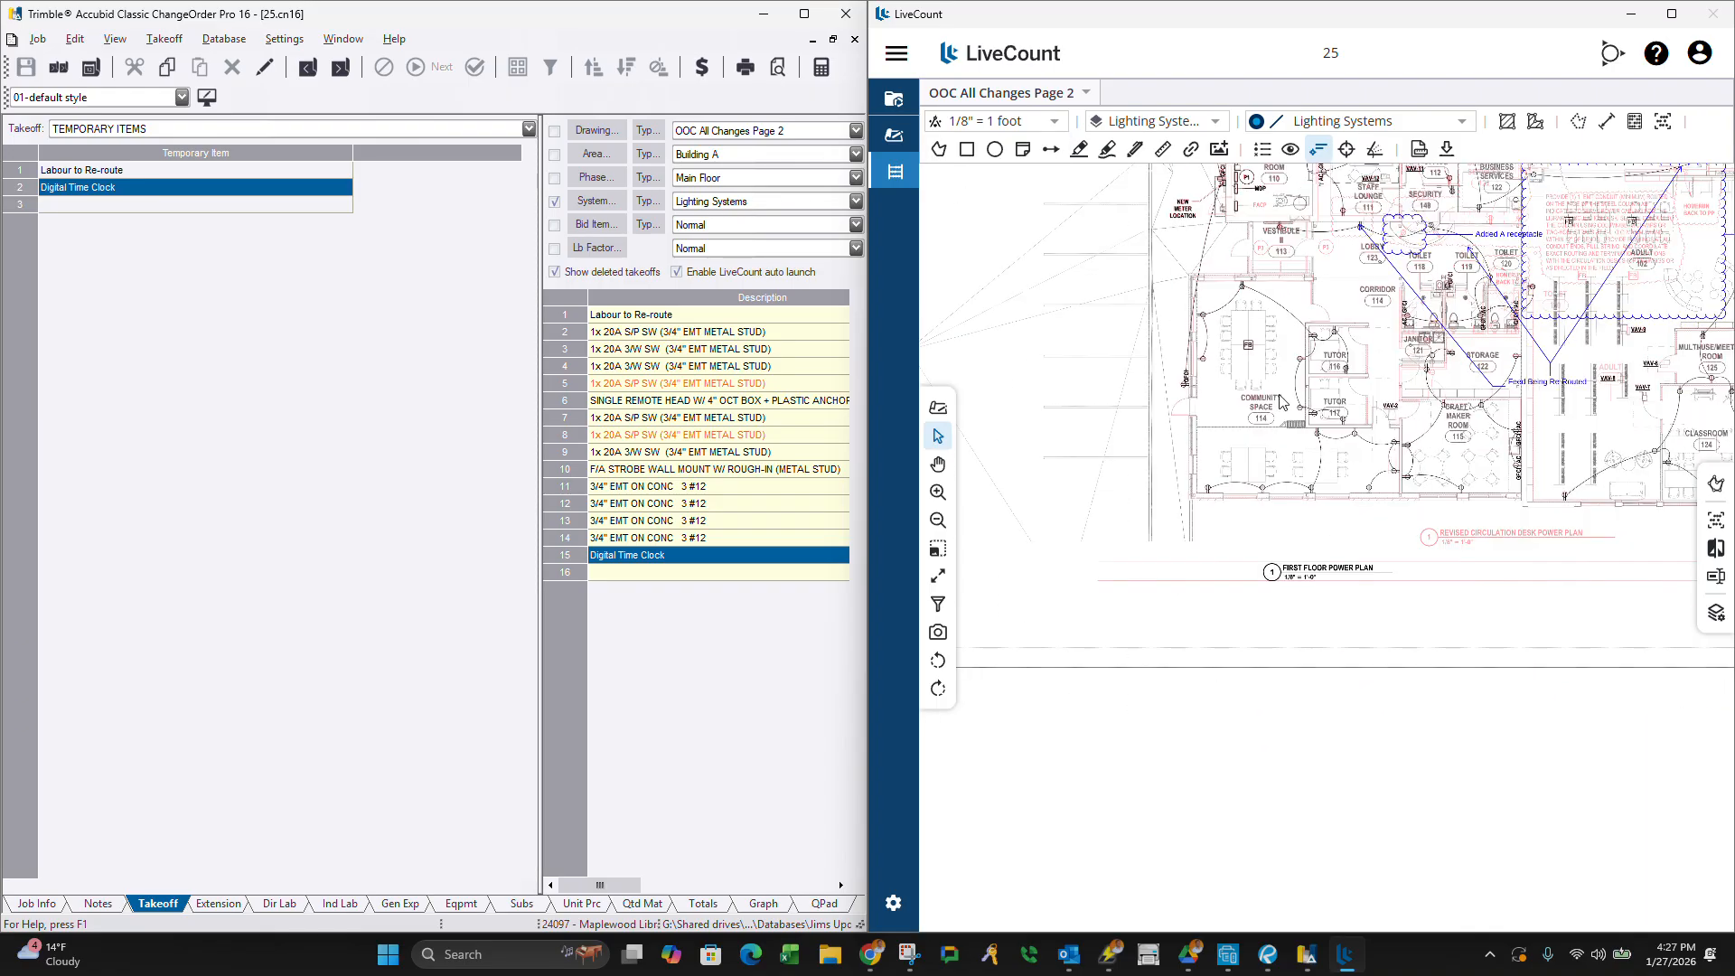
pyautogui.scroll(-3, 1486, 203)
pyautogui.scroll(5, 1325, 433)
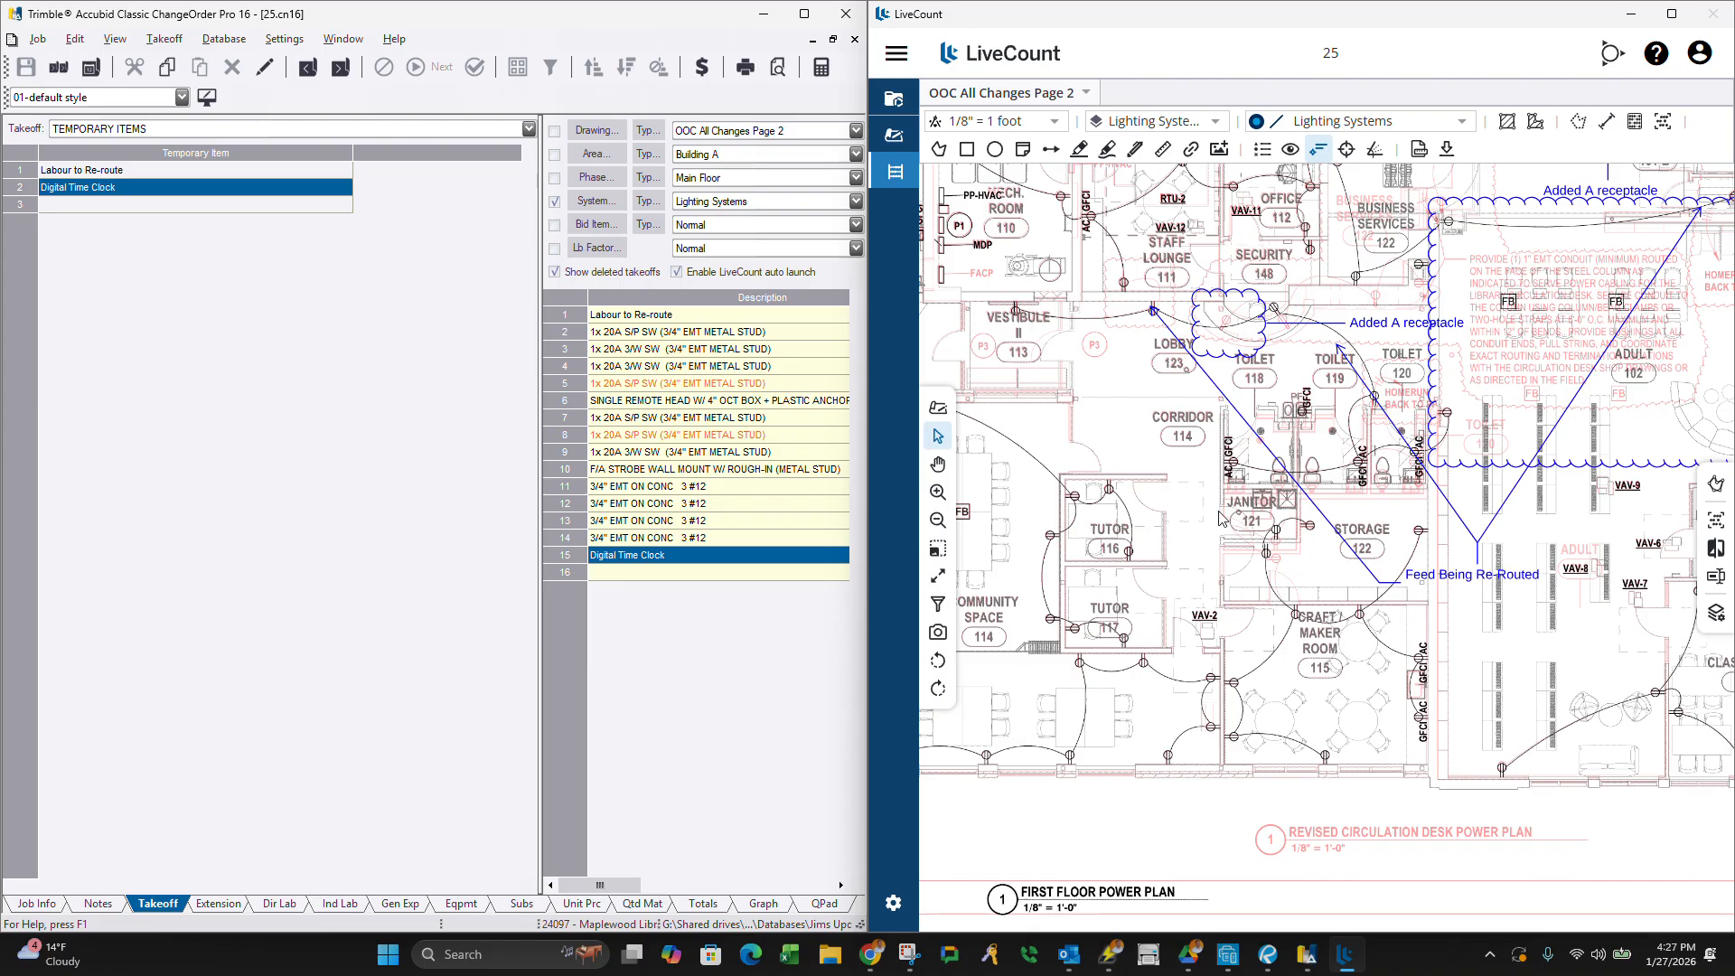
pyautogui.scroll(-3, 1140, 482)
pyautogui.scroll(1, 1017, 298)
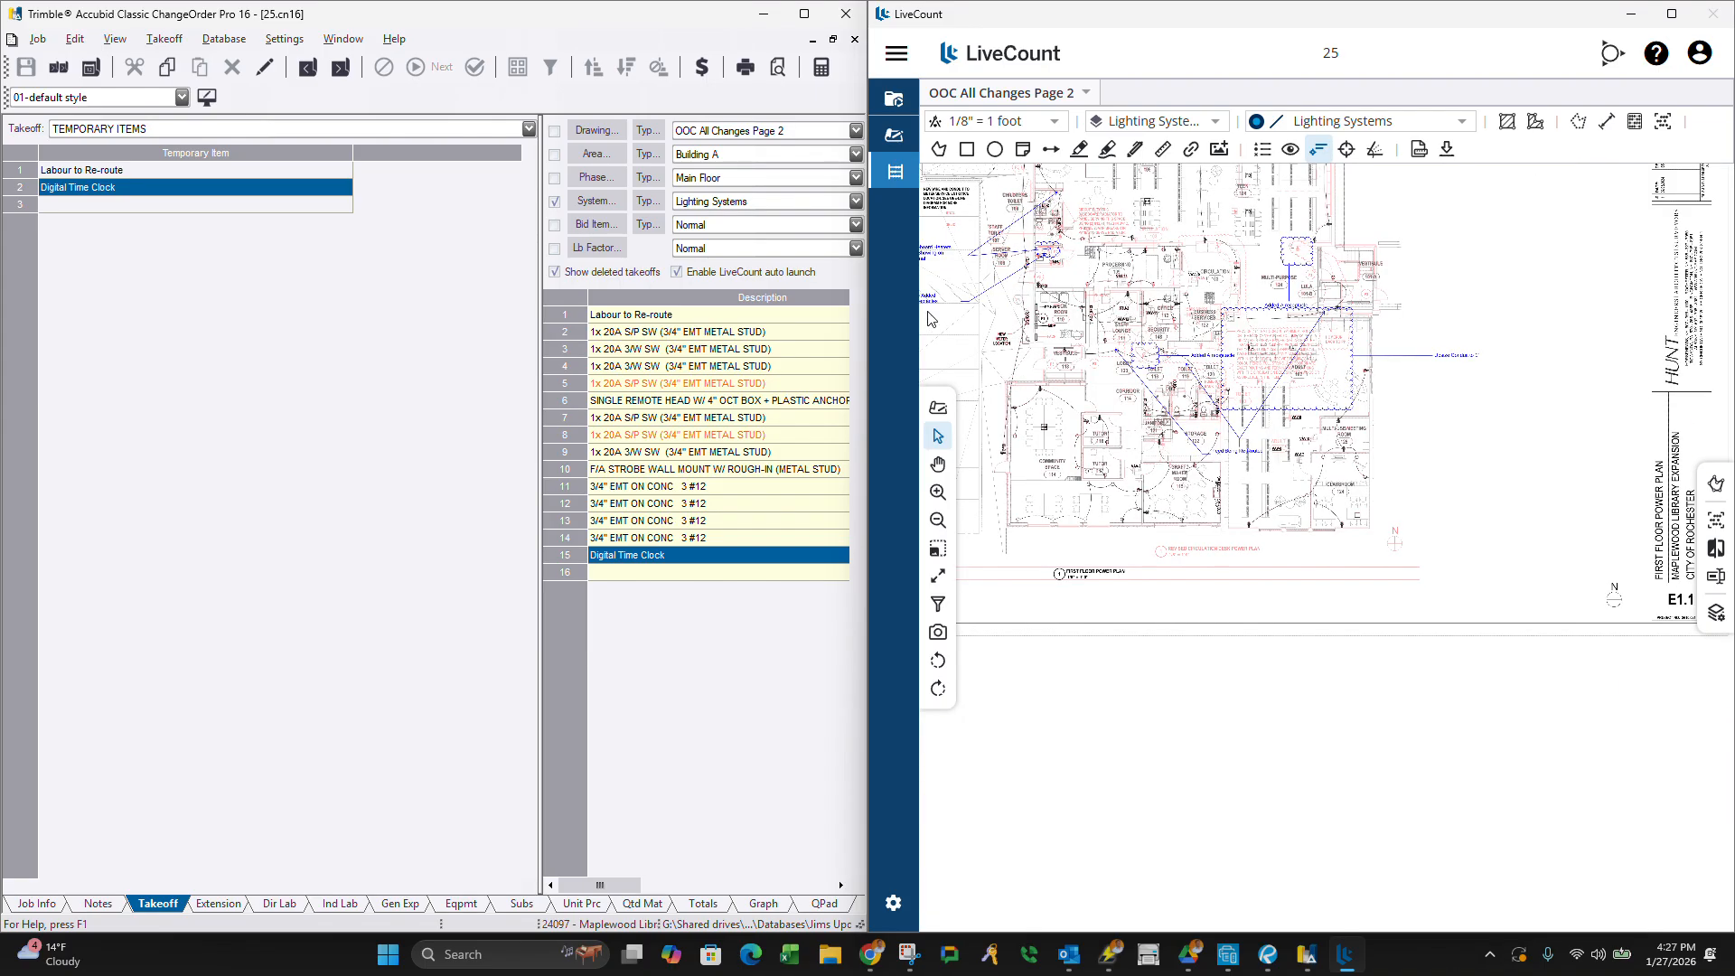
pyautogui.scroll(-1, 1184, 362)
pyautogui.scroll(4, 1088, 340)
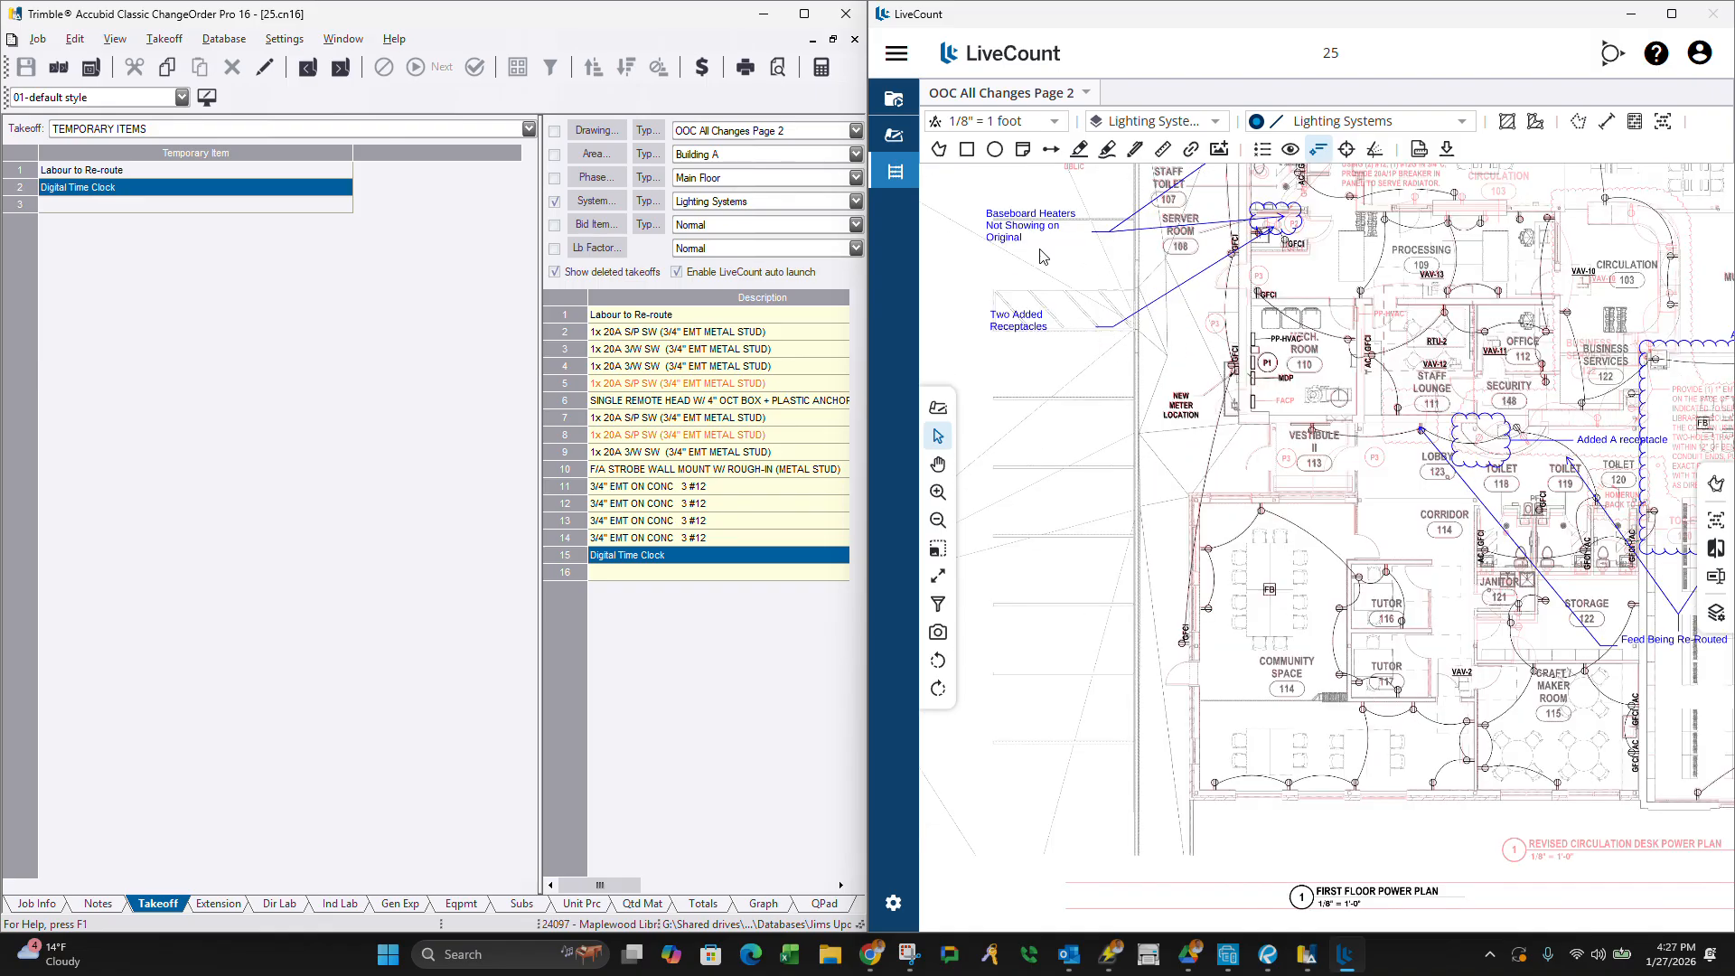
# Start a takeoff of the common assembly 1x 20A 125V SGL REC (3/4" EMT-METAL STUD) from the flush EMT in metal stud receptacles.
pyautogui.click(181, 128)
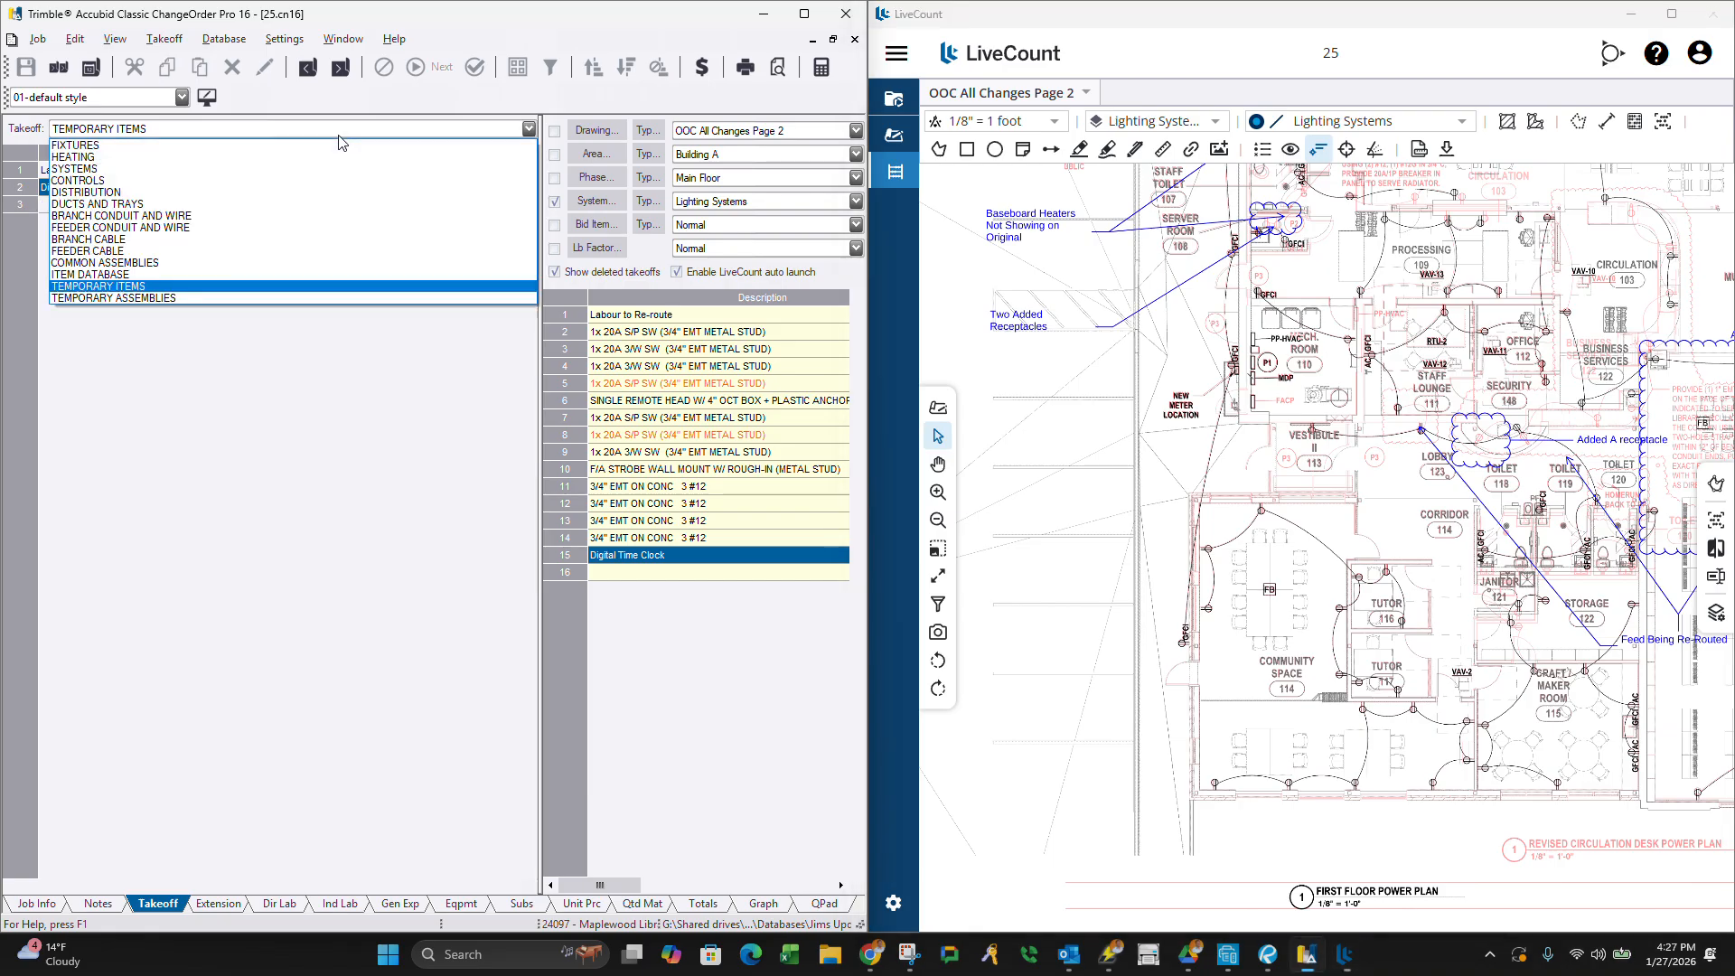
pyautogui.click(180, 262)
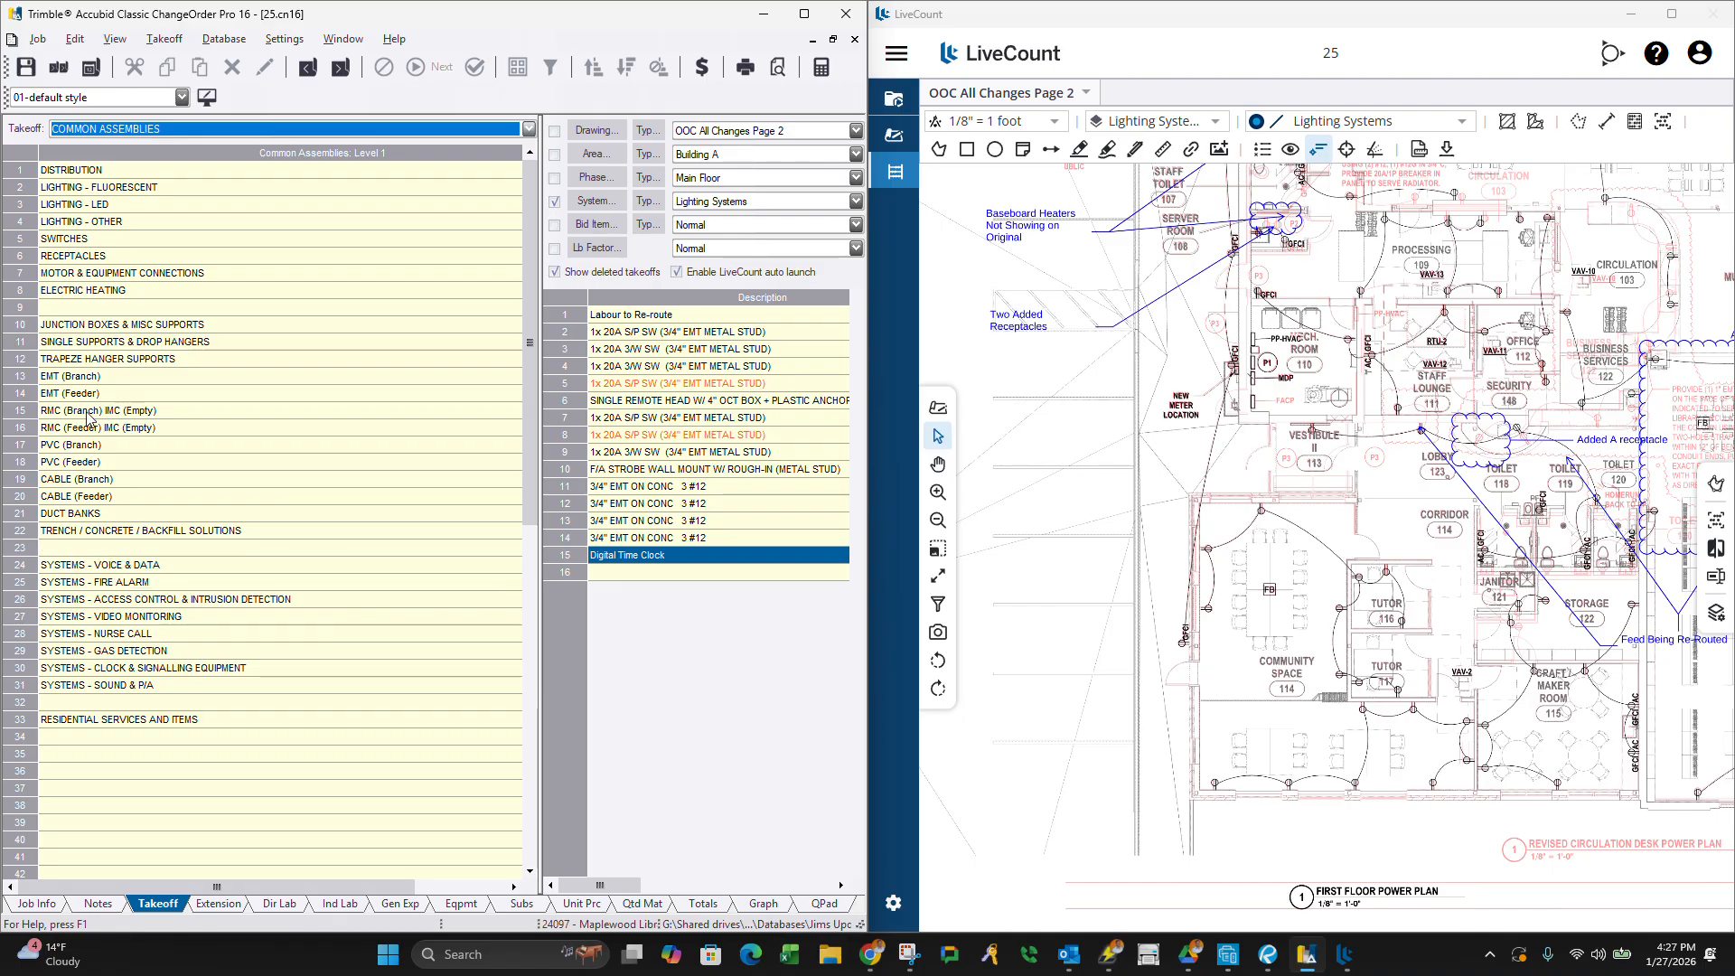
pyautogui.doubleClick(81, 258)
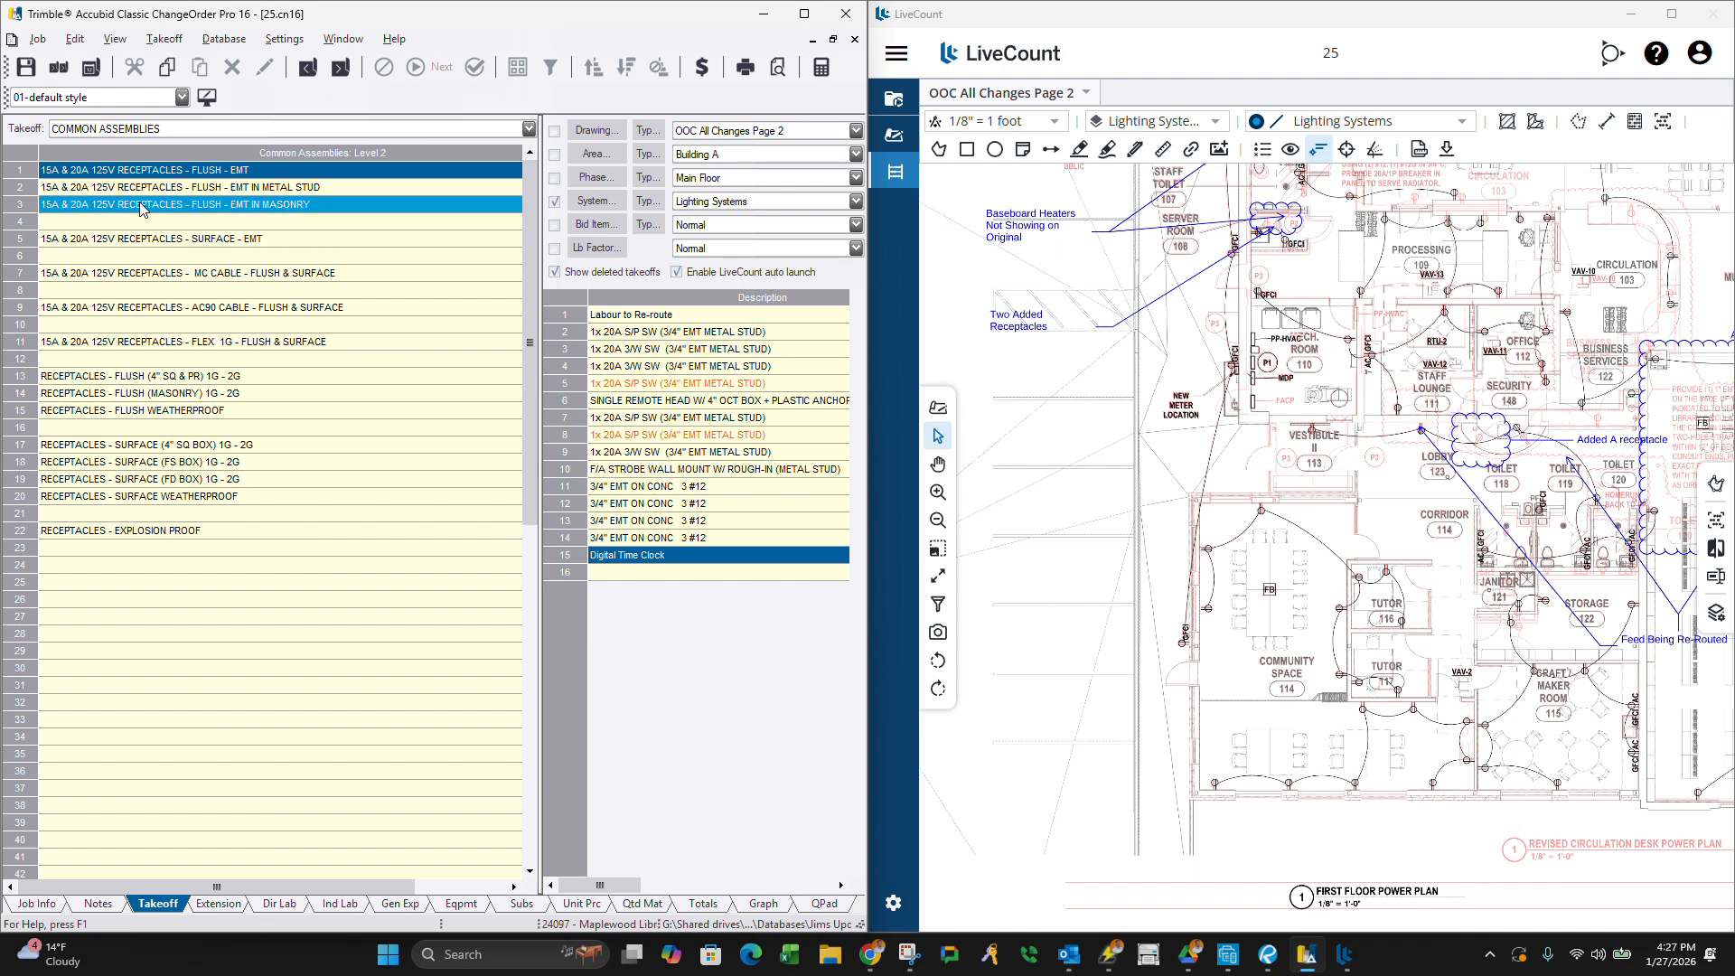
pyautogui.doubleClick(147, 199)
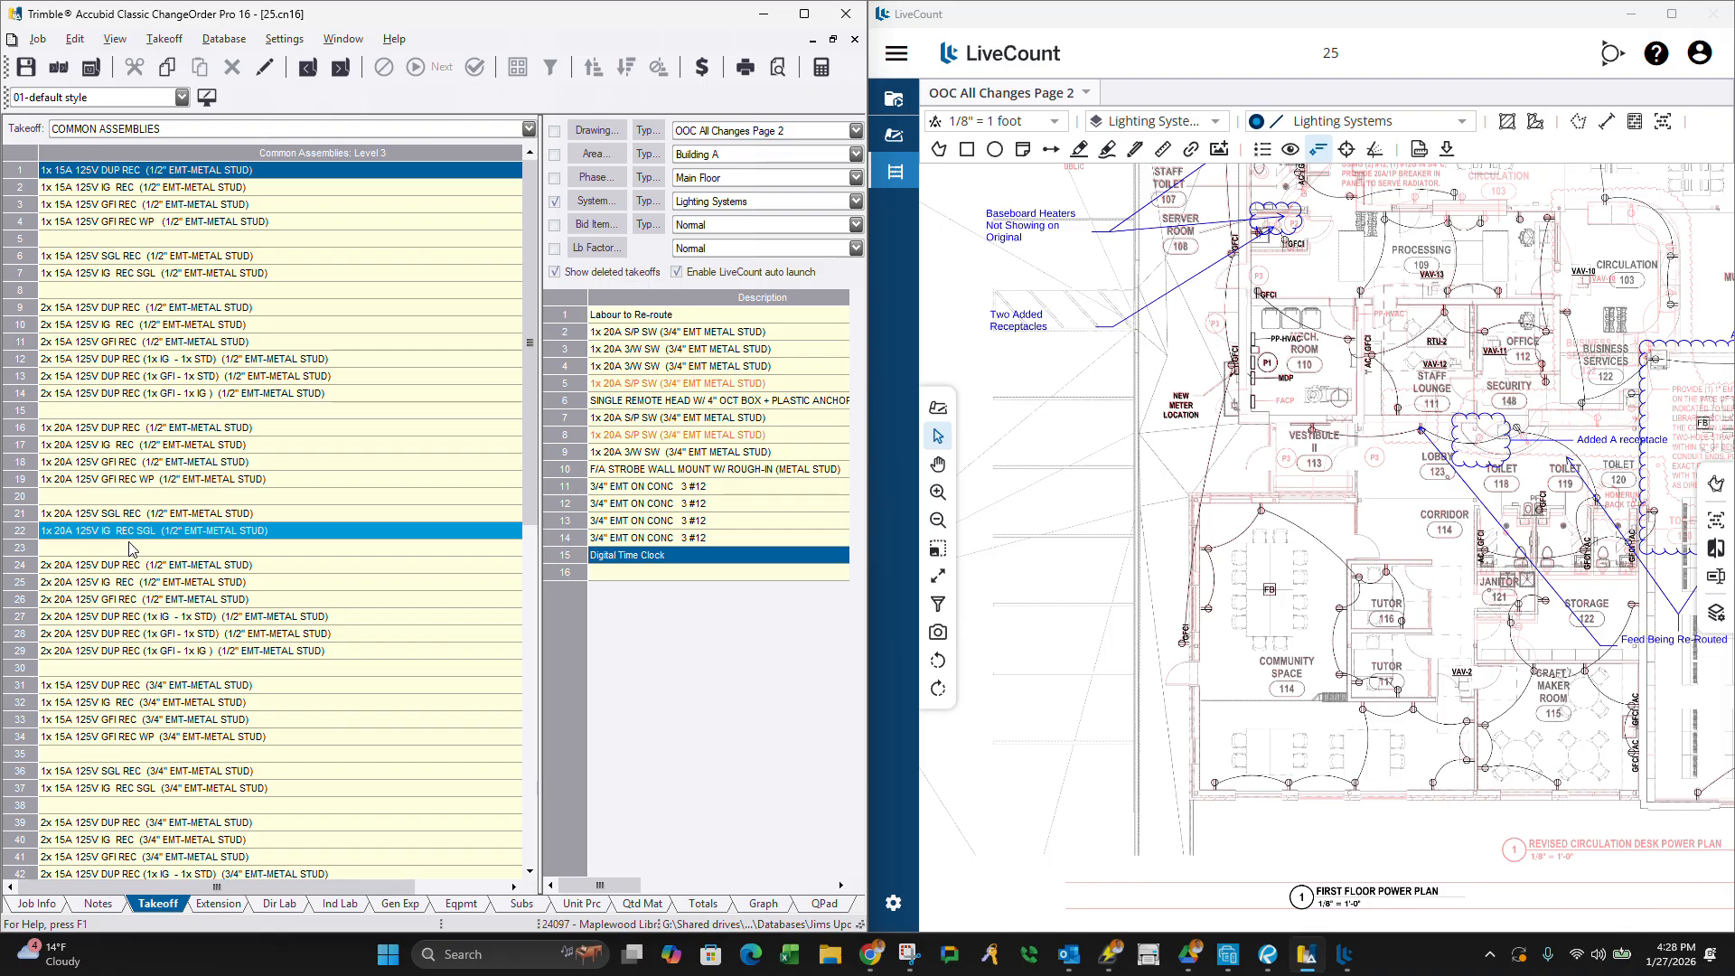
pyautogui.scroll(-2, 181, 622)
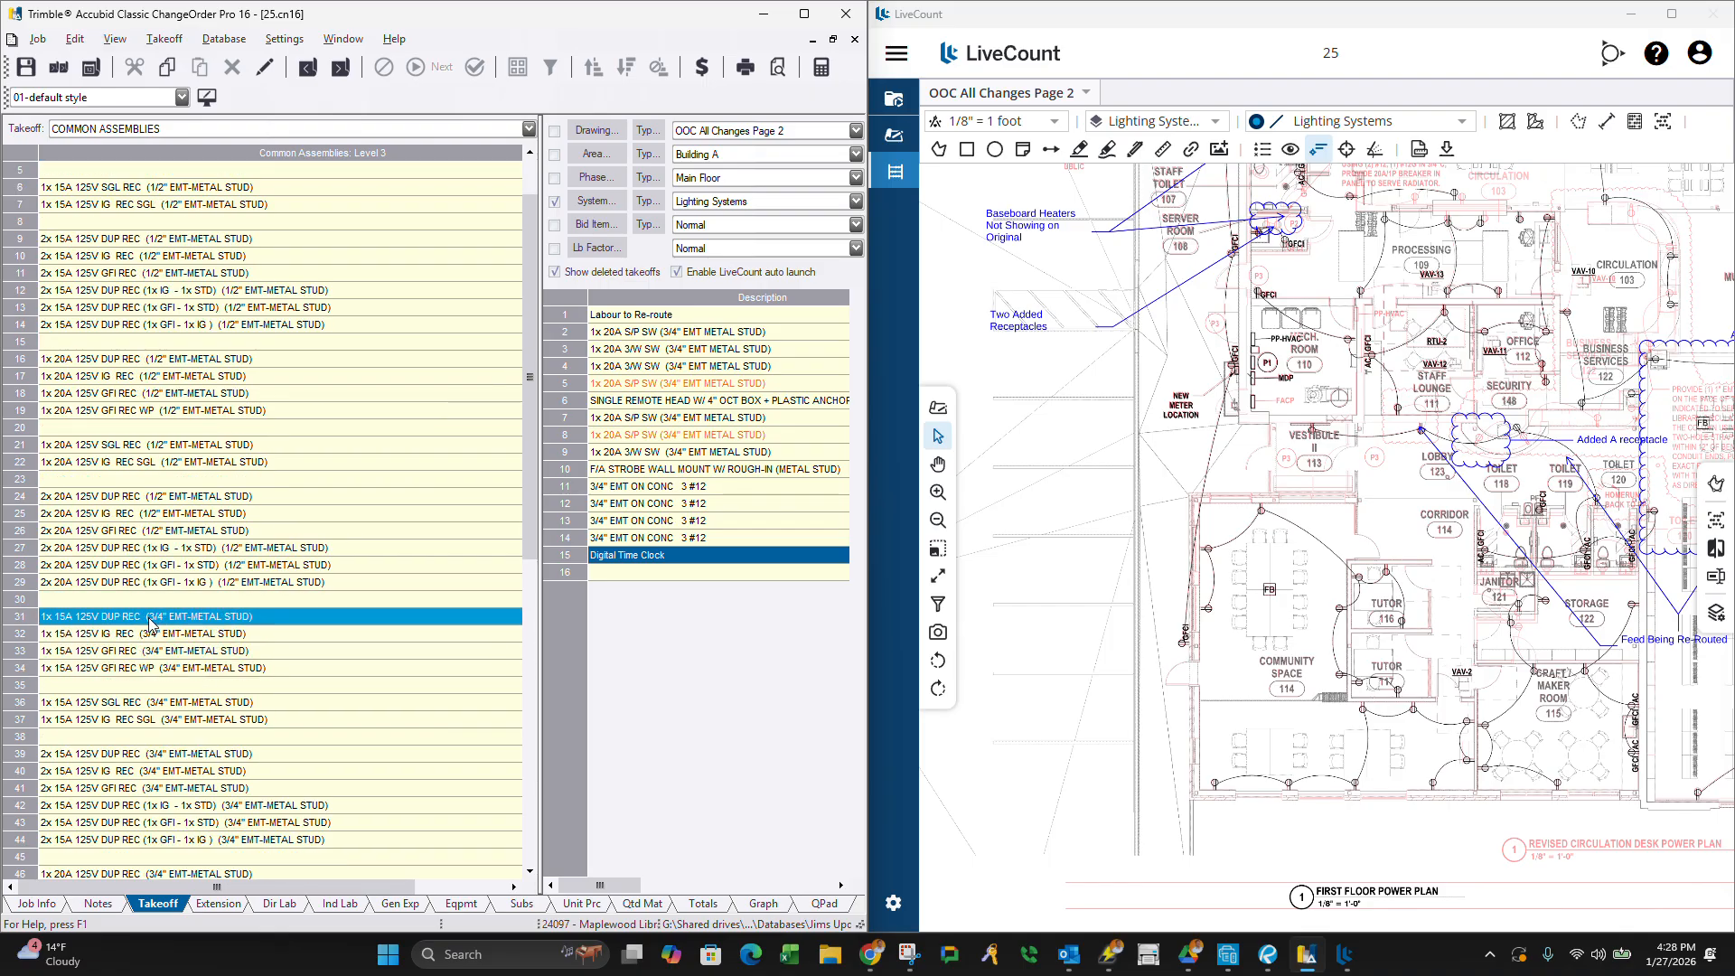
pyautogui.scroll(-5, 126, 759)
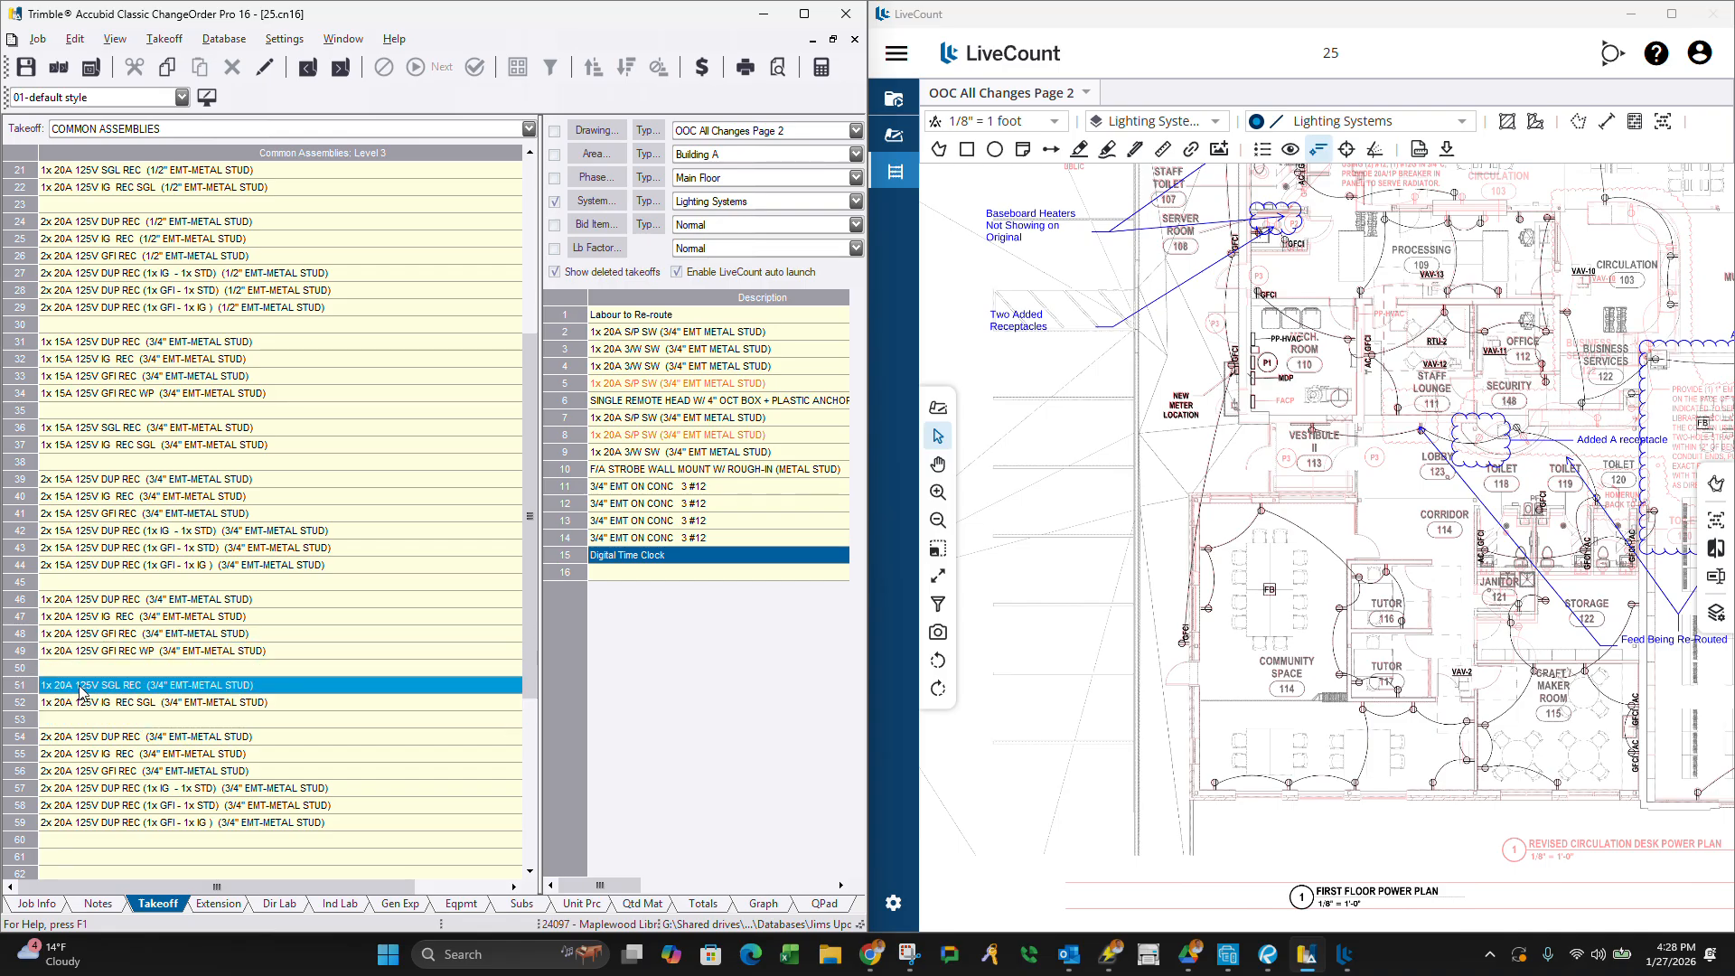
pyautogui.doubleClick(135, 688)
# Mark the two added receptacles inside the revision cloud beside Server Room 108 as counts.
pyautogui.scroll(3, 1301, 280)
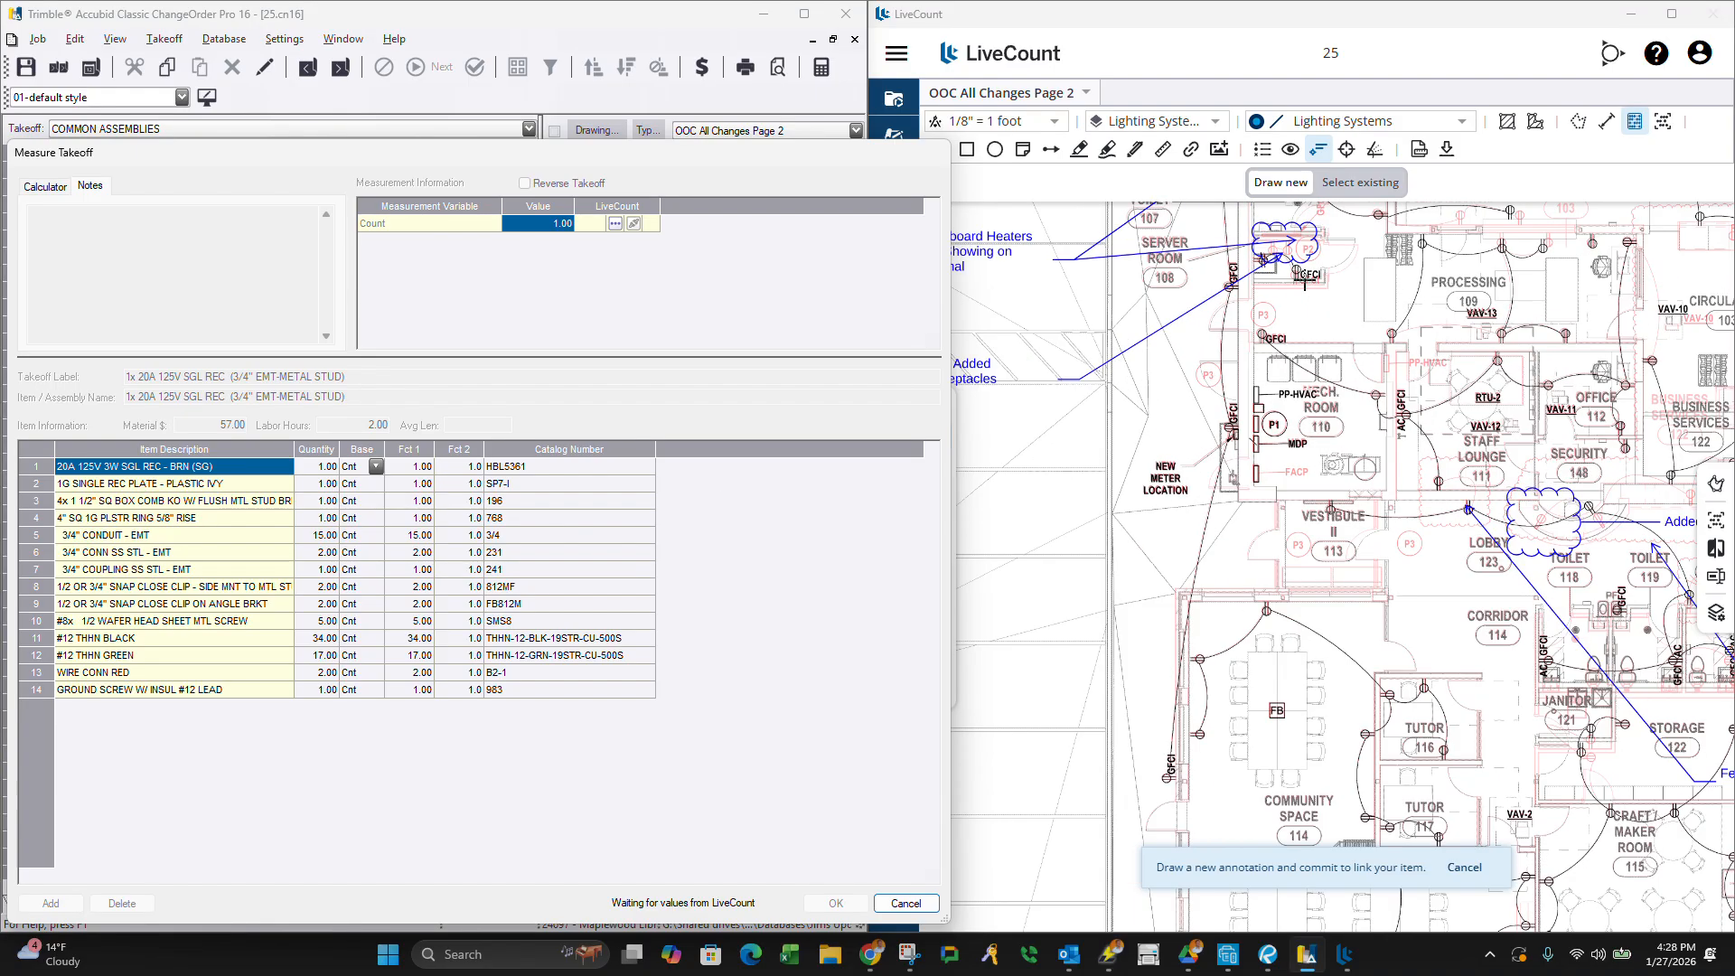
pyautogui.scroll(2, 1287, 259)
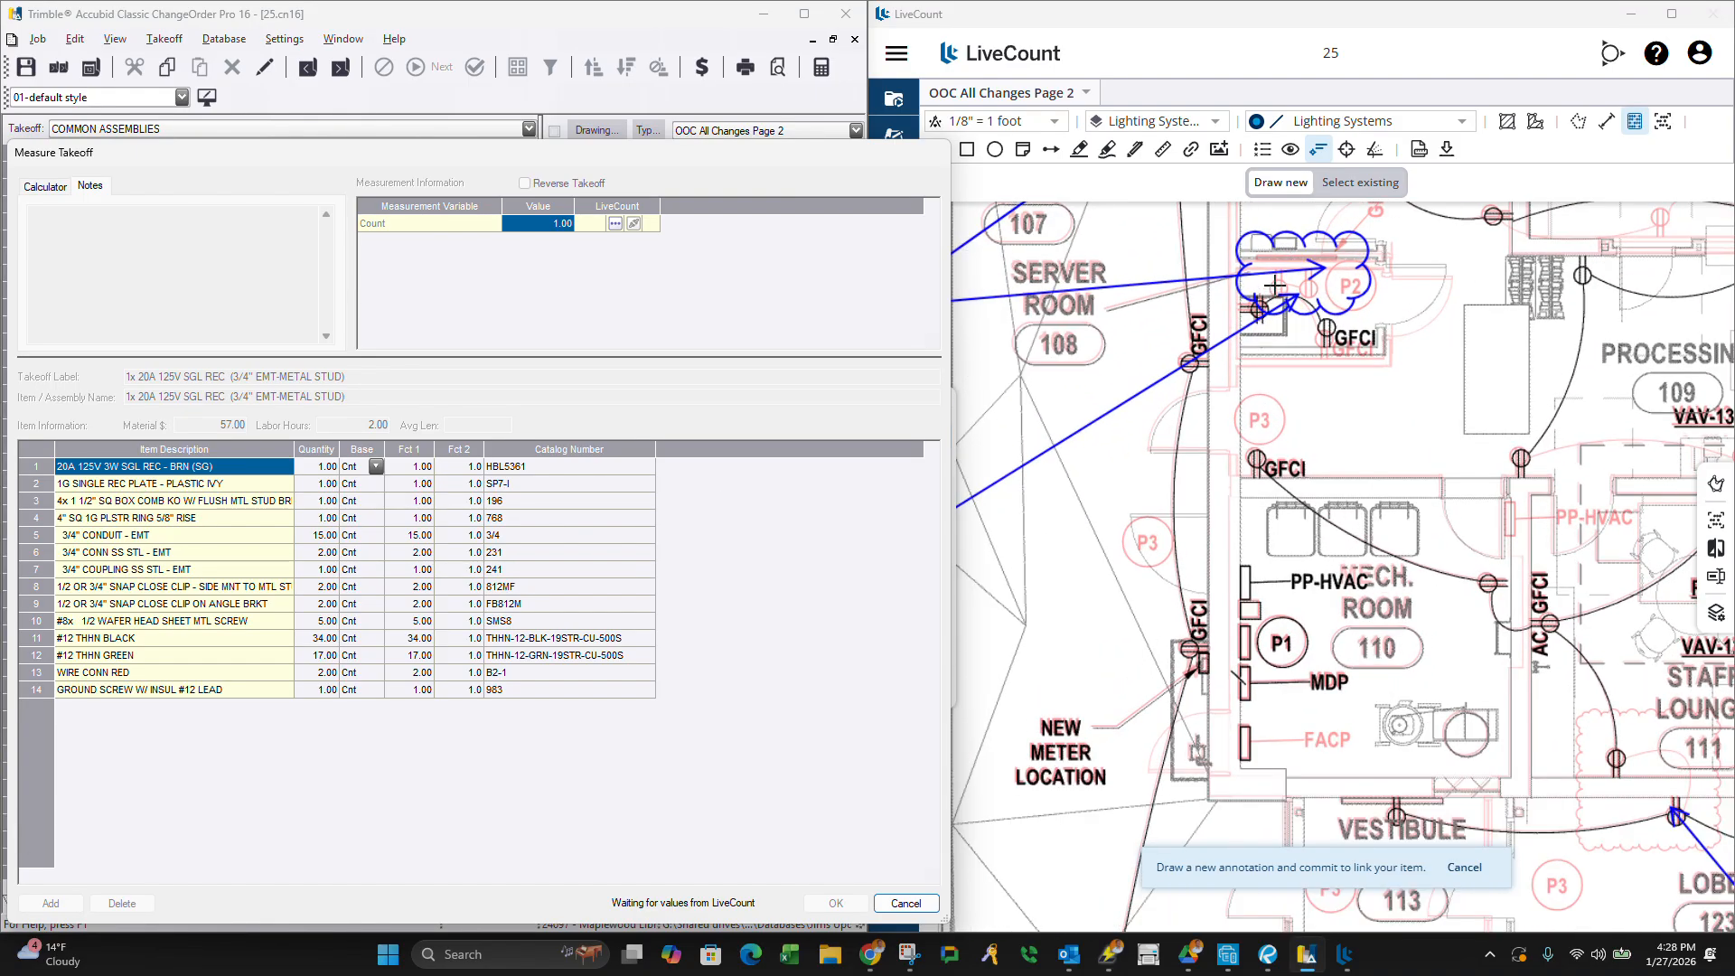
pyautogui.click(1273, 286)
pyautogui.click(1309, 278)
pyautogui.scroll(-3, 1291, 466)
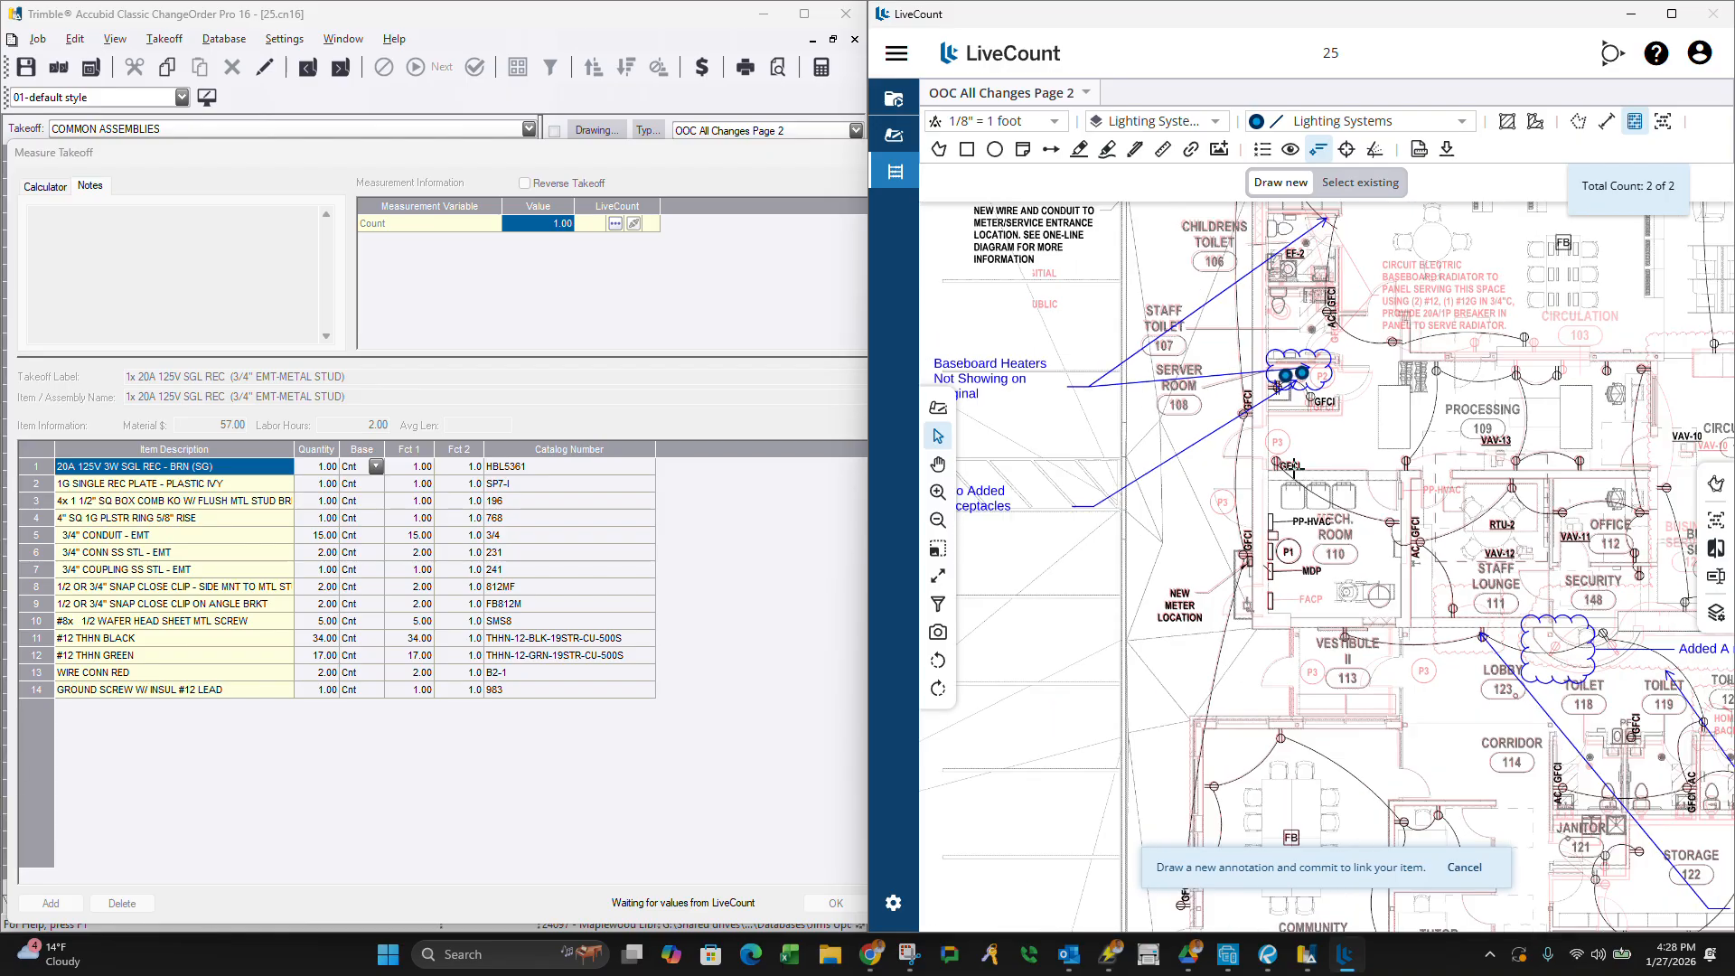
# Add the clouded receptacle by Lobby 123 and the one near Multi-Purpose 124 to the receptacle count.
pyautogui.scroll(-2, 1391, 672)
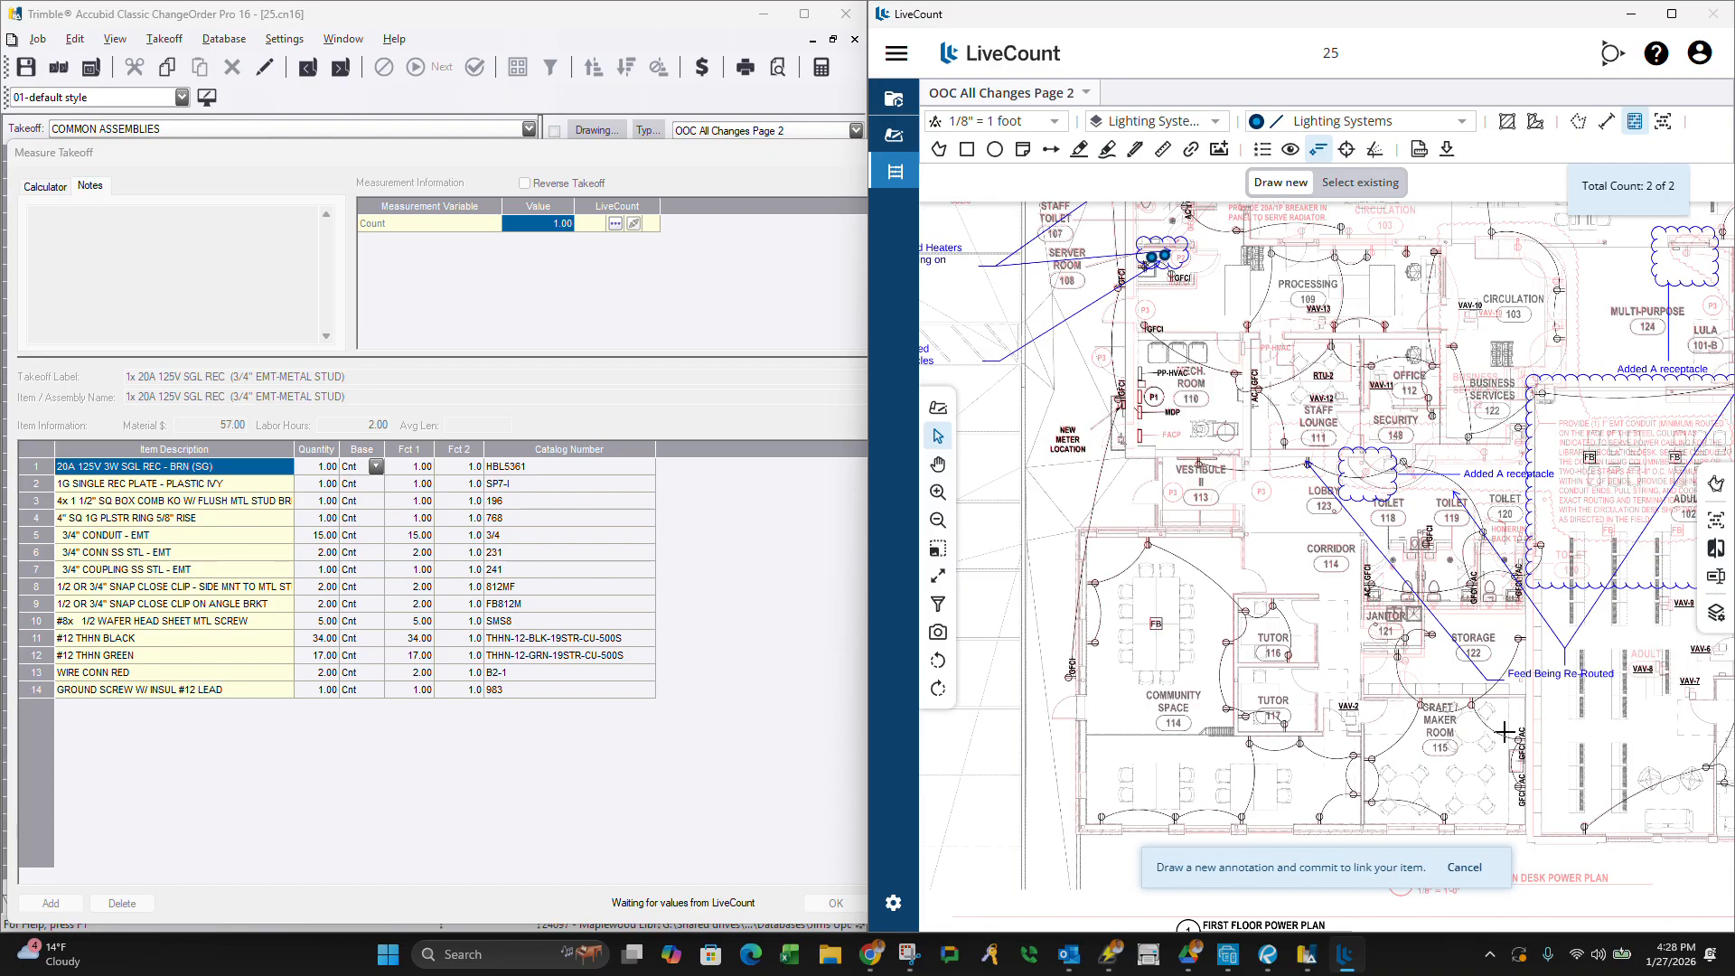
pyautogui.scroll(3, 1464, 723)
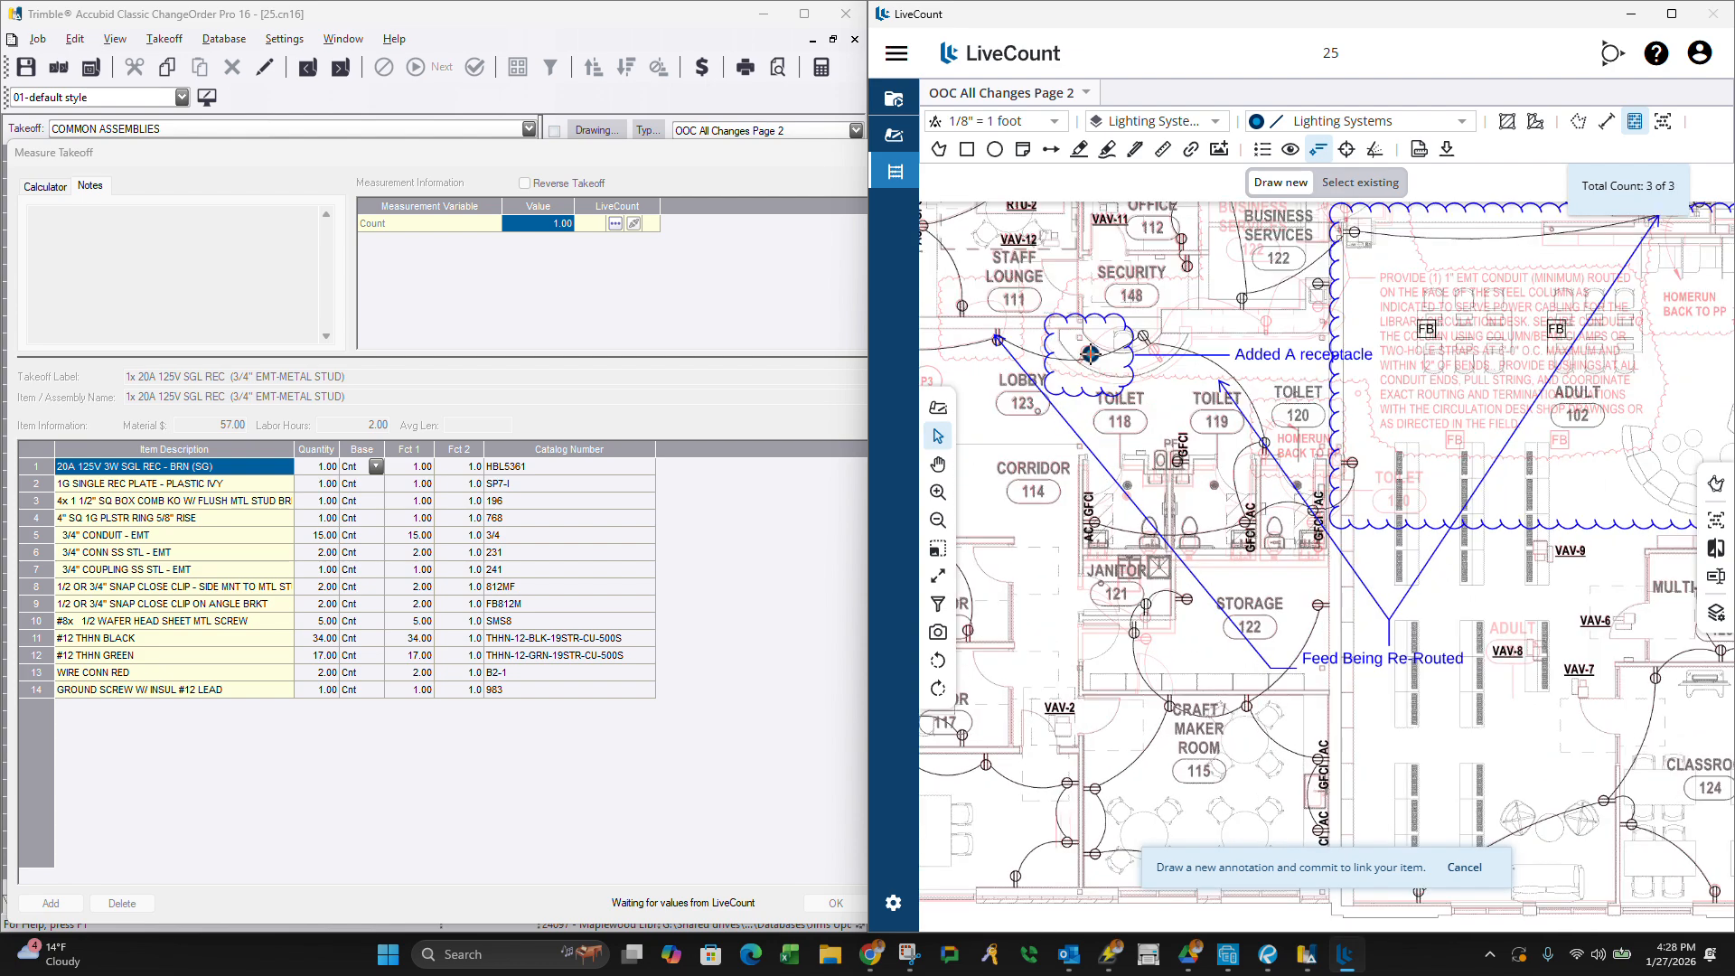
pyautogui.scroll(-2, 1091, 353)
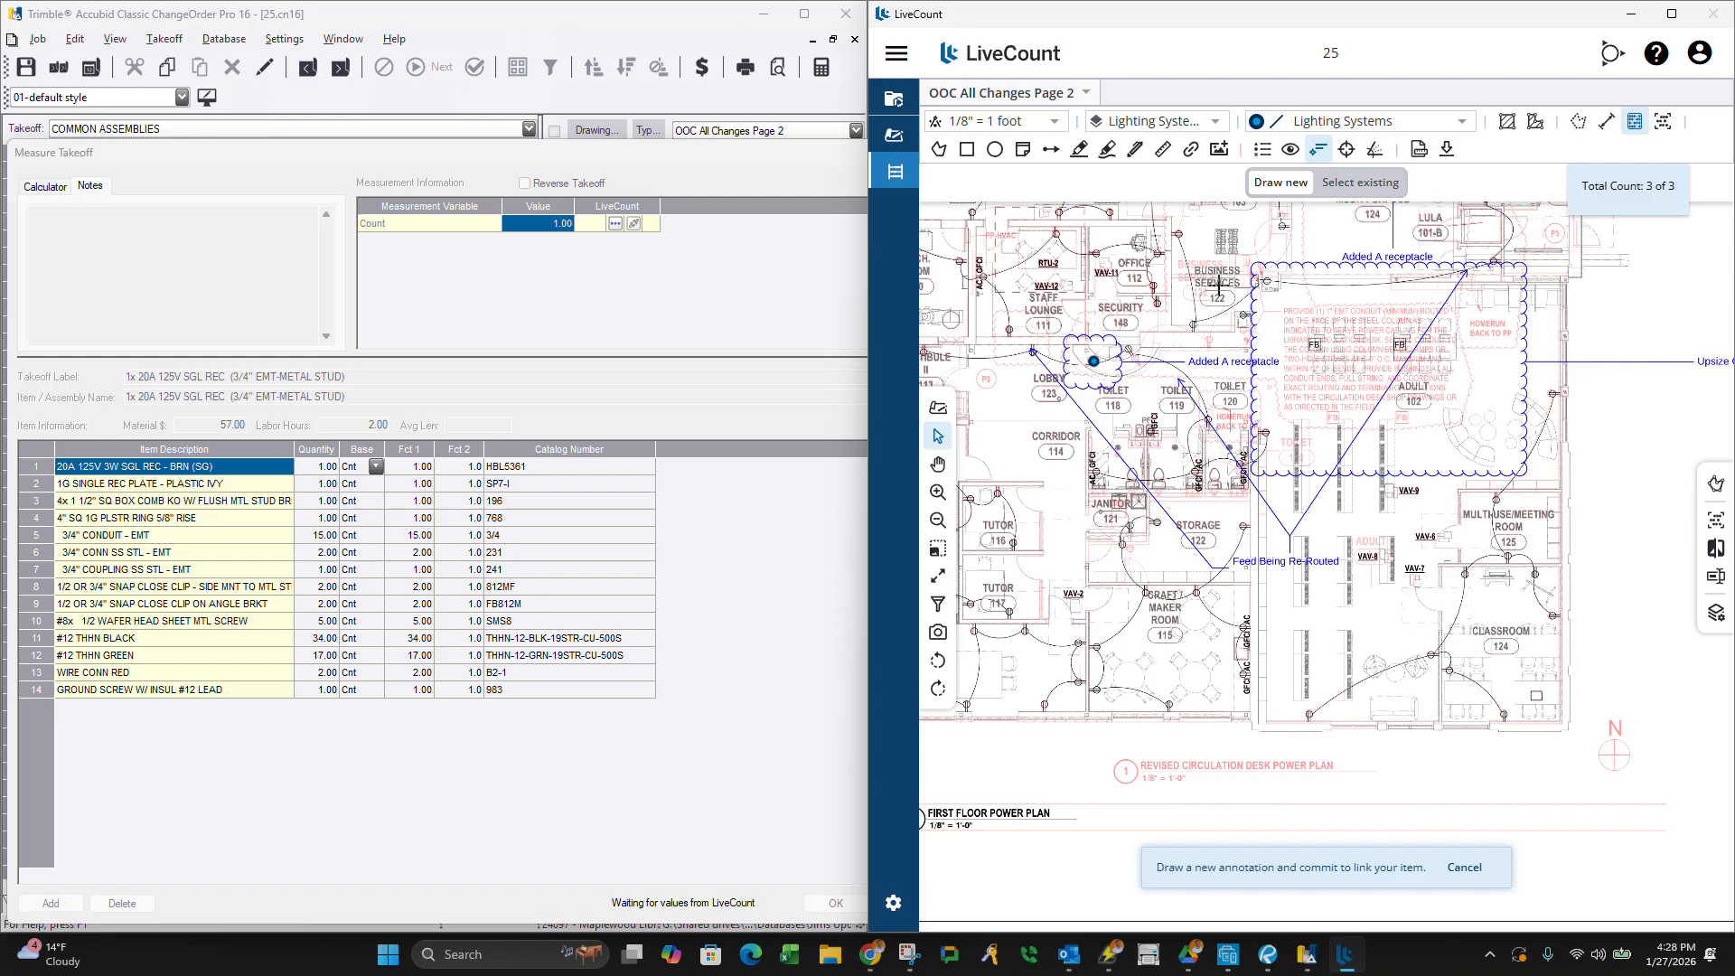
pyautogui.scroll(2, 1204, 312)
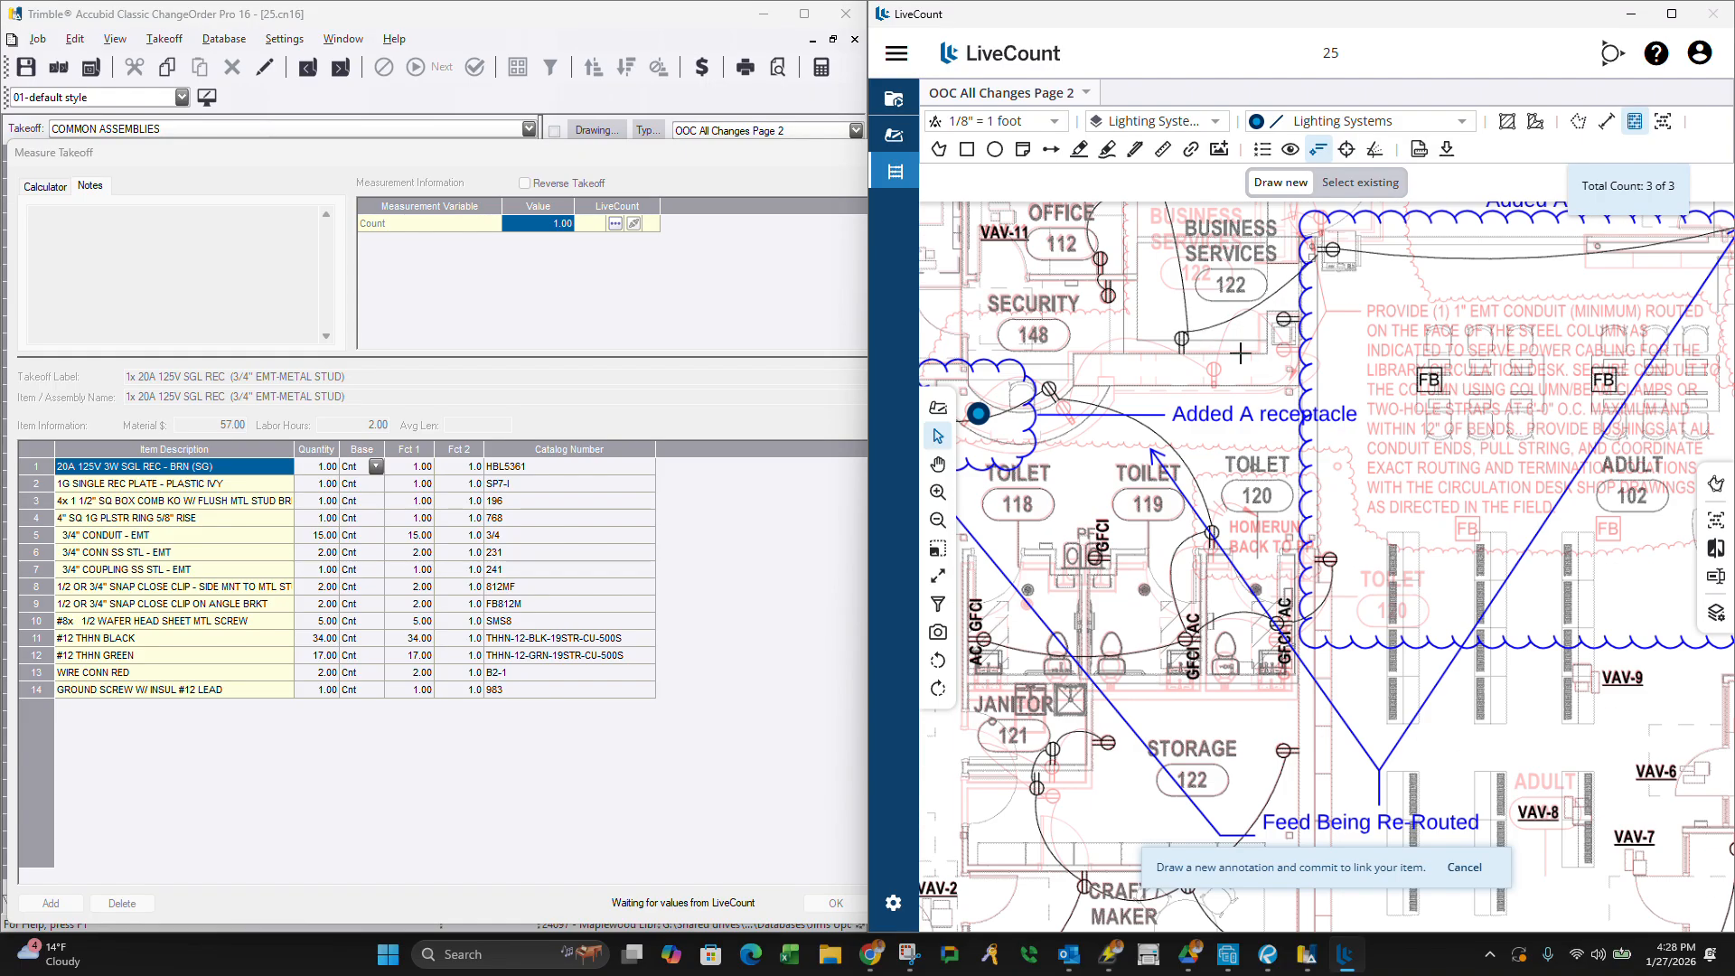
pyautogui.scroll(-2, 1240, 353)
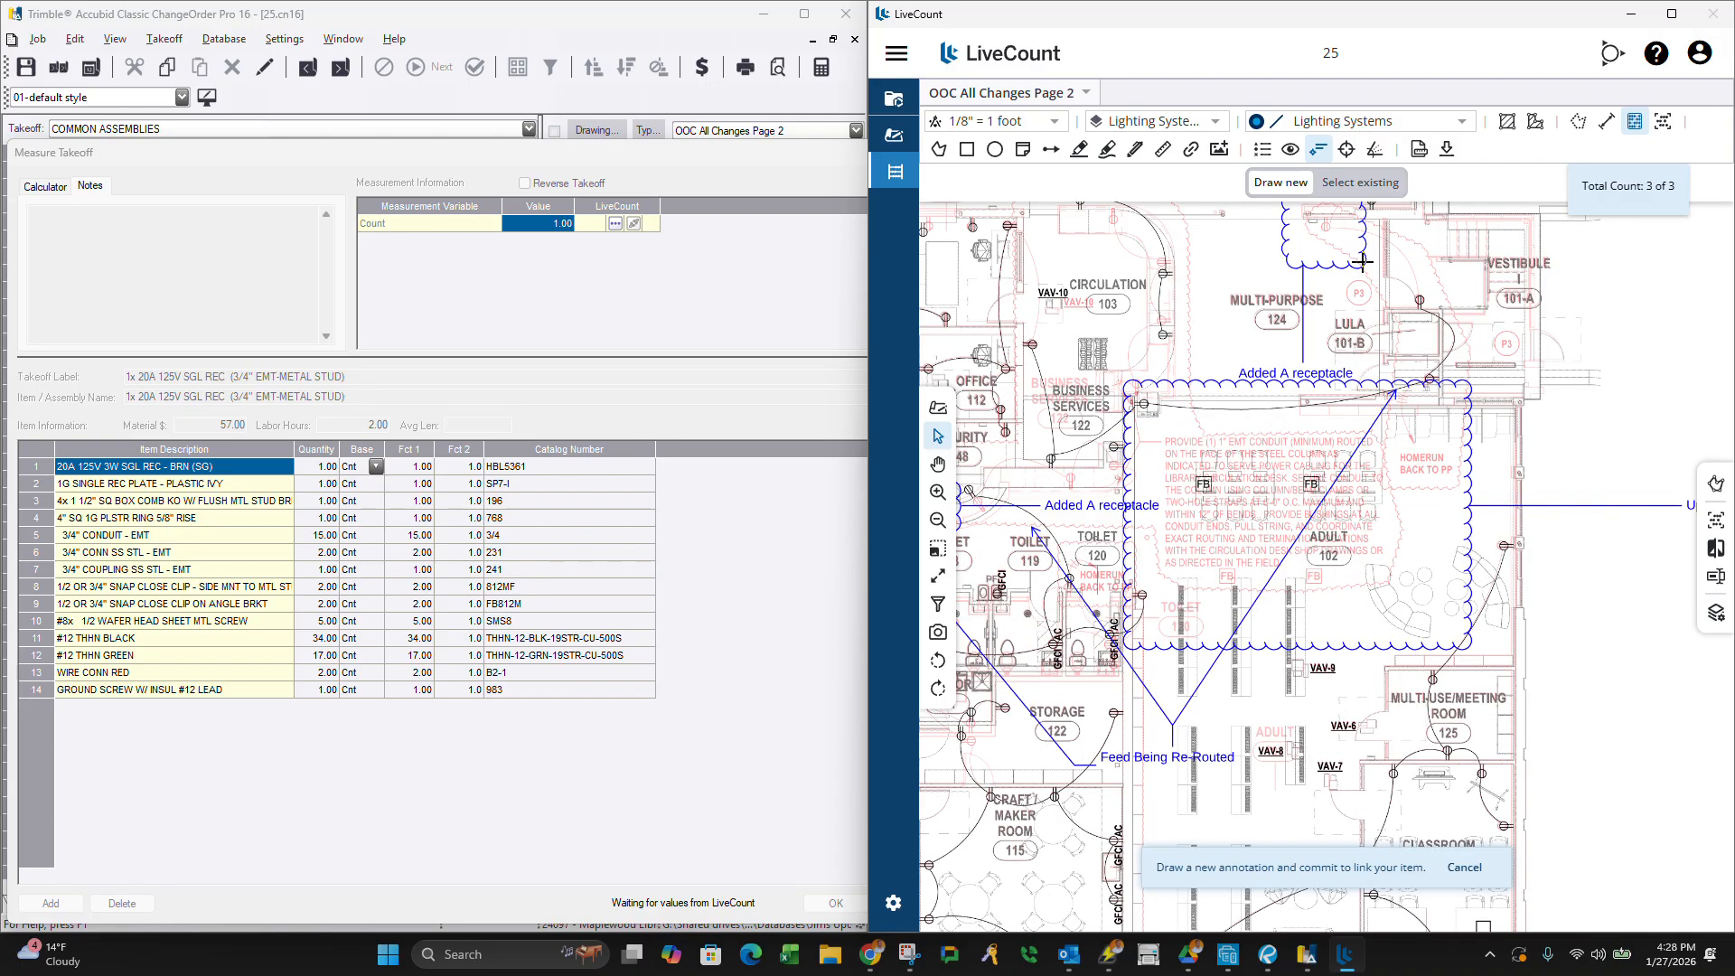
pyautogui.scroll(2, 1355, 258)
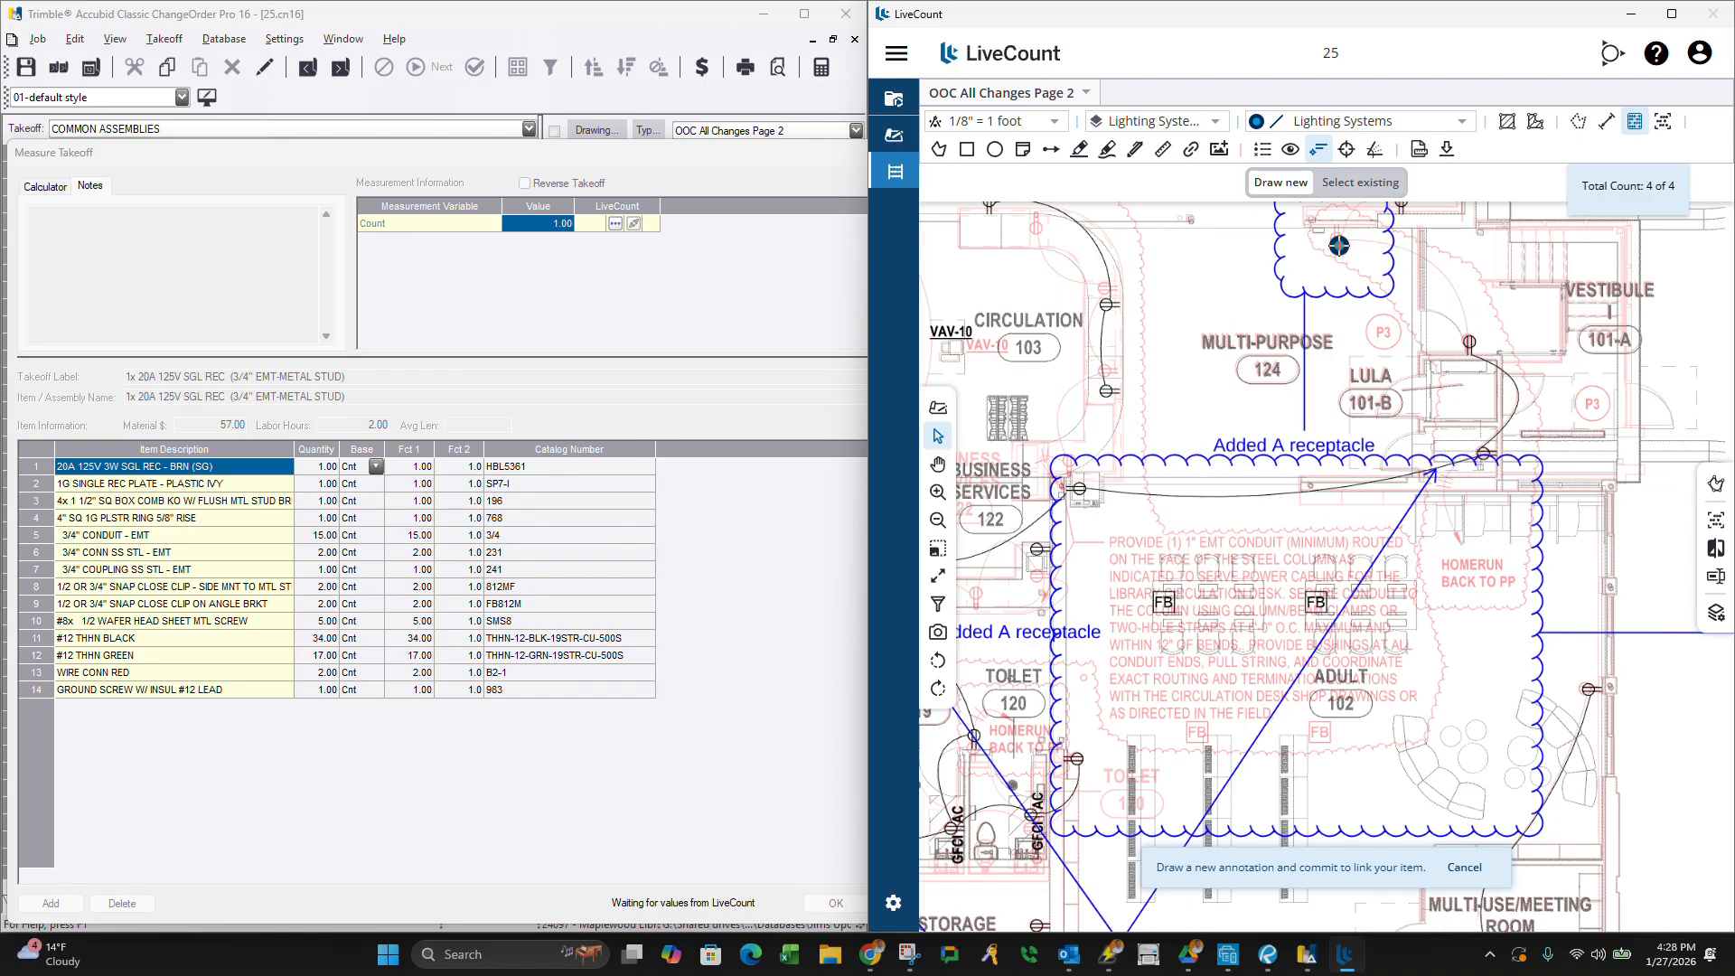
# Check the whole power plan for other added receptacles and commit the count to the single receptacle takeoff.
pyautogui.scroll(-3, 1338, 253)
pyautogui.scroll(-3, 1433, 620)
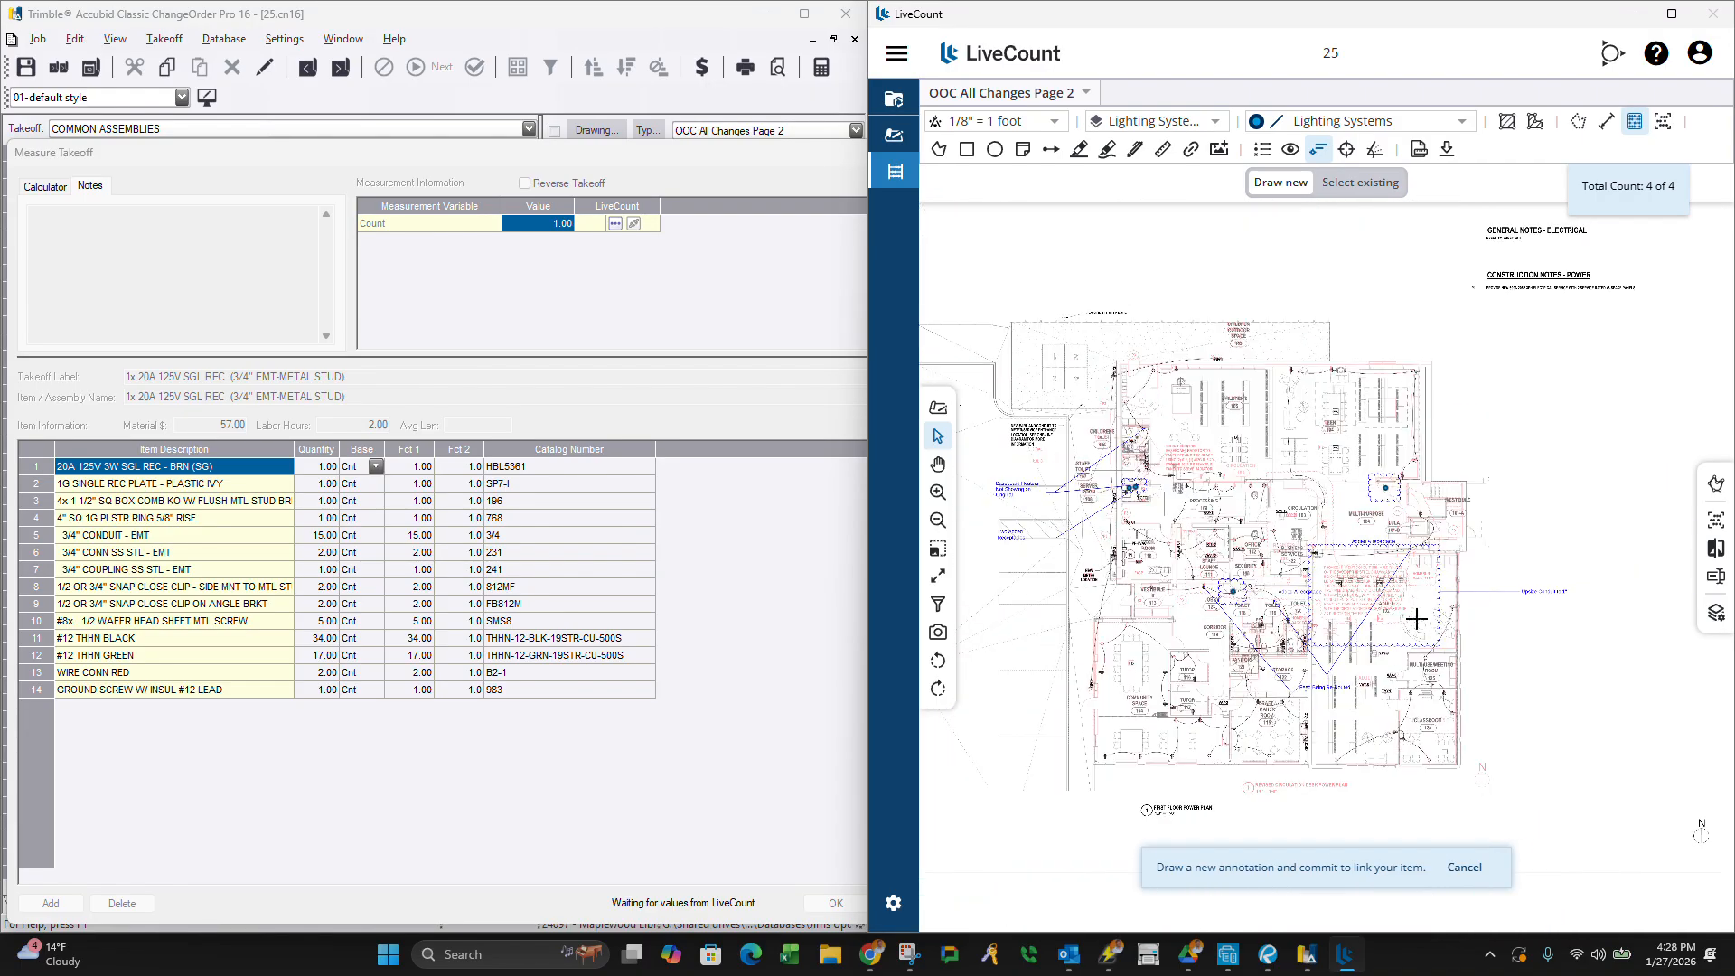
pyautogui.scroll(3, 1416, 619)
pyautogui.scroll(-3, 1346, 673)
pyautogui.scroll(2, 1417, 677)
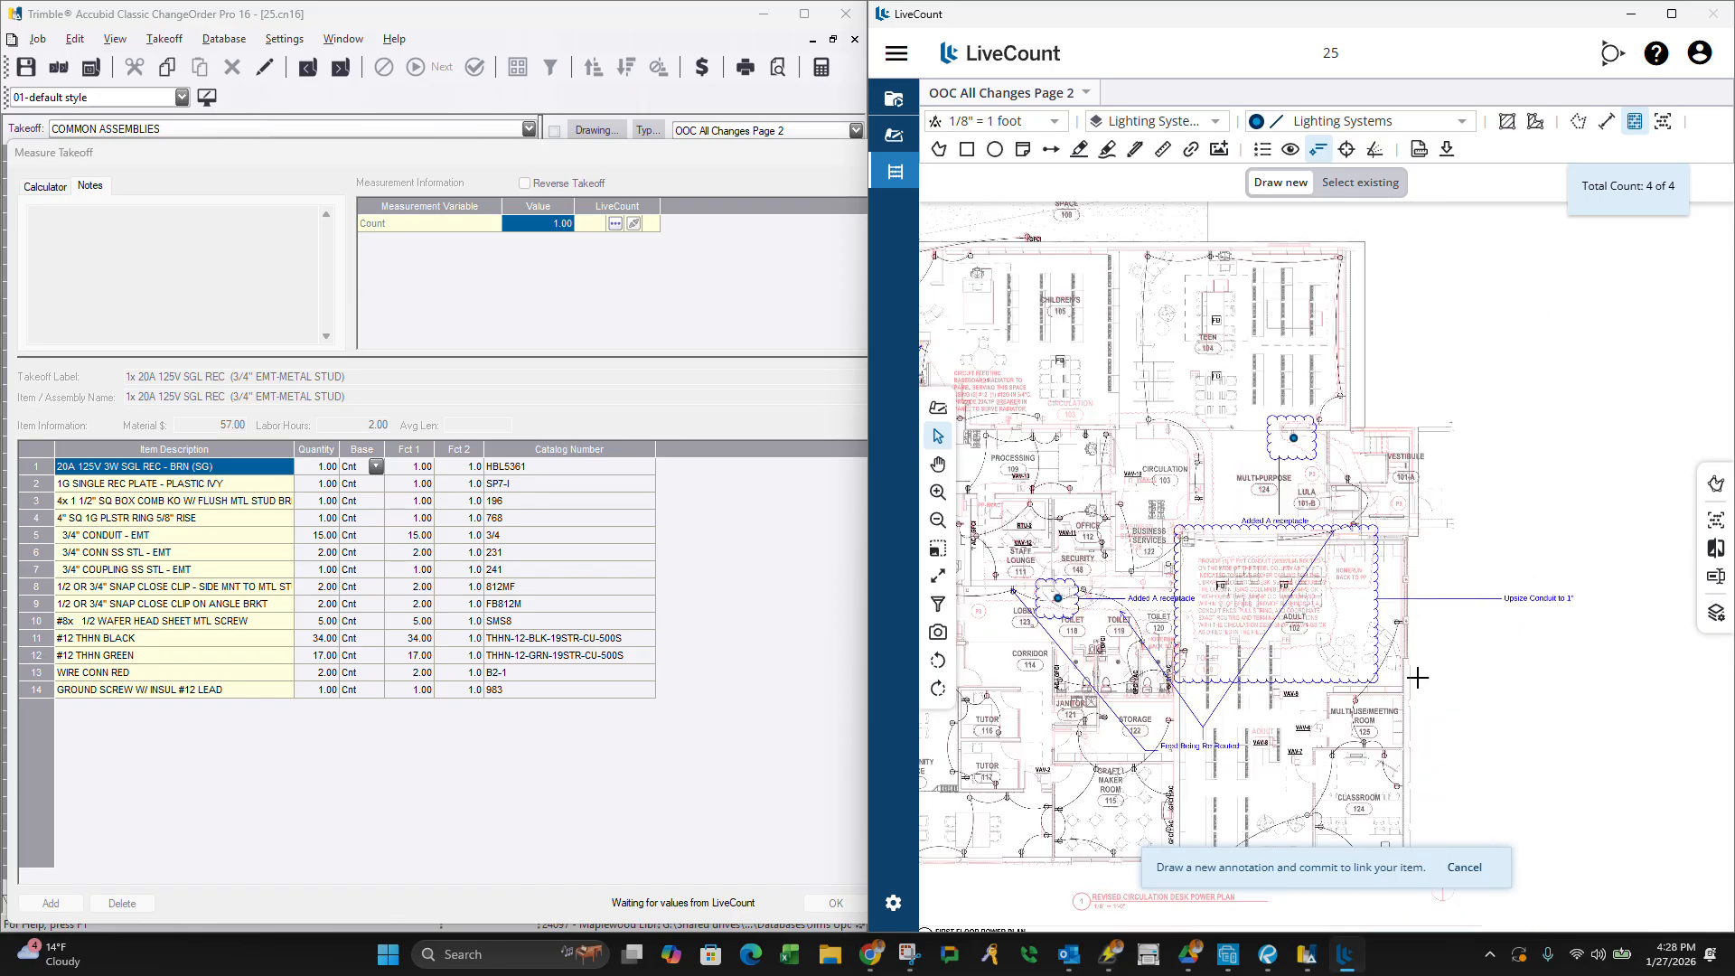
pyautogui.scroll(2, 1212, 690)
pyautogui.scroll(-3, 1214, 487)
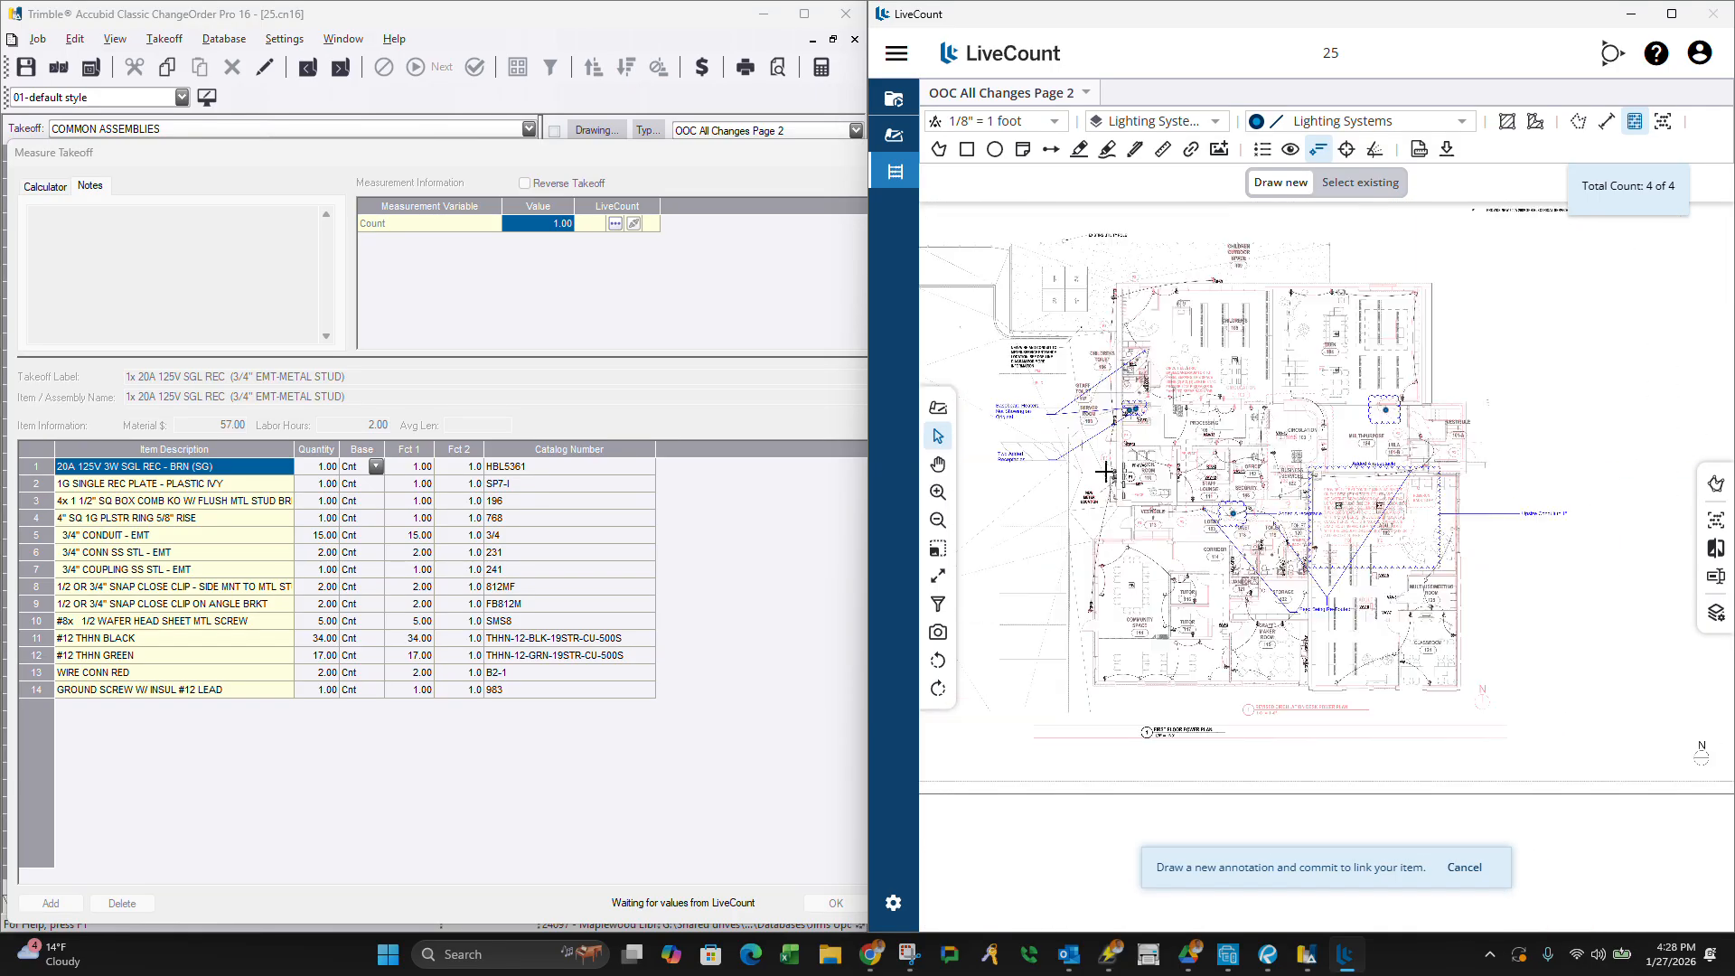
pyautogui.scroll(2, 1598, 456)
pyautogui.rightClick(1473, 441)
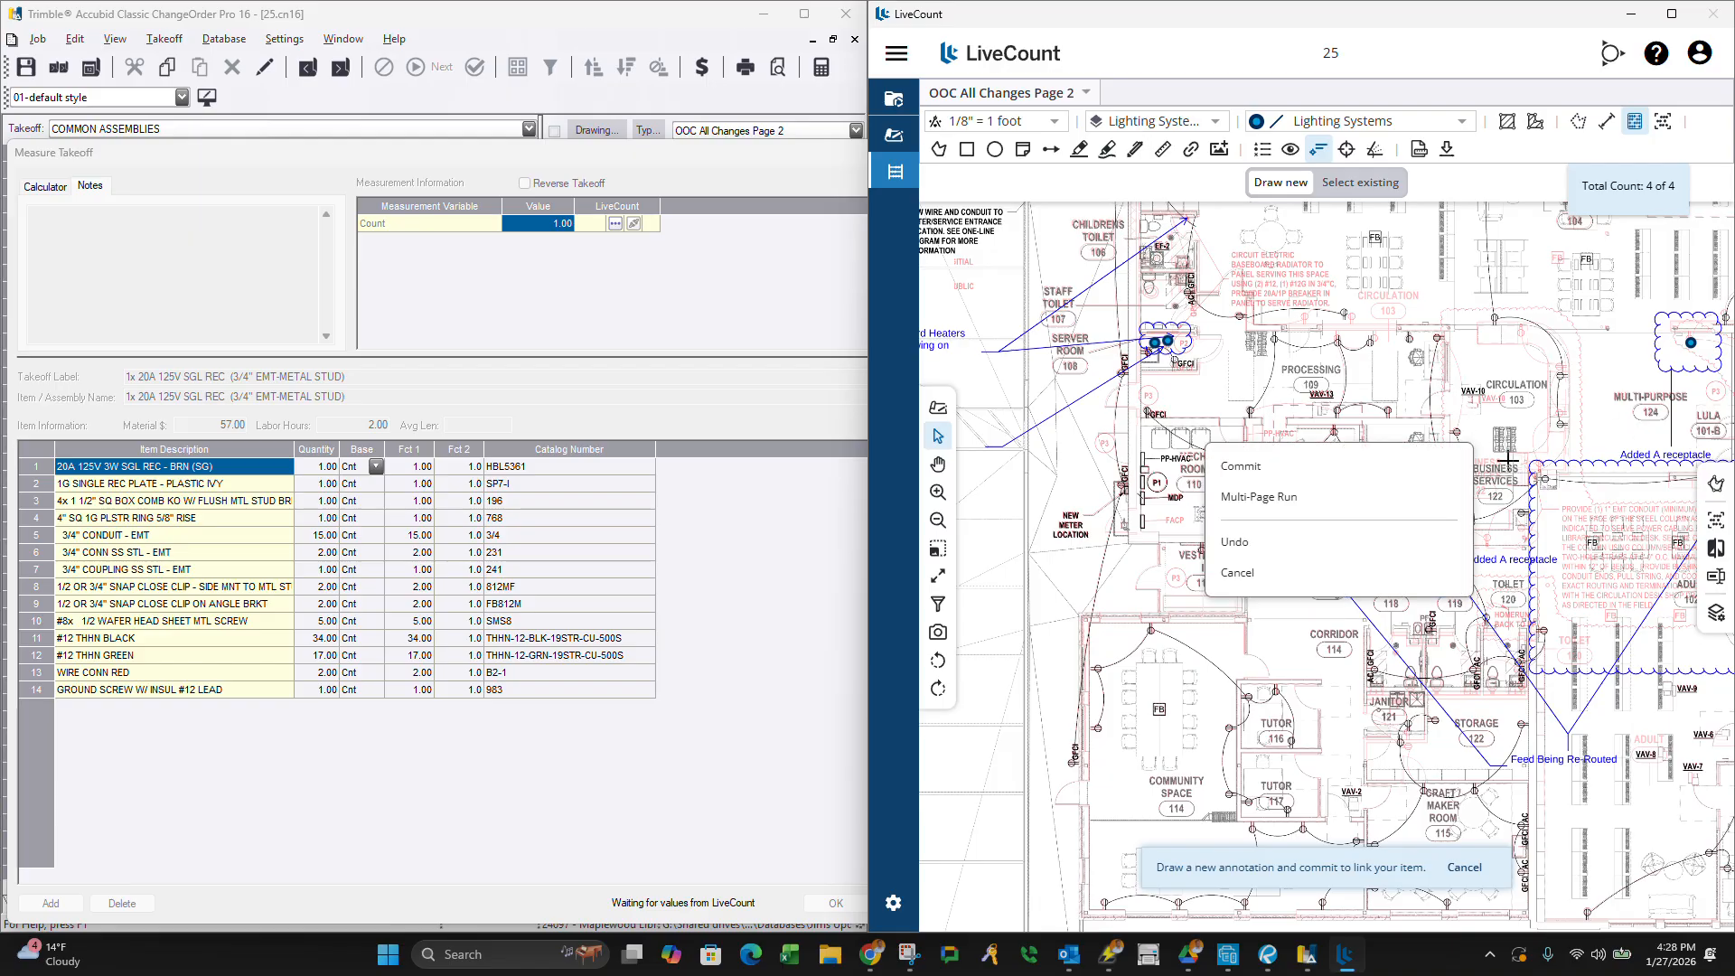
pyautogui.click(1403, 471)
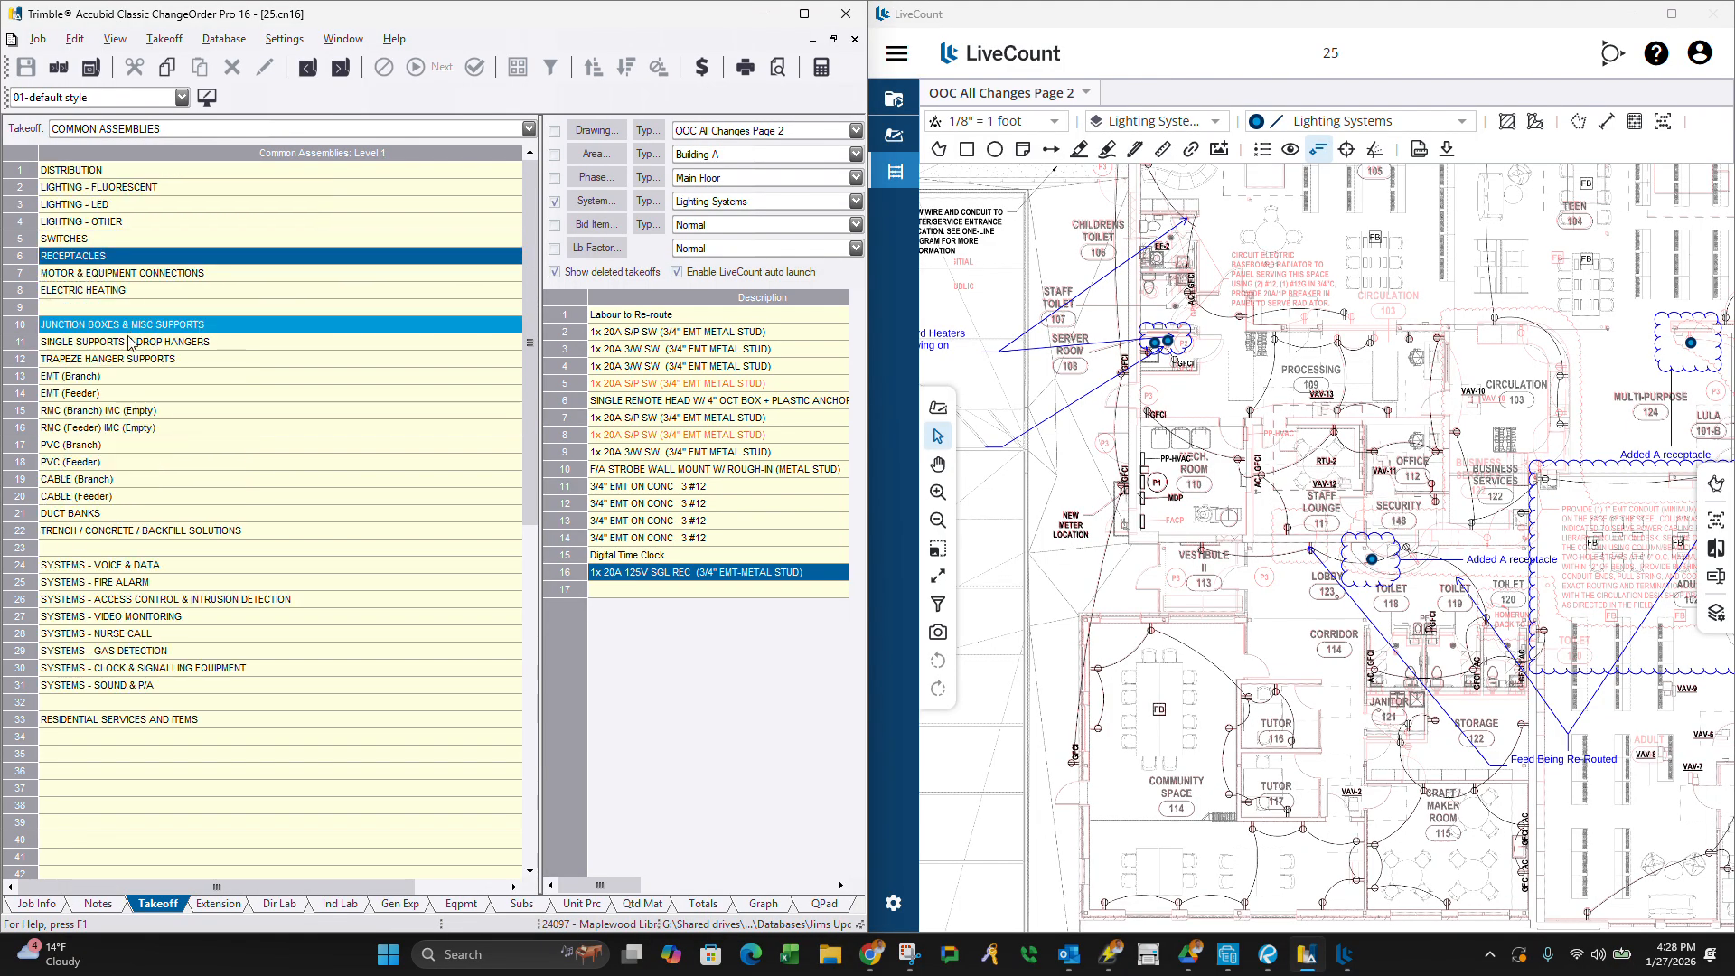
# Start a takeoff of the EMT (Branch) assembly 3/4" EMT ON CONC 3 #12 from EMT DC SS ON CONCRETE - THHN.
pyautogui.doubleClick(97, 375)
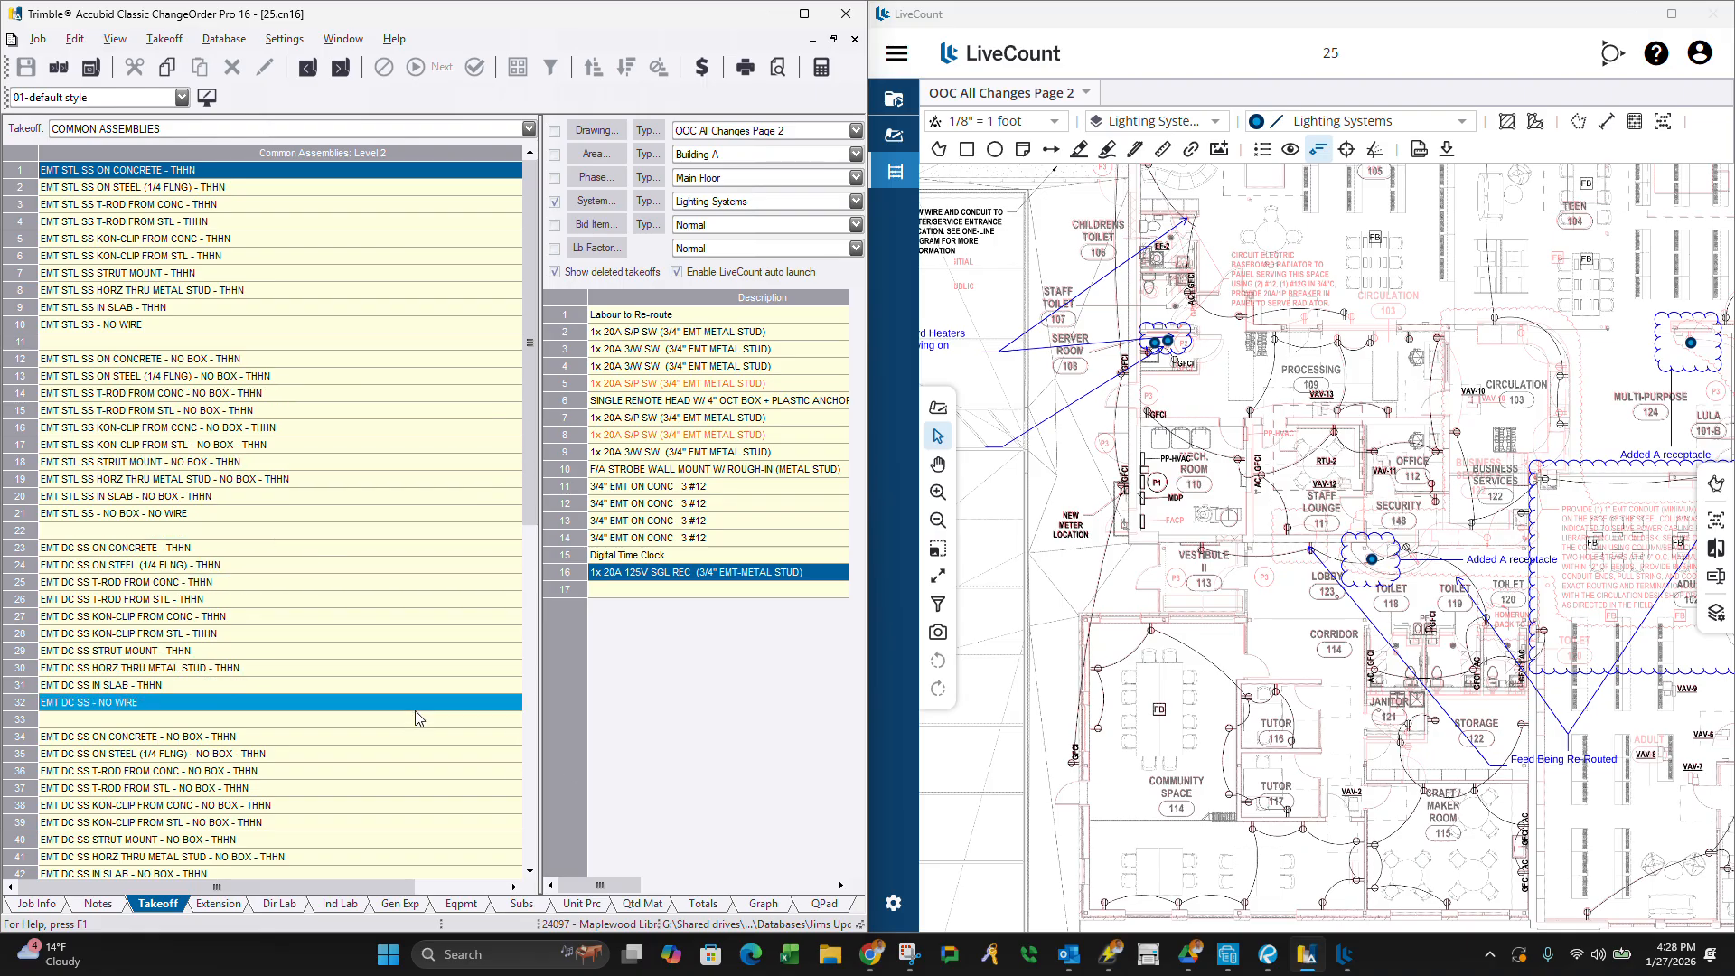
pyautogui.doubleClick(134, 546)
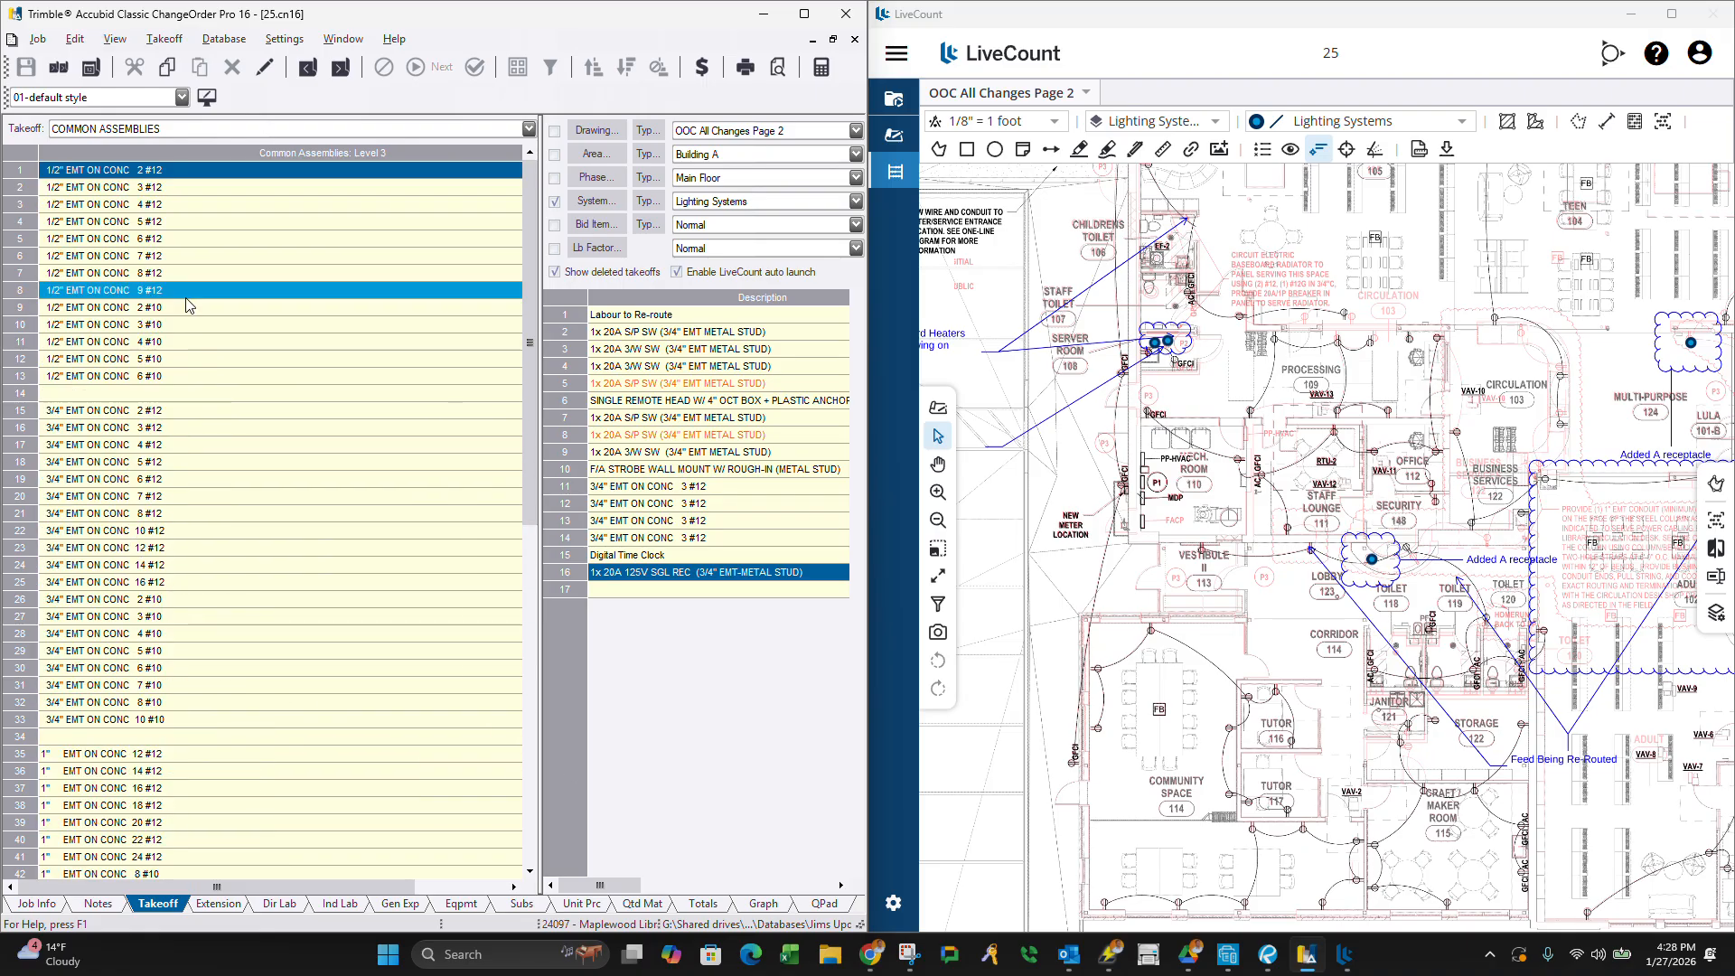
pyautogui.doubleClick(149, 431)
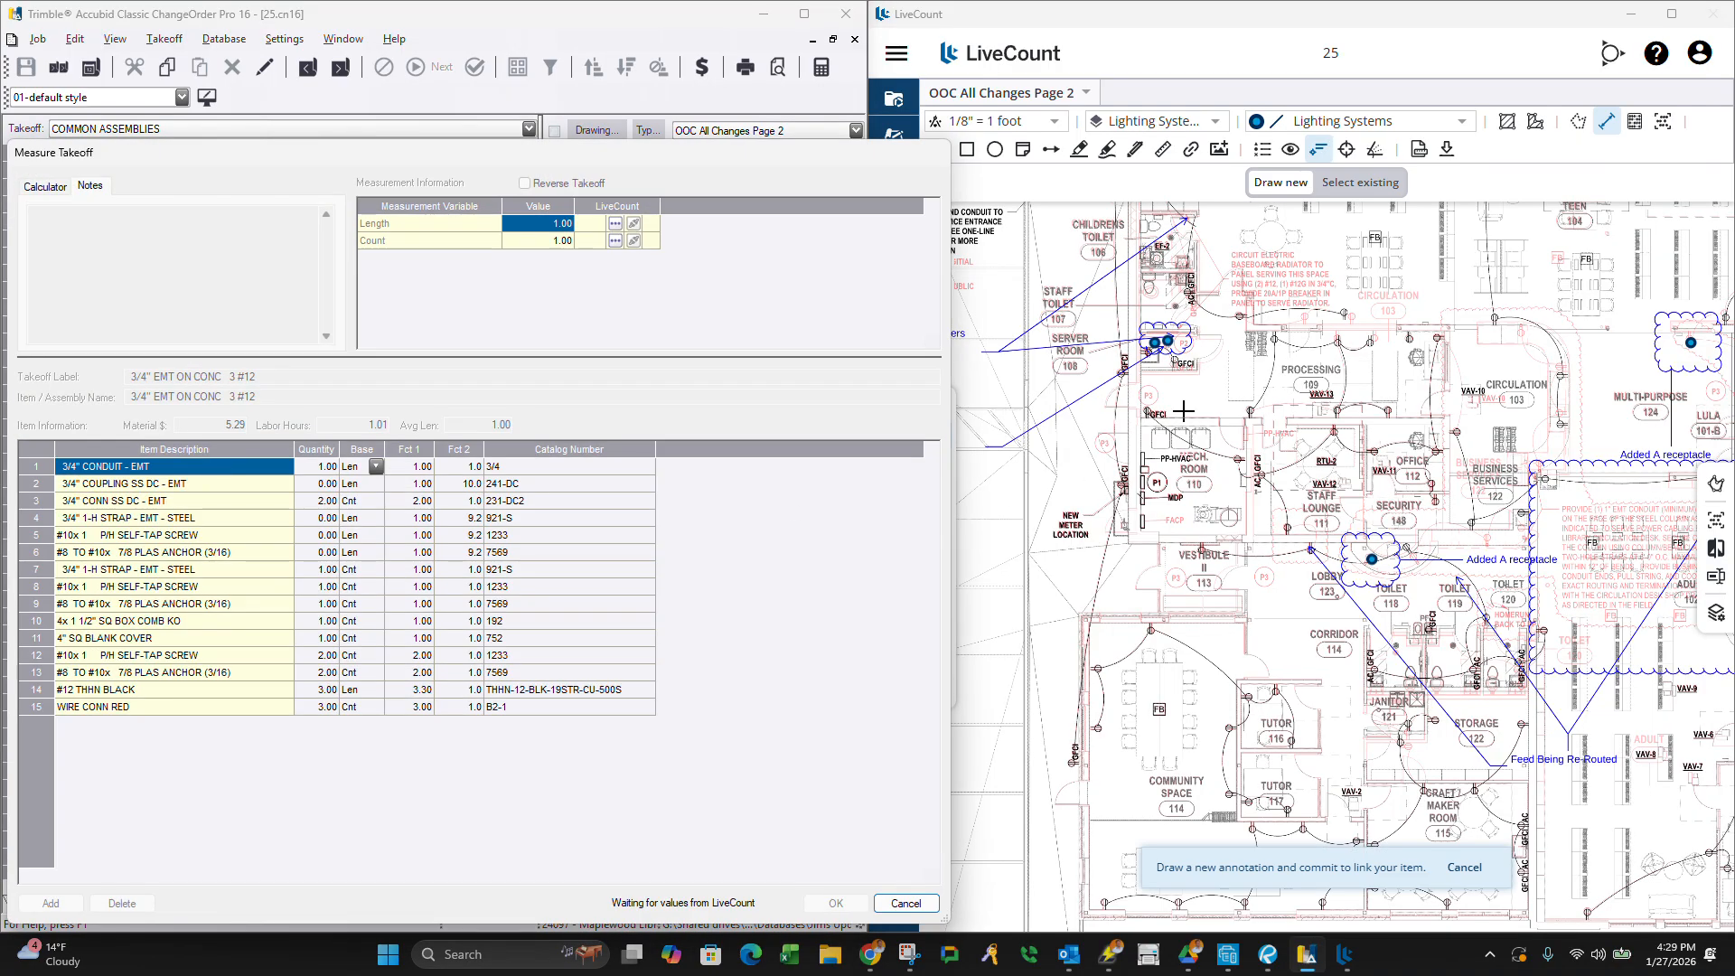
# Trace the conduit run from the Server Room 108 receptacles down and across to the Adult 102 cloud's far upper corner, about 92 ft.
pyautogui.scroll(-4, 1184, 411)
pyautogui.click(1178, 381)
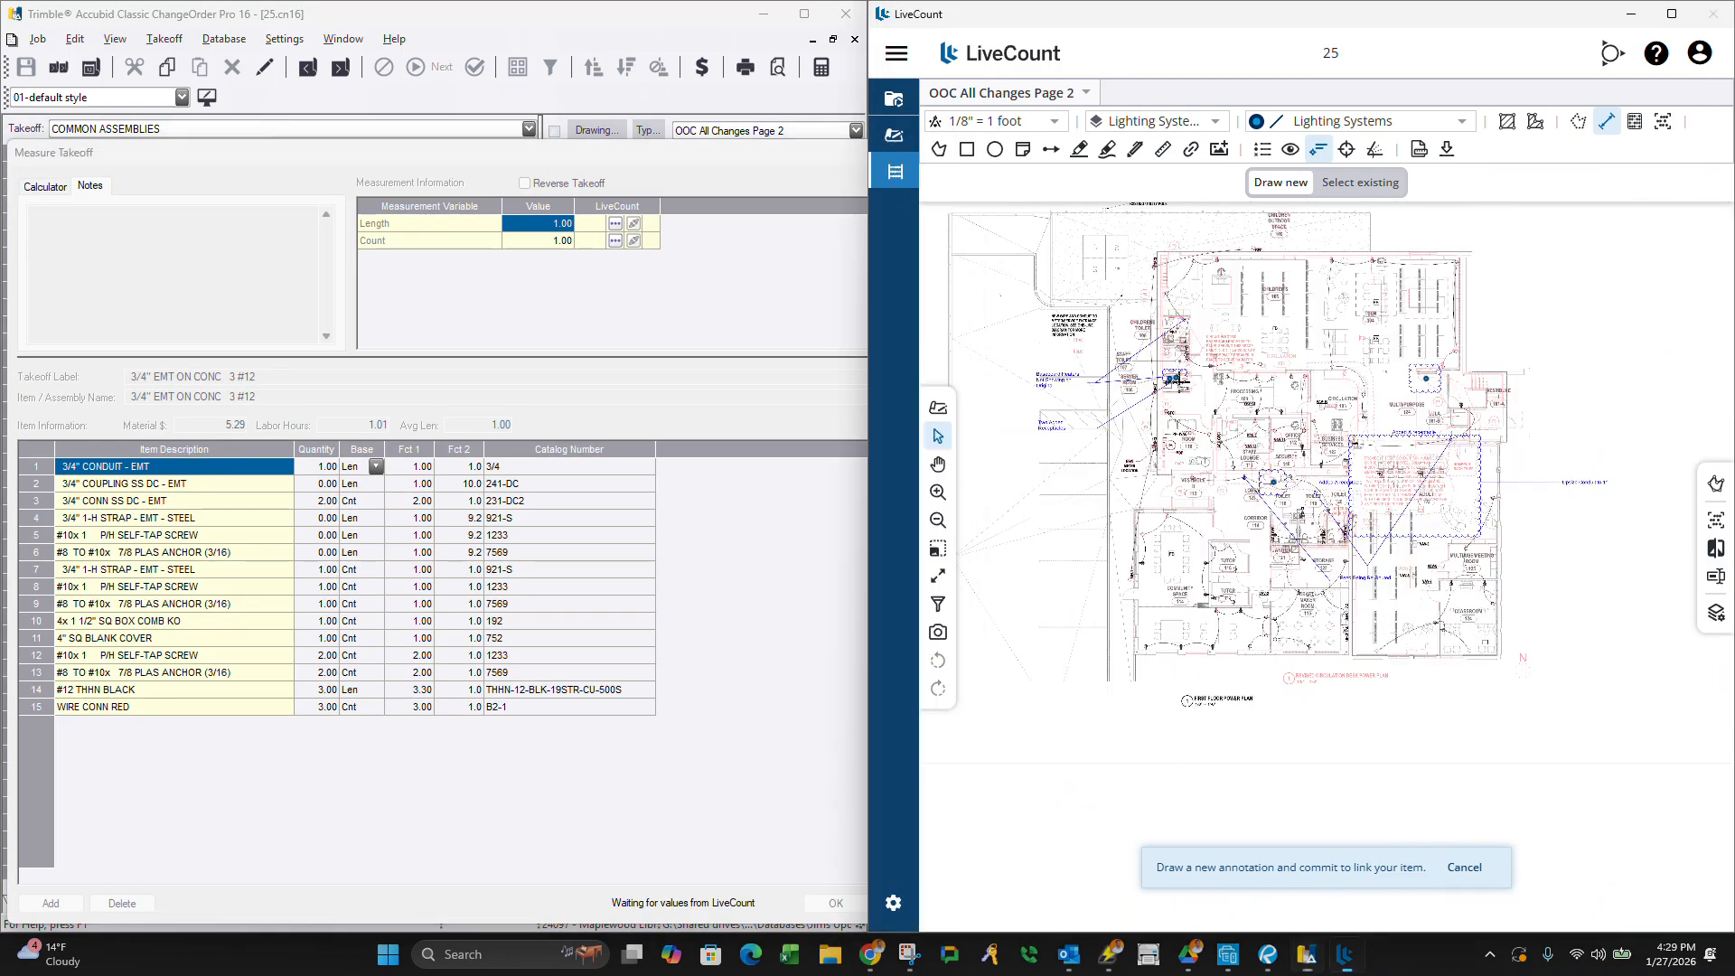
pyautogui.click(1180, 428)
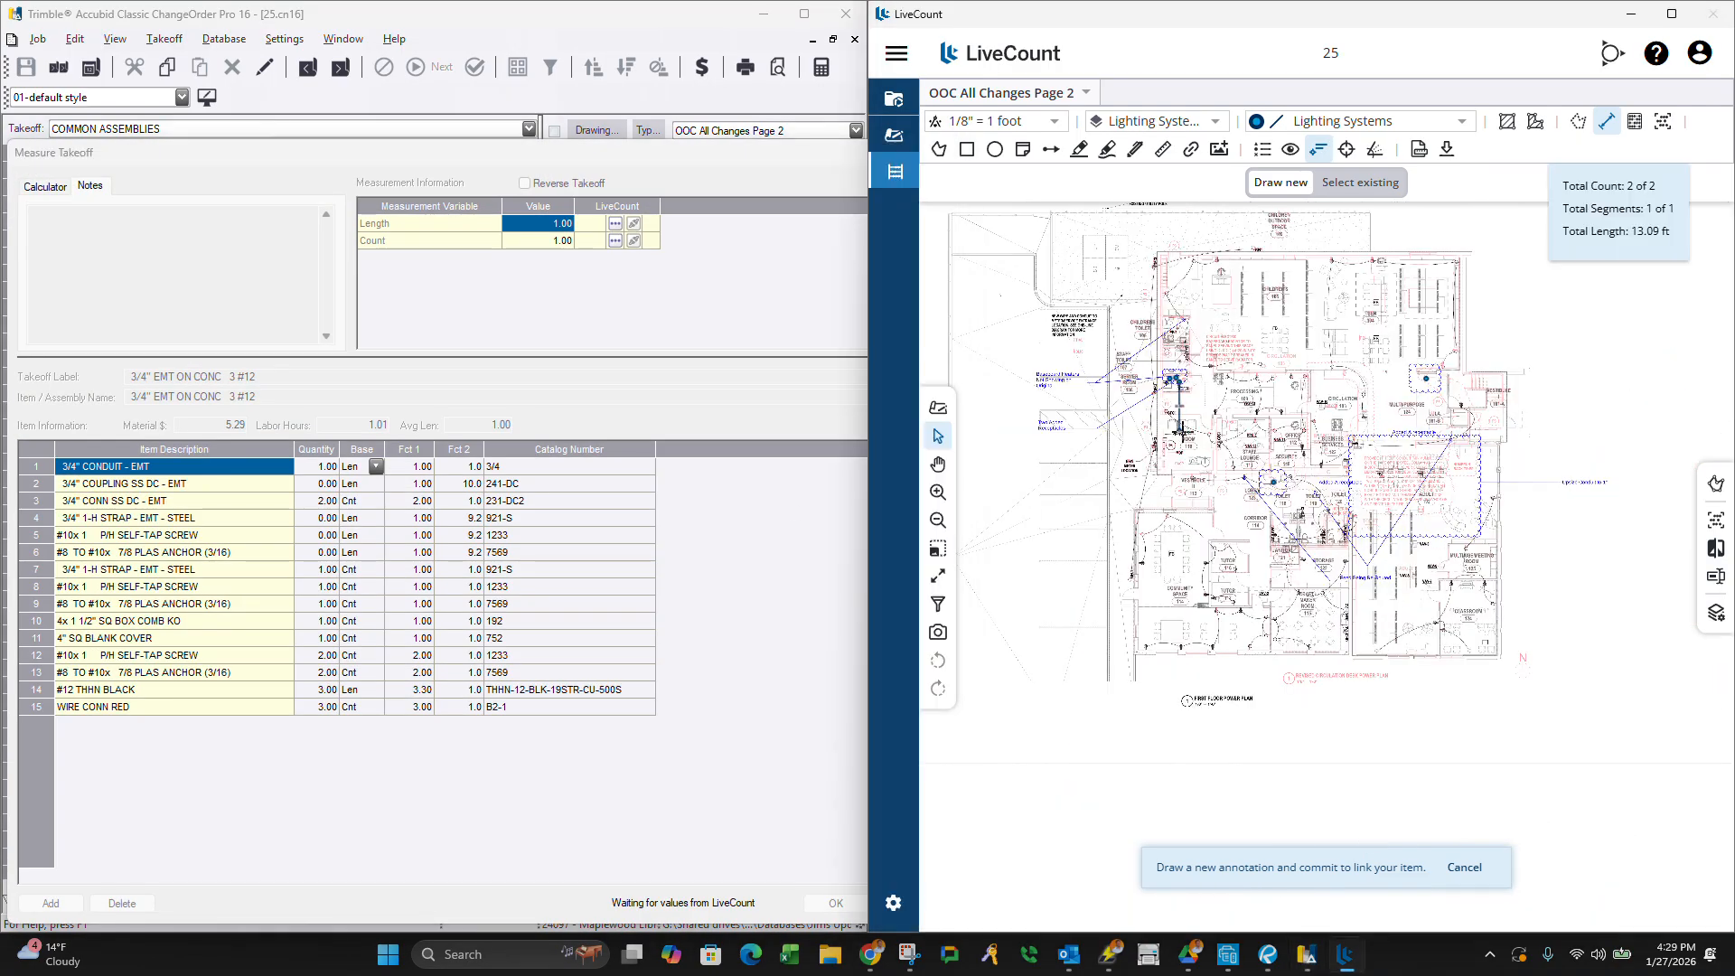
# Add a 22 ft elevation at the Adult 102 end of the traced conduit run and commit the run to the takeoff.
pyautogui.rightClick(1478, 430)
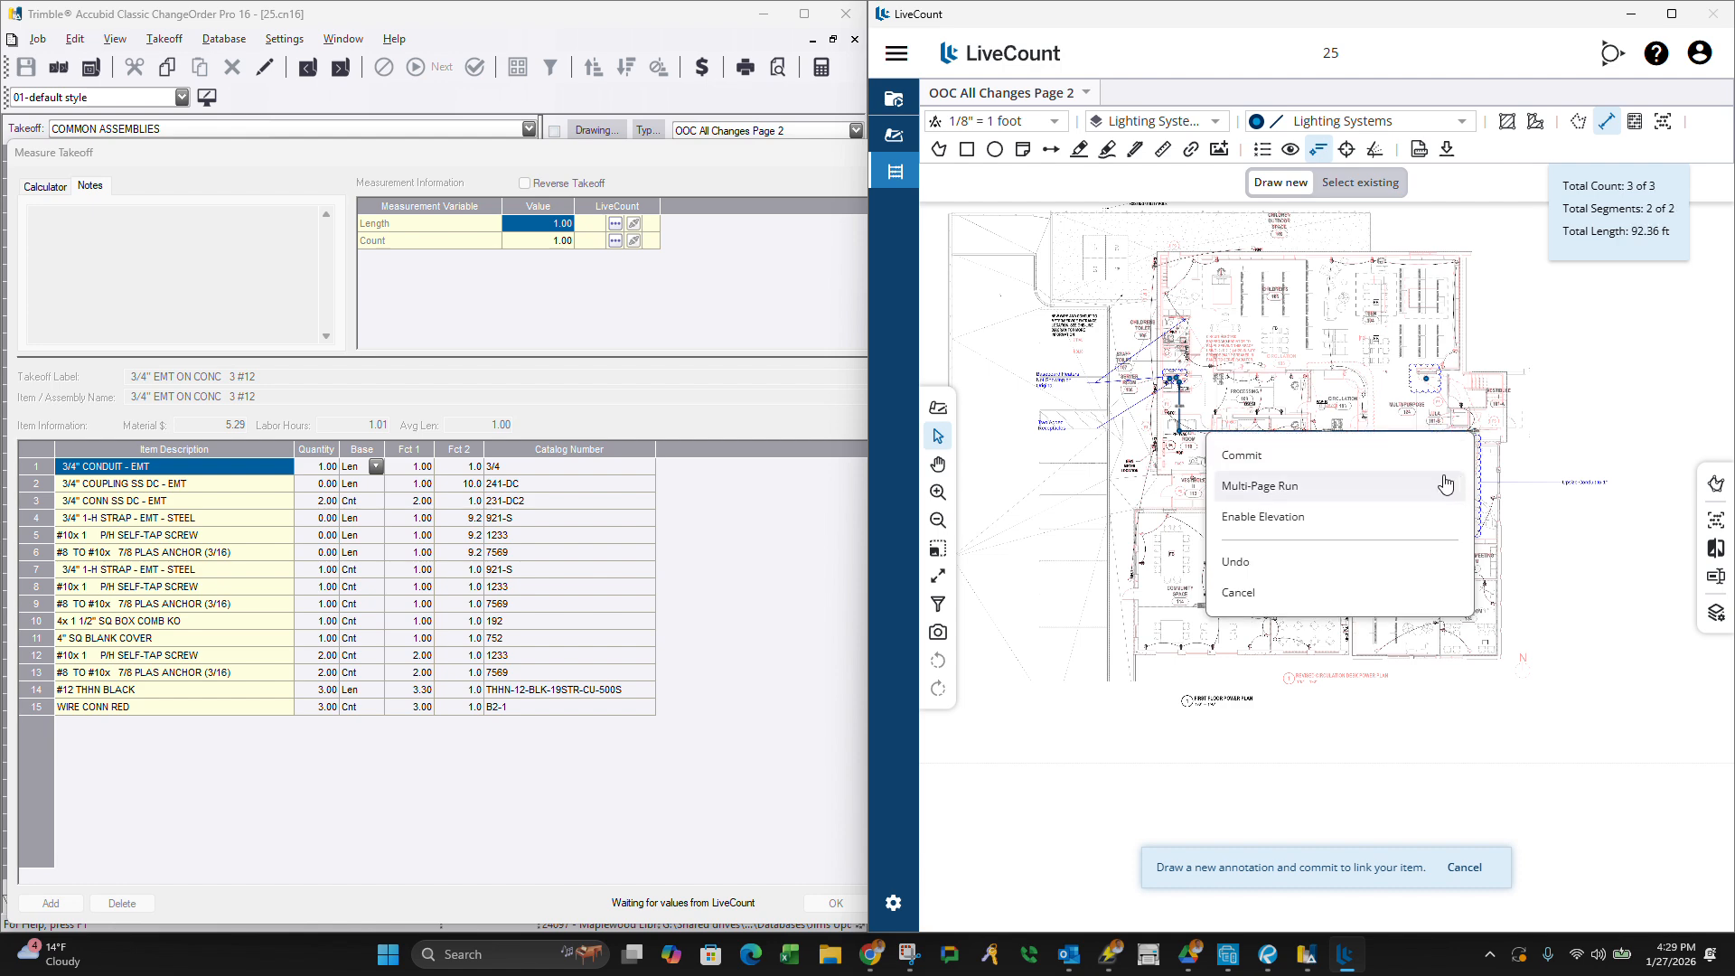
pyautogui.click(1392, 506)
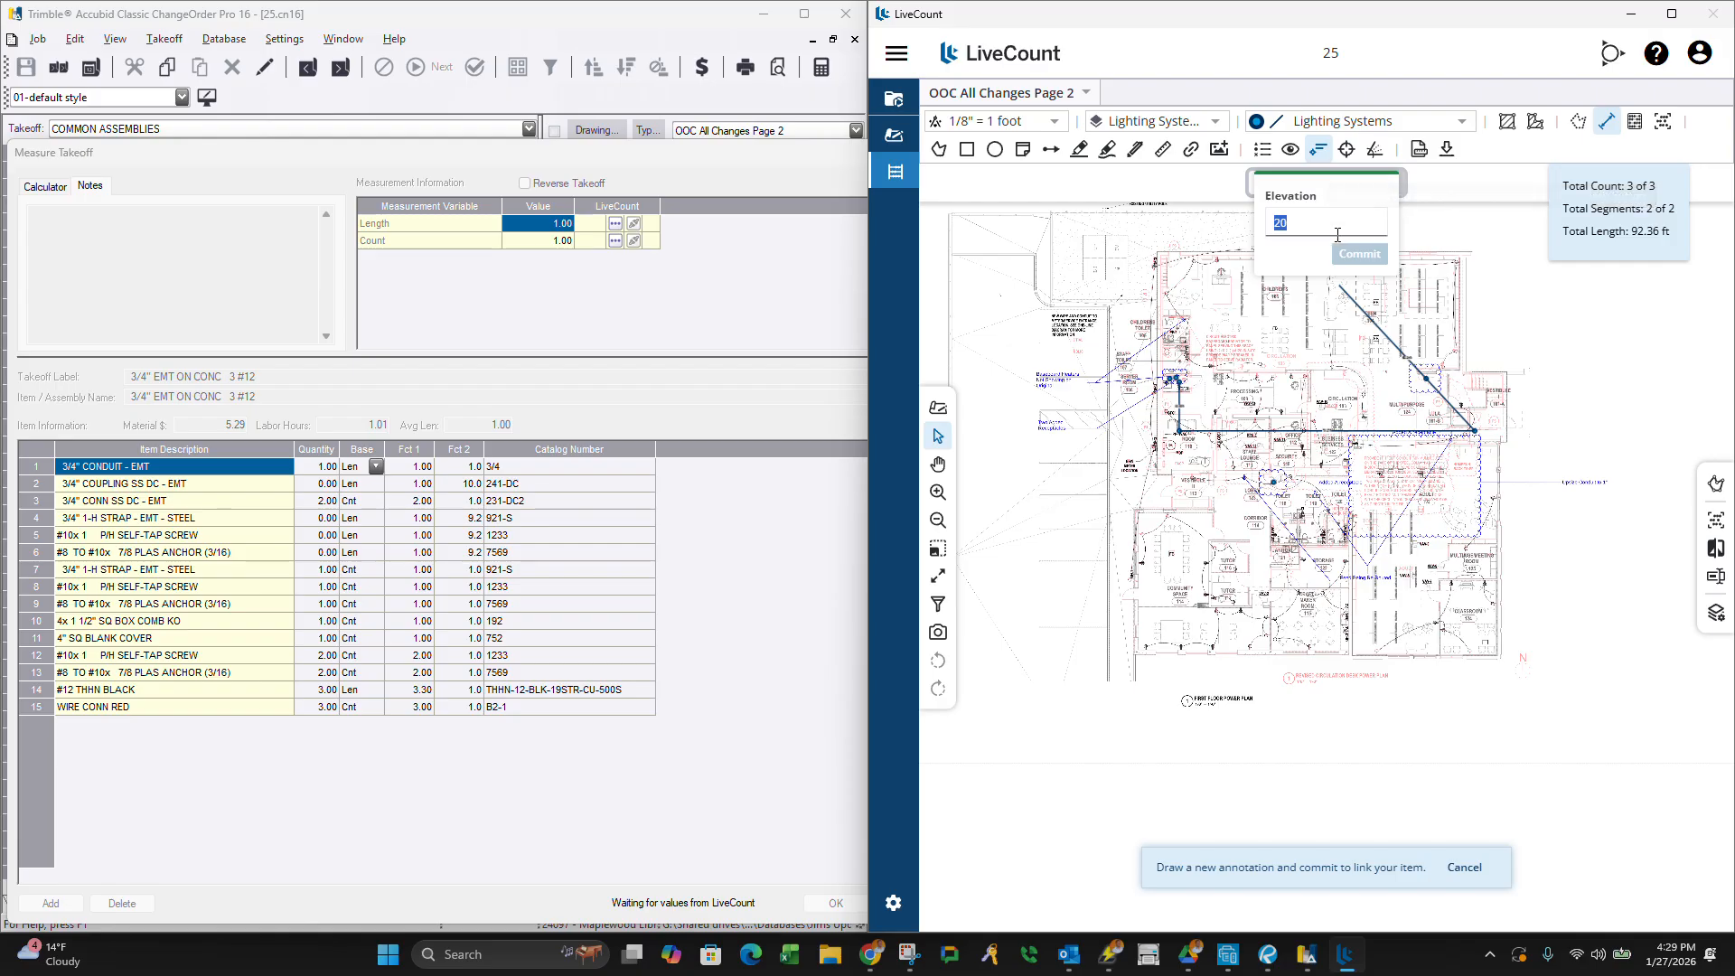
pyautogui.rightClick(1454, 427)
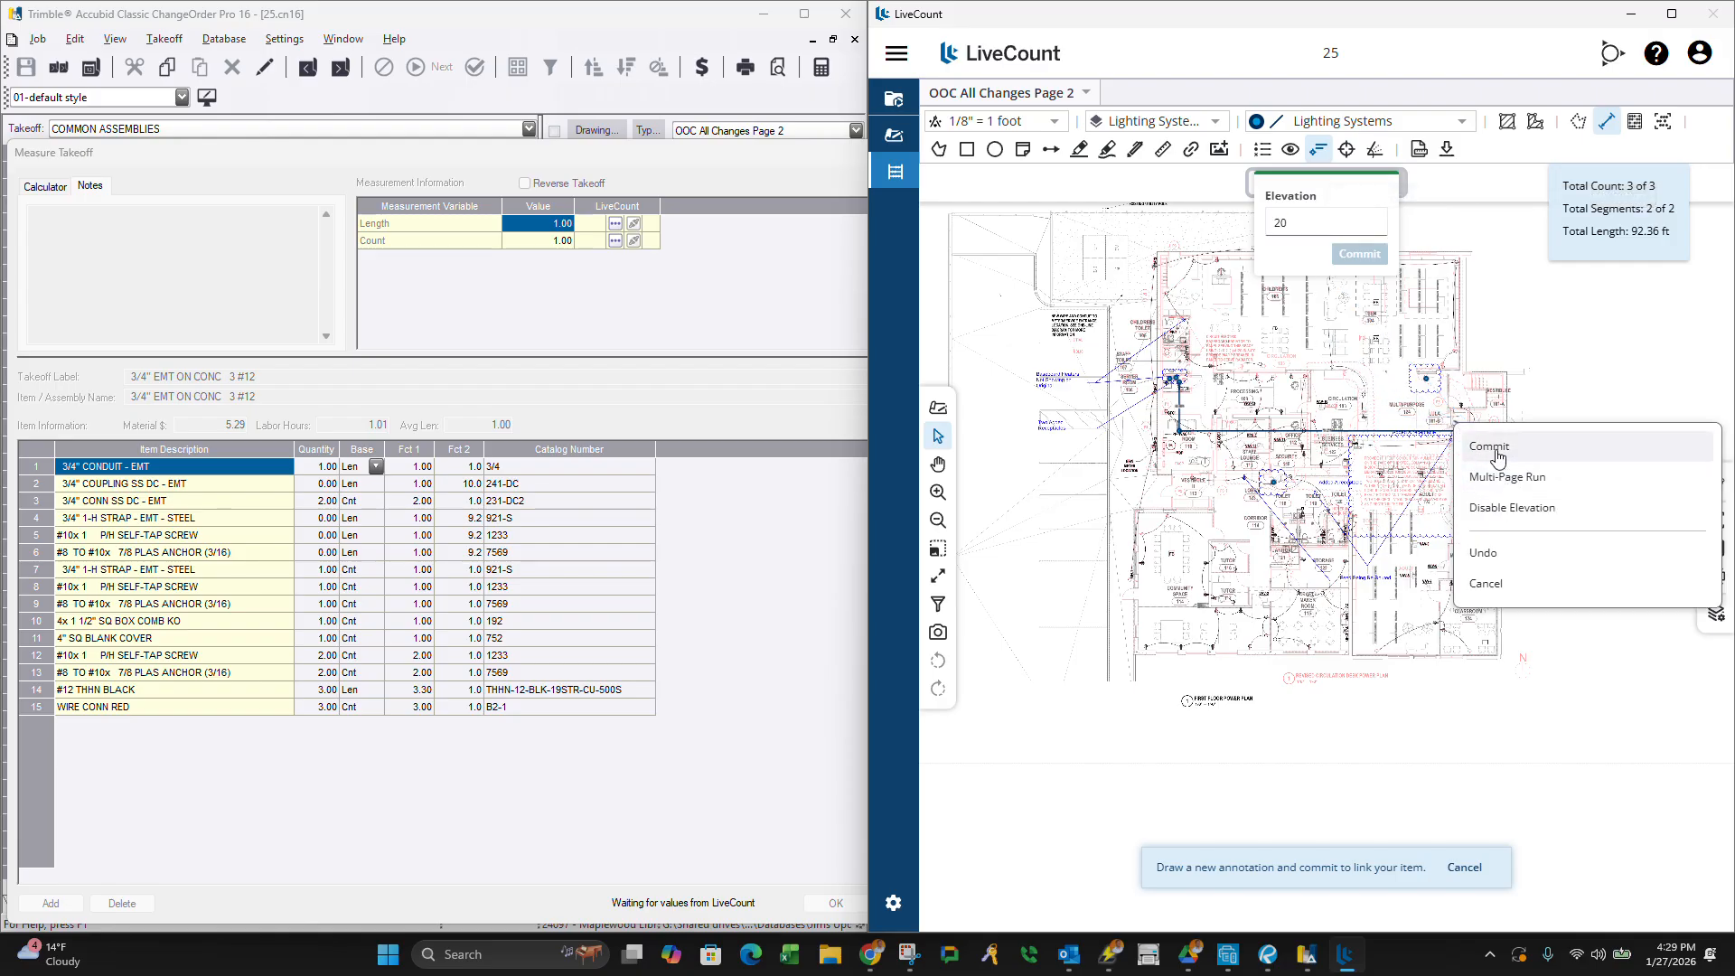
pyautogui.click(1327, 220)
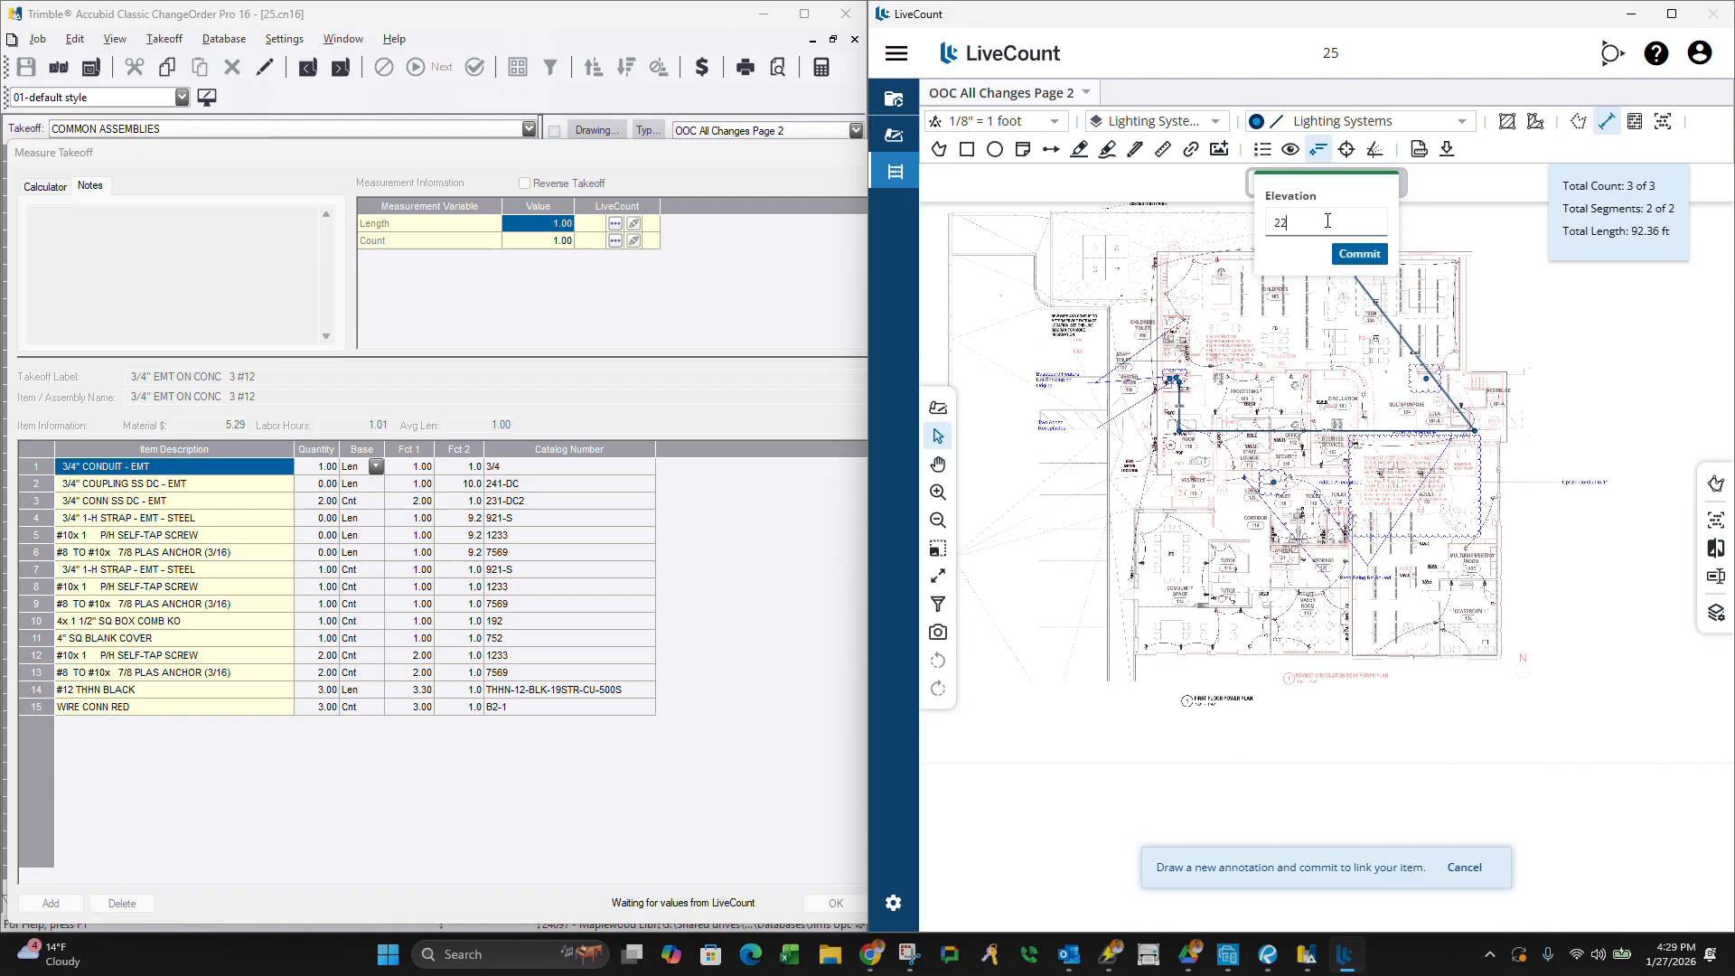
pyautogui.click(1360, 252)
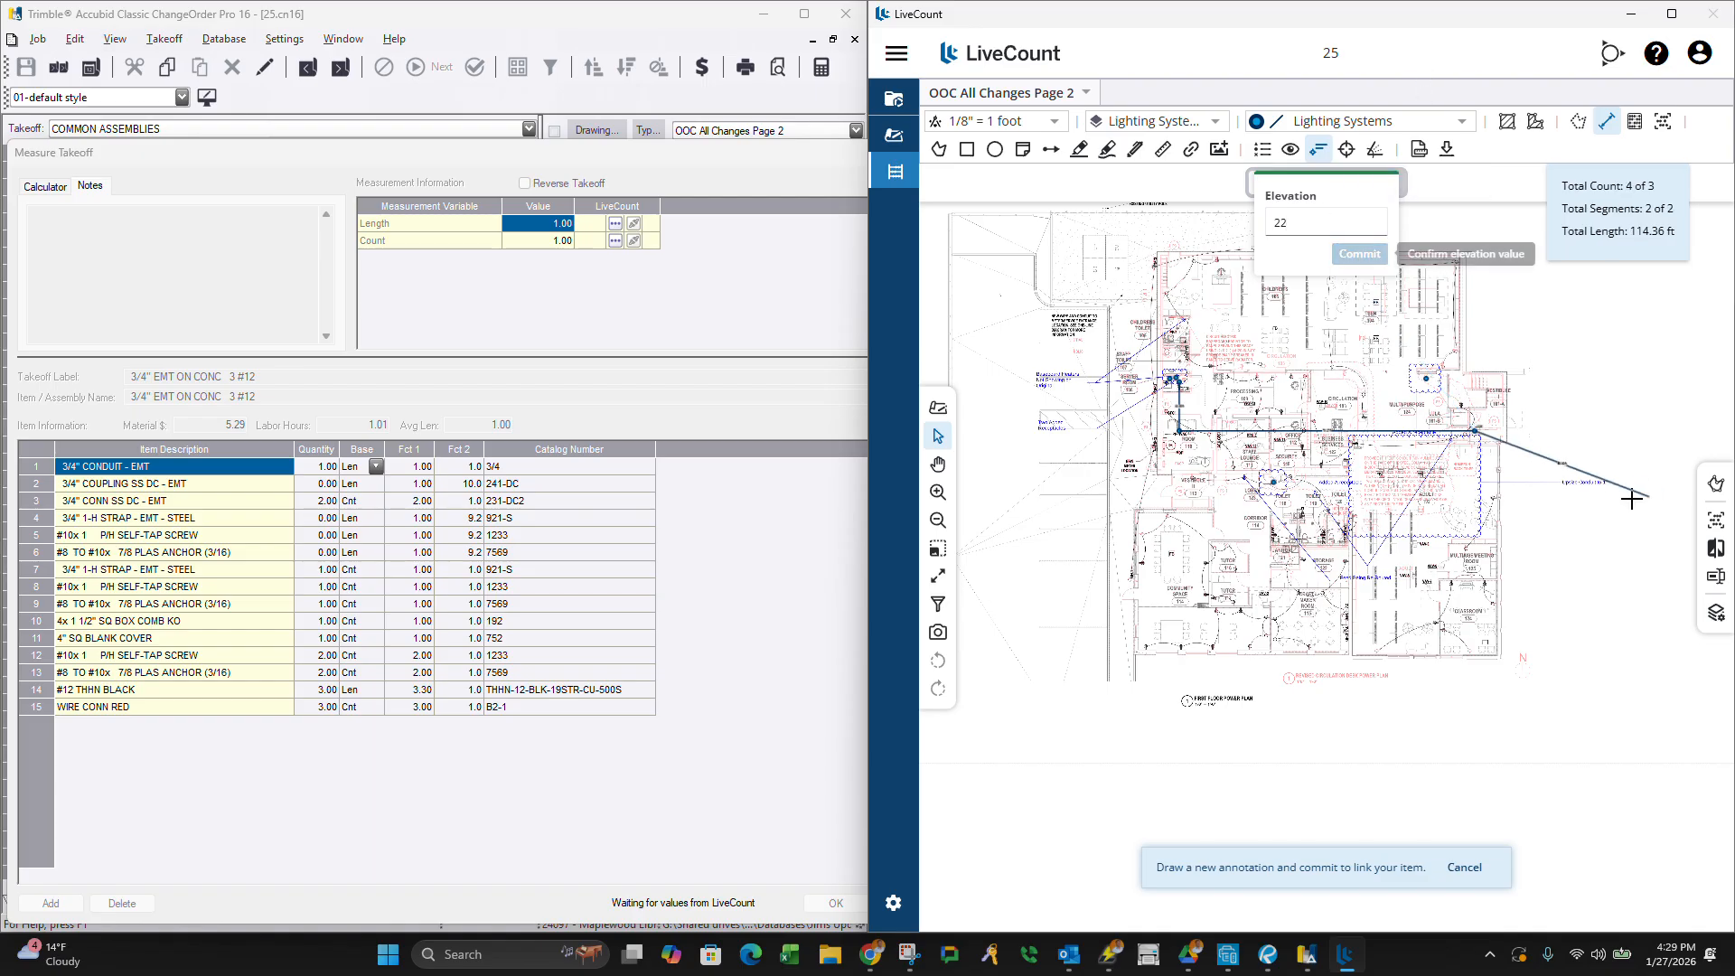
pyautogui.rightClick(1483, 413)
pyautogui.click(1328, 440)
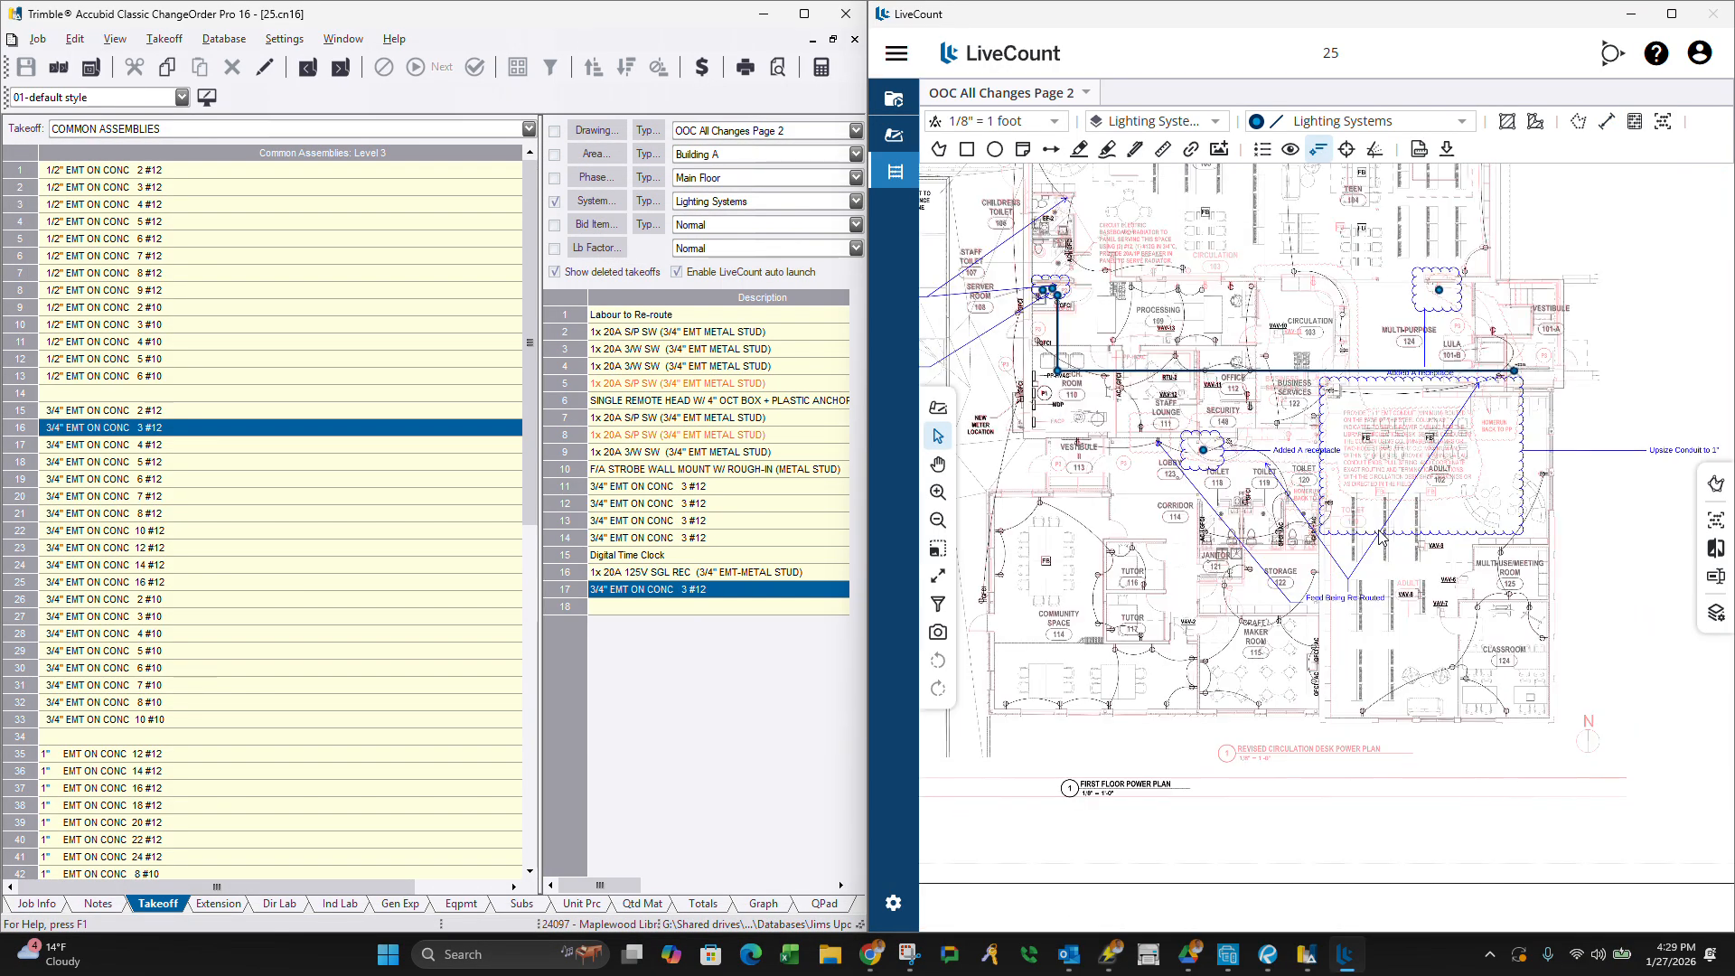
# Examine the power plan around Lobby 123, Adult 102 and the rerouted feeds to work out the next conduit route.
pyautogui.scroll(3, 1259, 521)
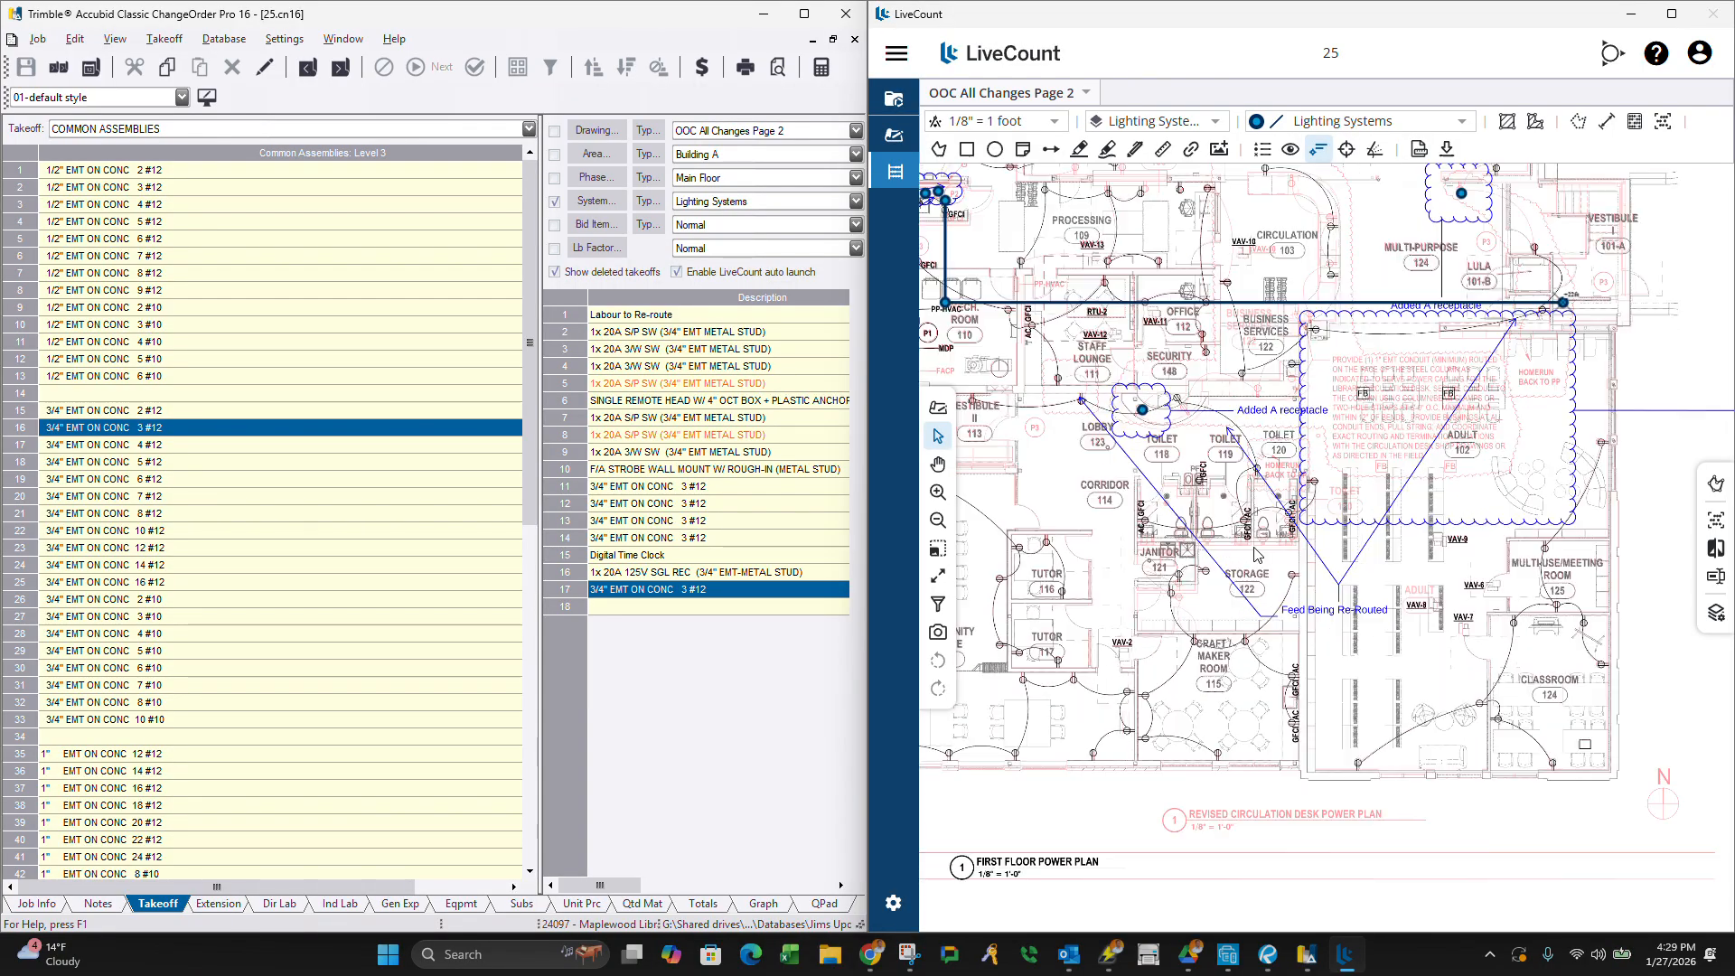
pyautogui.scroll(-2, 1274, 524)
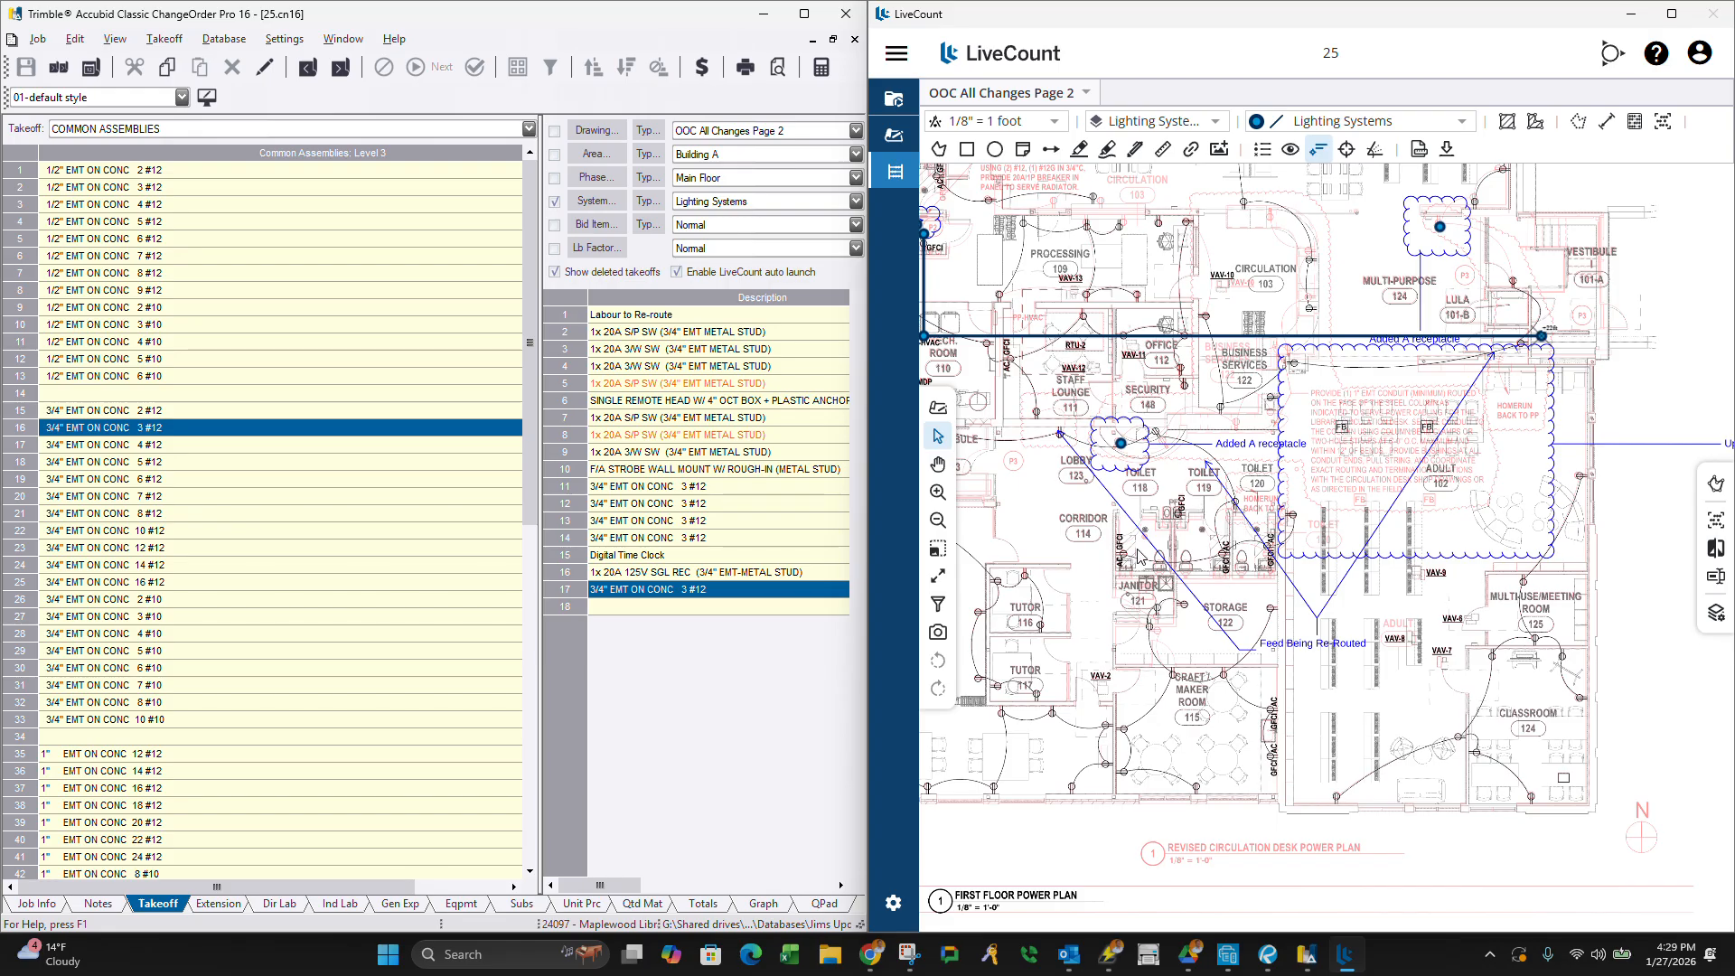
pyautogui.scroll(-3, 1140, 557)
pyautogui.scroll(3, 1264, 566)
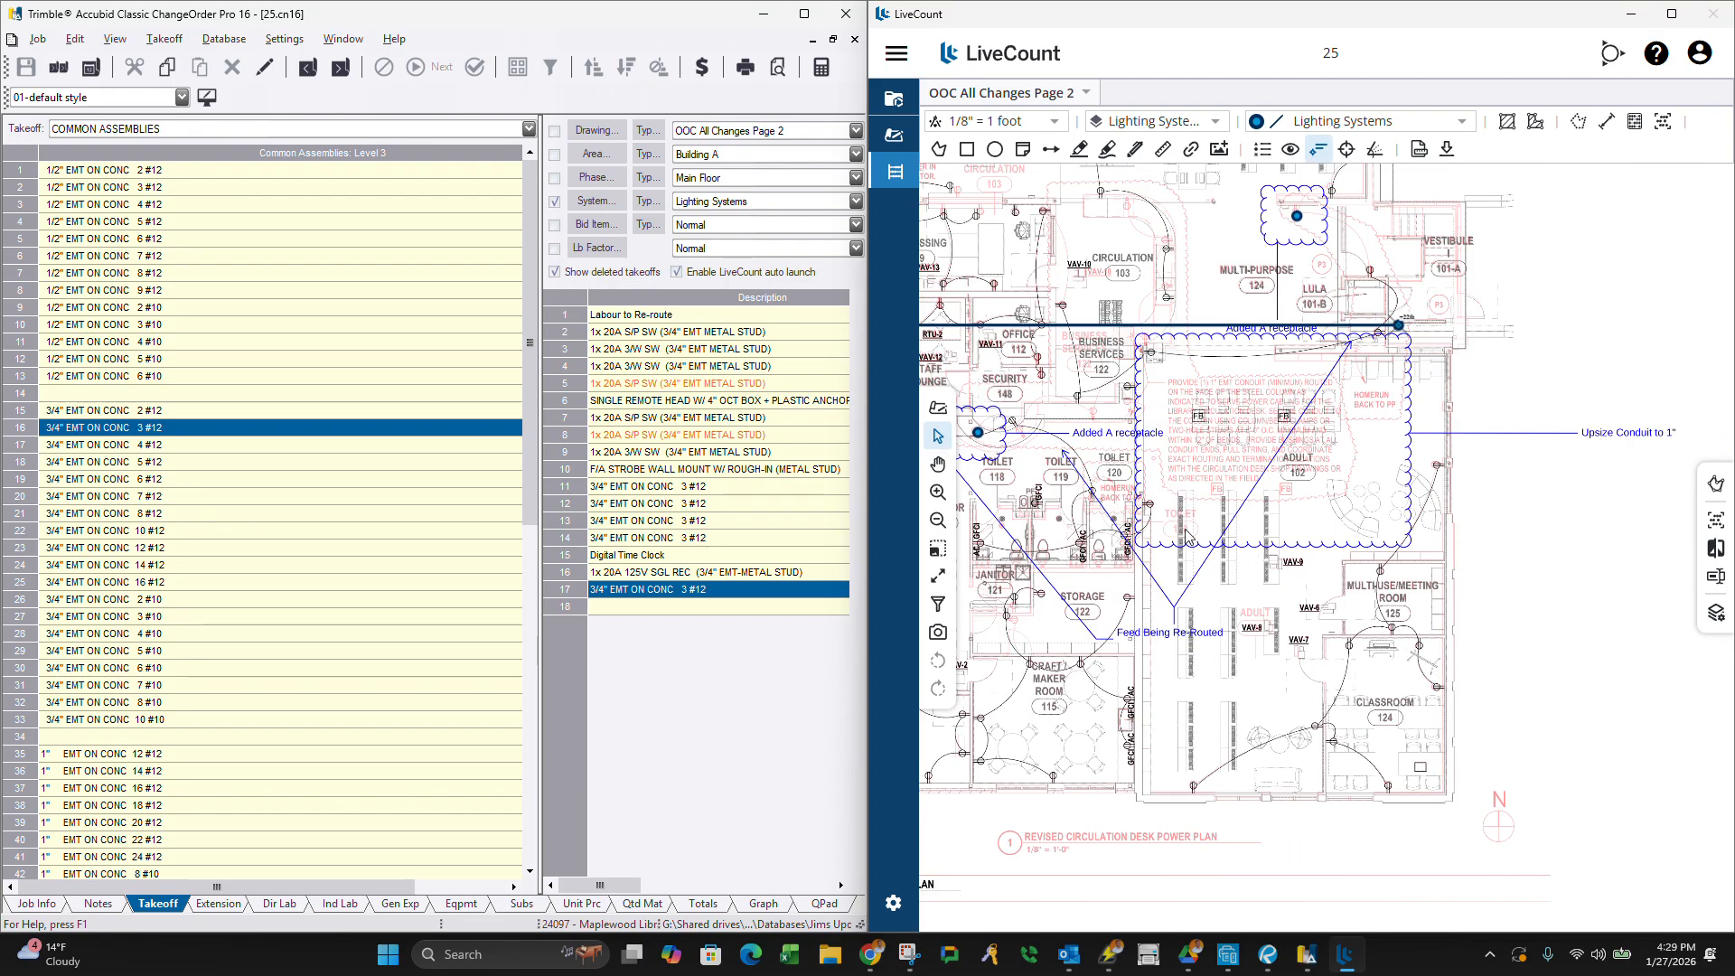
pyautogui.scroll(-2, 1176, 531)
pyautogui.scroll(2, 1026, 521)
pyautogui.scroll(-2, 1286, 573)
pyautogui.scroll(3, 1095, 574)
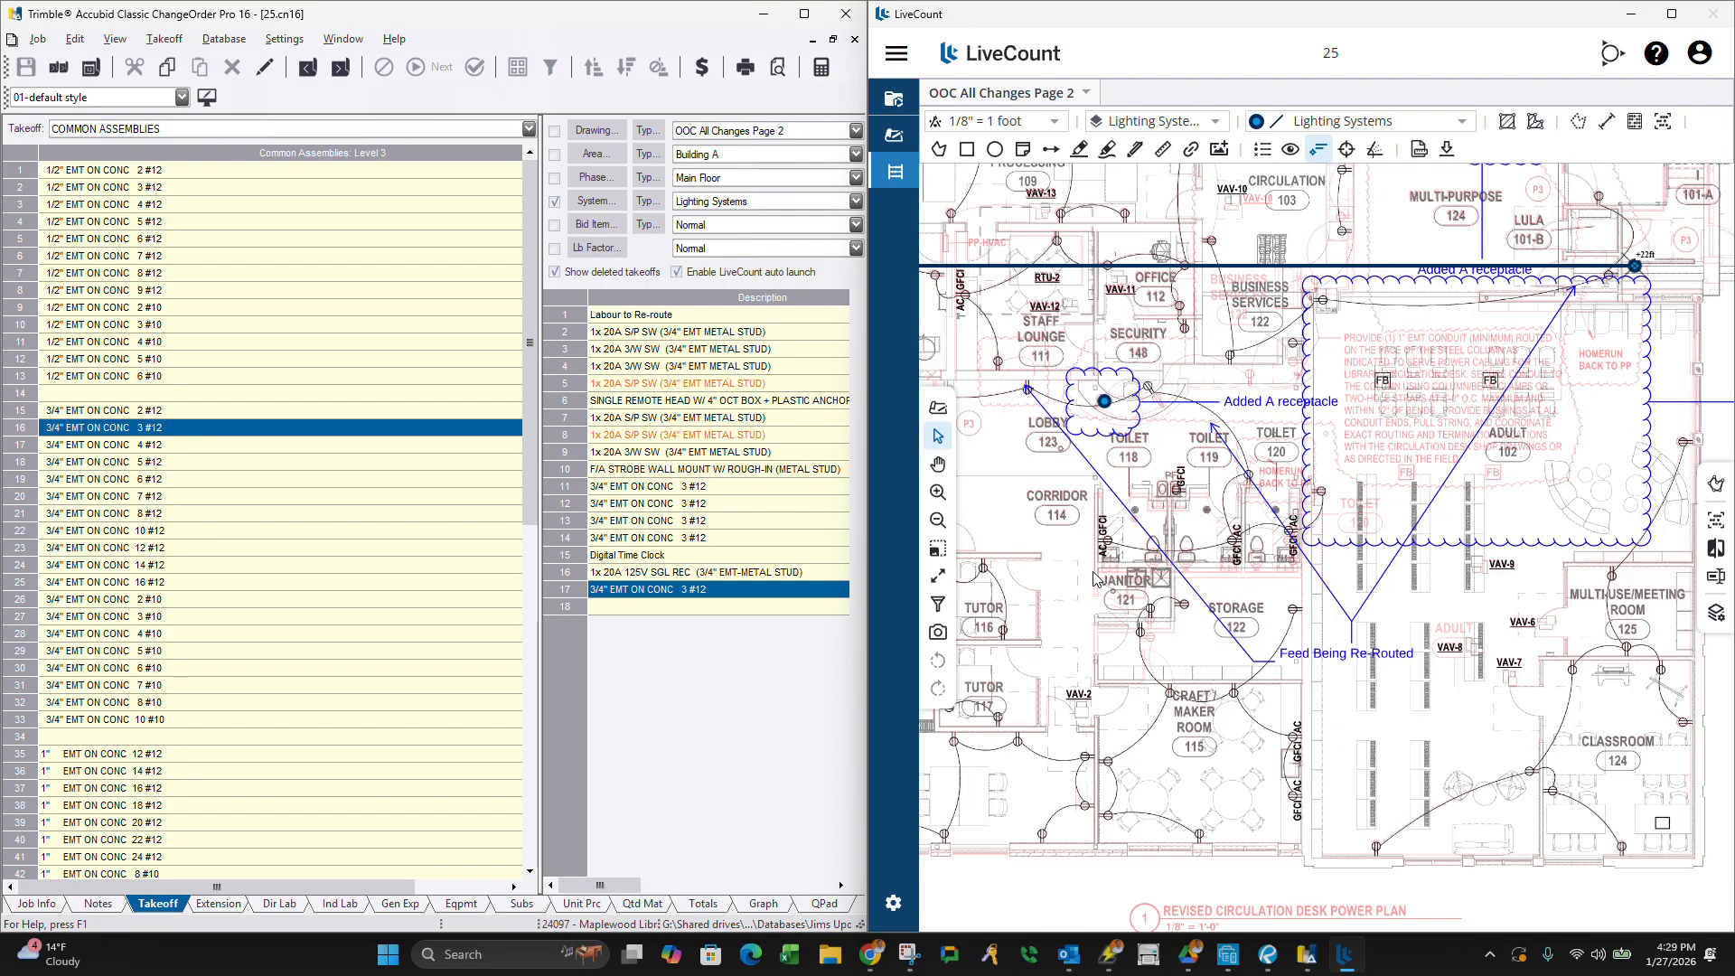
pyautogui.scroll(-3, 1143, 578)
pyautogui.scroll(2, 1089, 544)
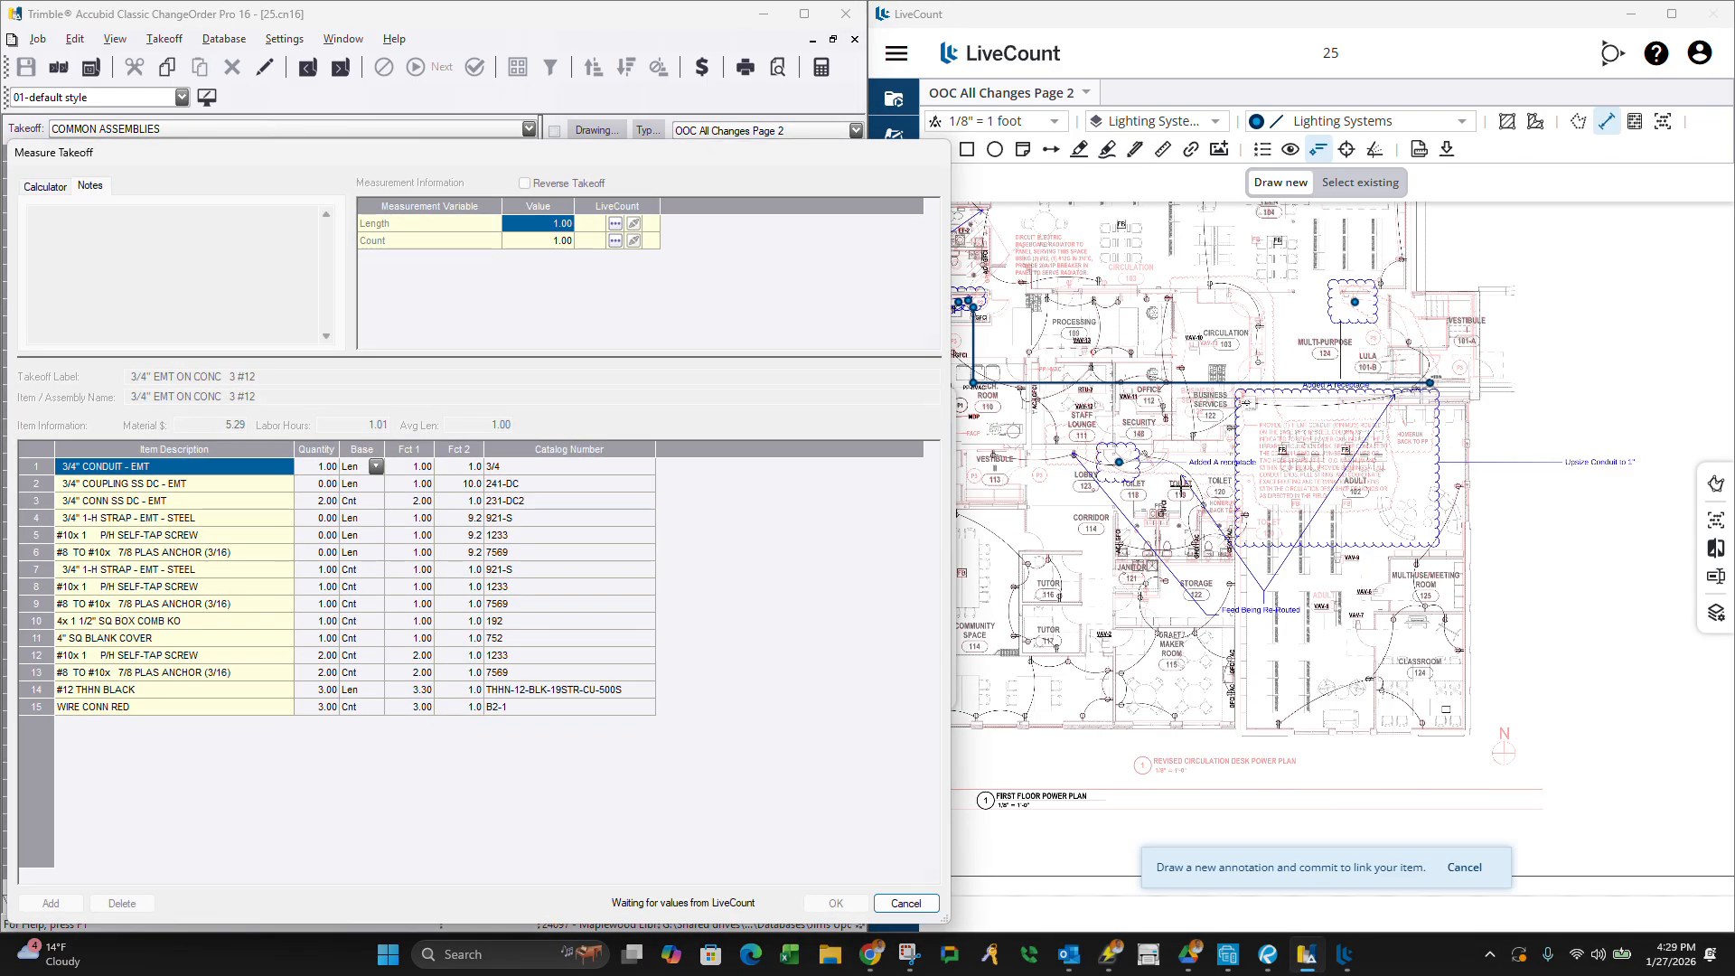
# Trace another 3/4" EMT ON CONC 3 #12 run from the Lobby 123 receptacle through Adult 102 back to Toilet 120, about 77 ft, and commit it.
pyautogui.click(1120, 462)
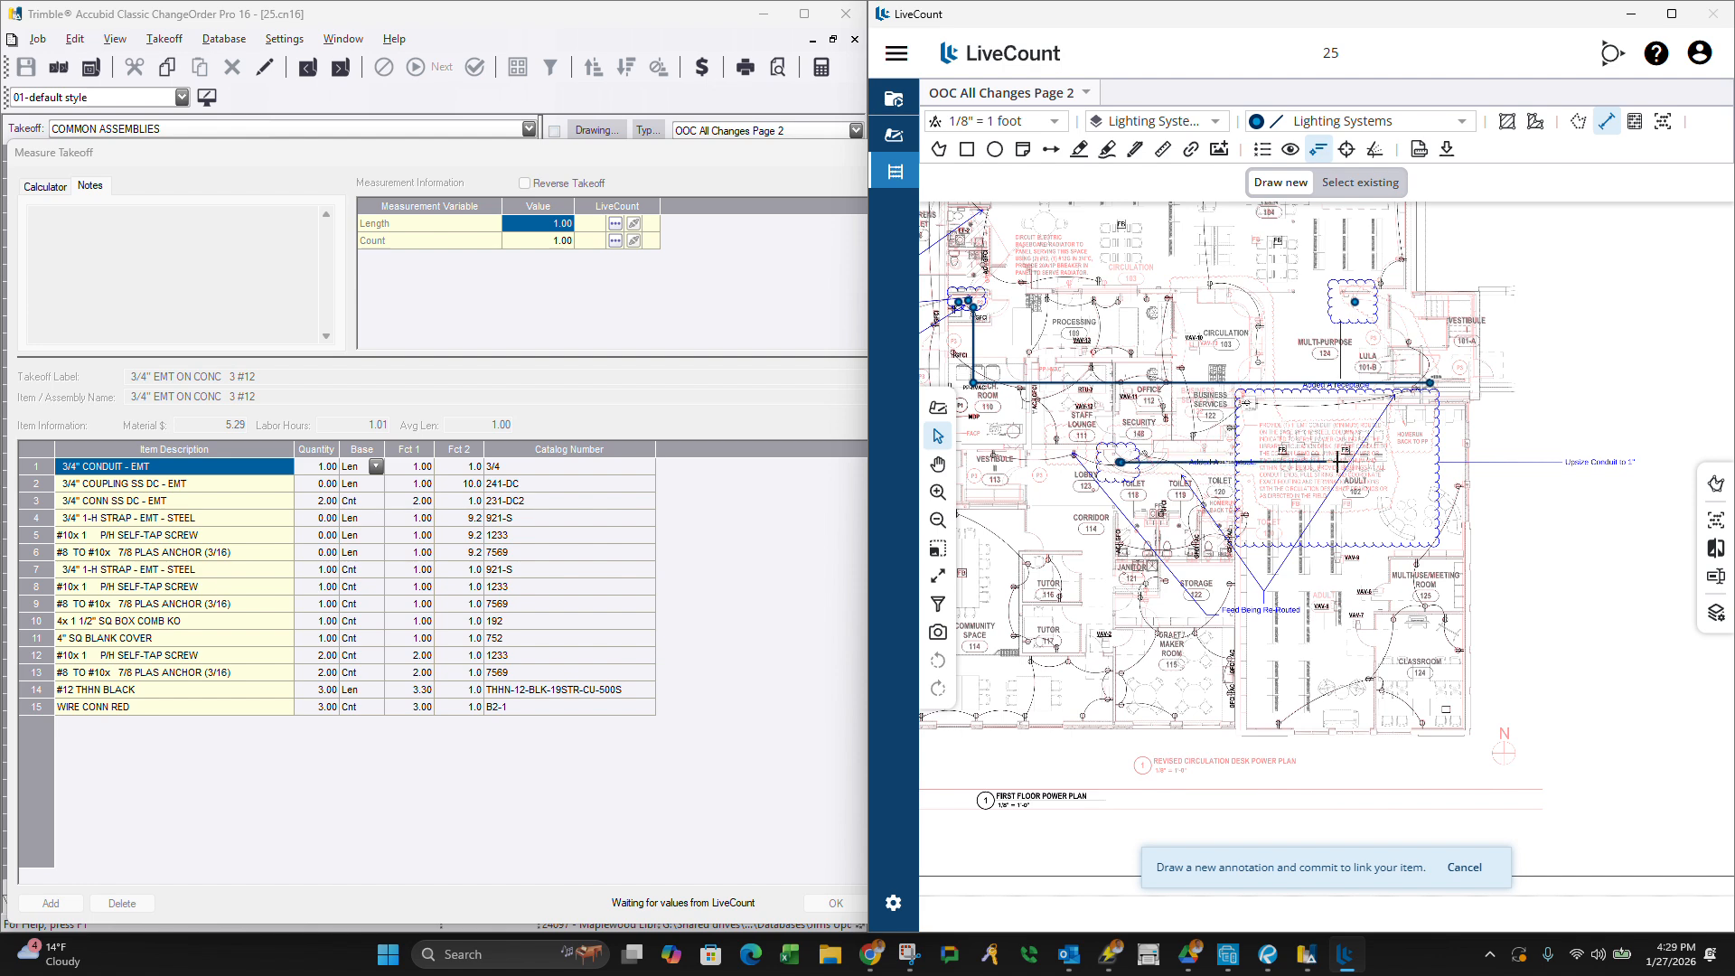
pyautogui.click(1370, 469)
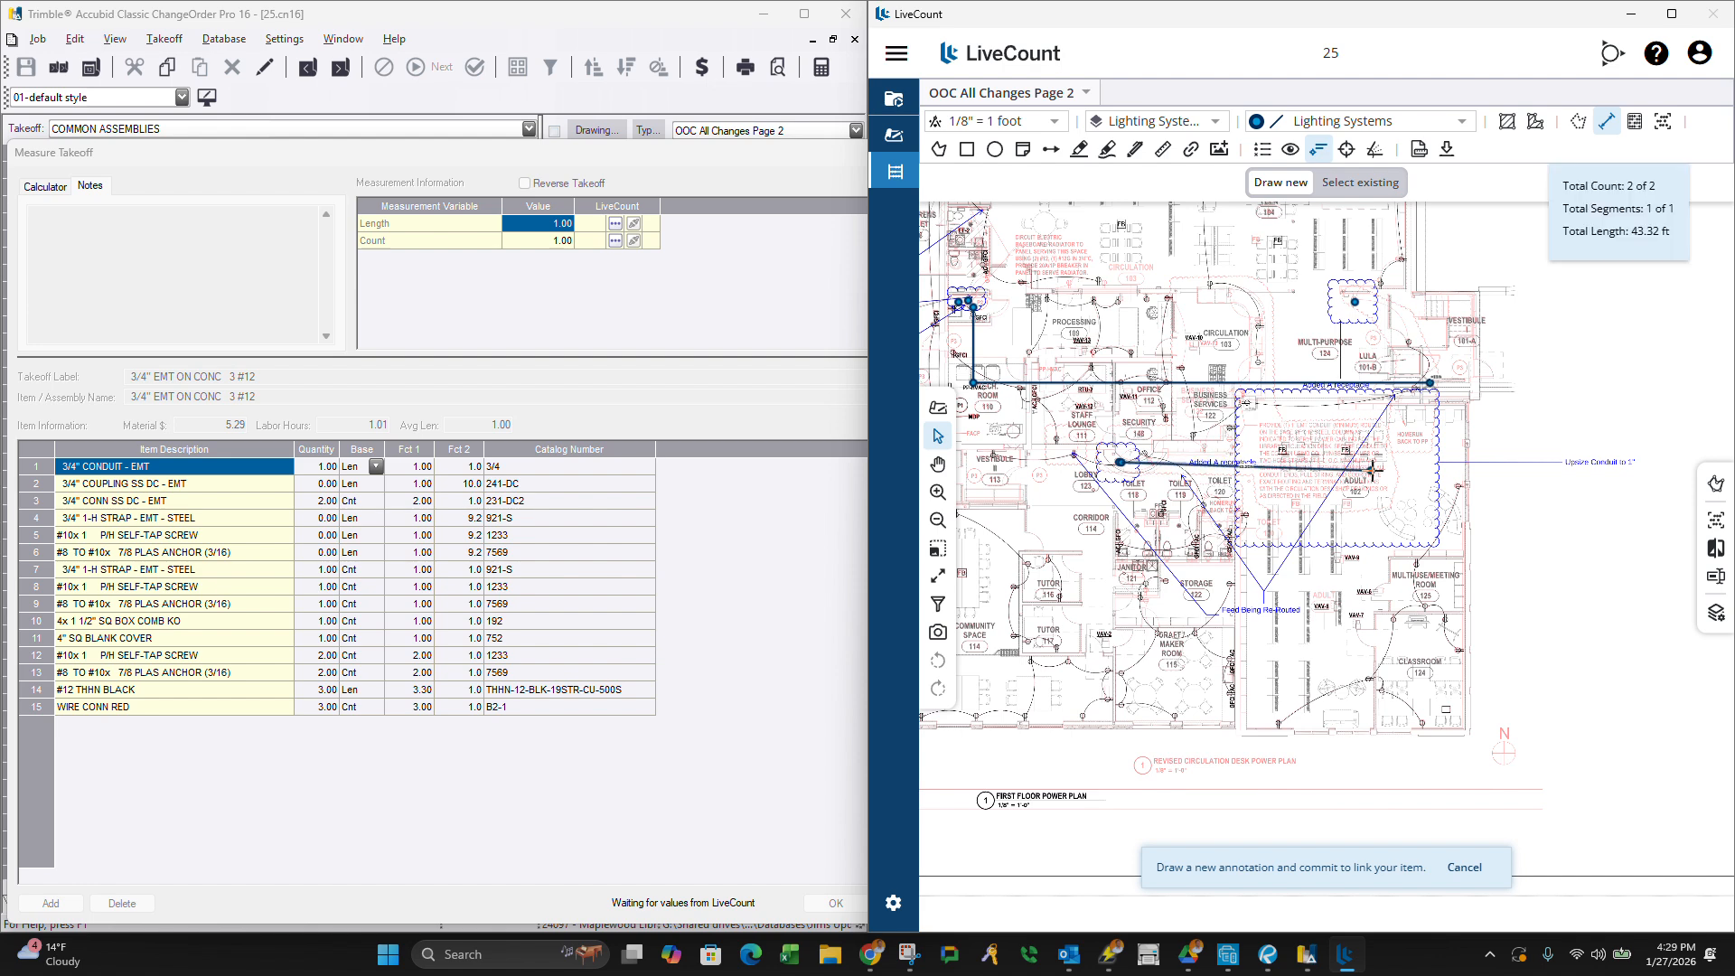
pyautogui.click(1376, 496)
pyautogui.click(1221, 503)
pyautogui.rightClick(1221, 505)
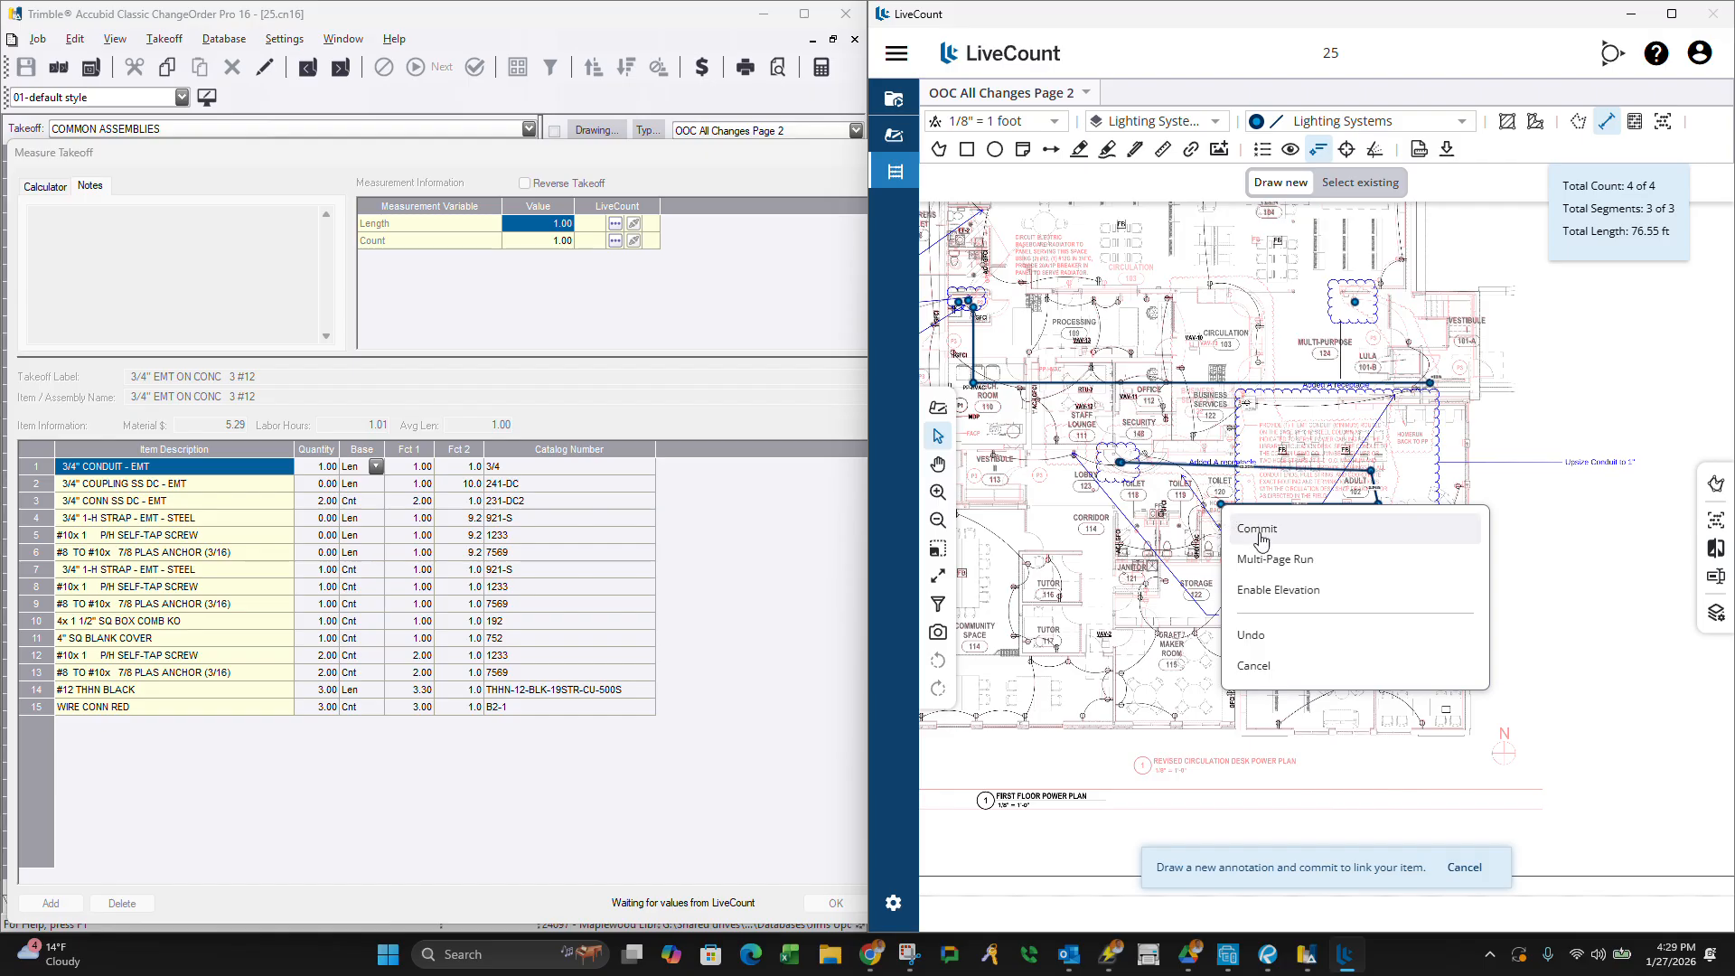
pyautogui.click(1254, 531)
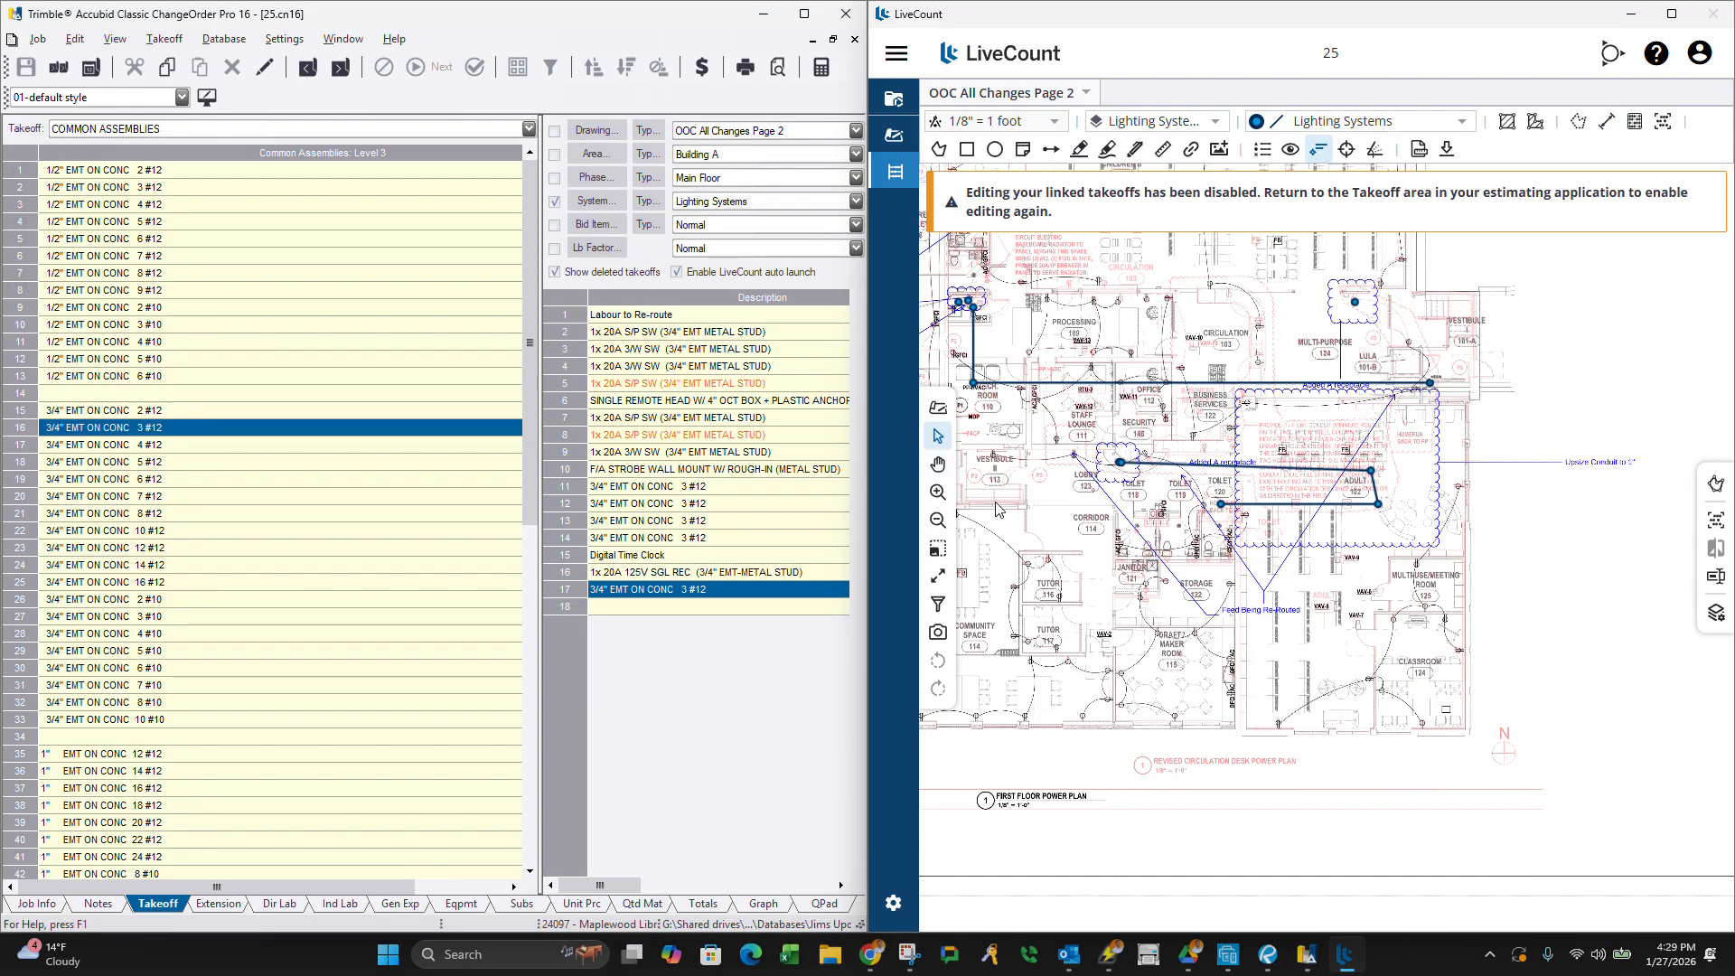
# Start a takeoff of the 1" EMT T-ROD FROM CONC assembly from EMT DC SS - NO BOX - NO WIRE.
pyautogui.scroll(2, 1066, 402)
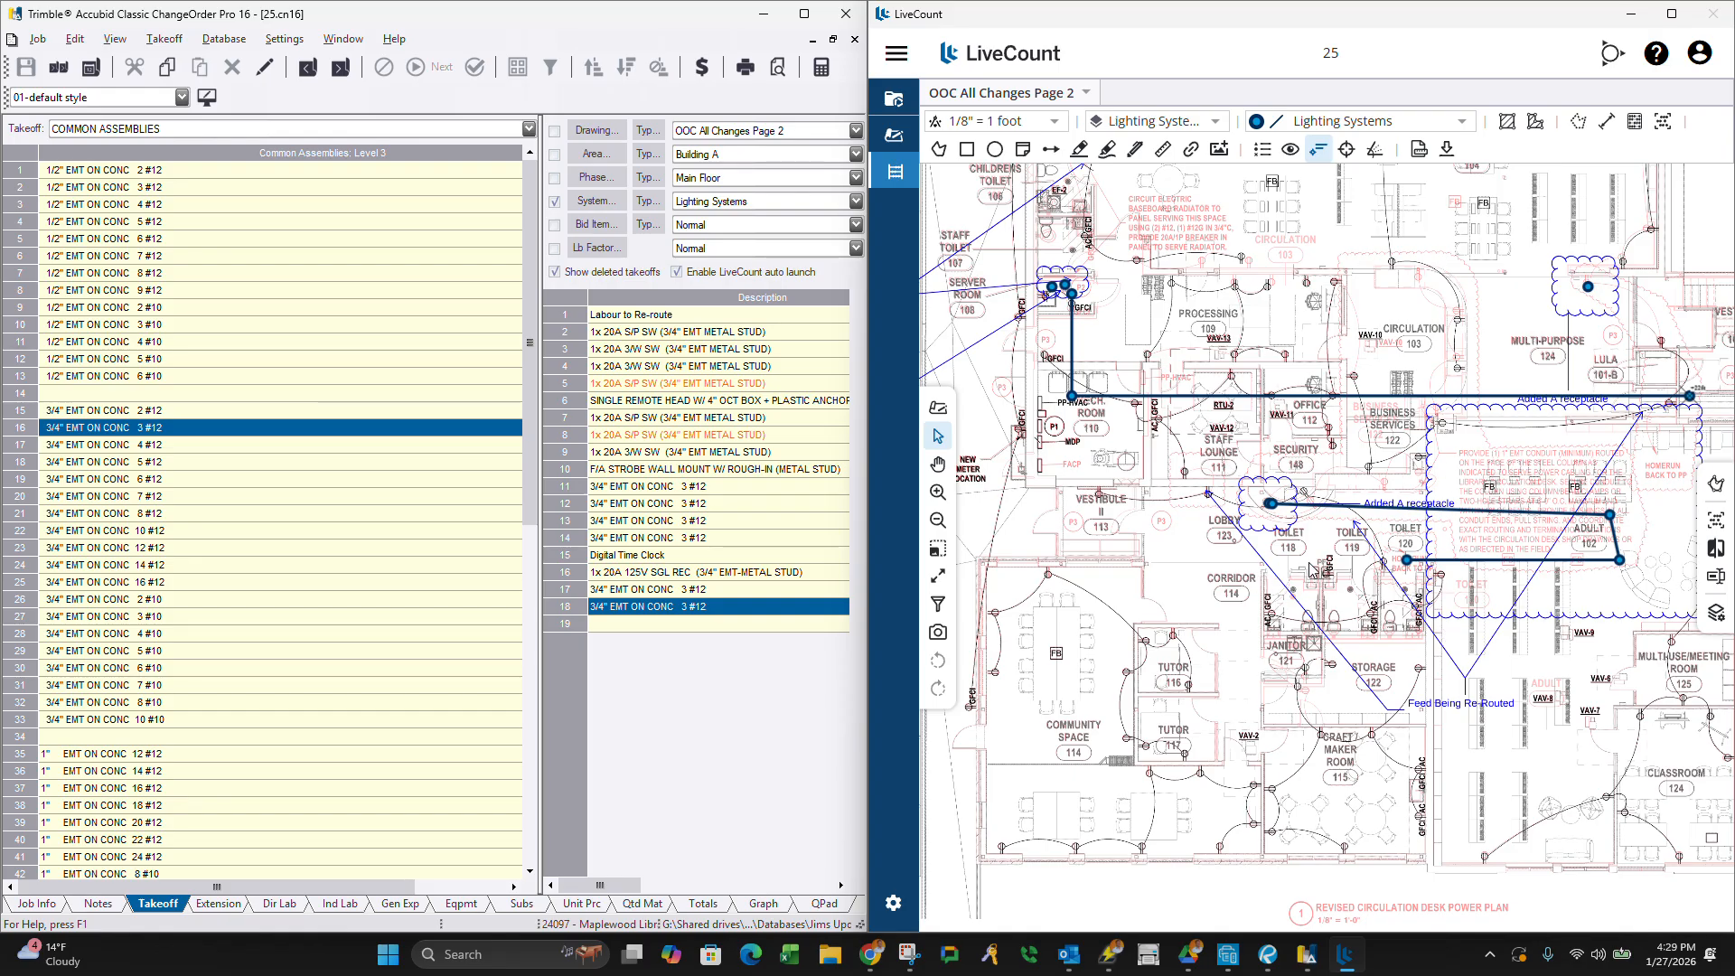
pyautogui.click(272, 464)
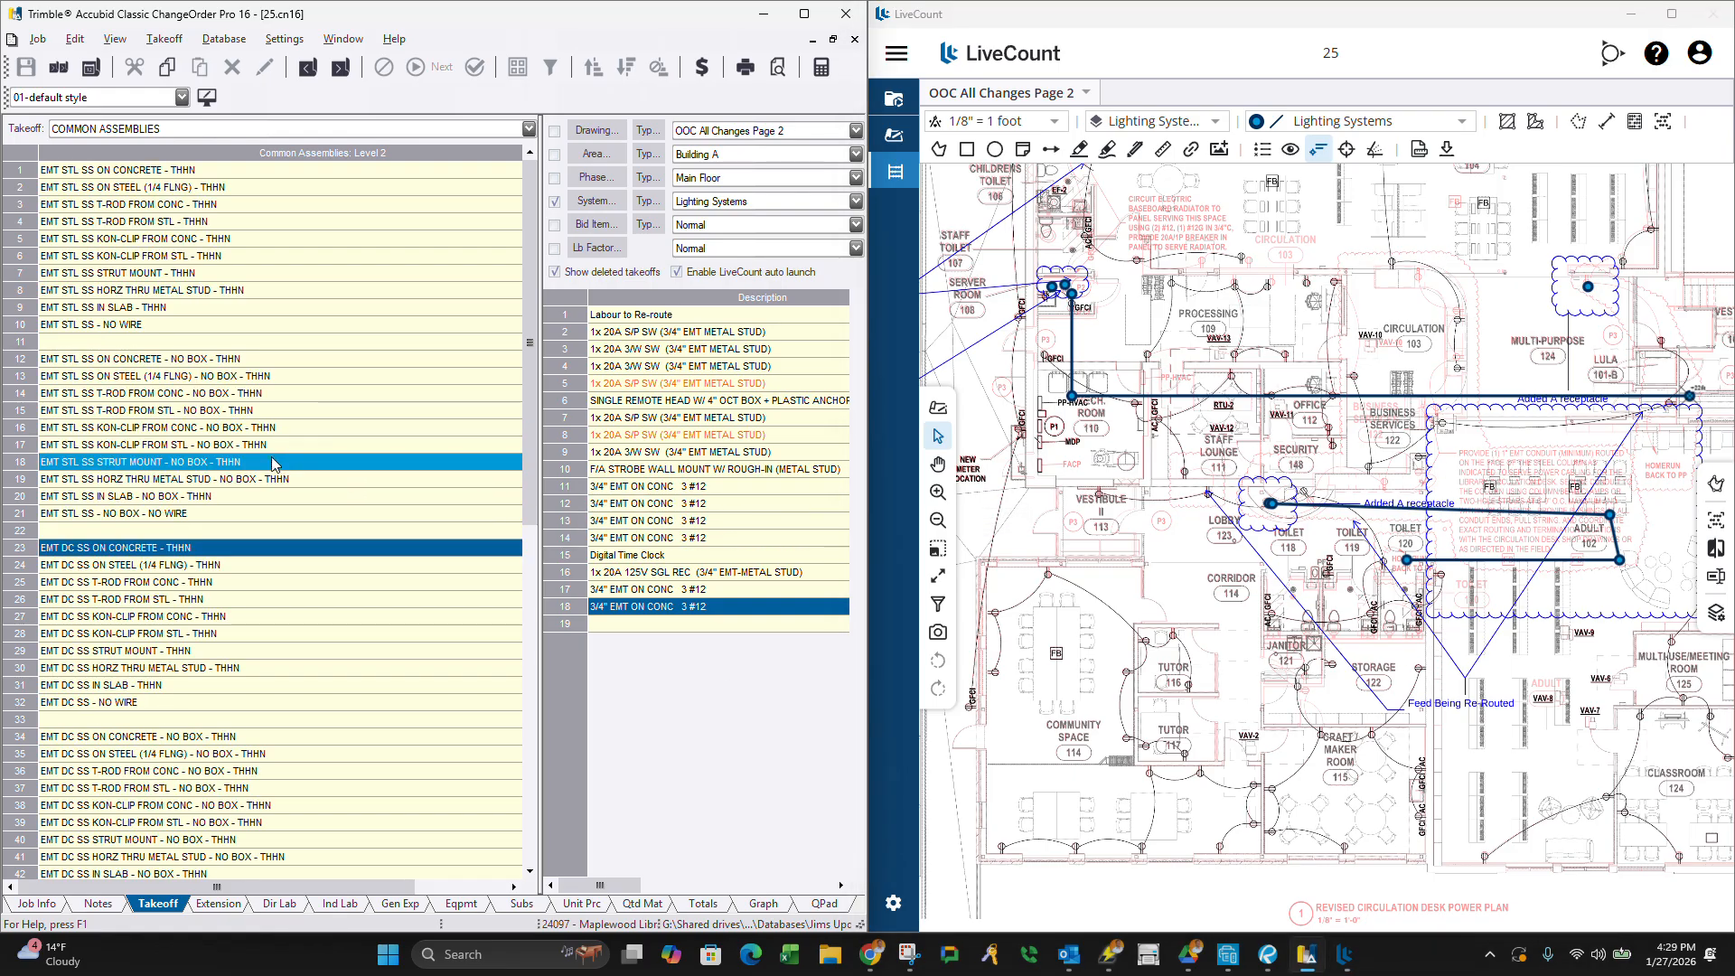
pyautogui.rightClick(215, 545)
pyautogui.click(122, 377)
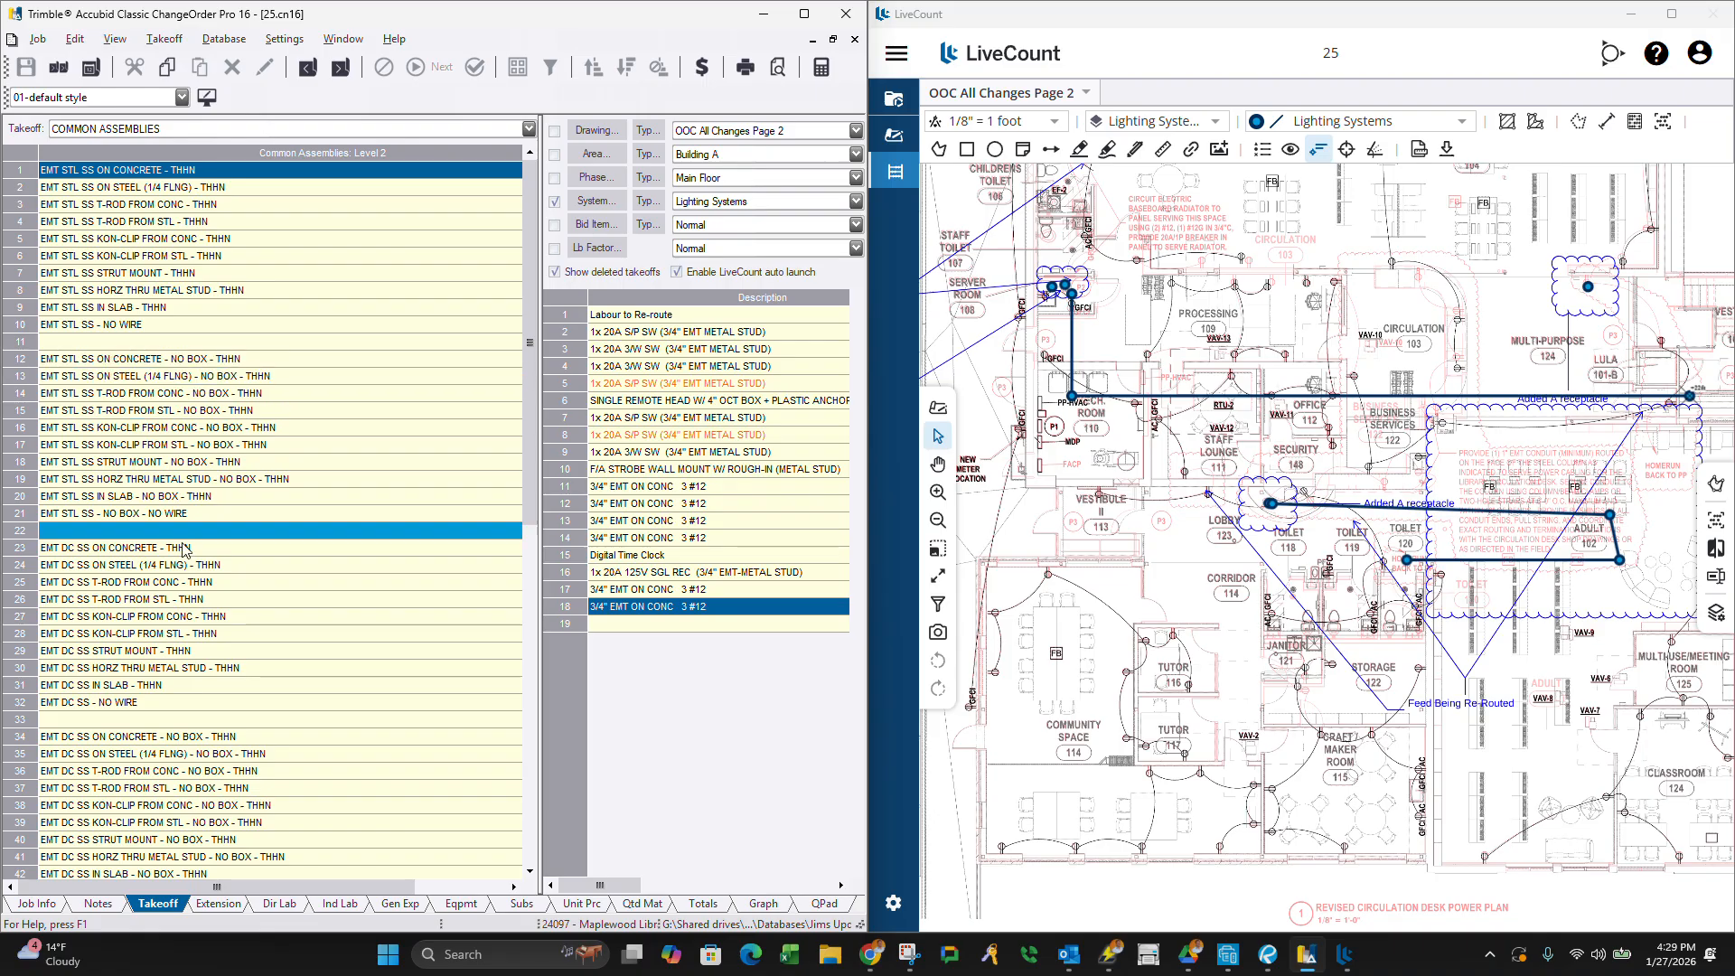
pyautogui.scroll(-1, 167, 560)
pyautogui.scroll(-4, 167, 560)
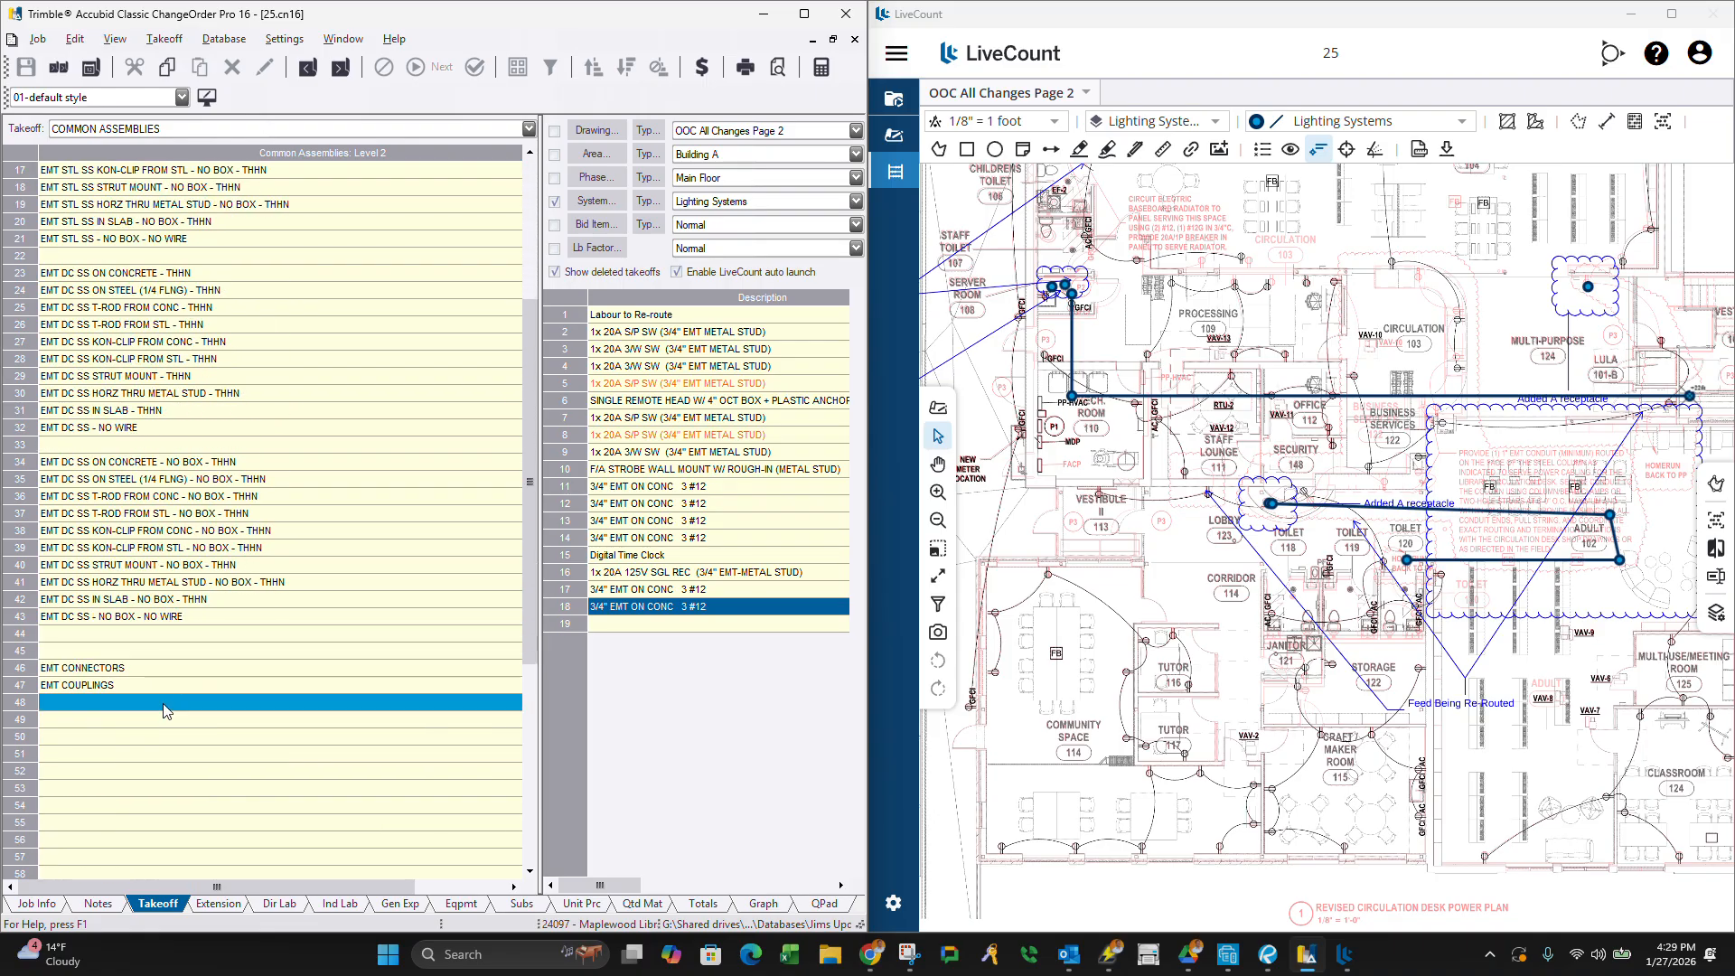
pyautogui.doubleClick(124, 614)
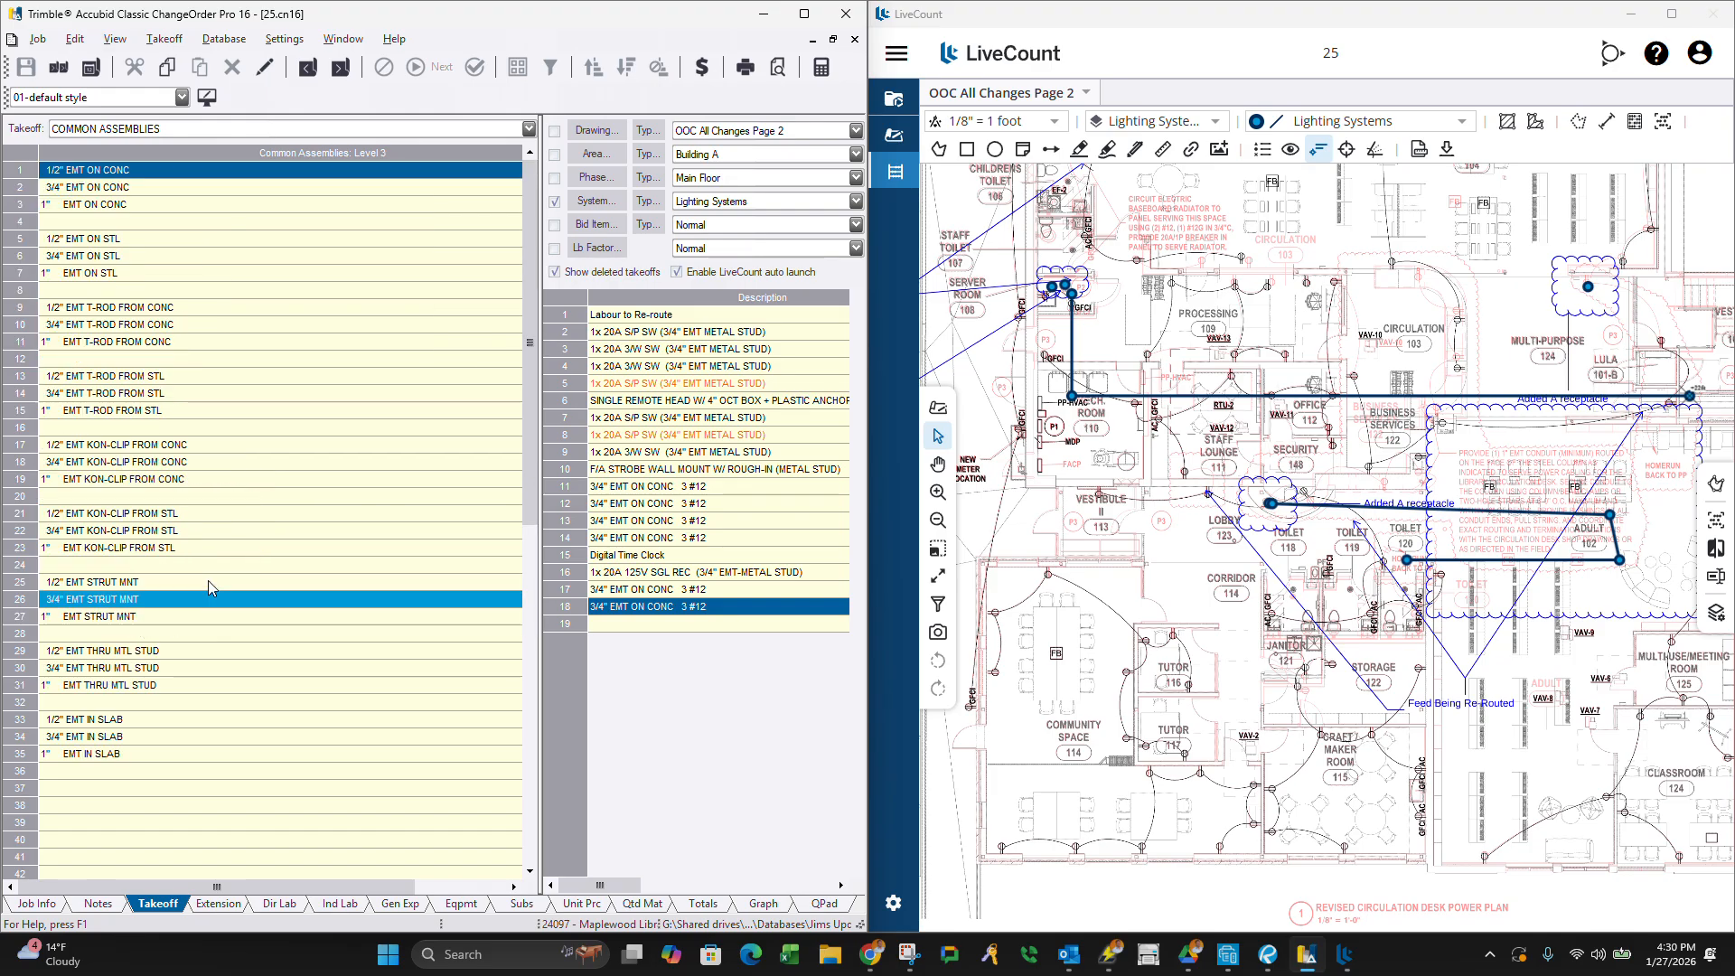
pyautogui.doubleClick(92, 339)
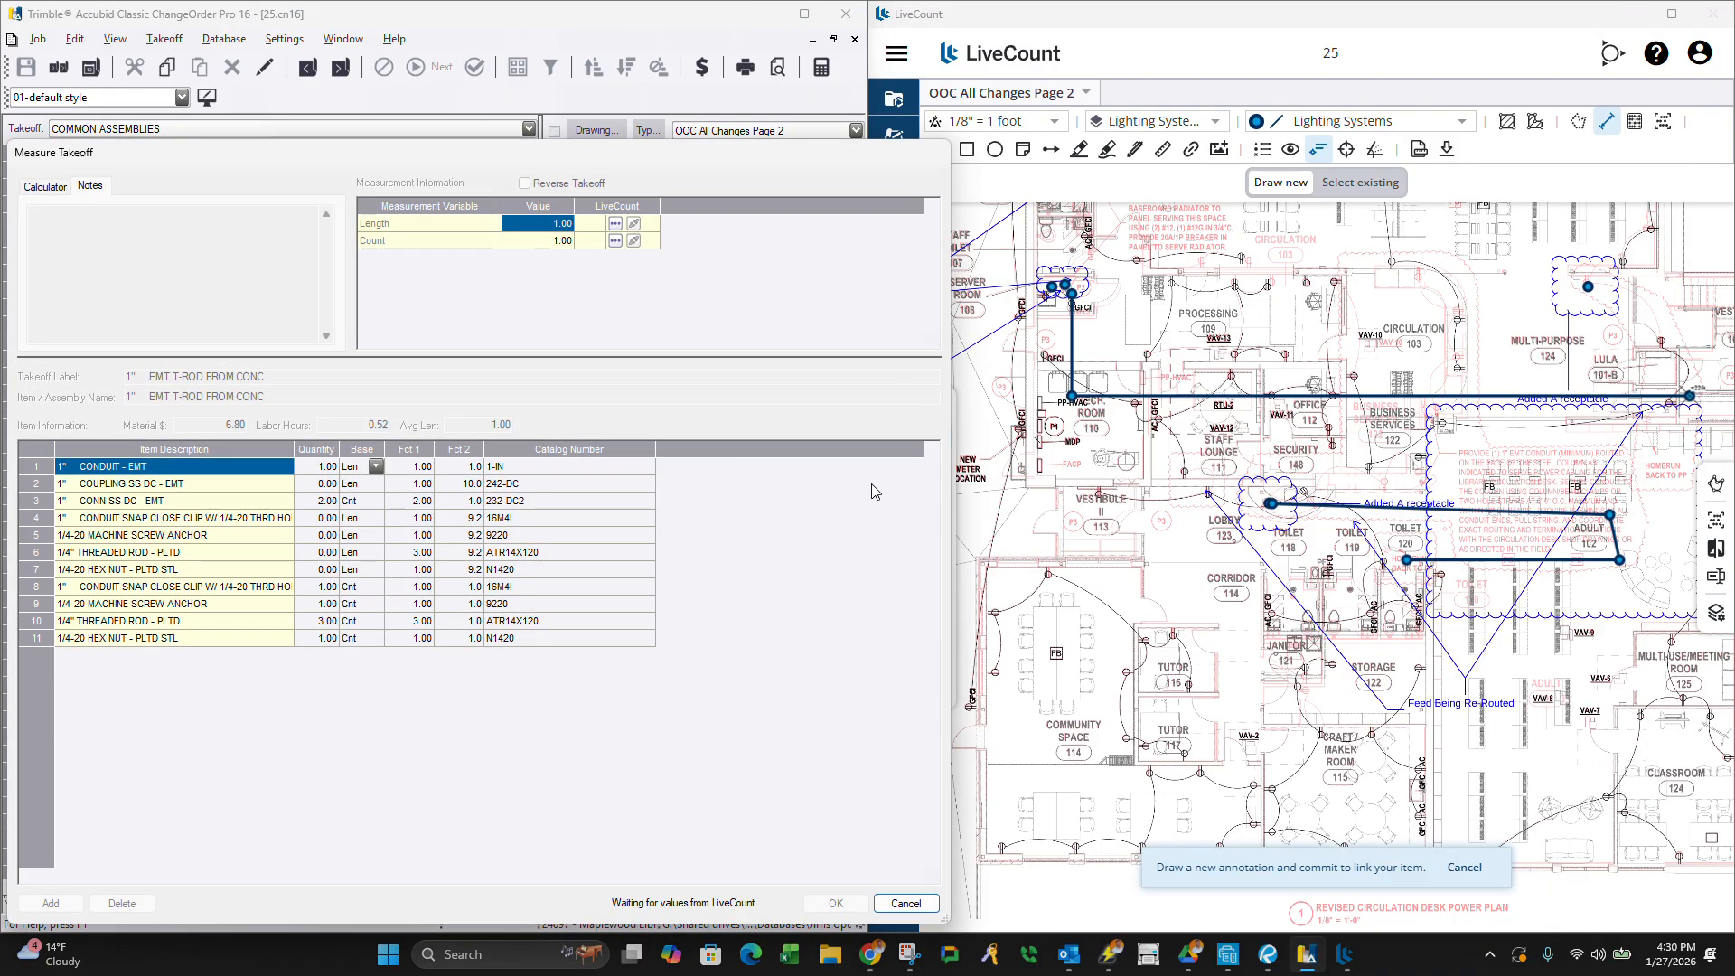
# Trace the 1" conduit from Circulation 103 around its curved edge, past Business Services 122 and the Lobby 123 cloud to Staff Lounge 111, about 70 ft.
pyautogui.click(1344, 272)
pyautogui.click(1421, 275)
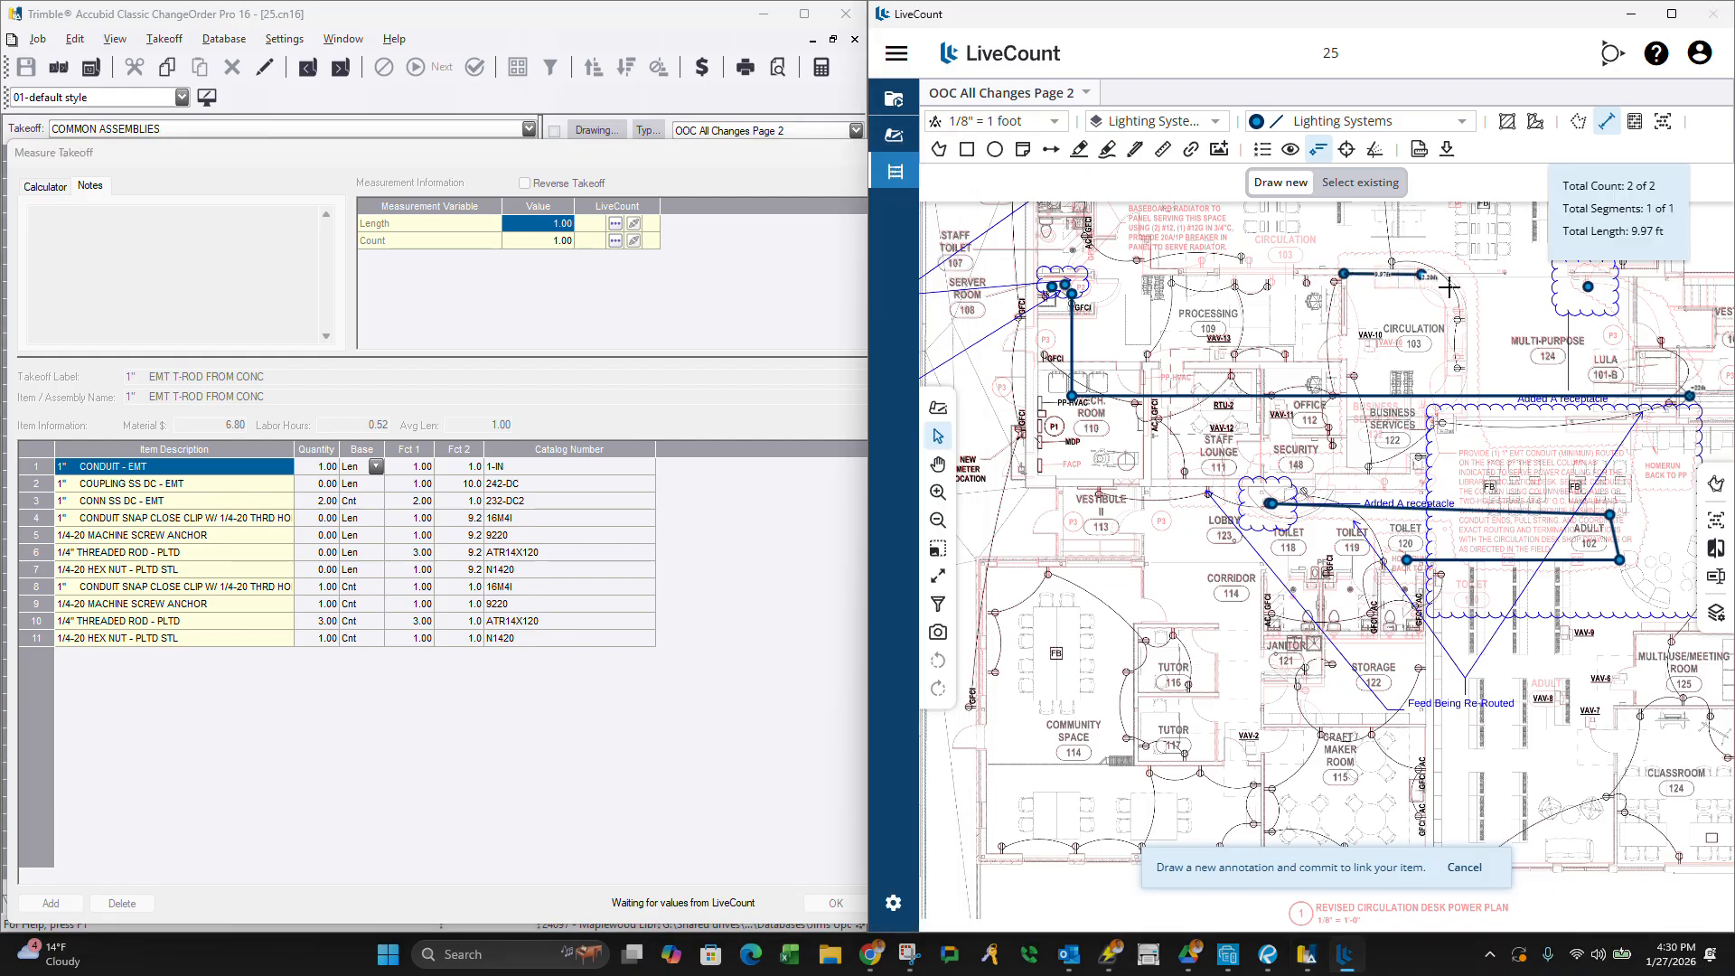
pyautogui.click(1458, 298)
pyautogui.click(1461, 320)
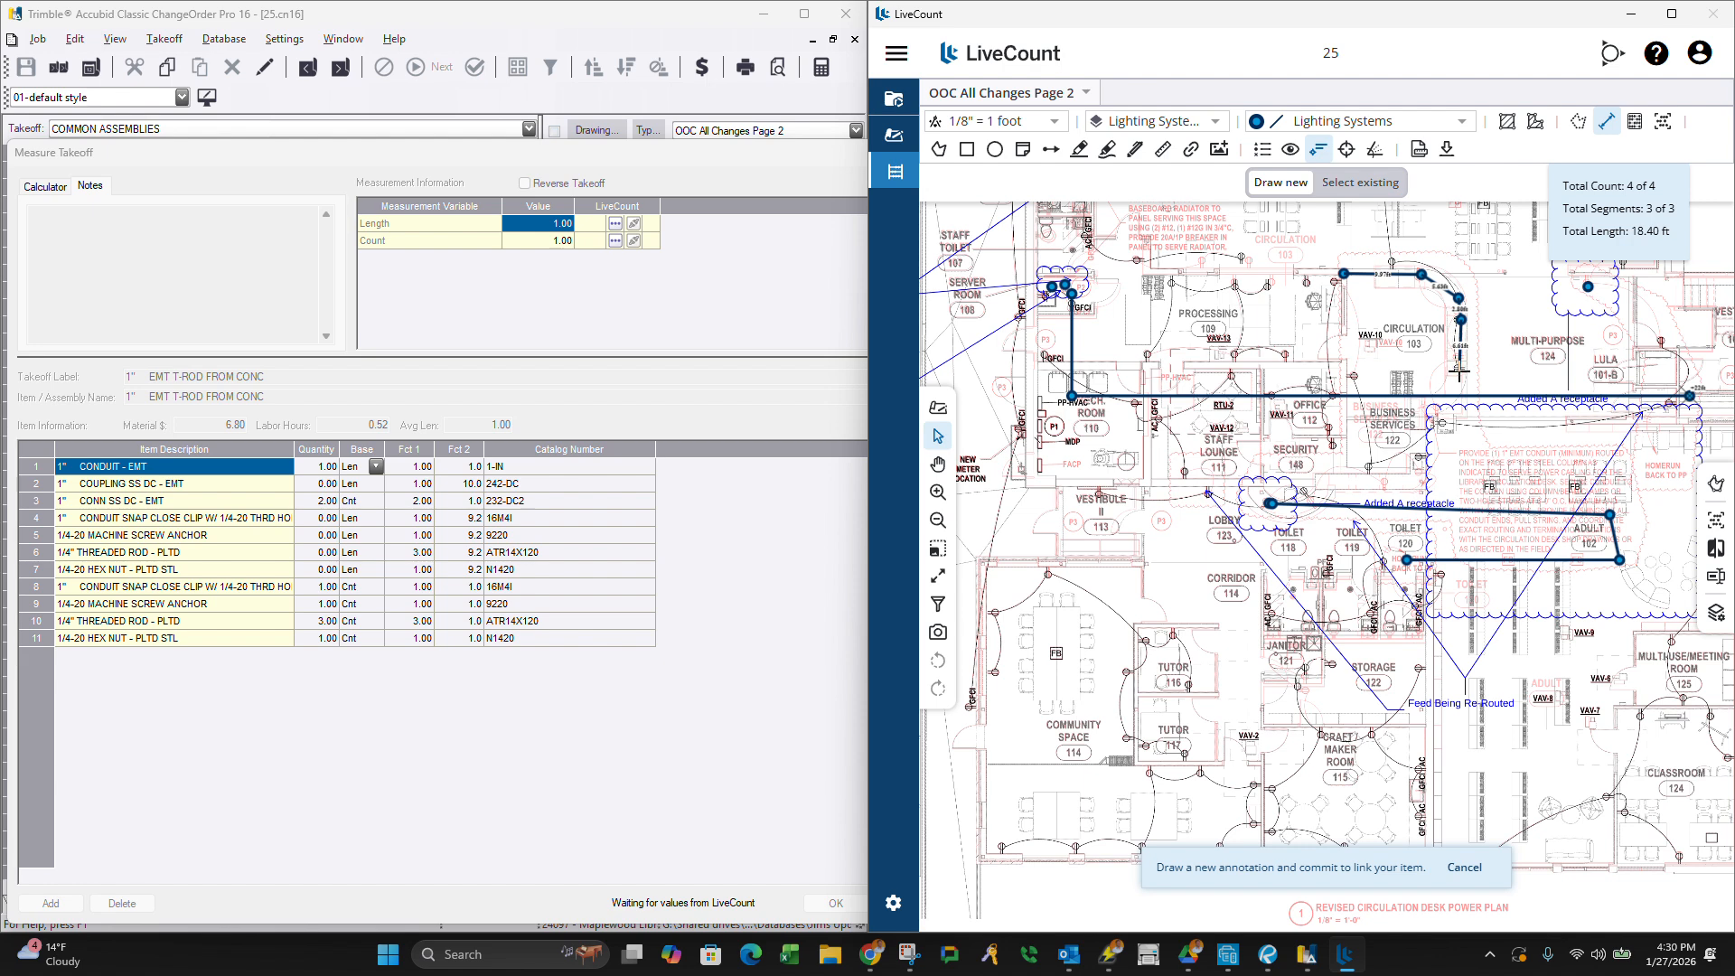
pyautogui.click(1459, 370)
pyautogui.click(1445, 395)
pyautogui.click(1424, 410)
pyautogui.click(1423, 433)
pyautogui.click(1422, 482)
pyautogui.click(1326, 483)
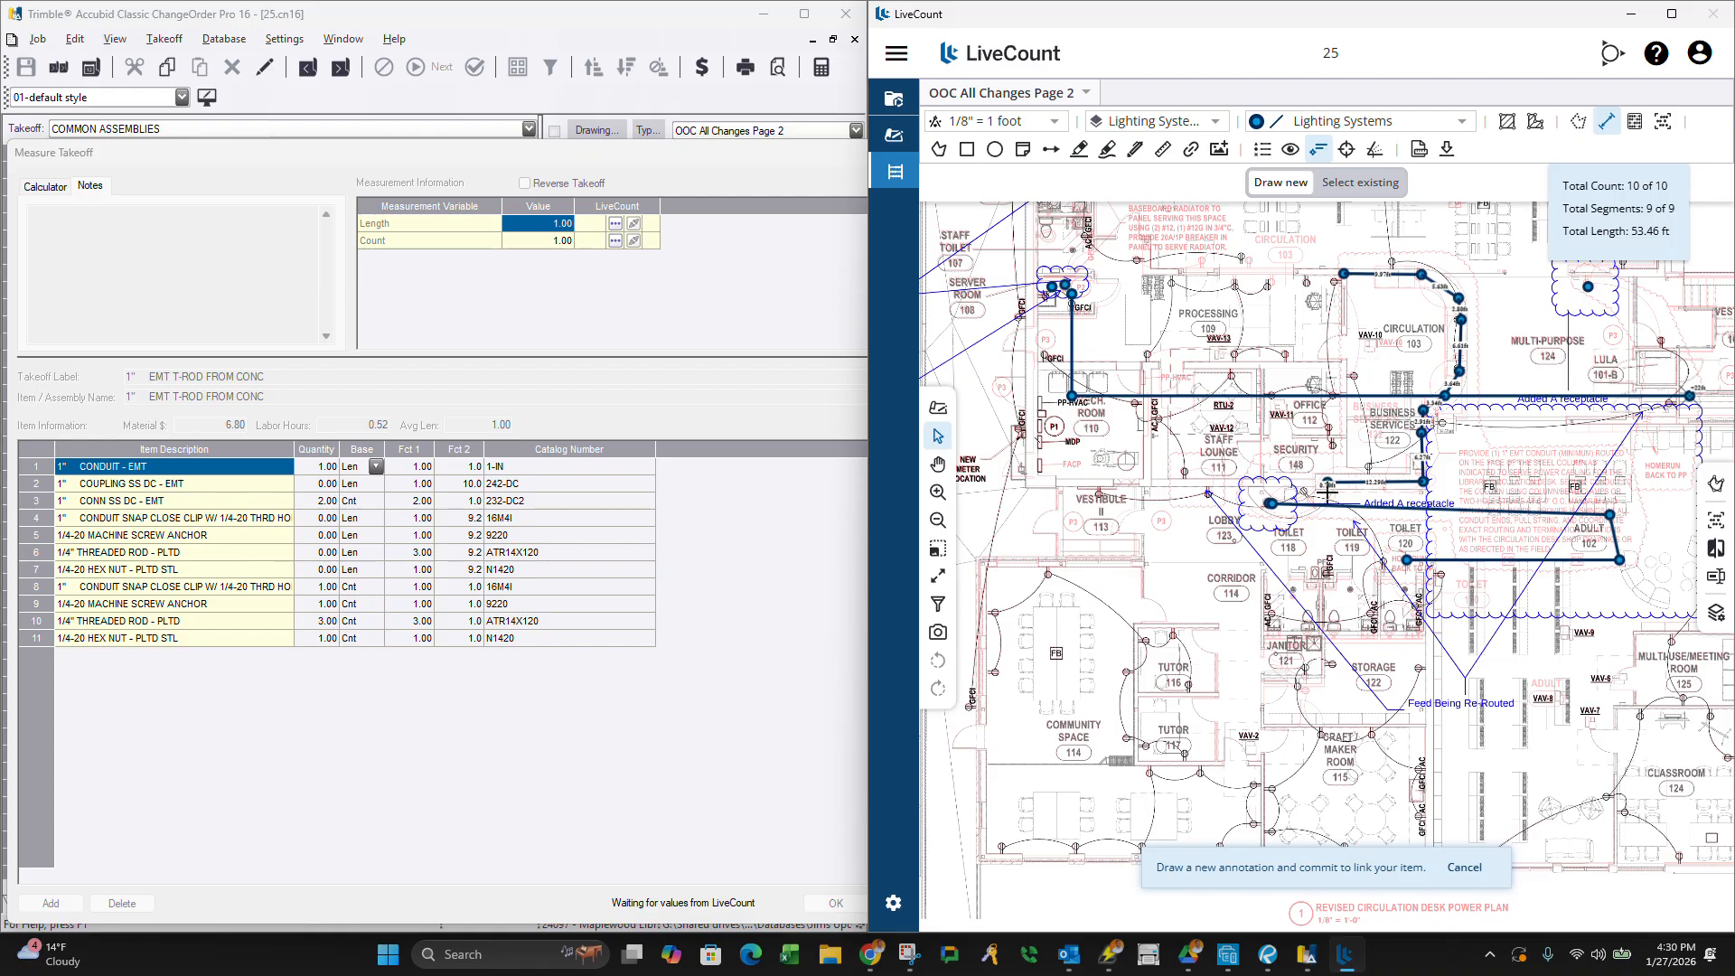
pyautogui.click(1325, 493)
pyautogui.click(1269, 506)
pyautogui.click(1253, 476)
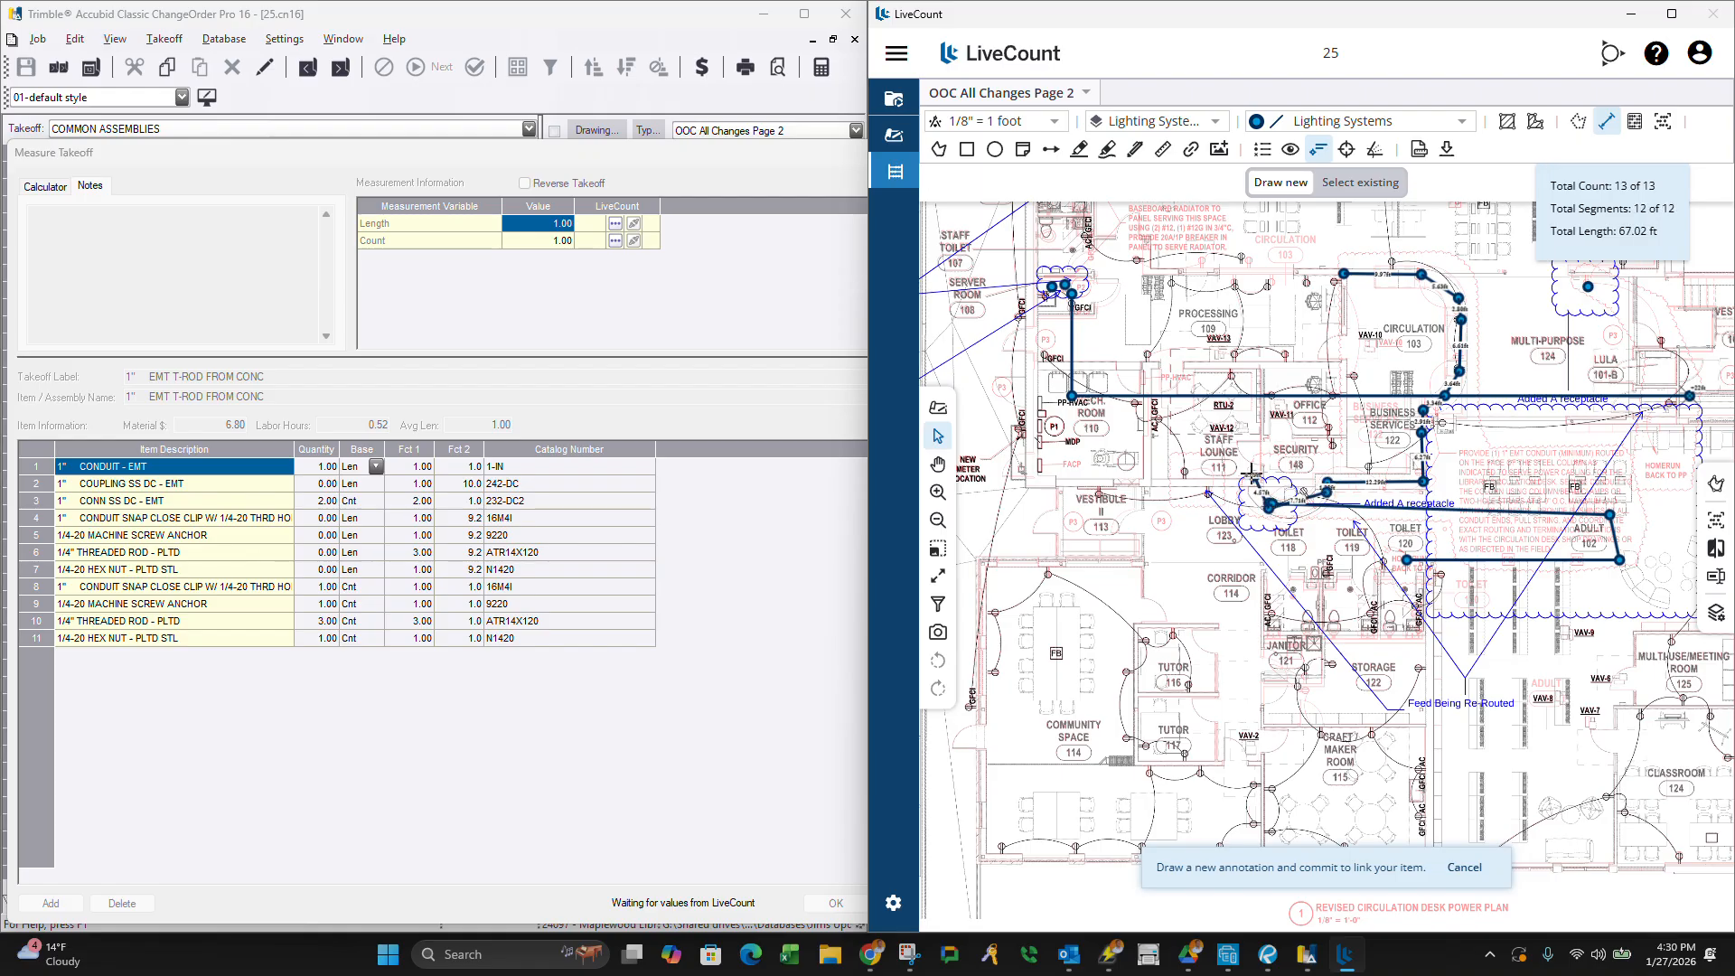
pyautogui.click(1246, 465)
# Add a 20 ft elevation at the Staff Lounge 111 end of the 1" conduit run and commit the run to the takeoff.
pyautogui.rightClick(1239, 461)
pyautogui.click(1270, 540)
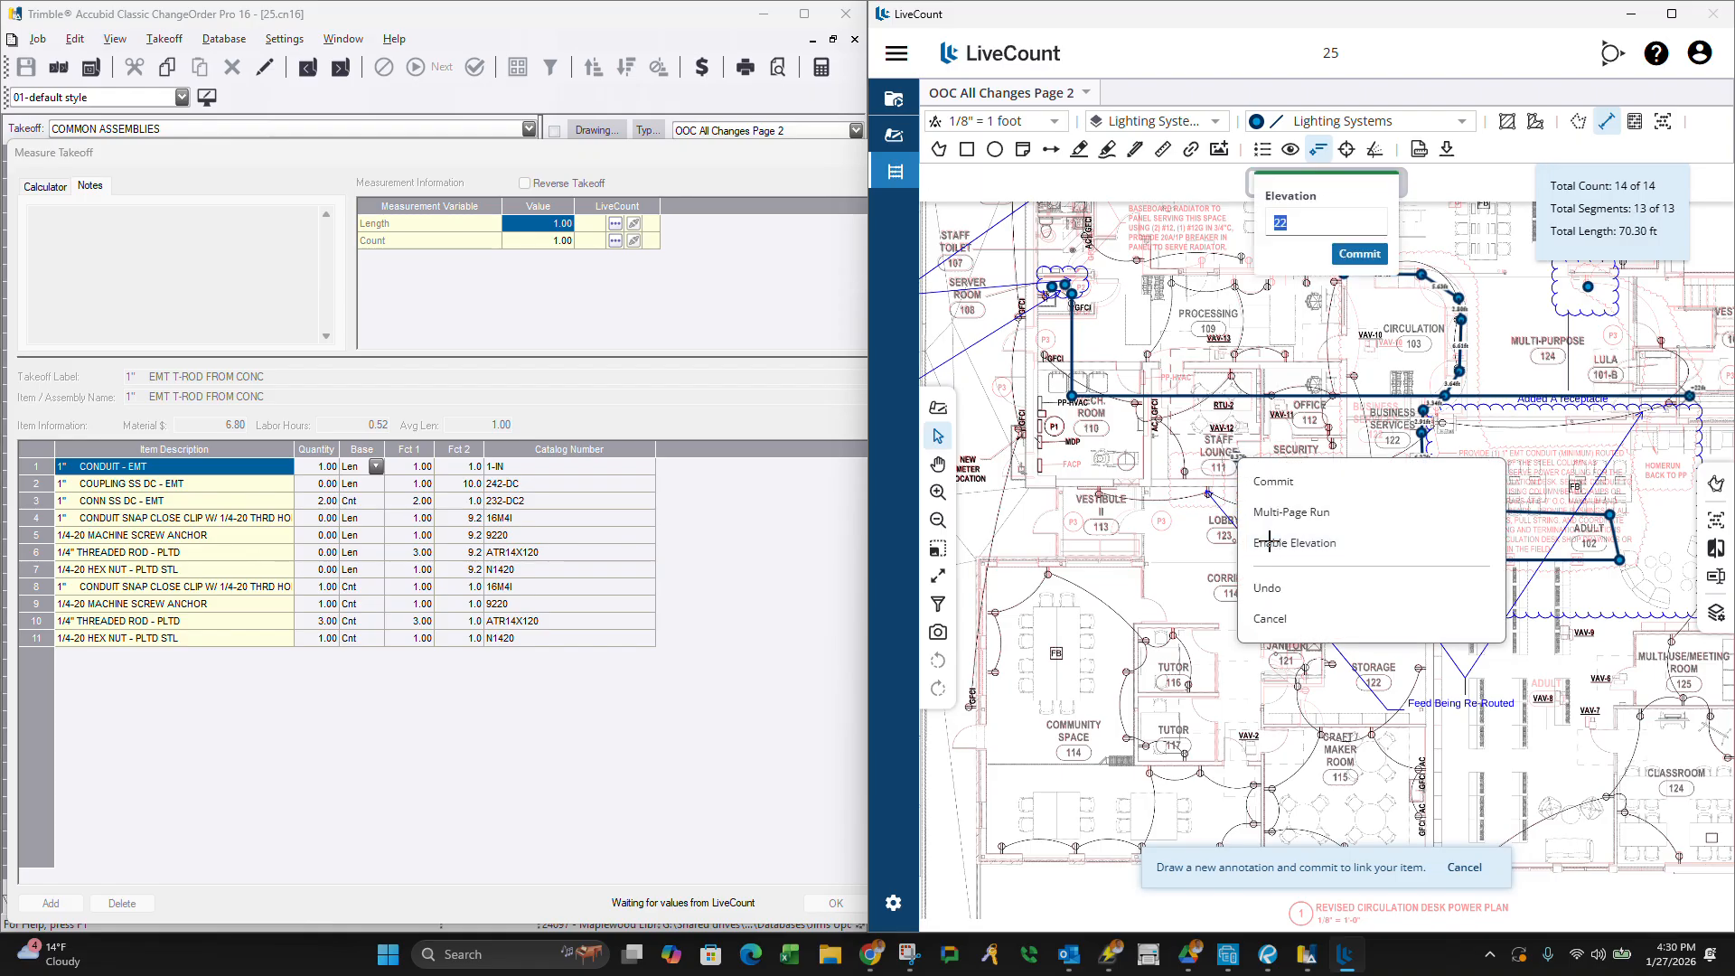
pyautogui.write('2')
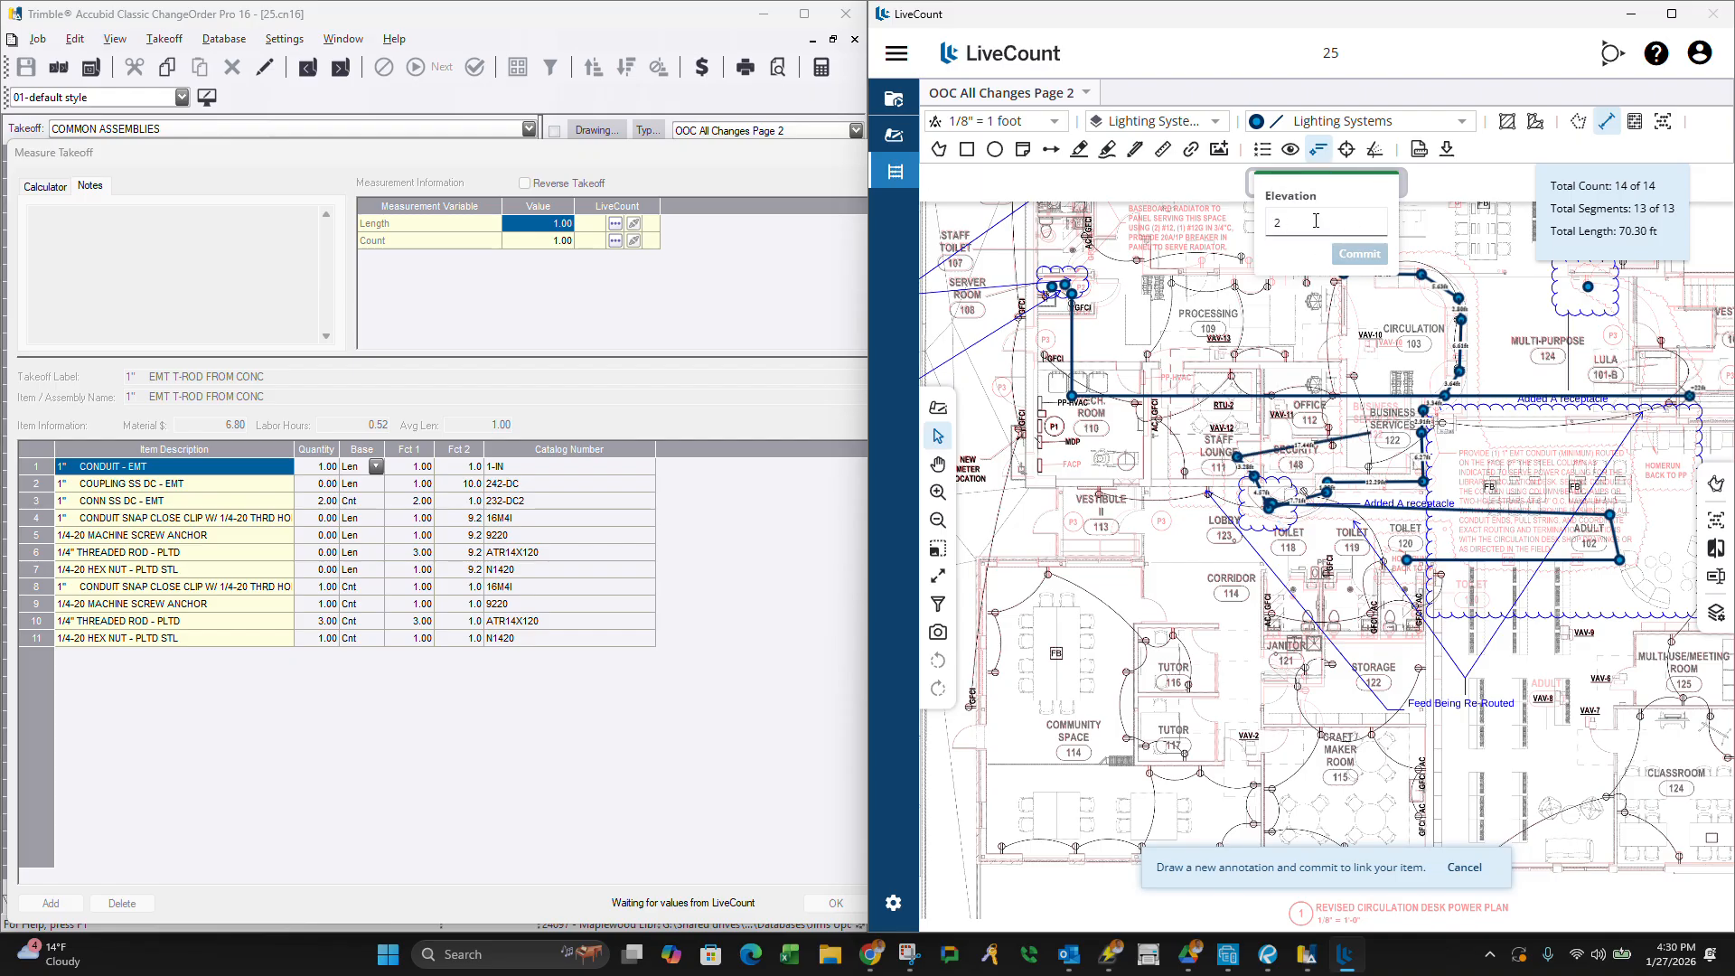
pyautogui.write('0')
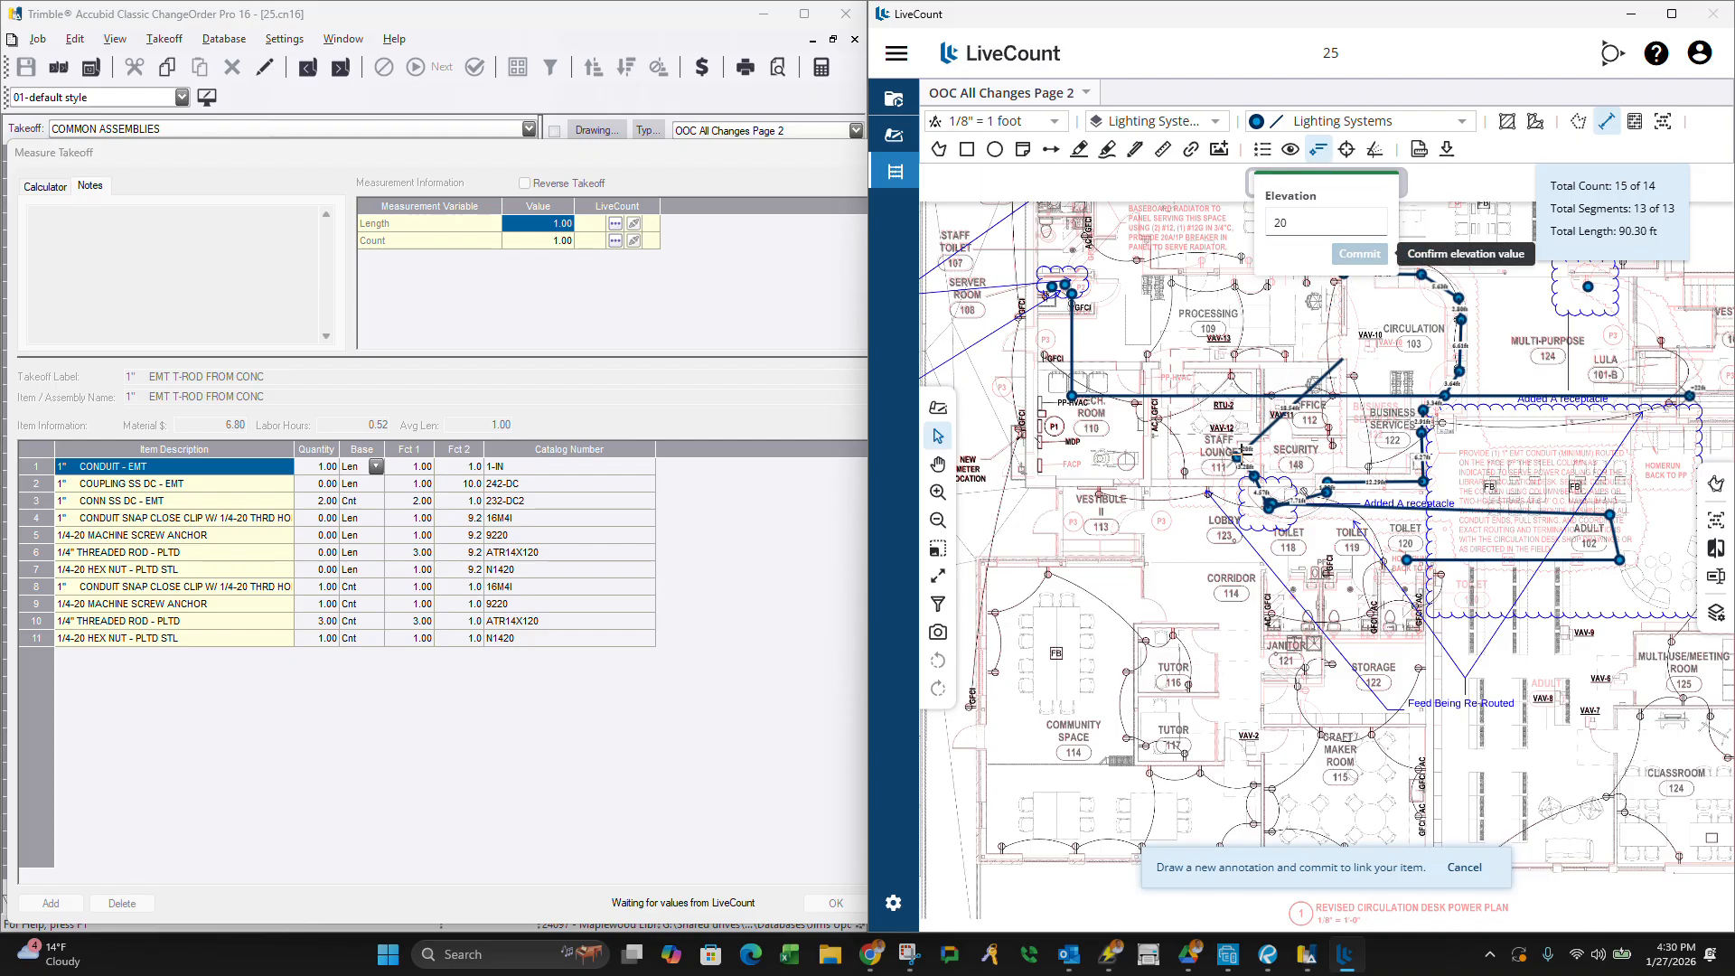
pyautogui.click(1207, 519)
pyautogui.rightClick(1207, 518)
pyautogui.click(1217, 538)
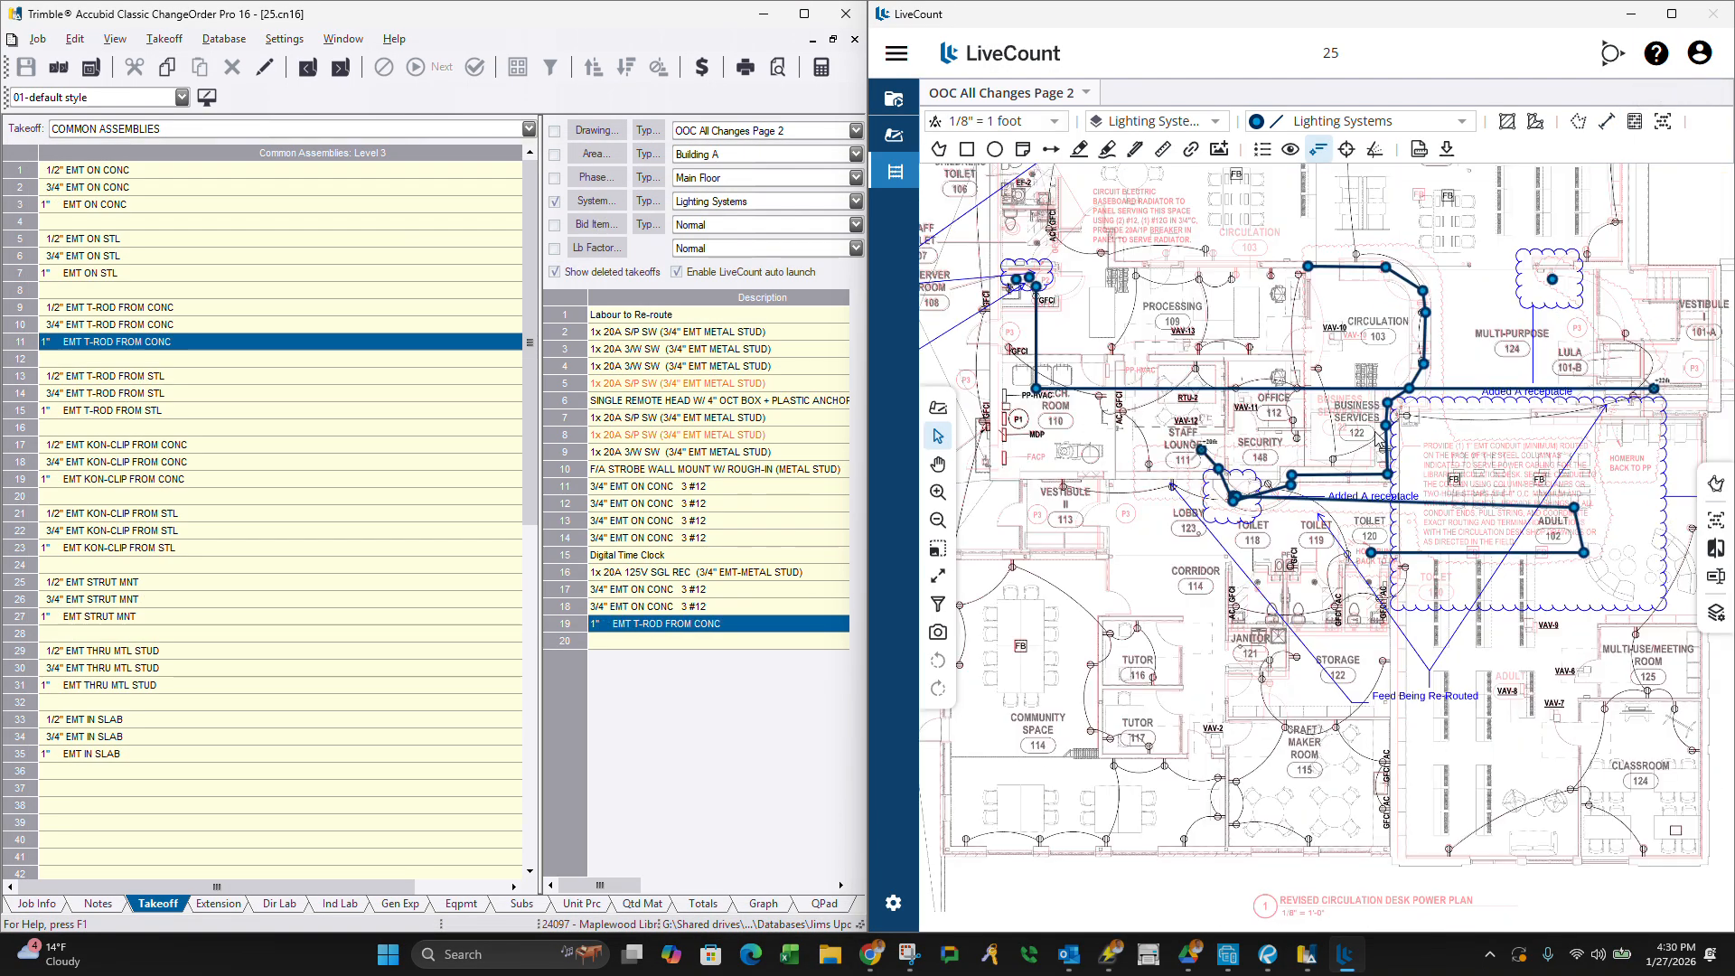
# Check the power plan's clouds, notes and traced conduit runs for changes not yet taken off.
pyautogui.scroll(-5, 1344, 447)
pyautogui.scroll(4, 1284, 420)
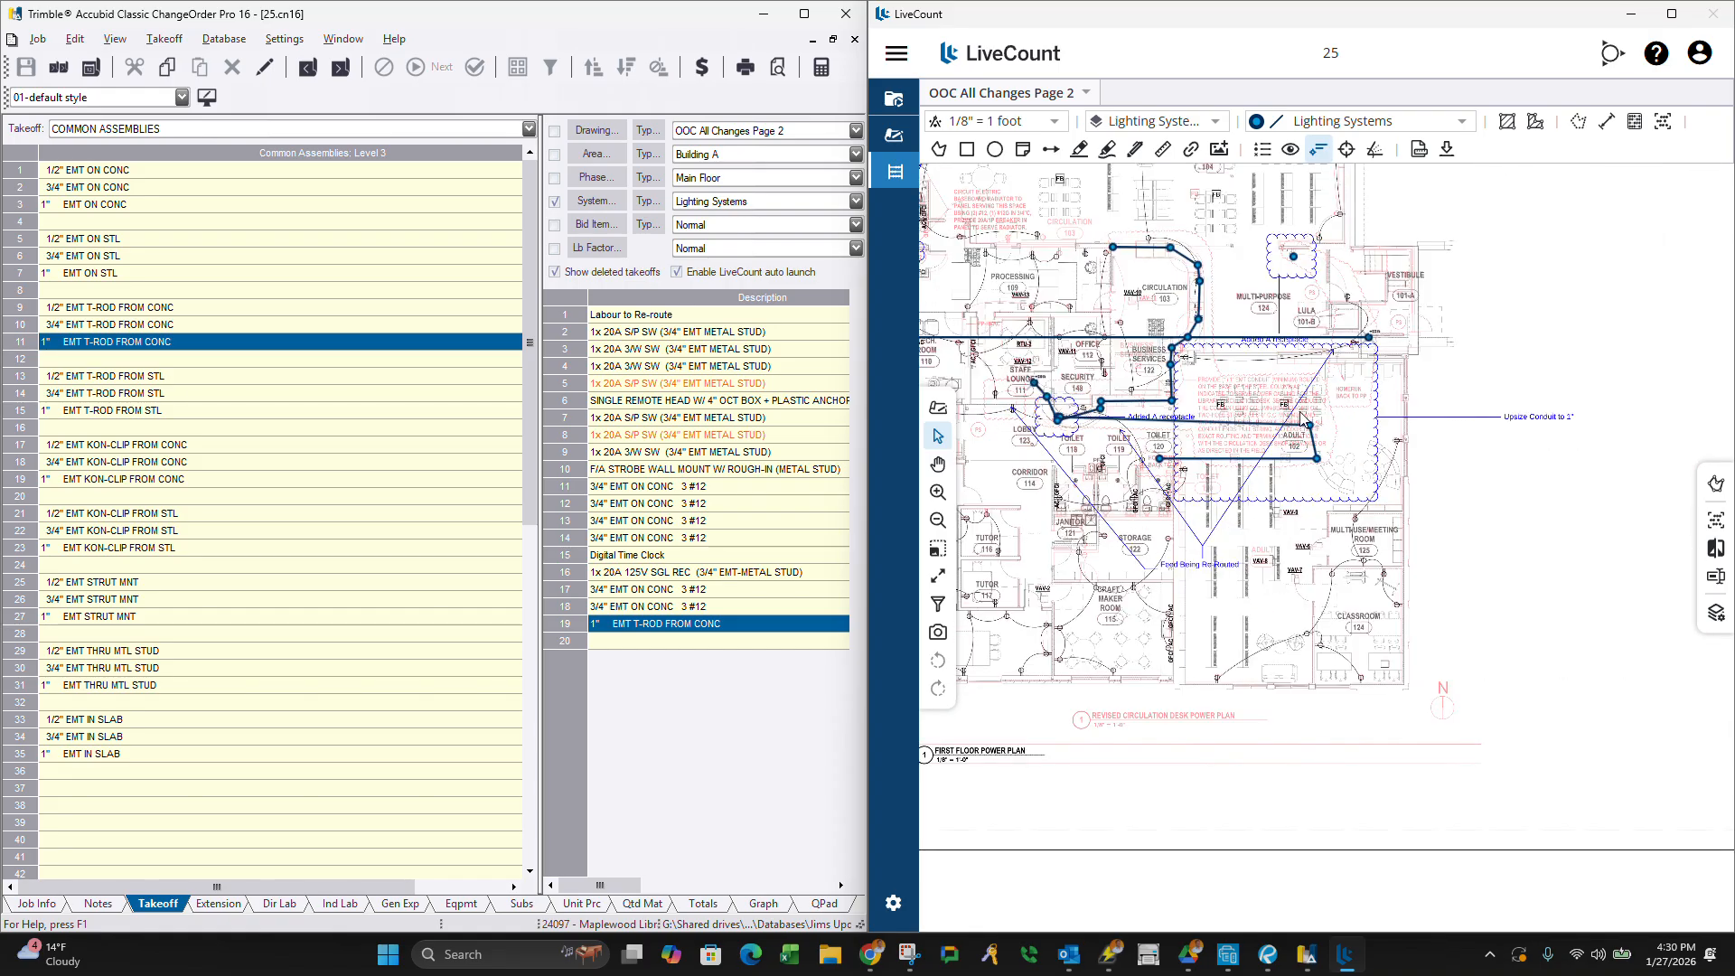
pyautogui.scroll(2, 1287, 411)
pyautogui.scroll(2, 1147, 380)
pyautogui.scroll(-6, 1149, 381)
pyautogui.scroll(2, 1024, 364)
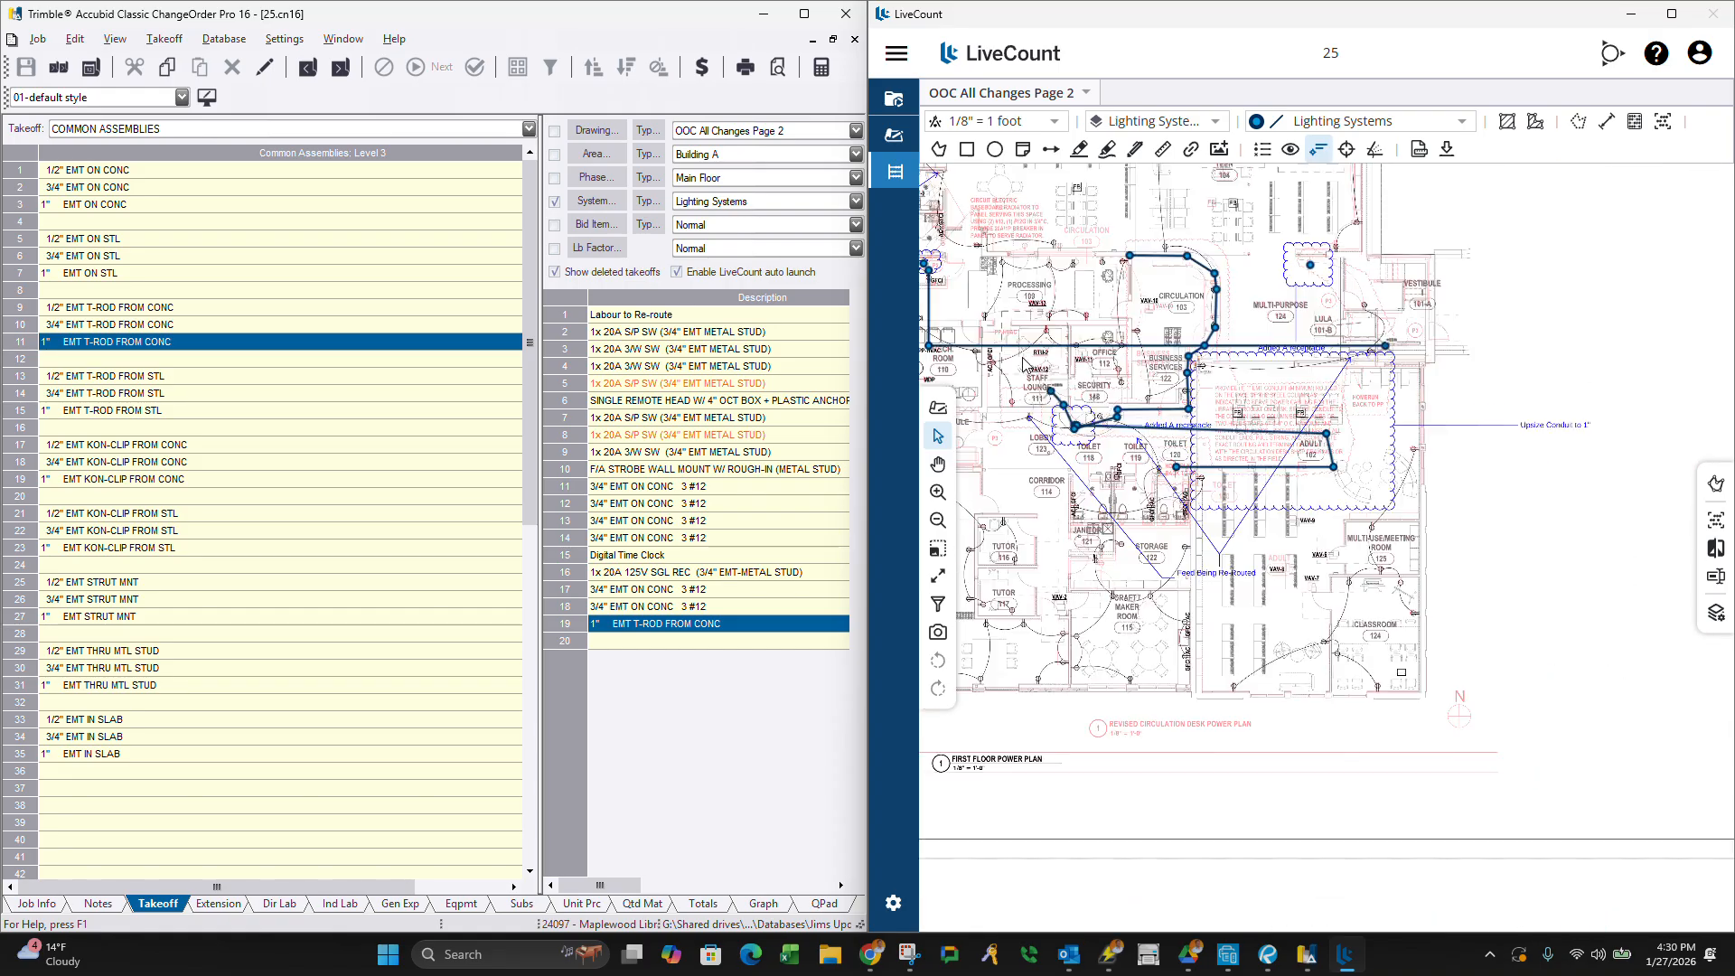
pyautogui.scroll(1, 1023, 364)
pyautogui.scroll(-3, 1233, 343)
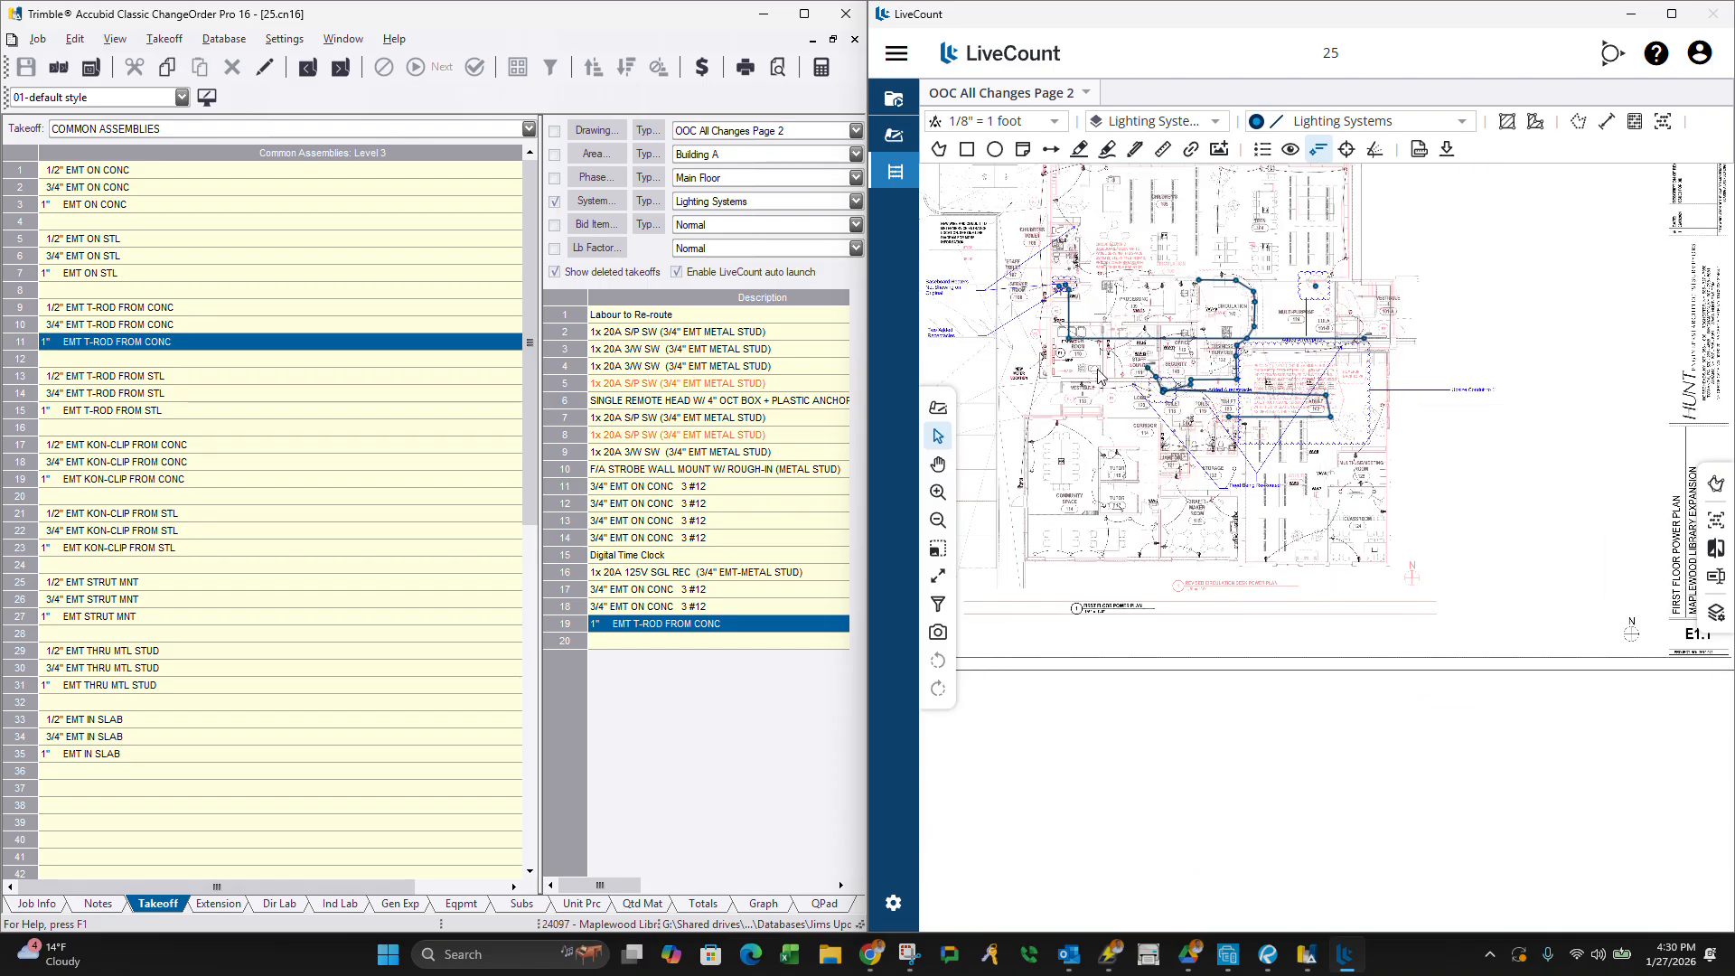
pyautogui.scroll(3, 1113, 378)
pyautogui.scroll(1, 1145, 443)
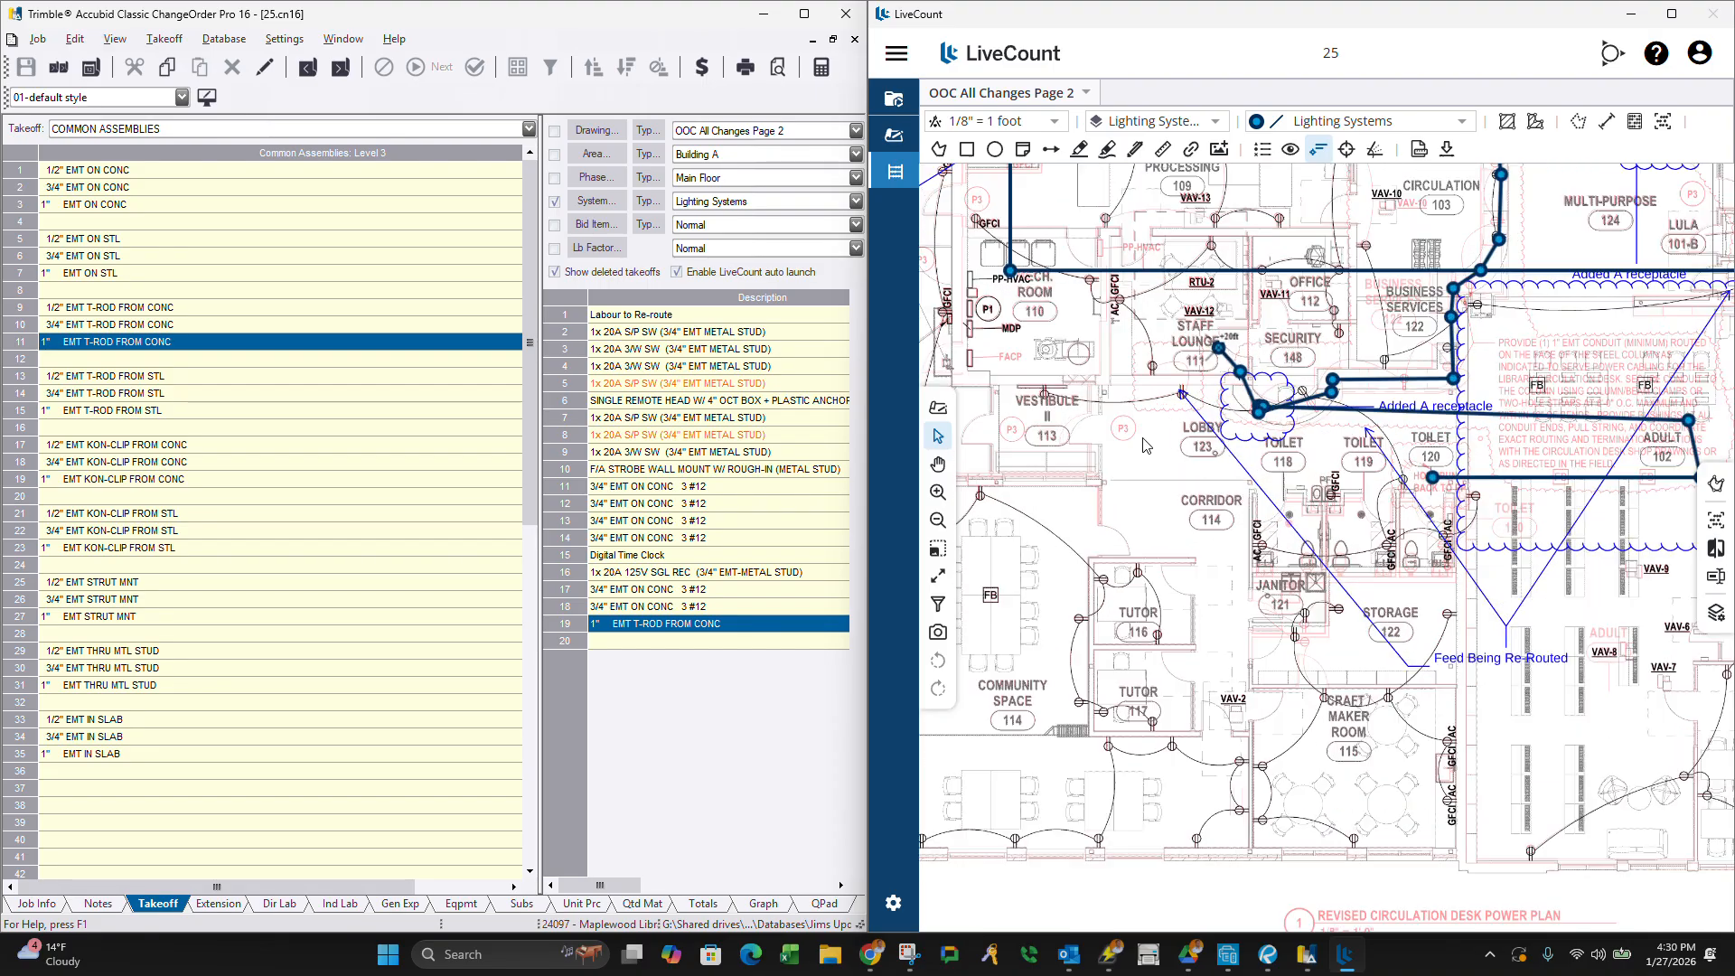
pyautogui.scroll(-2, 1142, 440)
pyautogui.scroll(2, 1048, 389)
pyautogui.scroll(-4, 1044, 386)
pyautogui.scroll(2, 1044, 391)
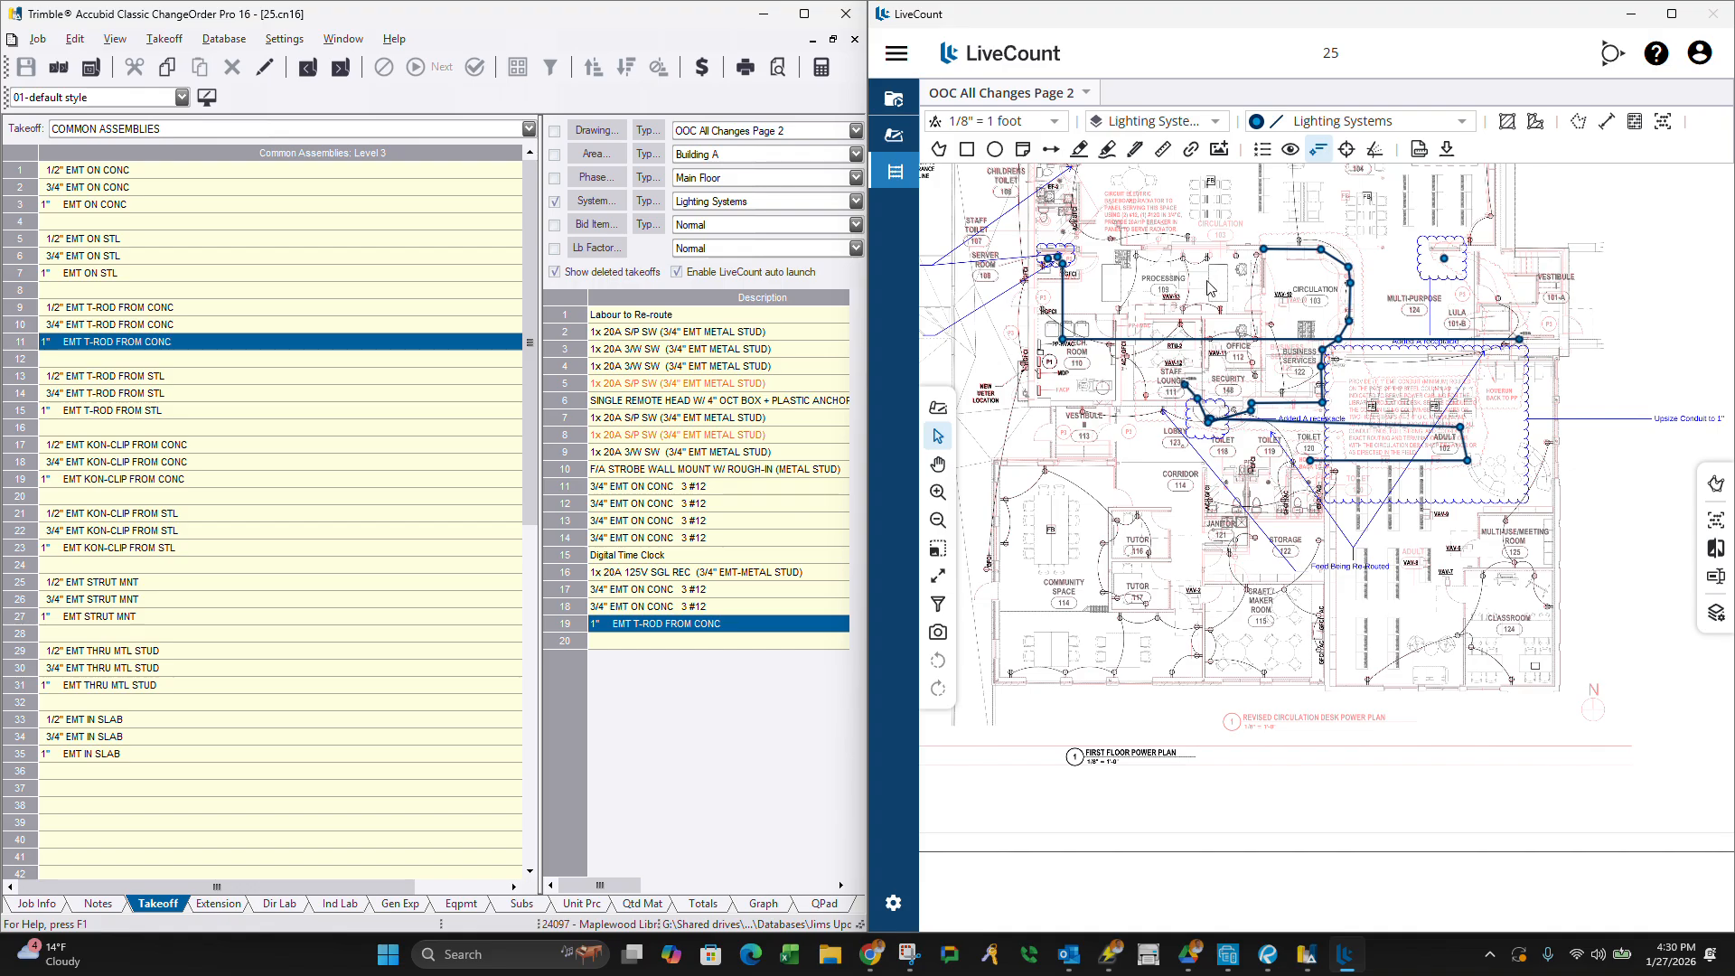
pyautogui.scroll(1, 1210, 288)
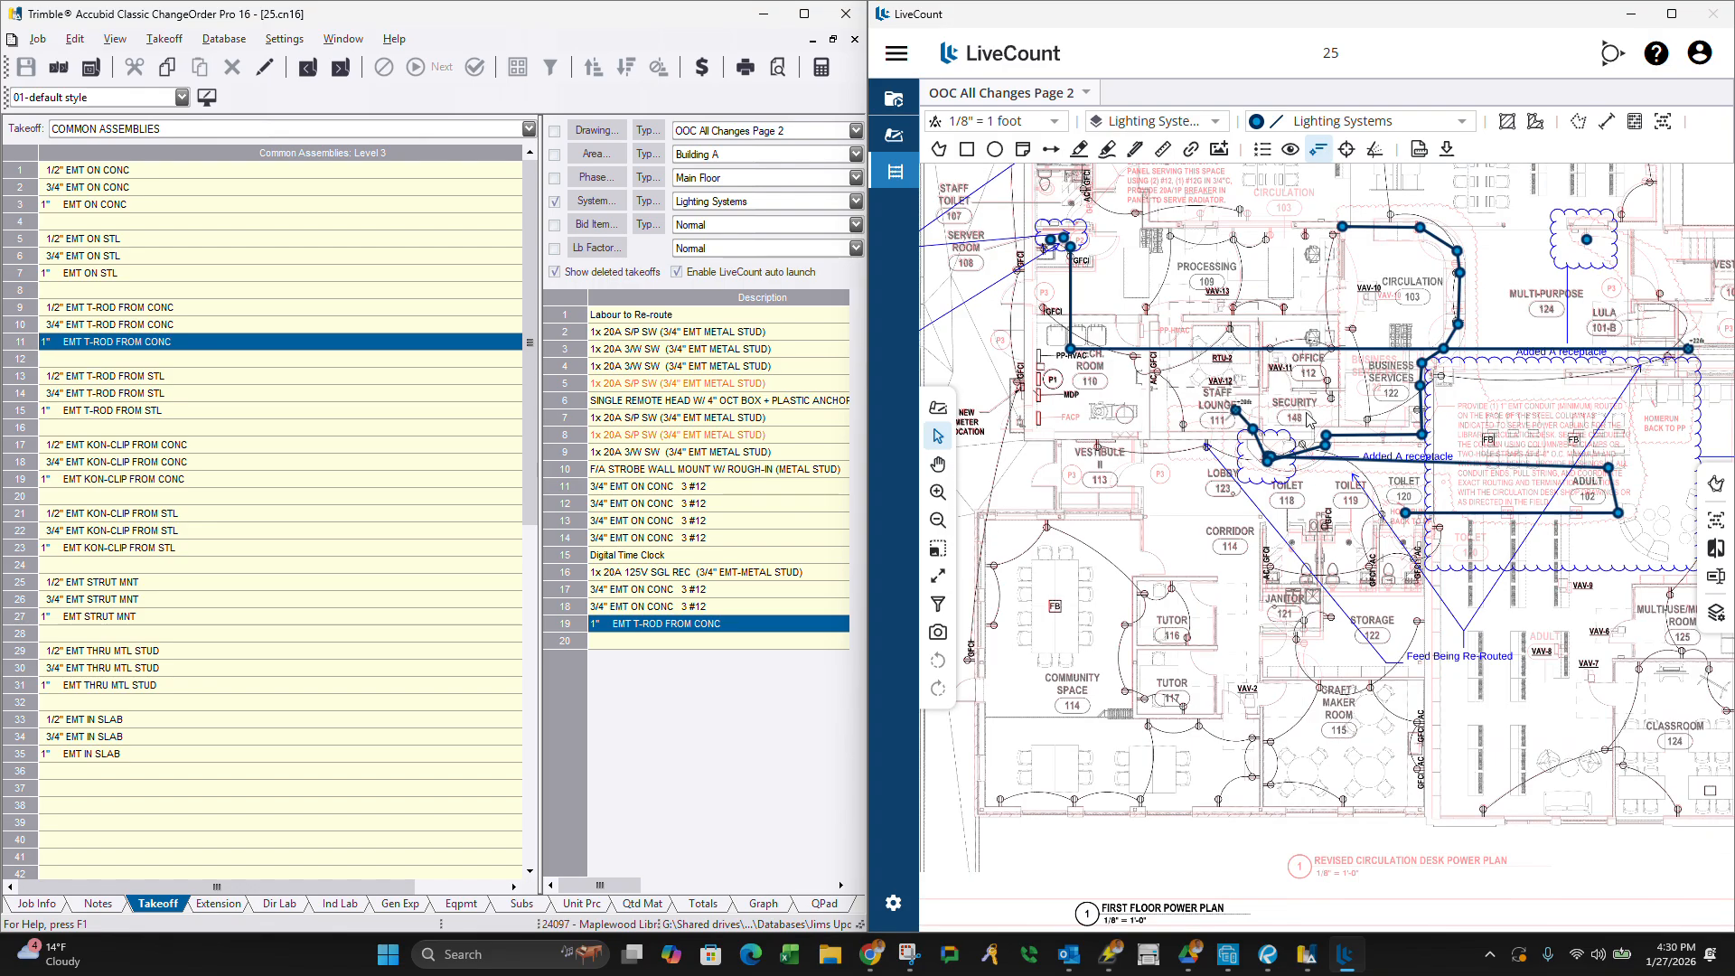
# Finish checking the first floor power plan and open the drawing OOC All Changes Page 3.
pyautogui.scroll(-3, 1283, 421)
pyautogui.scroll(3, 1428, 360)
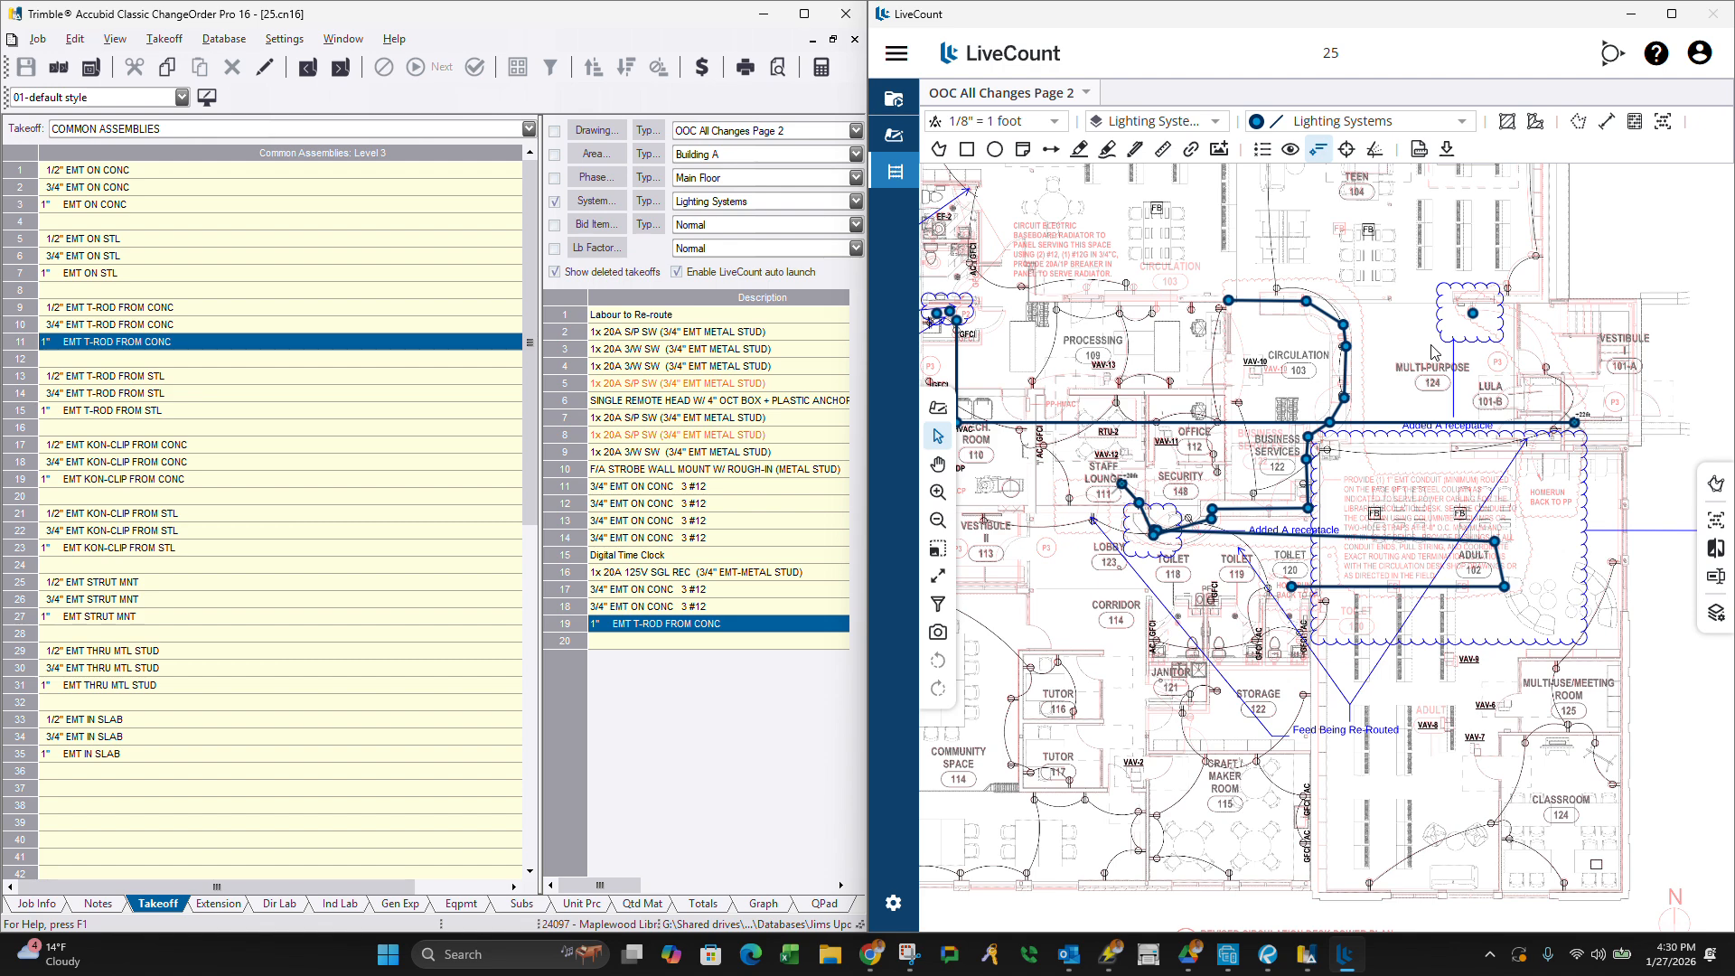
pyautogui.scroll(-1, 1509, 354)
pyautogui.scroll(2, 1530, 594)
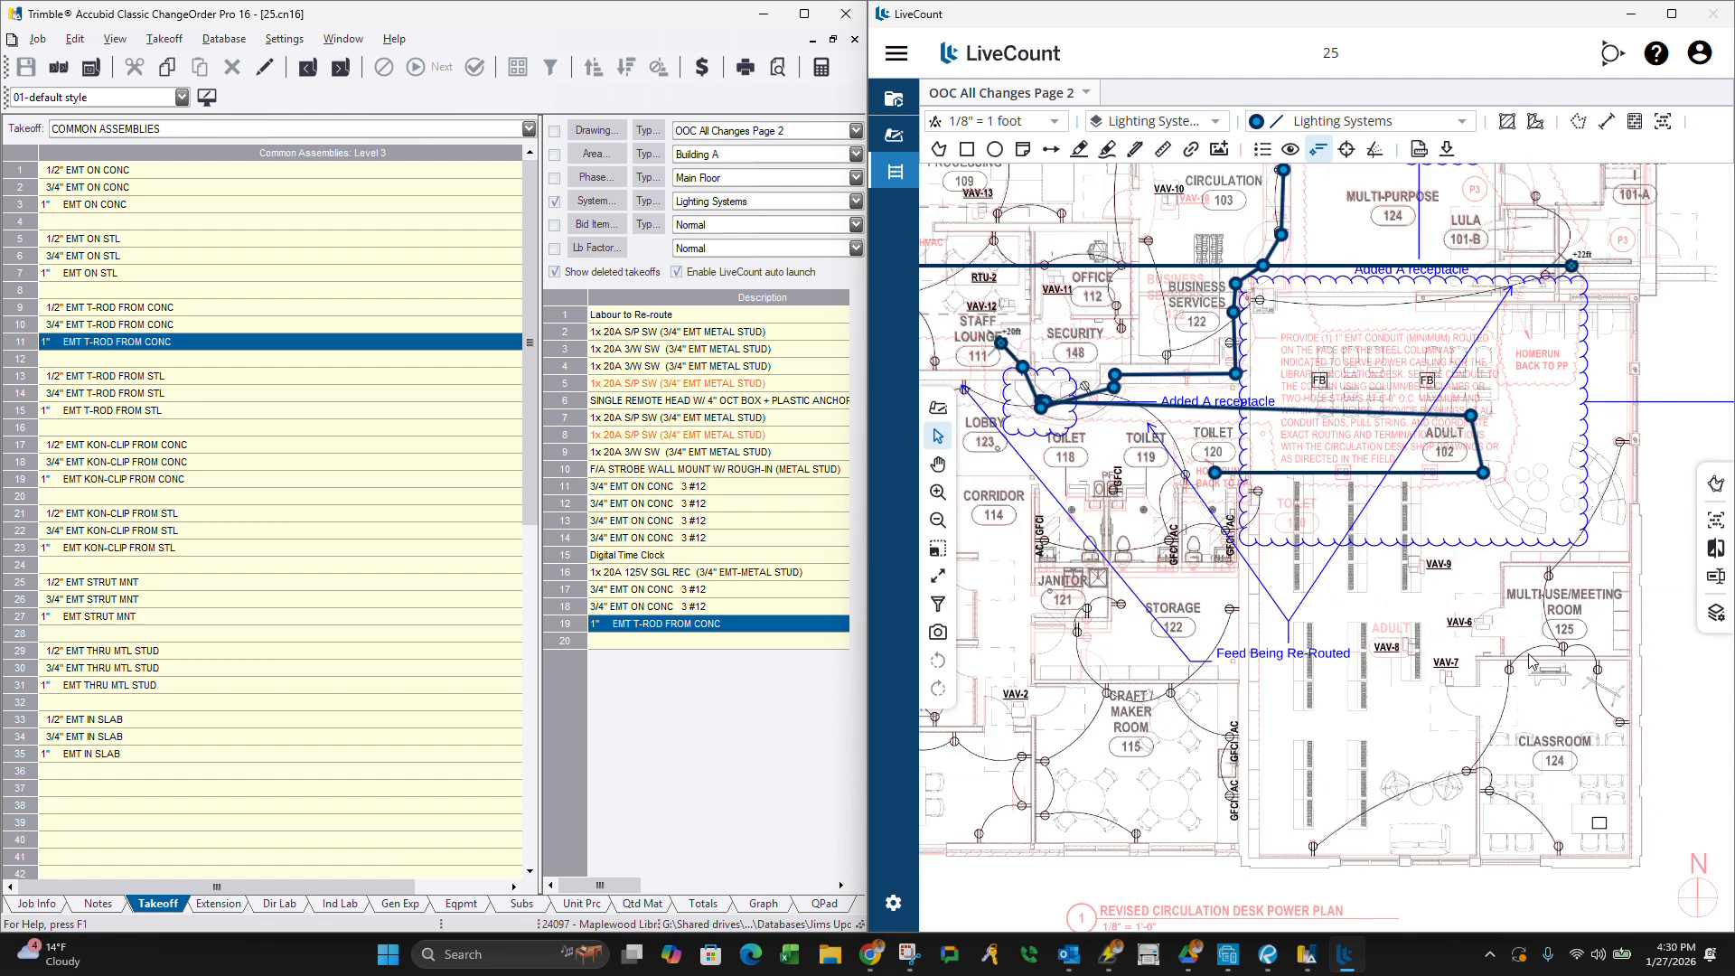
pyautogui.scroll(-3, 1137, 404)
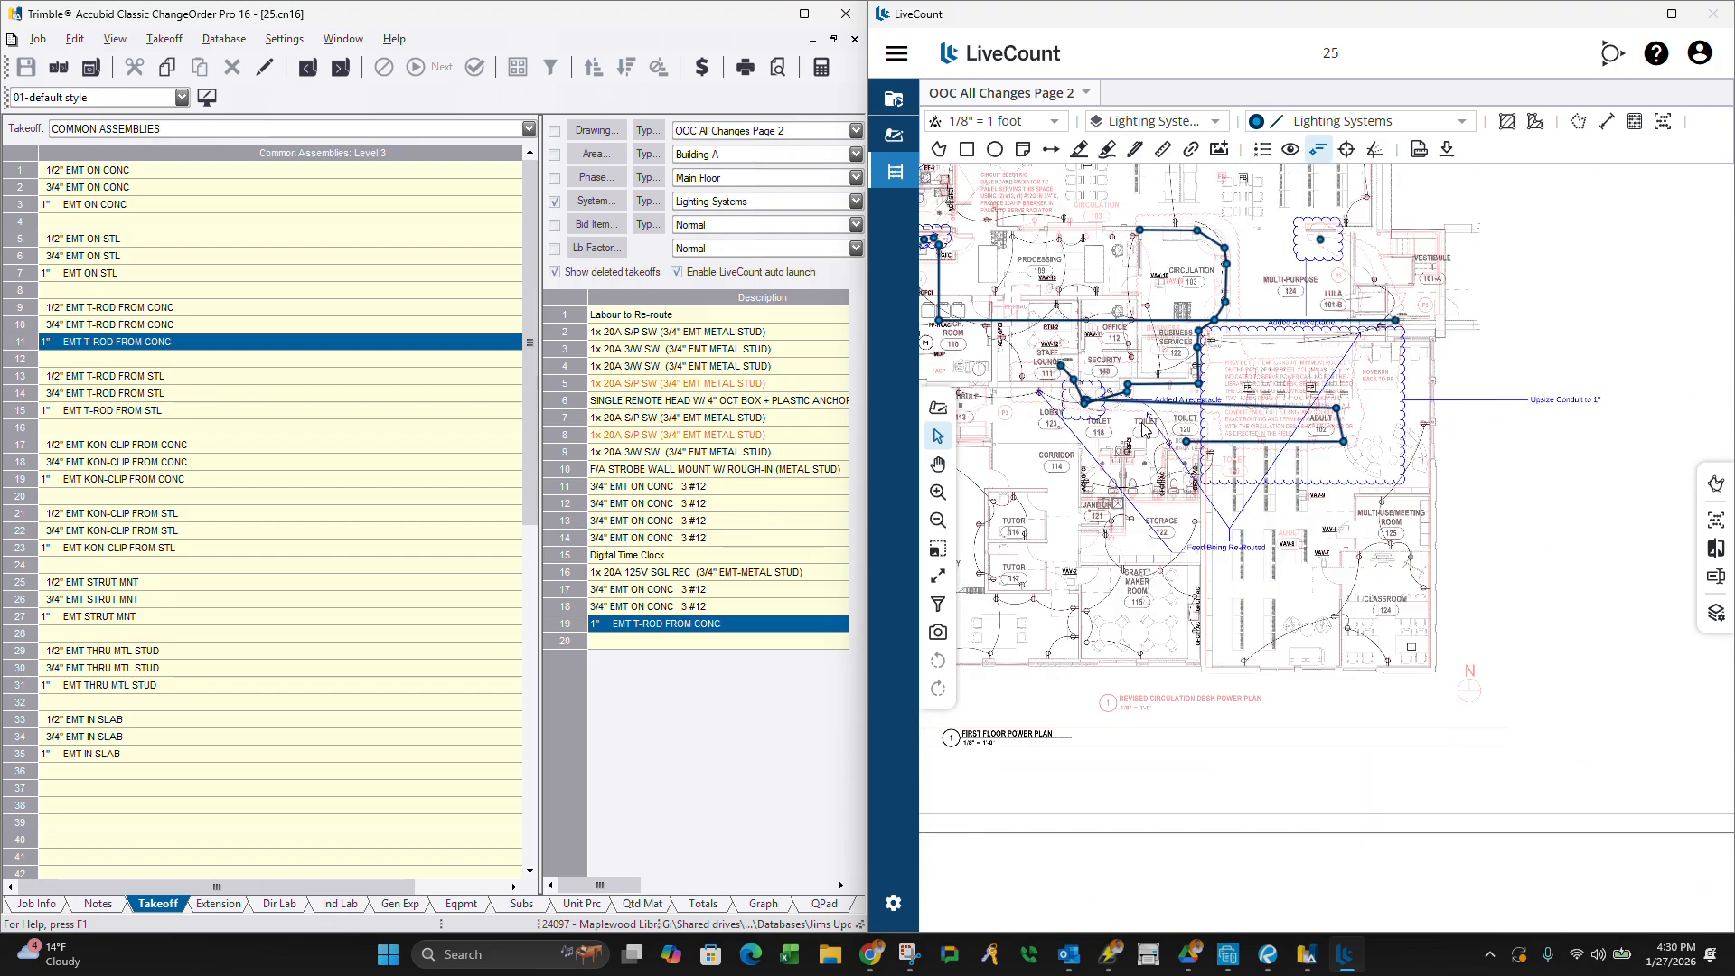
pyautogui.click(1037, 94)
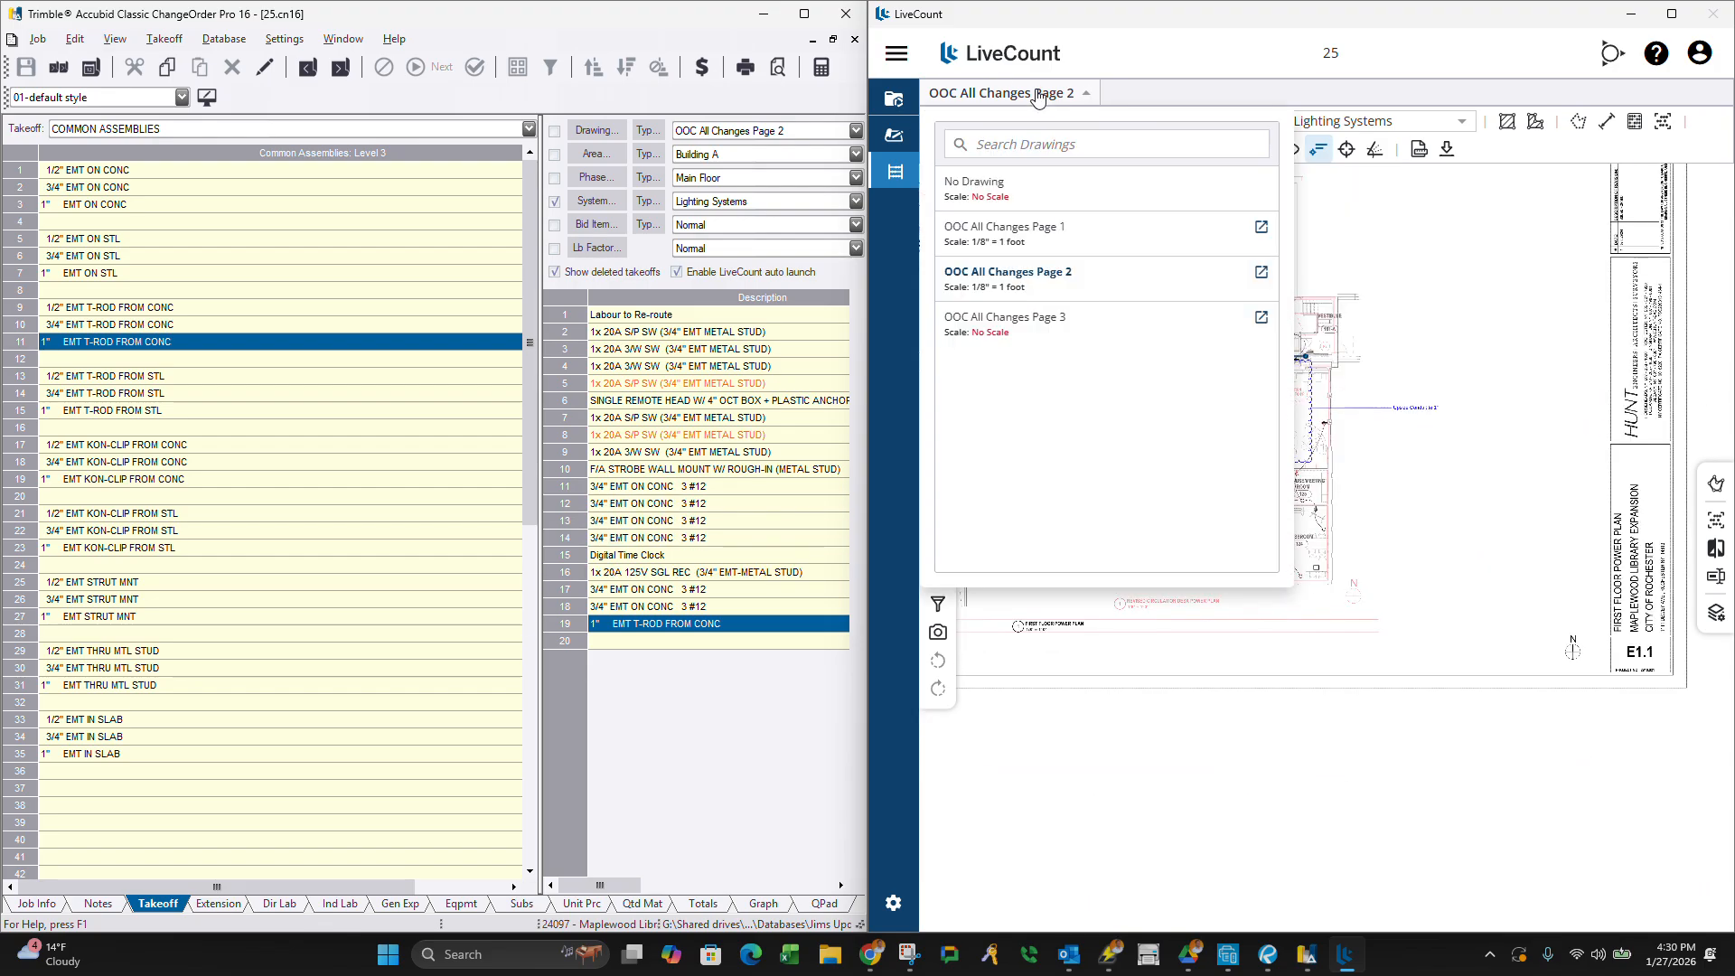
pyautogui.click(976, 317)
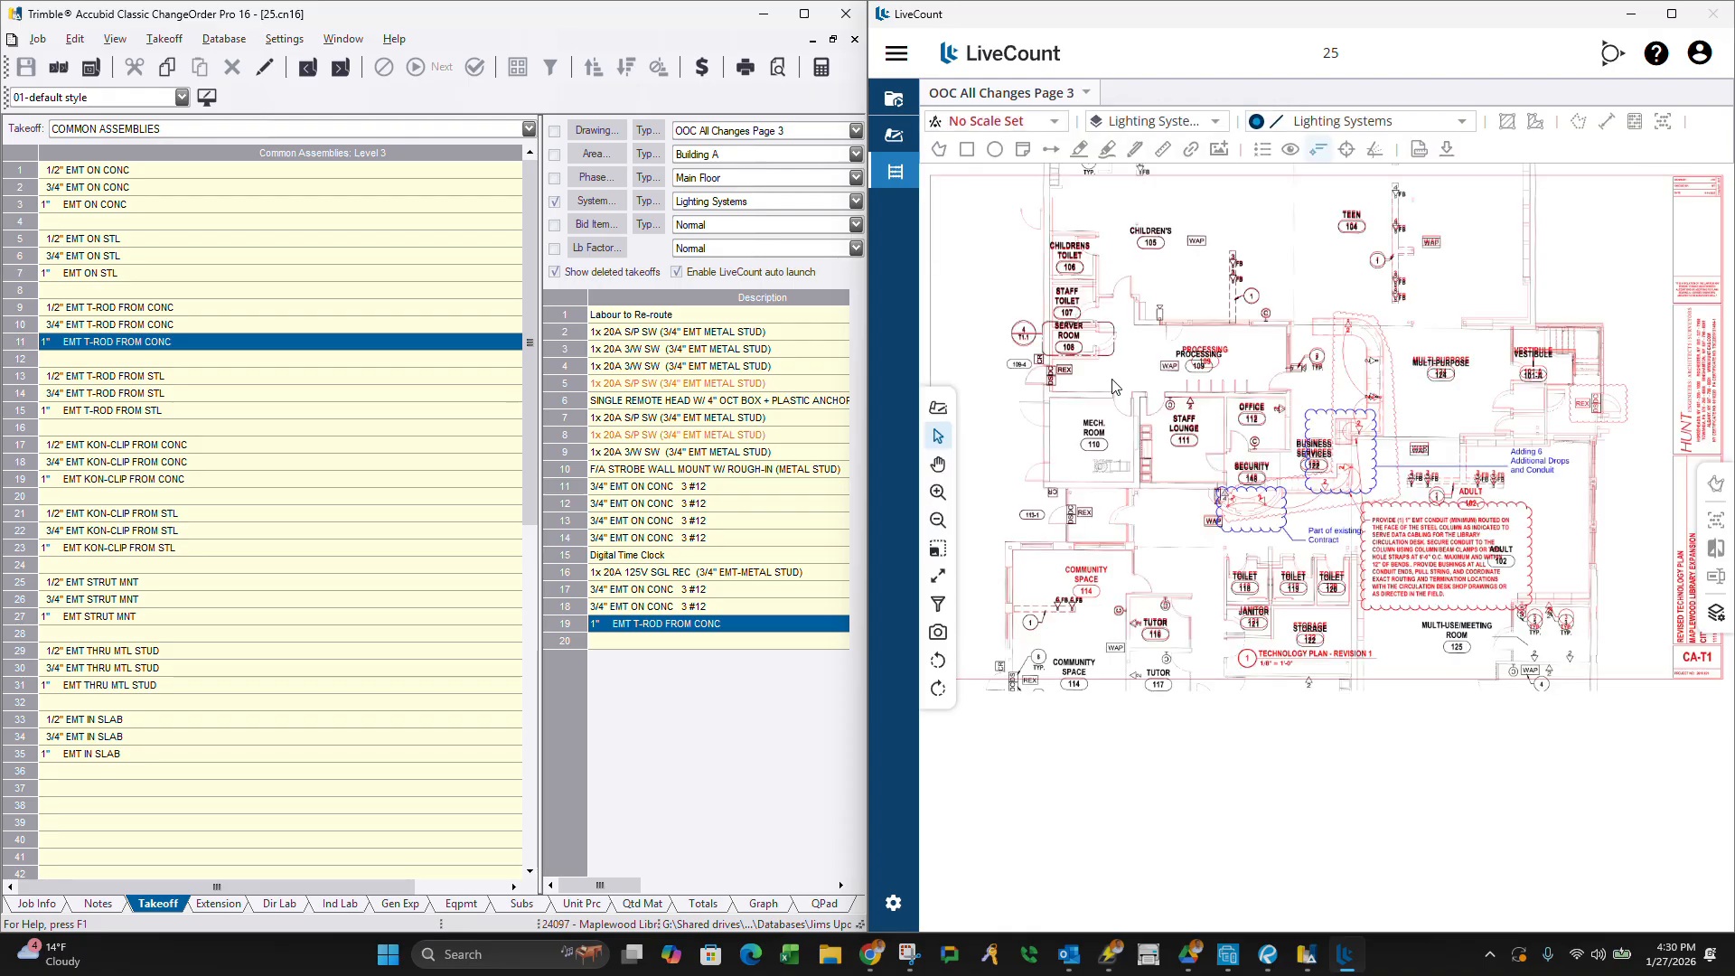
# Set the scale of OOC All Changes Page 3 to 1/8" = 1 foot, as noted on the technology plan.
pyautogui.scroll(3, 1220, 483)
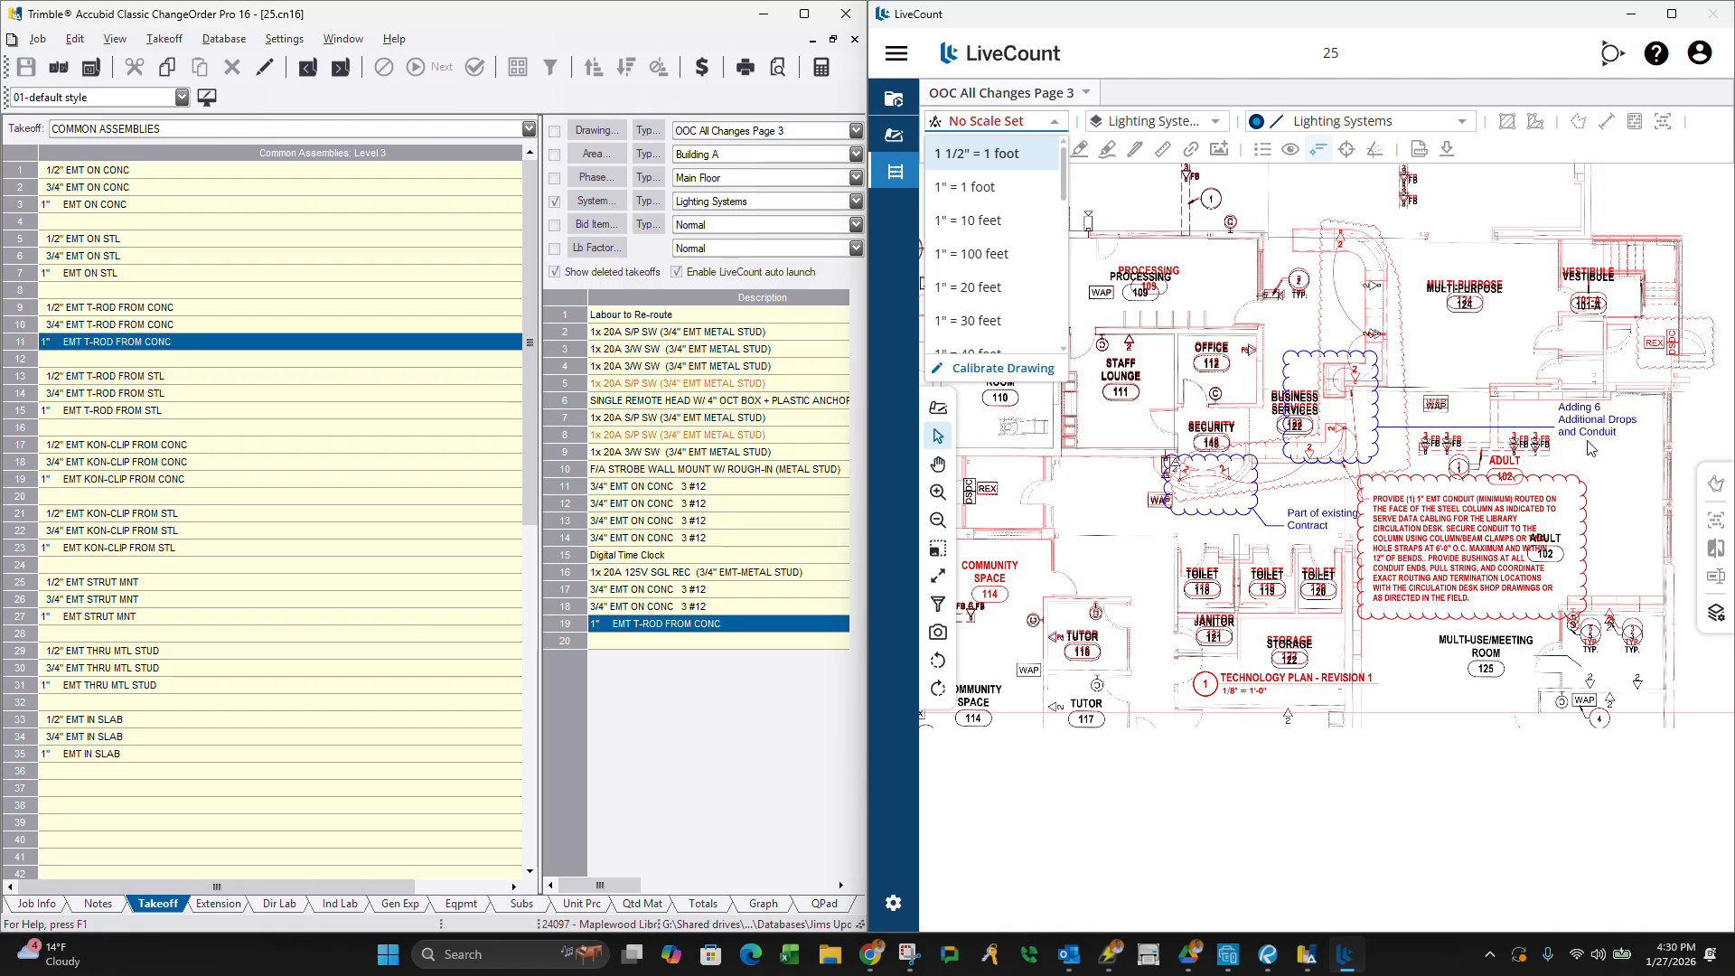
pyautogui.scroll(-2, 1598, 442)
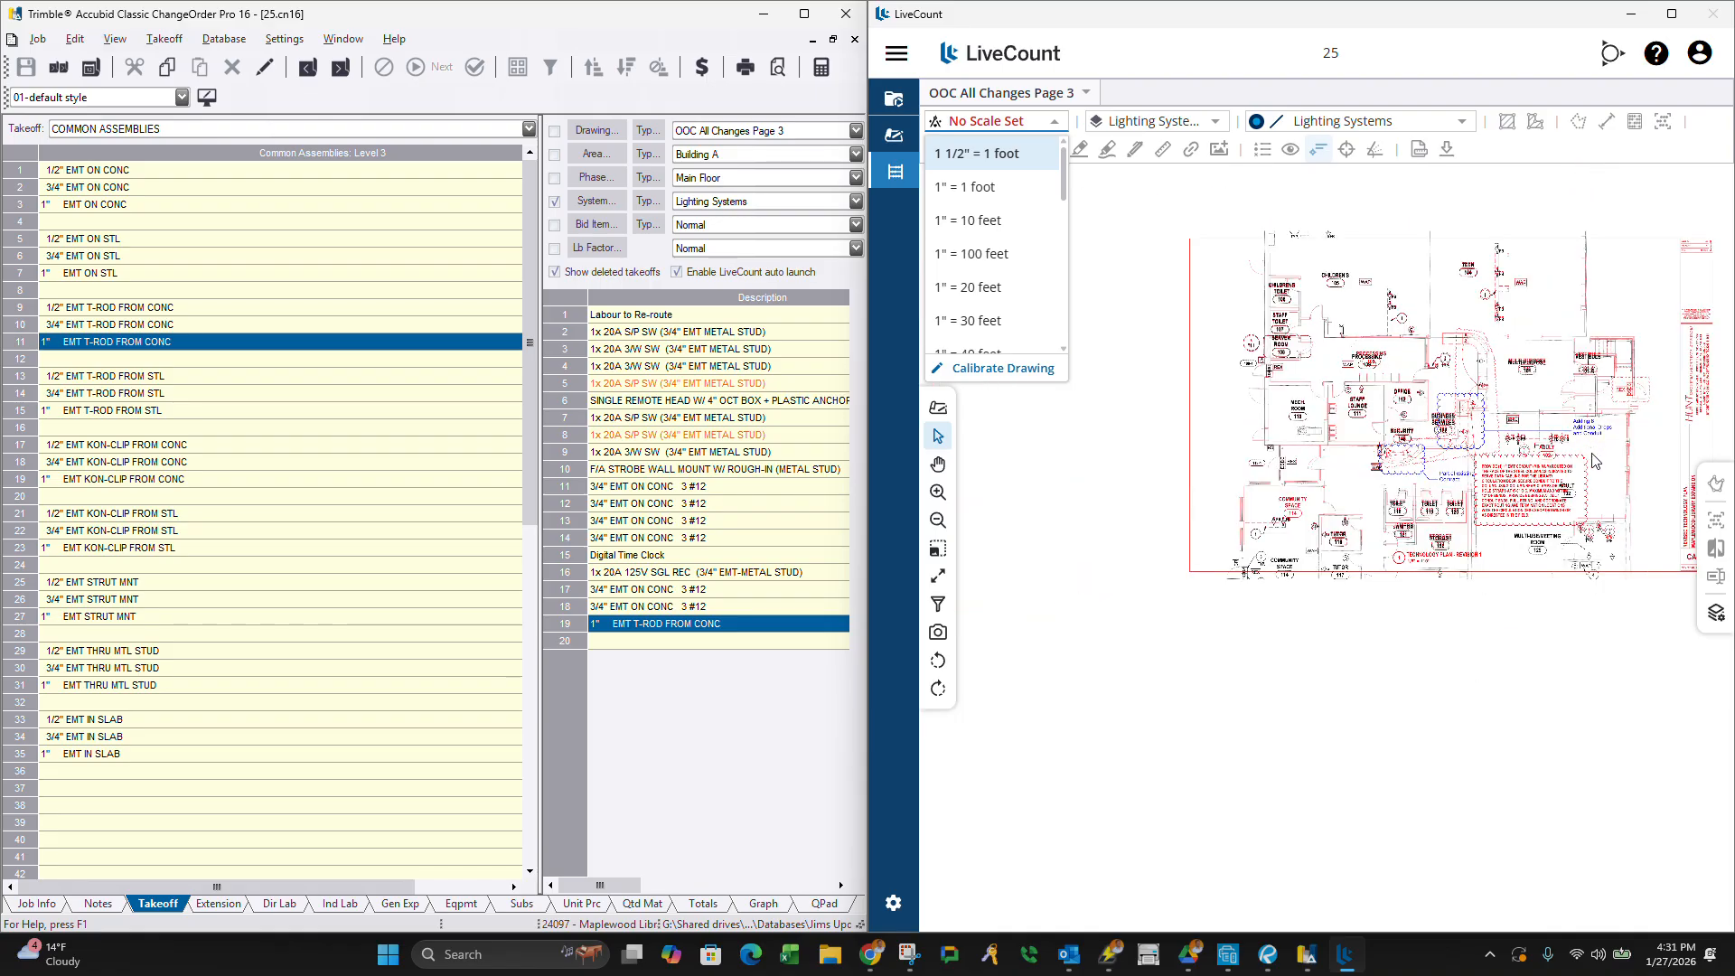
pyautogui.scroll(2, 1590, 459)
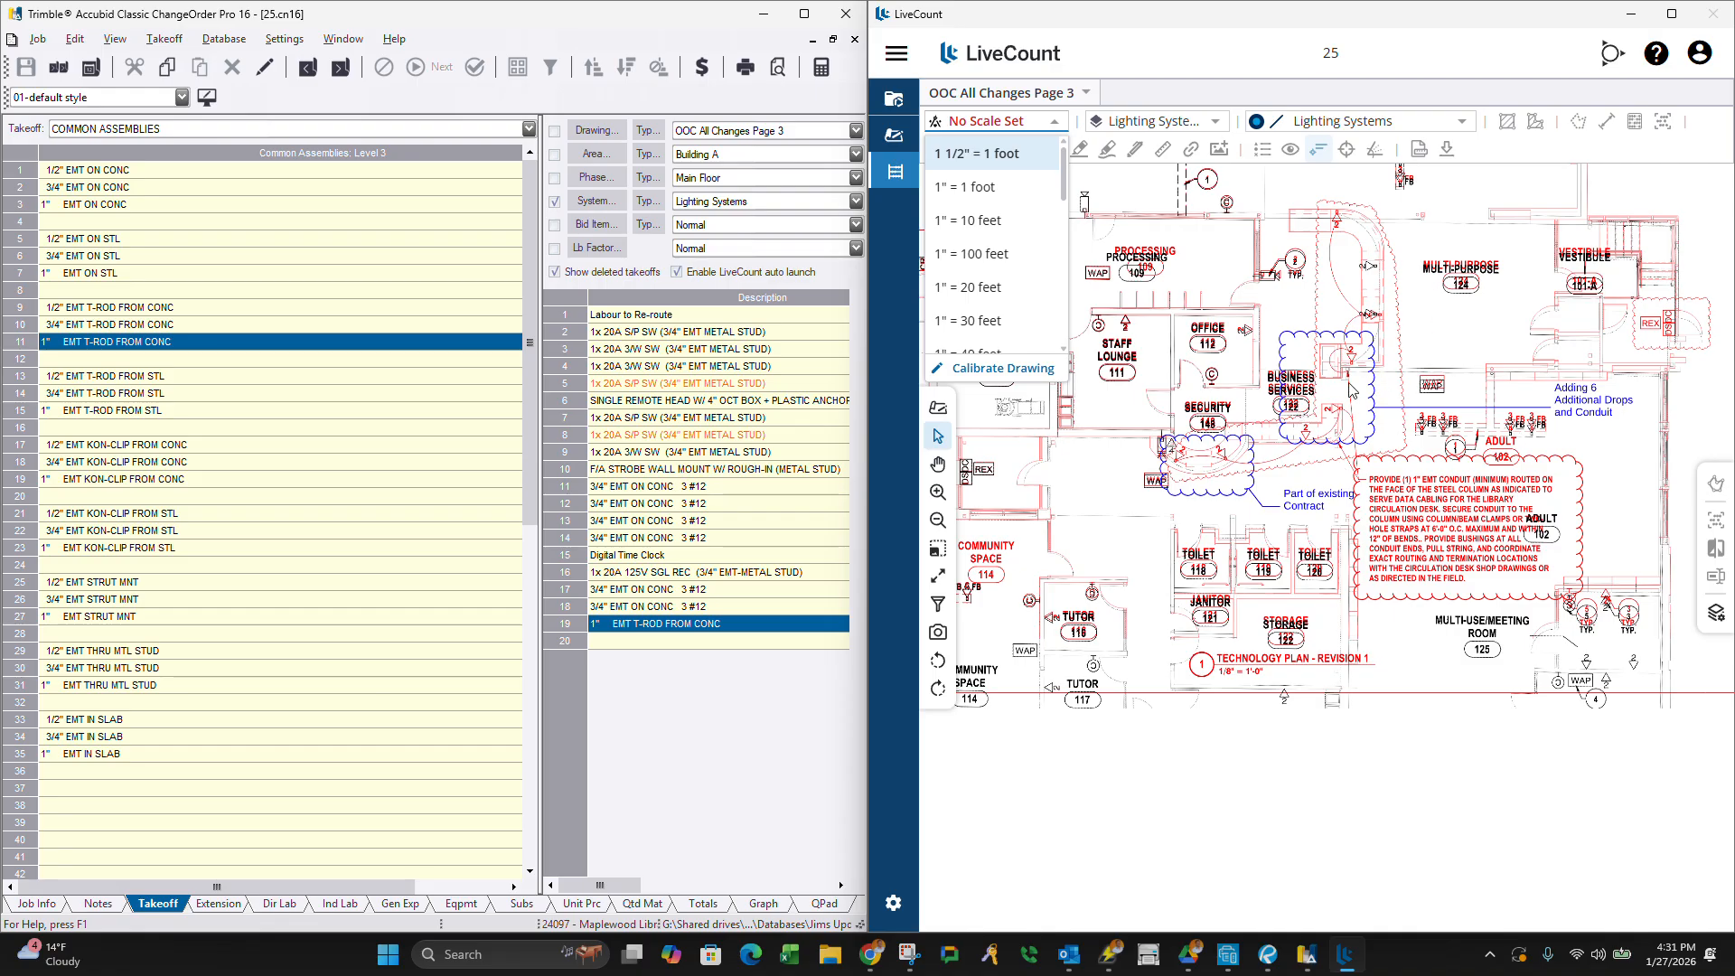
pyautogui.scroll(-3, 994, 246)
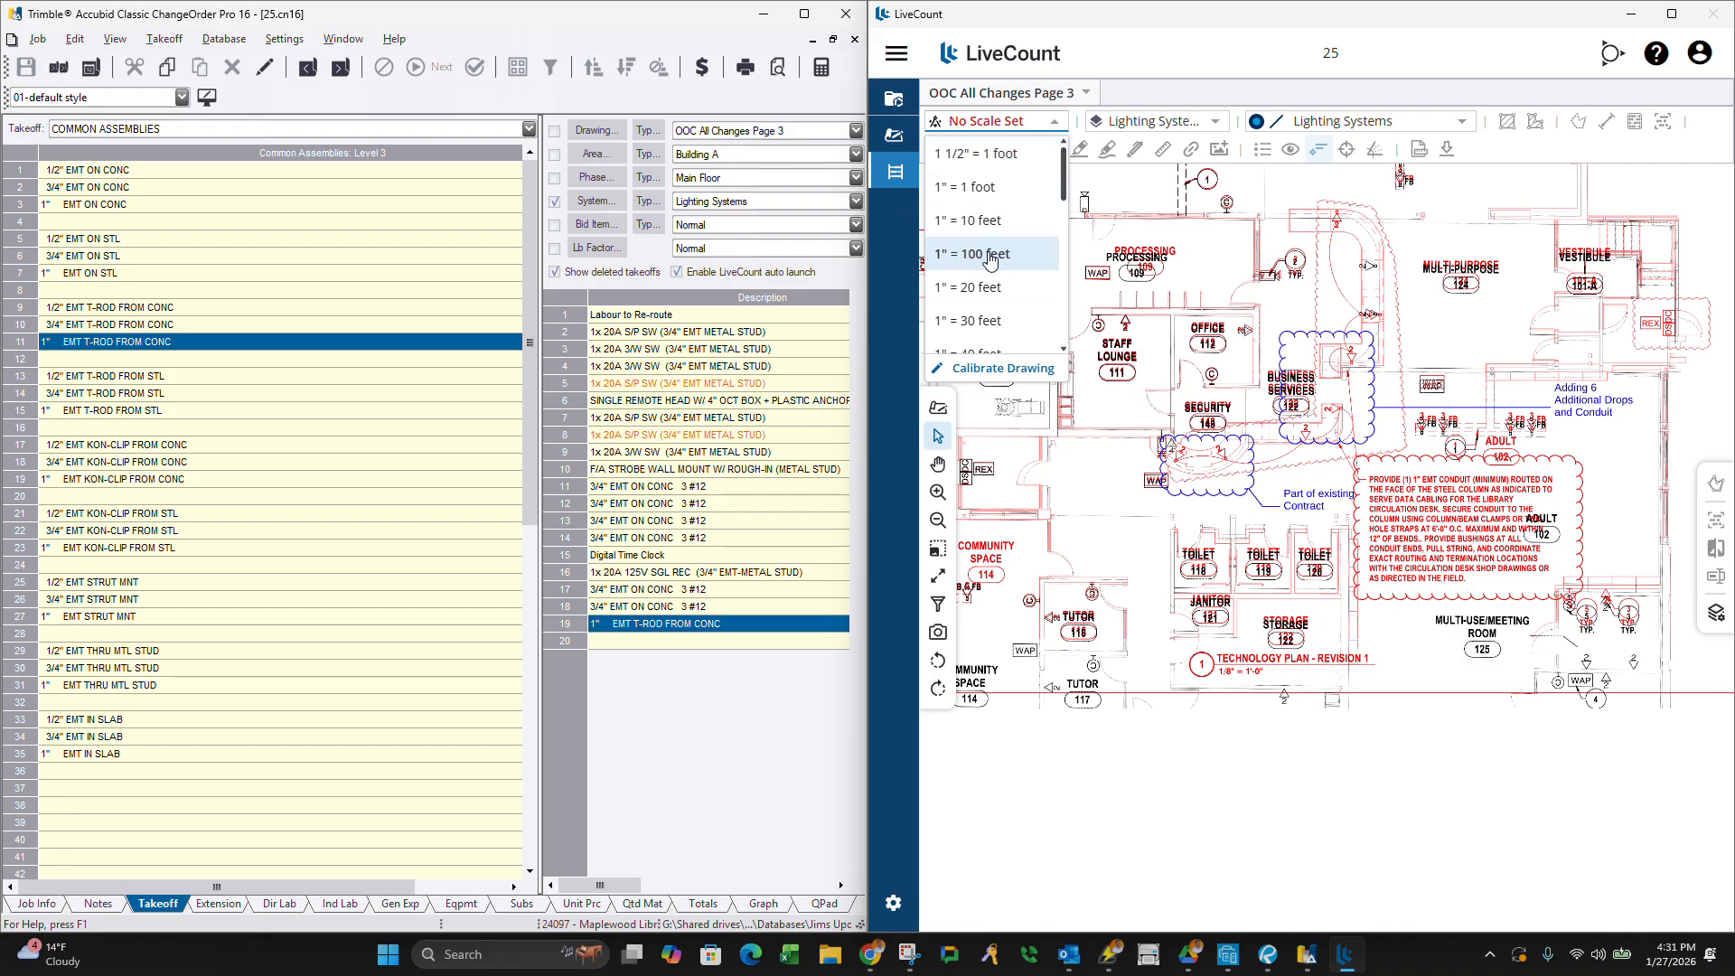
pyautogui.scroll(-3, 994, 246)
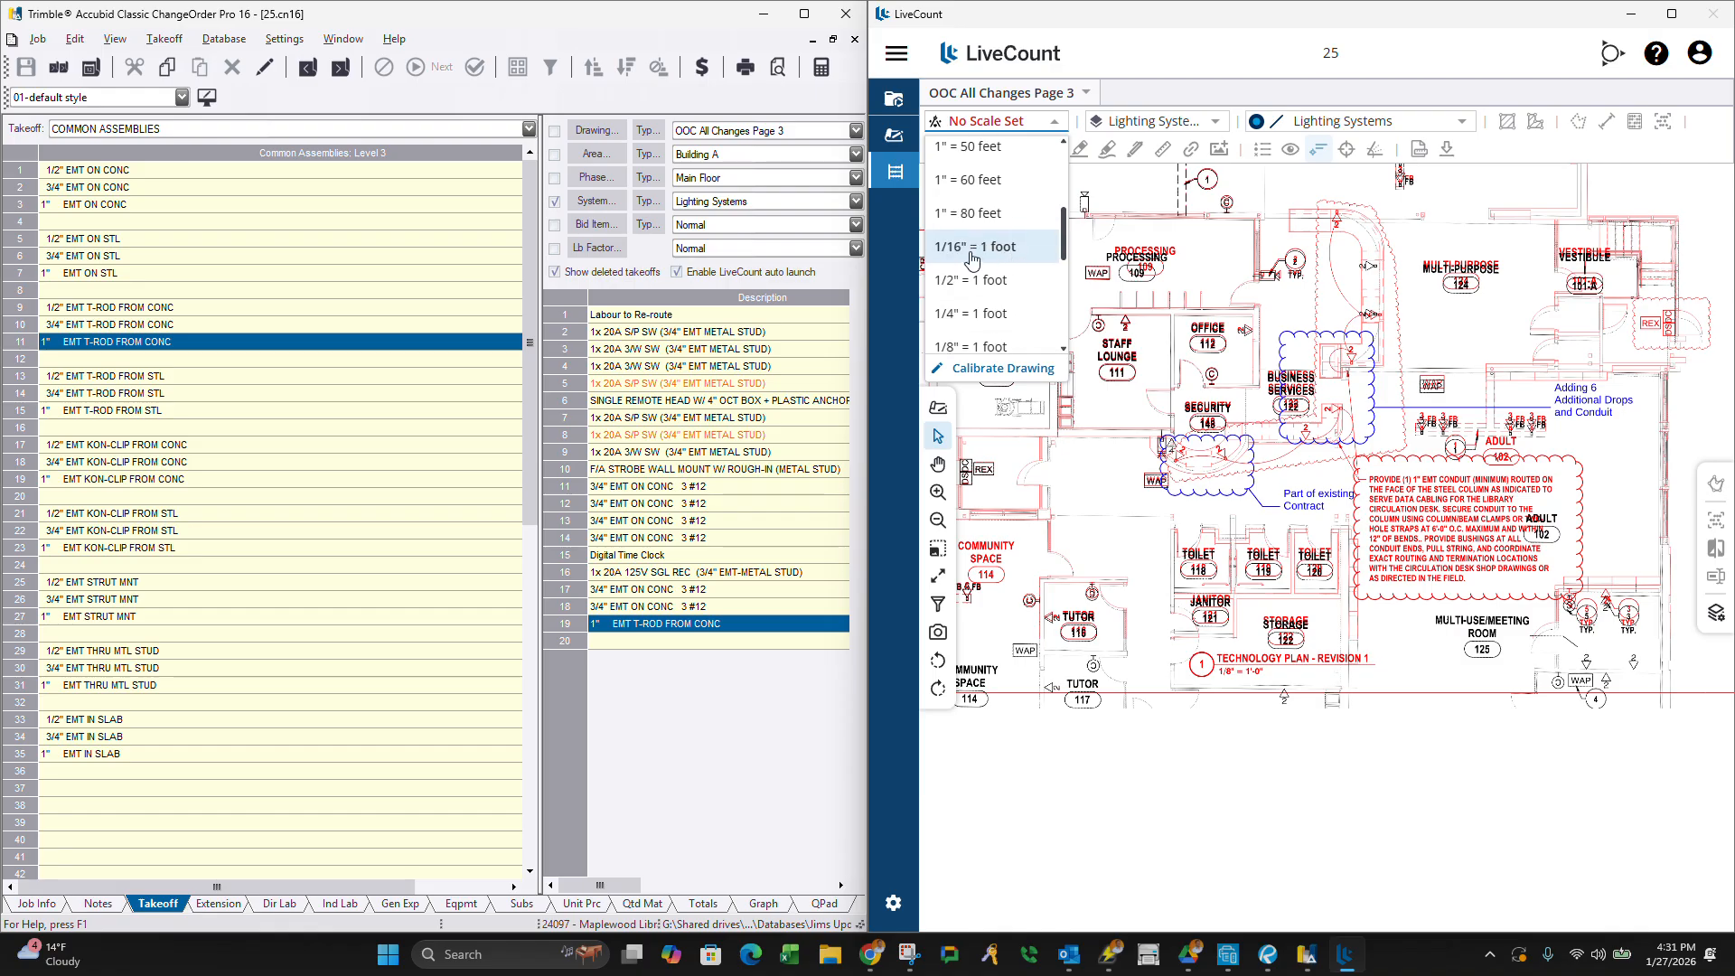
pyautogui.scroll(3, 990, 299)
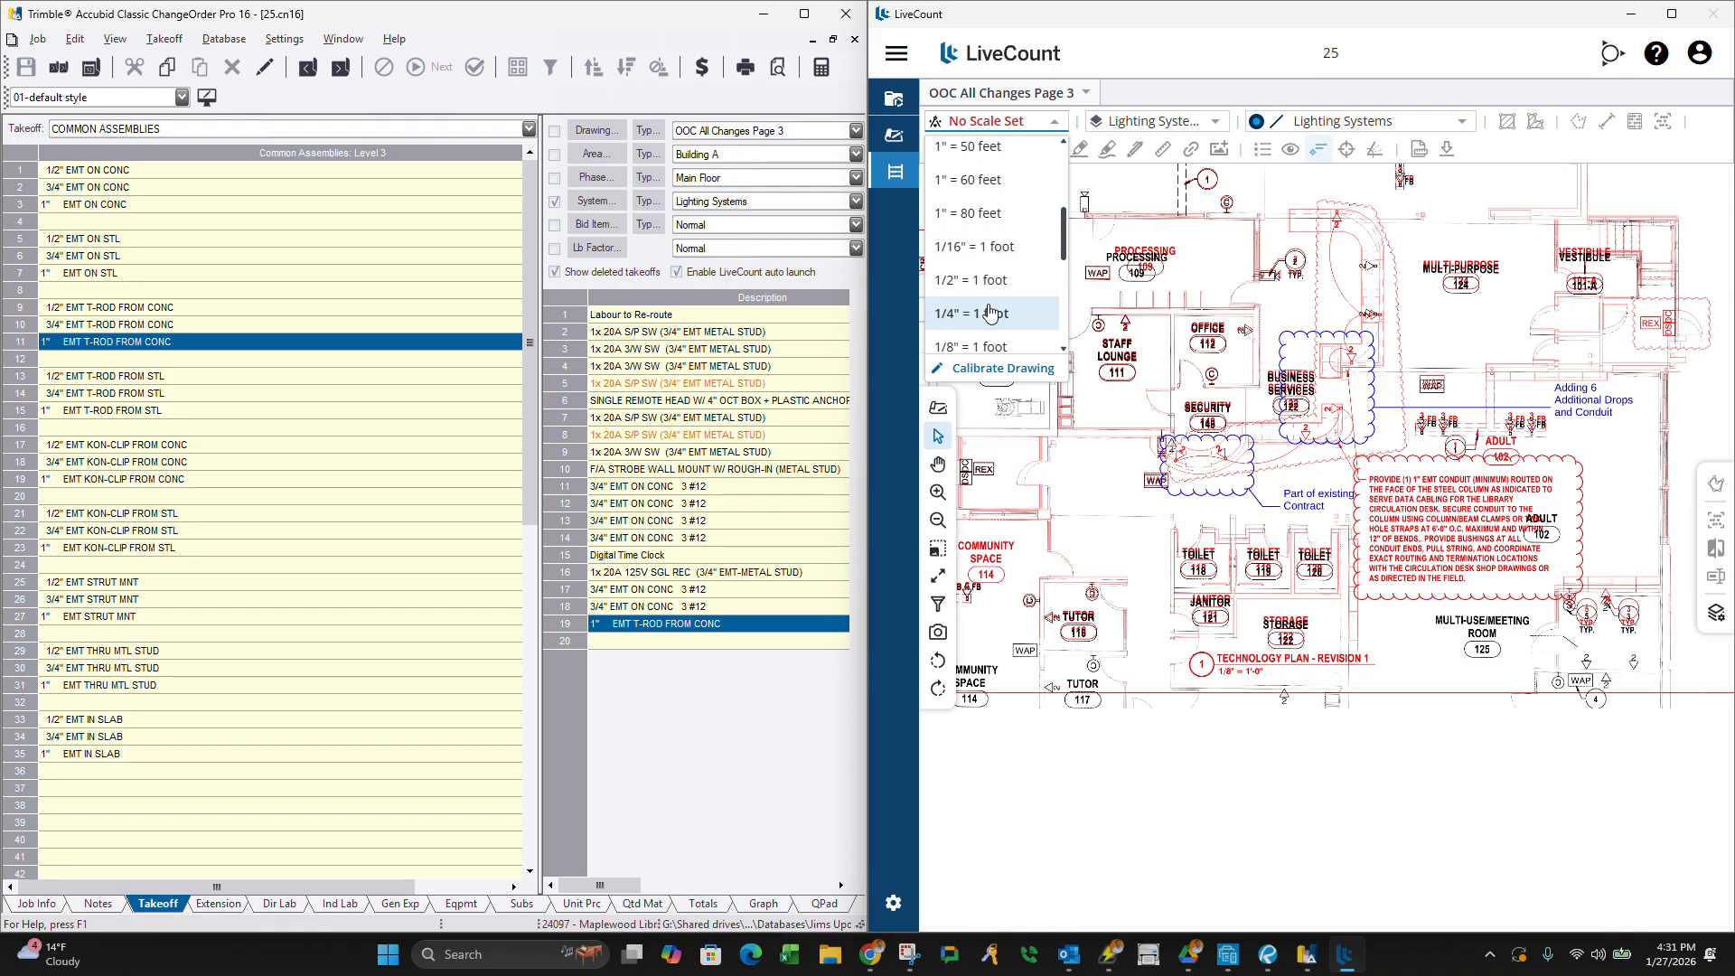
pyautogui.click(987, 346)
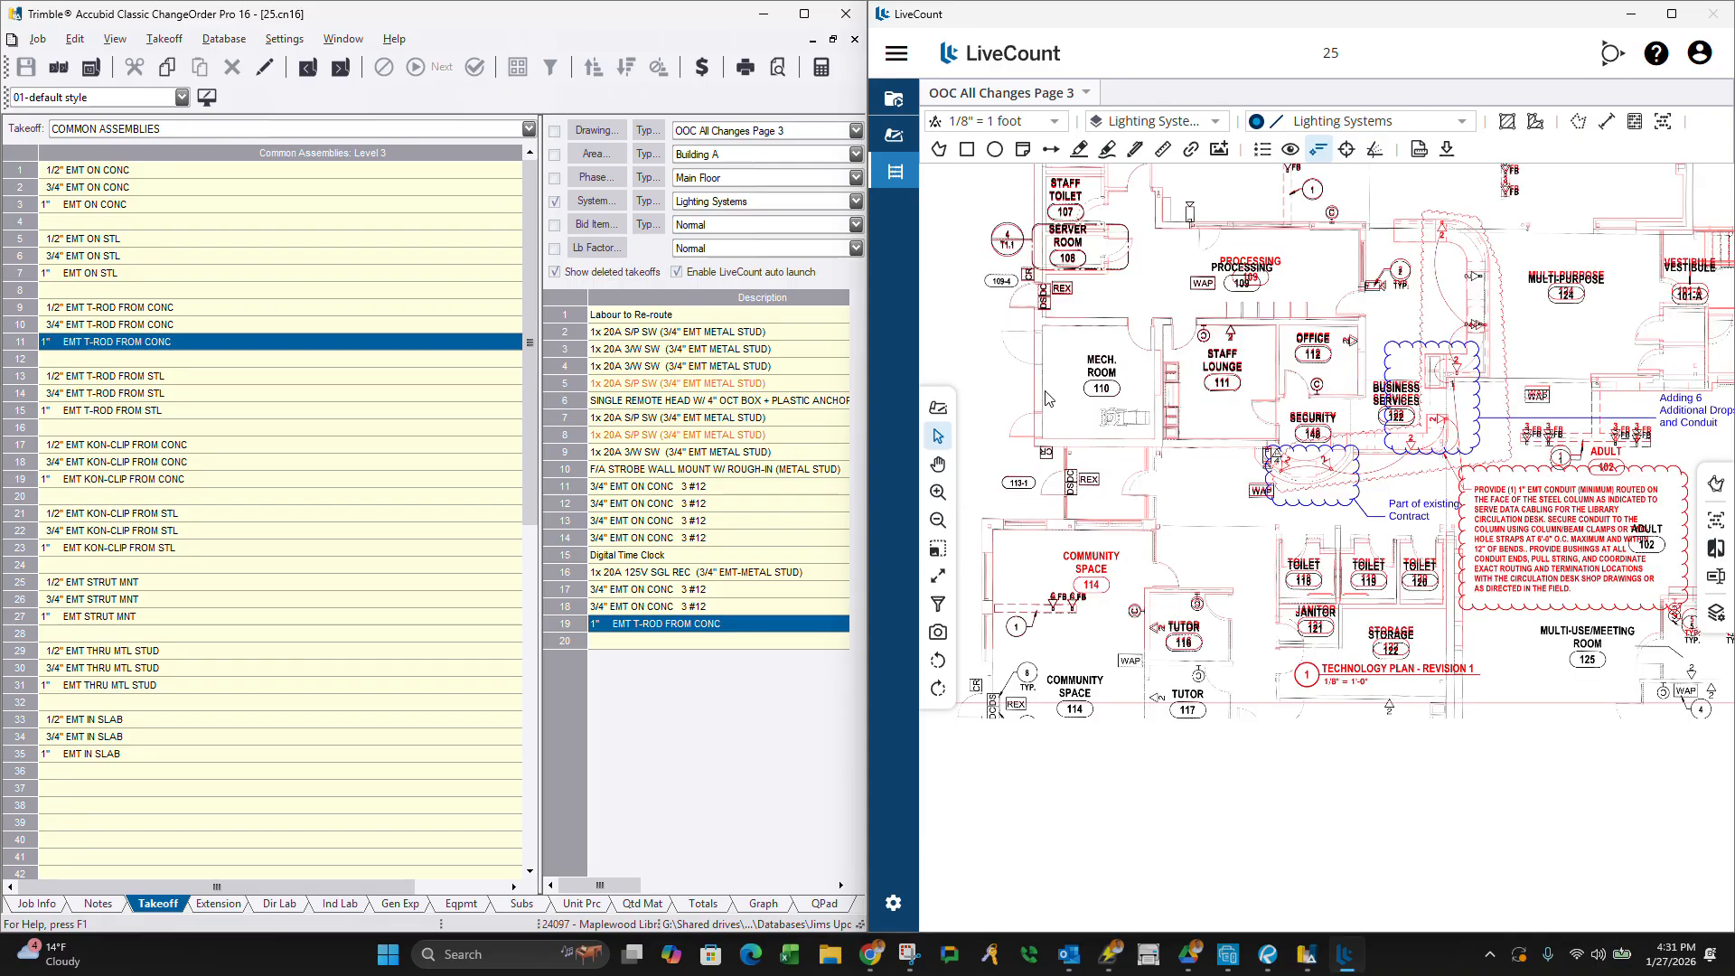
# Examine the technology plan's clouded additional drops and look through the top-level common assembly categories for a suitable takeoff item.
pyautogui.scroll(-2, 1278, 436)
pyautogui.scroll(3, 1398, 368)
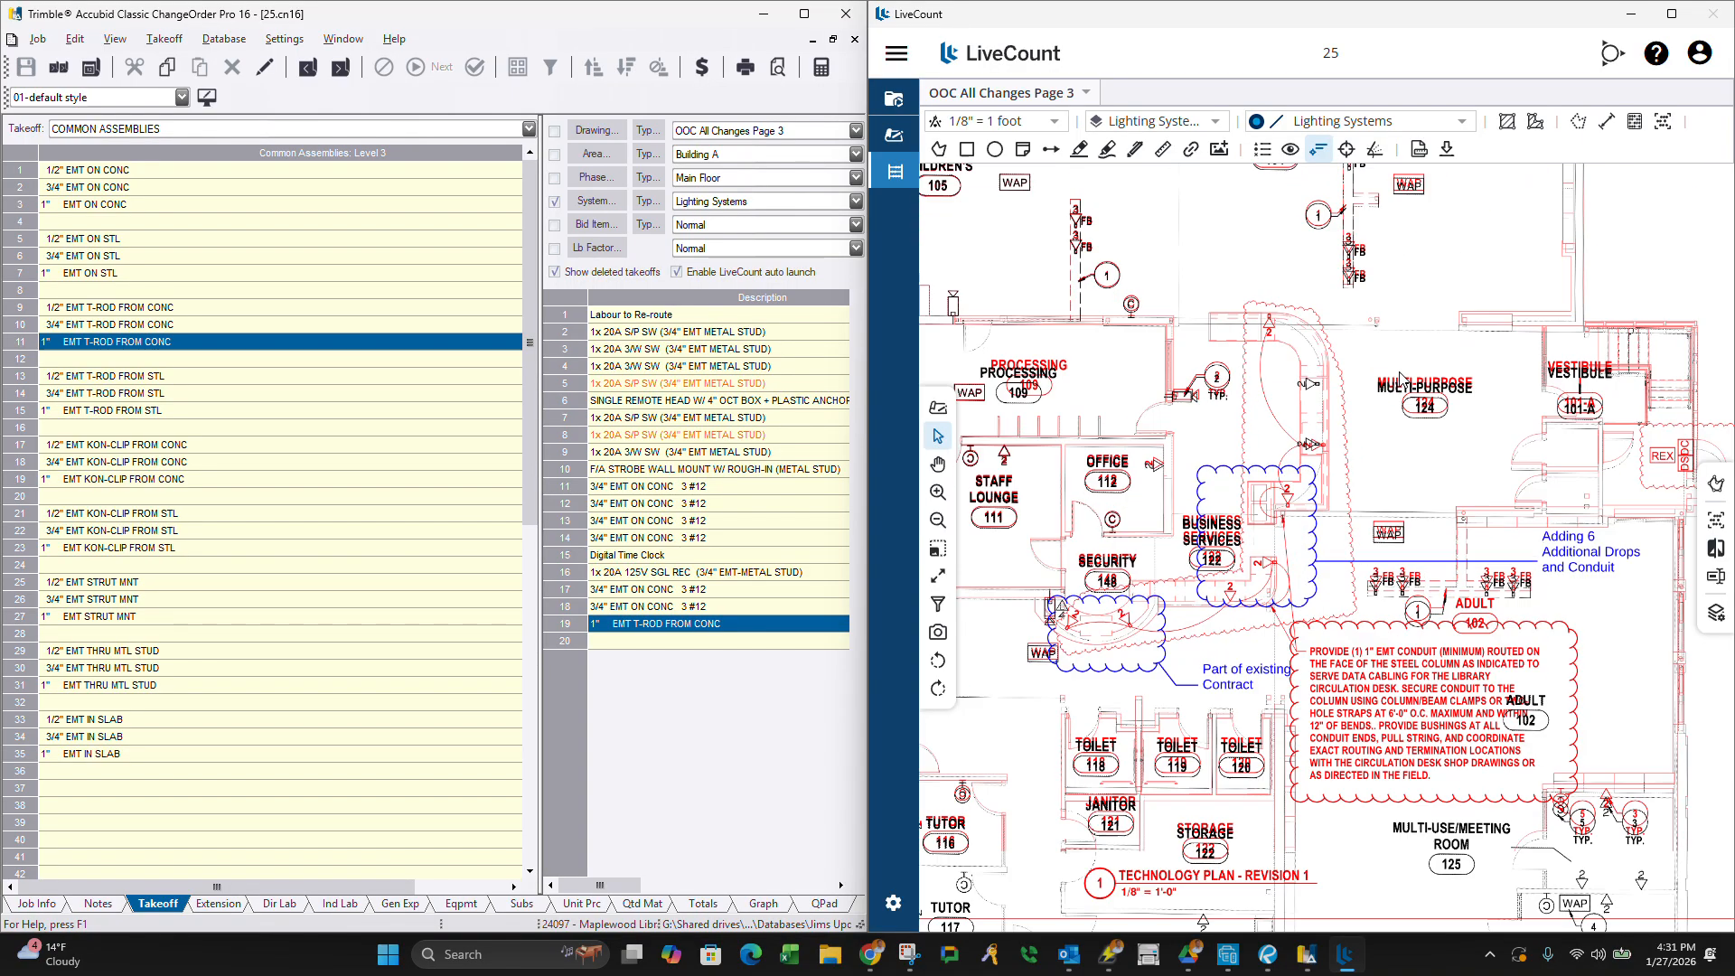
pyautogui.scroll(-2, 1400, 380)
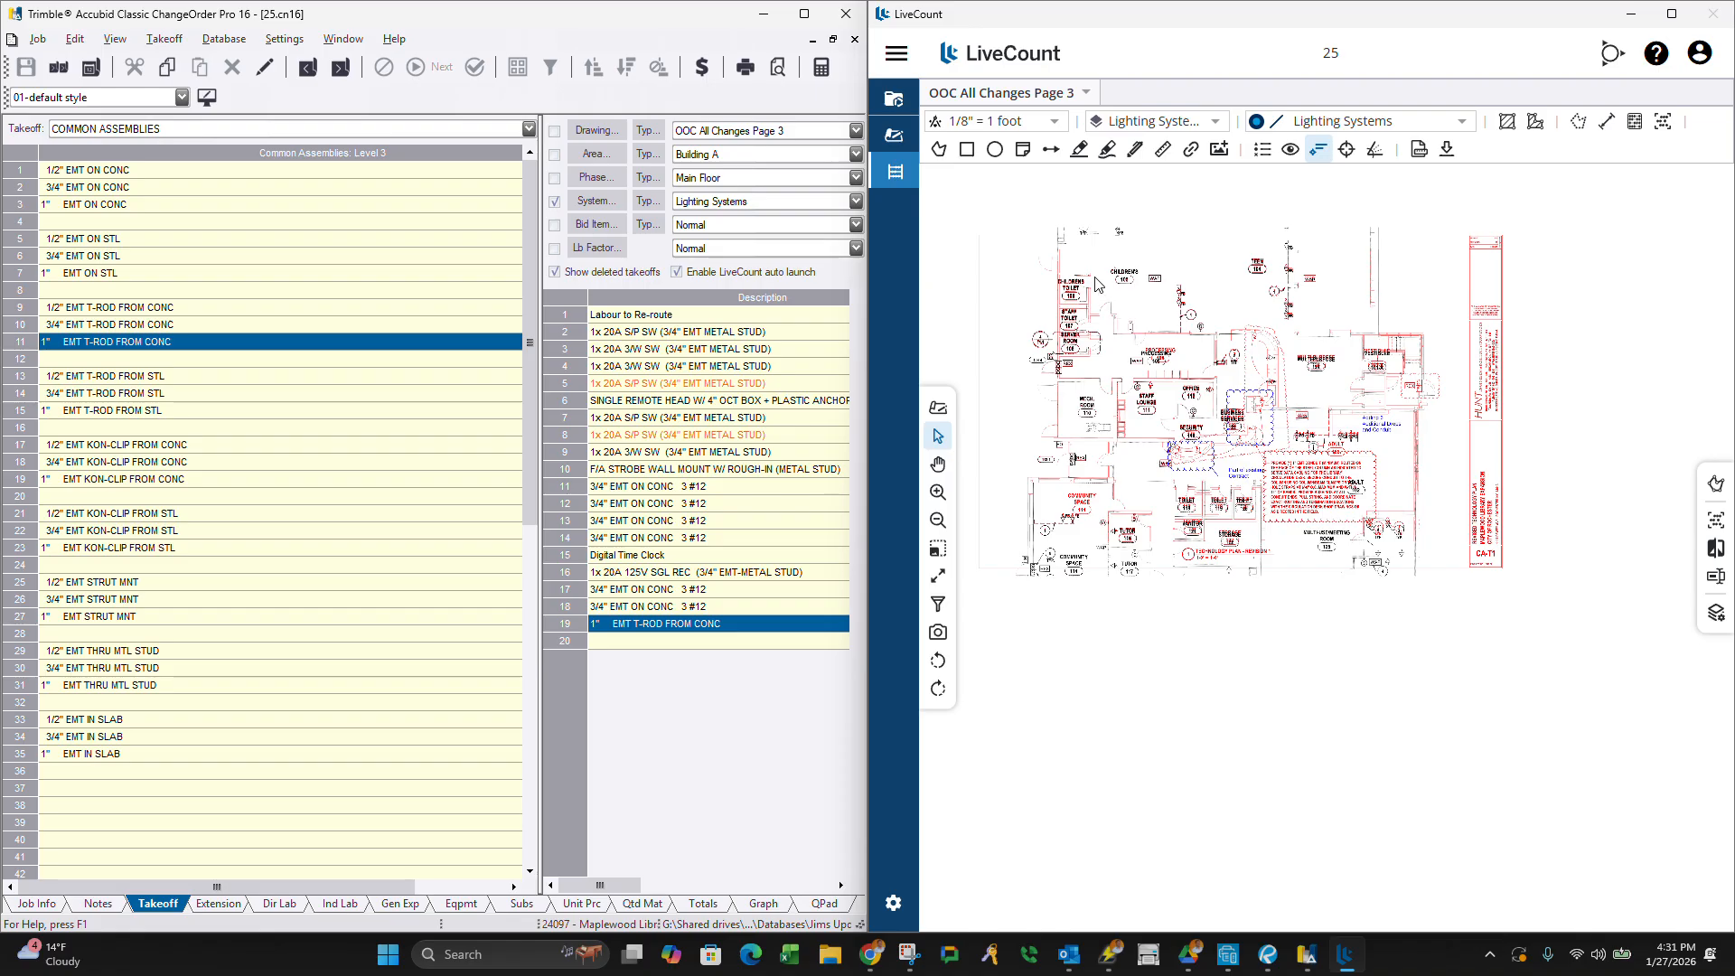
pyautogui.scroll(2, 1093, 285)
pyautogui.scroll(-2, 1077, 450)
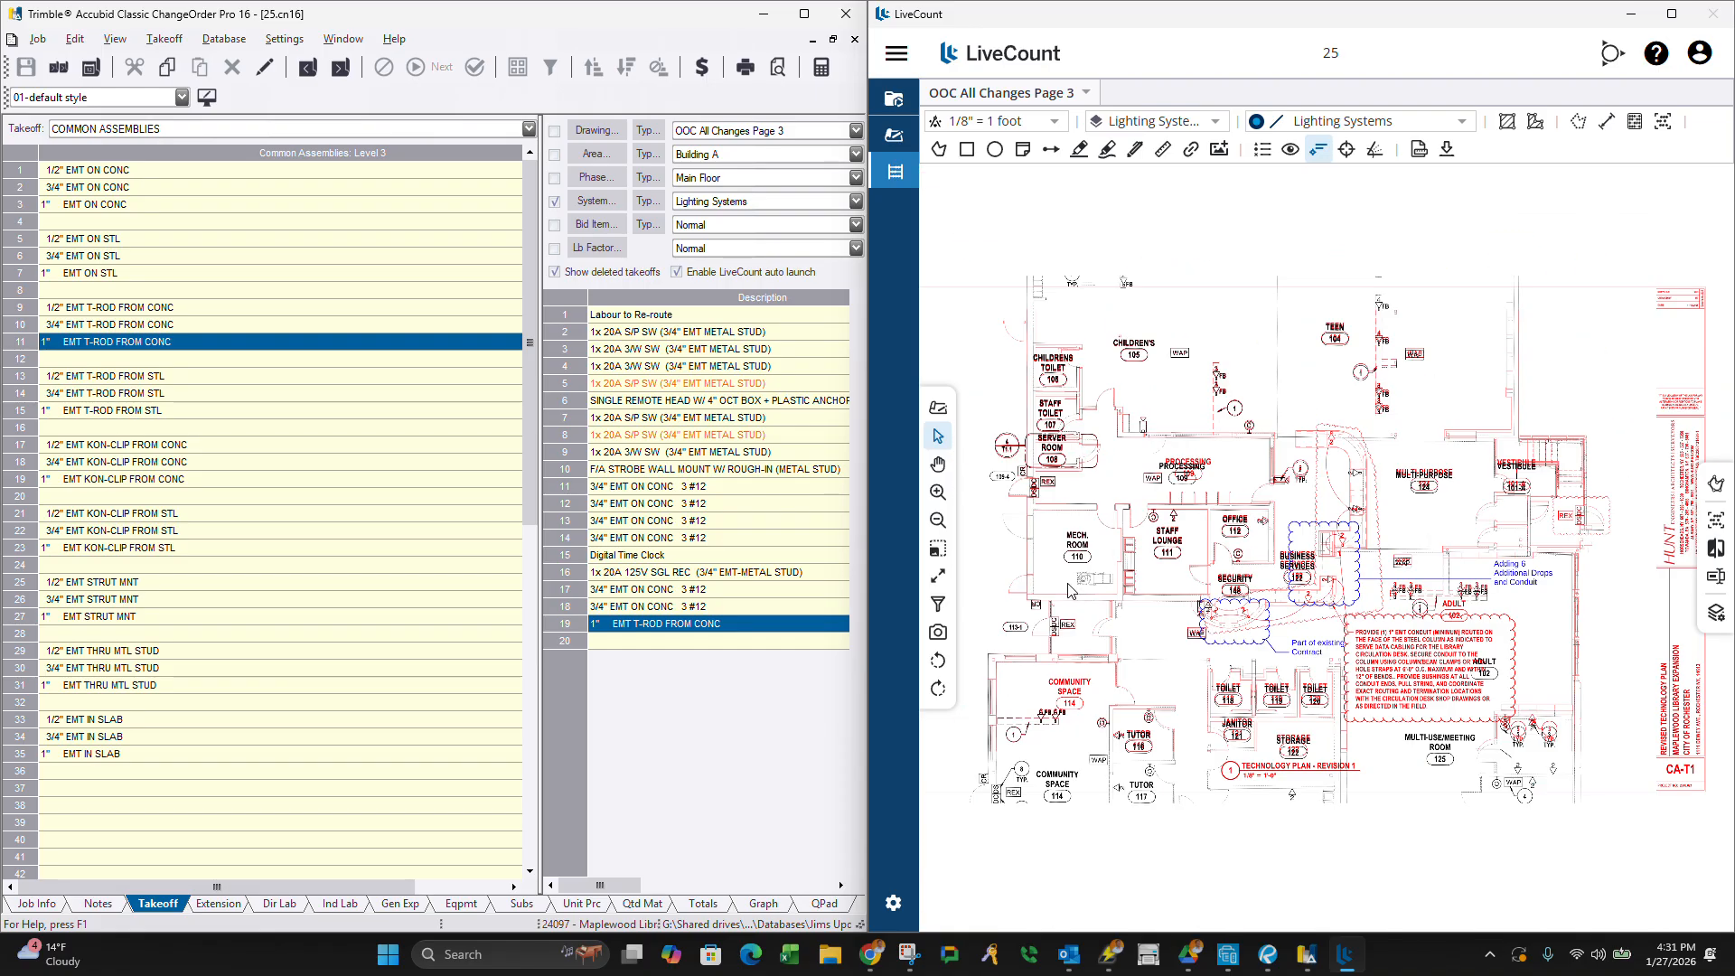
pyautogui.rightClick(213, 446)
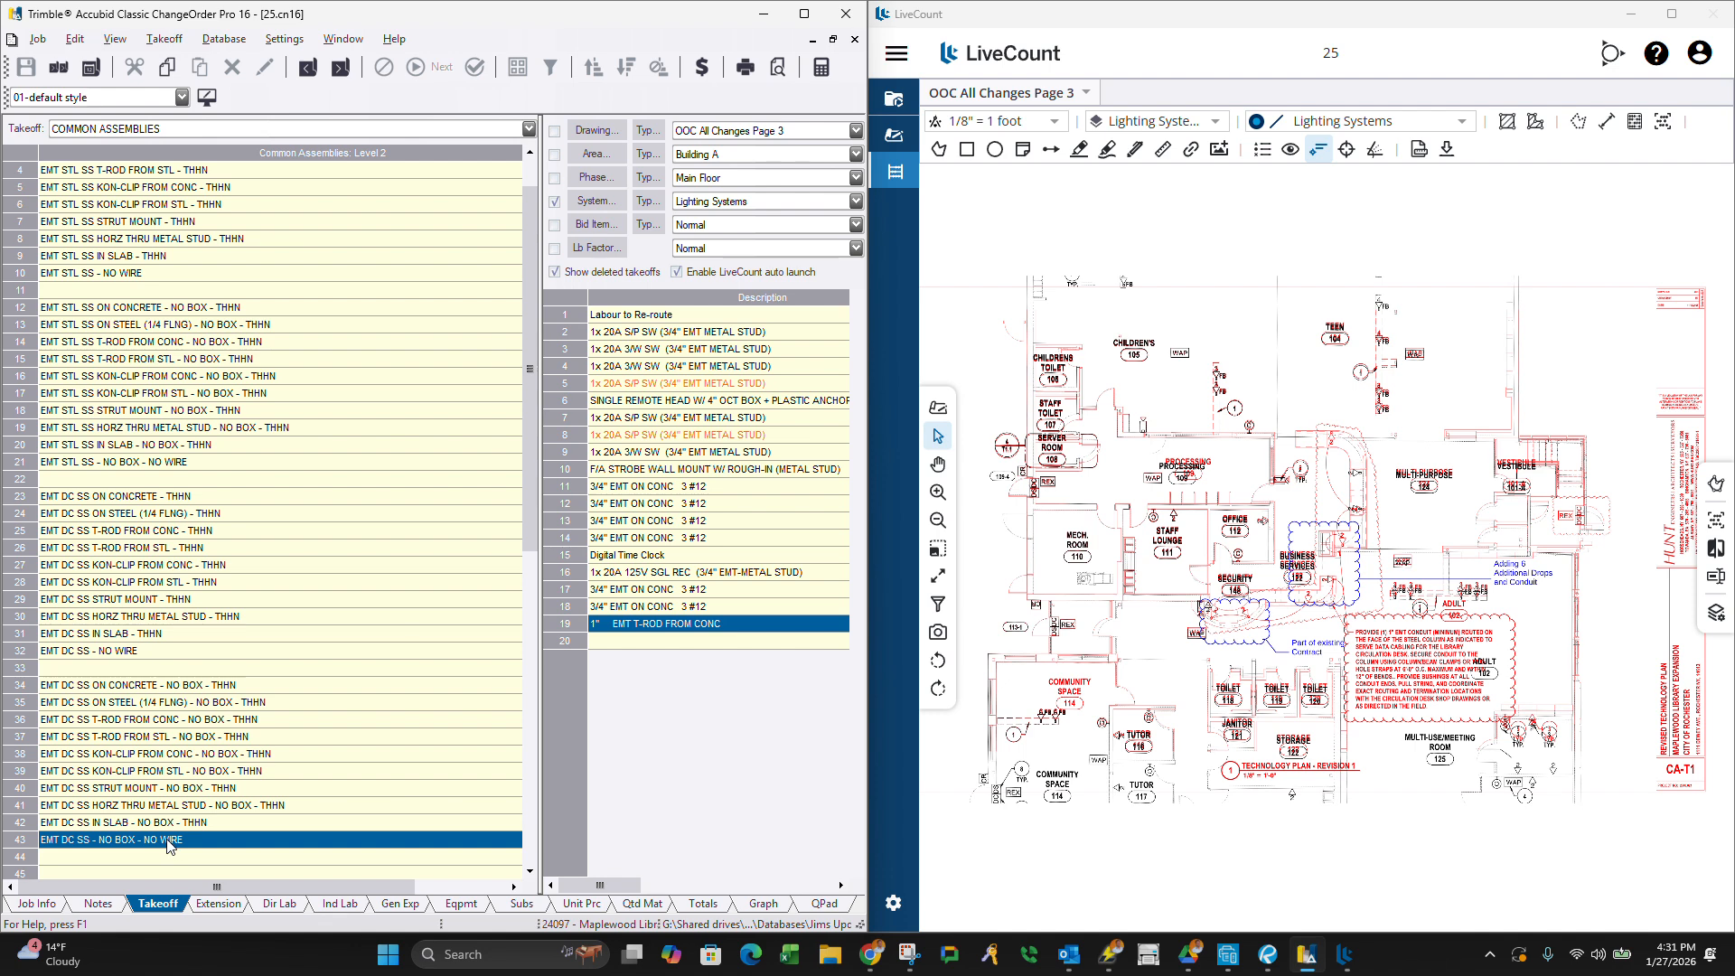
pyautogui.rightClick(139, 530)
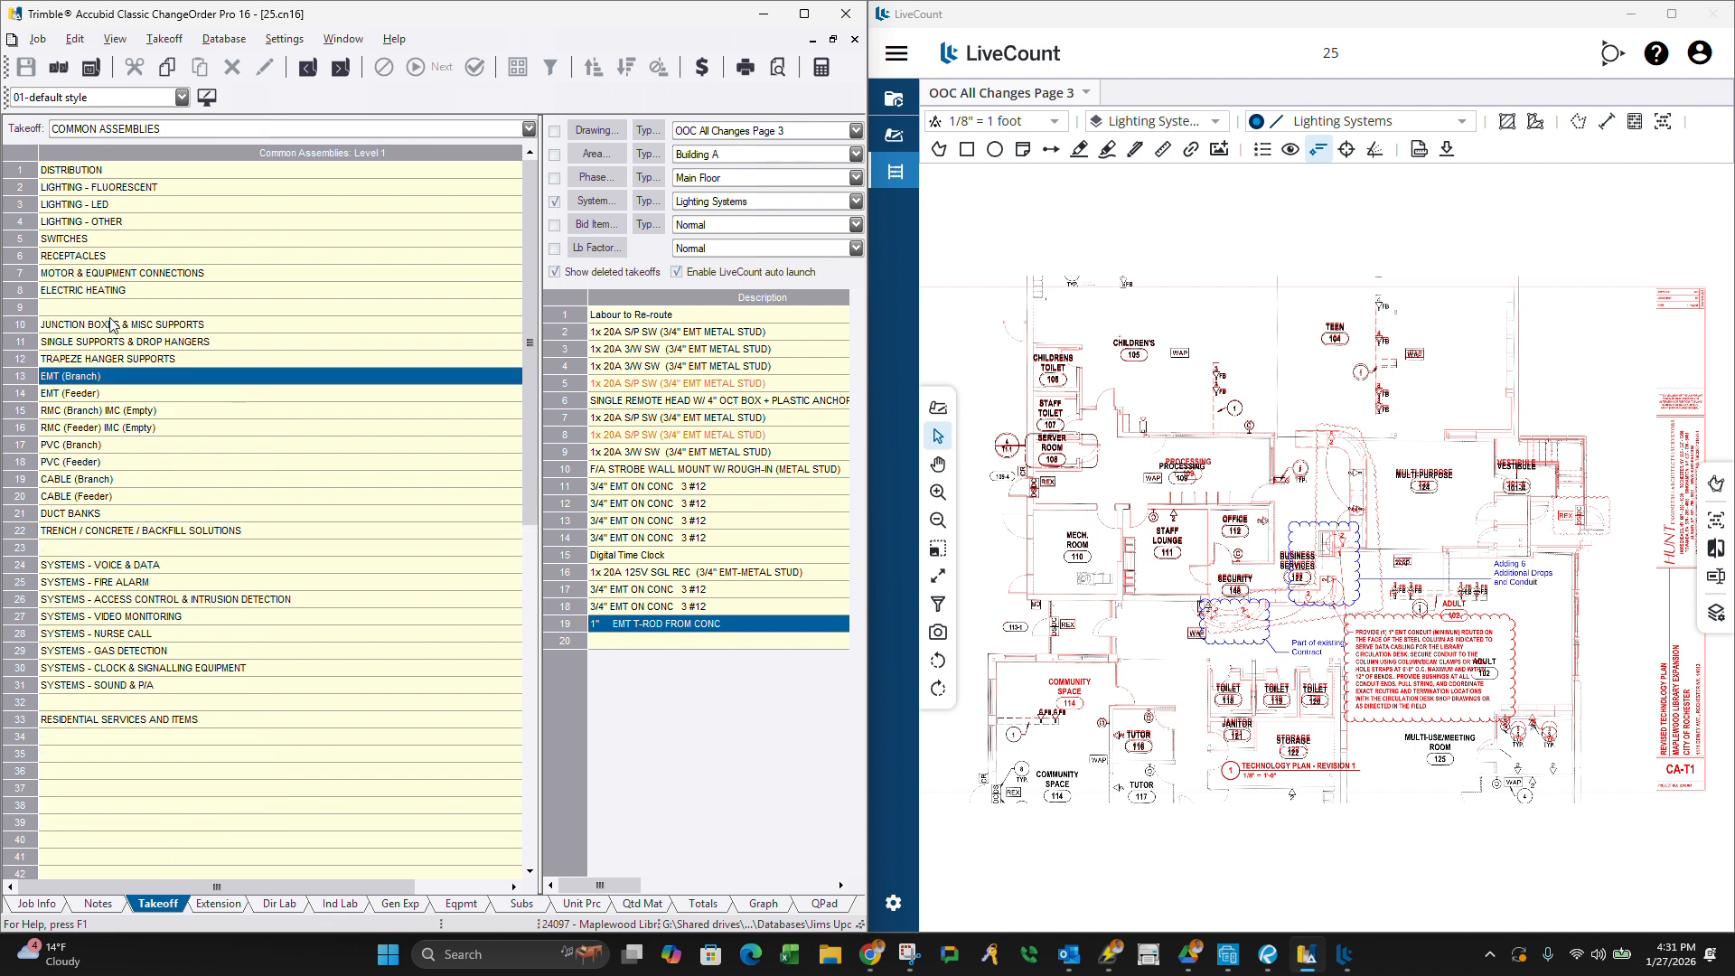
pyautogui.scroll(-3, 108, 479)
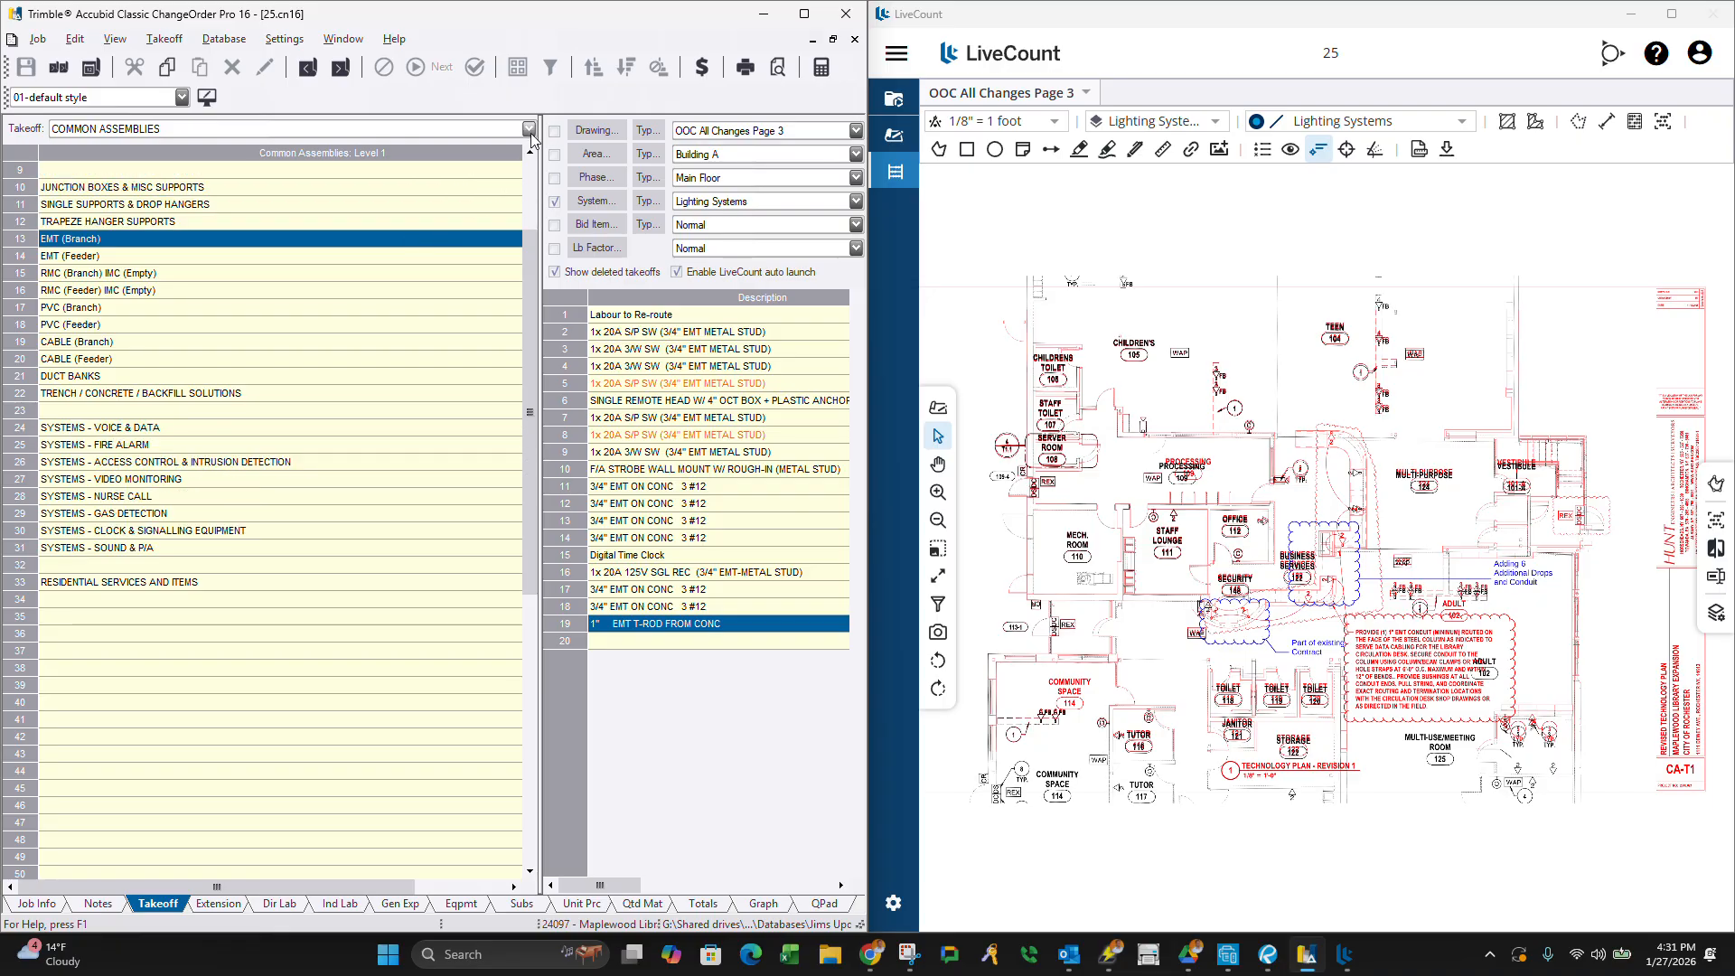
pyautogui.scroll(3, 1269, 635)
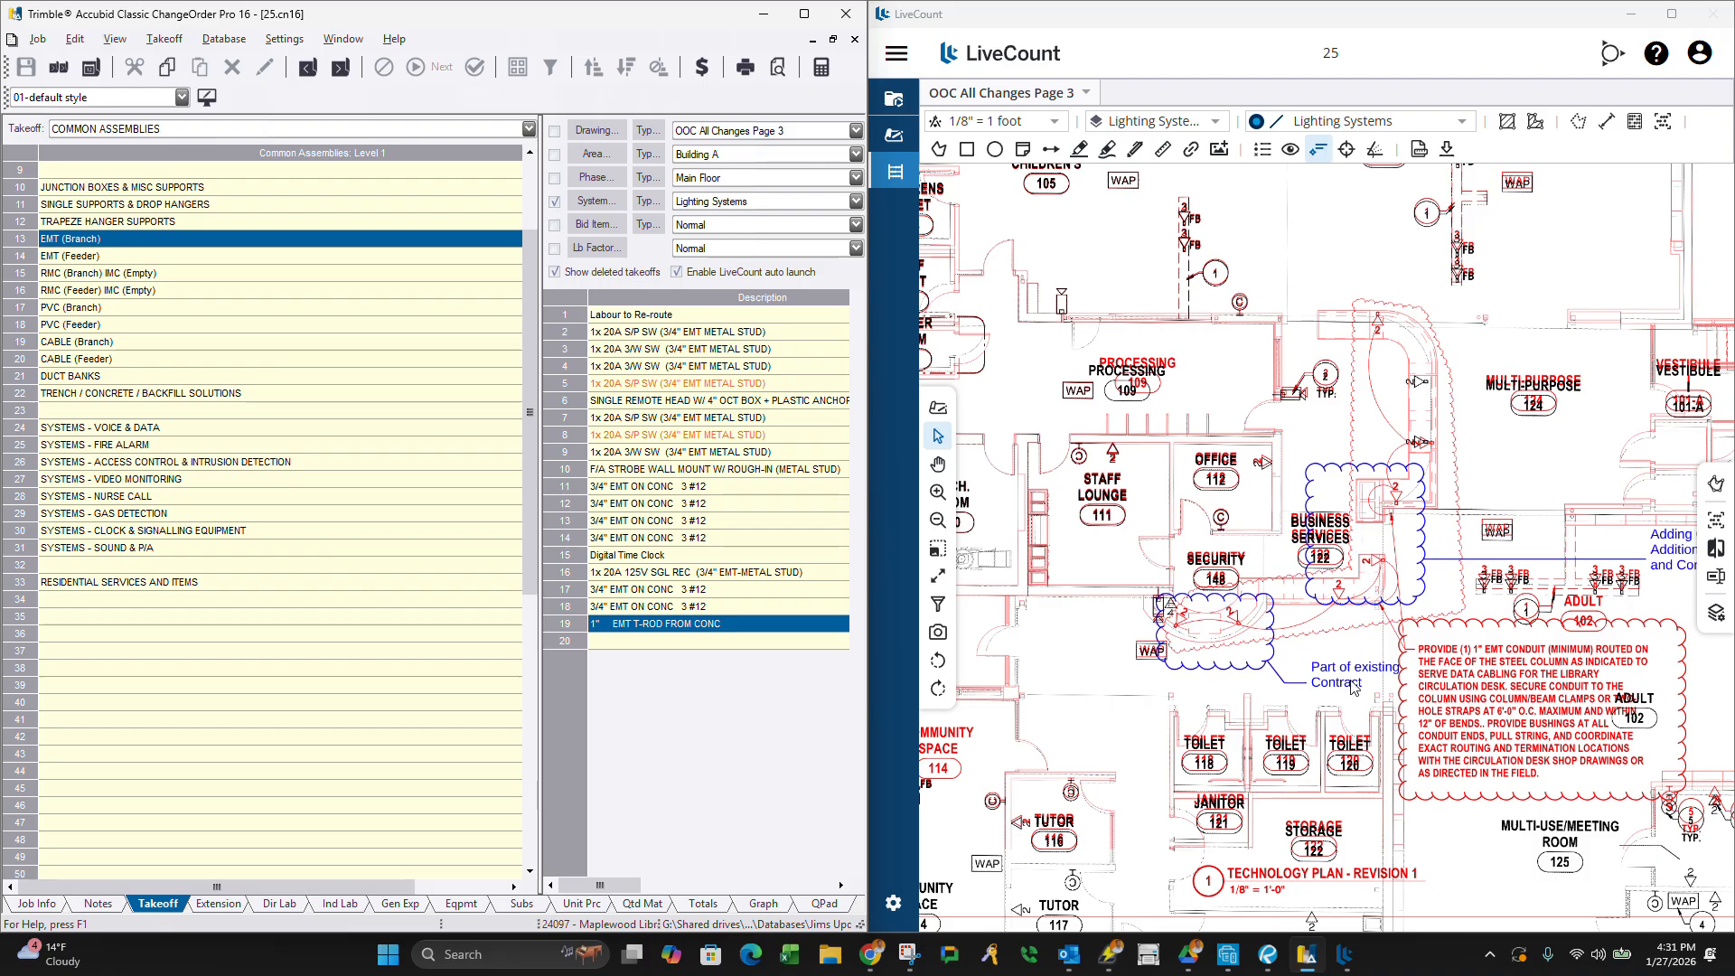
pyautogui.scroll(-2, 1352, 689)
pyautogui.scroll(-3, 1399, 597)
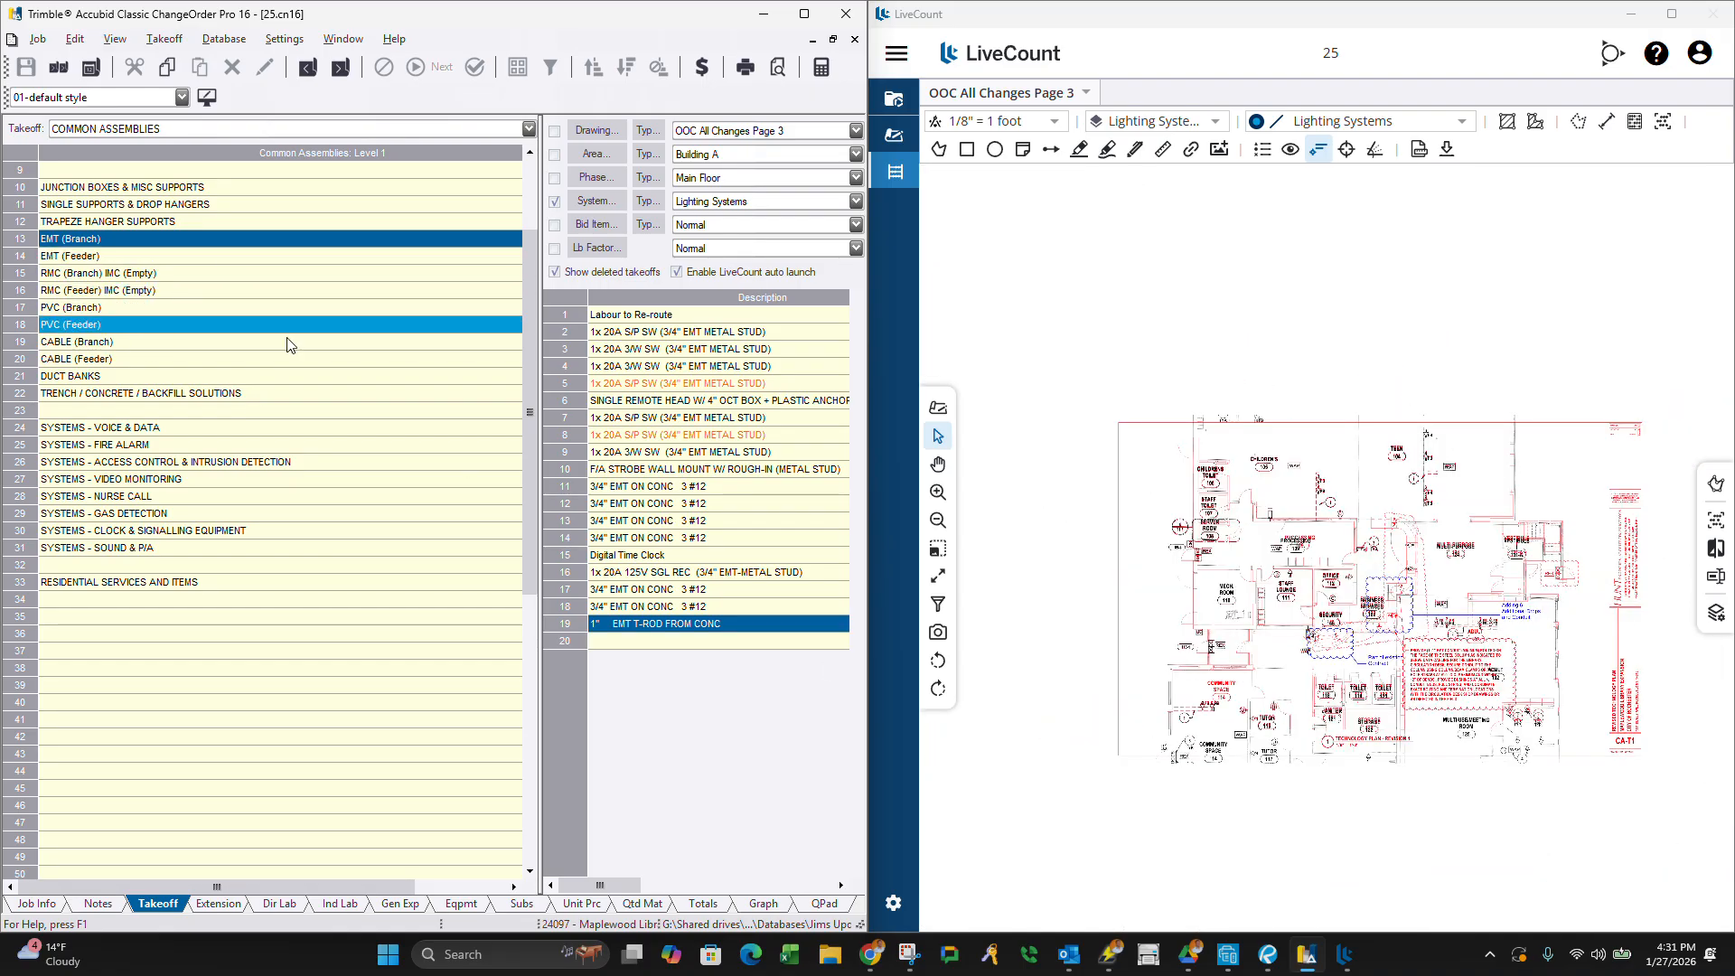
# Switch the takeoff source to TEMPORARY ITEMS and start a new temporary item described as "Price Per Drop".
pyautogui.click(526, 132)
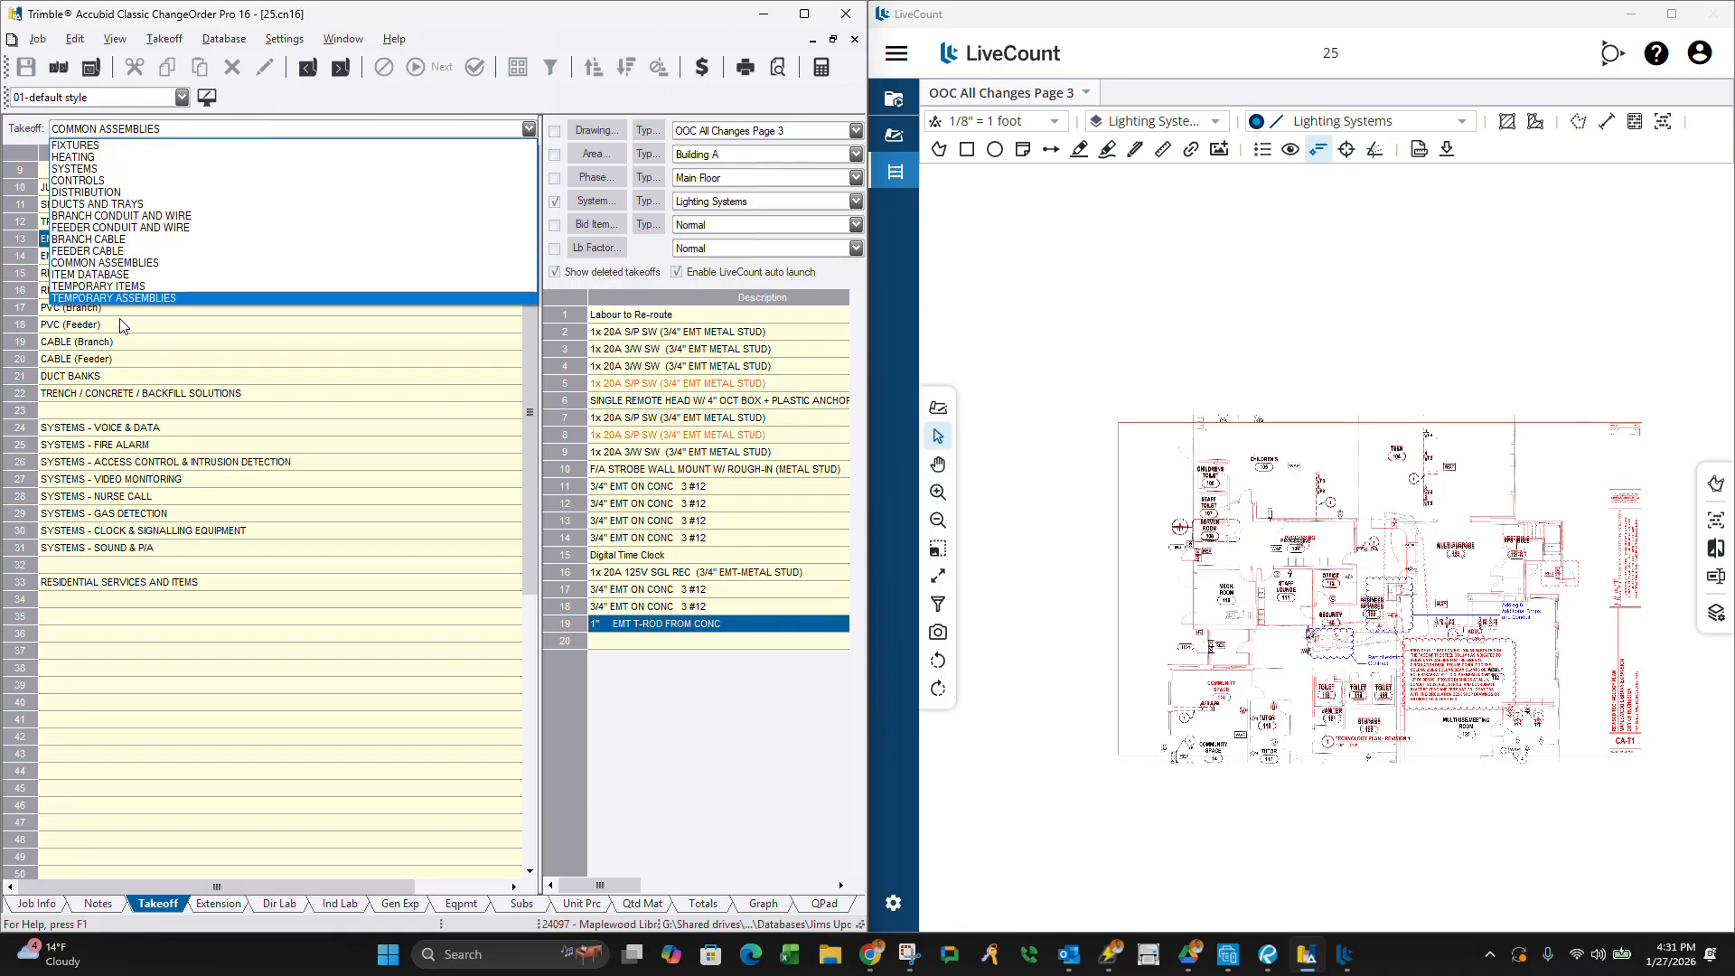
pyautogui.press('Up')
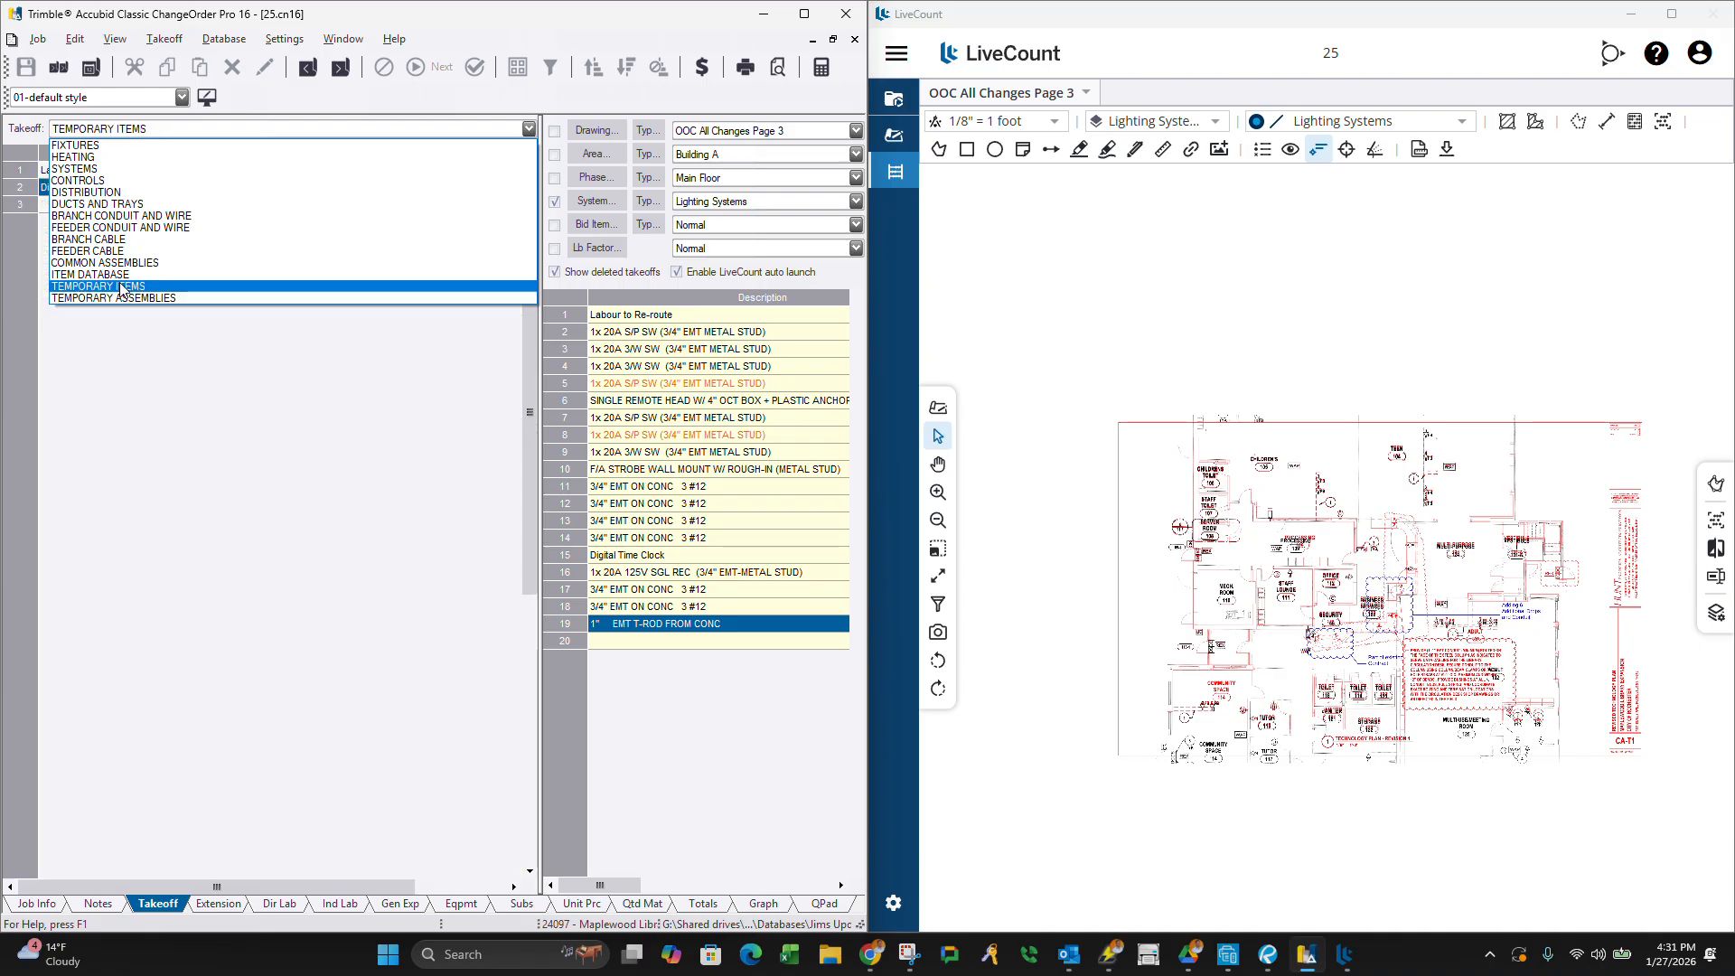
pyautogui.press('Return')
pyautogui.doubleClick(92, 191)
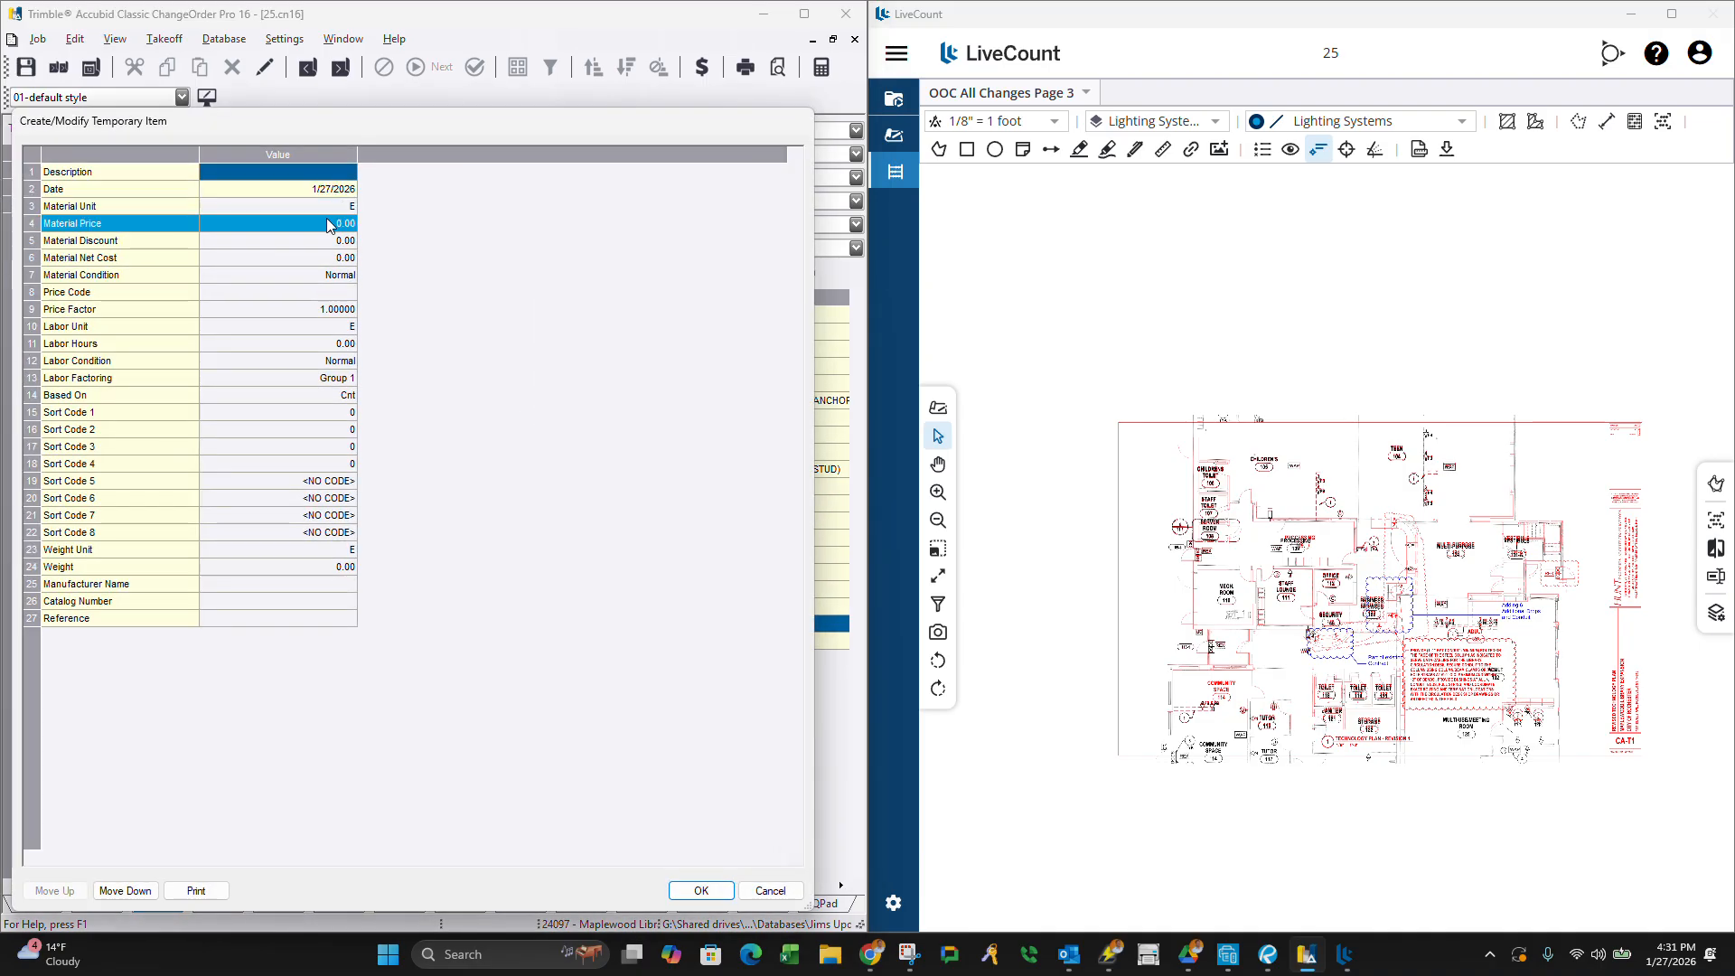
pyautogui.click(348, 190)
pyautogui.click(330, 172)
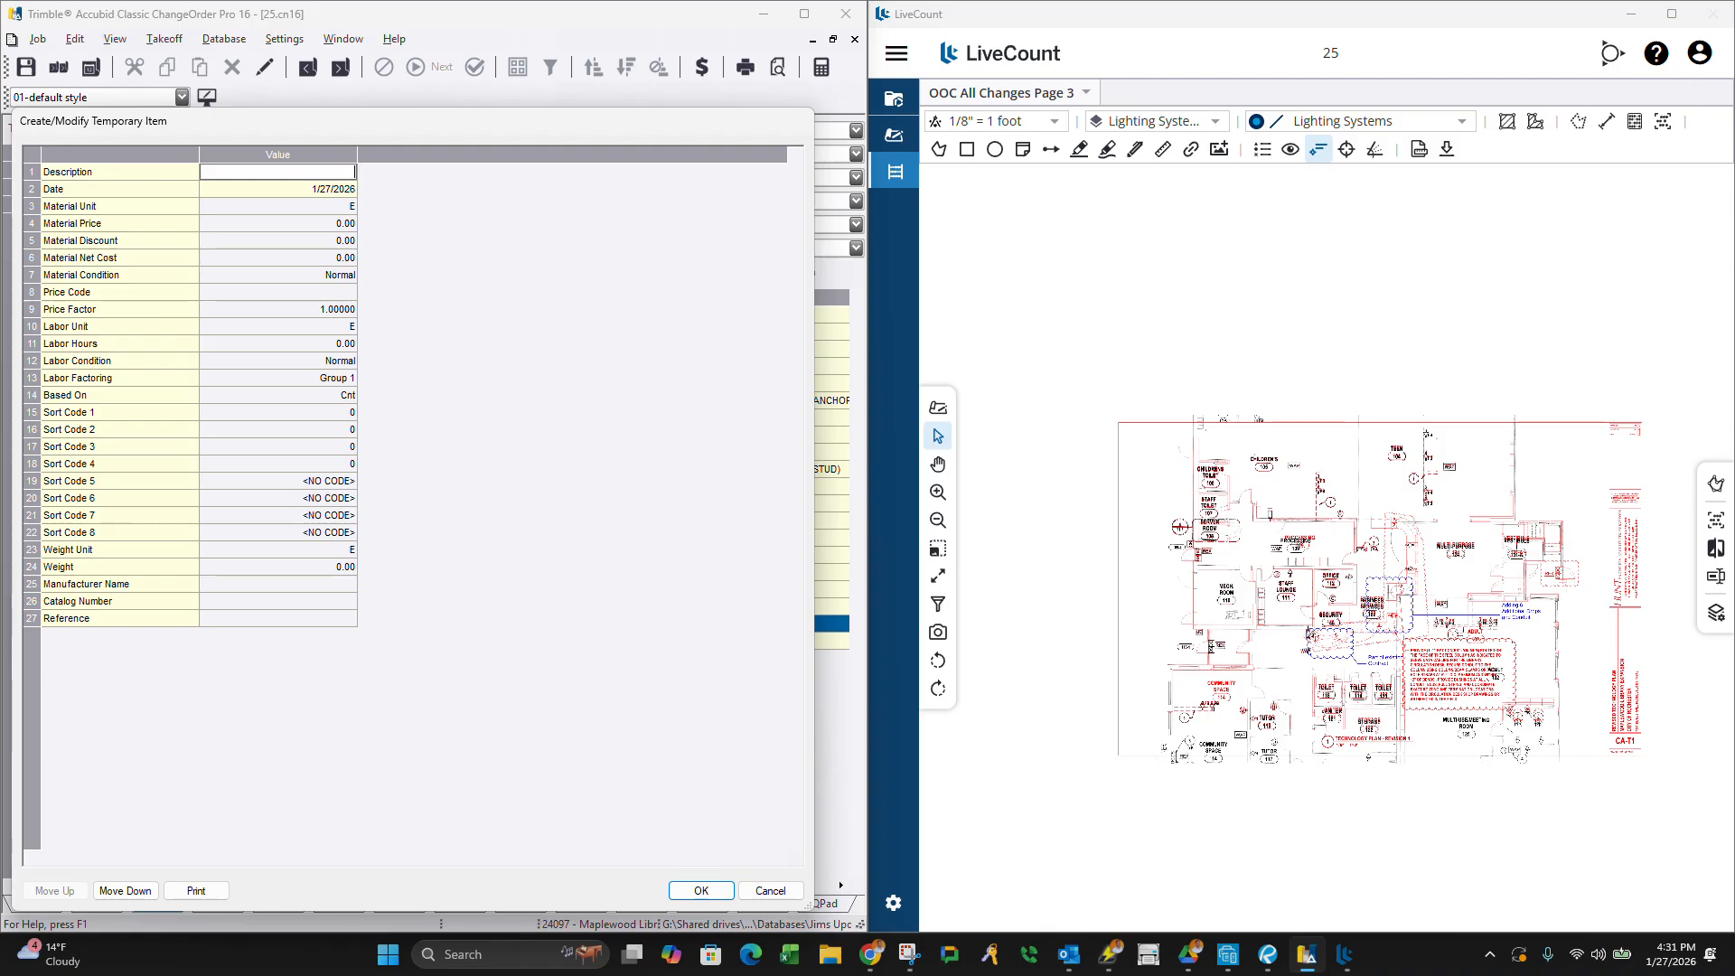
pyautogui.write('Price Per Drop')
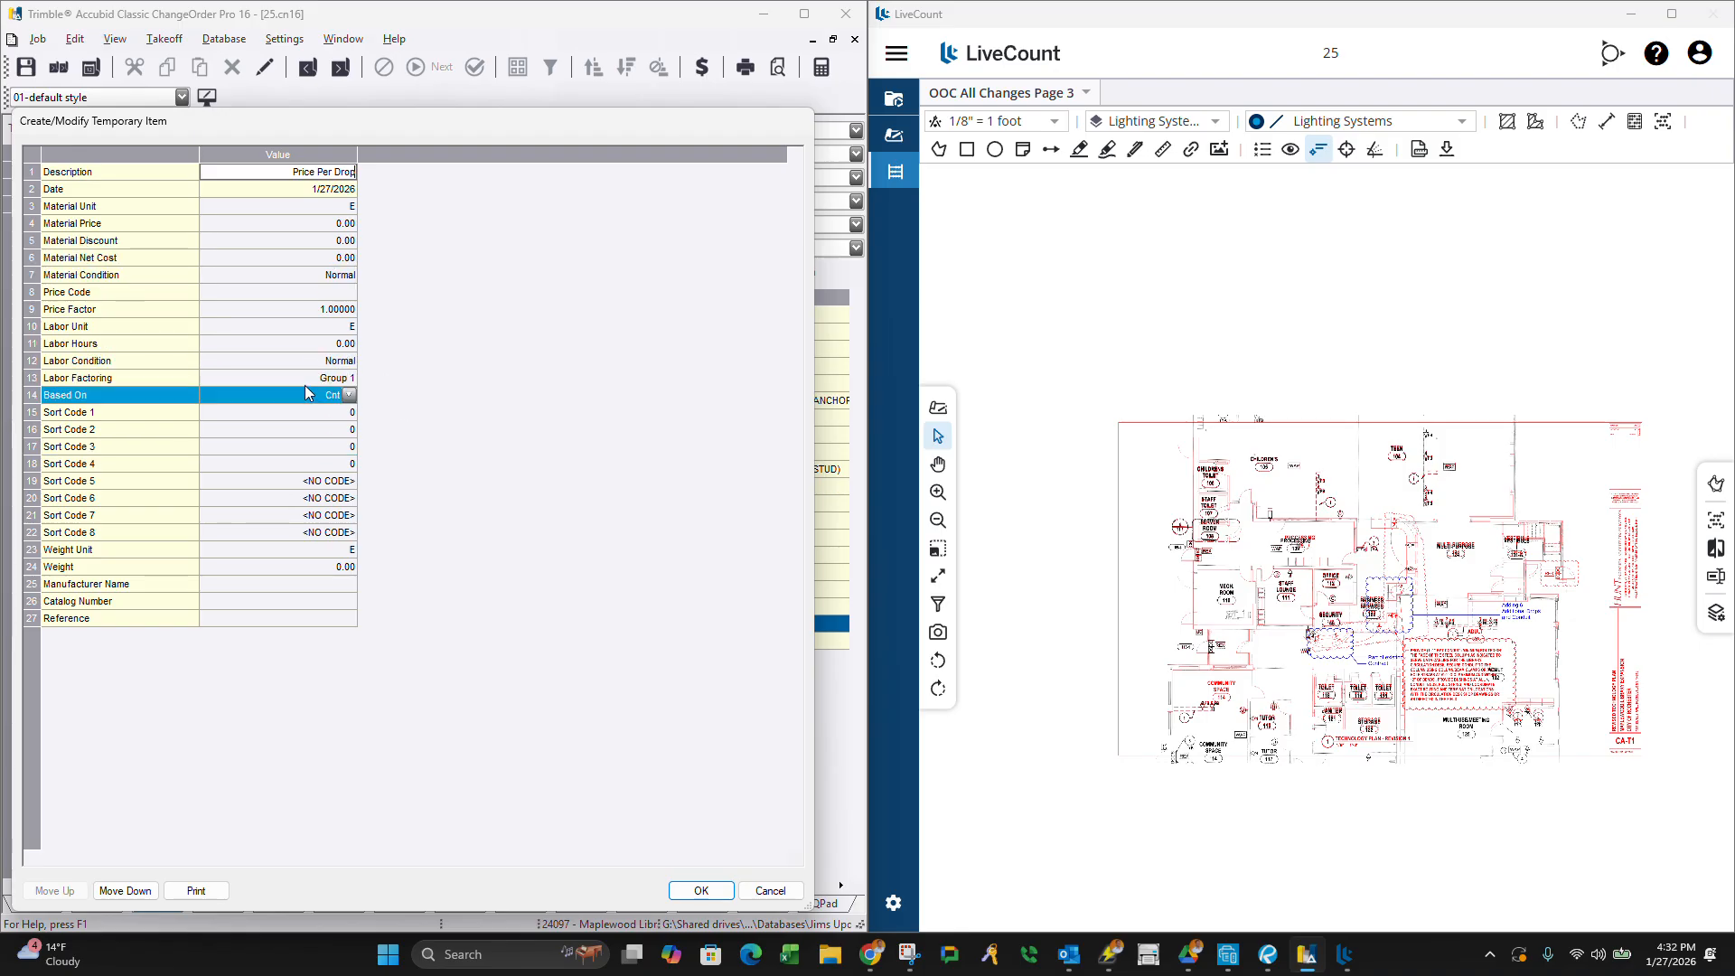
# Set the Price Per Drop item's material price to 400 and save the temporary item.
pyautogui.click(346, 226)
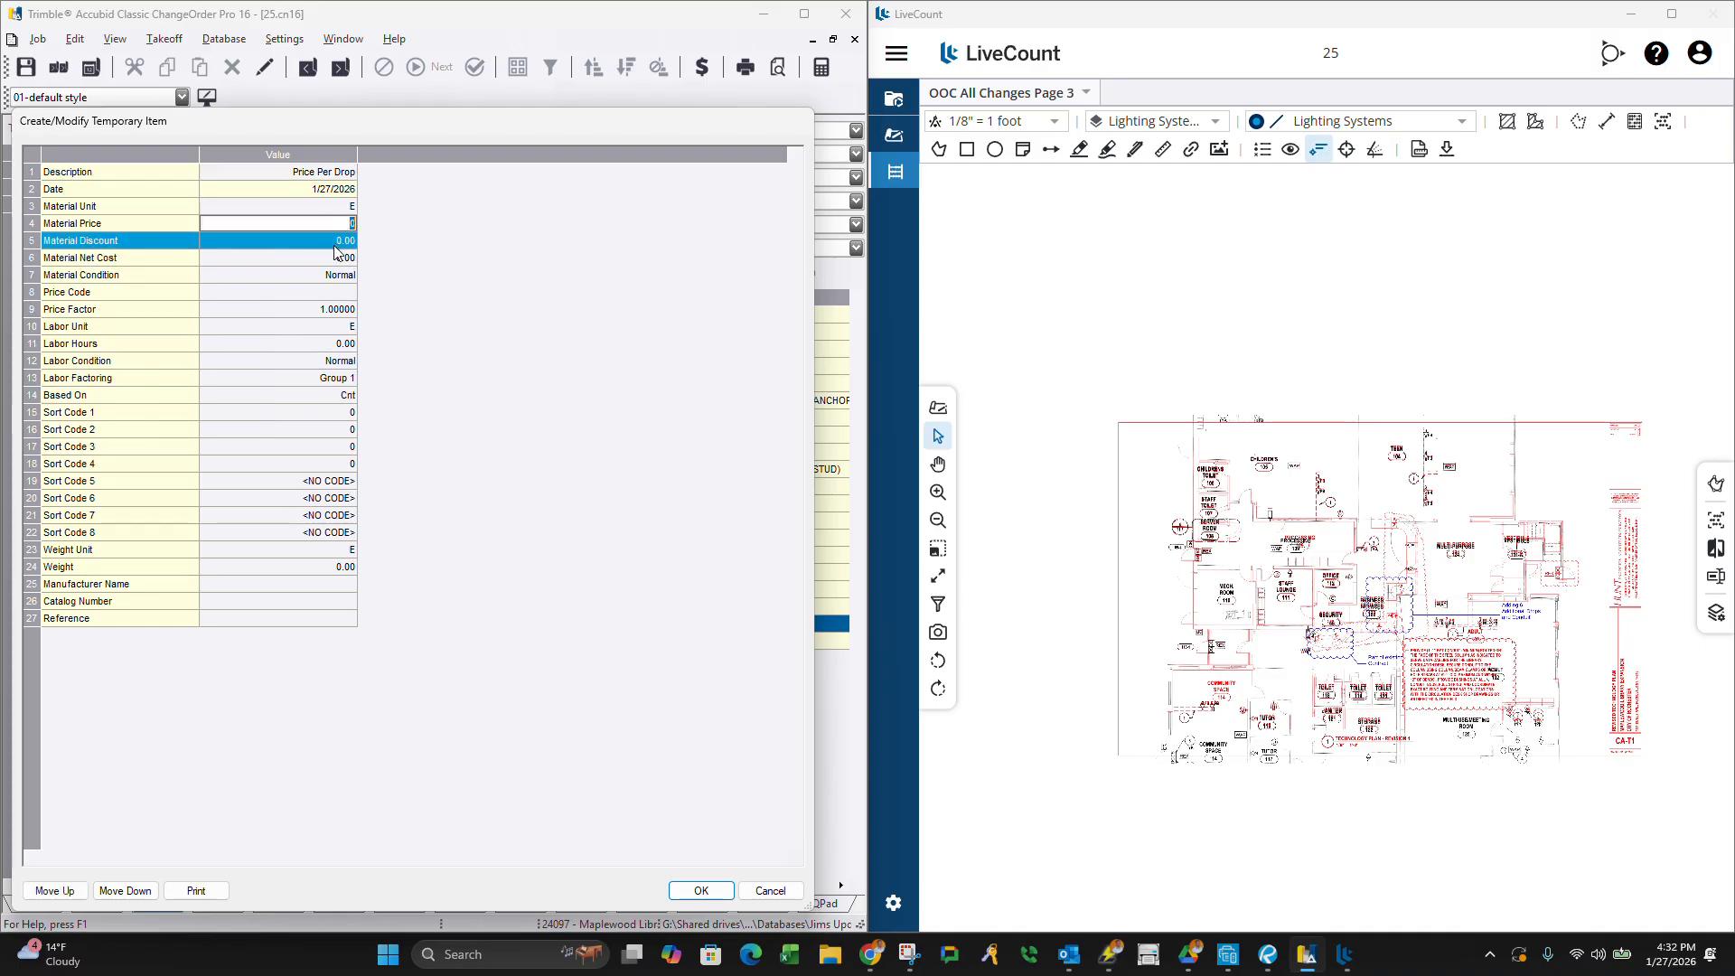
pyautogui.write('400')
pyautogui.press('Return')
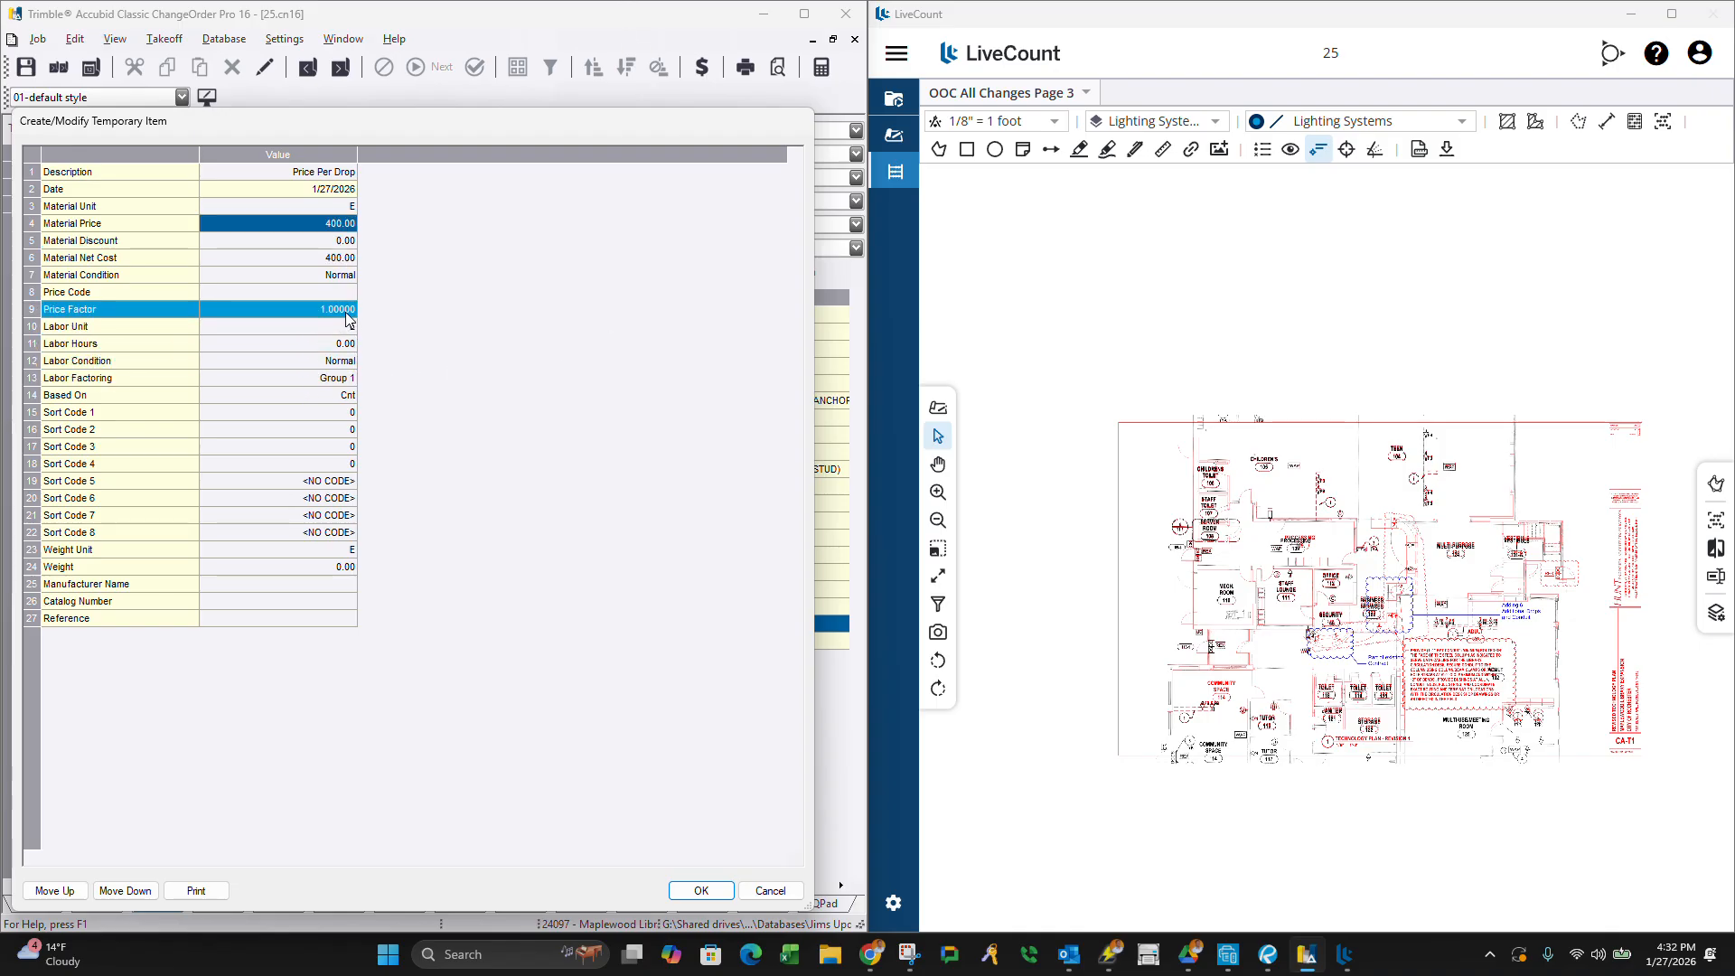
pyautogui.click(712, 887)
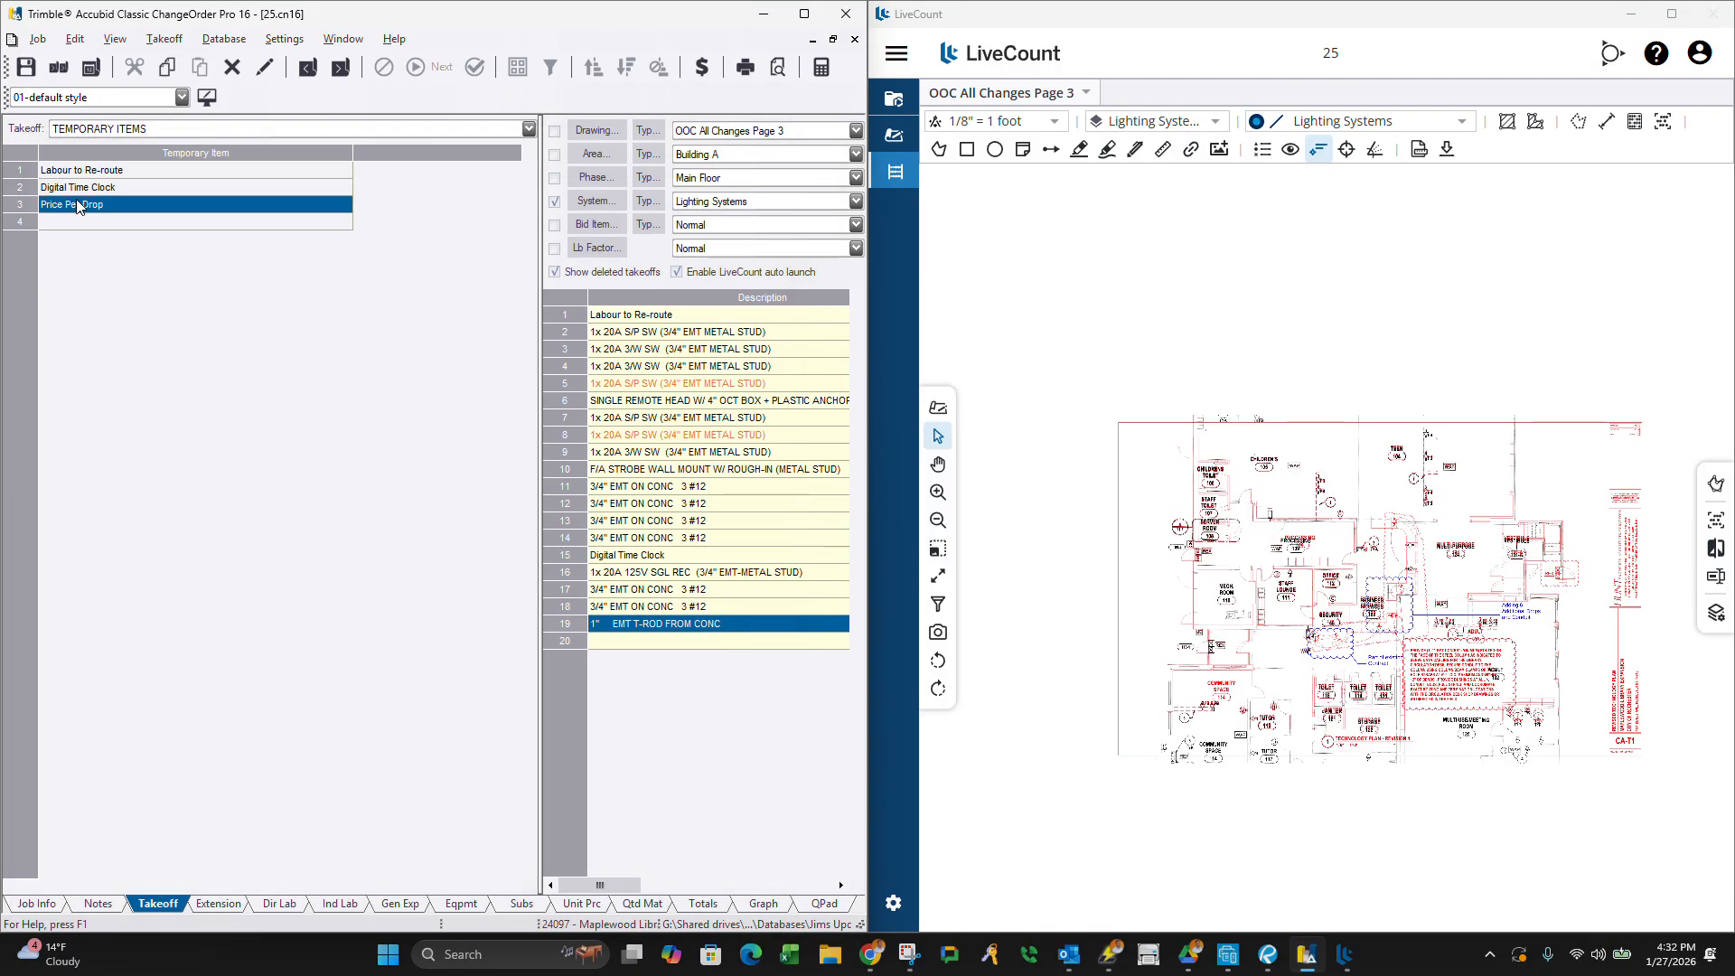
# Take off the Price Per Drop item by counting six drops inside the Business Services 122 cloud and commit the count.
pyautogui.doubleClick(78, 204)
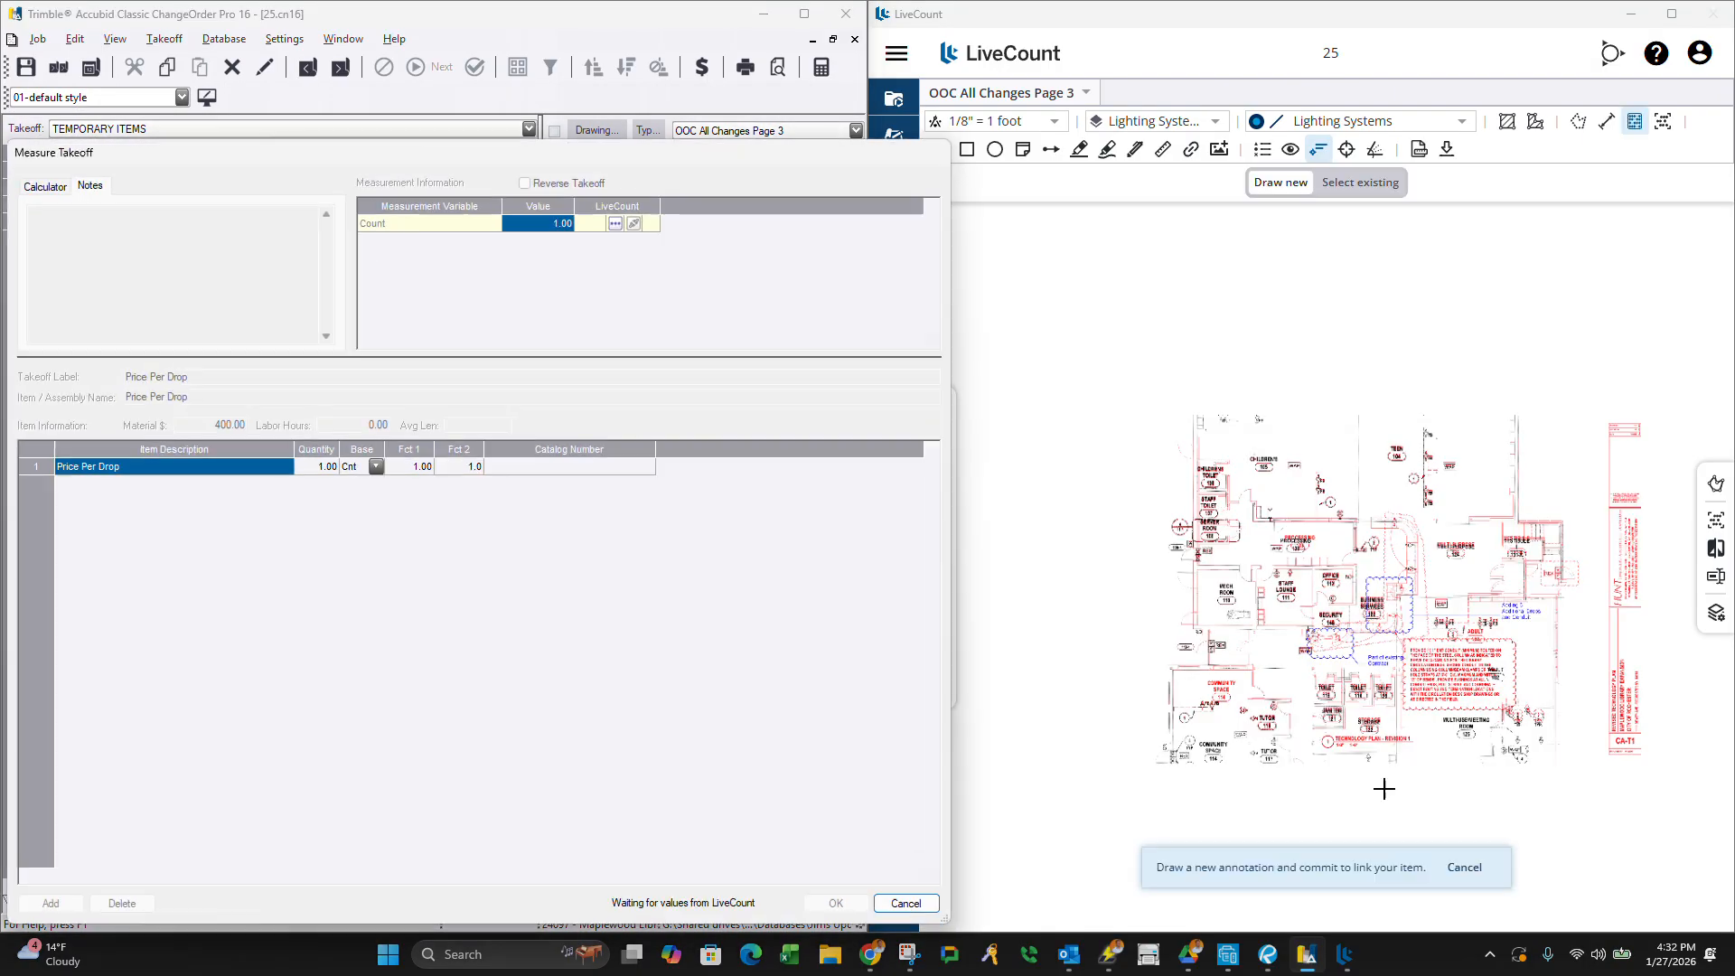
pyautogui.scroll(1, 1416, 684)
pyautogui.click(1373, 434)
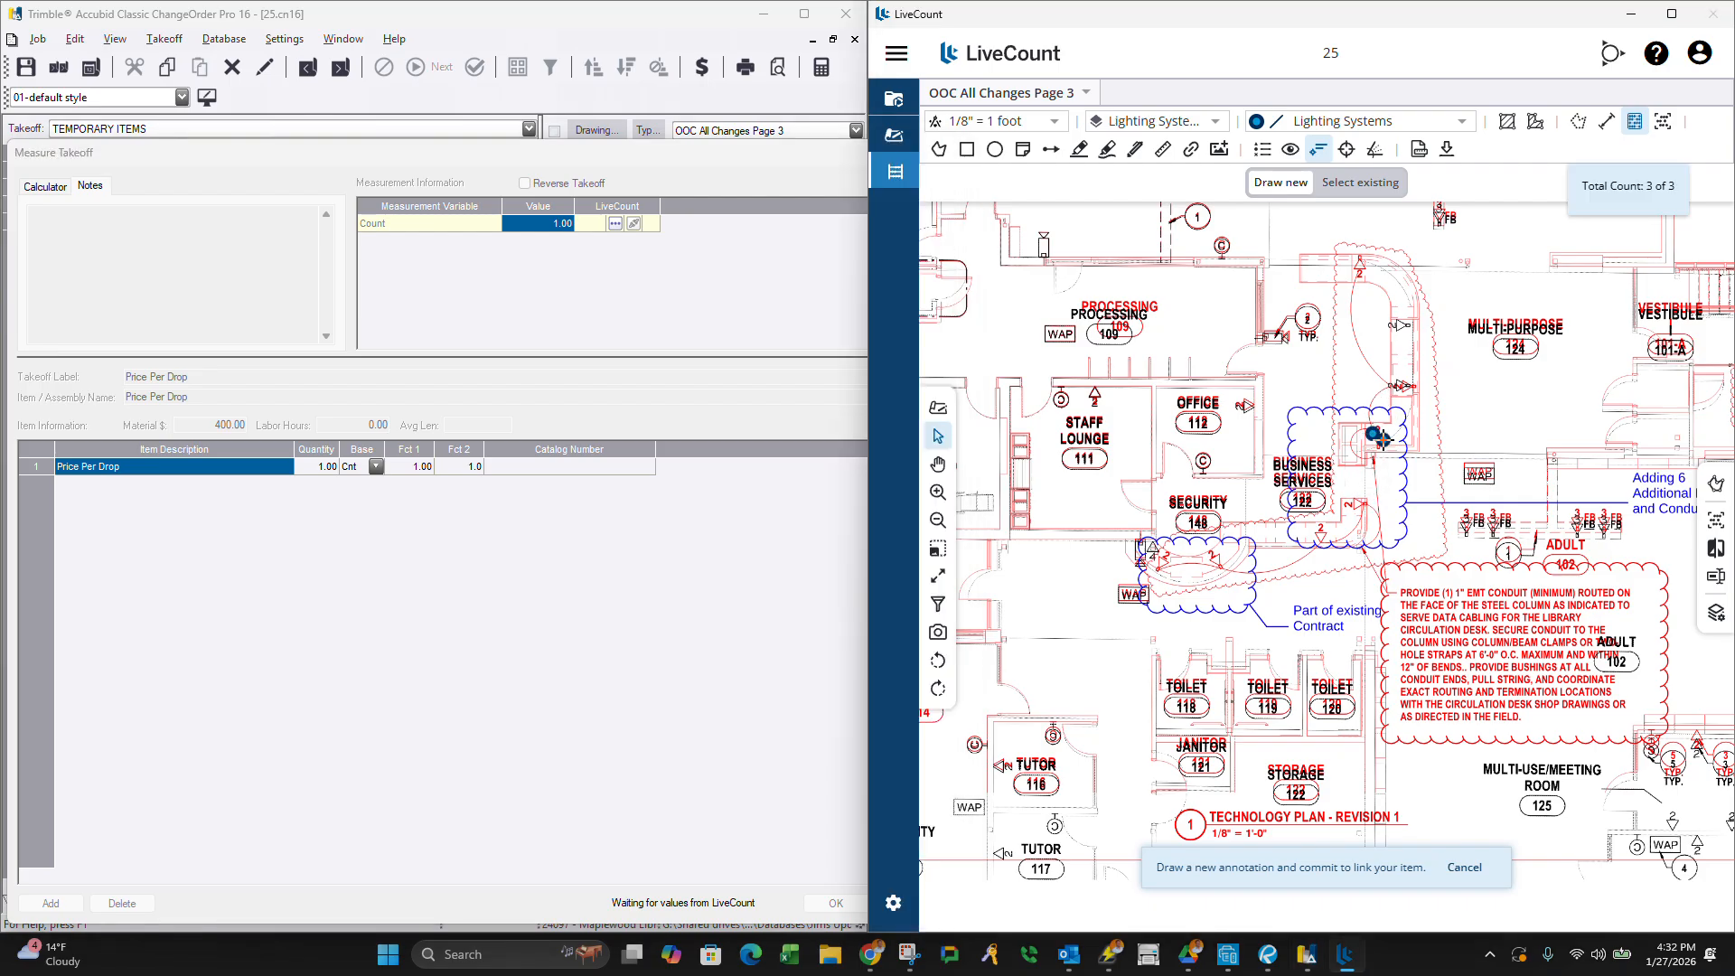
pyautogui.click(1355, 493)
pyautogui.click(1324, 536)
pyautogui.rightClick(1324, 536)
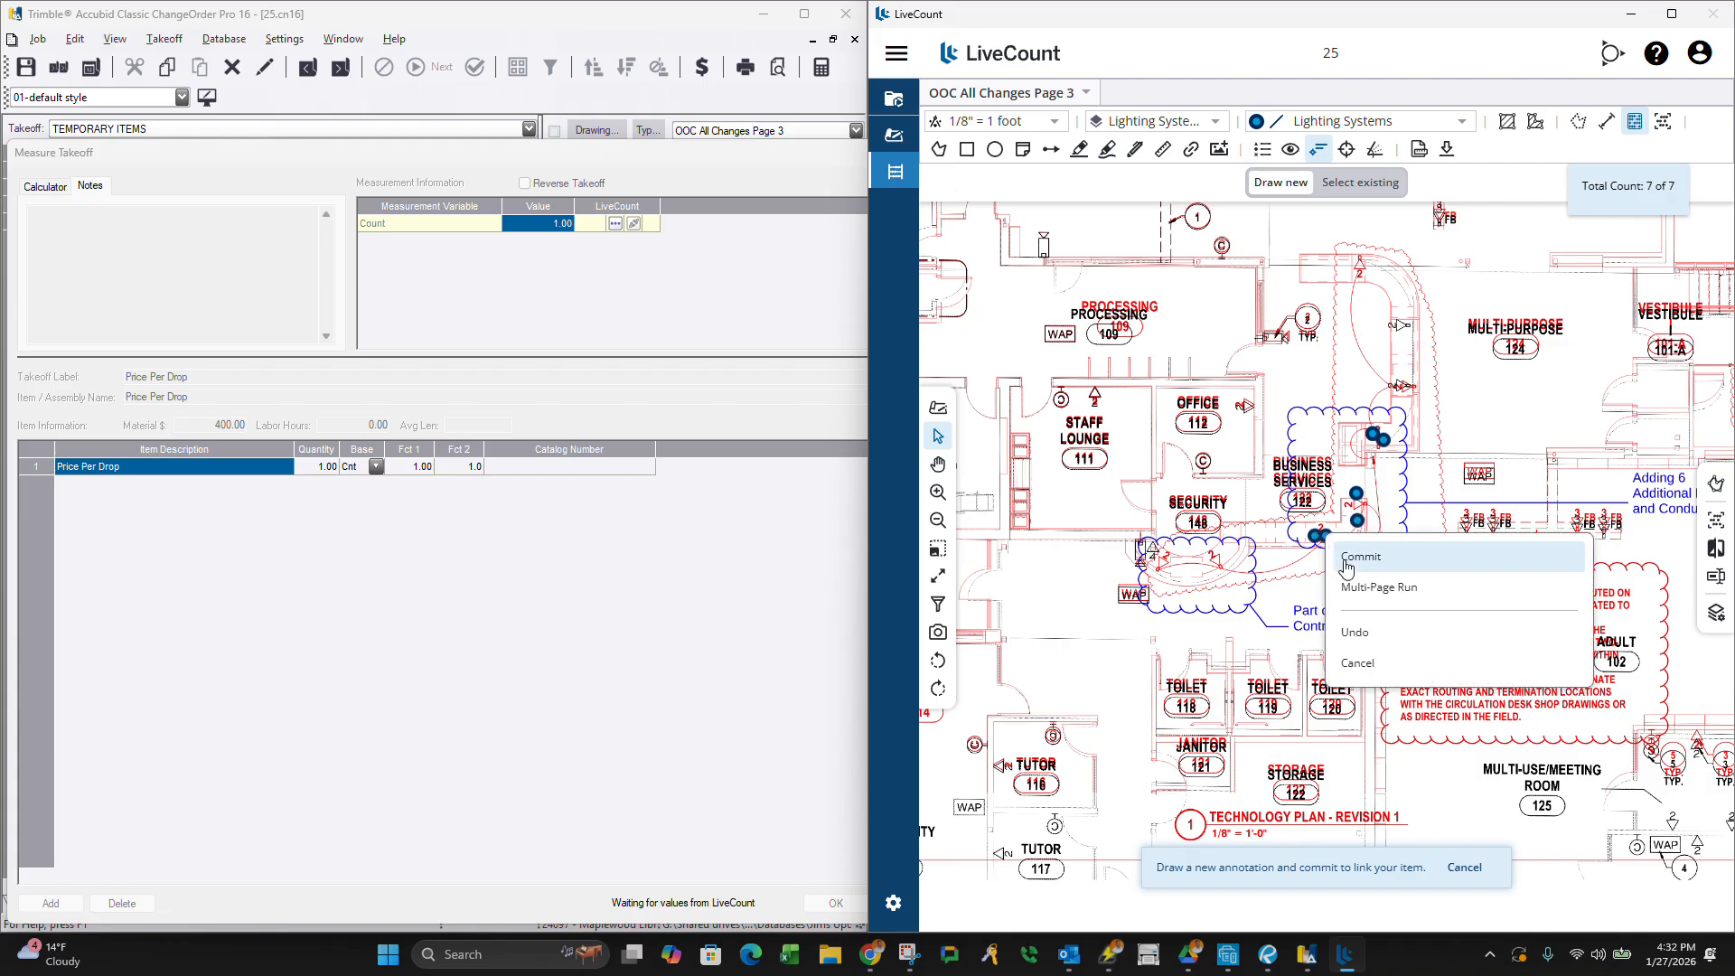
pyautogui.click(1355, 547)
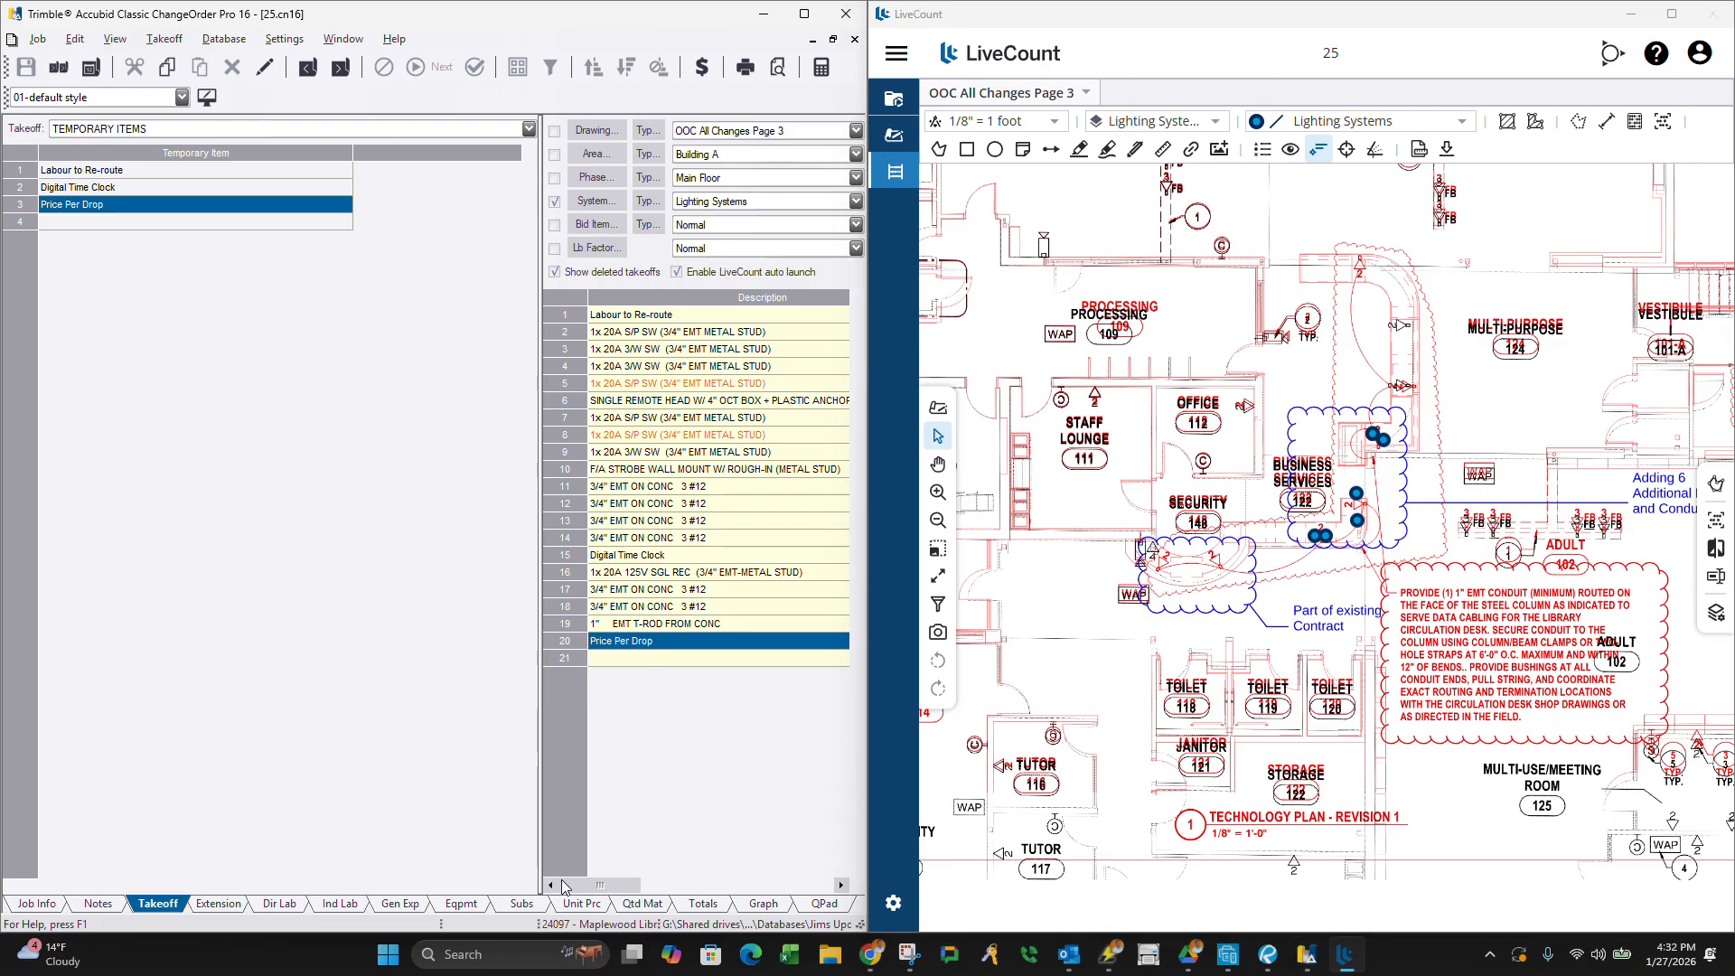
pyautogui.moveTo(560, 889)
pyautogui.mouseDown()
pyautogui.moveTo(603, 890)
pyautogui.moveTo(558, 890)
pyautogui.mouseUp()
pyautogui.scroll(-3, 1350, 537)
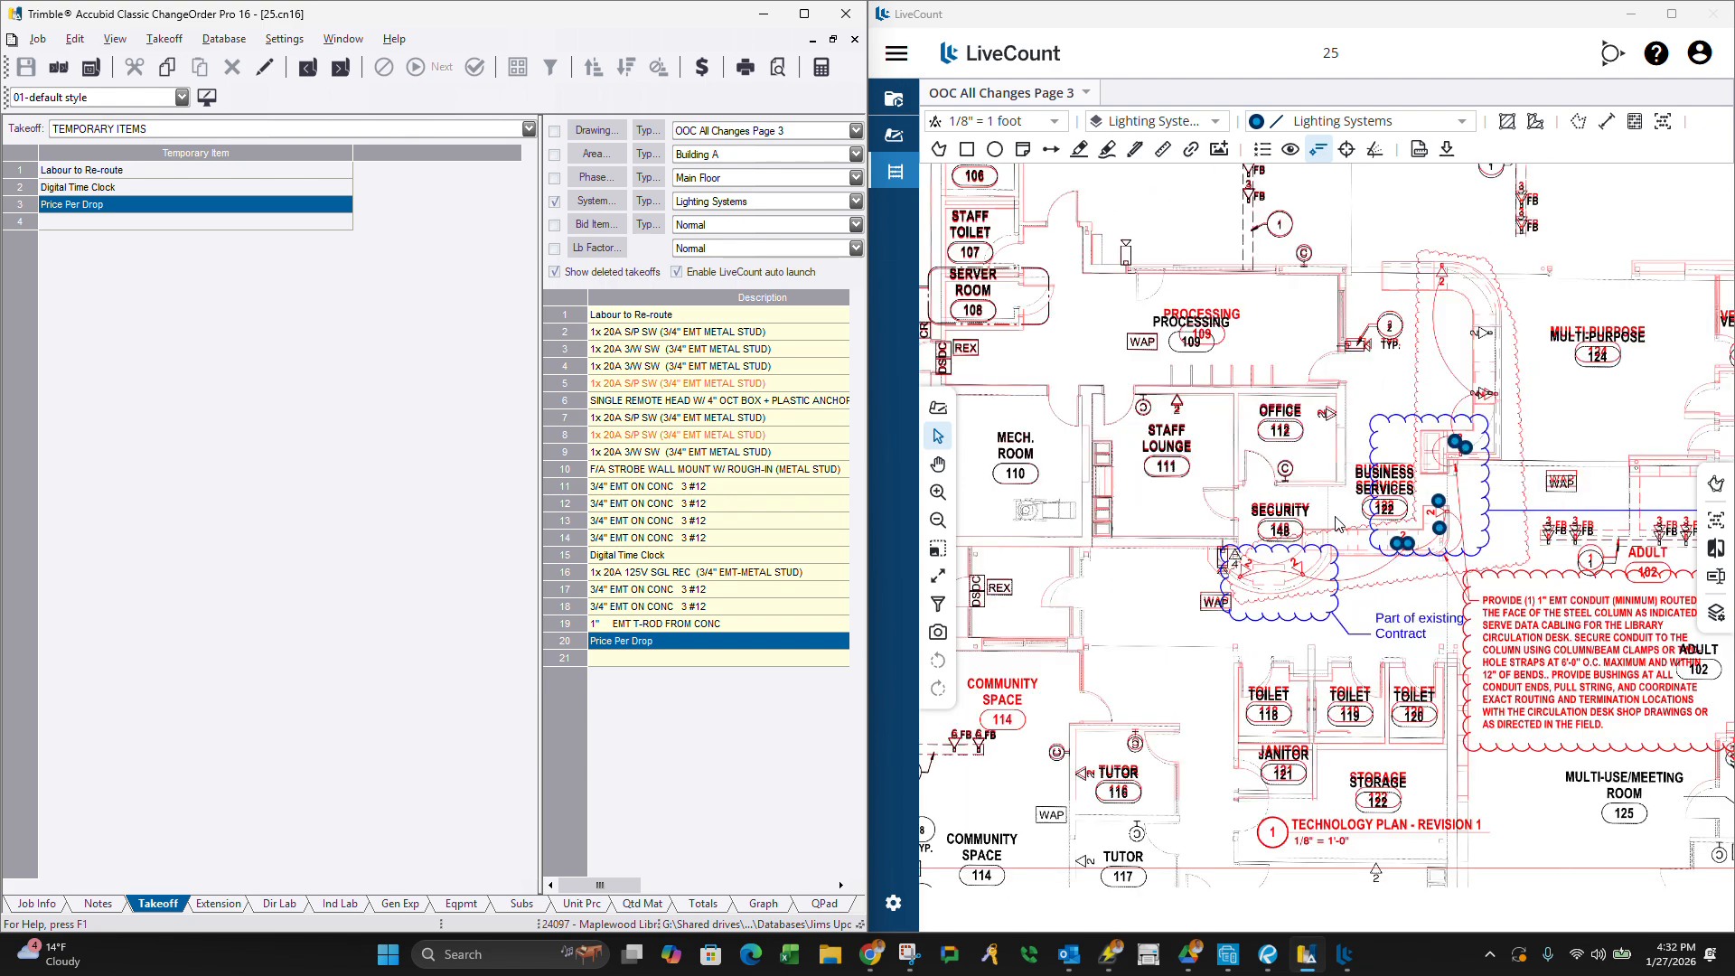
pyautogui.scroll(-2, 1337, 527)
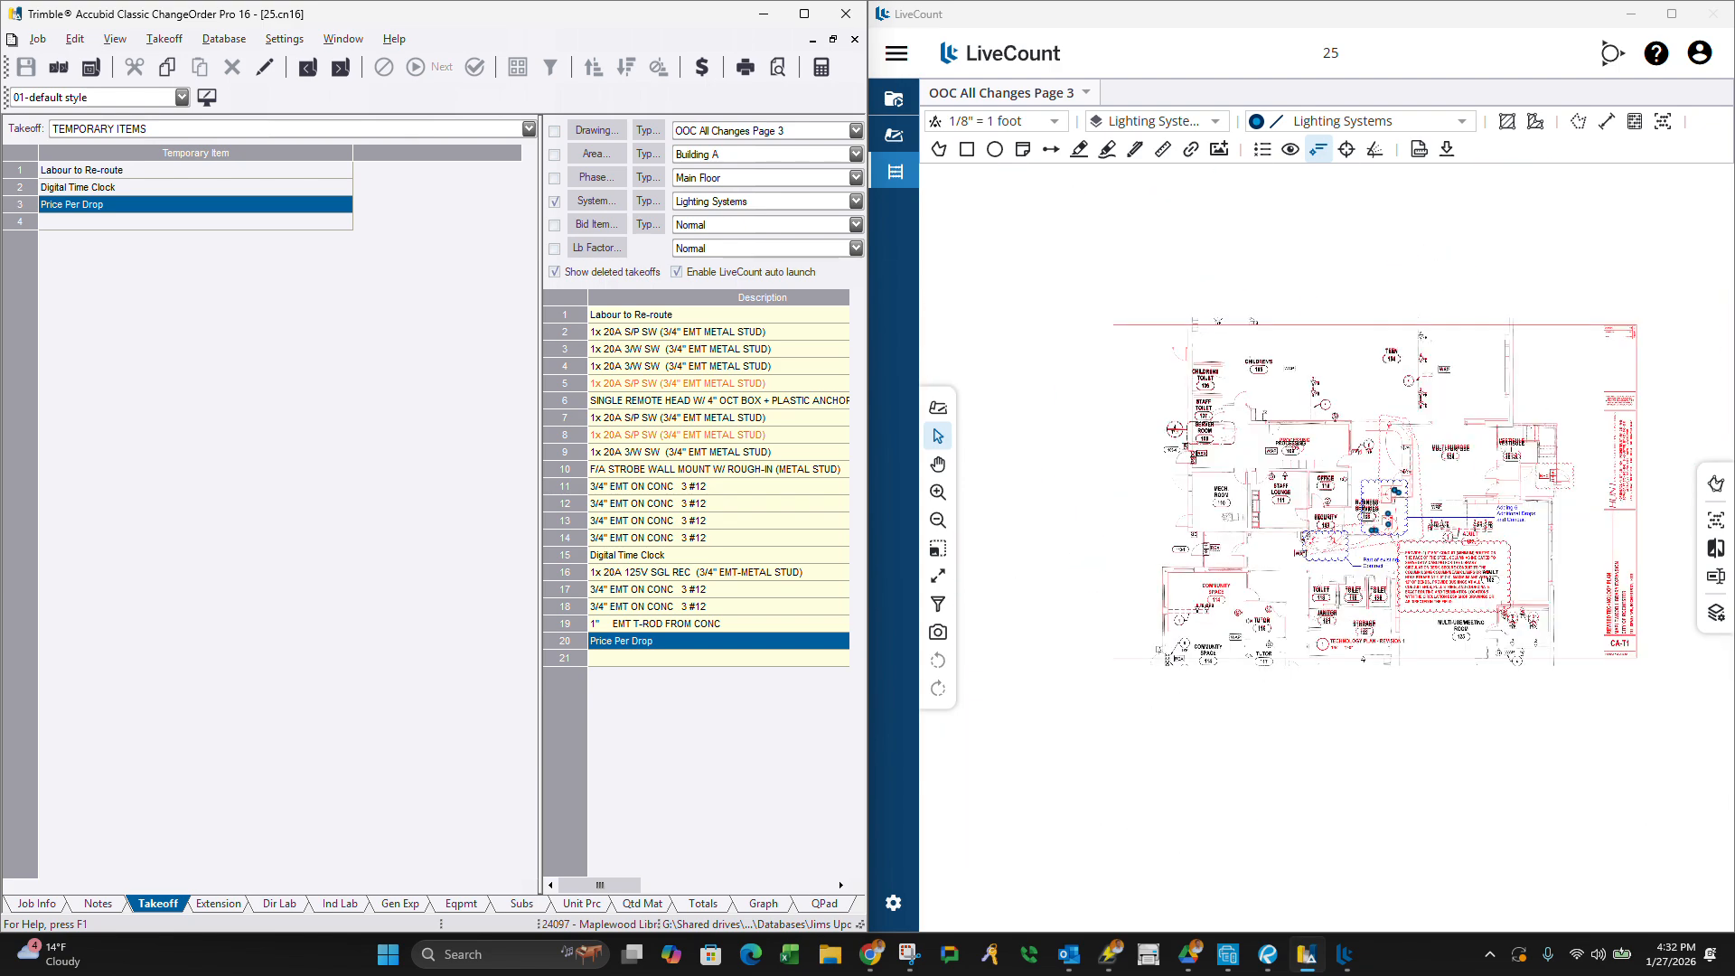
pyautogui.click(460, 902)
pyautogui.doubleClick(105, 139)
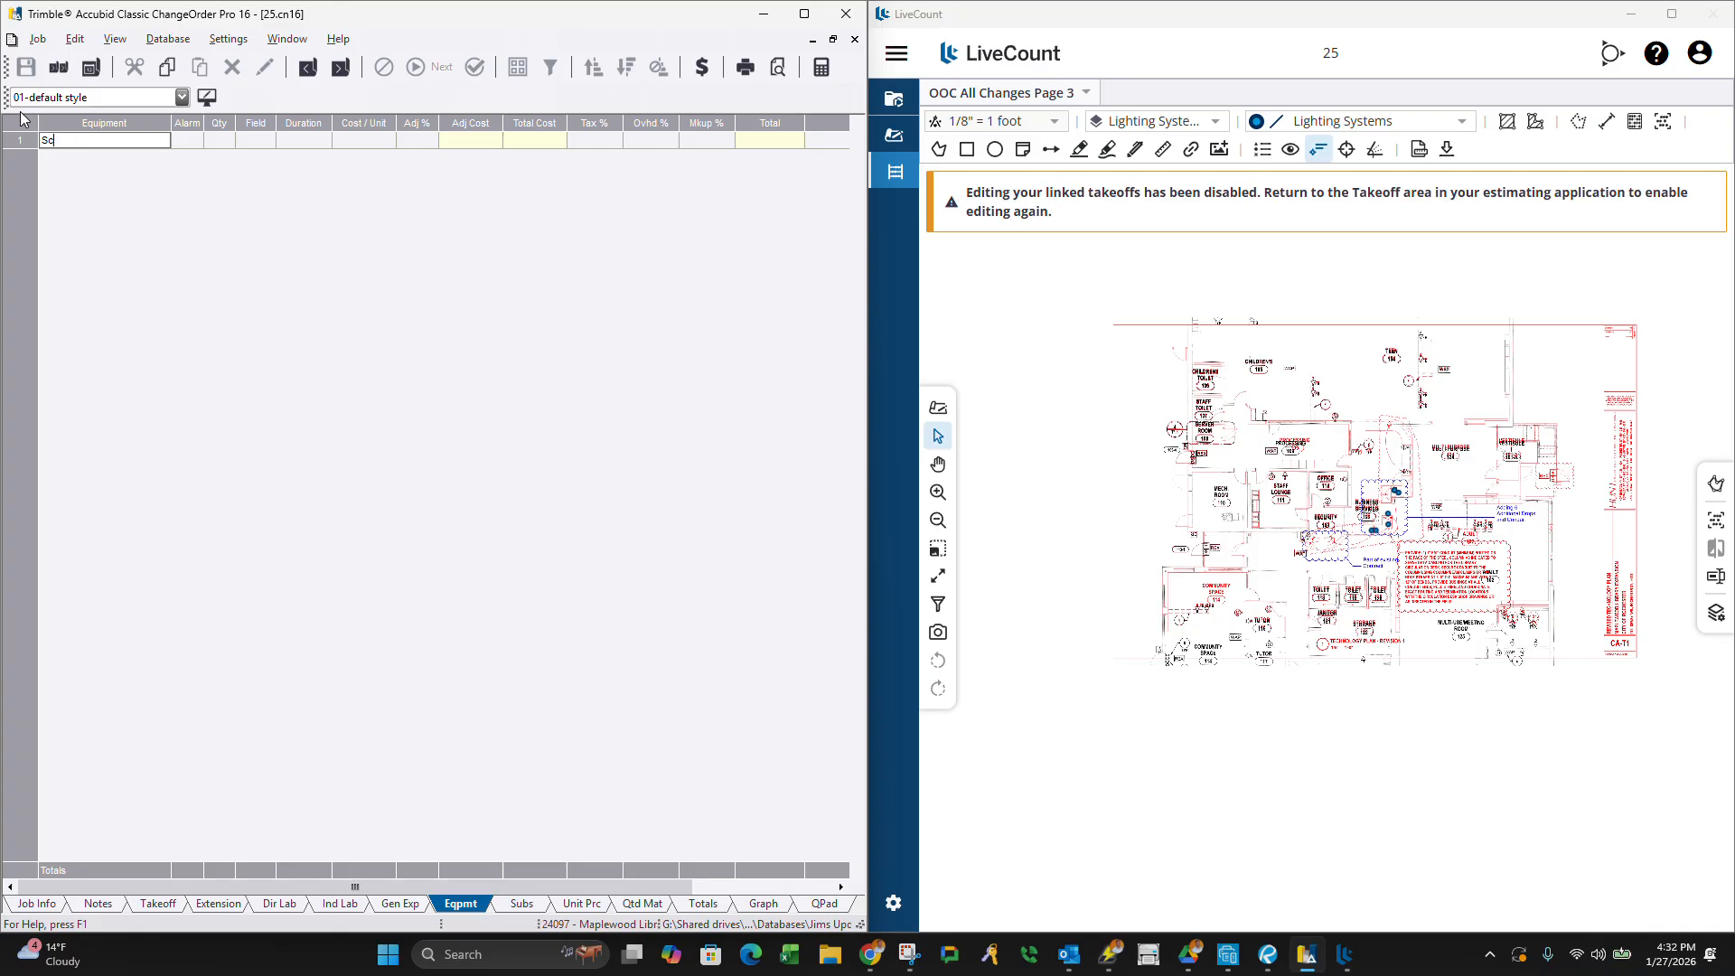
# Review the change order's quoted materials, totals summary, graph, takeoff list and work notes alongside the technology plan.
pyautogui.click(652, 903)
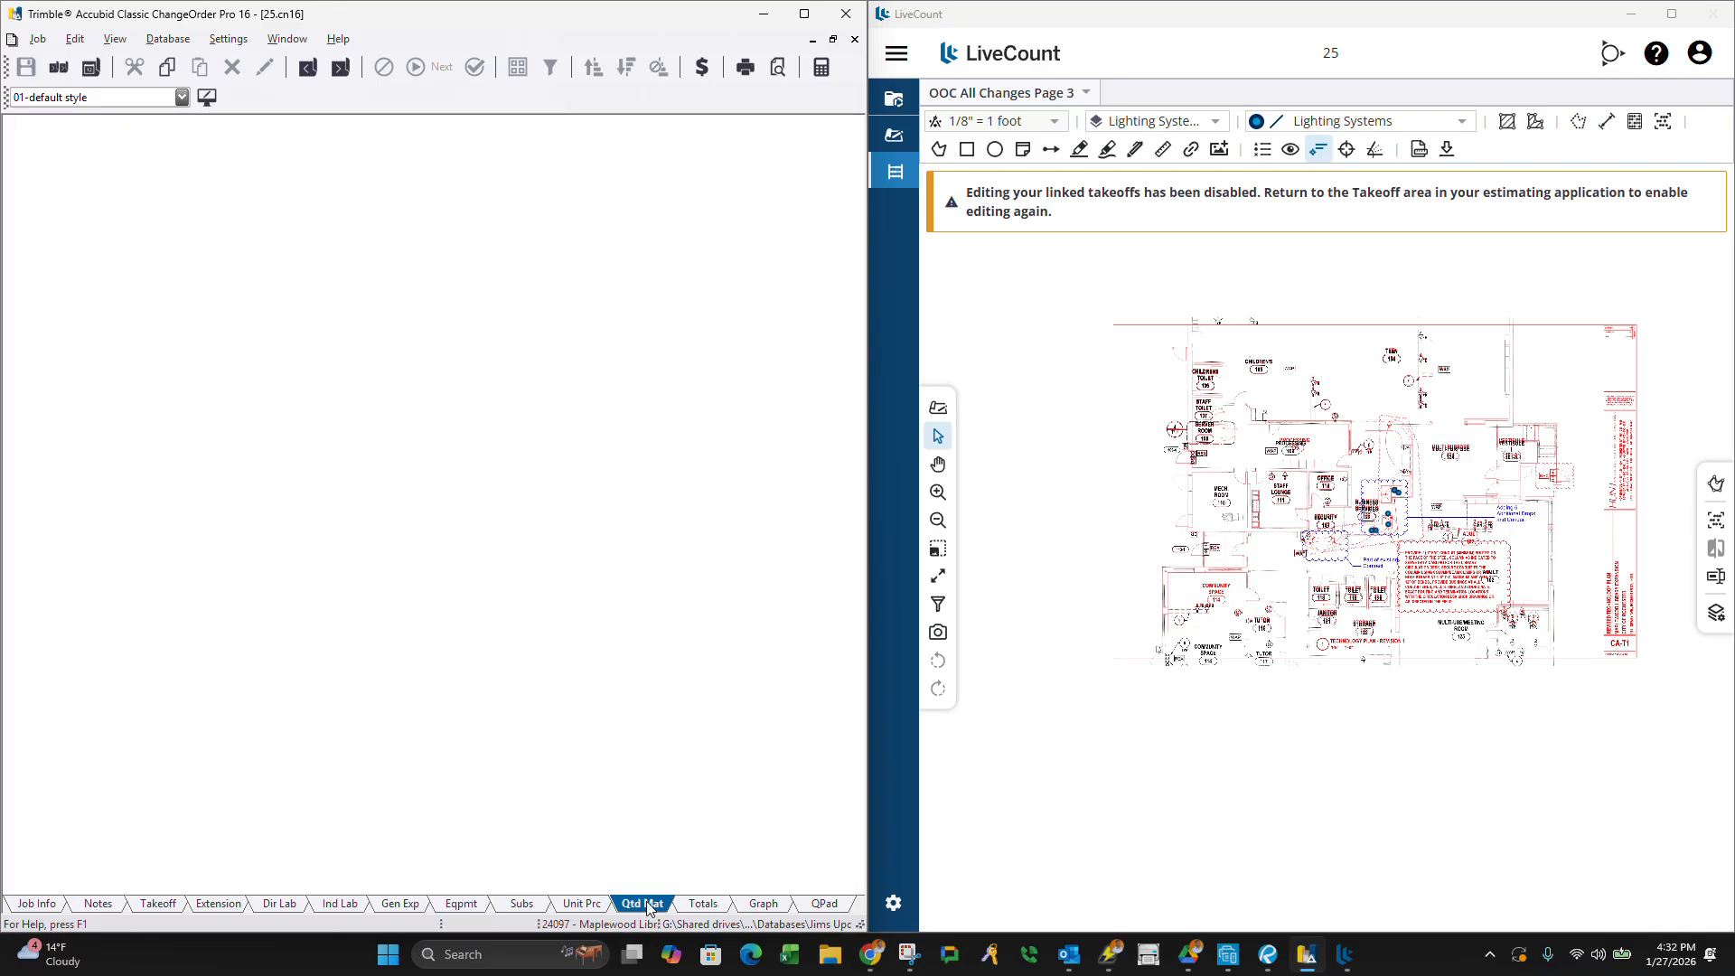
pyautogui.click(668, 903)
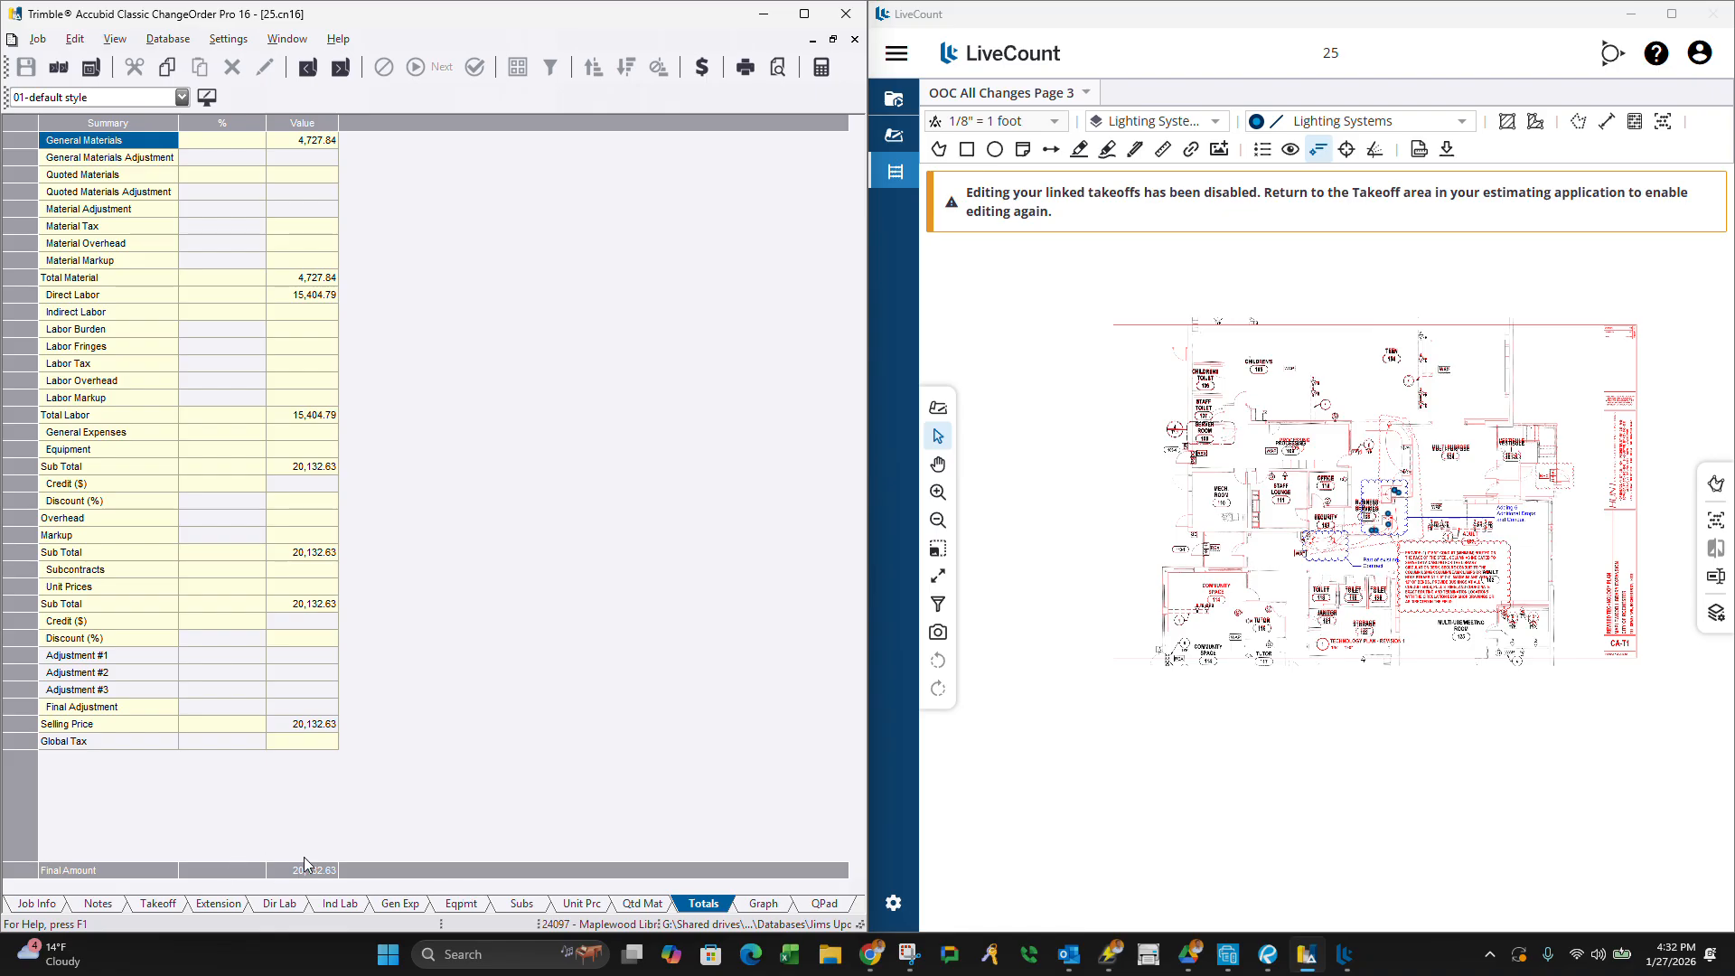
pyautogui.scroll(-3, 1383, 572)
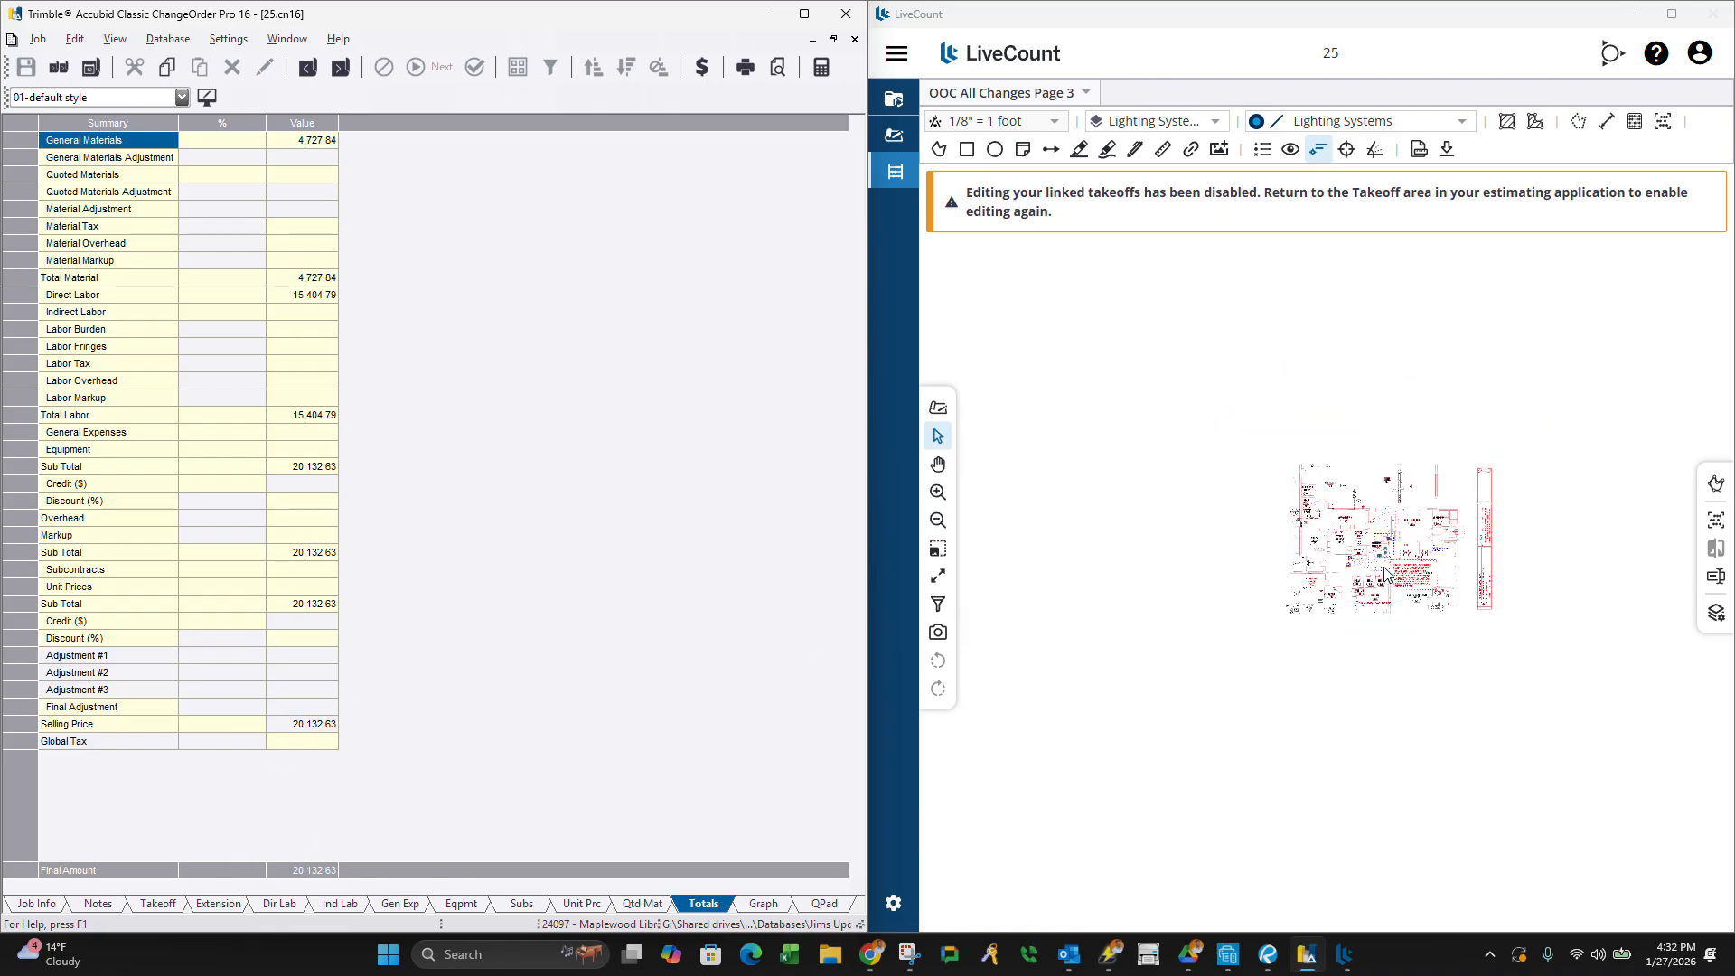
pyautogui.scroll(5, 1383, 573)
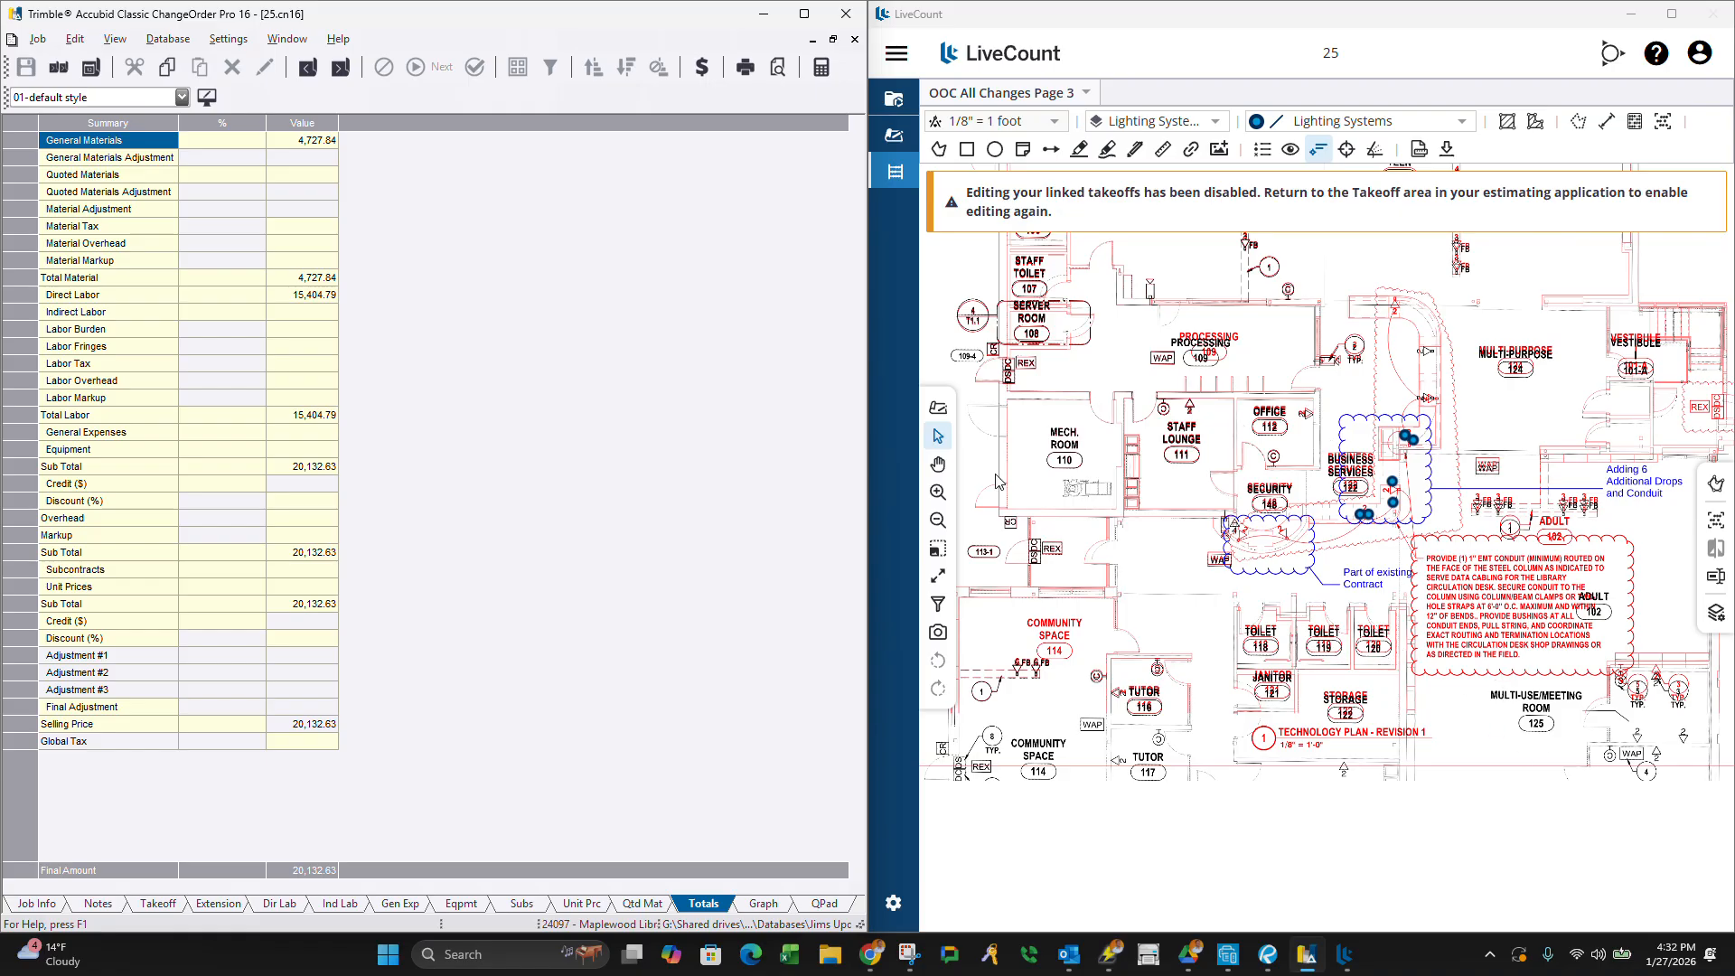
pyautogui.click(763, 904)
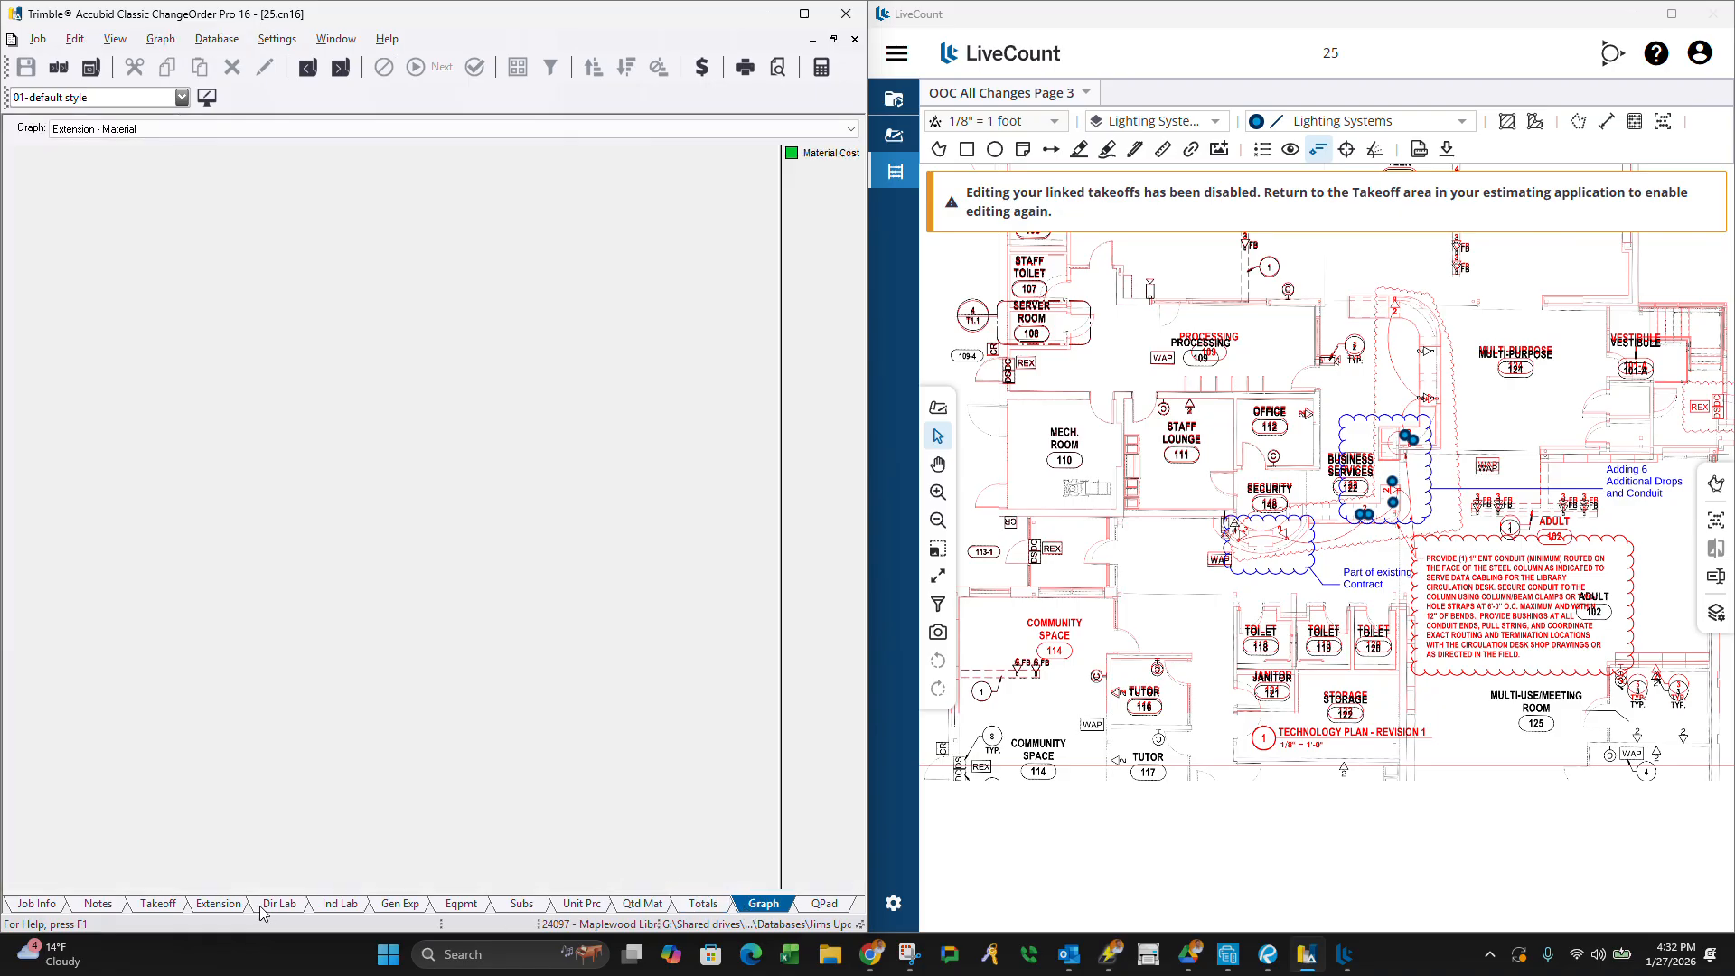
pyautogui.click(219, 903)
pyautogui.click(158, 904)
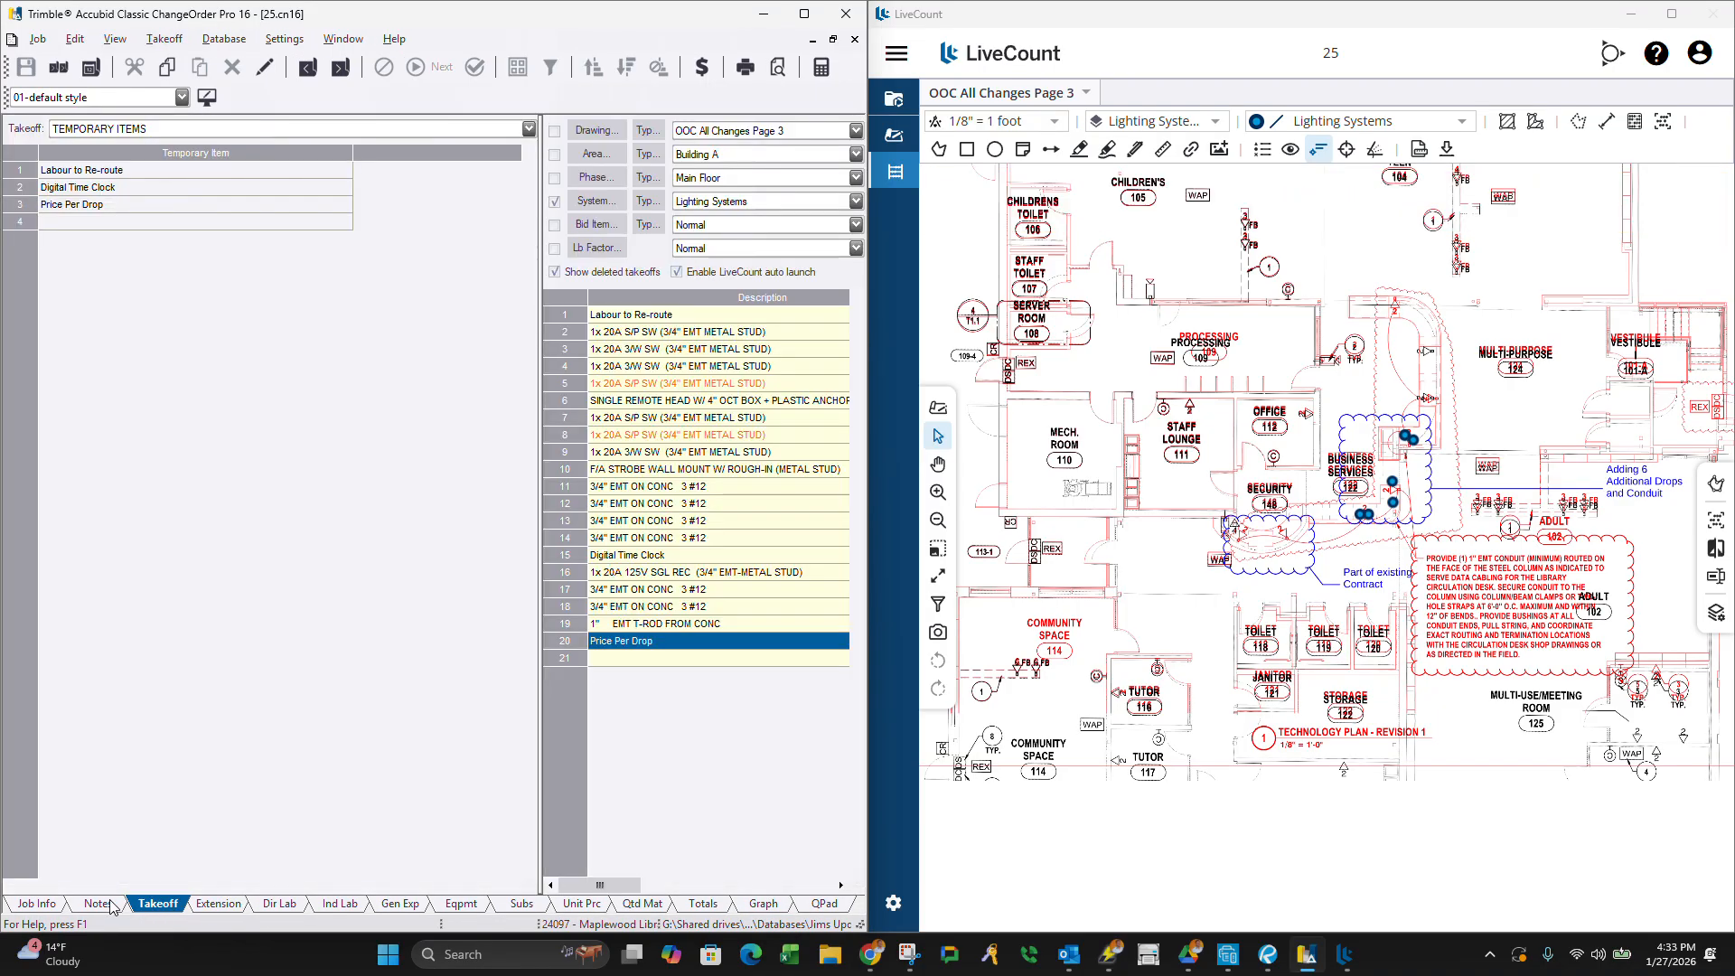
pyautogui.click(106, 904)
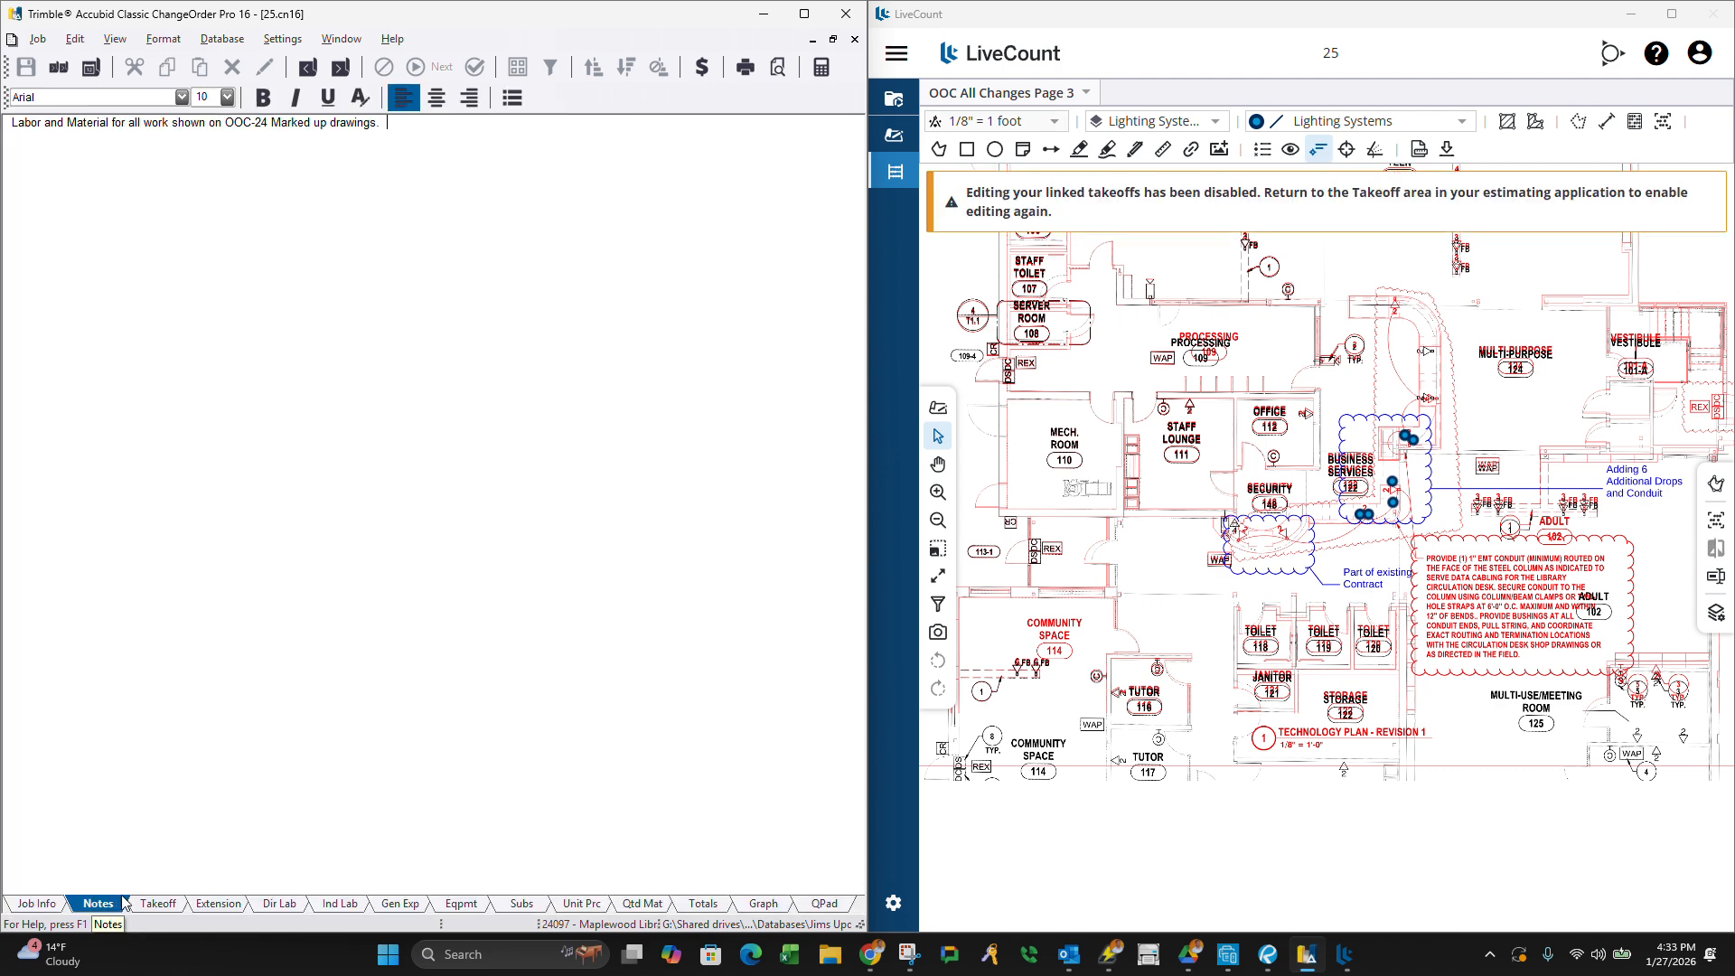
pyautogui.click(158, 904)
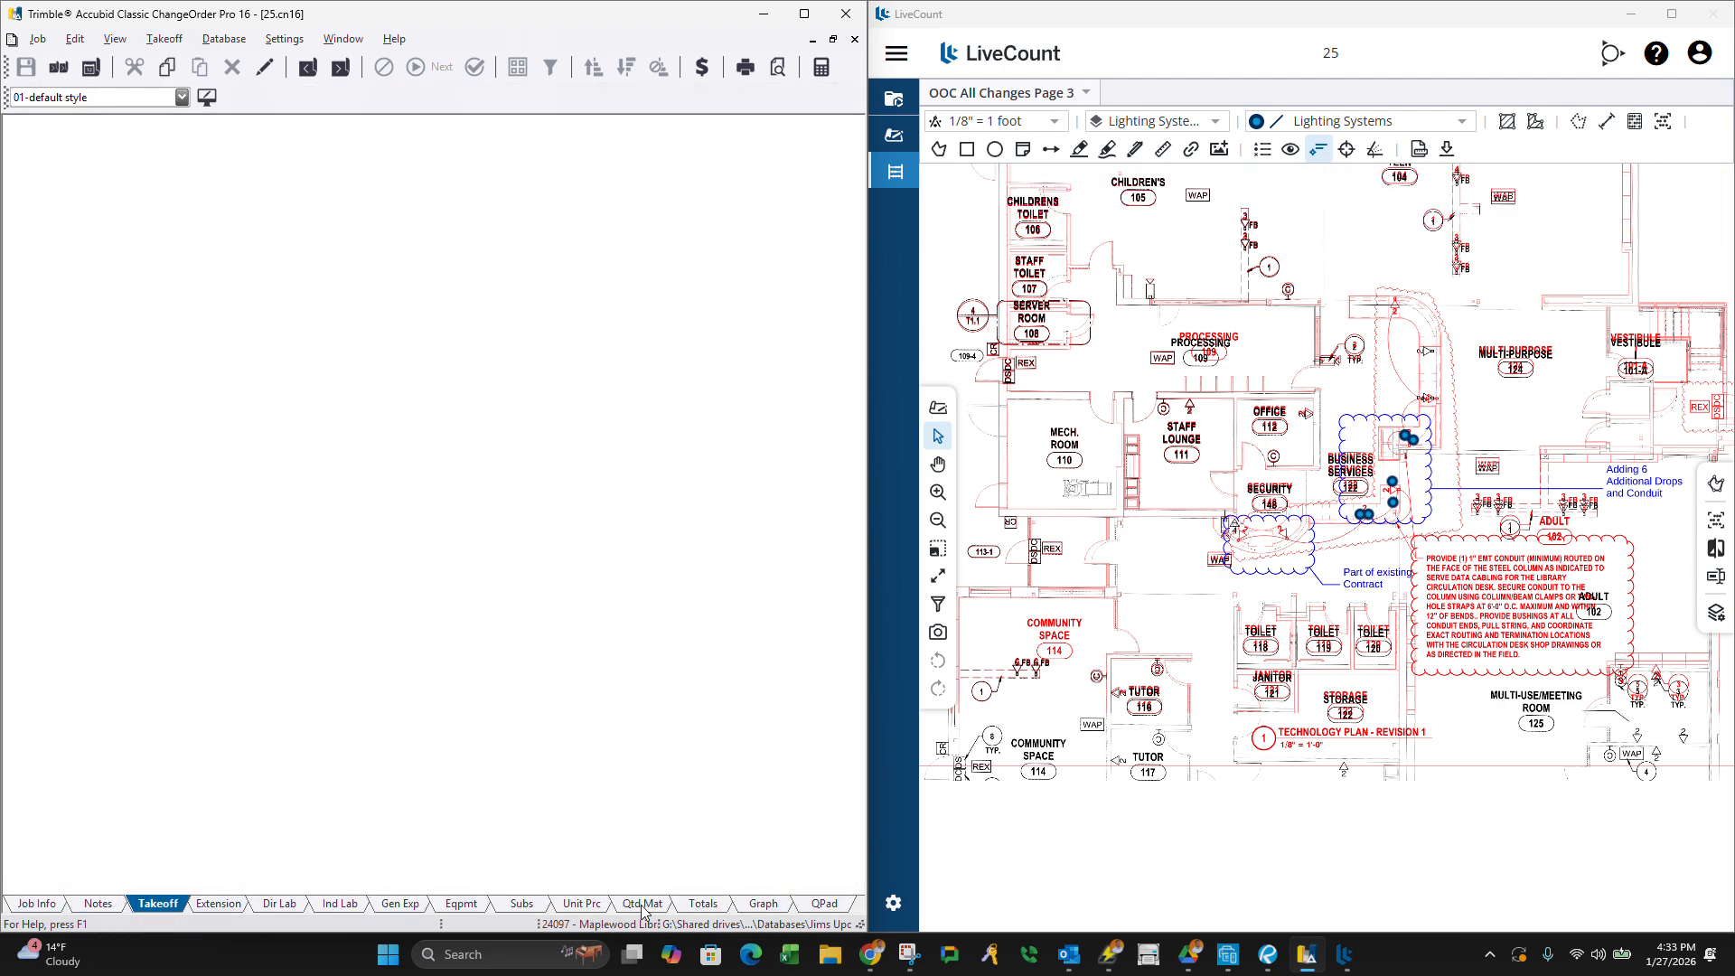
pyautogui.click(643, 903)
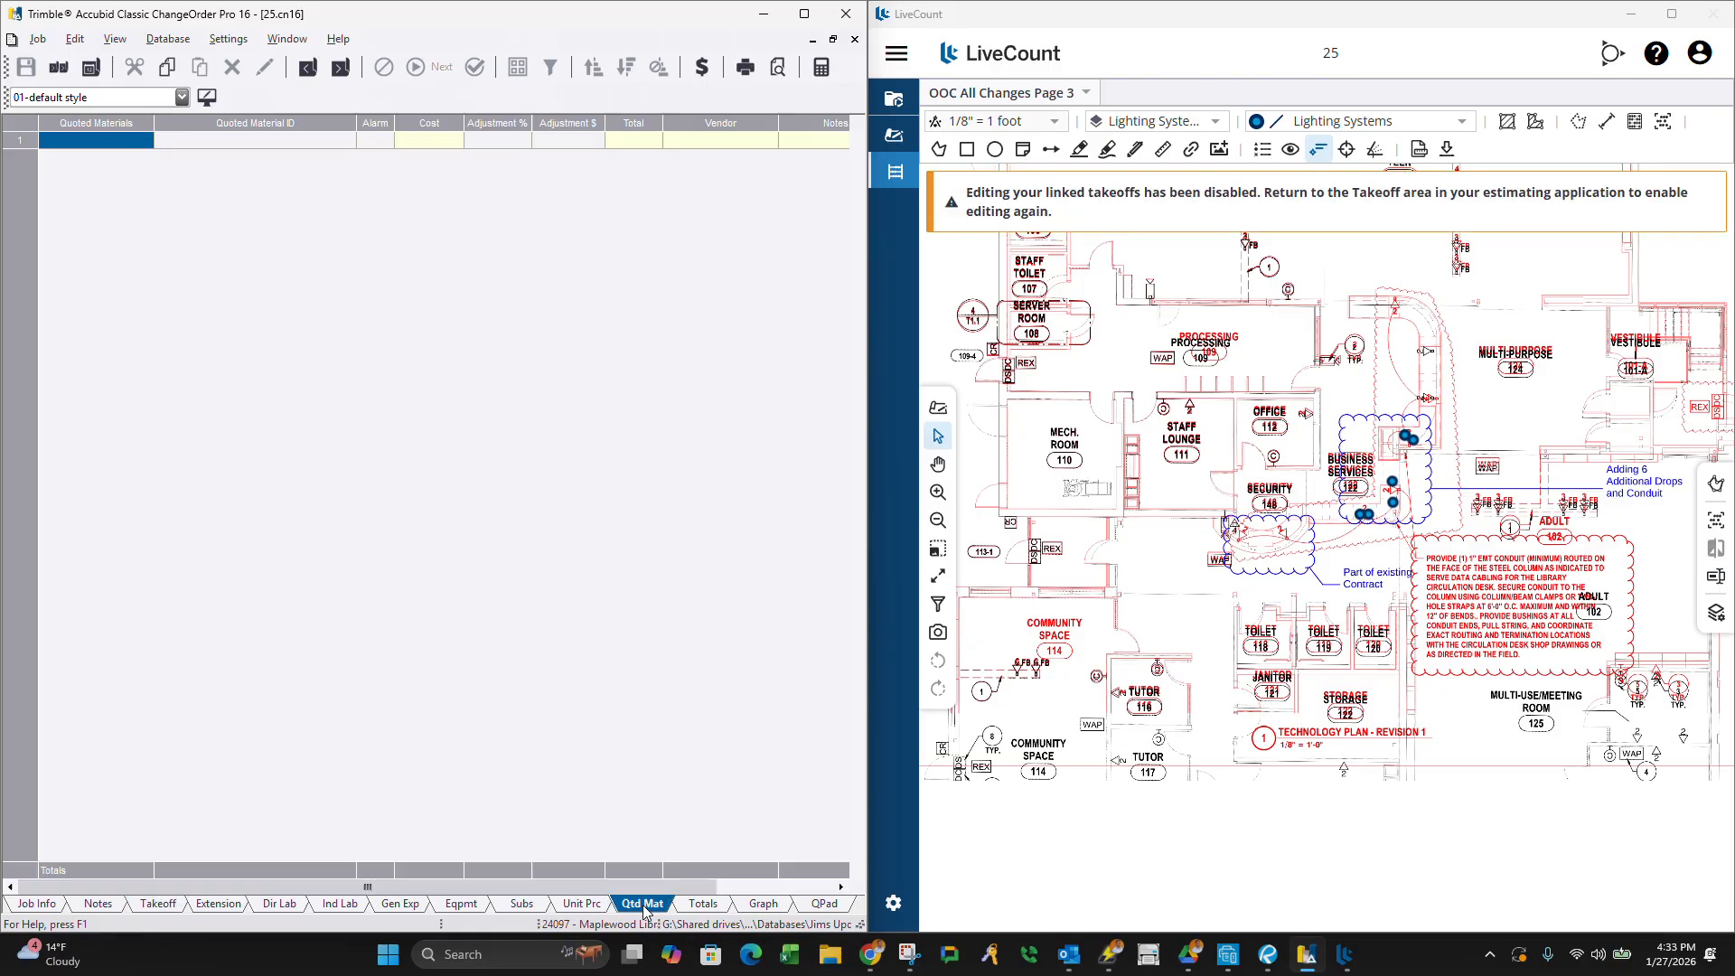
# Set the Markup percentage to 15 in the totals summary.
pyautogui.click(689, 911)
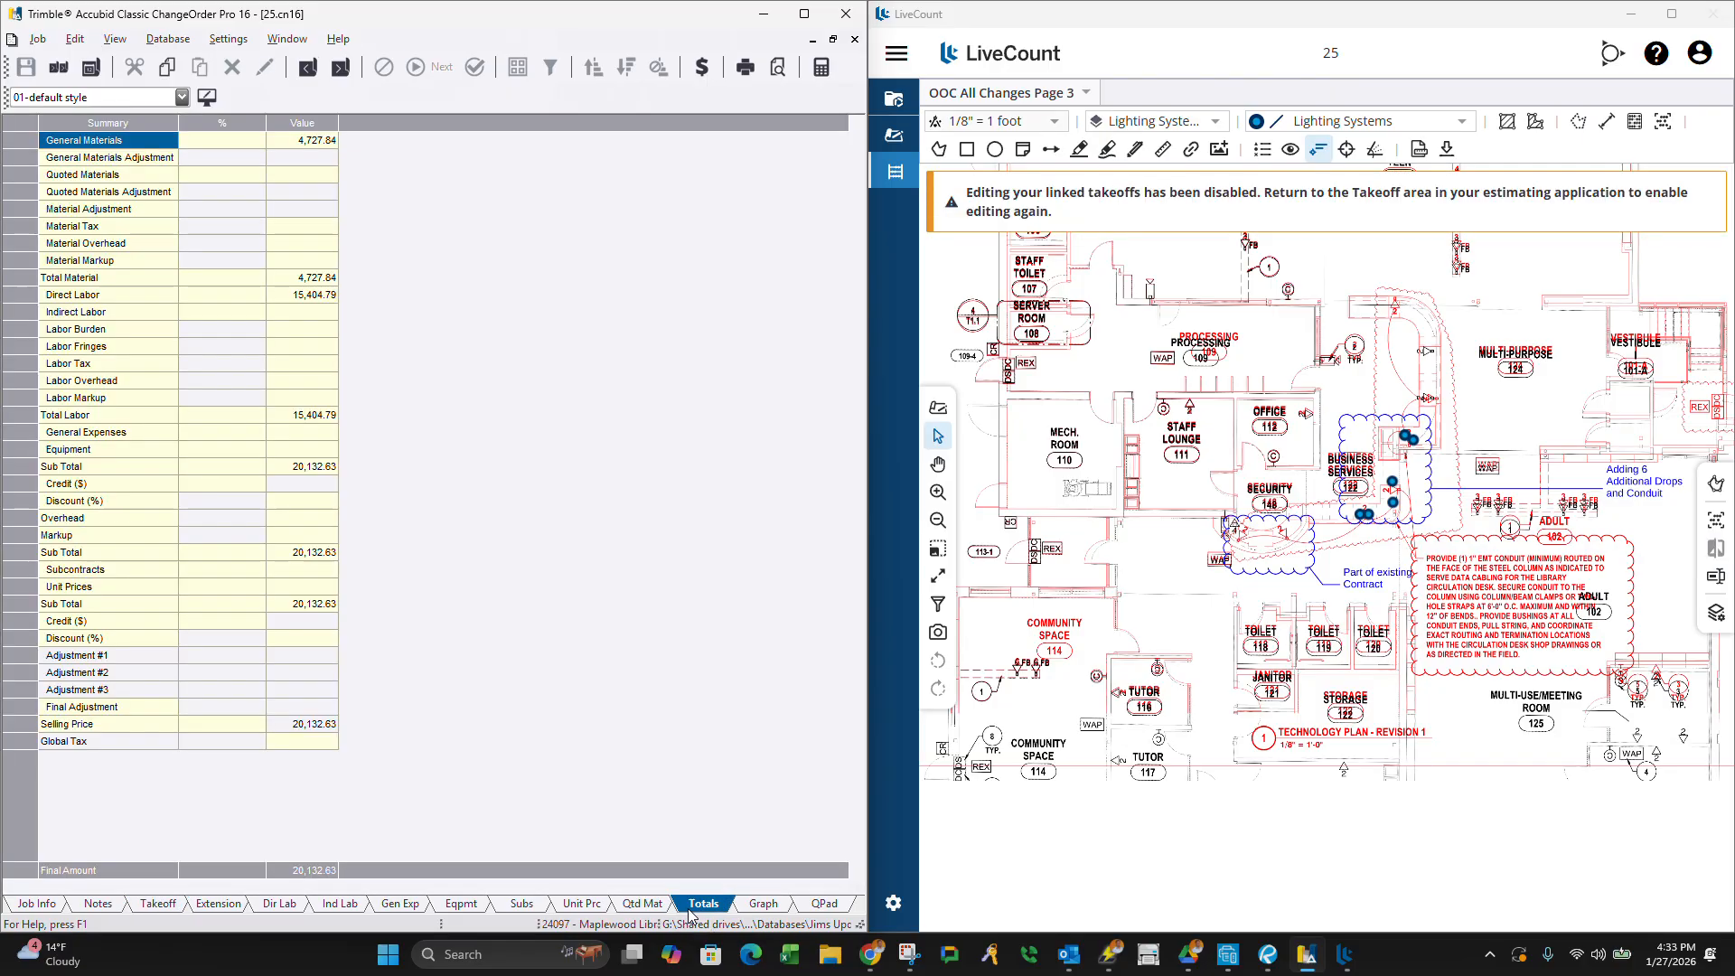
pyautogui.click(224, 639)
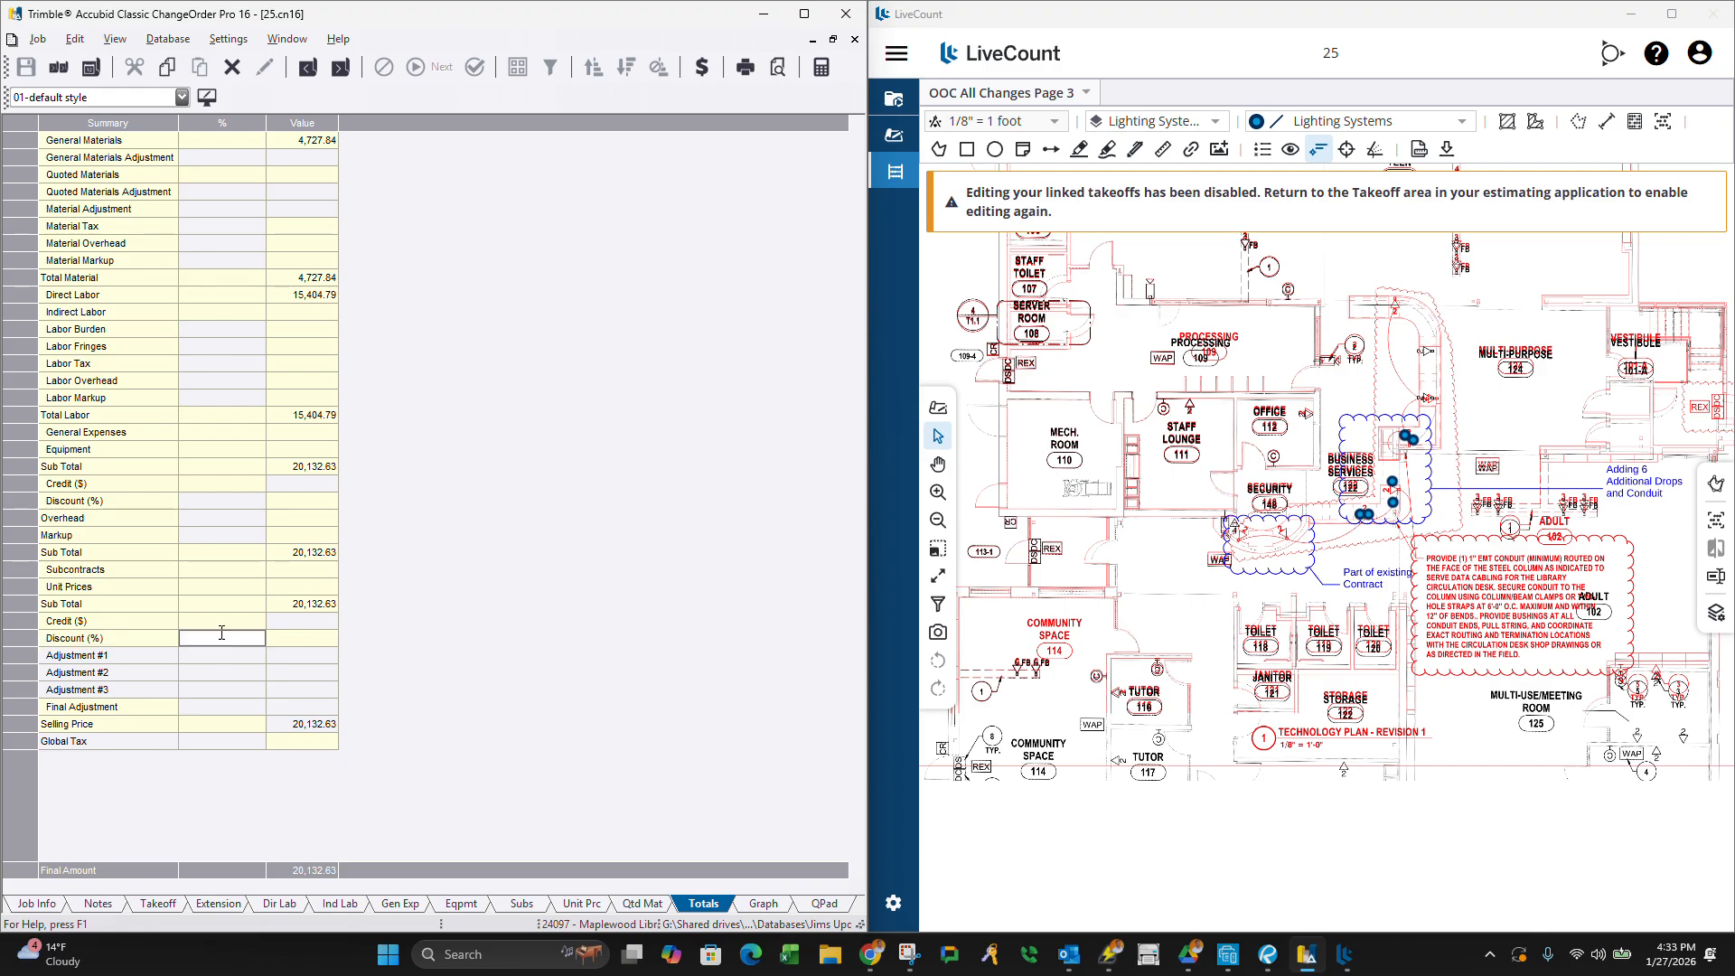
pyautogui.moveTo(221, 632); pyautogui.dragTo(224, 535)
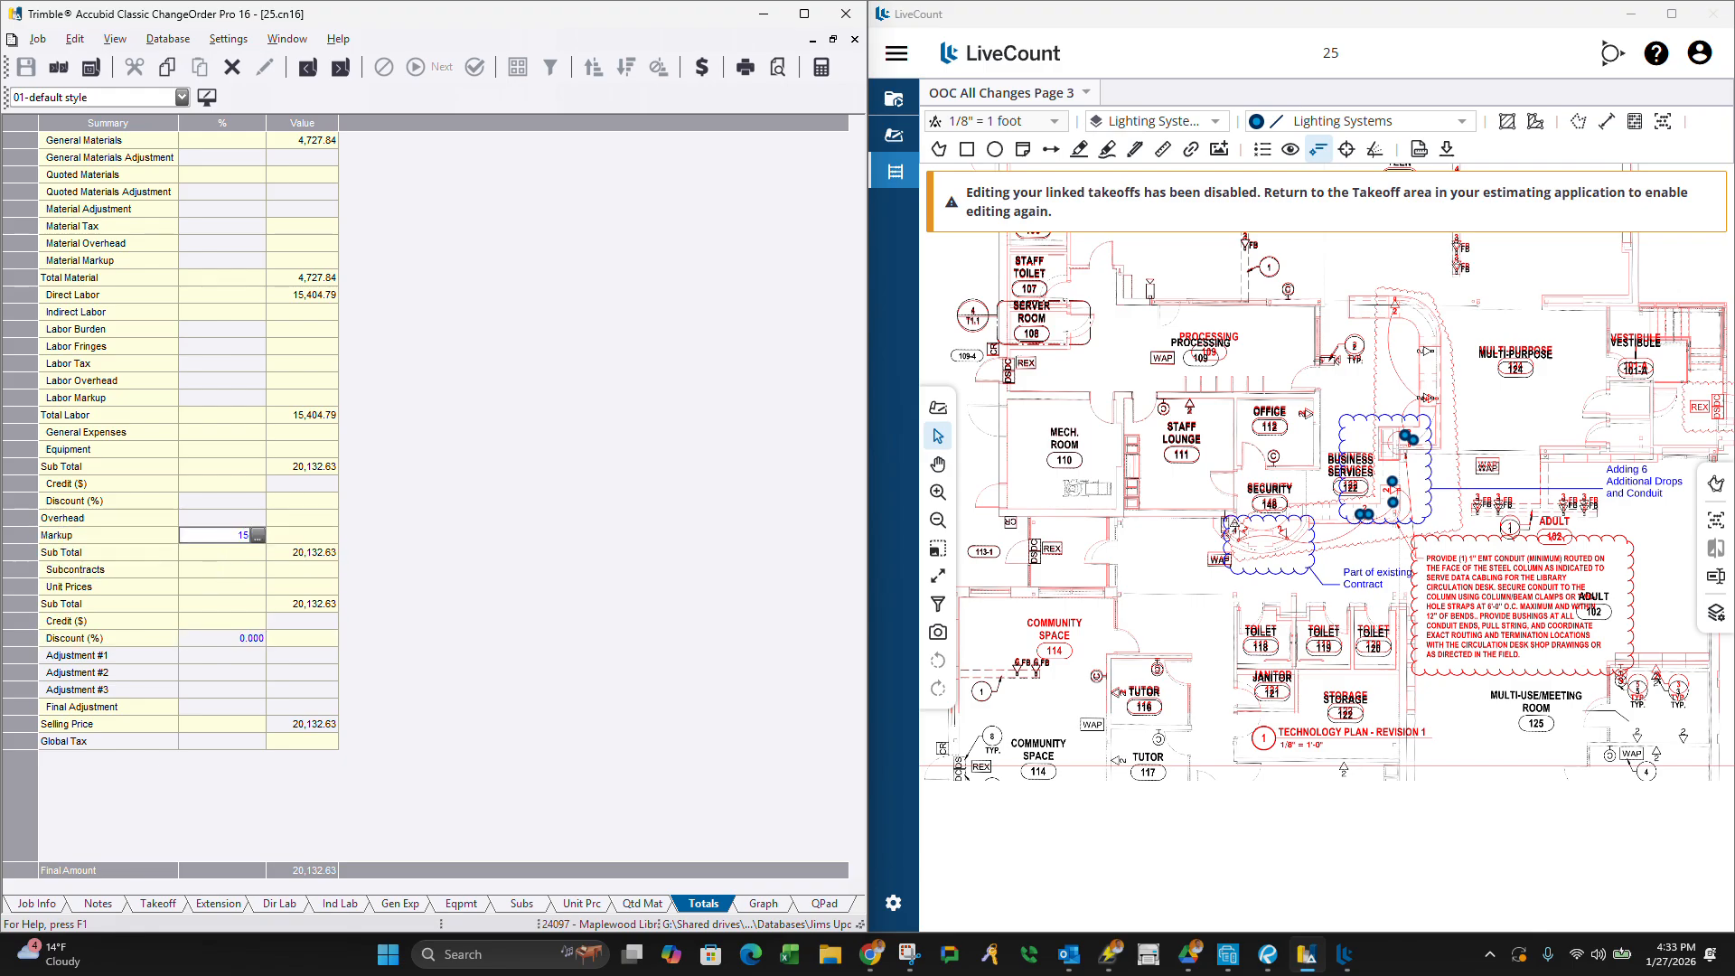
pyautogui.write('15')
pyautogui.click(220, 555)
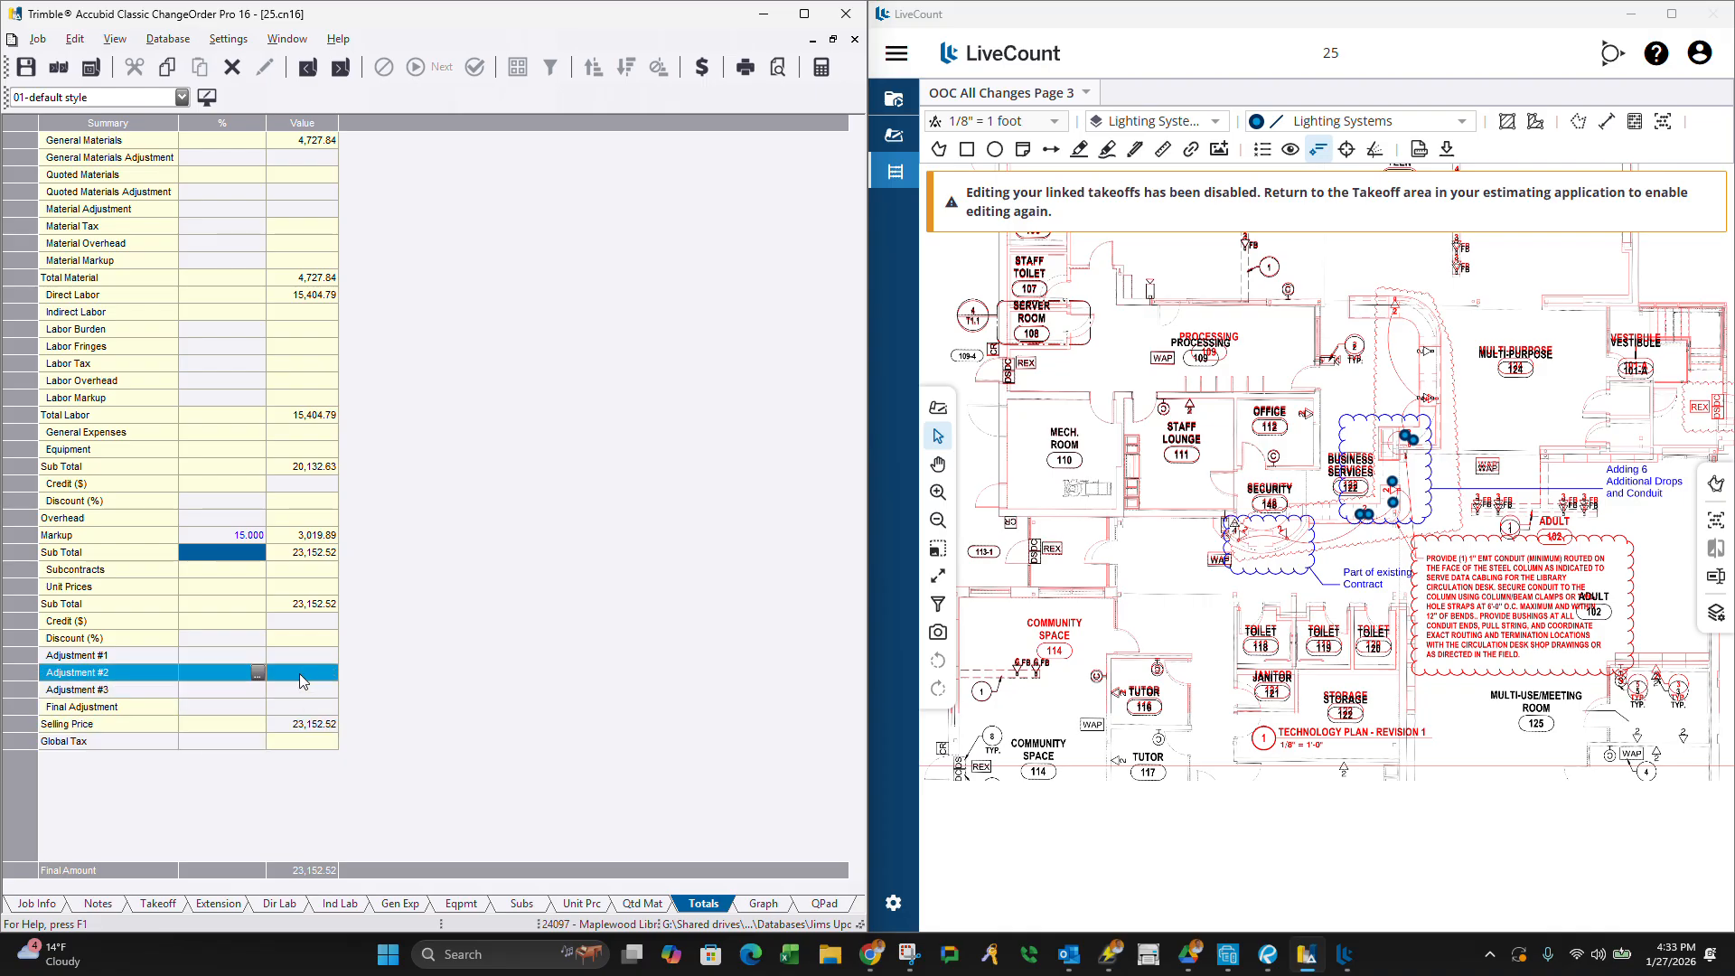
# Rename the Adjustment #1 line of the totals summary as Bonding and set its percentage to 1.
pyautogui.click(79, 657)
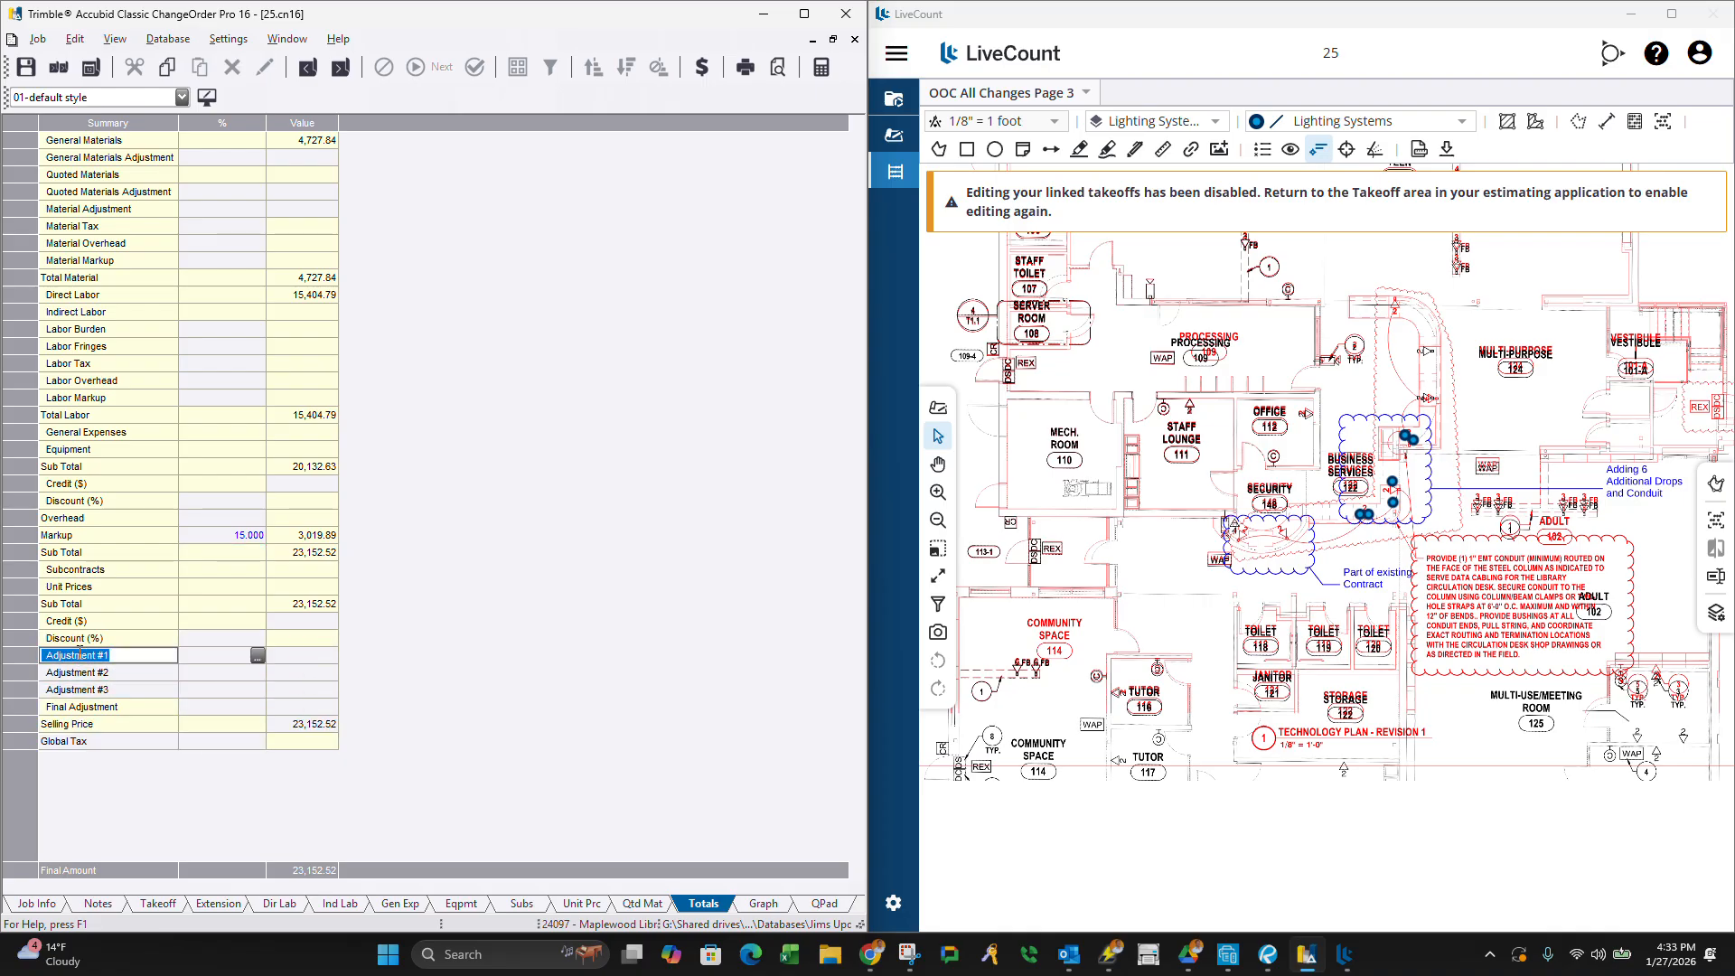
pyautogui.write('Bod')
pyautogui.press('Return')
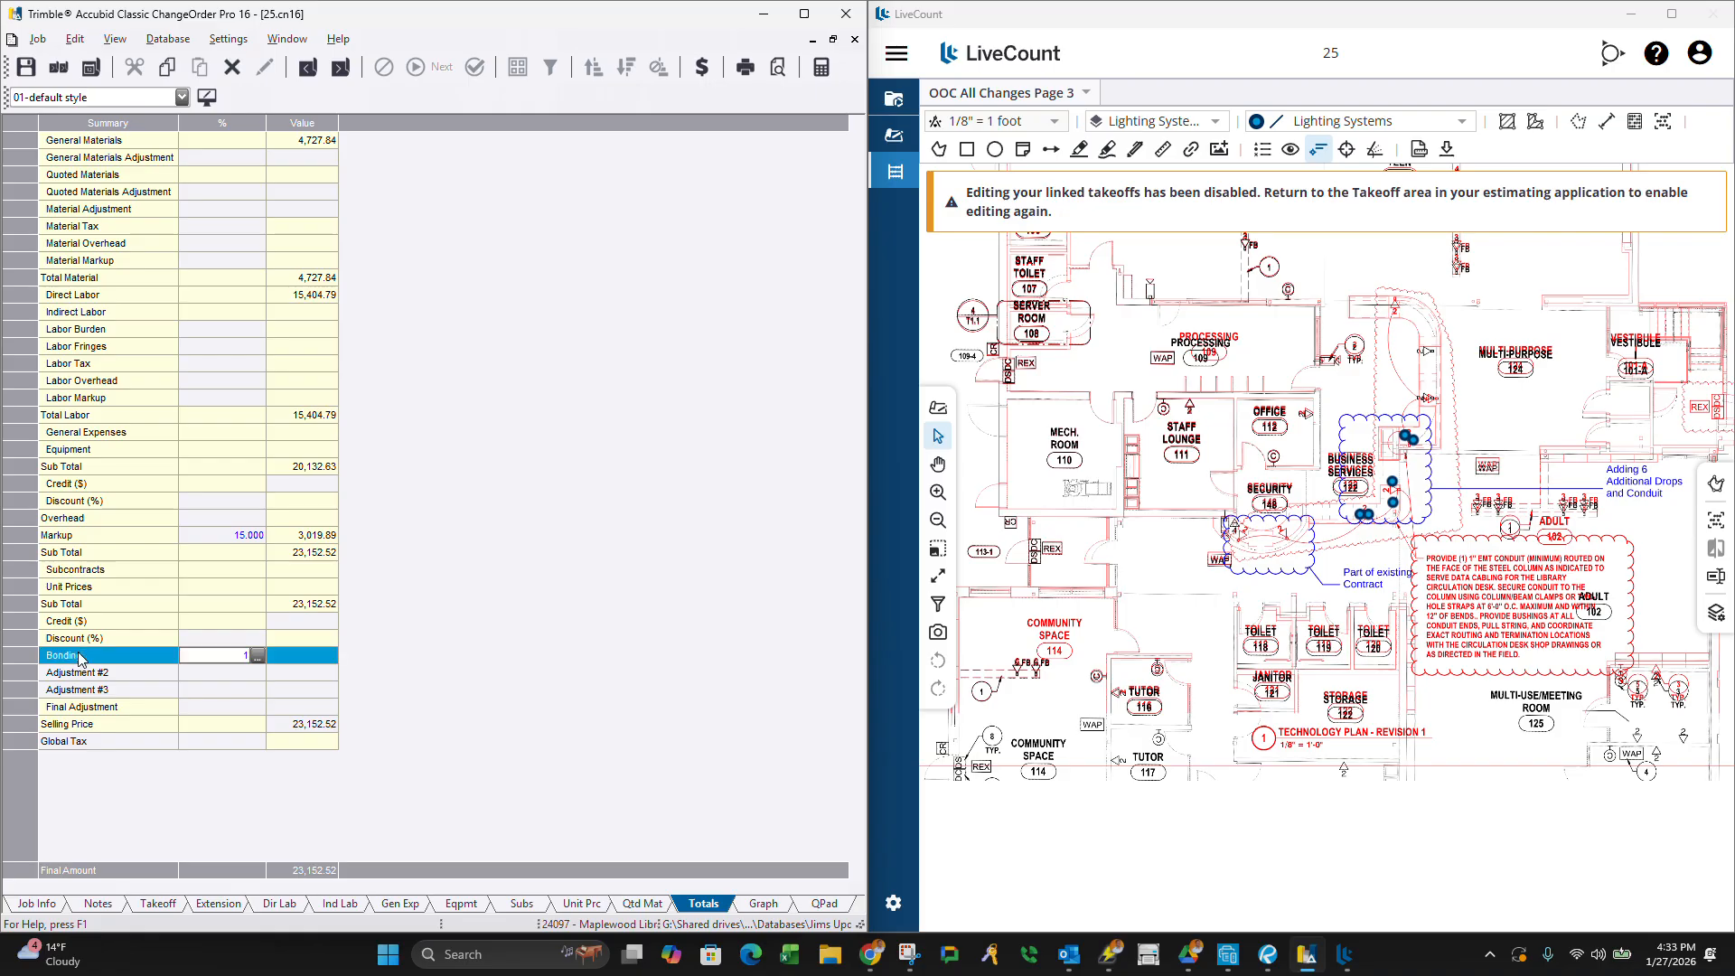
pyautogui.press('Return')
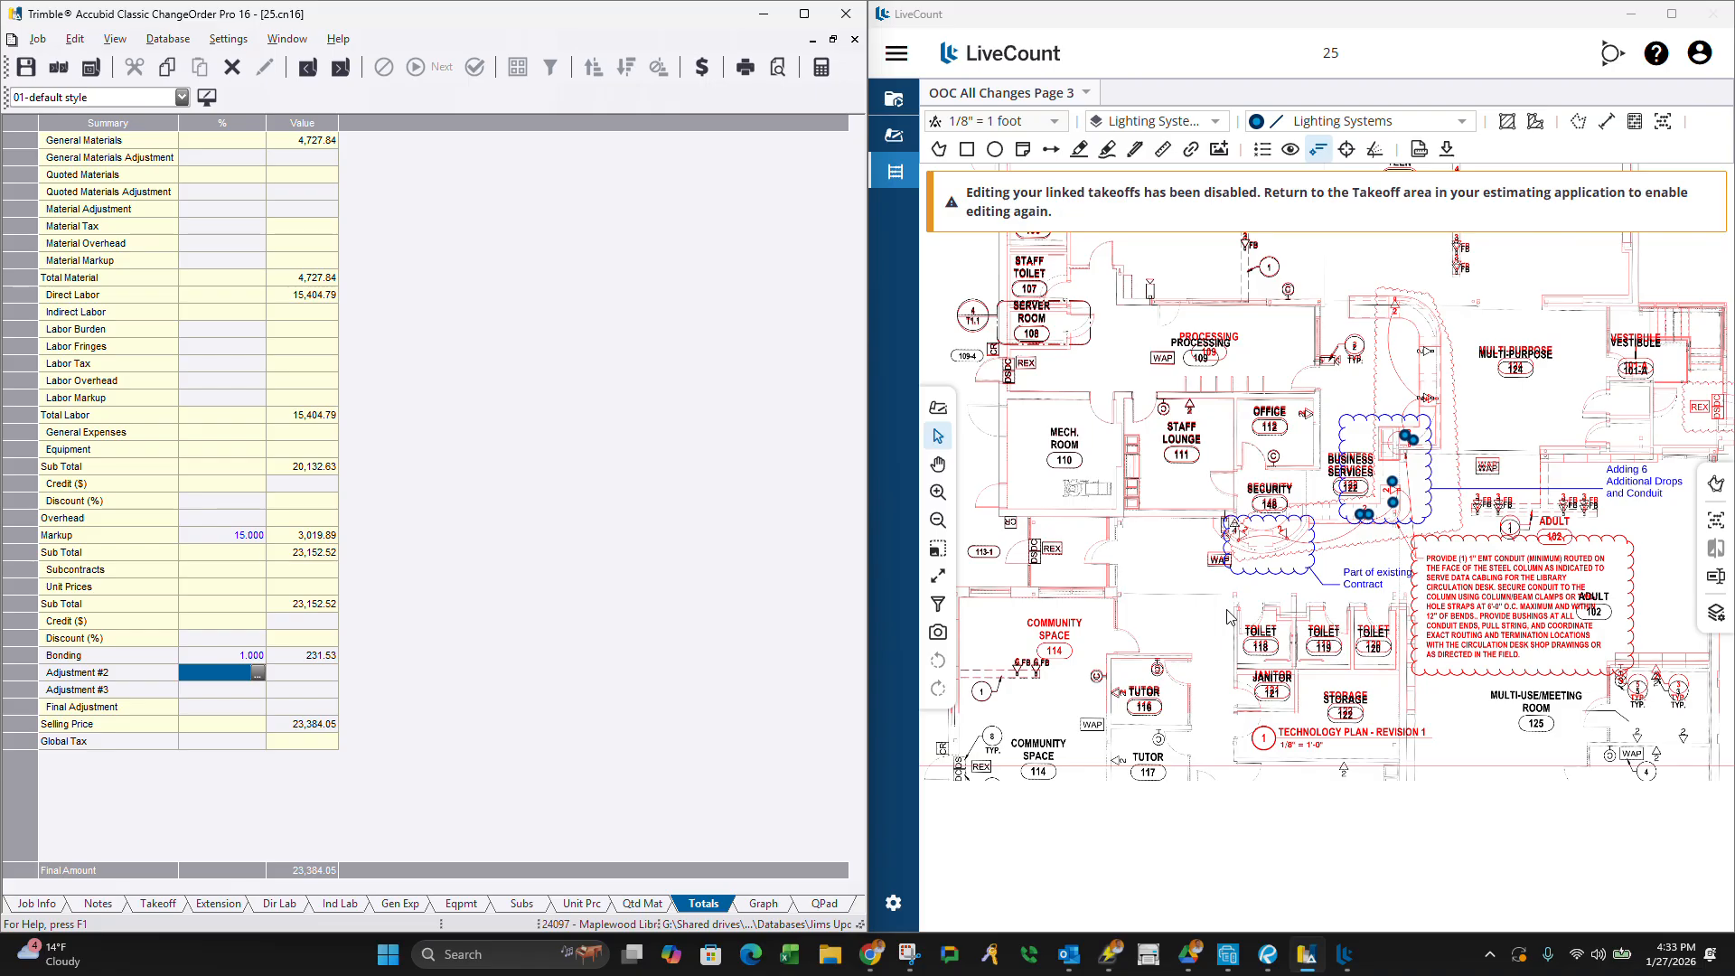
pyautogui.scroll(-3, 1228, 616)
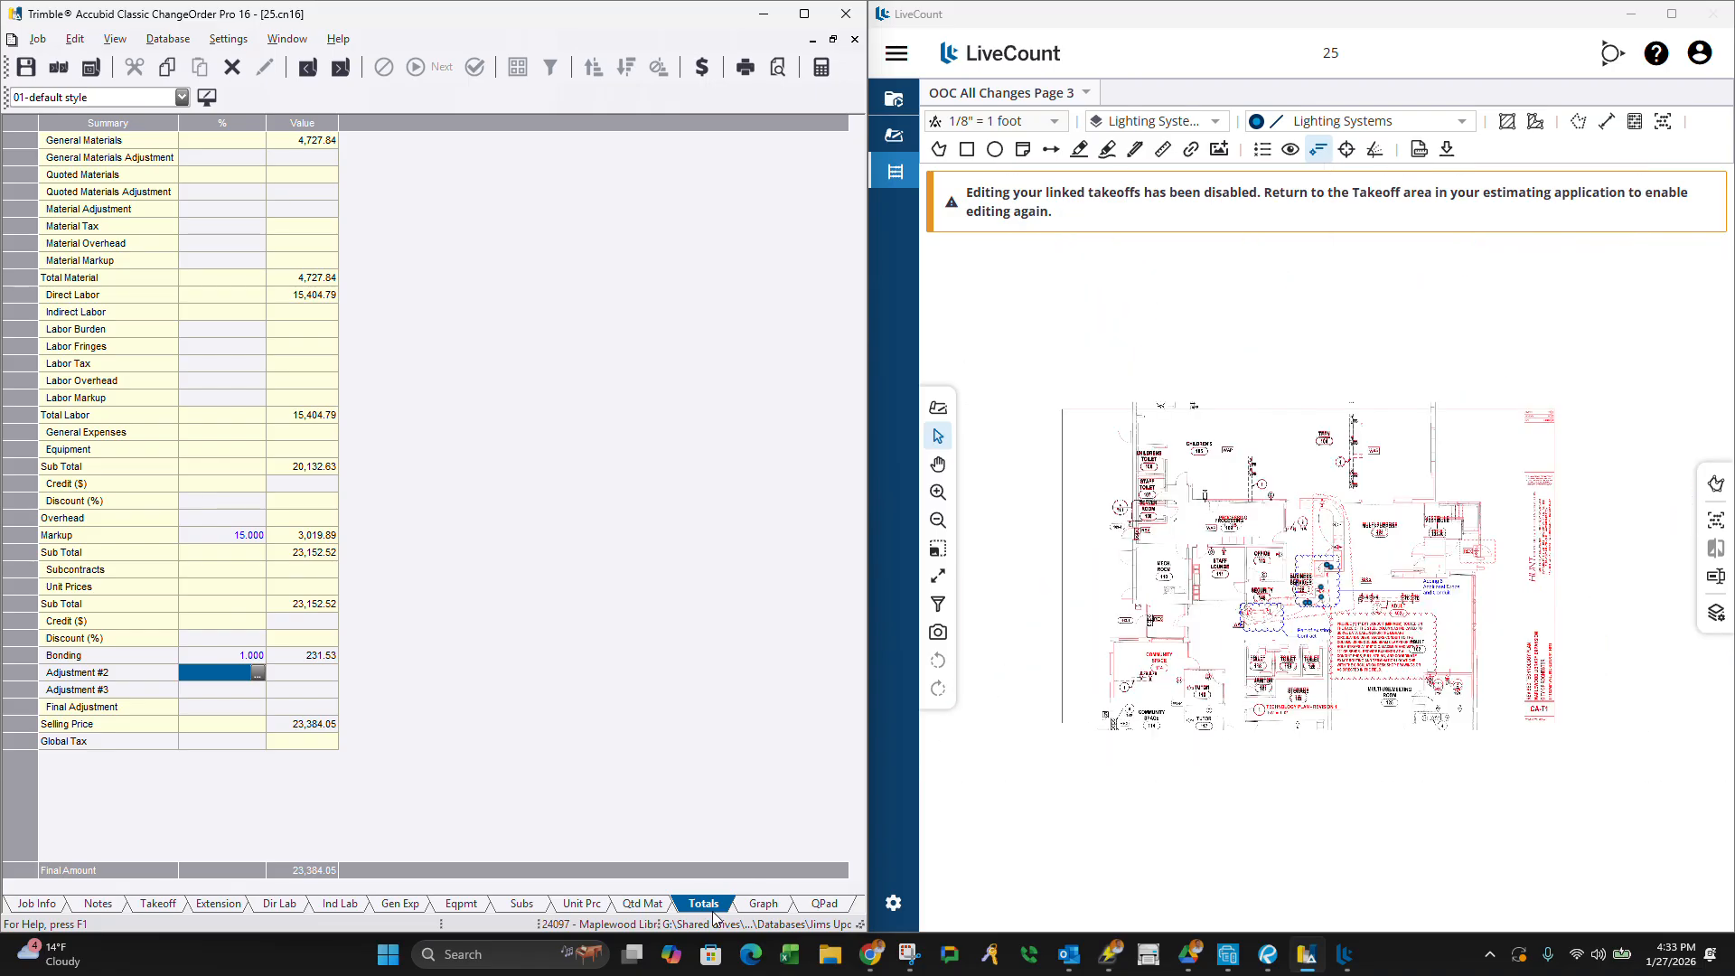
pyautogui.click(764, 903)
pyautogui.click(642, 902)
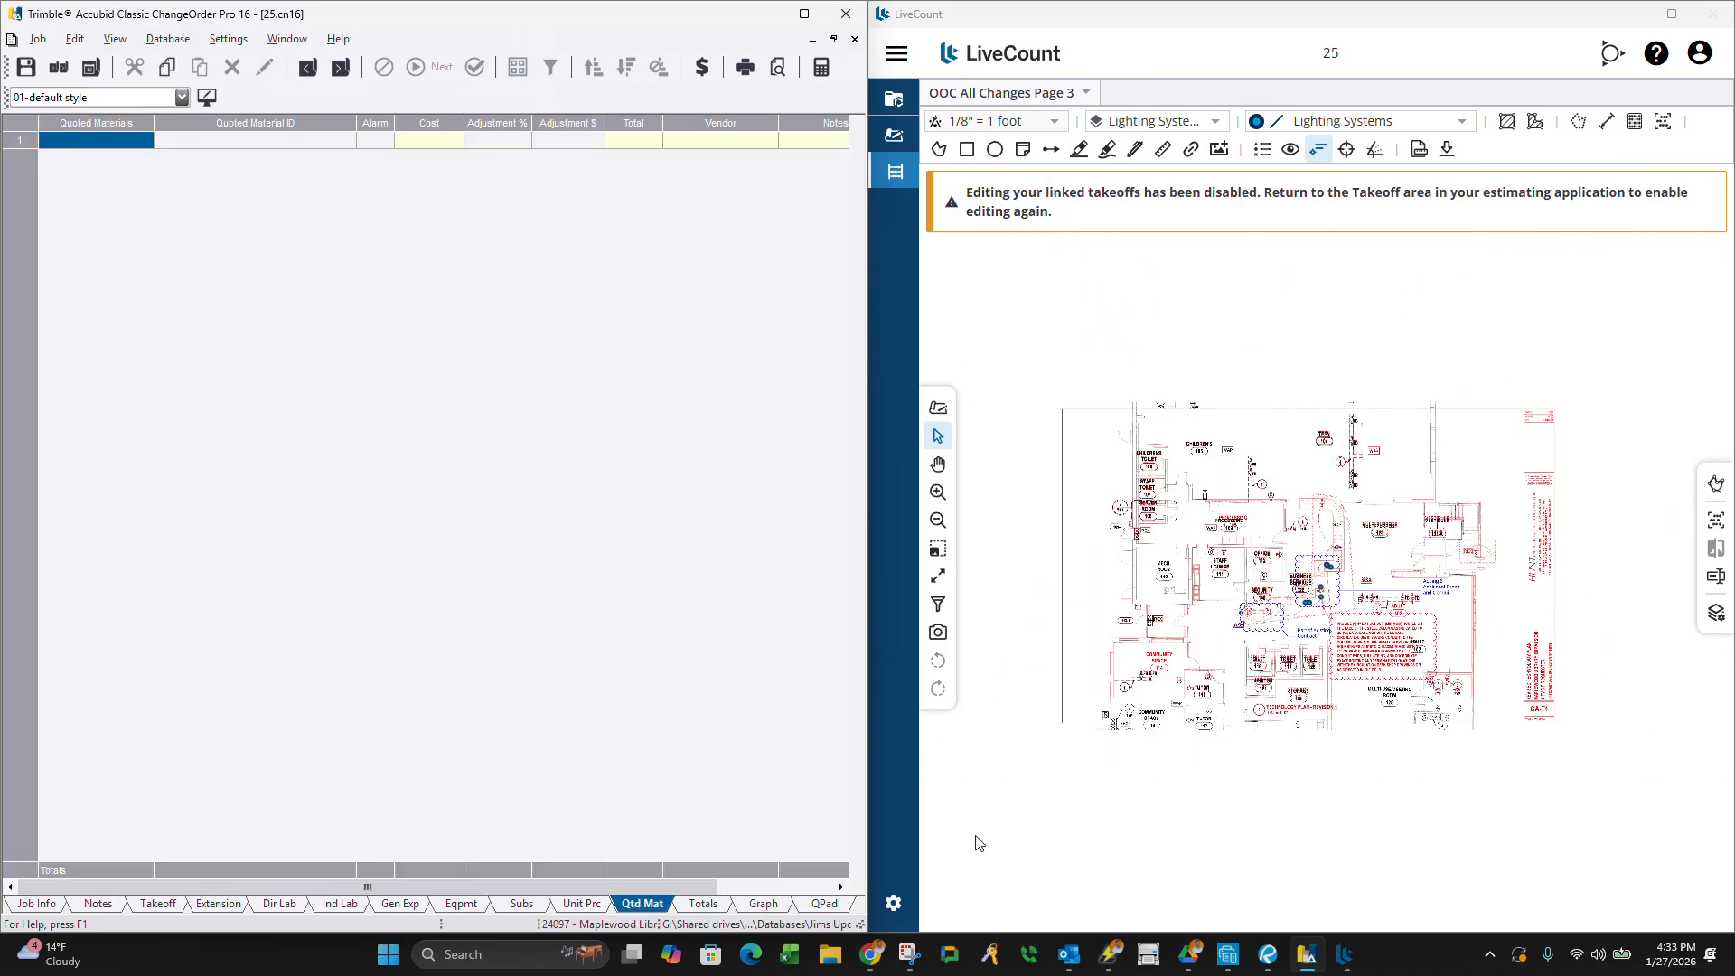
pyautogui.scroll(3, 1256, 683)
pyautogui.scroll(-3, 1245, 673)
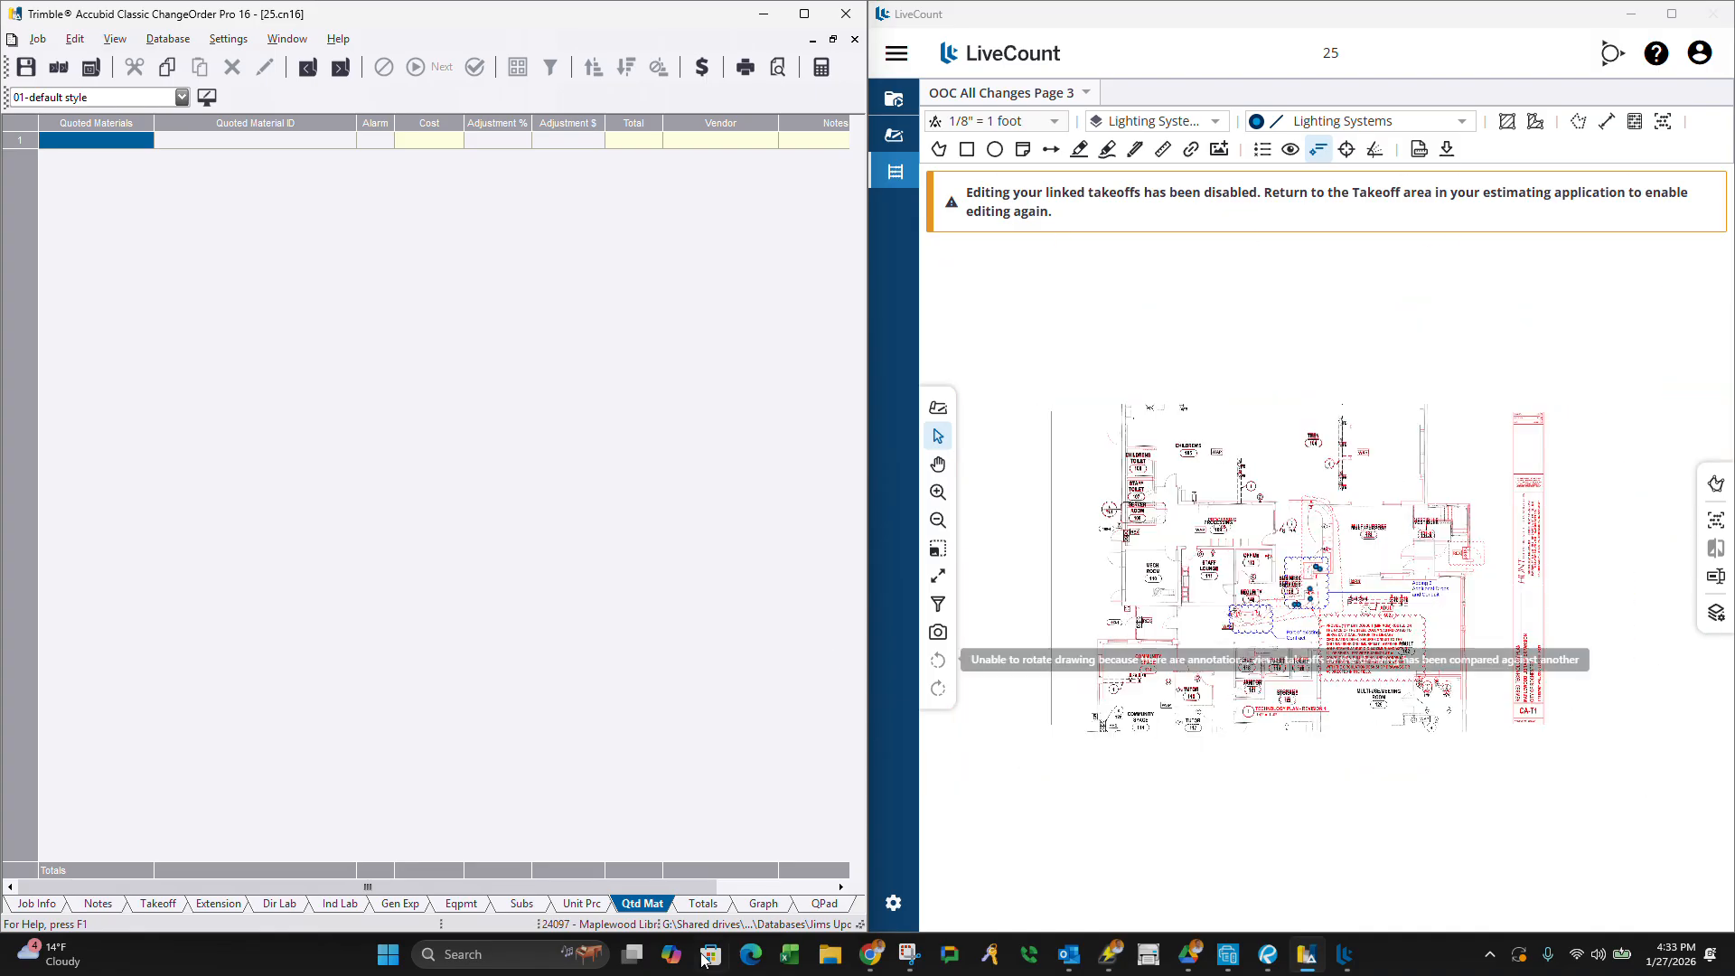
# Open the Price Per Drop temporary item for modification and set its Material Net Cost to 300.
pyautogui.click(141, 906)
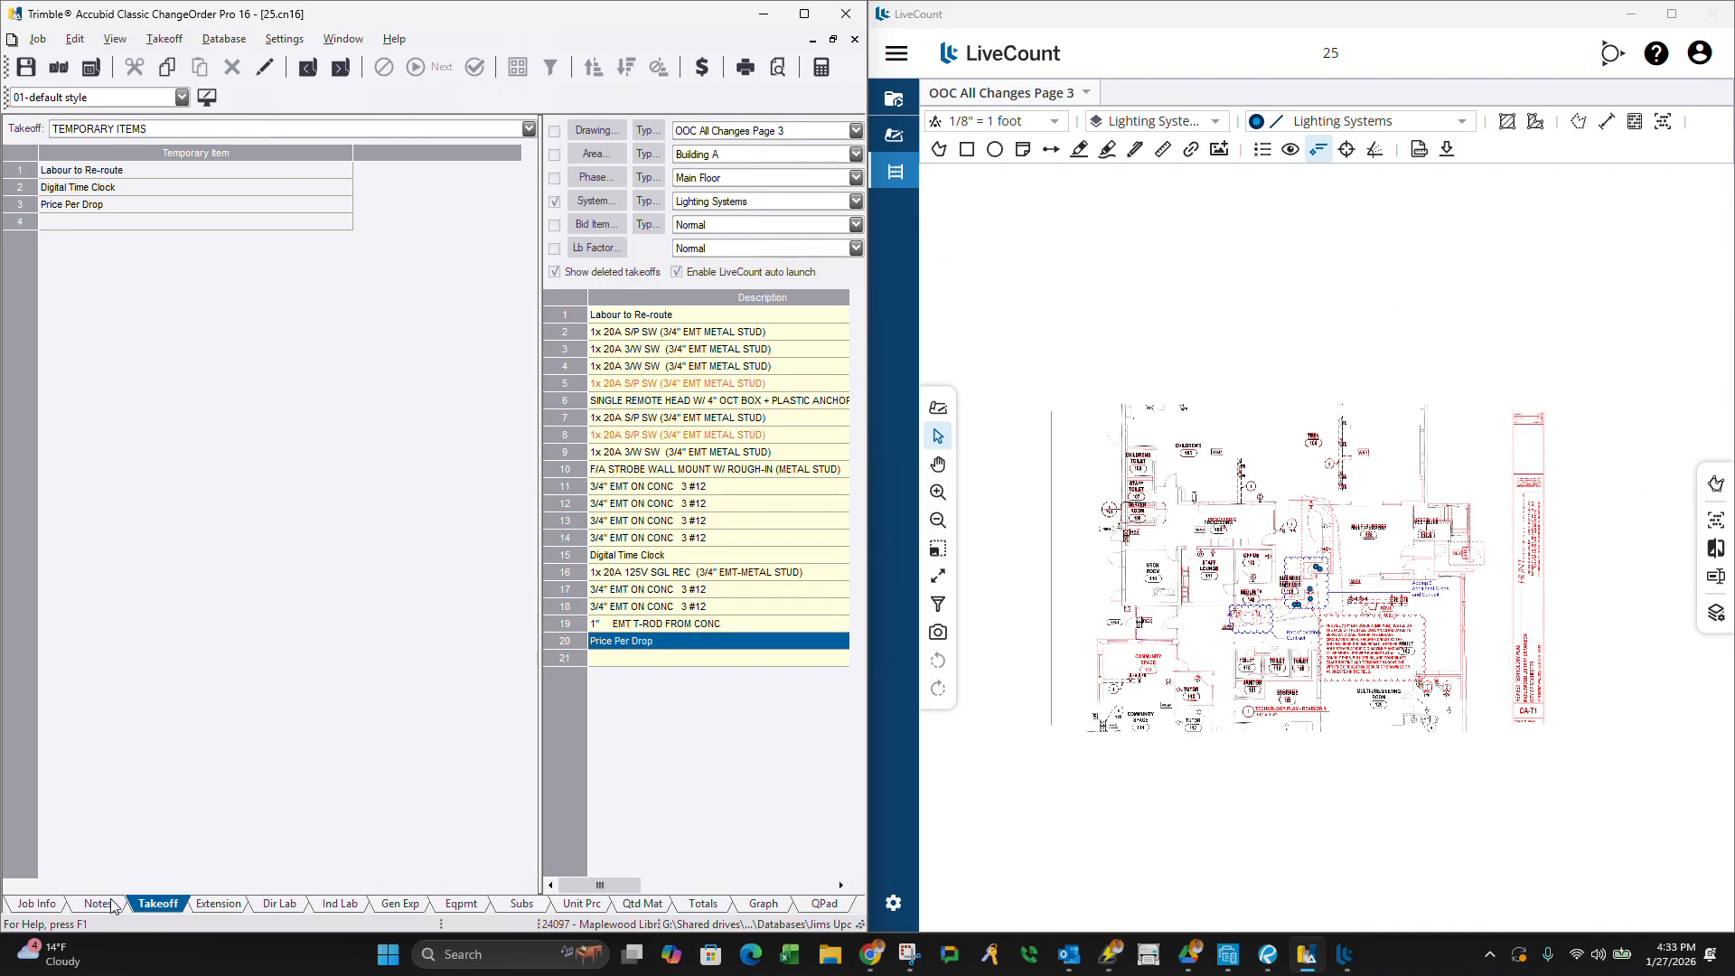
pyautogui.click(124, 204)
pyautogui.rightClick(125, 206)
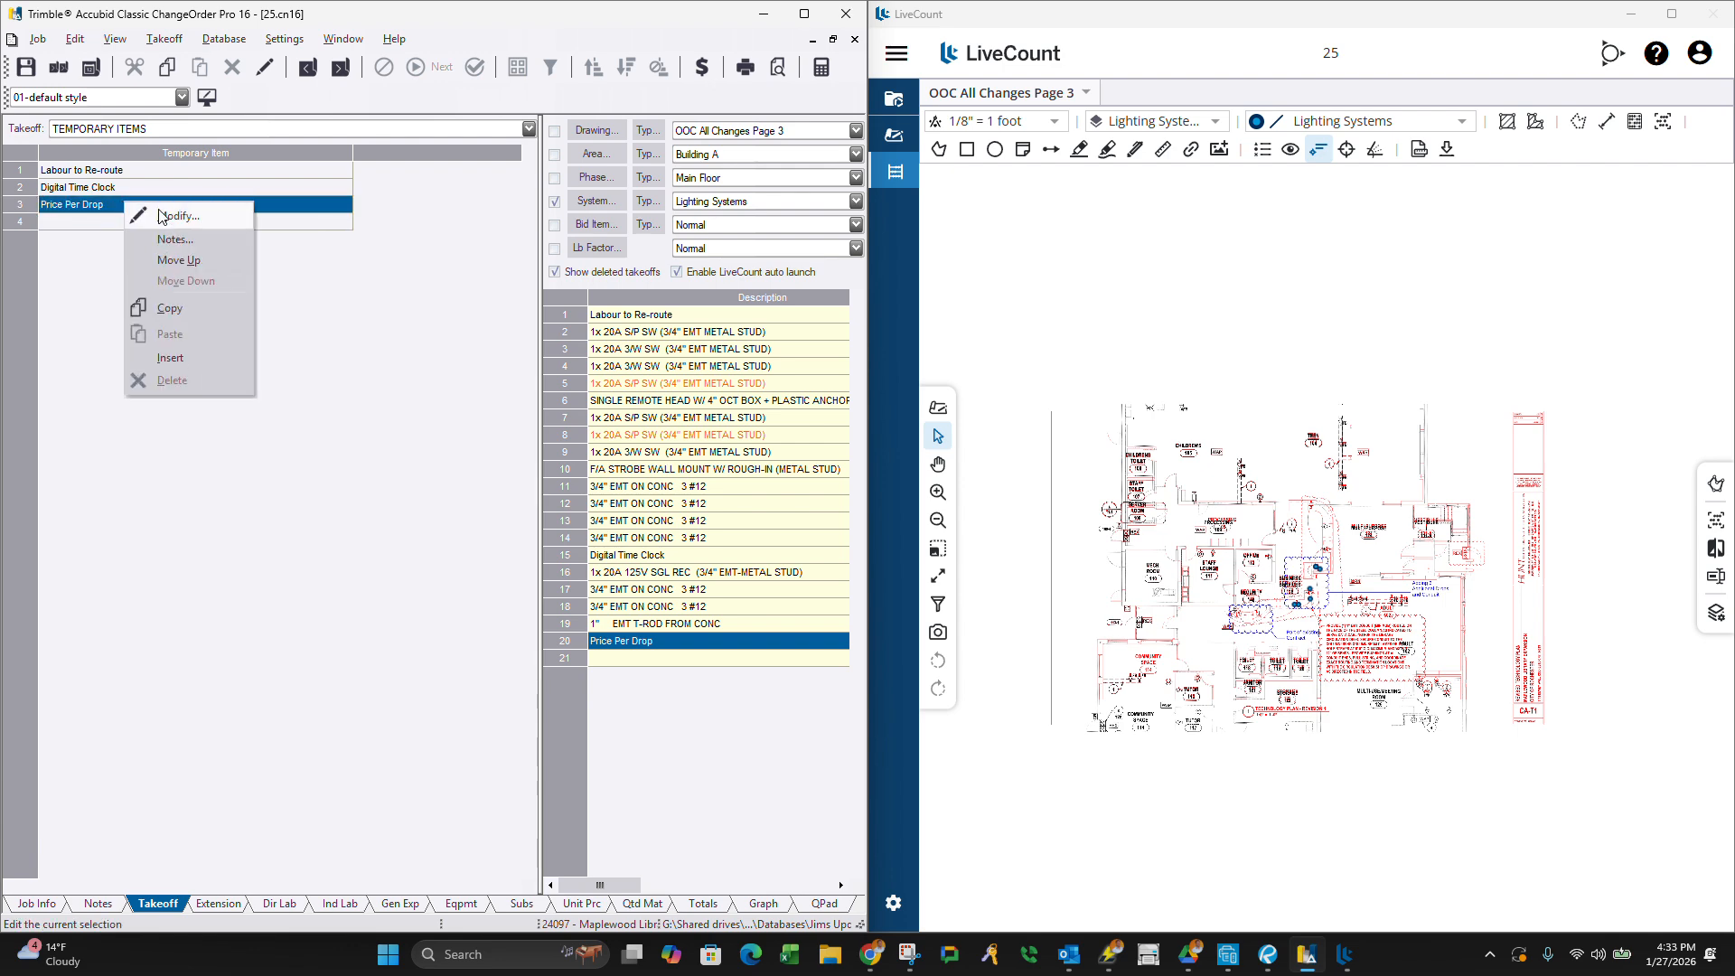
pyautogui.click(167, 222)
pyautogui.click(322, 258)
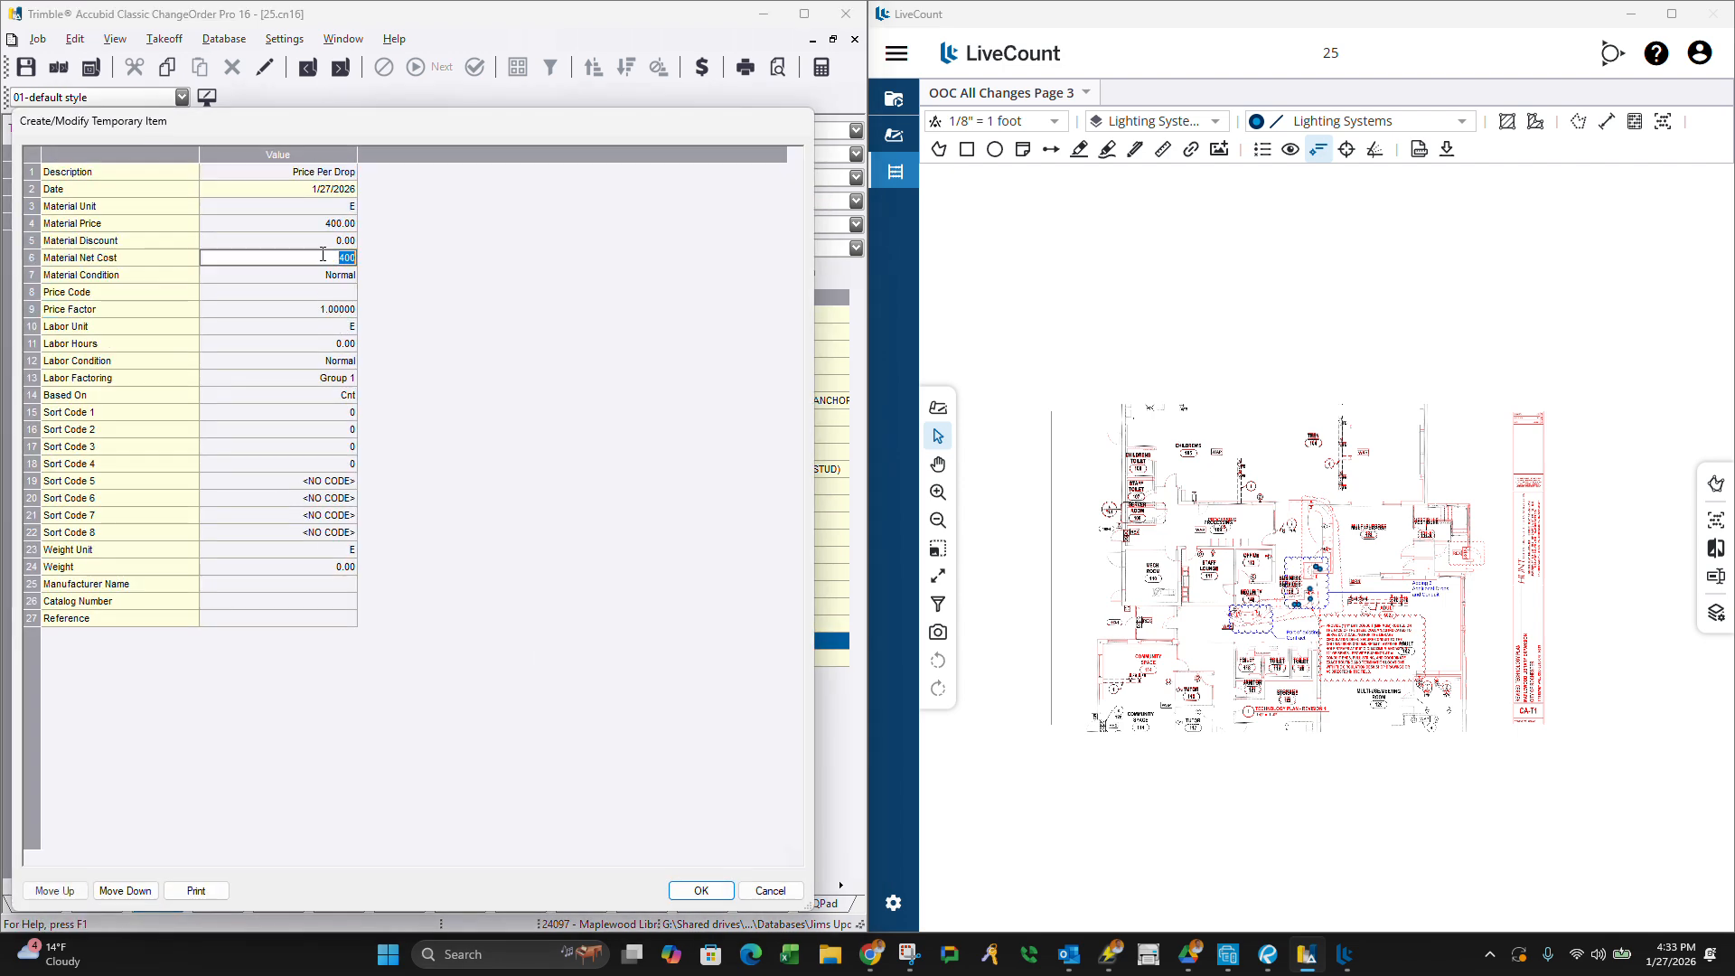
pyautogui.write('30')
pyautogui.press('Return')
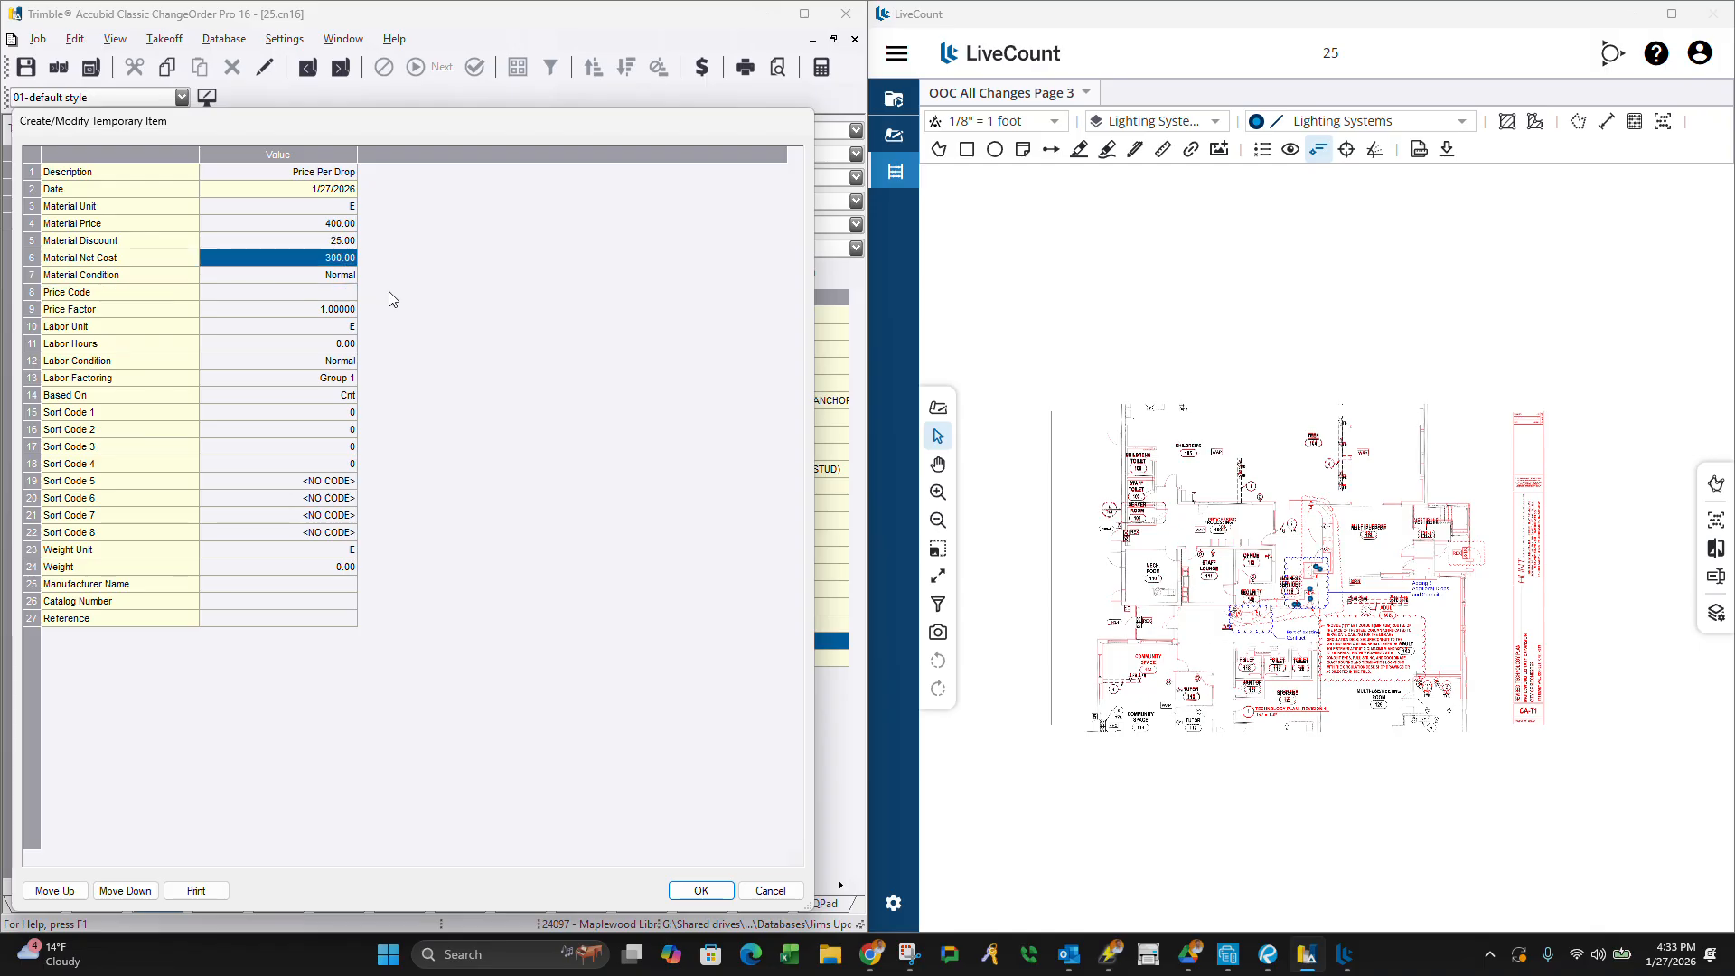
# Set the Price Per Drop item's Material Price to 300 and Material Discount to 0, and save the item.
pyautogui.click(317, 223)
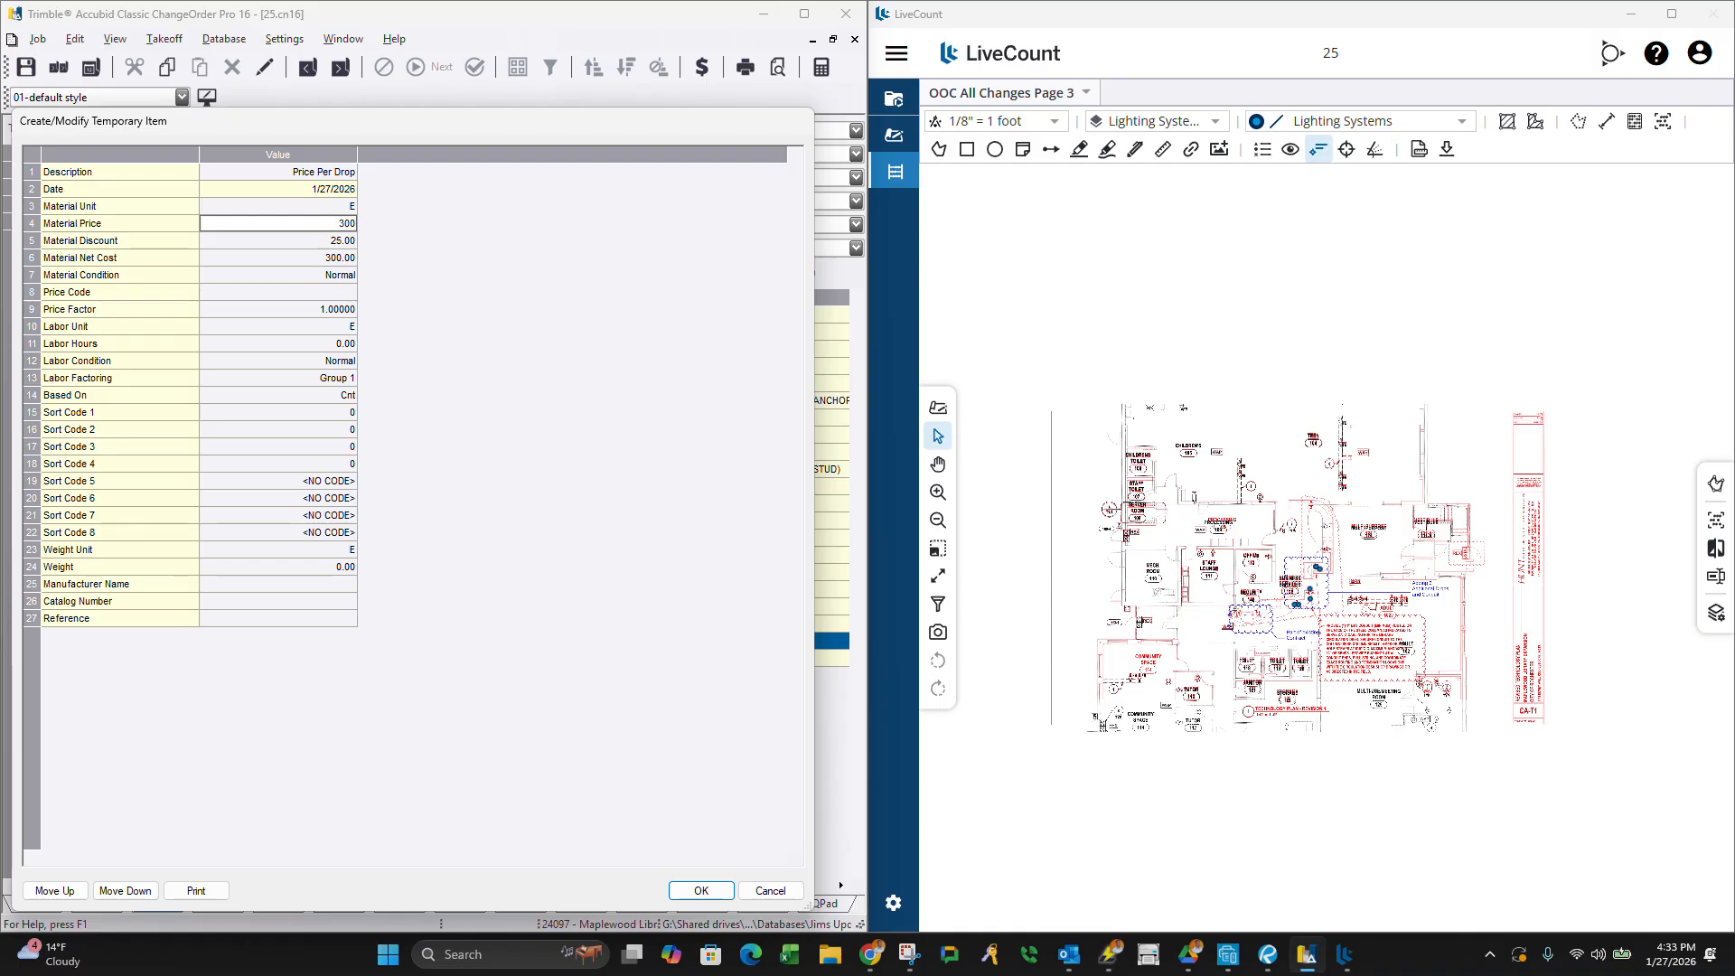
pyautogui.write('300')
pyautogui.press('Return')
pyautogui.click(334, 260)
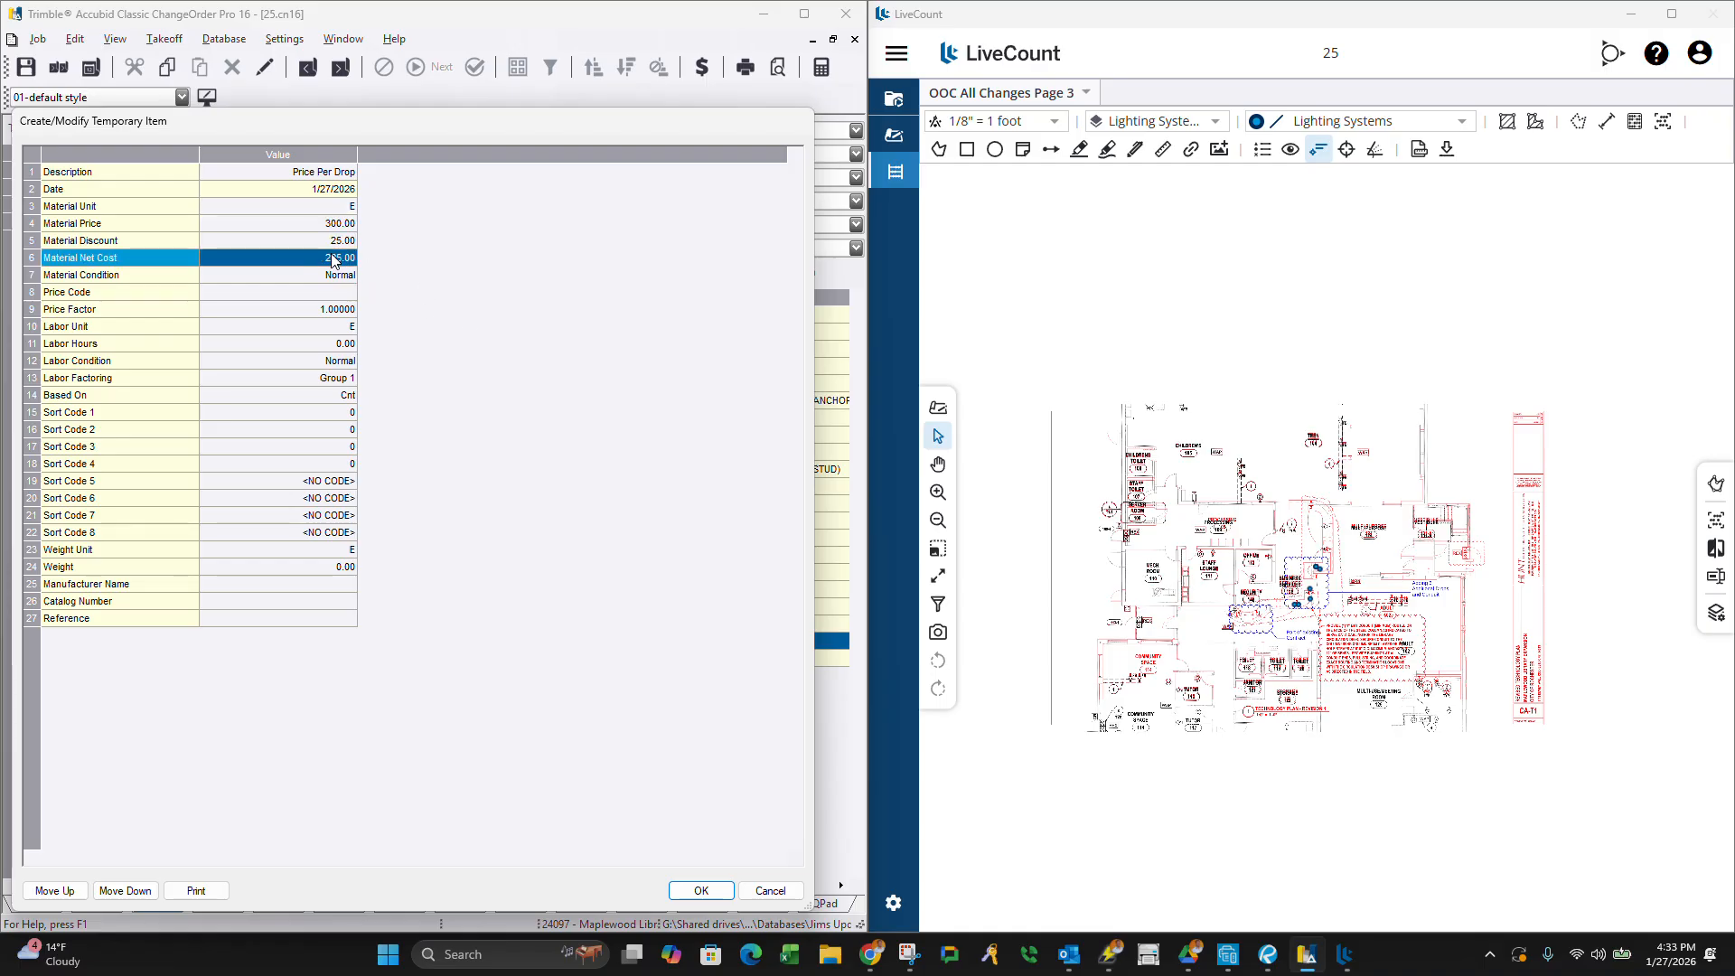
pyautogui.write('0')
pyautogui.press('Return')
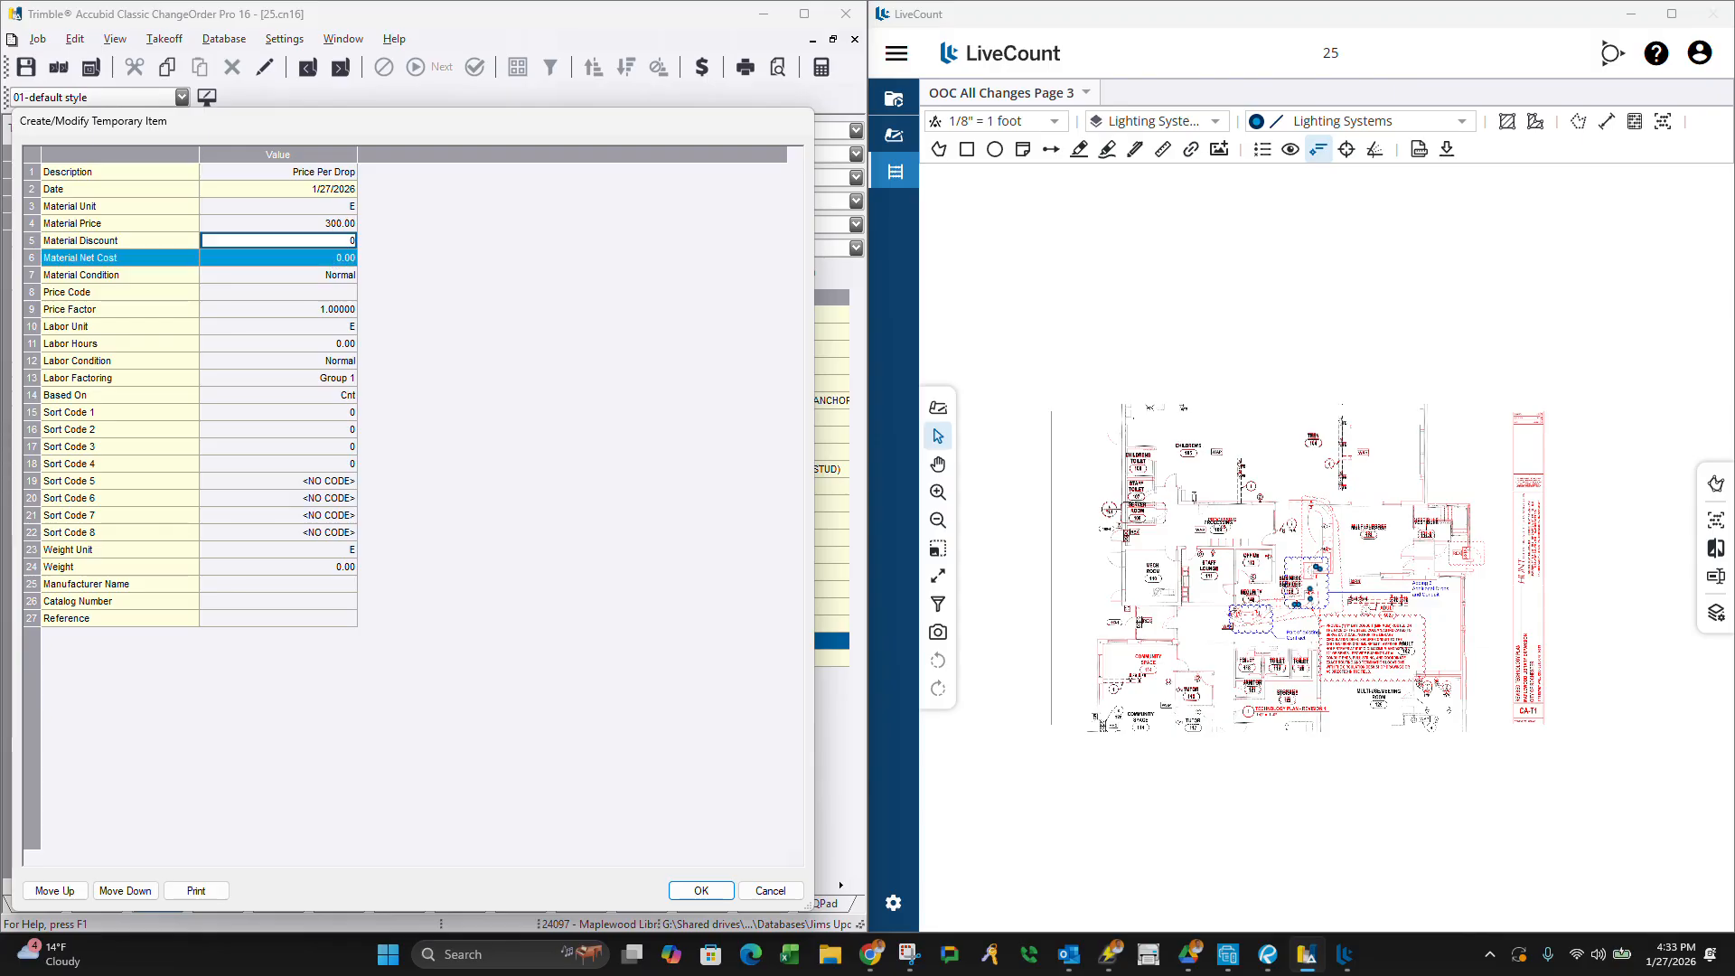
pyautogui.press('Return')
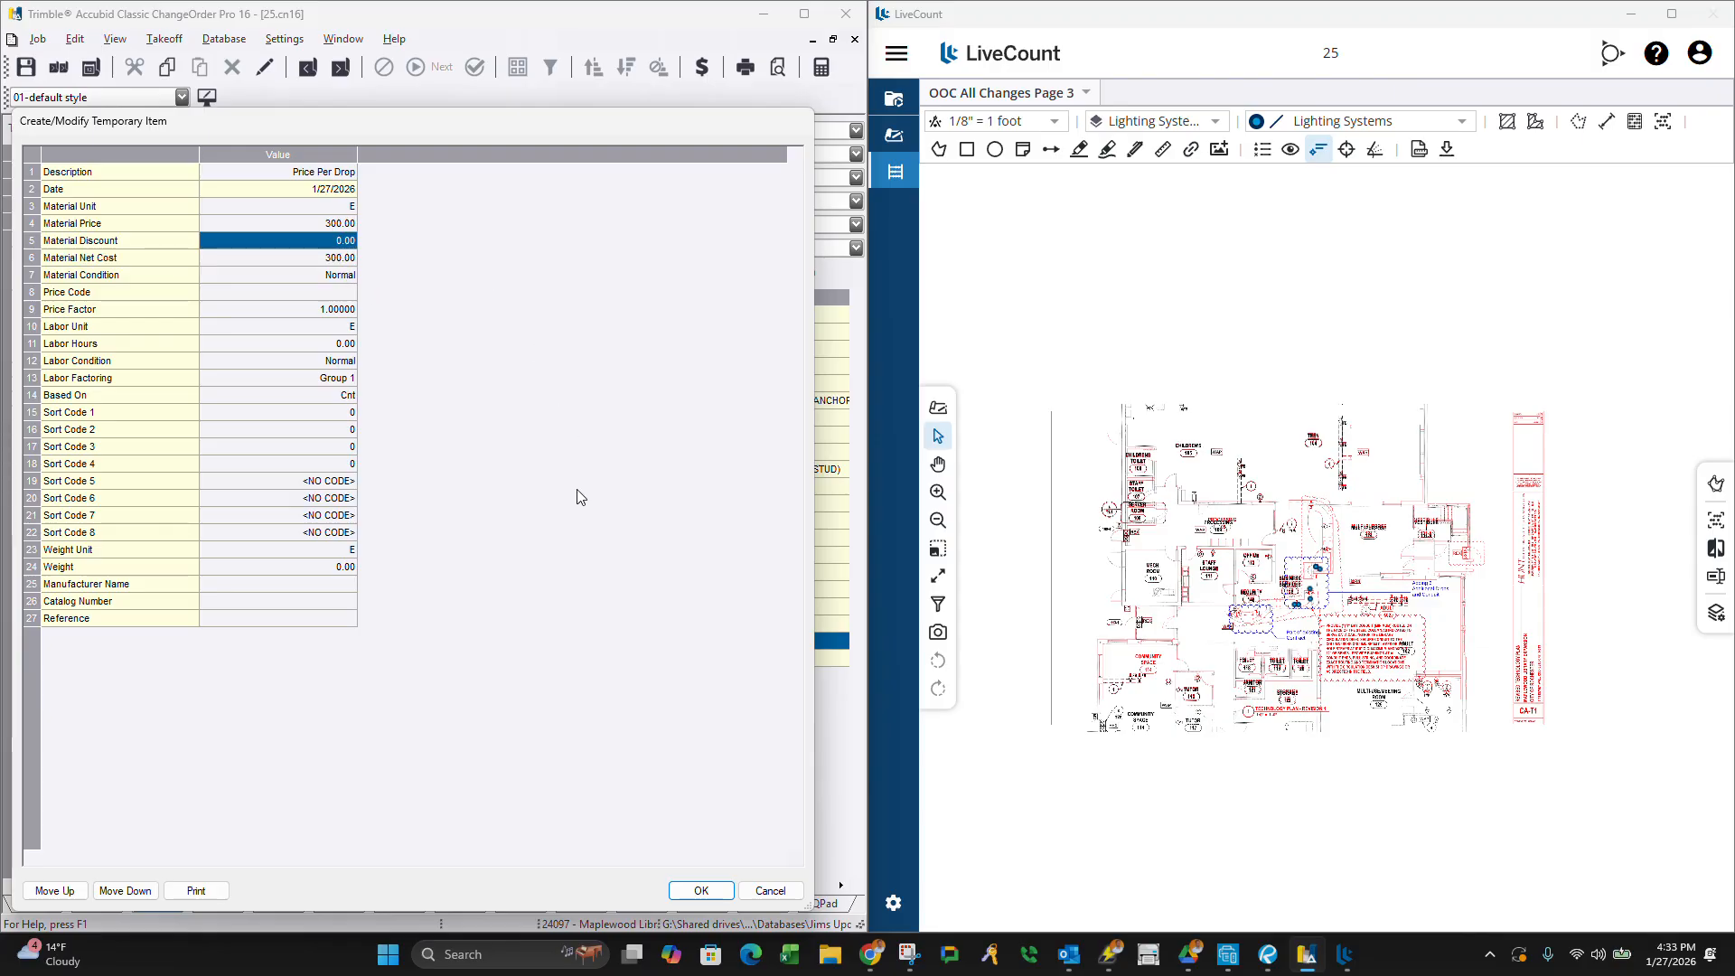
pyautogui.click(702, 889)
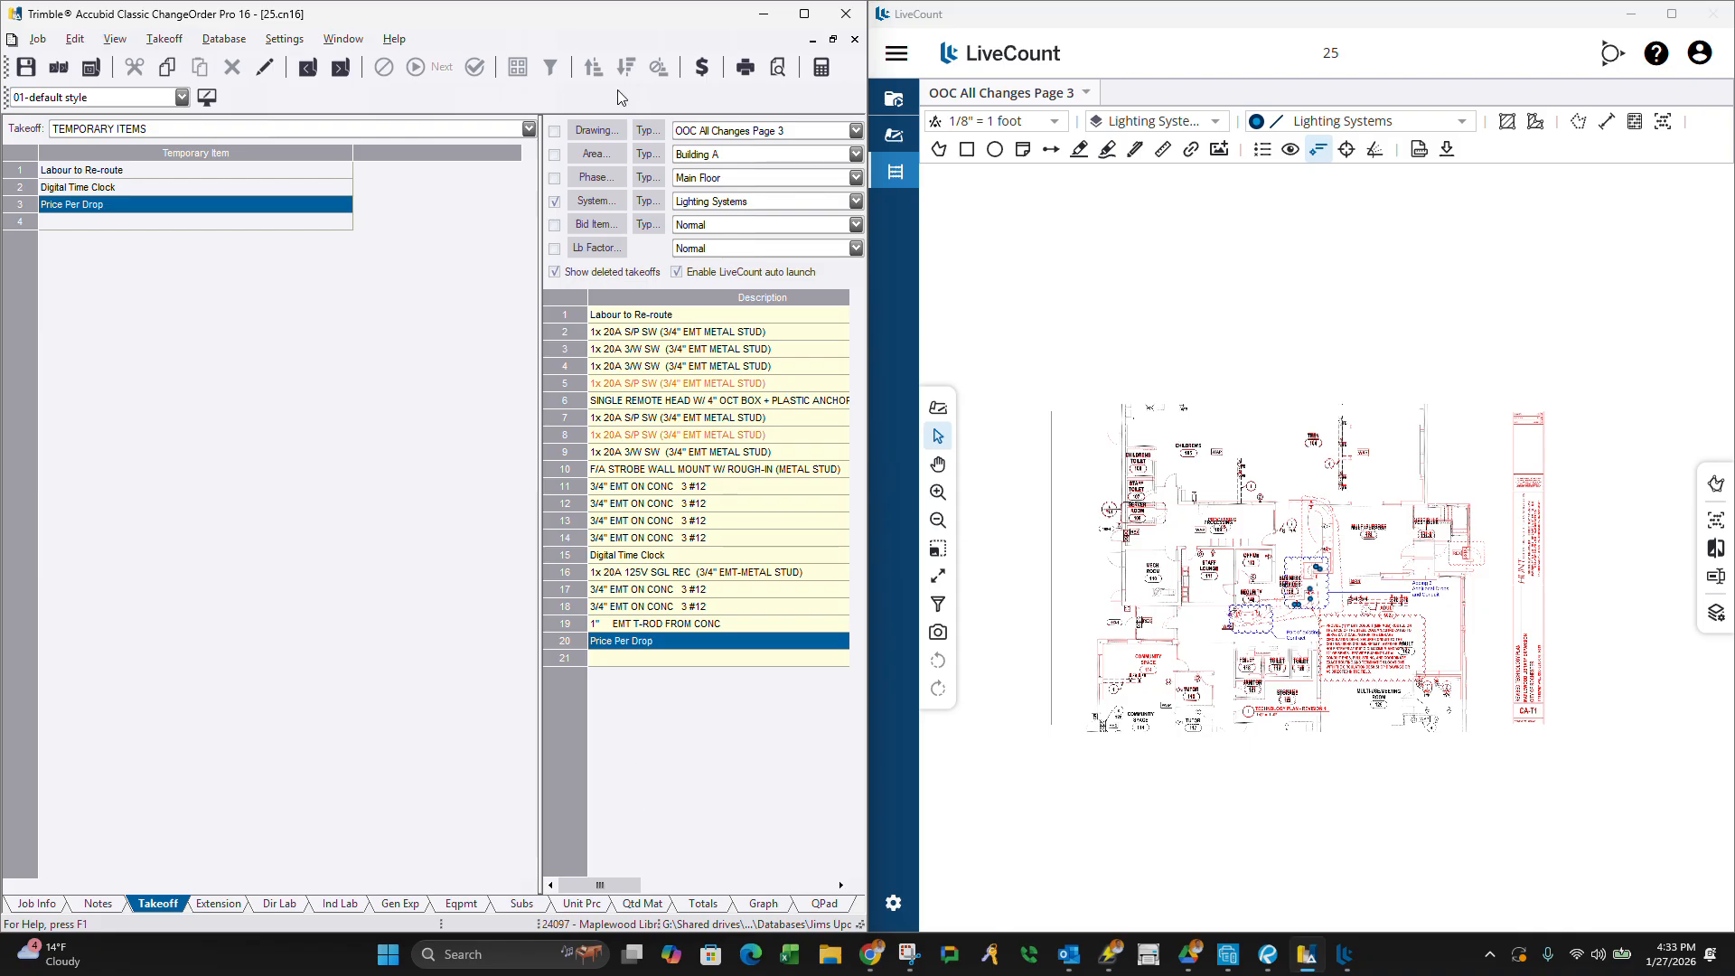
# Check the work description note and preview both pages of the printed change notice.
pyautogui.click(106, 906)
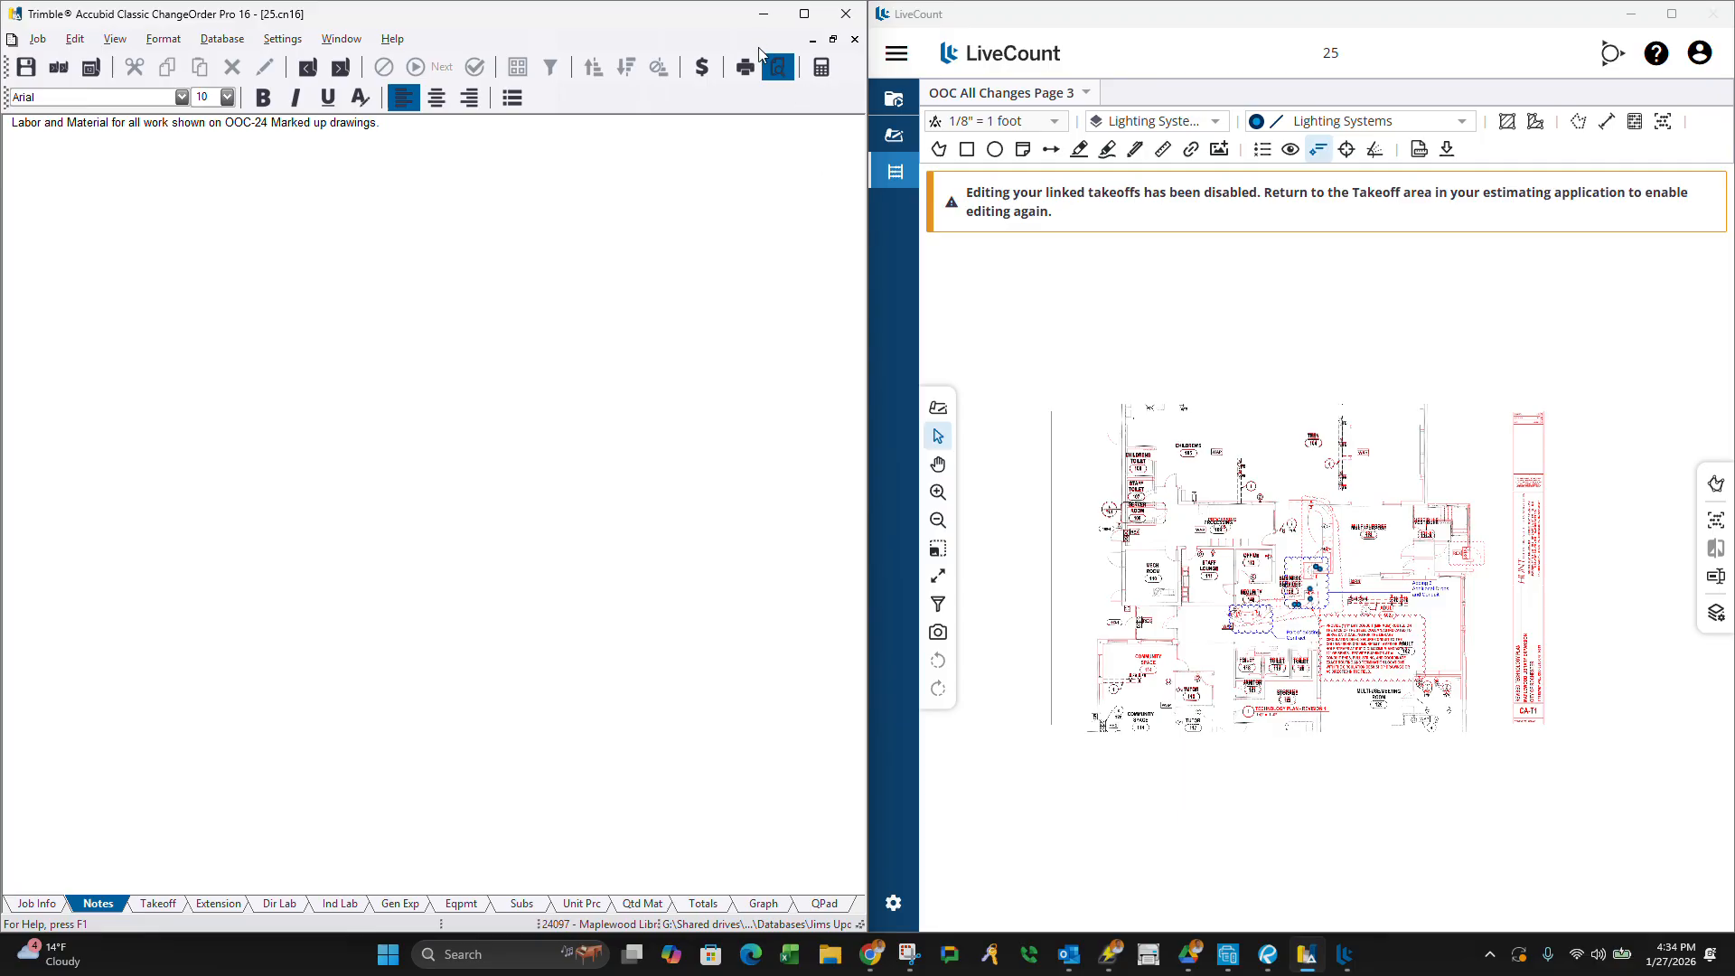
pyautogui.click(761, 77)
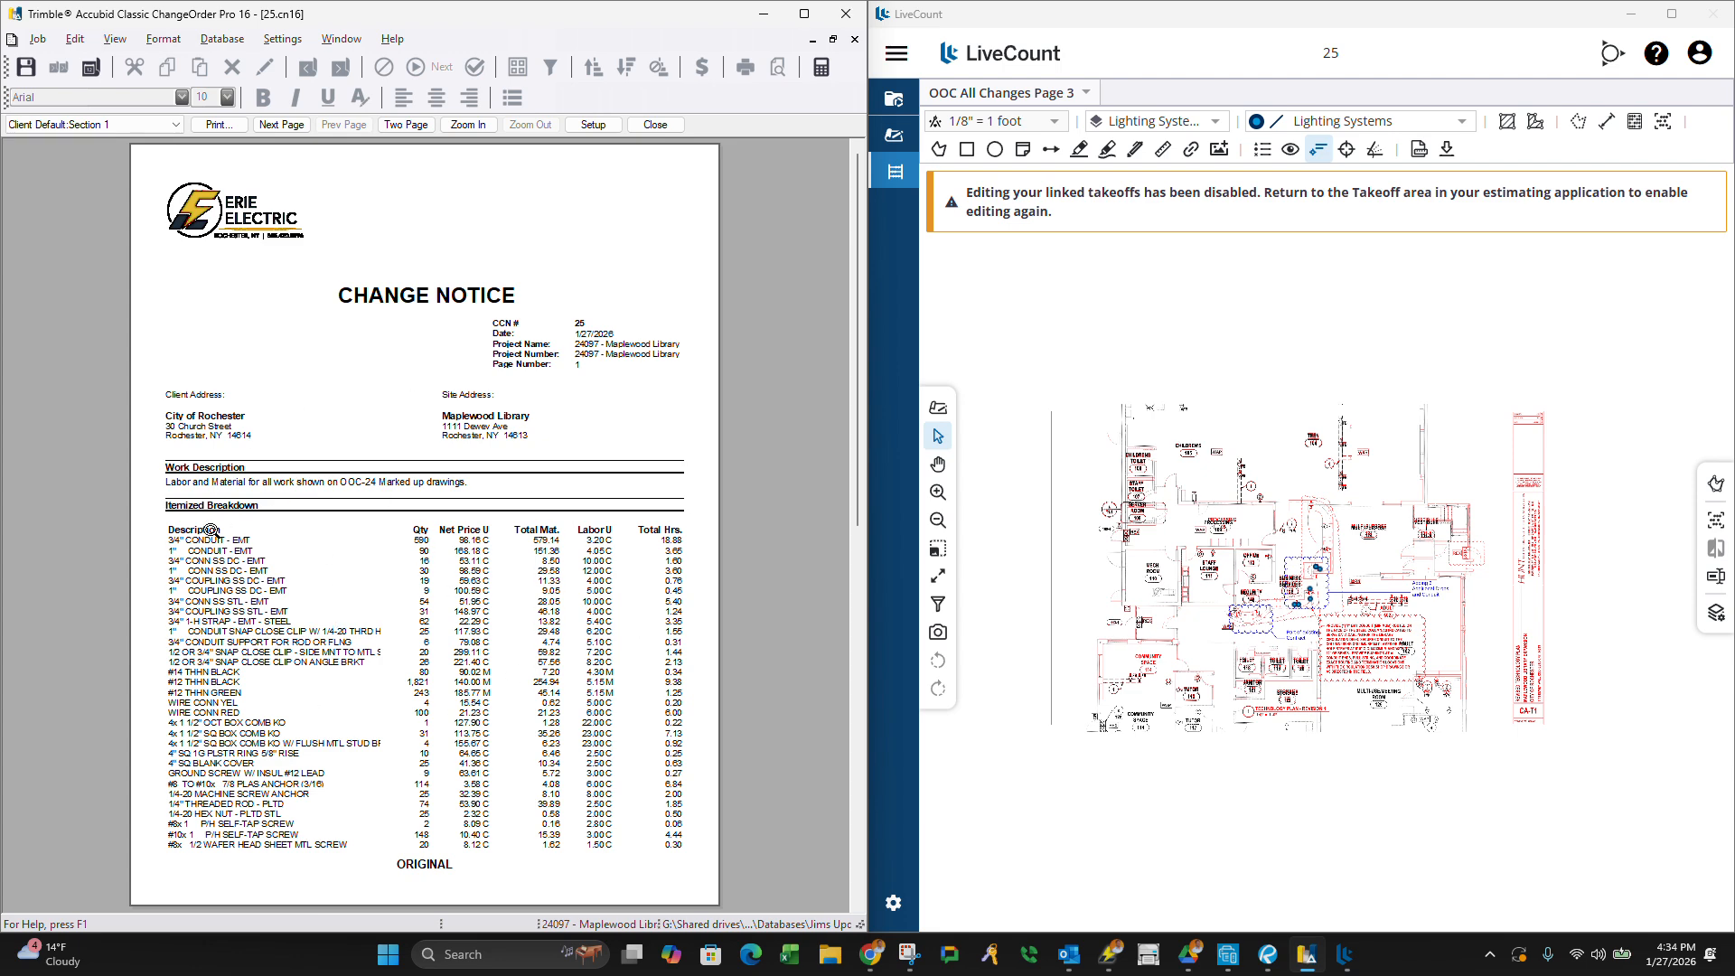
pyautogui.scroll(-3, 471, 671)
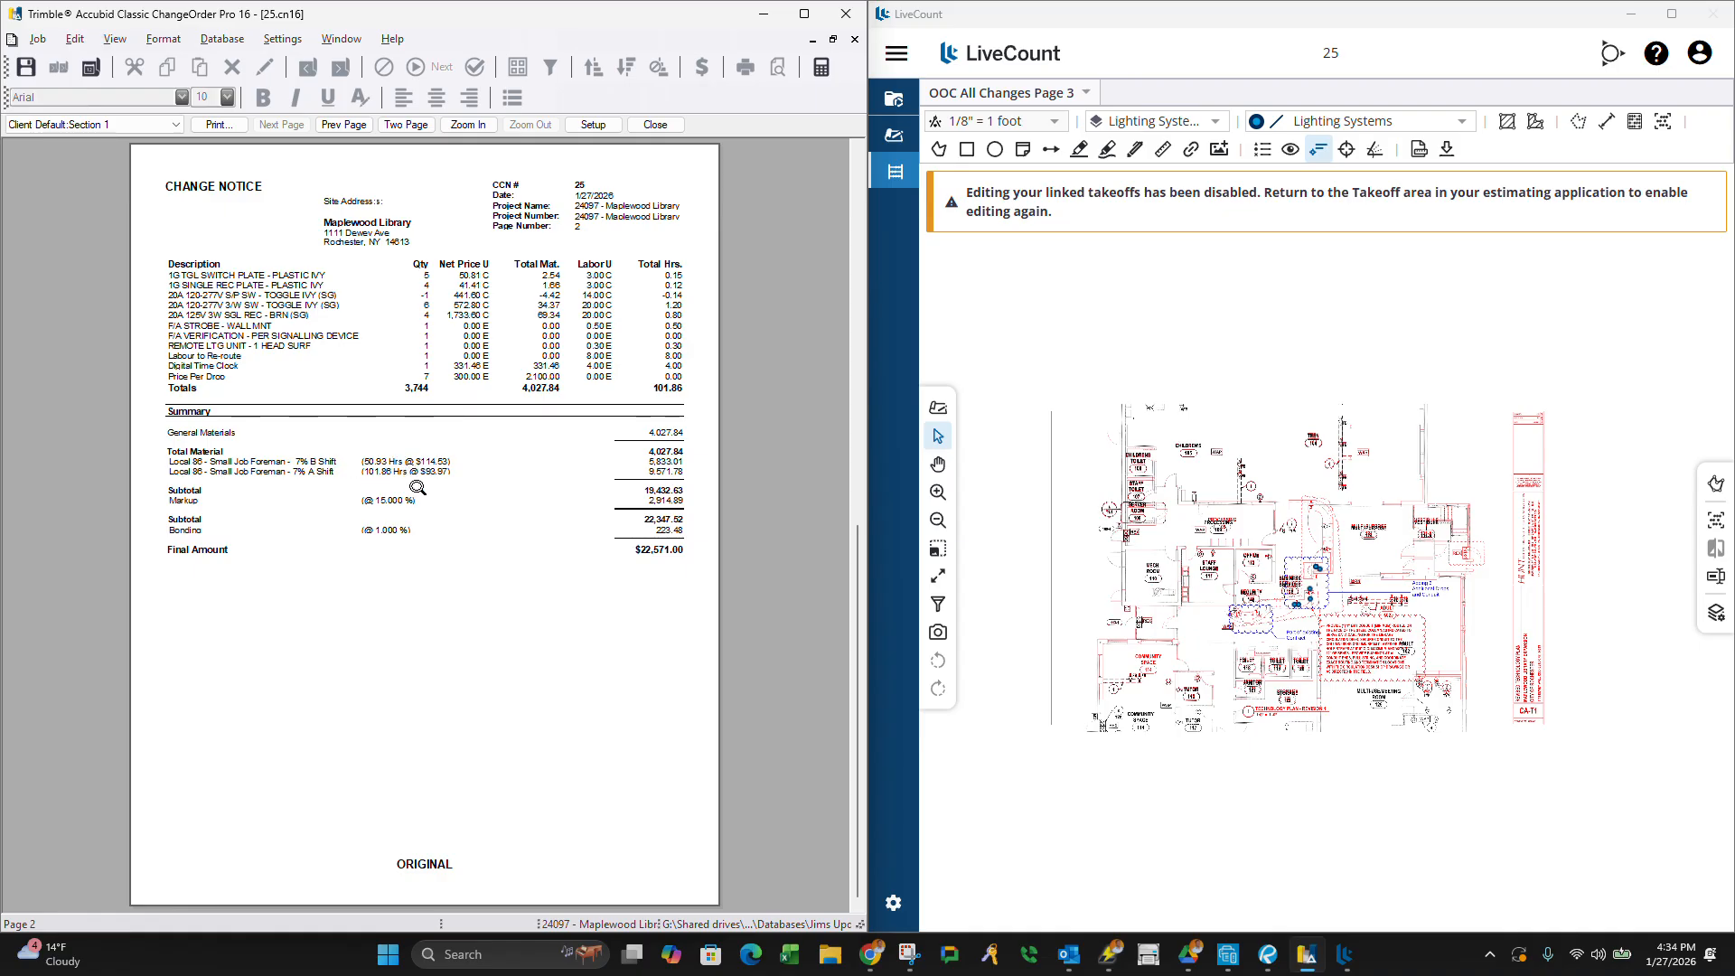
pyautogui.press('pageup')
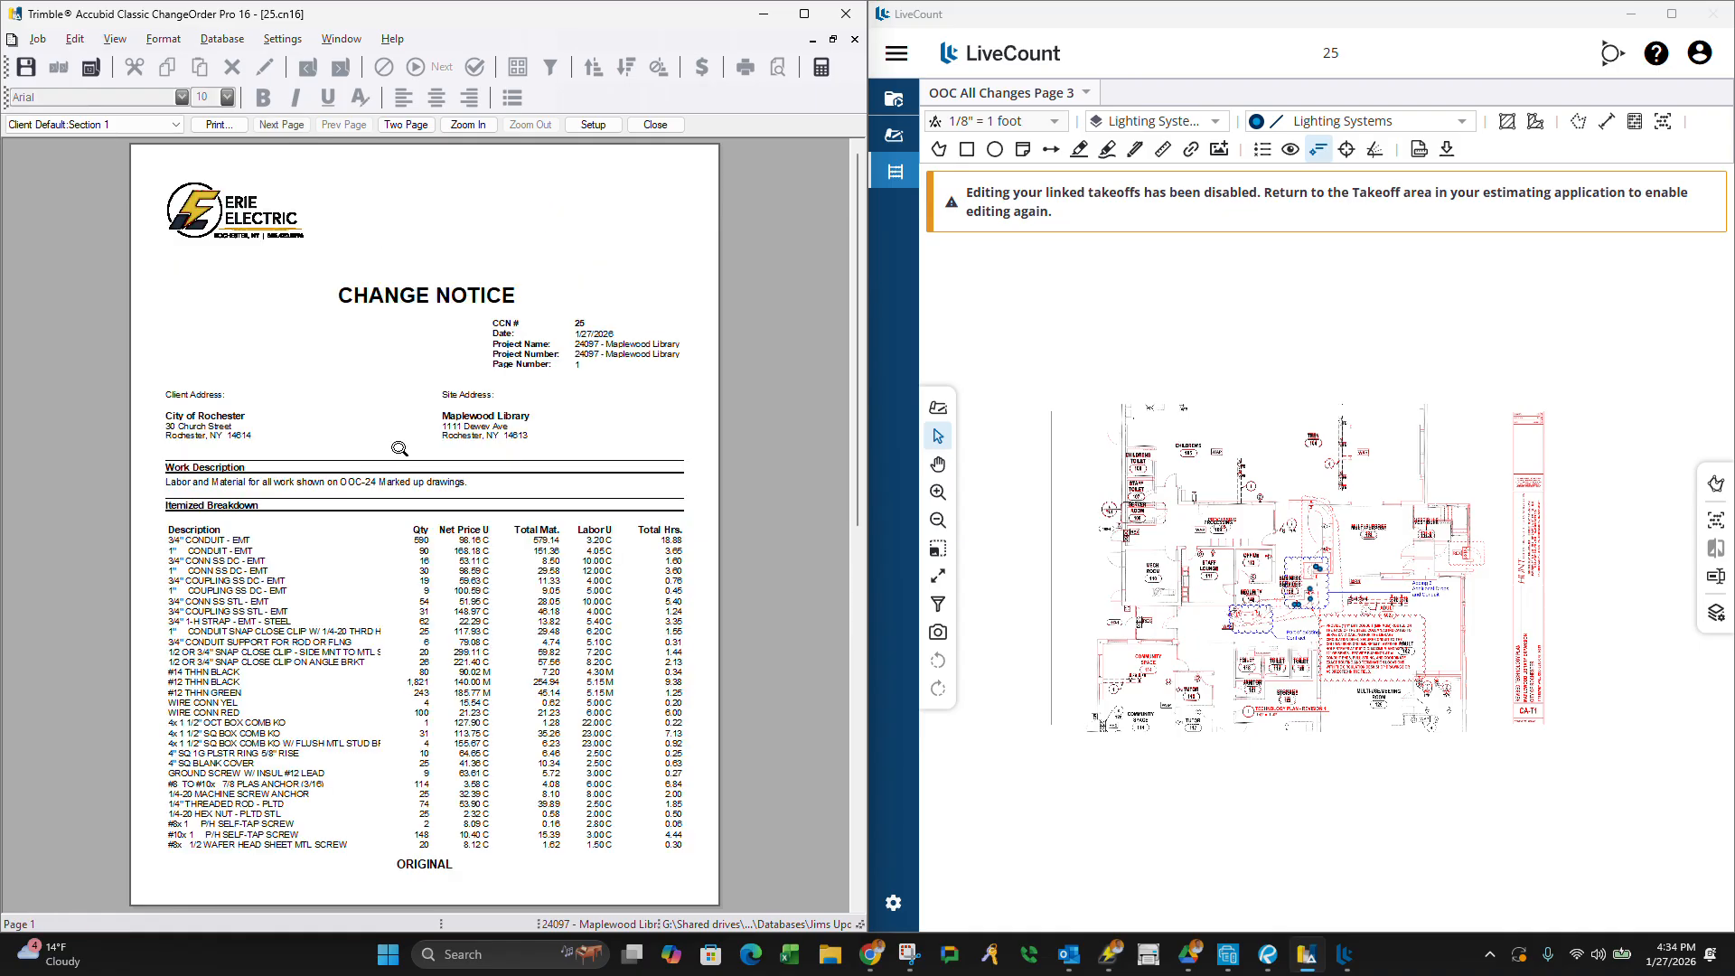
# Close the print preview and set the direct labor Crew % of Local 86 - Small Job Foreman - 7% B Shift to 0.
pyautogui.click(653, 126)
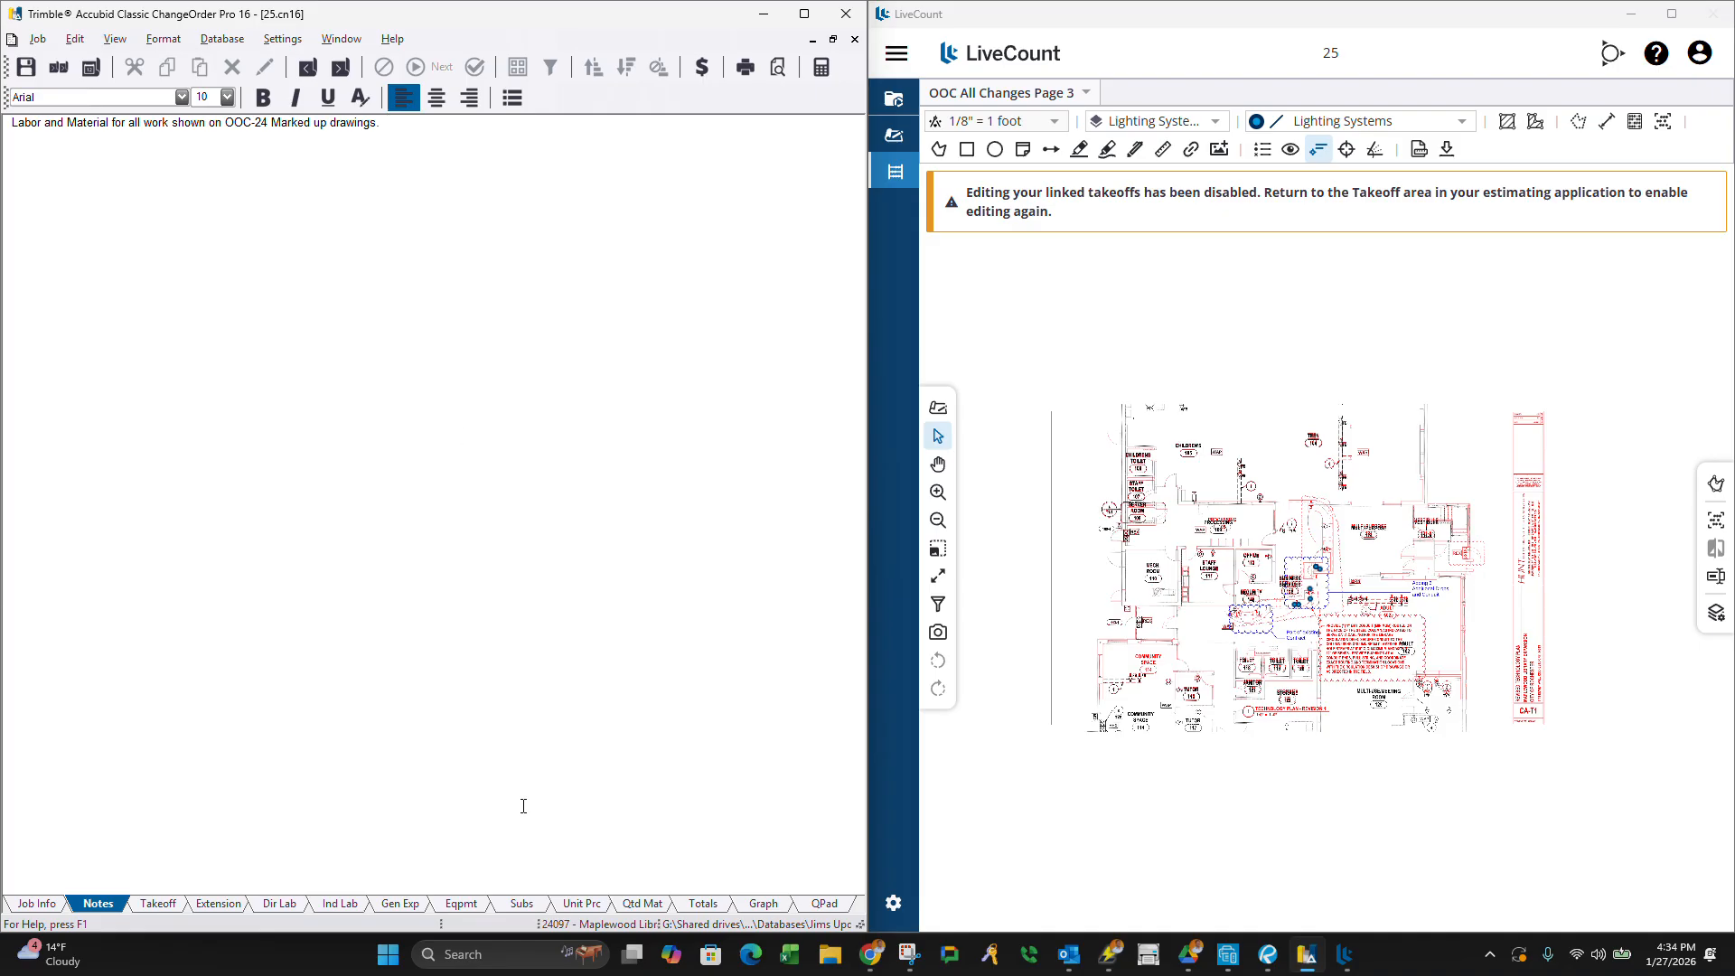
pyautogui.click(300, 904)
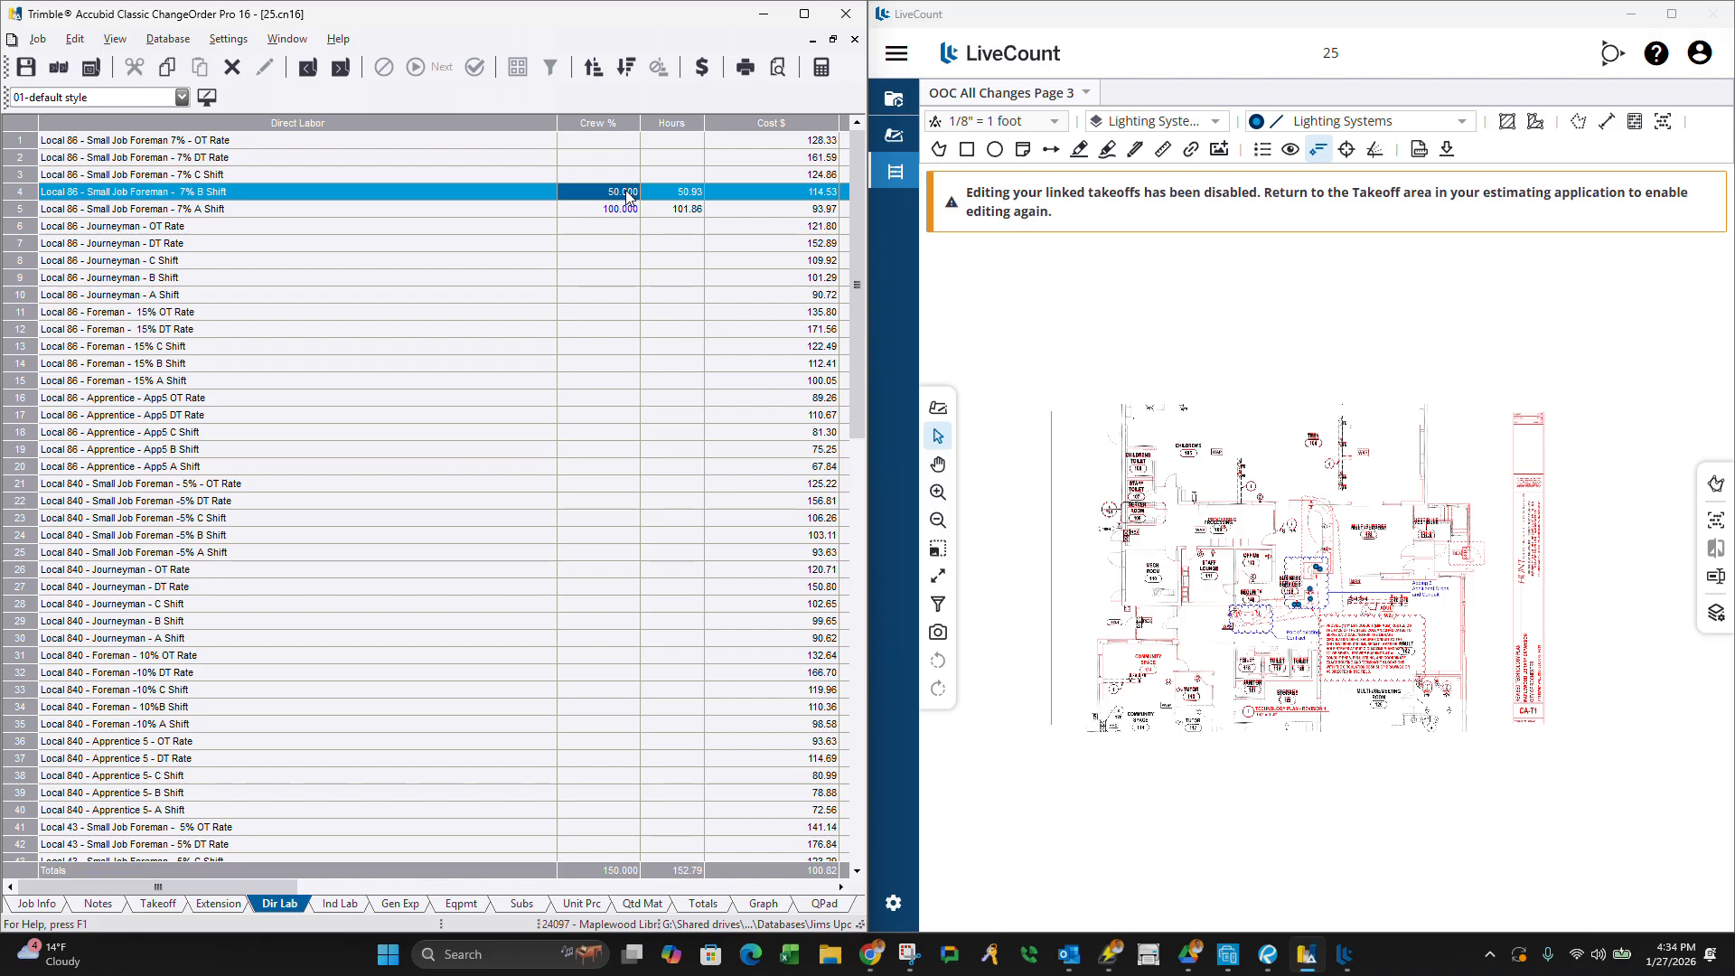
pyautogui.write('0')
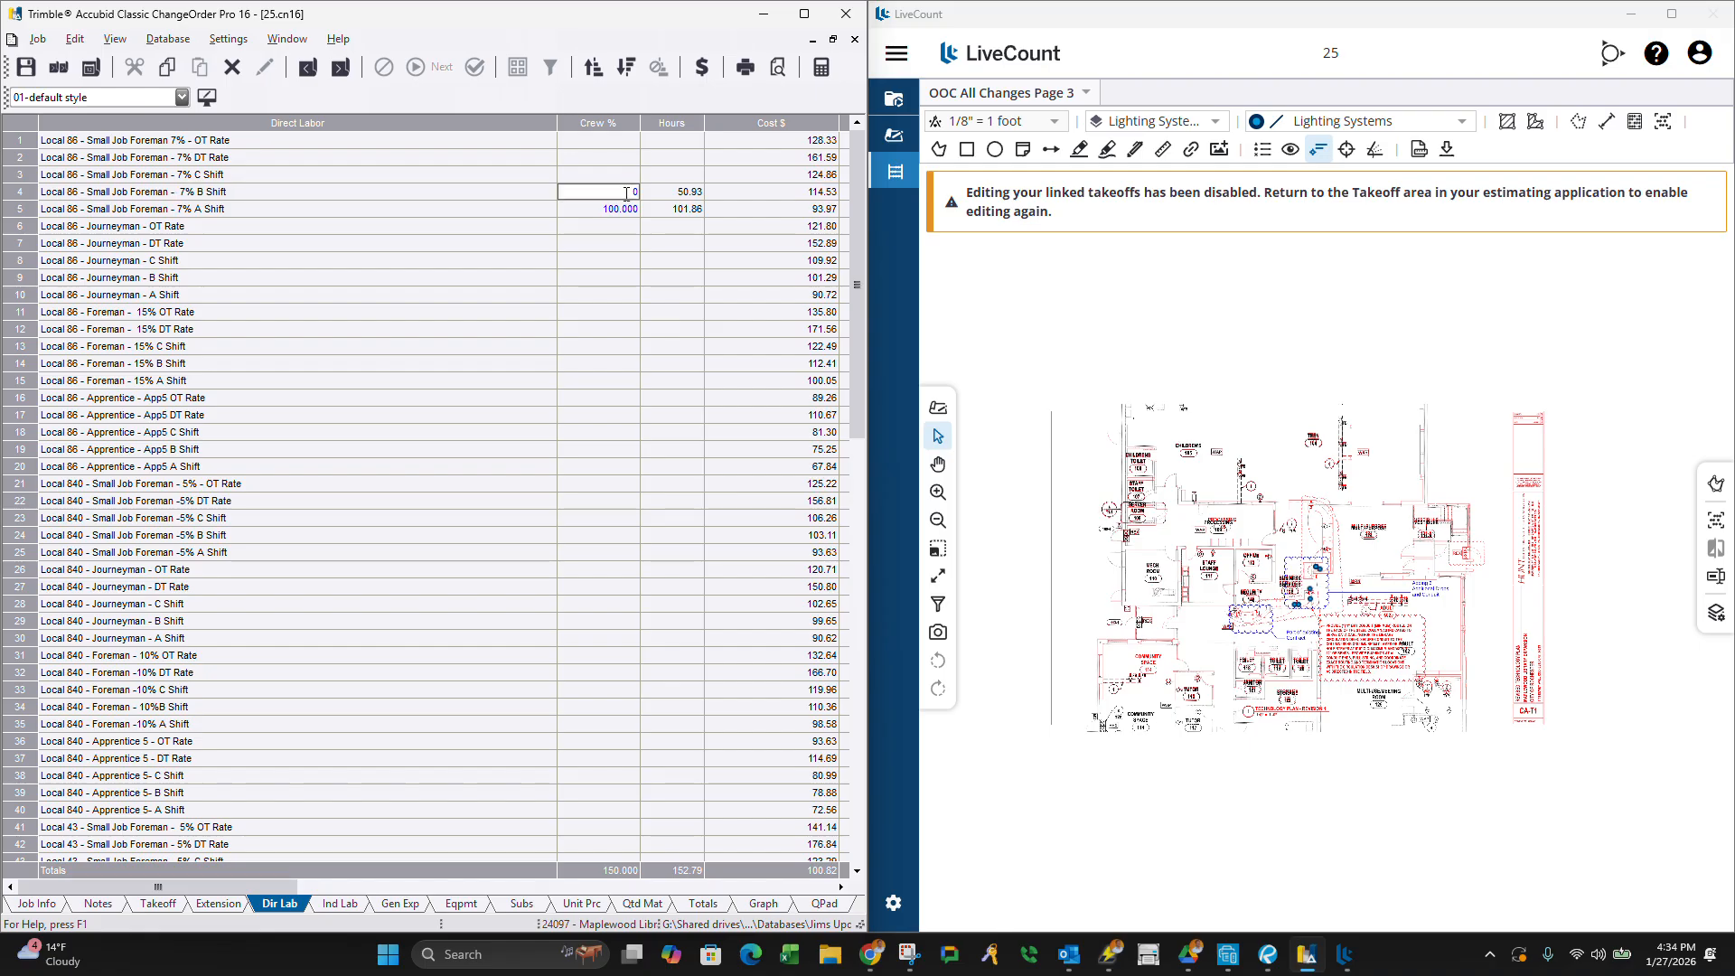
pyautogui.click(612, 261)
# Open the Price Per Drop entry of the takeoff list for modification.
pyautogui.click(186, 902)
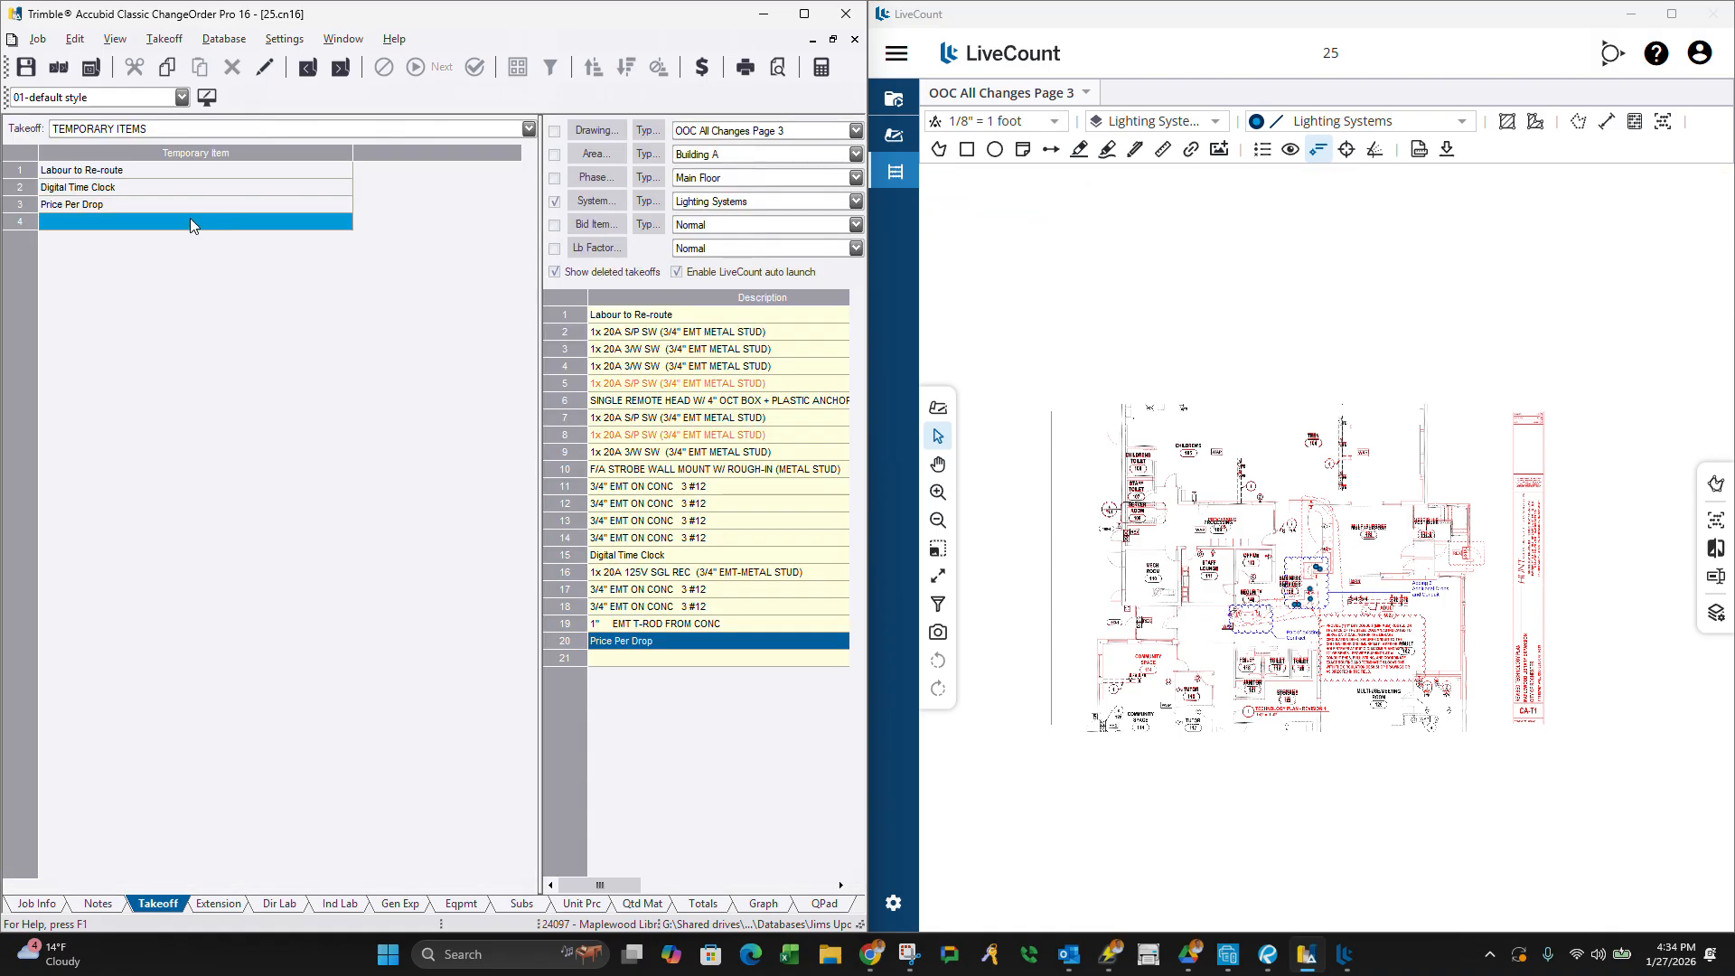
pyautogui.click(188, 208)
pyautogui.rightClick(188, 218)
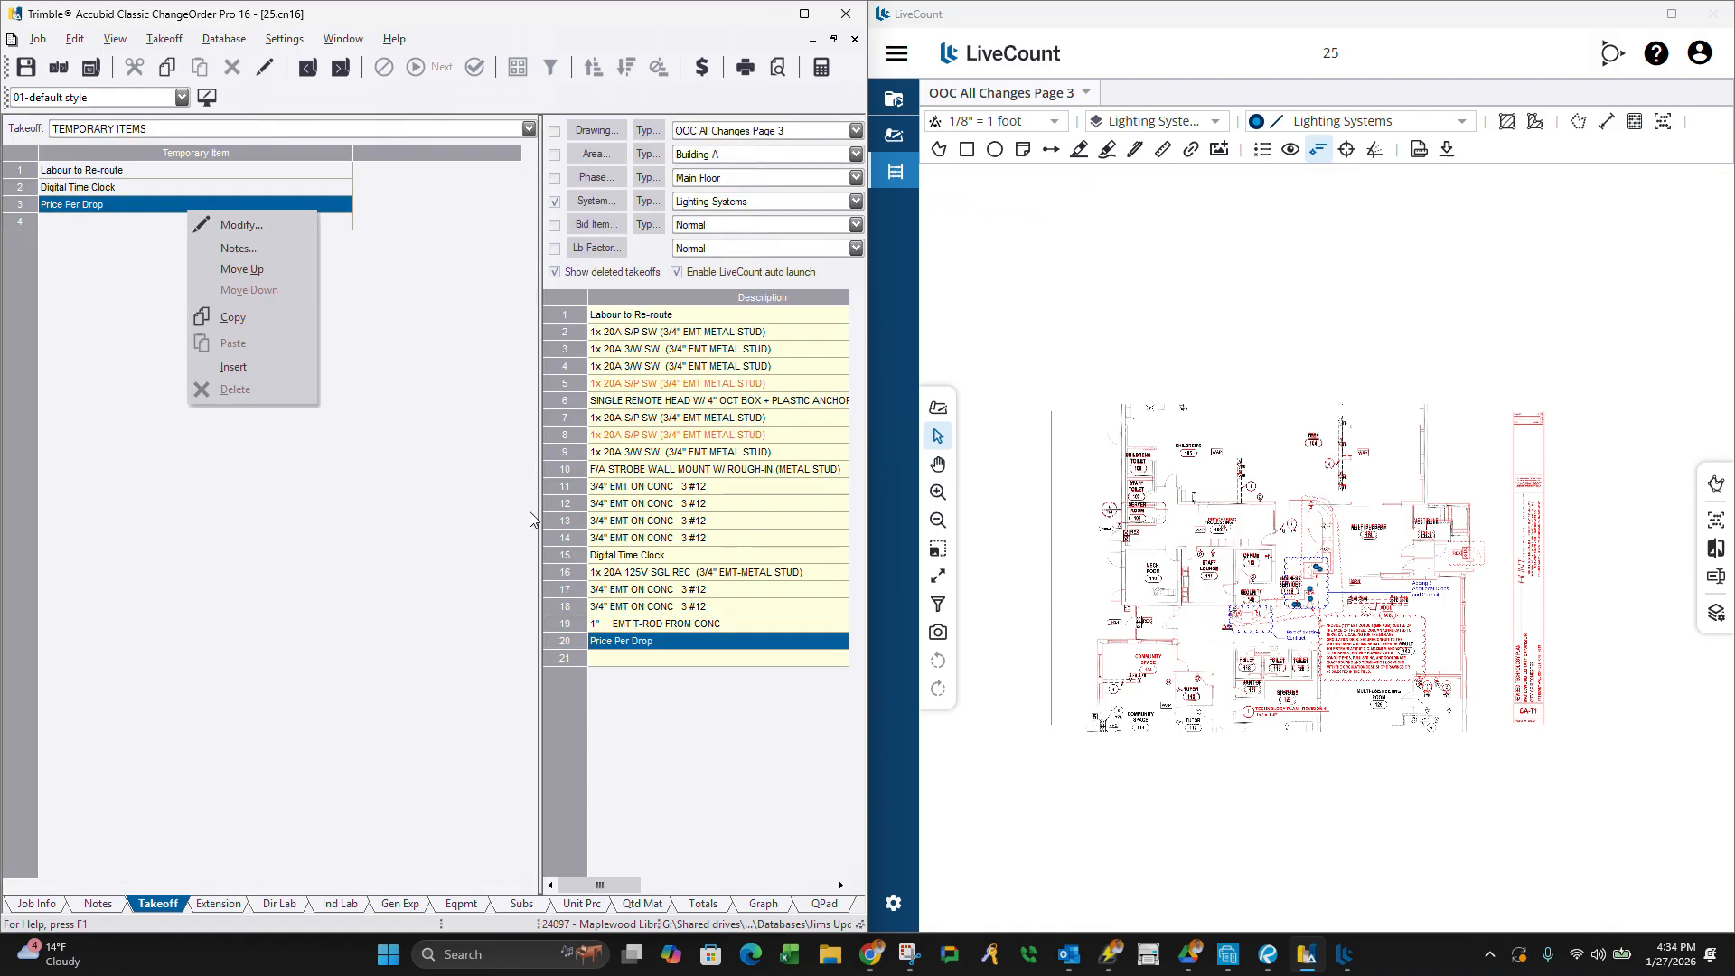
pyautogui.rightClick(625, 648)
pyautogui.click(616, 630)
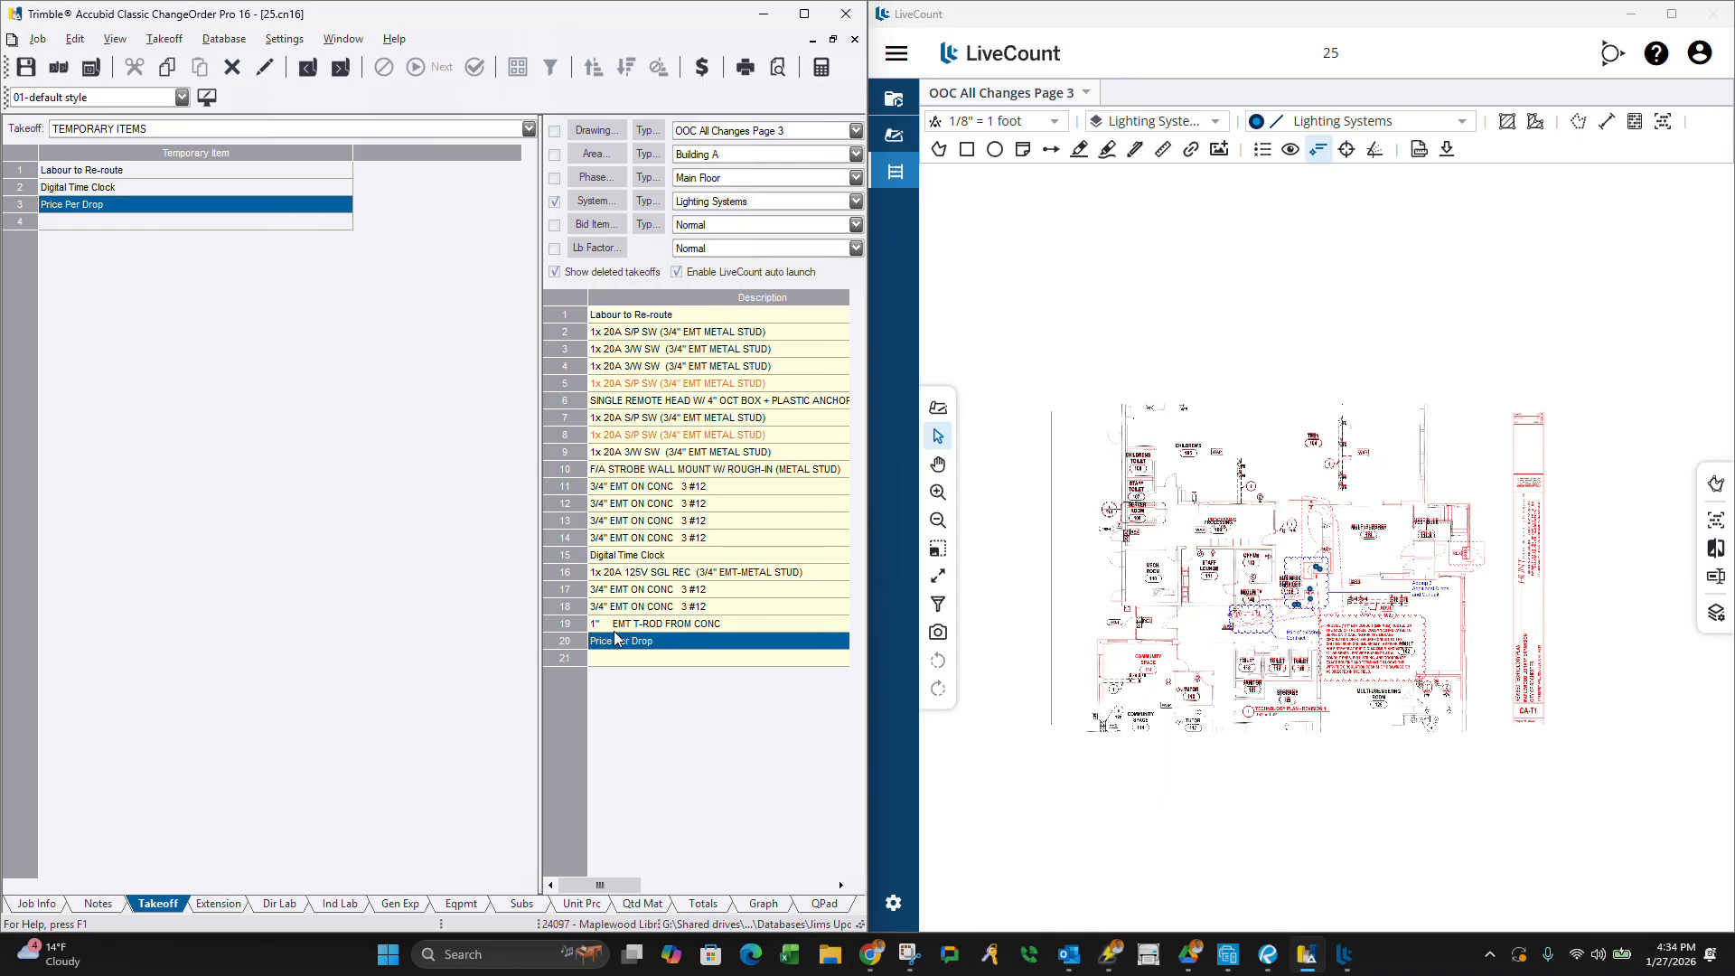
pyautogui.moveTo(601, 884)
pyautogui.mouseDown()
pyautogui.moveTo(721, 879)
pyautogui.moveTo(599, 878)
pyautogui.mouseUp()
pyautogui.click(649, 641)
pyautogui.rightClick(649, 641)
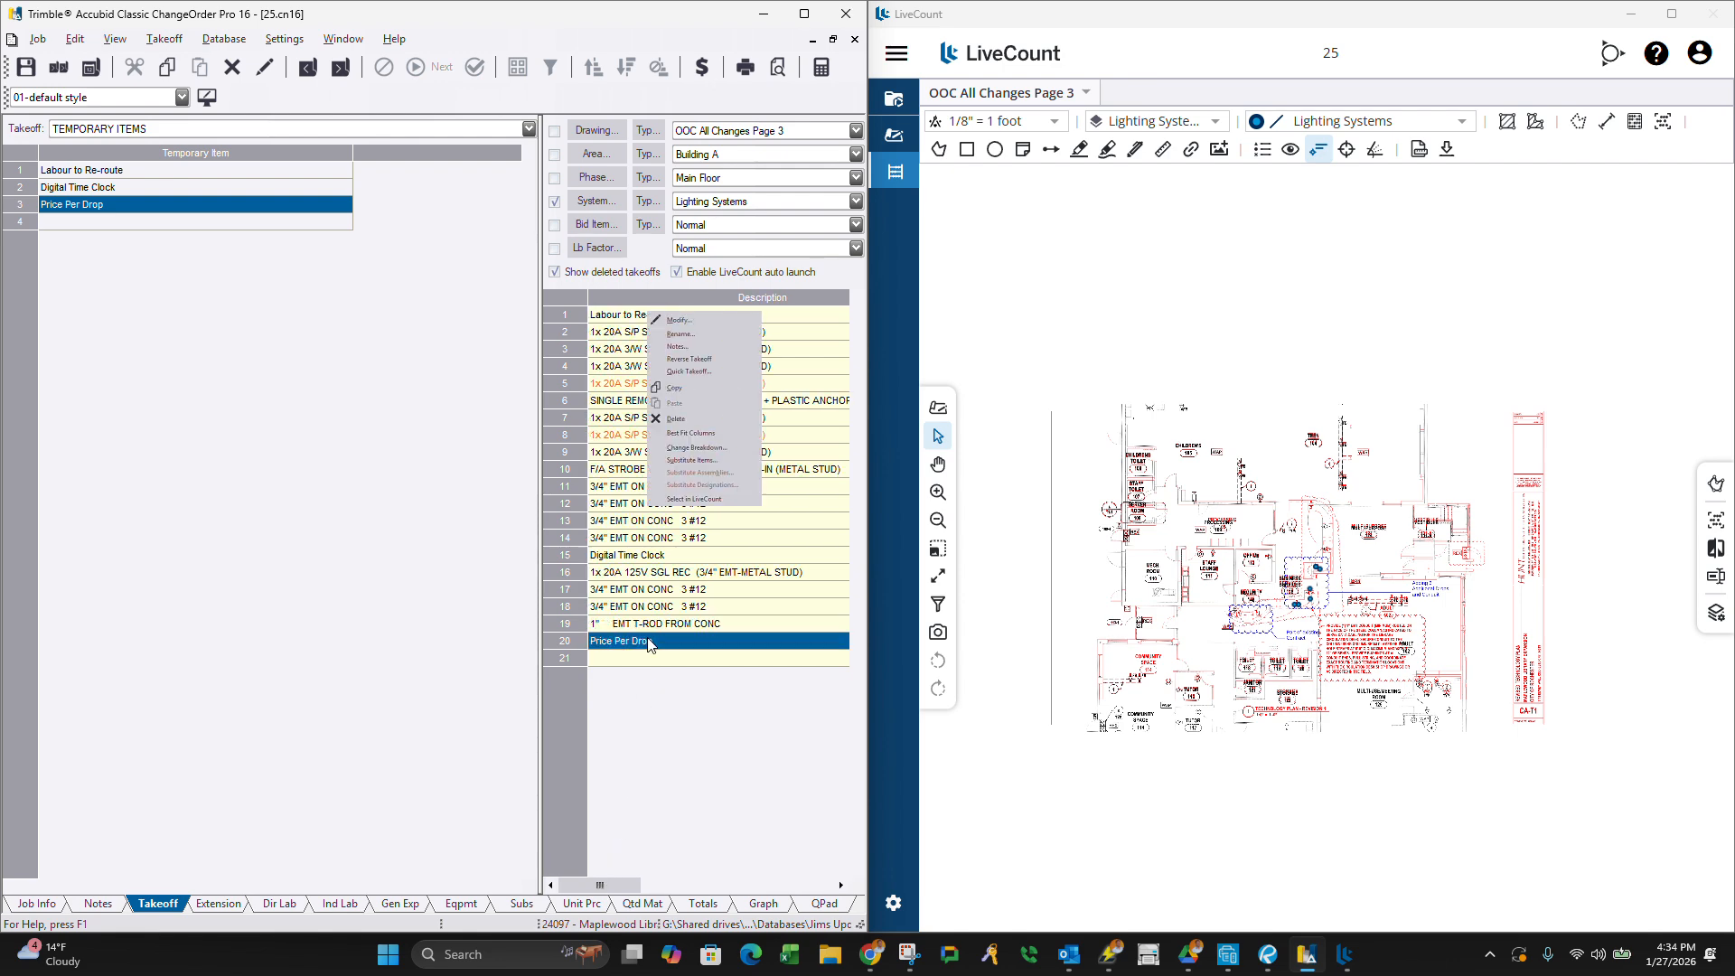
pyautogui.click(703, 336)
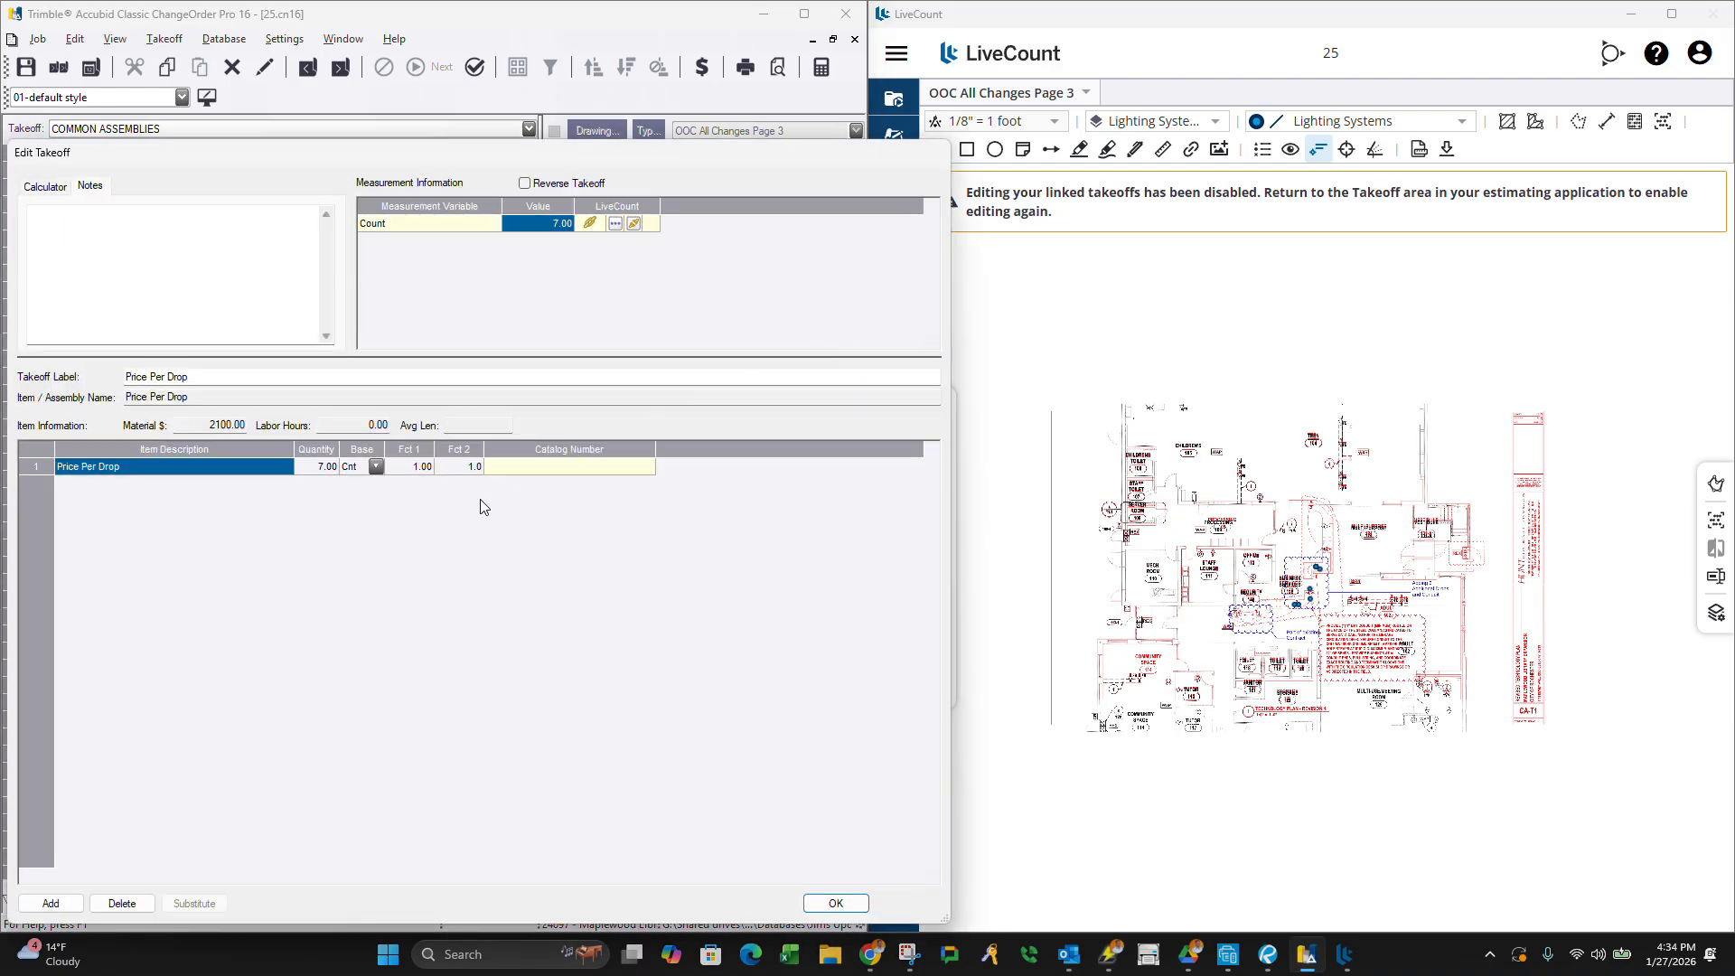
# Delete the overlapping extra Price Per Drop count marker near Business Services on the LiveCount drawing, save the takeoff and return to the full takeoff list.
pyautogui.click(545, 230)
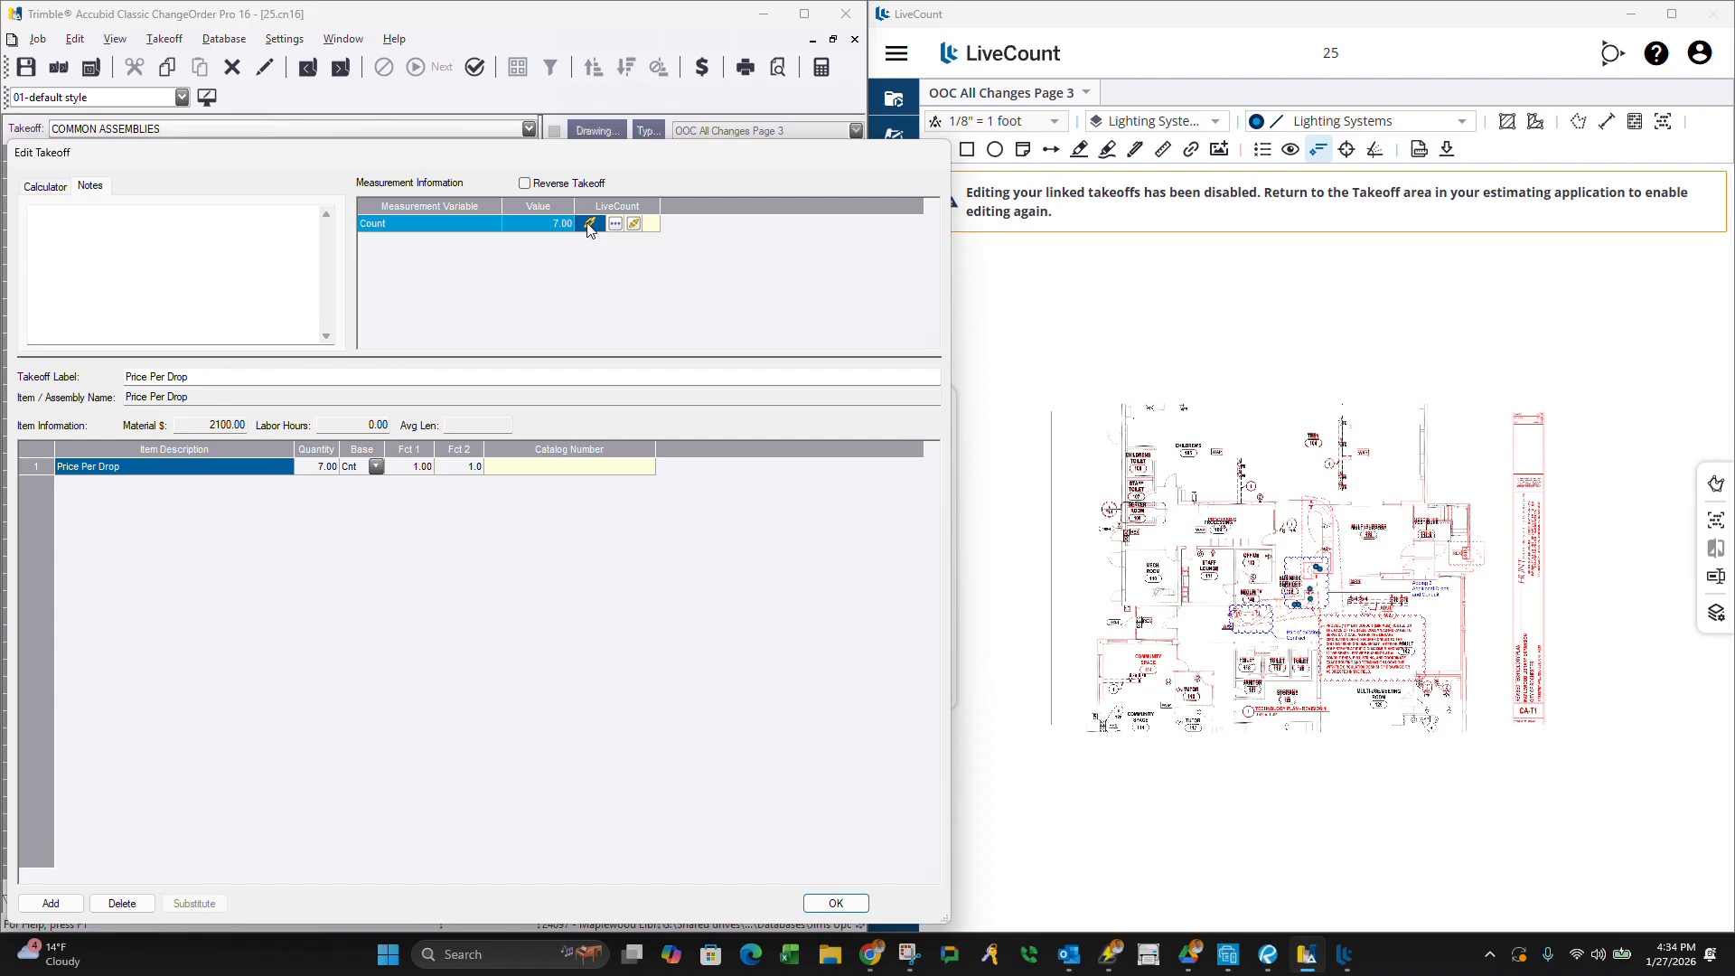
pyautogui.click(613, 225)
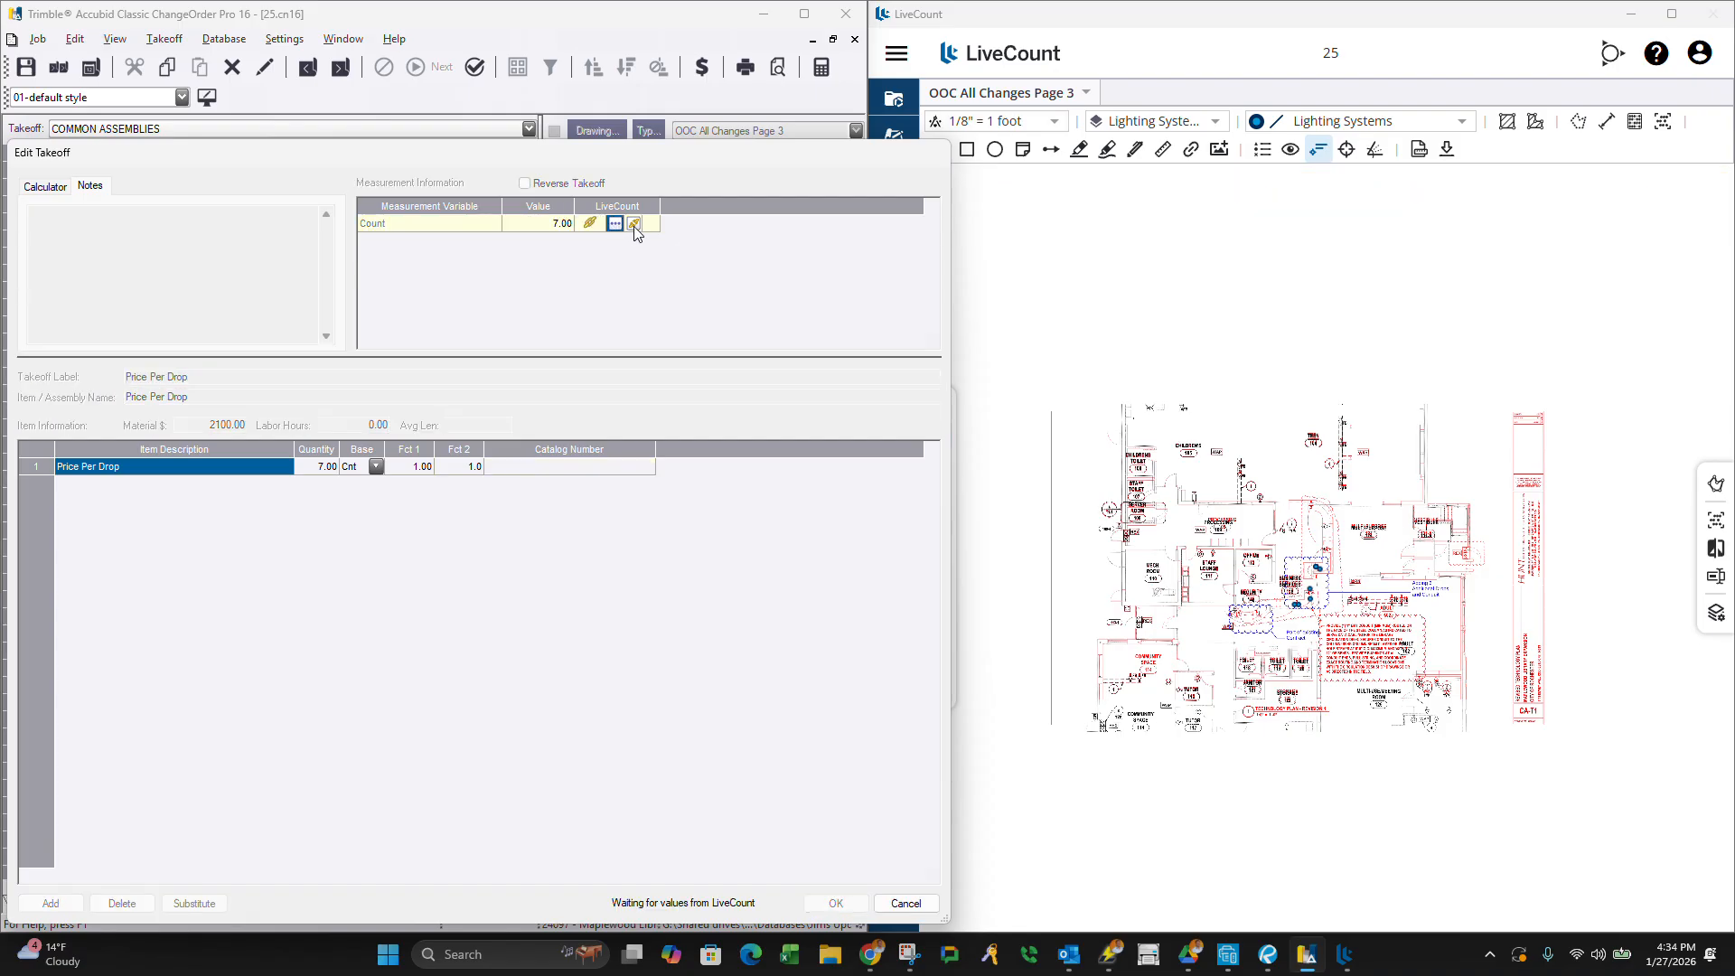
pyautogui.scroll(5, 1265, 616)
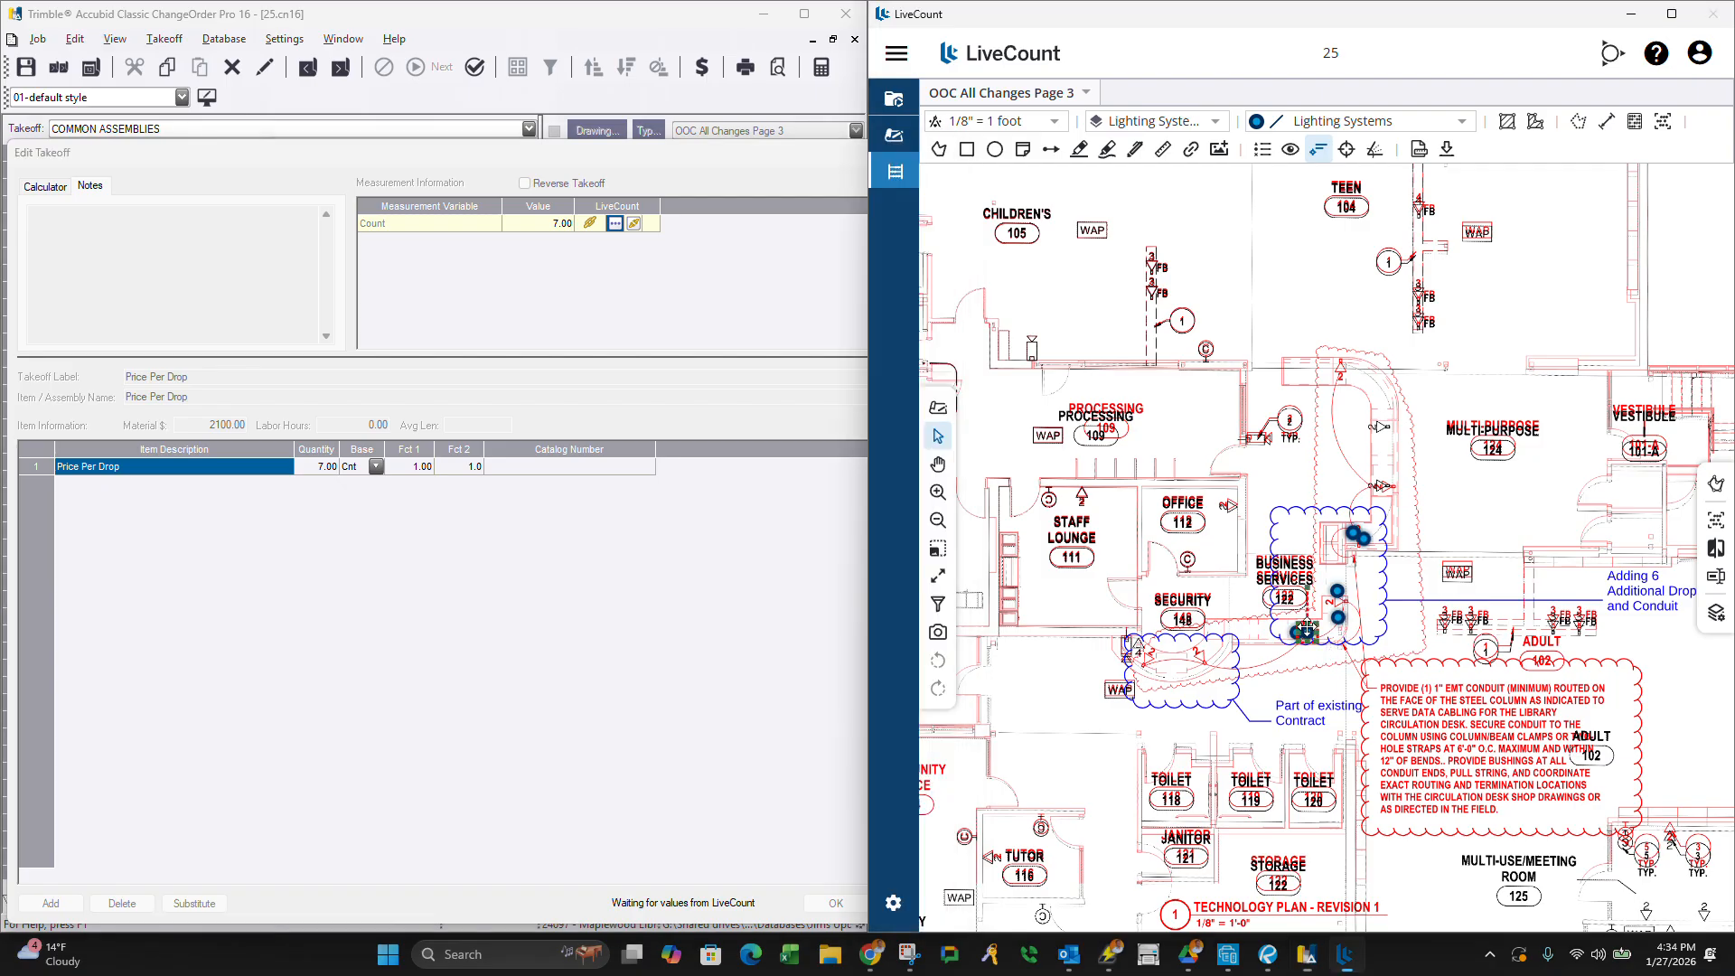
pyautogui.rightClick(1305, 629)
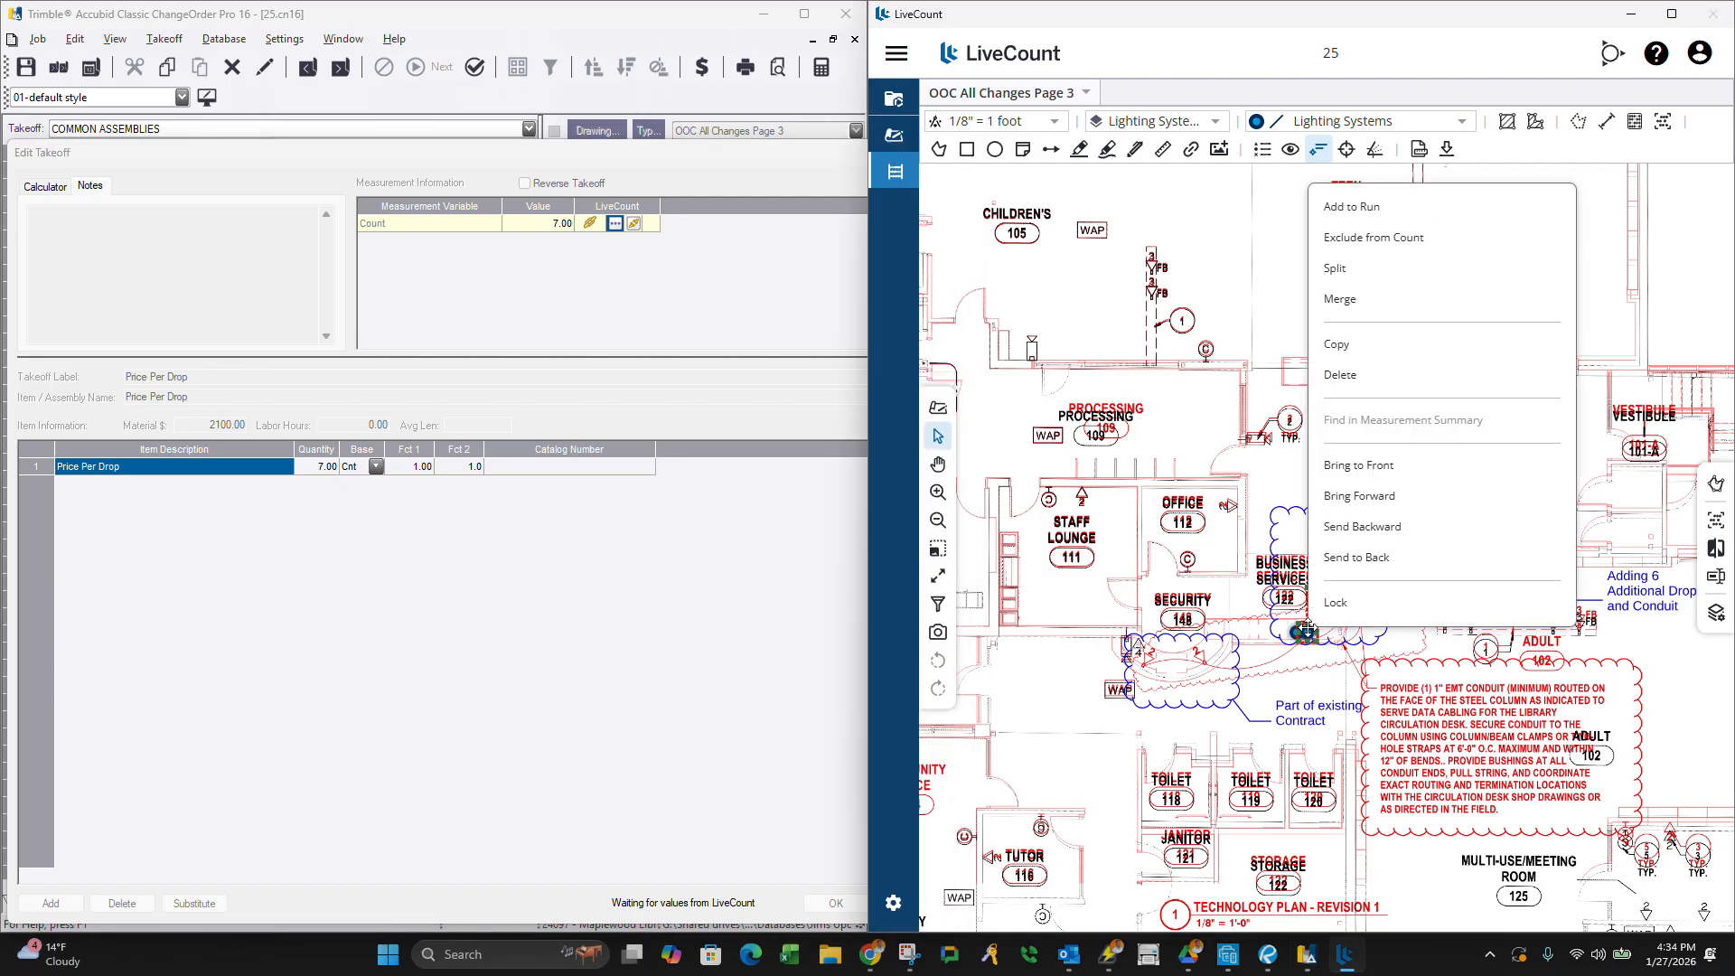
pyautogui.click(1355, 374)
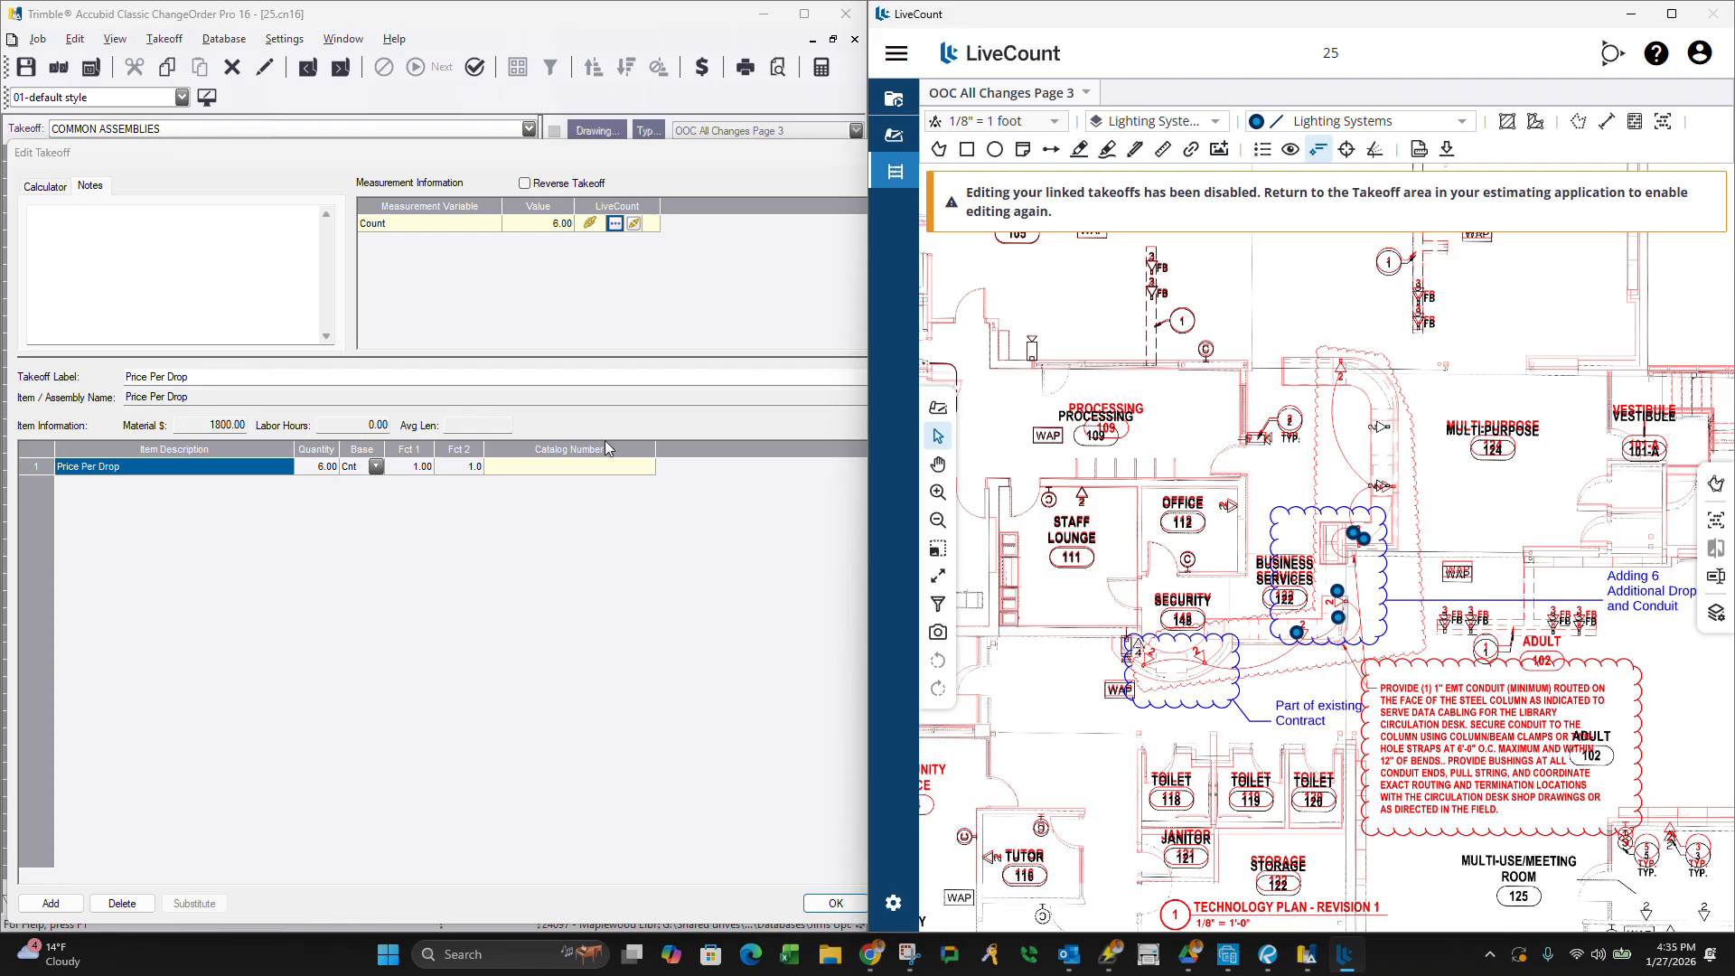
pyautogui.click(831, 903)
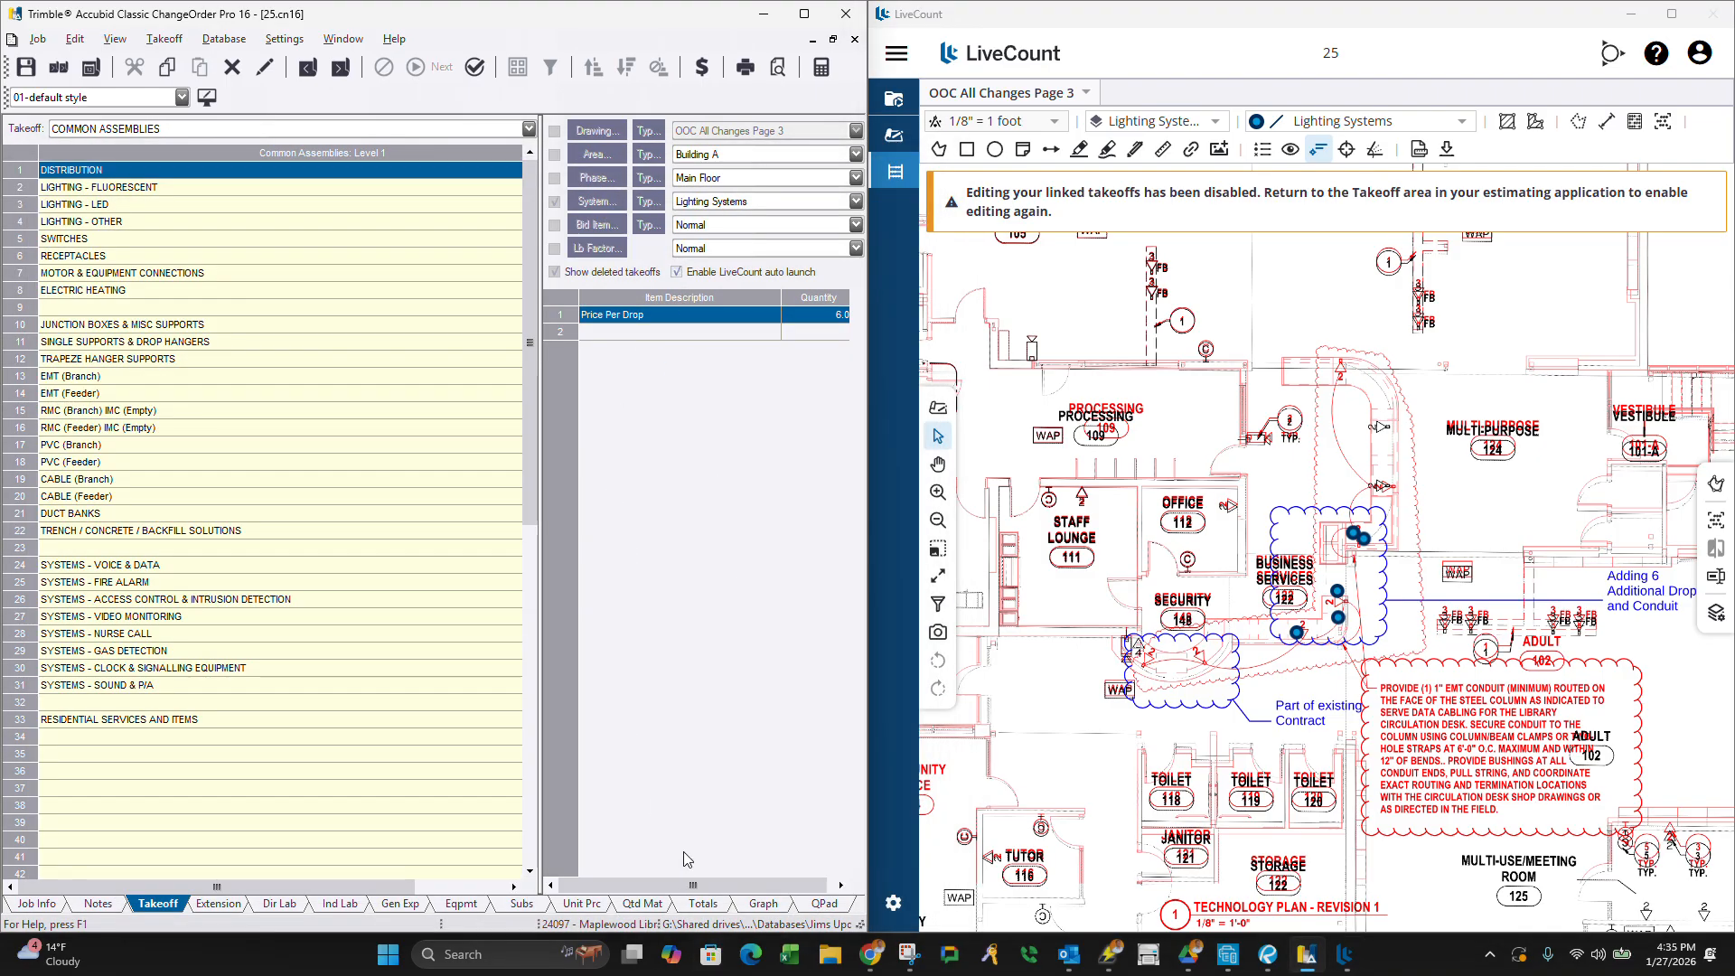
pyautogui.rightClick(700, 750)
pyautogui.click(725, 811)
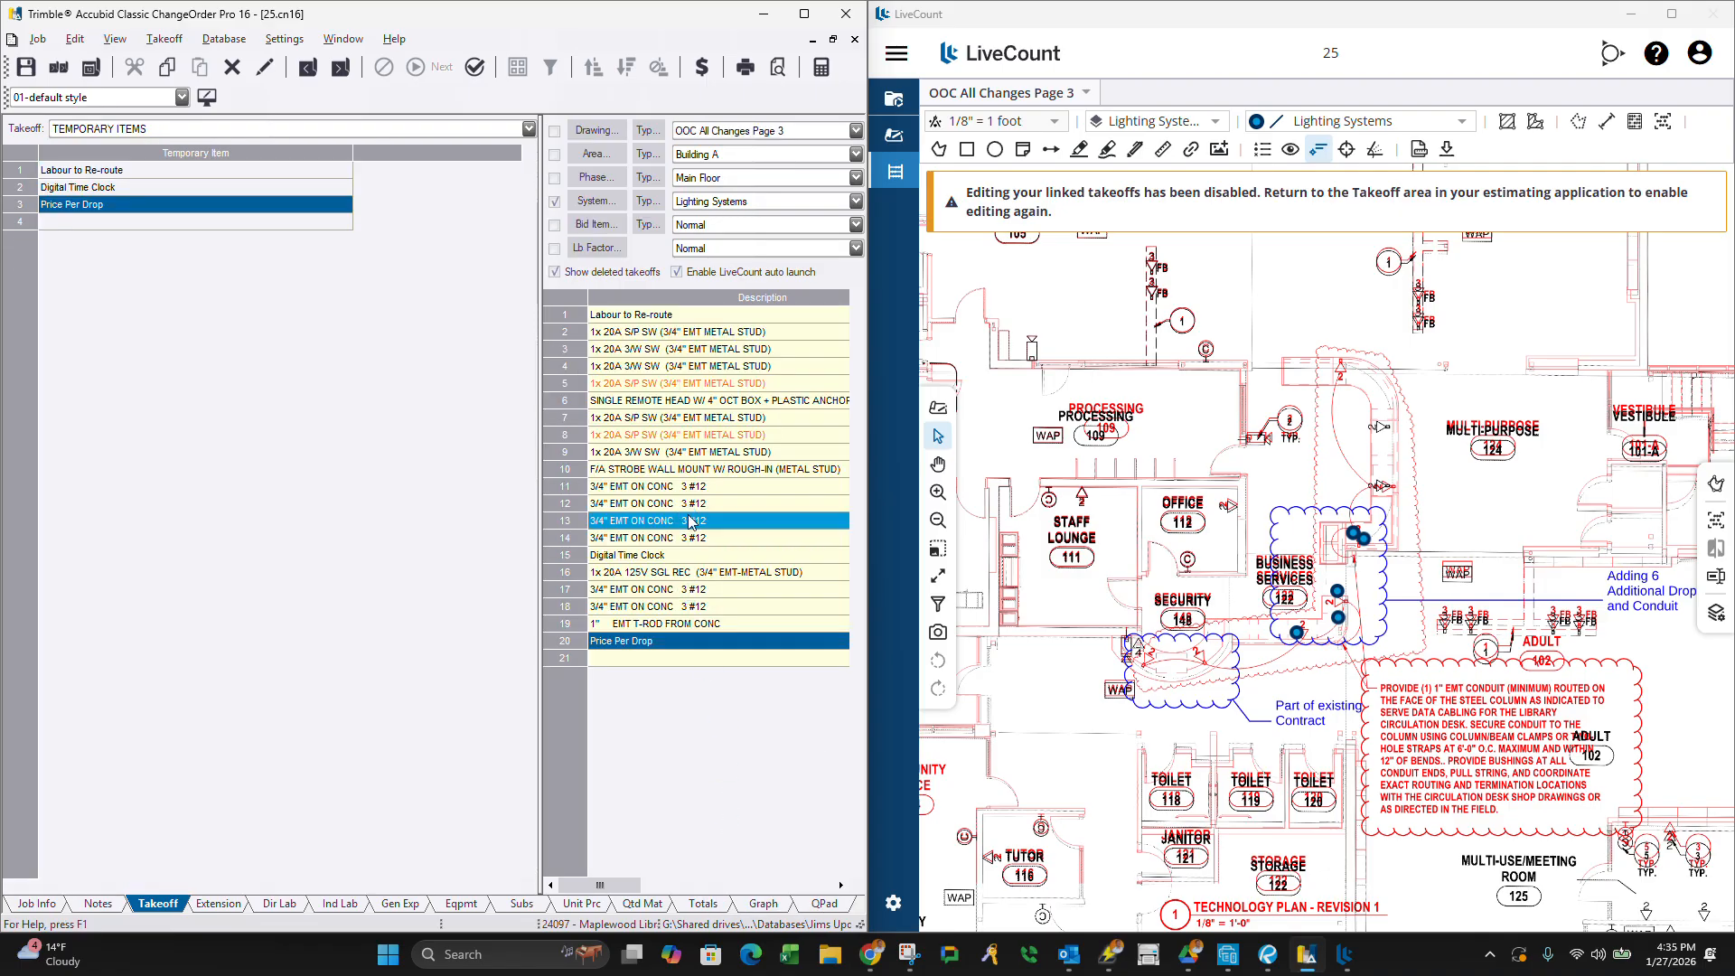
pyautogui.moveTo(621, 884)
pyautogui.mouseDown()
pyautogui.moveTo(817, 906)
pyautogui.moveTo(598, 885)
pyautogui.mouseUp()
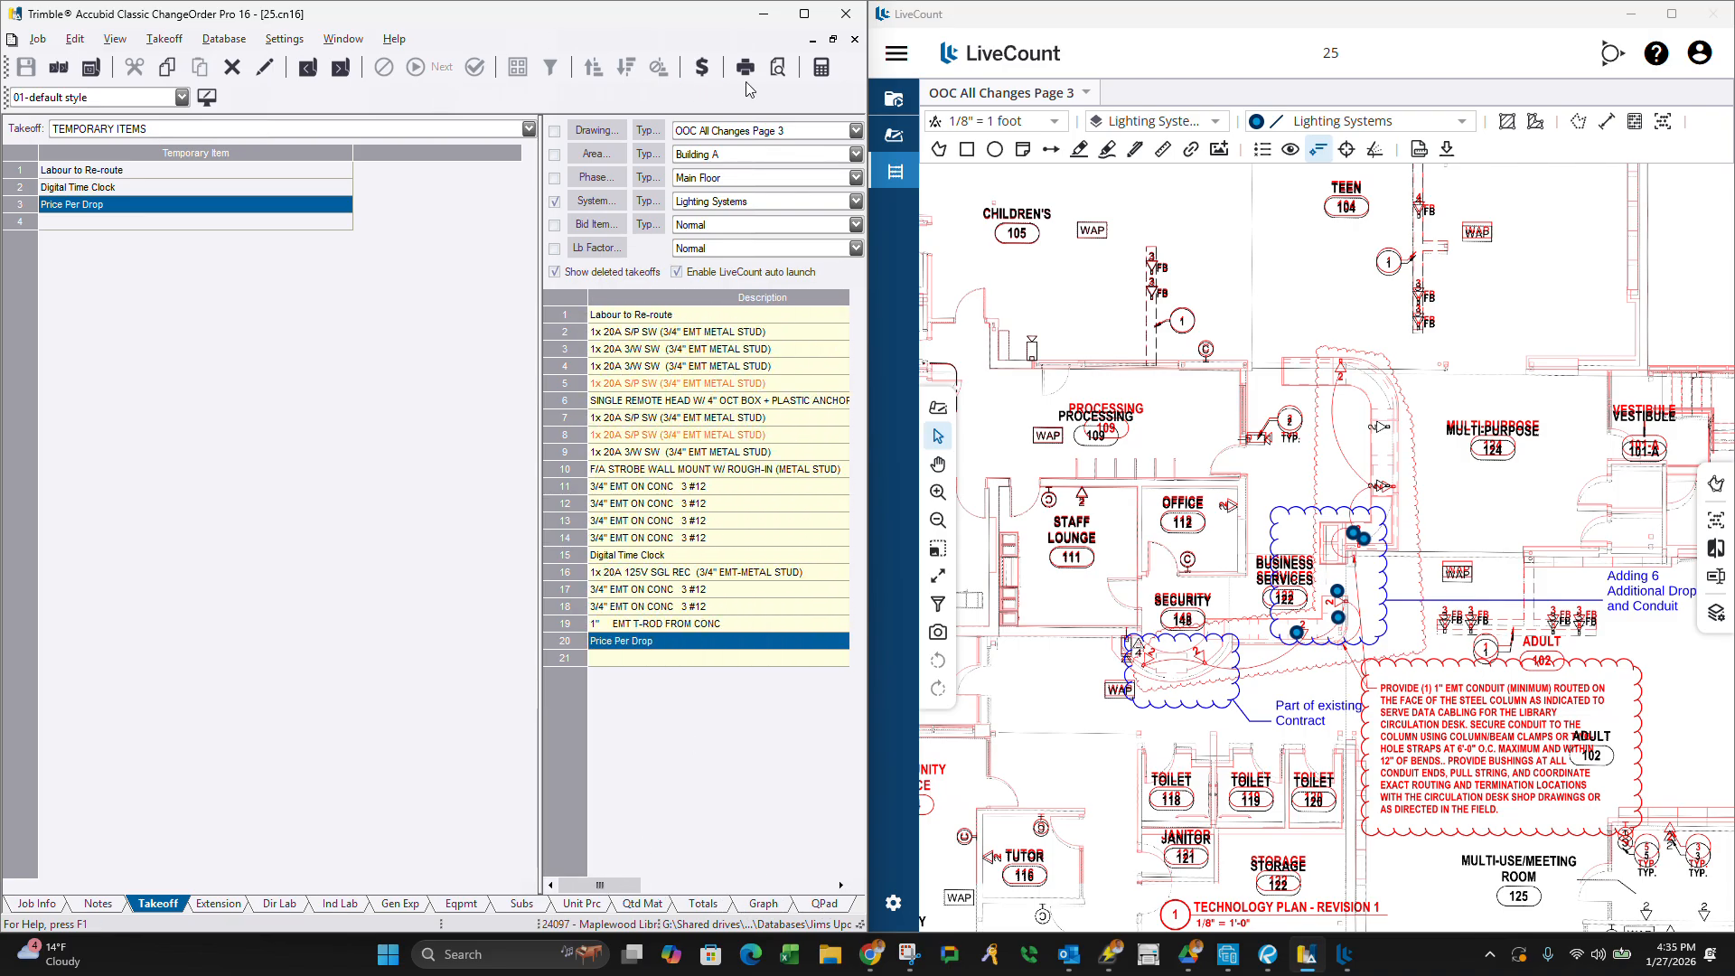
# Preview the change notice and review the itemized breakdown and summary on both pages.
pyautogui.click(777, 73)
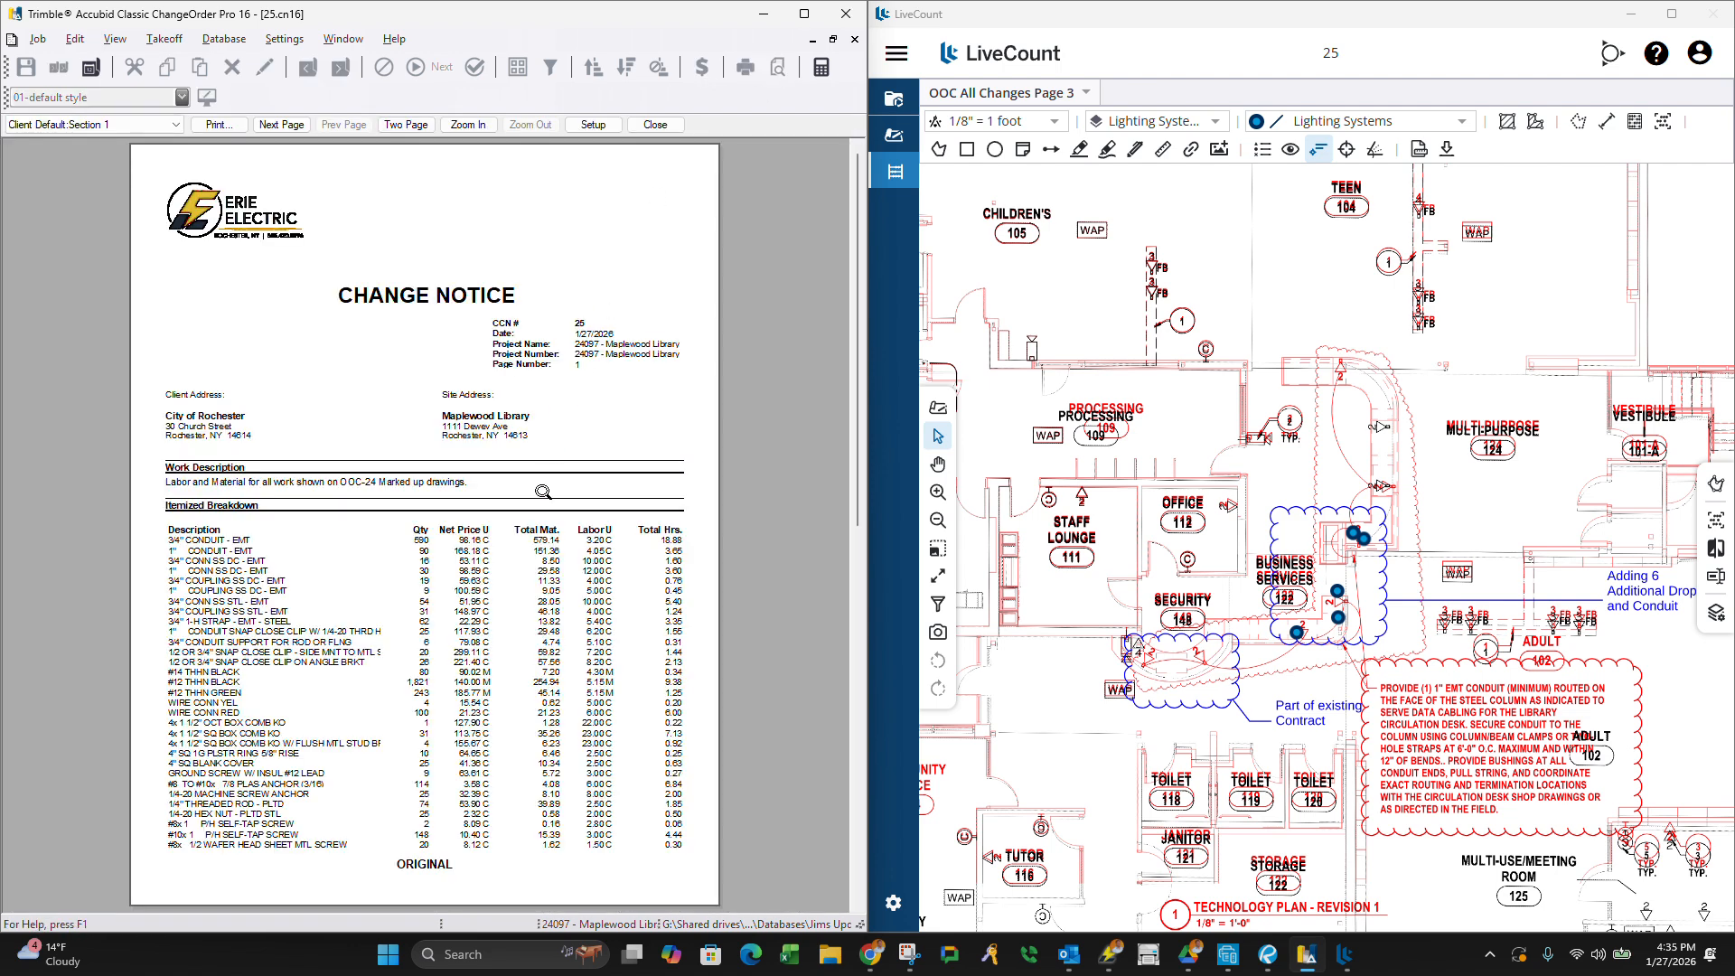
pyautogui.scroll(-3, 543, 491)
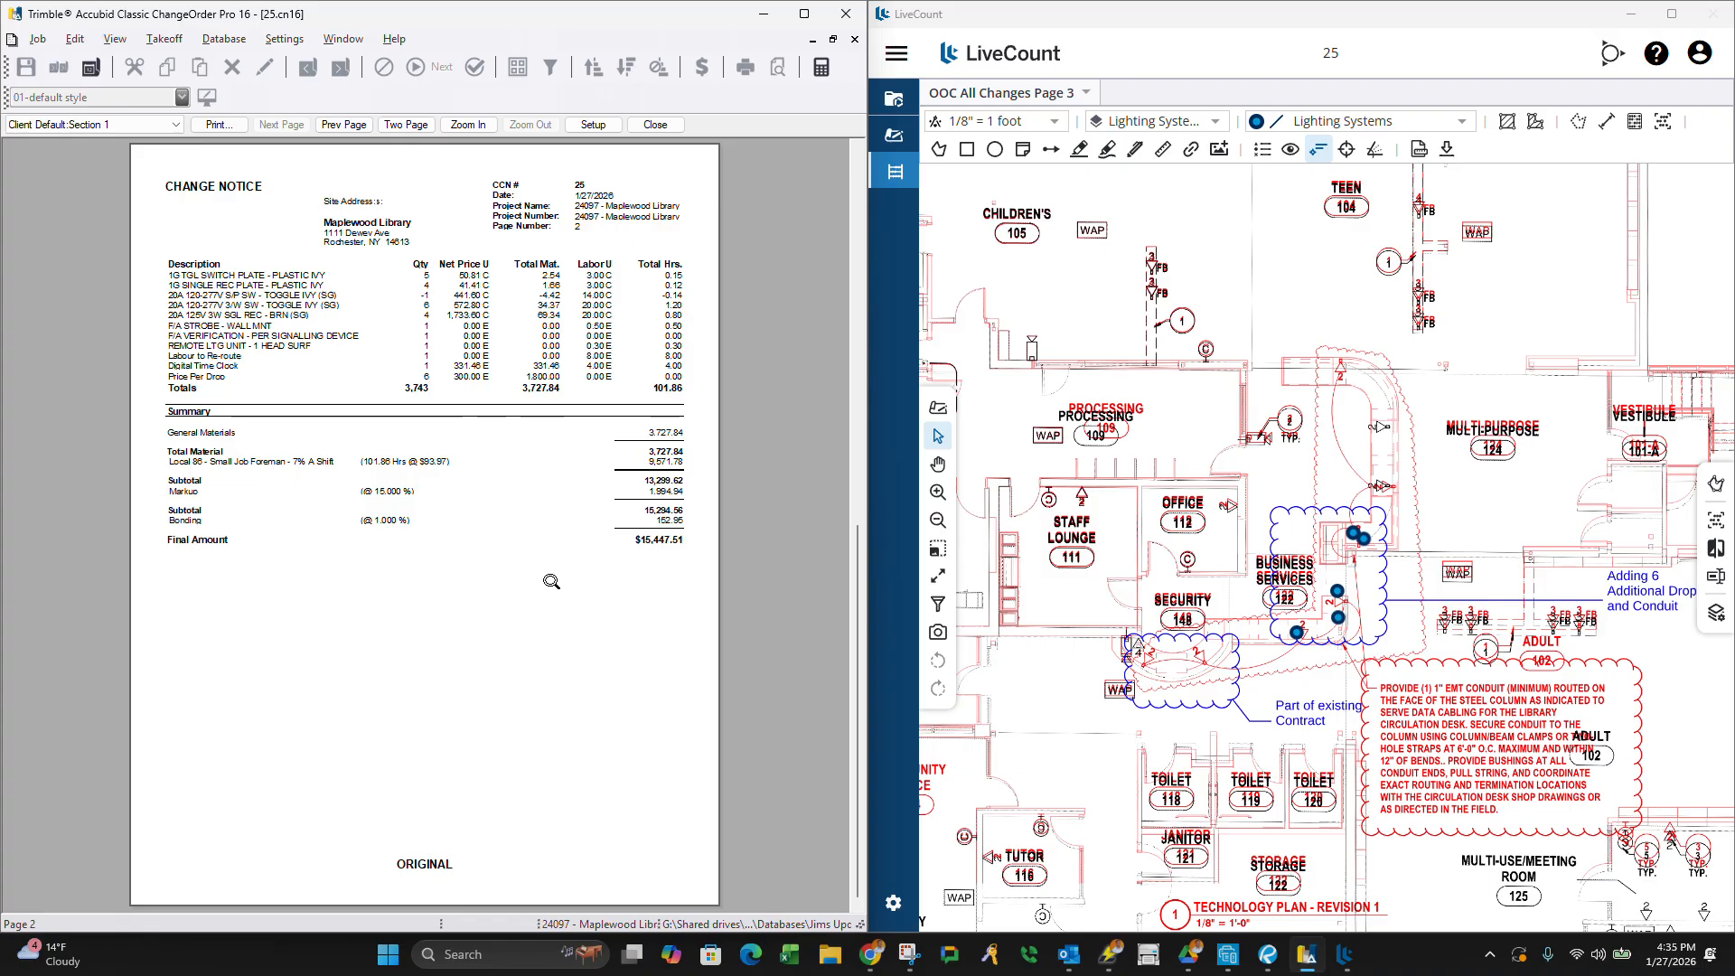
pyautogui.scroll(3, 551, 581)
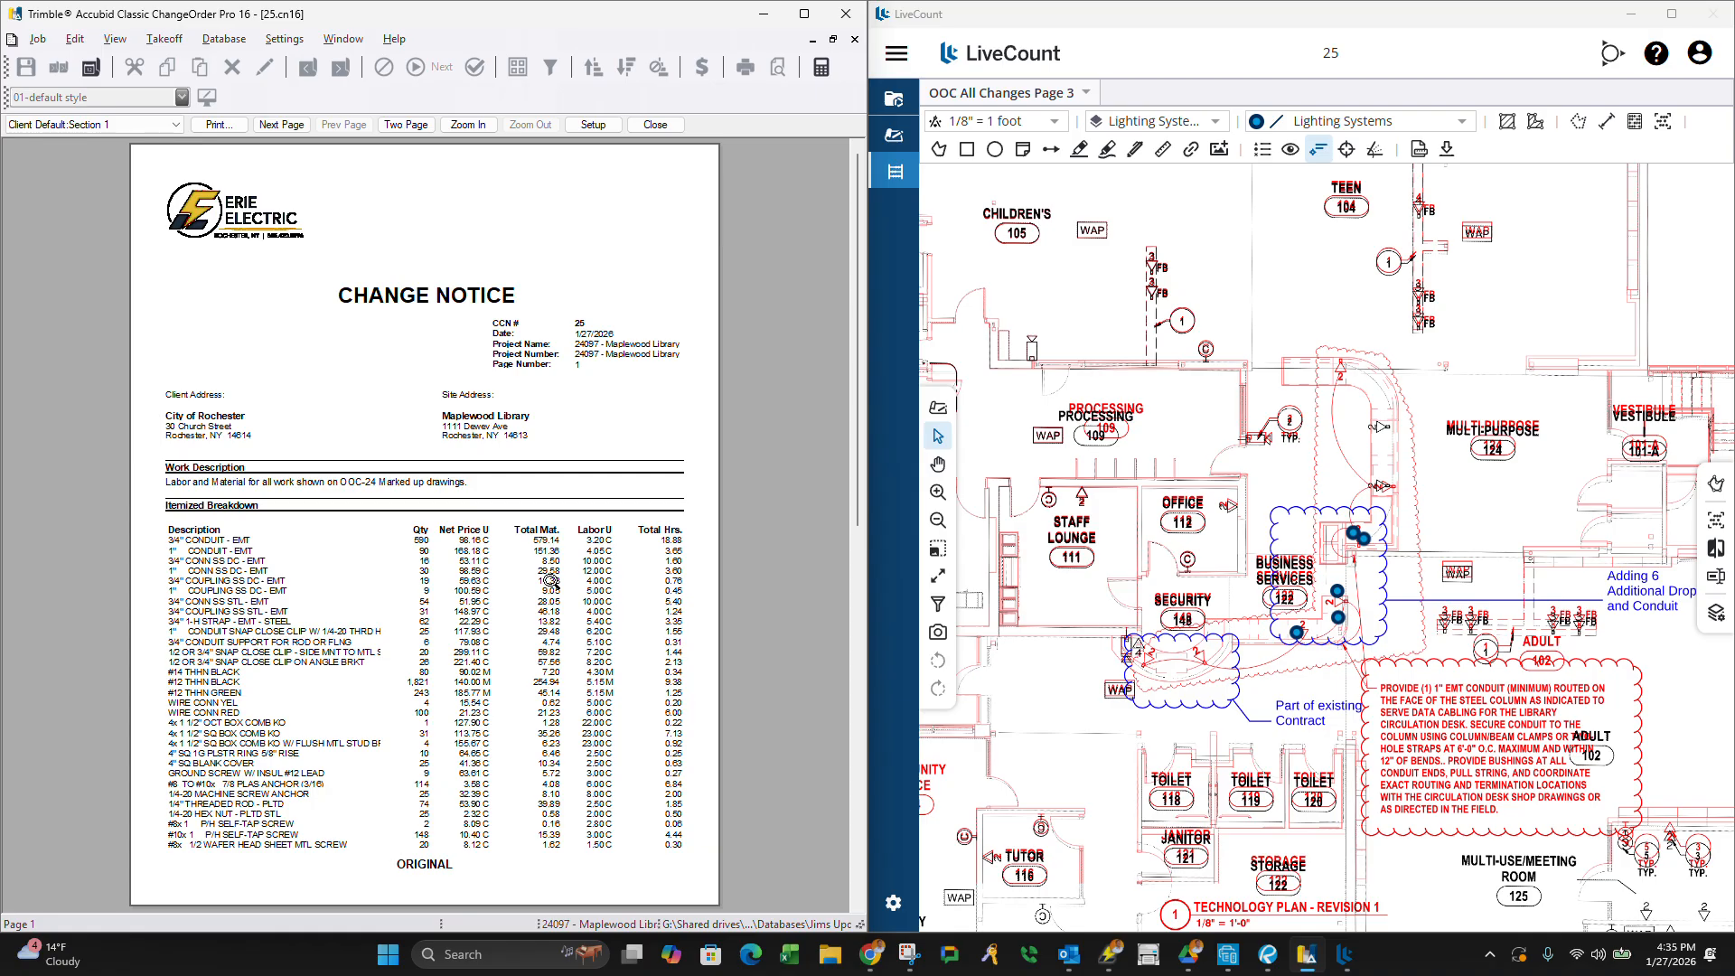
pyautogui.scroll(-3, 551, 581)
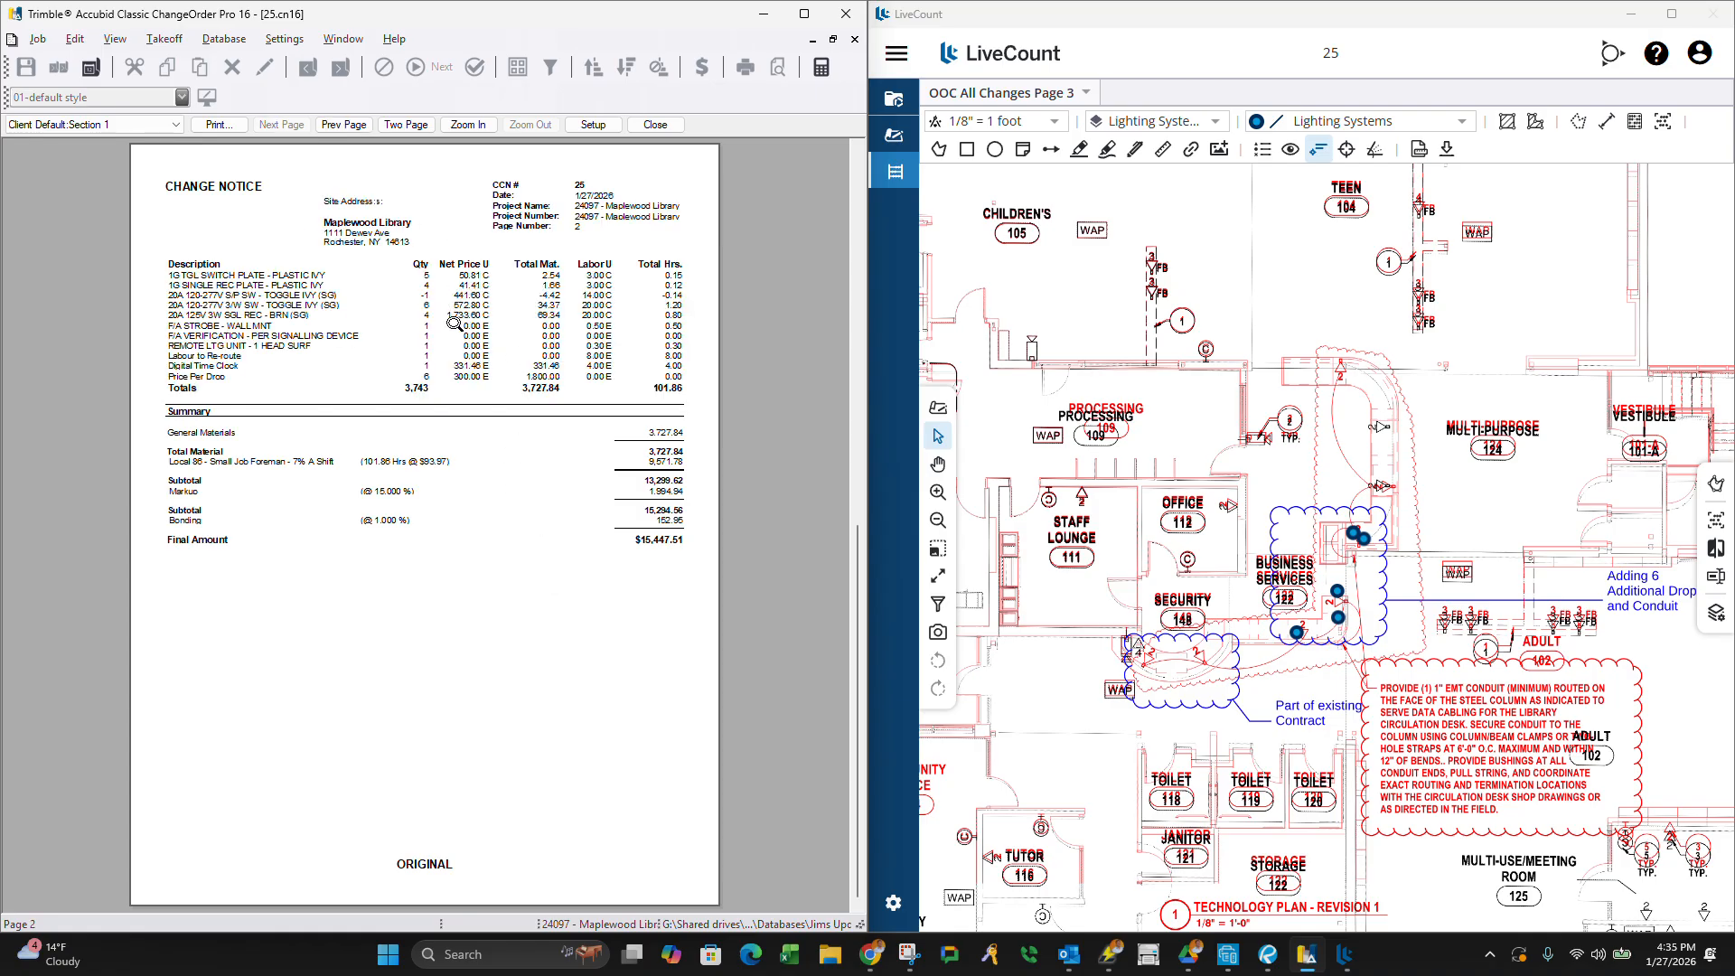
pyautogui.scroll(3, 456, 352)
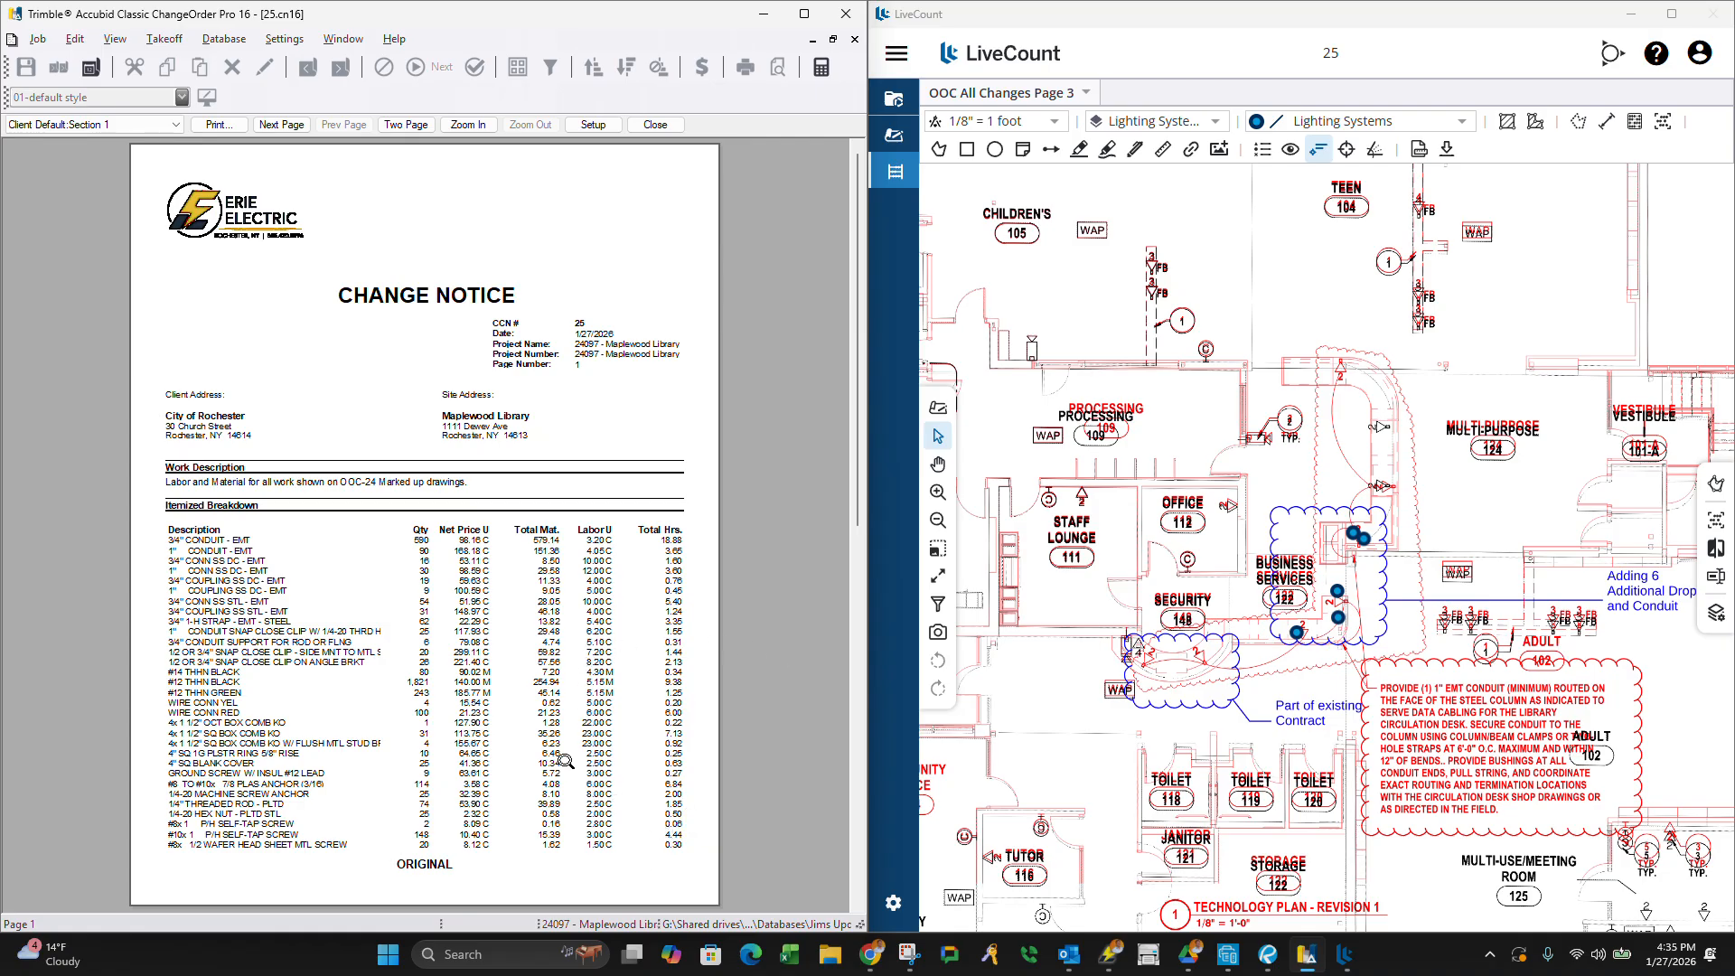
pyautogui.scroll(-3, 560, 757)
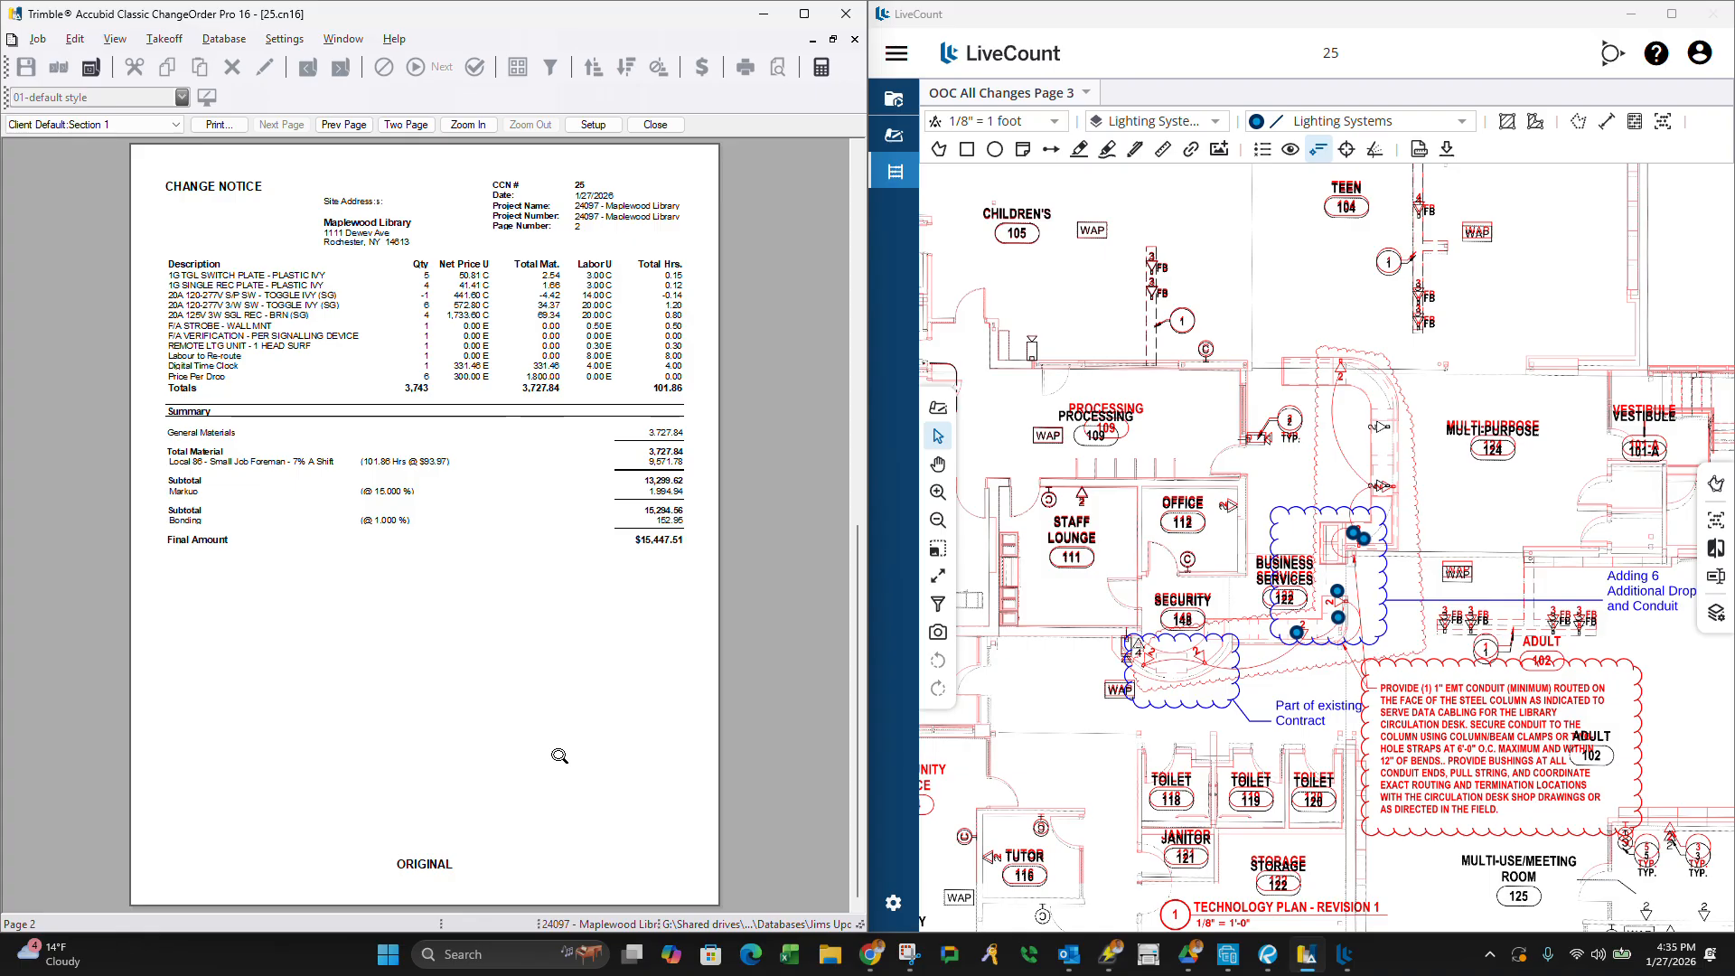
pyautogui.scroll(3, 560, 755)
pyautogui.scroll(-3, 560, 755)
pyautogui.scroll(3, 528, 692)
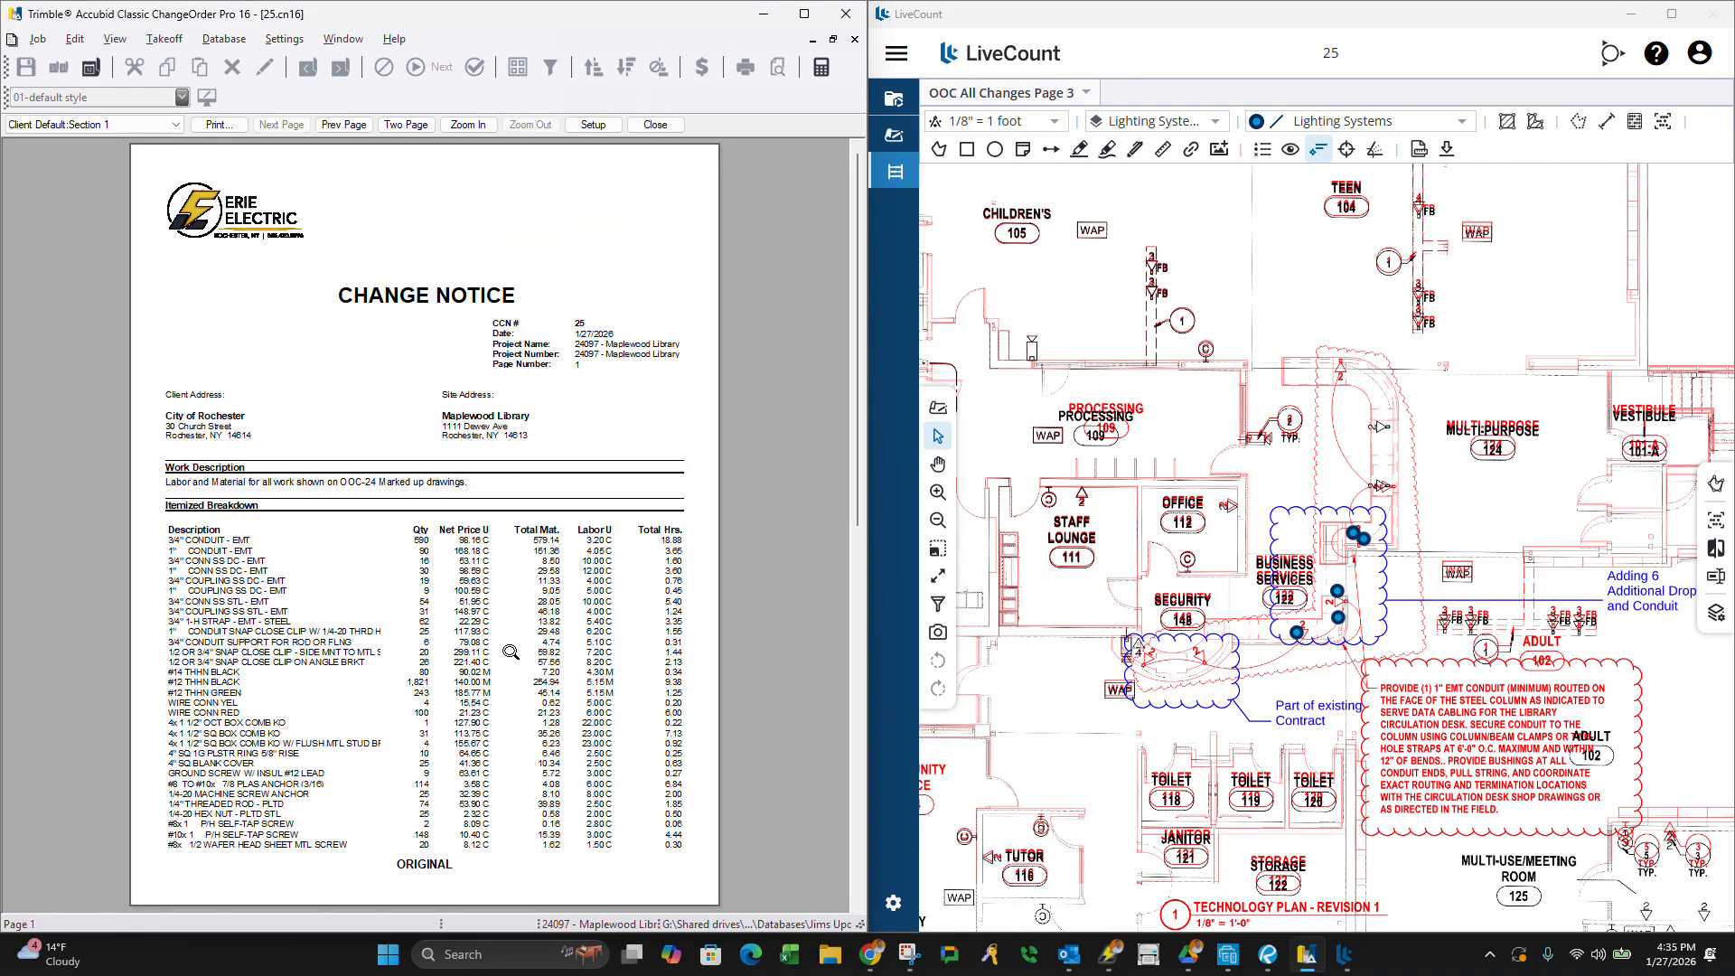
pyautogui.click(655, 125)
pyautogui.doubleClick(193, 220)
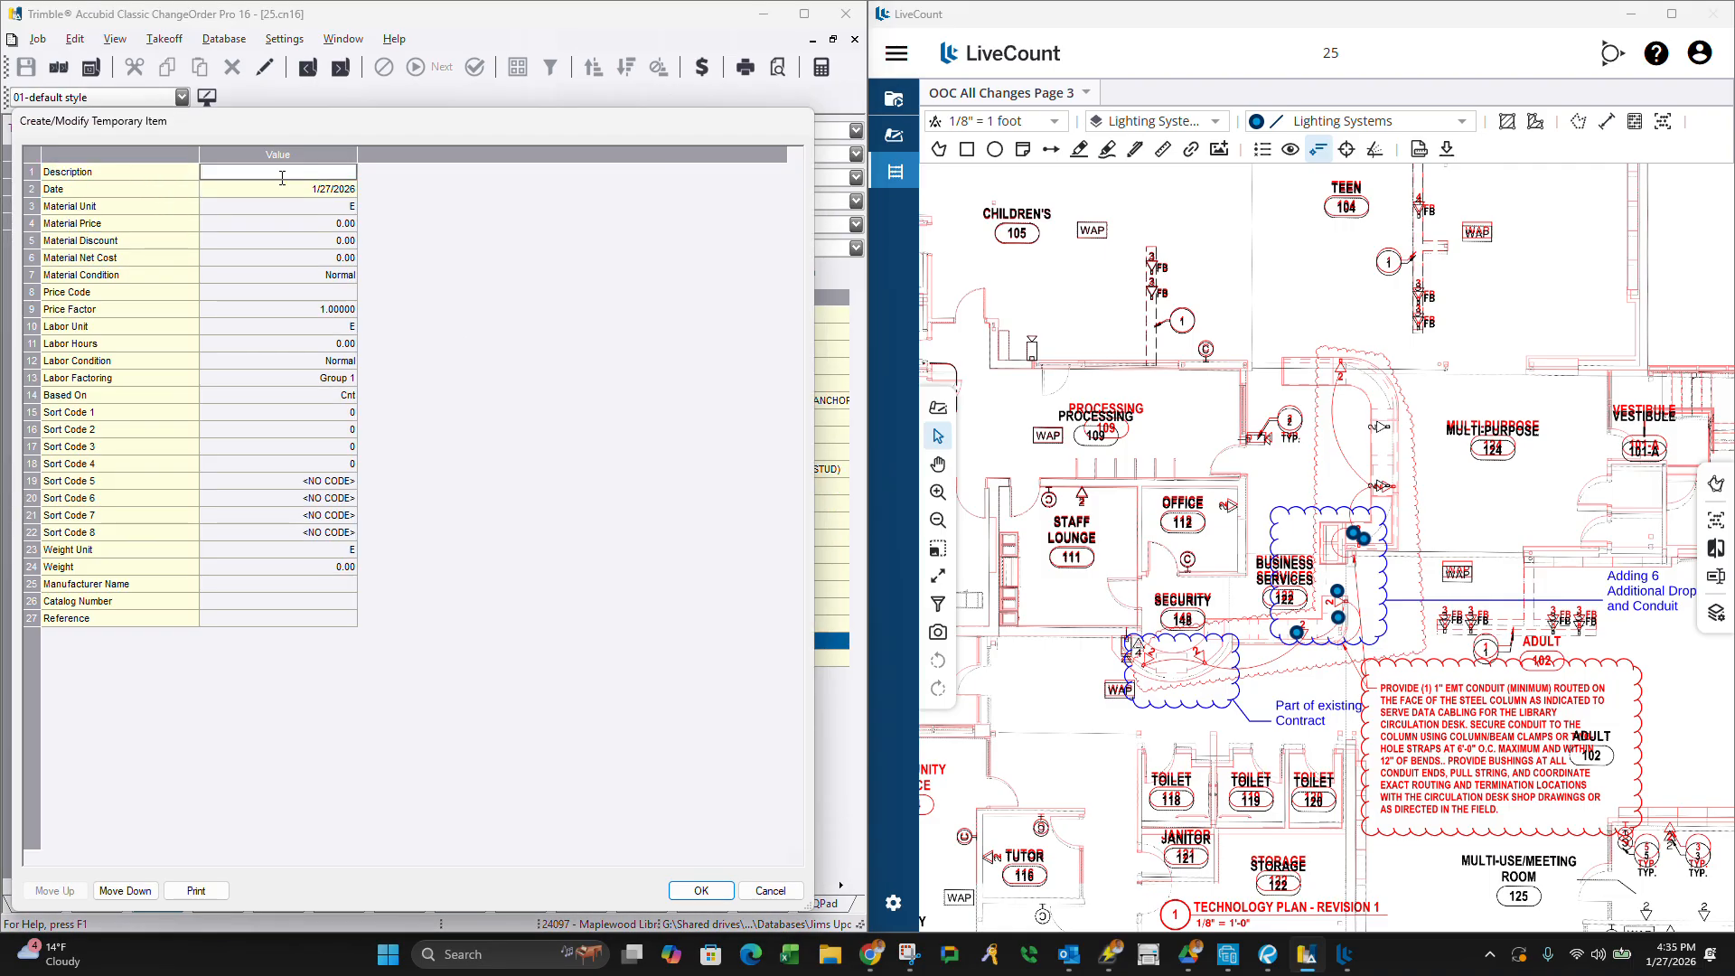
pyautogui.click(770, 891)
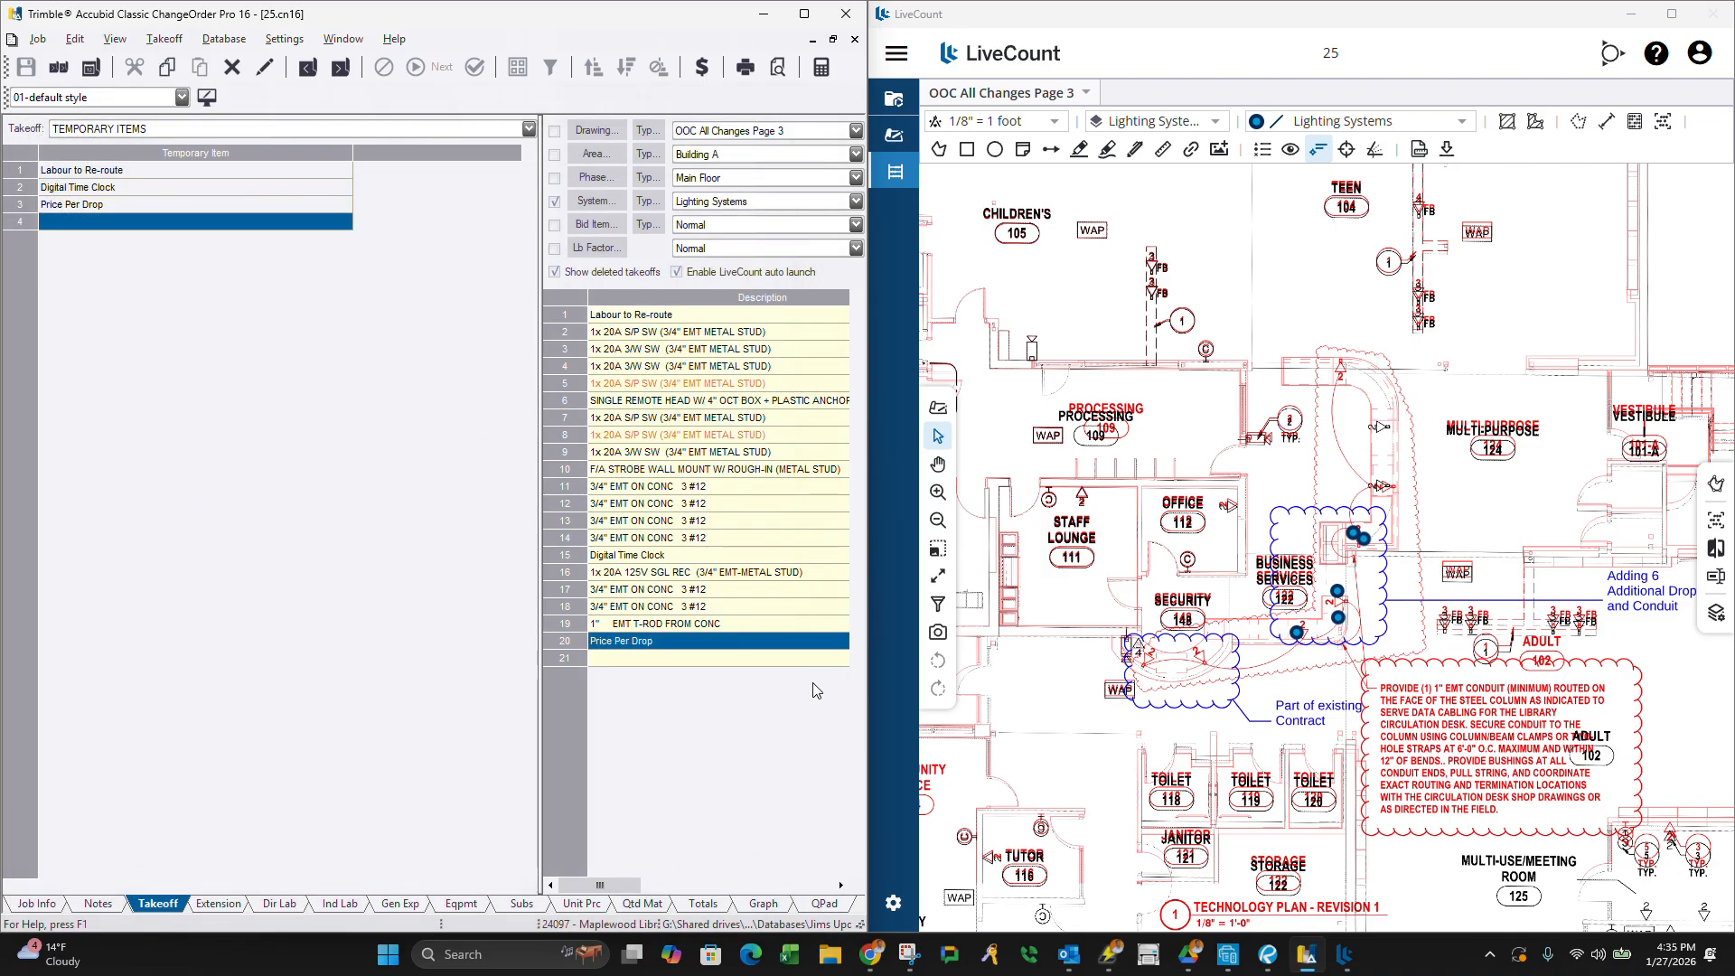
pyautogui.scroll(-1, 1265, 709)
pyautogui.scroll(-2, 1264, 714)
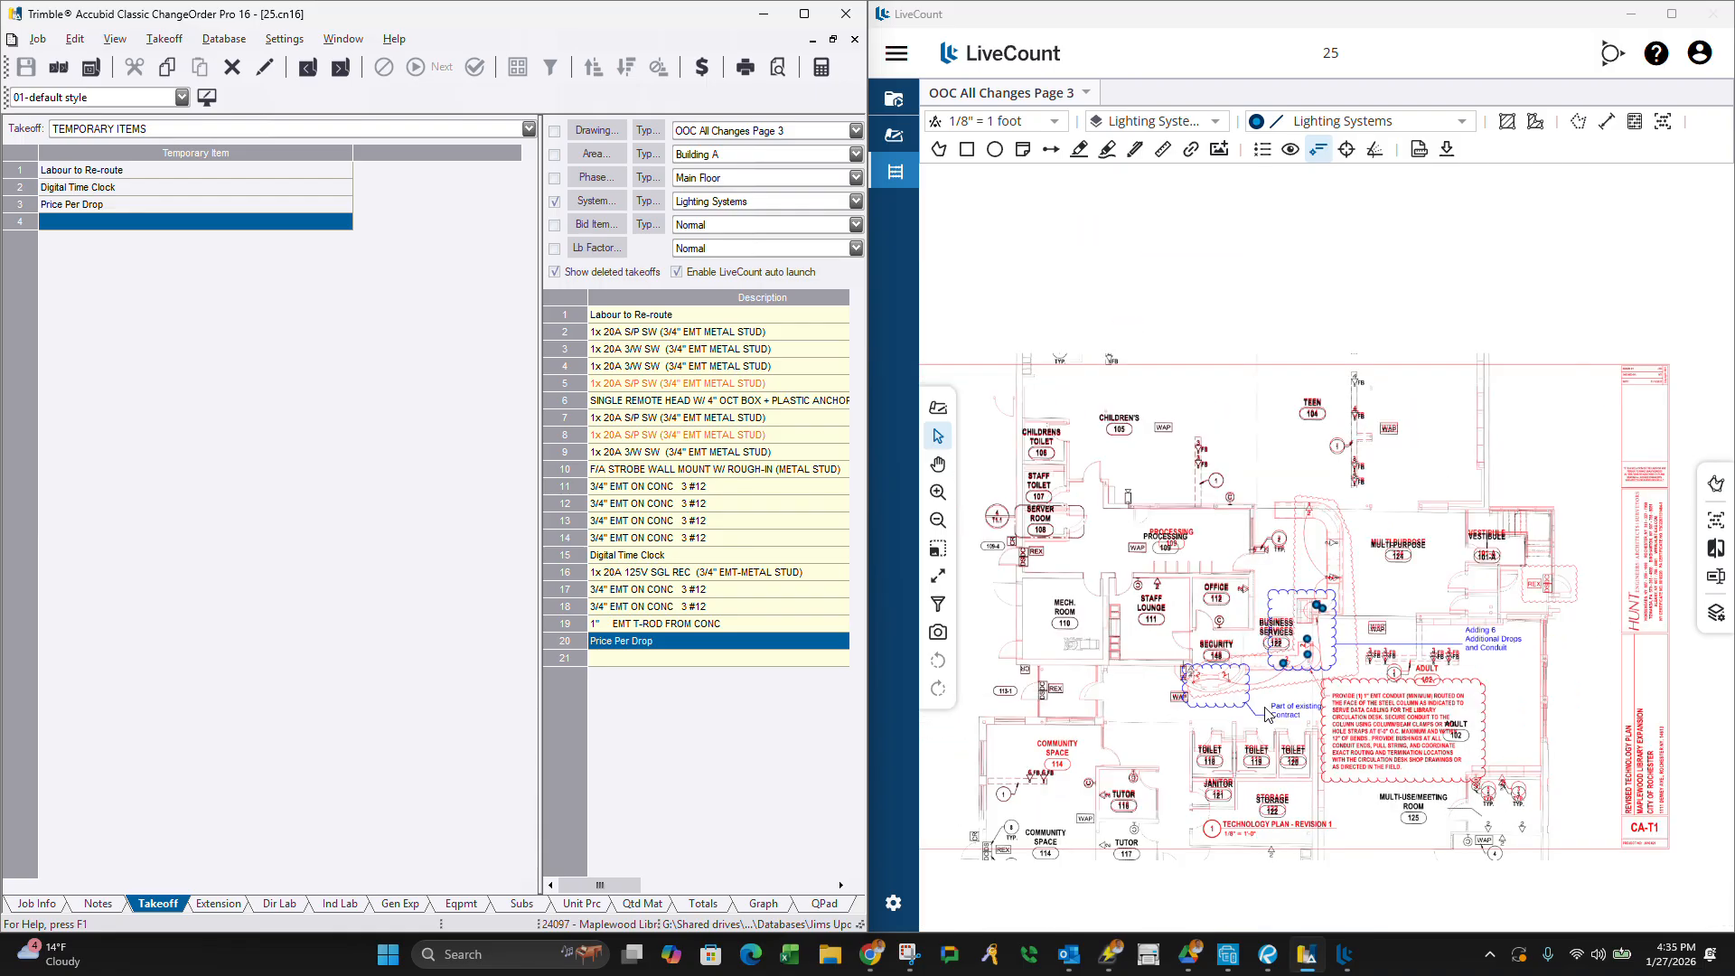
pyautogui.scroll(3, 1192, 710)
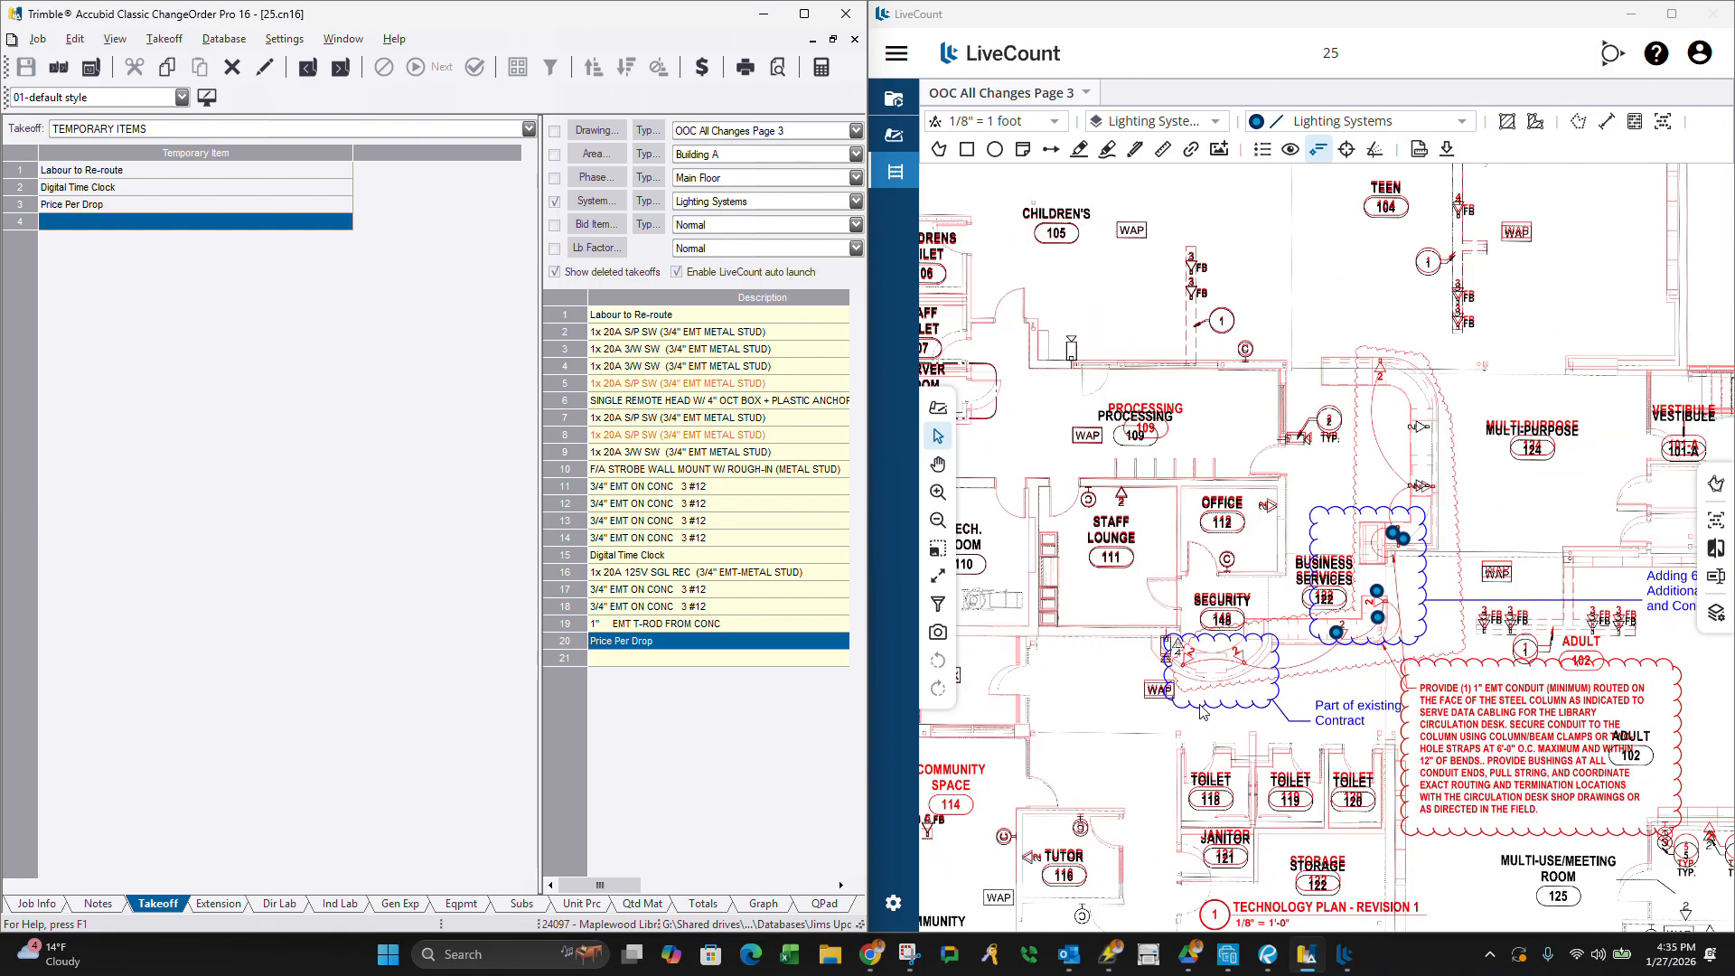
pyautogui.scroll(-1, 1188, 706)
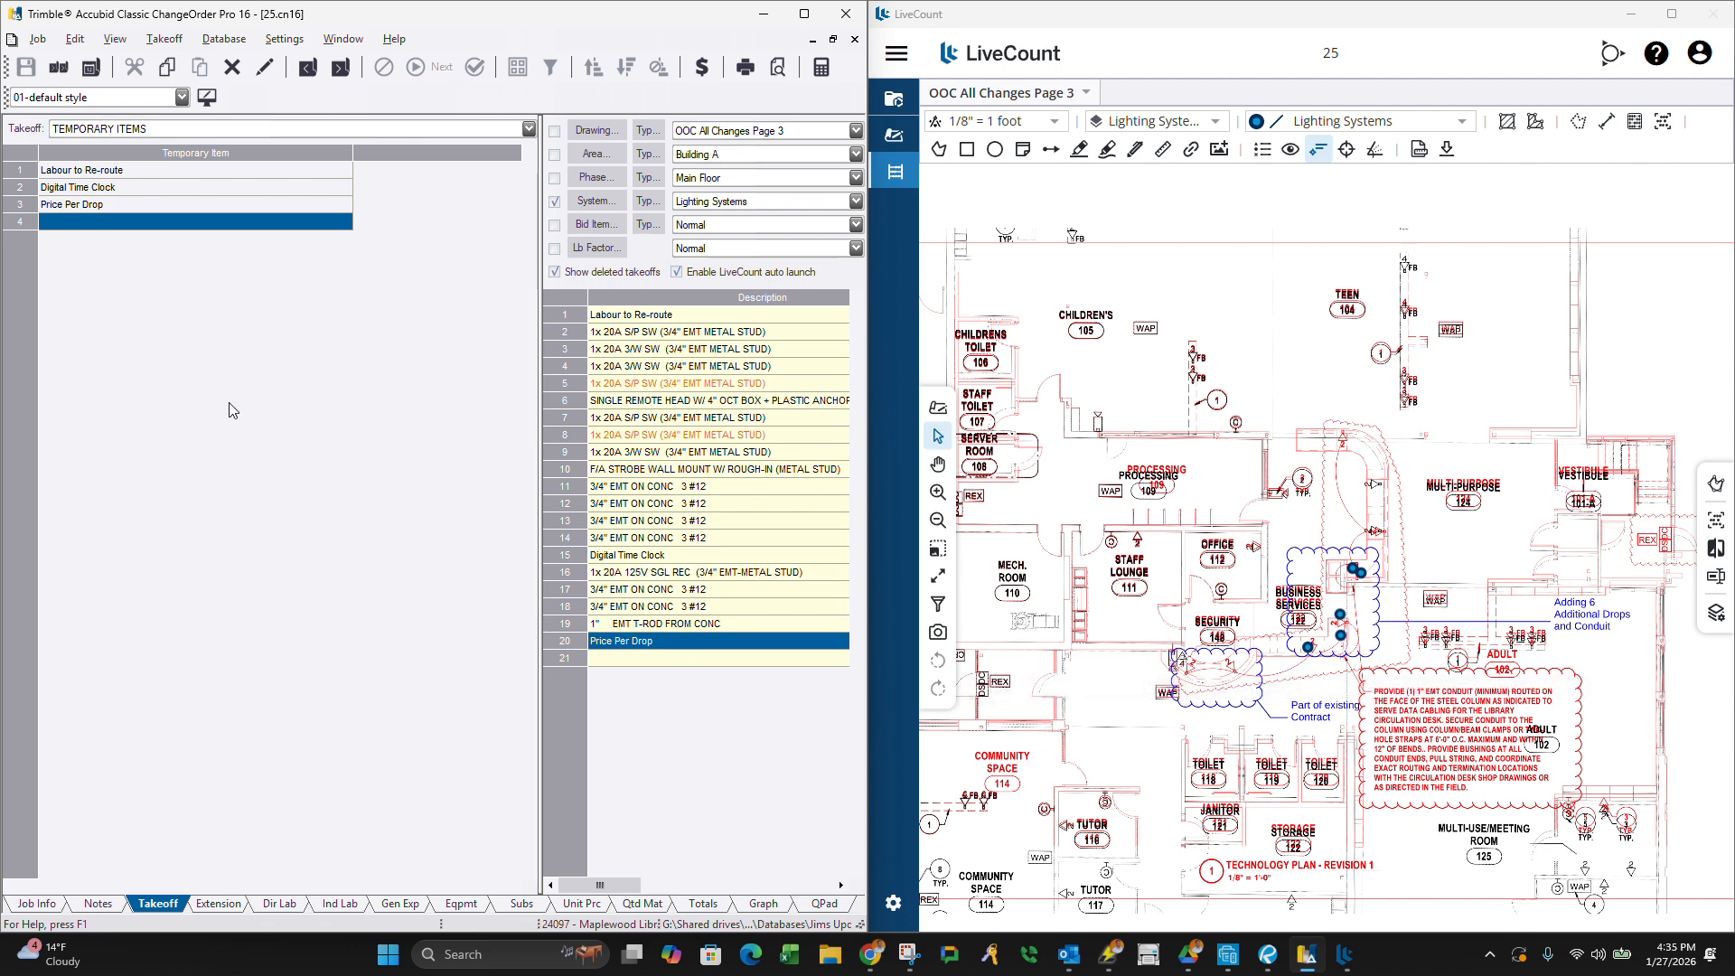
# Set the Material Price of the Price Per Drop temporary item to 400 and save the item.
pyautogui.click(138, 204)
pyautogui.rightClick(143, 206)
pyautogui.click(172, 221)
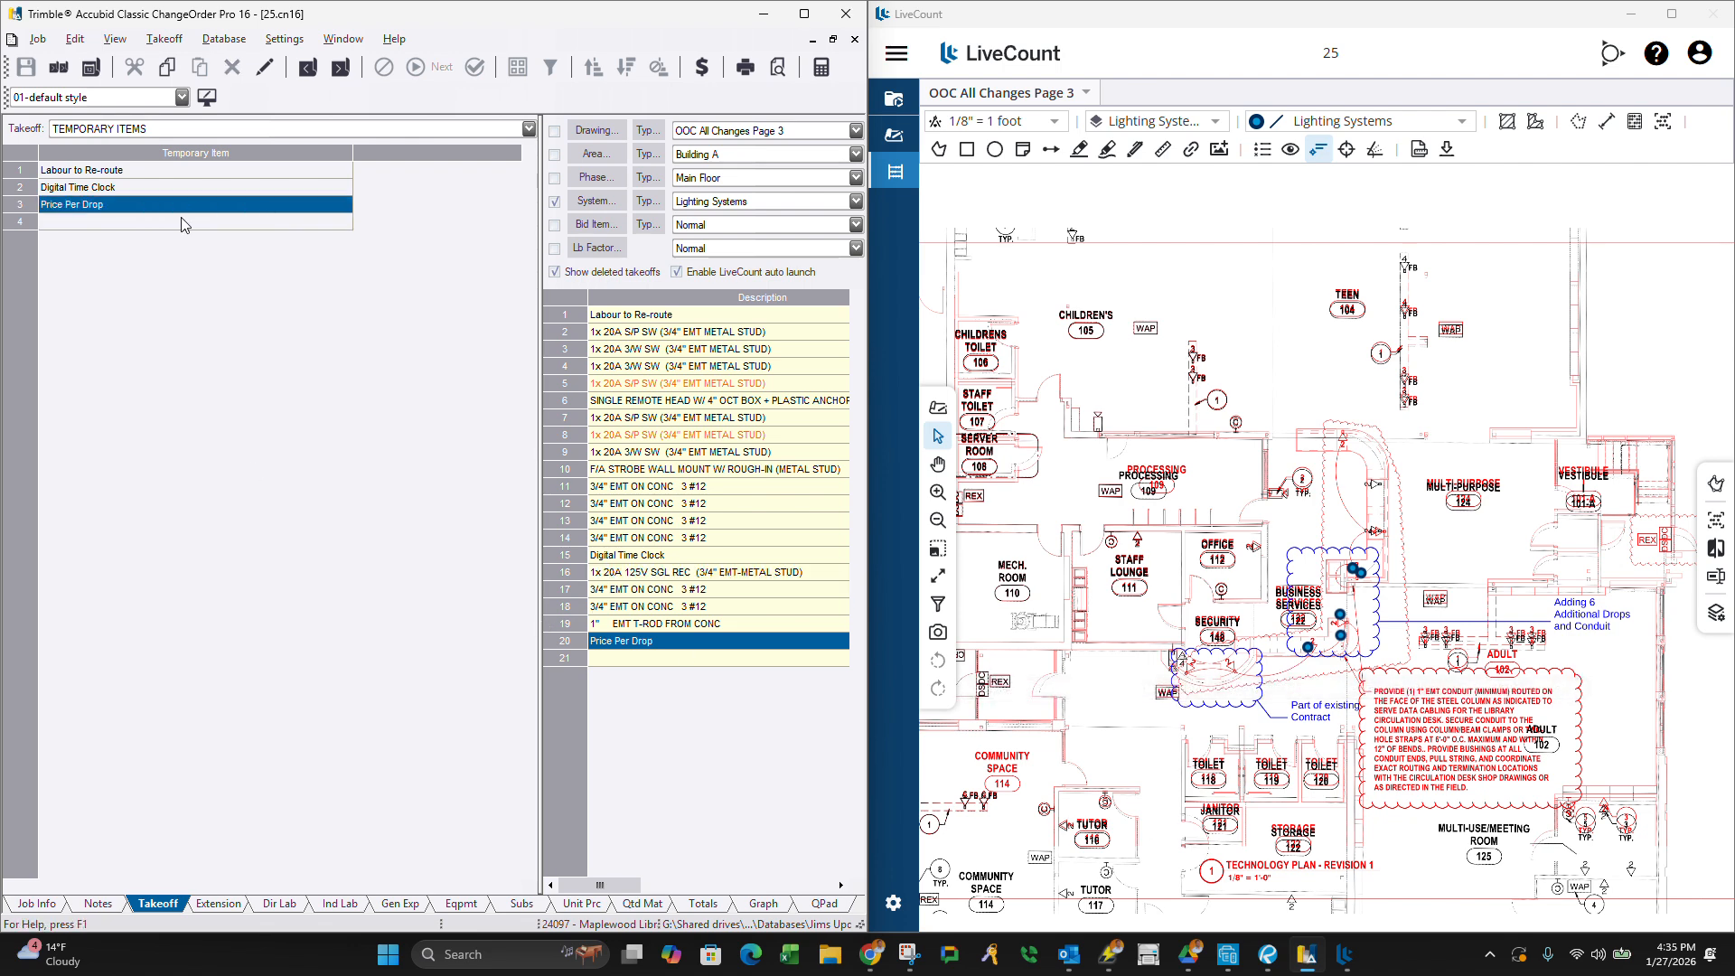
pyautogui.click(331, 222)
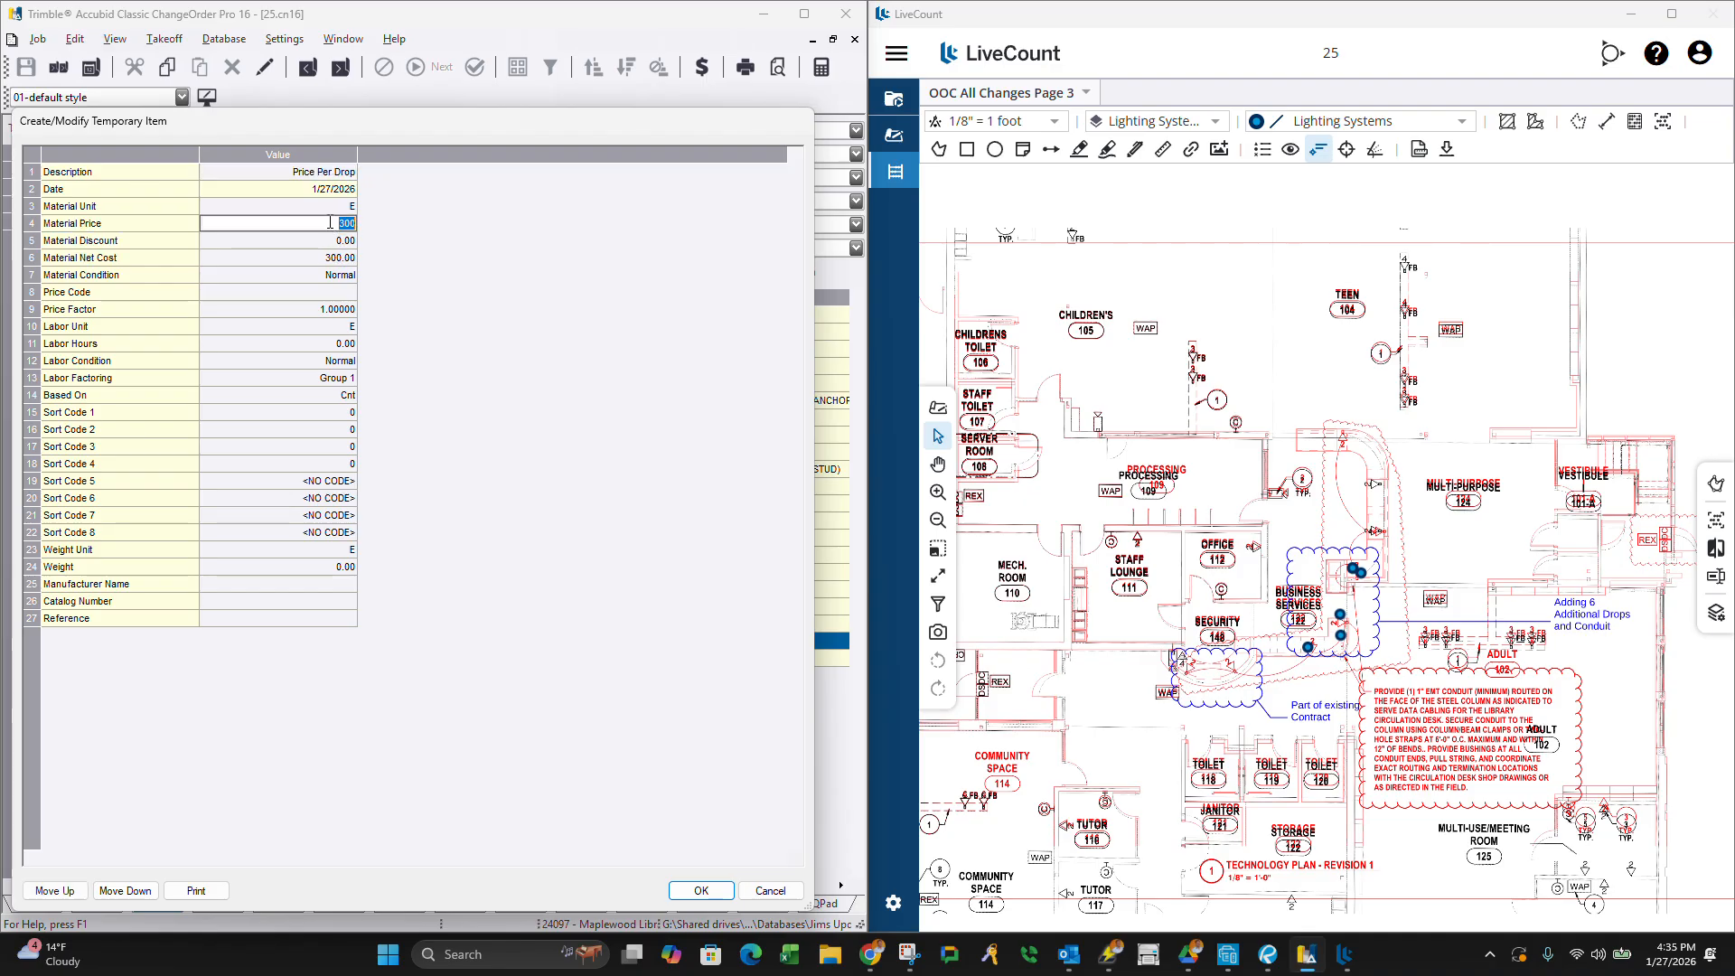
pyautogui.press('Return')
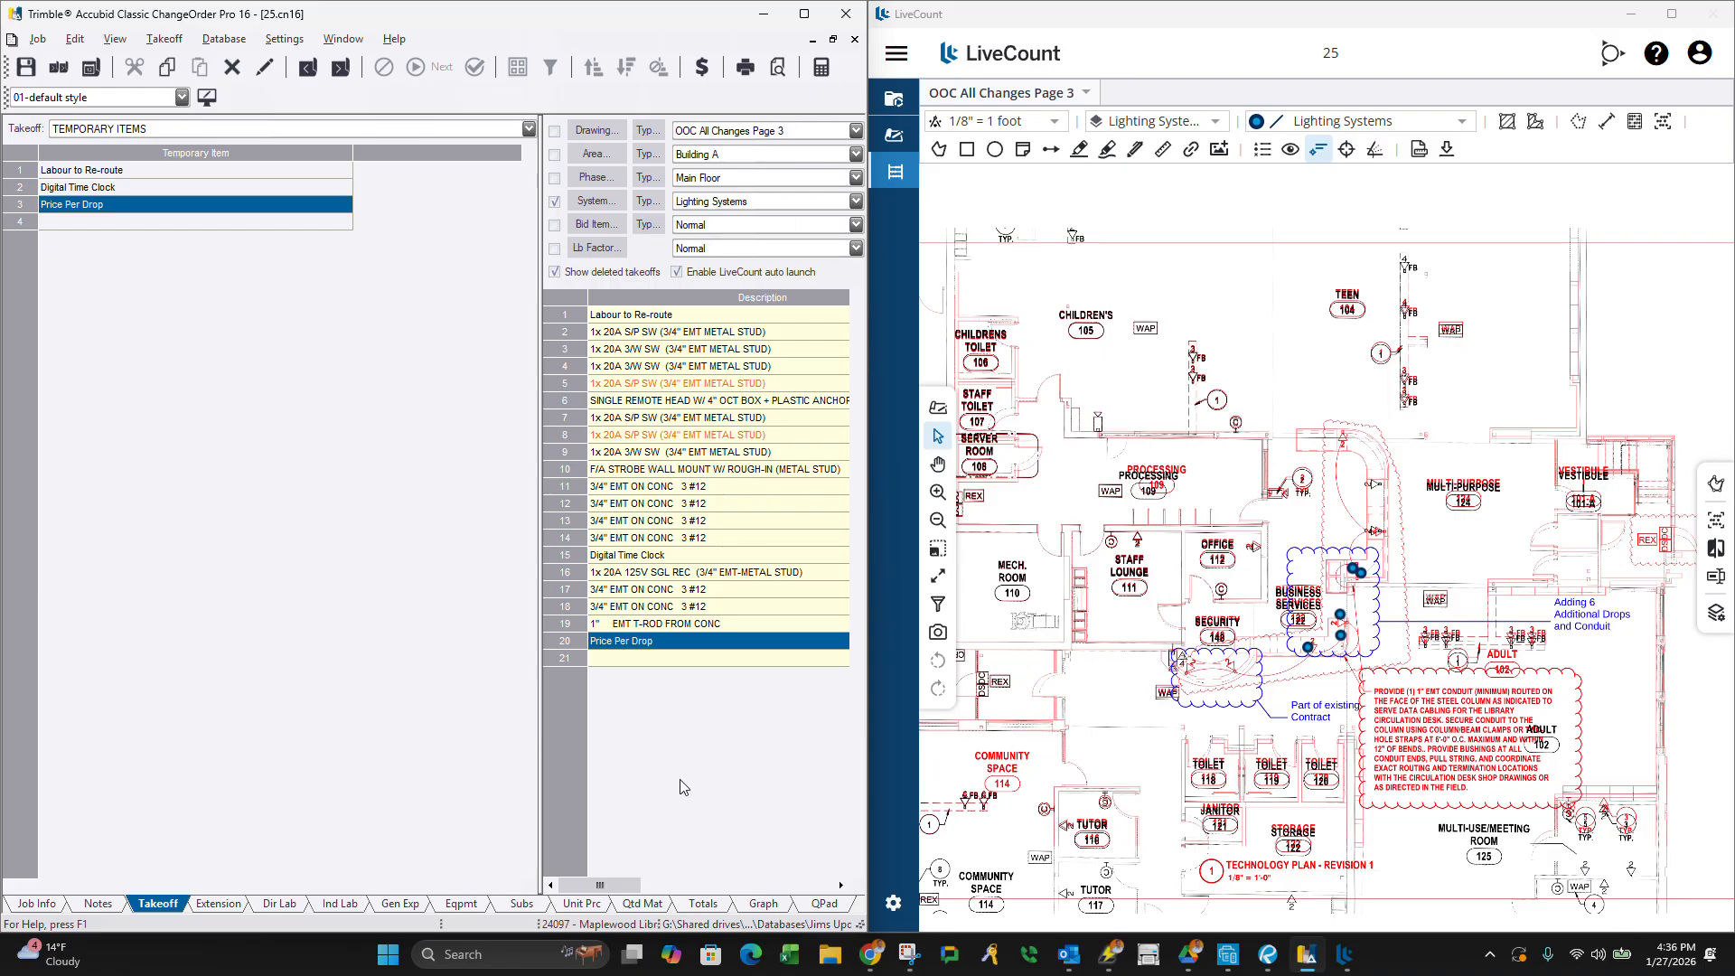
# Preview the change notice down to its summary and print all pages with Microsoft Print to PDF.
pyautogui.click(770, 69)
pyautogui.scroll(-3, 618, 371)
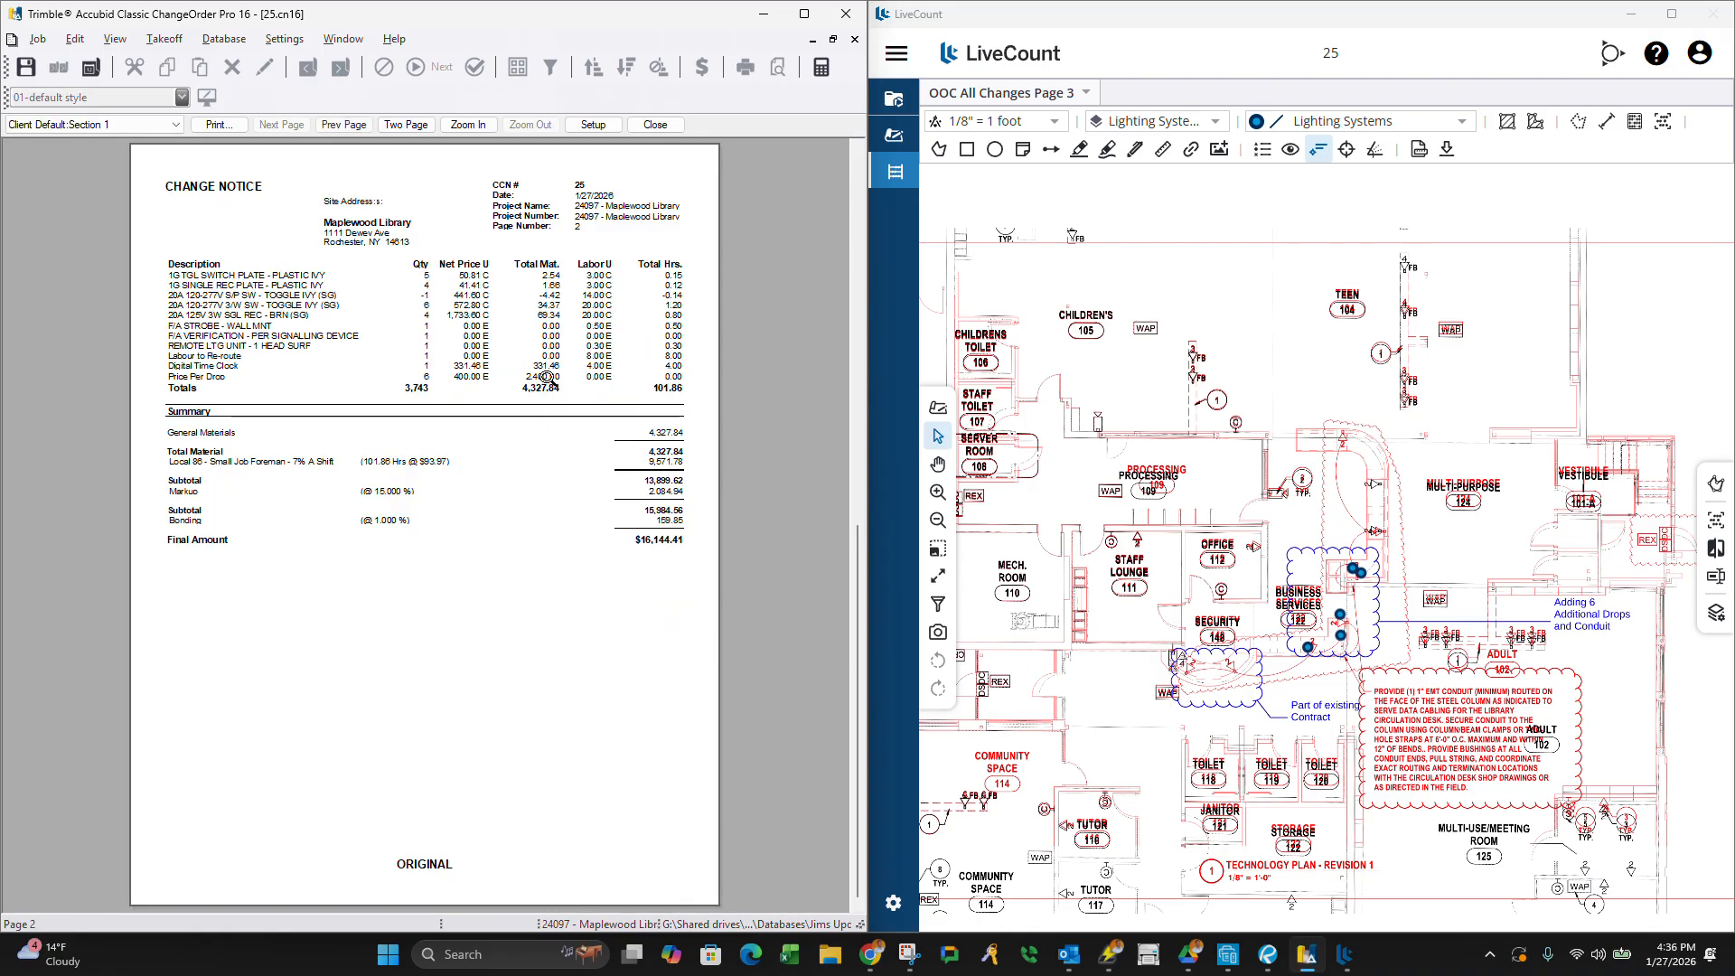
pyautogui.click(218, 125)
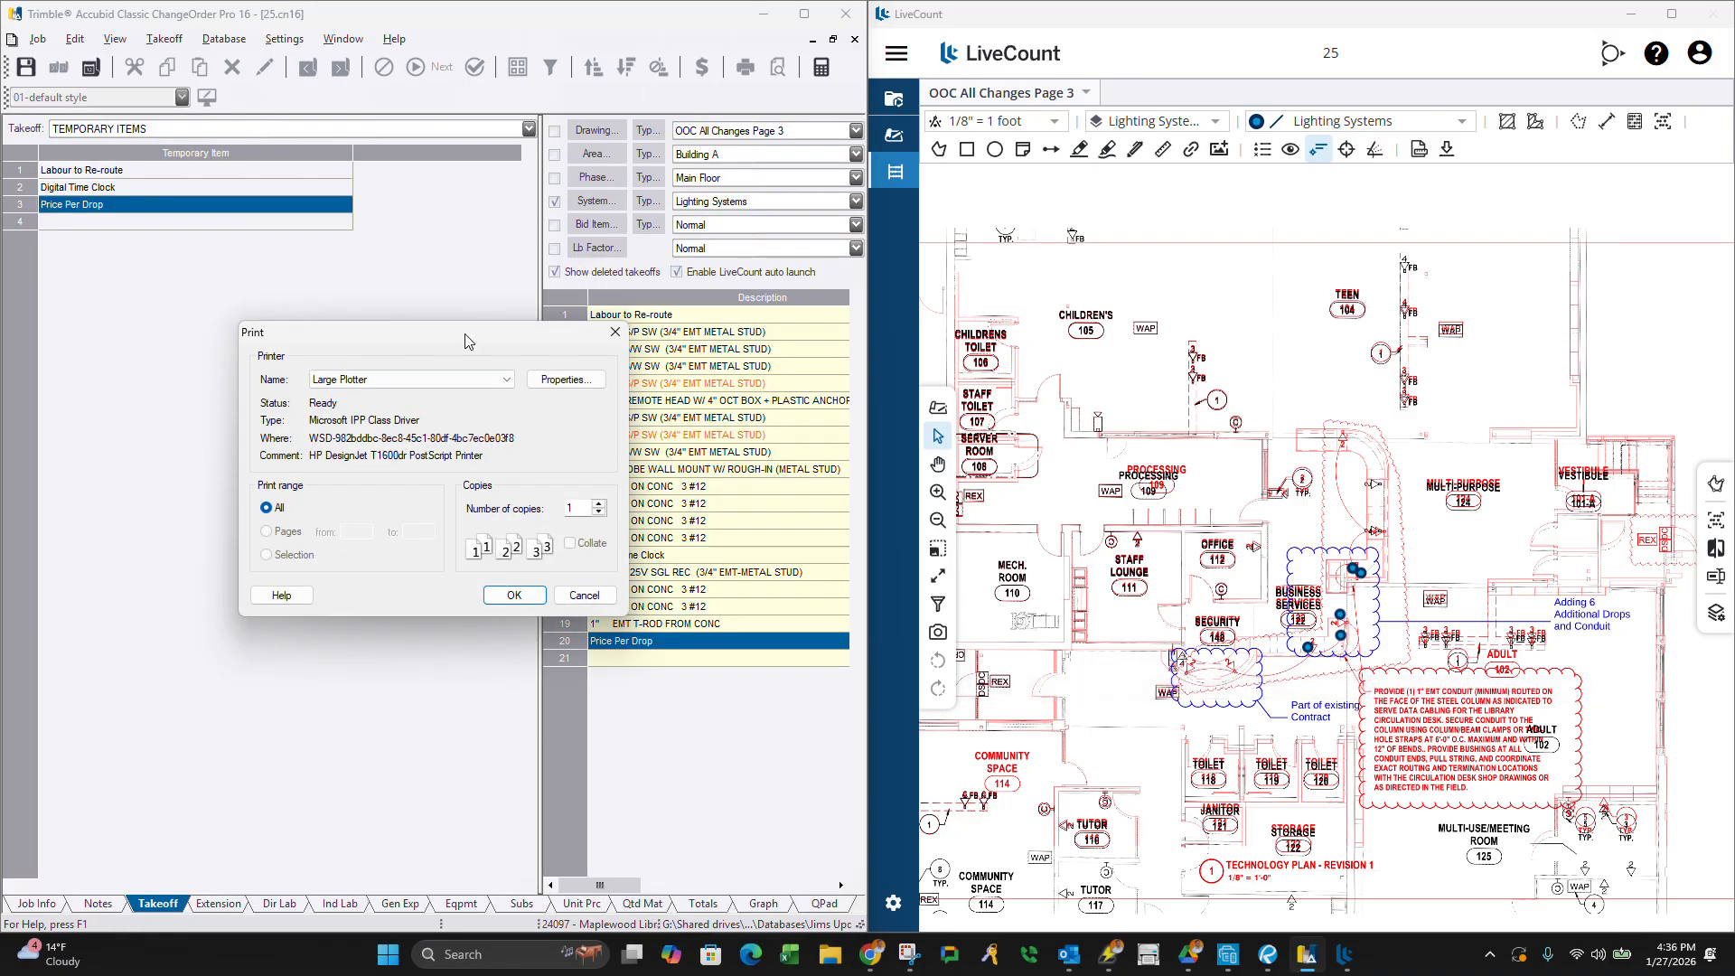
pyautogui.click(460, 379)
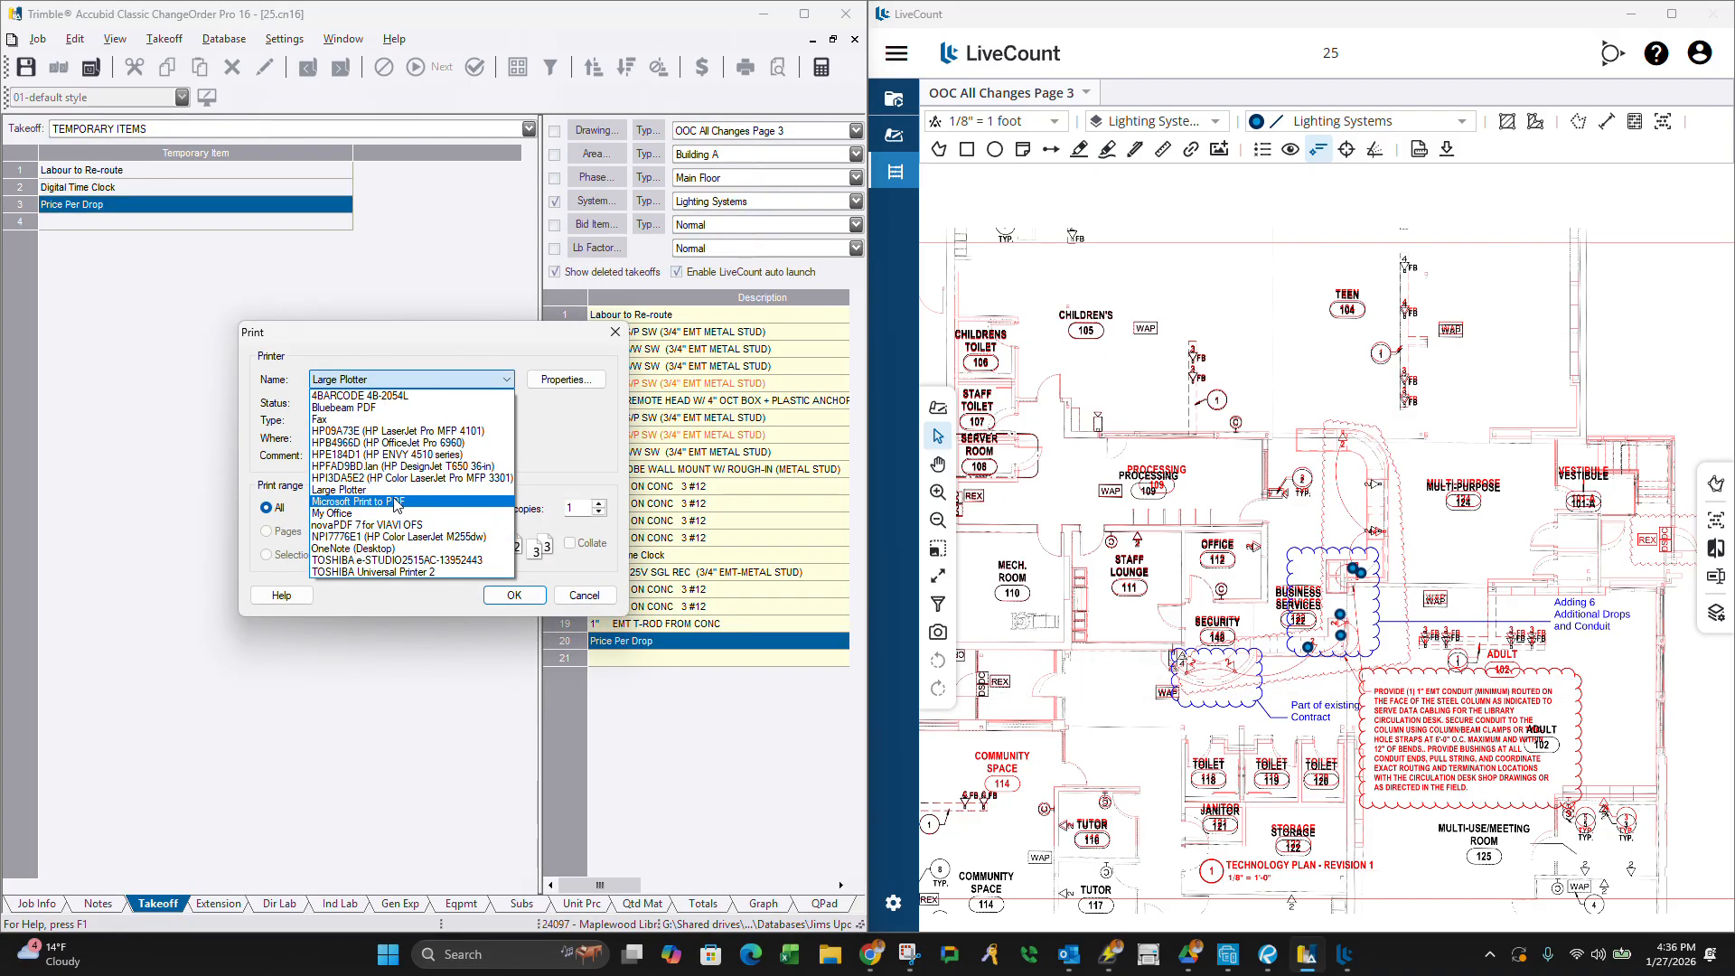
pyautogui.click(394, 502)
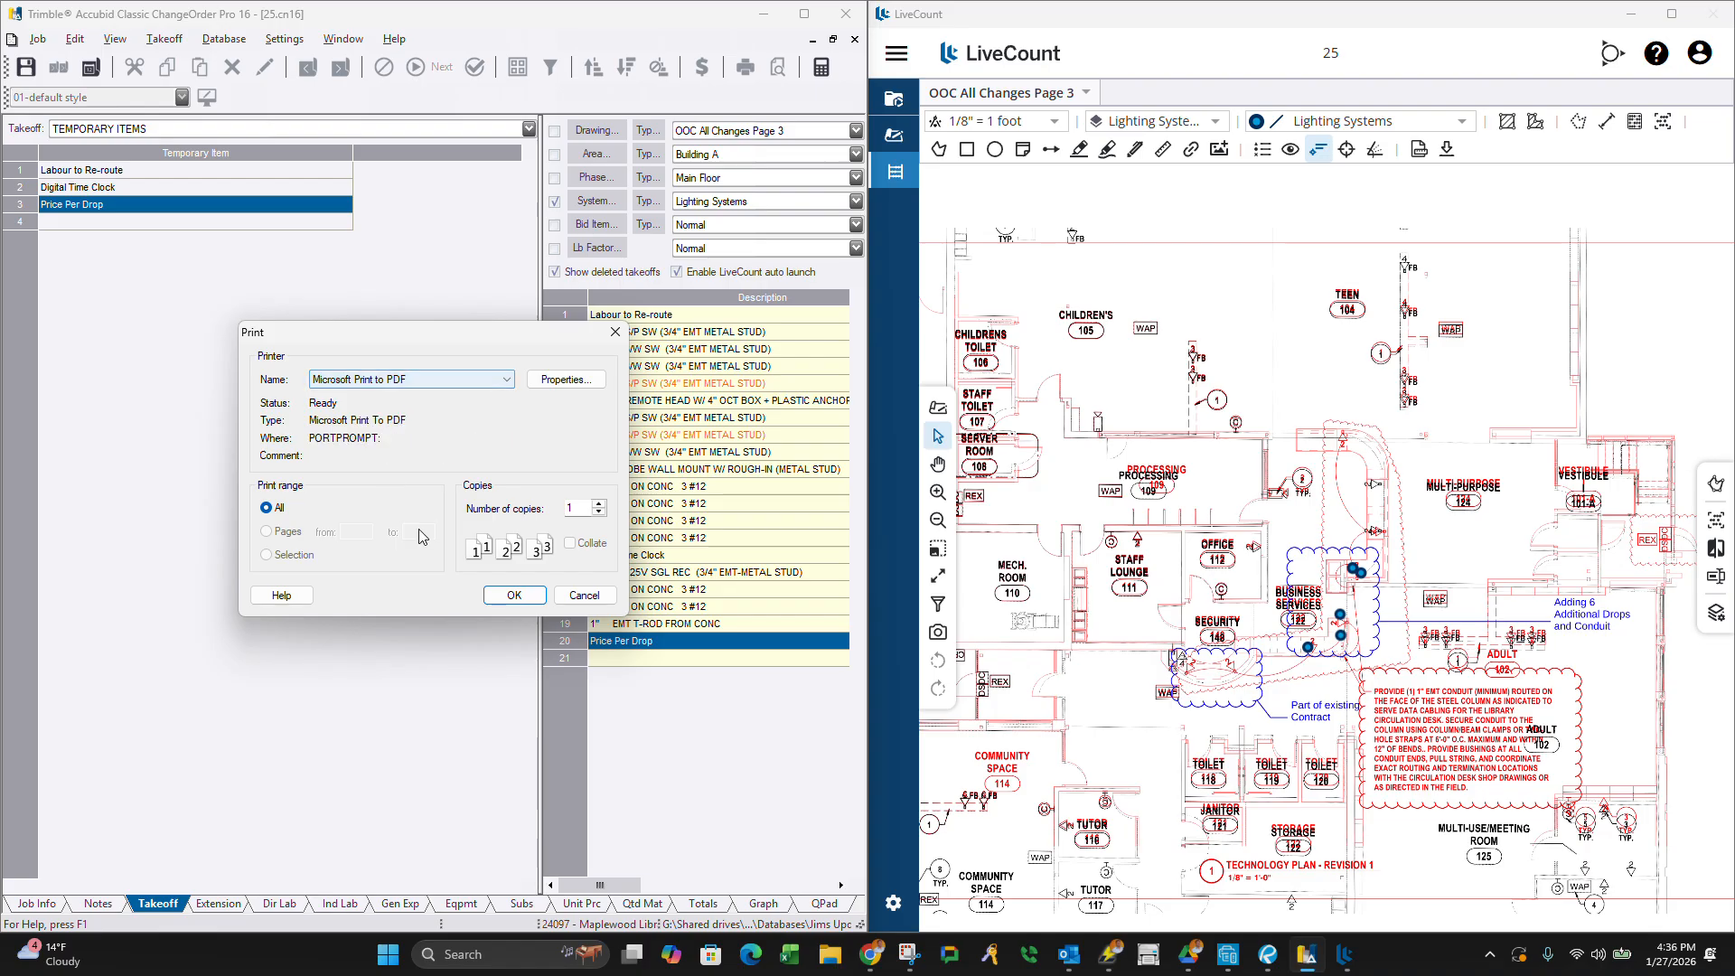
pyautogui.click(512, 595)
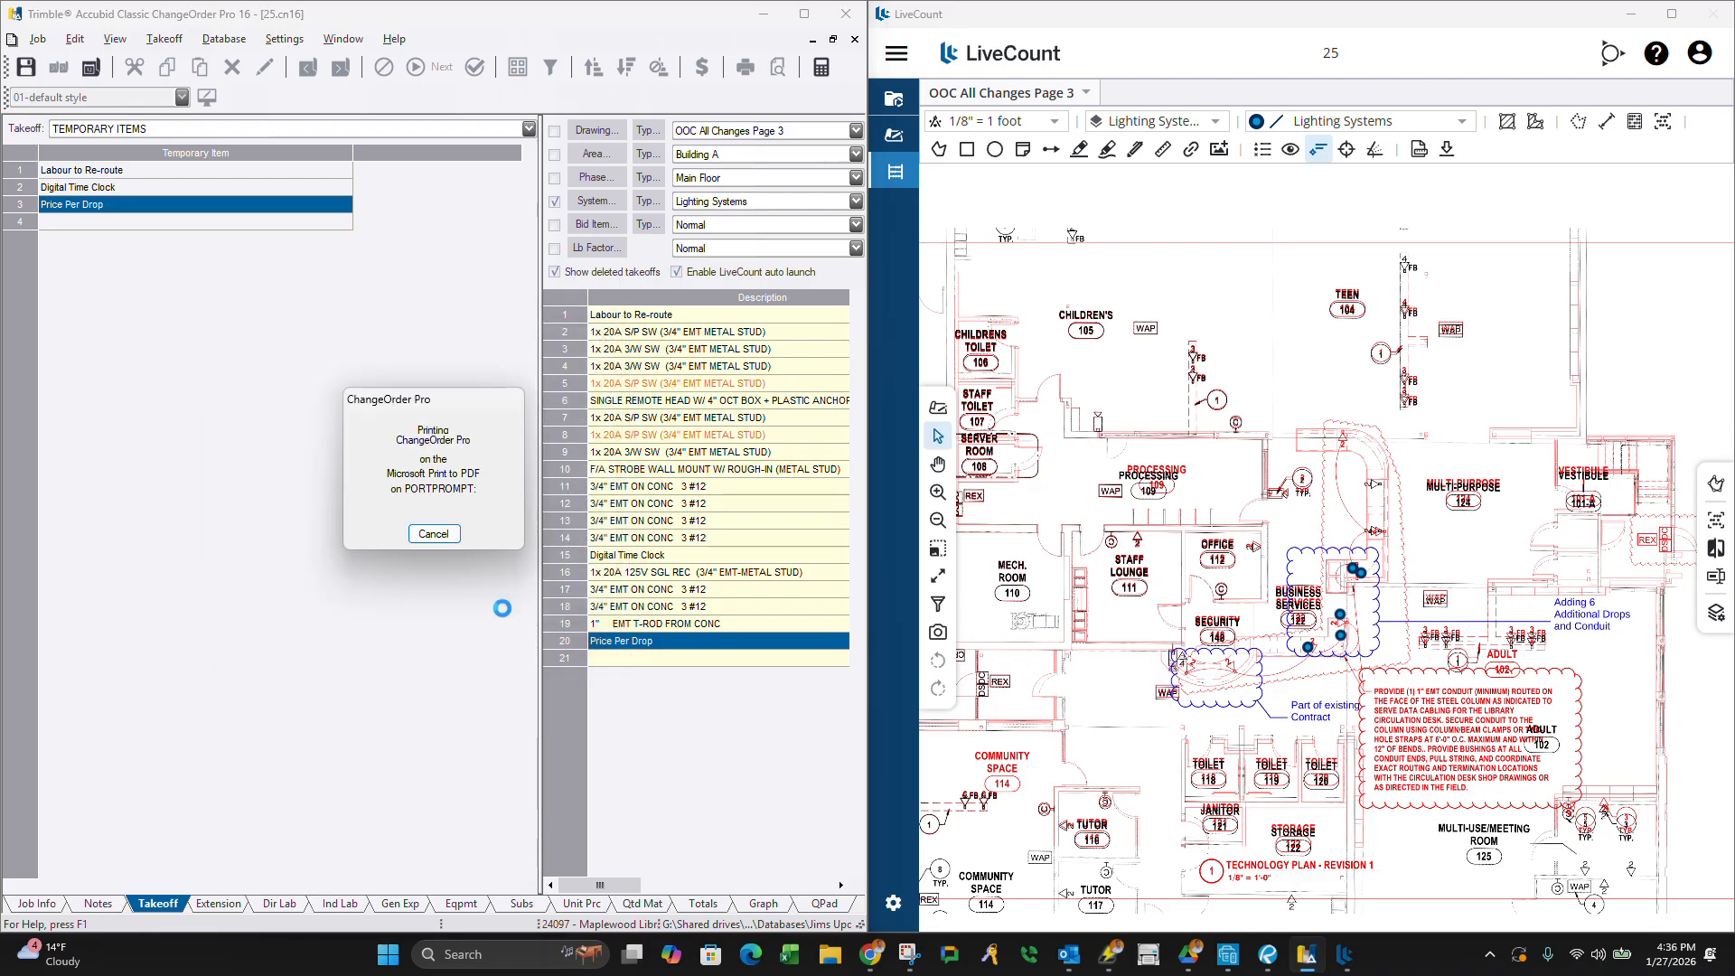
# Set the PDF's save location to the OOC 24 Changes folder under 24097 - Maplewood Library, Change Order Sent - CO Log - T&M Sheets.
pyautogui.scroll(-1, 607, 669)
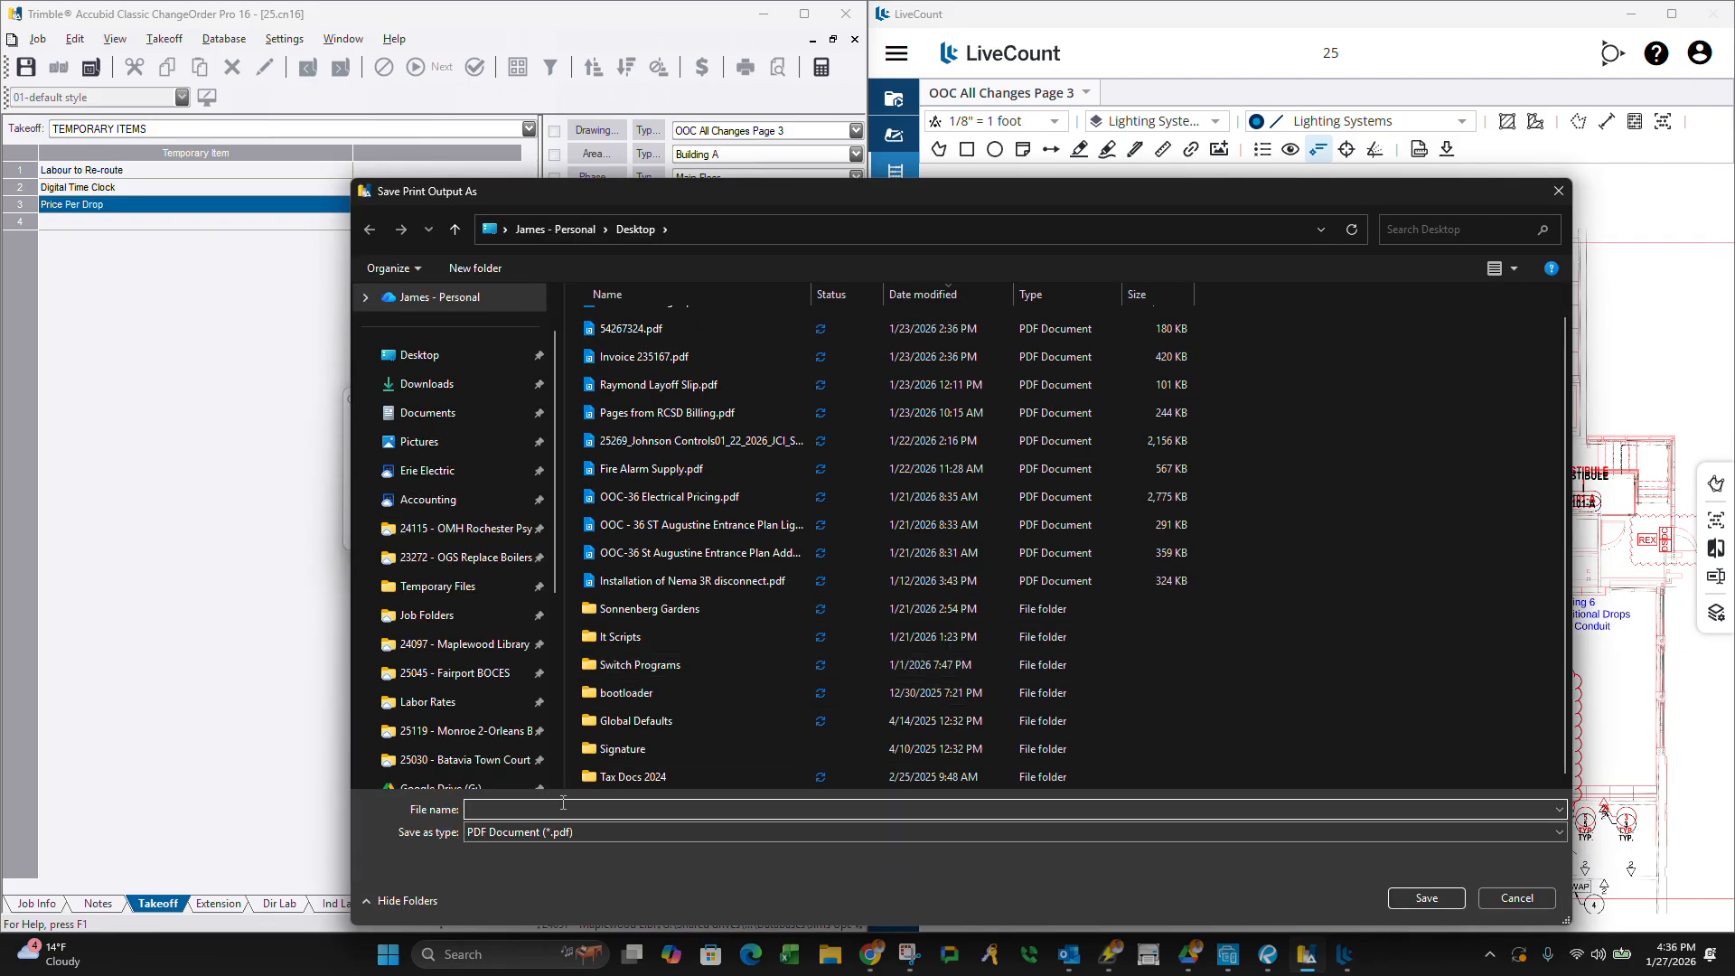
pyautogui.scroll(1, 758, 710)
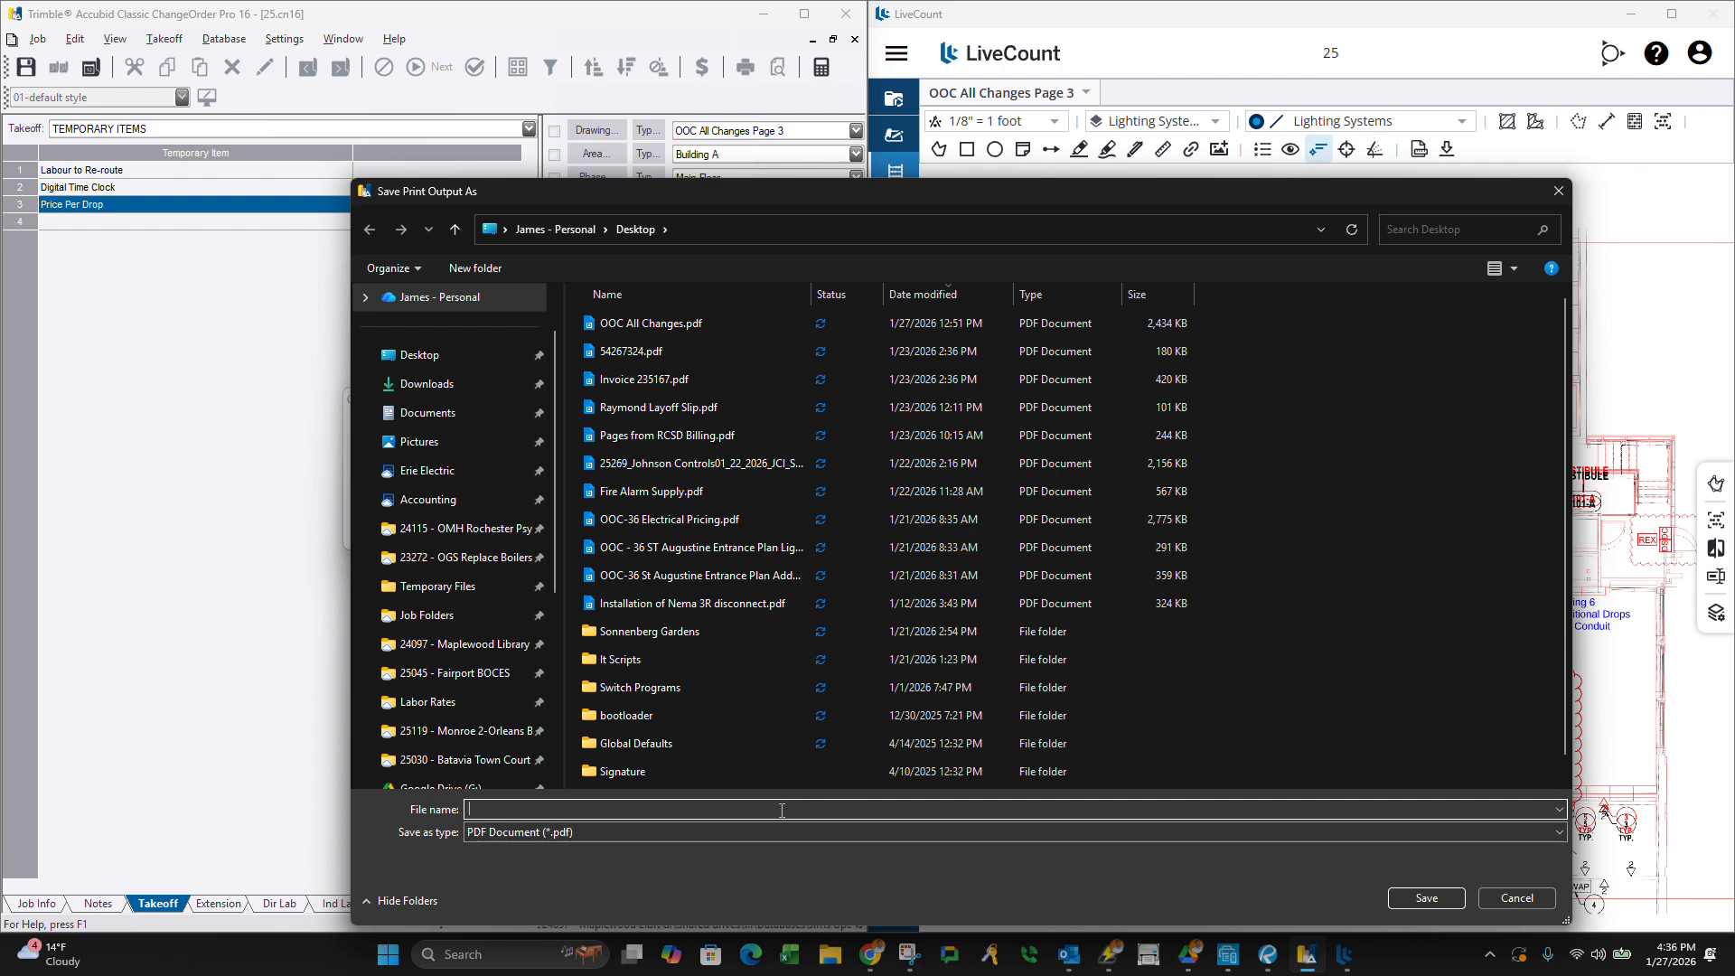
pyautogui.click(463, 643)
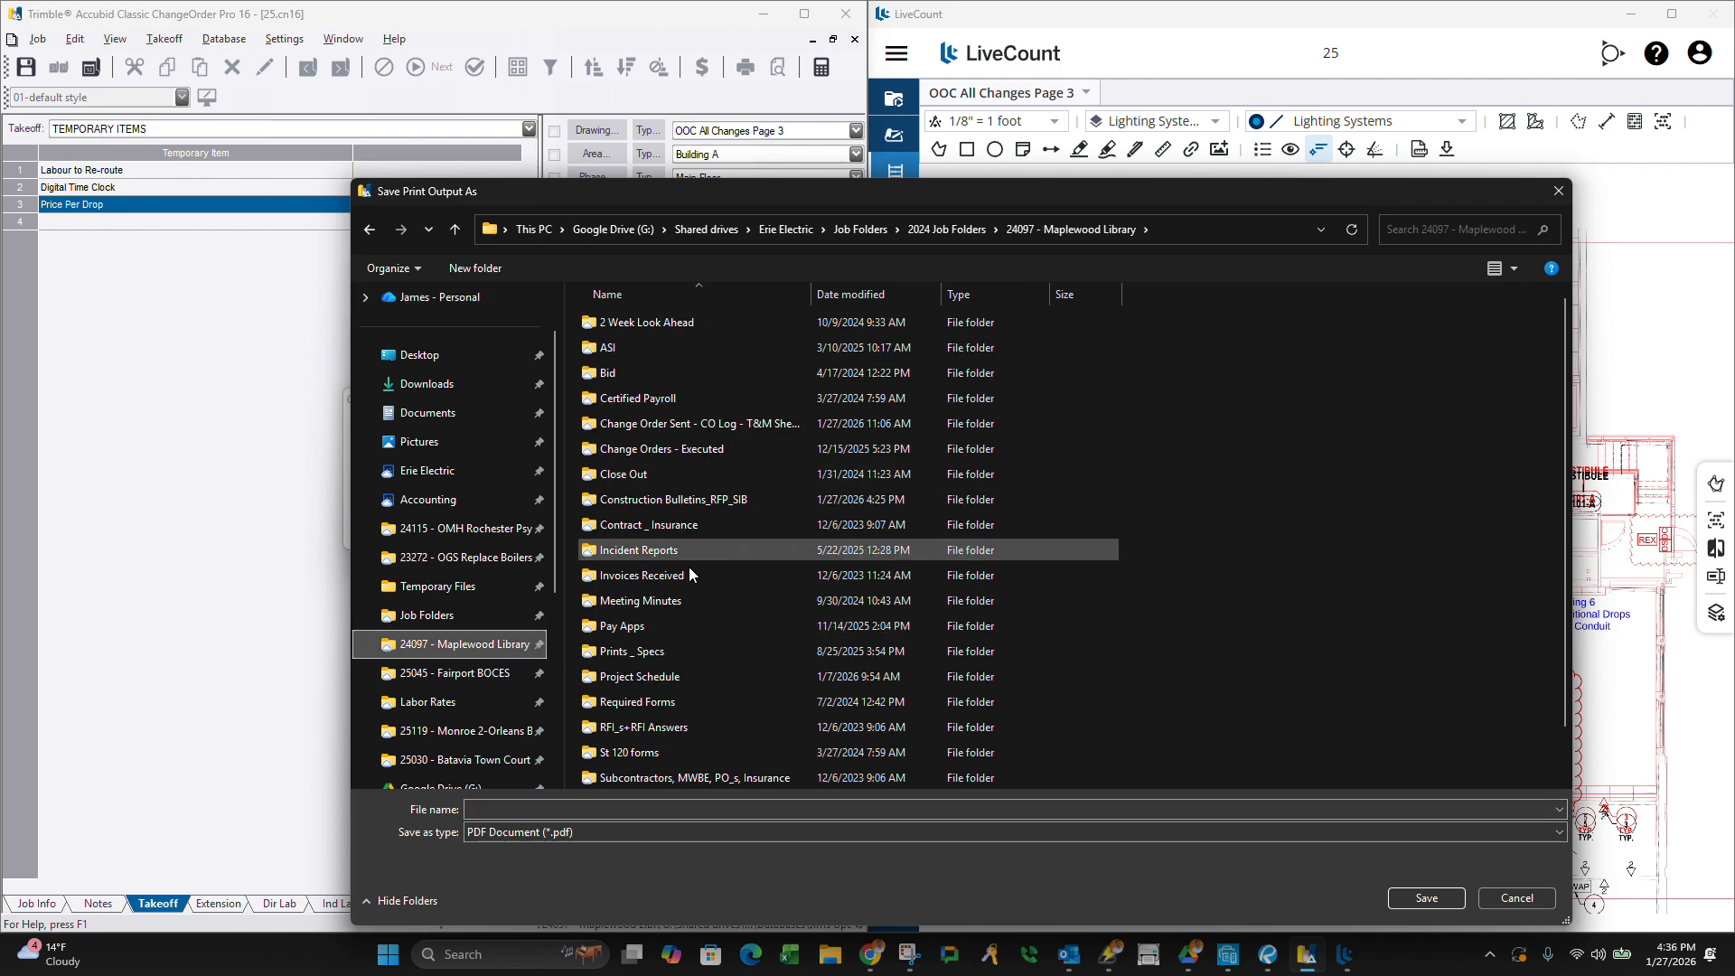
pyautogui.doubleClick(641, 427)
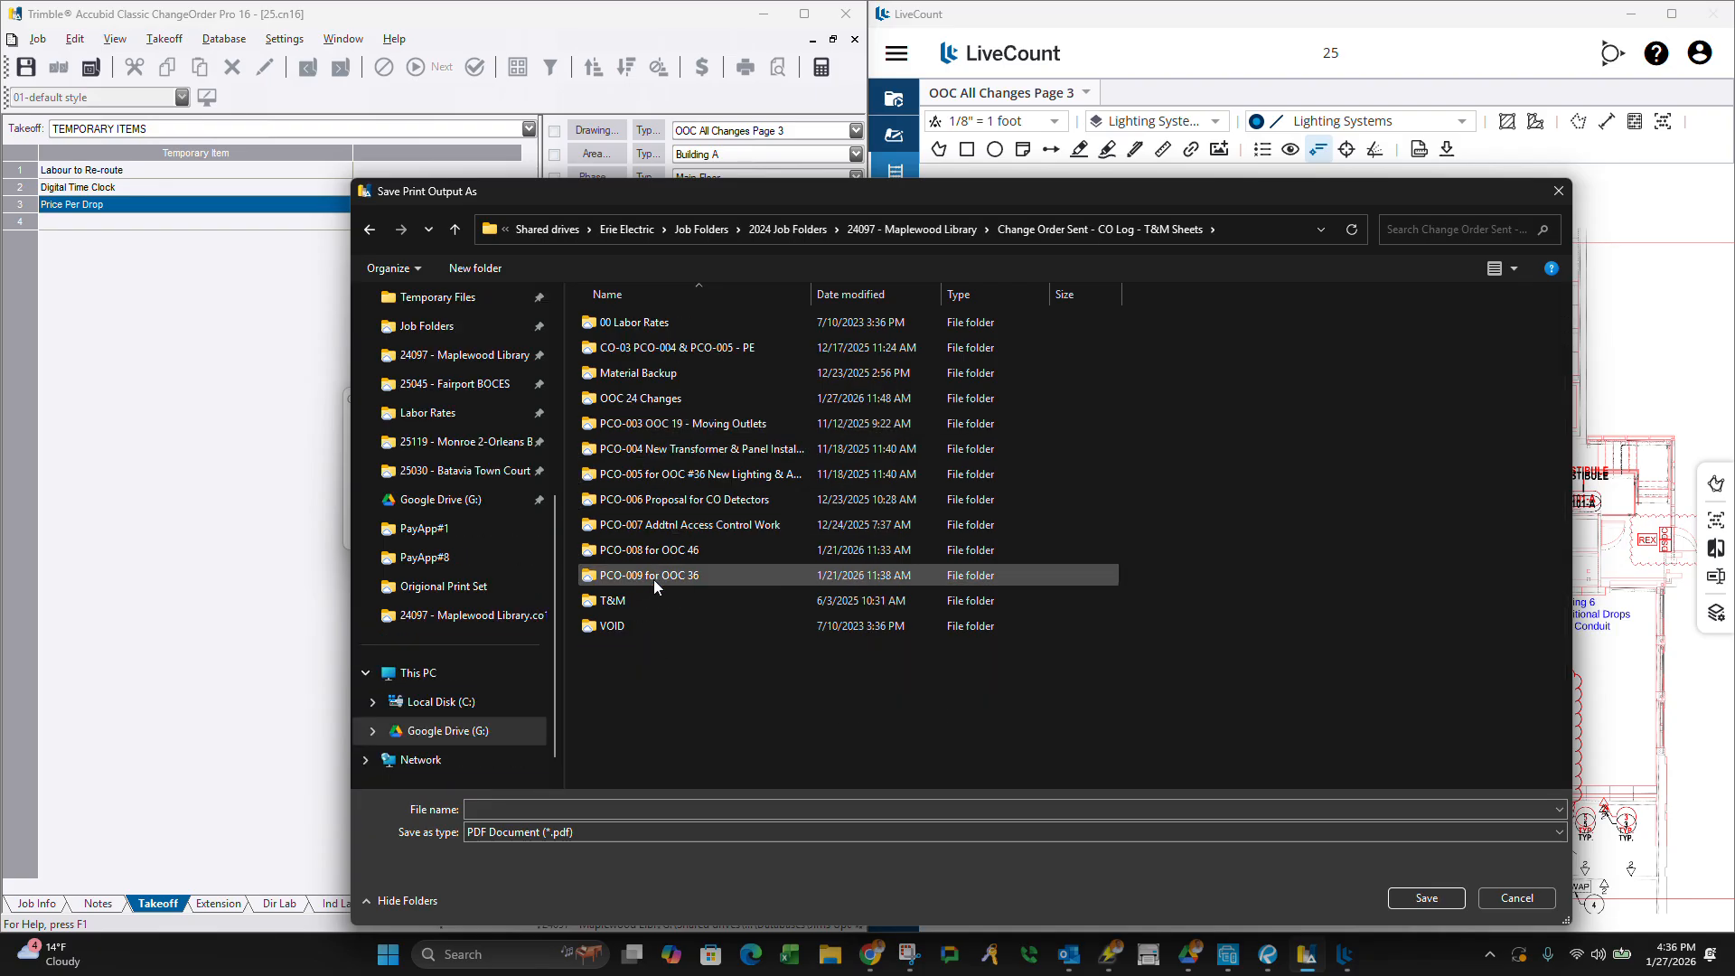
pyautogui.click(658, 398)
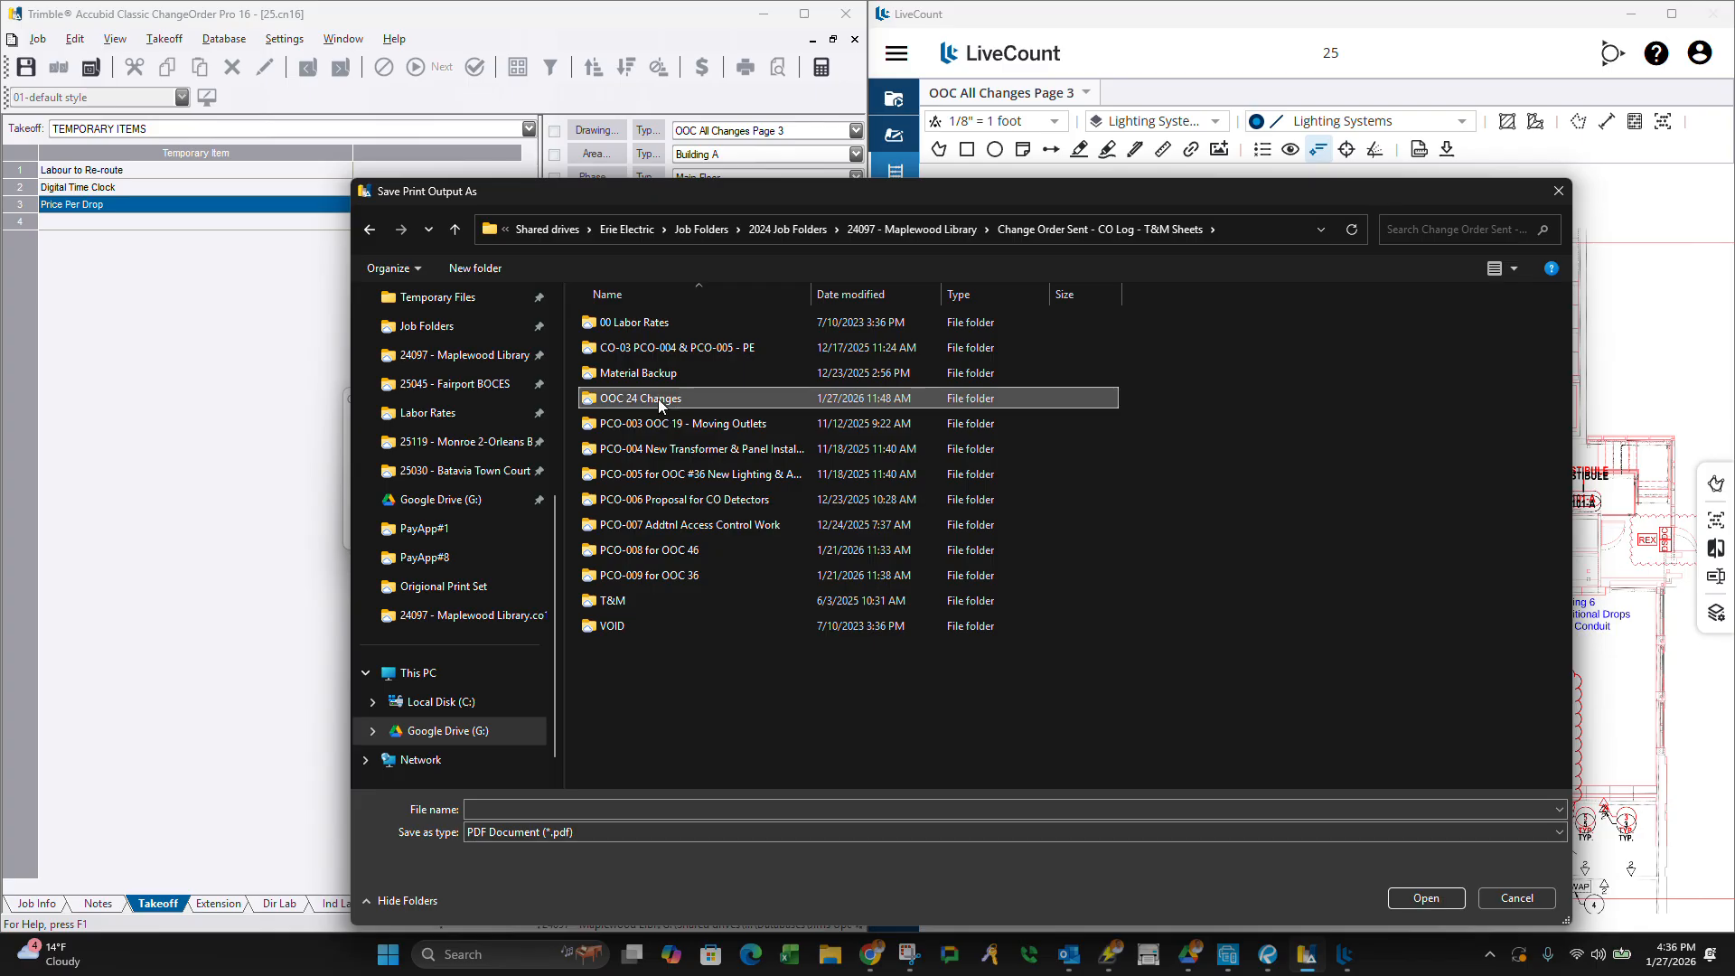
pyautogui.doubleClick(657, 399)
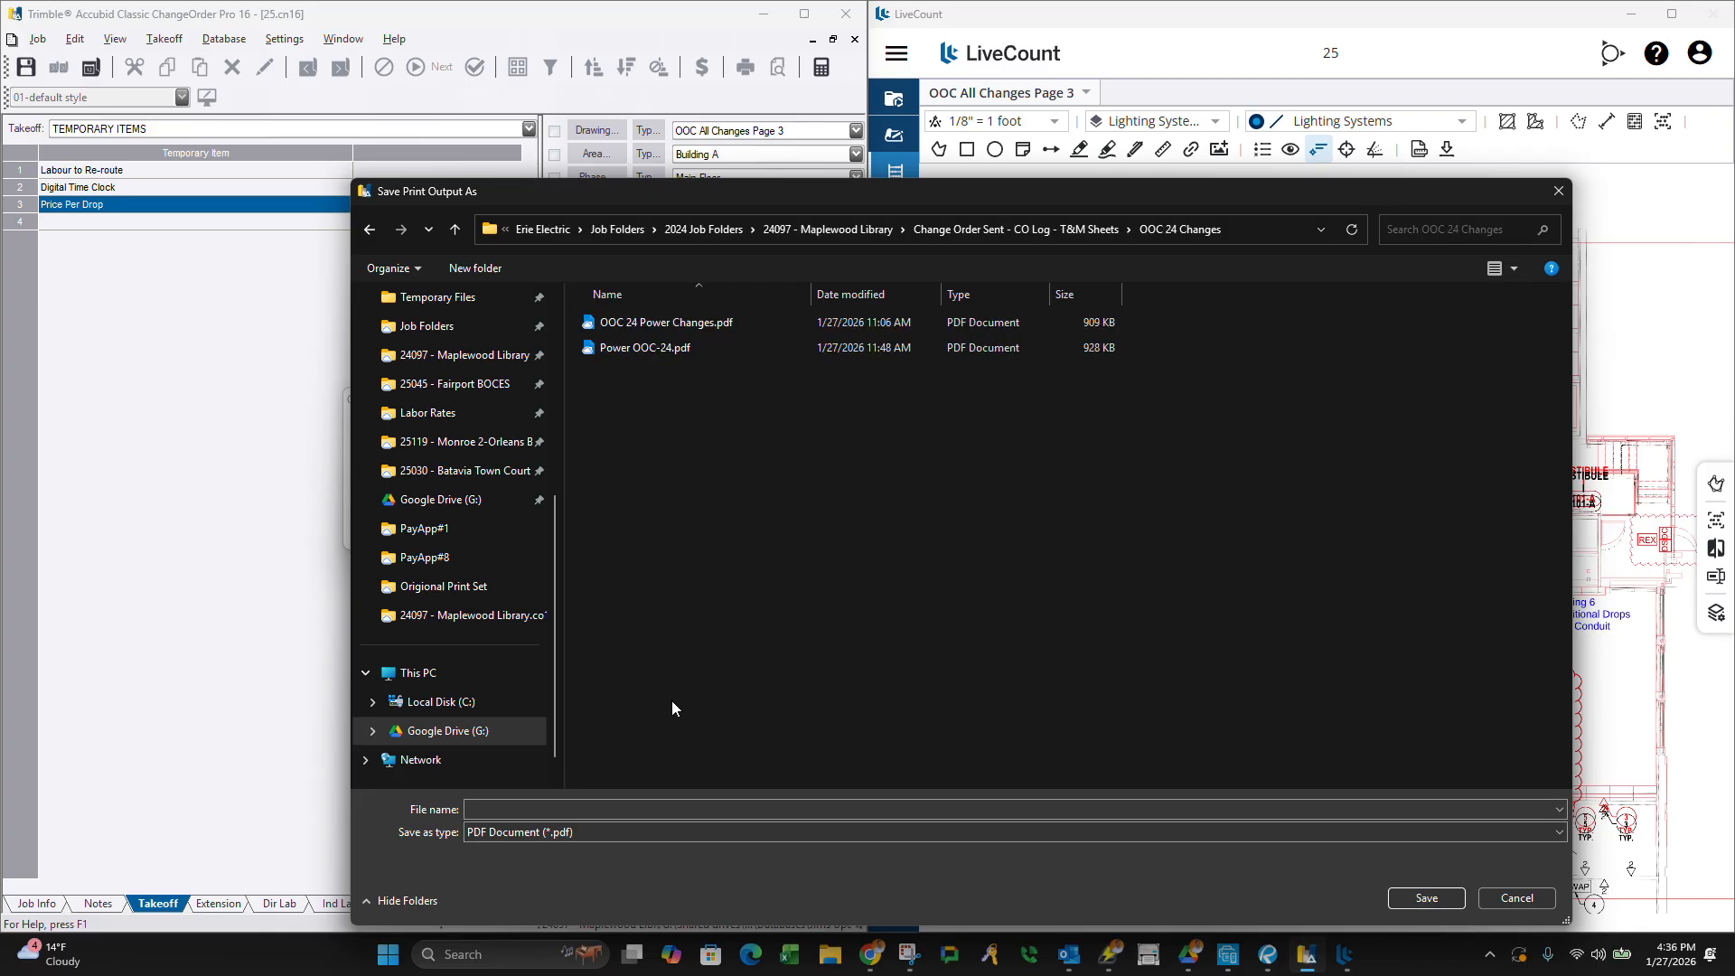
pyautogui.click(454, 228)
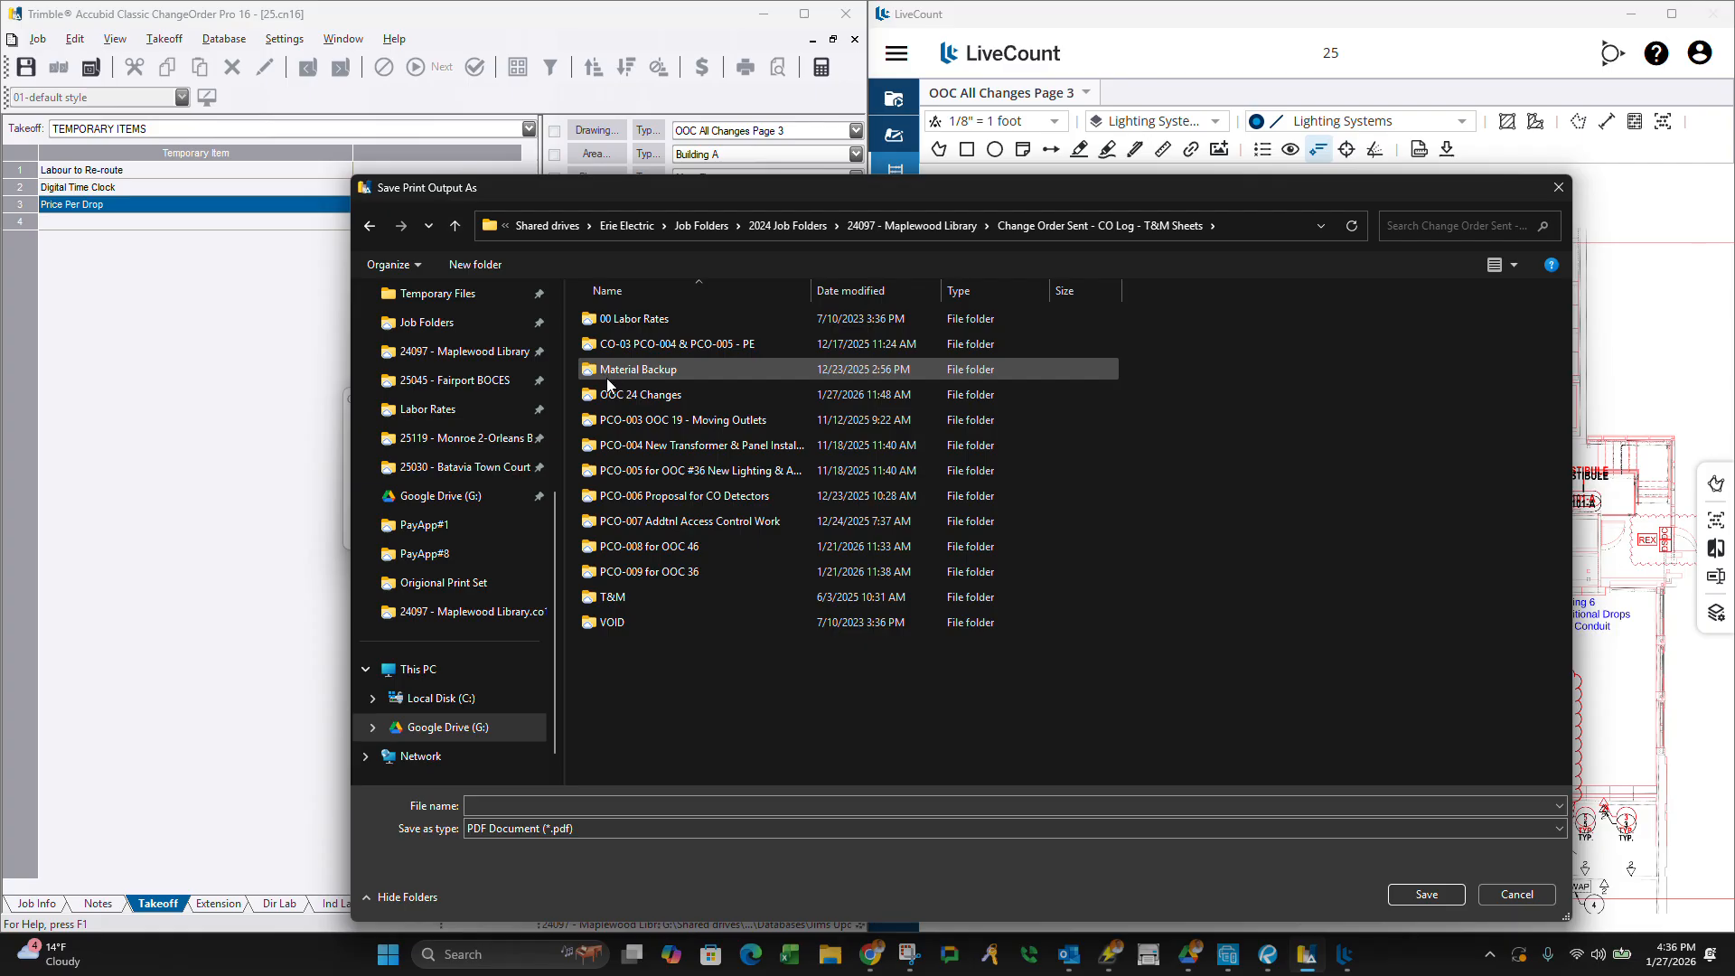
pyautogui.doubleClick(609, 391)
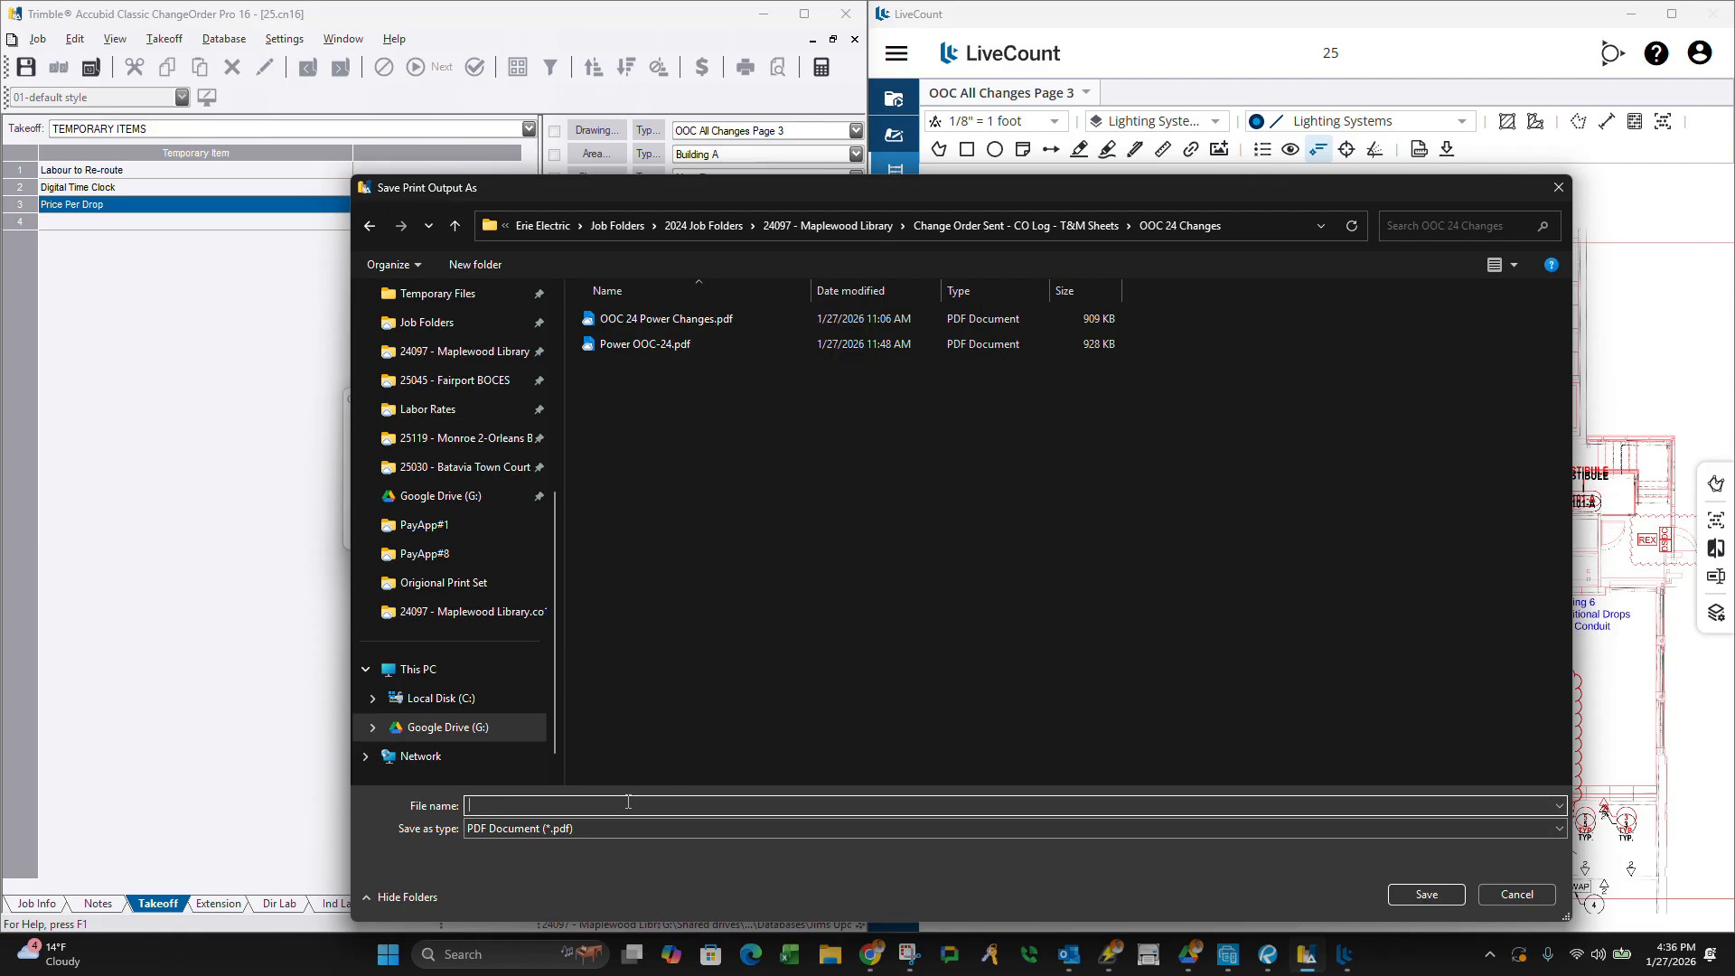
# Save the PDF as "PCO for OOC 24" and cancel the repeated save prompt.
pyautogui.write('PCO-ooc-24')
pyautogui.moveTo(581, 809); pyautogui.dragTo(486, 806)
pyautogui.write('PCO for OOC 24')
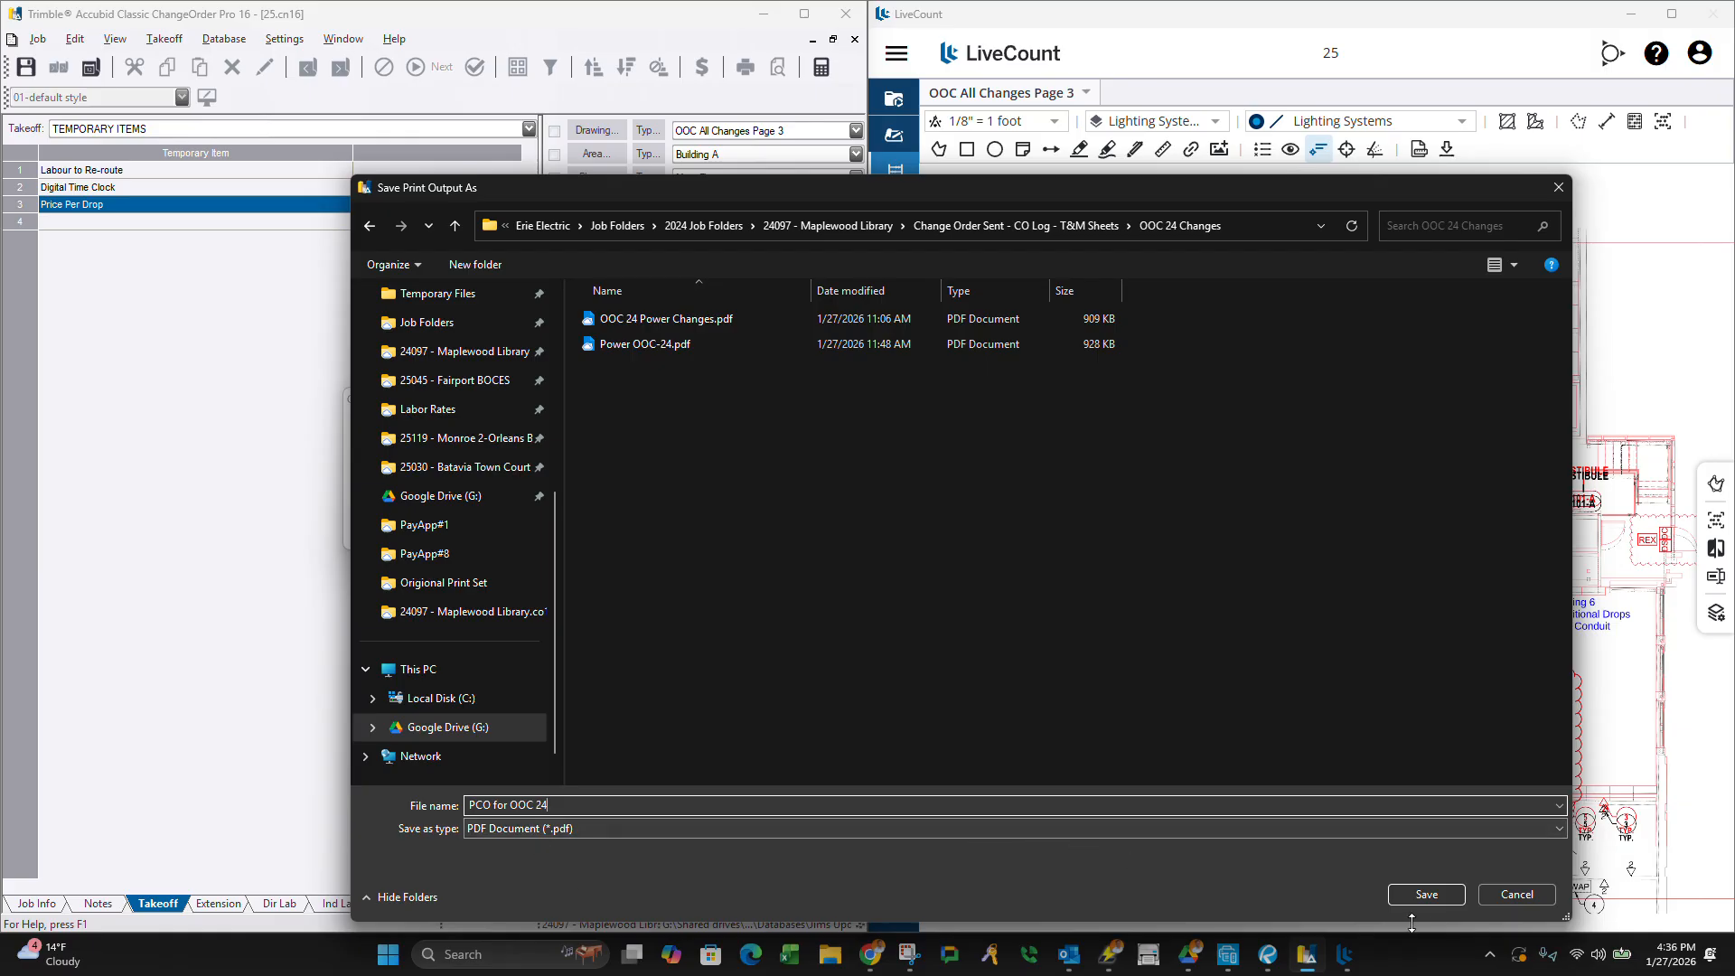
pyautogui.click(1425, 895)
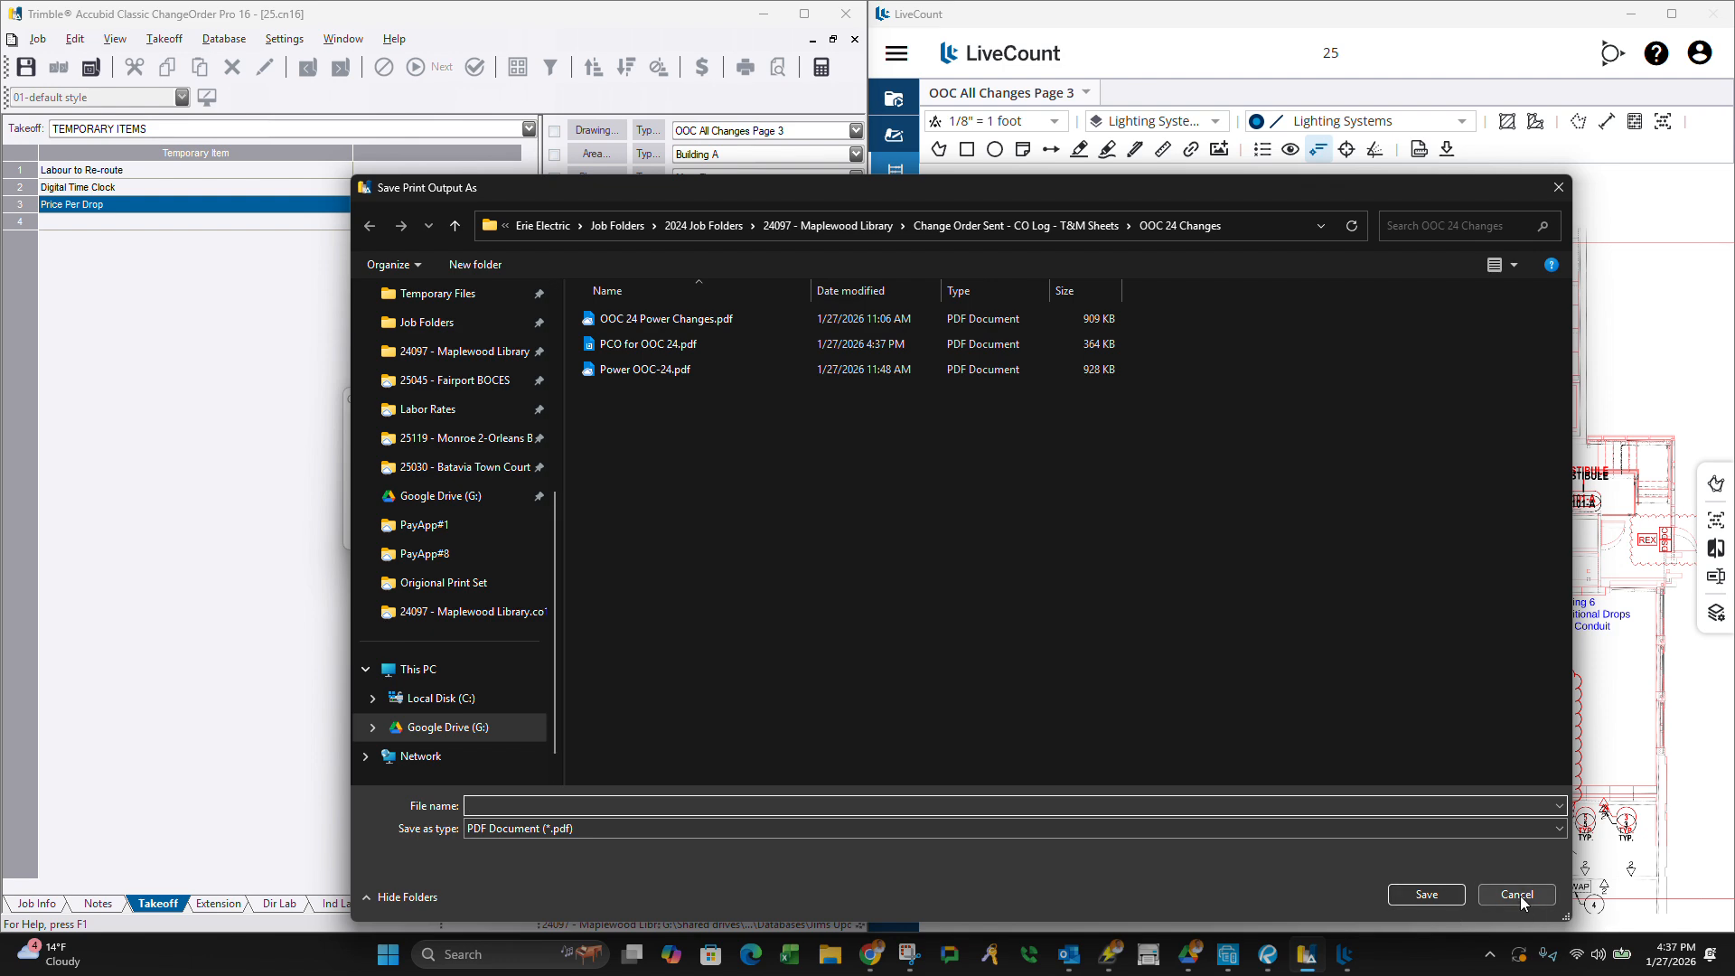
pyautogui.click(1518, 896)
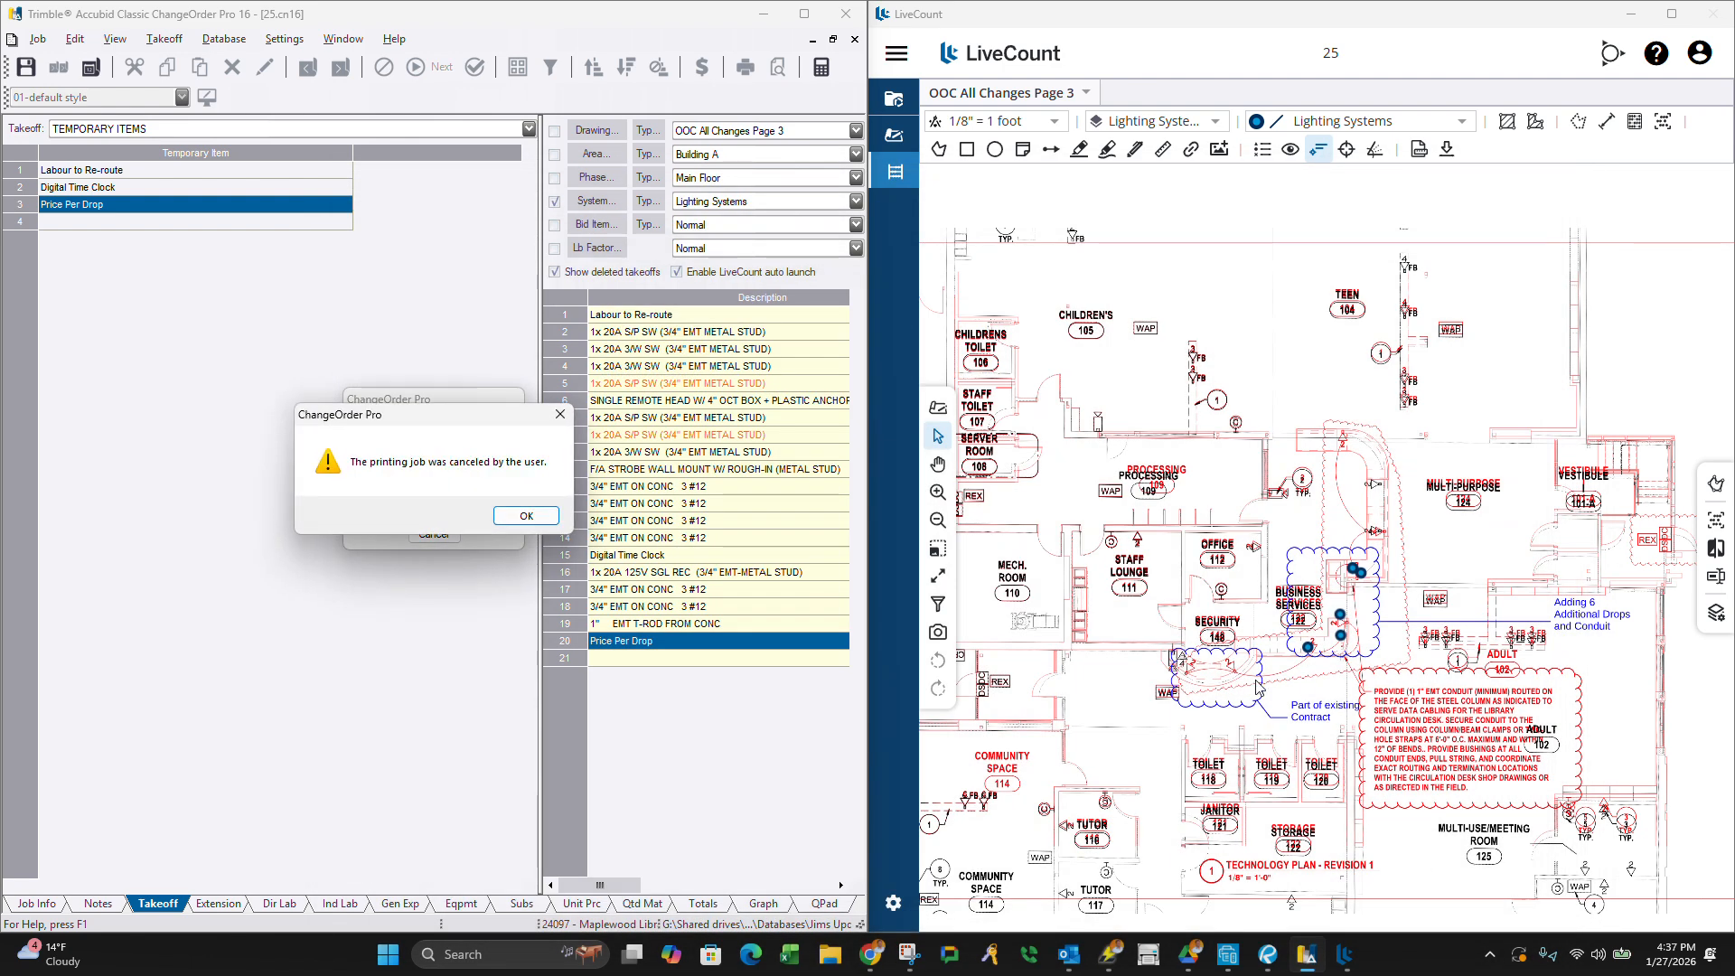
pyautogui.click(525, 516)
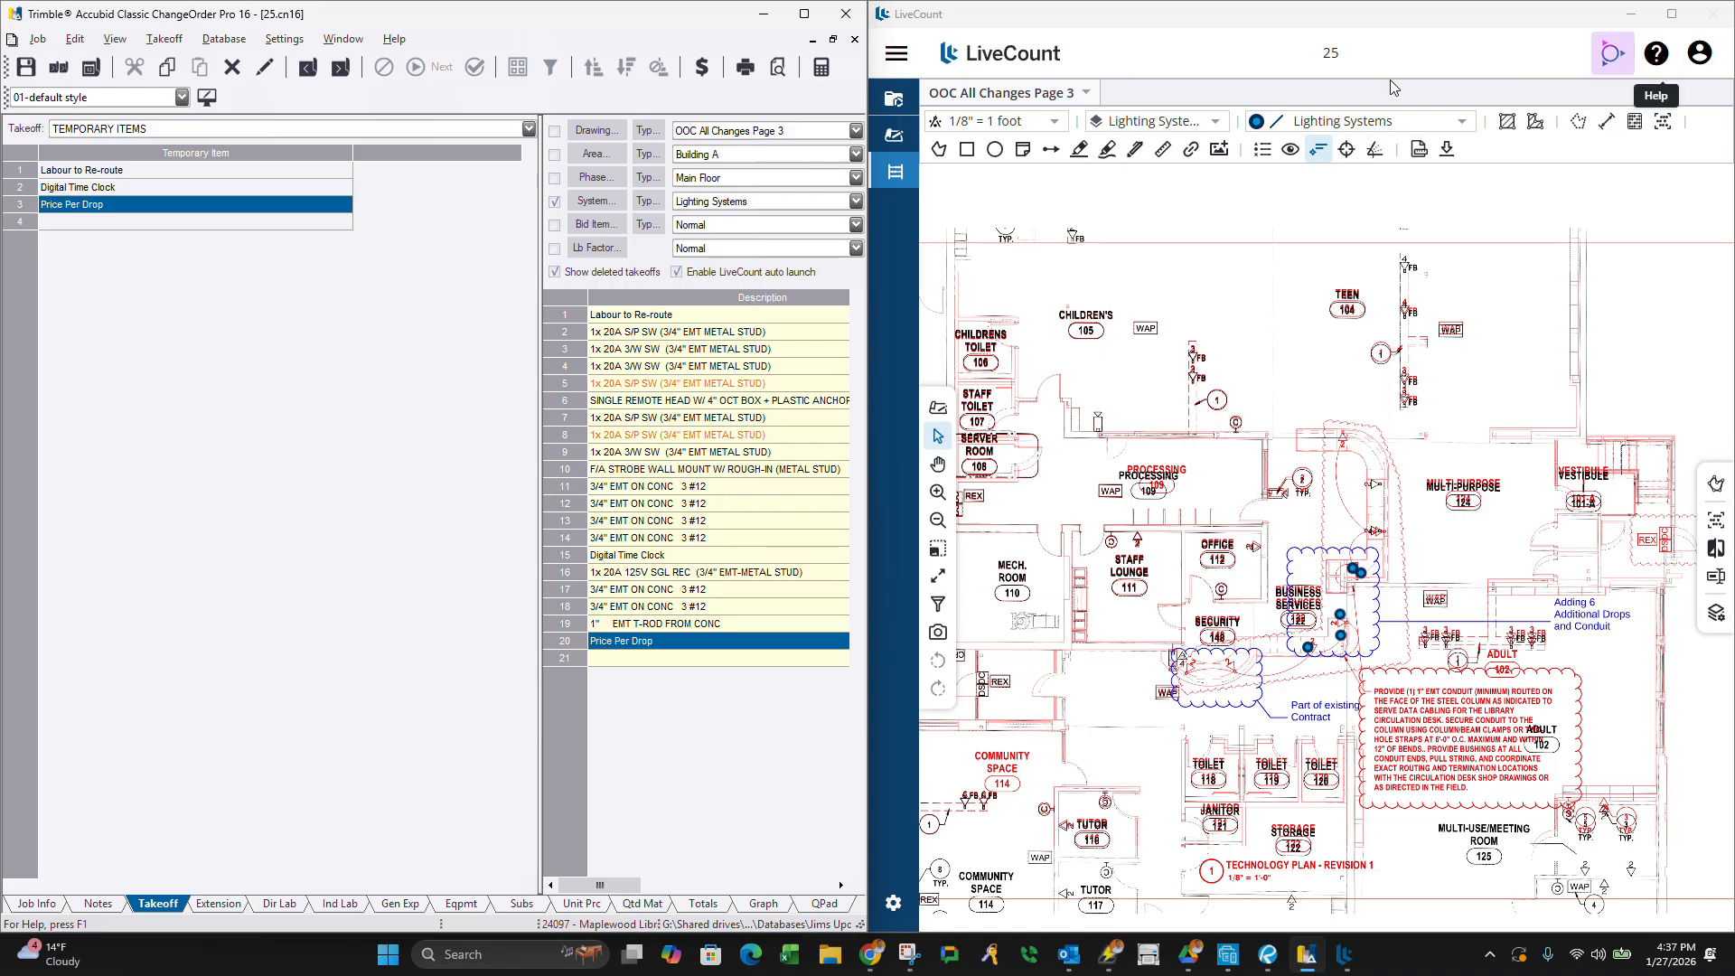
# Save the change order job, then close ChangeOrder Pro and switch to the OOC All Changes document in Bluebeam Revu.
pyautogui.click(26, 68)
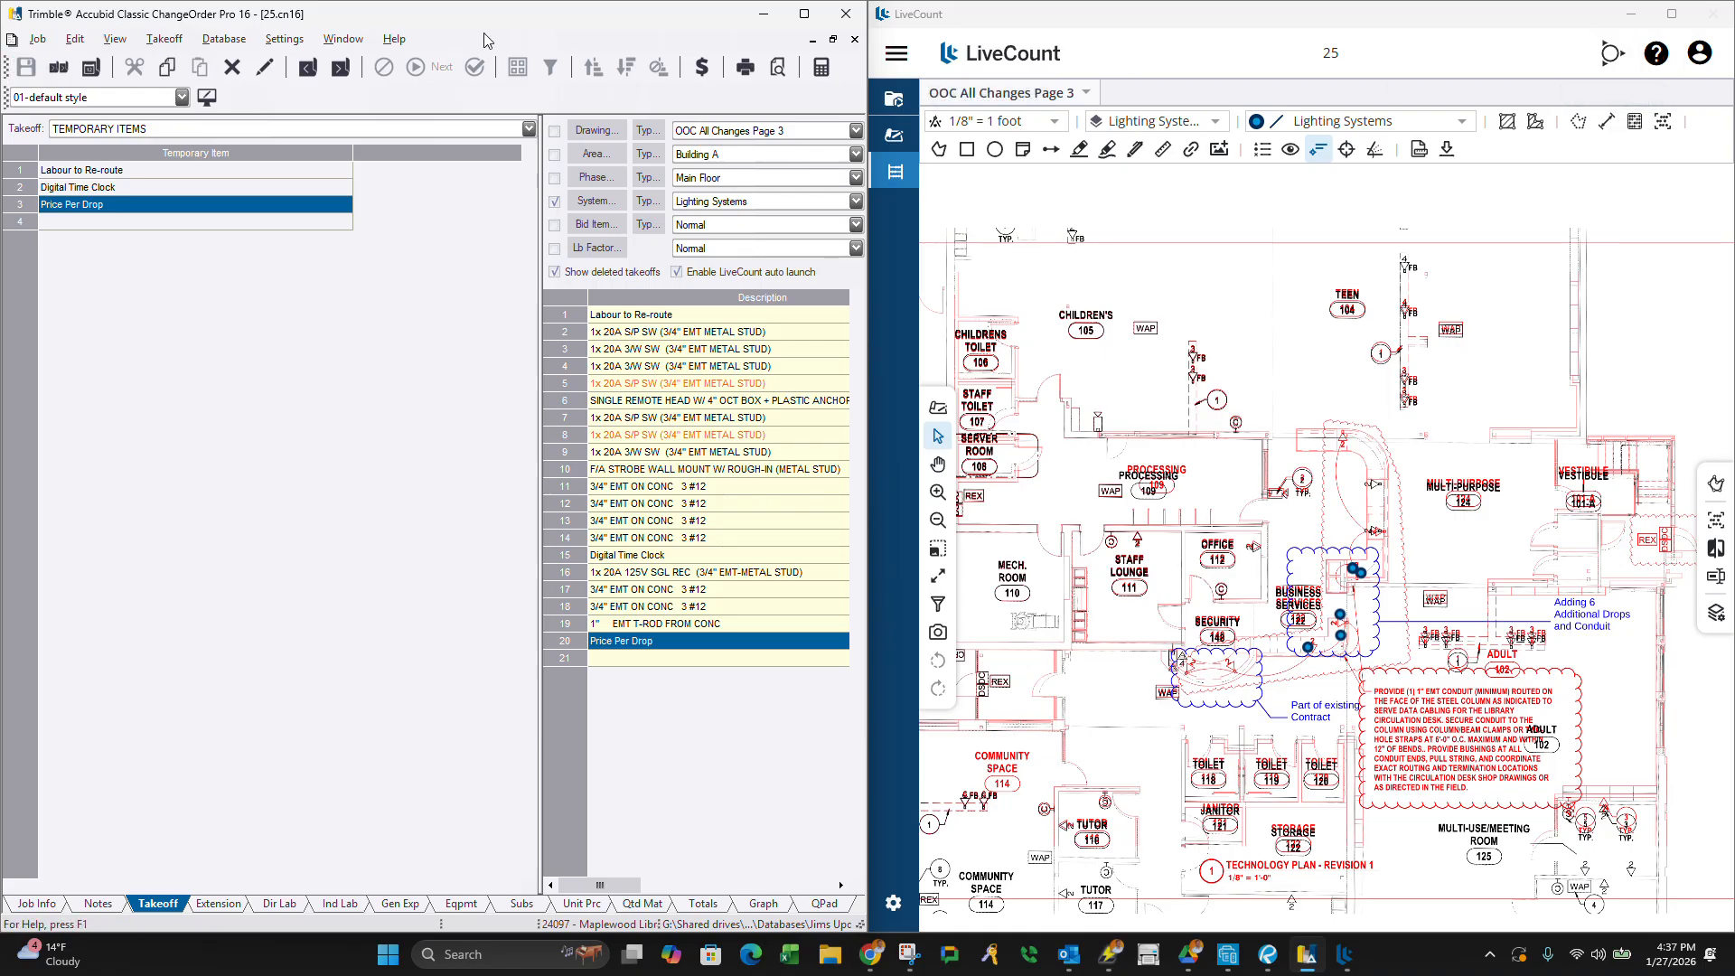
pyautogui.moveTo(480, 23); pyautogui.dragTo(312, 274)
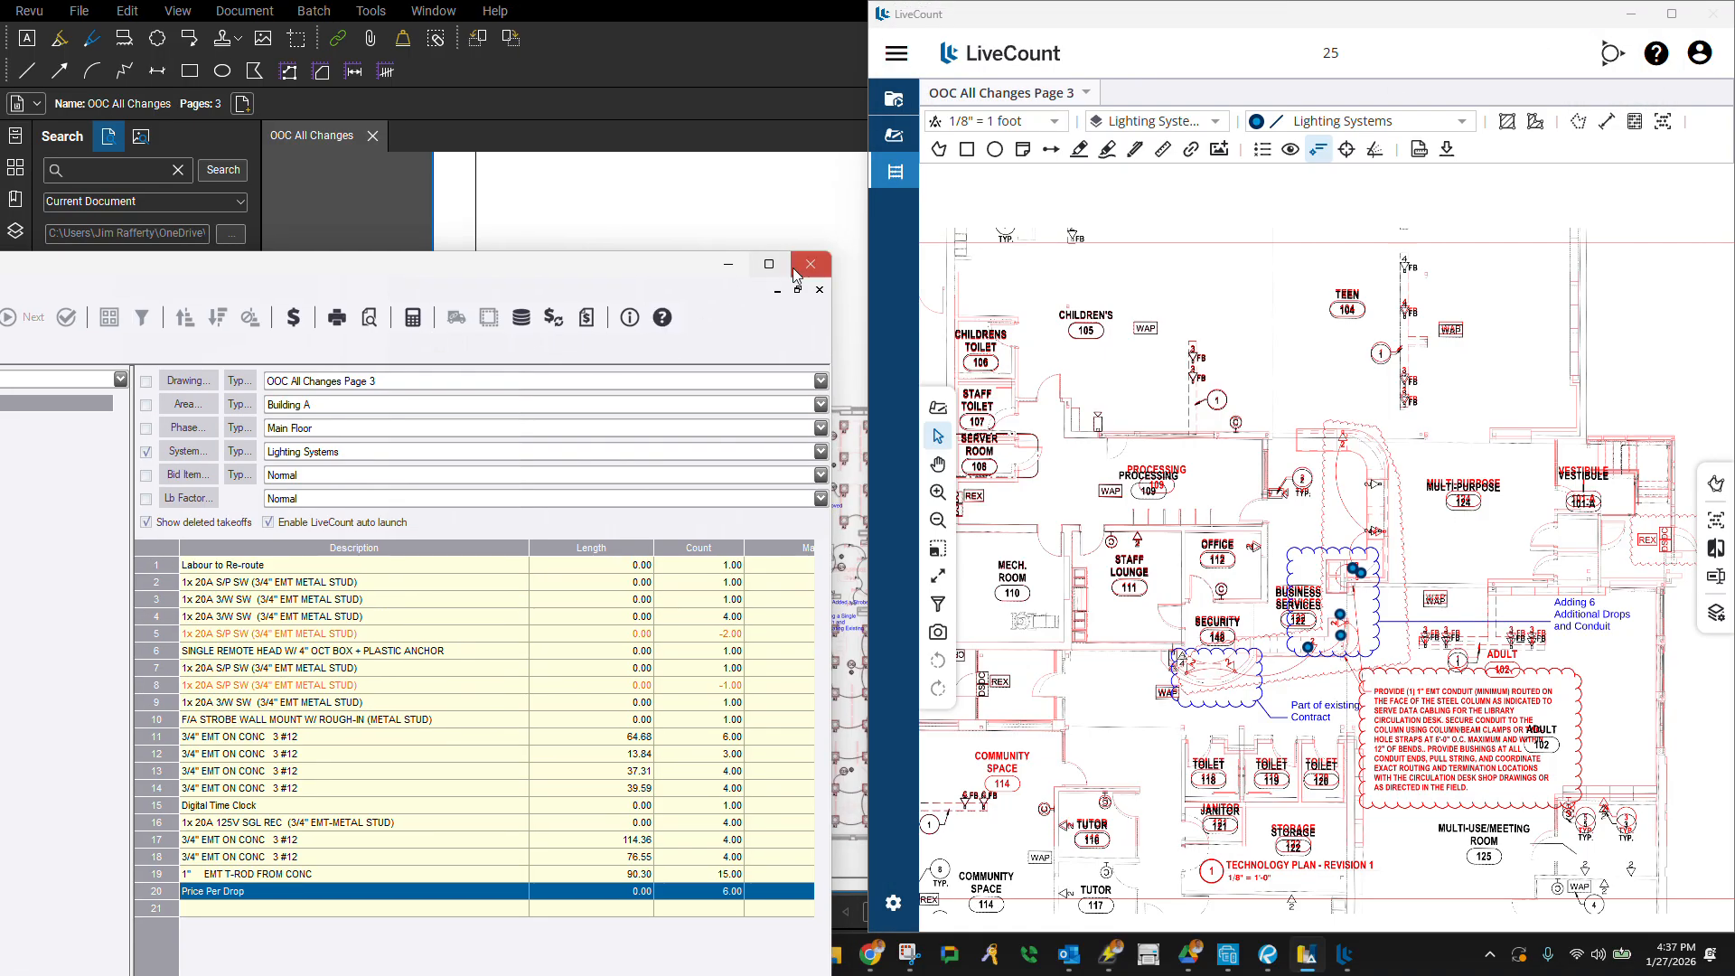
pyautogui.click(799, 265)
pyautogui.click(423, 302)
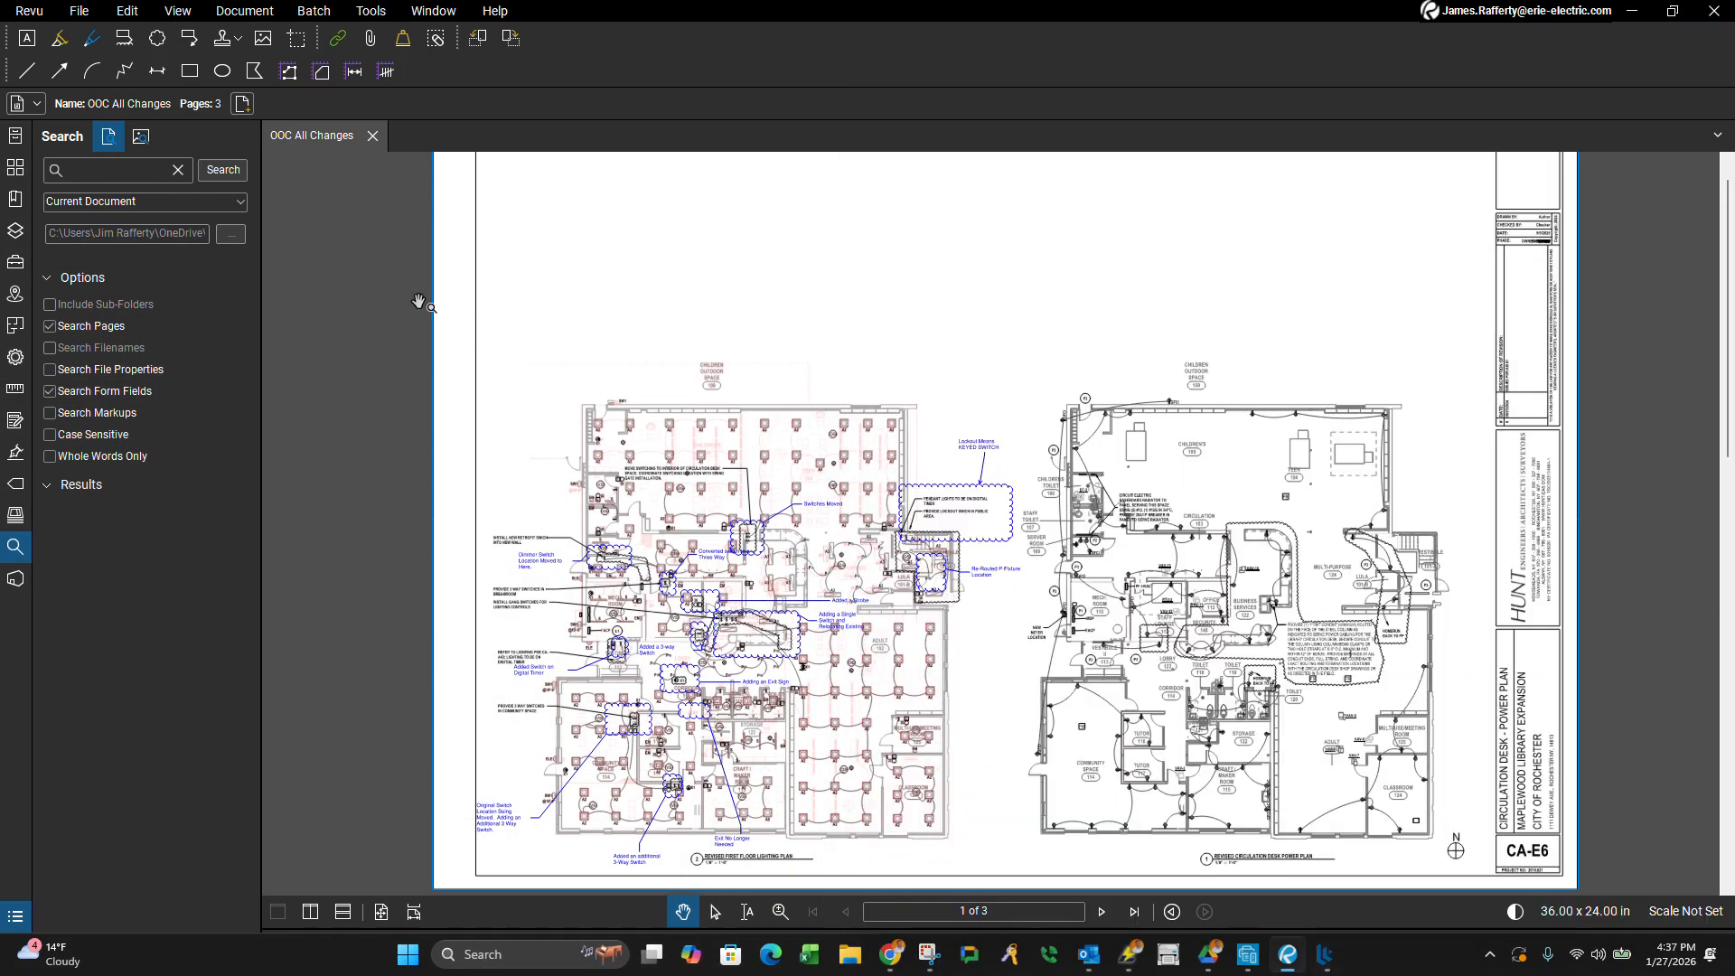
# Start opening another PDF and browse to the 24097 - Maplewood Library job folder.
pyautogui.click(85, 13)
pyautogui.click(105, 79)
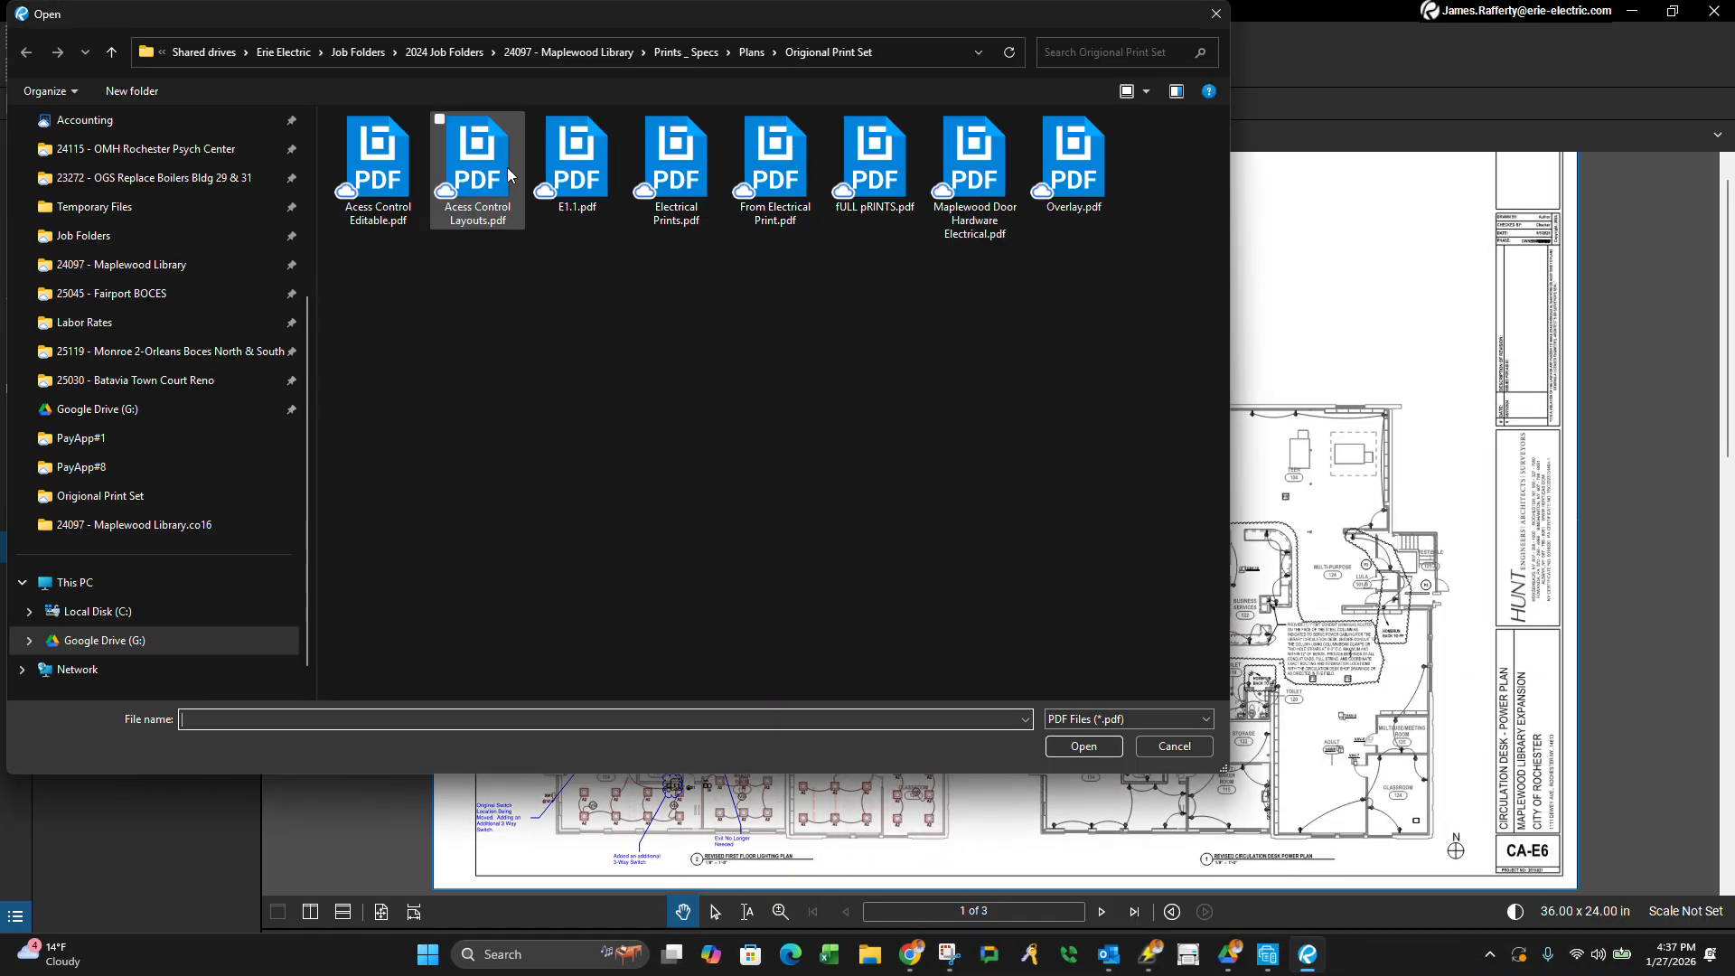
pyautogui.scroll(2, 311, 376)
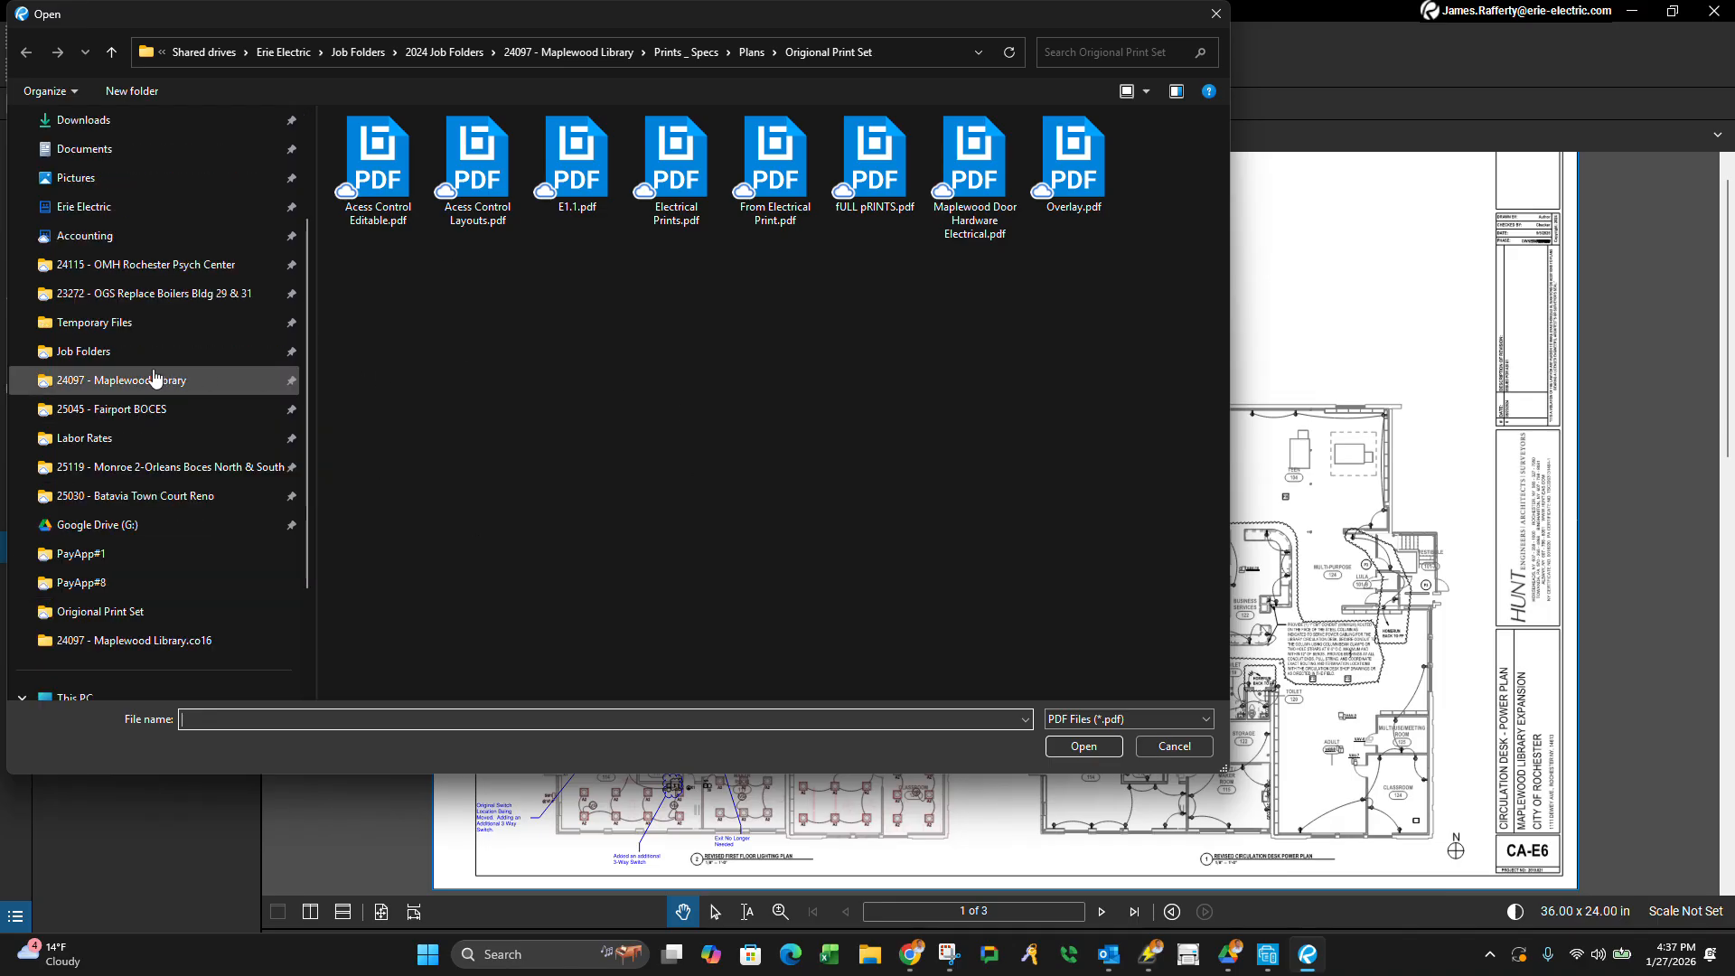
pyautogui.click(90, 206)
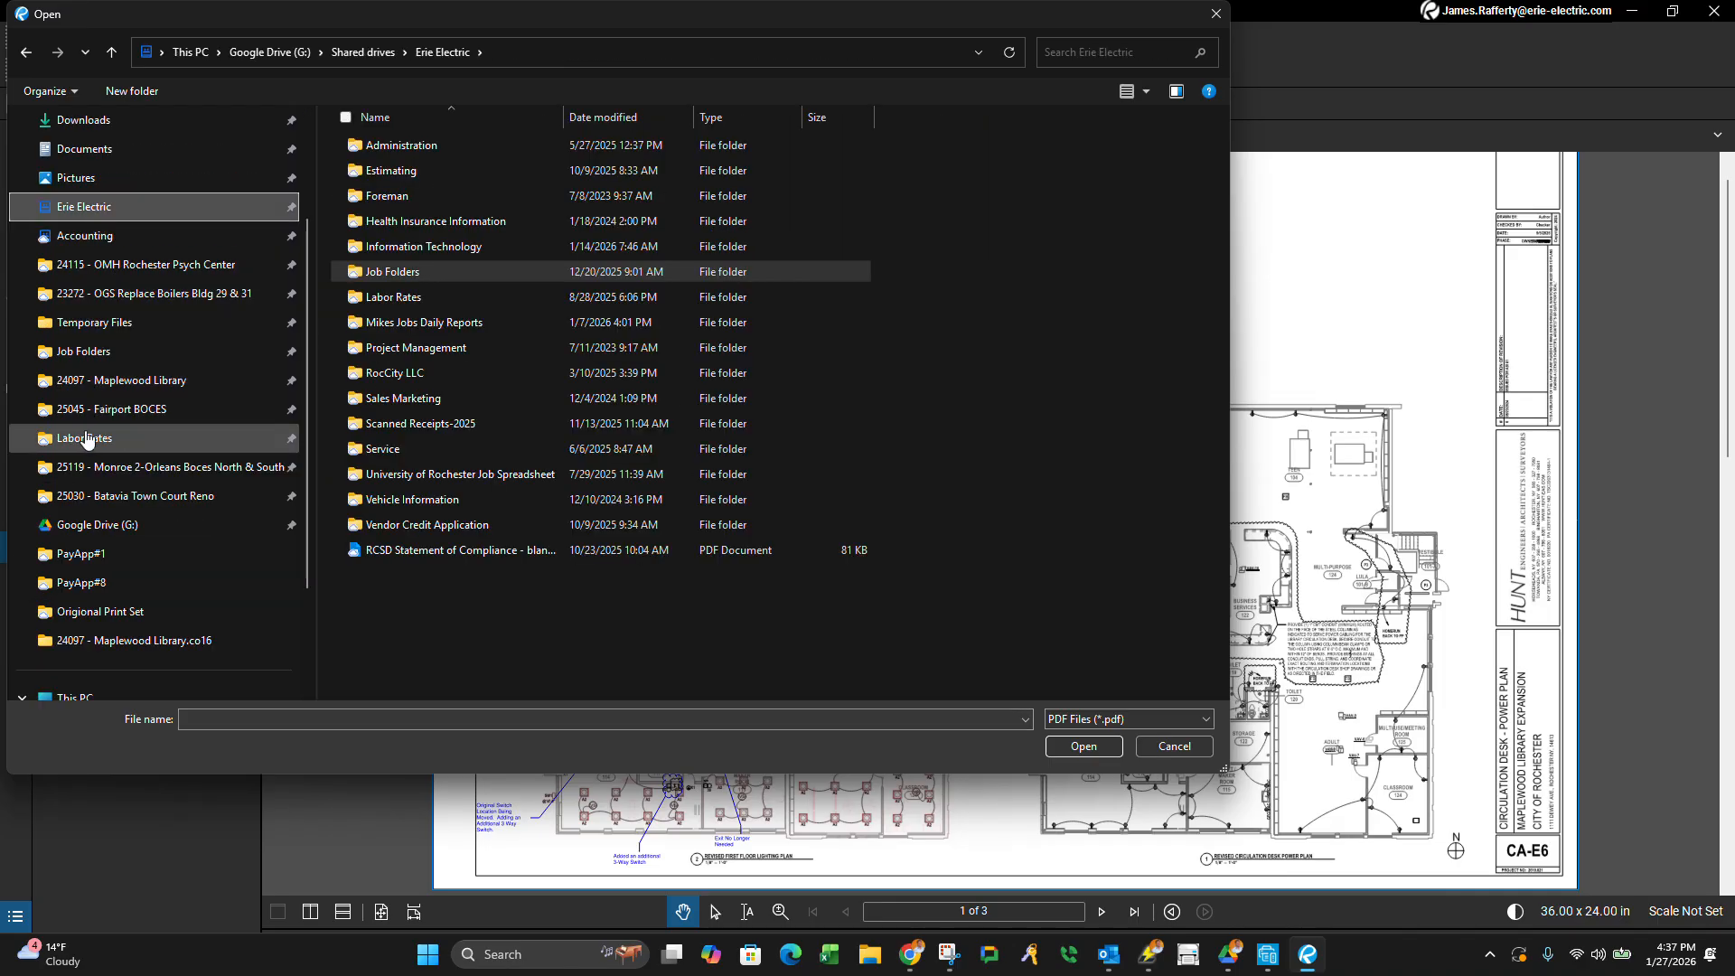
pyautogui.click(101, 380)
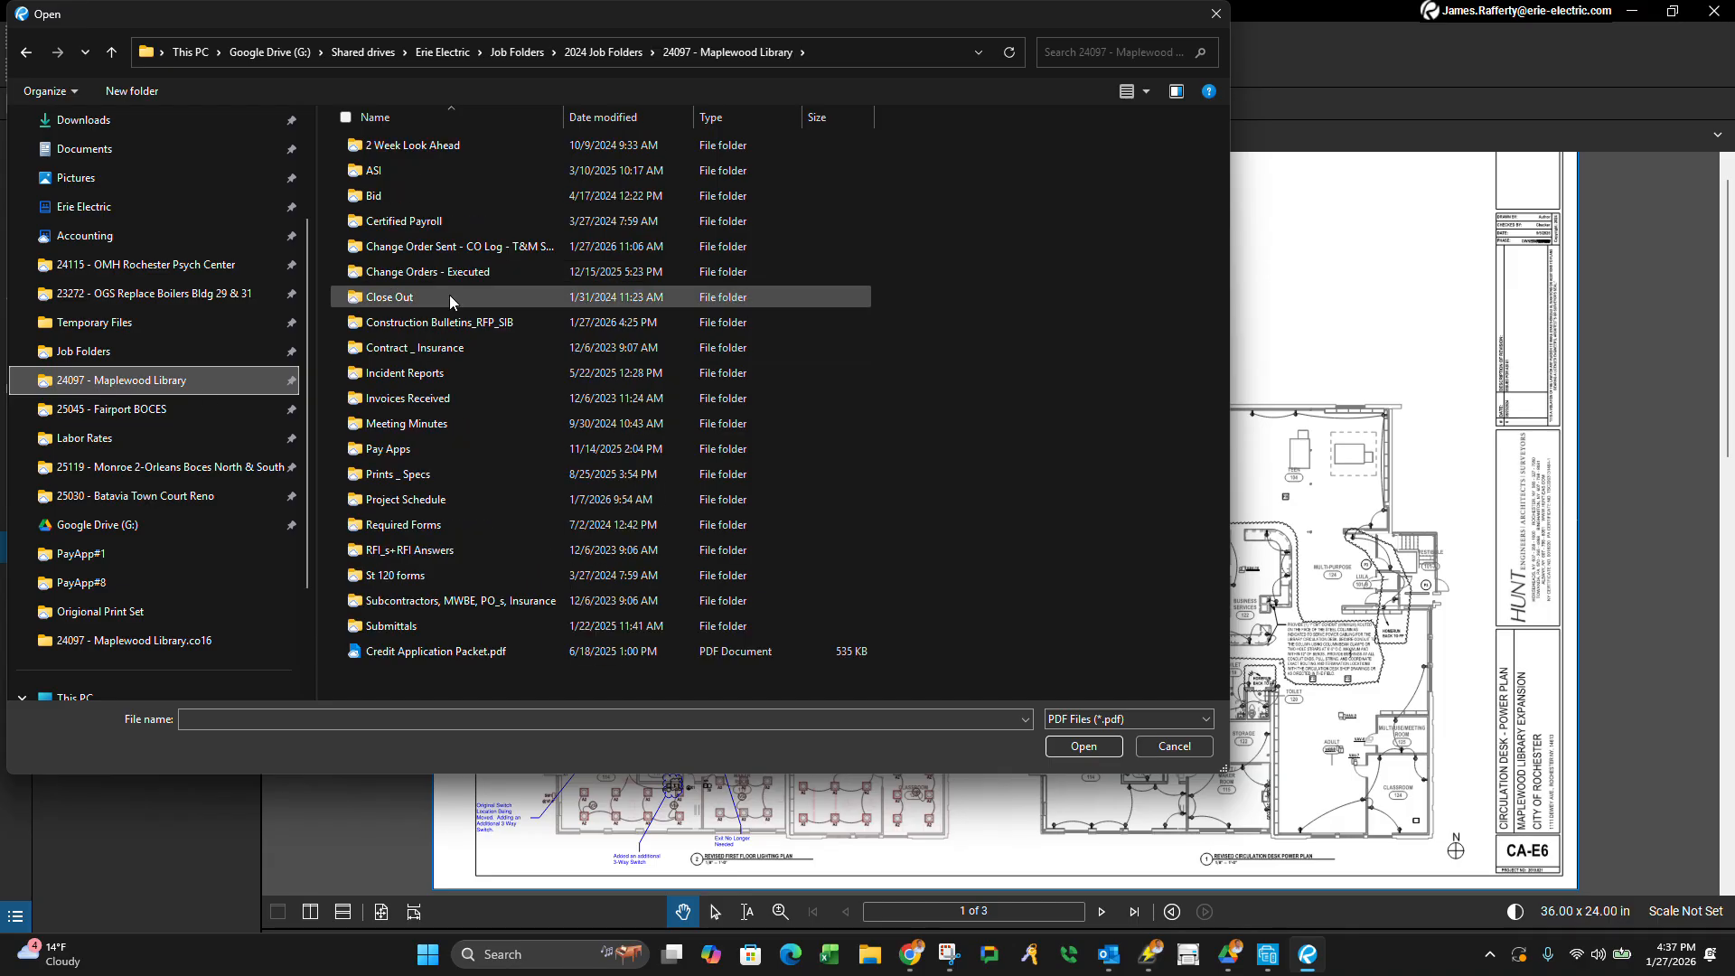
pyautogui.click(402, 449)
pyautogui.doubleClick(408, 477)
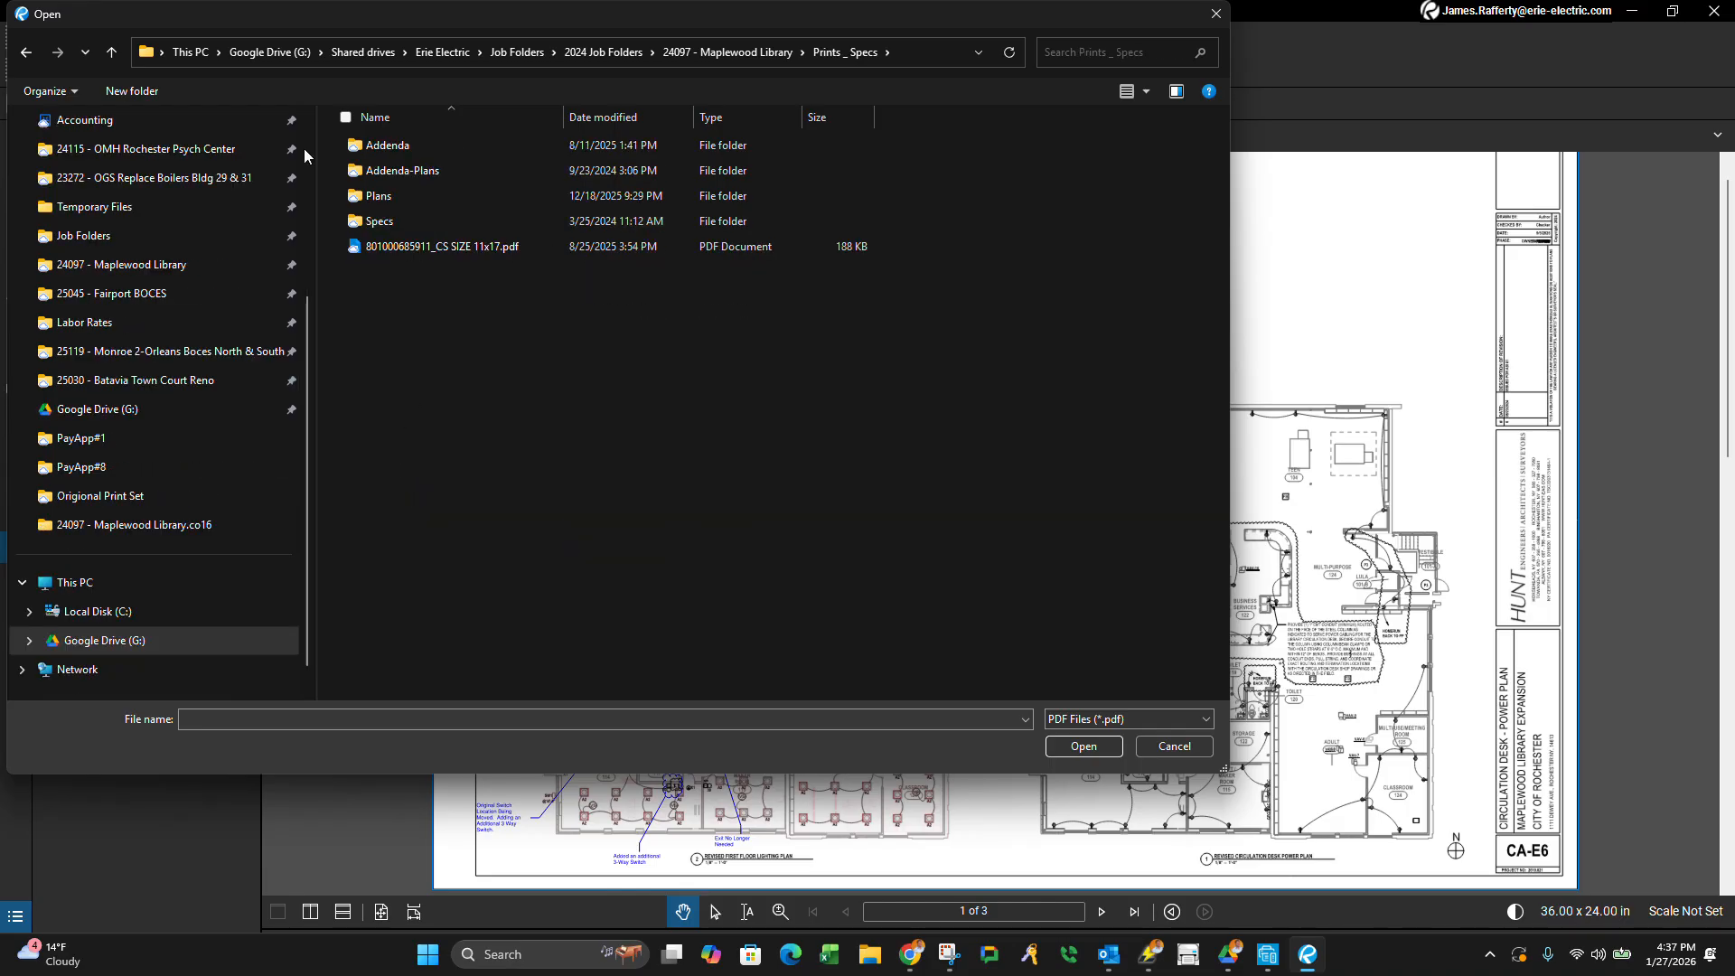
pyautogui.click(113, 54)
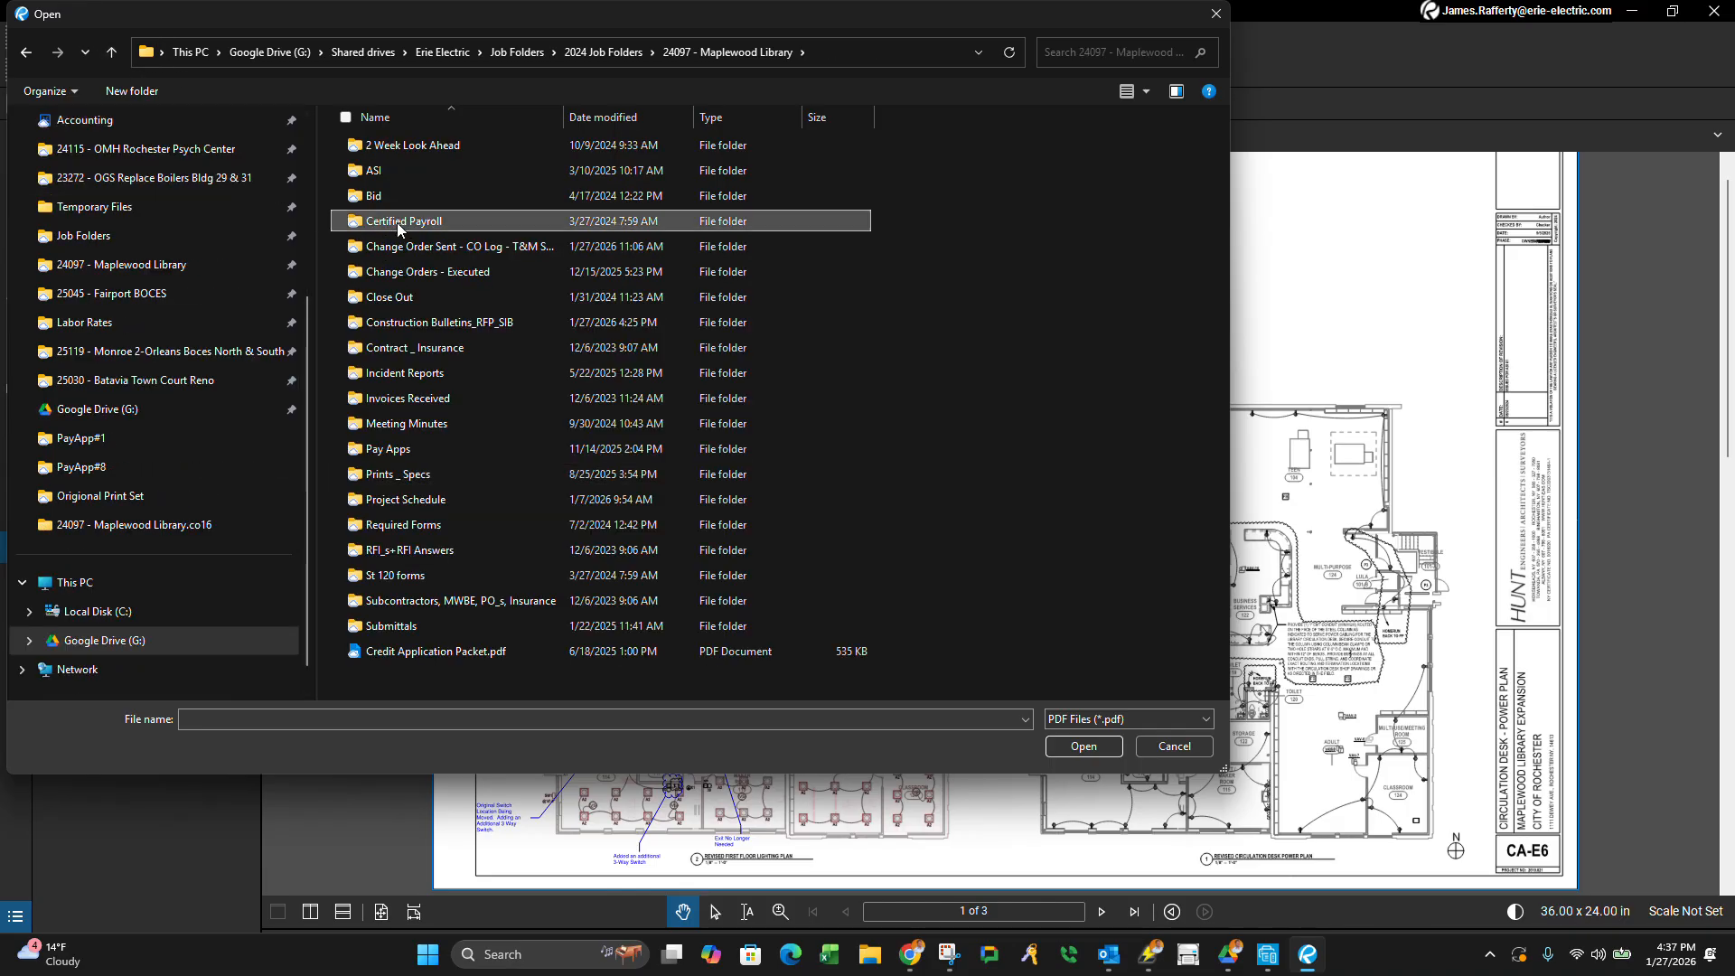
pyautogui.click(408, 249)
pyautogui.doubleClick(411, 271)
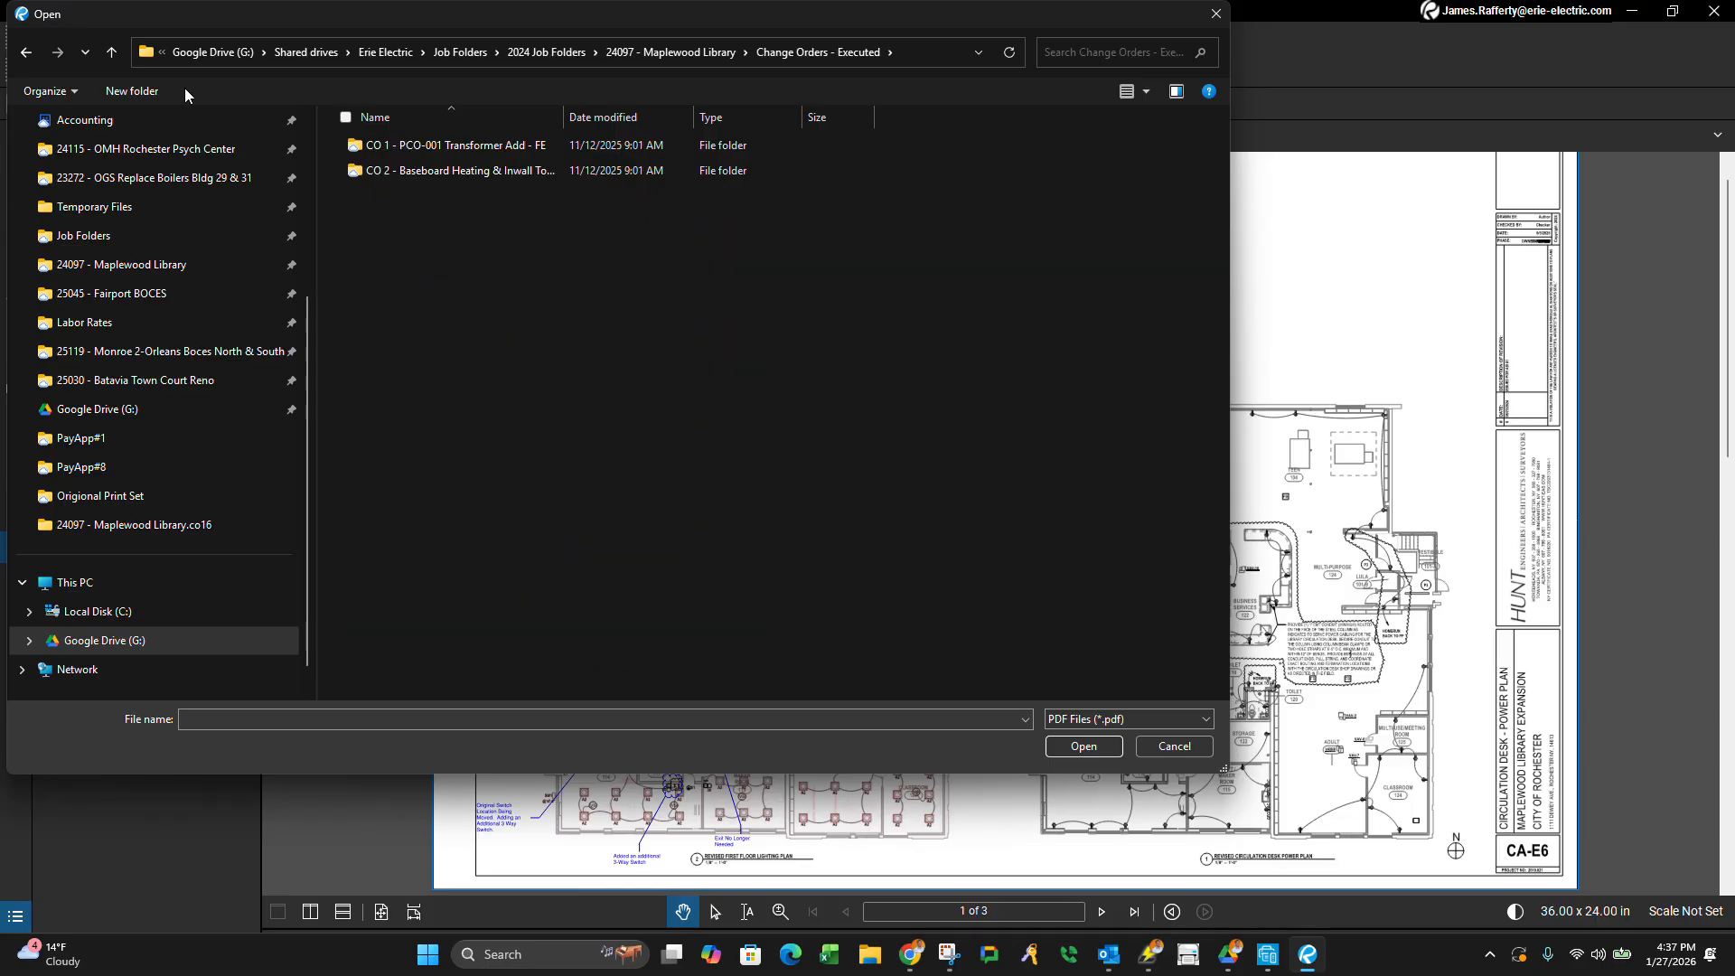
pyautogui.click(113, 52)
# Open PCO for OOC 24.pdf from Change Order Sent - CO Log - T&M Sheets, OOC 24 Changes, closing the mistakenly opened Power OOC-24.pdf.
pyautogui.doubleClick(388, 248)
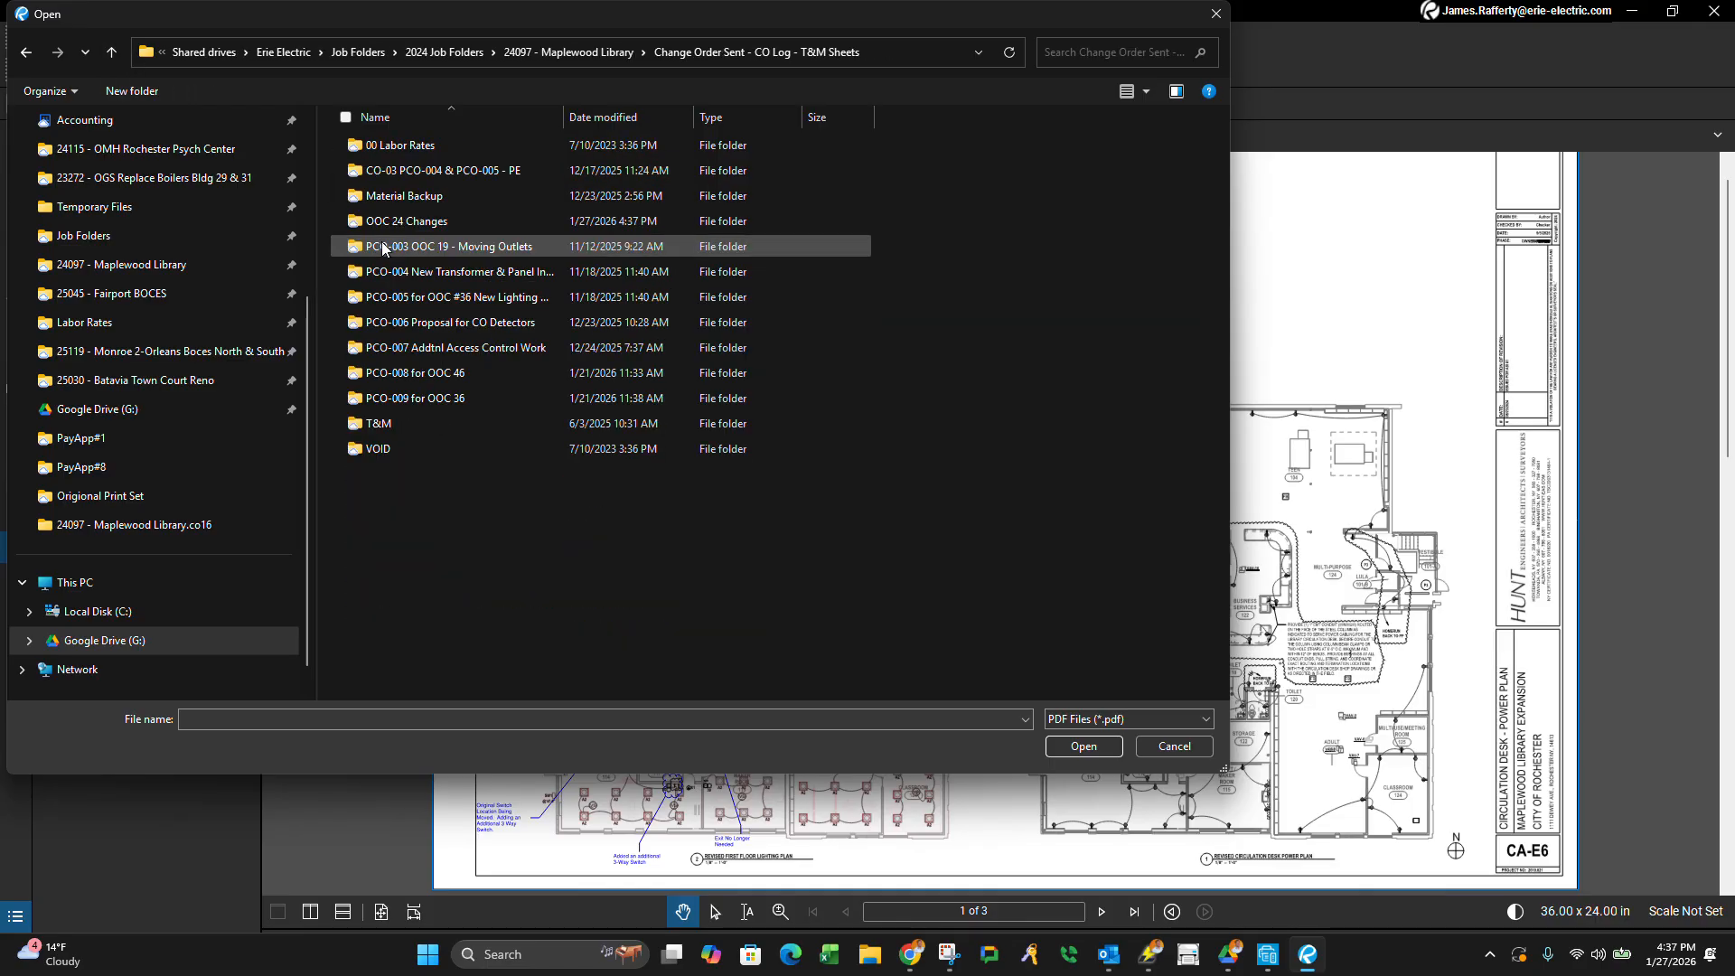
pyautogui.doubleClick(390, 226)
pyautogui.doubleClick(382, 194)
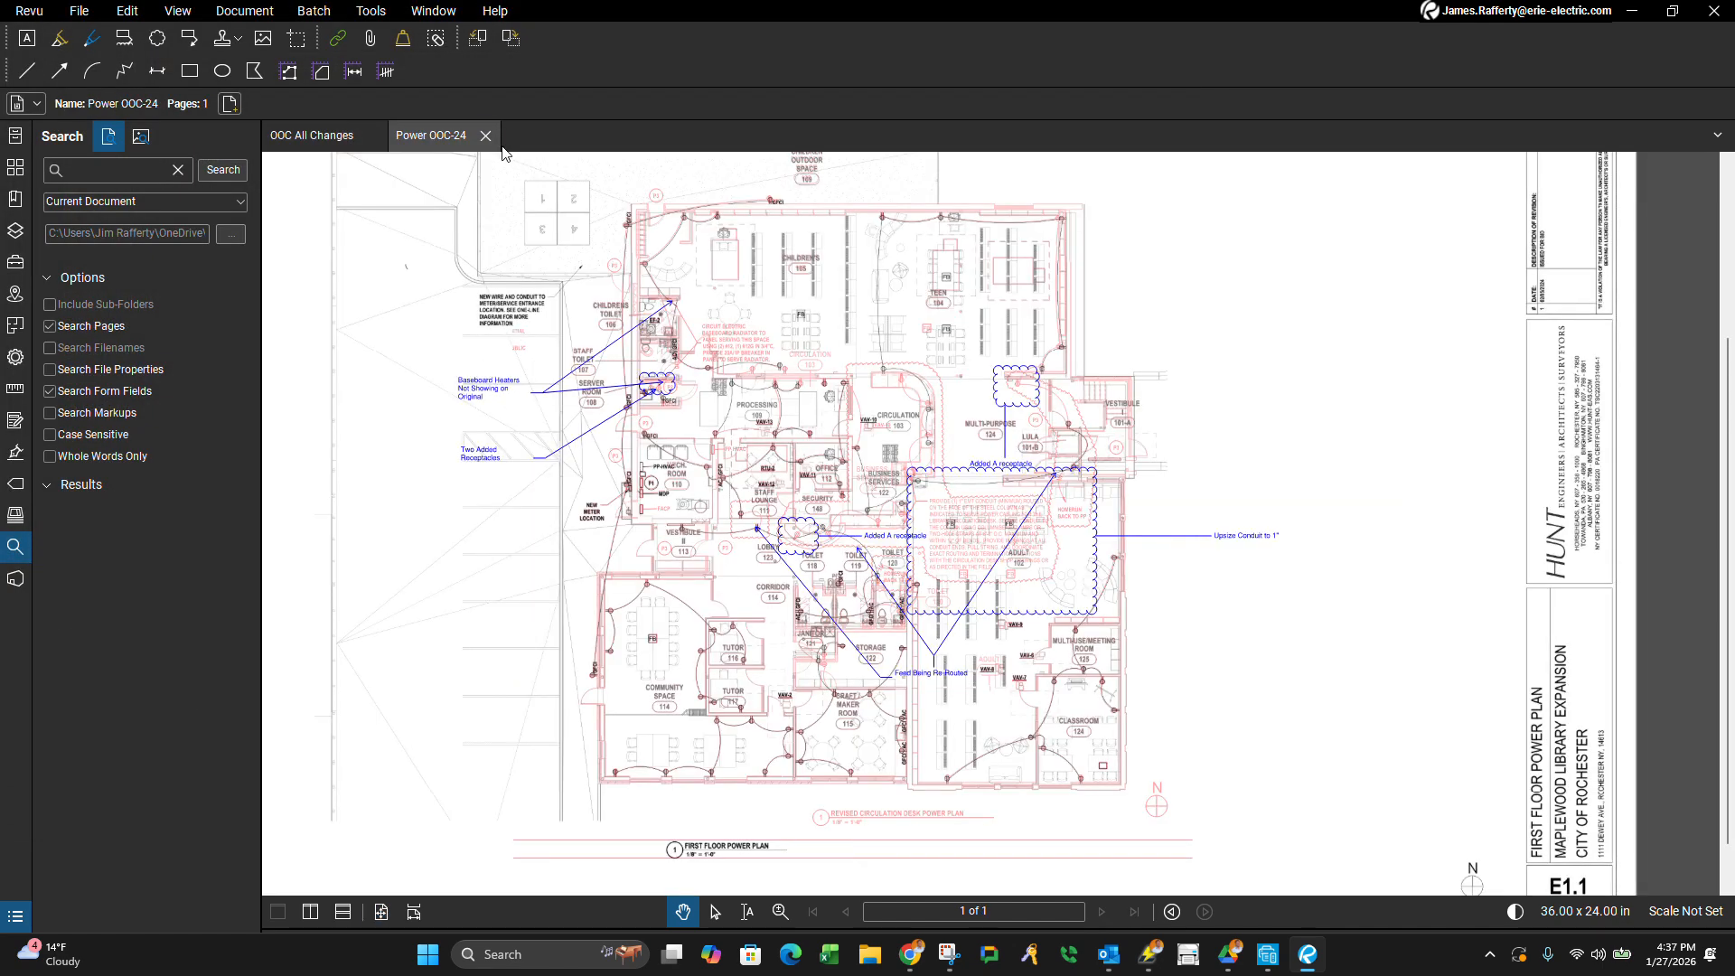
pyautogui.click(485, 135)
pyautogui.click(81, 10)
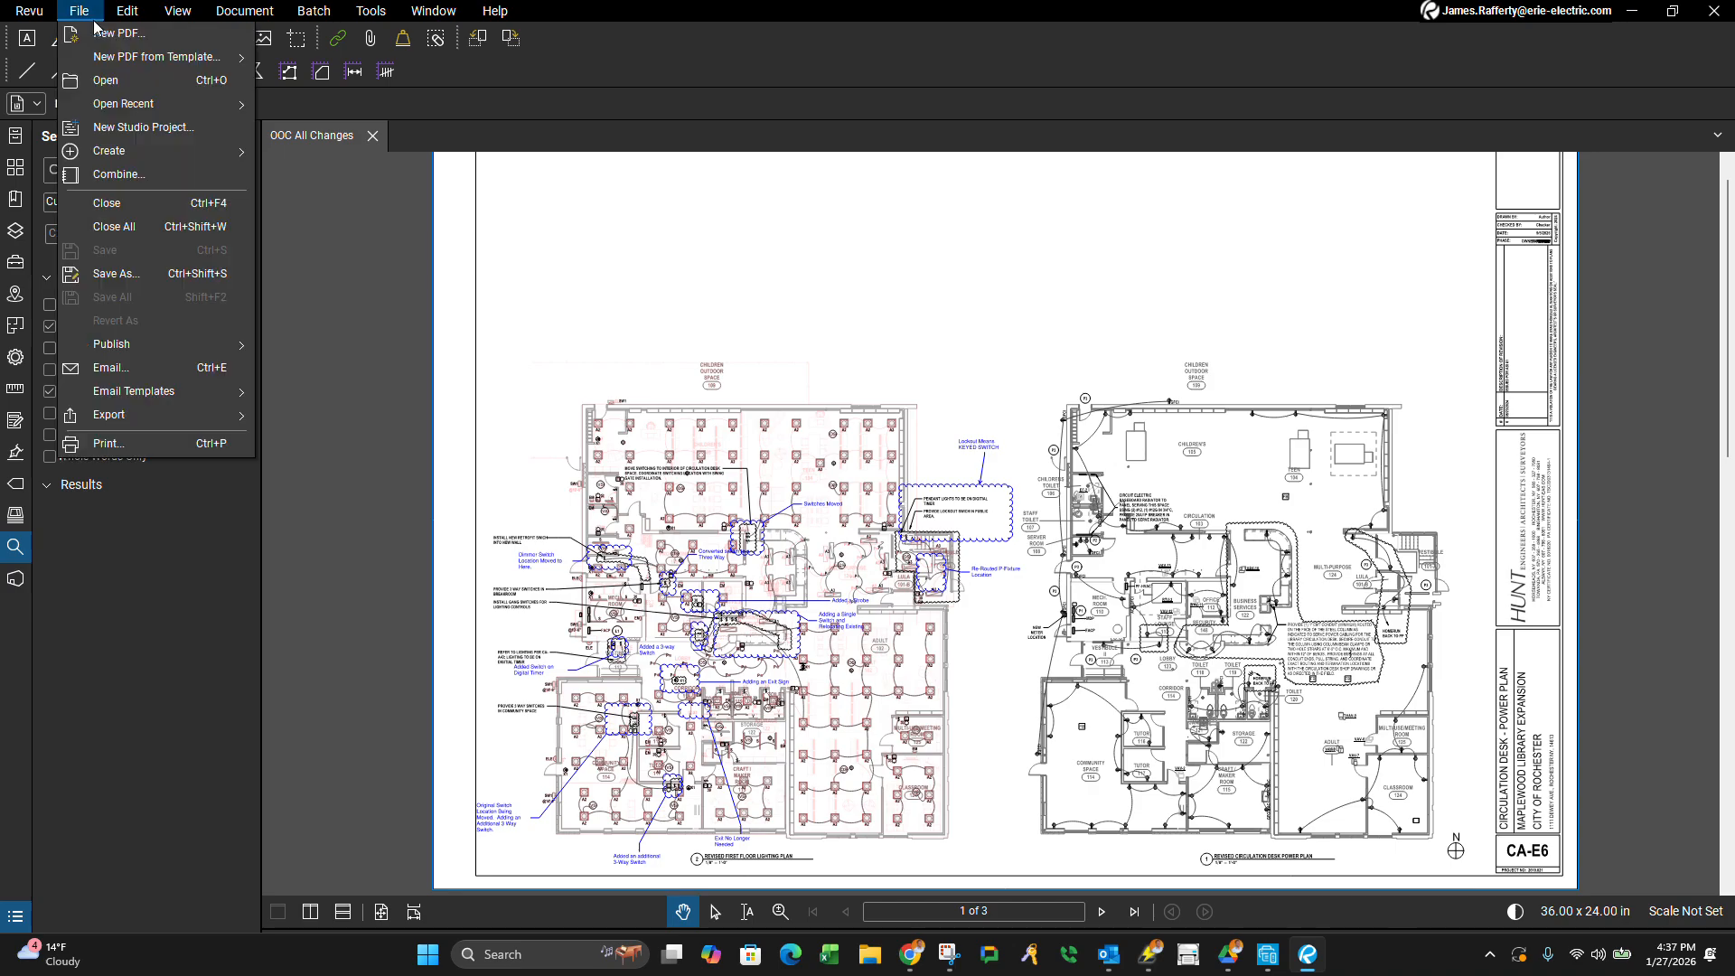
pyautogui.click(105, 80)
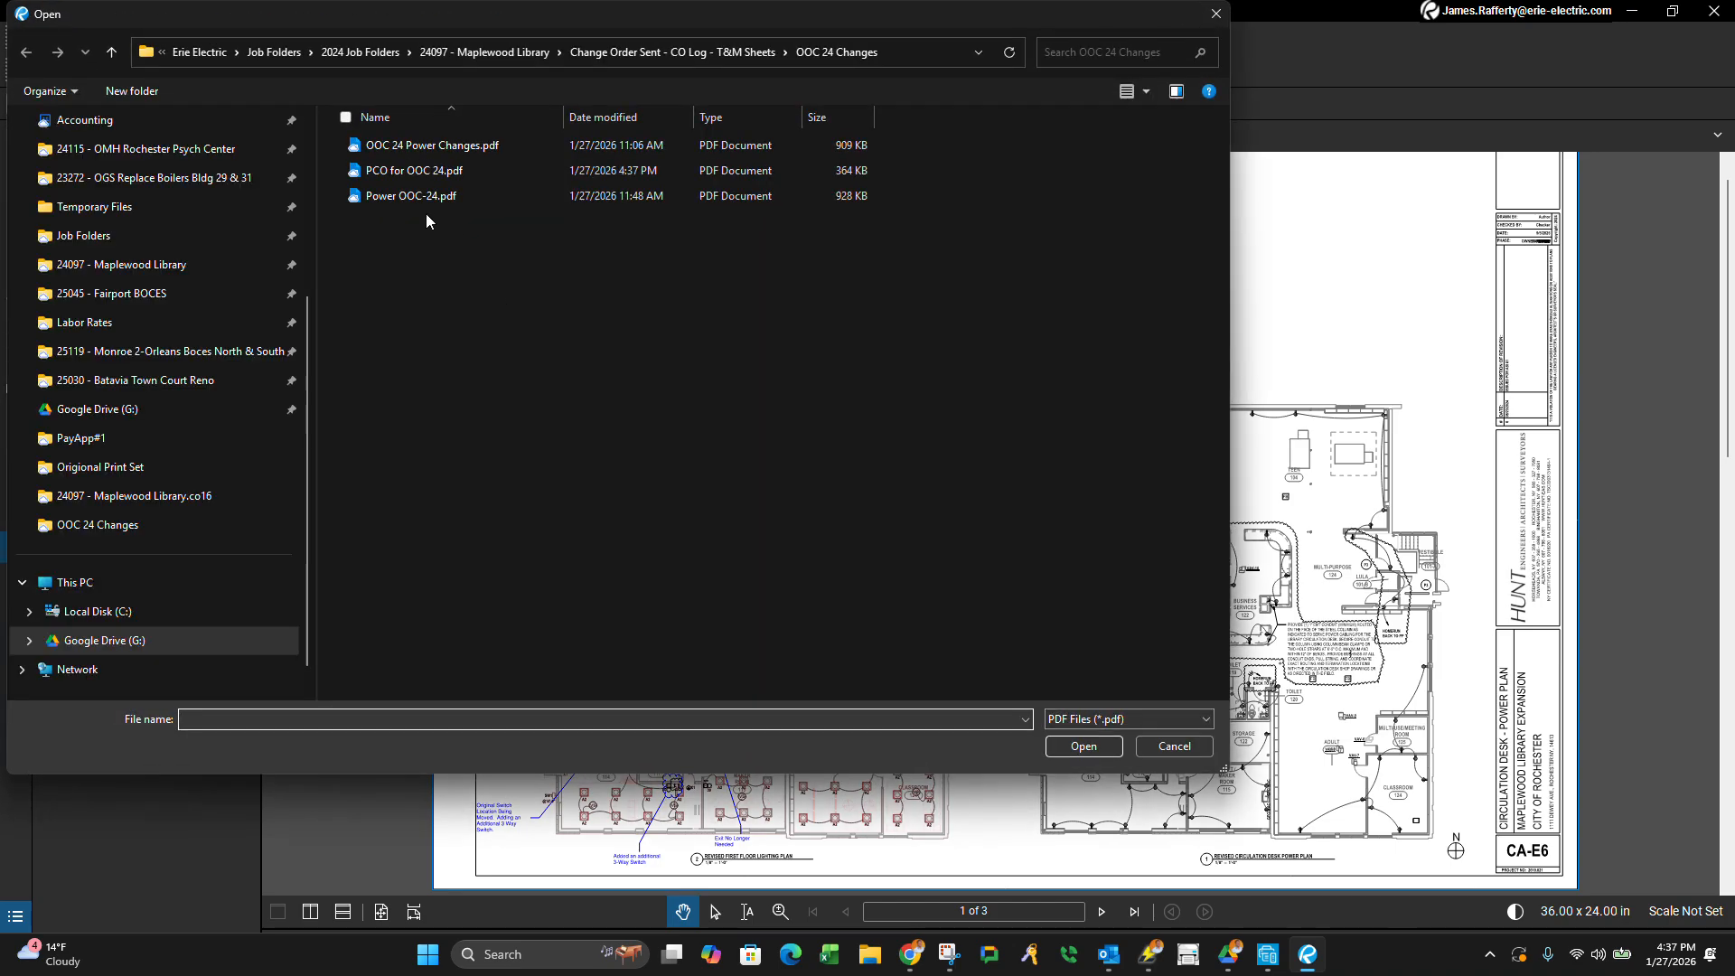
pyautogui.doubleClick(388, 171)
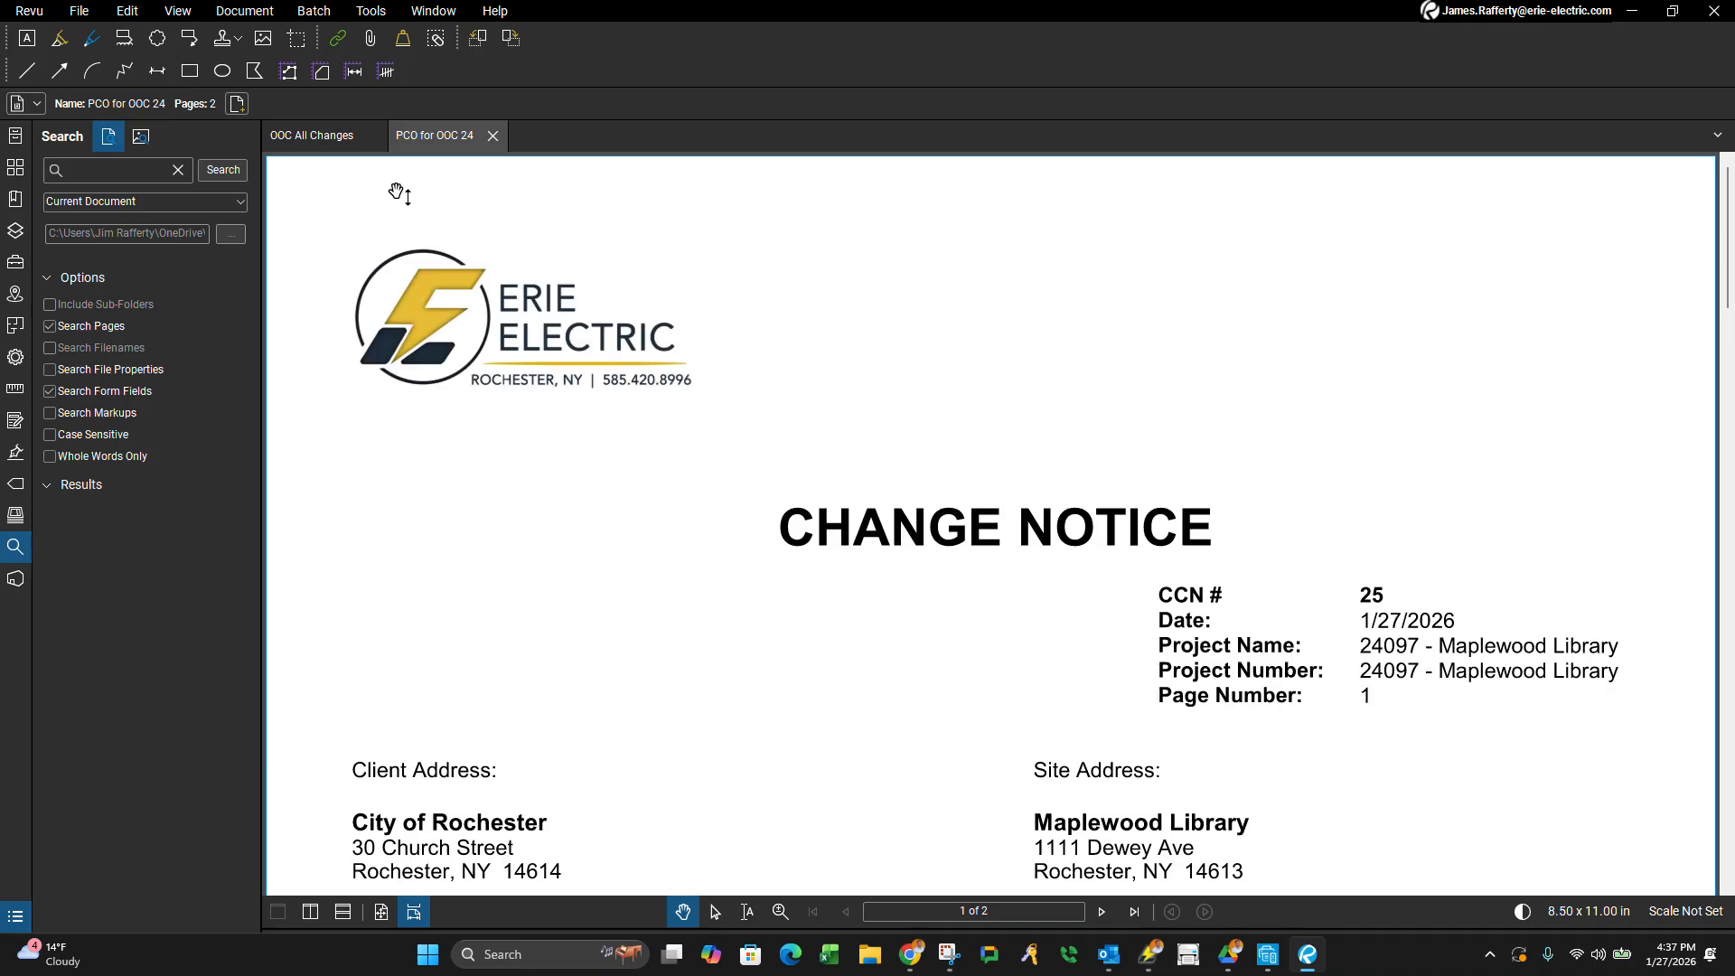
# Move the PCO for OOC 24 document ahead of OOC All Changes and combine both open files into one PDF.
pyautogui.moveTo(427, 150); pyautogui.dragTo(265, 128)
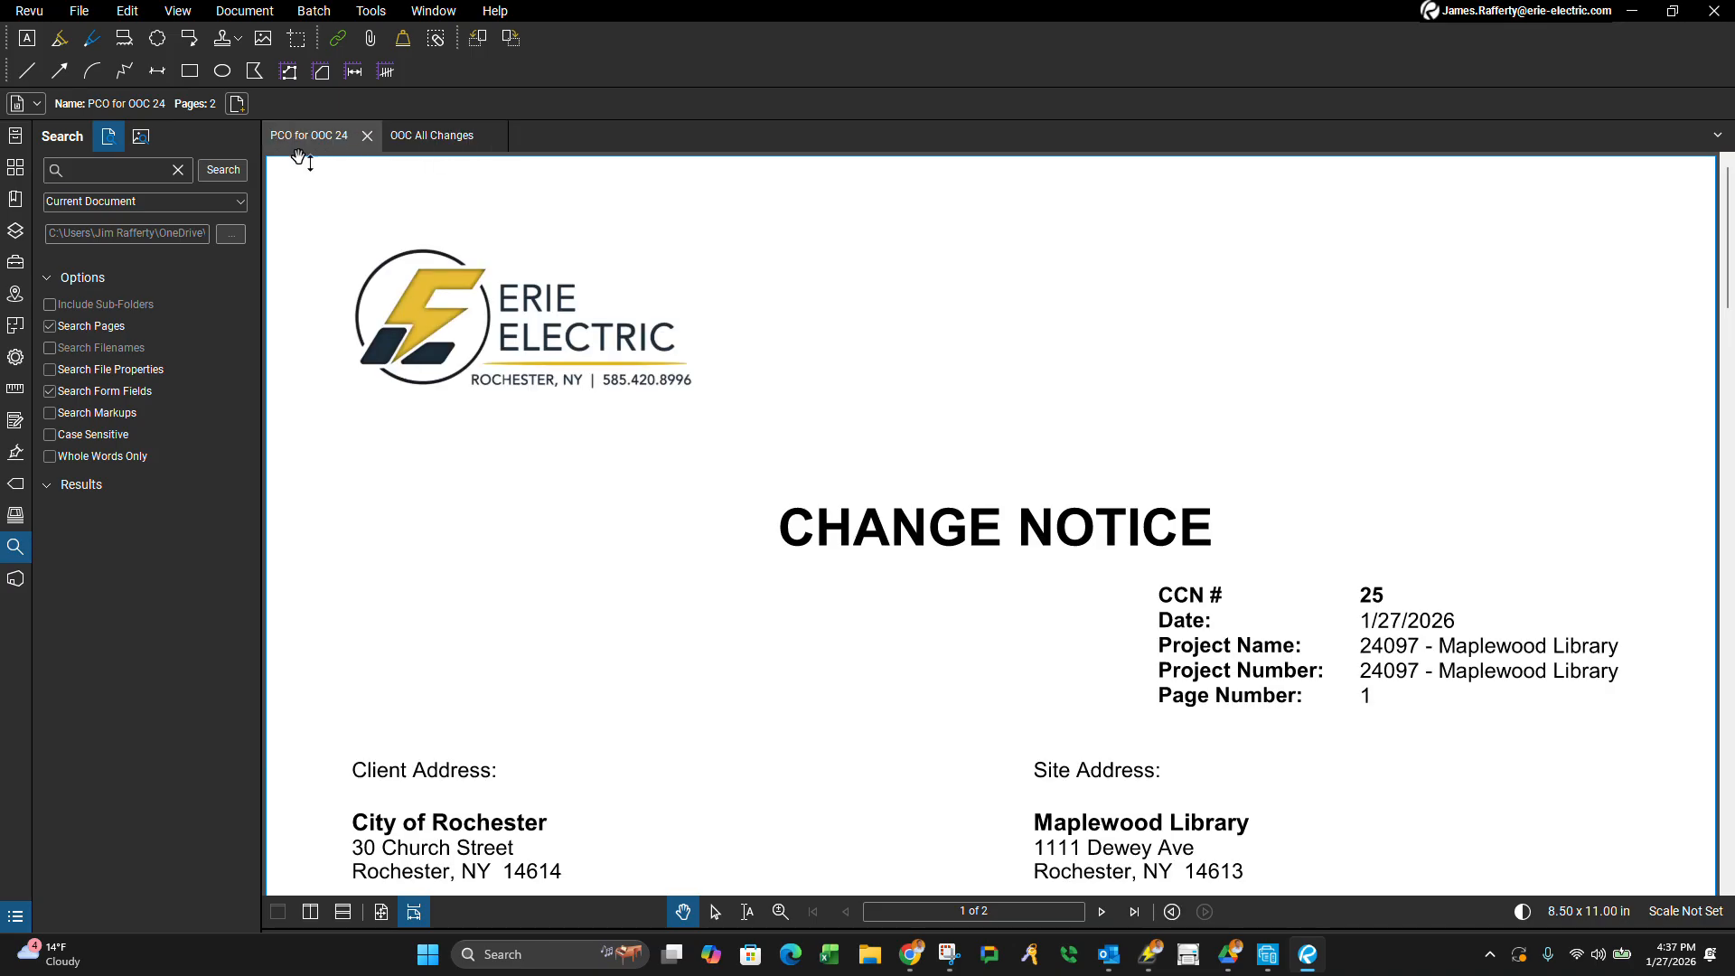
pyautogui.click(80, 11)
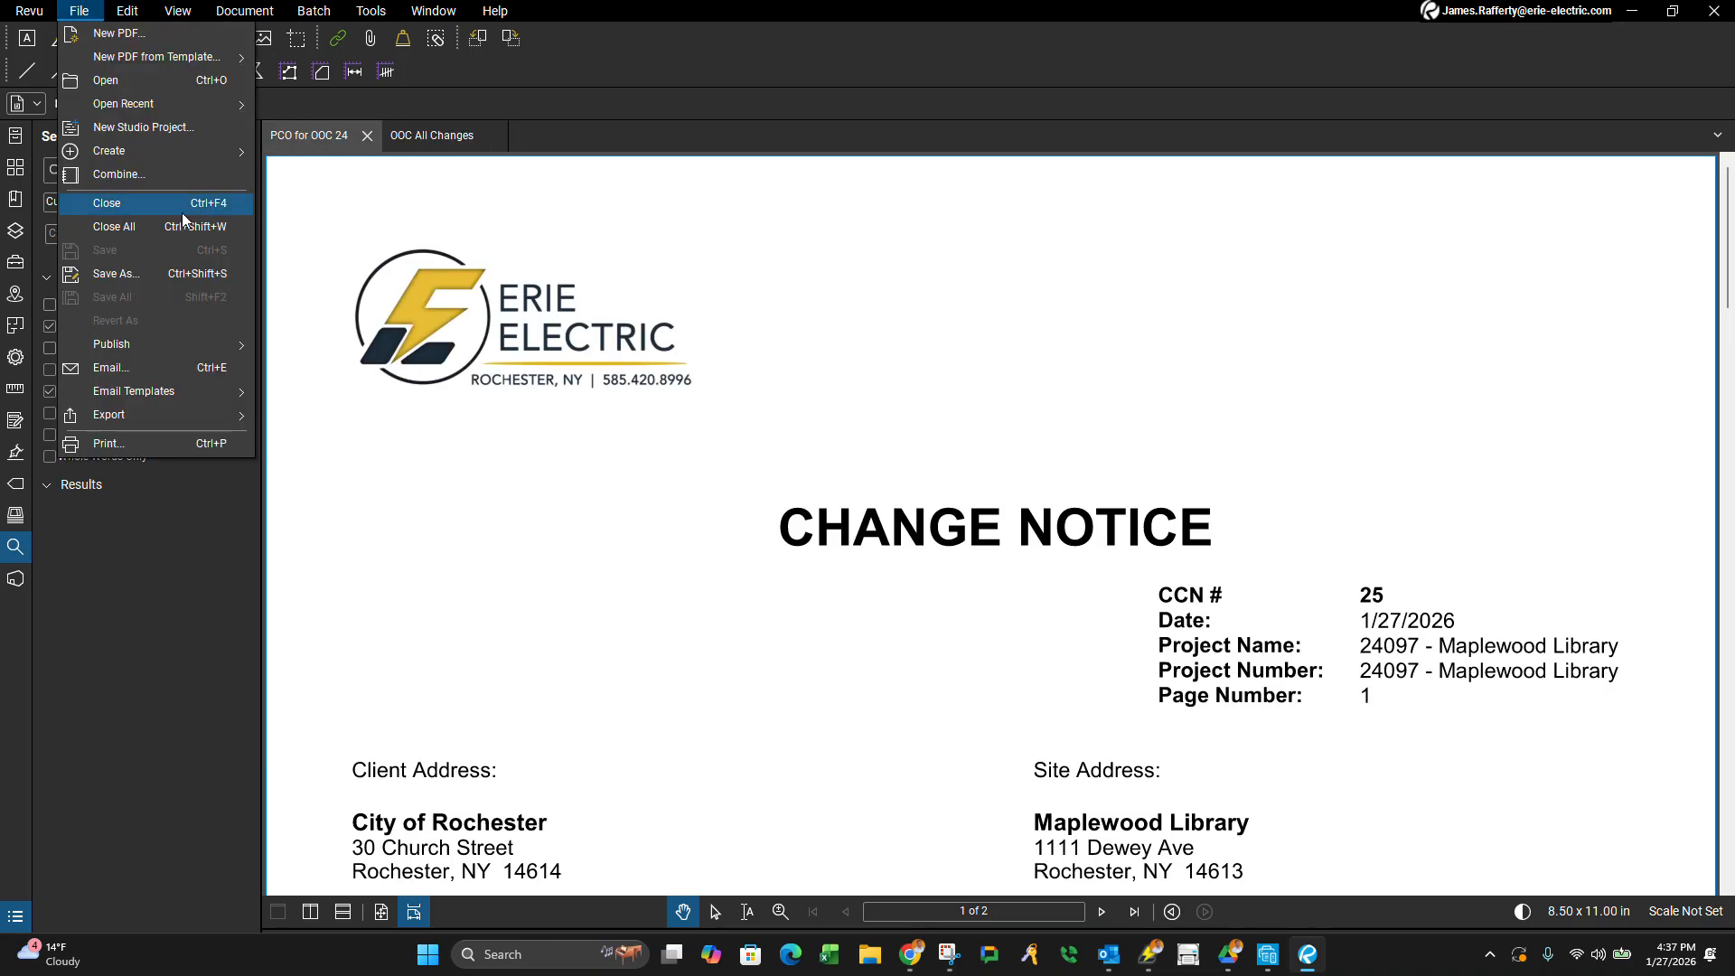
pyautogui.click(155, 176)
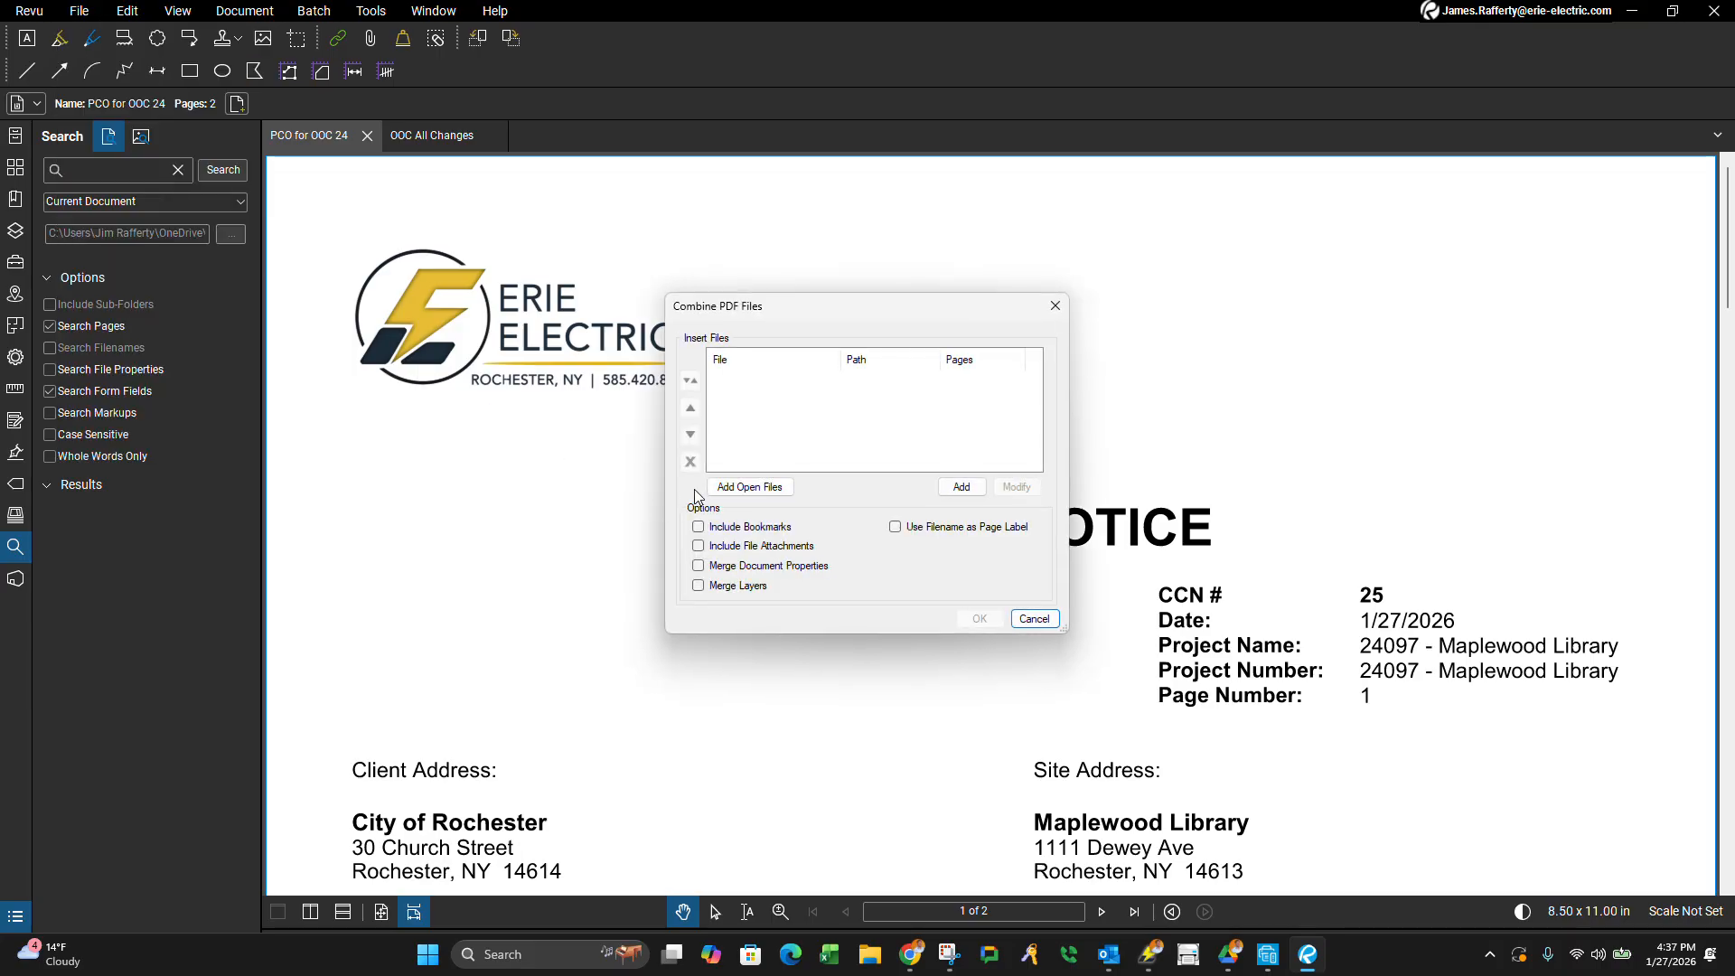
pyautogui.click(723, 488)
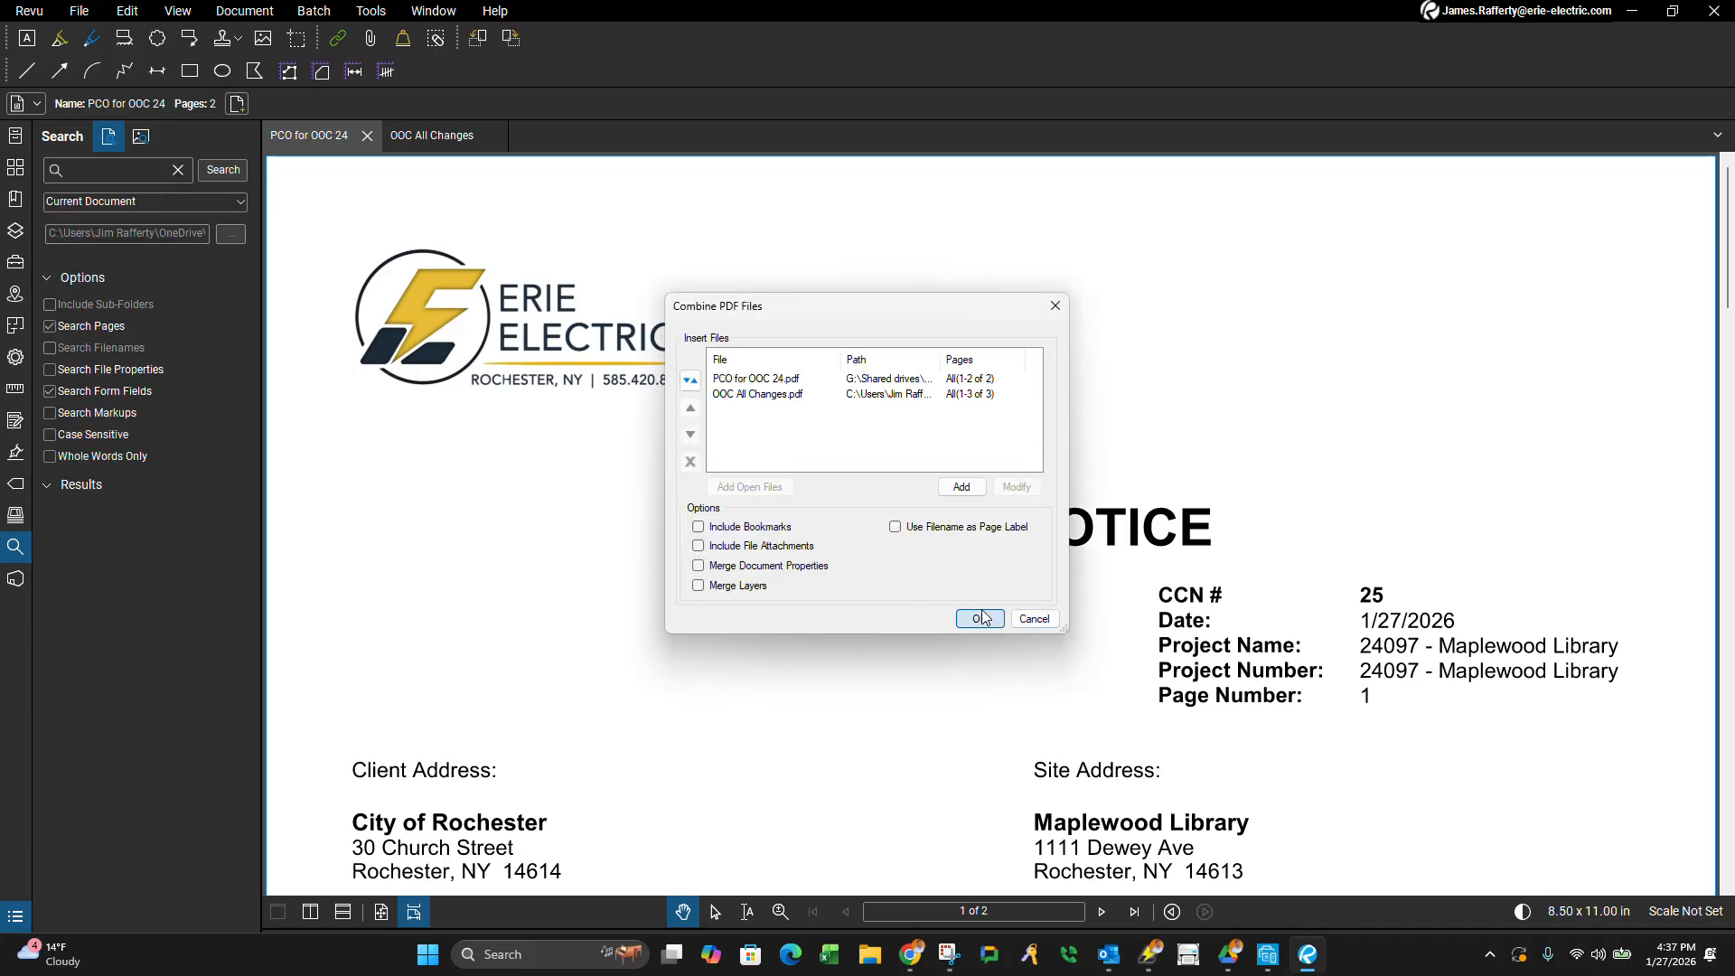
pyautogui.click(979, 618)
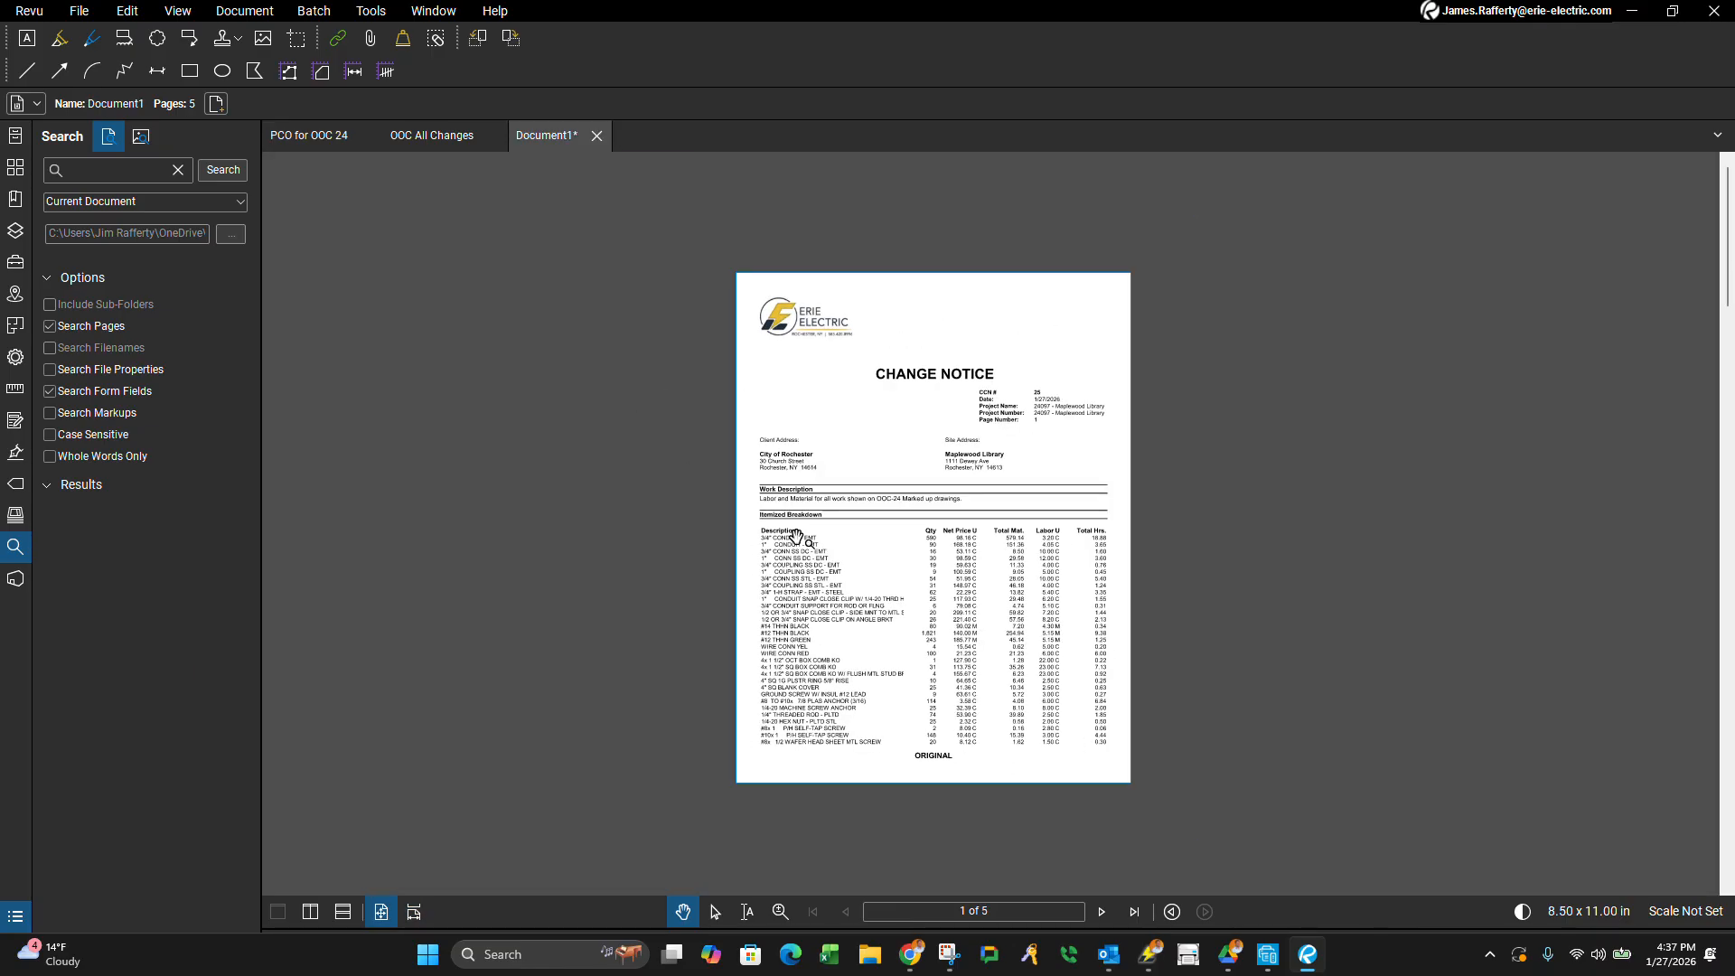
# Save the combined PDF in the OOC 24 Changes folder as "PCO for OOC 24 With Markup".
pyautogui.click(1101, 912)
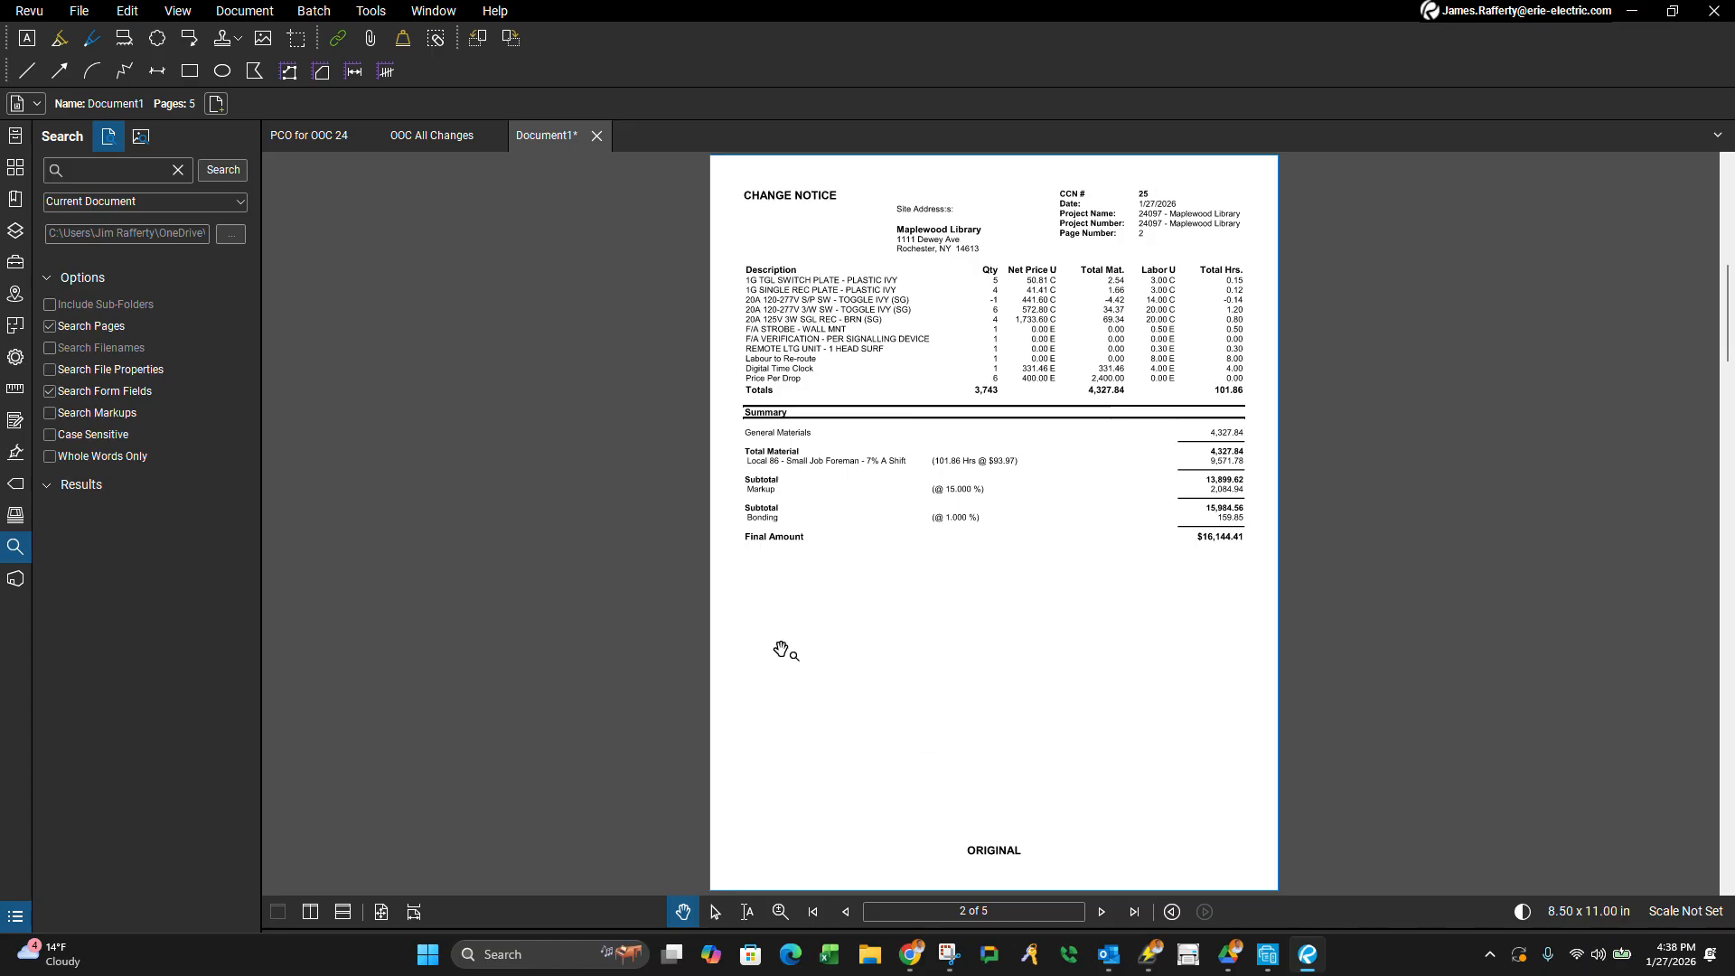
pyautogui.click(79, 11)
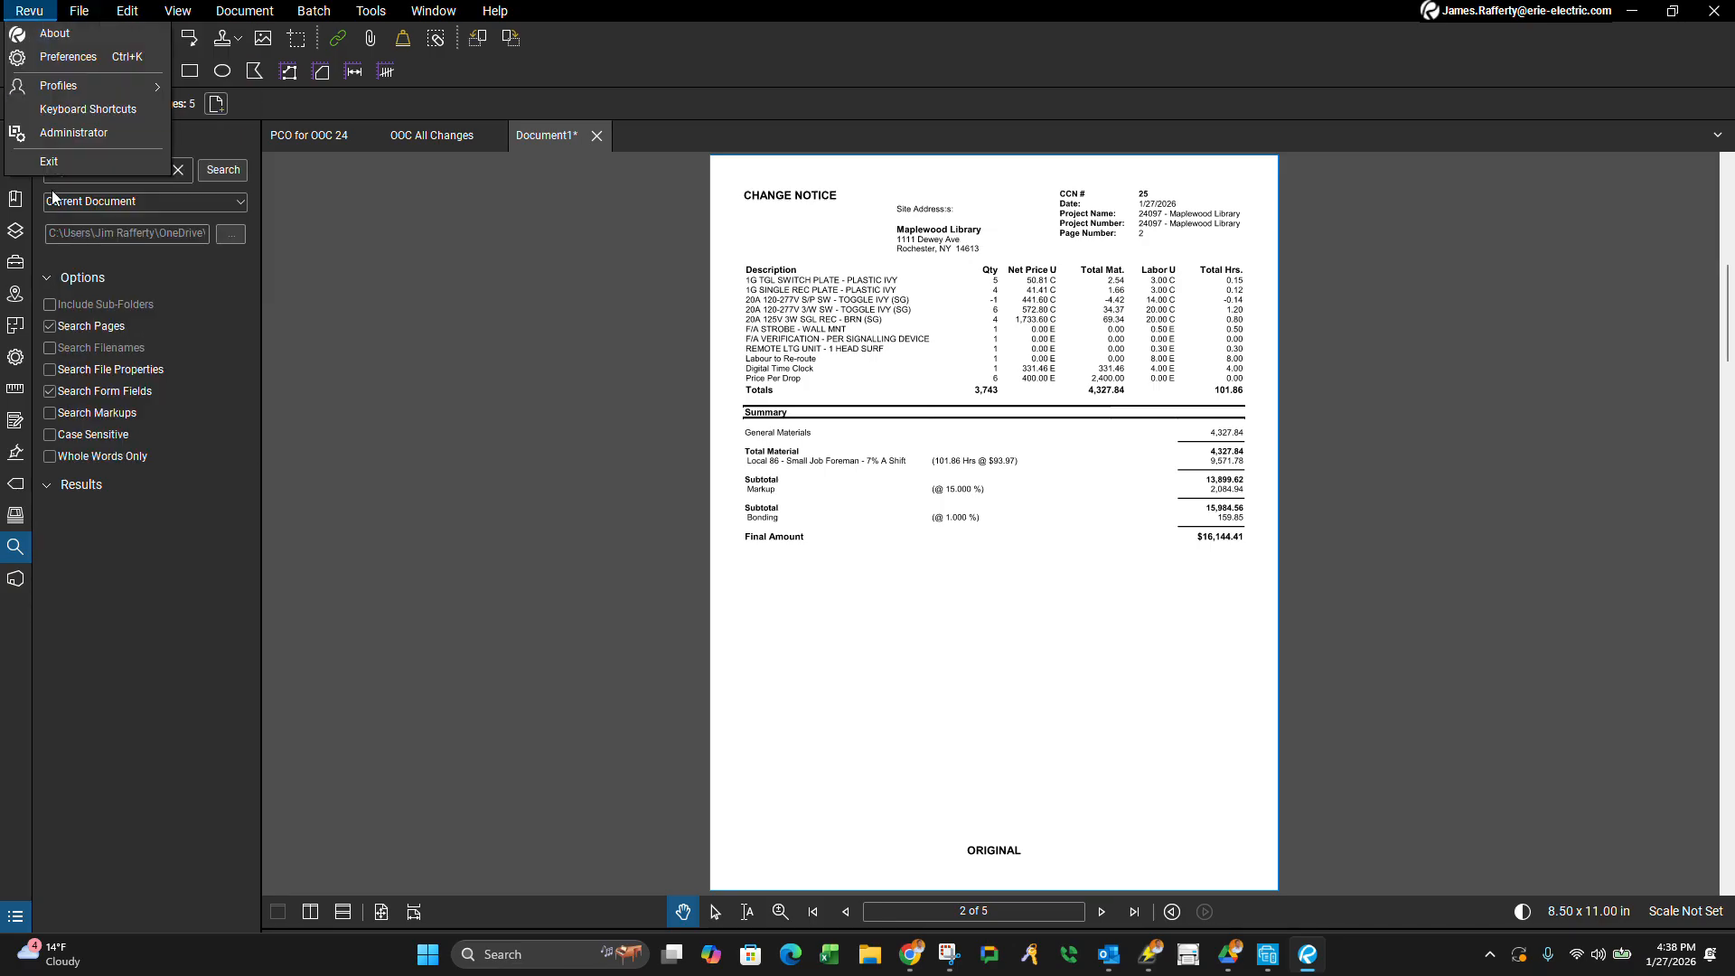
pyautogui.click(118, 274)
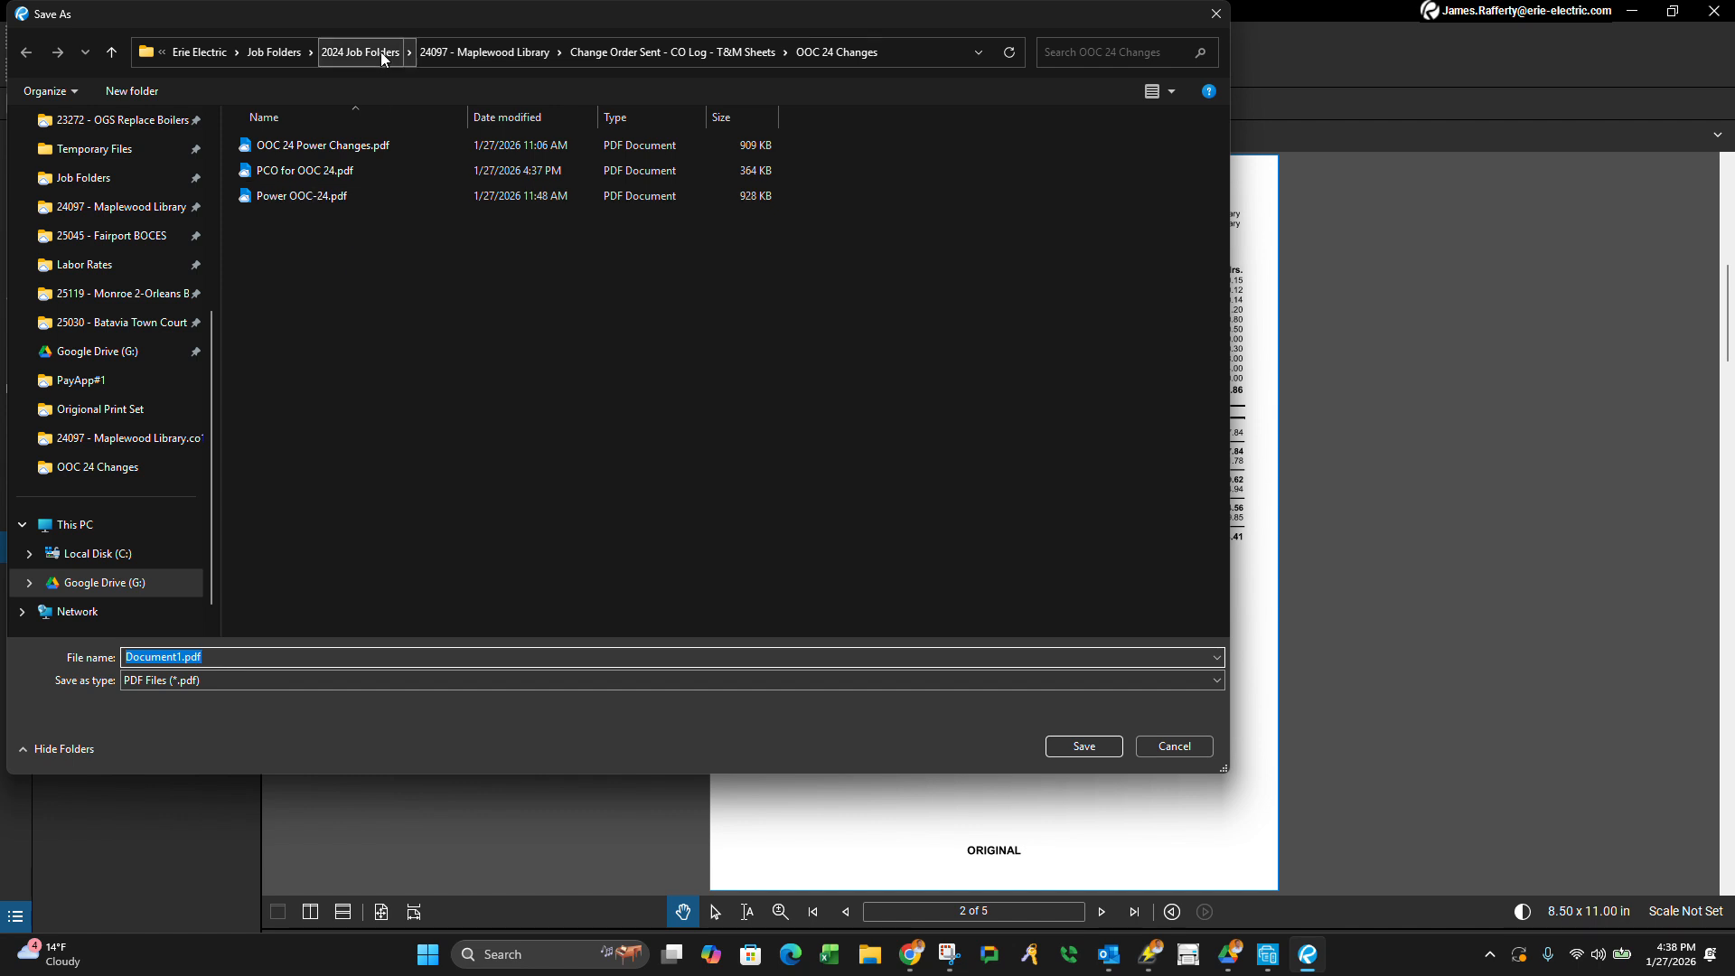
pyautogui.write('P')
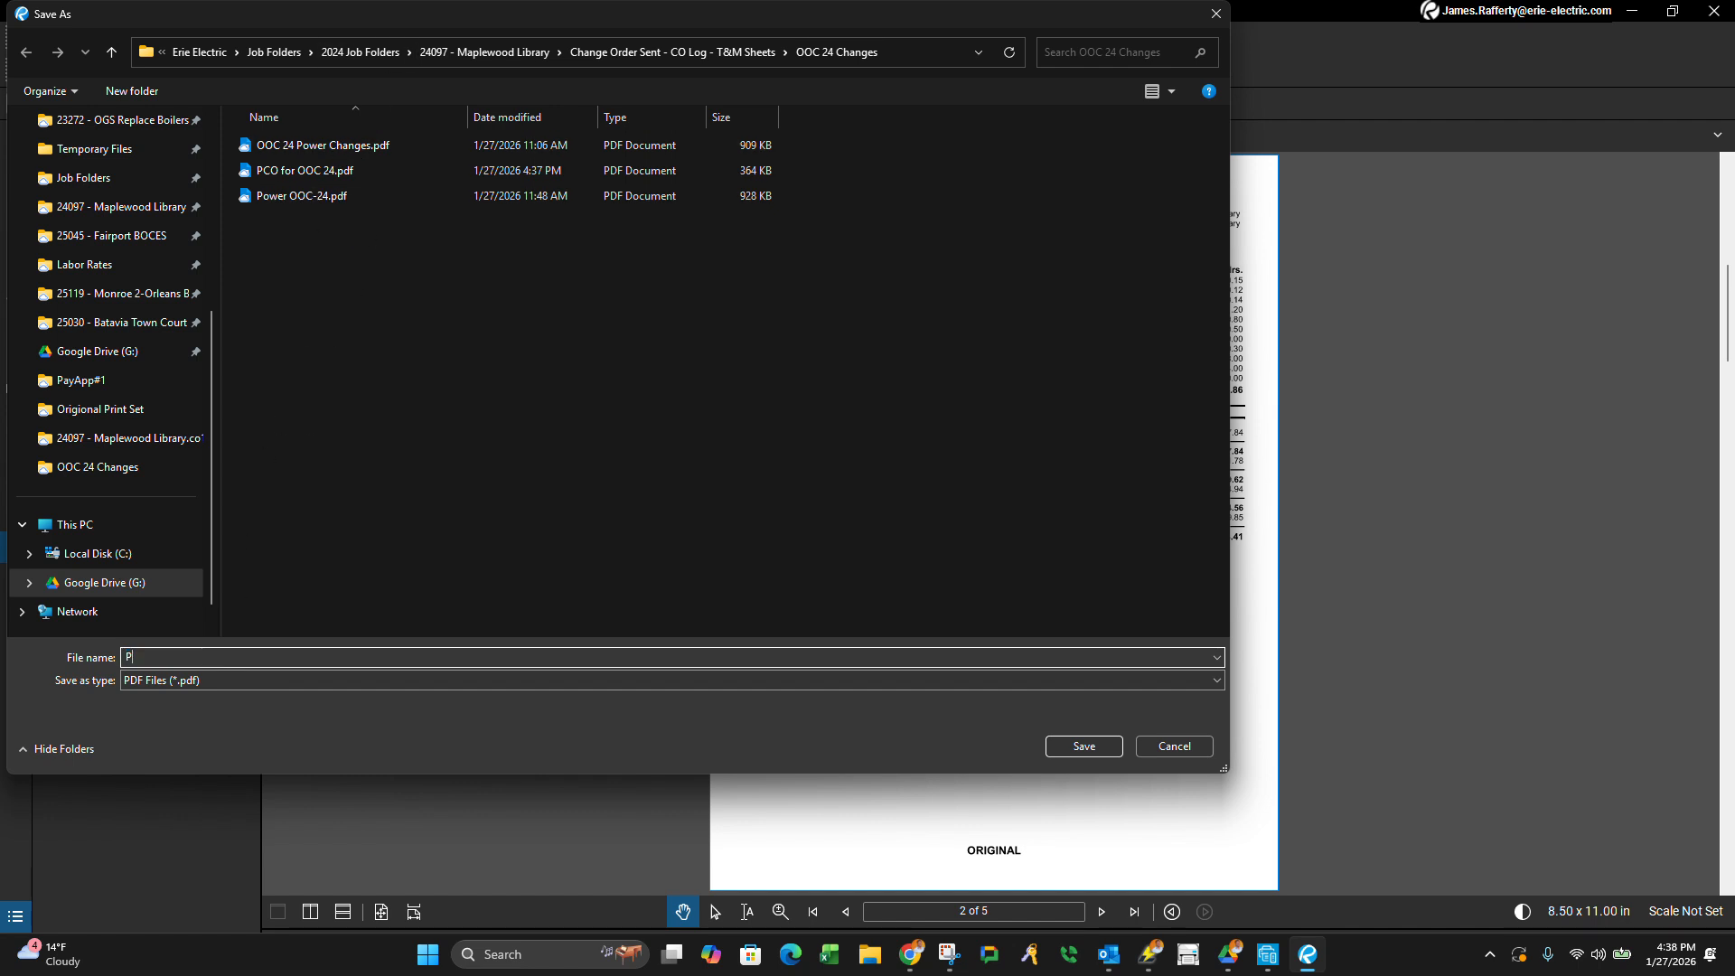
pyautogui.write('CO-')
pyautogui.press('BackSpace')
pyautogui.write('for OOC')
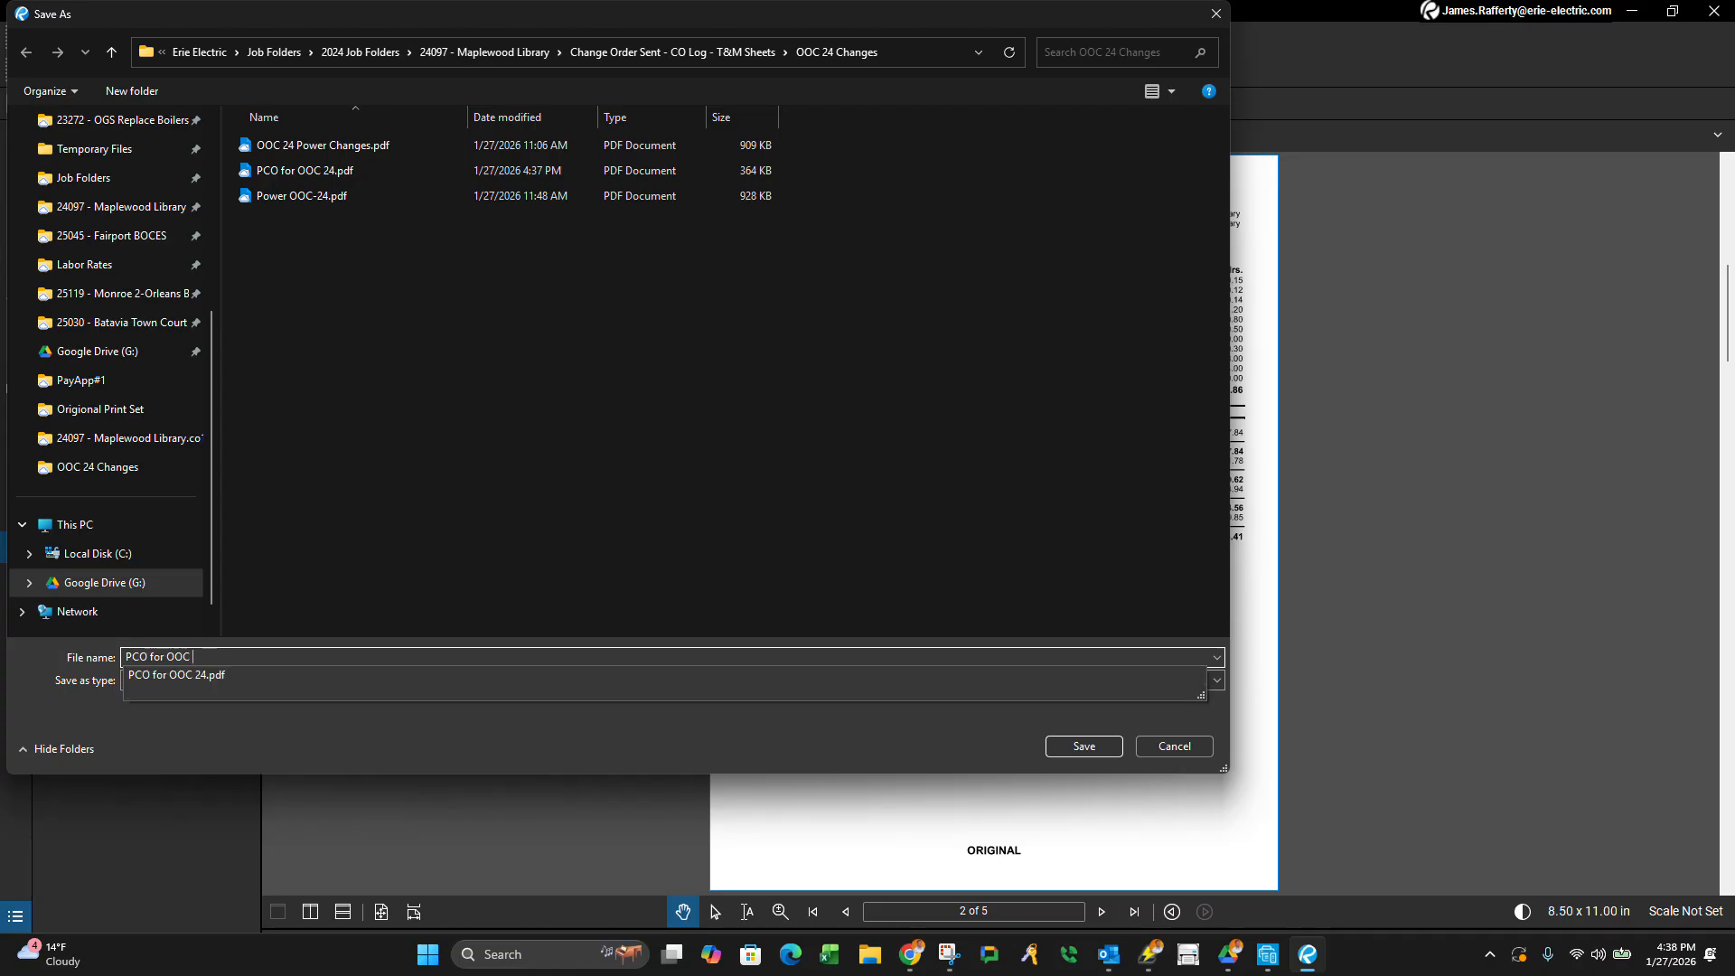
pyautogui.write(' 24 With Markup')
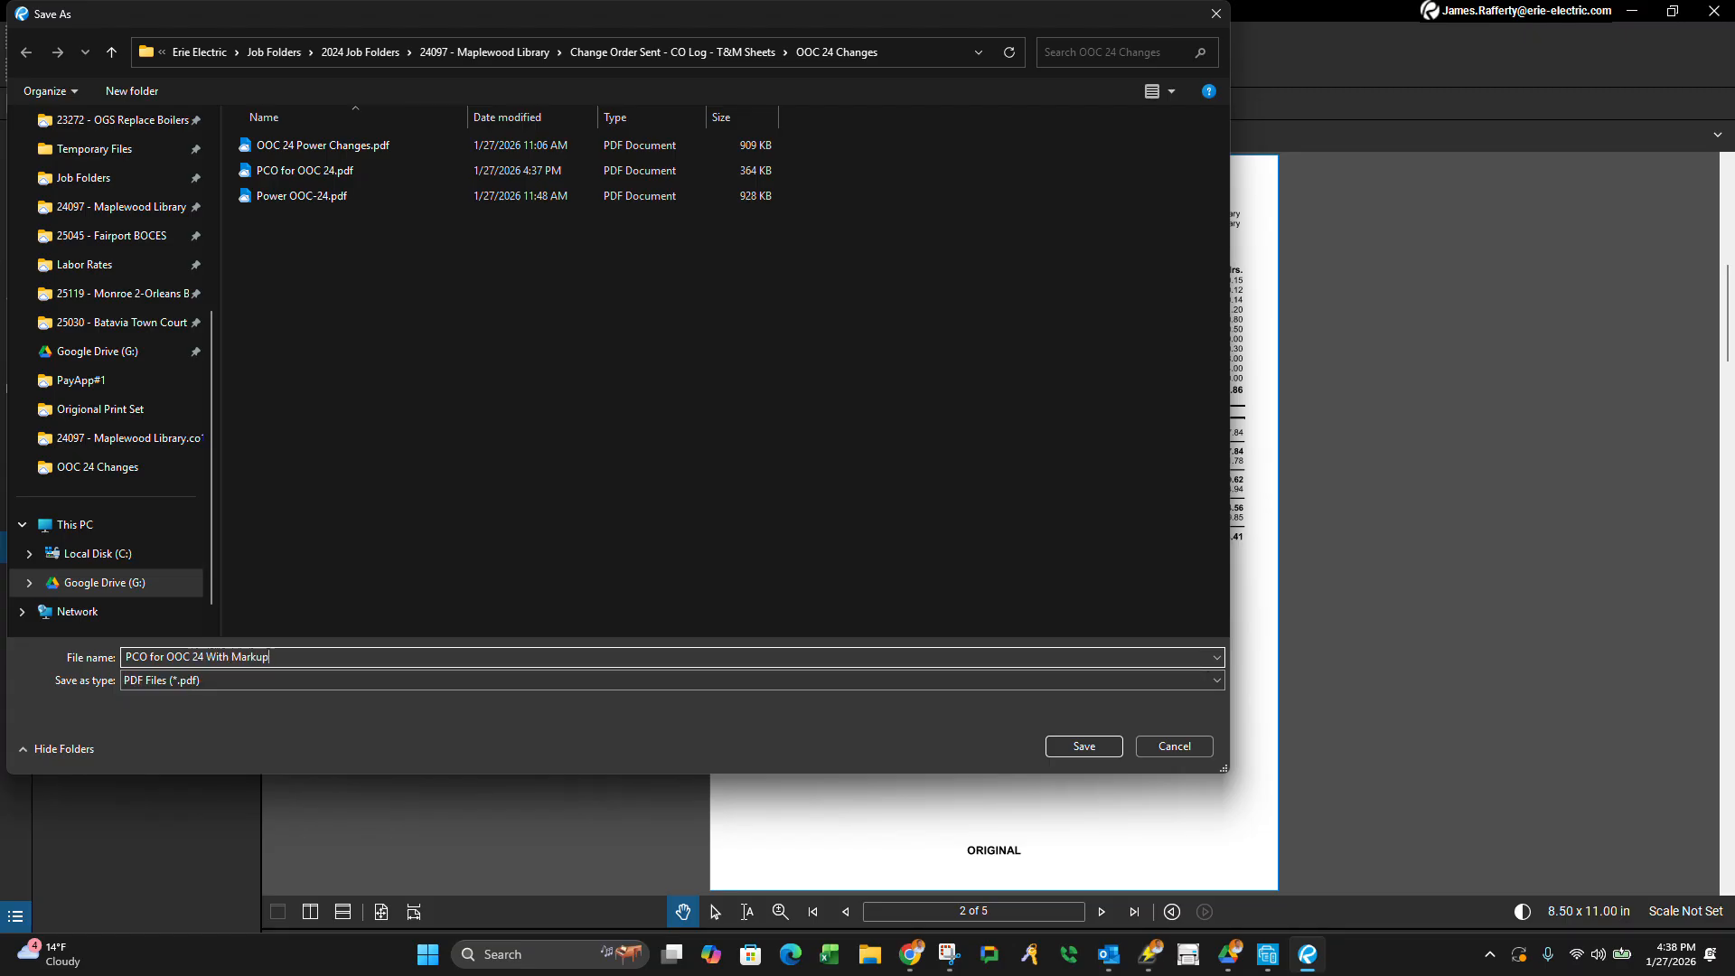
pyautogui.press('Return')
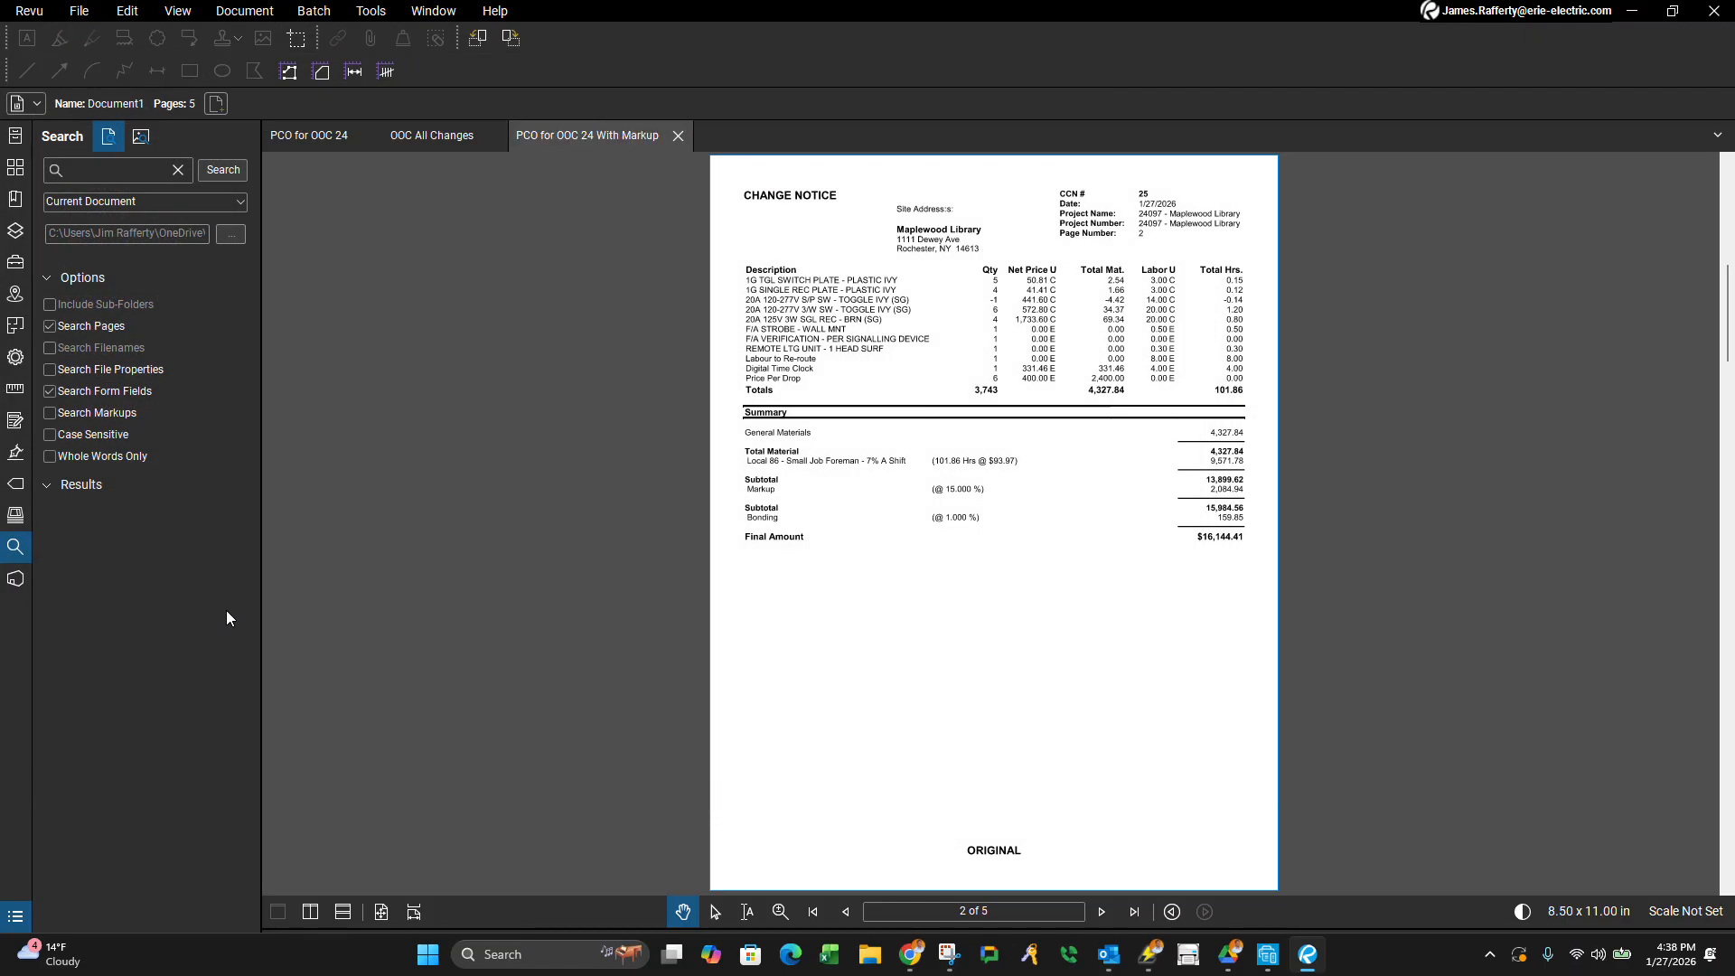
# Examine the marked-up lighting and power plan drawings on pages 3 and 4 of the combined PDF.
pyautogui.click(1101, 910)
pyautogui.scroll(-4, 1202, 811)
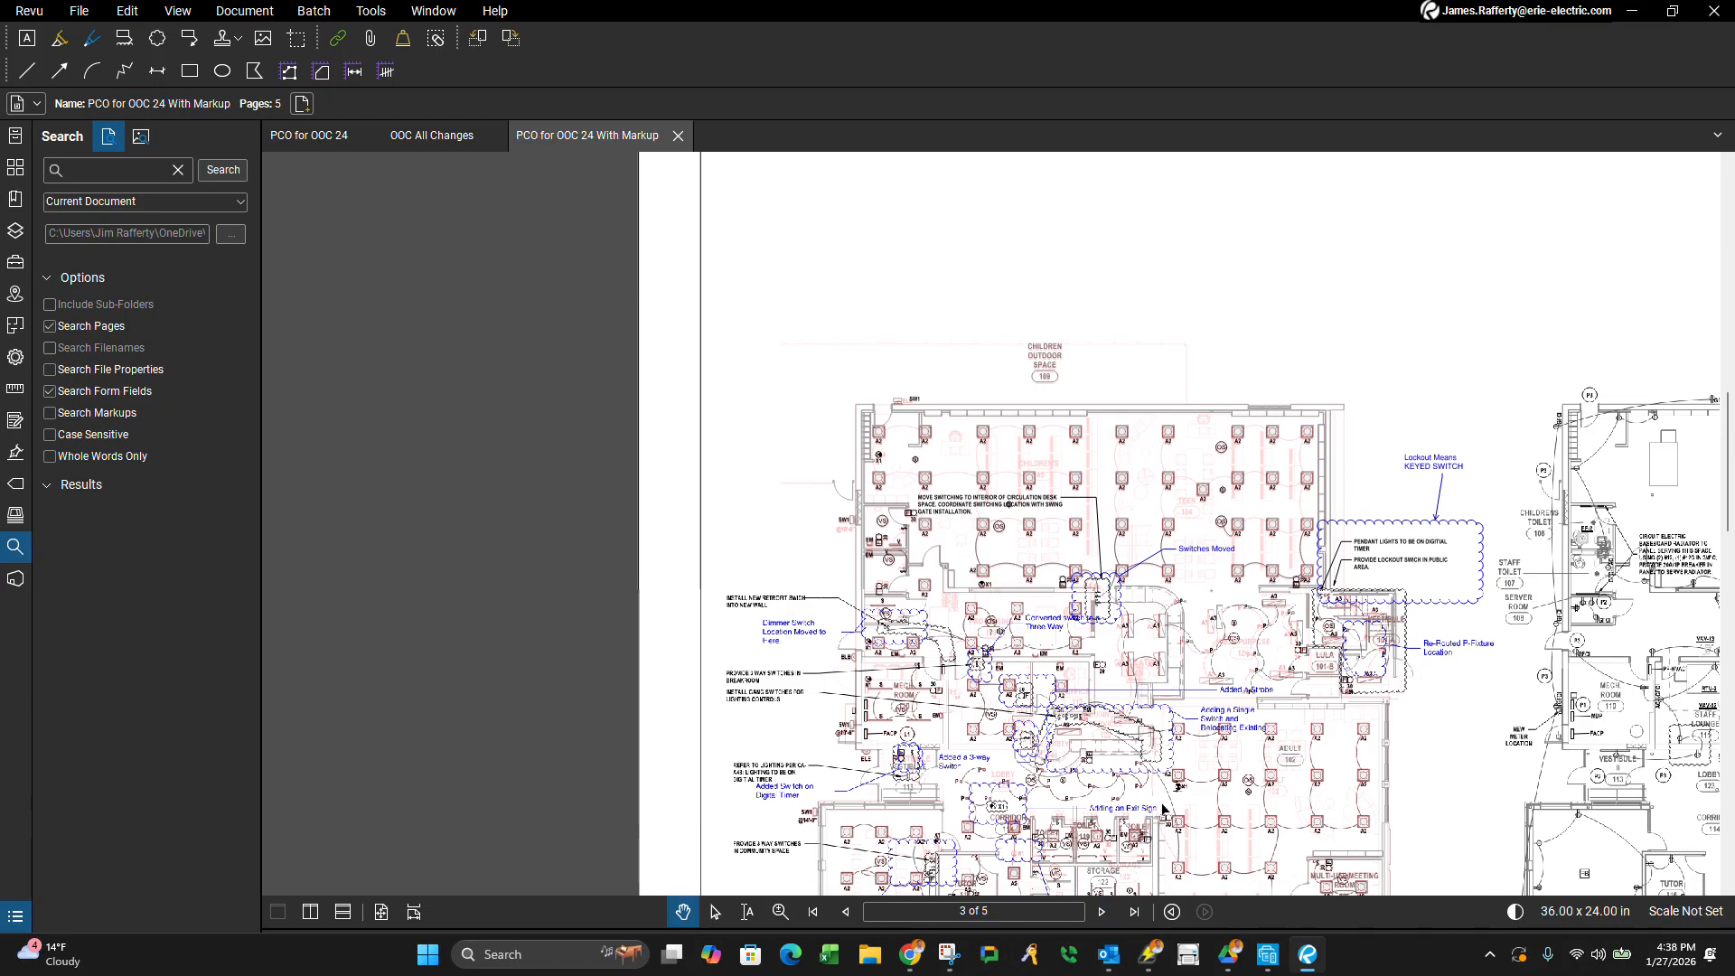
pyautogui.scroll(-2, 1054, 769)
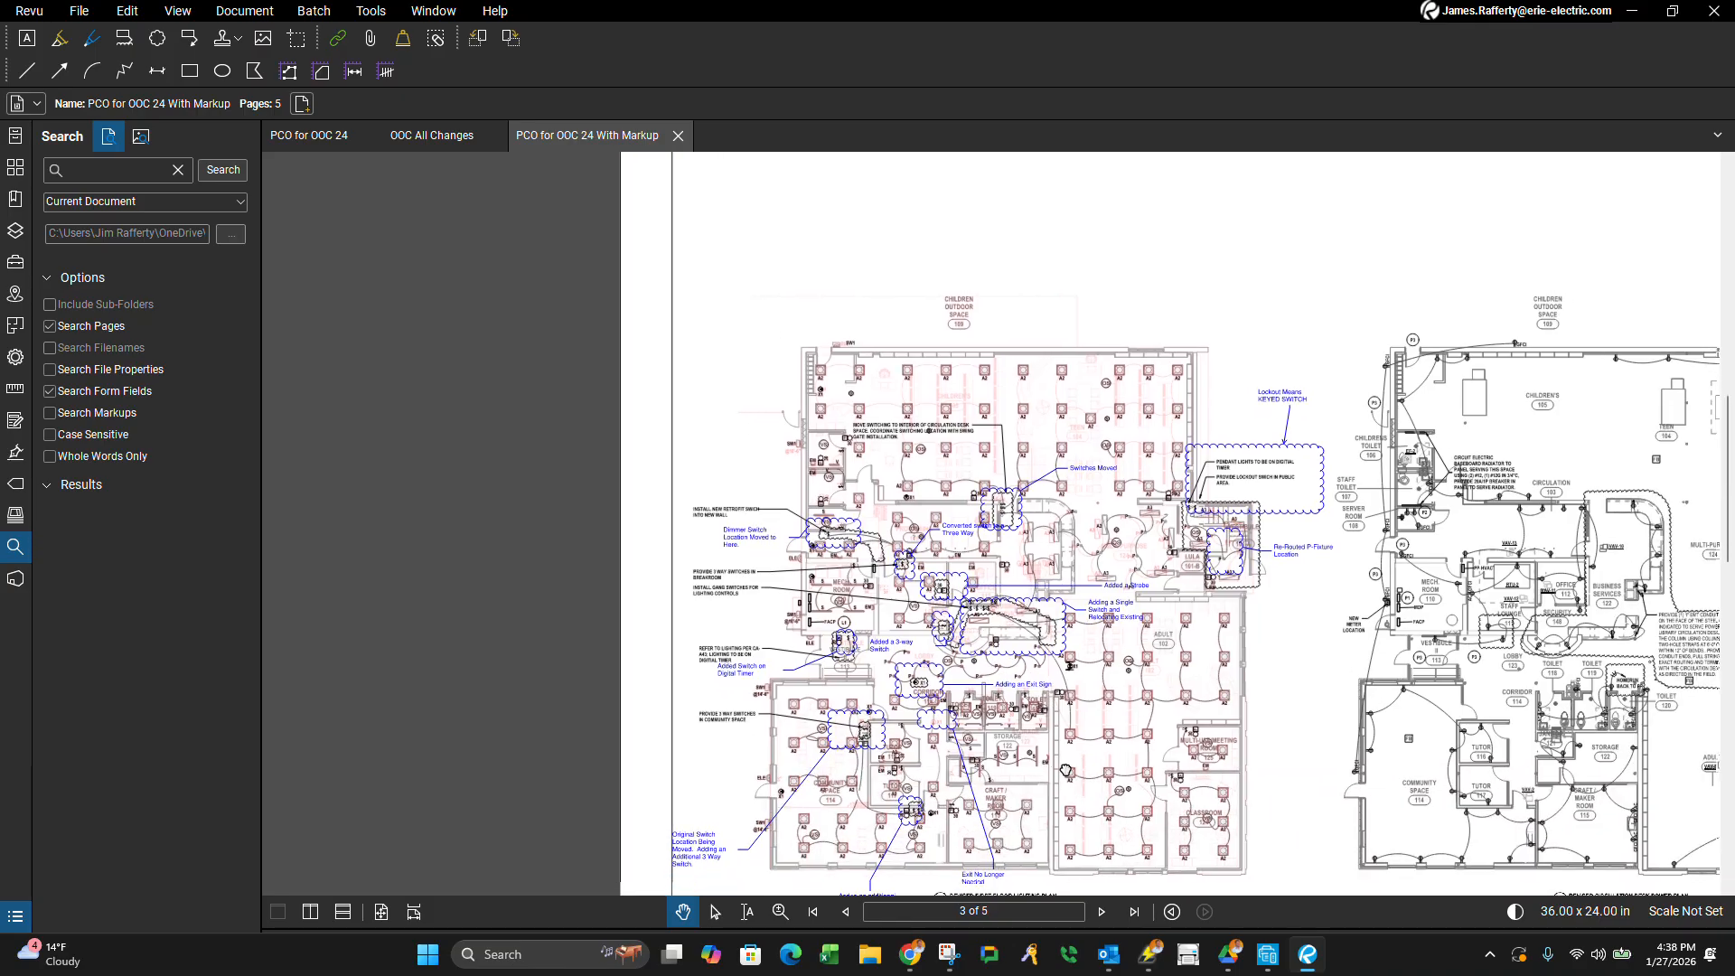
pyautogui.scroll(1, 1055, 769)
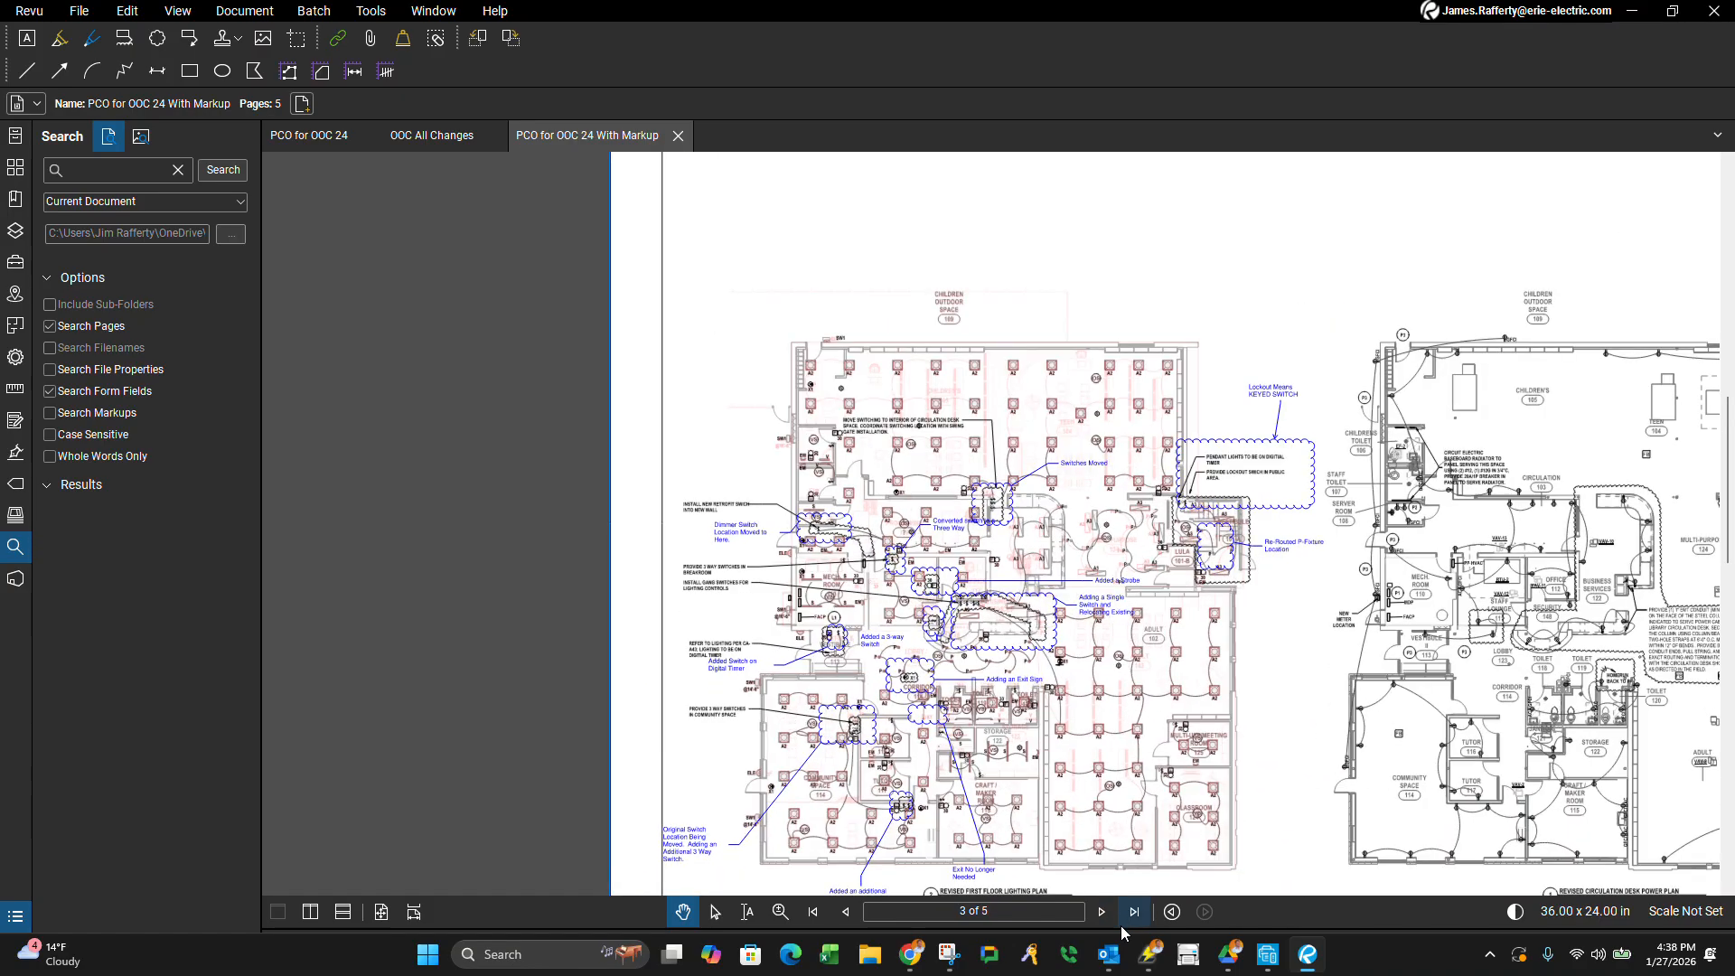
pyautogui.click(1105, 913)
pyautogui.scroll(-2, 1150, 649)
pyautogui.scroll(-1, 1150, 650)
pyautogui.moveTo(1331, 647); pyautogui.dragTo(1091, 630)
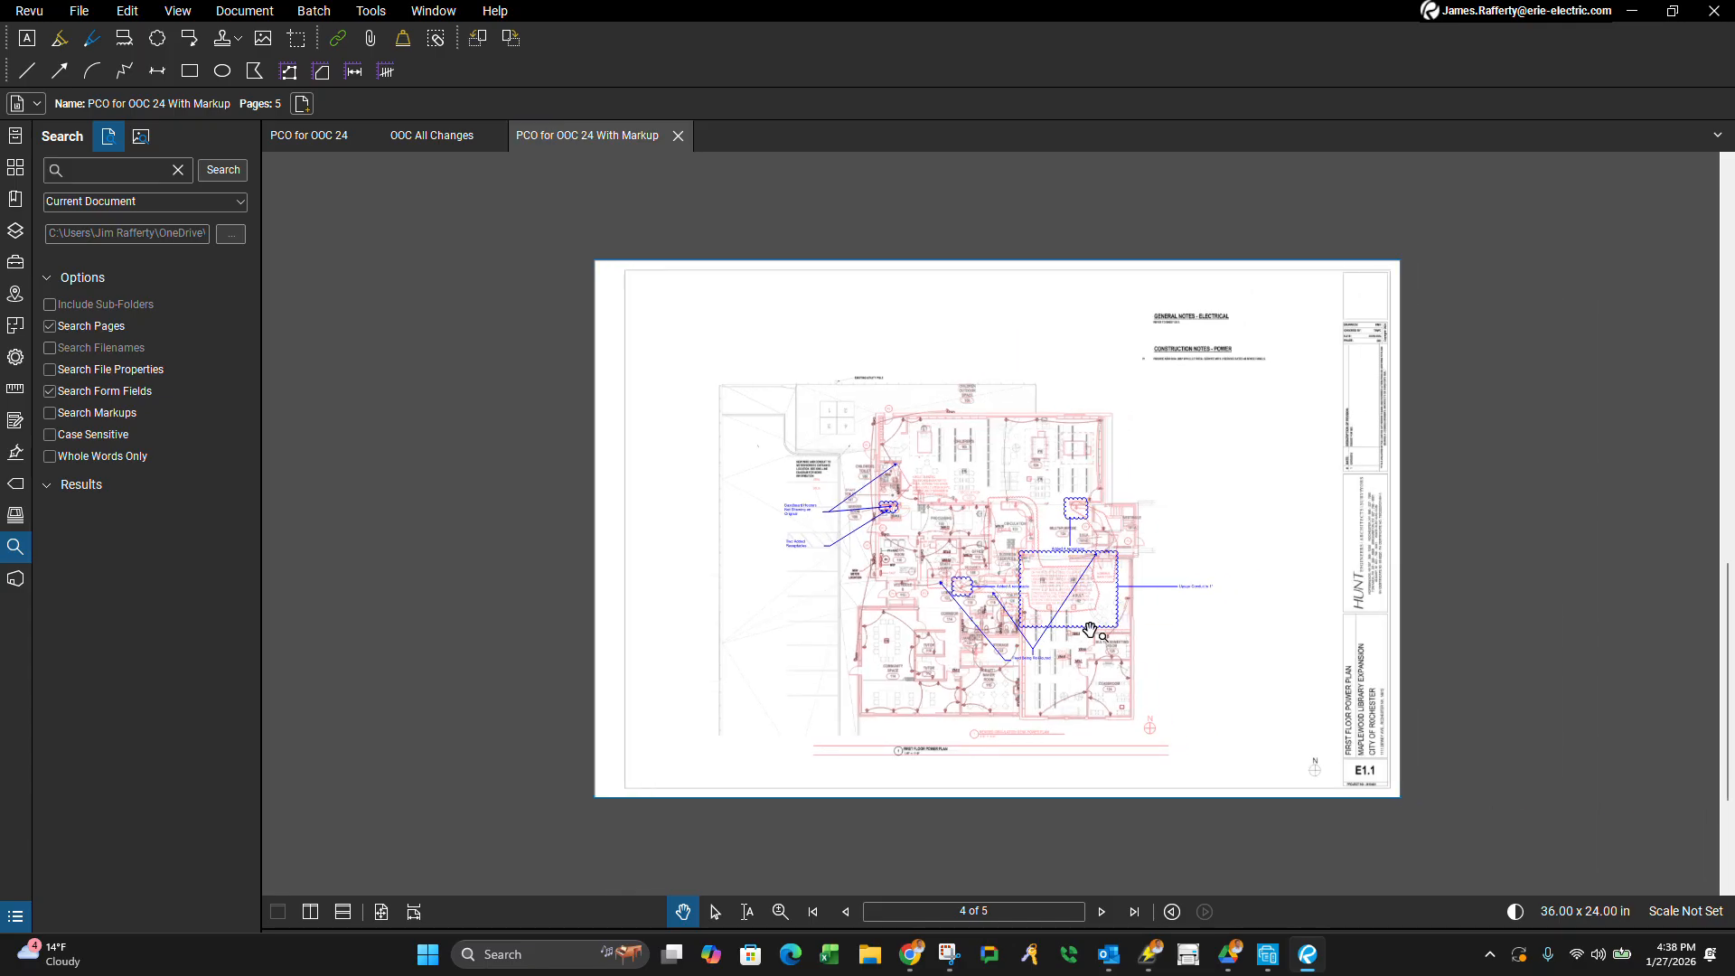
pyautogui.scroll(3, 1091, 630)
pyautogui.scroll(1, 917, 531)
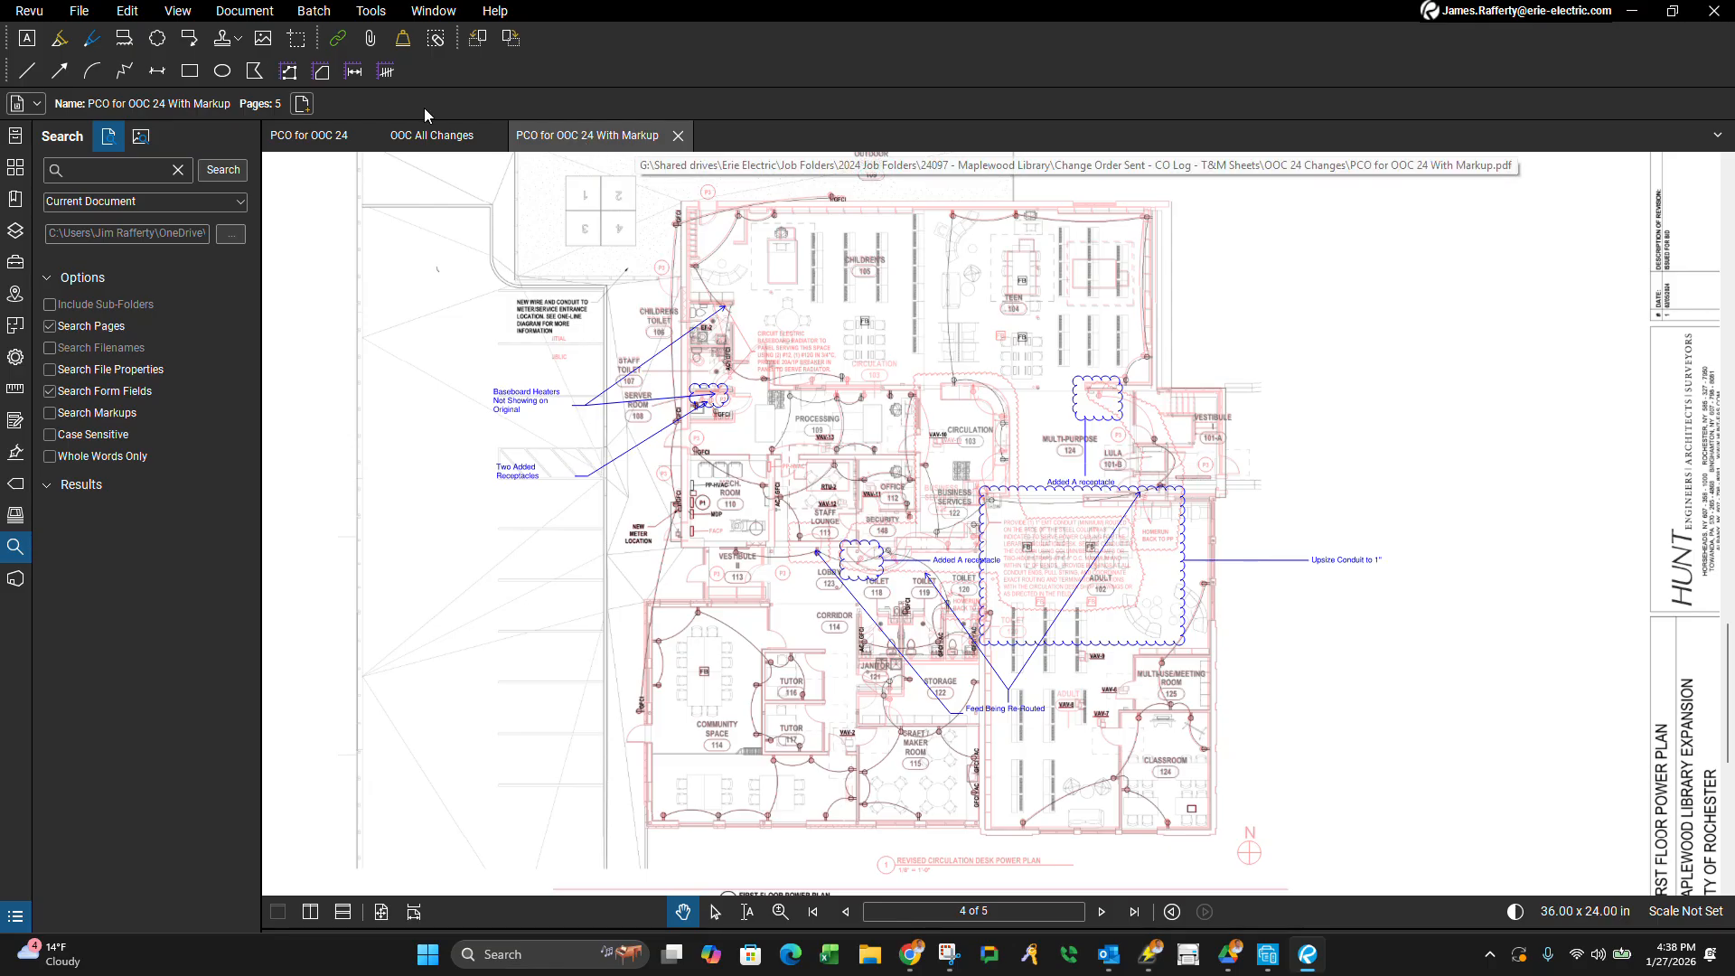
# Switch to the Erie Electric App's Job Information window and open the Change Order Log in the administration section.
pyautogui.moveTo(1150, 964)
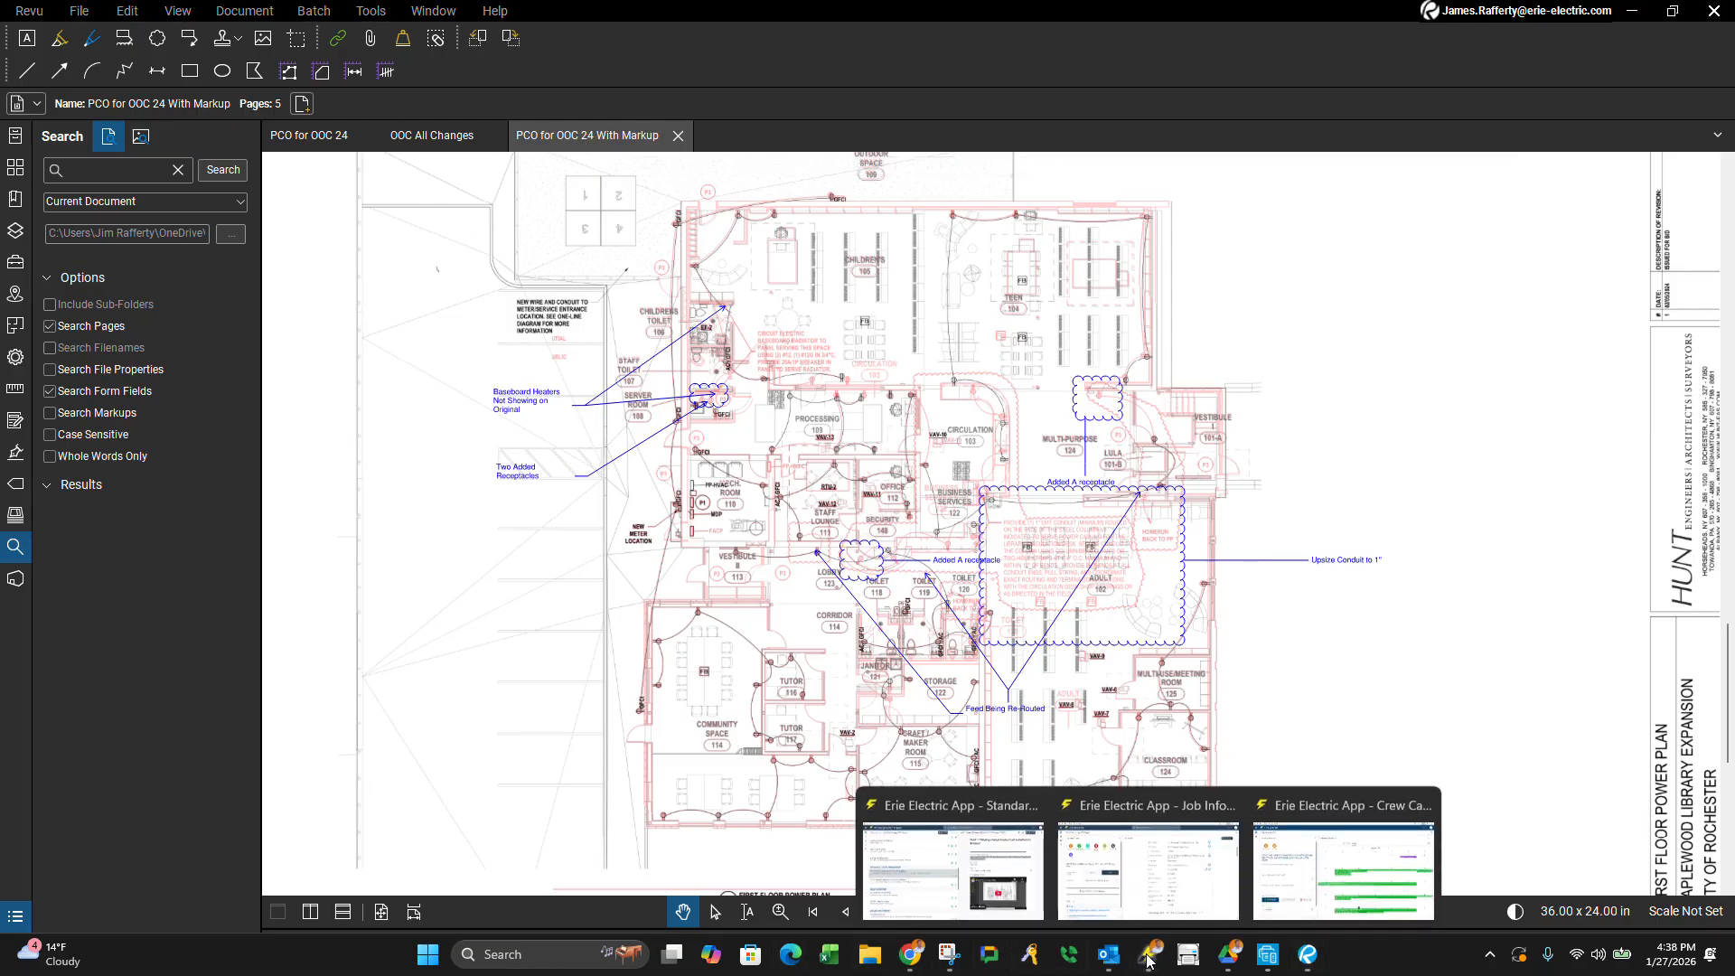
pyautogui.moveTo(1211, 912)
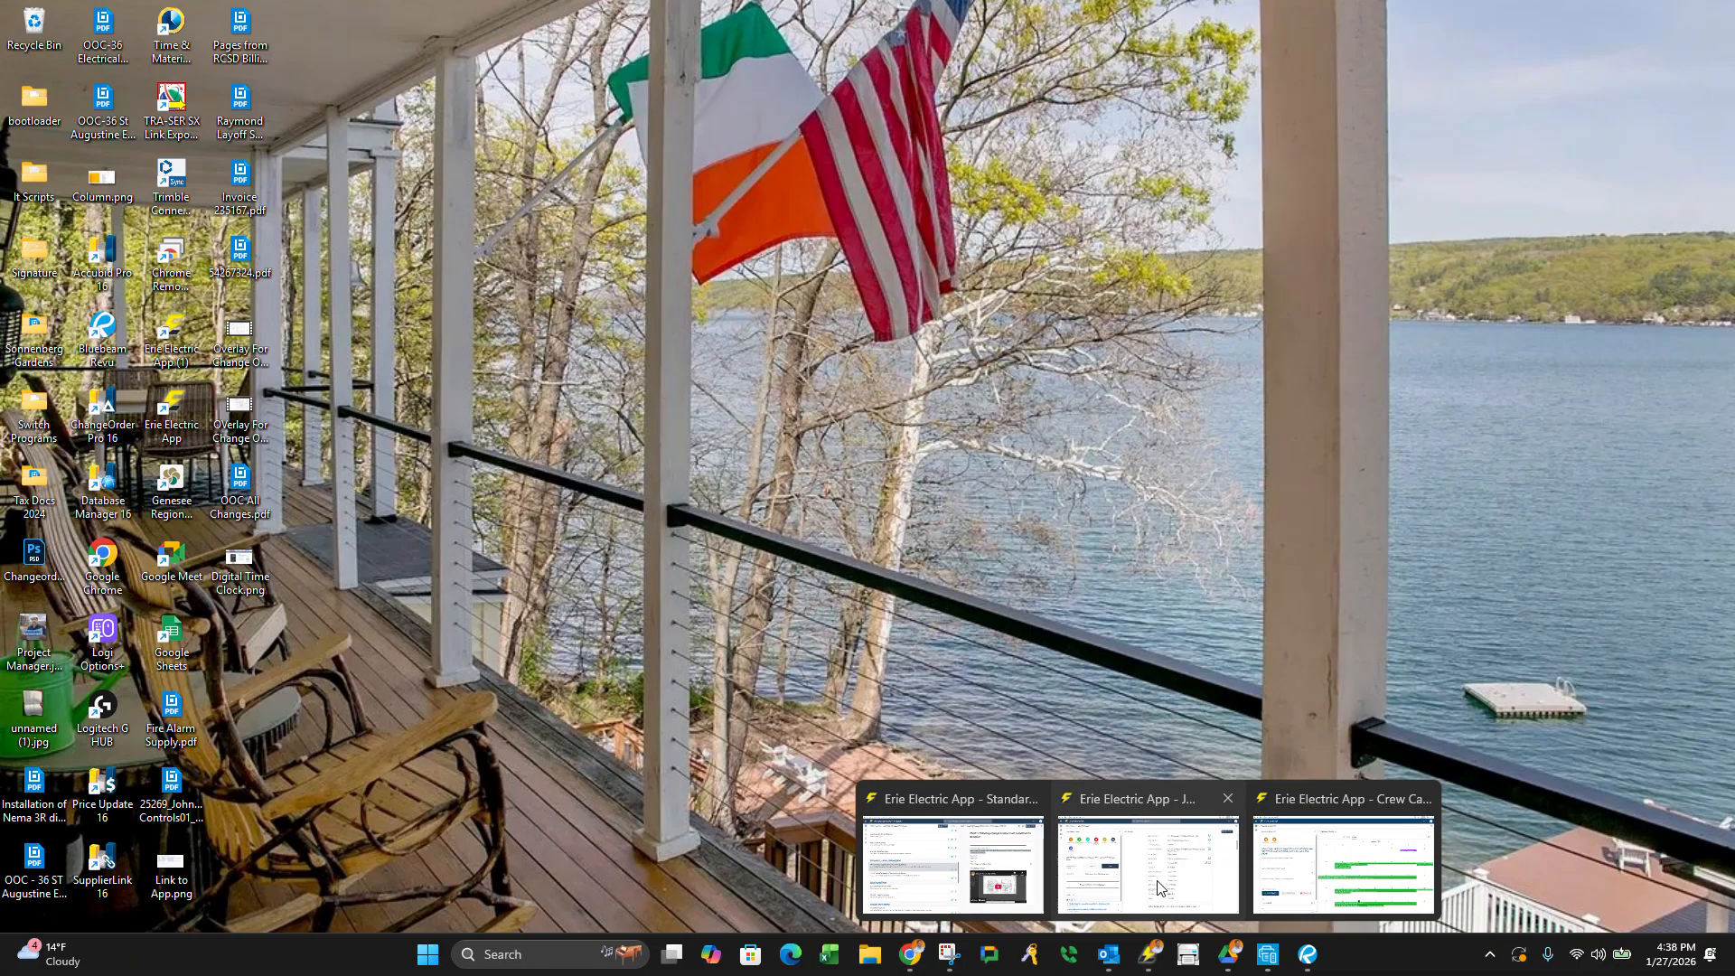
pyautogui.click(1159, 887)
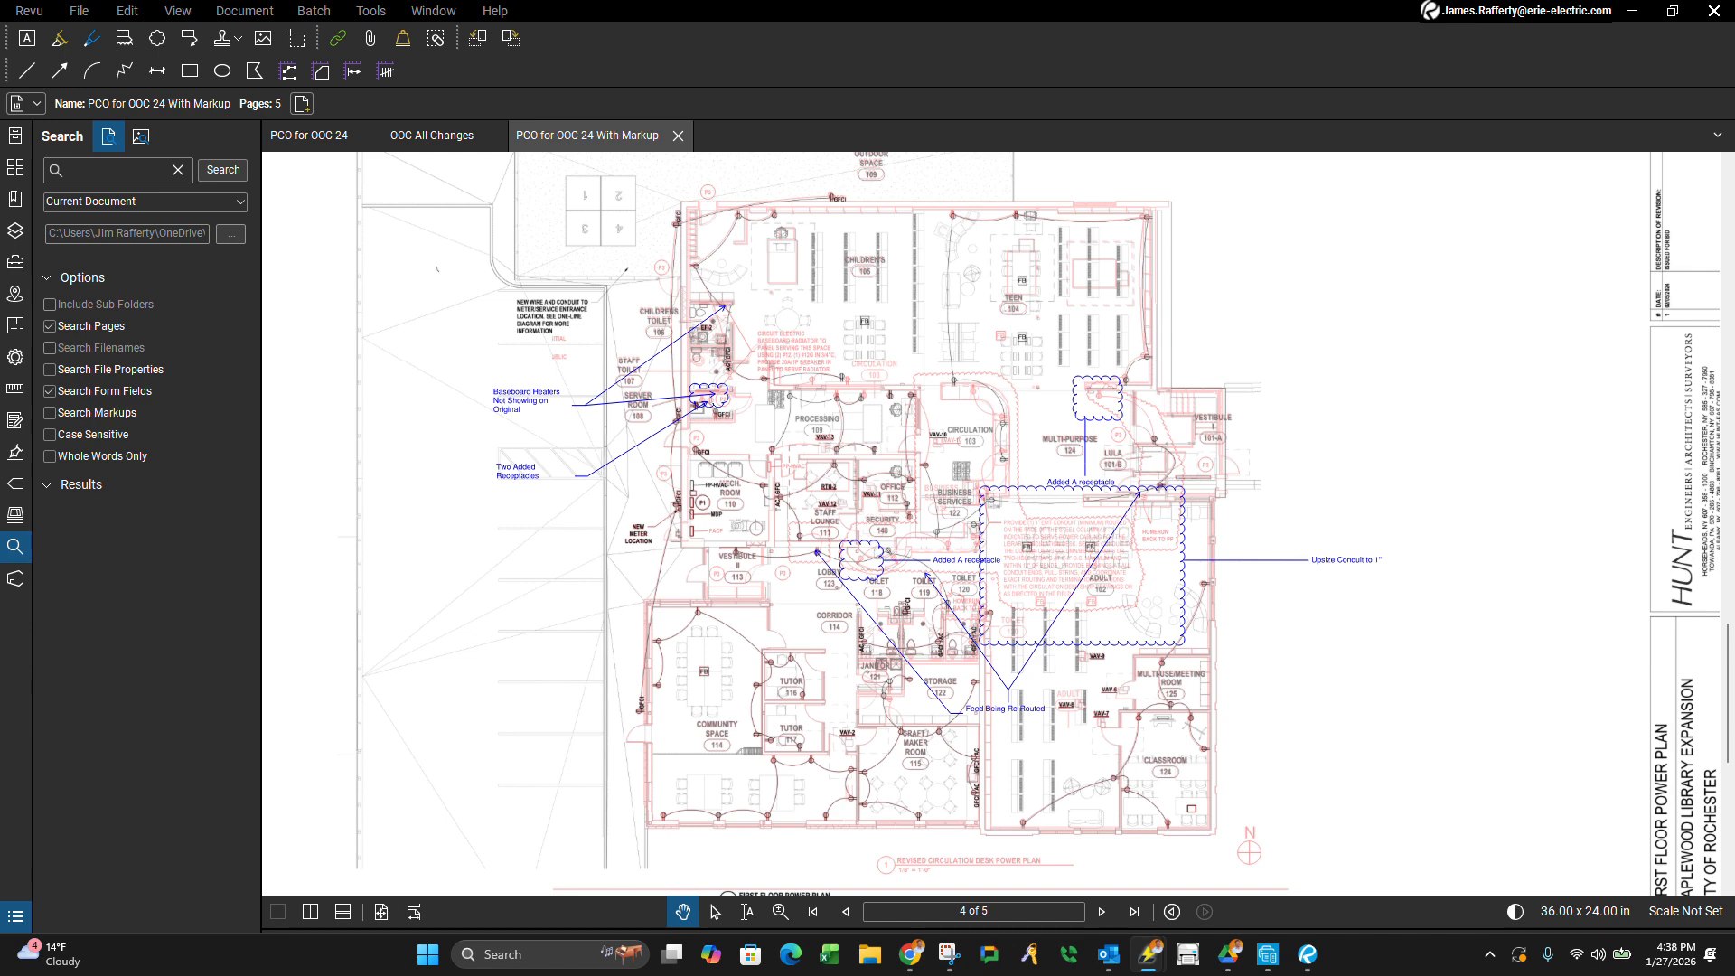
pyautogui.moveTo(1696, 701); pyautogui.dragTo(776, 444)
pyautogui.click(883, 432)
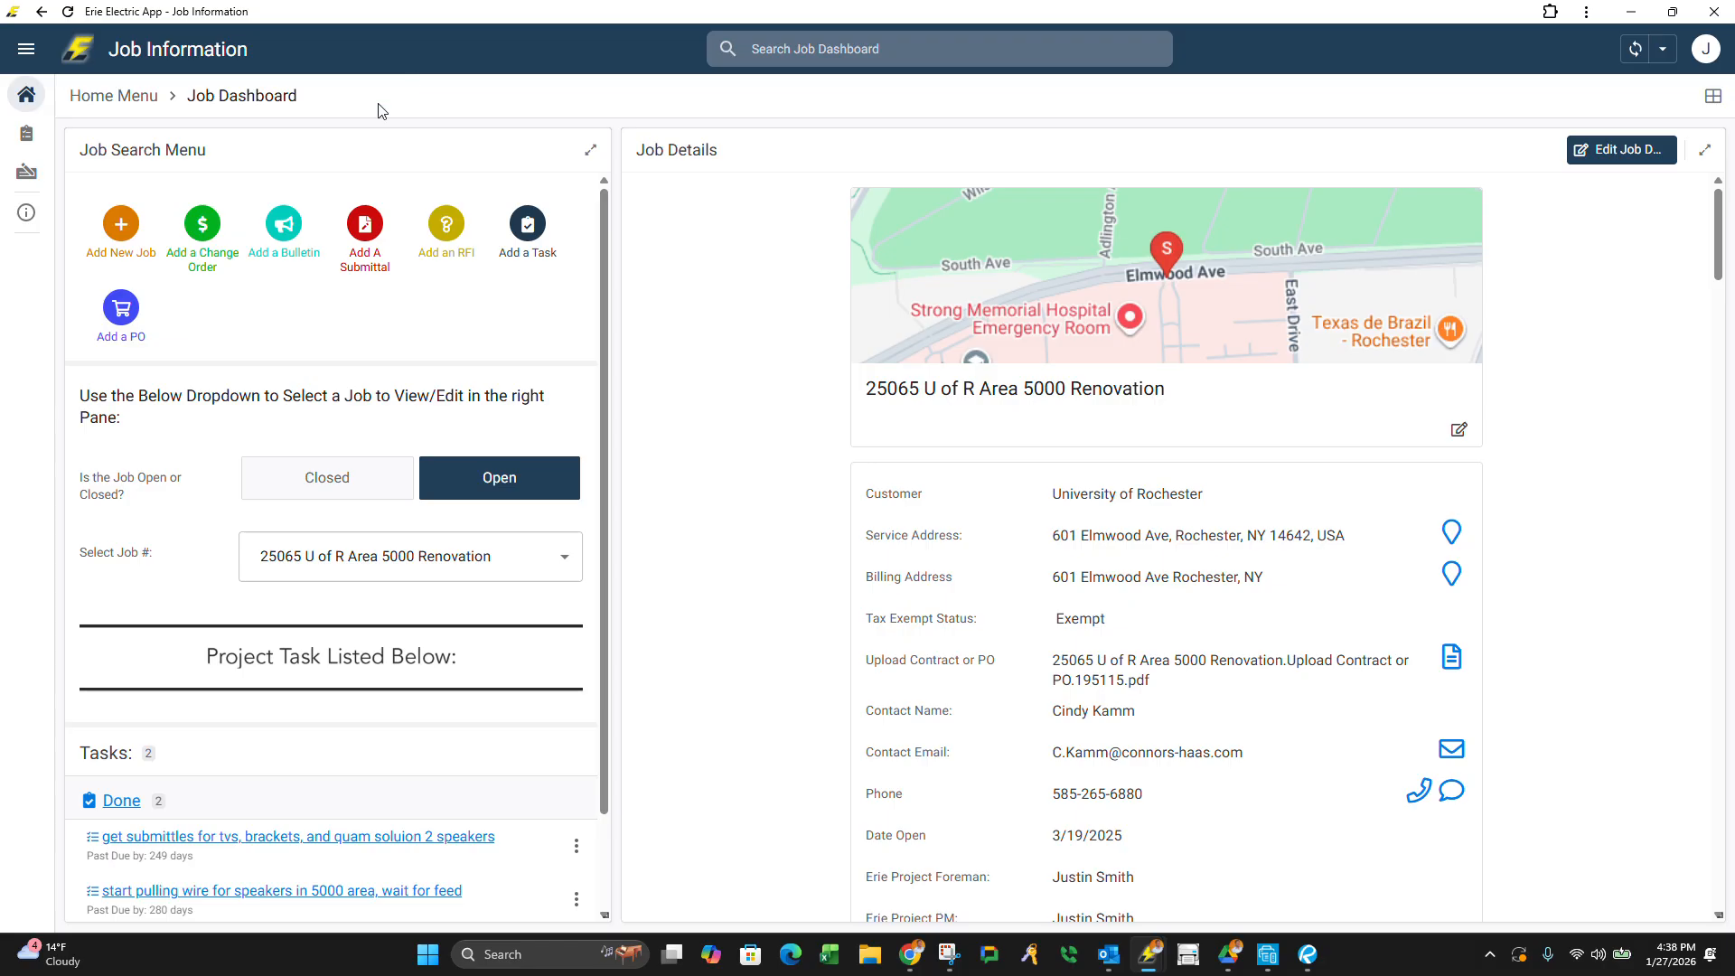
pyautogui.click(114, 96)
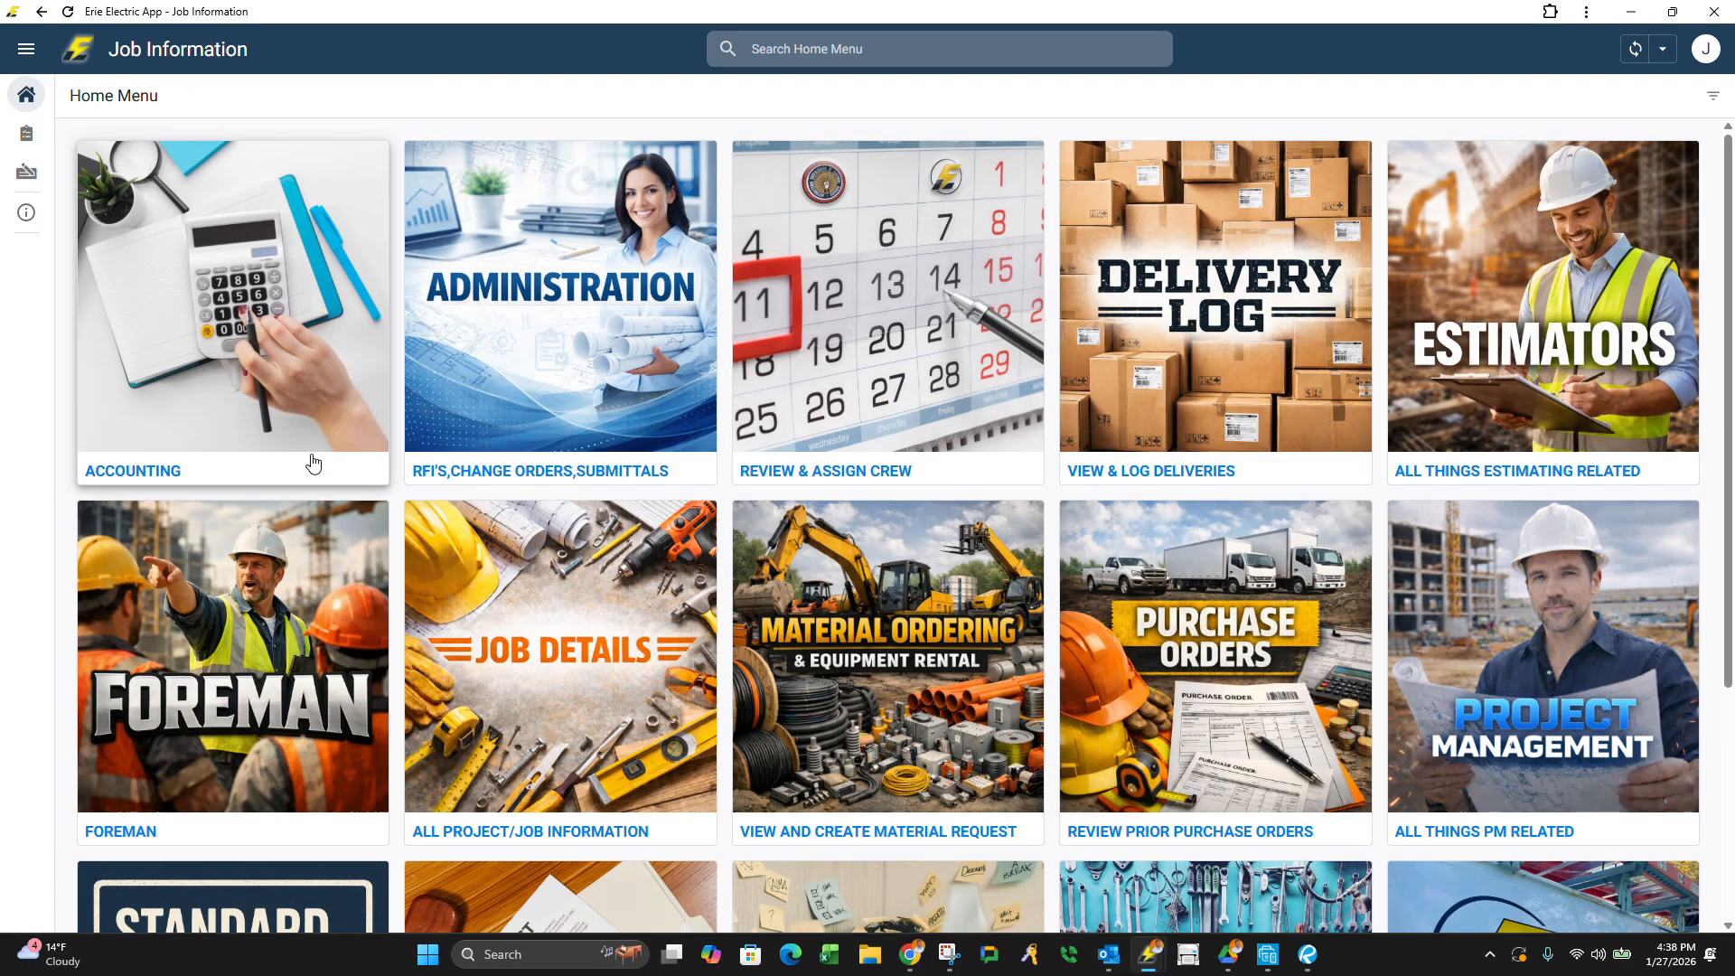
pyautogui.click(639, 372)
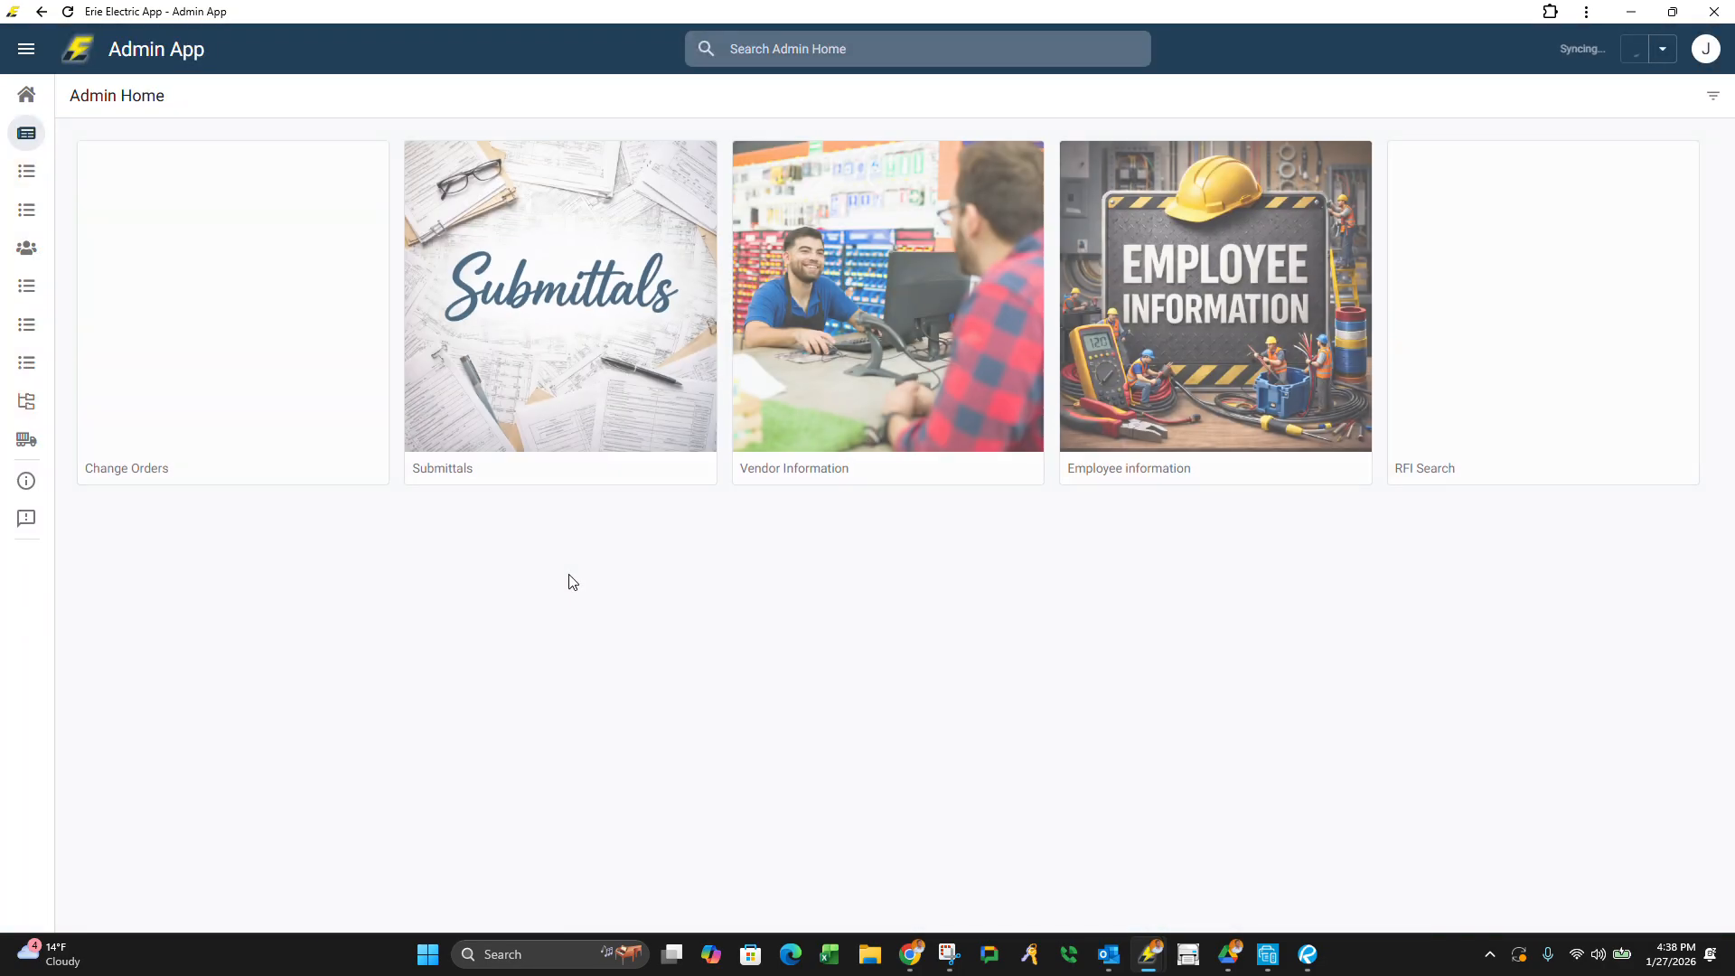
pyautogui.click(150, 352)
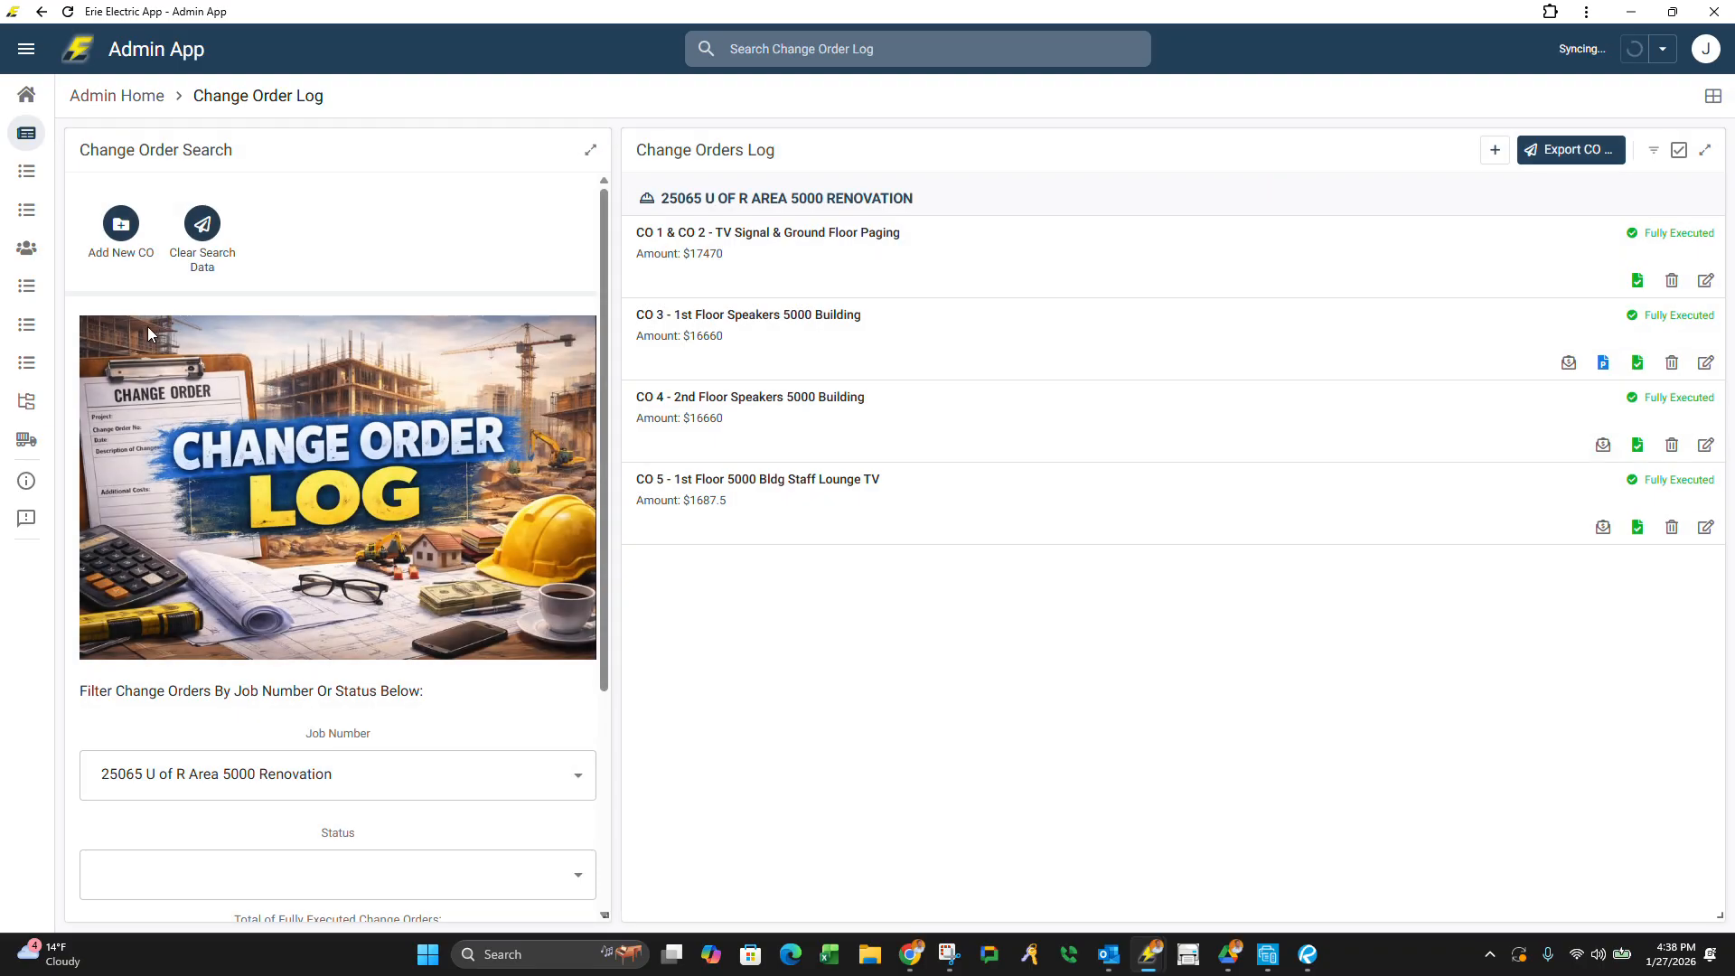
pyautogui.click(120, 224)
pyautogui.click(1177, 553)
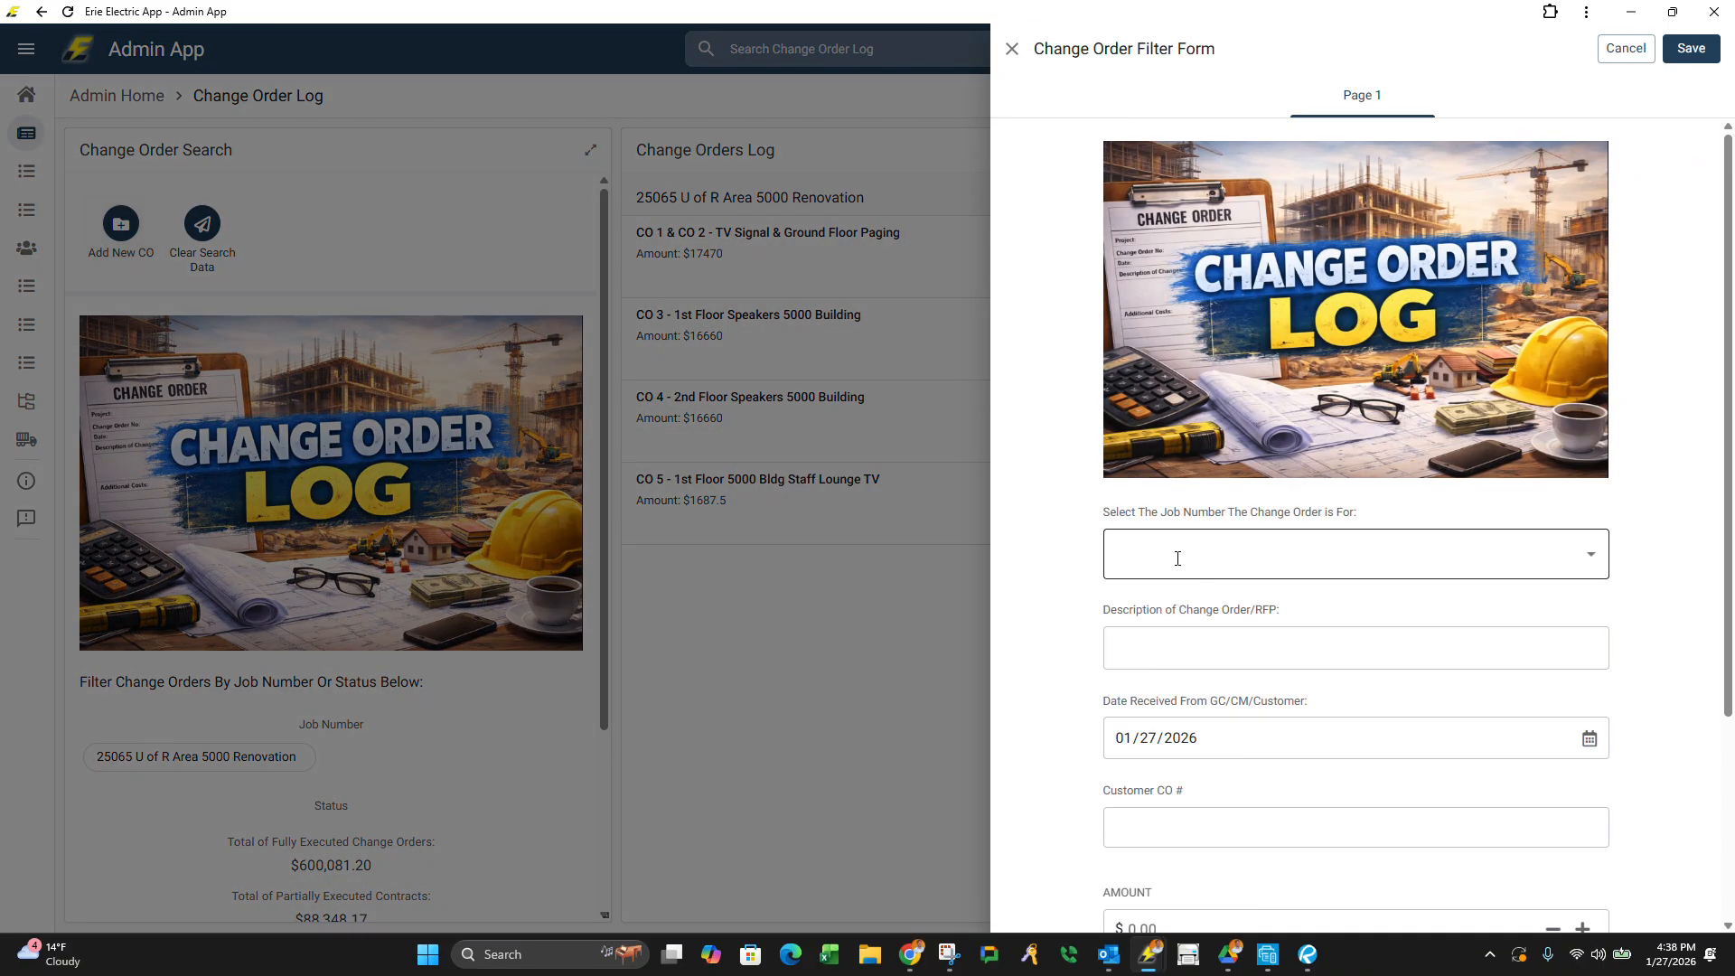
pyautogui.write('maple')
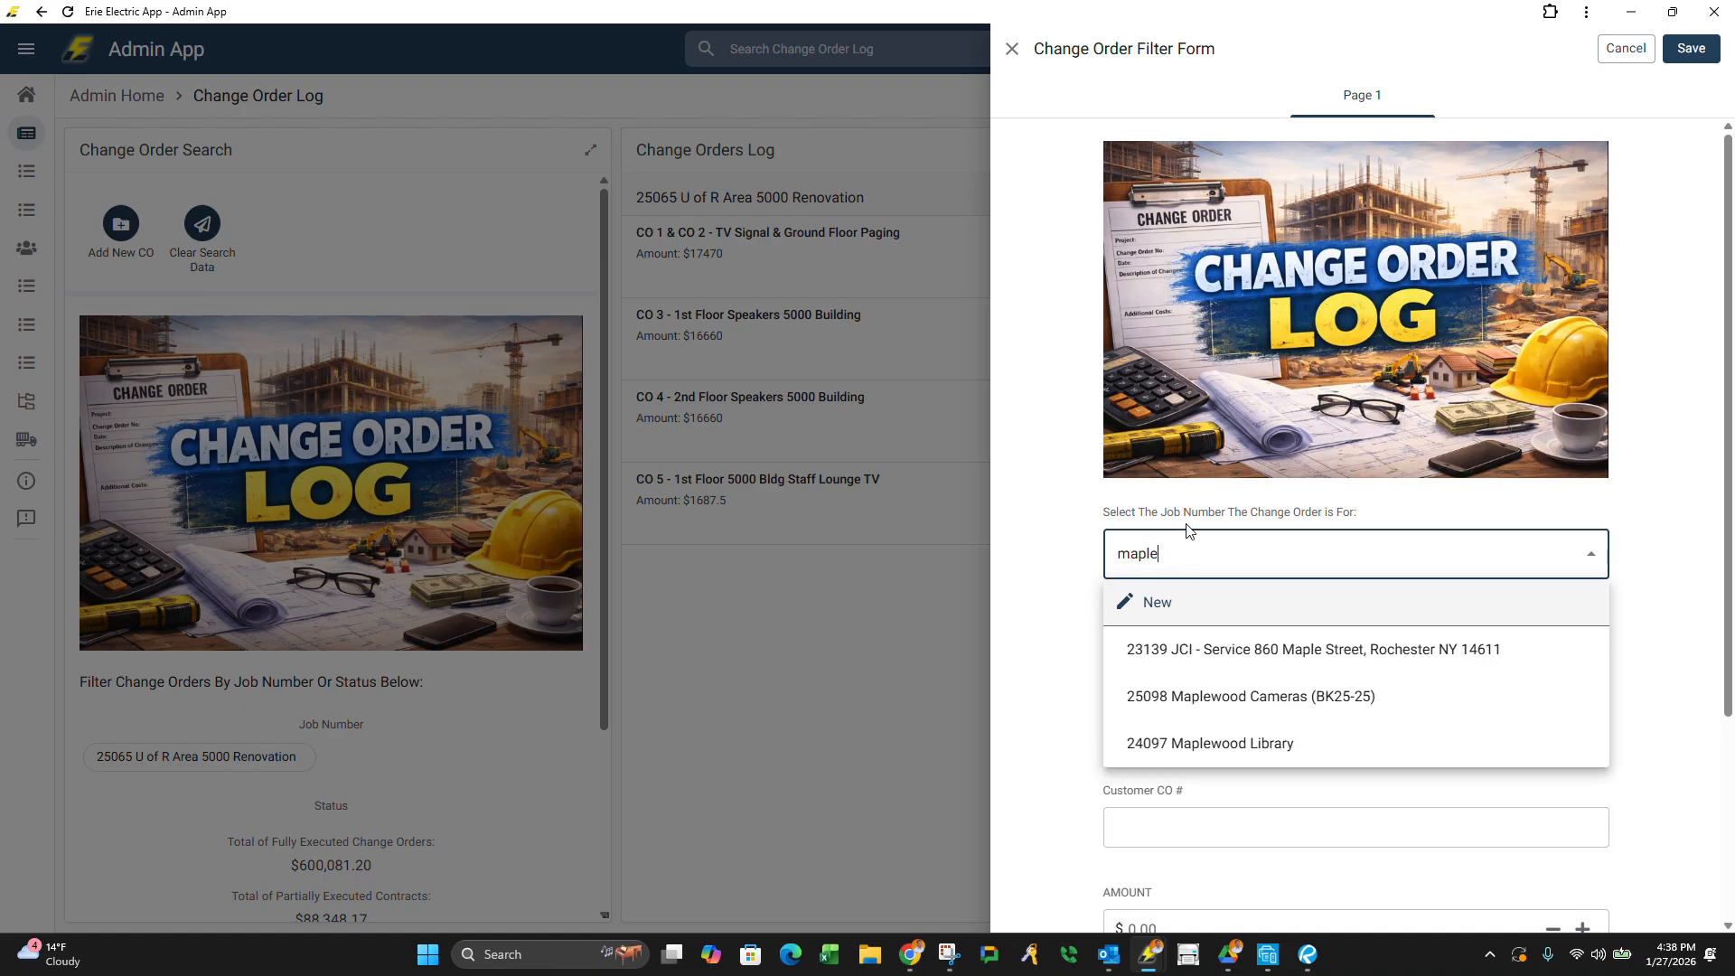
pyautogui.click(1179, 752)
pyautogui.click(1188, 650)
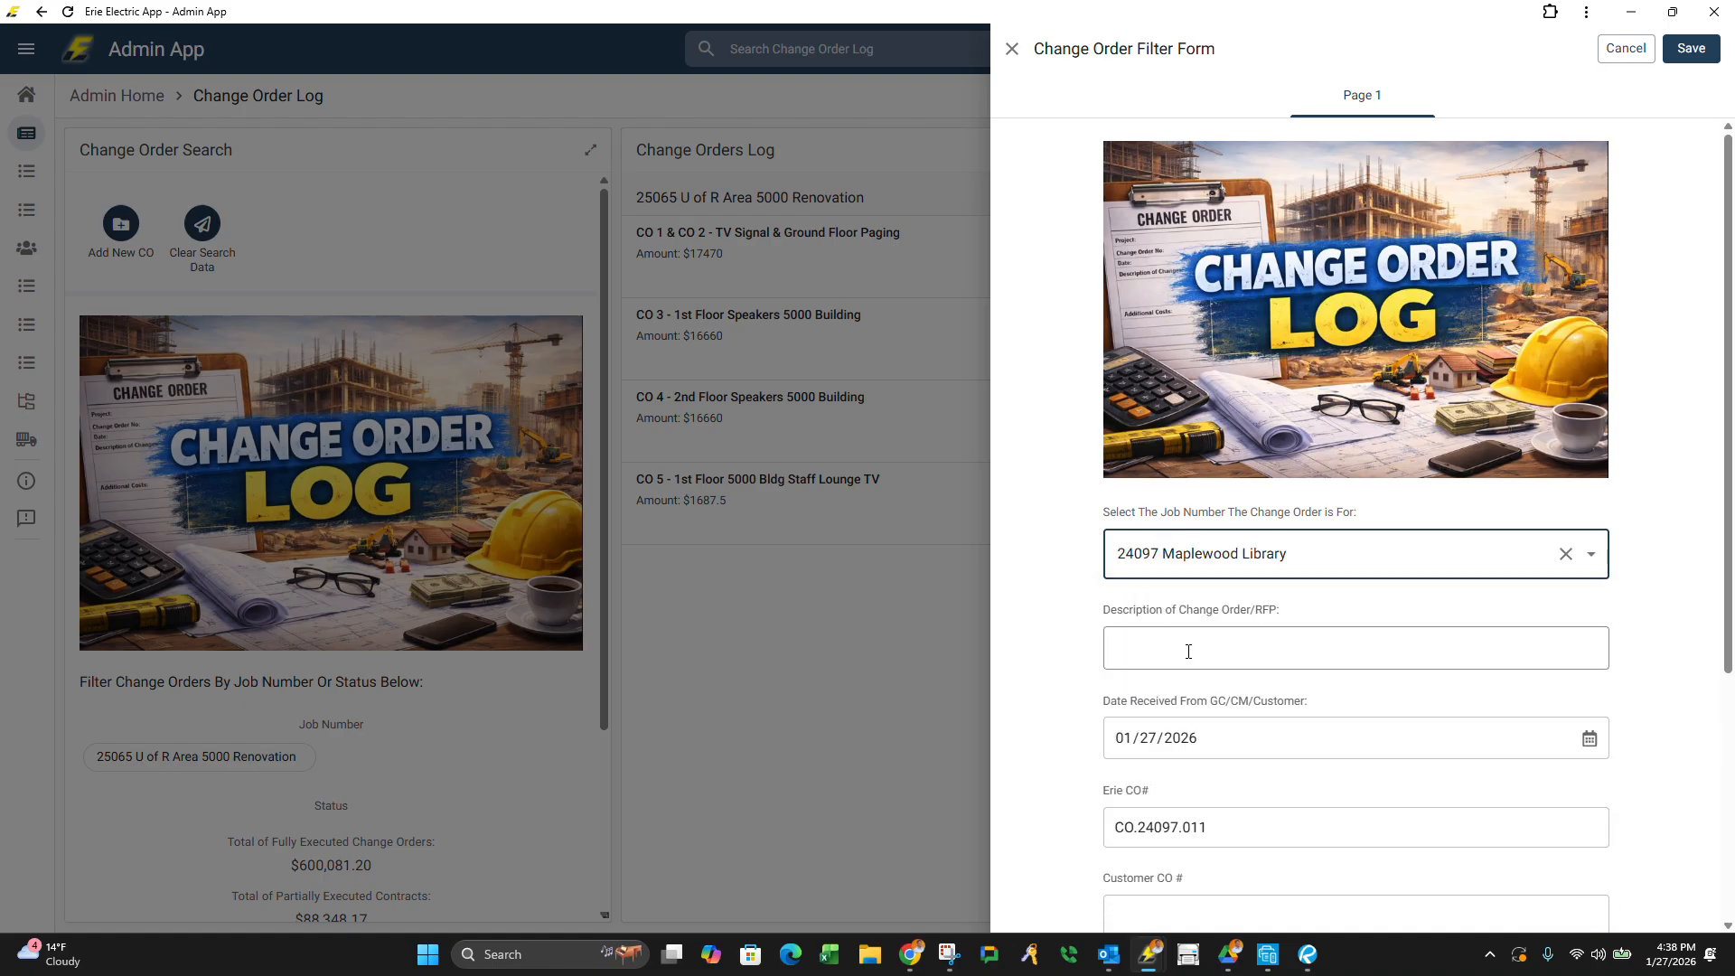
pyautogui.write('PCO for OOC')
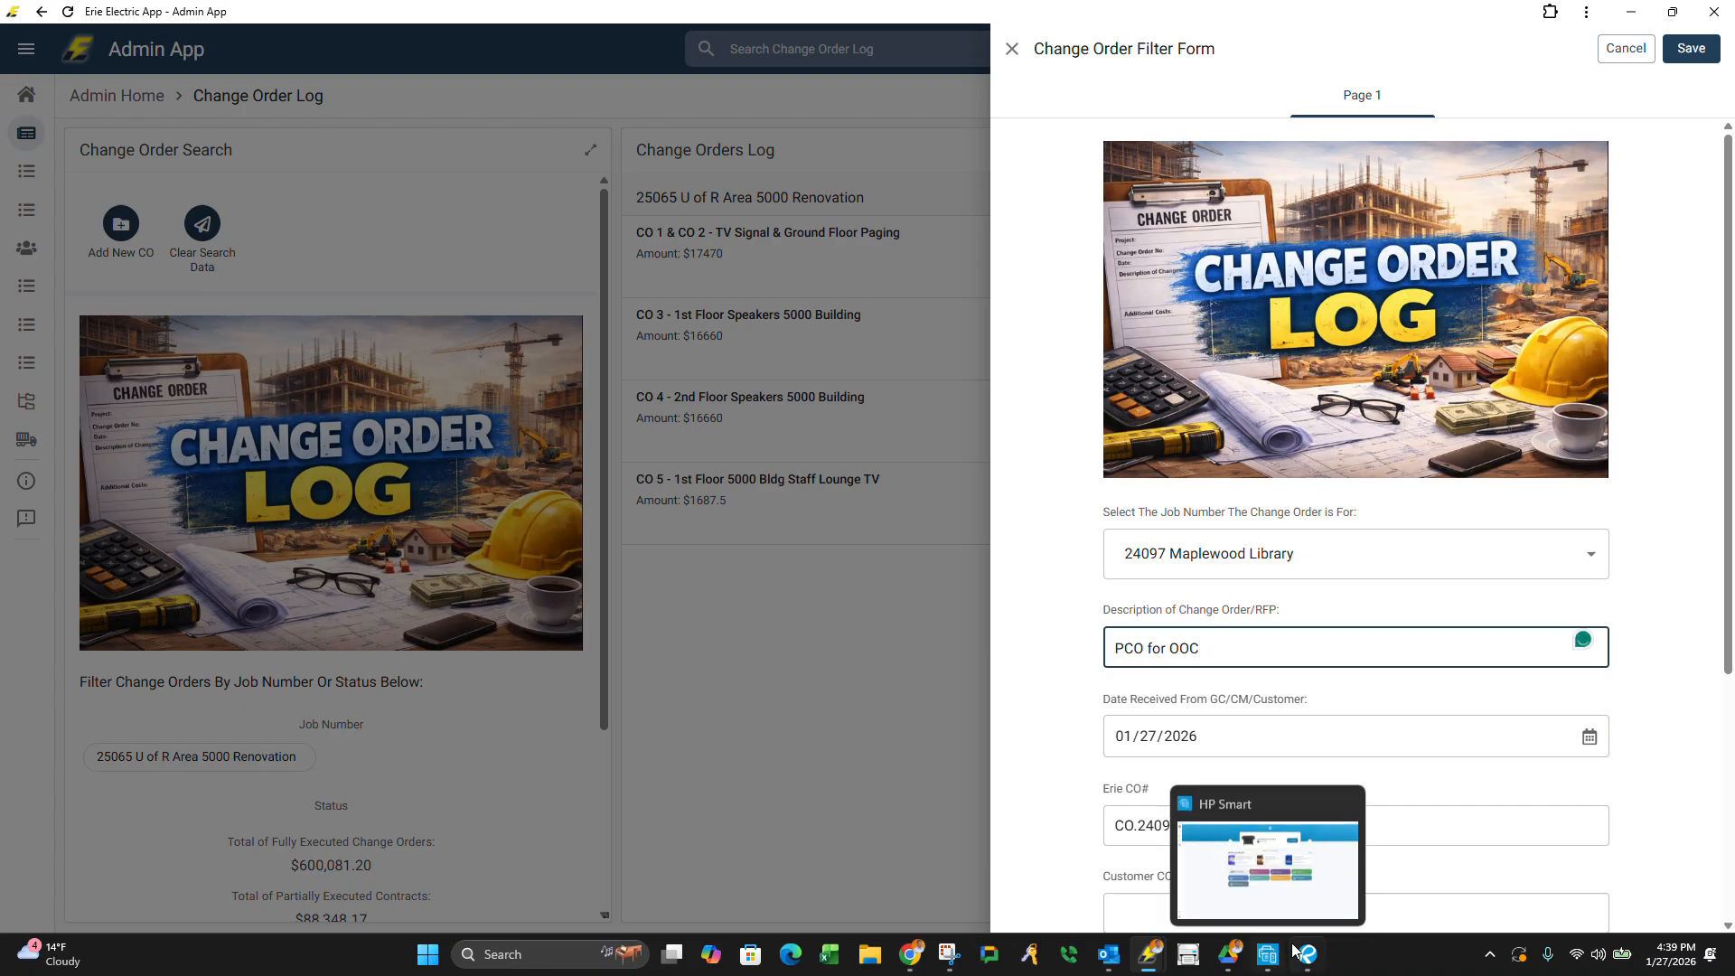
pyautogui.moveTo(1310, 956)
pyautogui.click(1300, 900)
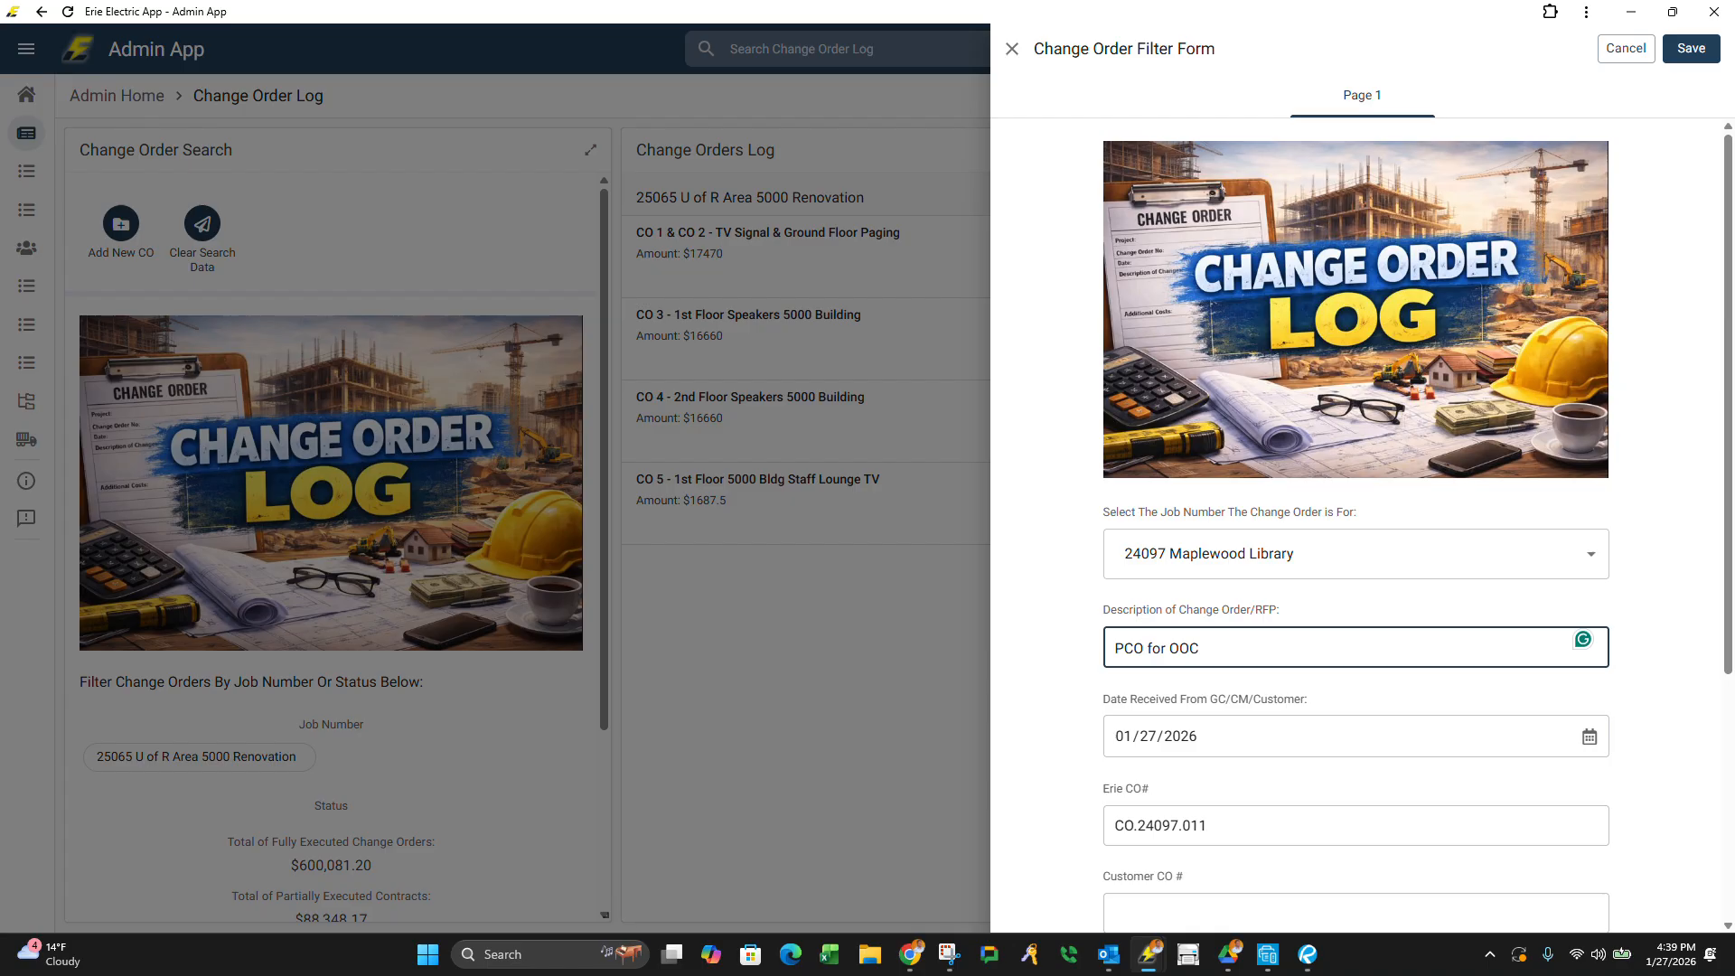
pyautogui.click(1625, 48)
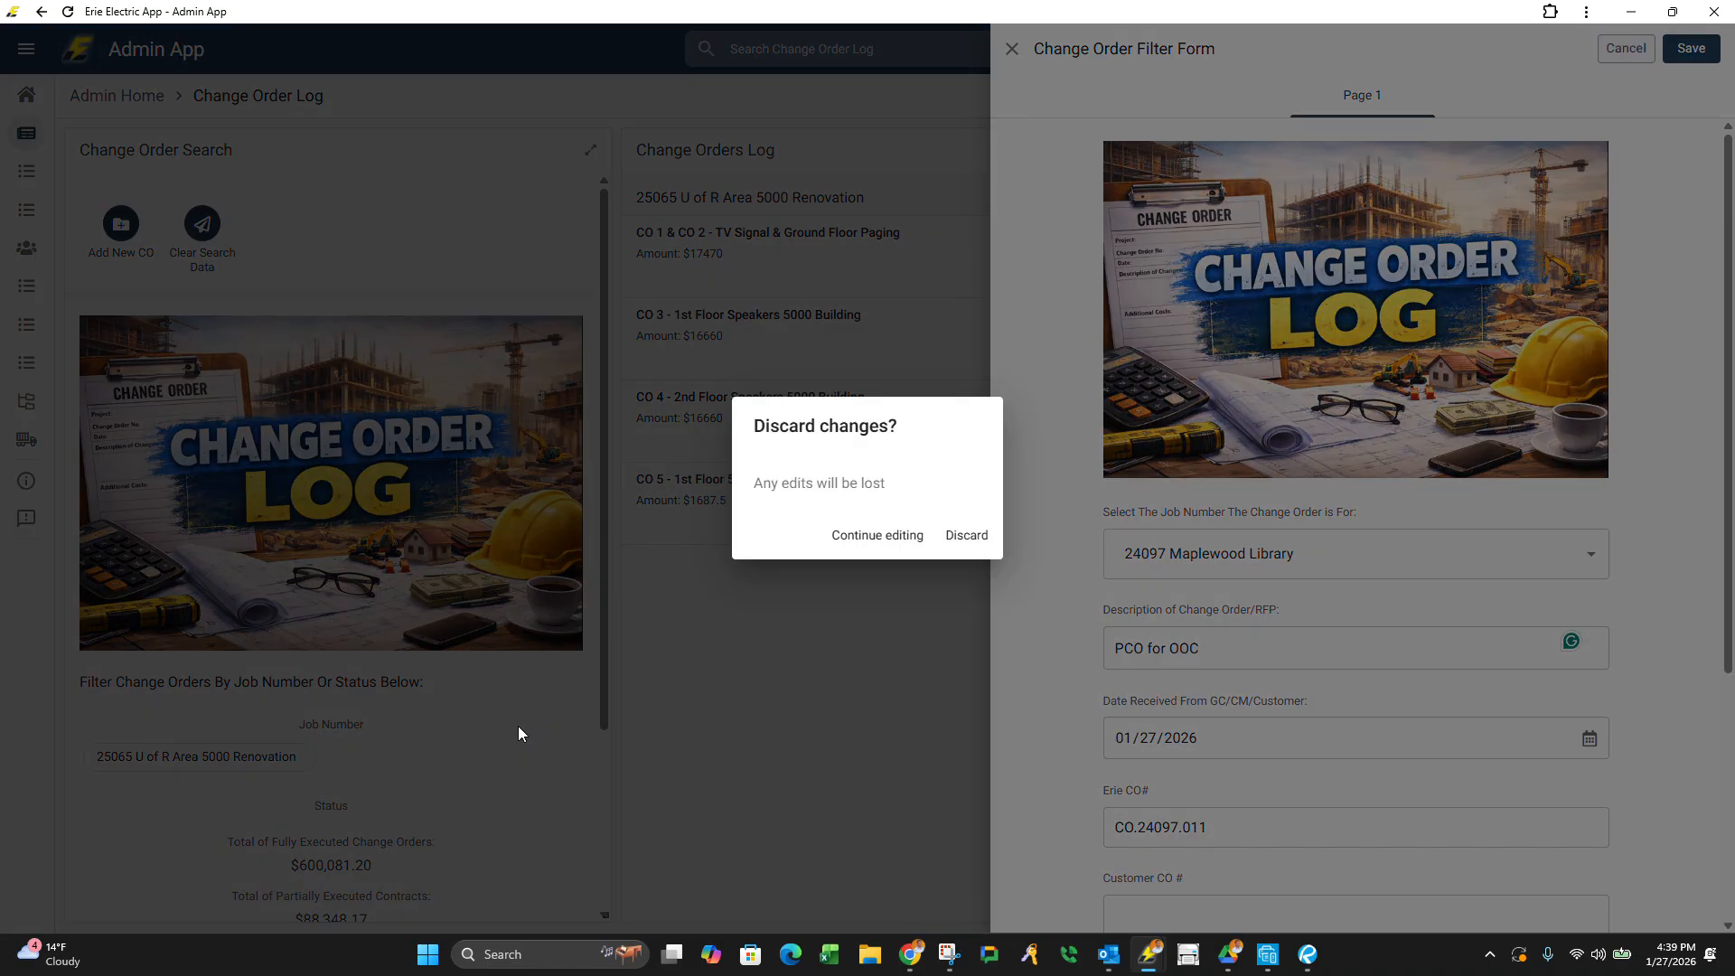
pyautogui.click(965, 535)
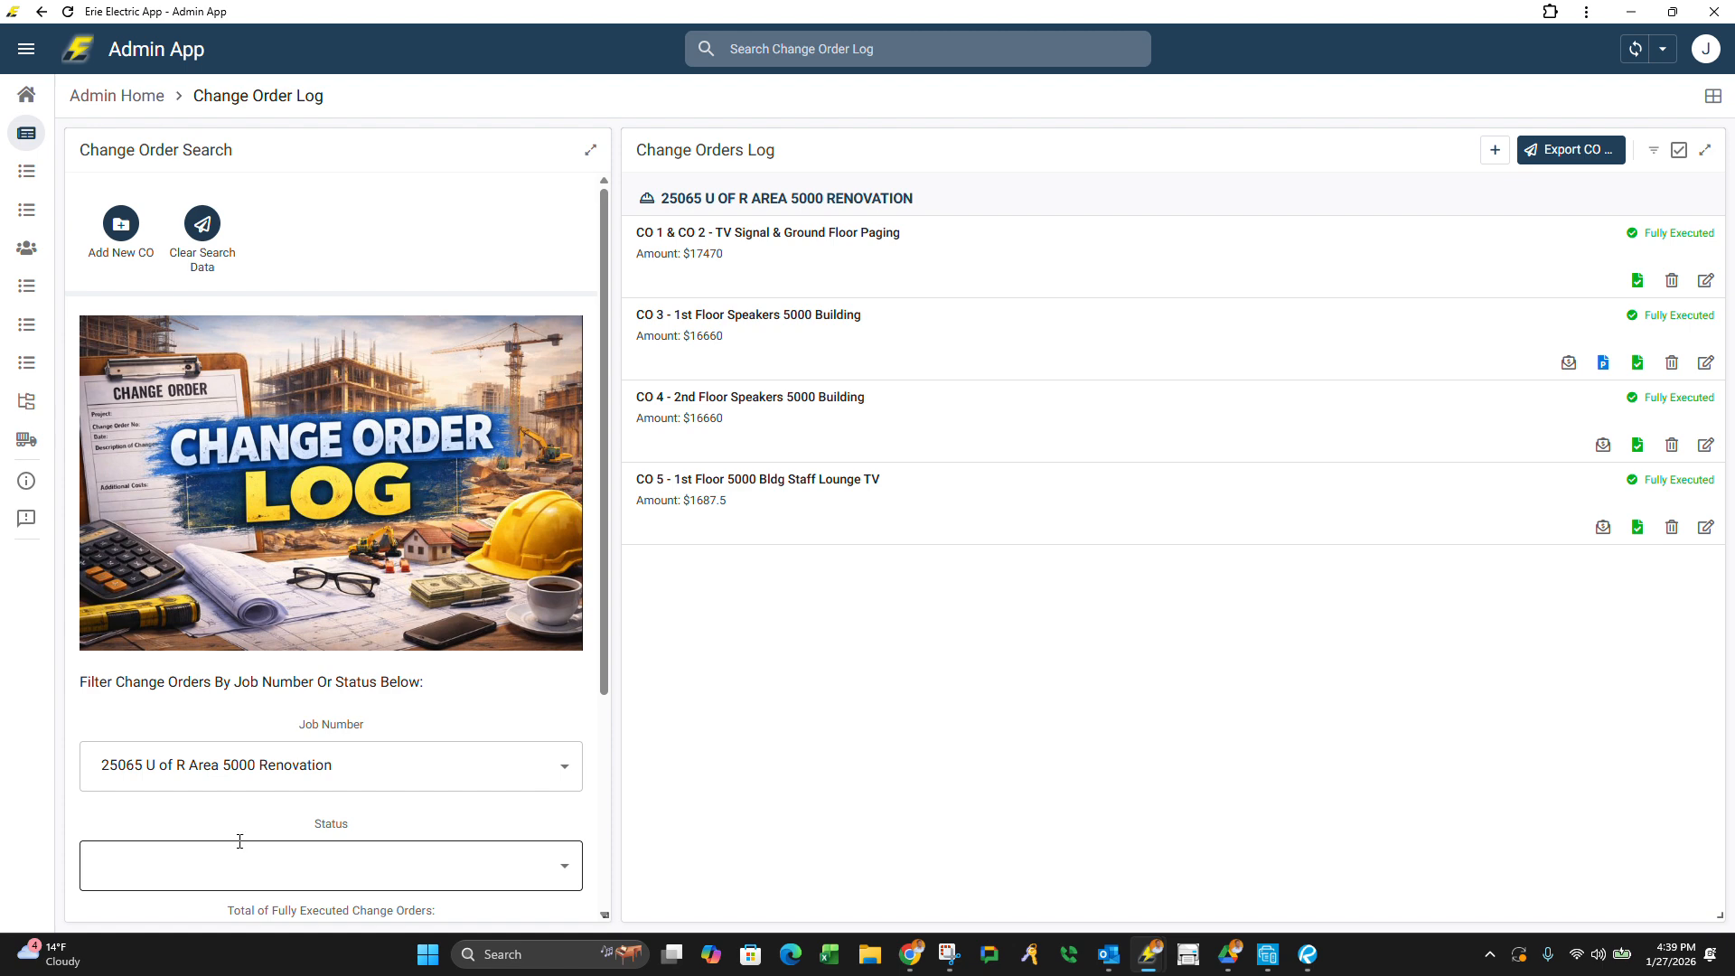
# Filter the change order log to job 24097 Maplewood Library and open the OOC 34 - Circulation Desk Power Plan entry.
pyautogui.click(374, 765)
pyautogui.write('maple')
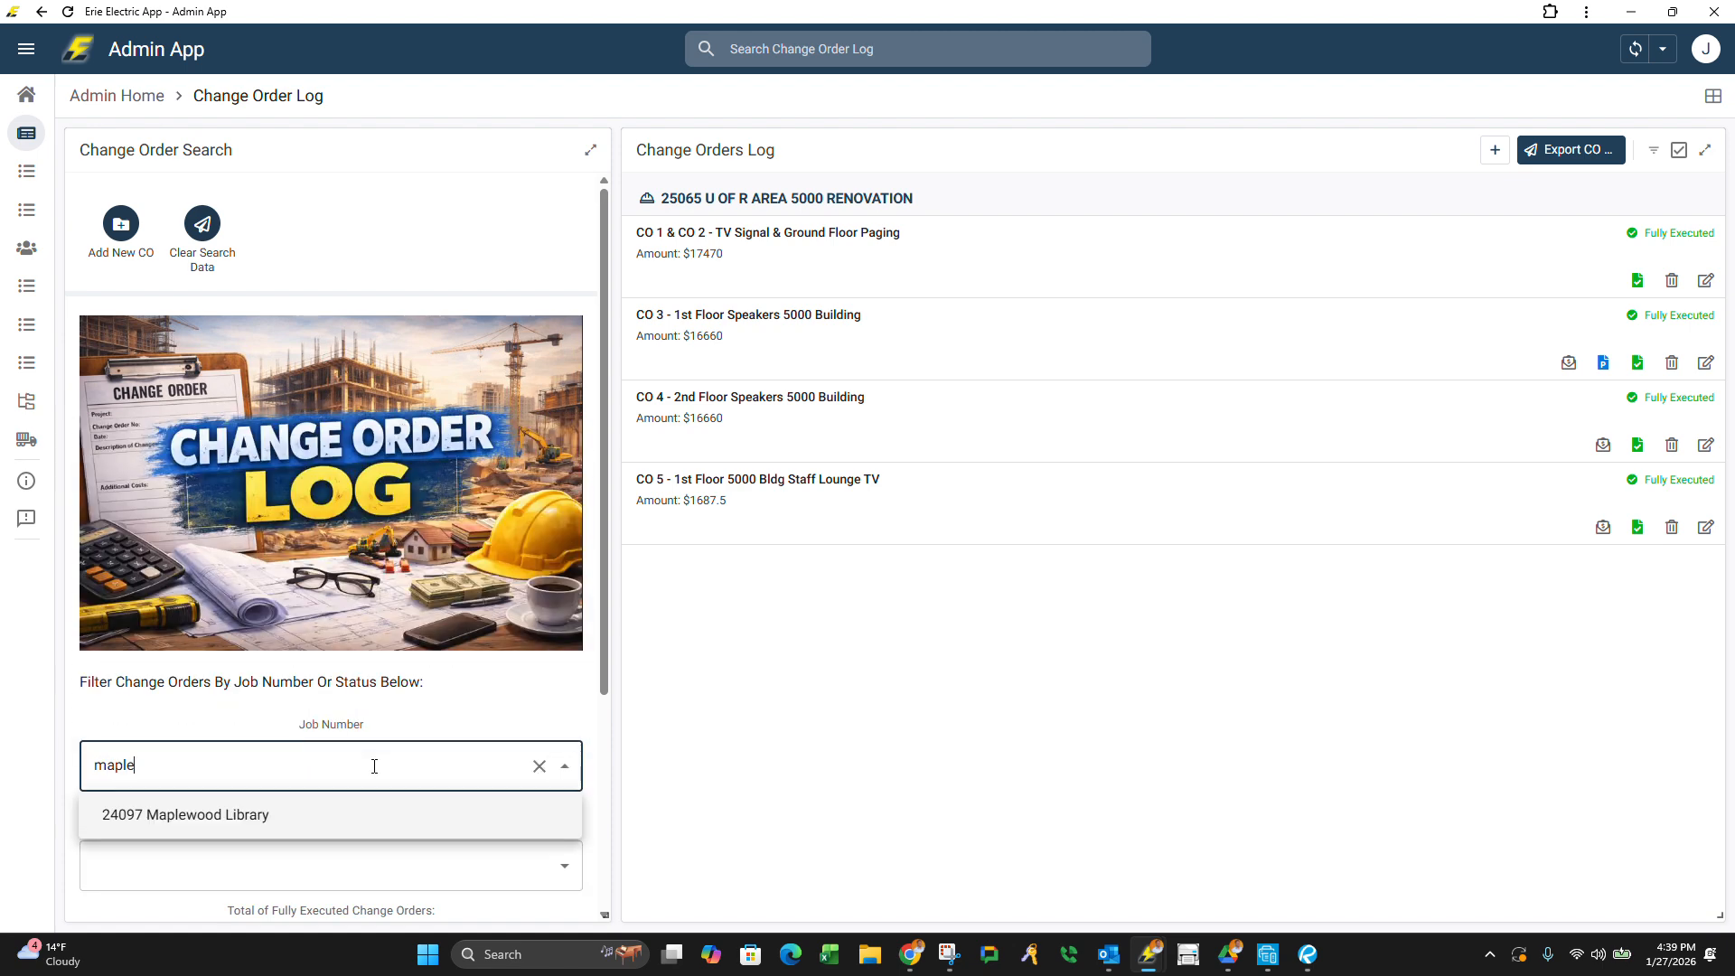
pyautogui.click(376, 813)
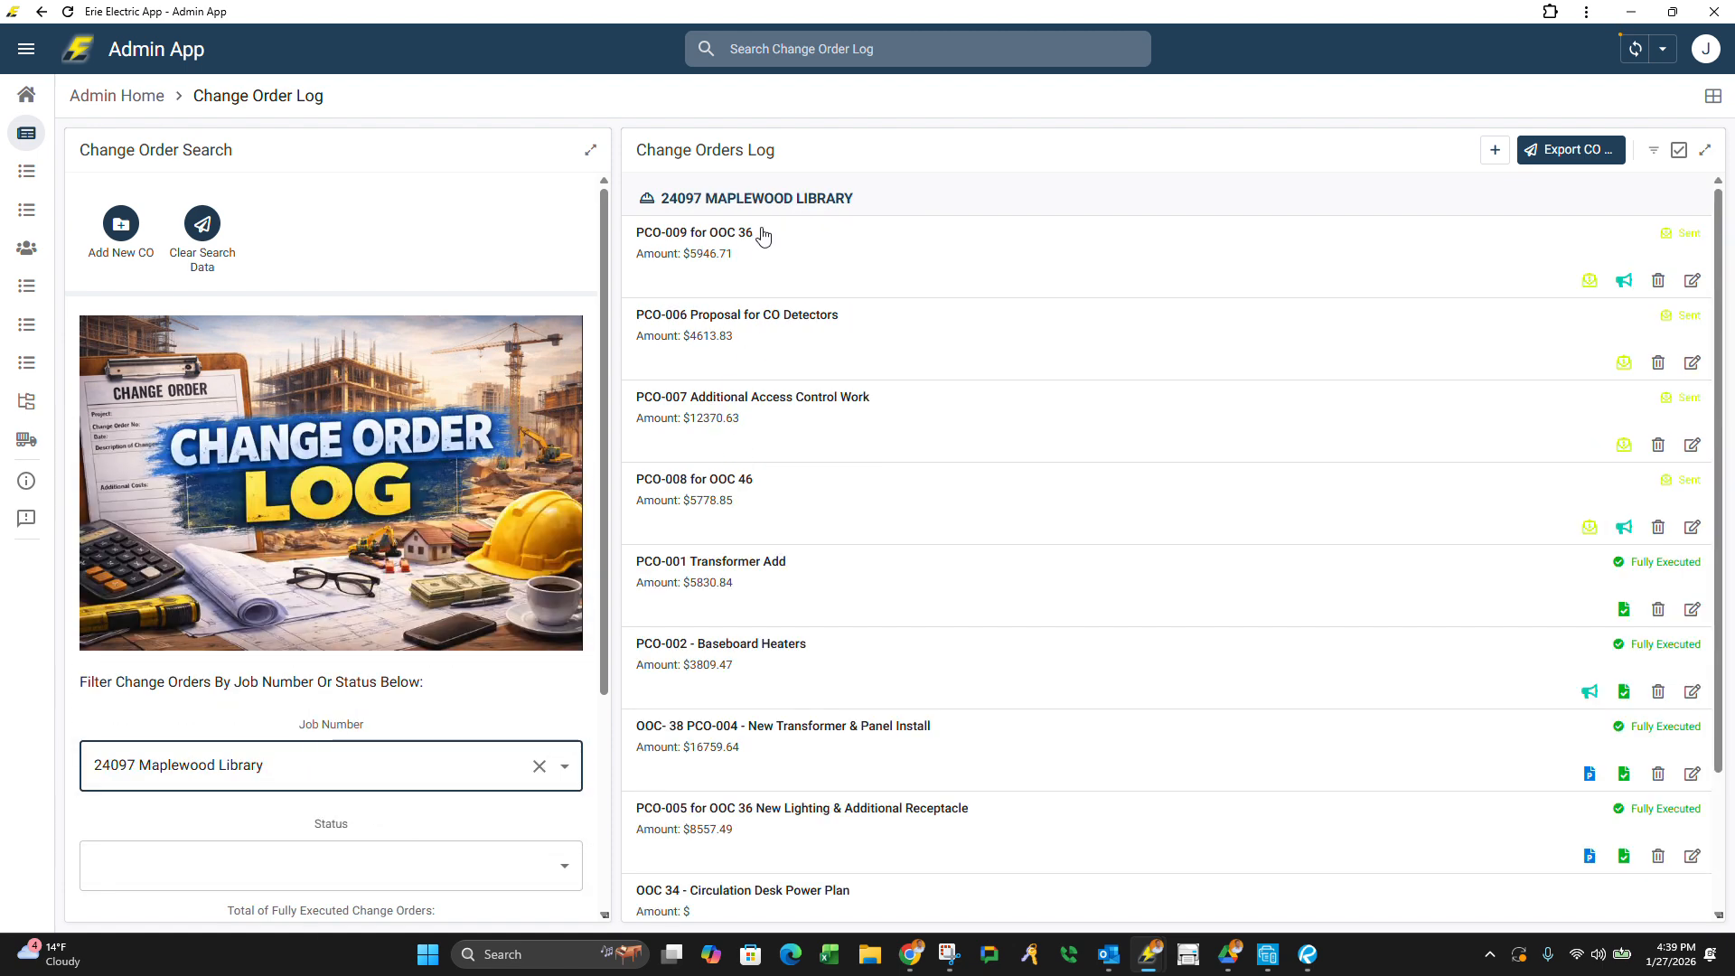
pyautogui.scroll(-3, 736, 596)
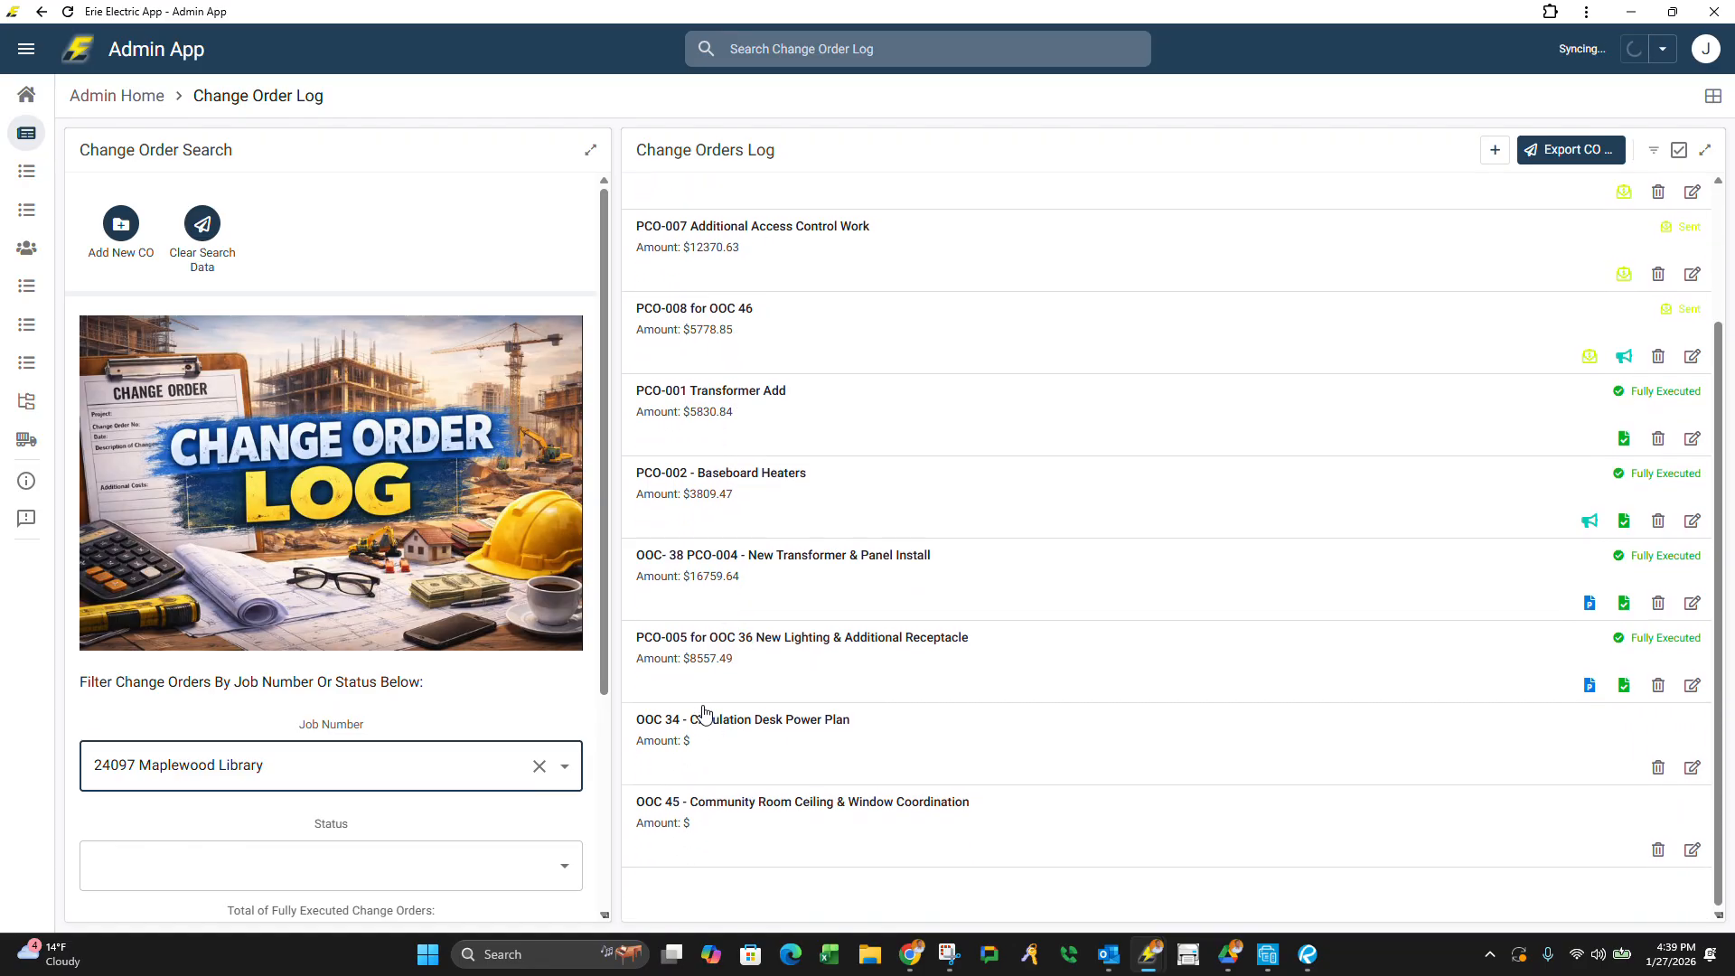
pyautogui.click(723, 741)
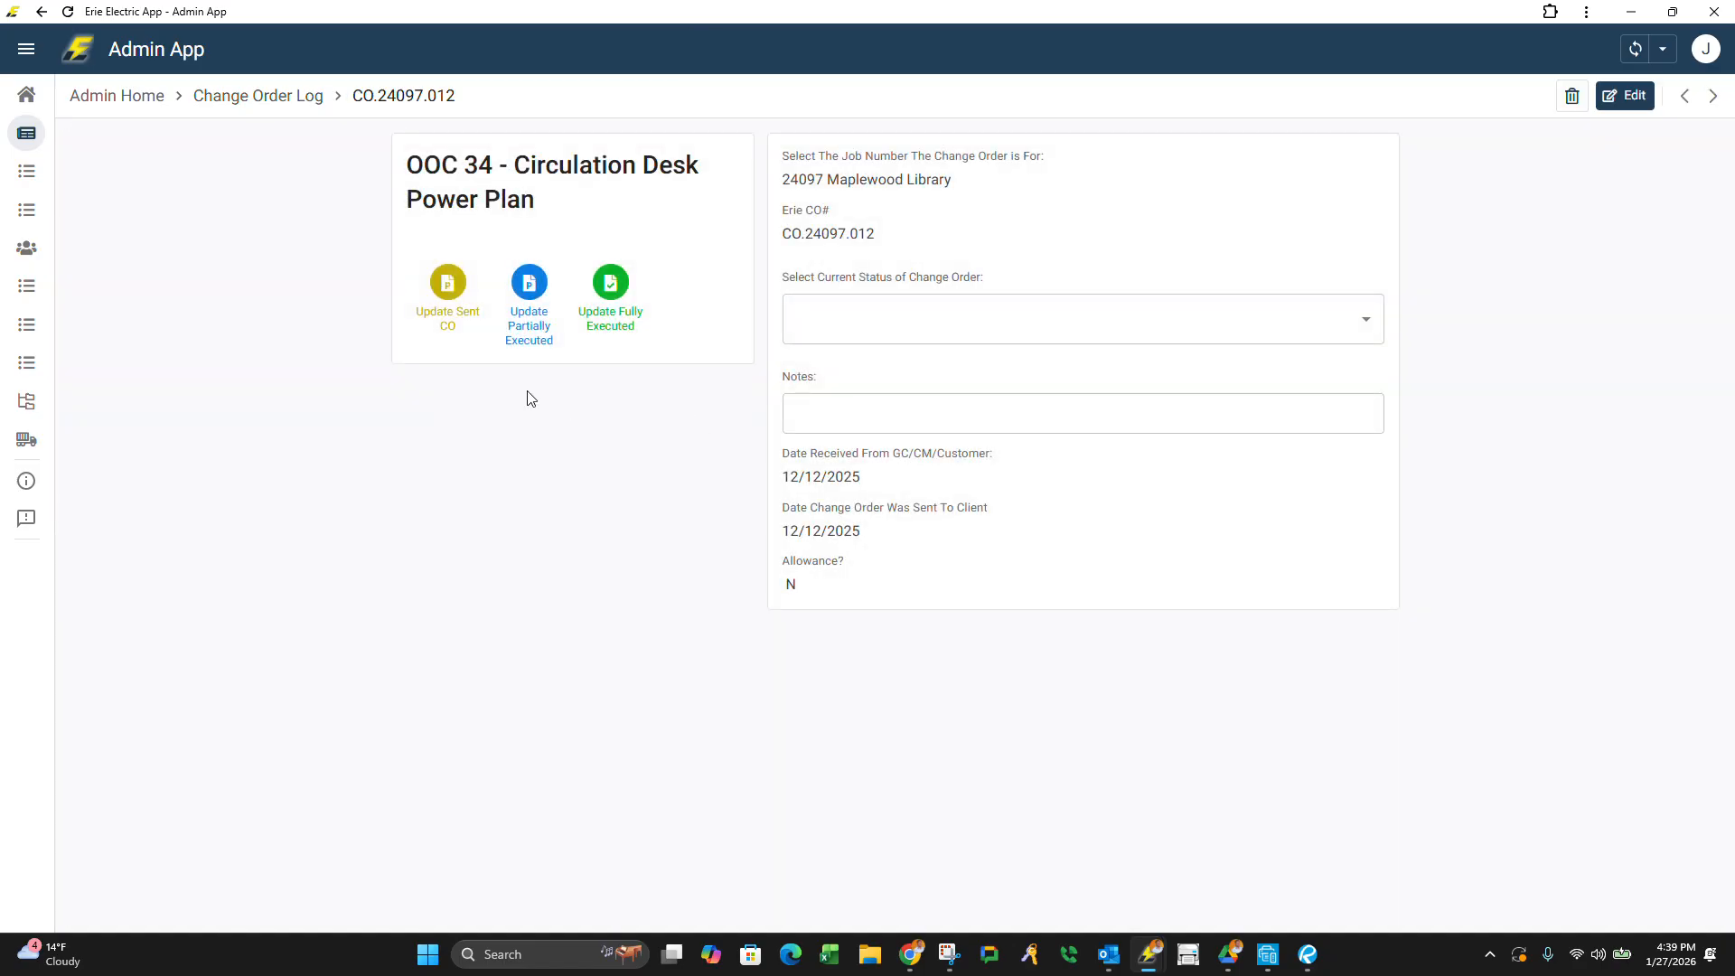
# Start updating the OOC 34 entry as a sent change order and go to its amount.
pyautogui.click(447, 288)
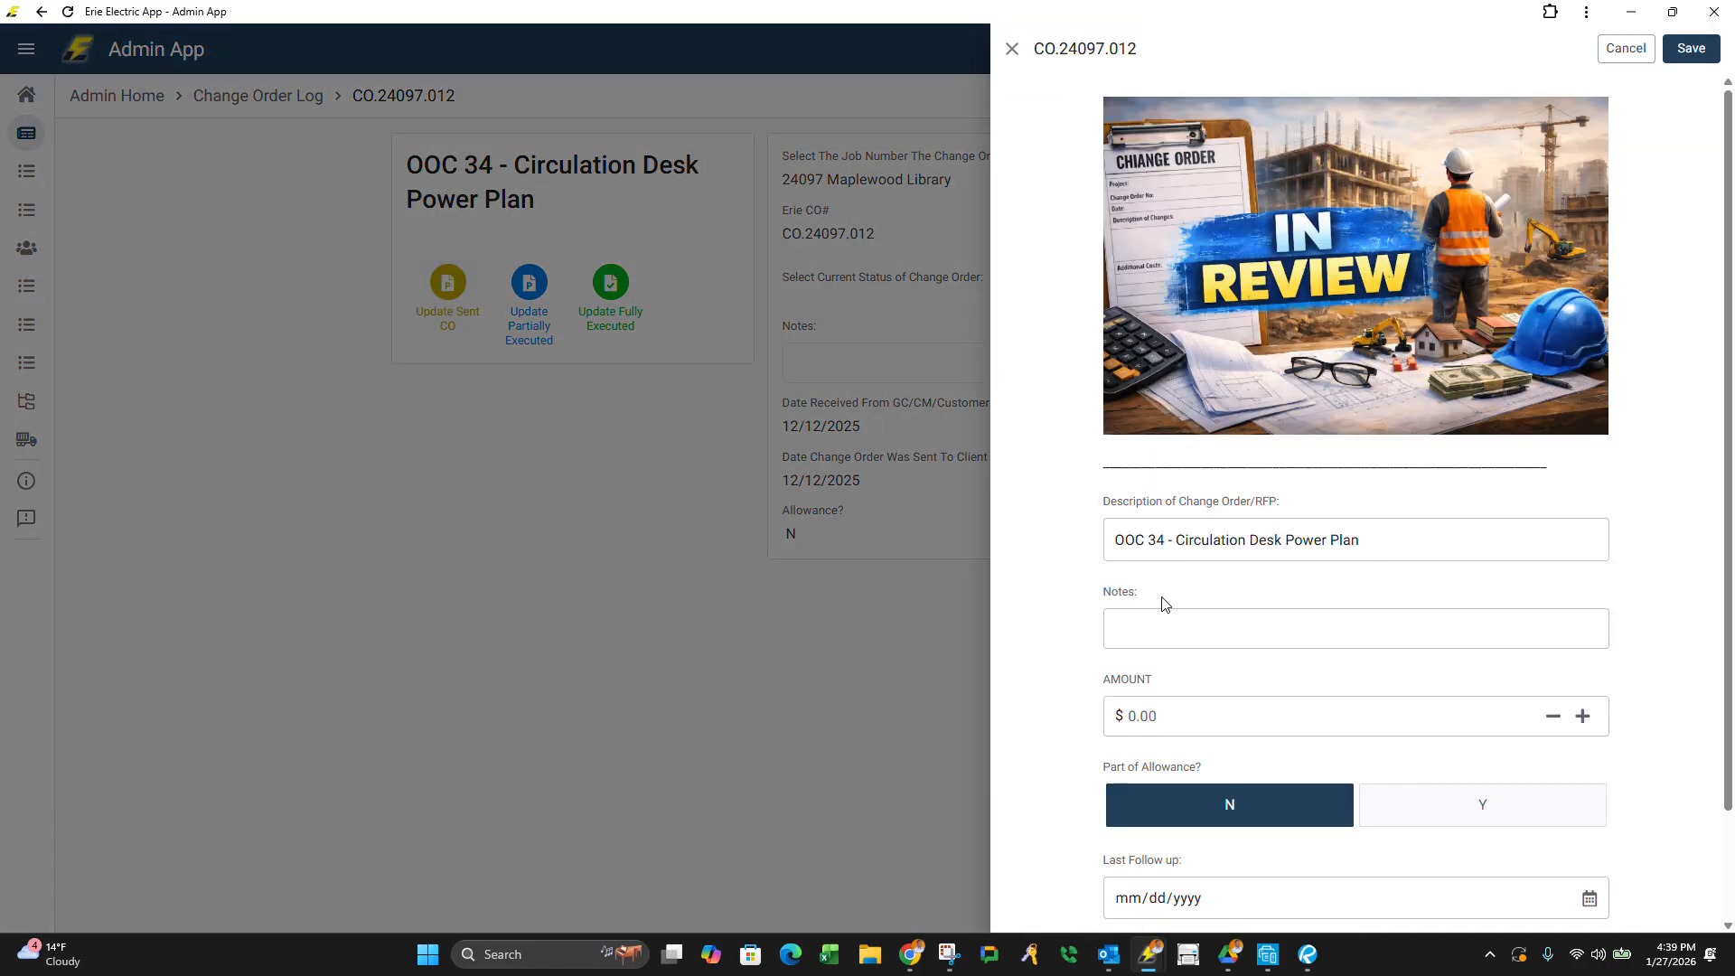
pyautogui.click(1158, 643)
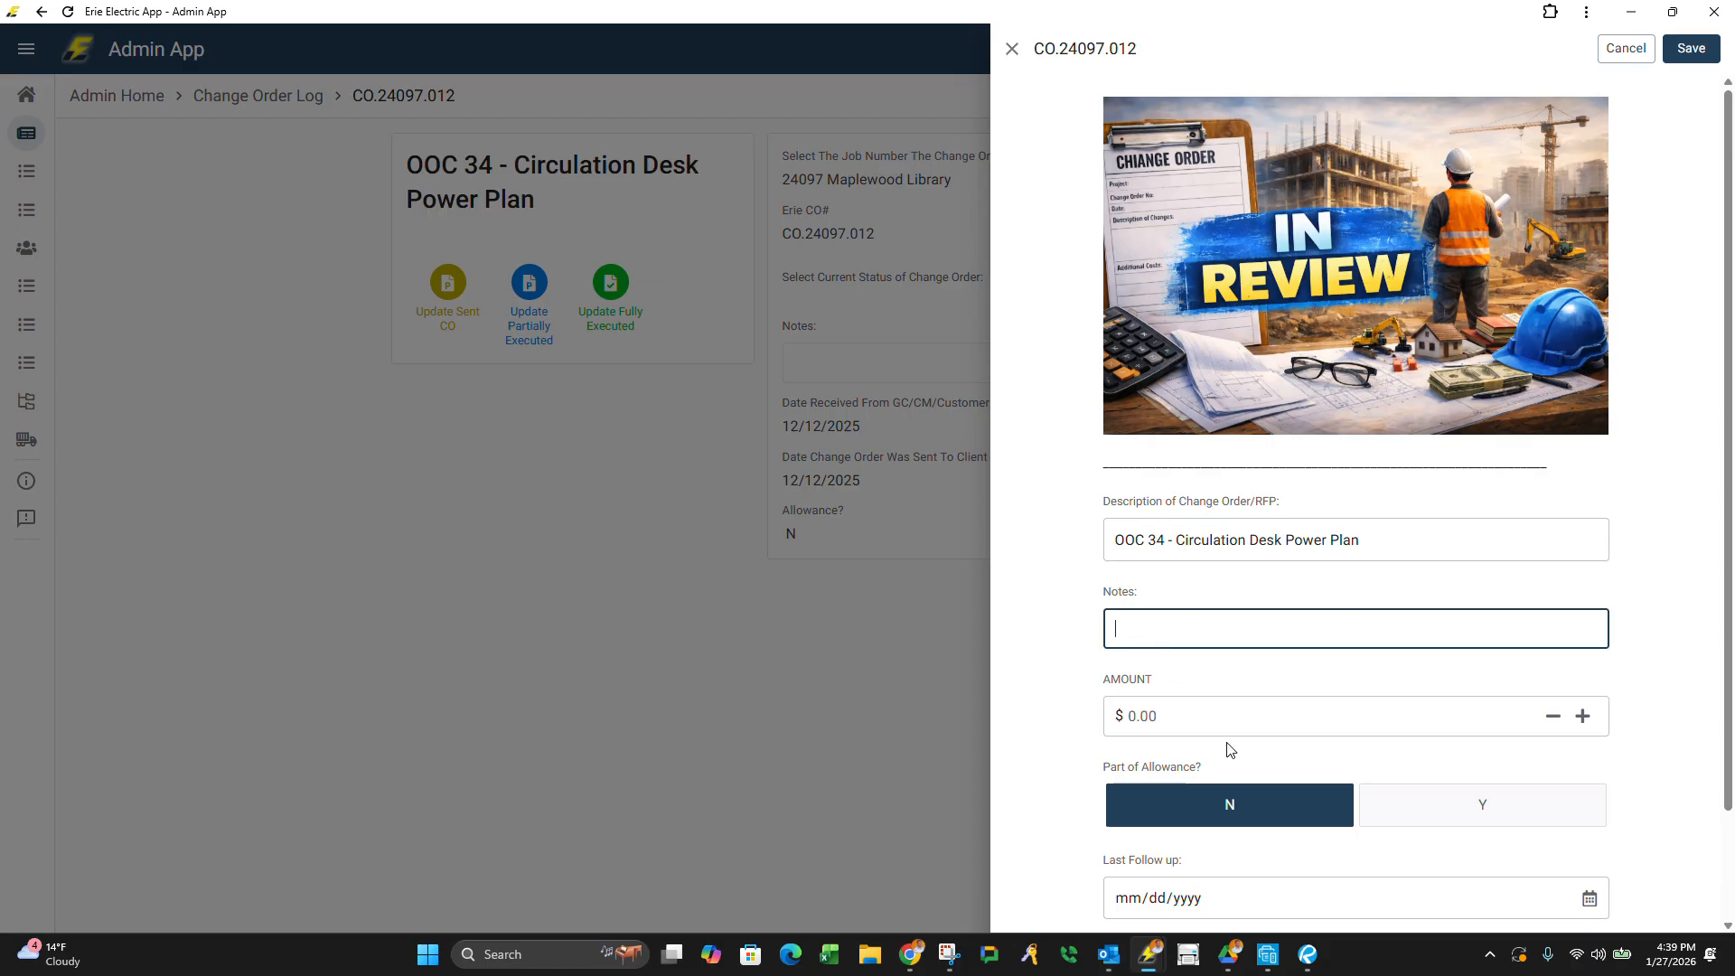
pyautogui.click(1189, 704)
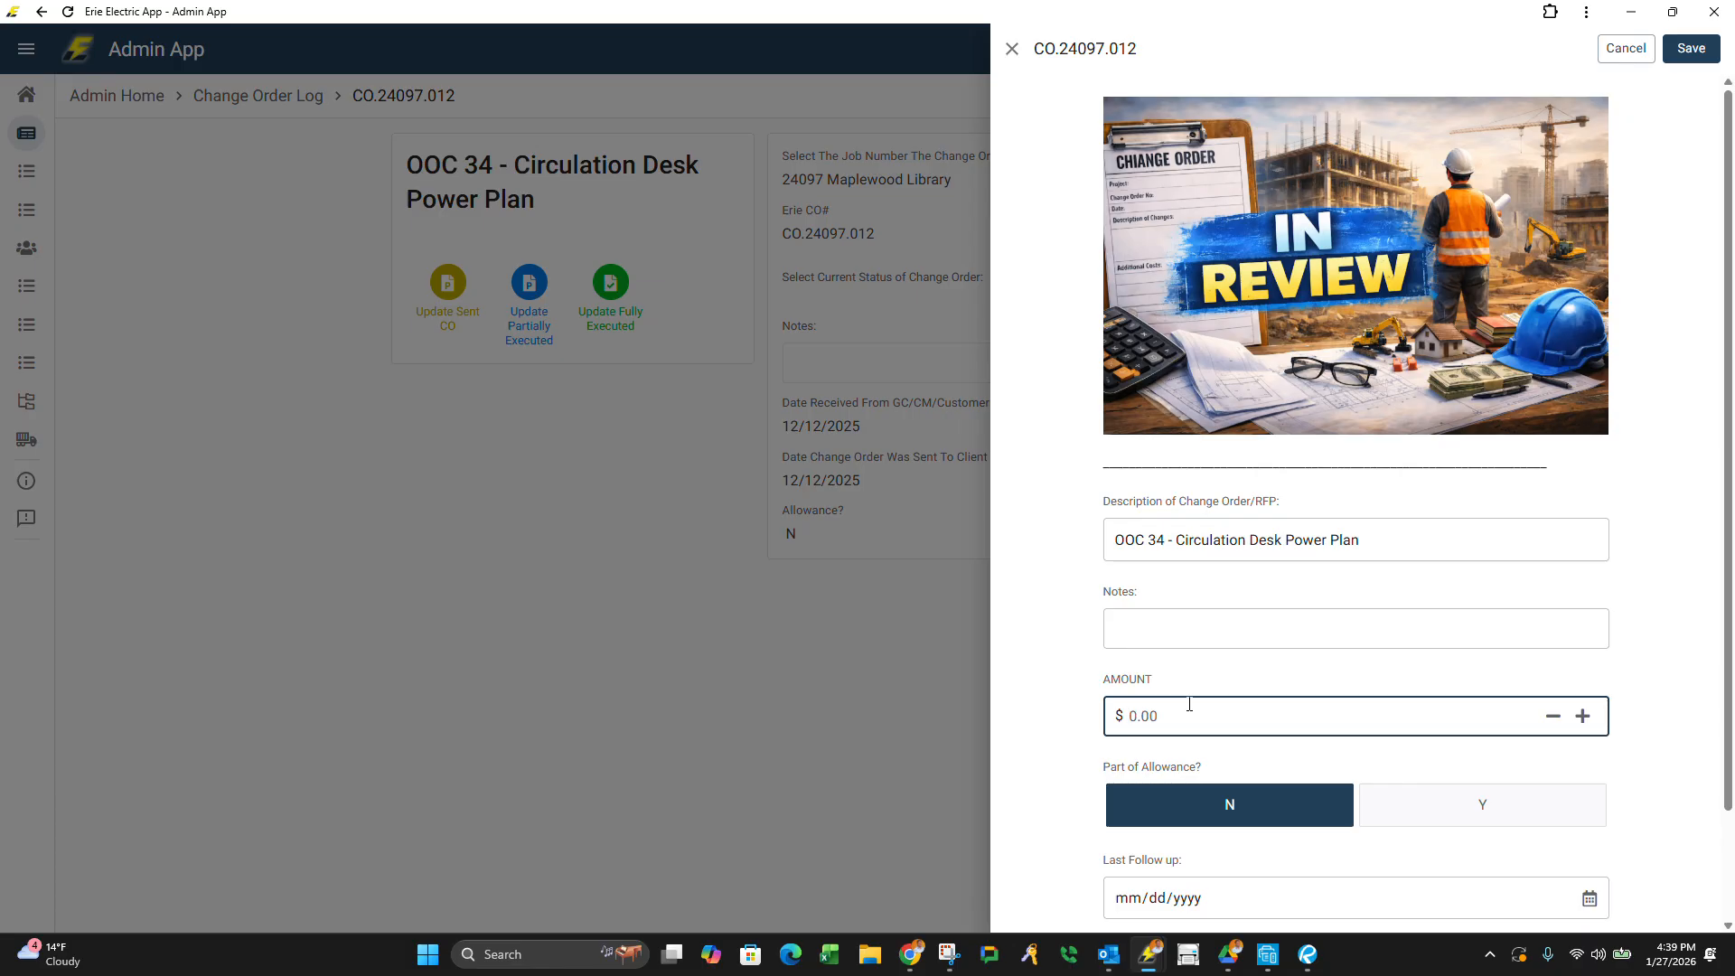
# Switch to Bluebeam Revu and look up the final amount on page 2 of the combined PDF.
pyautogui.click(1295, 951)
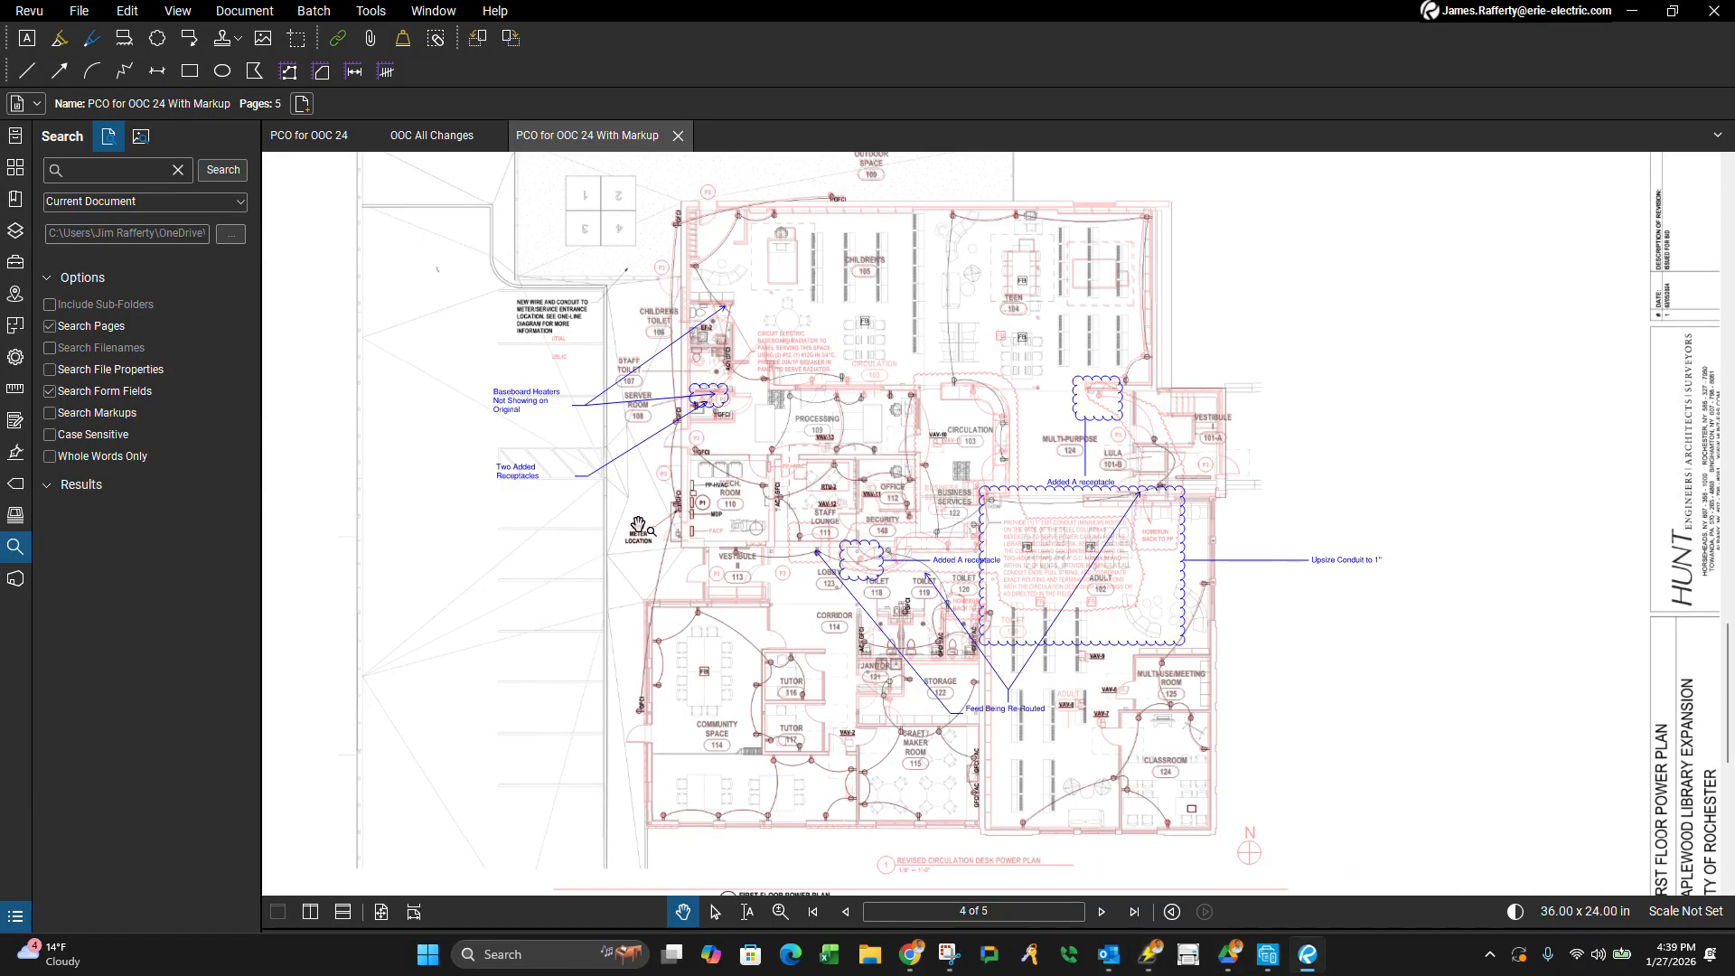
pyautogui.scroll(-1, 684, 334)
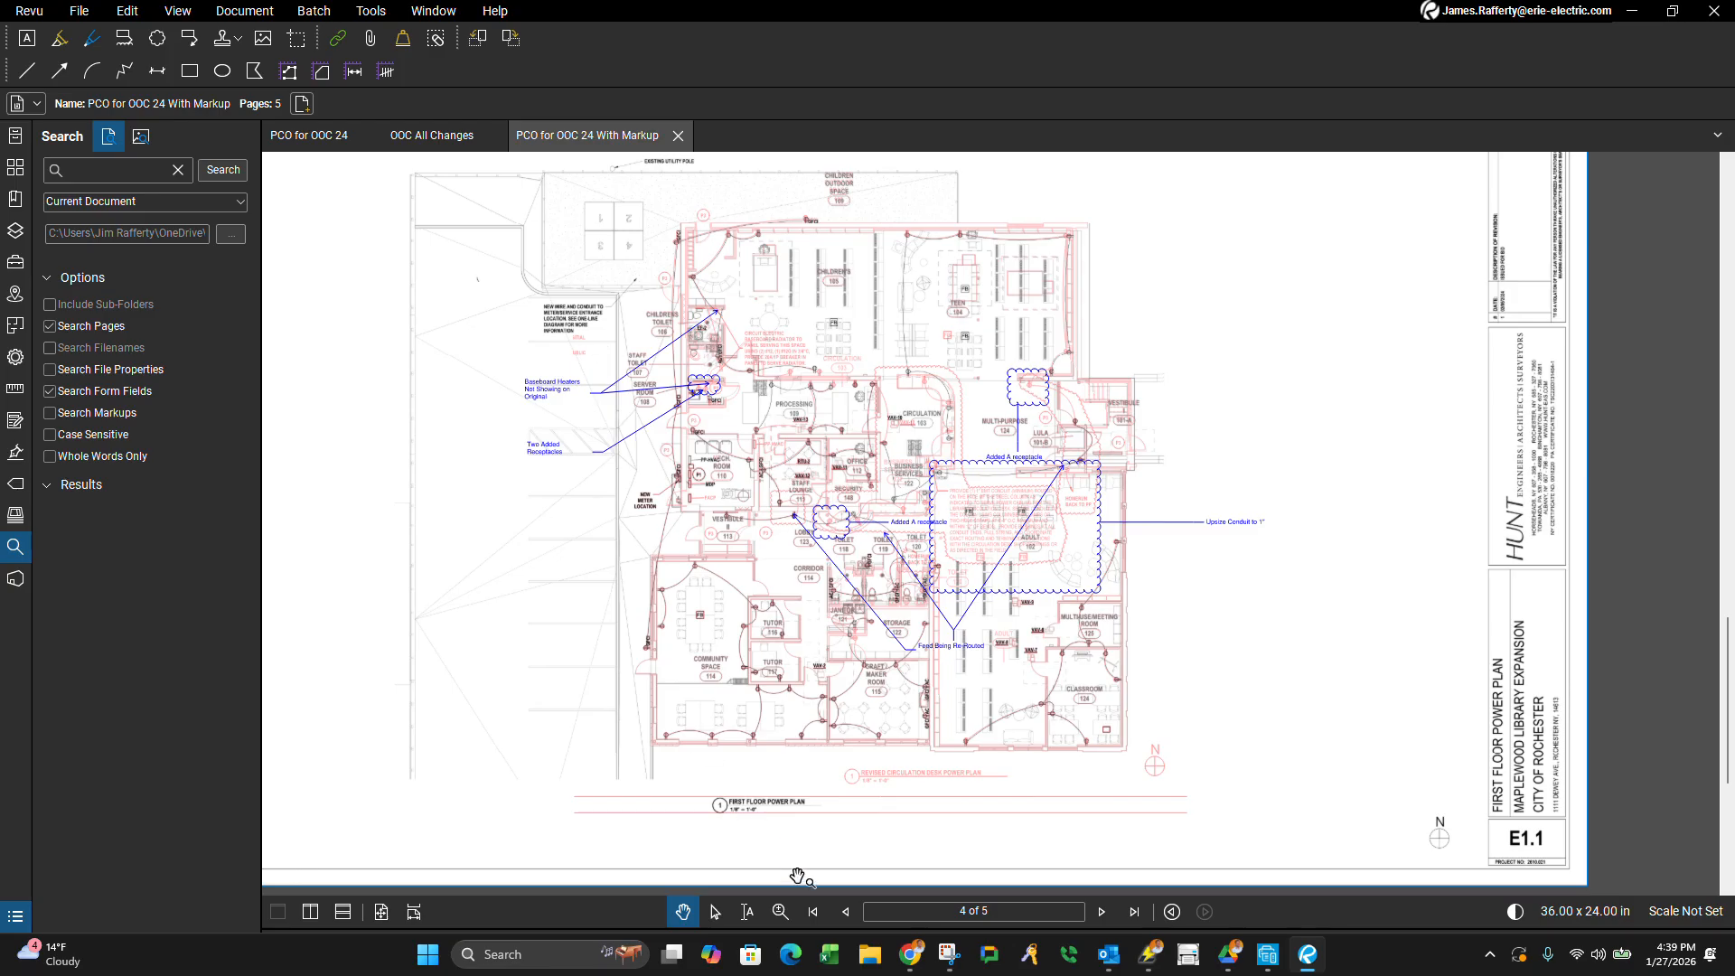
pyautogui.click(810, 910)
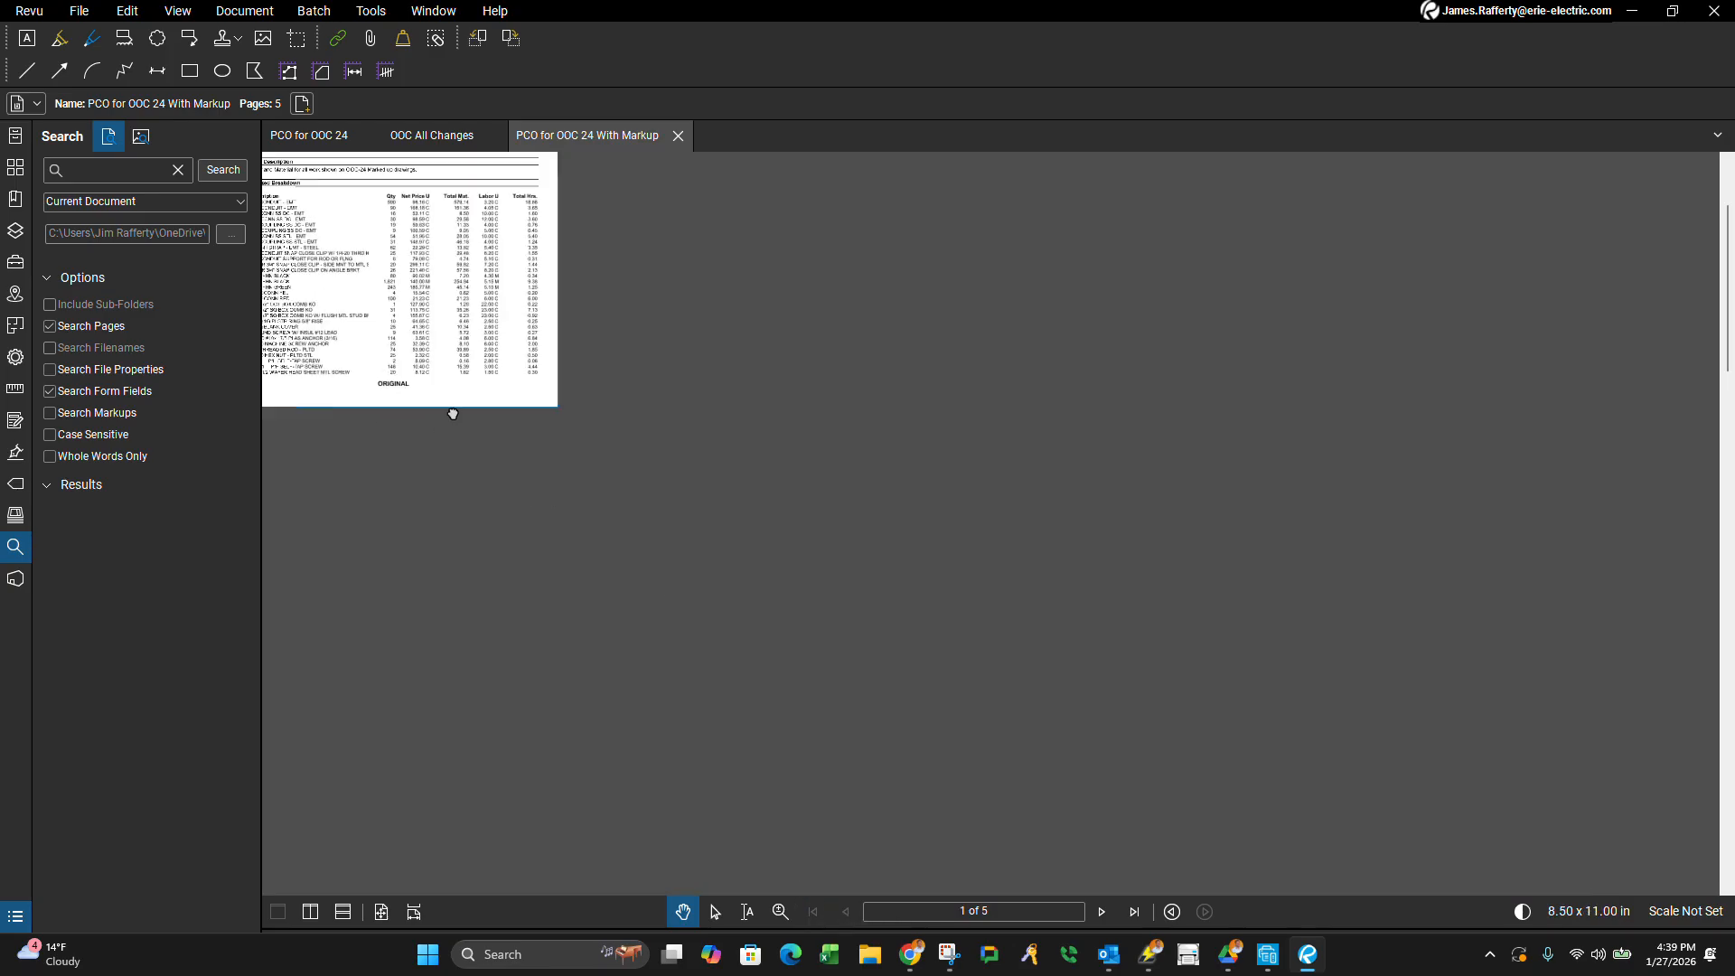
pyautogui.click(1102, 911)
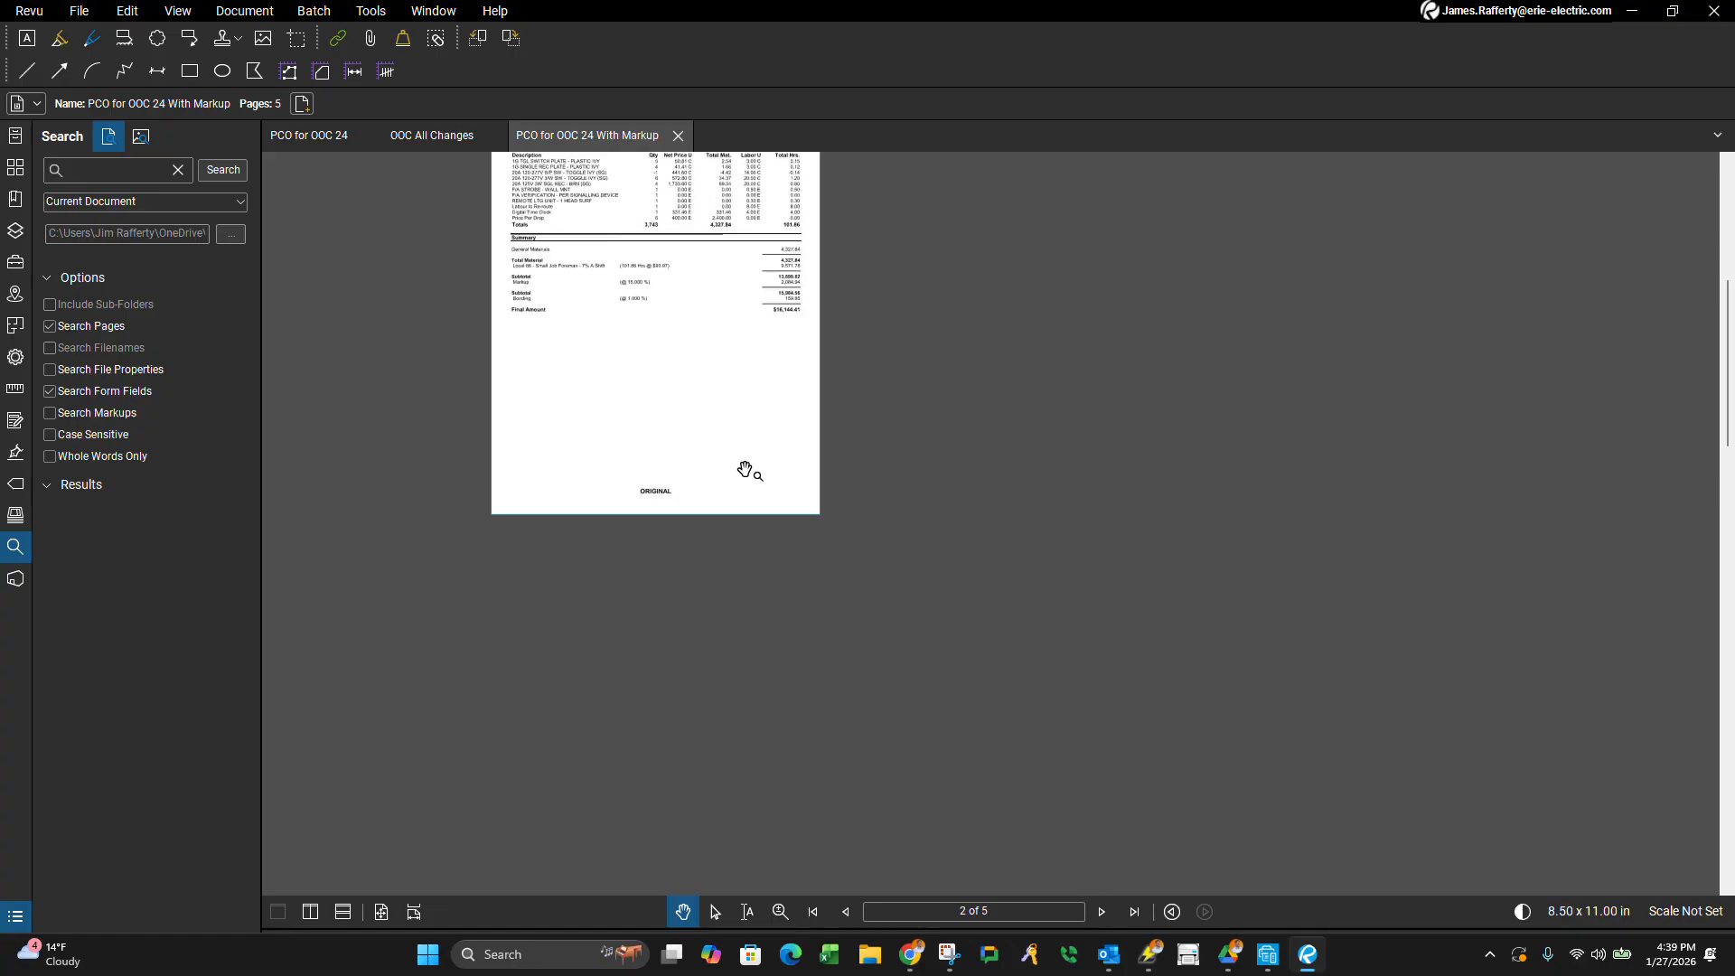
pyautogui.scroll(3, 804, 285)
pyautogui.scroll(3, 869, 540)
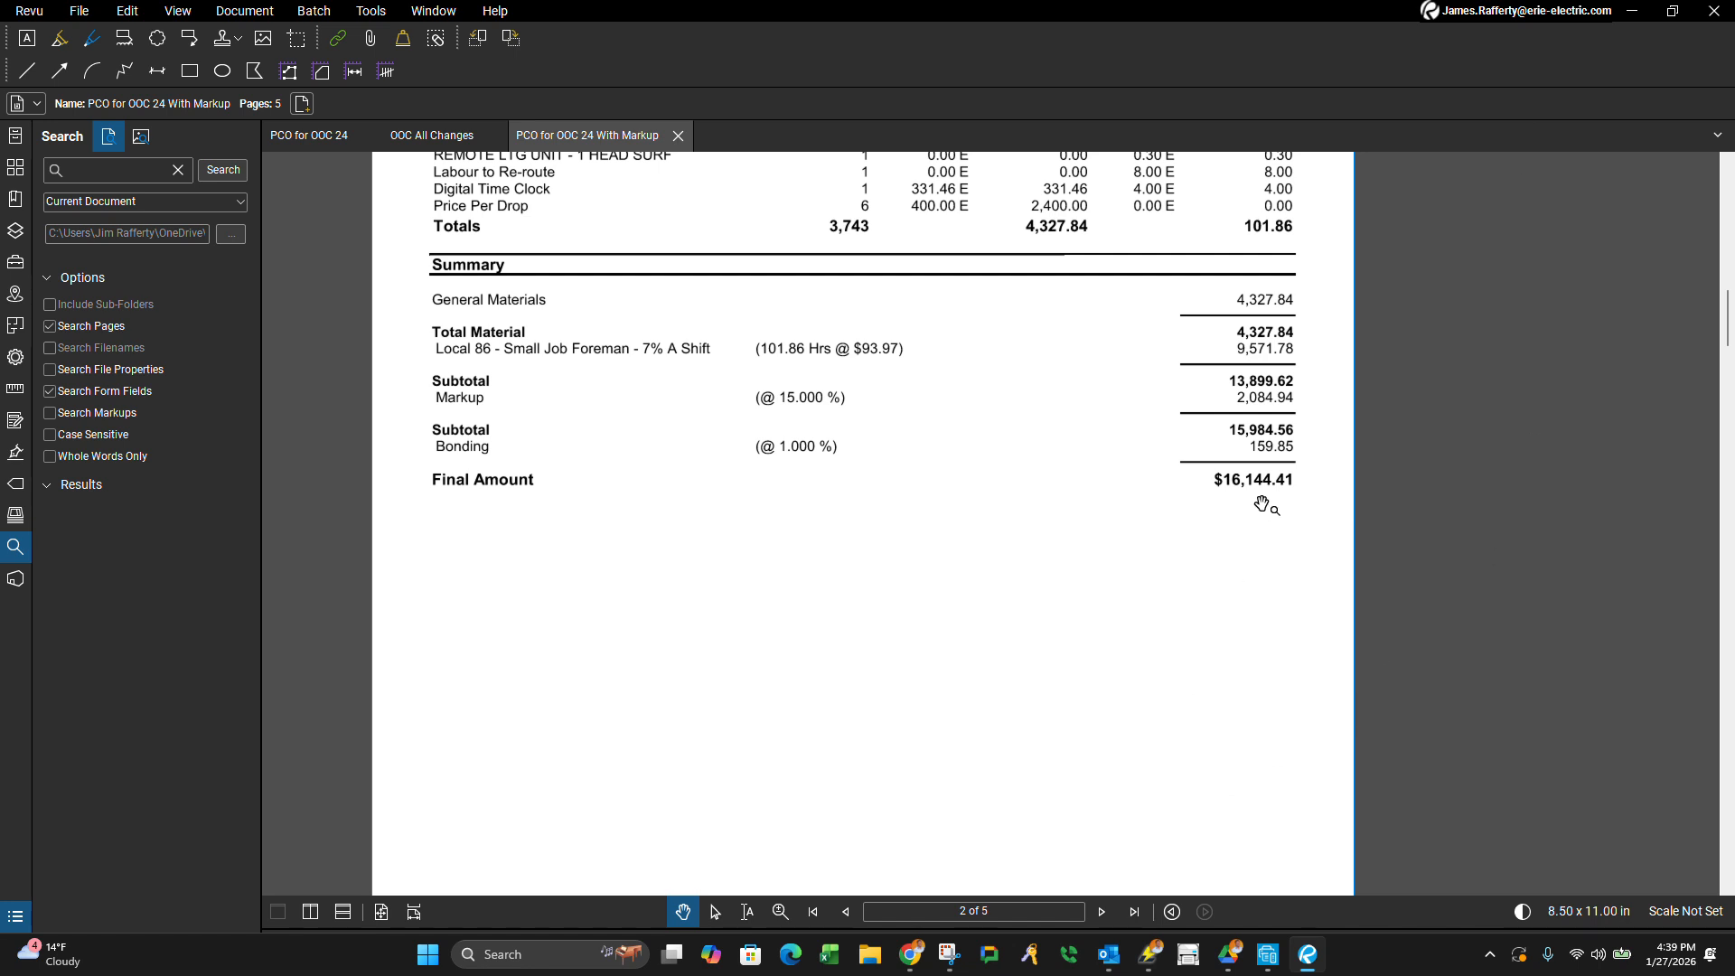
# Switch back to the Erie Electric App's Admin window, set the amount to 16144.41 and the last follow-up to 01/27/2026.
pyautogui.moveTo(1150, 955)
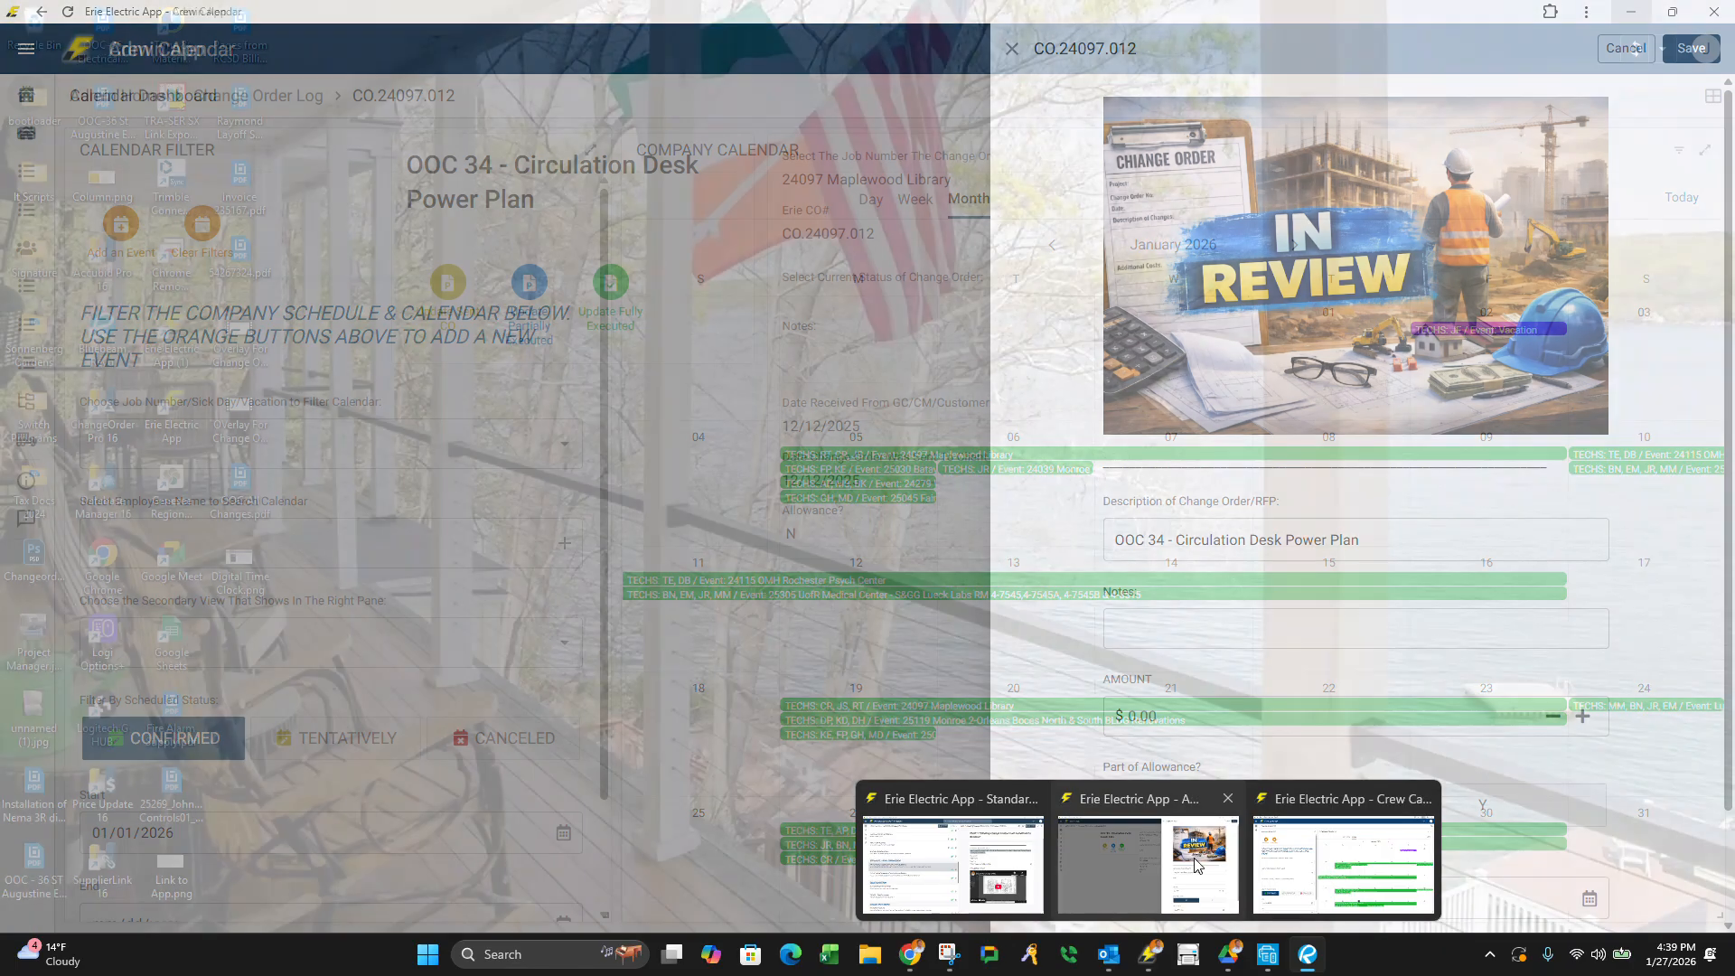
pyautogui.click(1195, 865)
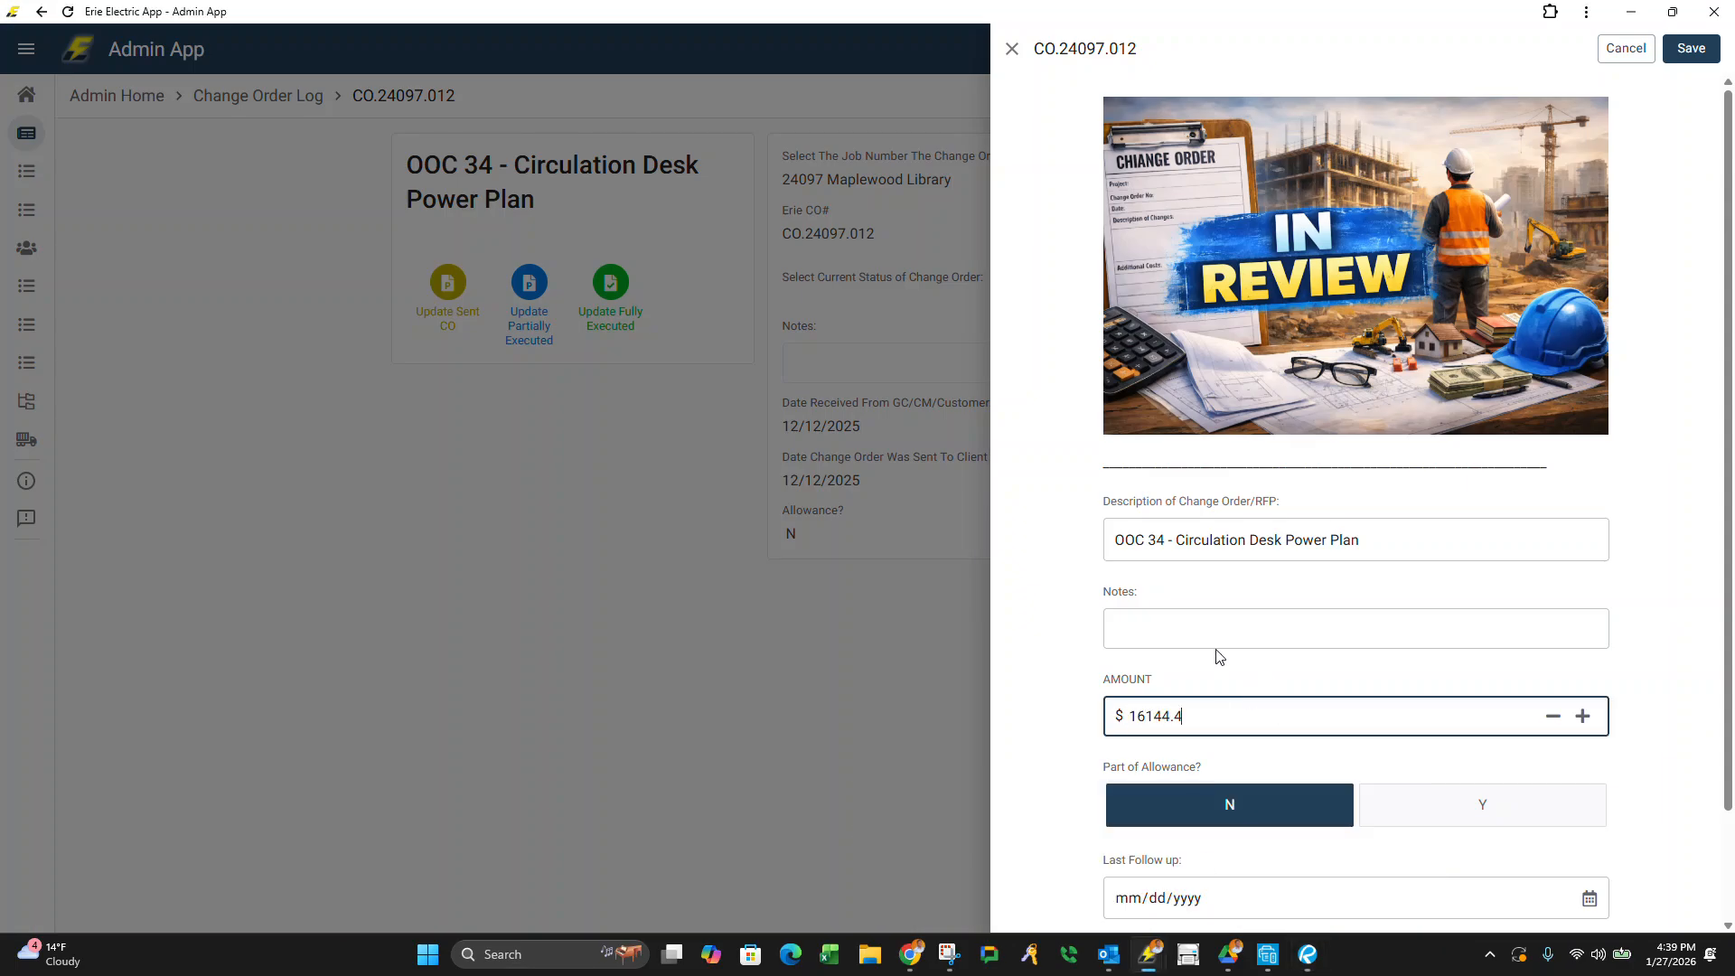
pyautogui.write('1')
pyautogui.click(1073, 696)
pyautogui.scroll(-2, 1125, 757)
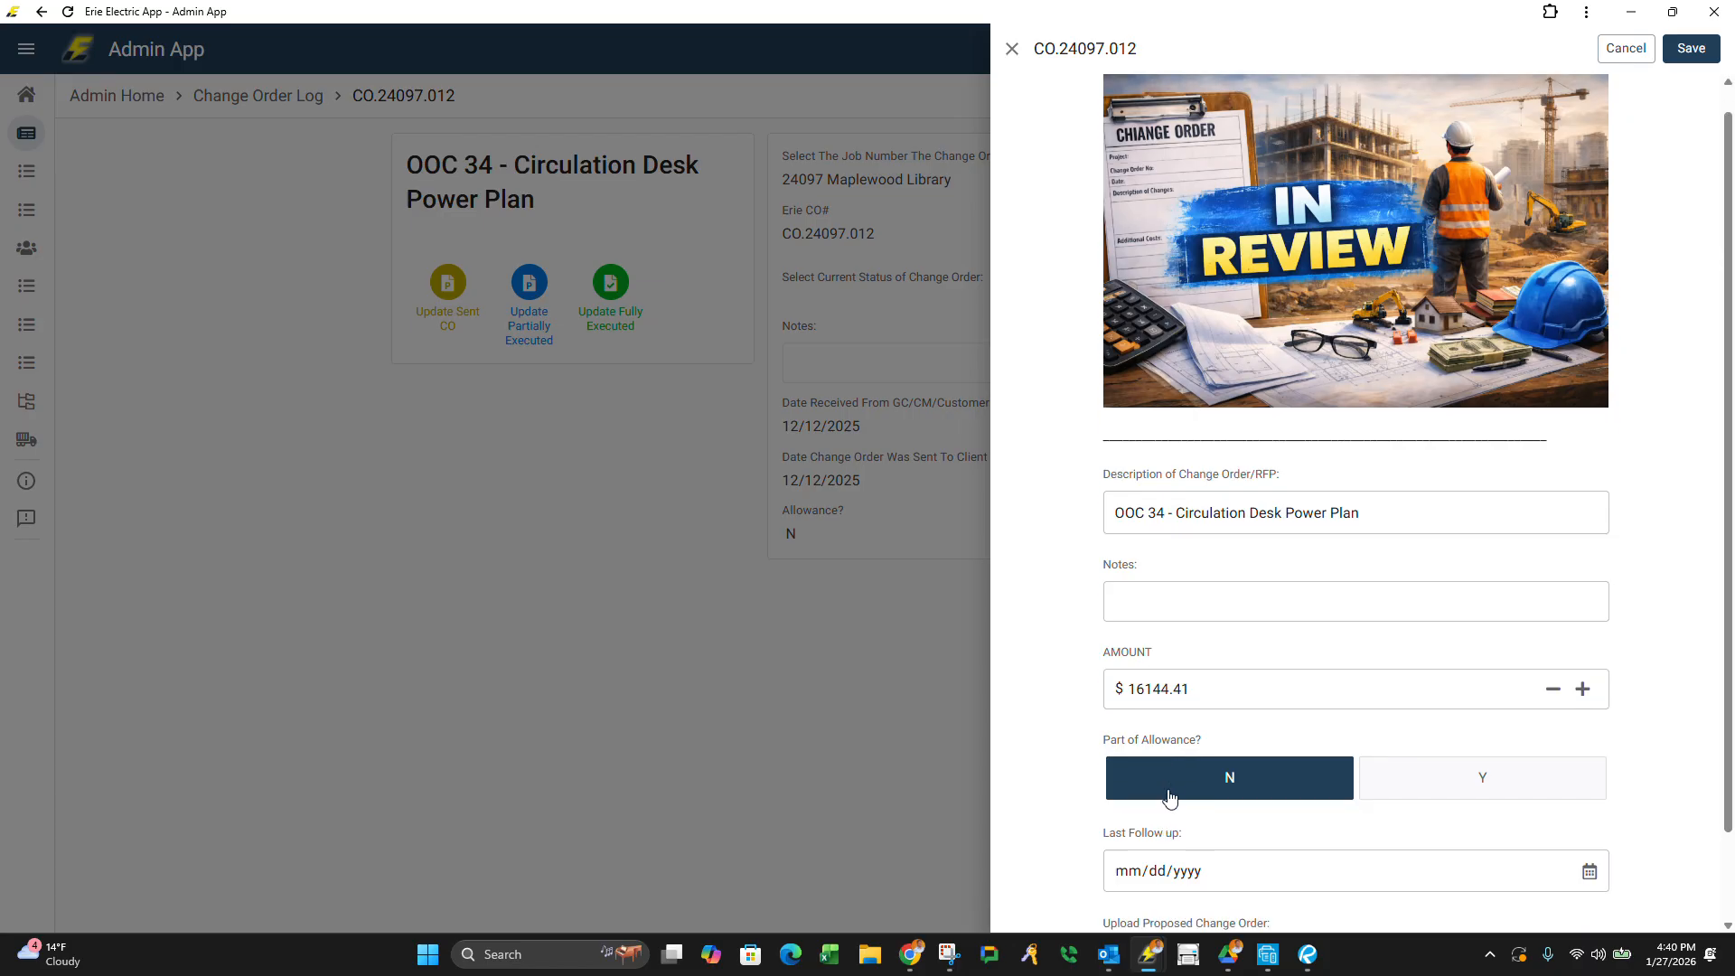
pyautogui.click(1589, 777)
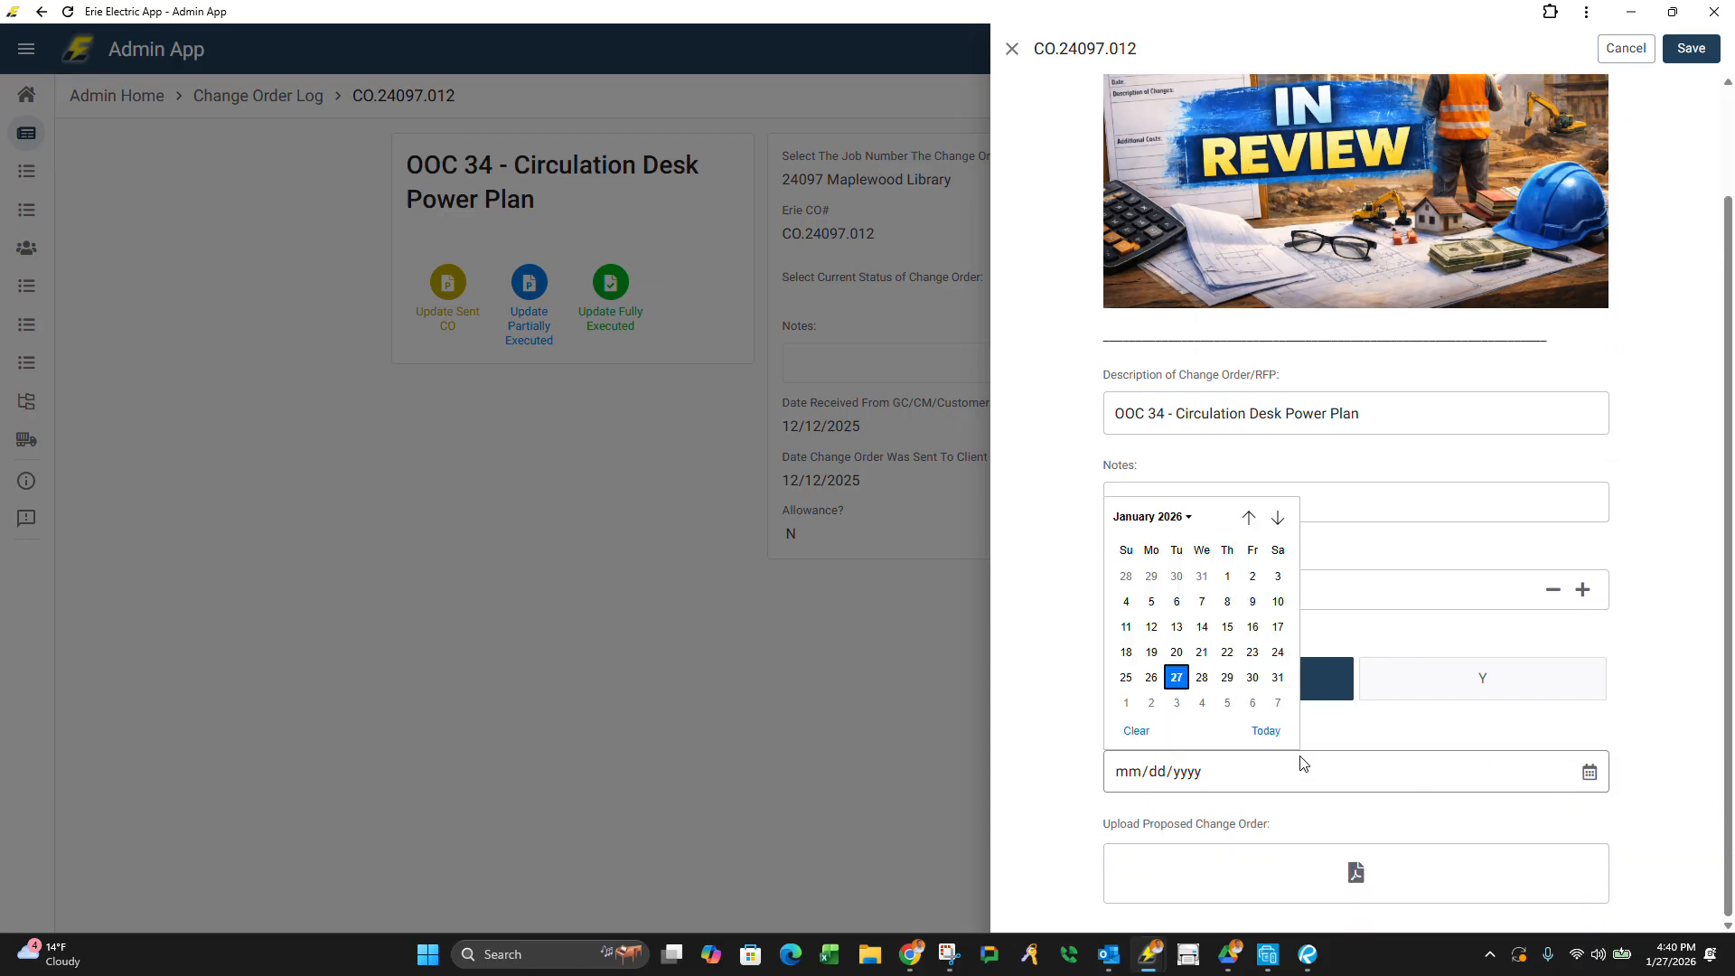
pyautogui.click(1264, 728)
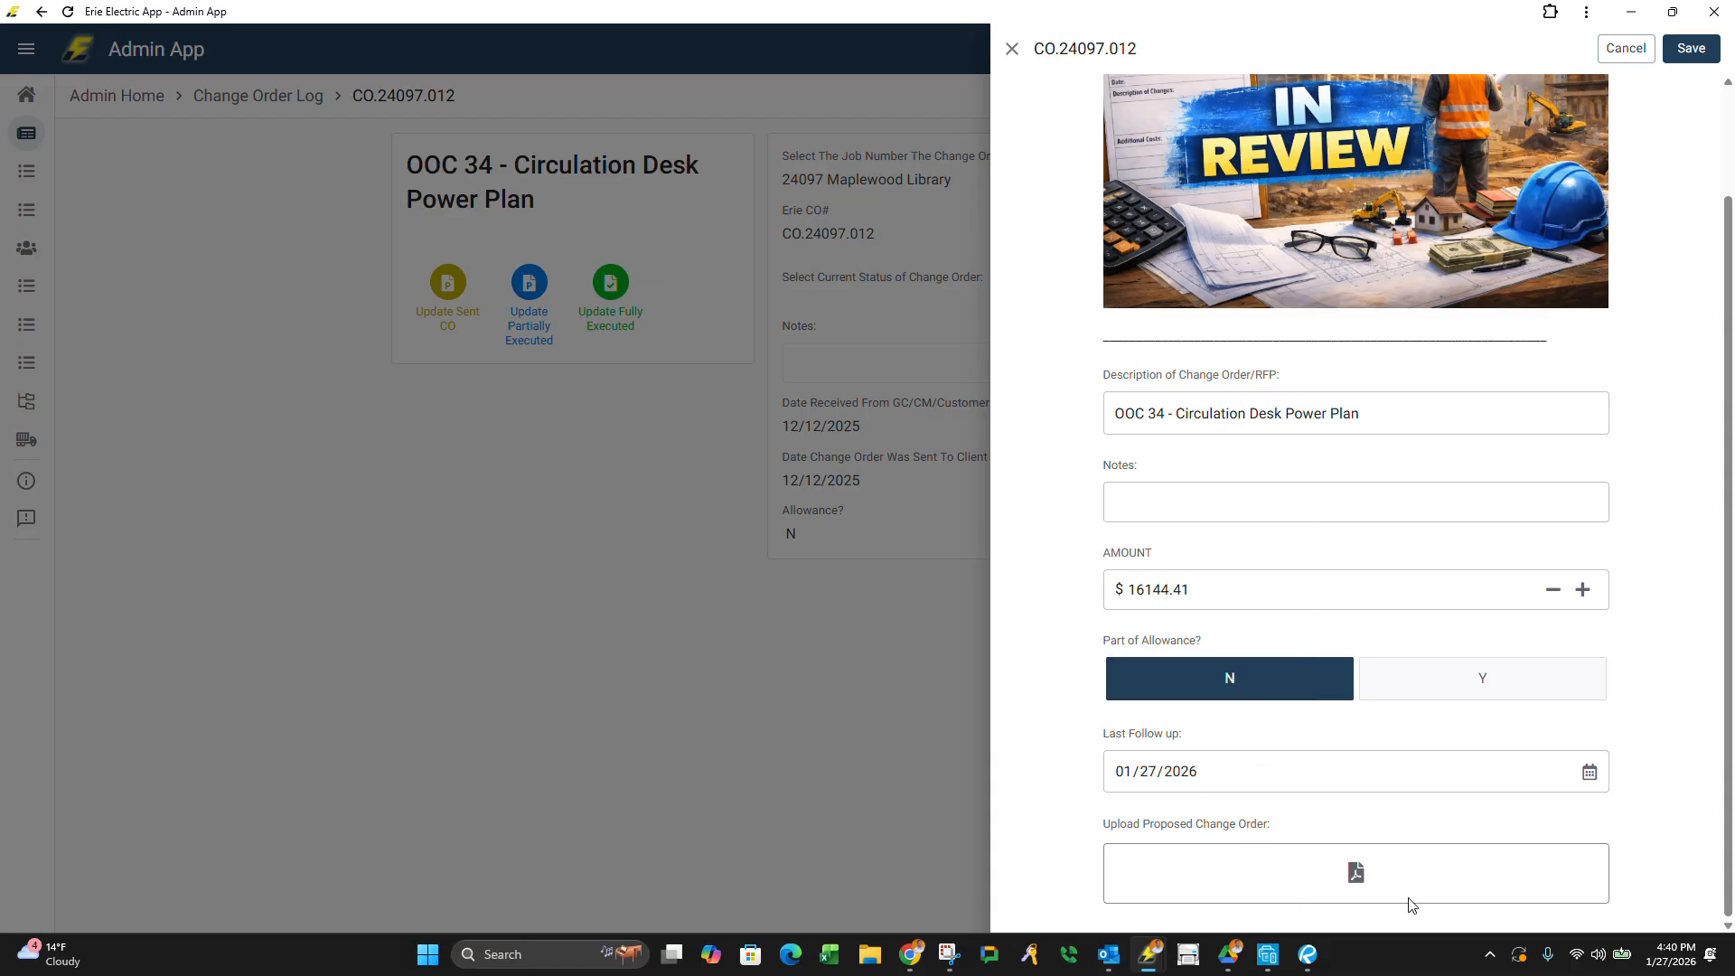
# Upload "PCO for OOC 24.pdf" from Maplewood Library's OOC 24 Changes folder as the proposed change order and save the entry.
pyautogui.click(1352, 870)
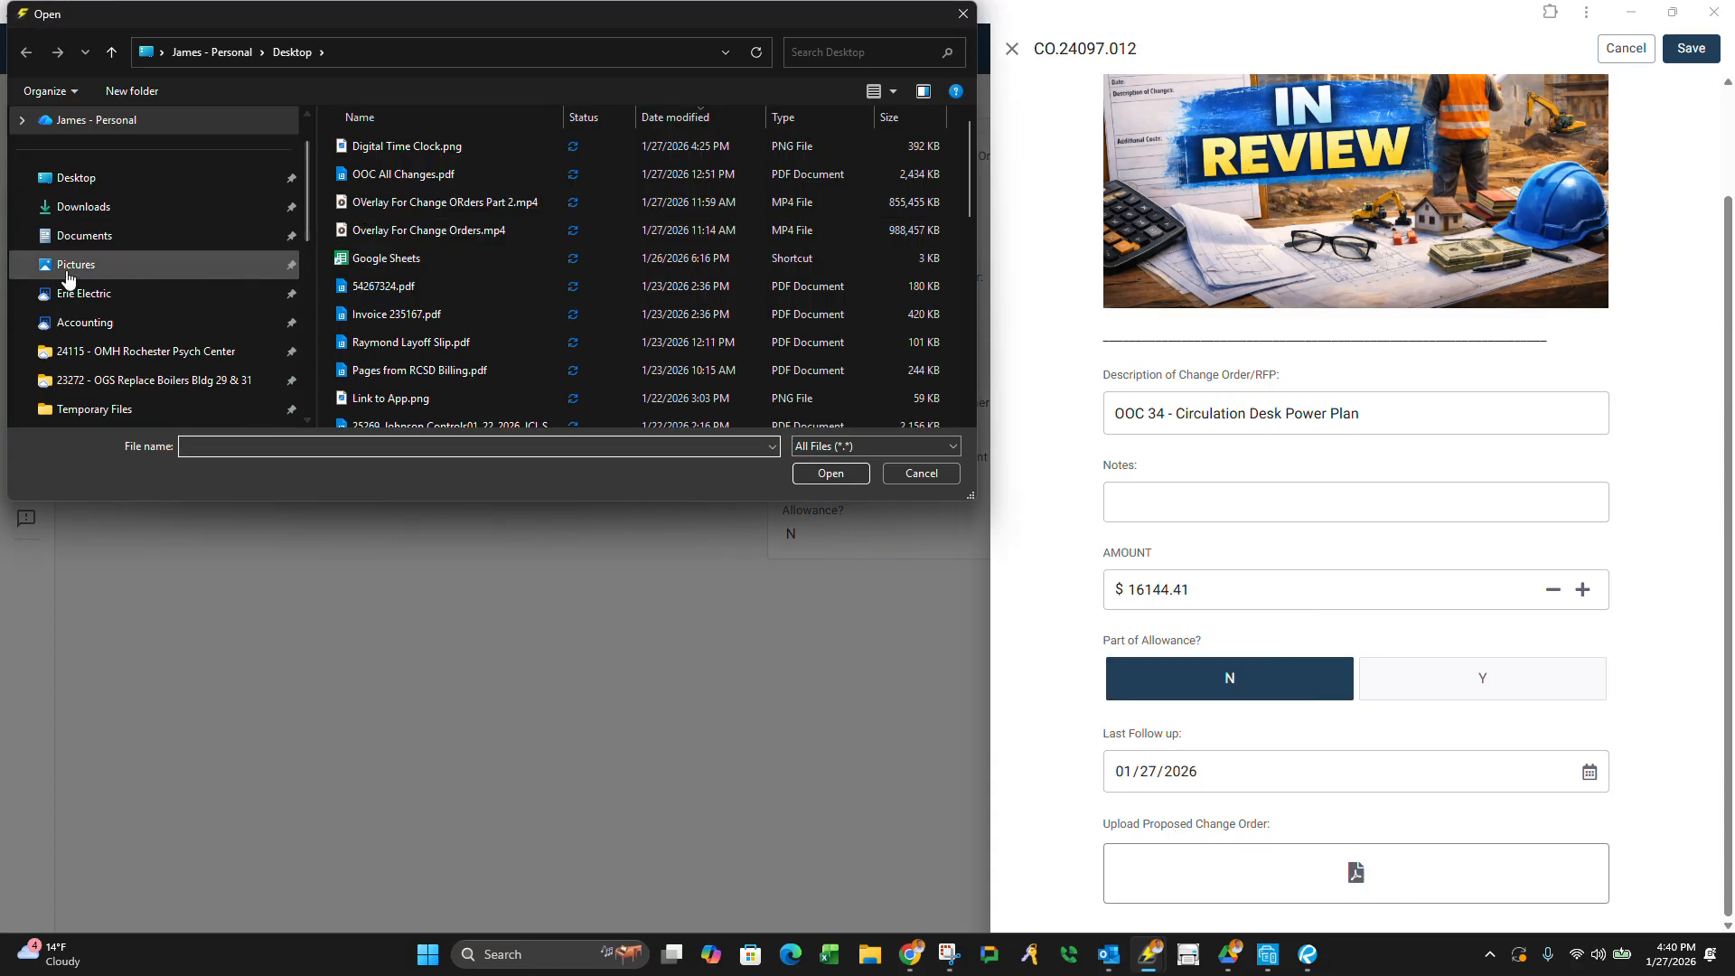
pyautogui.scroll(2, 78, 244)
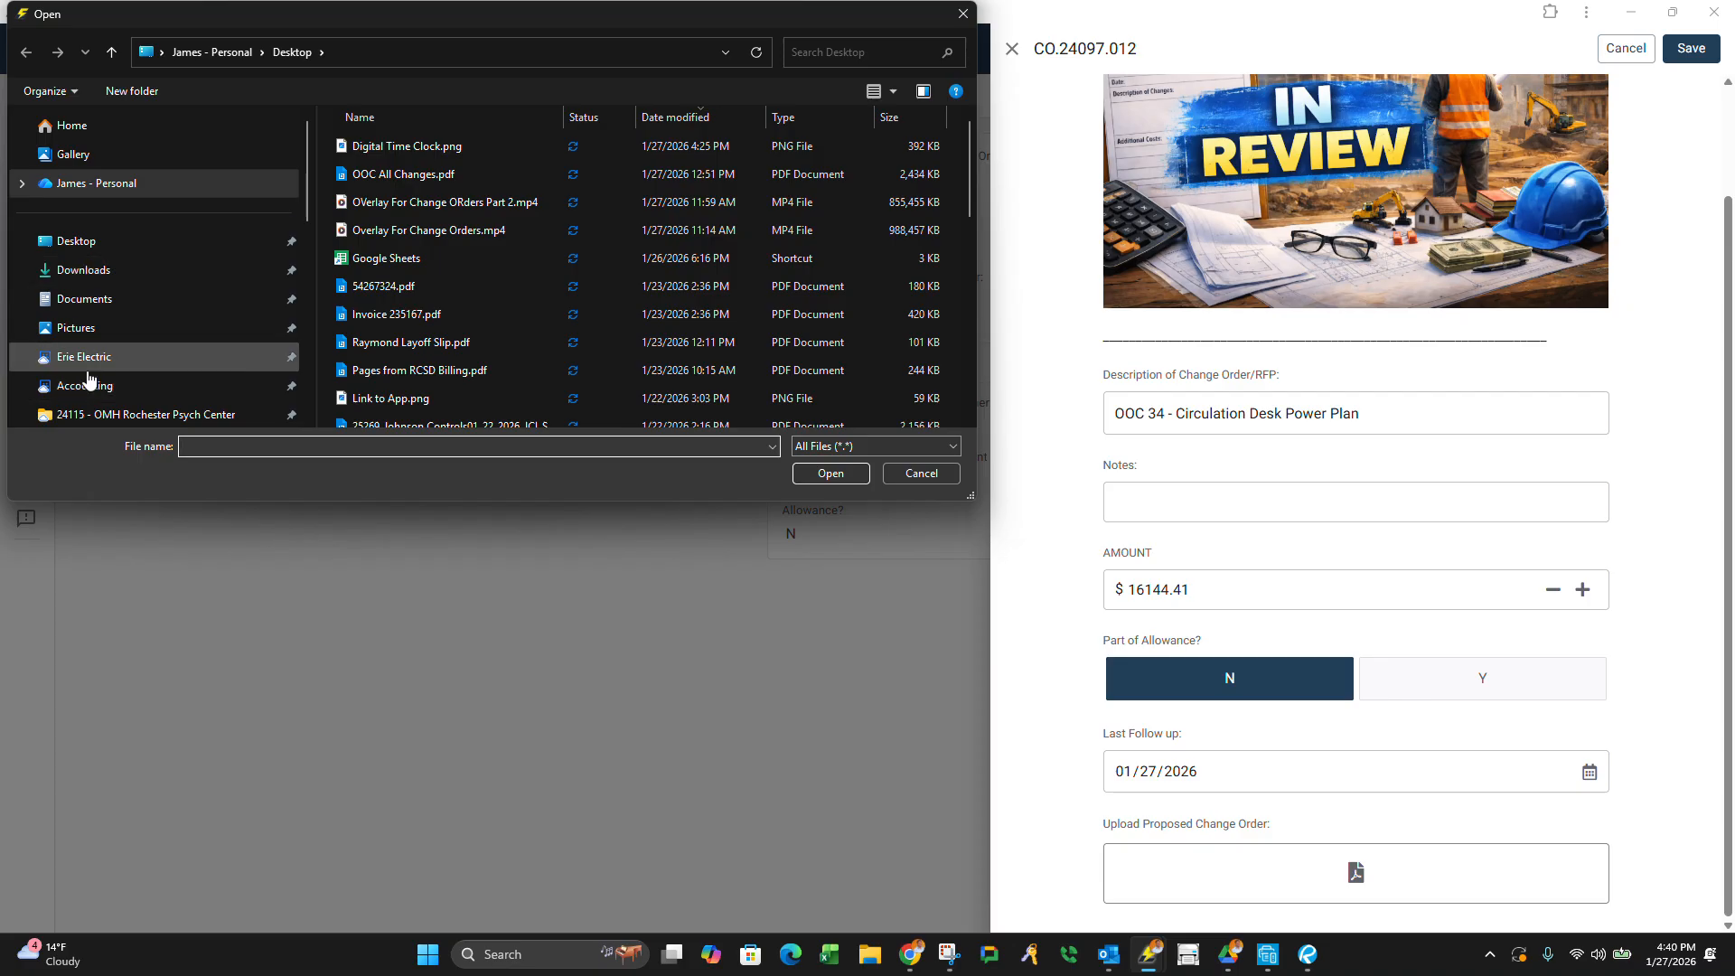
pyautogui.scroll(-3, 100, 375)
pyautogui.click(128, 275)
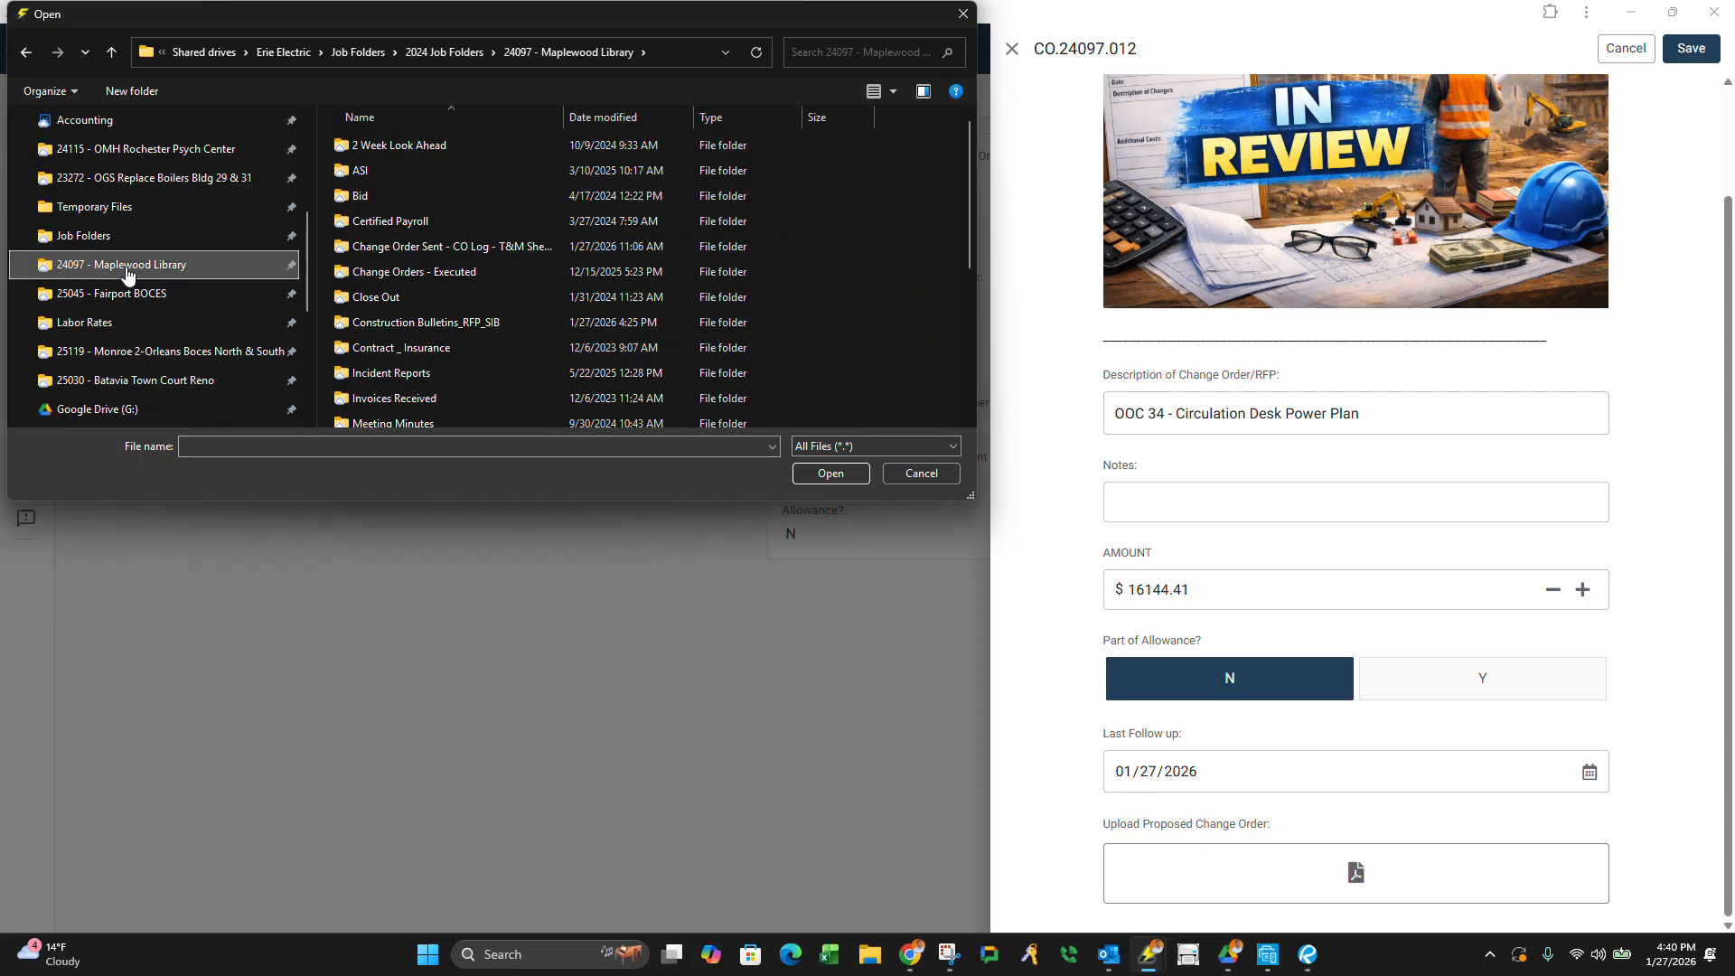
pyautogui.doubleClick(390, 246)
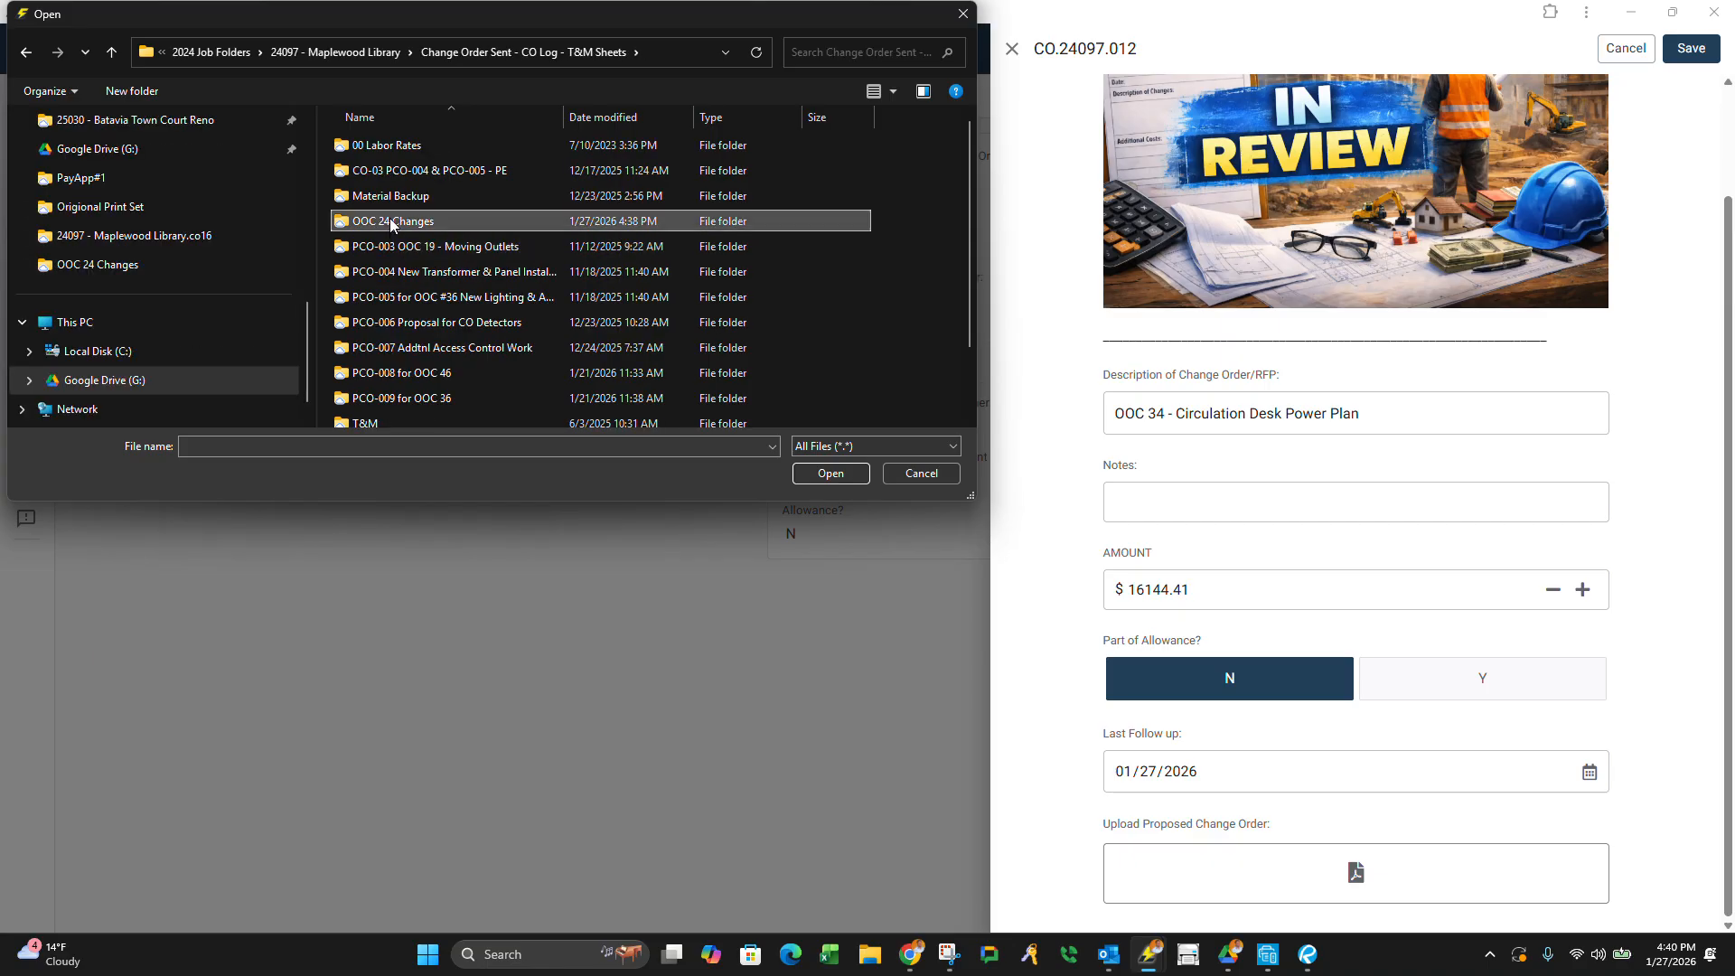
pyautogui.doubleClick(390, 221)
pyautogui.click(395, 196)
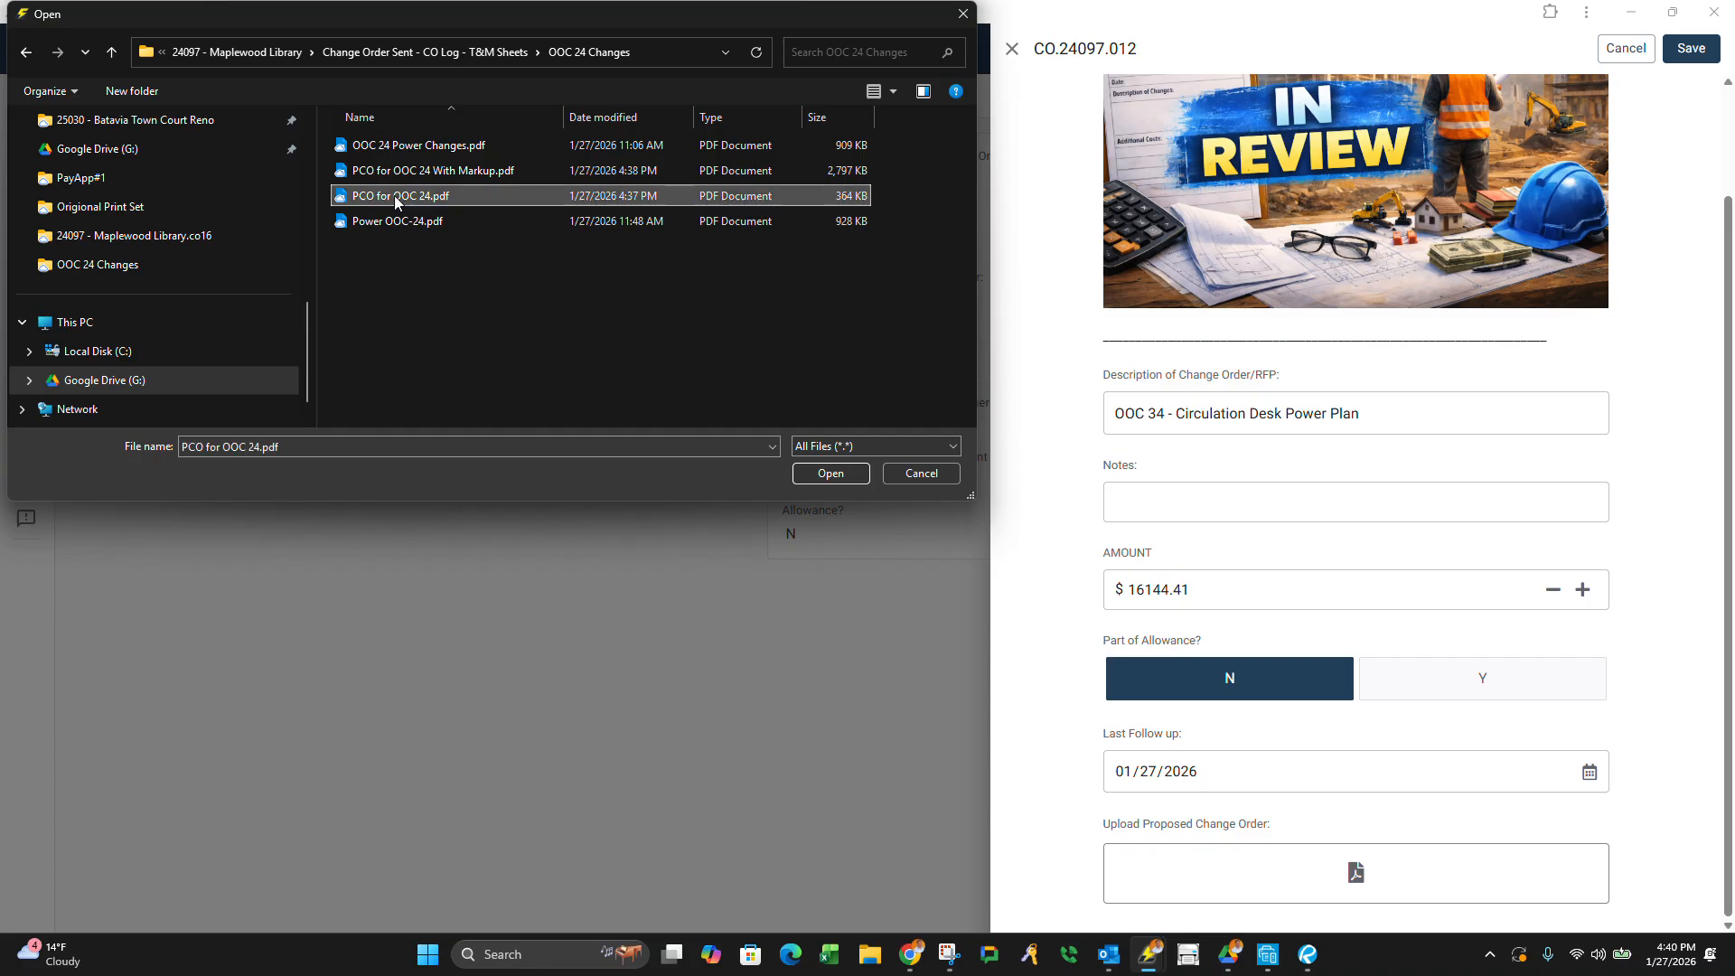
pyautogui.doubleClick(396, 197)
pyautogui.scroll(-1, 1401, 759)
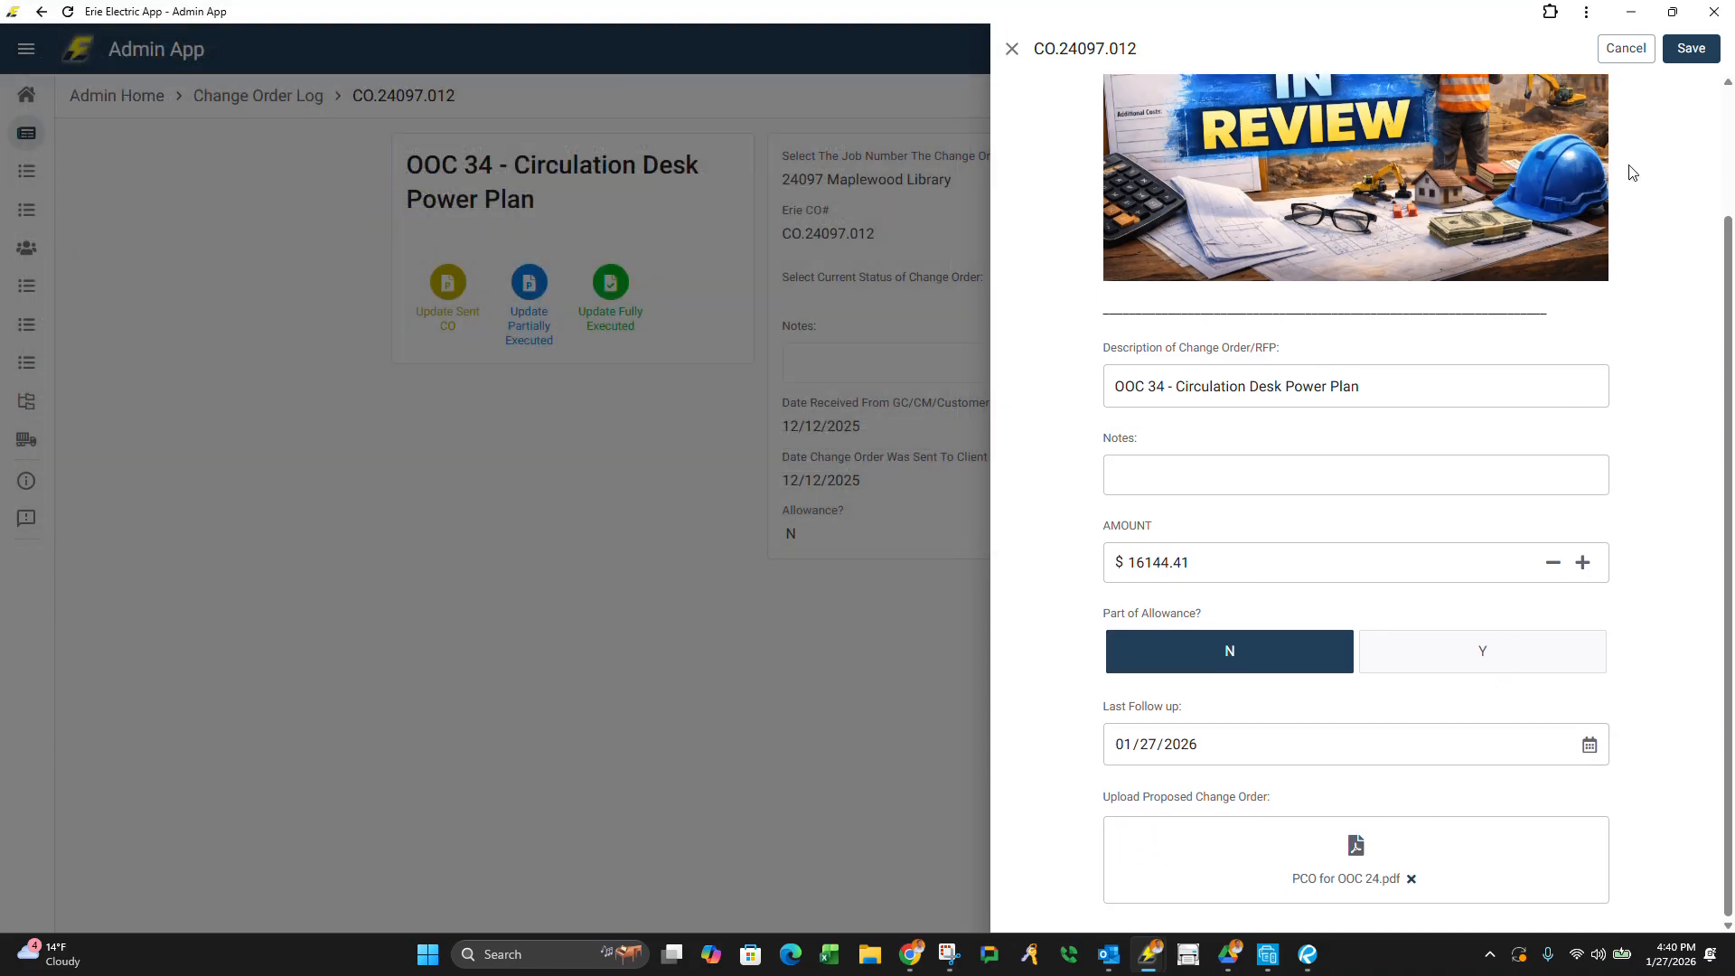
pyautogui.click(1693, 55)
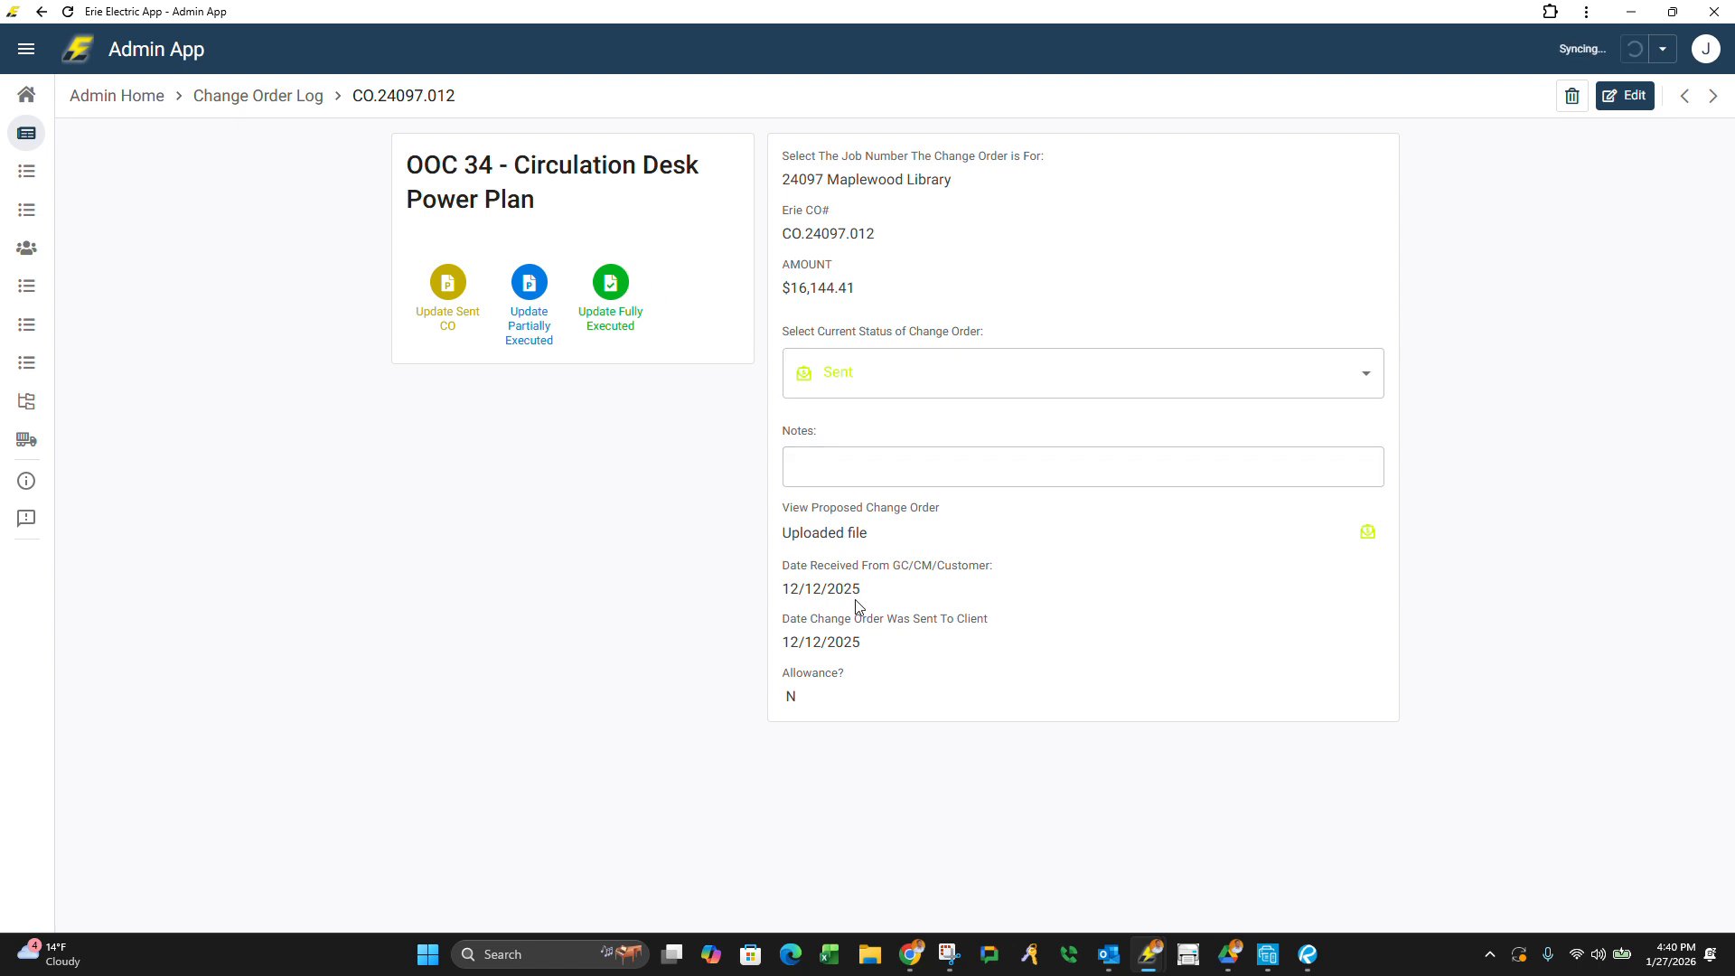
# View the entry's uploaded proposed change order PDF in Chrome, close it and return to the Erie Electric App's Admin window.
pyautogui.click(1360, 533)
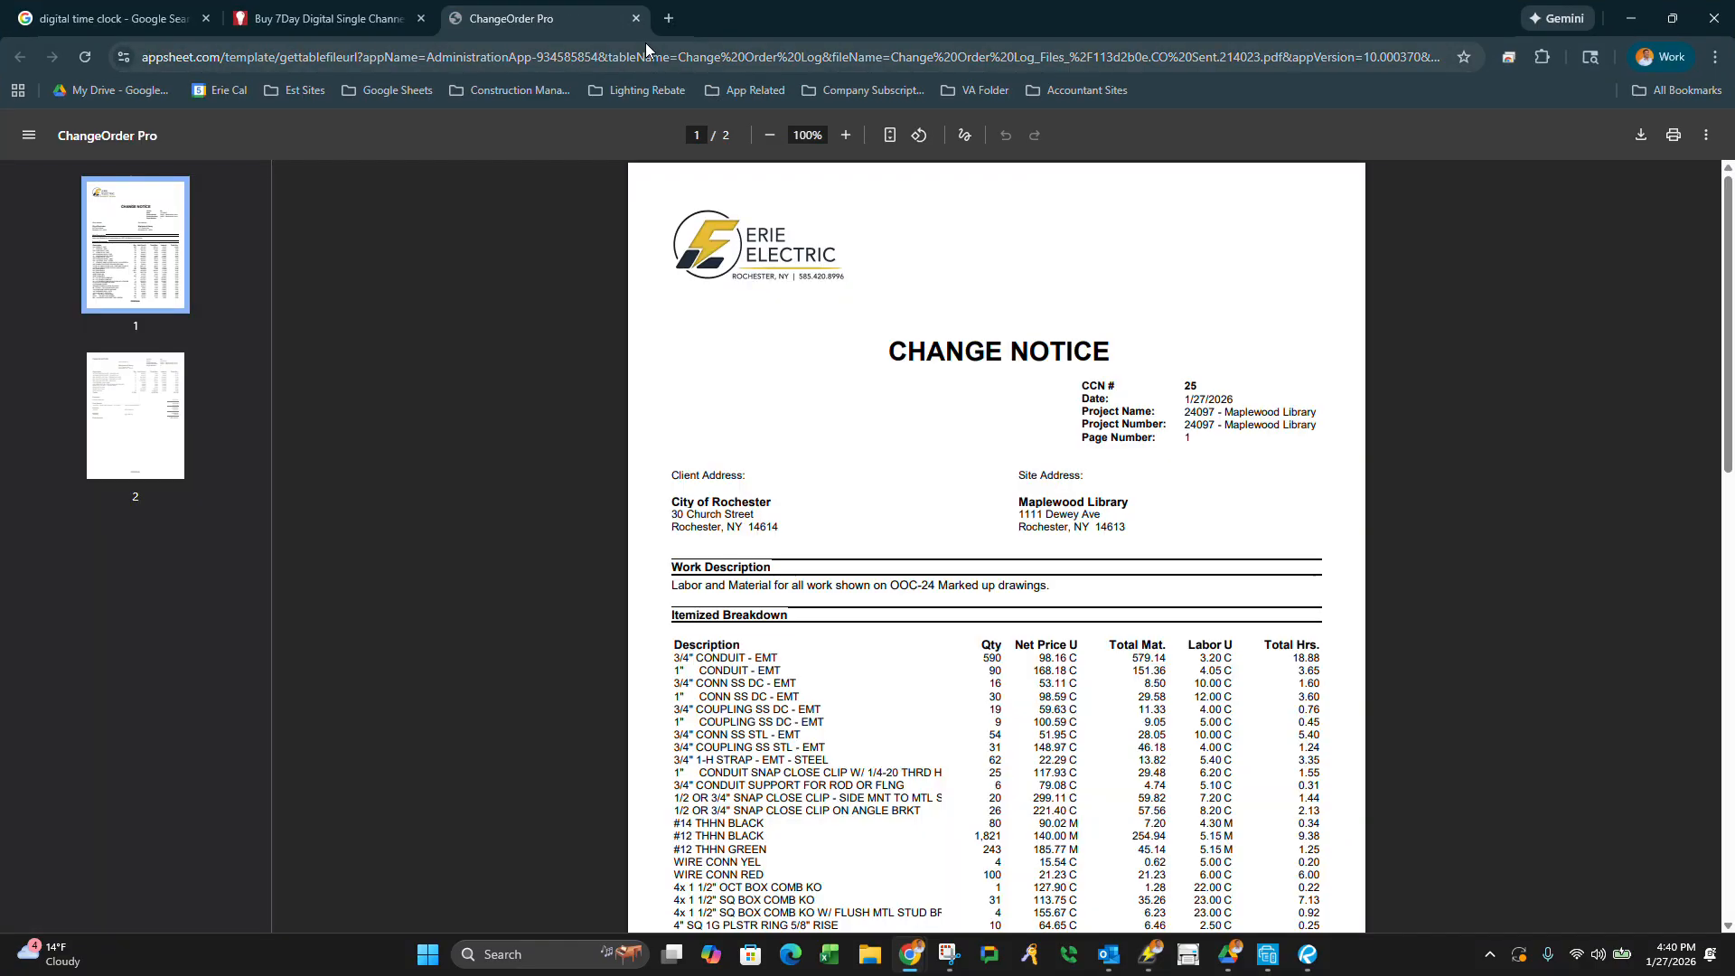
pyautogui.click(636, 18)
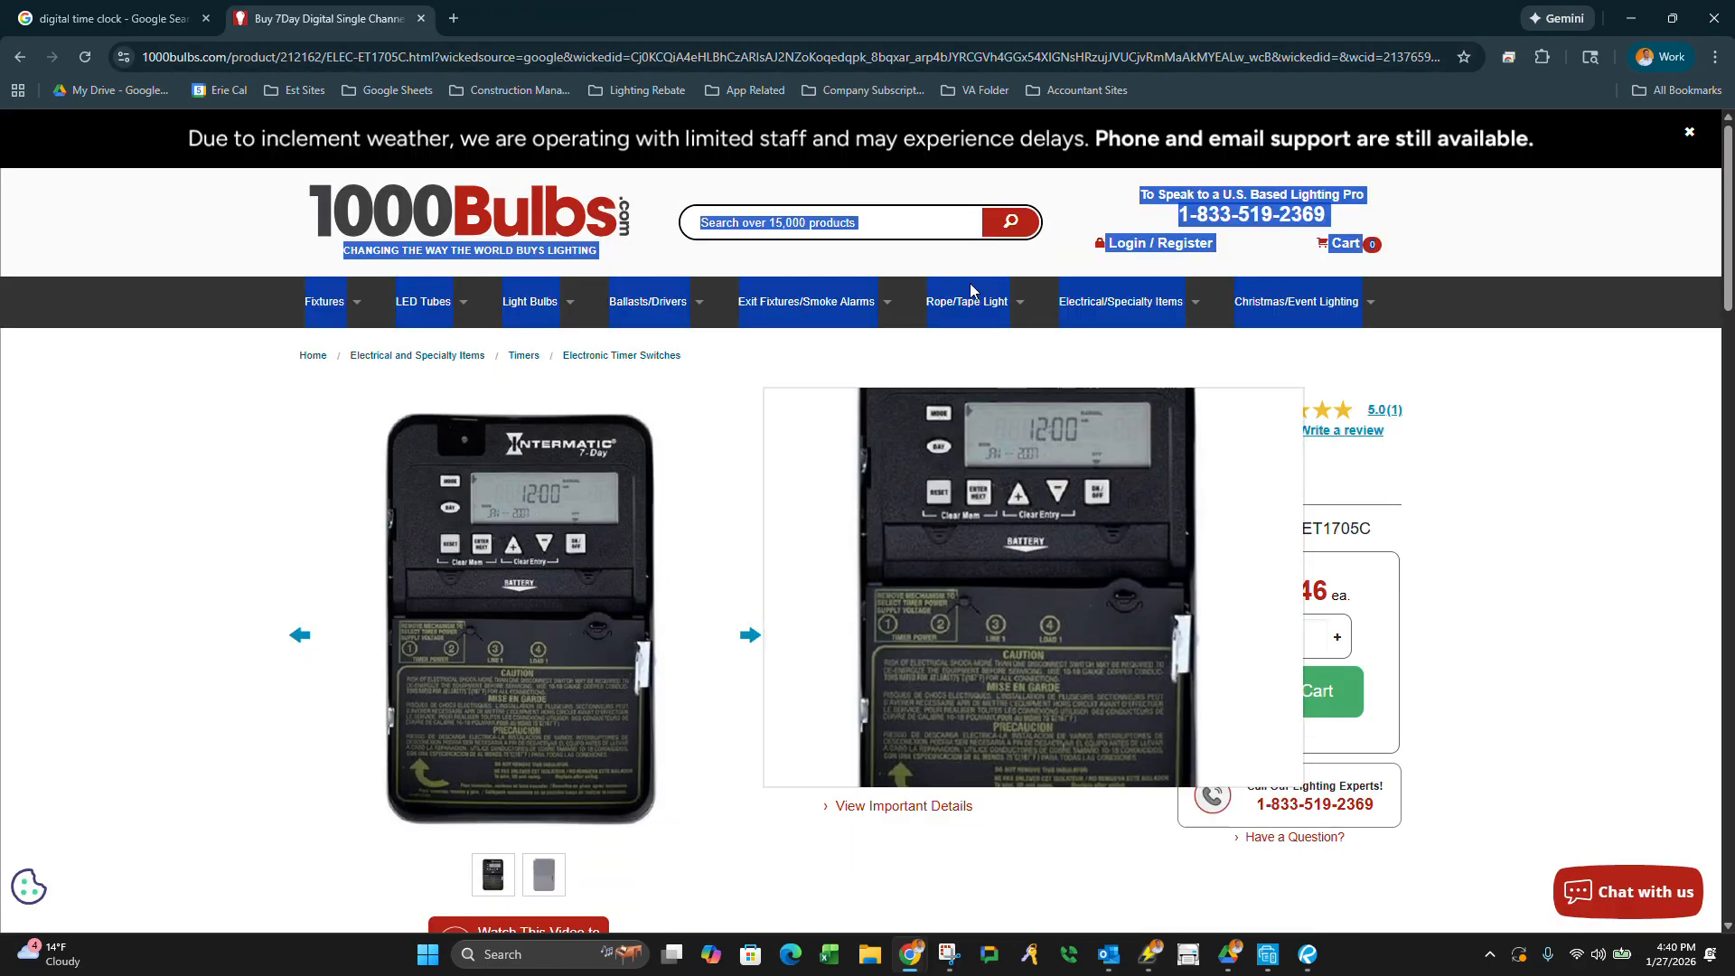
pyautogui.moveTo(1149, 954)
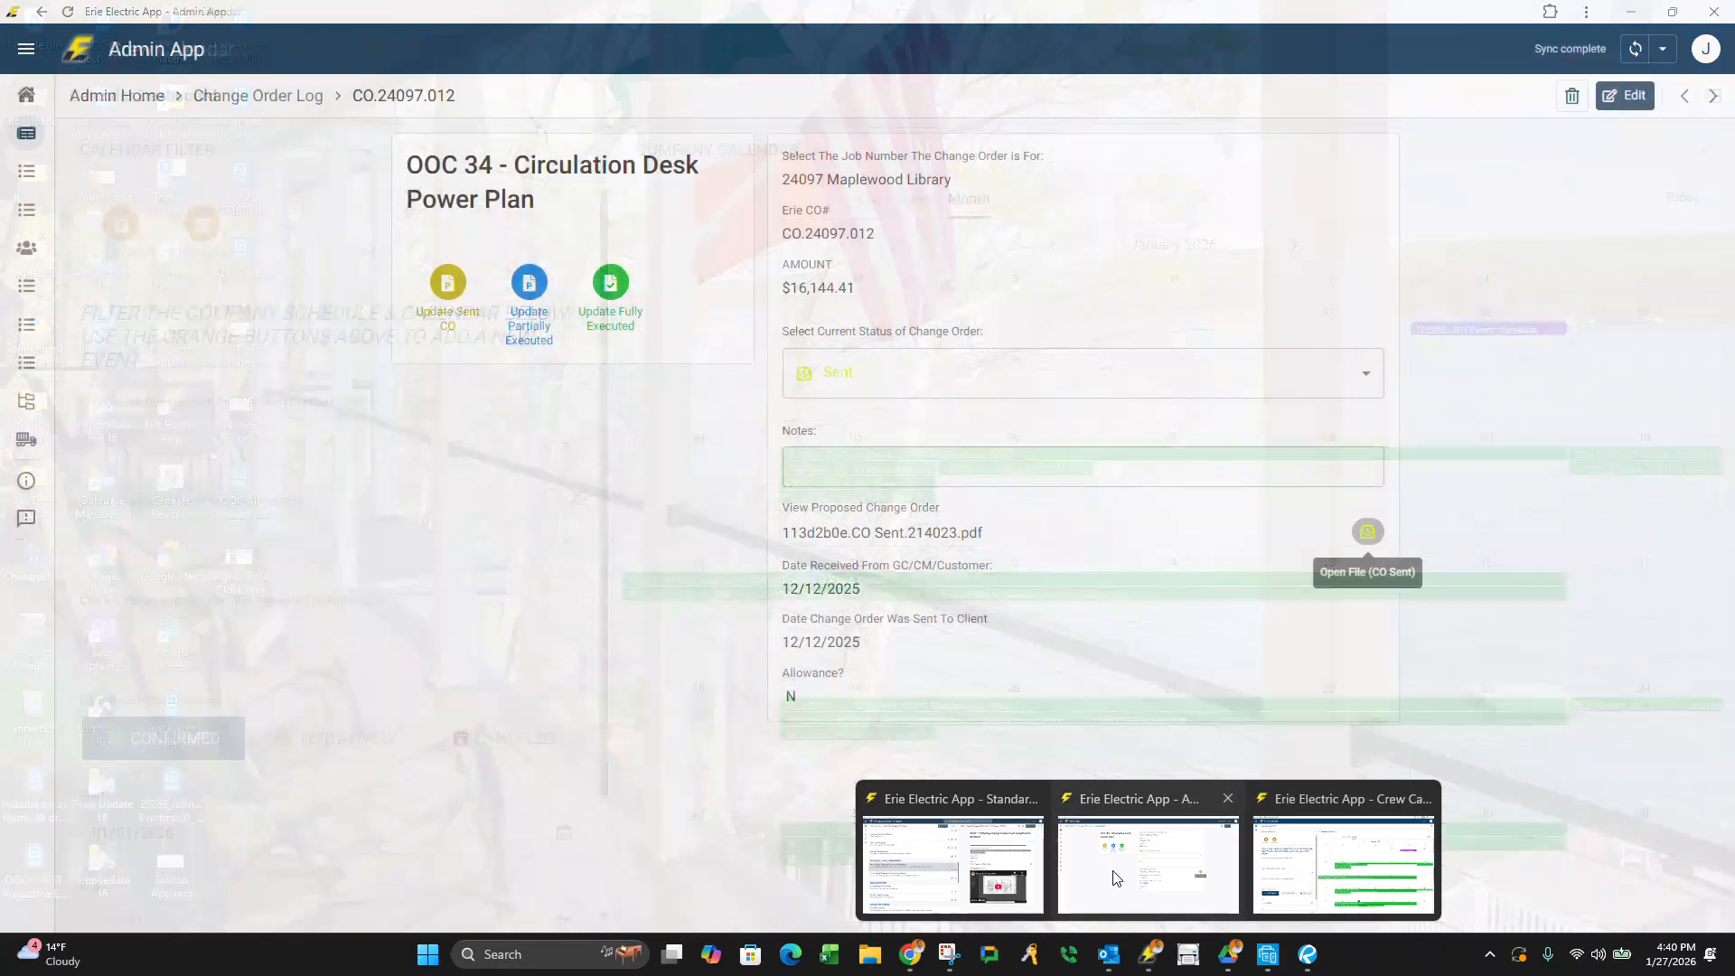
pyautogui.click(1084, 840)
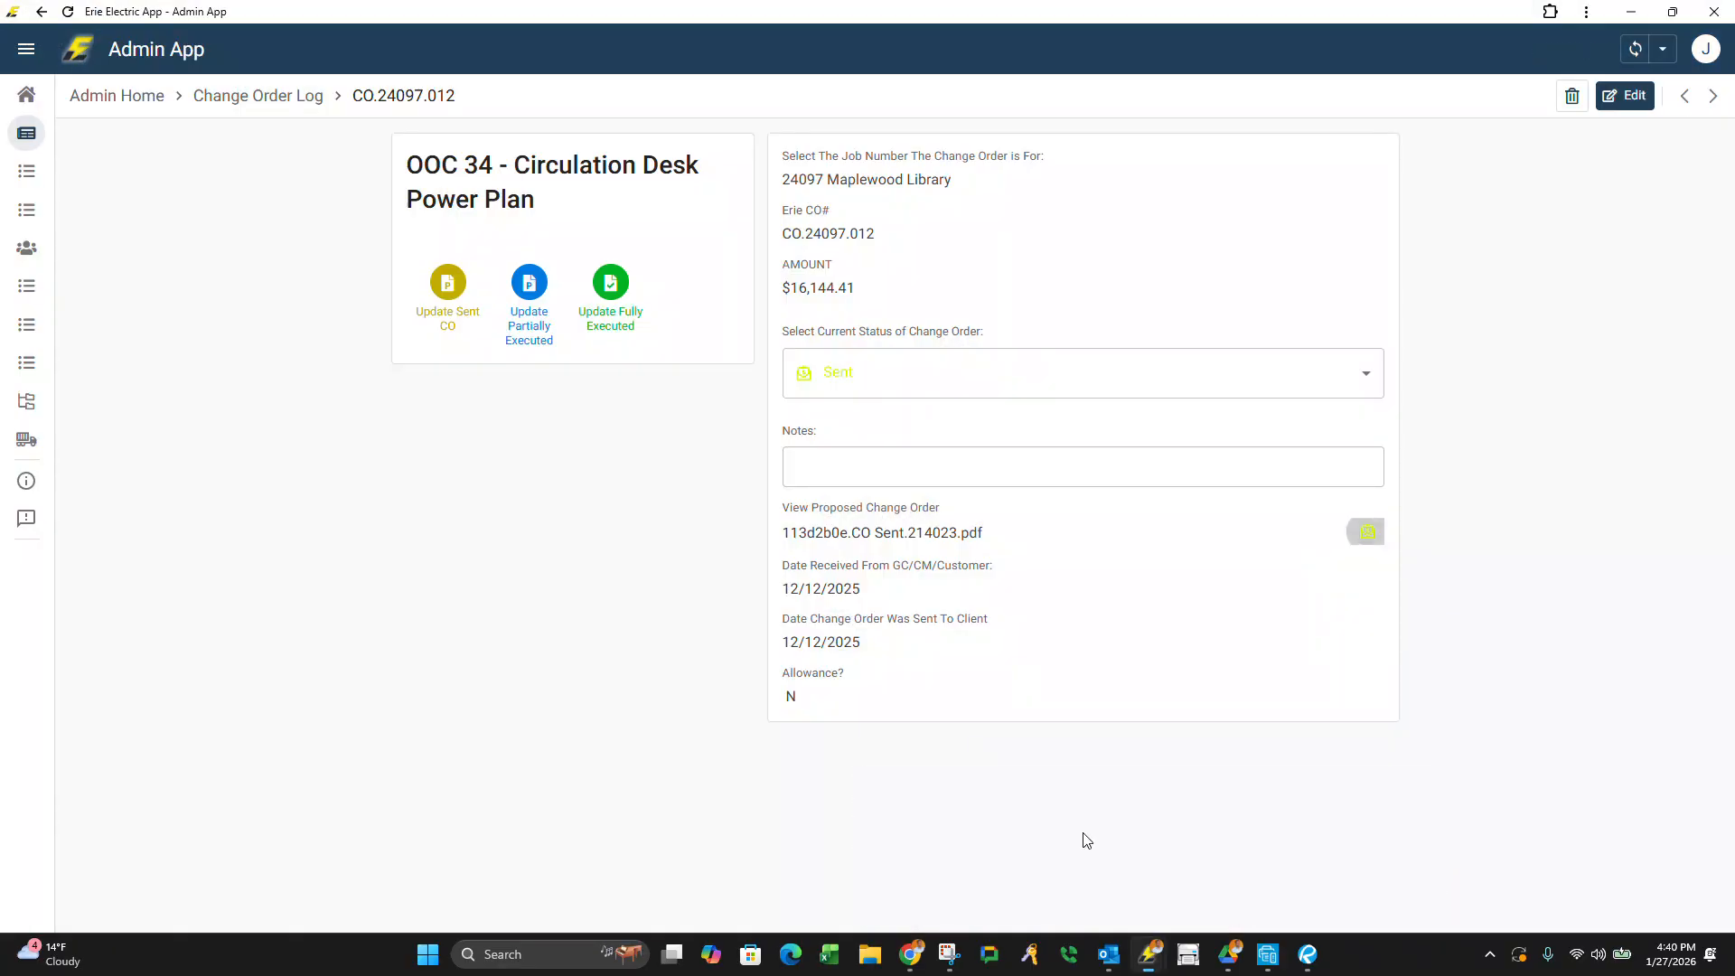
# Return to the Change Order Log and review the Maplewood Library entries and contract totals.
pyautogui.click(236, 98)
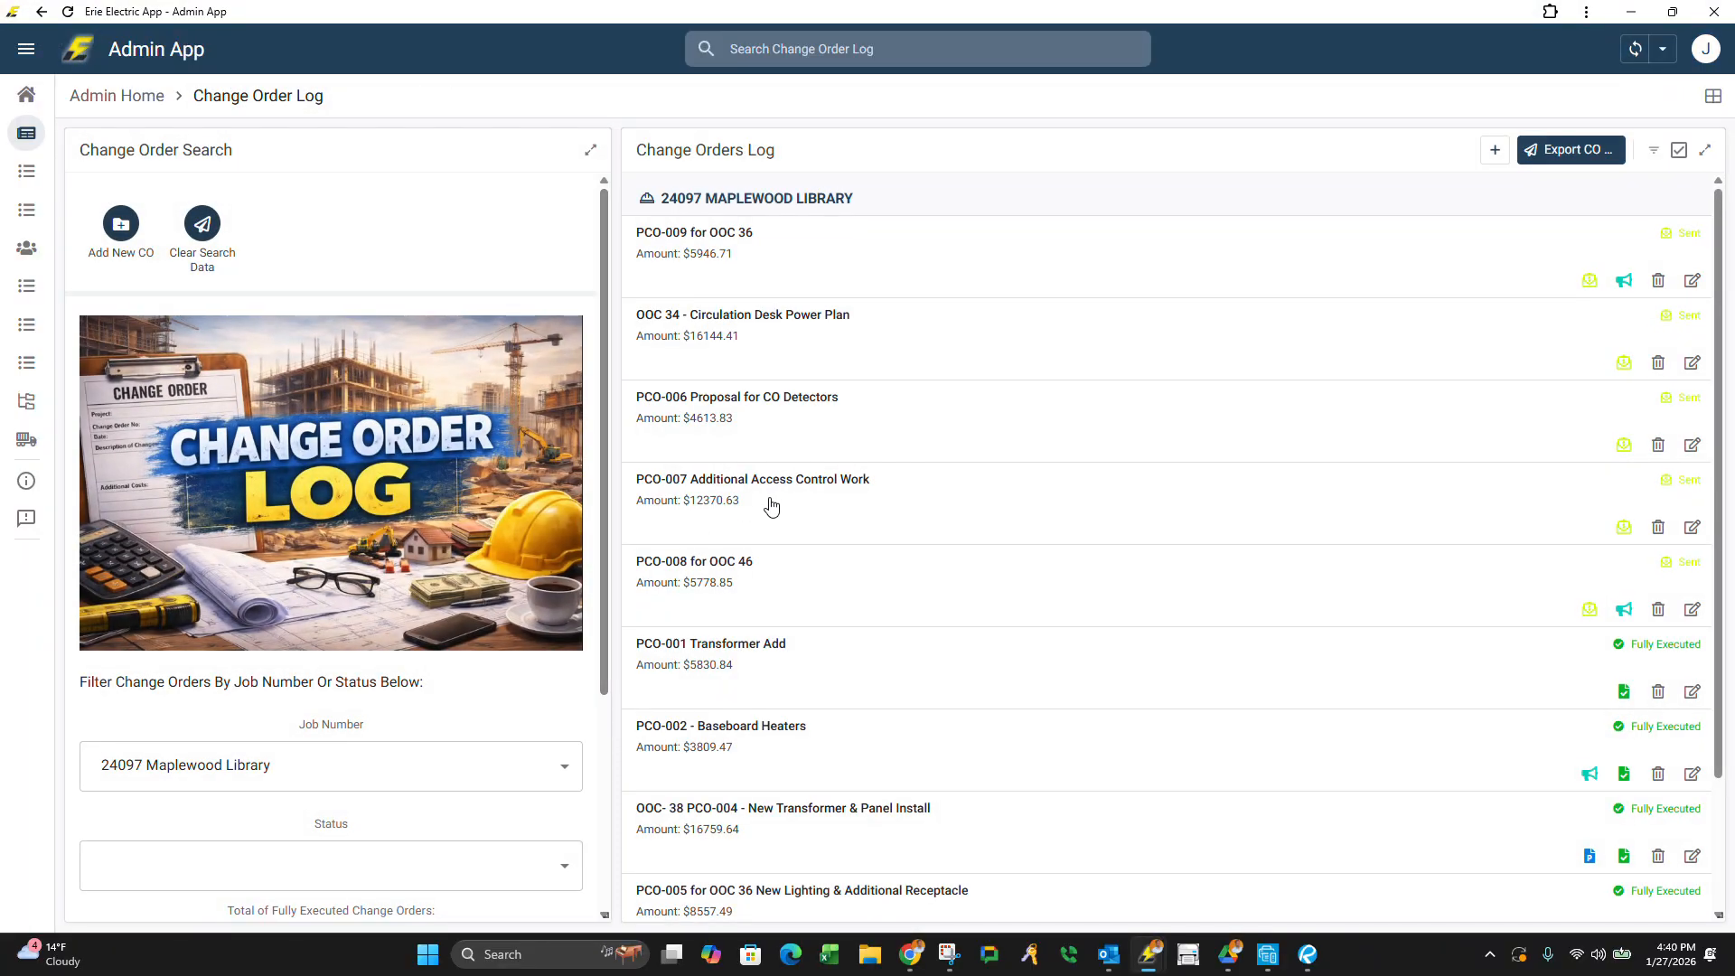
pyautogui.scroll(-2, 769, 500)
pyautogui.scroll(2, 769, 500)
pyautogui.scroll(-3, 302, 714)
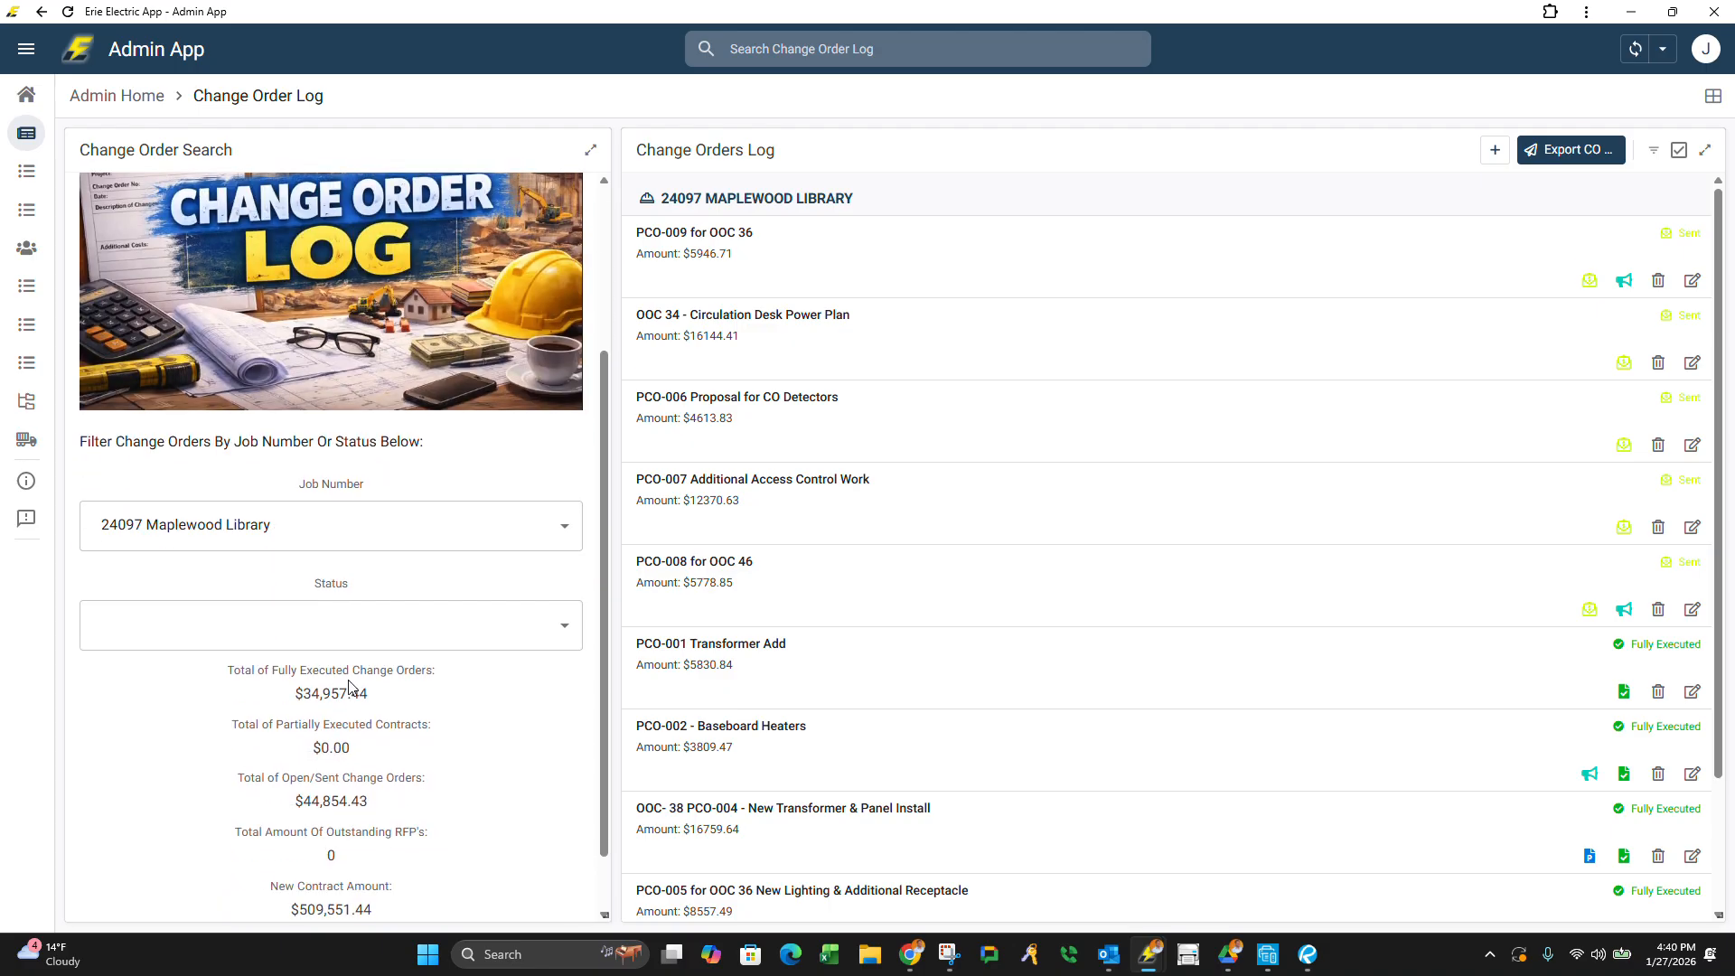
# Clear the job number filter and filter the change order log by the status Sent.
pyautogui.click(509, 535)
pyautogui.click(538, 526)
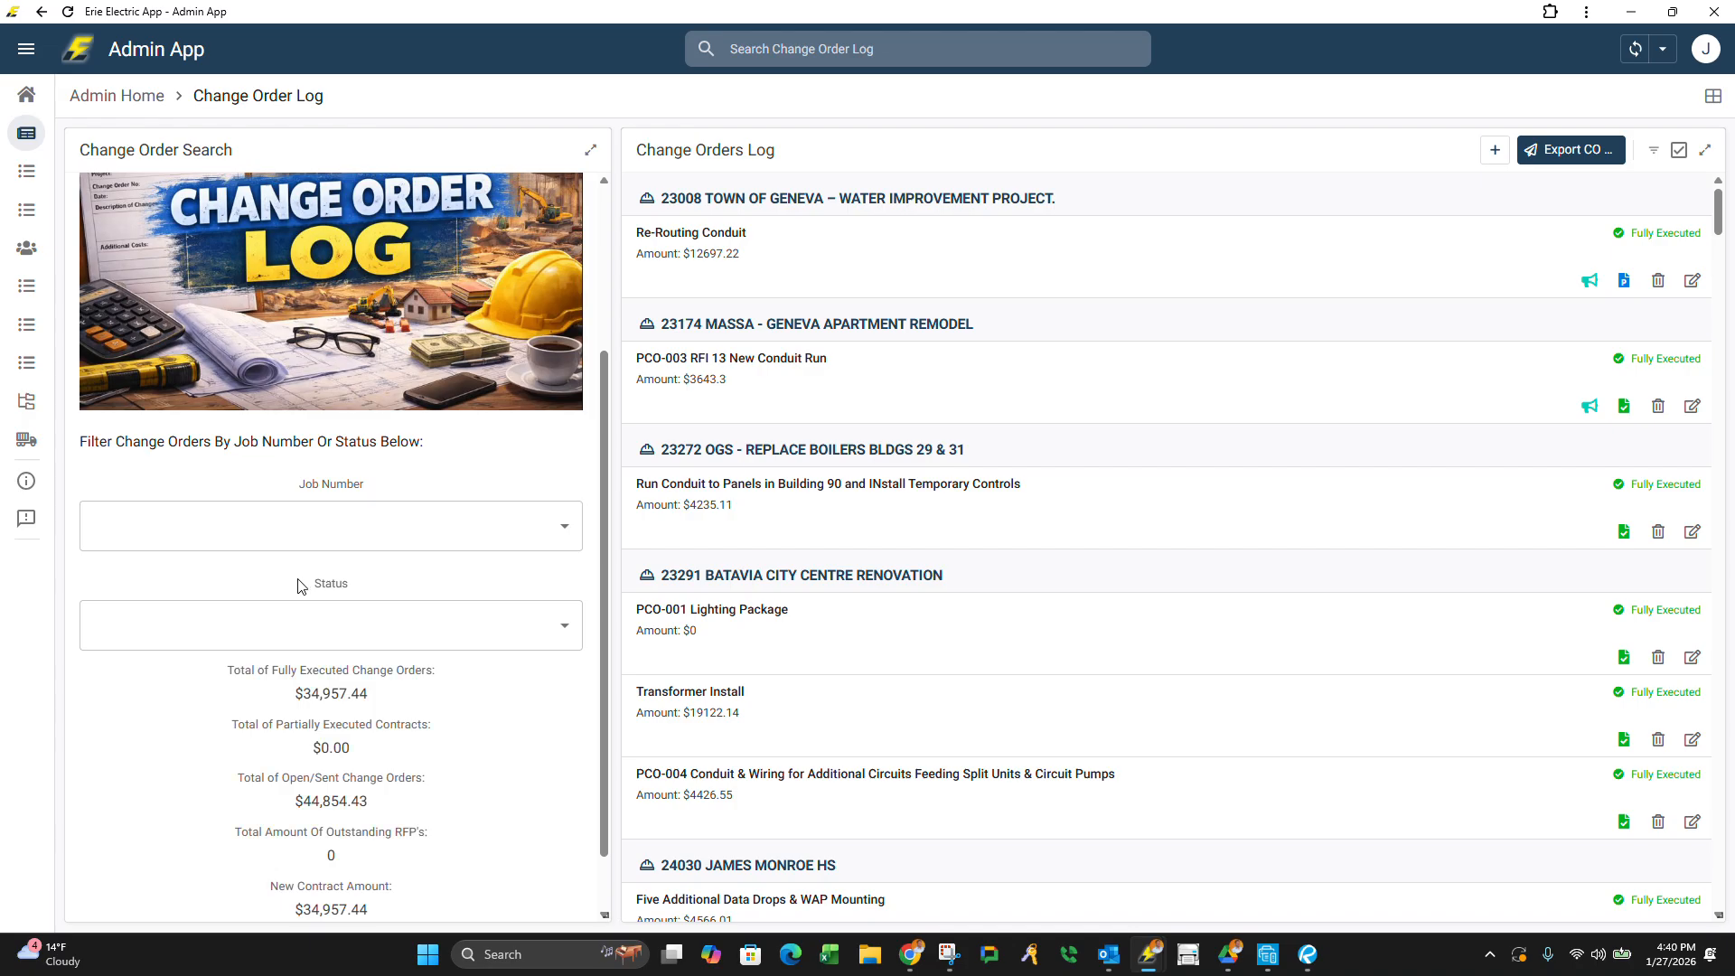
pyautogui.click(361, 620)
pyautogui.click(149, 388)
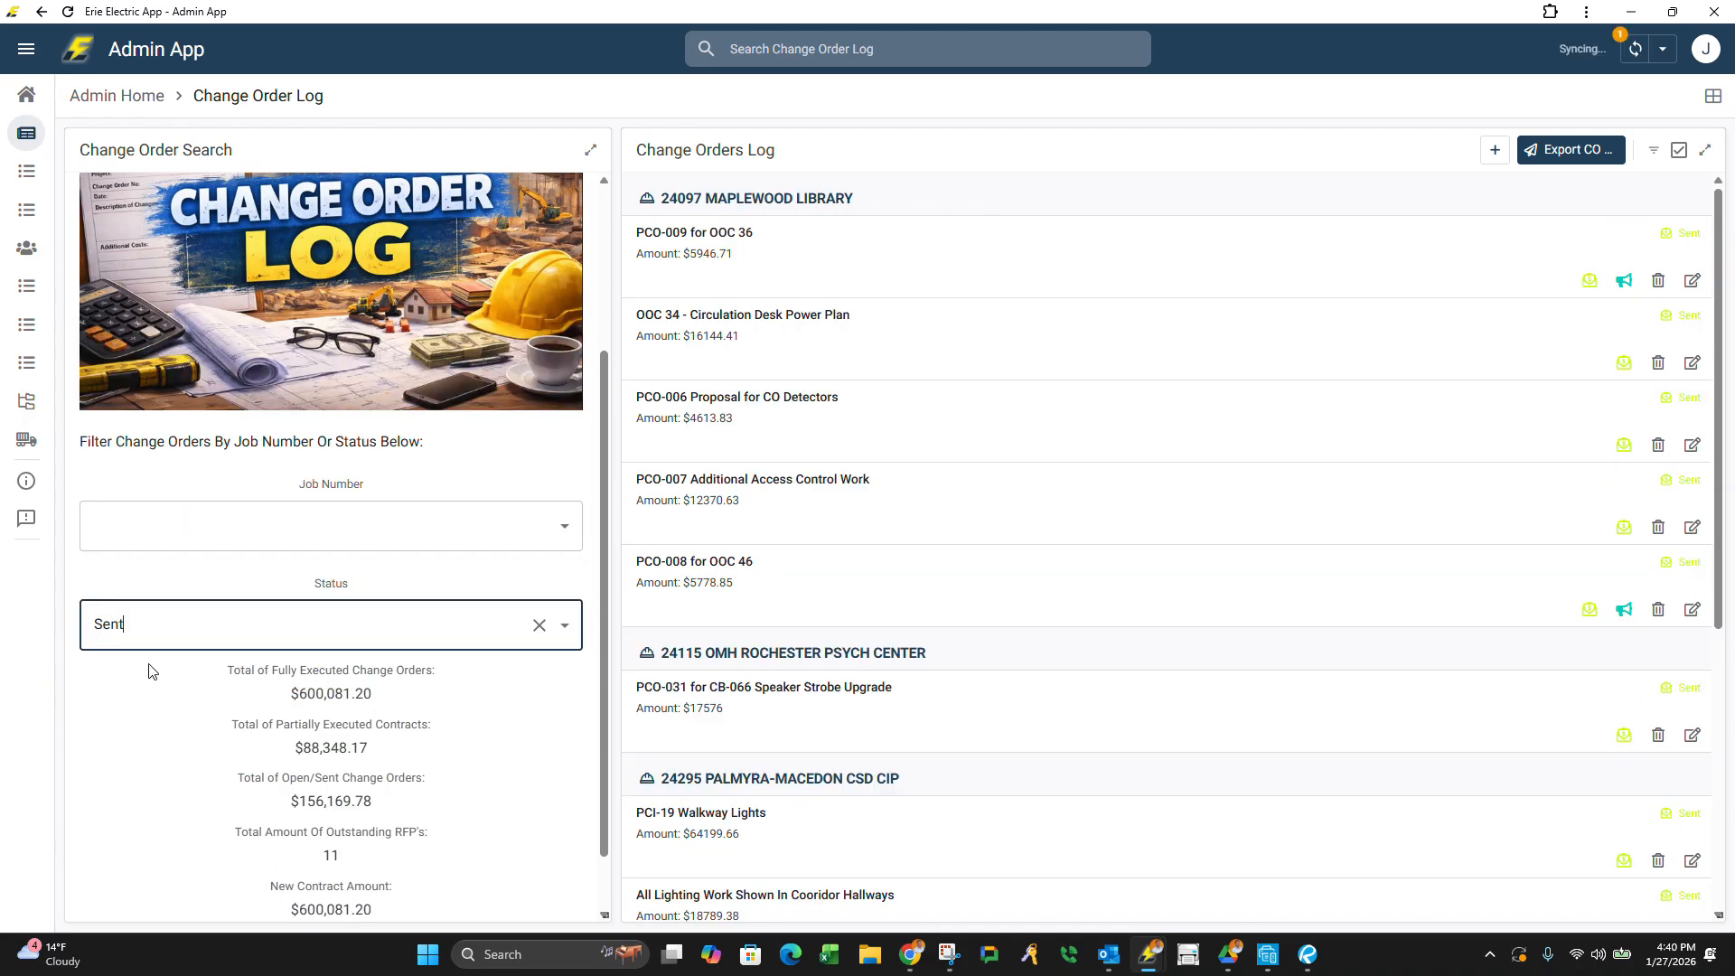
pyautogui.scroll(-1, 294, 693)
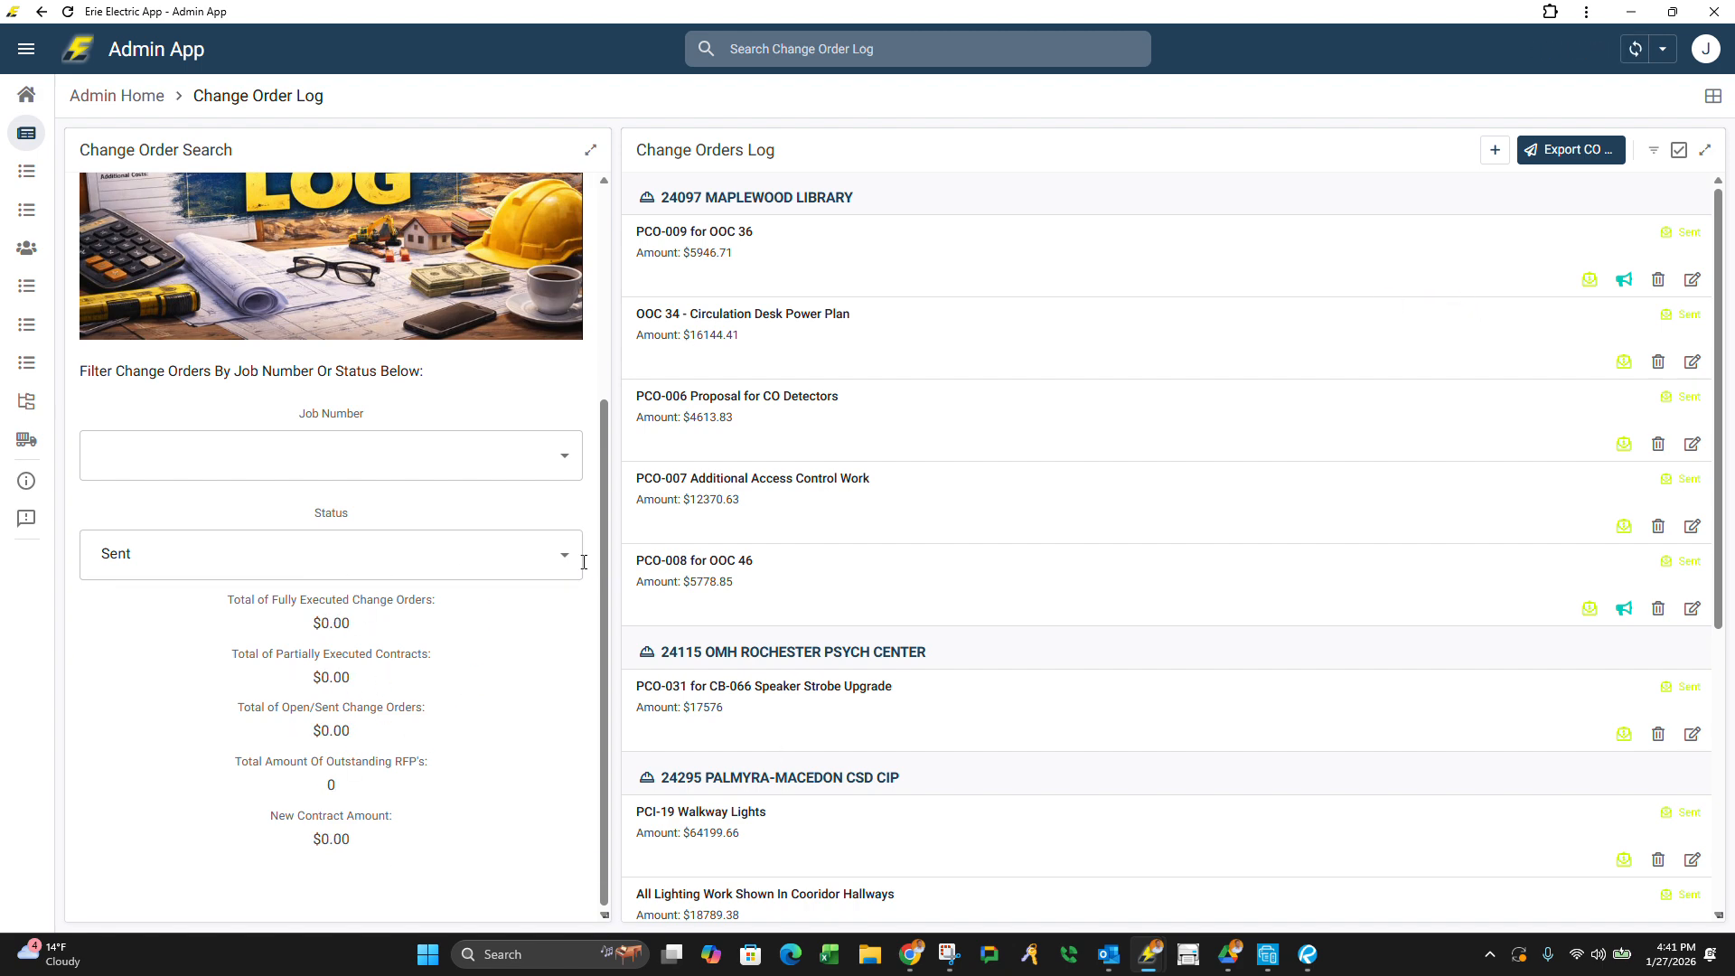
# Filter the change order log by Request For Proposal to review outstanding proposals, and clear the status filter.
pyautogui.click(477, 553)
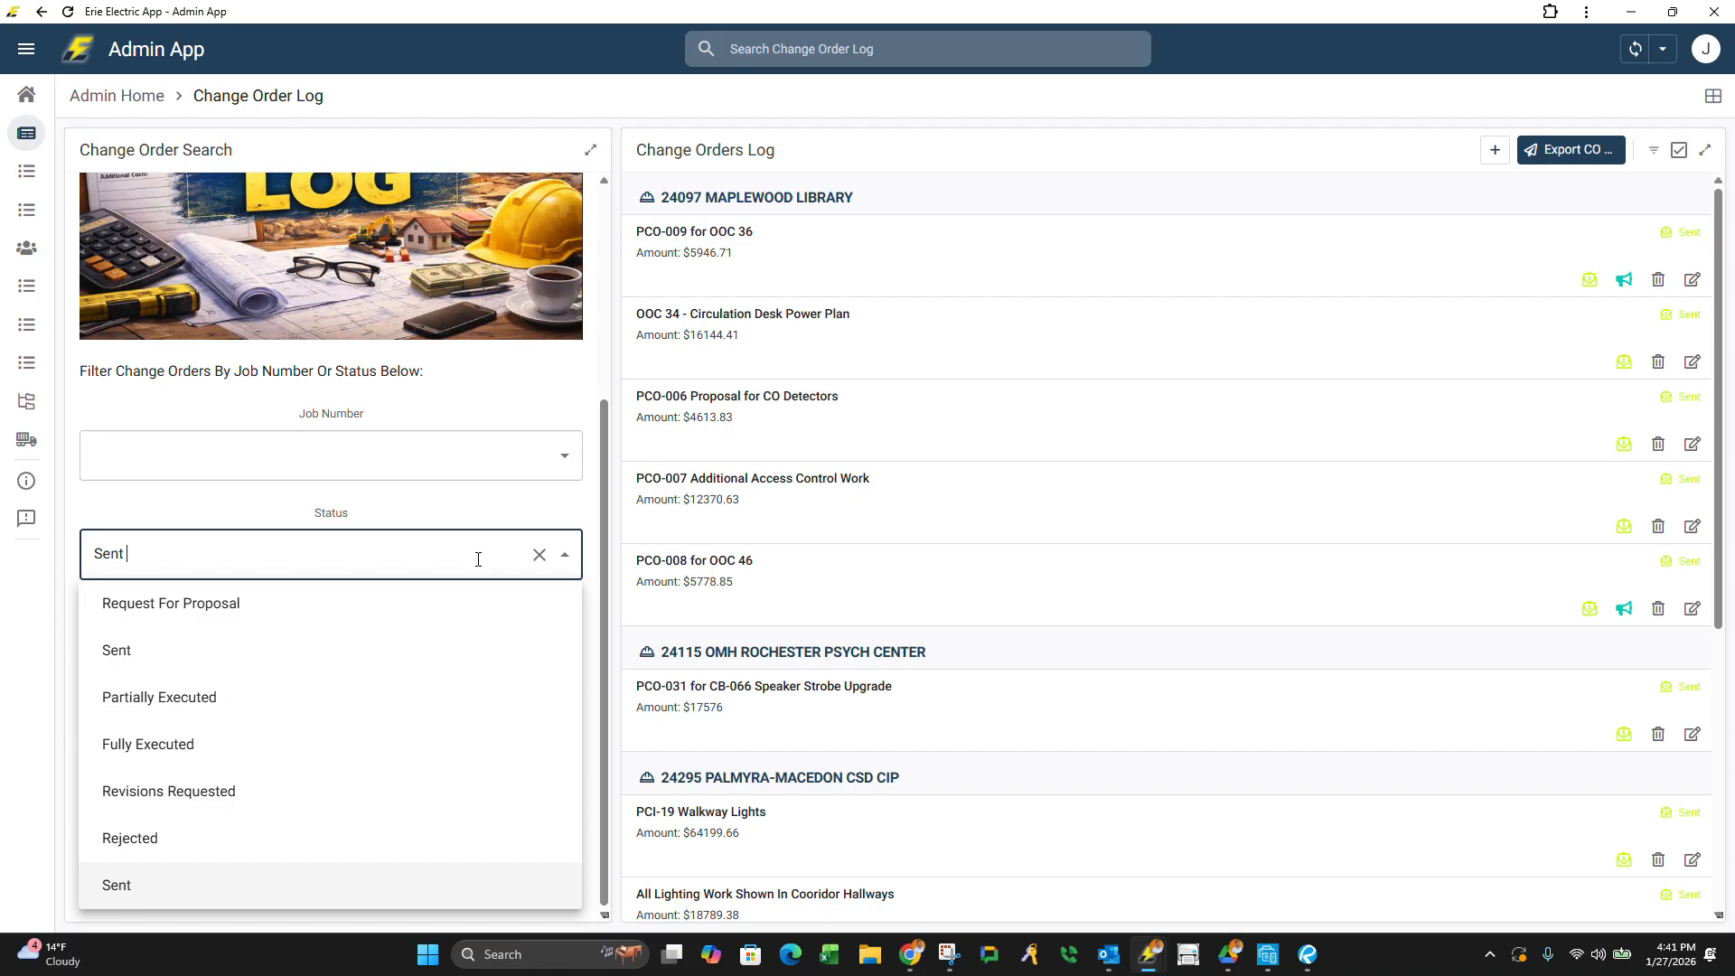
pyautogui.click(539, 607)
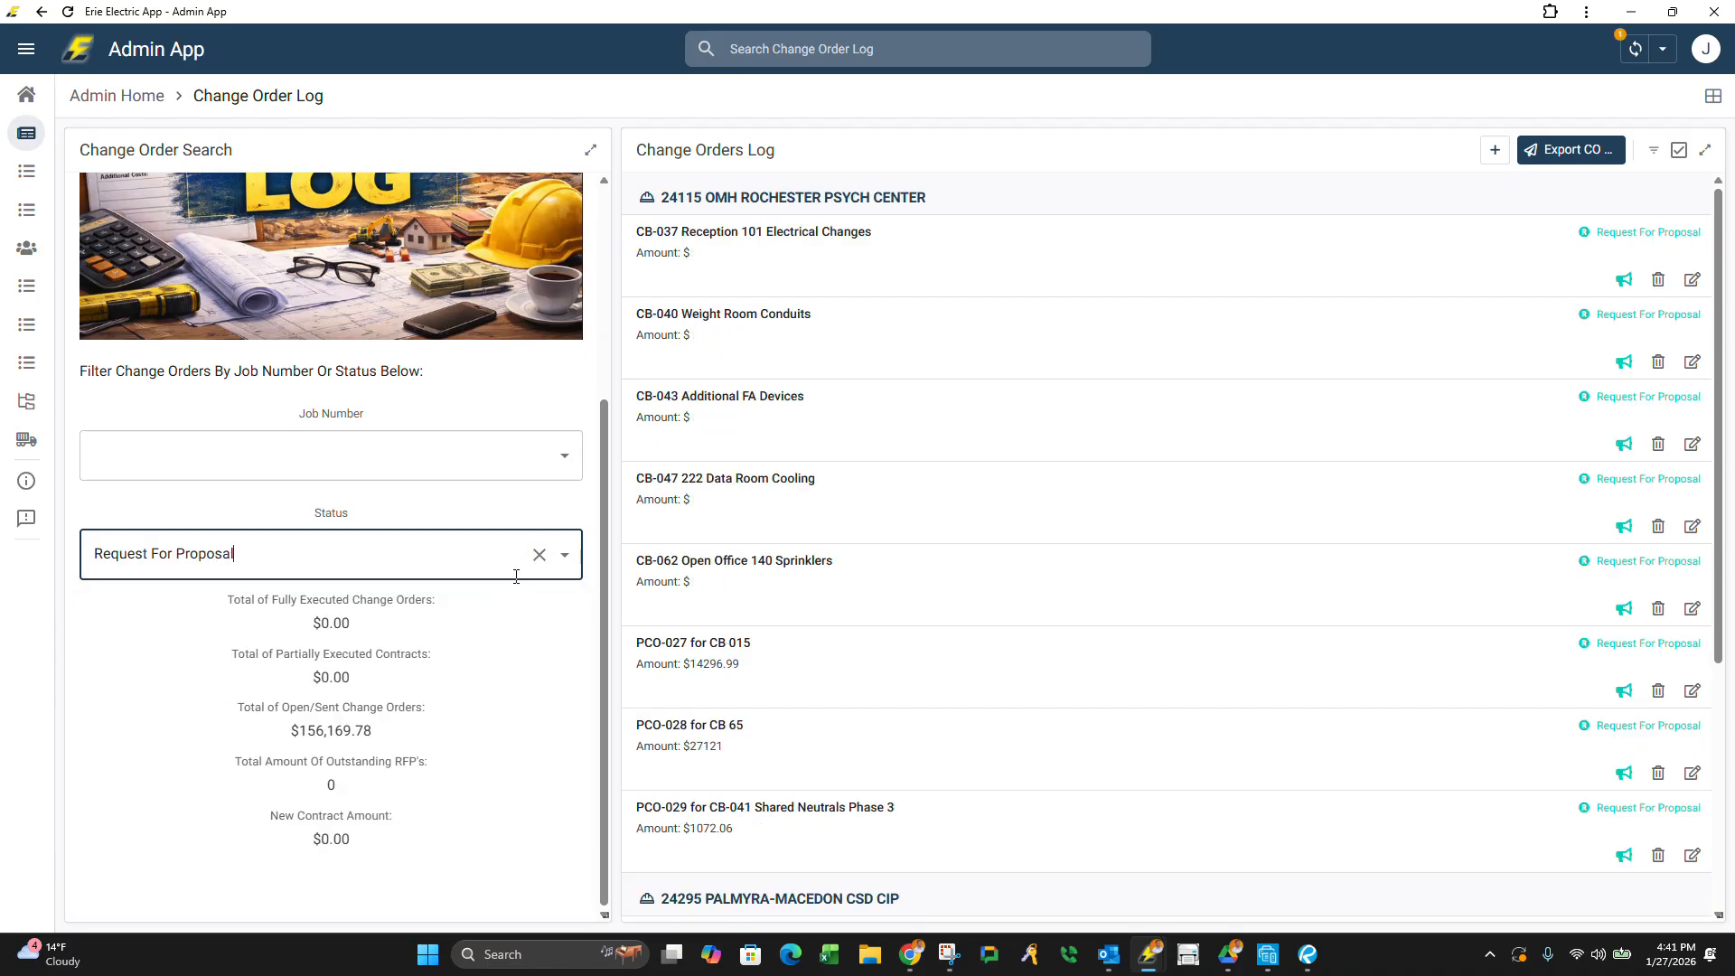
pyautogui.tripleClick(419, 735)
pyautogui.click(388, 739)
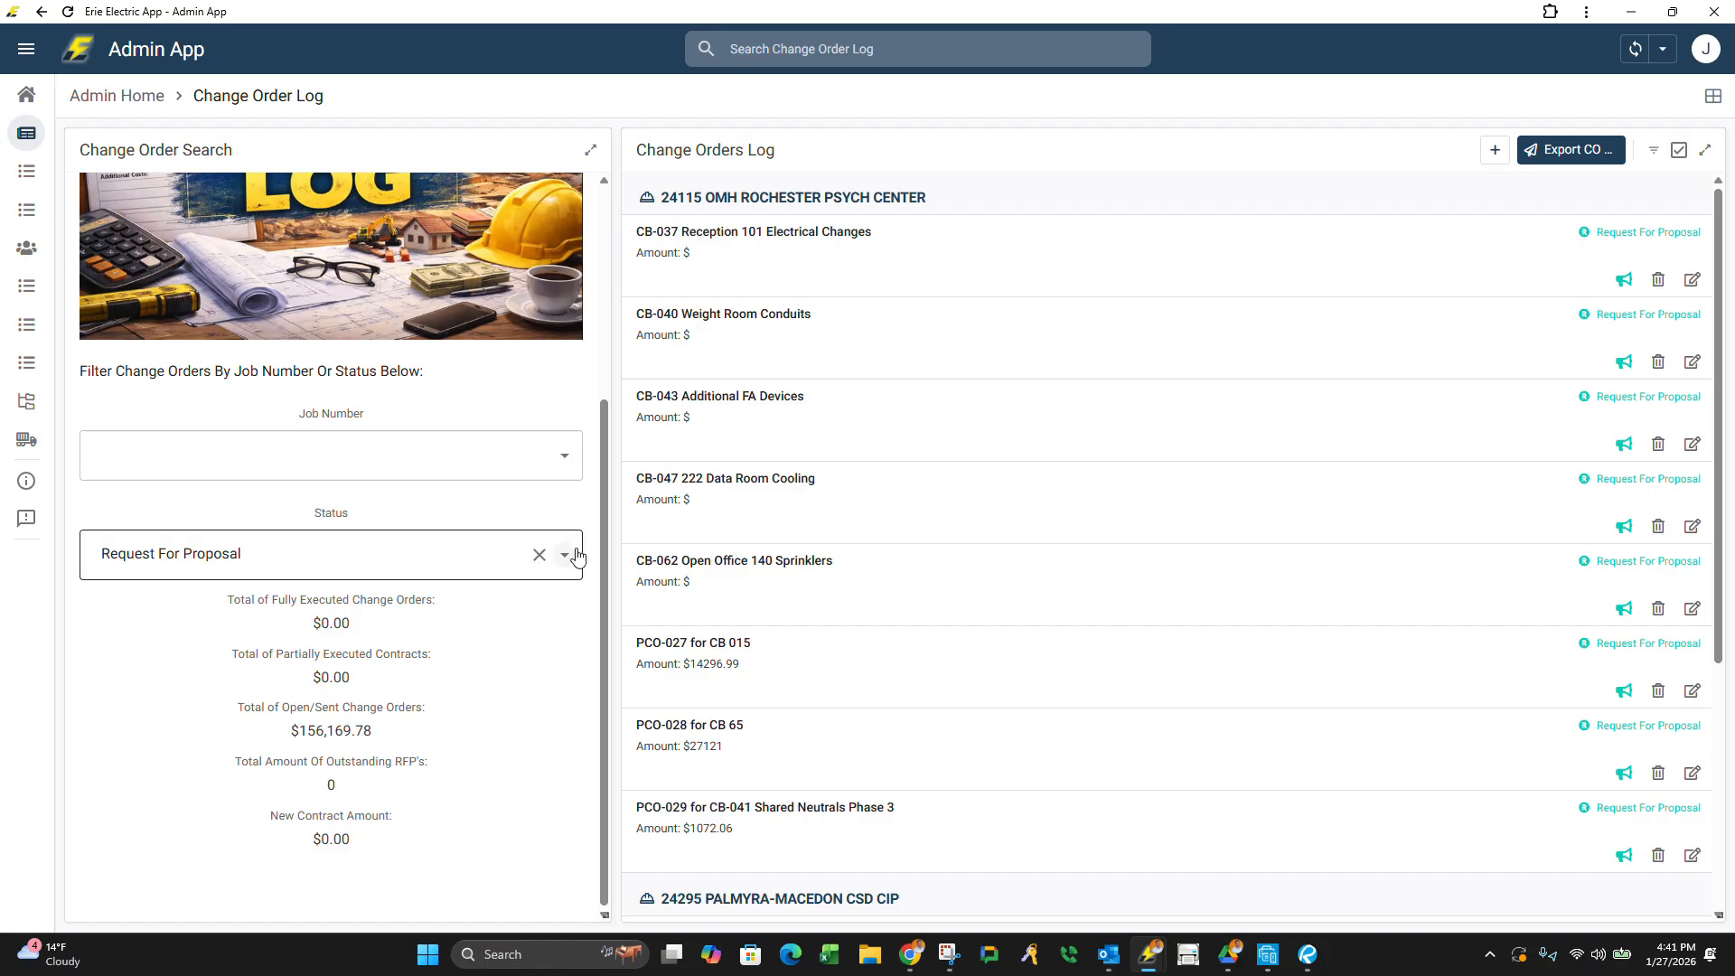
pyautogui.click(538, 554)
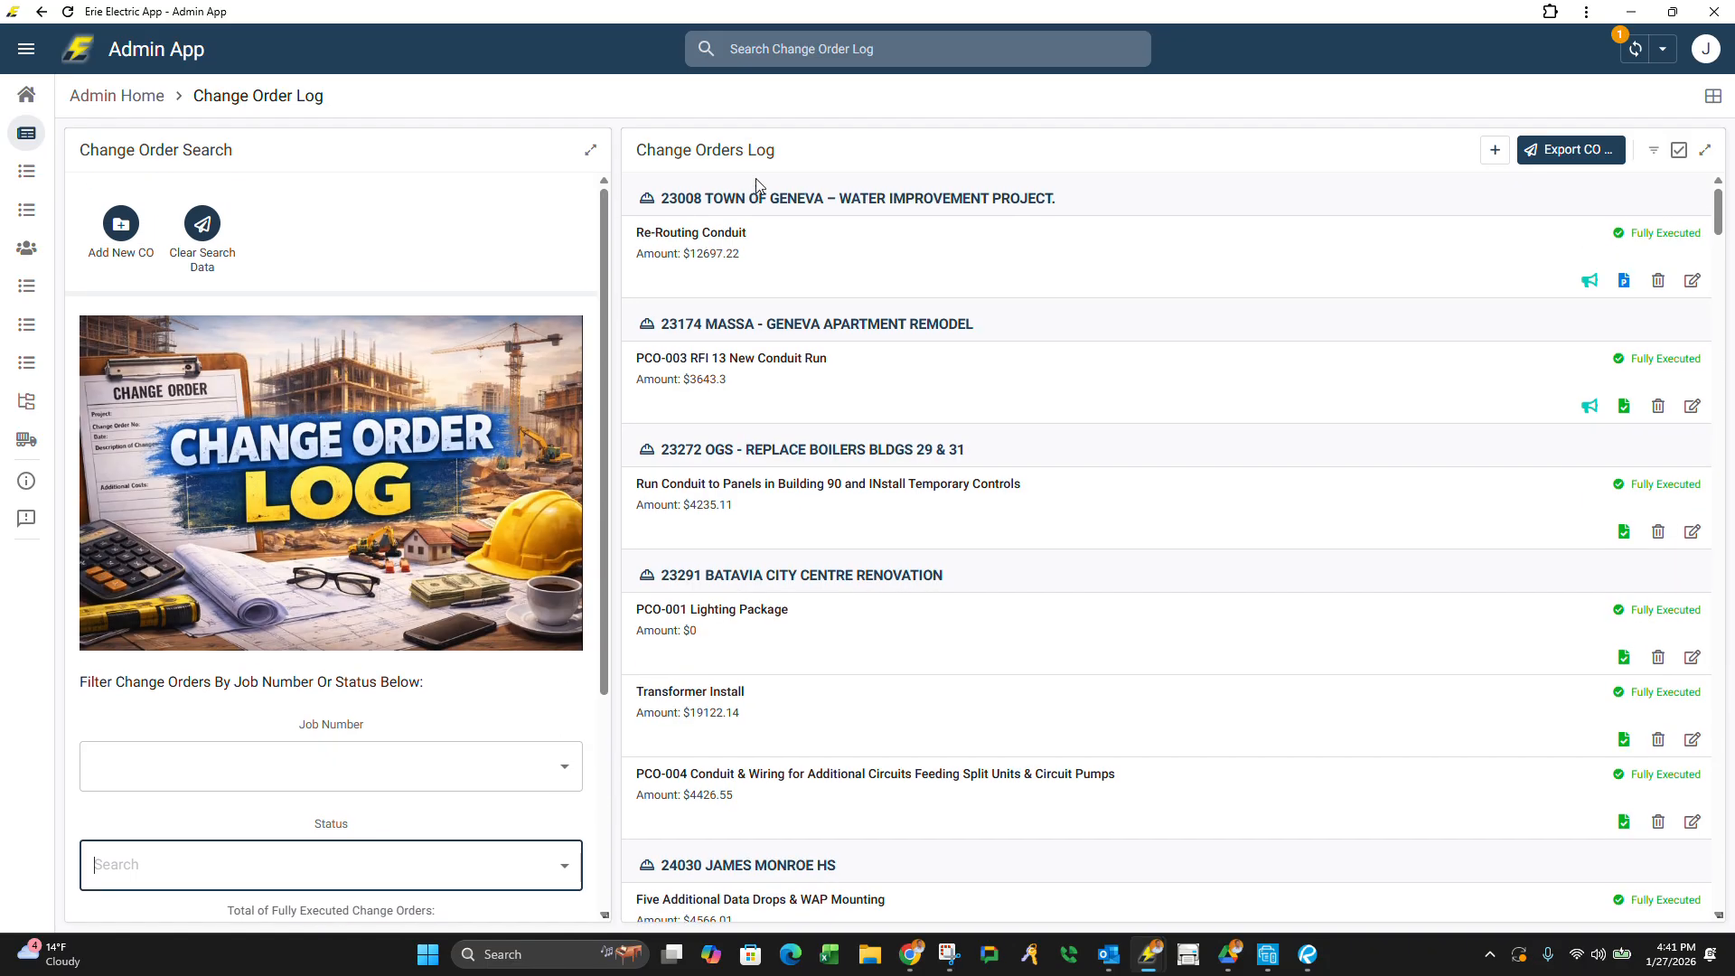